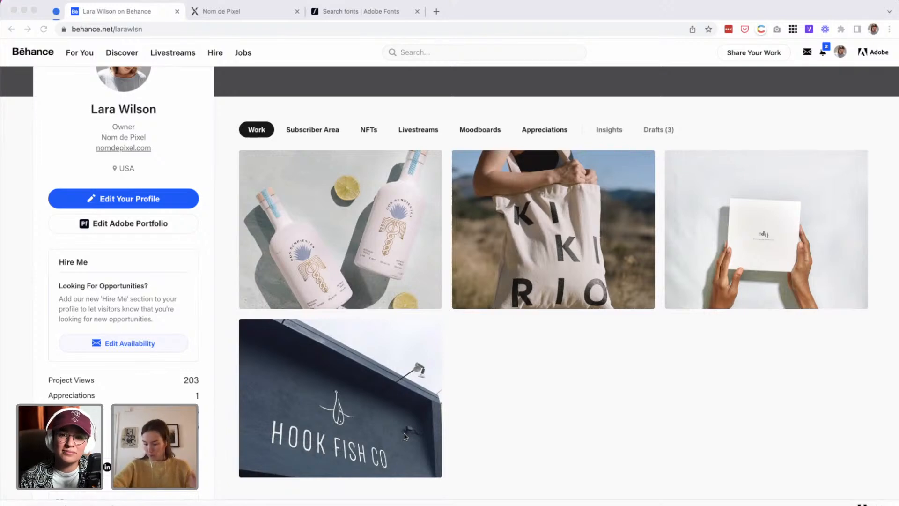
Switch to Adobe Illustrator and examine the hand-lettering references on the moodboard artboard.
click(320, 504)
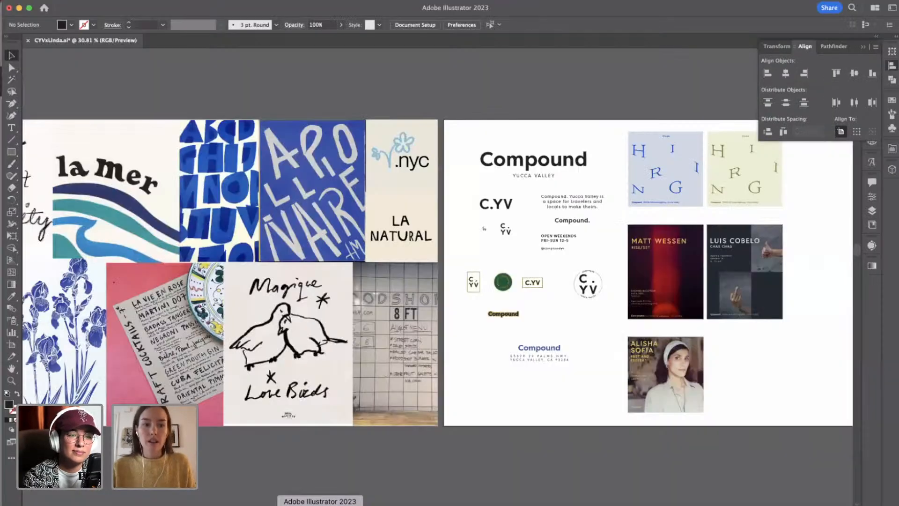
scroll(263, 362, left, 10)
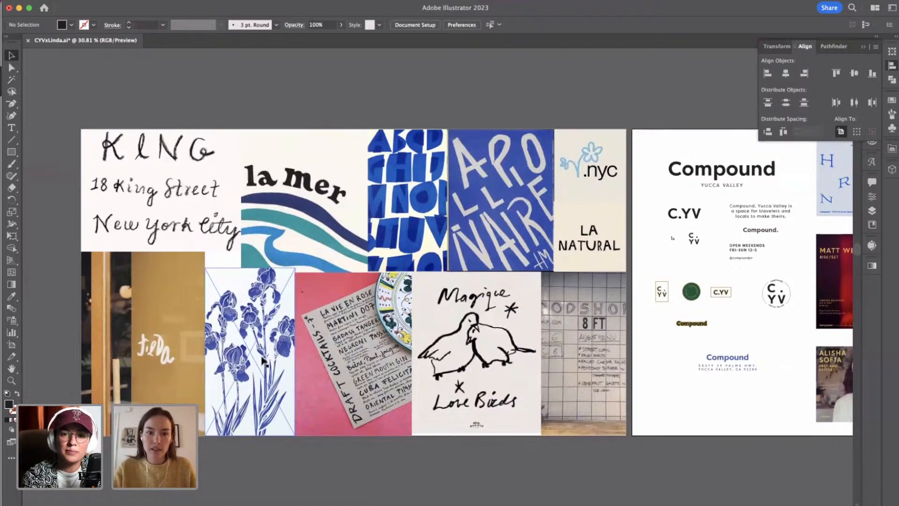
scroll(263, 362, up, 5)
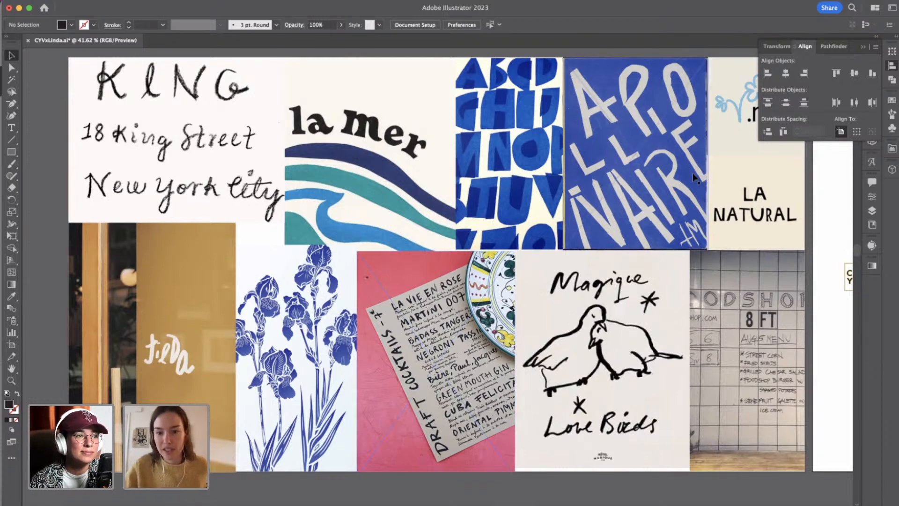
Examine the Compound branding artboard, including its wordmark, C.YV monograms, badges and address lockup.
scroll(694, 175, right, 3)
scroll(694, 178, right, 2)
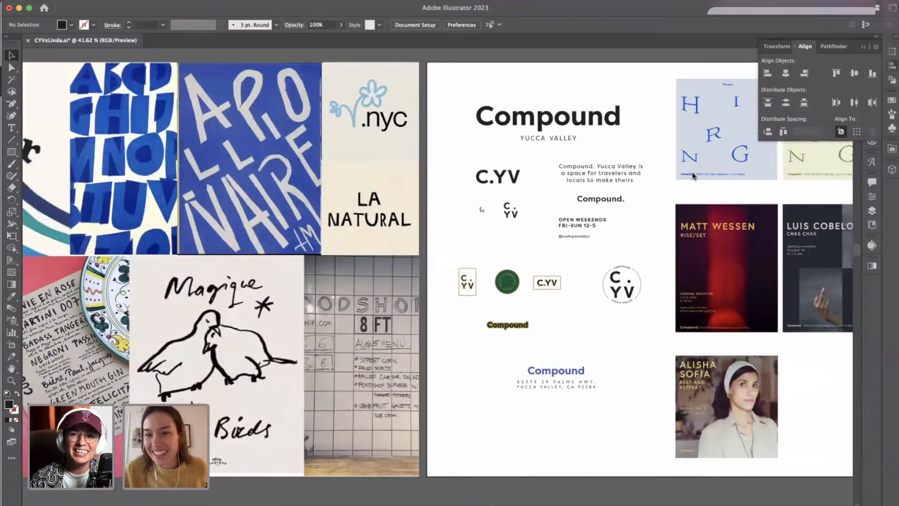
scroll(705, 178, left, 2)
scroll(628, 160, right, 5)
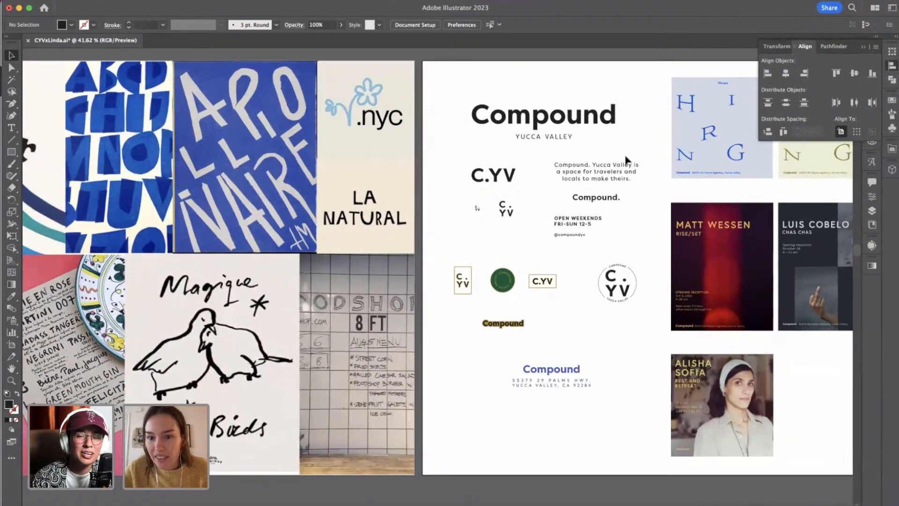
scroll(627, 160, right, 2)
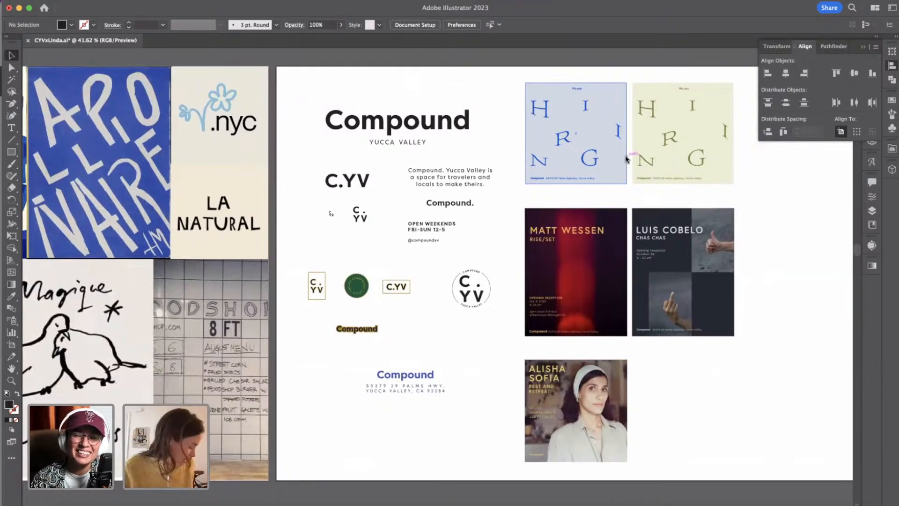
scroll(628, 160, right, 3)
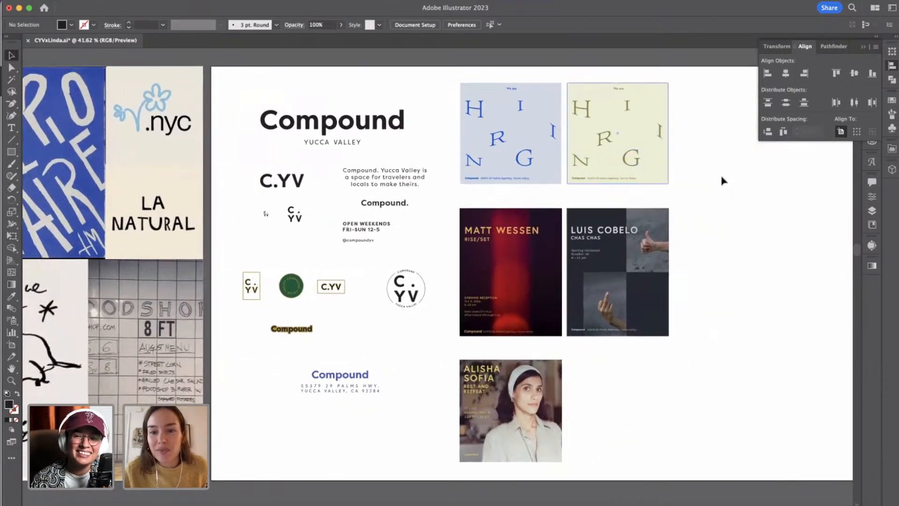
scroll(725, 192, down, 1)
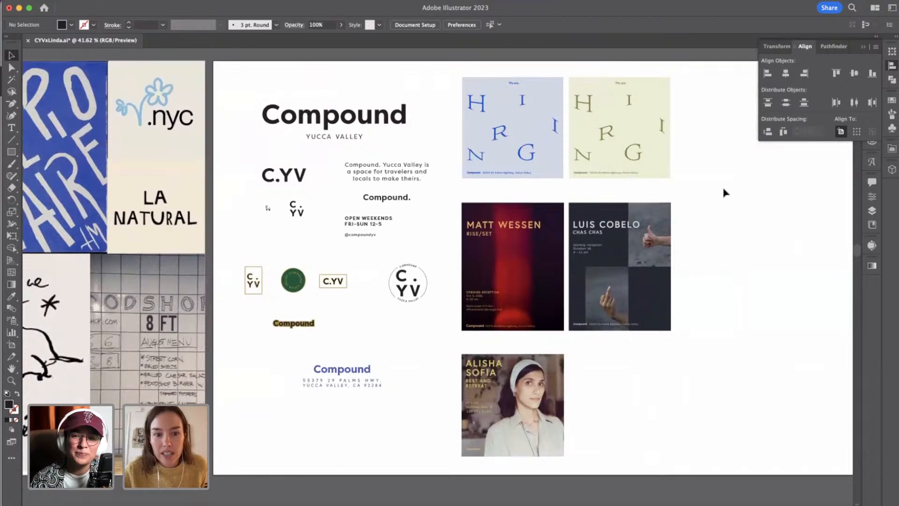
scroll(725, 193, up, 1)
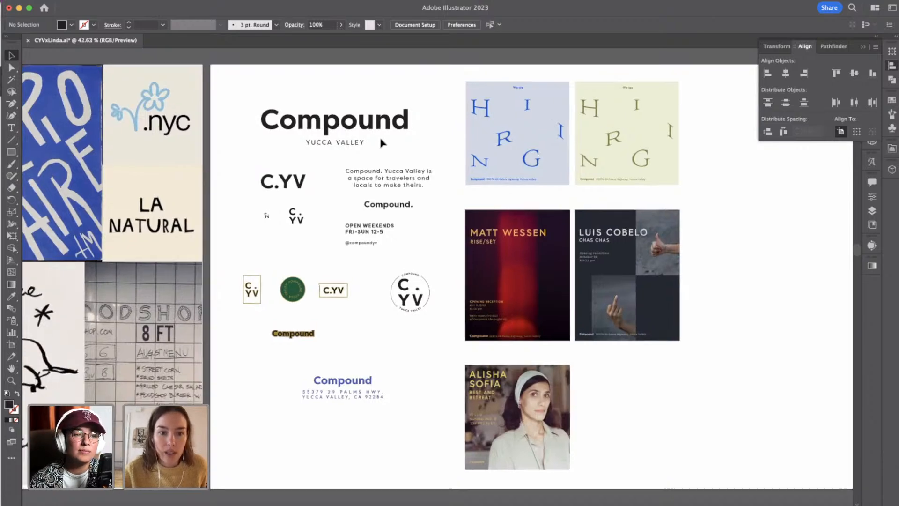
scroll(356, 134, up, 5)
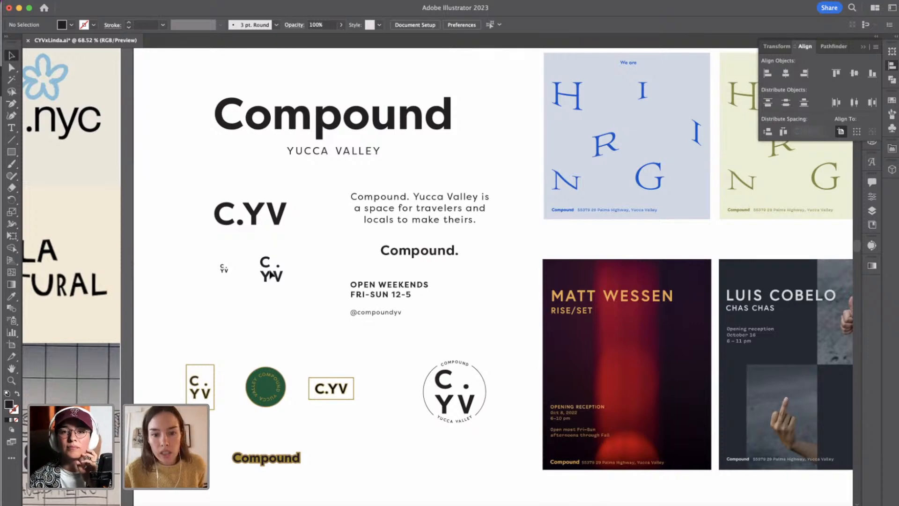
scroll(271, 274, down, 2)
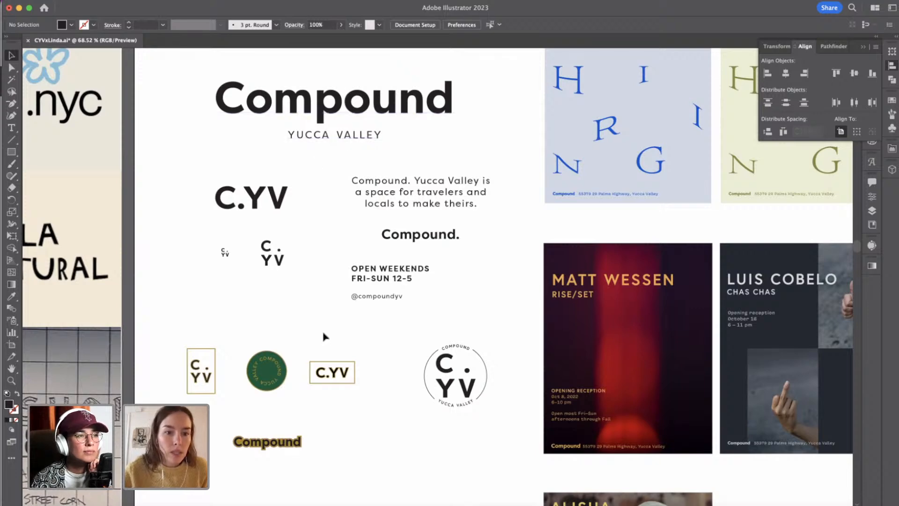
scroll(323, 336, down, 2)
scroll(323, 336, down, 4)
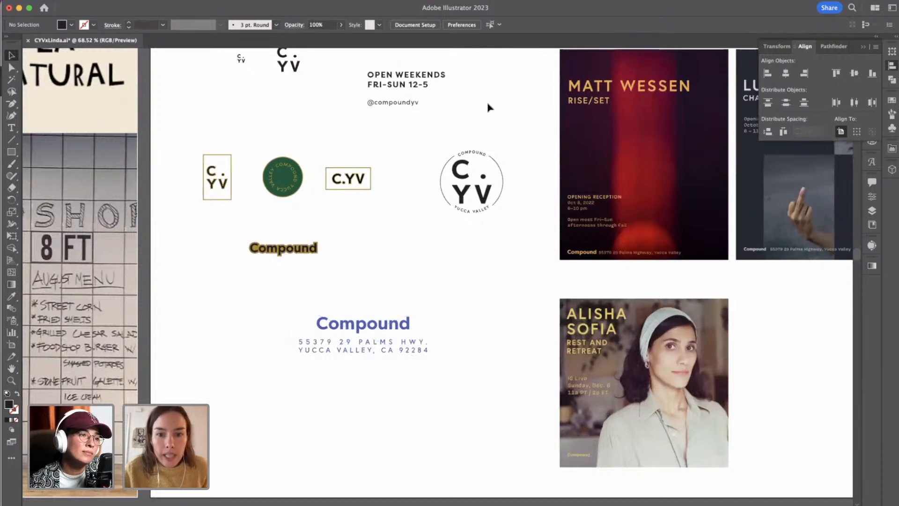
Review the hiring graphics and event posters on the Compound branding artboard.
scroll(459, 369, right, 5)
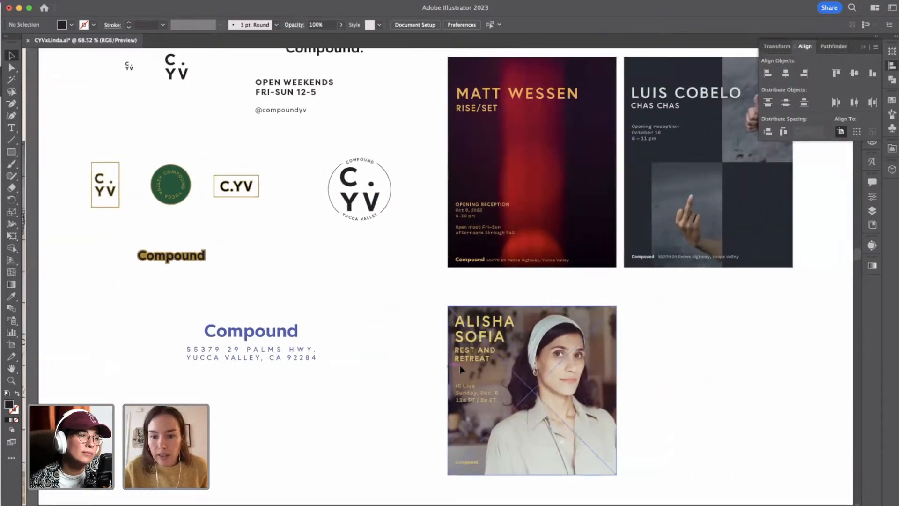
scroll(615, 382, up, 1)
scroll(615, 382, down, 3)
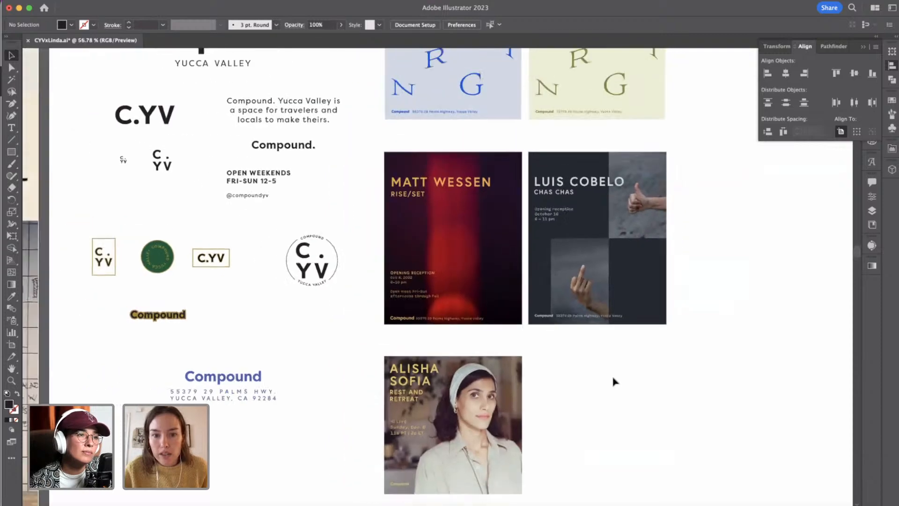
scroll(615, 382, up, 2)
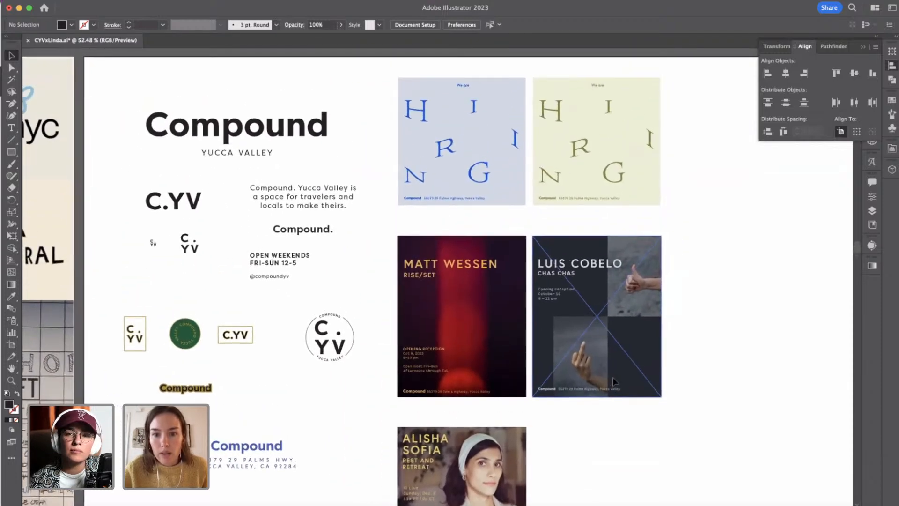
scroll(615, 381, down, 1)
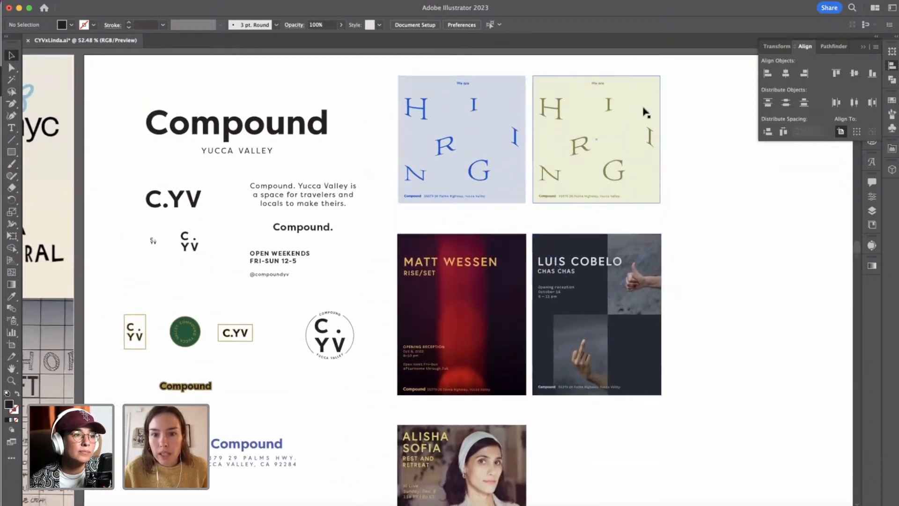
scroll(652, 195, down, 3)
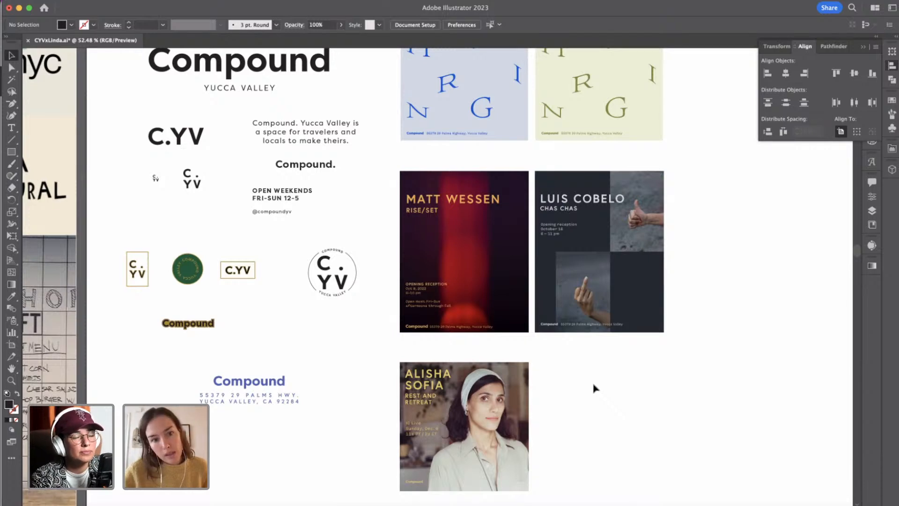
scroll(594, 388, up, 1)
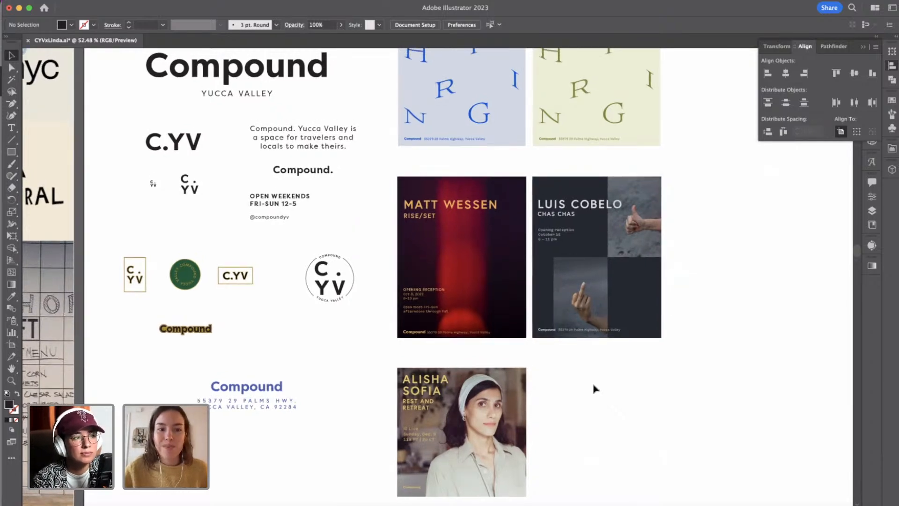
scroll(594, 389, down, 1)
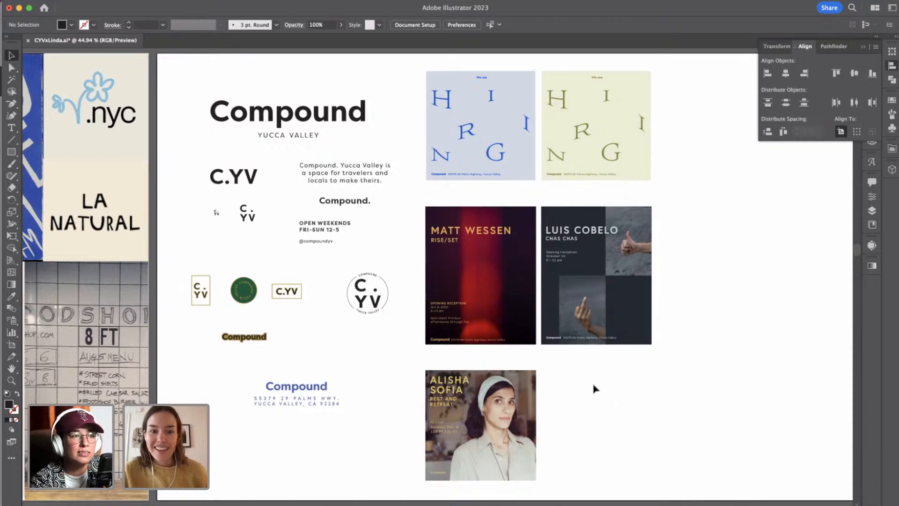
Compare the moodboard's hand-drawn lettering references with the existing Compound branding.
scroll(594, 389, down, 3)
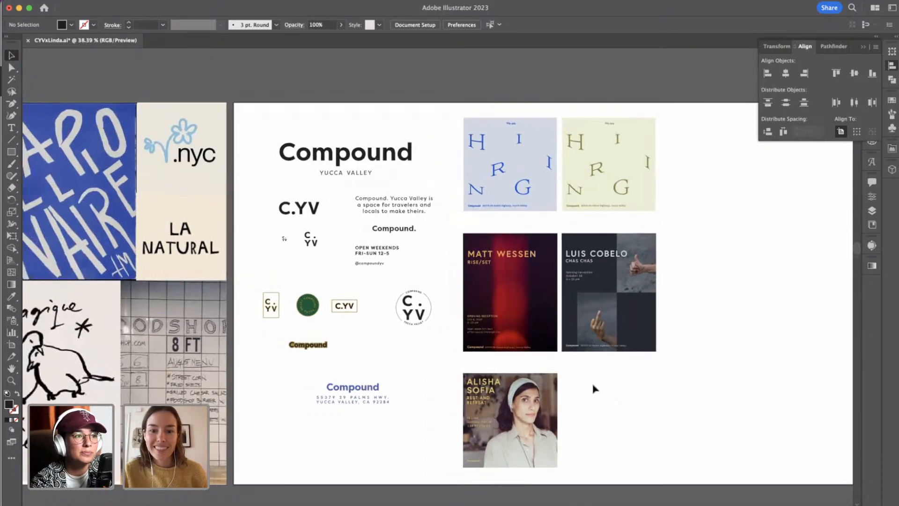
scroll(594, 389, left, 3)
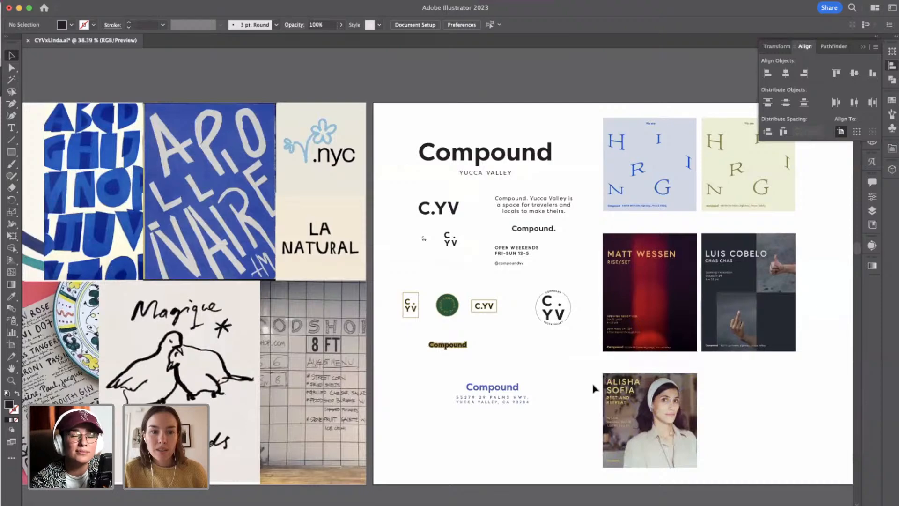
scroll(594, 389, left, 5)
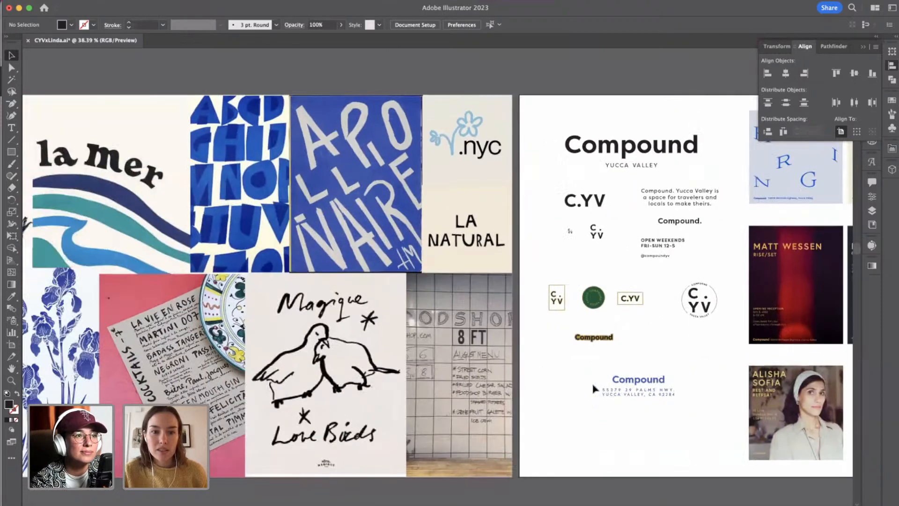
scroll(594, 388, left, 5)
scroll(594, 389, down, 1)
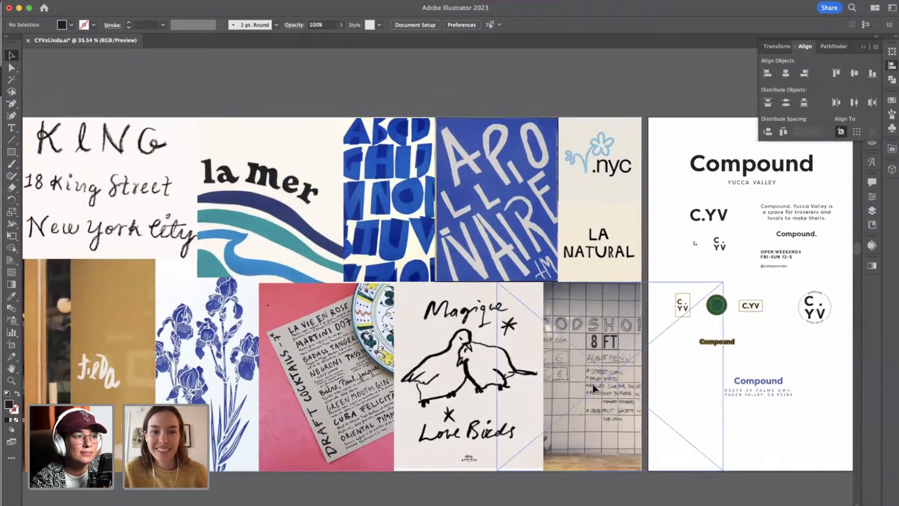
scroll(594, 389, down, 2)
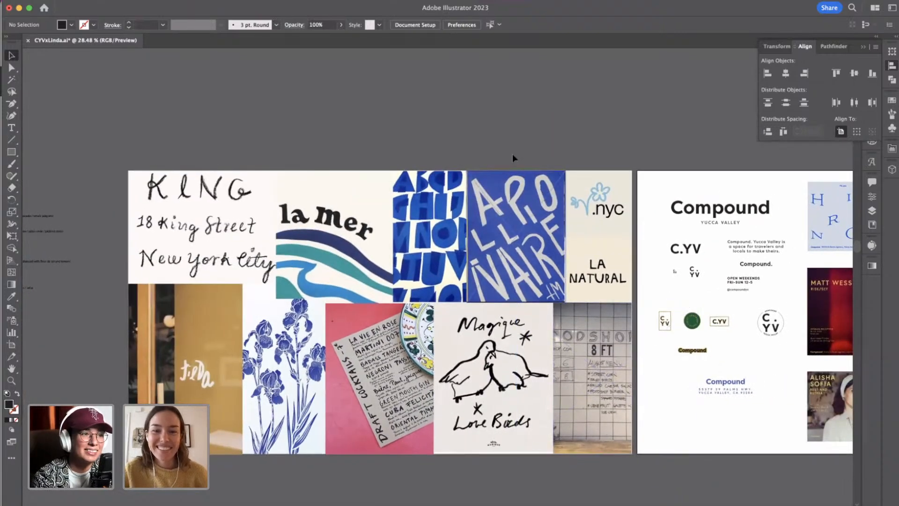
scroll(543, 281, up, 7)
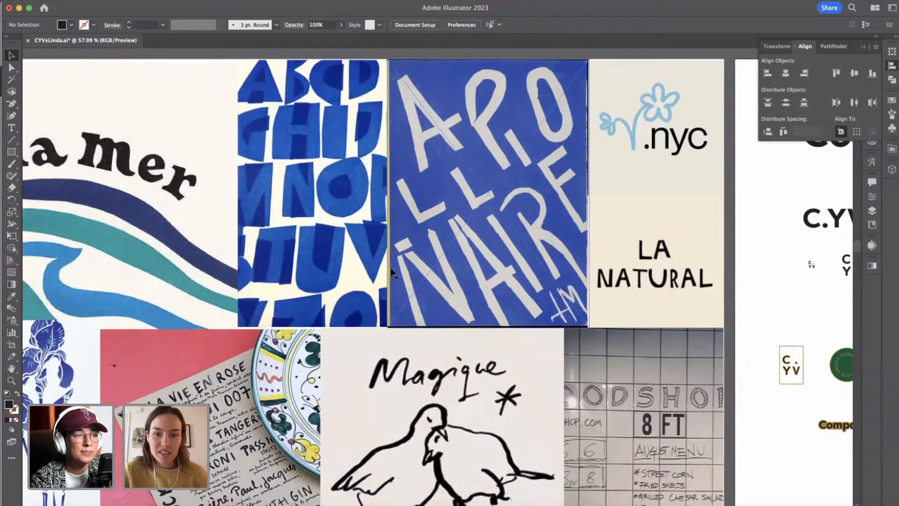
scroll(393, 272, up, 1)
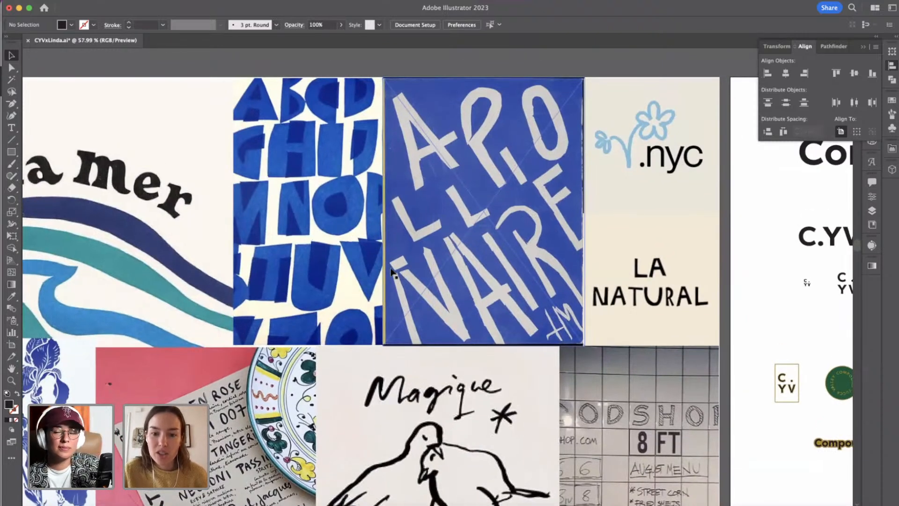
scroll(514, 338, right, 3)
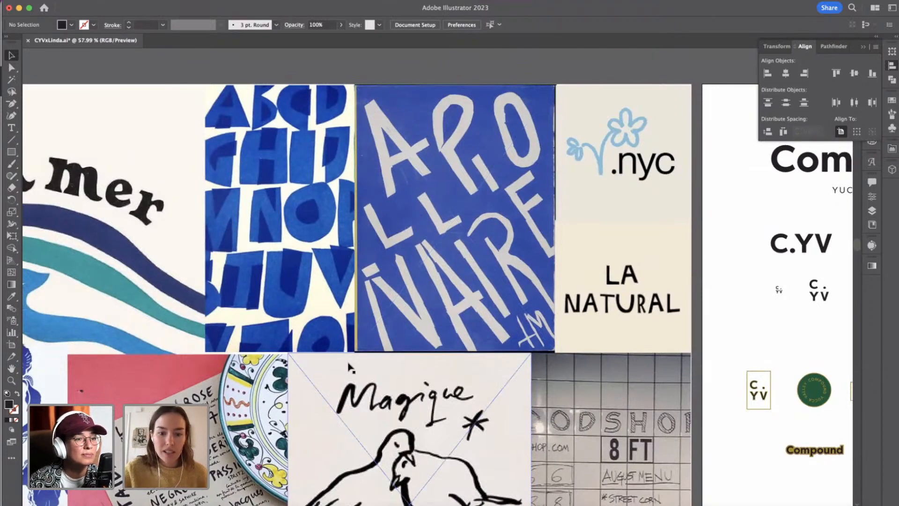
scroll(351, 367, right, 15)
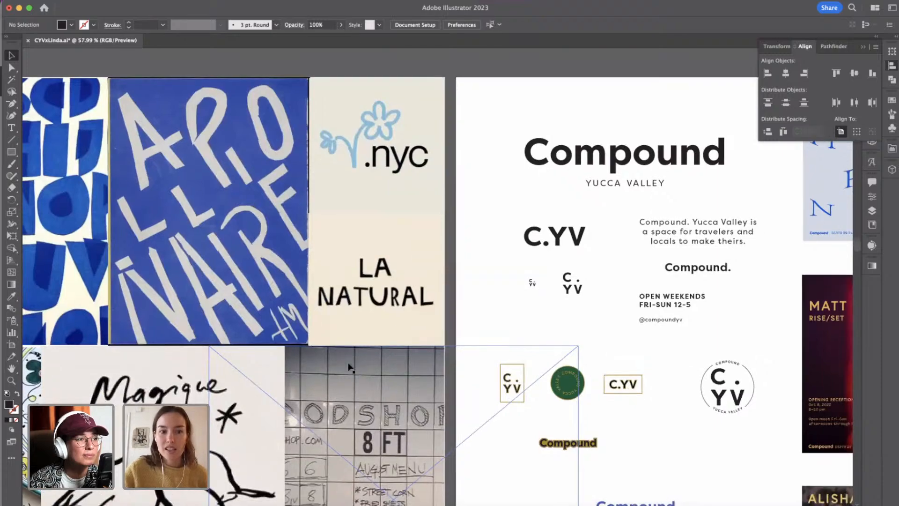
Add a third artboard after the Compound Existing Branding artboard and name it Lettering.
scroll(351, 368, right, 15)
scroll(350, 368, down, 5)
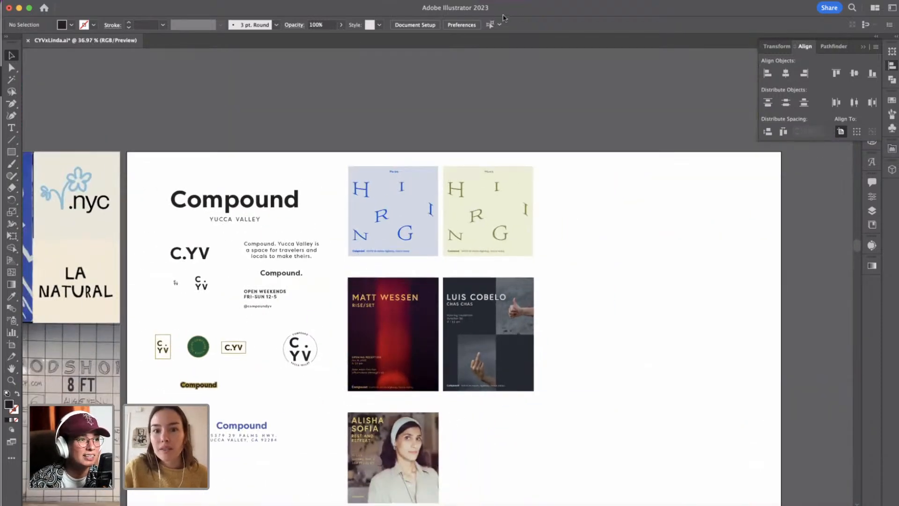
click(864, 47)
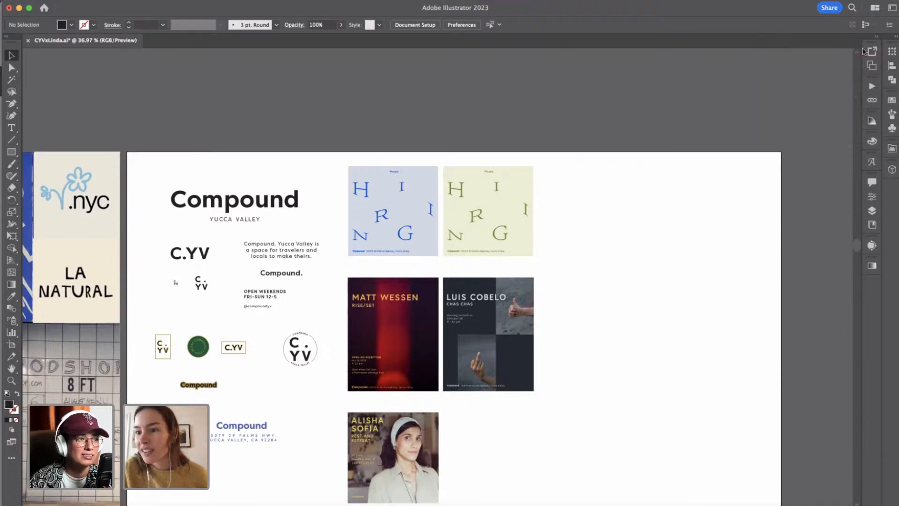
click(873, 67)
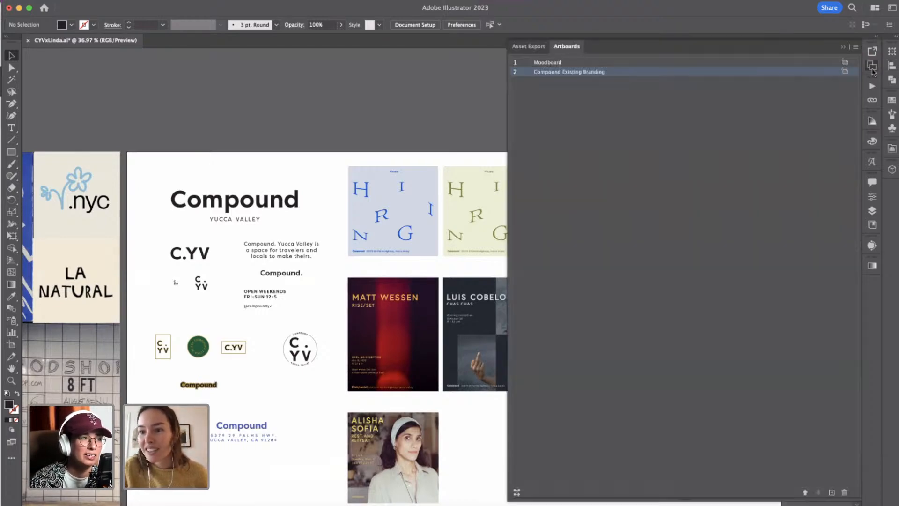
click(832, 492)
double_click(549, 82)
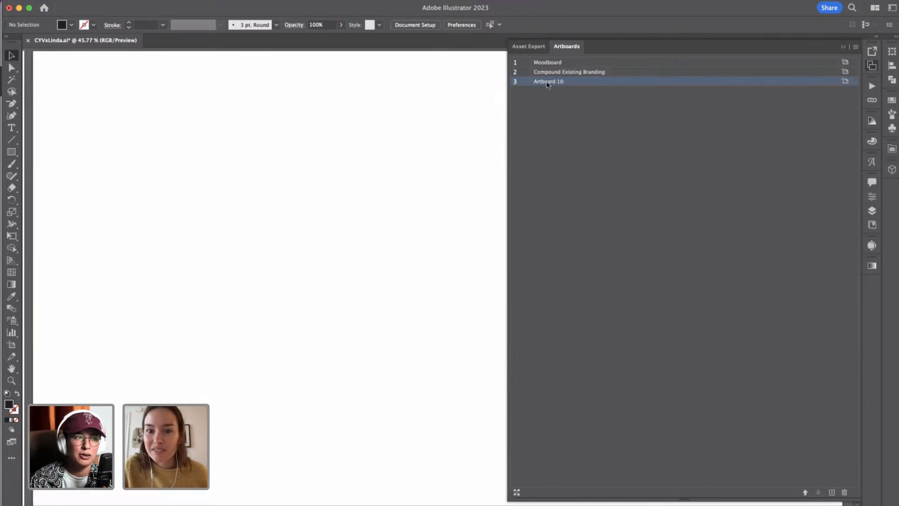
text(Lettering)
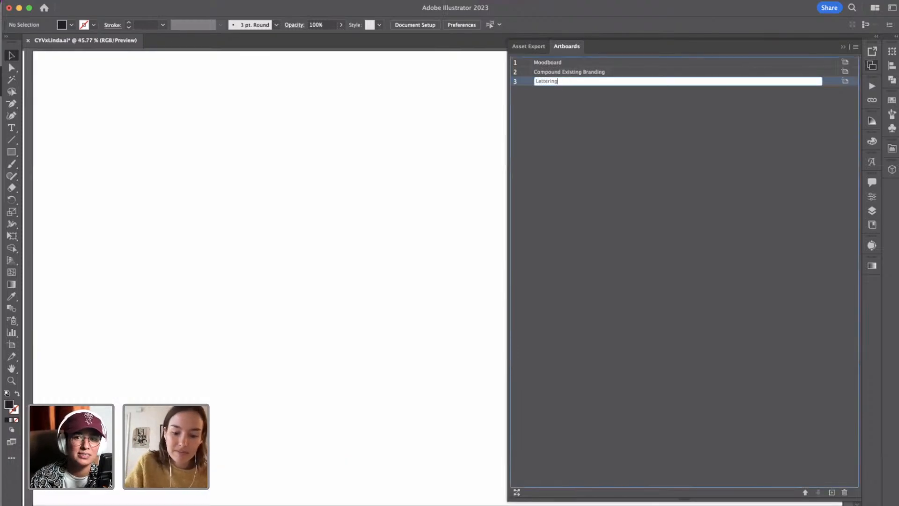
click(542, 102)
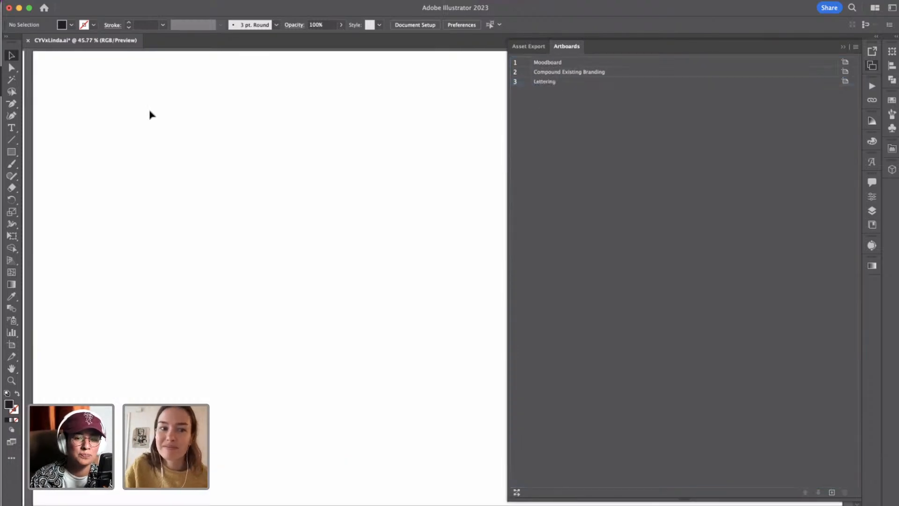
scroll(150, 111, down, 2)
scroll(150, 115, down, 1)
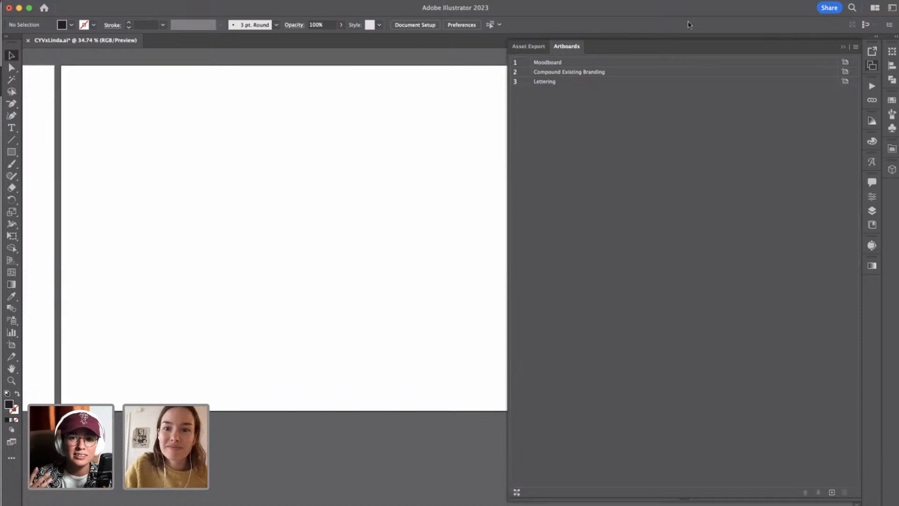
Draw a black, straight-edged capital L with slanted ends near the Lettering artboard's upper-left corner, starting at about X 92, Y 117 px, using the Pen tool.
click(843, 49)
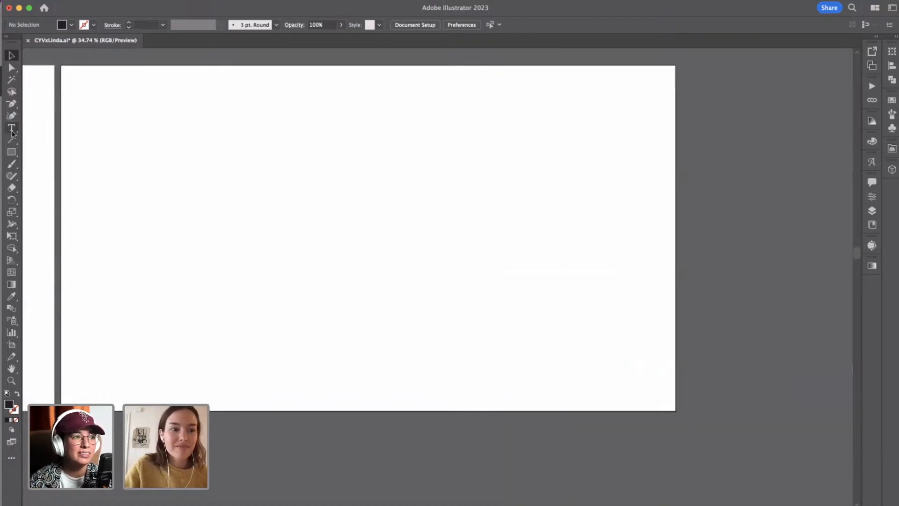
click(12, 104)
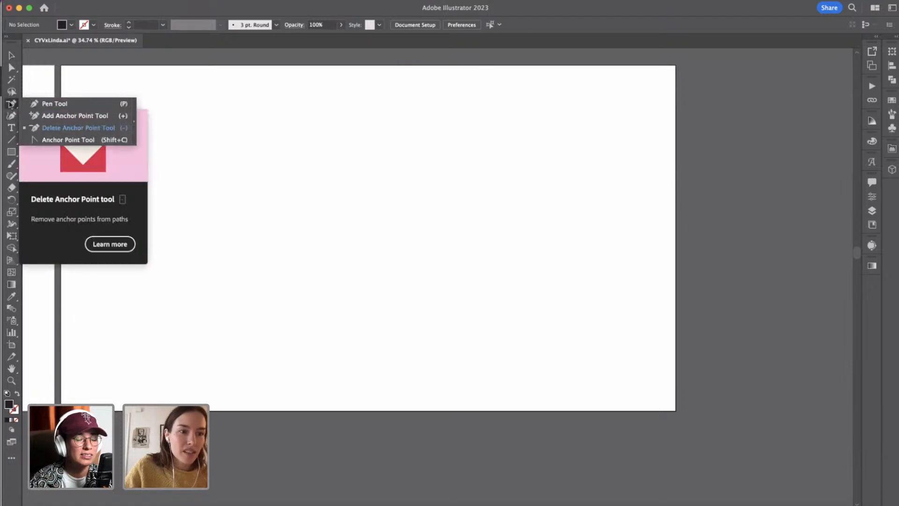
click(36, 104)
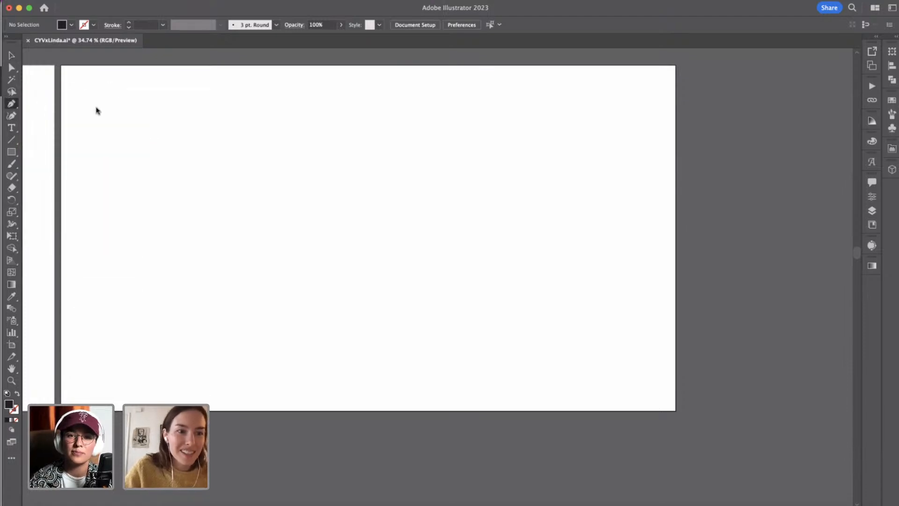
click(217, 111)
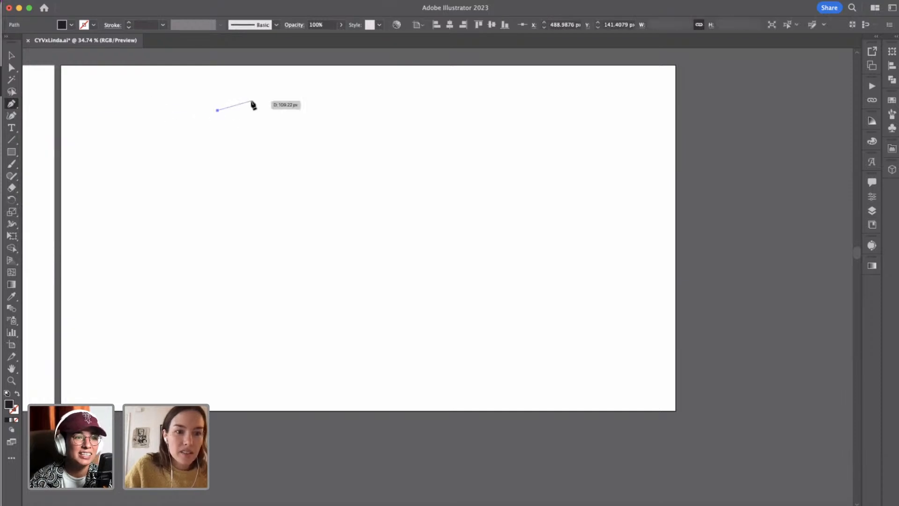
key(super+z)
scroll(134, 101, up, 5)
scroll(135, 101, left, 5)
scroll(135, 101, up, 2)
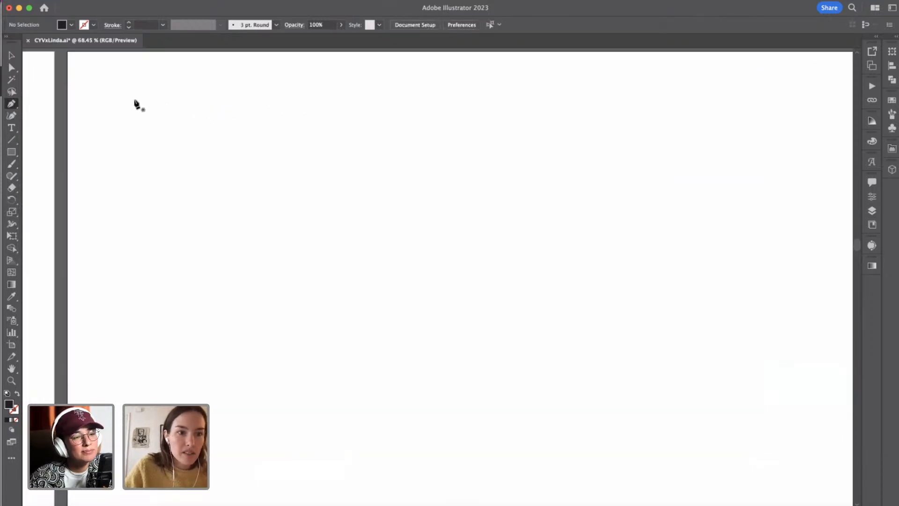
scroll(137, 104, down, 3)
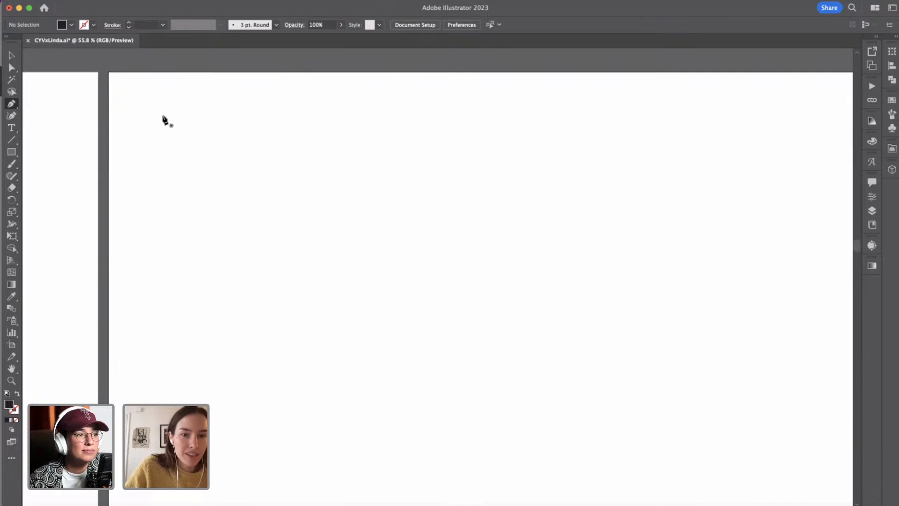
click(155, 133)
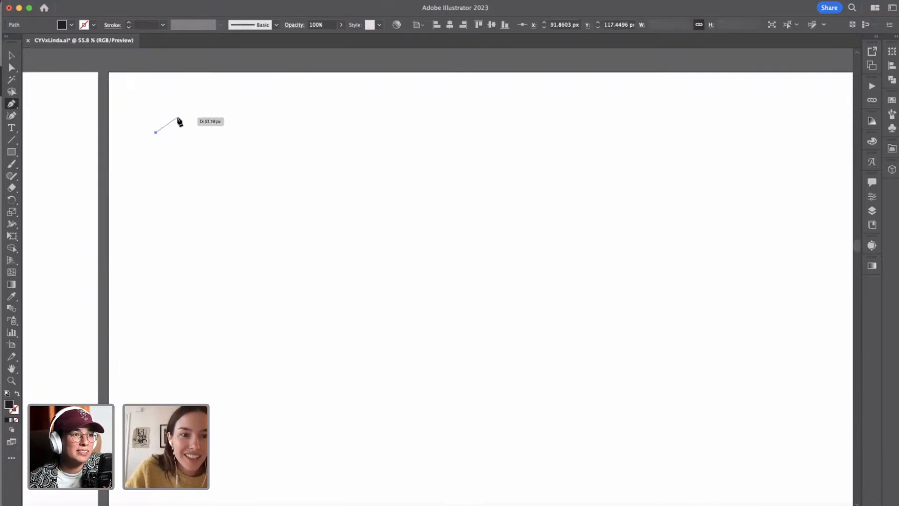
drag(179, 116, 191, 117)
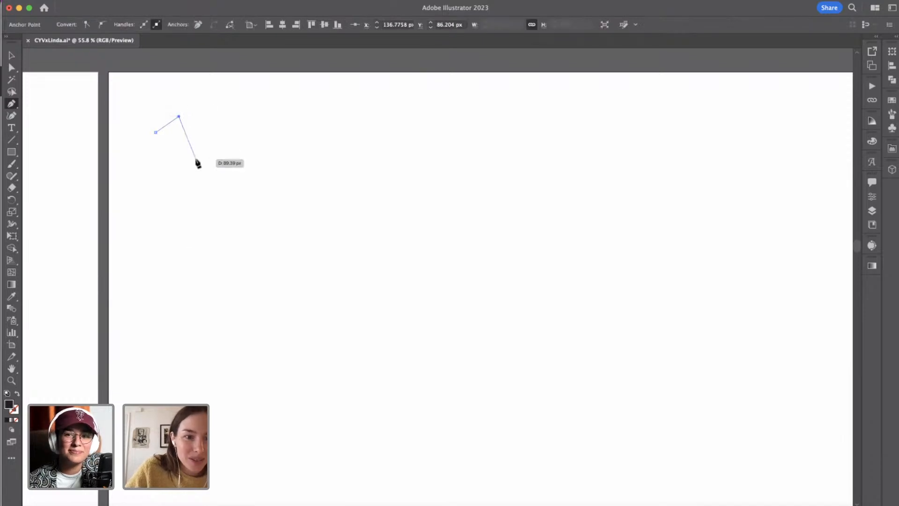
click(197, 265)
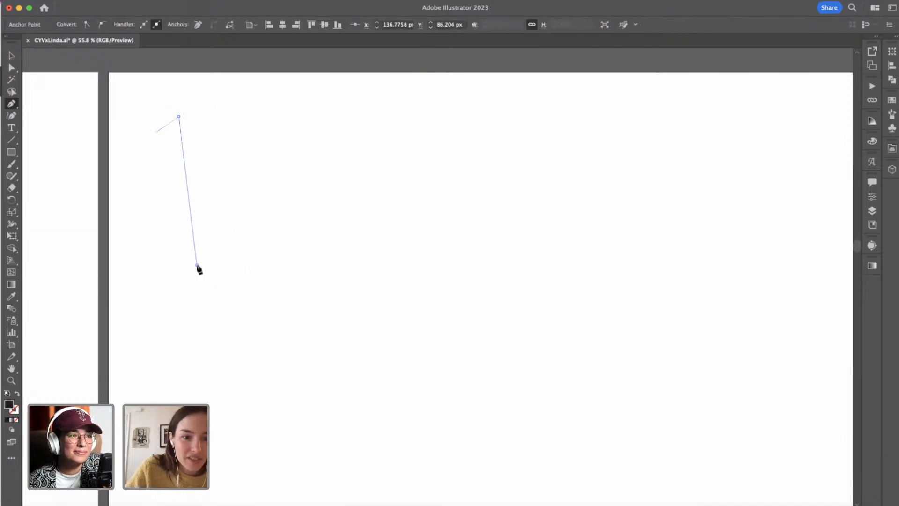
click(273, 256)
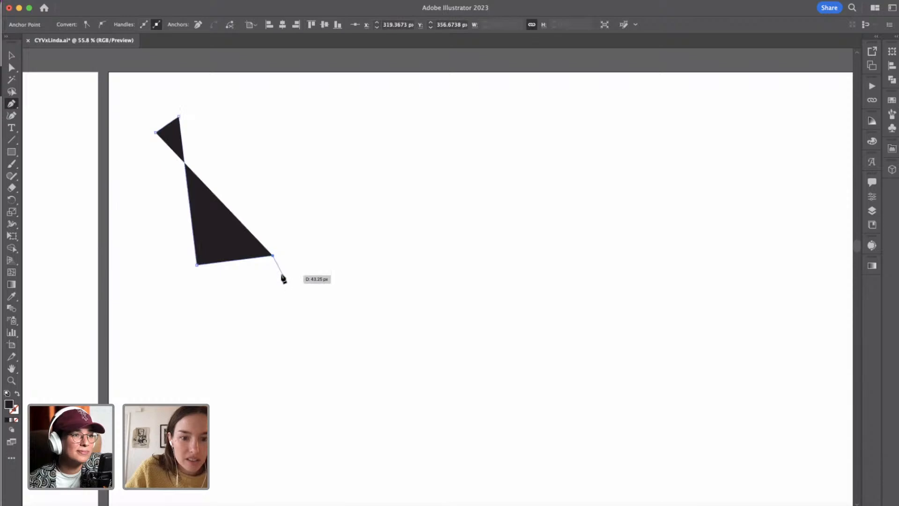
click(278, 272)
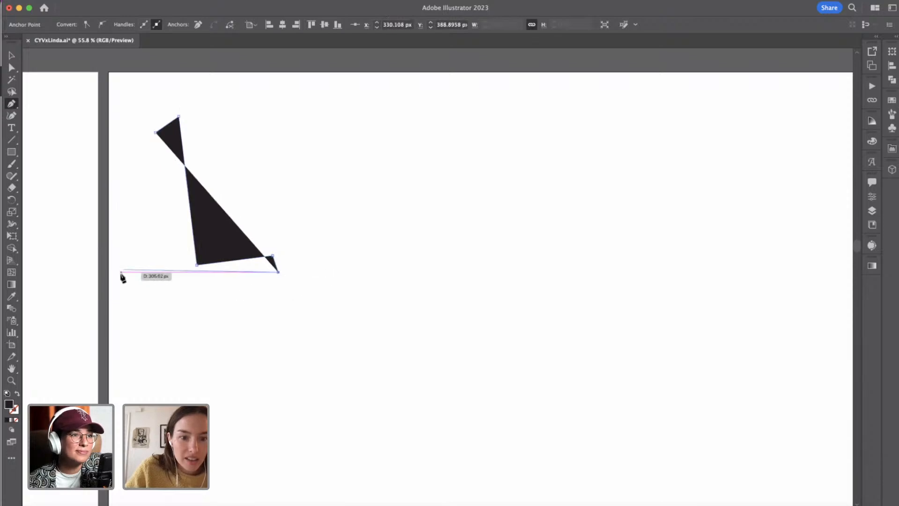
click(172, 292)
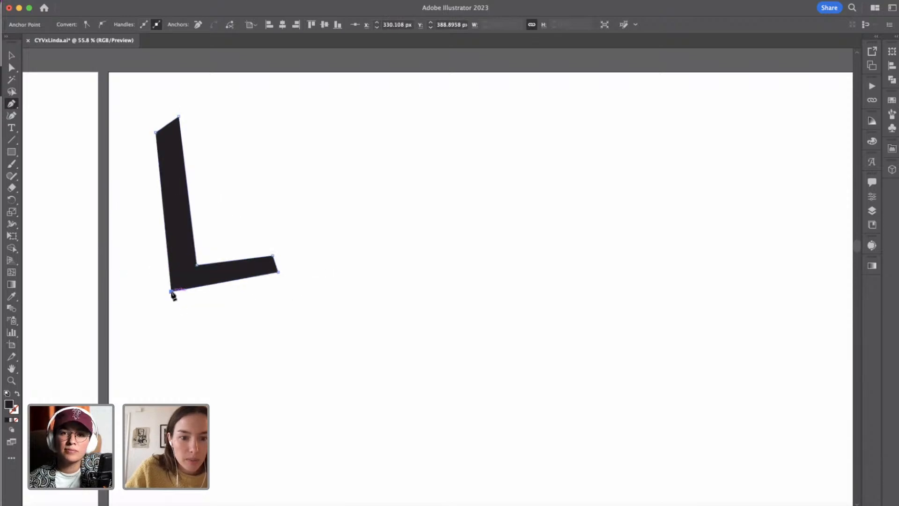
click(157, 133)
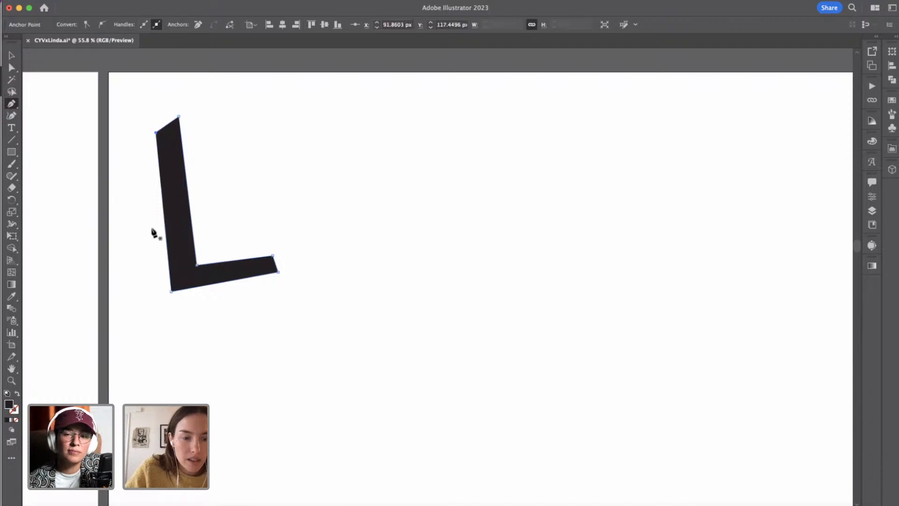
Add anchor points near the middle of the upper edge of the L's foot using the Add Anchor Point tool.
scroll(226, 332, up, 5)
scroll(226, 332, up, 2)
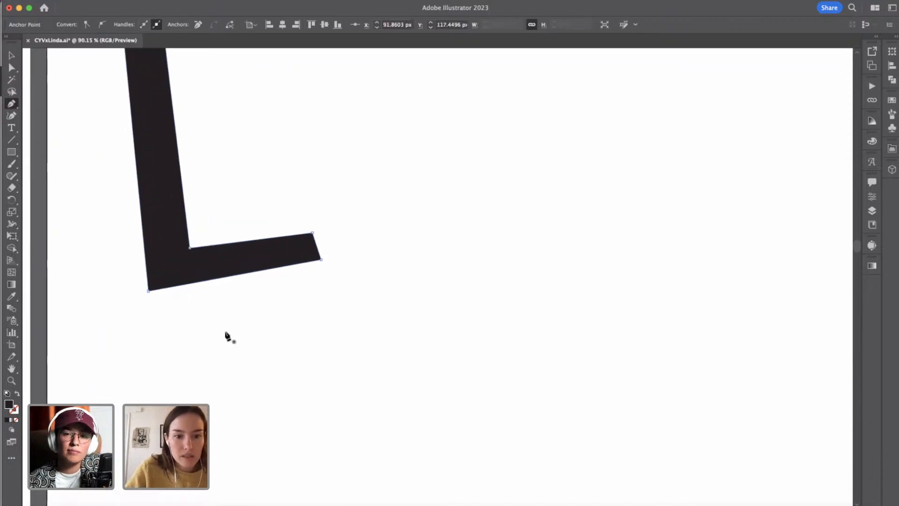
scroll(225, 332, up, 2)
scroll(226, 333, up, 5)
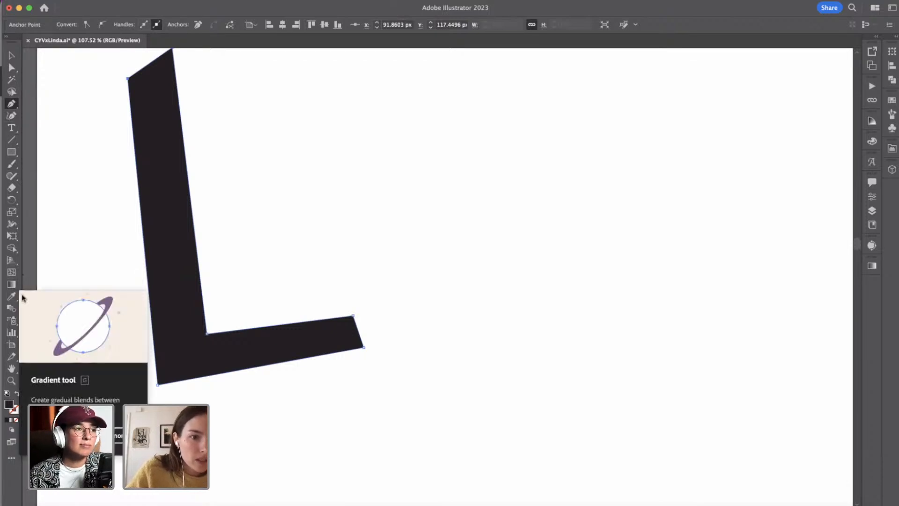
scroll(96, 216, down, 1)
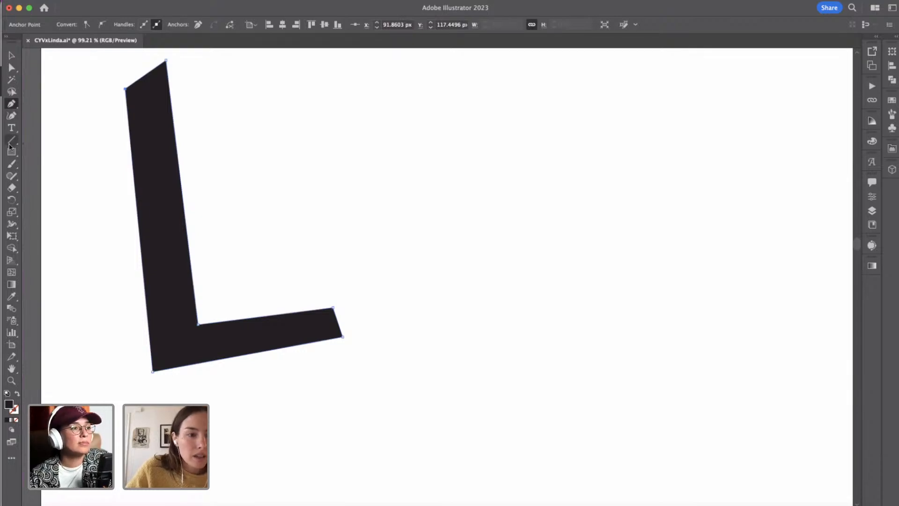
click(10, 103)
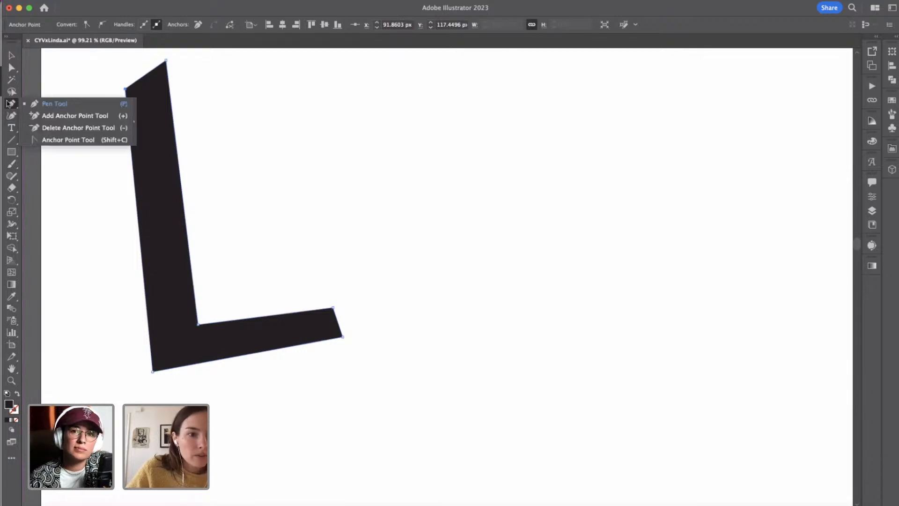
click(45, 116)
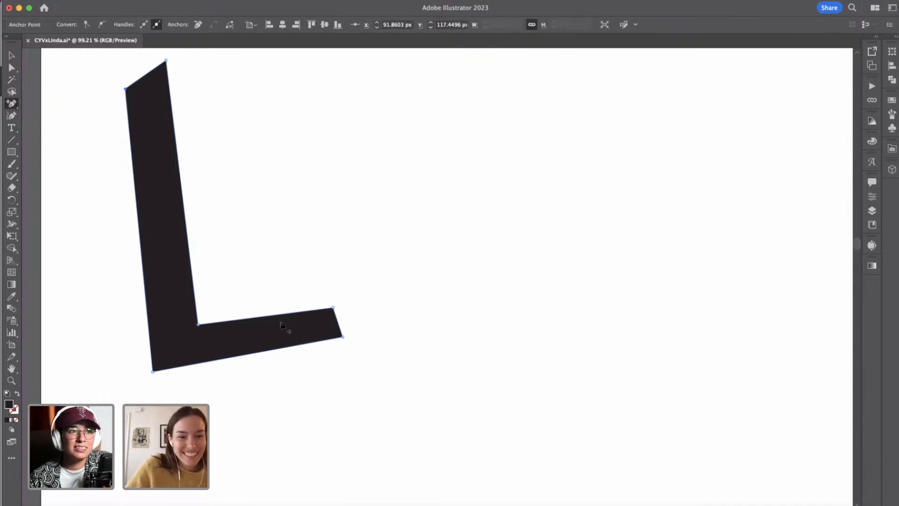
click(265, 316)
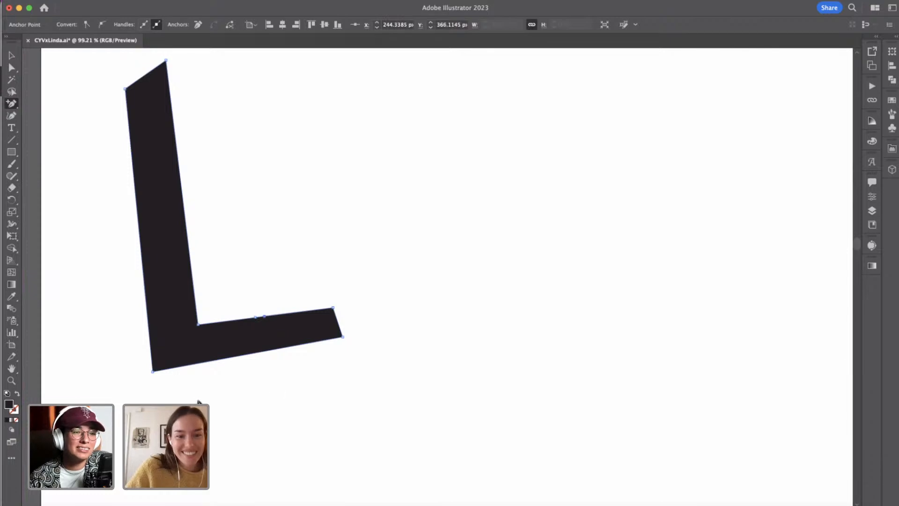
Move an added anchor point on the upper edge of the L's foot slightly upward to bend that edge.
click(11, 71)
scroll(281, 352, up, 3)
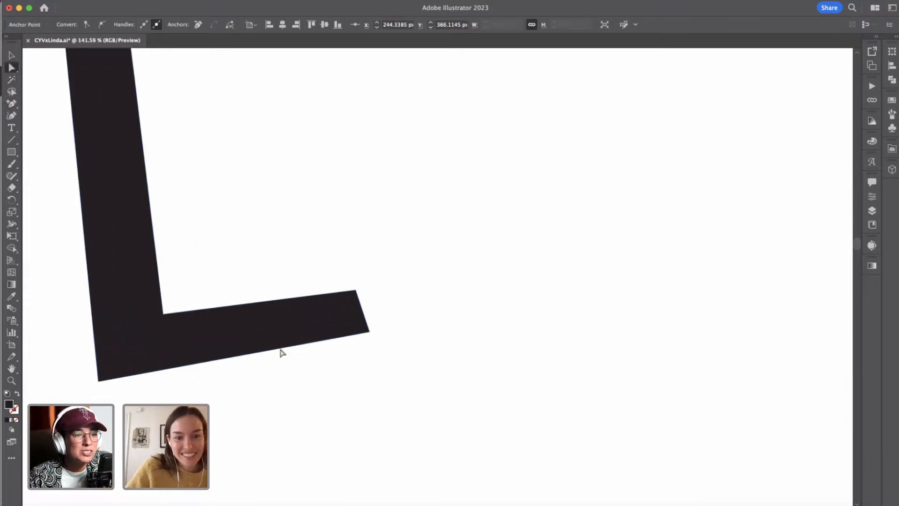
drag(238, 289, 251, 287)
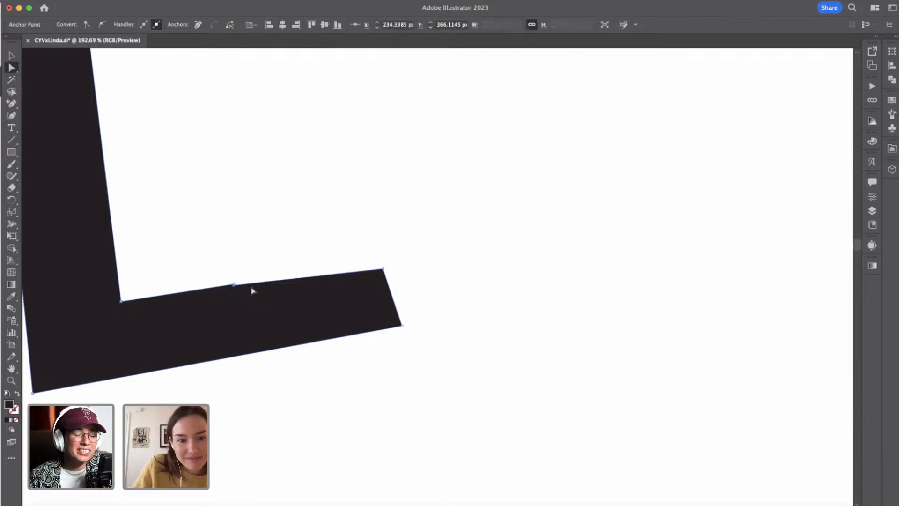
click(273, 273)
scroll(273, 273, down, 6)
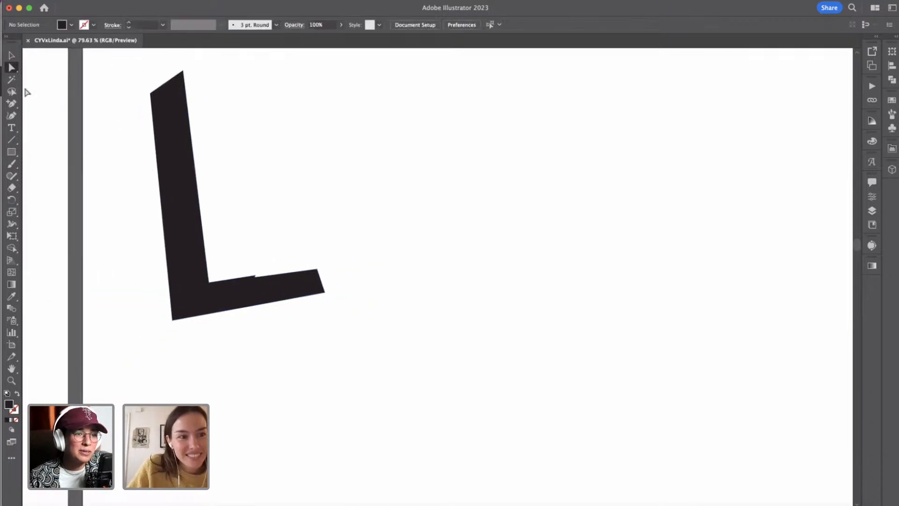
Delete the extra anchor point on the upper edge of the L's foot to smooth out the jag, then deselect the letter.
click(255, 276)
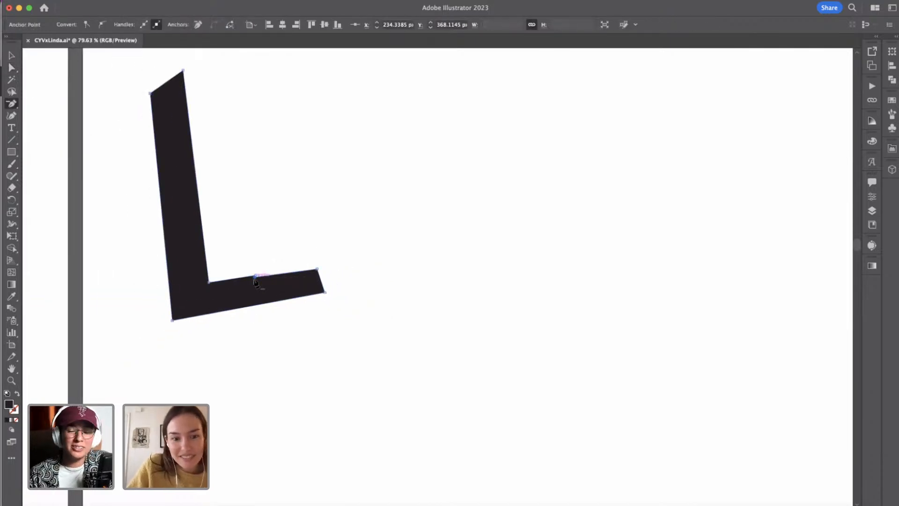
key(p)
click(12, 55)
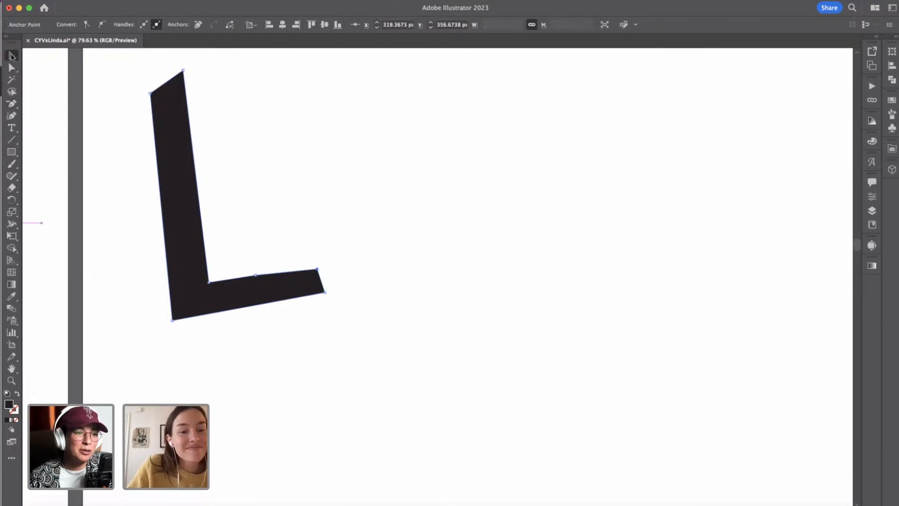
key(super+shift+a)
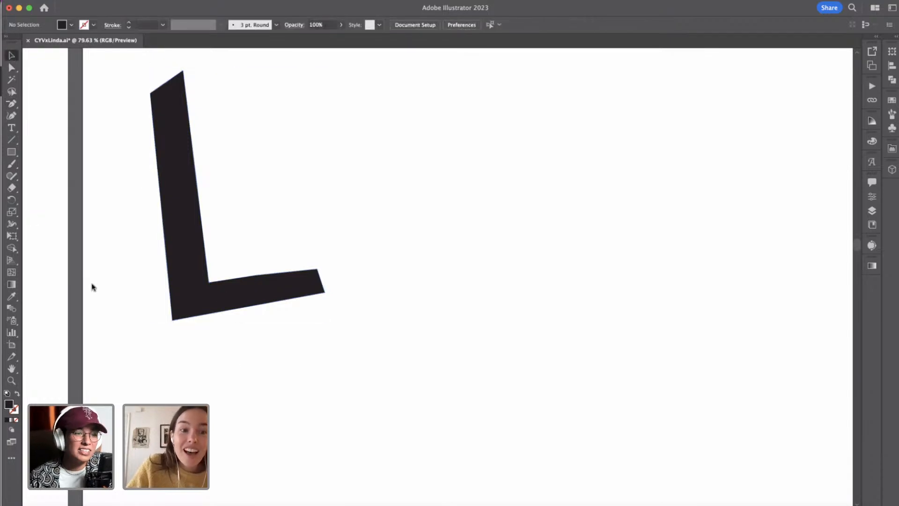
Add an anchor point midway along the outer edge of the L's stem and move it slightly outward.
key(p)
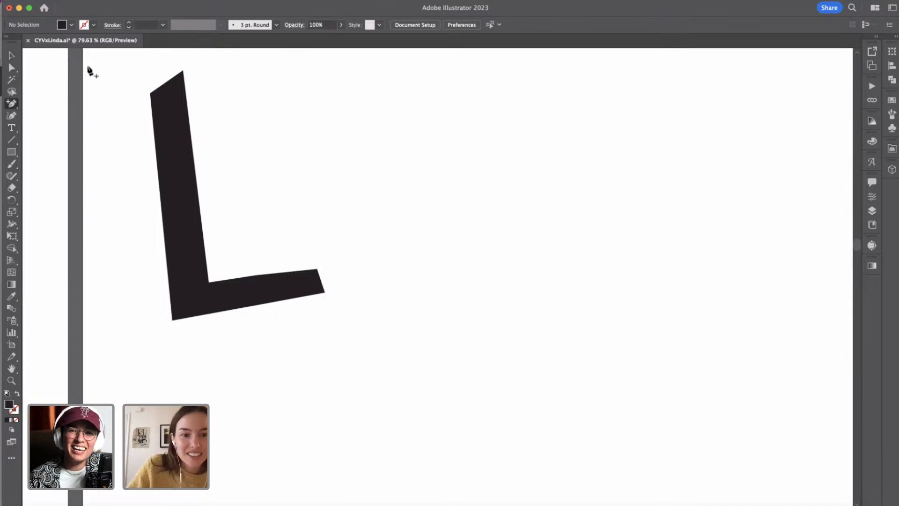
click(161, 202)
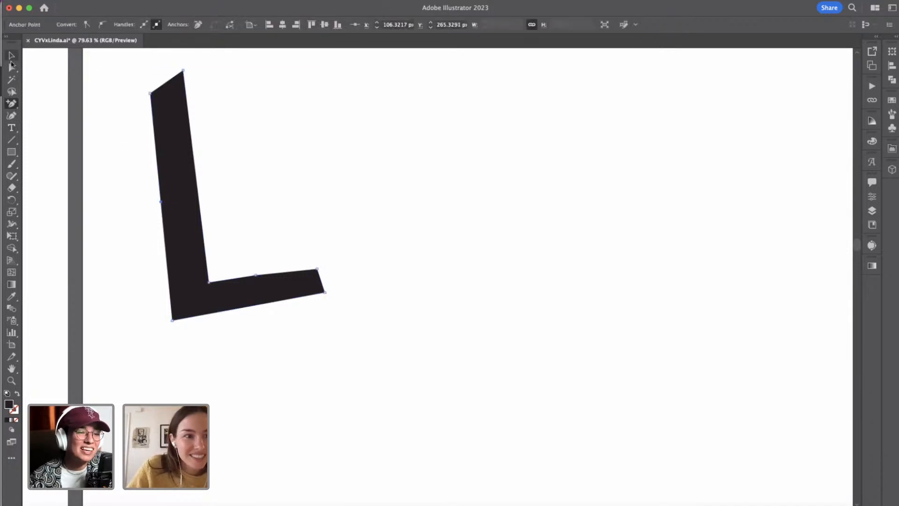
click(11, 67)
click(146, 209)
drag(161, 202, 159, 202)
click(293, 211)
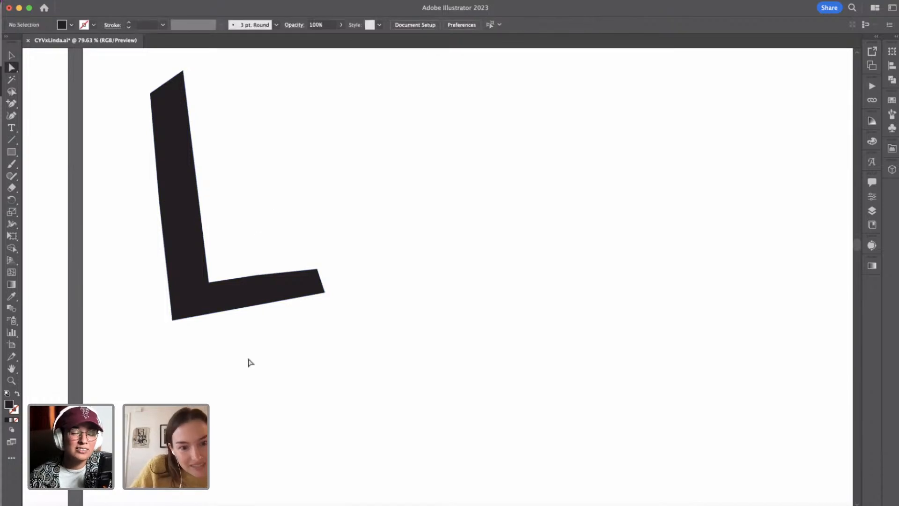
Draw a second, thicker capital L with rounded stroke ends beside the first one, starting at about X 387, Y 119 px, using the Pen tool.
scroll(250, 362, down, 3)
click(12, 103)
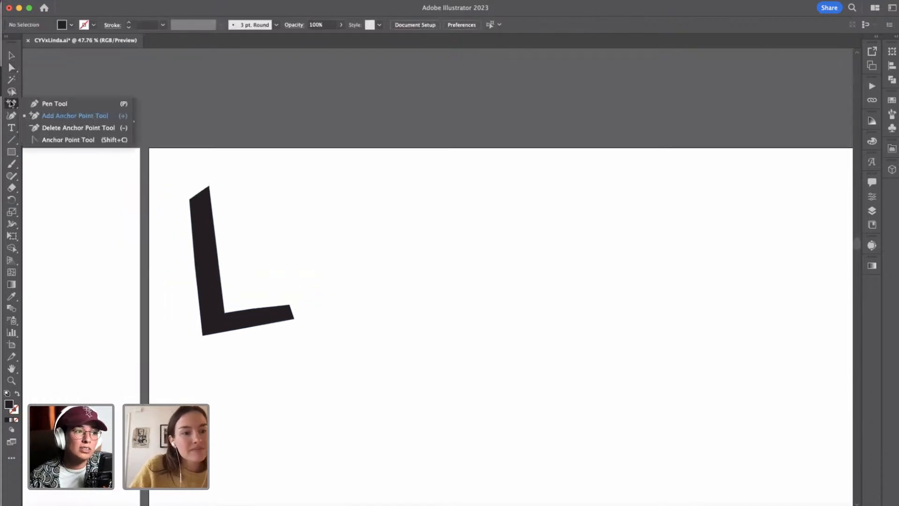
click(44, 103)
click(319, 200)
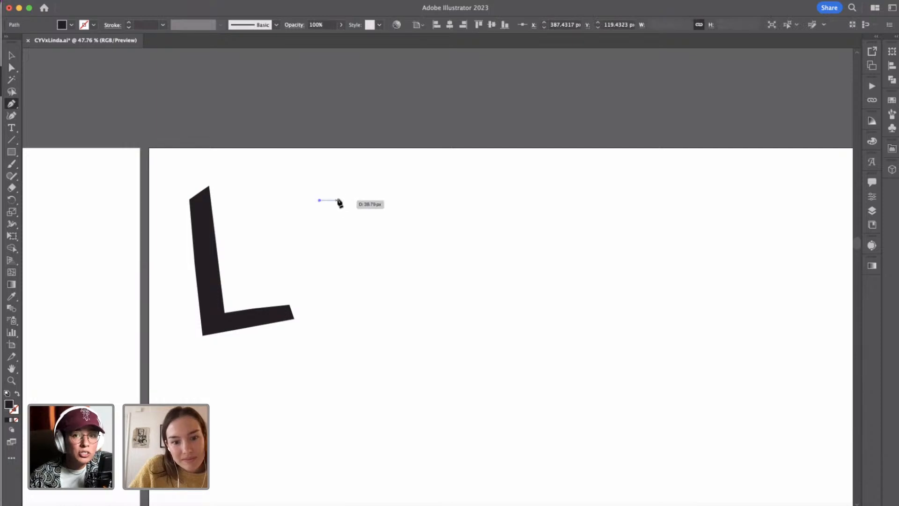
drag(344, 200, 350, 207)
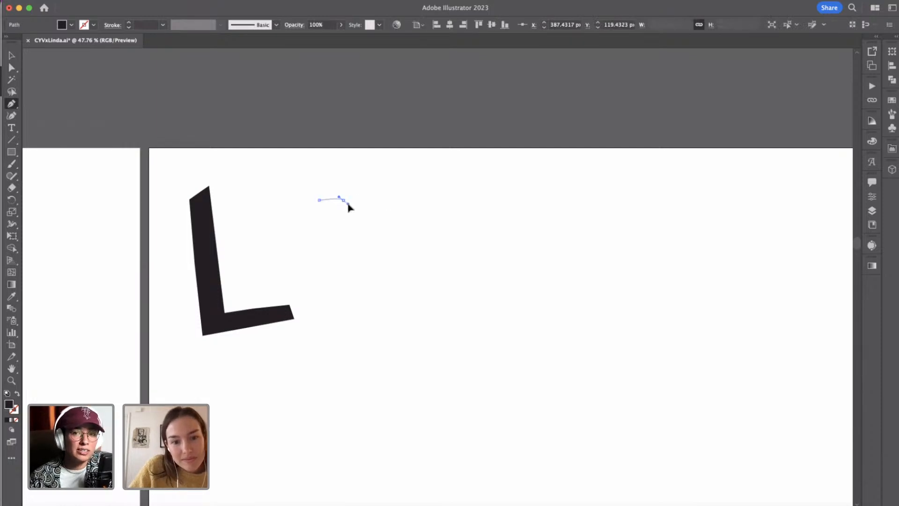
click(345, 319)
click(397, 321)
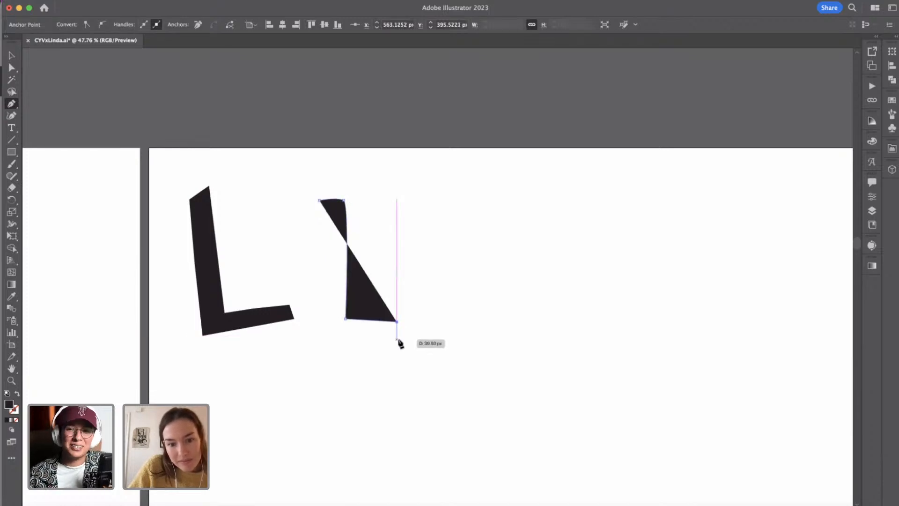
drag(394, 343, 387, 348)
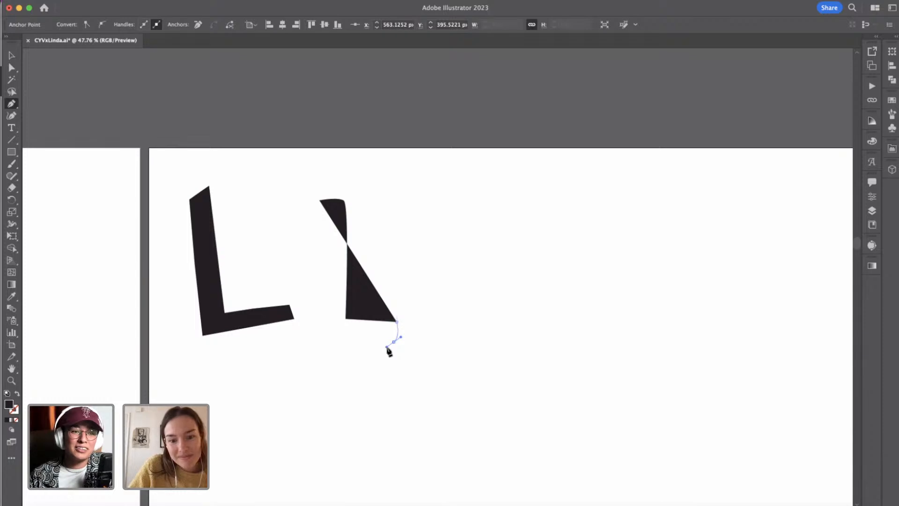
click(313, 349)
click(320, 200)
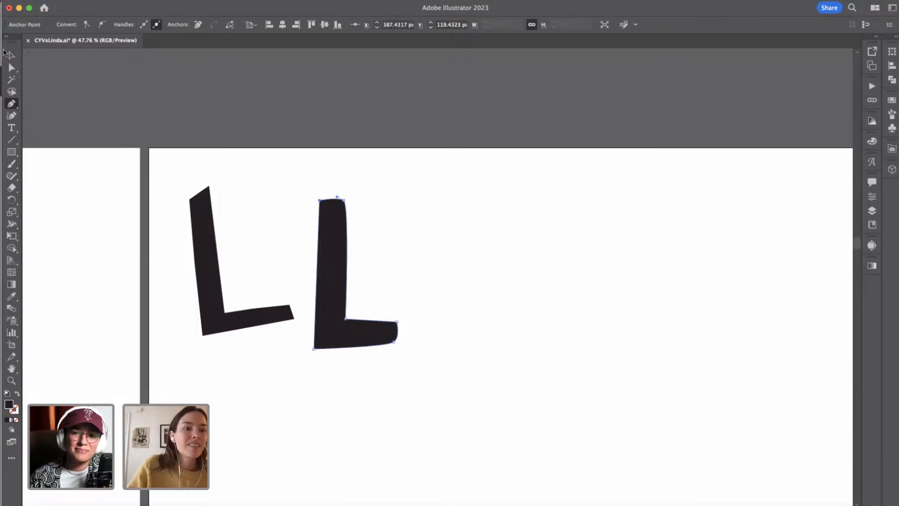
click(10, 54)
click(11, 104)
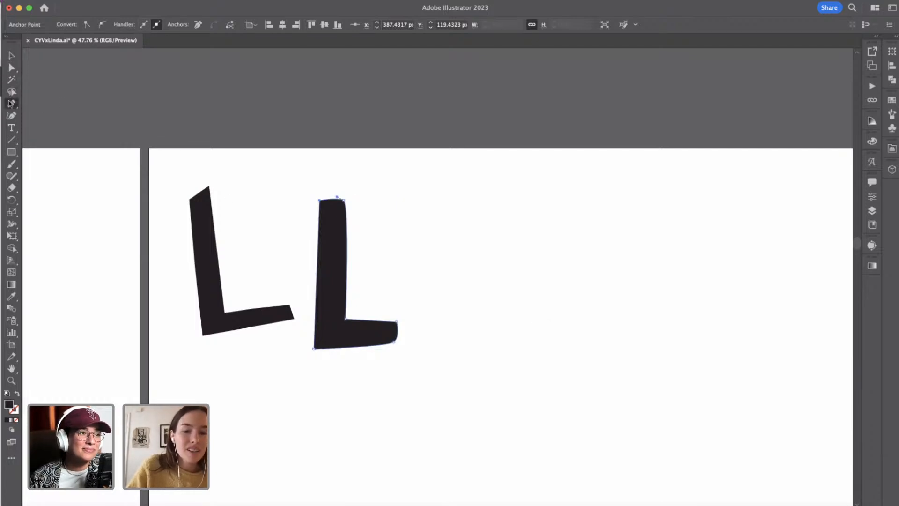
Draw a third capital L with a wide stem and tapered, angular foot, starting at about X 620, Y 101 px, using the Pen tool.
click(421, 192)
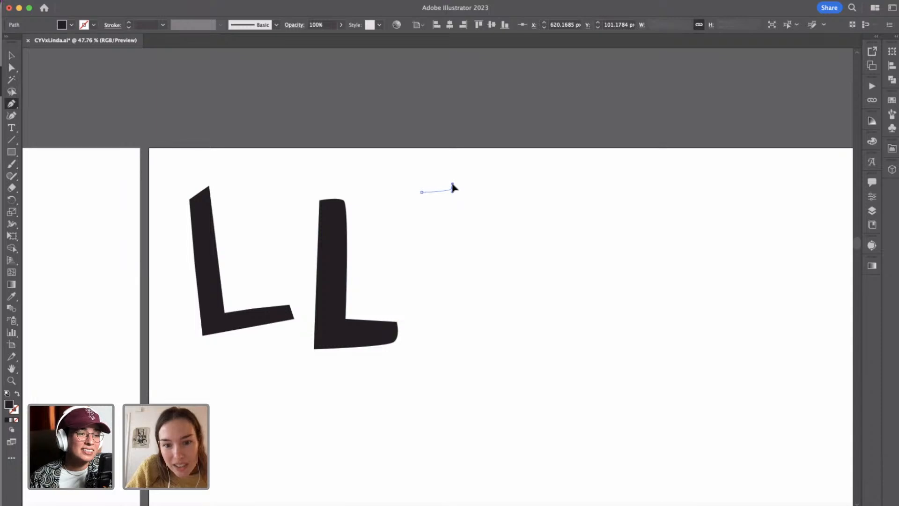
click(453, 187)
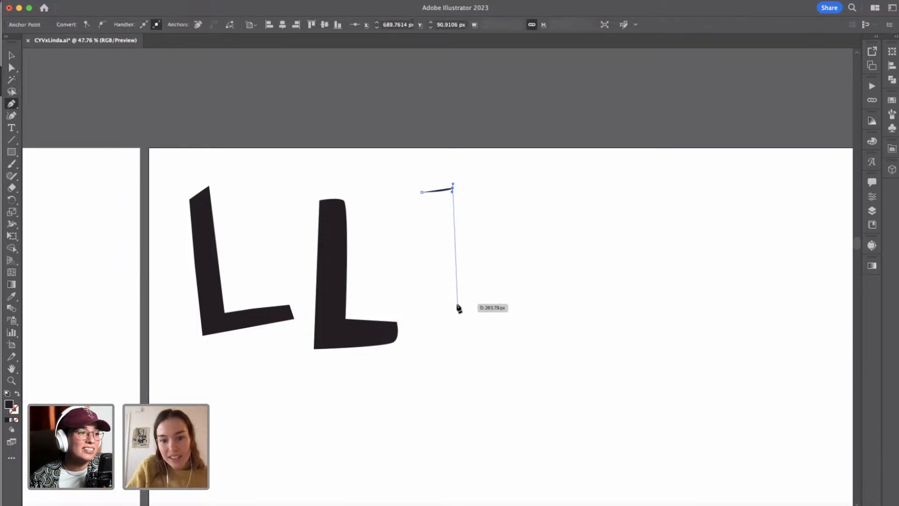
click(456, 303)
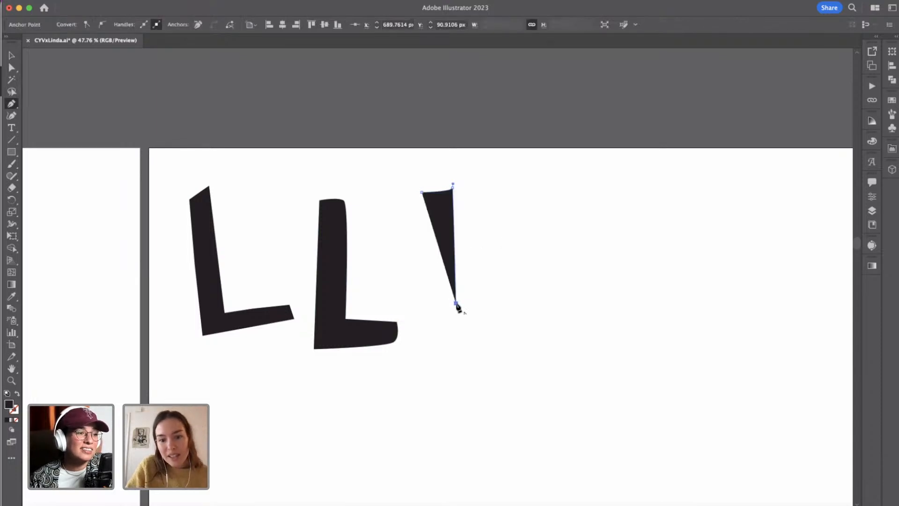
click(515, 299)
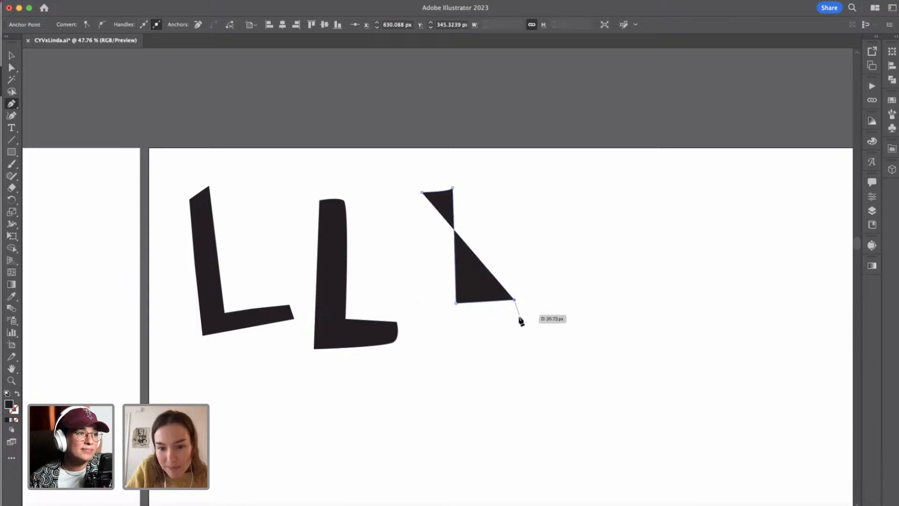
click(519, 319)
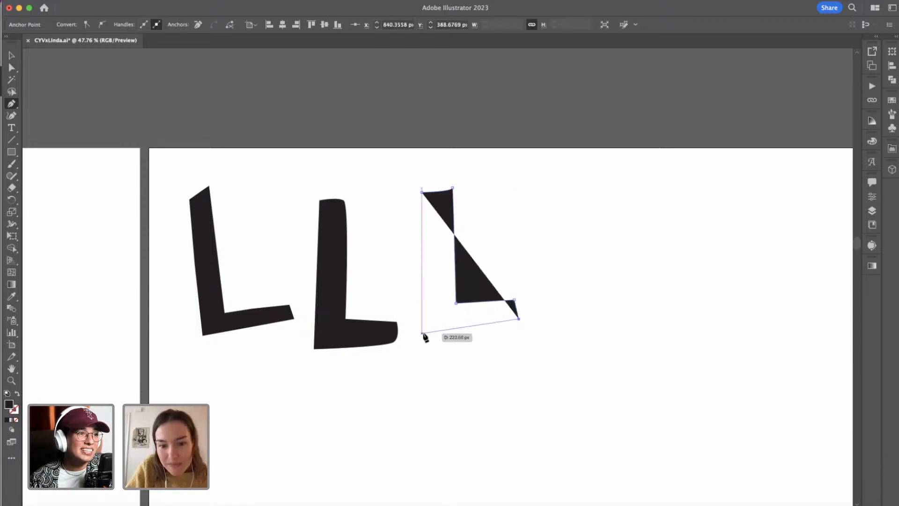
click(422, 334)
click(423, 192)
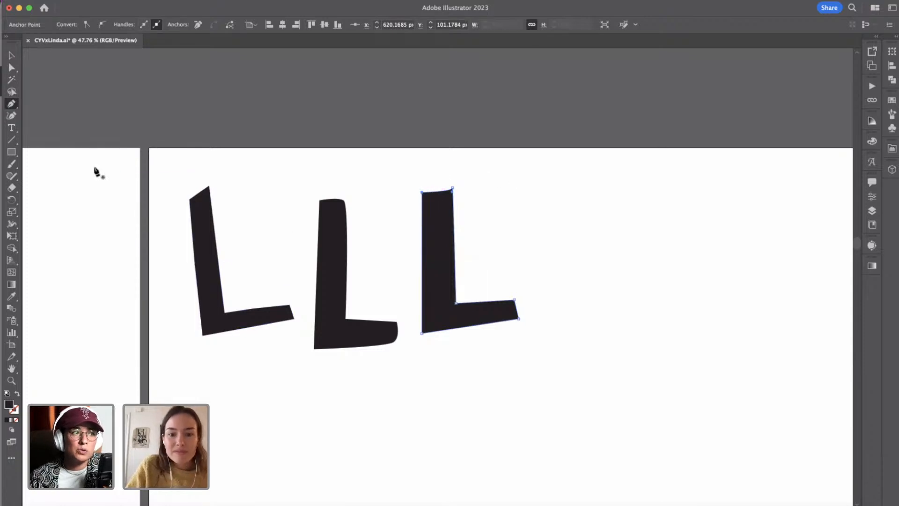
Draw a fourth capital L with a curved inner corner and upswept rounded foot, starting at about X 869, Y 121 px, using the Pen tool.
click(11, 106)
click(531, 201)
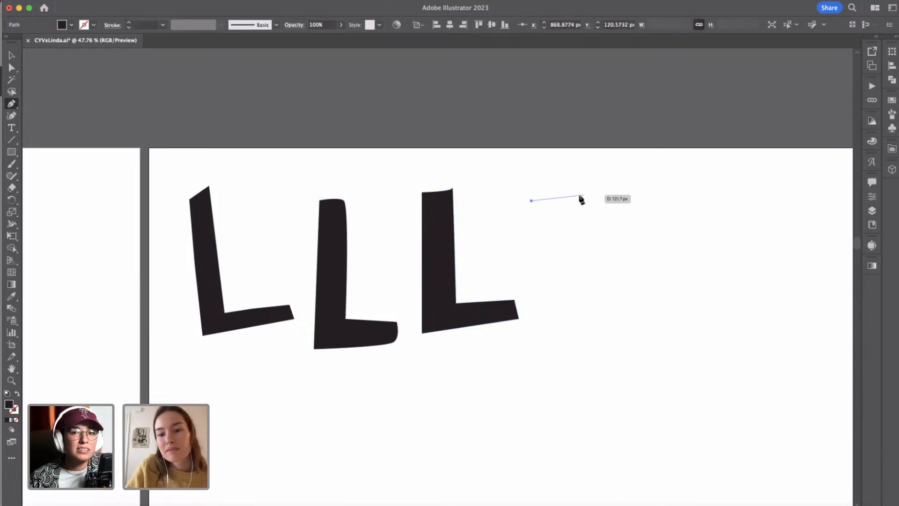
click(553, 195)
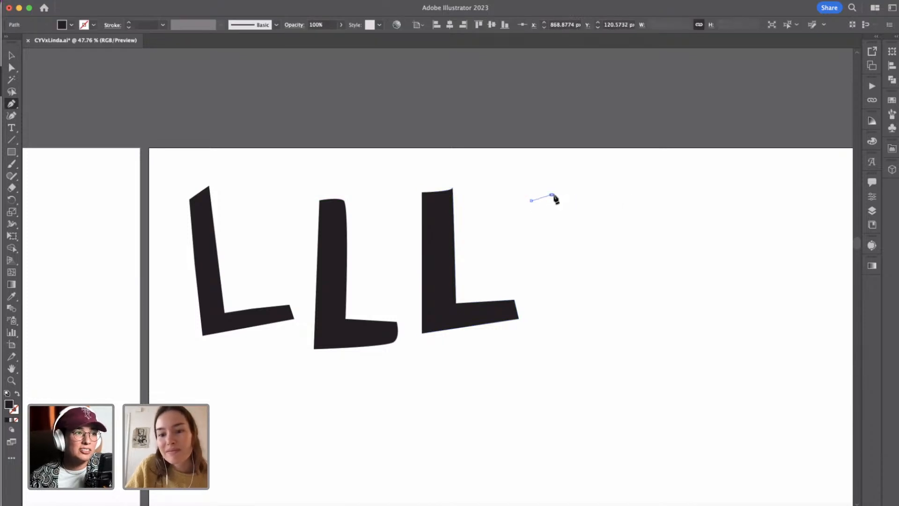
drag(557, 293, 556, 325)
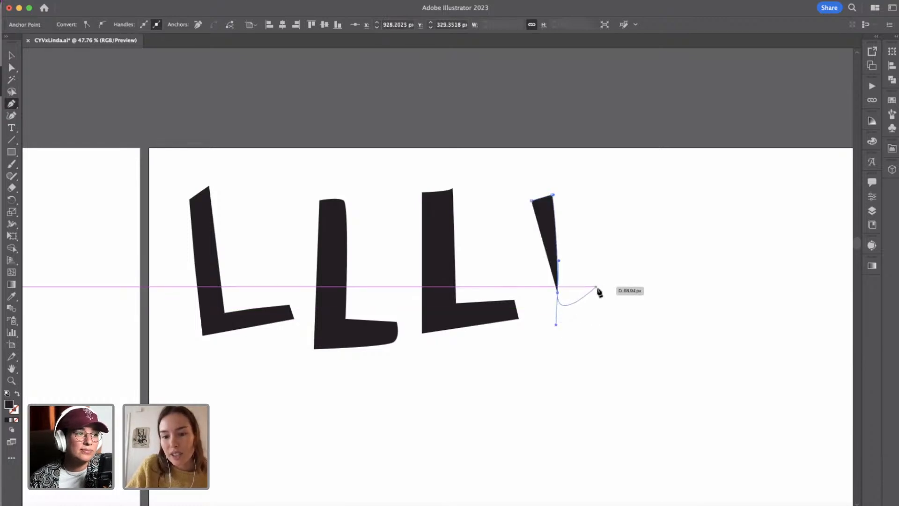
drag(608, 287, 619, 331)
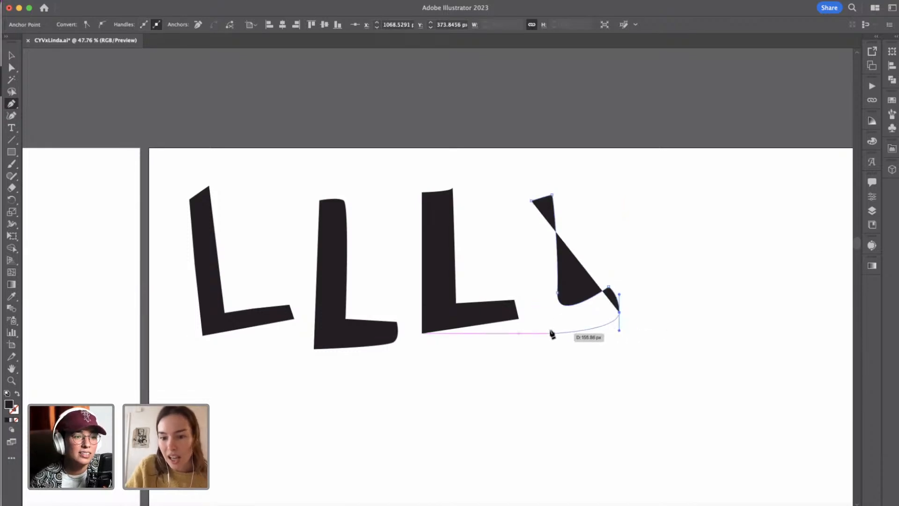
drag(535, 335, 531, 345)
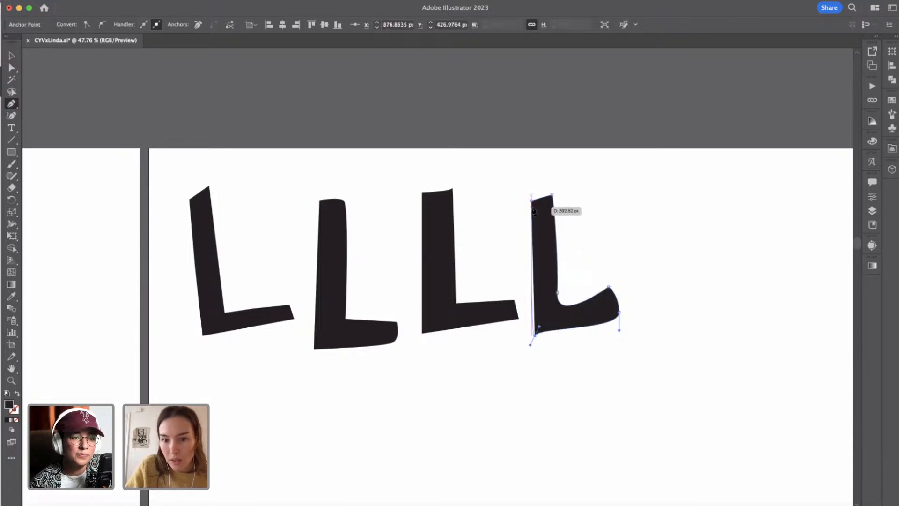
drag(532, 201, 541, 182)
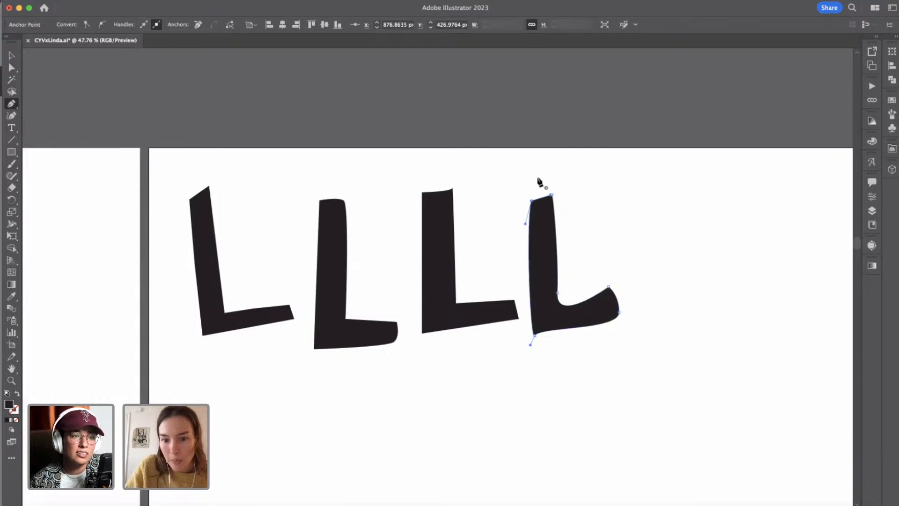
click(11, 67)
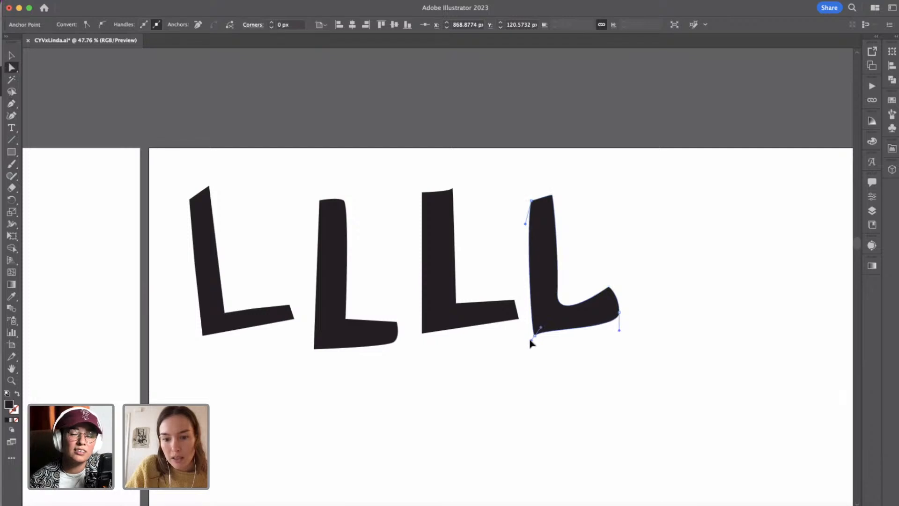
Compare the four L letterforms with the Compound branding and posters on the neighbouring artboard, and deselect the fourth L.
scroll(405, 352, down, 3)
scroll(405, 351, left, 10)
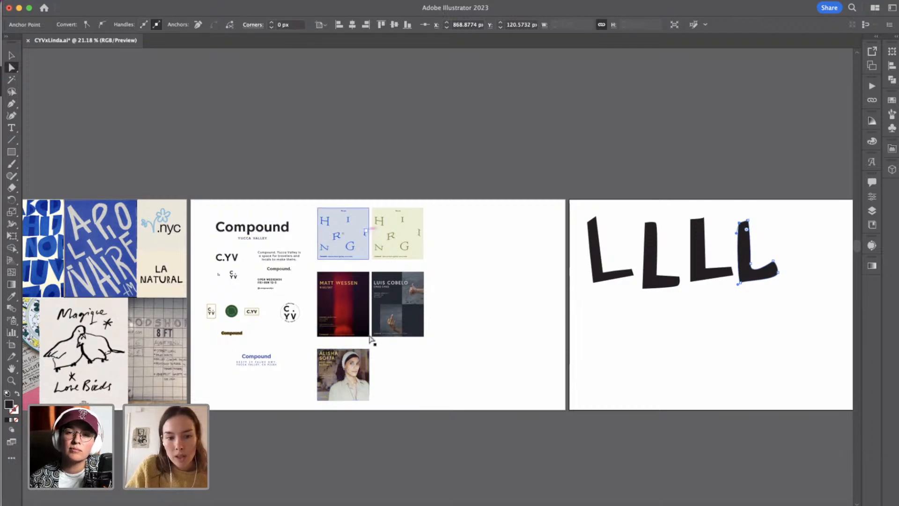
scroll(361, 368, right, 1)
scroll(364, 372, right, 2)
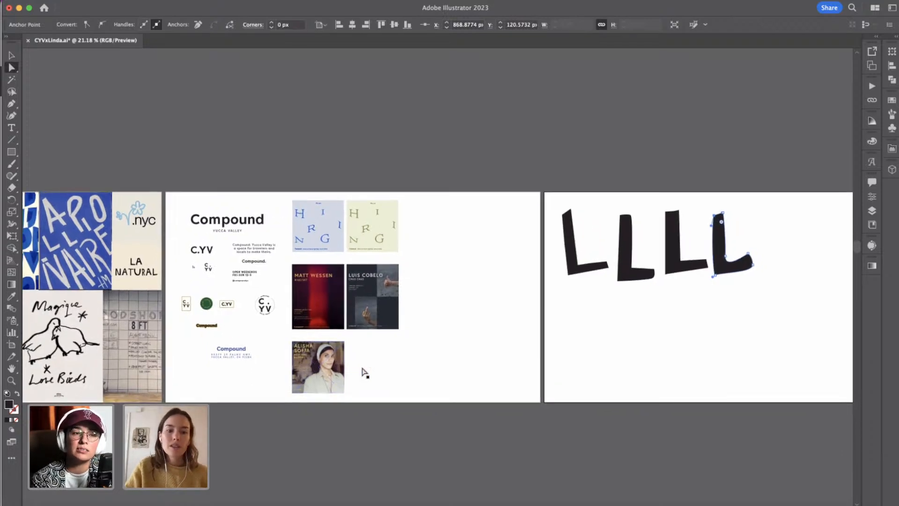
scroll(365, 372, down, 2)
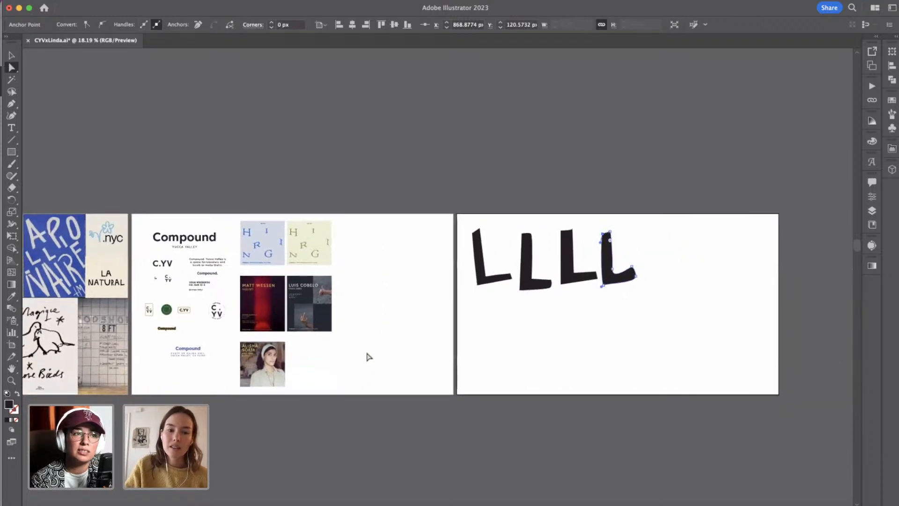
scroll(368, 357, up, 3)
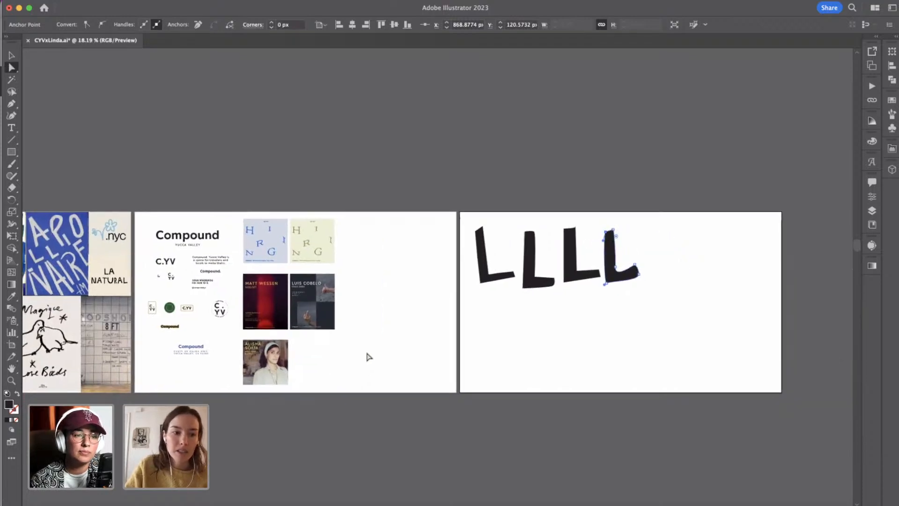
scroll(368, 355, up, 1)
scroll(368, 355, left, 1)
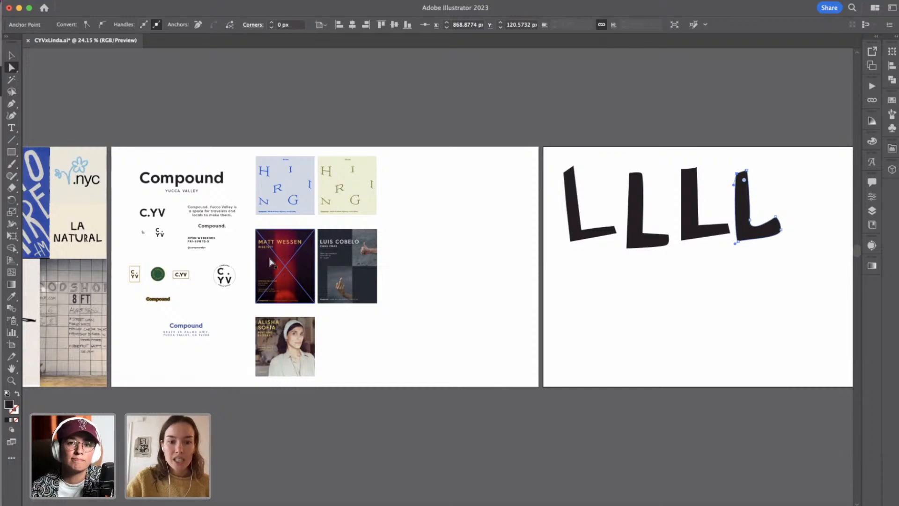
scroll(271, 259, up, 2)
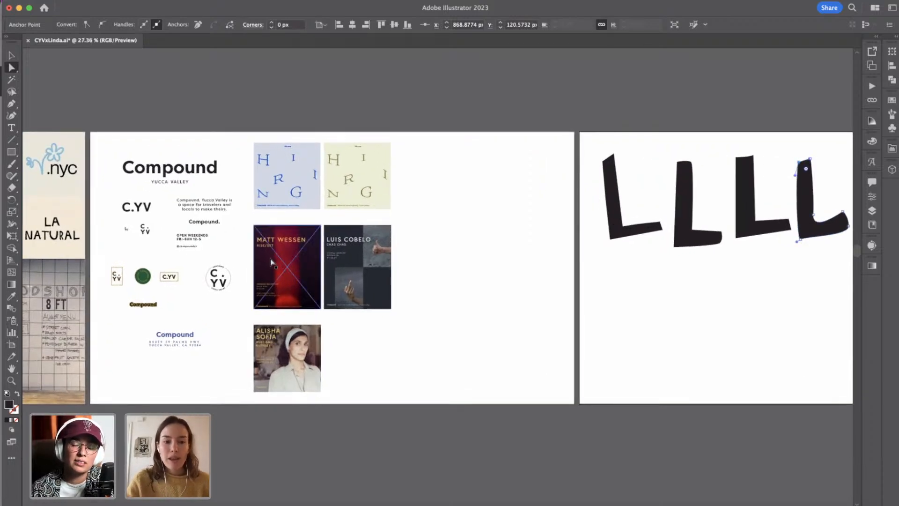
scroll(271, 259, right, 1)
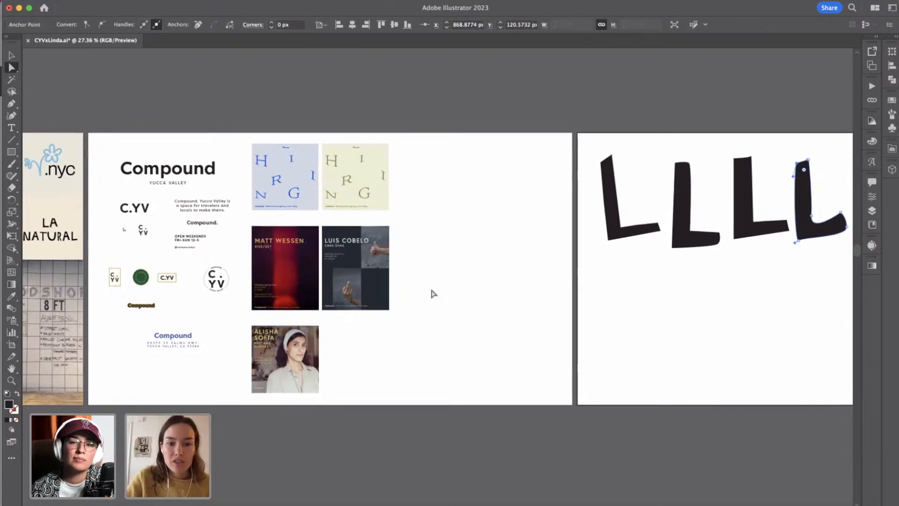
click(11, 55)
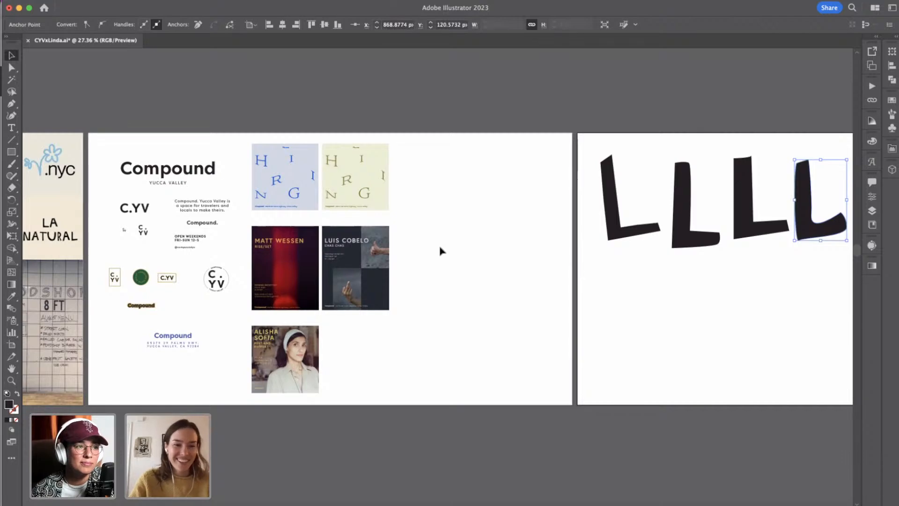
scroll(723, 306, up, 5)
click(722, 309)
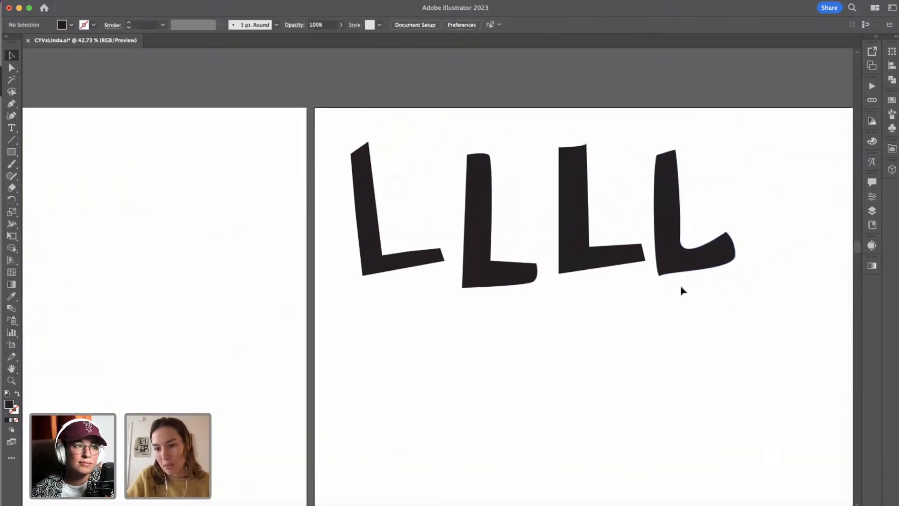
Shorten the lower handle of the fourth L's inner-corner anchor point and nudge the anchor 3 px up and 1 px right.
click(687, 243)
click(12, 67)
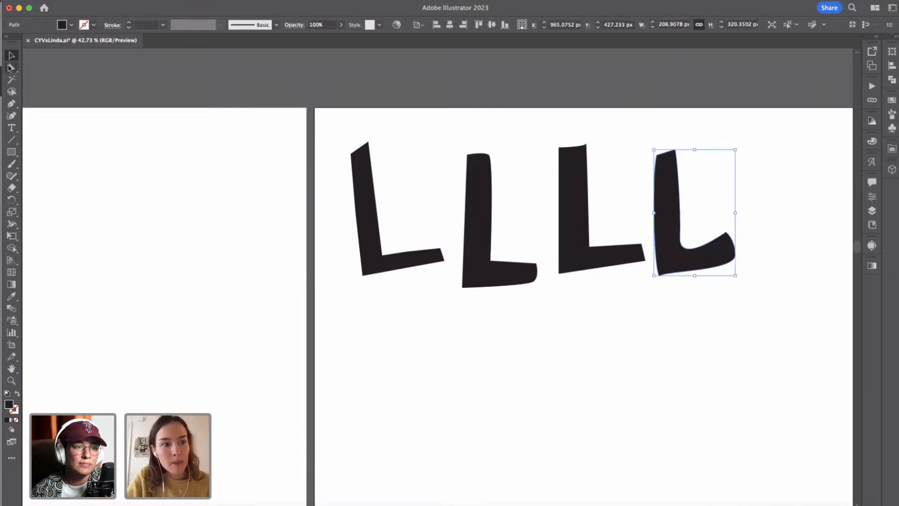
click(681, 238)
scroll(684, 241, up, 4)
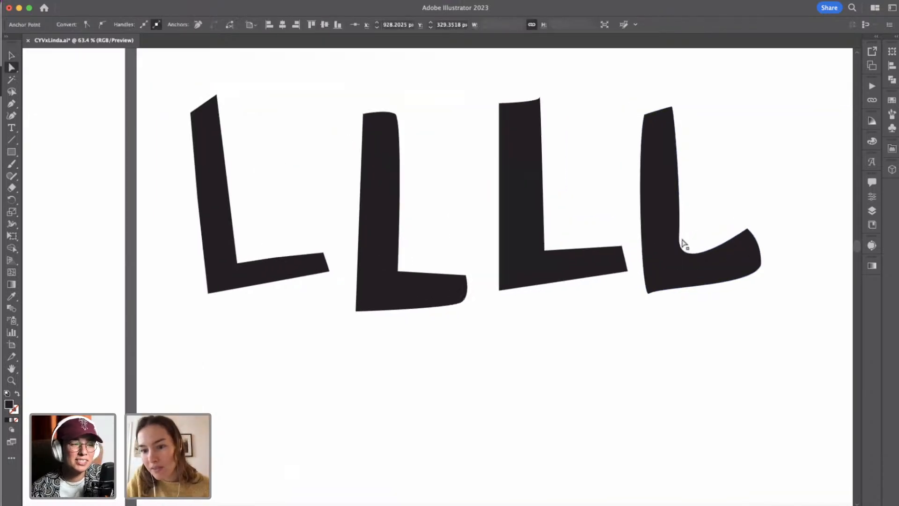
drag(676, 290, 679, 277)
key(Up)
key(Up)
key(Up)
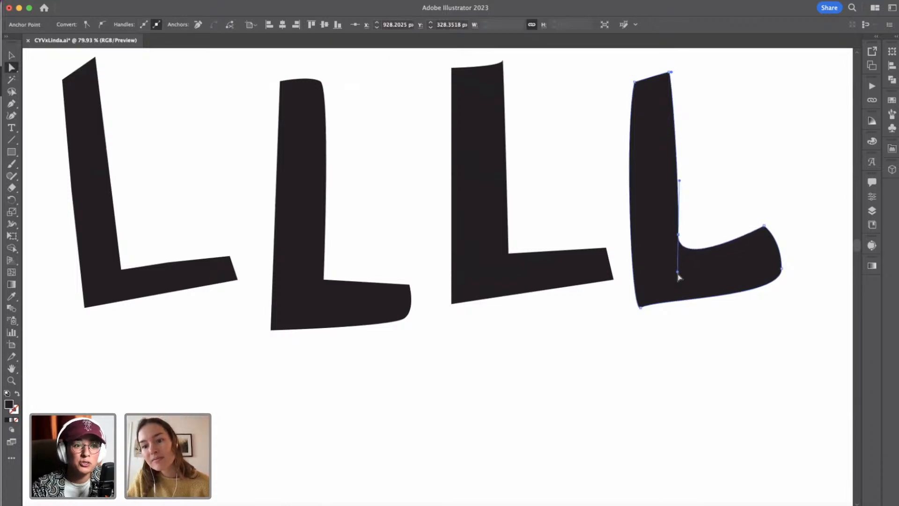
key(Right)
click(723, 194)
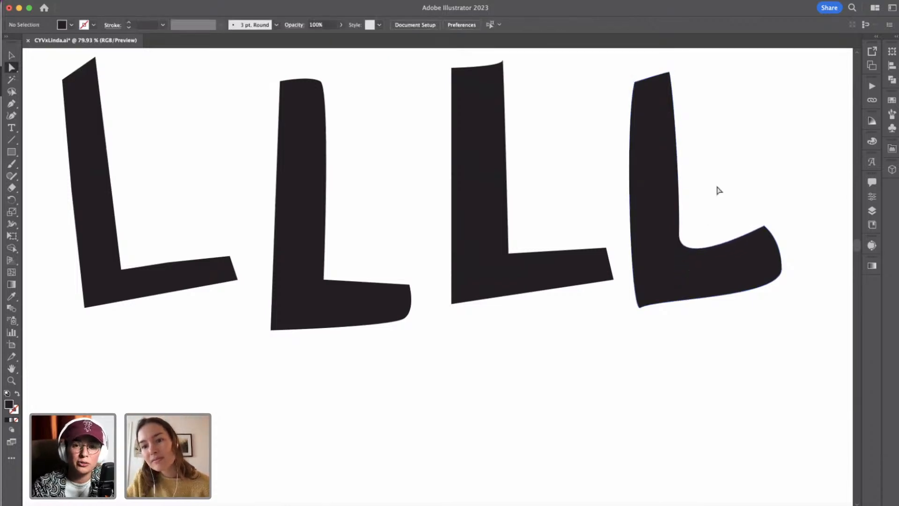
Adjust the handle of the anchor at the upper right corner of the fourth L's stem to round that corner.
click(673, 73)
drag(675, 73, 678, 78)
click(704, 74)
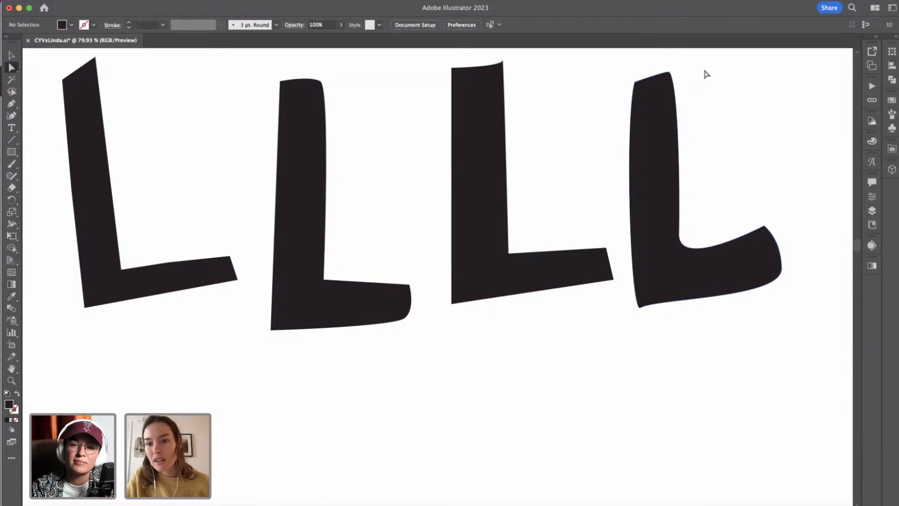
Rotate the handle of the fourth L's lower-left corner anchor downward so the underside of the foot curves smoothly outward.
click(641, 308)
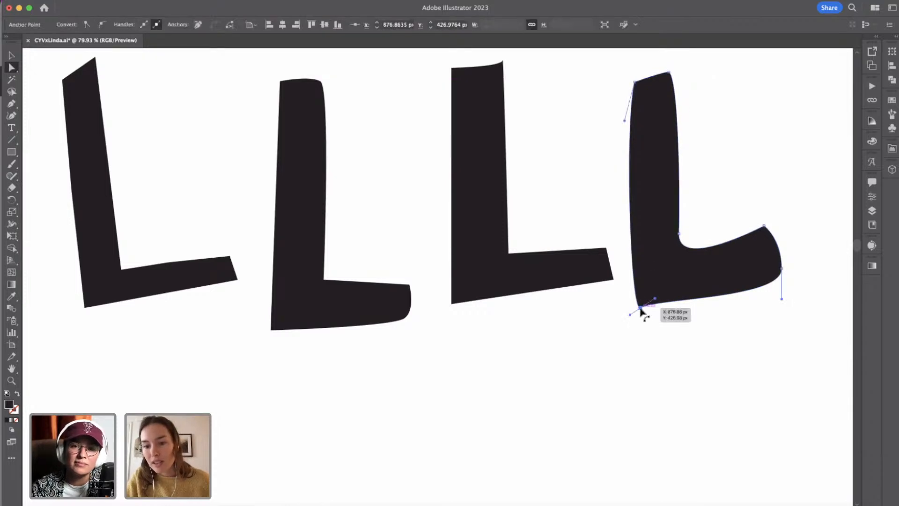
drag(654, 301, 658, 316)
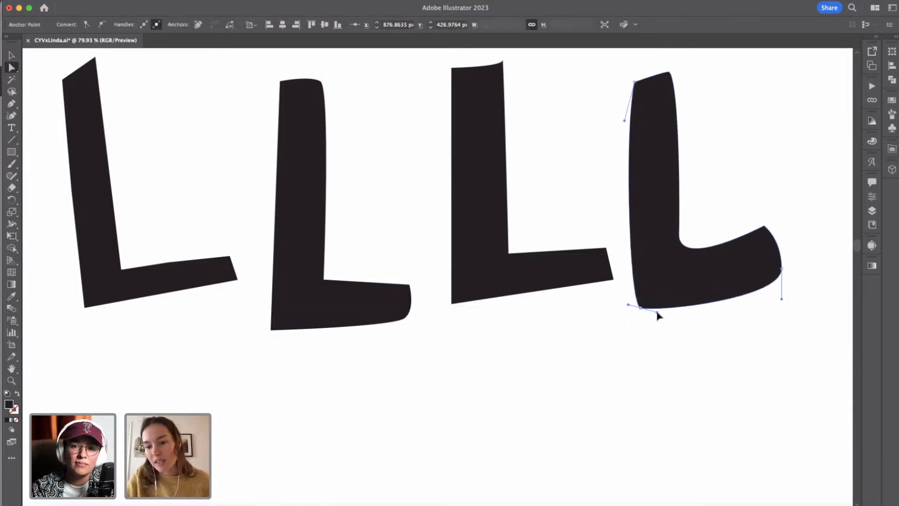
click(696, 335)
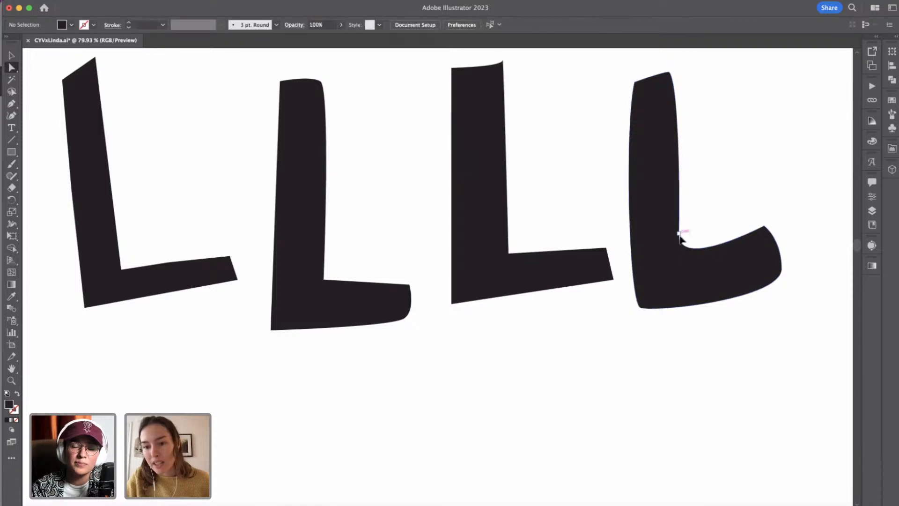
Fine-tune the fourth L's inner-corner curve by nudging its anchor handle slightly to the right, and deselect the letter.
click(682, 251)
drag(680, 271, 679, 270)
key(Right)
key(Right)
key(Right)
key(Right)
key(Right)
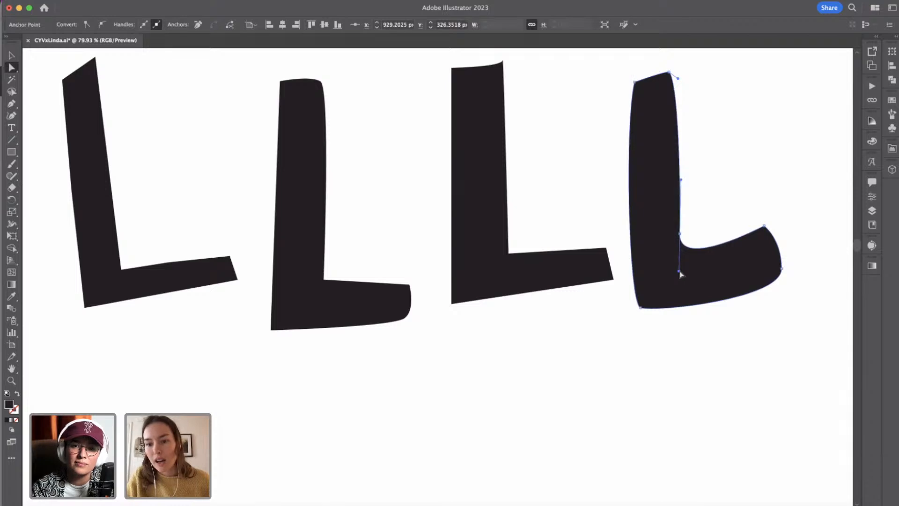
click(705, 233)
scroll(705, 233, down, 2)
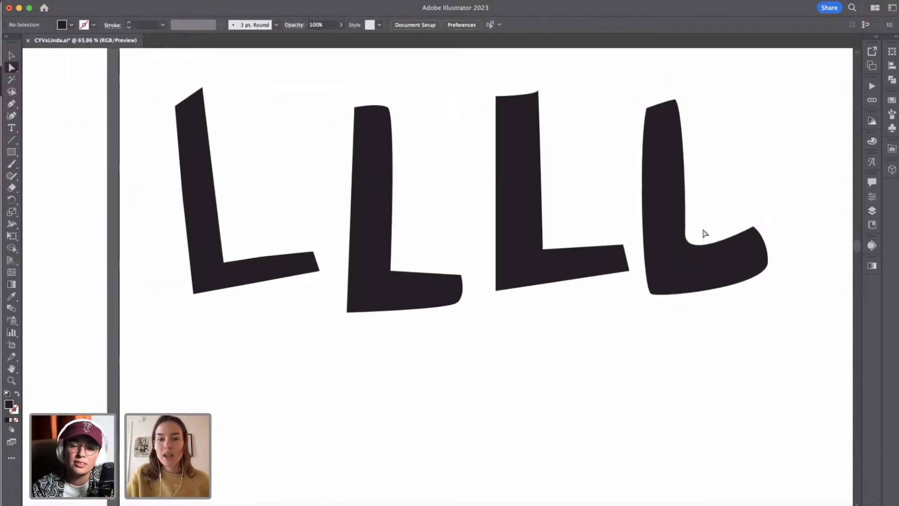
scroll(705, 233, right, 3)
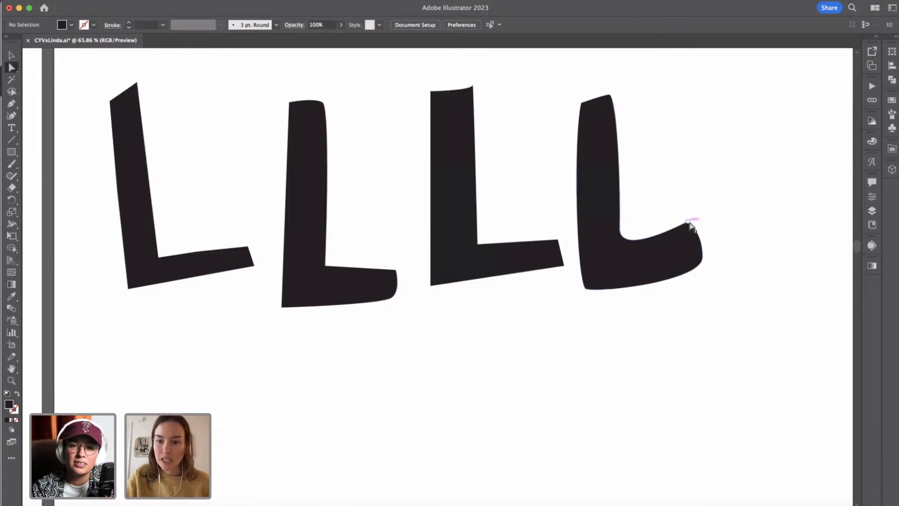
click(688, 222)
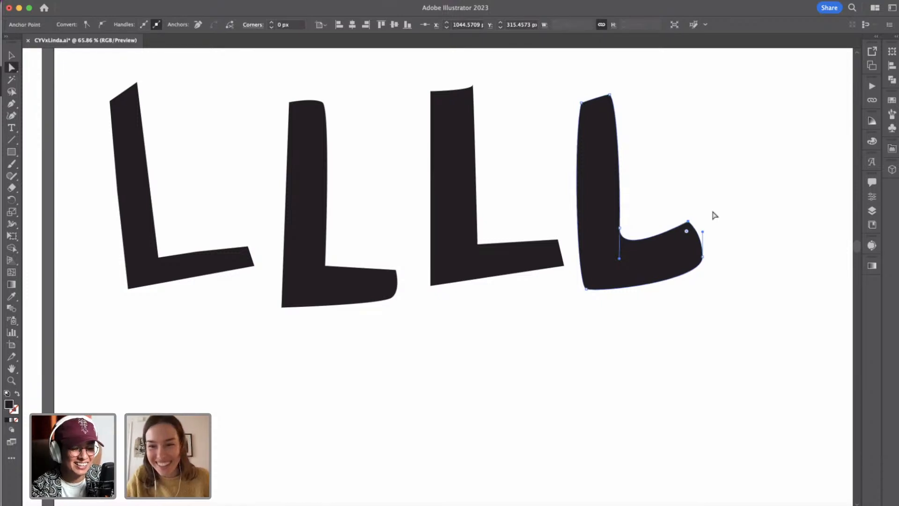
click(714, 215)
click(688, 225)
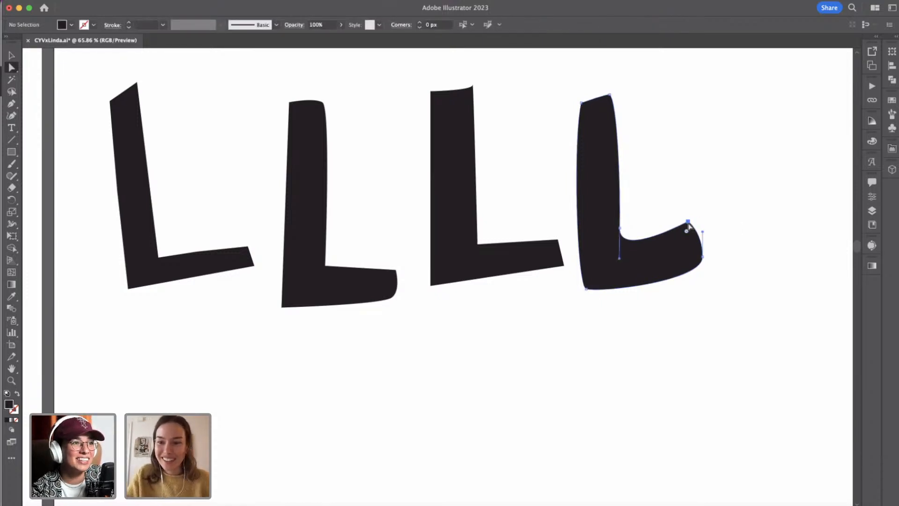
click(715, 232)
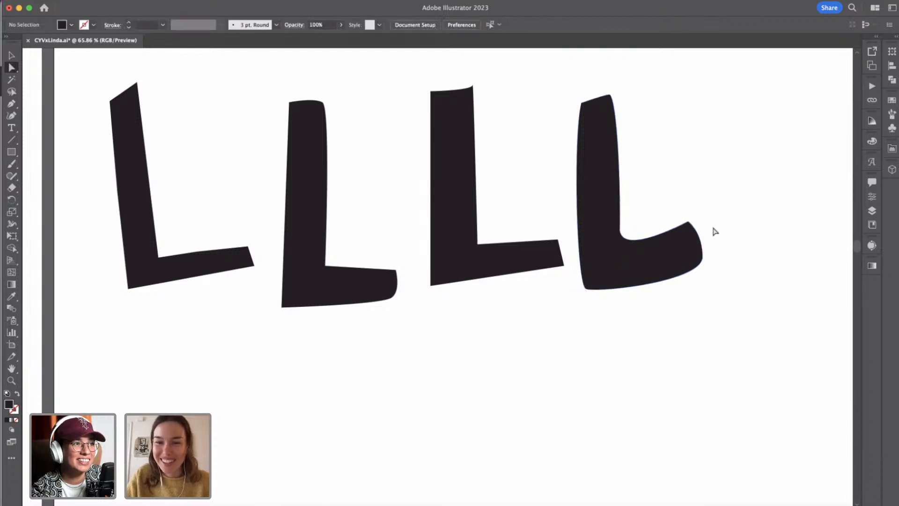
Draw a fifth capital L with the Pen tool below the first one, using a rounded stem top and a curved, upturned foot.
scroll(716, 231, down, 2)
scroll(545, 355, right, 3)
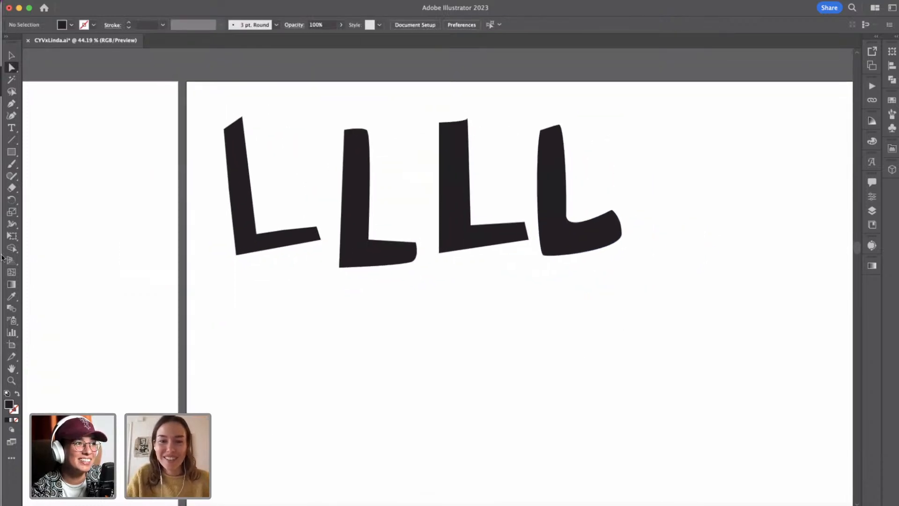
click(12, 104)
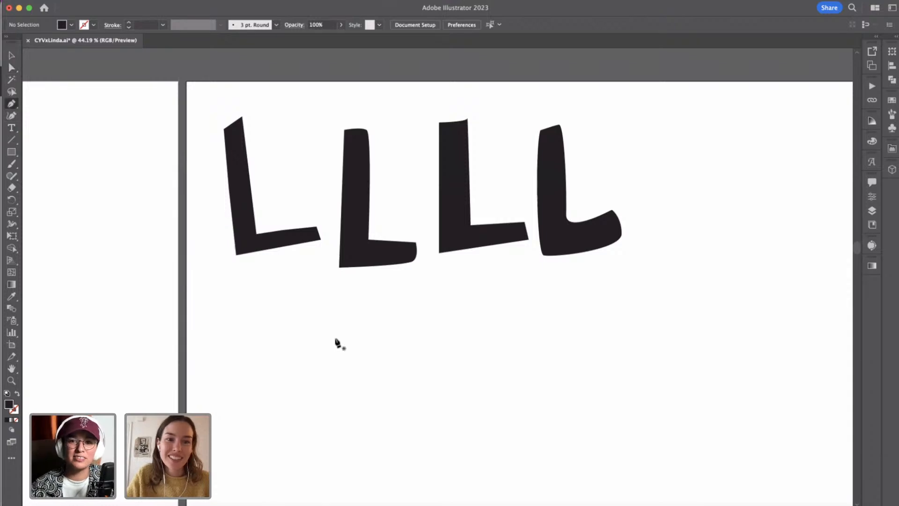
click(272, 320)
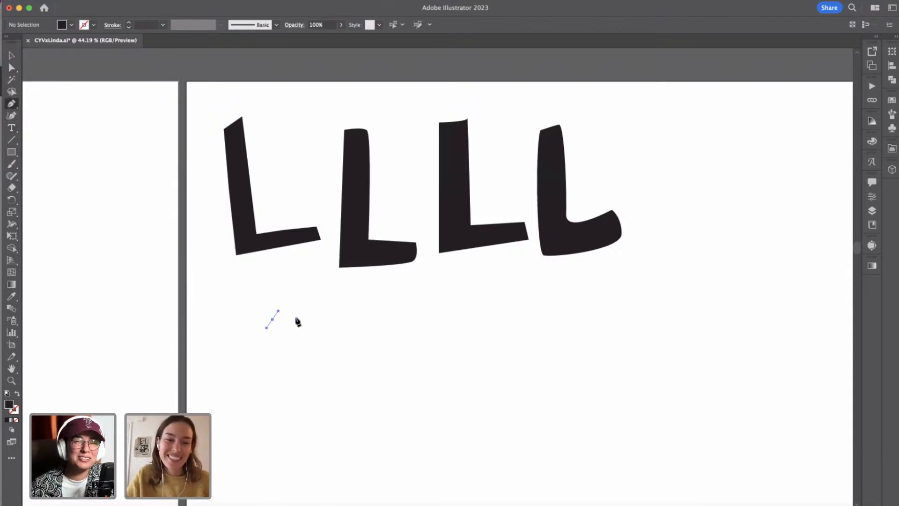
drag(296, 316, 299, 322)
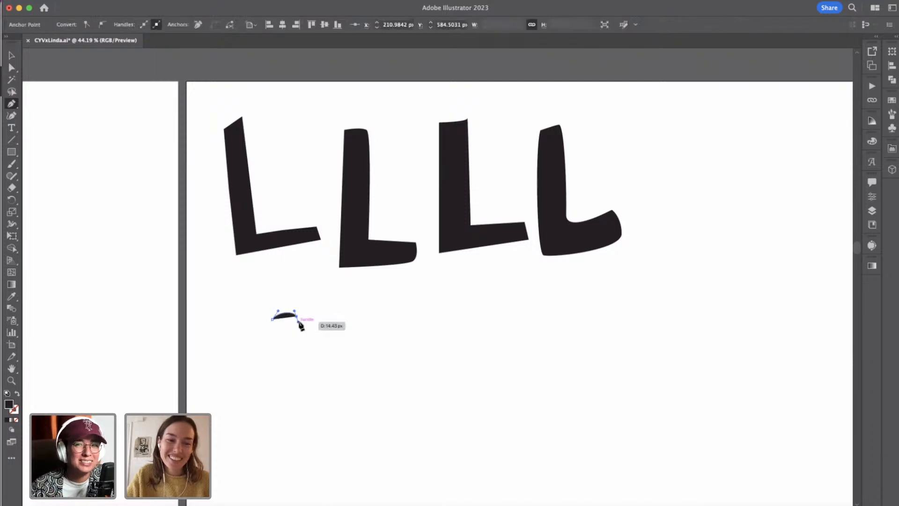
click(306, 394)
drag(306, 397, 294, 420)
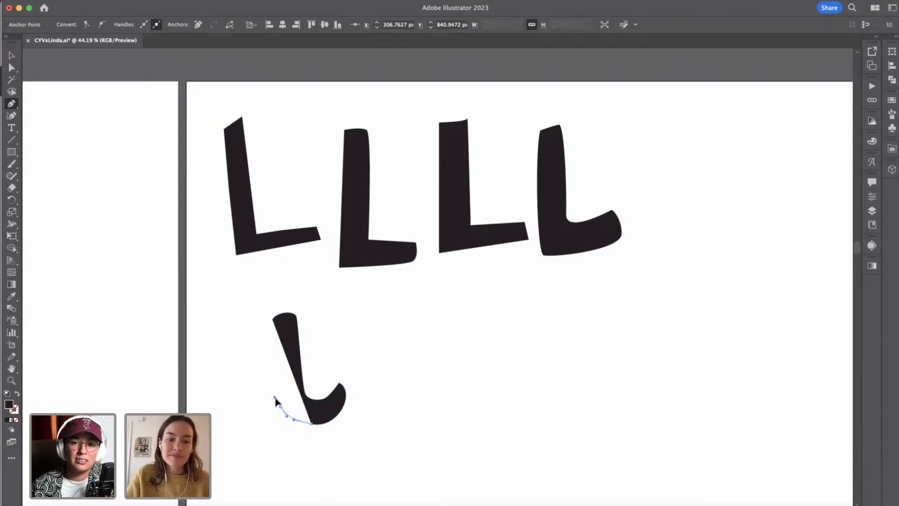
drag(276, 397, 277, 292)
Move the fifth L's foot-tip anchor slightly down and left, and round it into a smooth point with the Anchor Point tool.
scroll(307, 406, up, 3)
scroll(309, 413, up, 2)
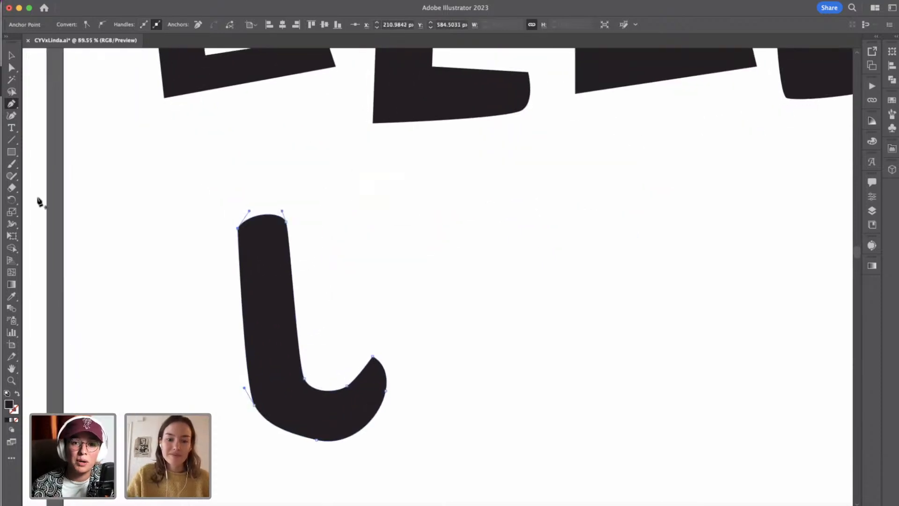
click(12, 68)
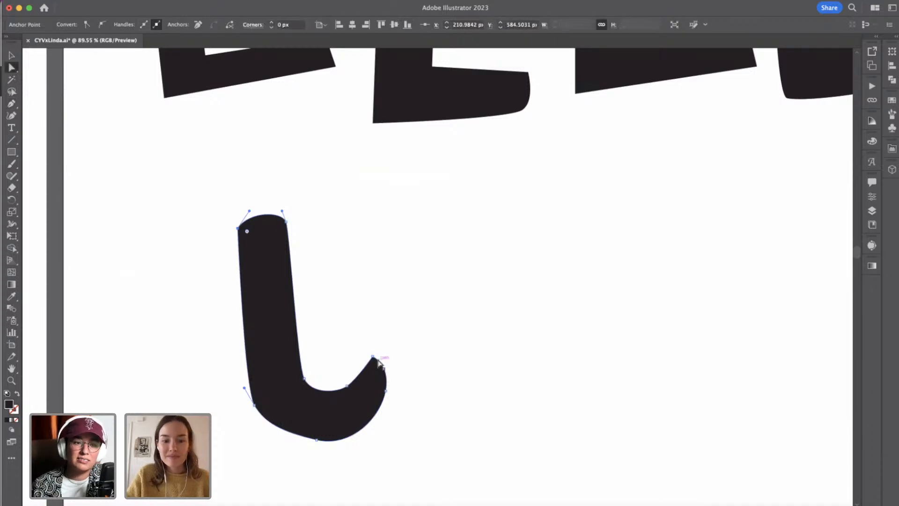
drag(373, 359, 369, 362)
click(11, 103)
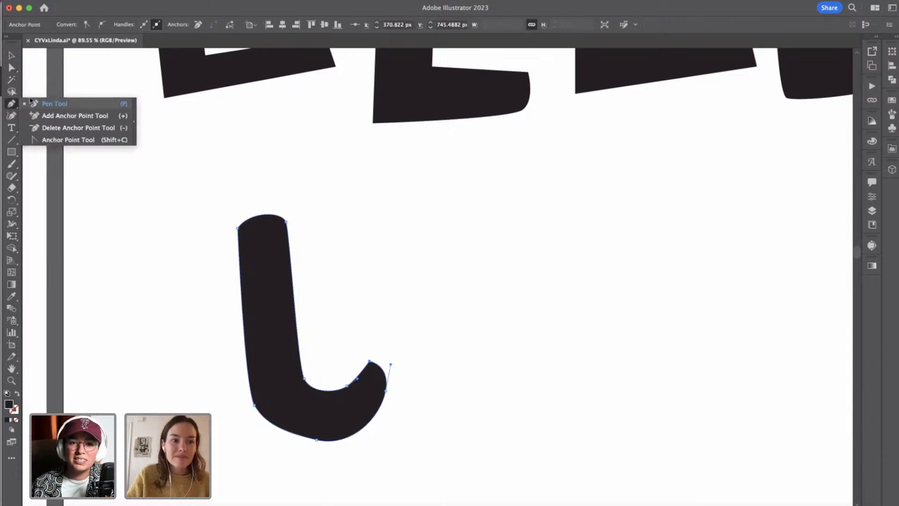
click(70, 139)
drag(370, 362, 381, 360)
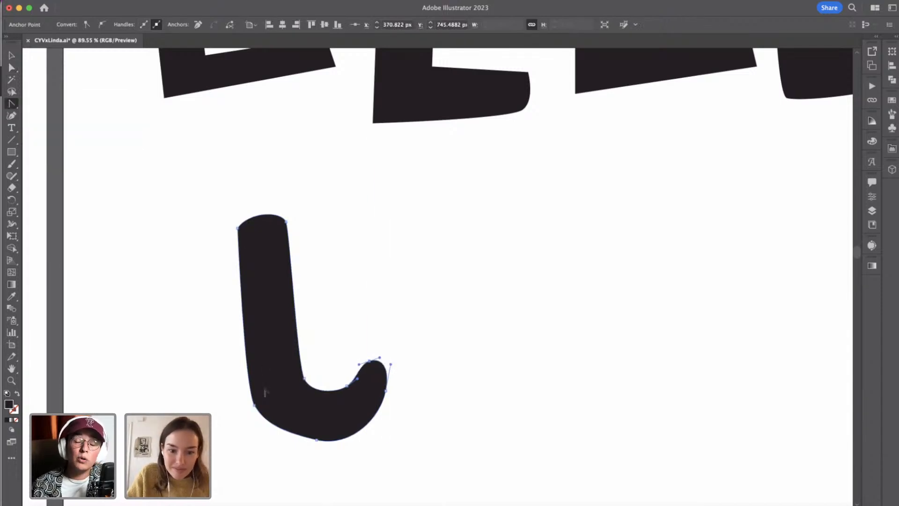
Move the fifth L's bottom anchor about 10 px left and 4 px down, and rotate its handle closer to horizontal.
key(a)
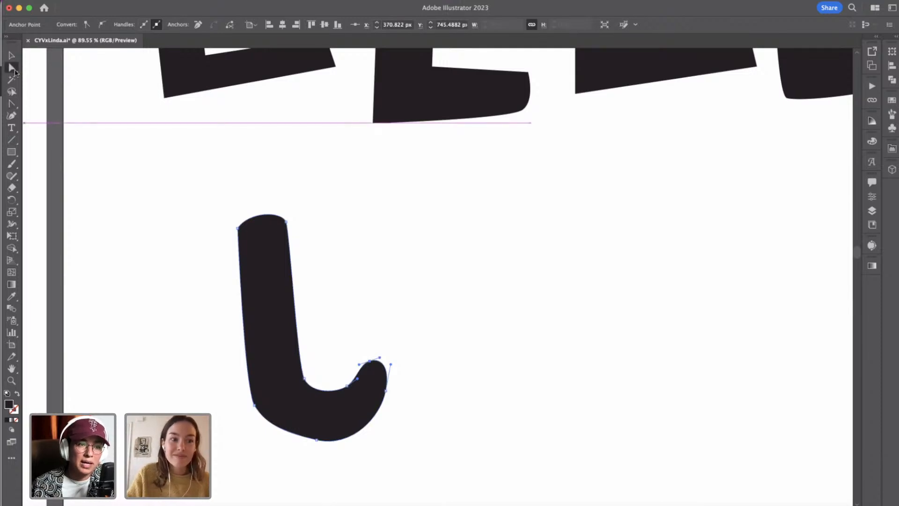
click(317, 440)
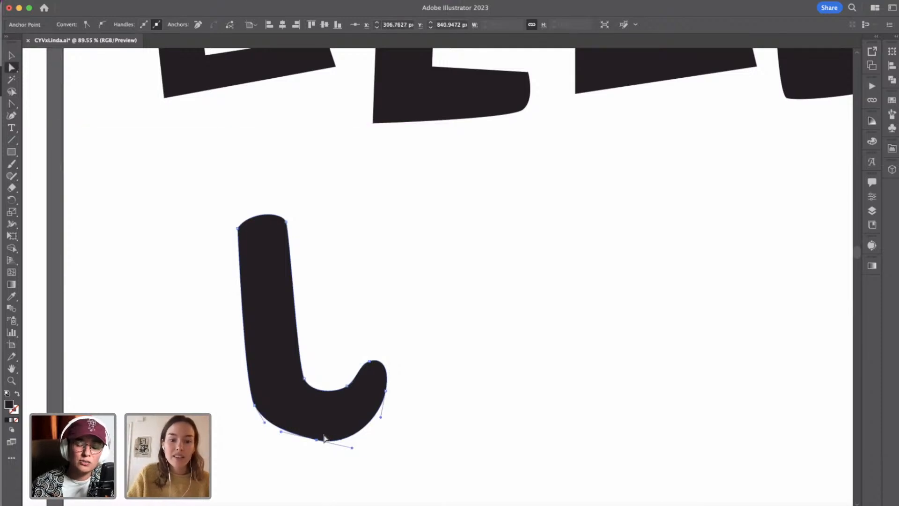
scroll(283, 478, up, 5)
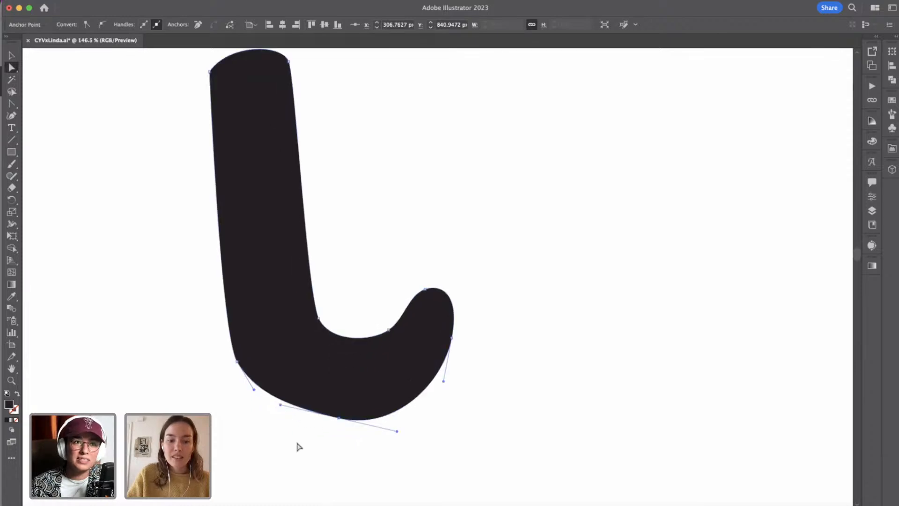
drag(340, 419, 325, 424)
drag(383, 436, 385, 430)
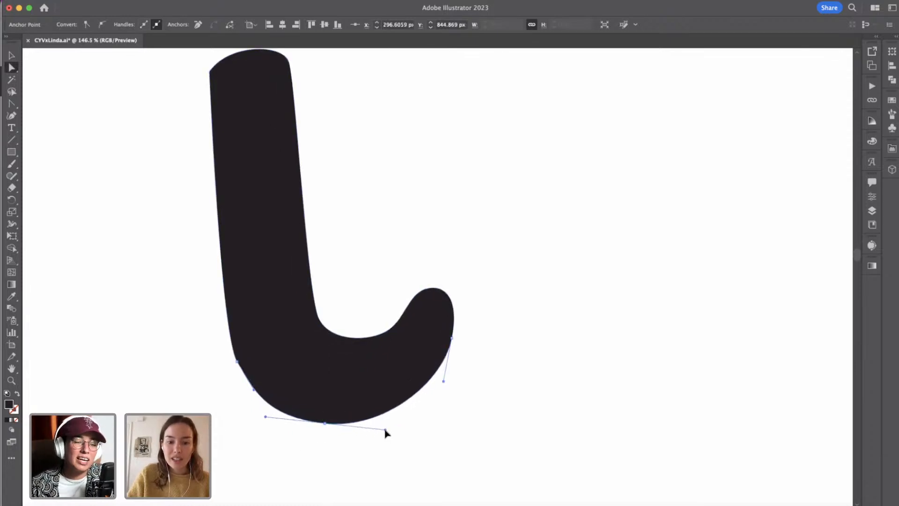
Move the fifth L's outer lower-left anchor about 8 px left and 2 px up, and steepen its upper handle.
click(238, 362)
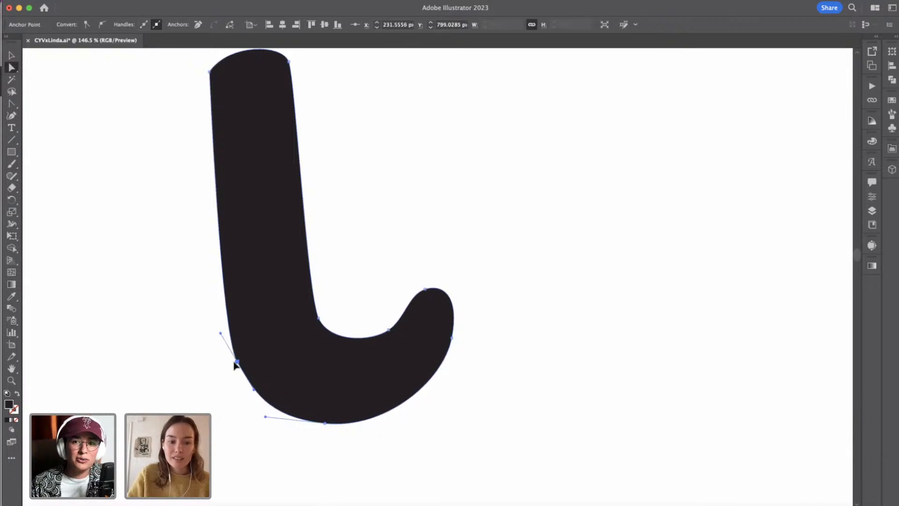
drag(237, 362, 226, 359)
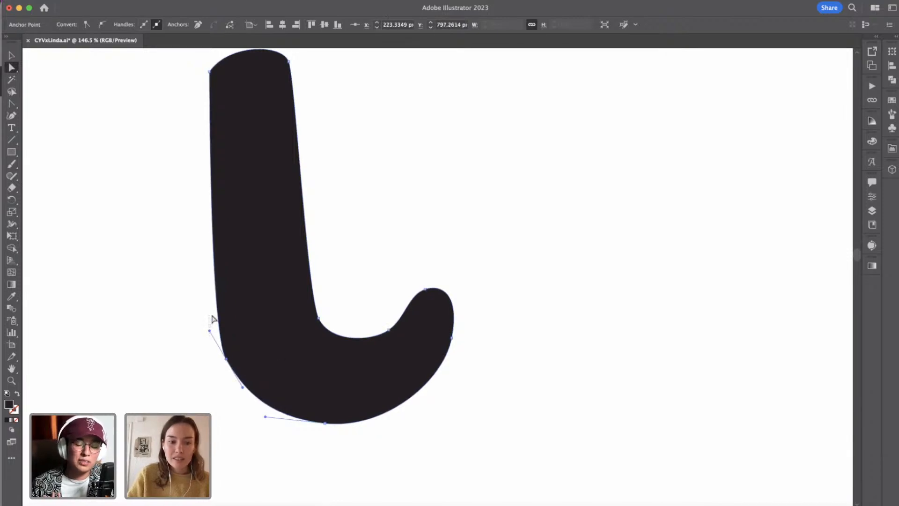
click(213, 320)
click(227, 360)
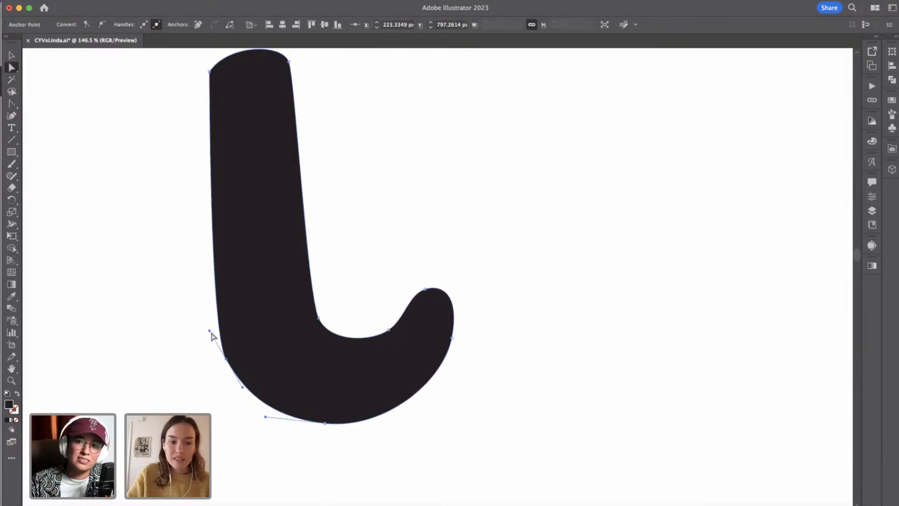
drag(211, 334, 209, 311)
Shift the two inner-curve anchors of the fifth L slightly up and left to reshape the bend between stem and foot.
scroll(345, 275, up, 1)
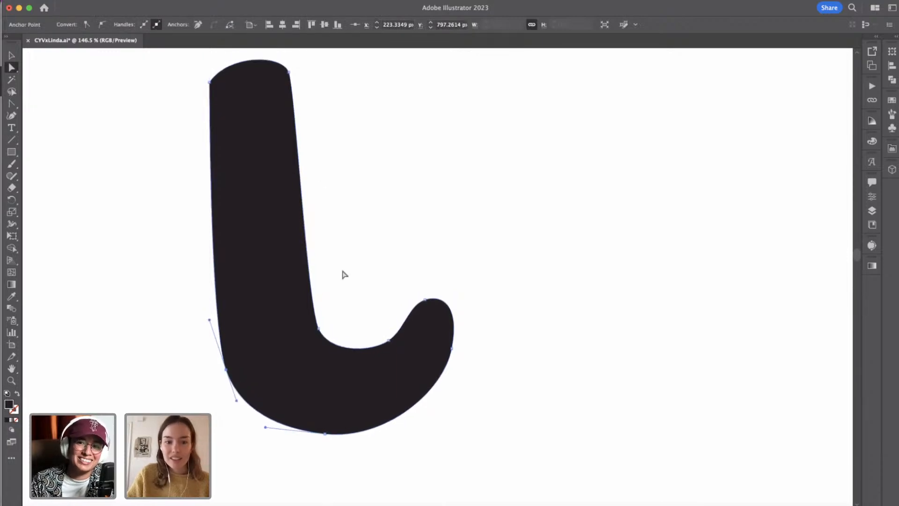
click(320, 329)
drag(320, 330, 317, 322)
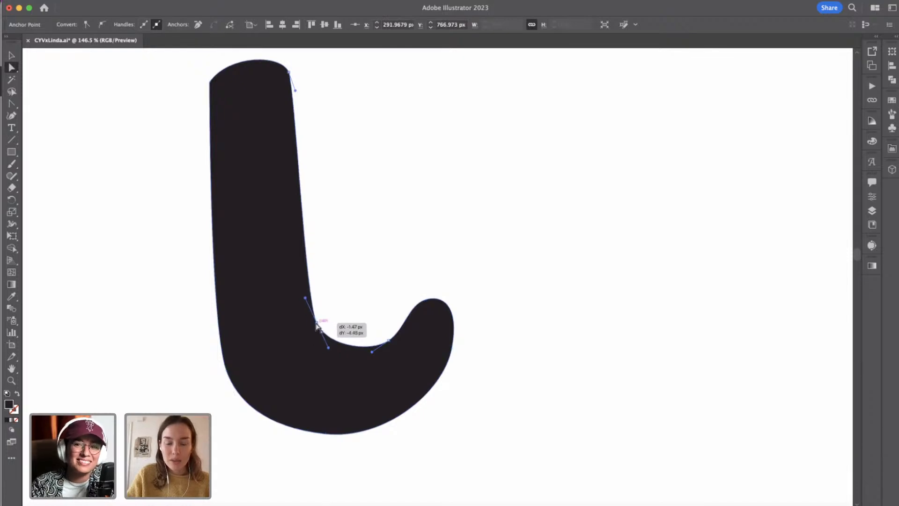
drag(389, 342, 384, 336)
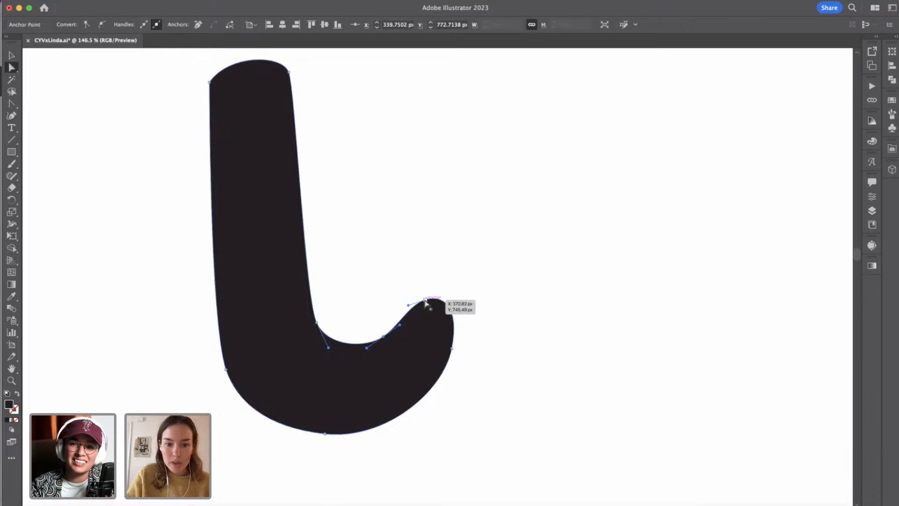
Adjust the outer handle of the fifth L's foot-tip anchor to refine the rounded end, and deselect the letter.
click(425, 300)
drag(442, 295, 459, 312)
click(500, 363)
Draw a closed, straight-sided slanted stem with the Pen tool beside the fifth L, about 85 px wide and 283 px tall.
scroll(500, 363, down, 3)
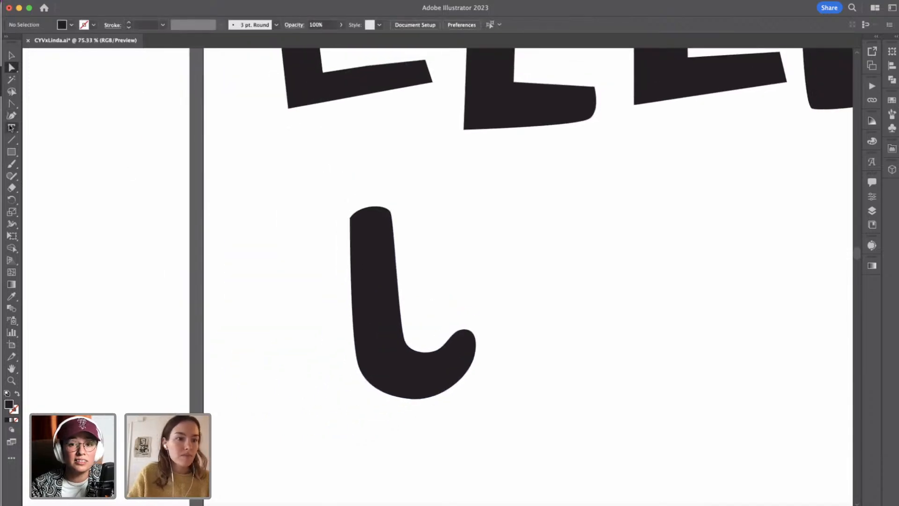
click(11, 127)
click(12, 117)
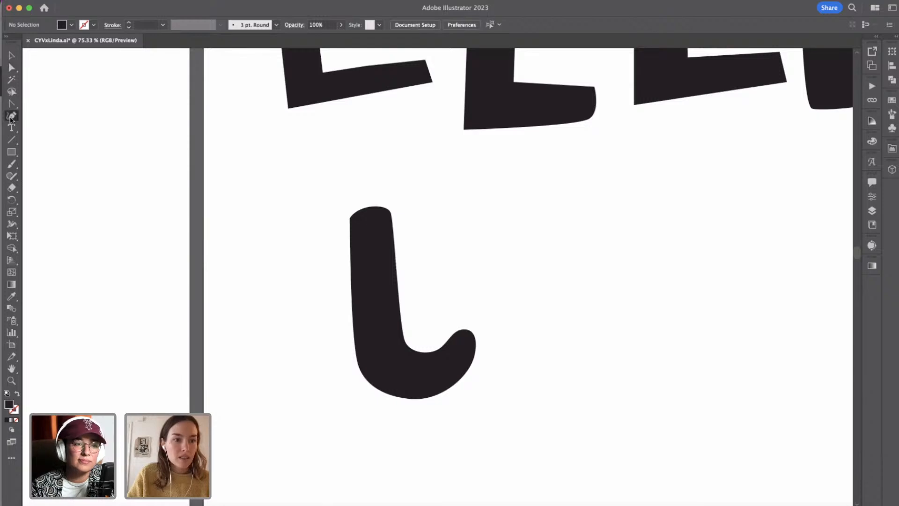
drag(11, 104, 45, 102)
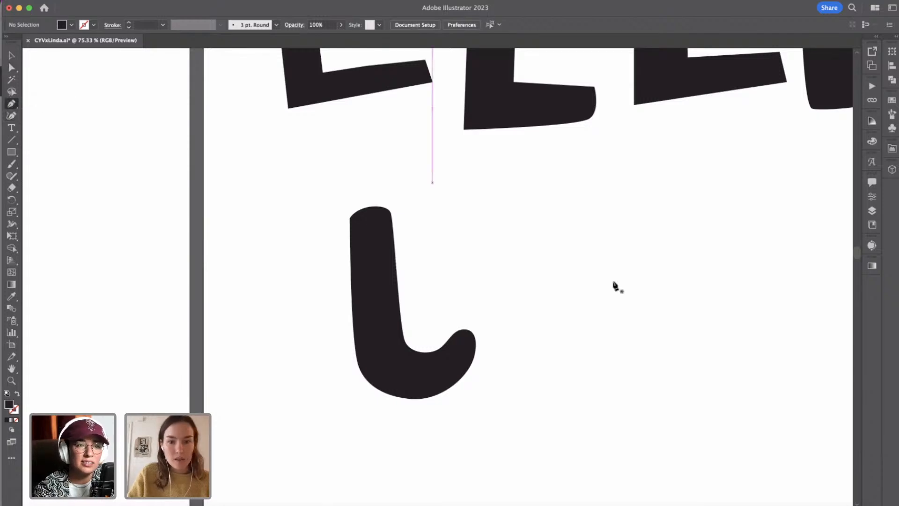
click(504, 206)
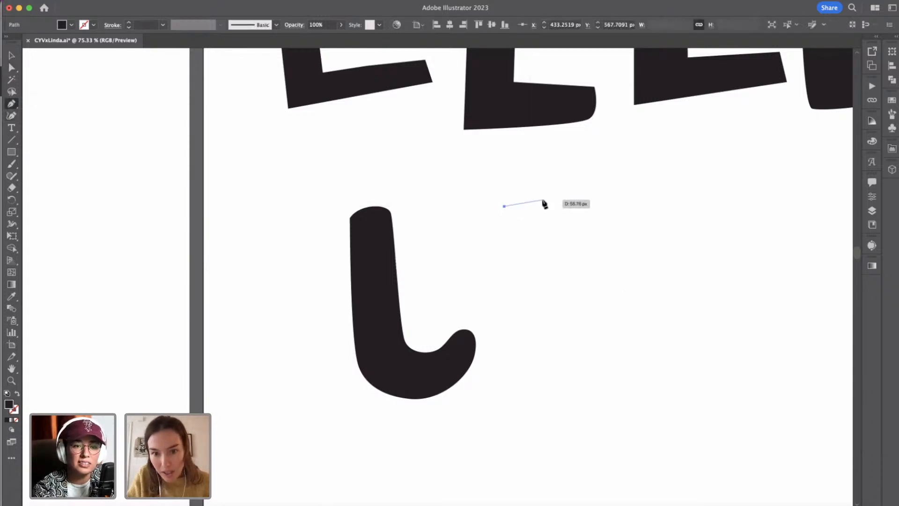
click(543, 201)
click(563, 385)
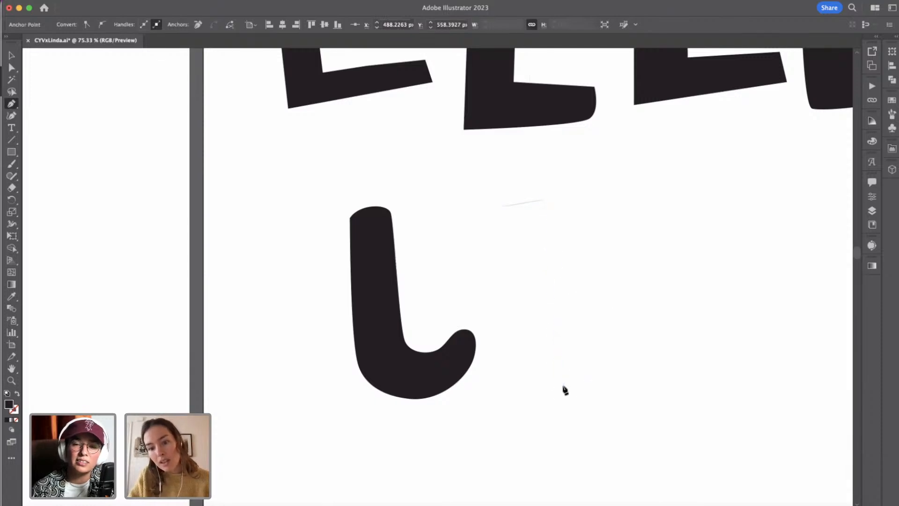
click(512, 396)
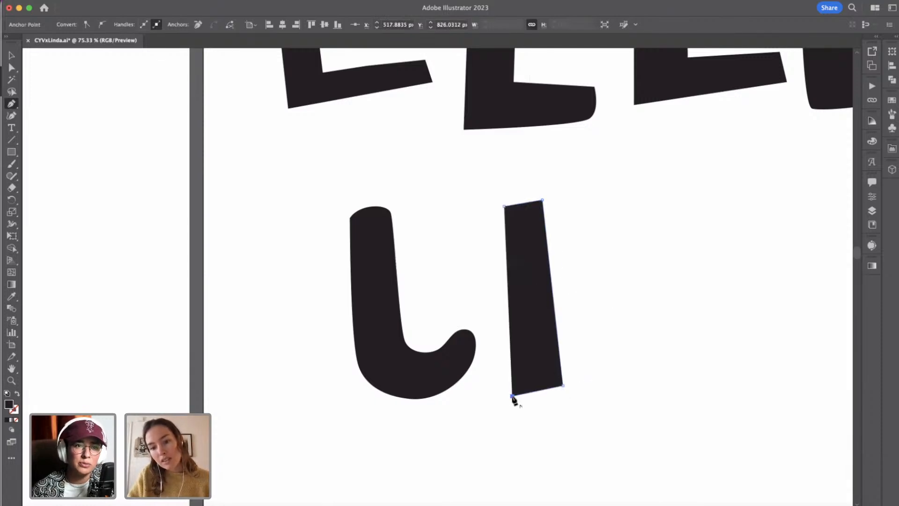
click(505, 207)
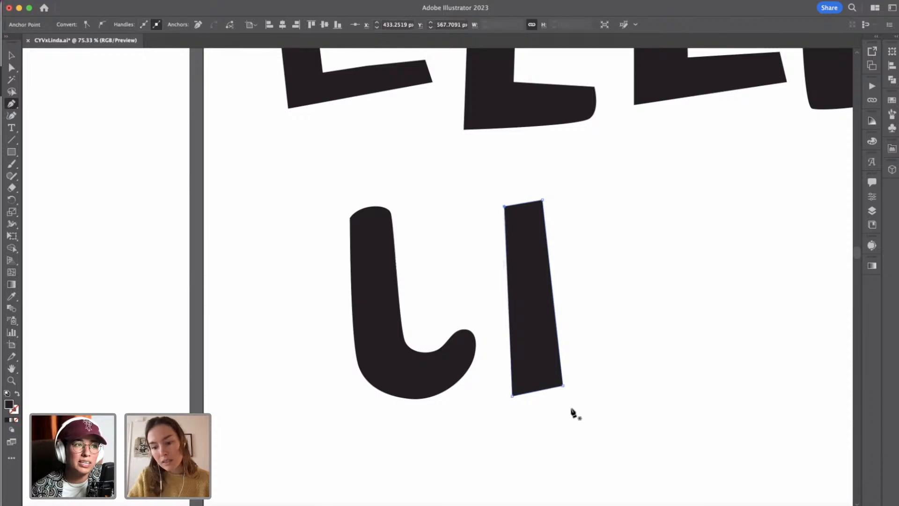
Add an anchor point midway along the new stem's bottom edge and nudge it 2 px up and 1 px right.
click(538, 390)
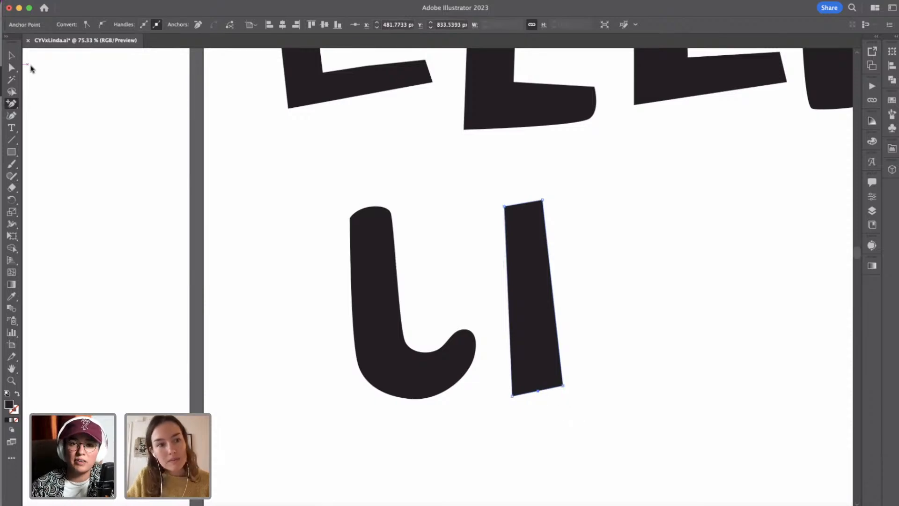
click(9, 67)
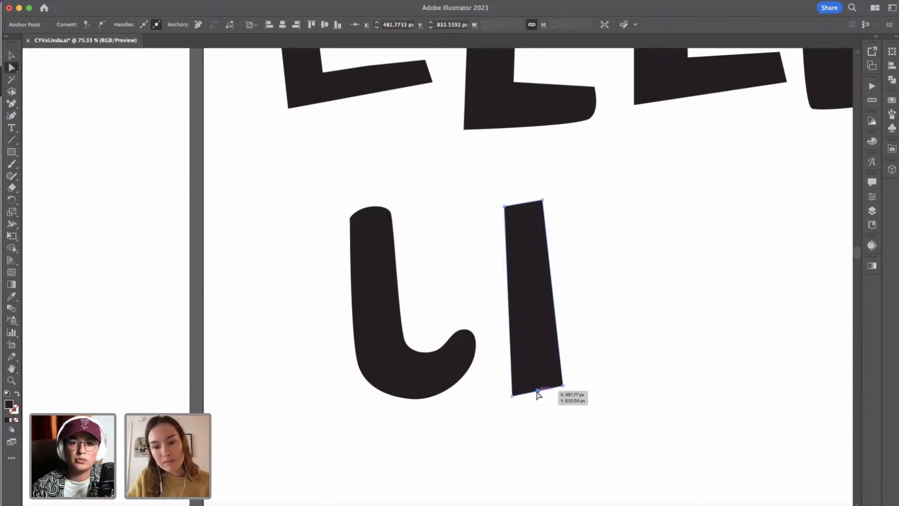
key(Up)
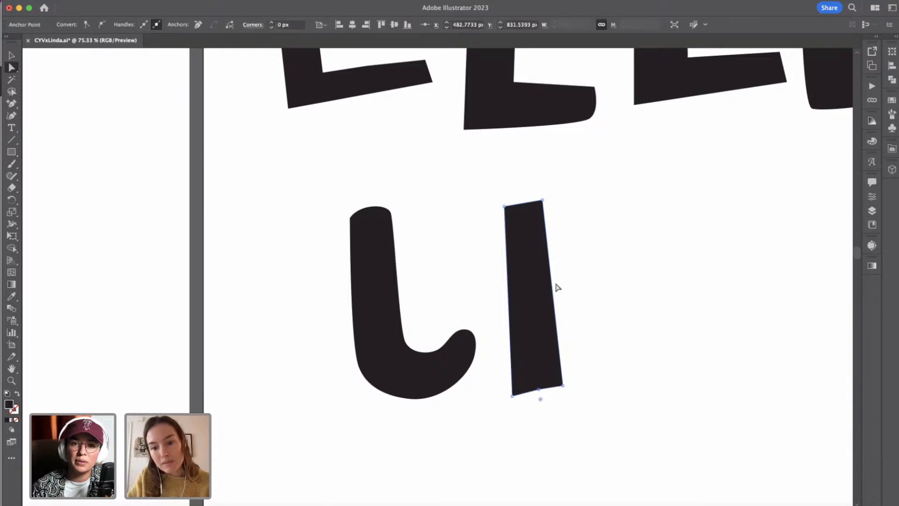
key(p)
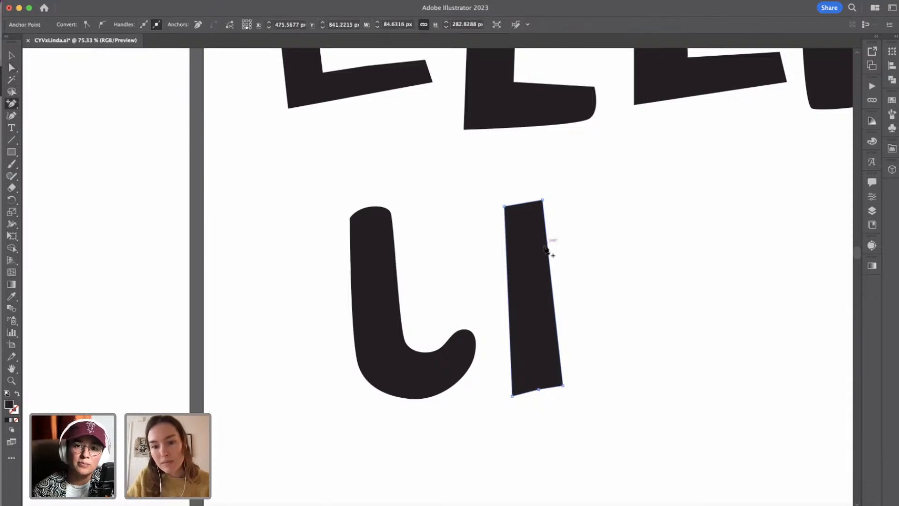
Add two anchor points along the slanted stem's right edge, then nudge the upper one 2 px left and 1 px down and the lower one upward.
click(547, 236)
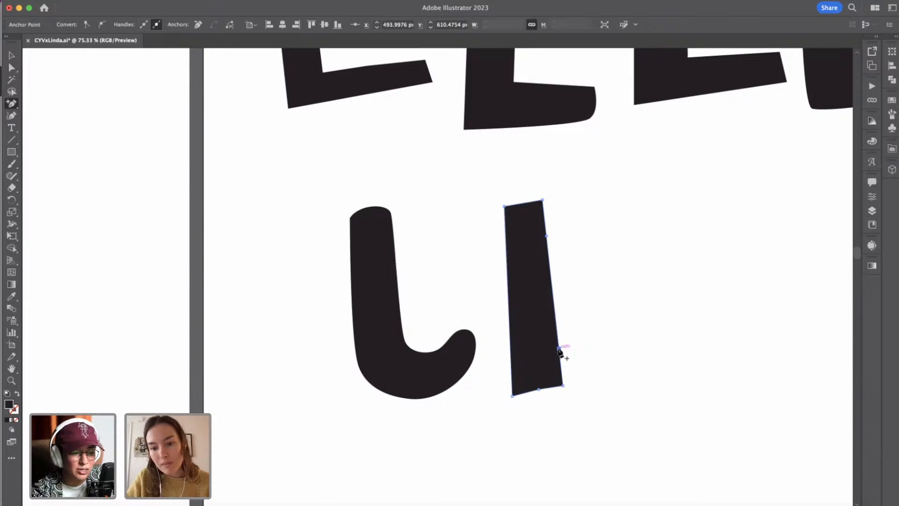
click(559, 350)
click(12, 67)
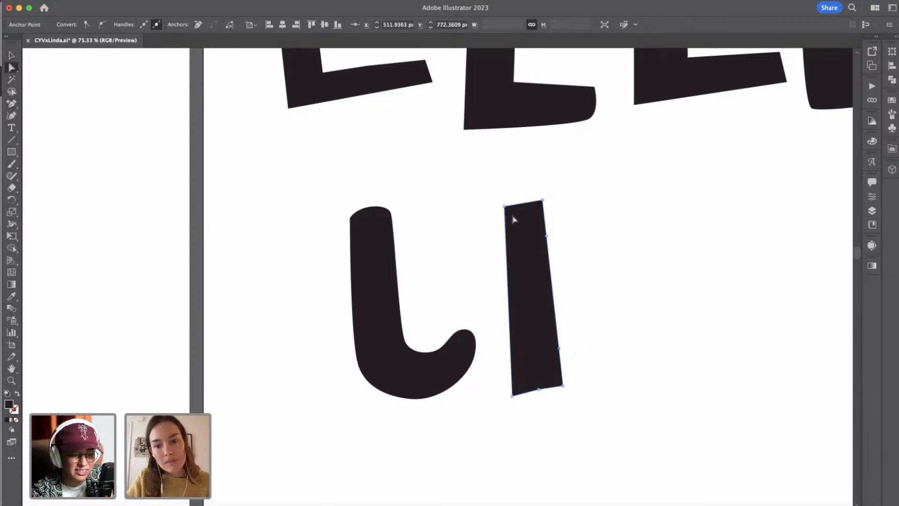
click(545, 236)
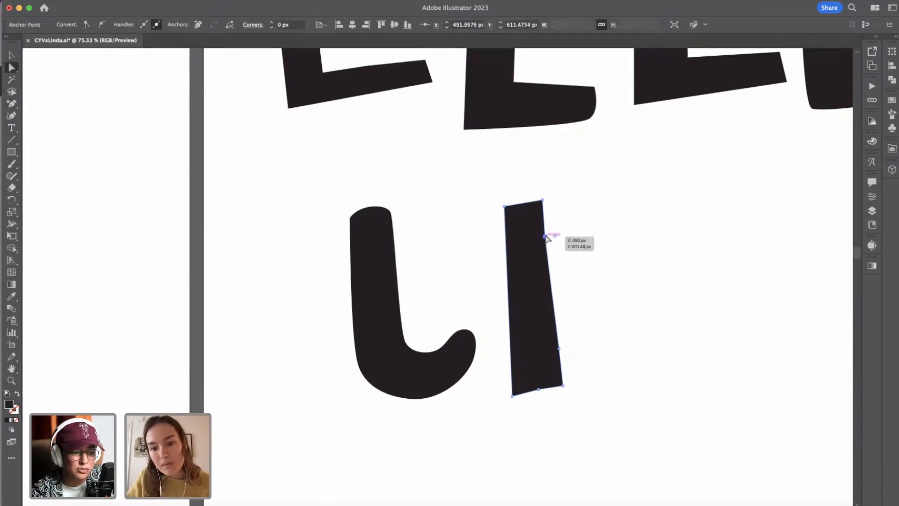
click(559, 351)
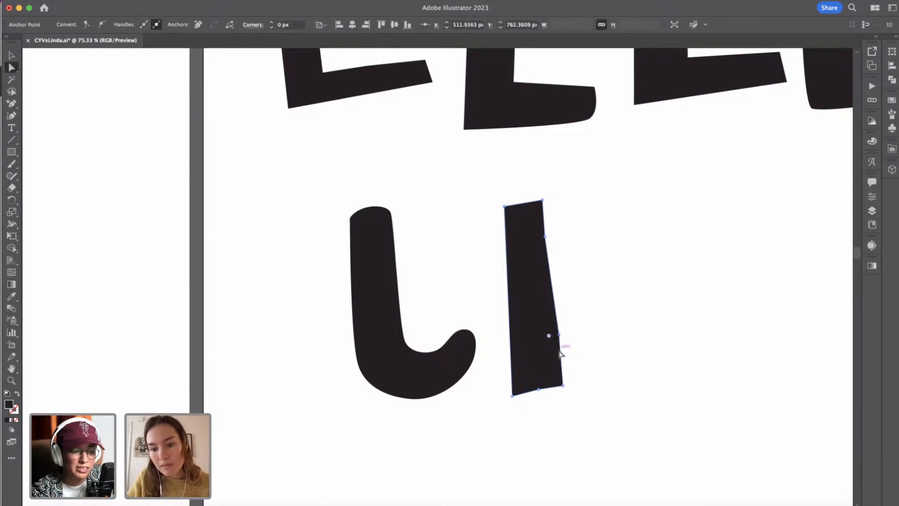
click(587, 331)
Draw a closed round dot about 88 px wide and 92 px tall with the Curvature tool above the fifth letter, and deselect it.
scroll(586, 331, down, 3)
scroll(586, 331, right, 1)
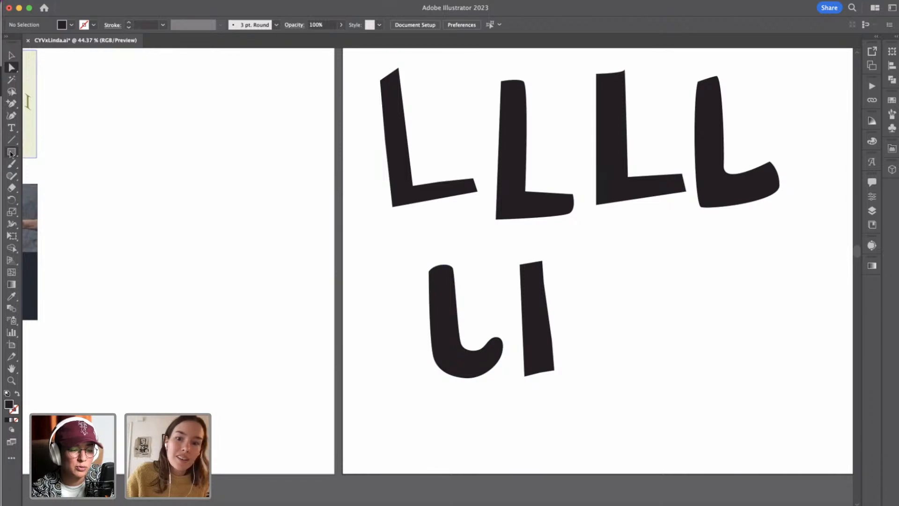
scroll(354, 327, right, 5)
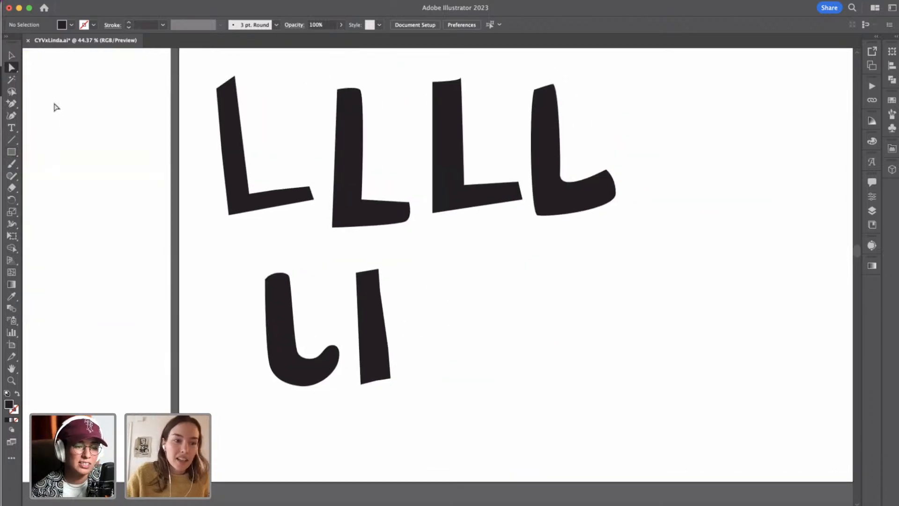
click(11, 116)
click(262, 219)
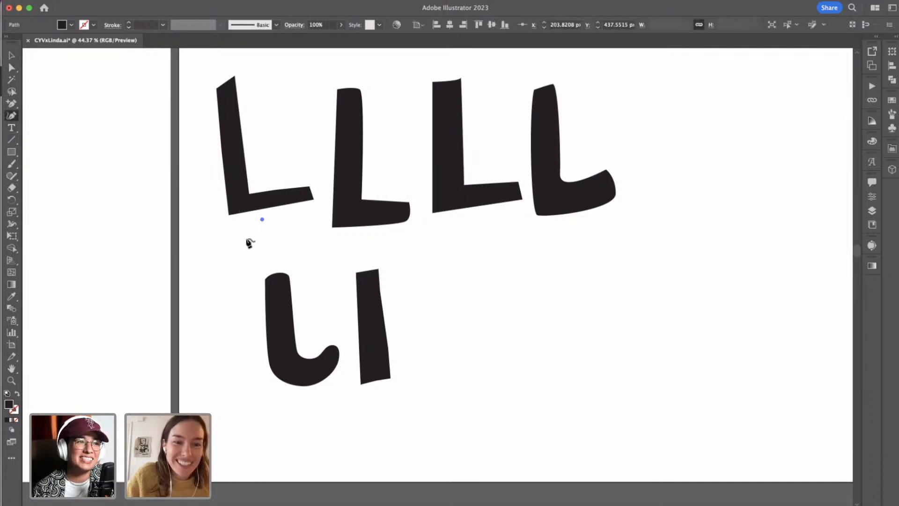
click(251, 253)
click(280, 247)
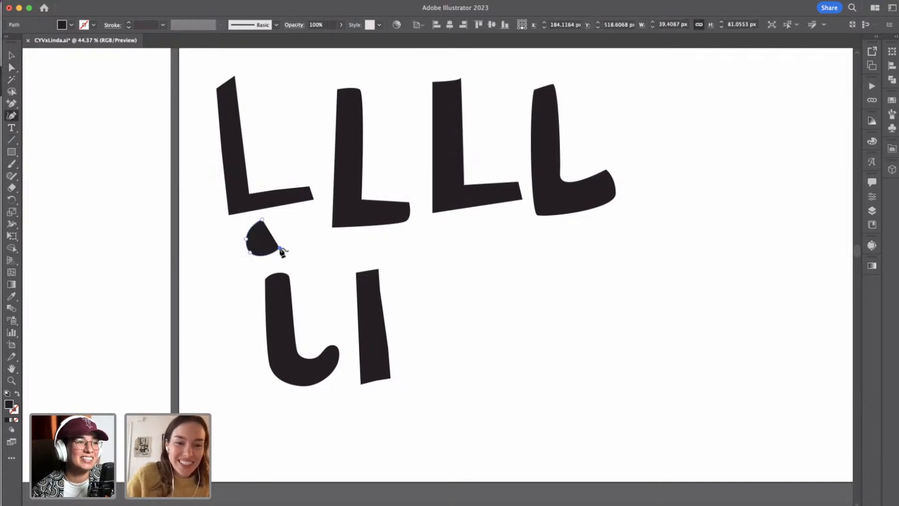
click(280, 231)
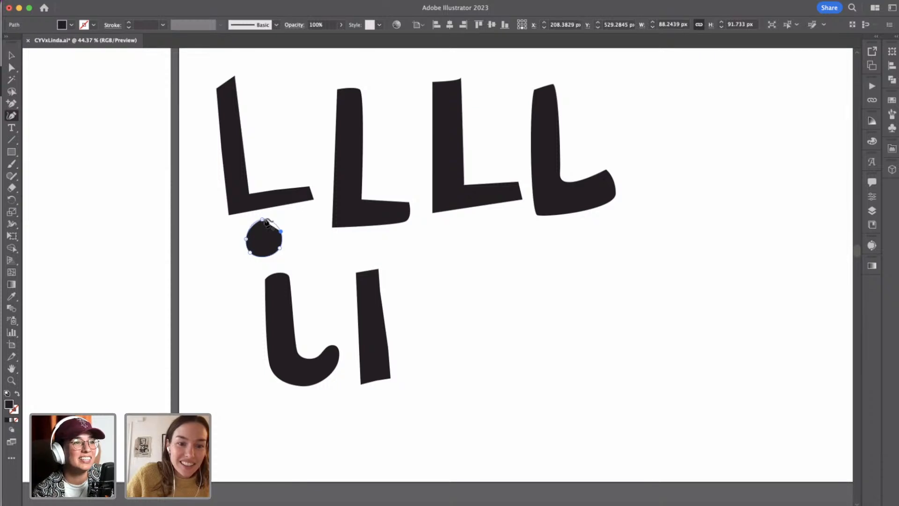
click(263, 220)
click(12, 68)
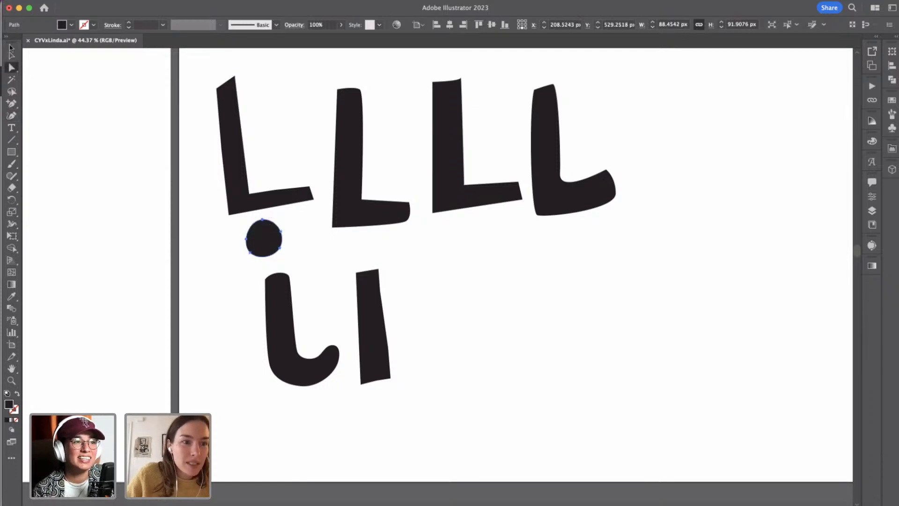
click(309, 242)
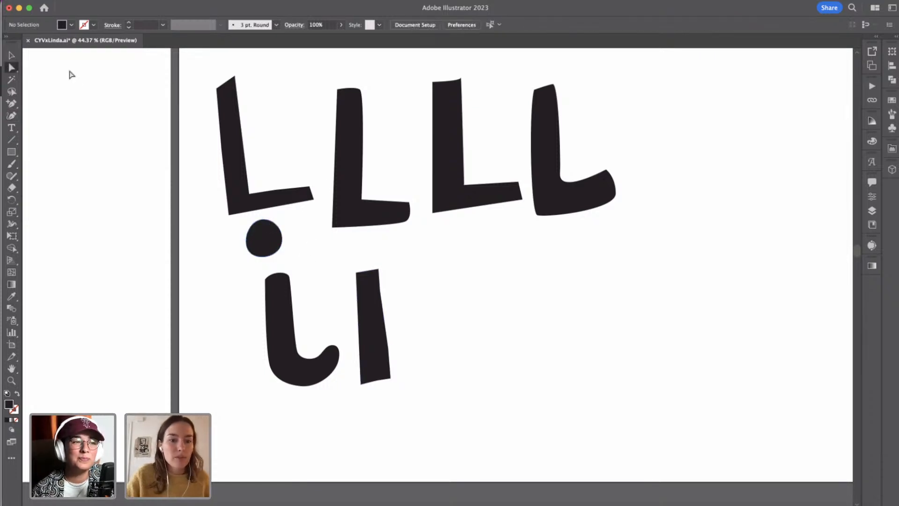
Draw a small rectangle about 61 by 51 px above the slanted stem and rotate it slightly counterclockwise.
click(11, 56)
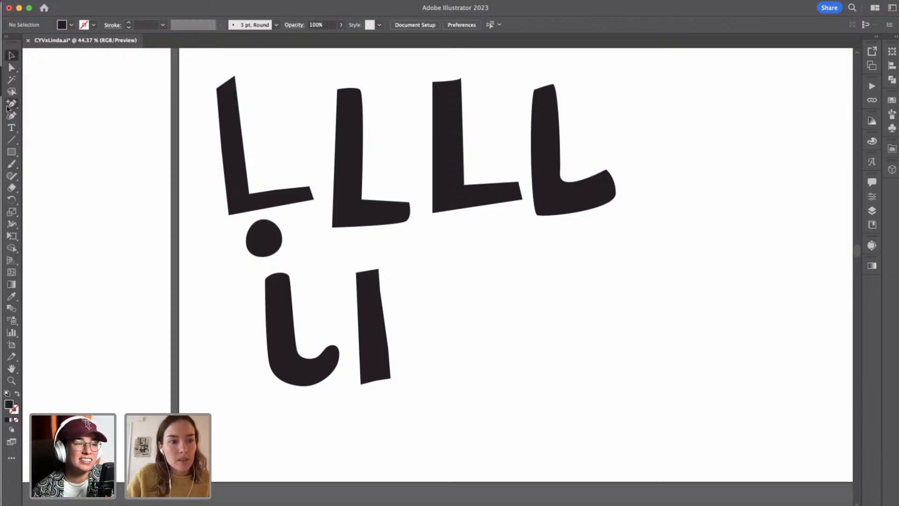
click(12, 152)
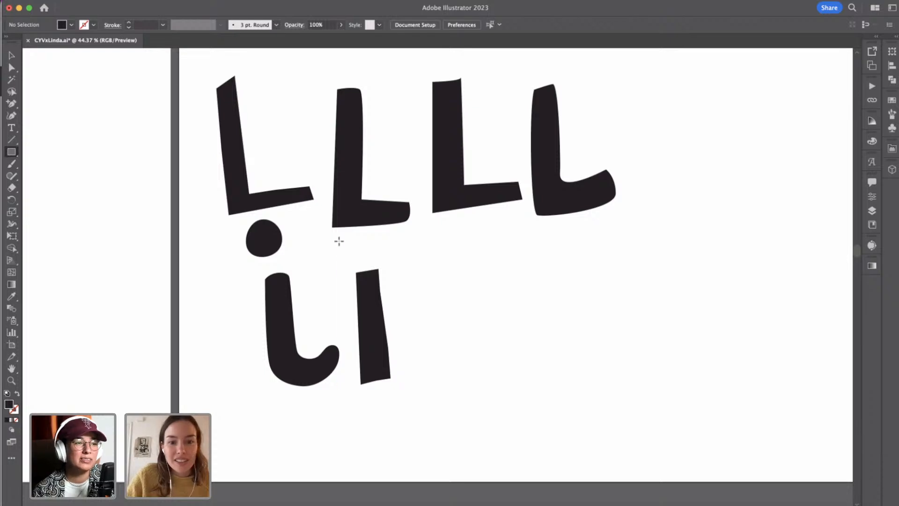
drag(348, 238, 374, 259)
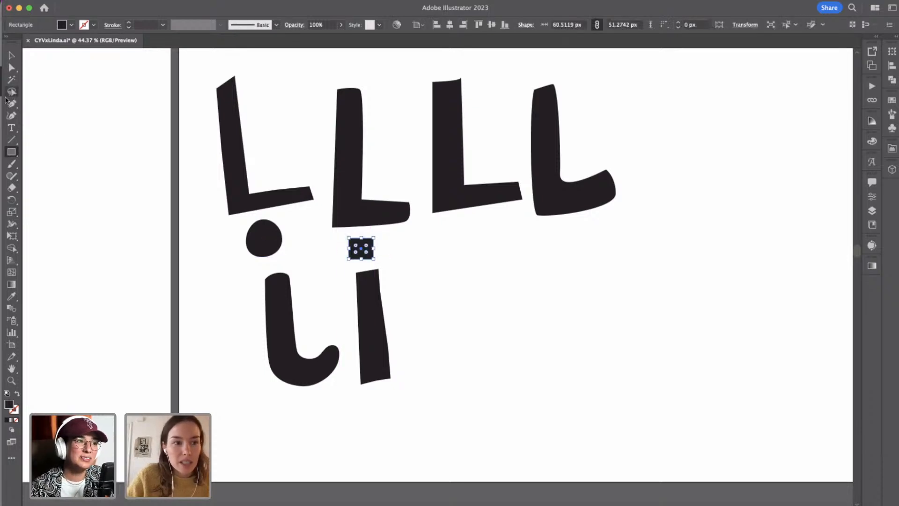
click(11, 67)
click(11, 55)
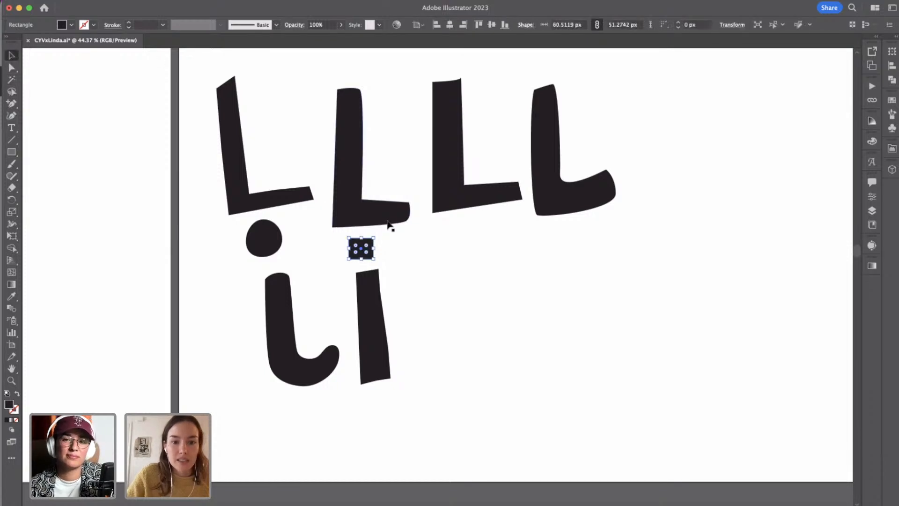
drag(363, 239, 380, 238)
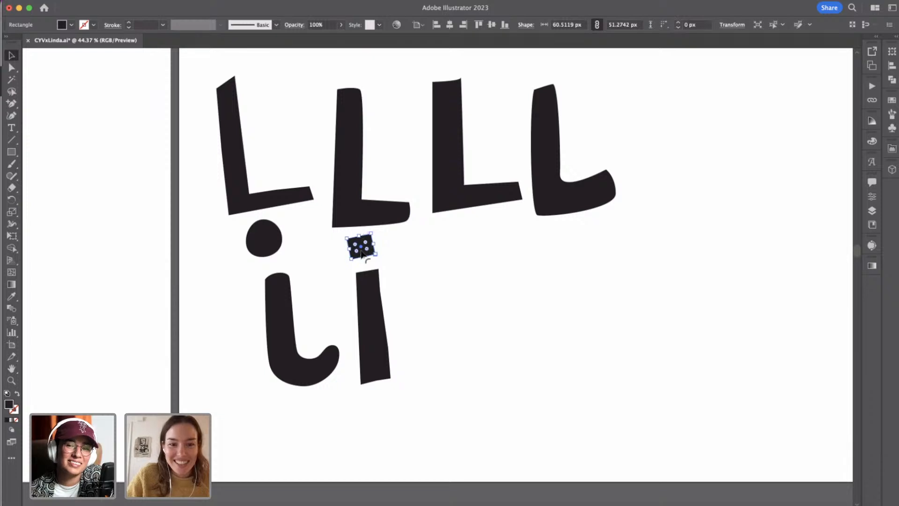
Nudge the tilted rectangular dot 6 px right and slightly down to sit centred over the slanted stem.
key(Right)
key(Right)
key(Right)
key(Right)
key(Right)
key(Right)
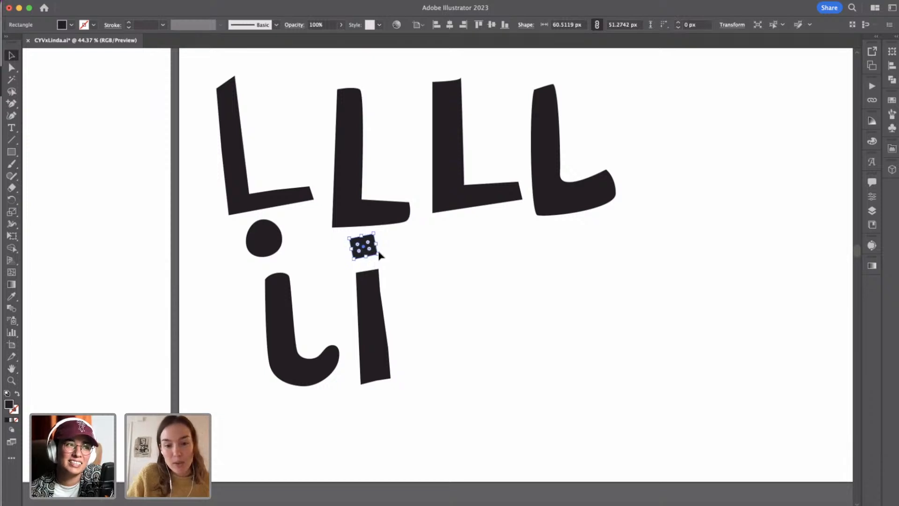
key(shift+Down)
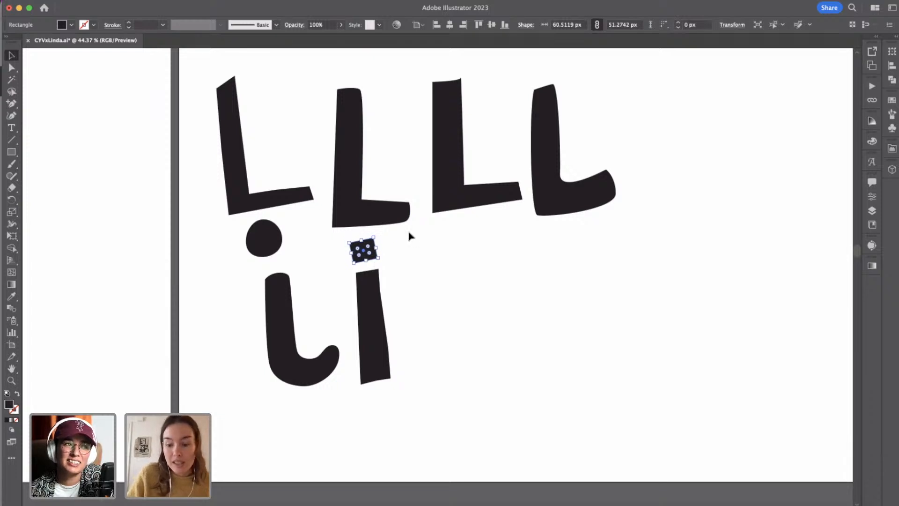
click(413, 263)
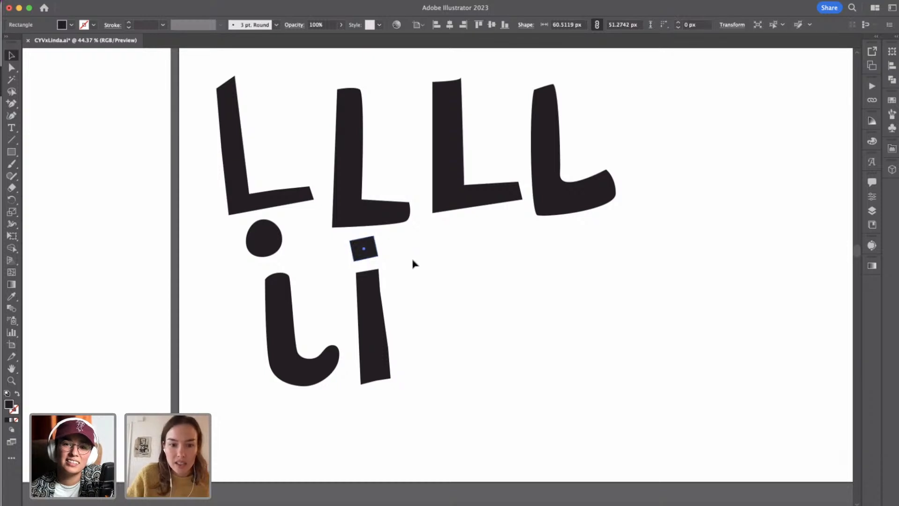
Adjust the rectangular dot's left corner anchors to give it an irregular, hand-cut outline, and deselect it.
click(361, 245)
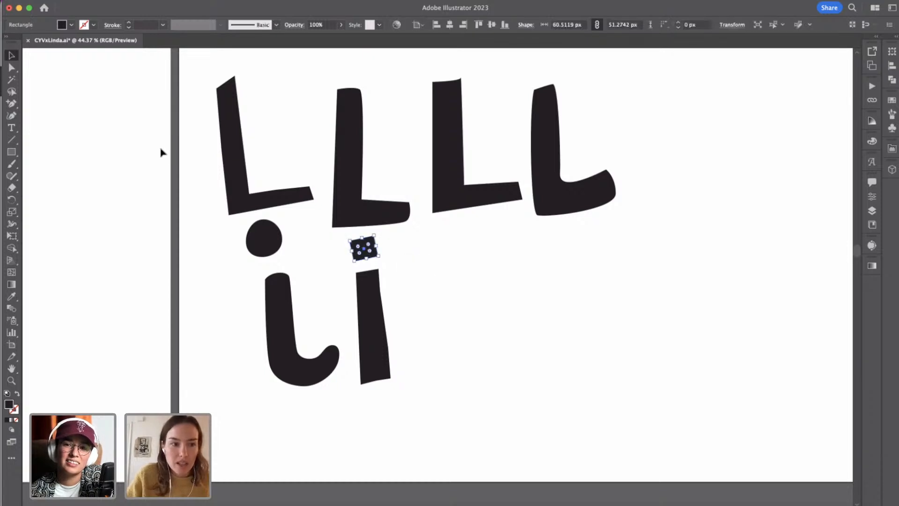
click(12, 67)
click(416, 276)
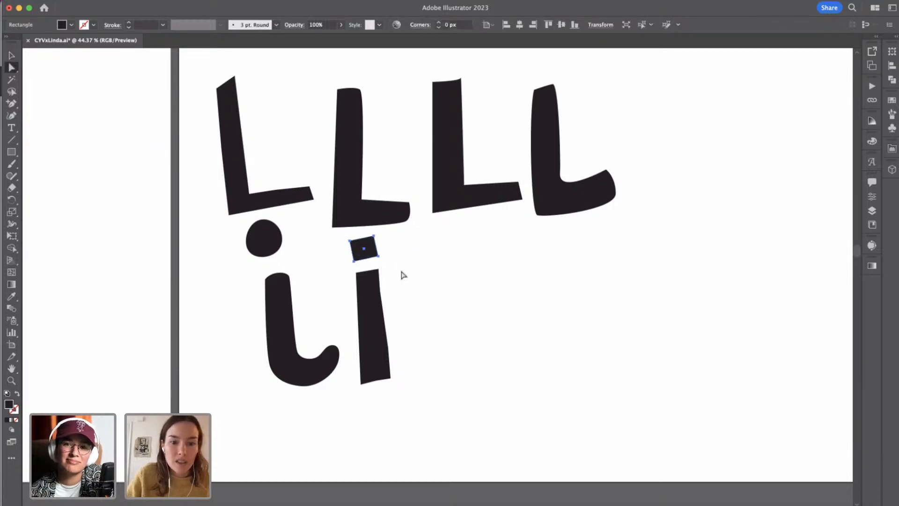
click(350, 242)
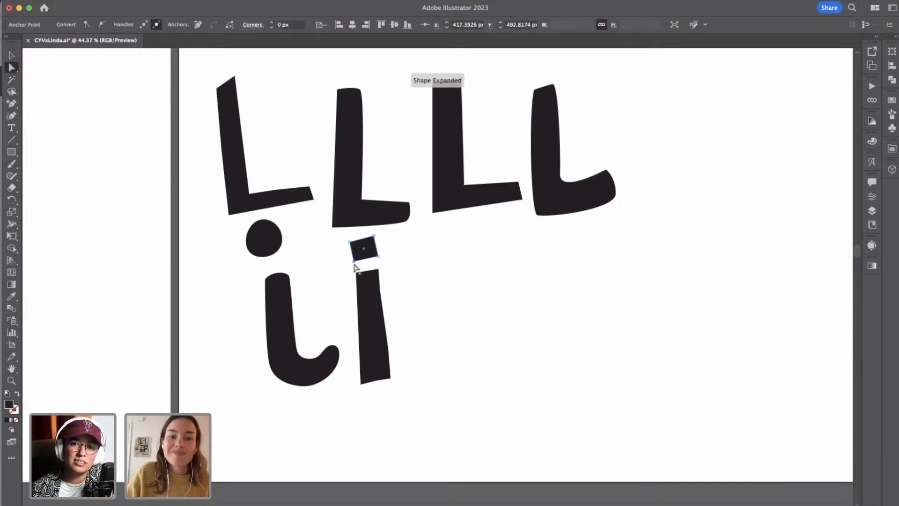
click(418, 279)
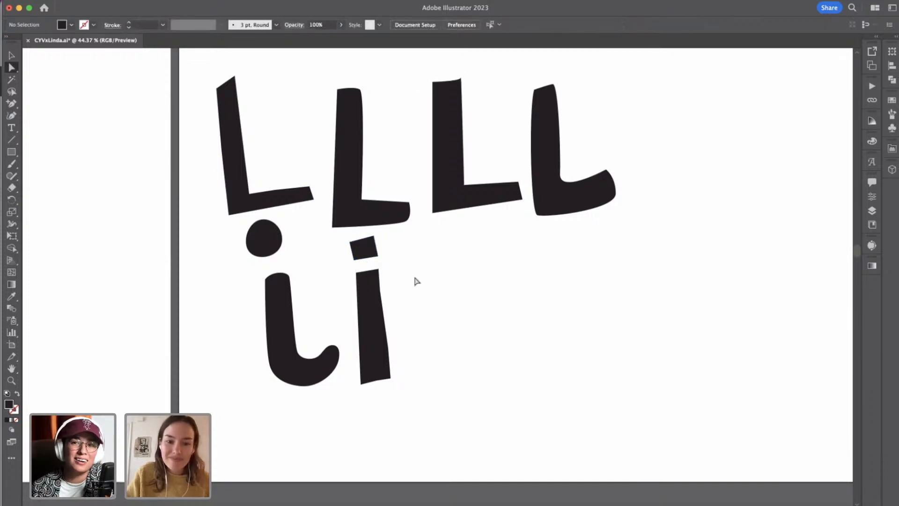
Shrink the round dot to about 72 by 80 px and centre it over the fifth letter's stem, leaving it deselected.
click(12, 55)
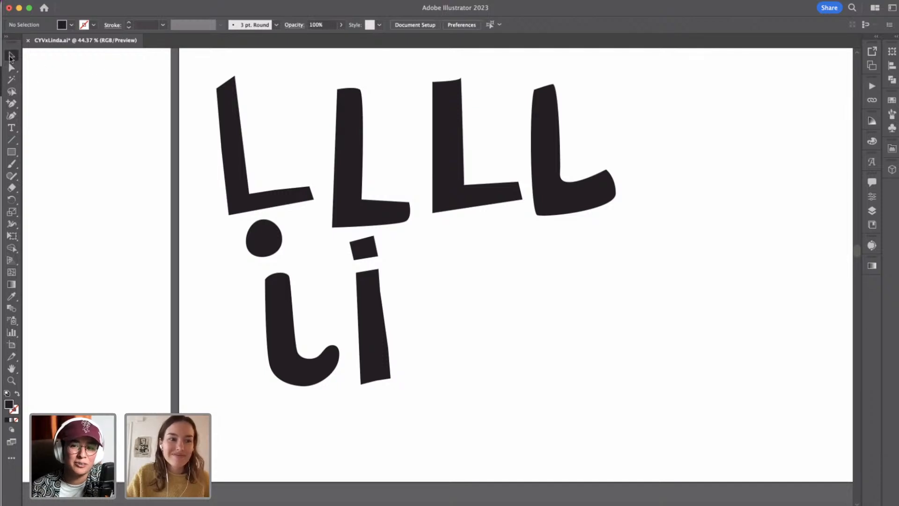
click(268, 229)
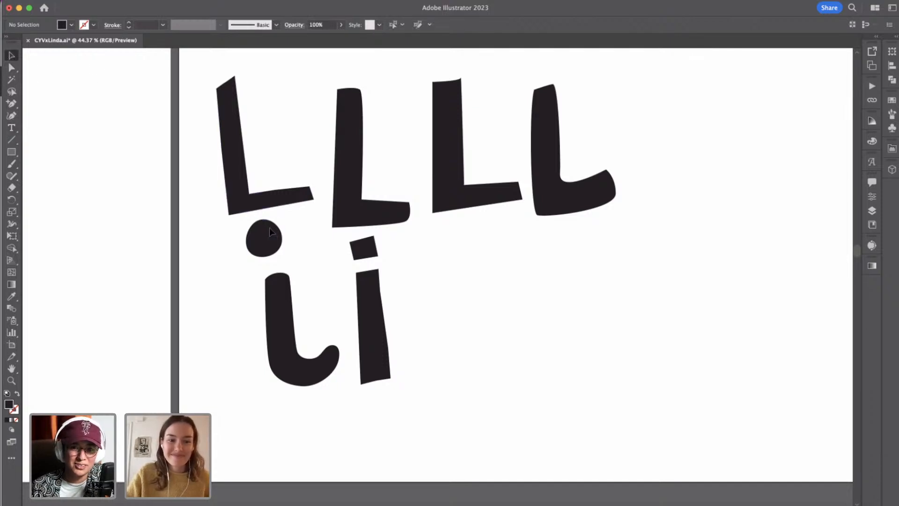
drag(245, 220, 278, 249)
click(313, 252)
click(313, 269)
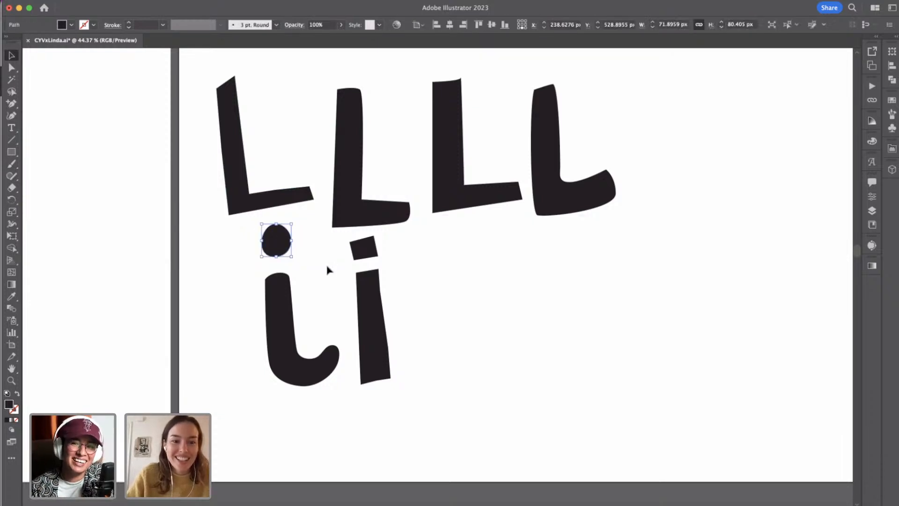
click(327, 267)
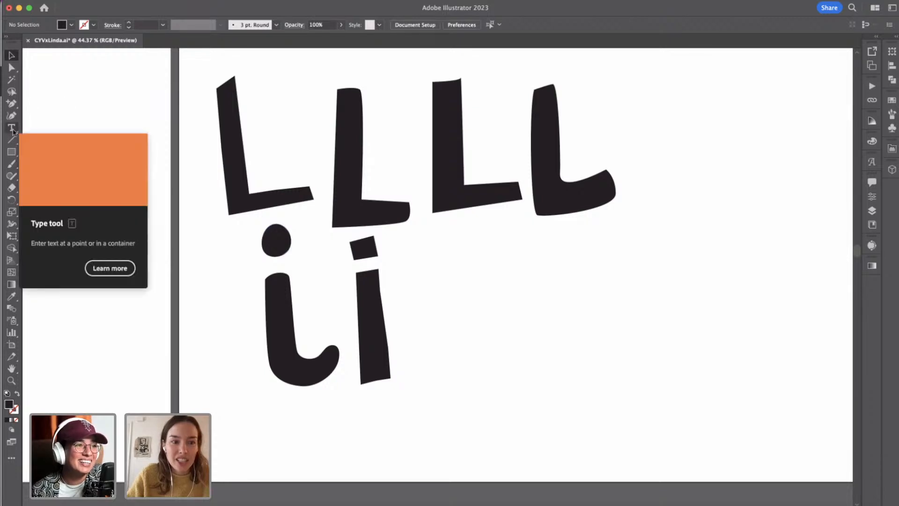
Draw a tall rectangular stem about 70 by 344 px to the right of the dotted straight stem.
click(11, 152)
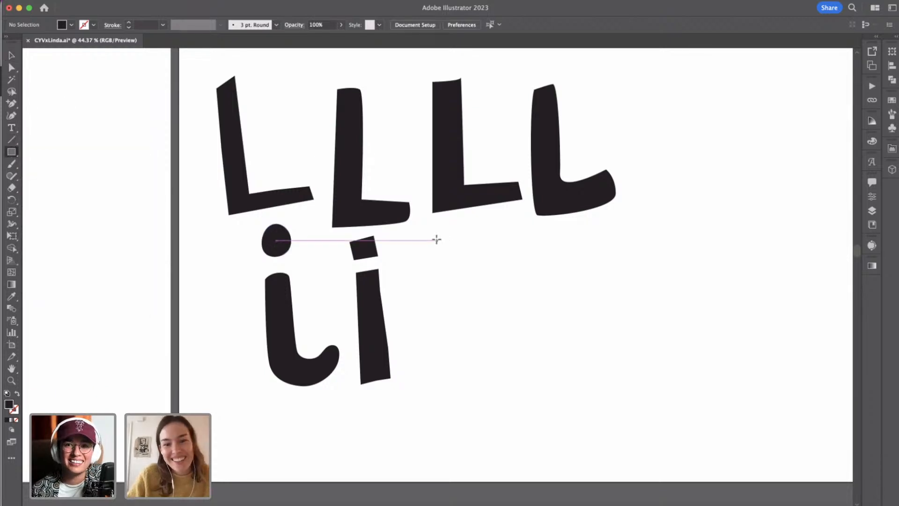
drag(432, 240, 462, 381)
key(a)
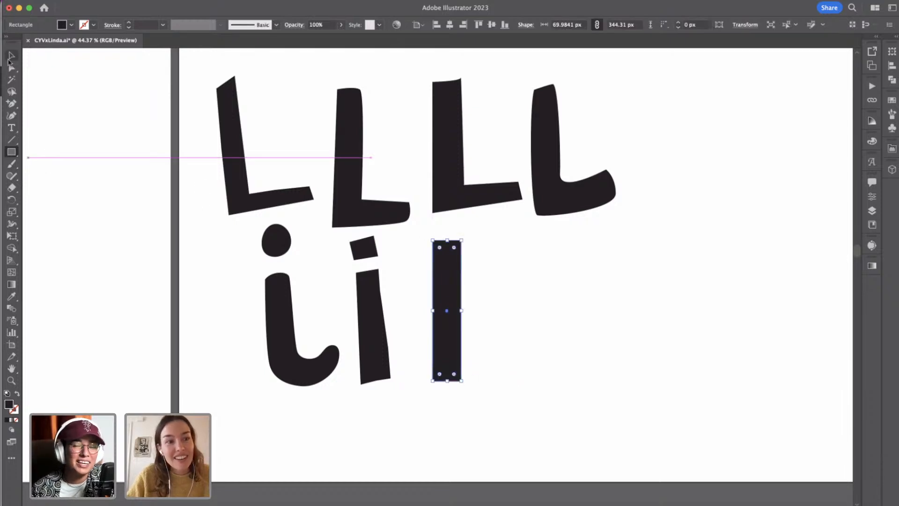
Taper the new rectangular stem by moving its top-right corner 6 px left and its bottom-right corner 2 px right.
click(462, 241)
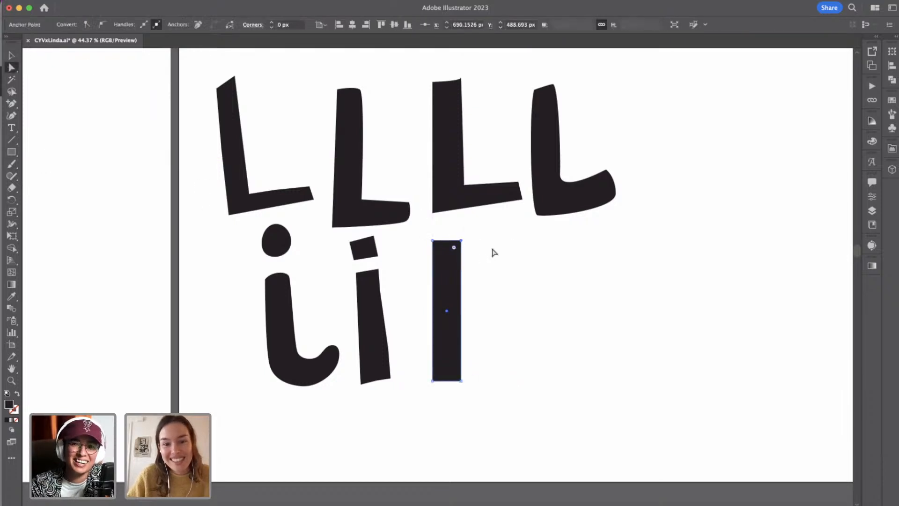
key(Left)
key(Left)
key(Left)
key(Left)
key(Left)
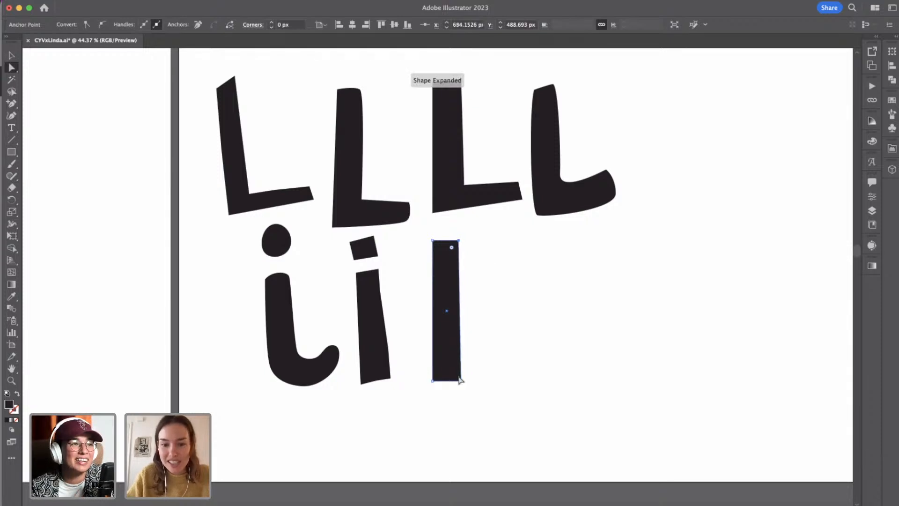
click(462, 380)
key(Right)
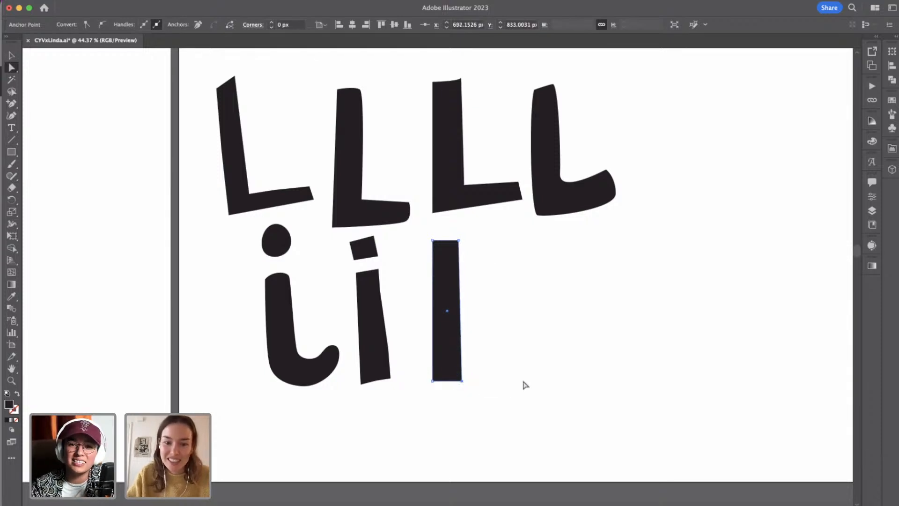
click(525, 385)
Draw a horizontal rectangle about 165 by 50 px across the tapered stem's base as a serif, and nudge it 6 px right to centre it.
drag(12, 152, 36, 150)
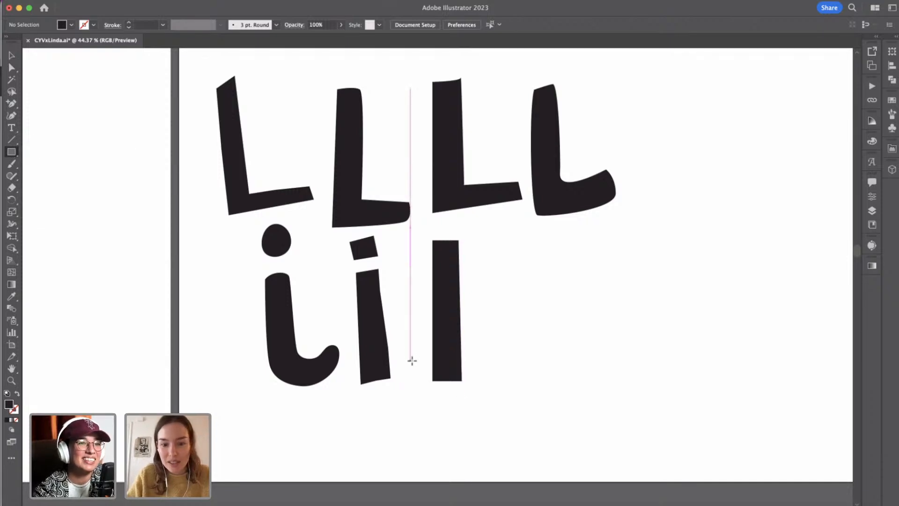
drag(412, 361, 478, 381)
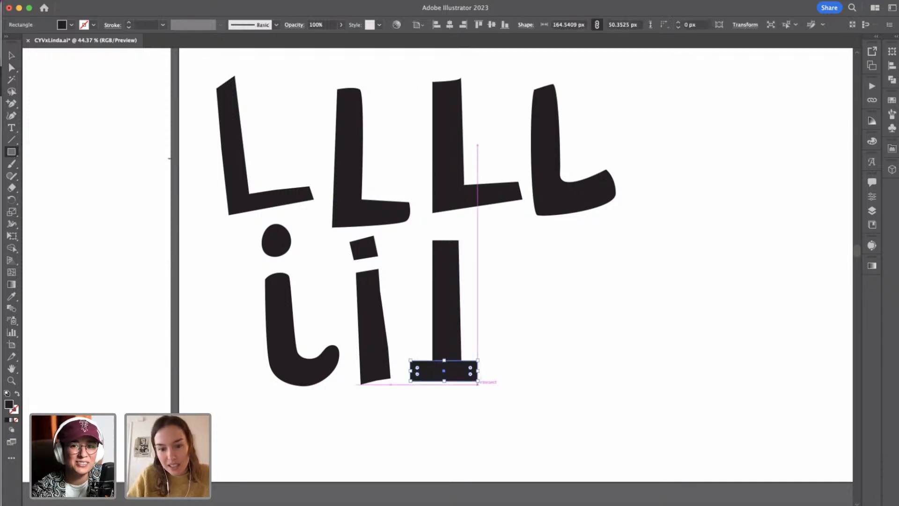
key(Right)
key(Right)
key(Right)
key(Right)
key(Right)
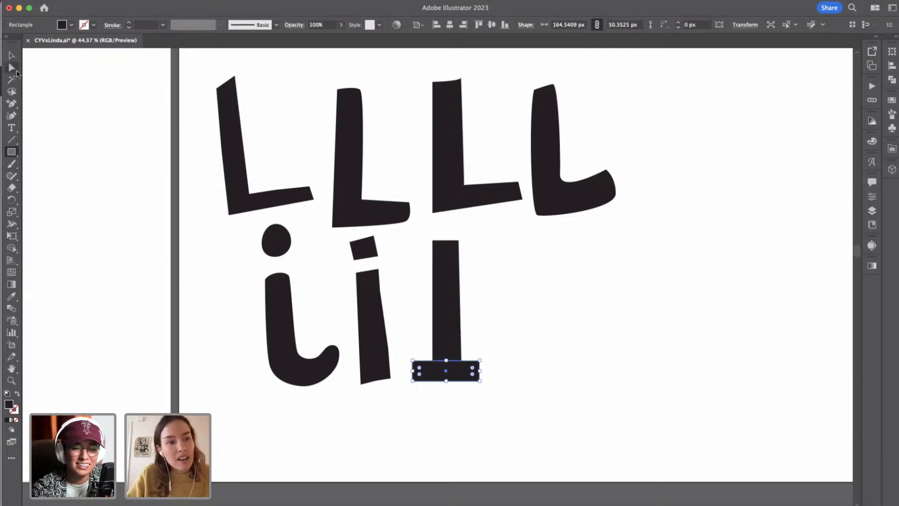
Raise the top-left corner of the stem's base serif by about 6 px and deselect it.
click(15, 70)
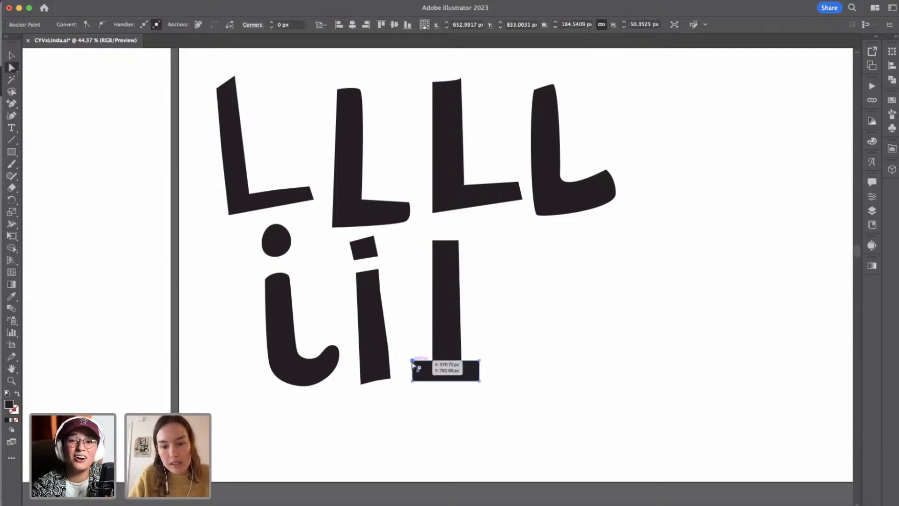
drag(413, 361, 412, 359)
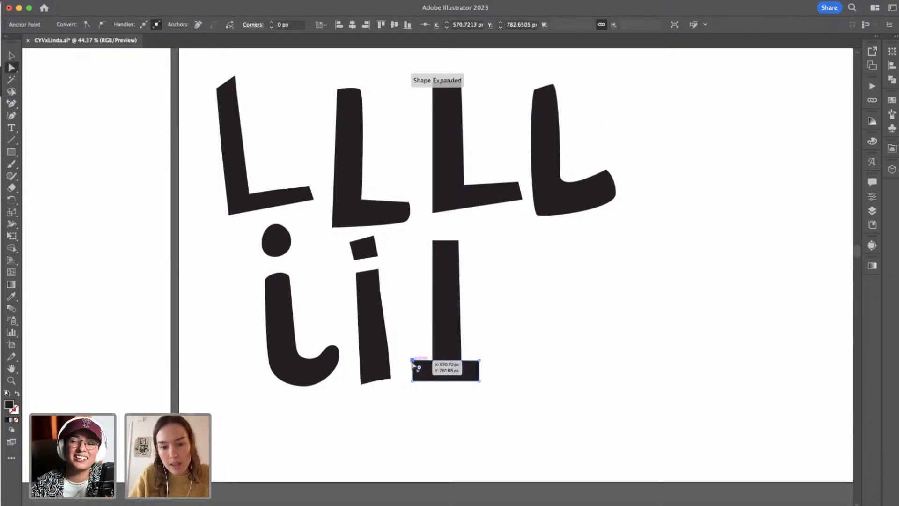
click(507, 361)
key(v)
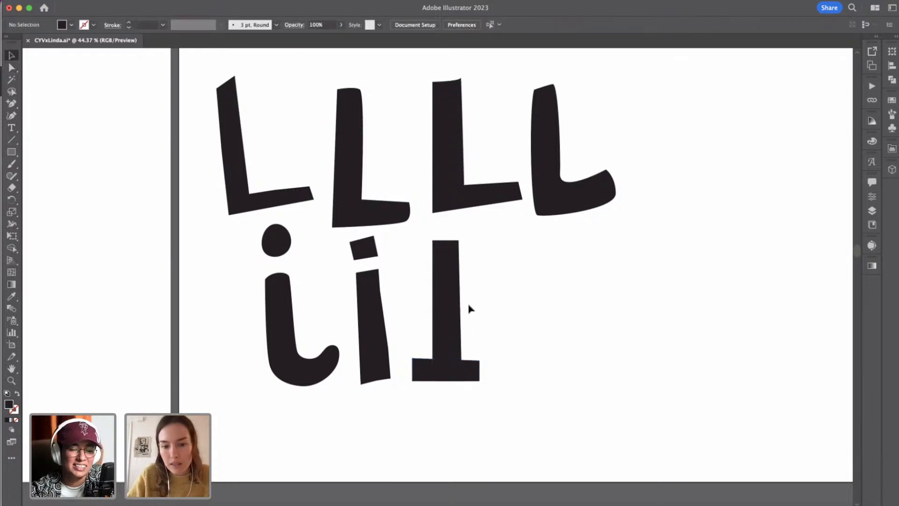
Duplicate the base serif and place the copy across the top of the tapered stem to complete the capital I.
click(470, 377)
drag(471, 379, 410, 288)
drag(467, 269, 467, 244)
key(super+minus)
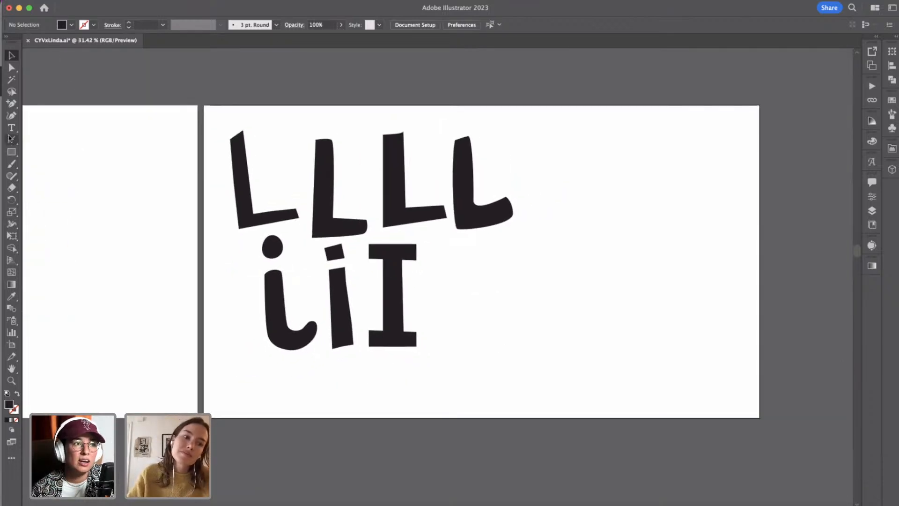
Draw an angular, closed capital N about 284 by 366 px to the right of the serif I with the Pen tool.
click(12, 115)
click(11, 103)
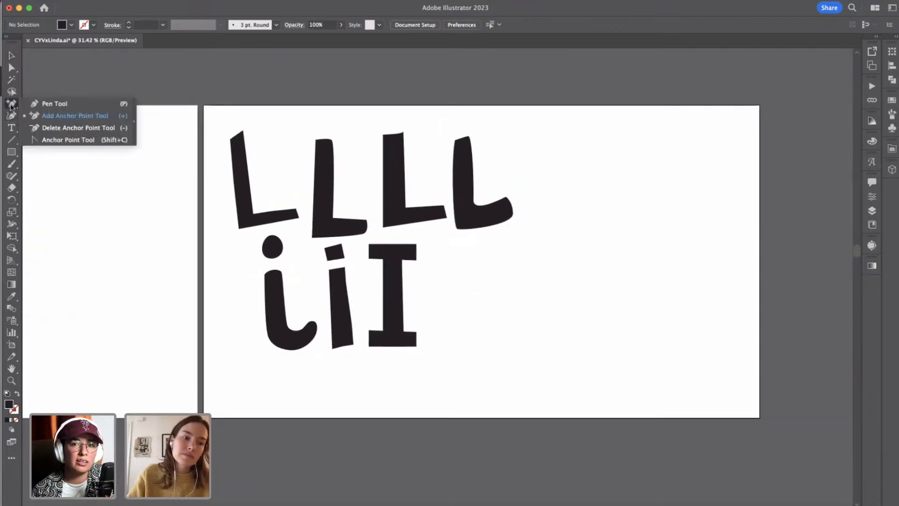
click(51, 100)
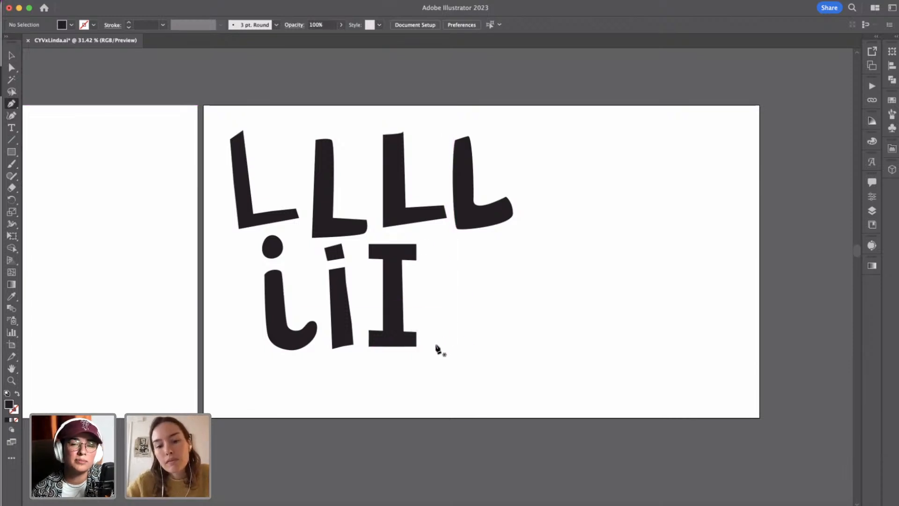
click(436, 345)
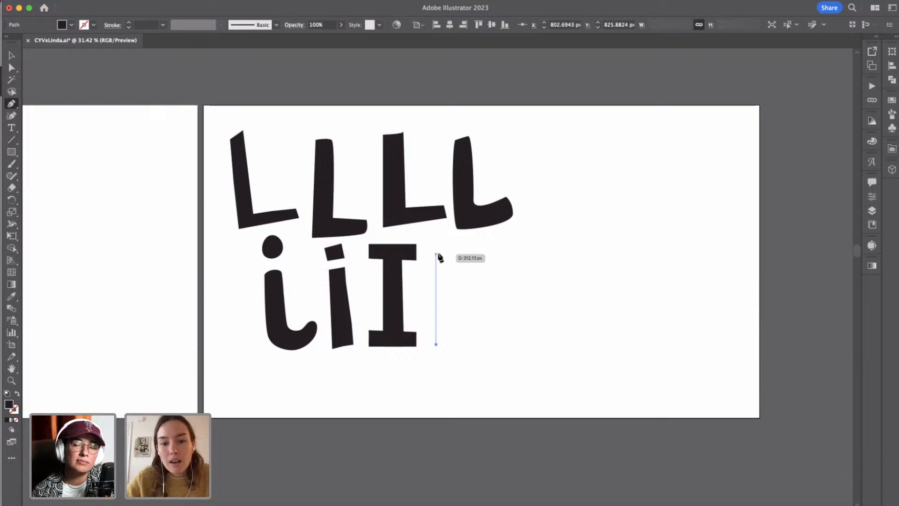
click(438, 252)
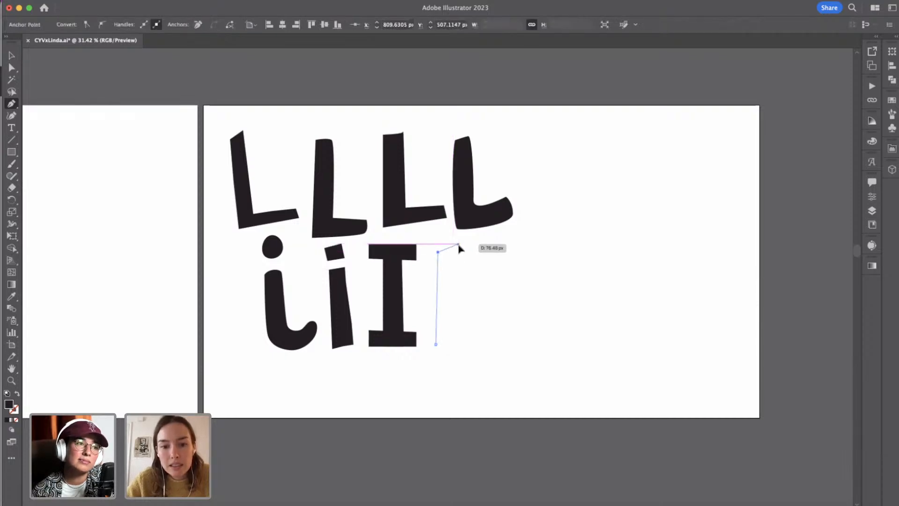
click(458, 245)
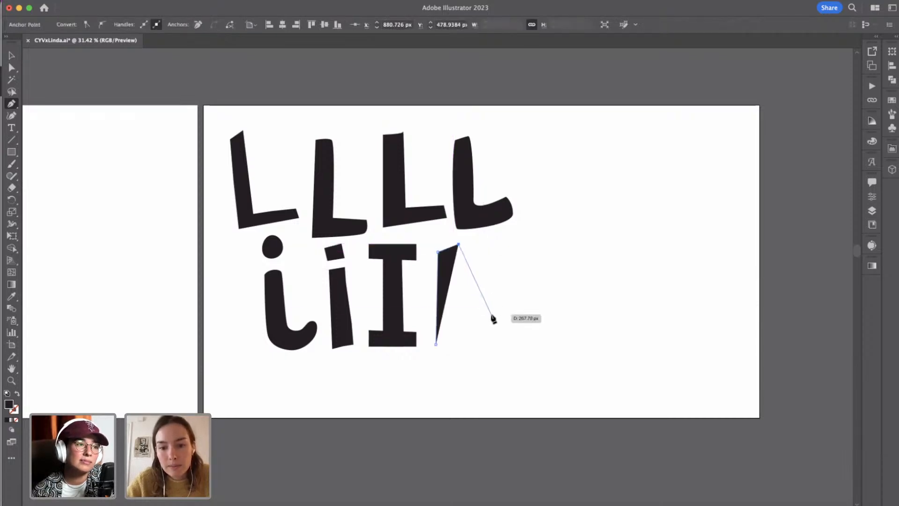
click(492, 314)
click(498, 251)
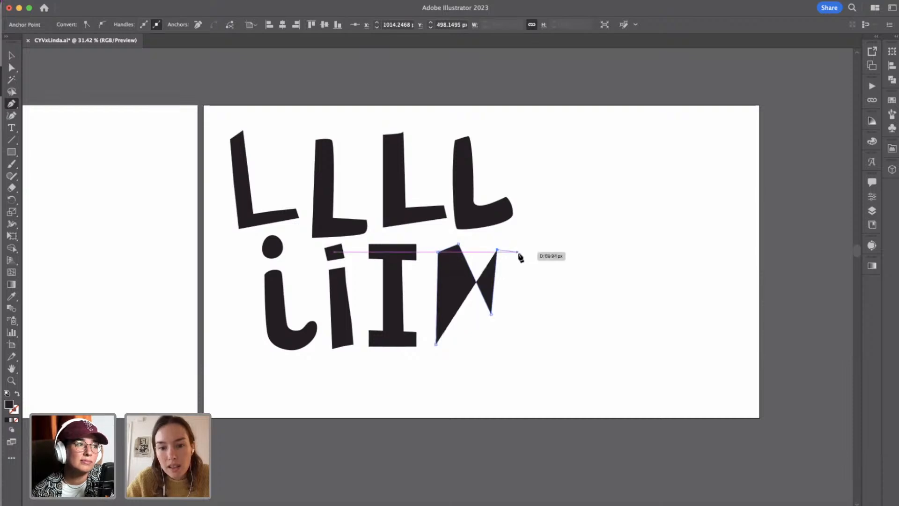
click(518, 252)
click(515, 347)
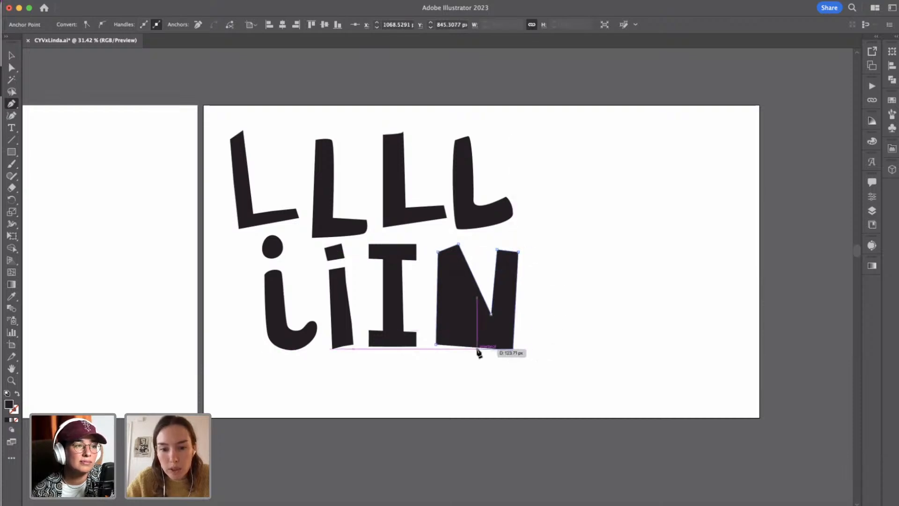
click(473, 349)
click(458, 294)
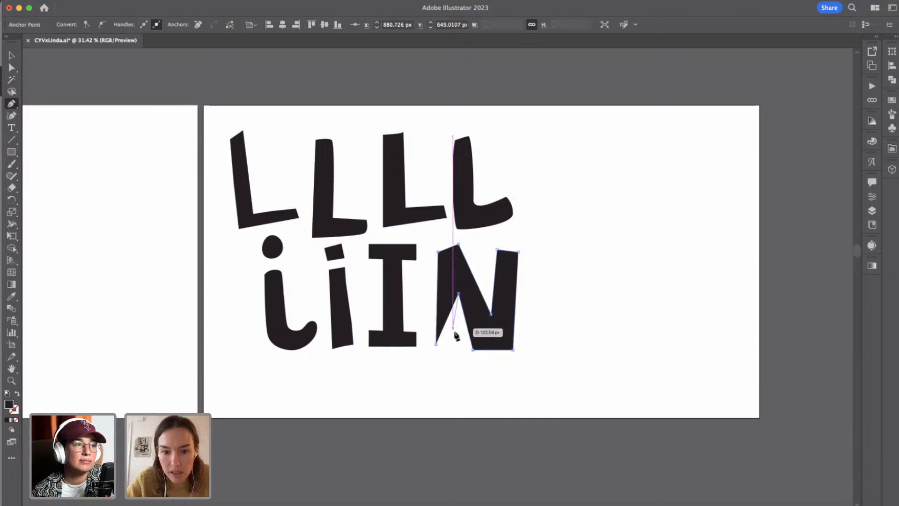
click(437, 344)
Examine the hand-lettering references on the moodboard and the Compound branding beside them.
scroll(341, 351, left, 3)
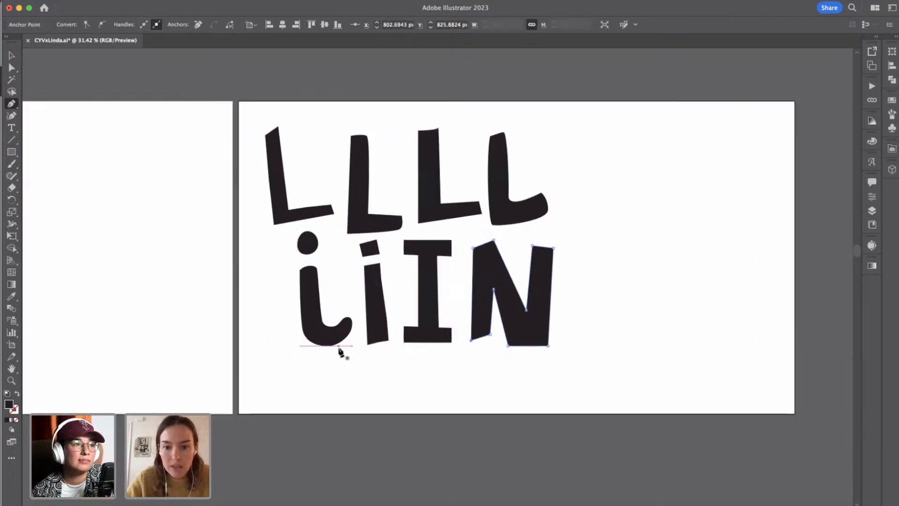
scroll(340, 351, down, 3)
scroll(341, 351, left, 10)
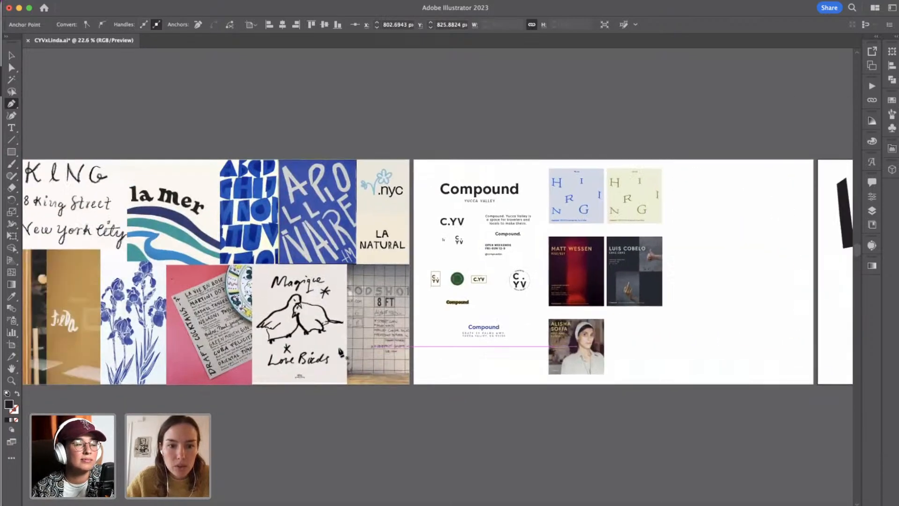
scroll(340, 352, left, 2)
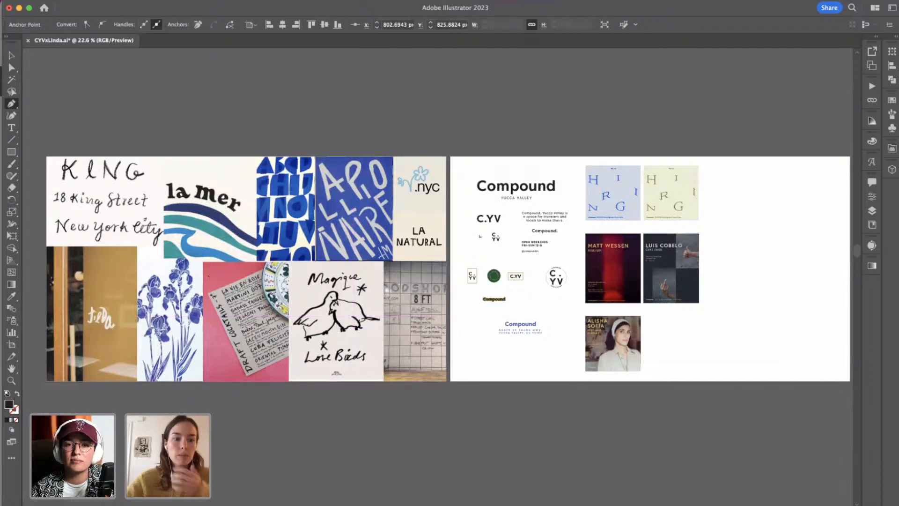
scroll(341, 352, left, 2)
scroll(340, 351, down, 1)
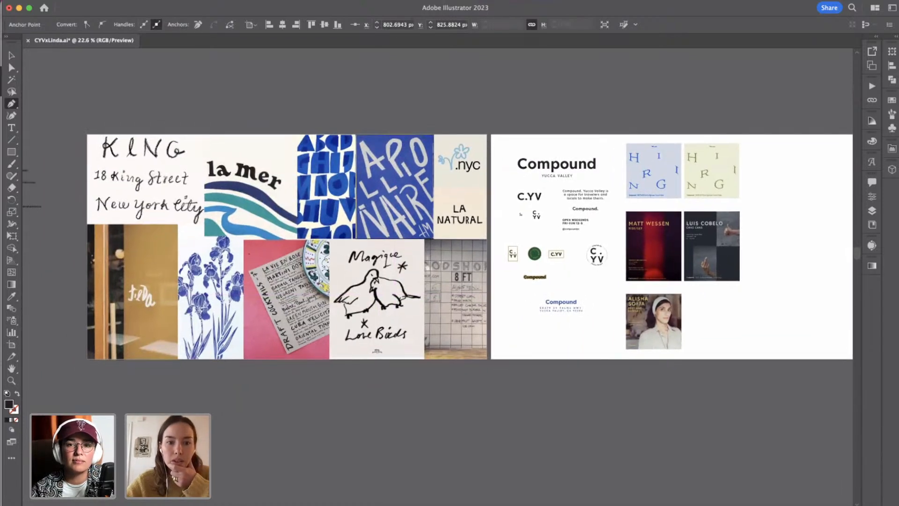
scroll(189, 340, up, 3)
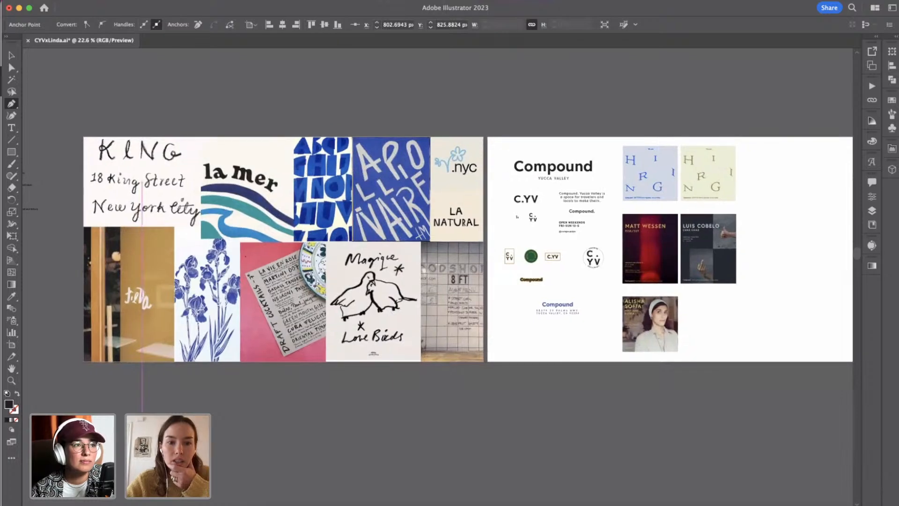
scroll(450, 234, up, 1)
scroll(449, 234, right, 1)
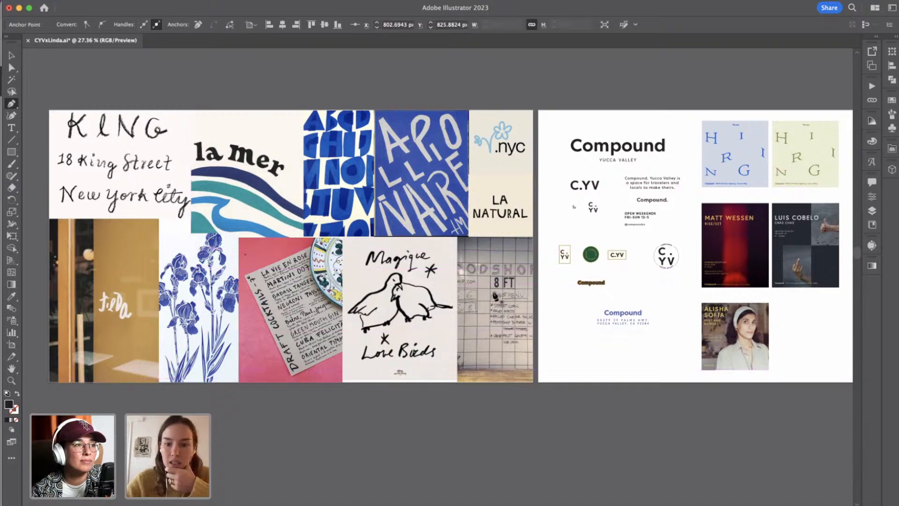
scroll(494, 295, up, 5)
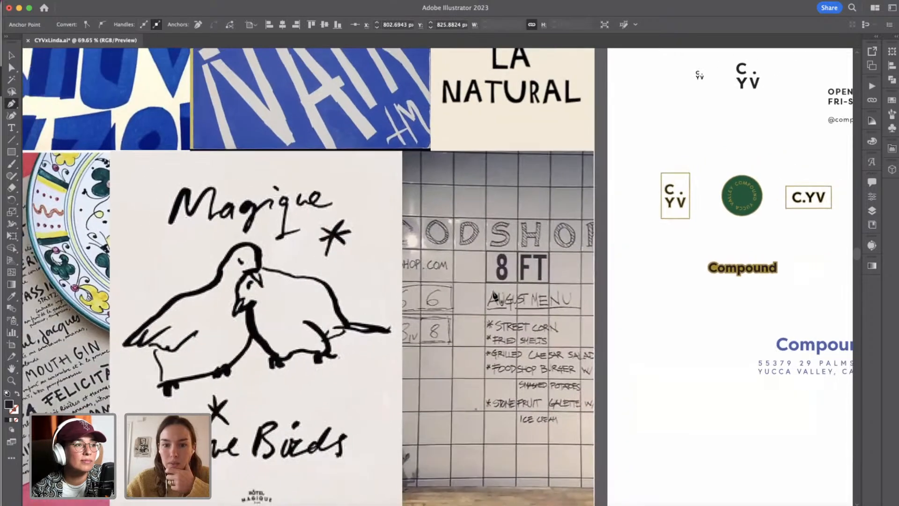
scroll(494, 296, down, 1)
Isolate the uncropped Foodshop tile-wall photo within its clip group, examine its handwritten menu lettering, and leave isolation mode.
key(v)
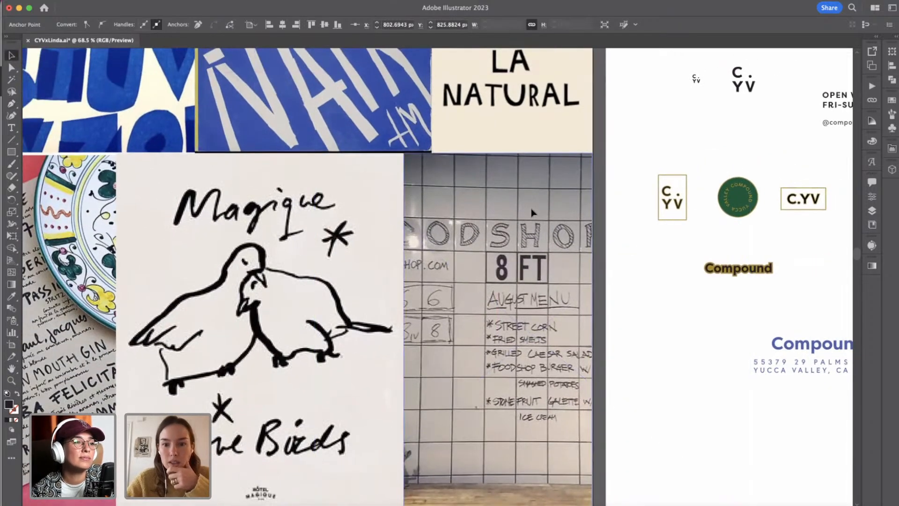
double_click(532, 214)
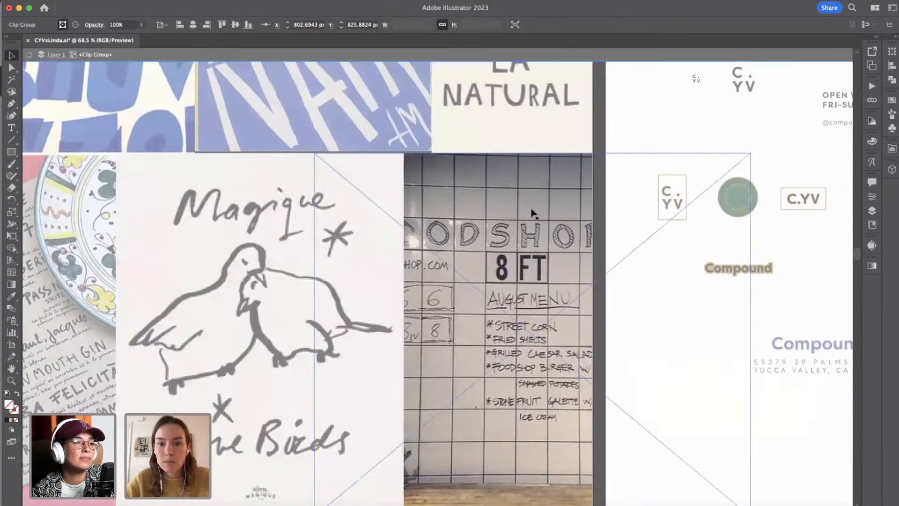
click(602, 127)
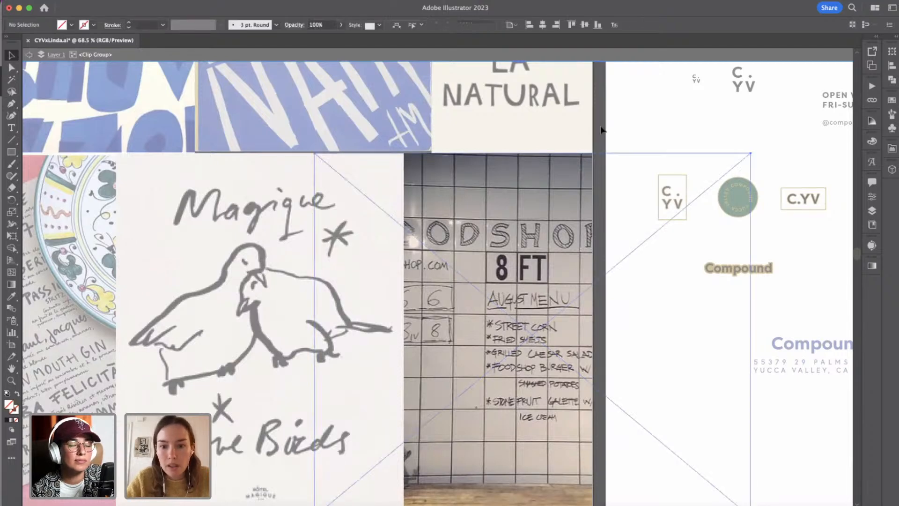
click(557, 181)
click(599, 126)
click(525, 200)
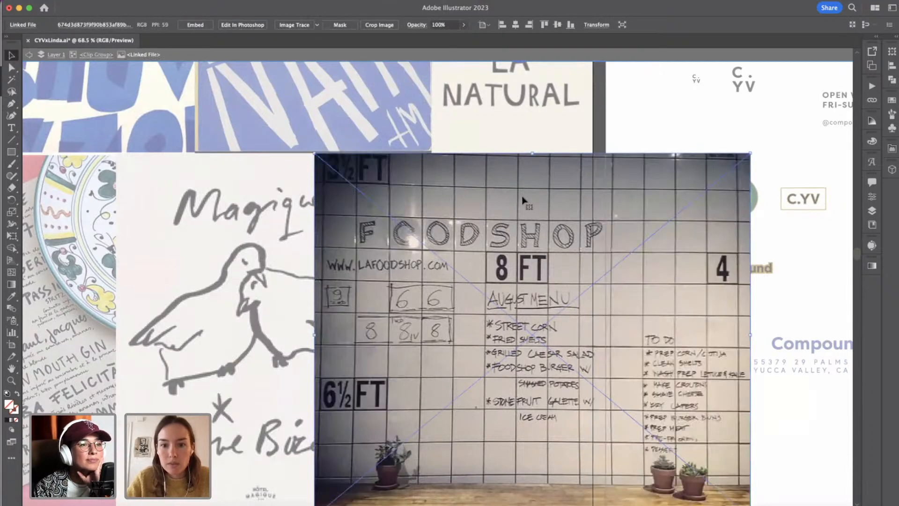
scroll(656, 284, down, 2)
scroll(656, 285, down, 1)
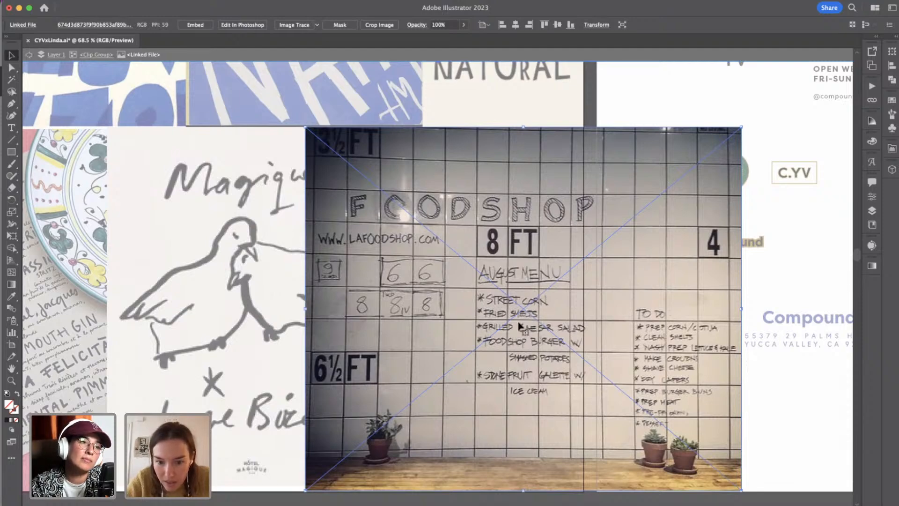
scroll(520, 326, up, 10)
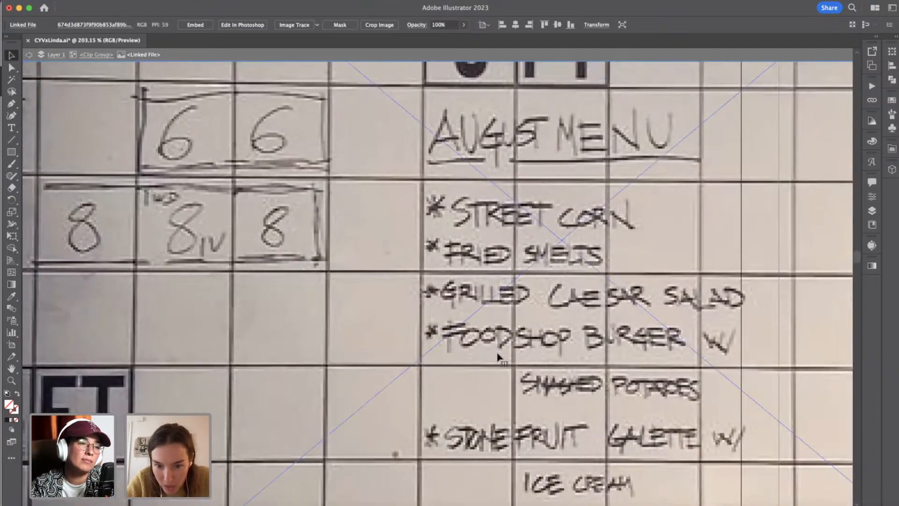
scroll(499, 358, down, 10)
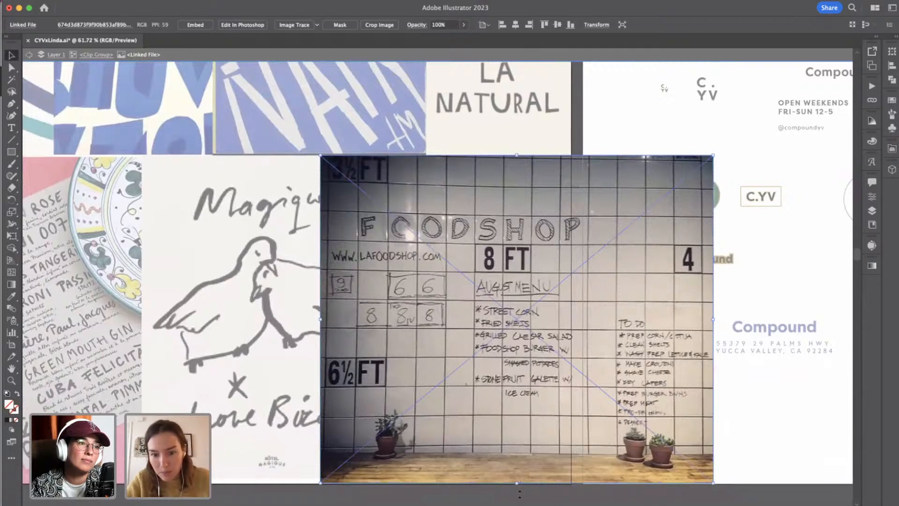
scroll(505, 492, right, 15)
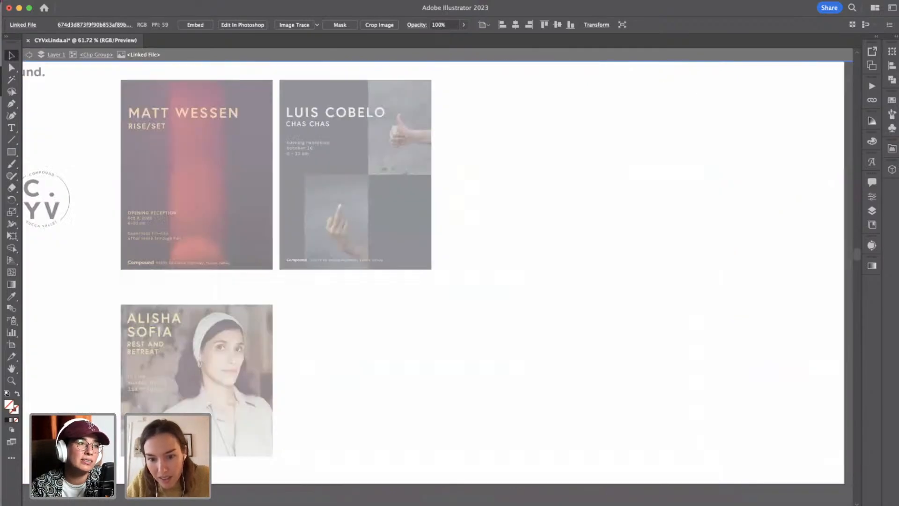
click(29, 54)
Compare the Compound logos and event posters with the moodboard's hand-lettered references.
scroll(119, 123, left, 15)
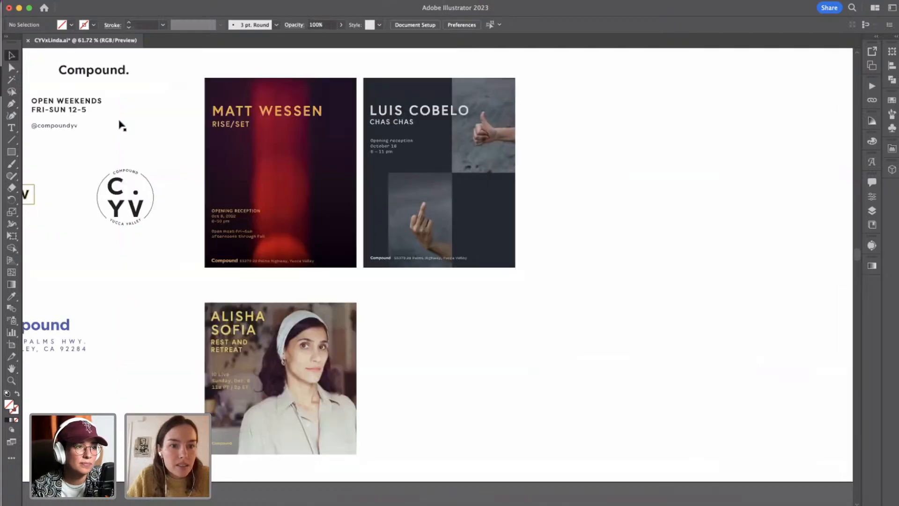
scroll(121, 124, left, 3)
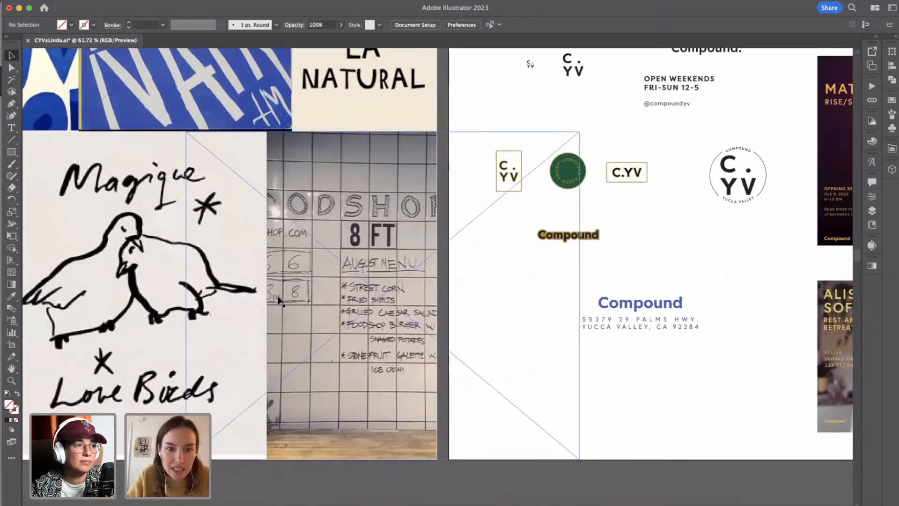
scroll(276, 297, down, 5)
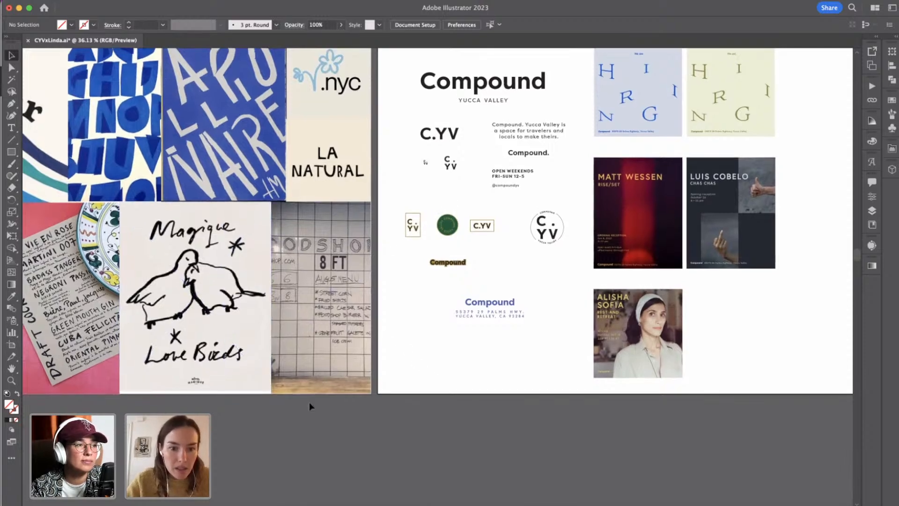
scroll(309, 406, up, 1)
scroll(310, 406, down, 1)
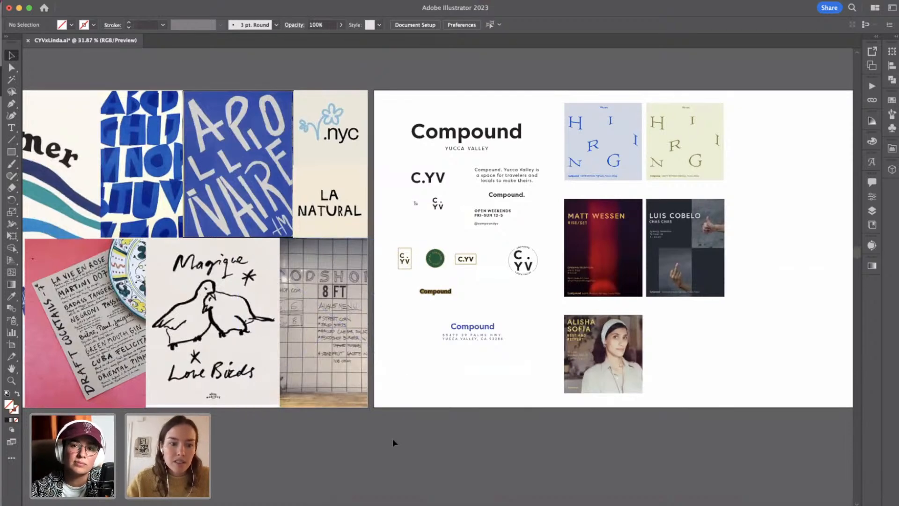
Round the N's bottom corner where the diagonal meets the baseline to a radius of about 62 px.
scroll(393, 439, right, 15)
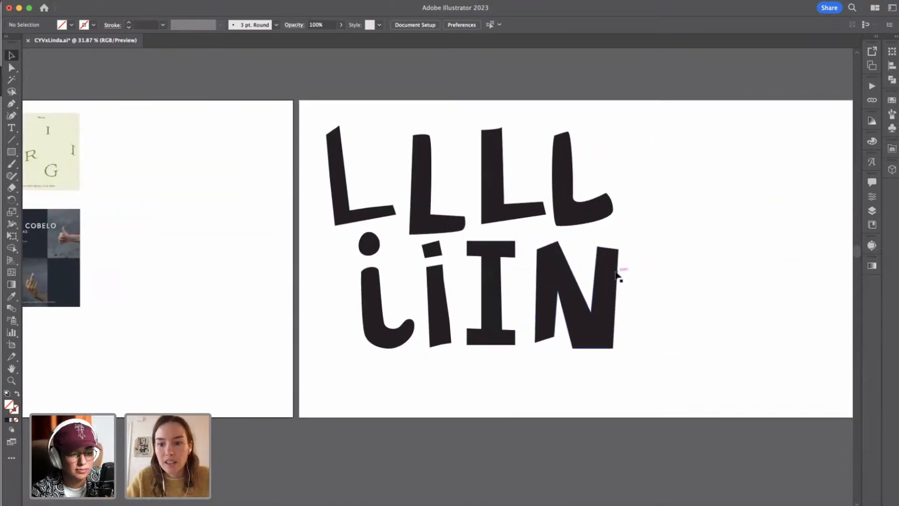
click(616, 330)
scroll(626, 327, up, 1)
scroll(627, 325, up, 1)
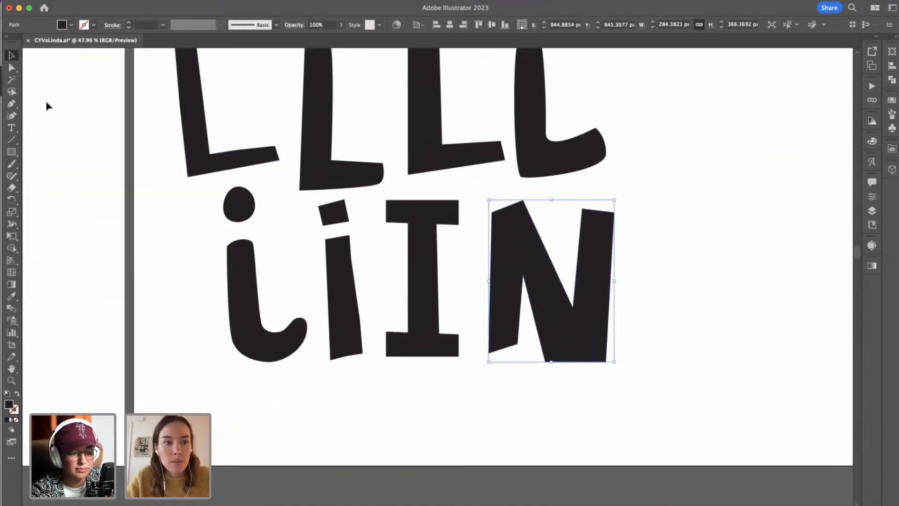
click(12, 67)
drag(553, 358, 543, 390)
click(556, 390)
scroll(566, 374, up, 1)
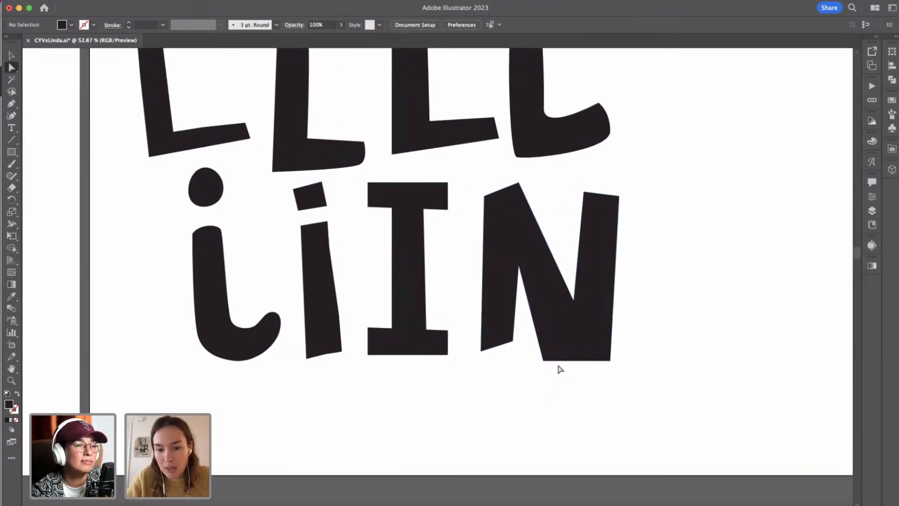
click(543, 366)
drag(546, 358, 562, 331)
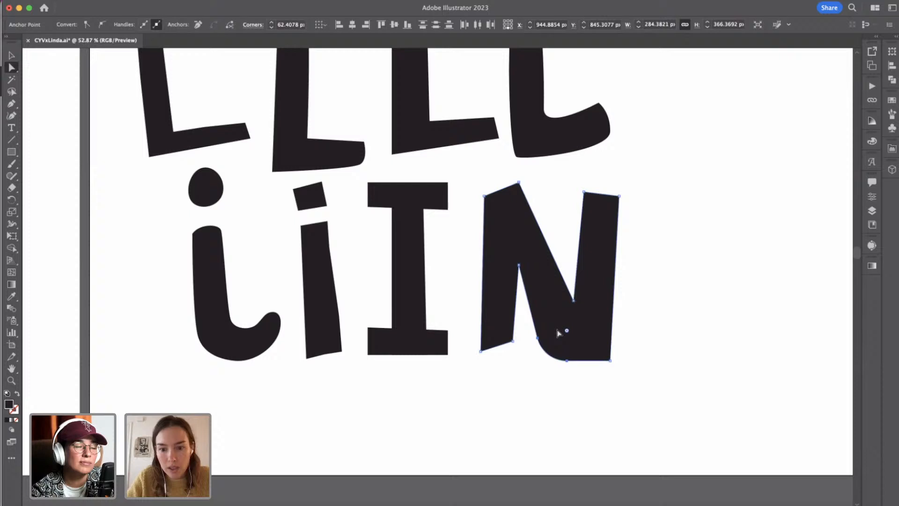
Widen the N's rounded bottom corner by moving its diagonal anchor to X 922.99, Y 778.39 px and its baseline anchor to X 999.45 px.
click(543, 412)
click(12, 66)
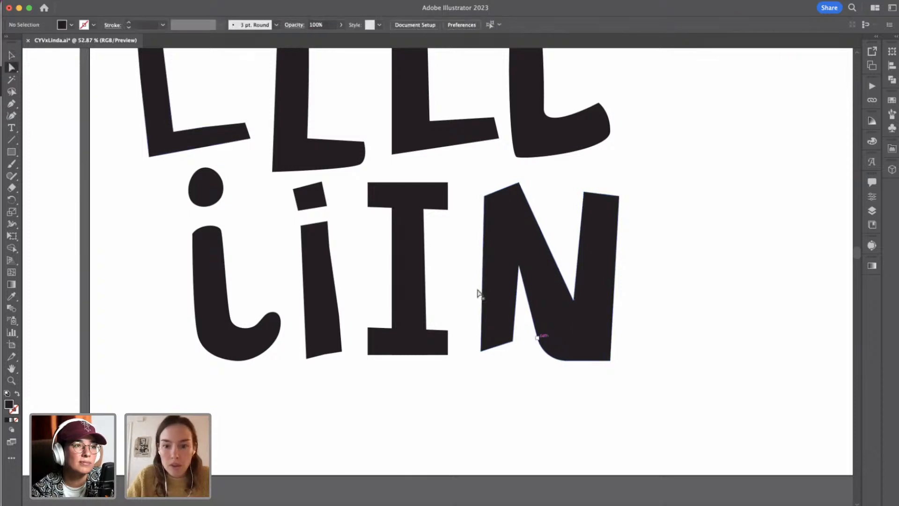
click(538, 338)
key(Right)
key(Right)
key(Right)
key(Right)
key(shift+Up)
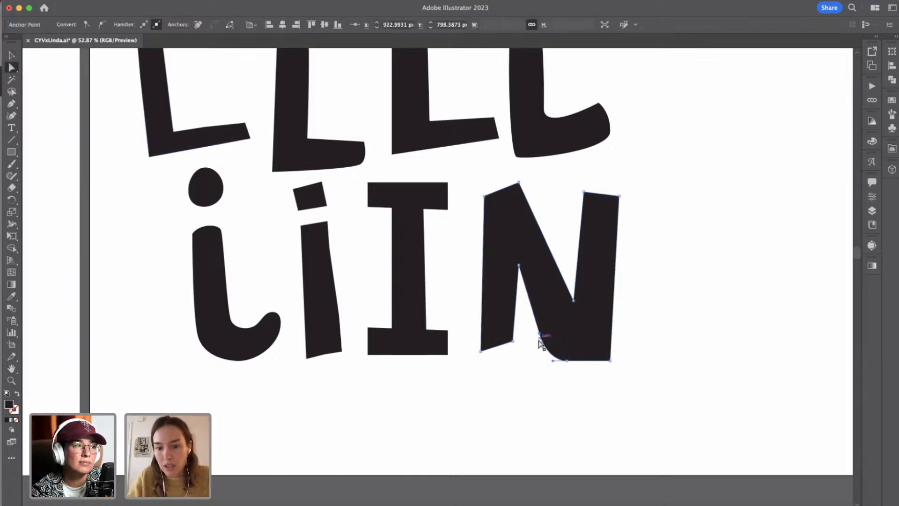
click(567, 361)
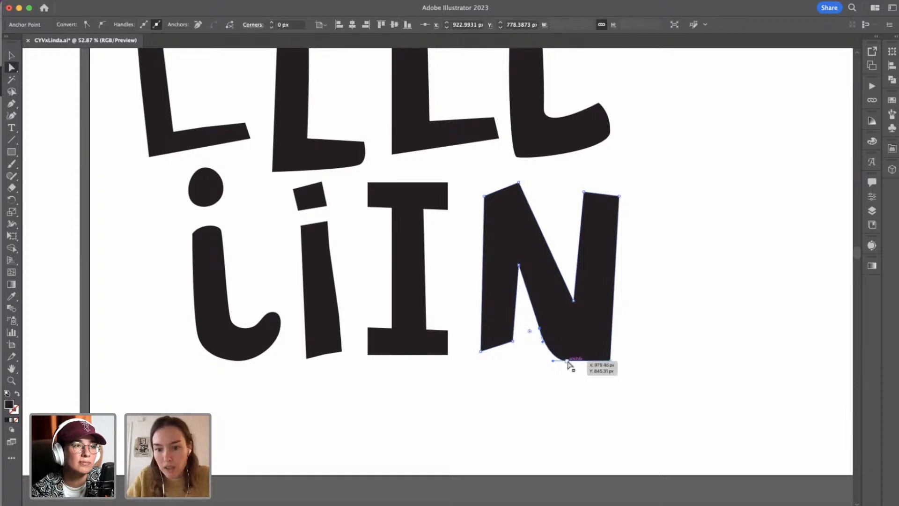
click(597, 389)
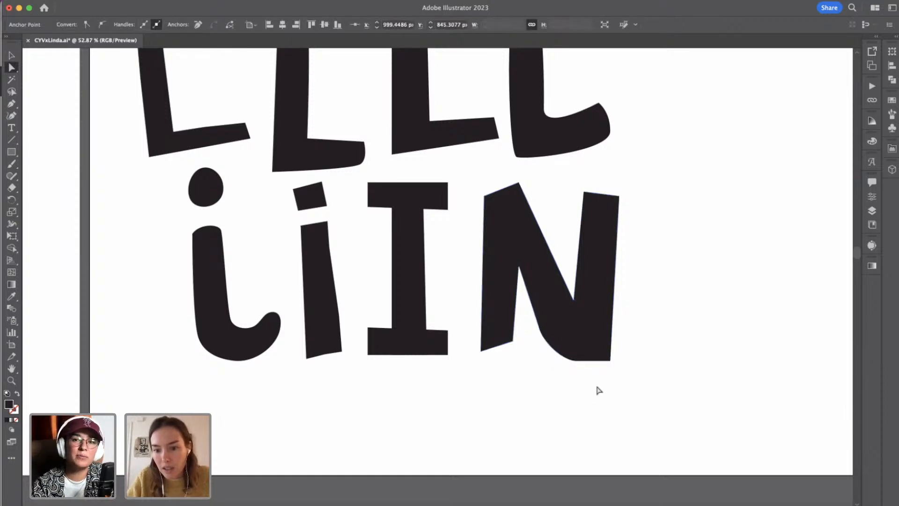
Move the anchor at the outer bottom corner of the N's second stem 10 px inward along the baseline.
click(610, 362)
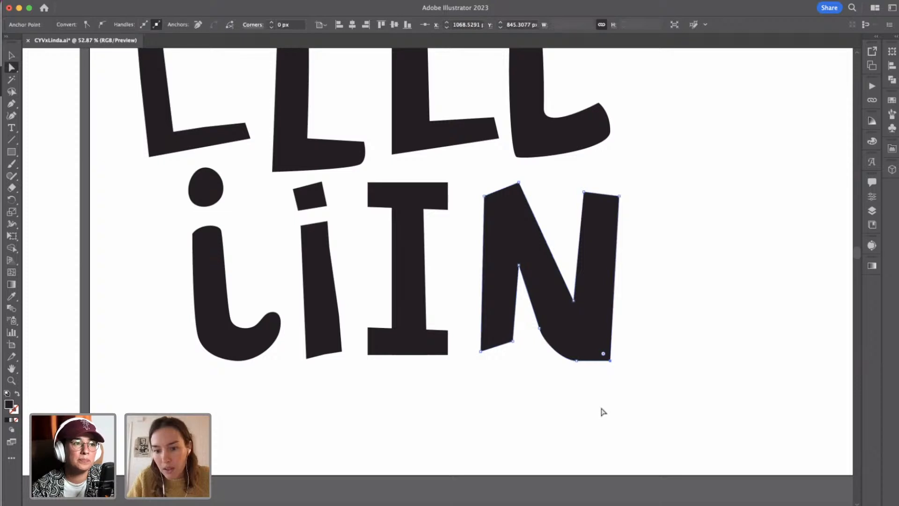
key(shift+Left)
click(635, 371)
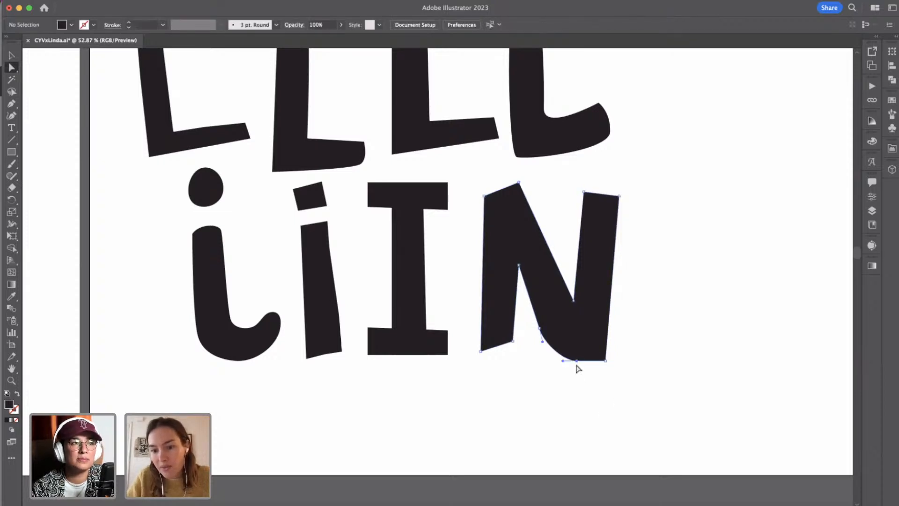
click(606, 361)
click(597, 377)
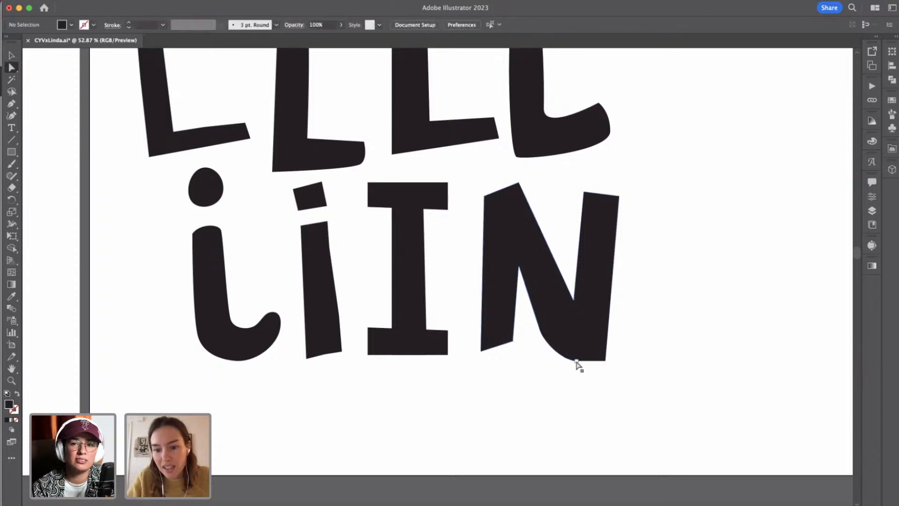
click(606, 361)
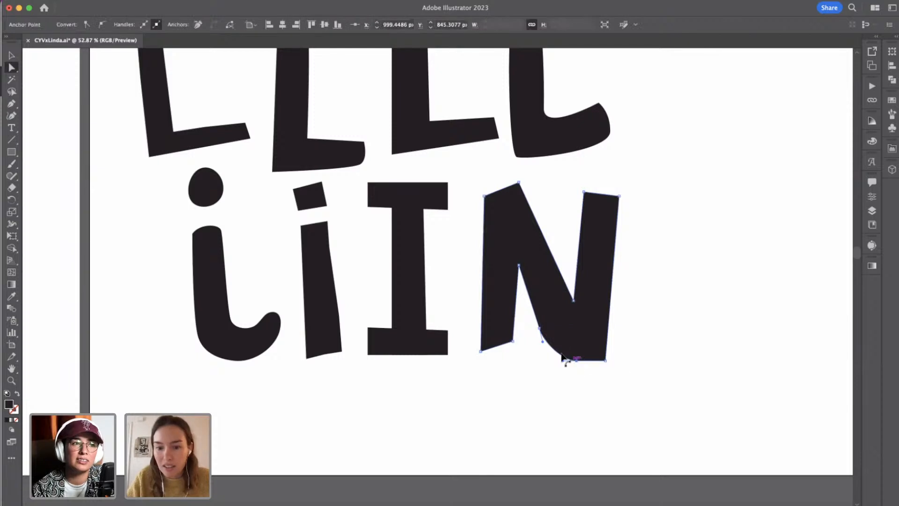
Adjust the direction handles of the N's bottom curve so the diagonal flows smoothly into the baseline.
click(540, 329)
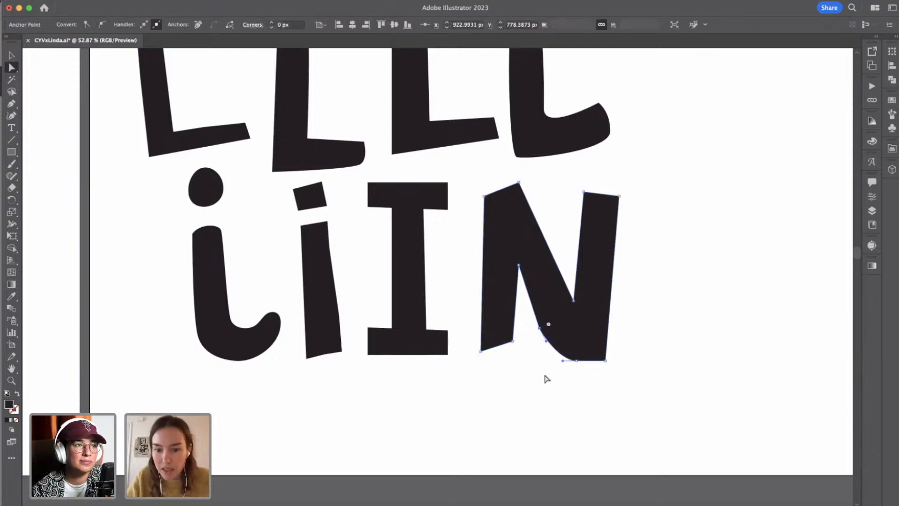
click(571, 378)
click(563, 361)
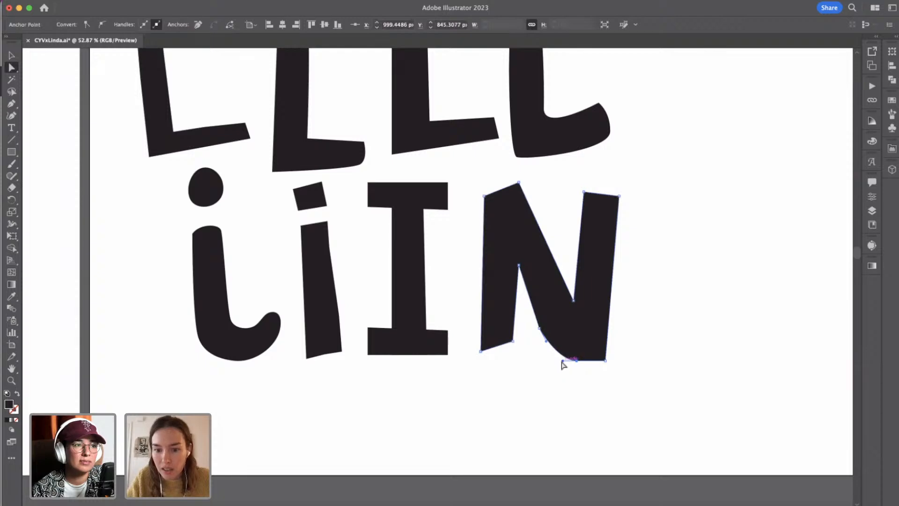
click(563, 378)
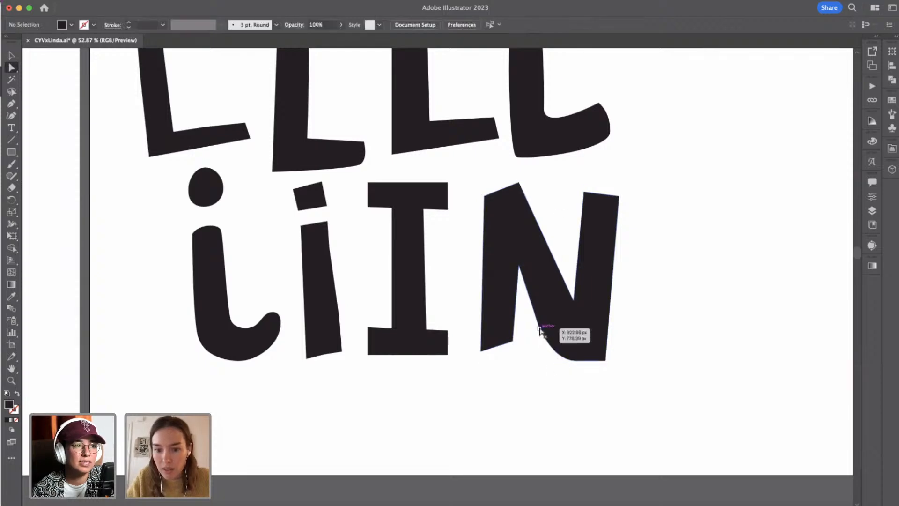
click(540, 329)
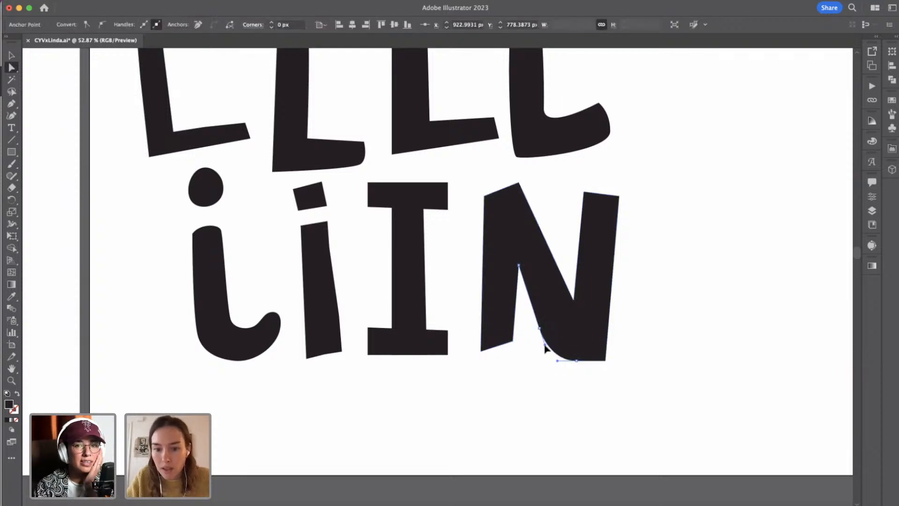
click(526, 370)
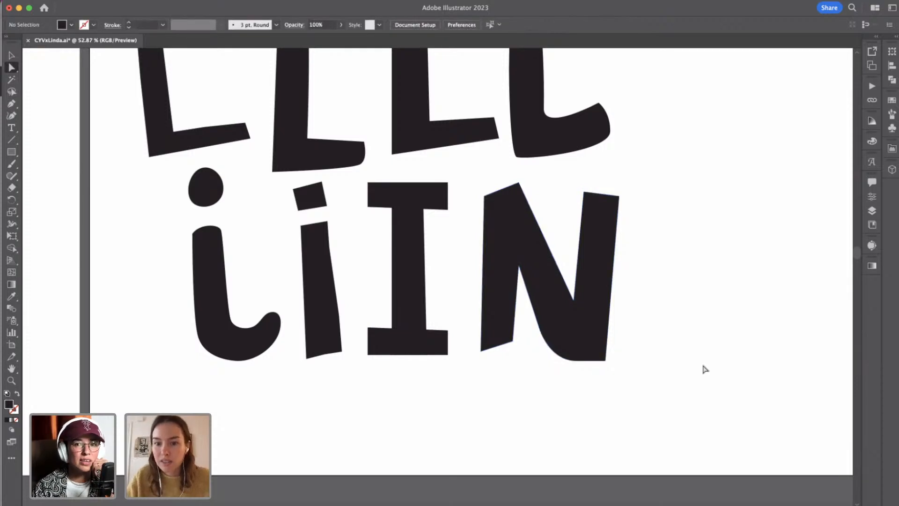
Scale the whole N down slightly, keeping its upper outer corner in place.
scroll(705, 369, down, 3)
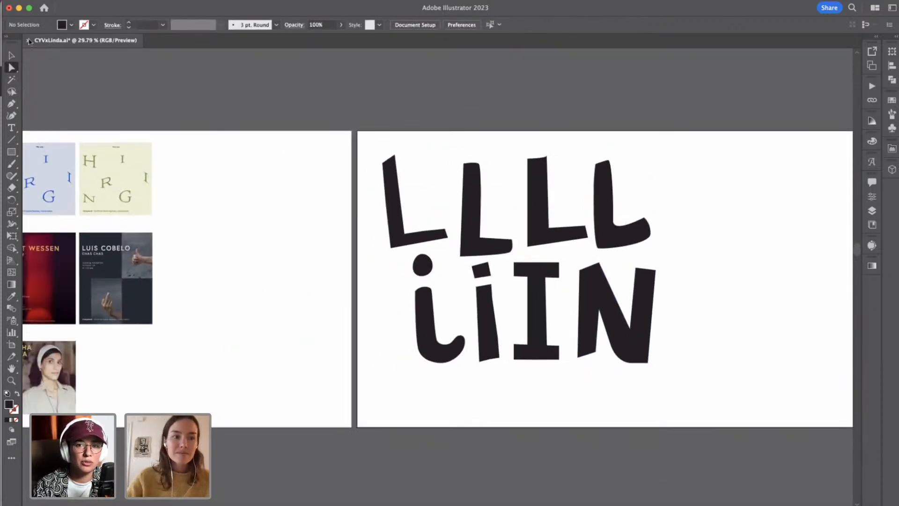
key(v)
click(654, 300)
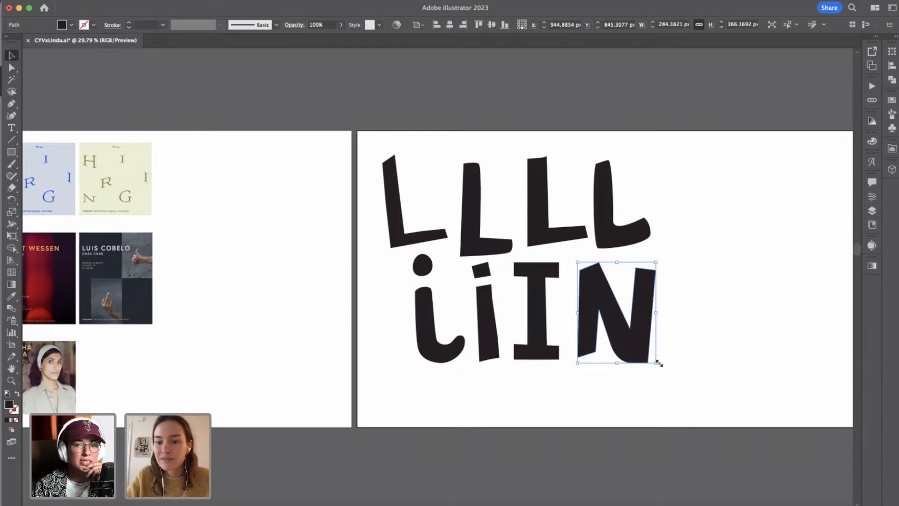
drag(658, 364, 649, 355)
click(678, 351)
Draw a tapered, hand-cut stem beside the capital N with the Pen tool and extend its top with a small filler shape.
scroll(678, 351, right, 5)
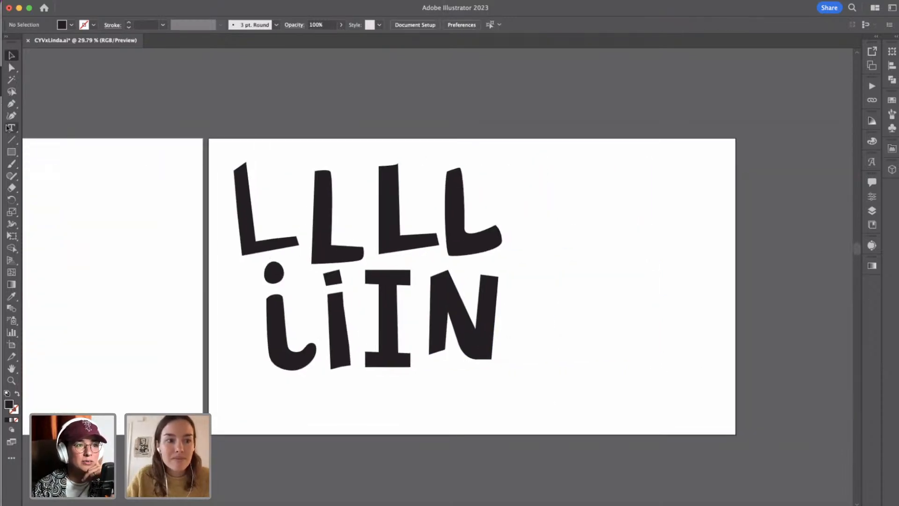
click(11, 104)
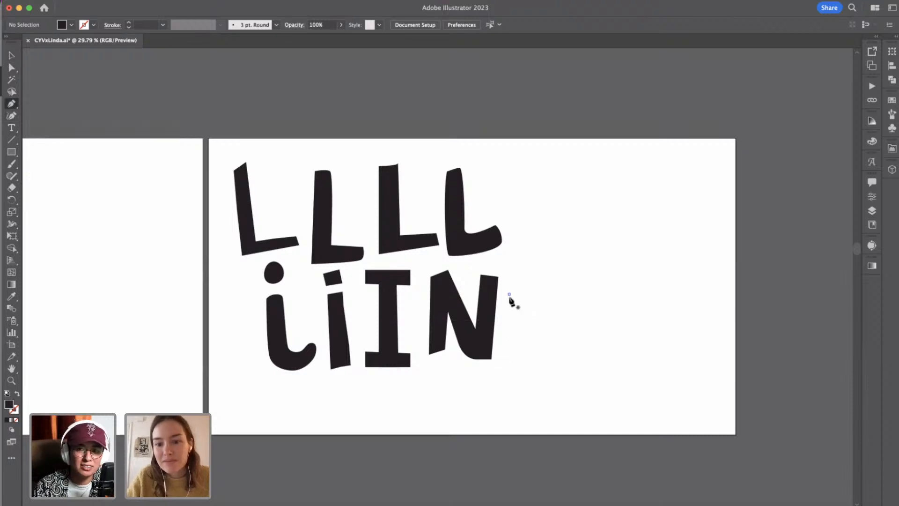
click(509, 294)
click(512, 364)
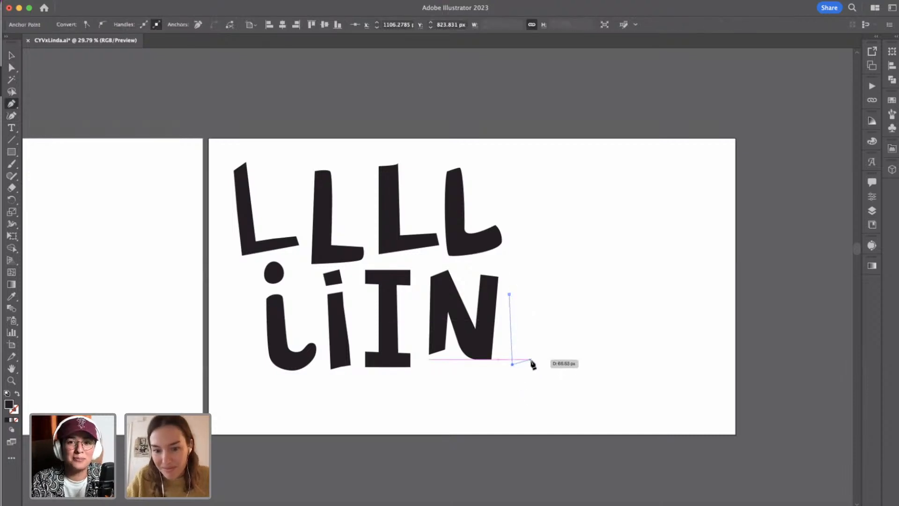
click(531, 360)
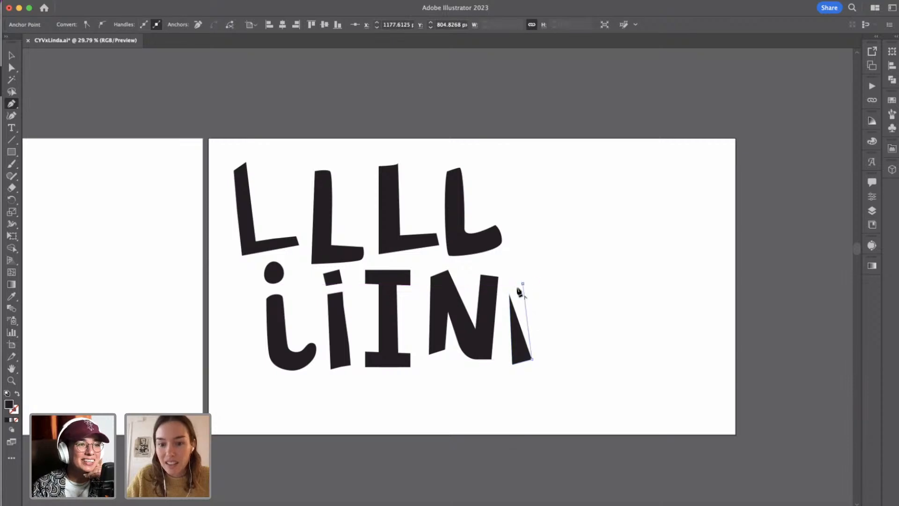
click(522, 284)
click(510, 293)
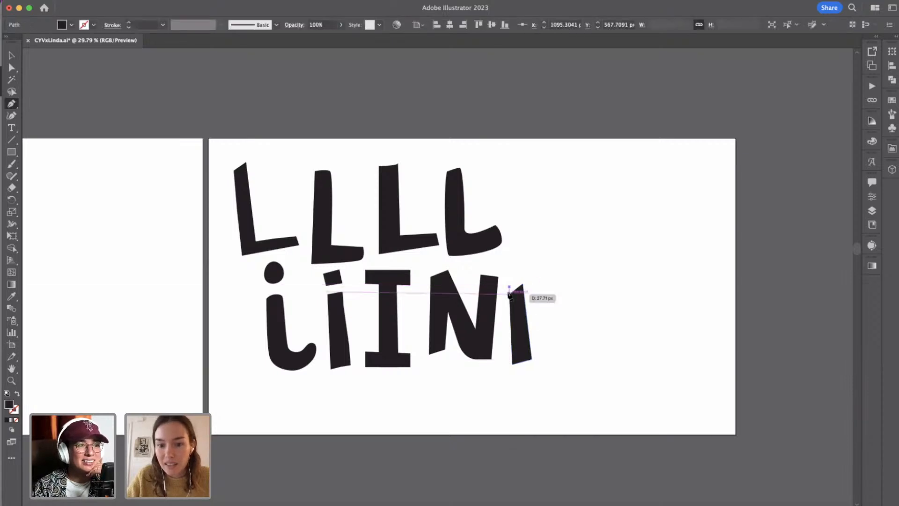
click(509, 287)
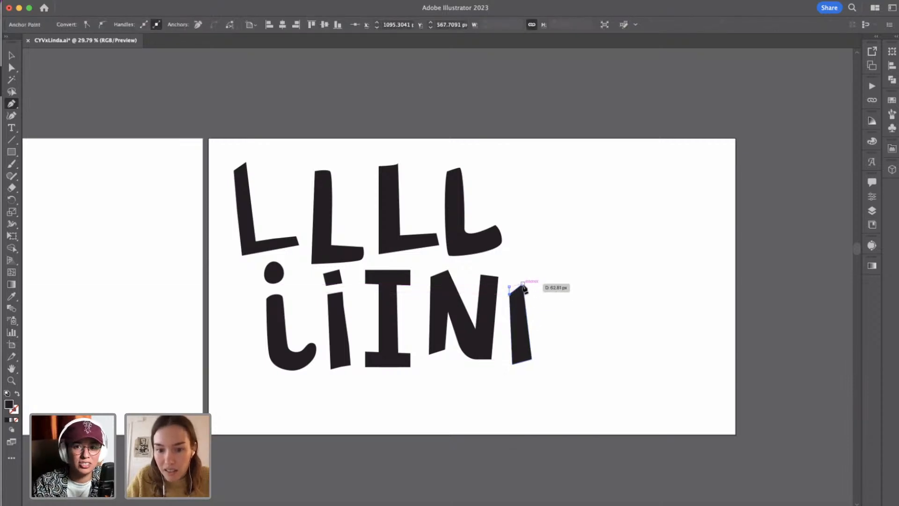
click(524, 284)
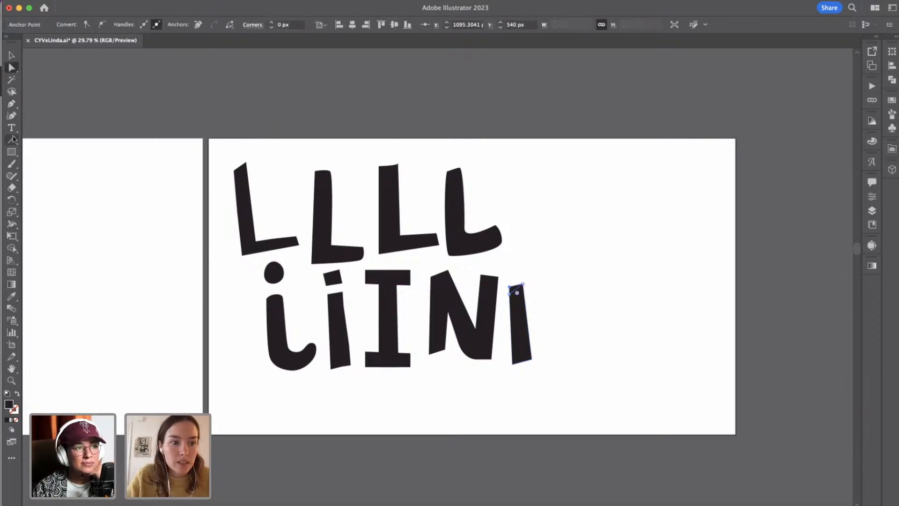
Draw a rectangle about 60 px wide and 237 px high as the second stem of the lowercase n.
click(11, 153)
drag(566, 294, 575, 359)
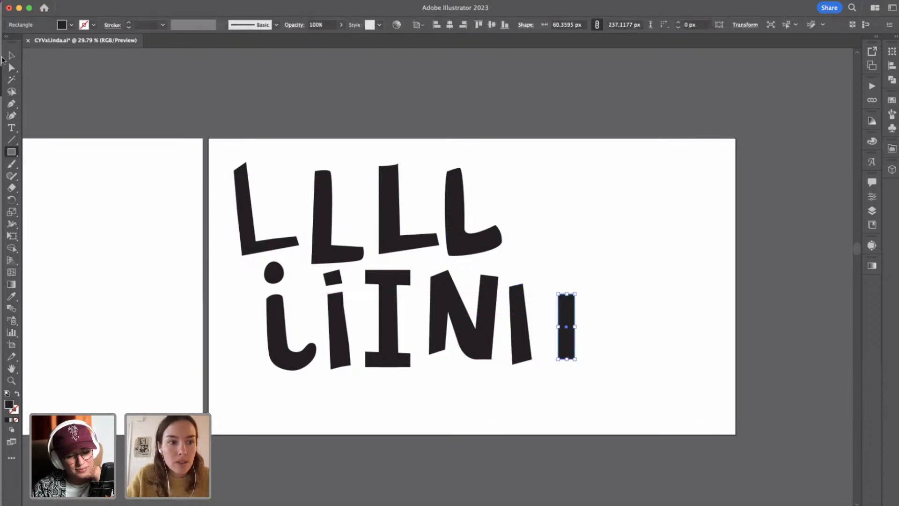
click(12, 55)
Draw an ellipse about 197 px wide and 164 px high bridging the tops of the lowercase n's two stems.
drag(10, 153, 45, 174)
drag(520, 275, 576, 320)
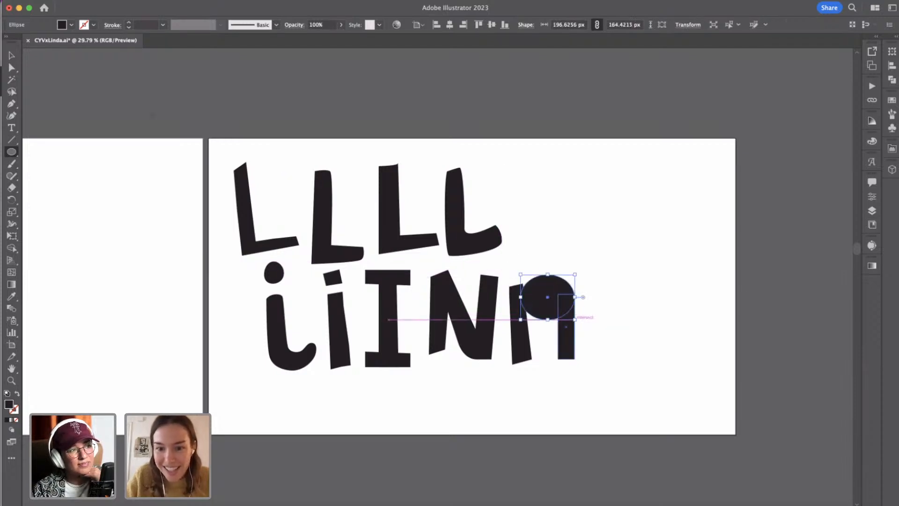
click(13, 53)
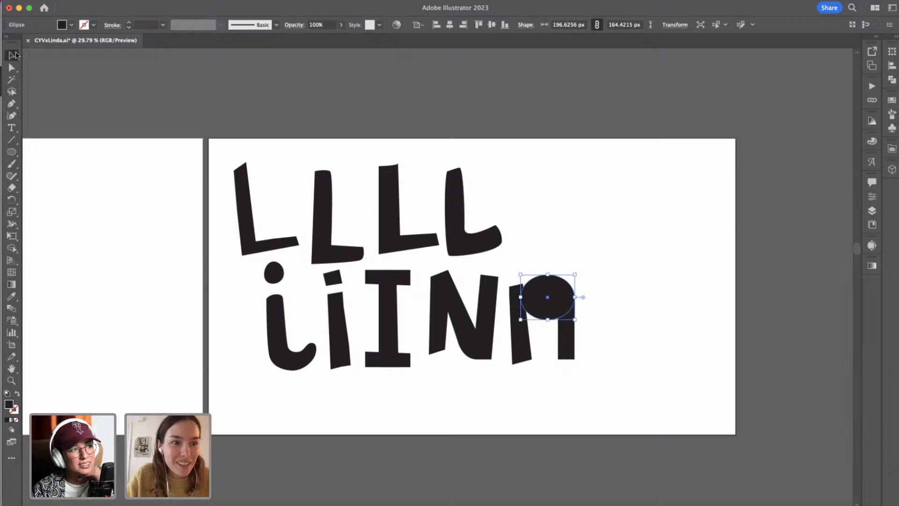
click(636, 298)
Duplicate the ellipse lower down between the two stems and narrow the copy to about 128 px wide.
scroll(584, 297, up, 5)
click(549, 301)
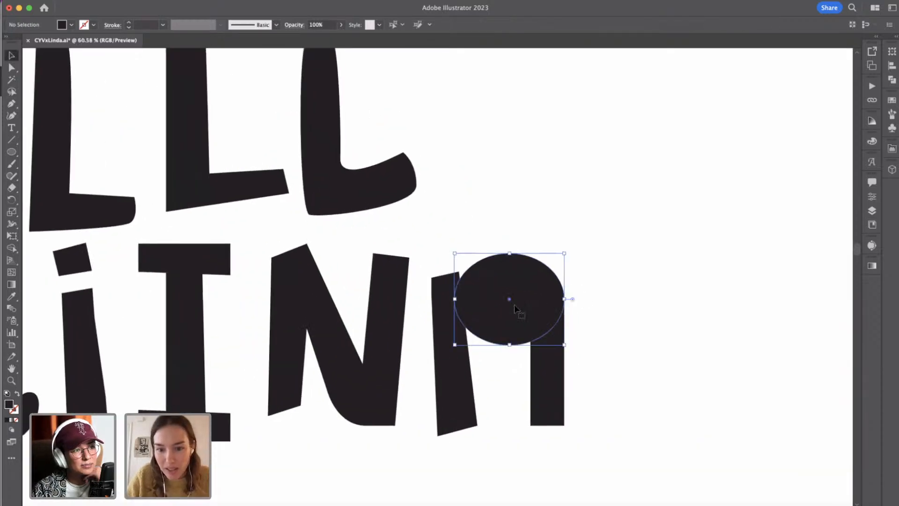
drag(514, 305, 532, 327)
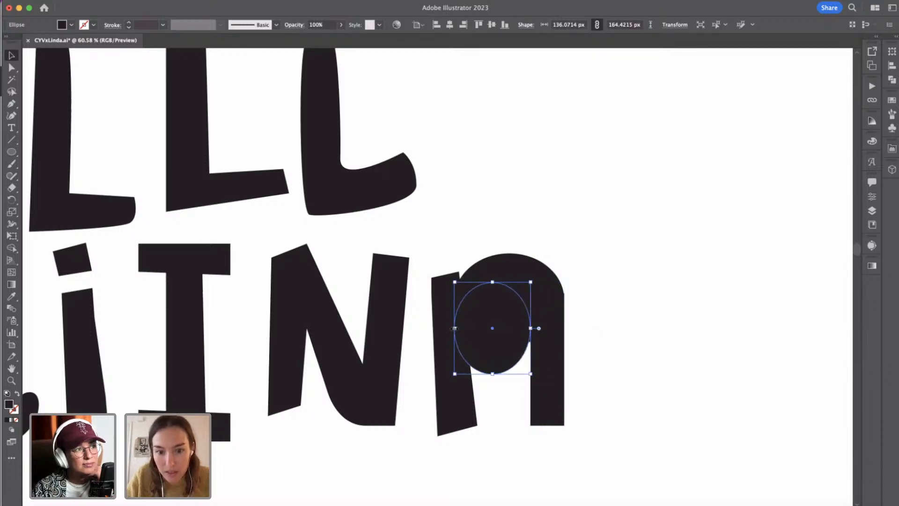
mouse_move(454, 328)
mouse_down()
mouse_move(476, 328)
mouse_move(459, 328)
mouse_up()
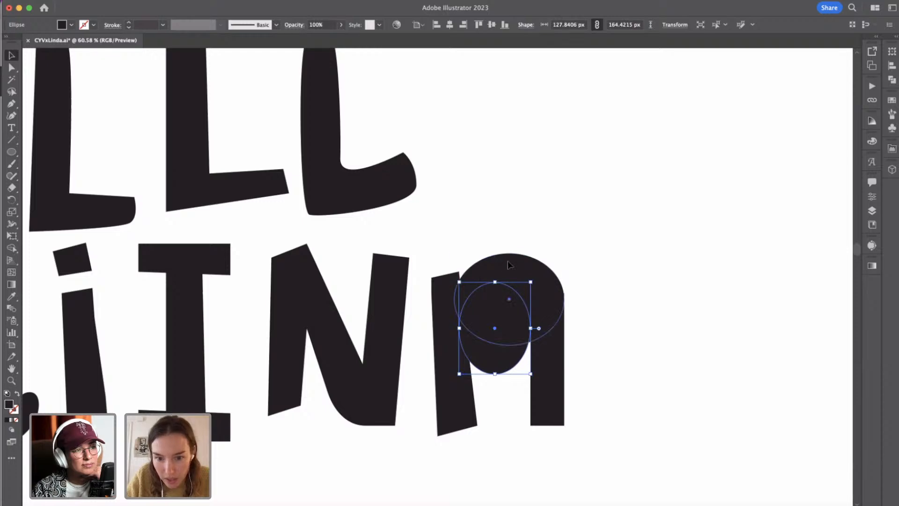
Subtract the narrower ellipse from the larger one with Minus Front and expand the result into the n's arch.
shift+click(510, 265)
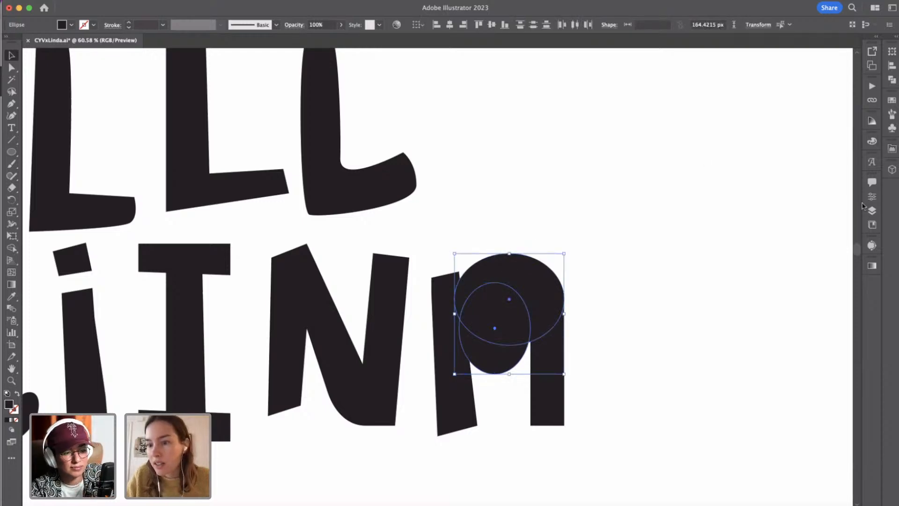
click(893, 81)
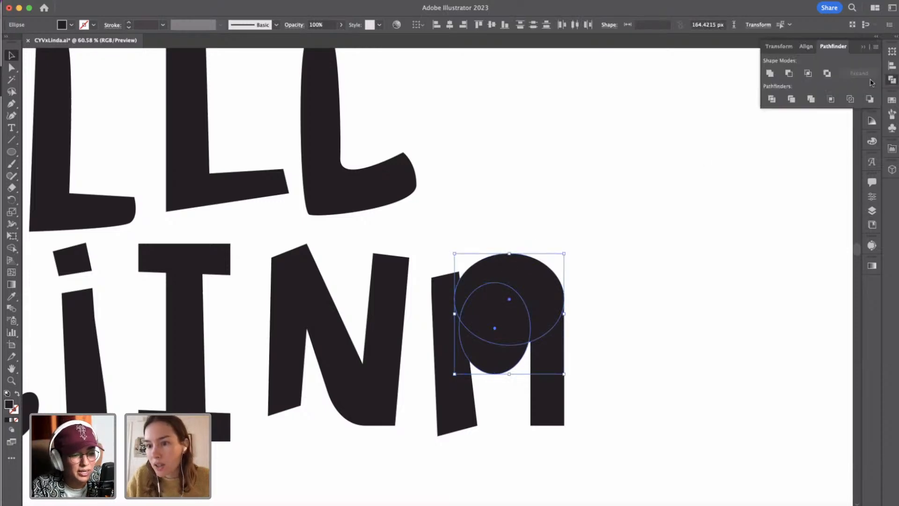
click(789, 74)
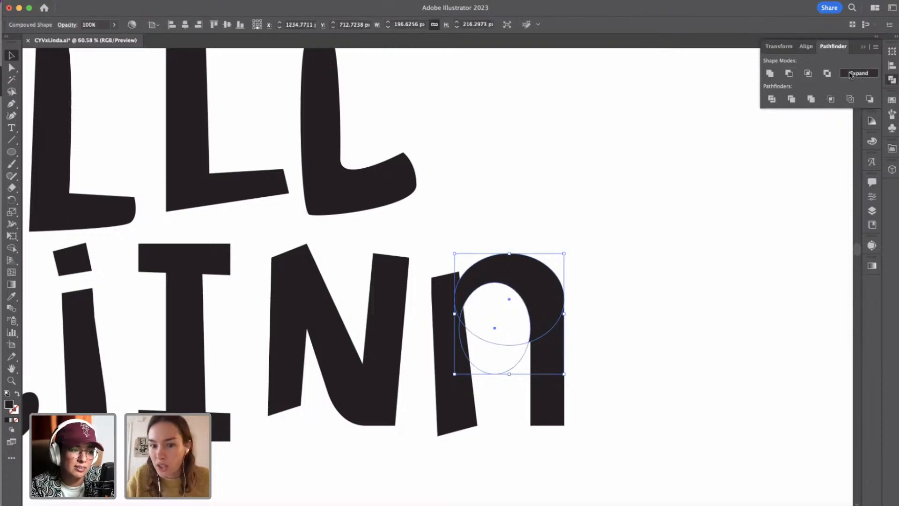
click(573, 212)
Move the arch's lower inner anchor point into the second stem and its outer anchor point down along the stem's outer edge.
click(552, 377)
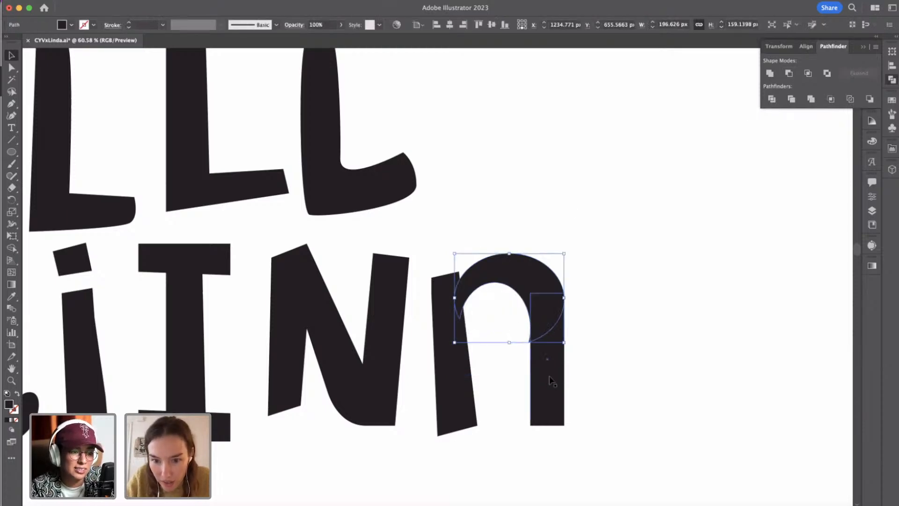
click(604, 393)
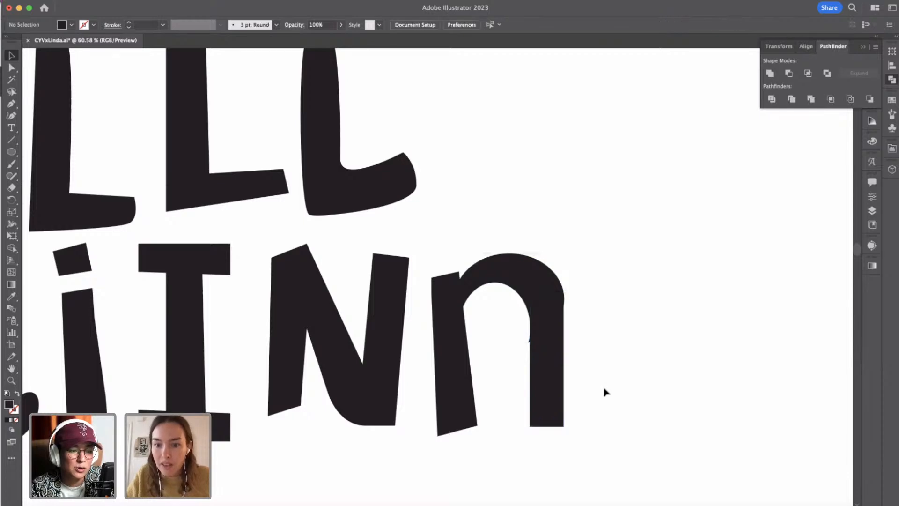
scroll(614, 376, up, 3)
click(543, 291)
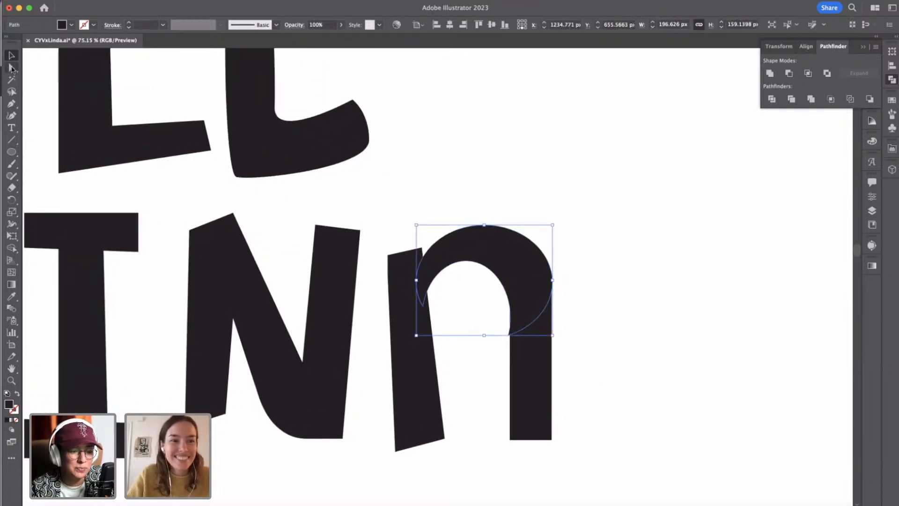
click(11, 68)
click(509, 336)
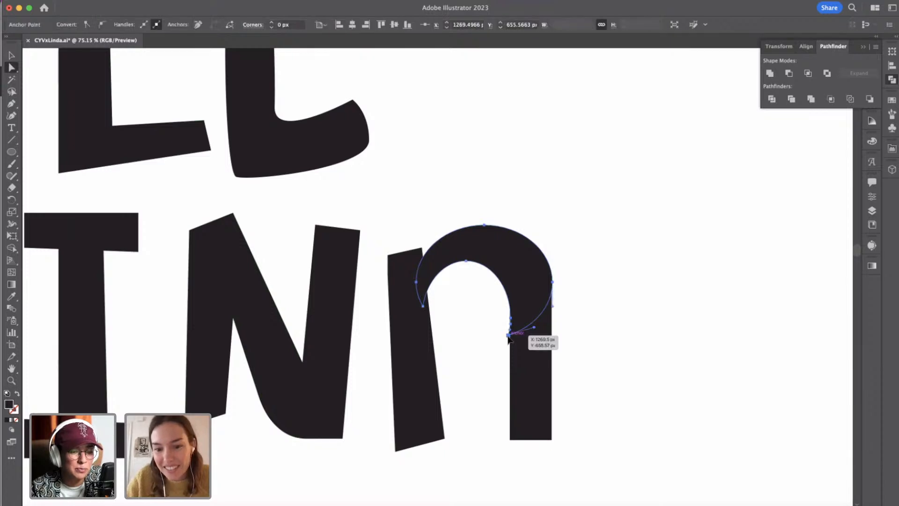
drag(509, 336, 517, 338)
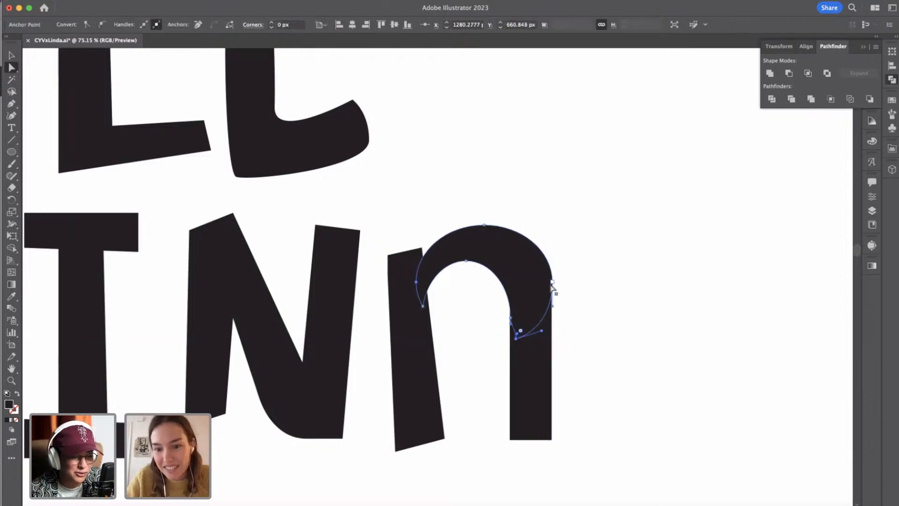
drag(552, 283, 552, 293)
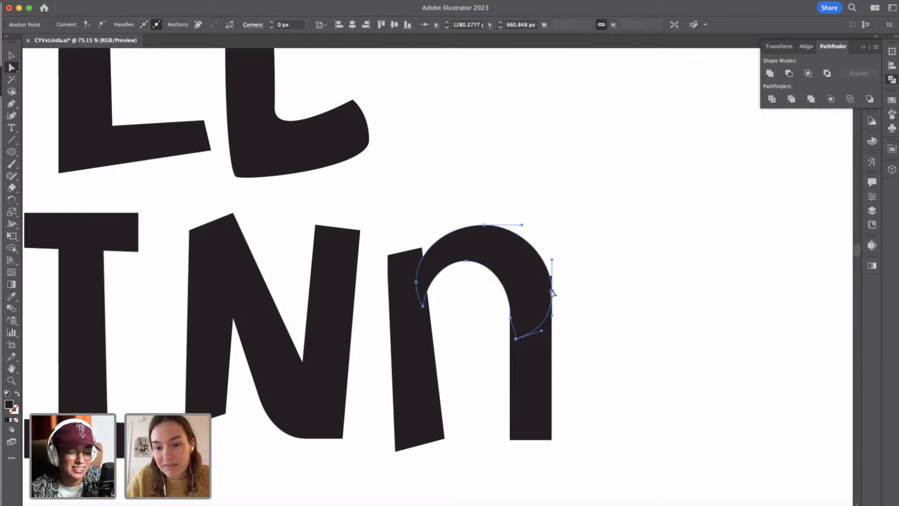
Split the overlapping arch and second stem of the lowercase n into separate pieces with a Pathfinder operation.
scroll(571, 309, up, 2)
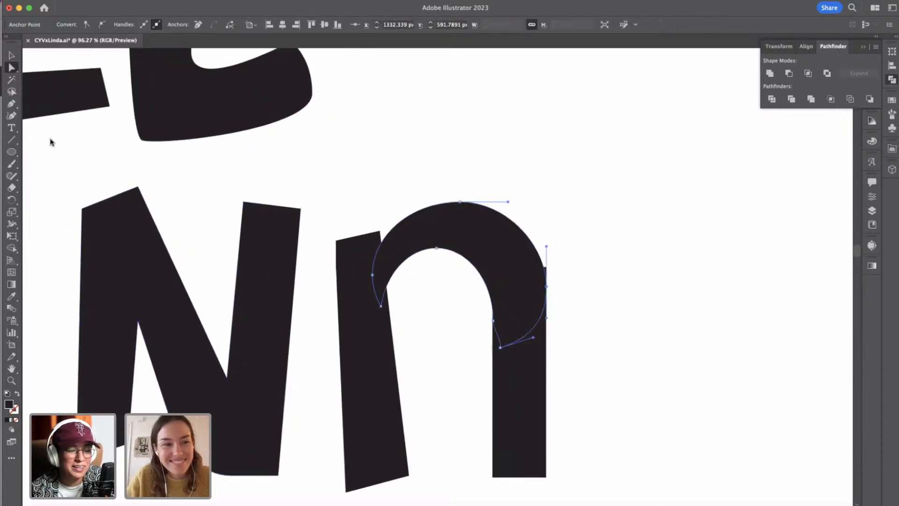
click(11, 56)
shift+click(506, 391)
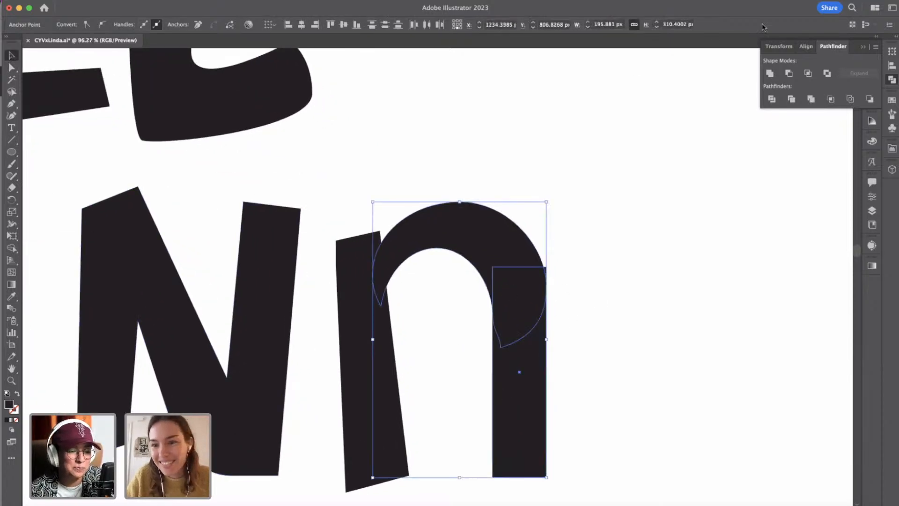
click(789, 102)
click(581, 285)
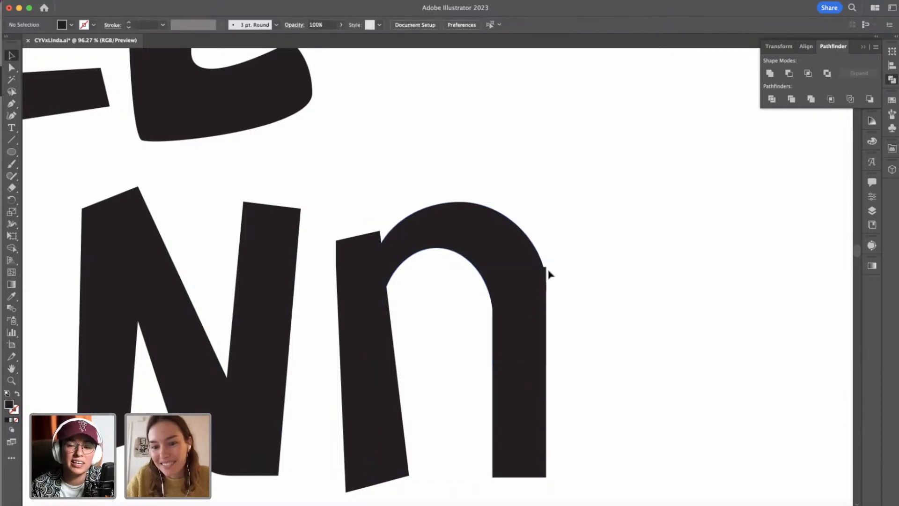
Isolate the arch group and remove the small stem corner protruding beyond the arch's outer curve.
scroll(552, 260, up, 8)
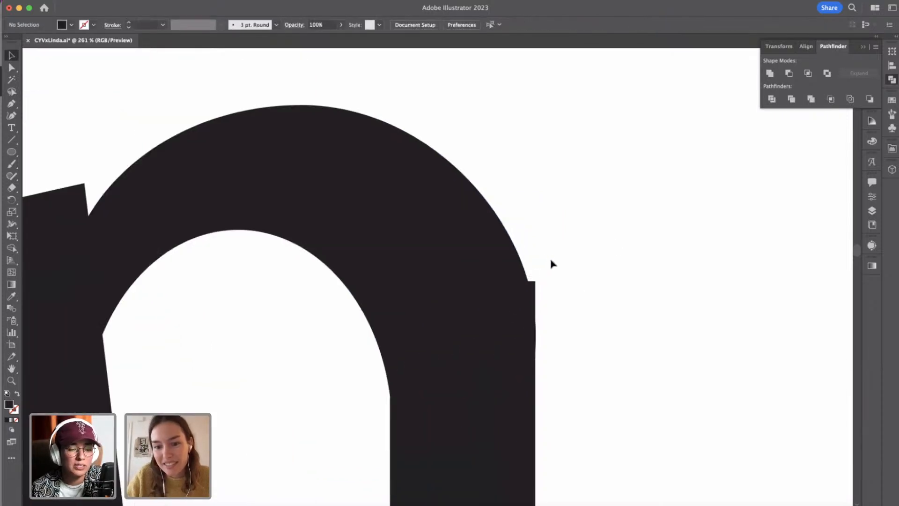
double_click(482, 256)
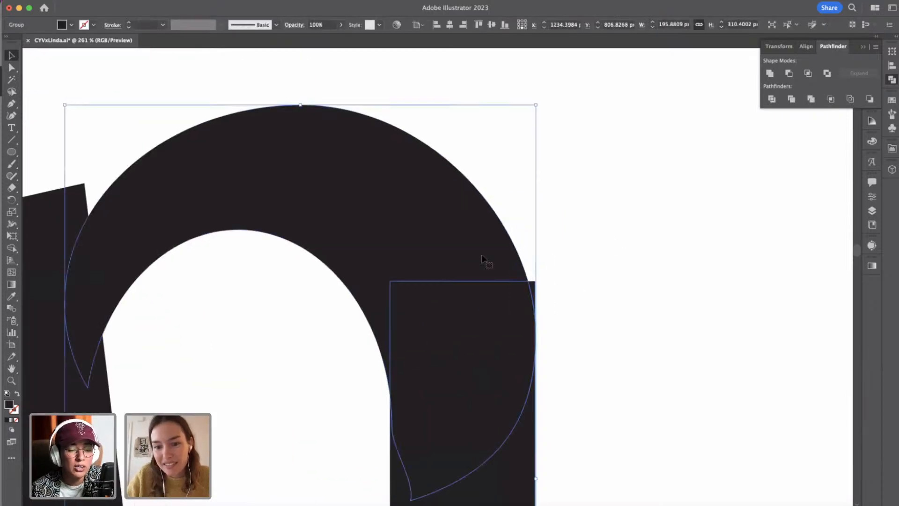
double_click(534, 290)
click(536, 291)
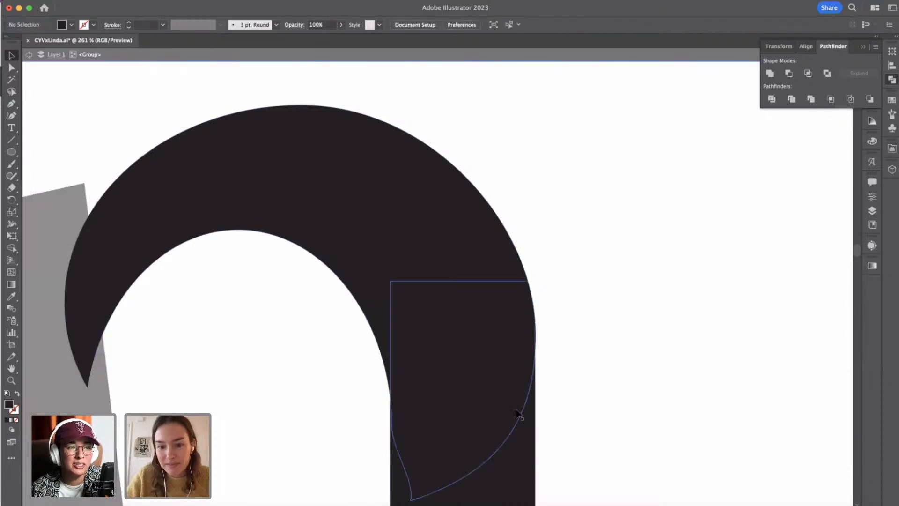
scroll(468, 403, down, 5)
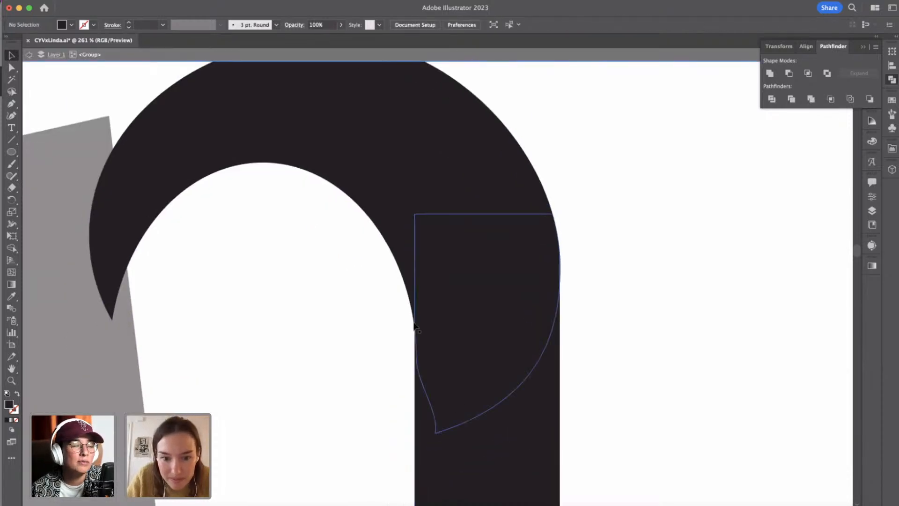
click(413, 300)
scroll(308, 318, down, 5)
scroll(308, 318, down, 4)
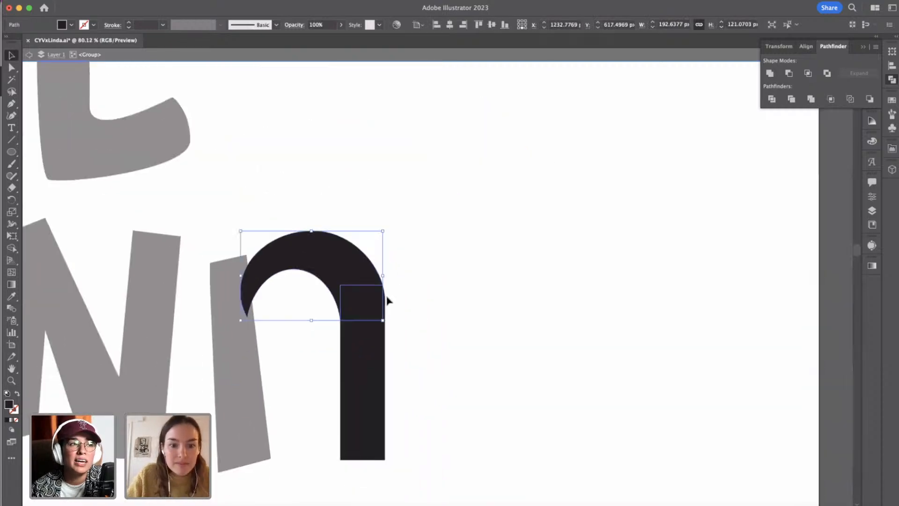
double_click(387, 300)
Rotate the arch and second stem slightly counter-clockwise so the stem's foot leans outward.
scroll(387, 300, down, 5)
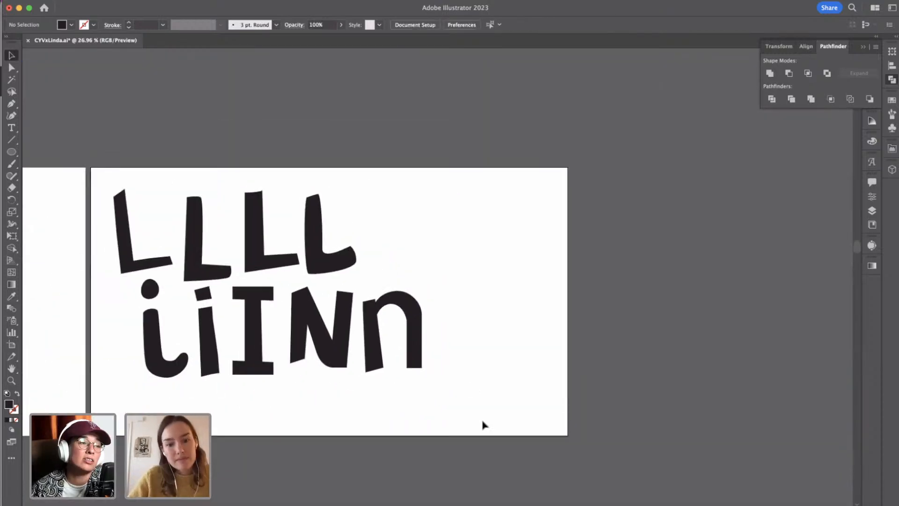
click(428, 336)
drag(427, 288, 423, 287)
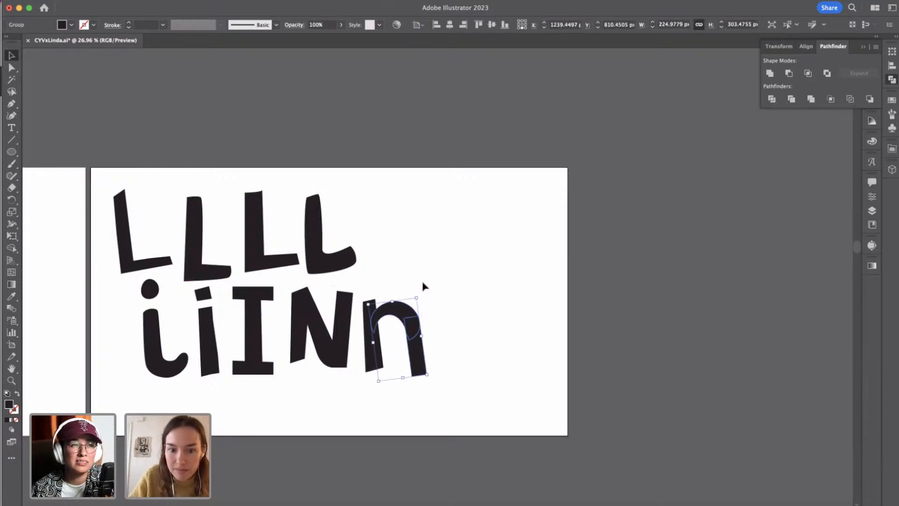
click(452, 310)
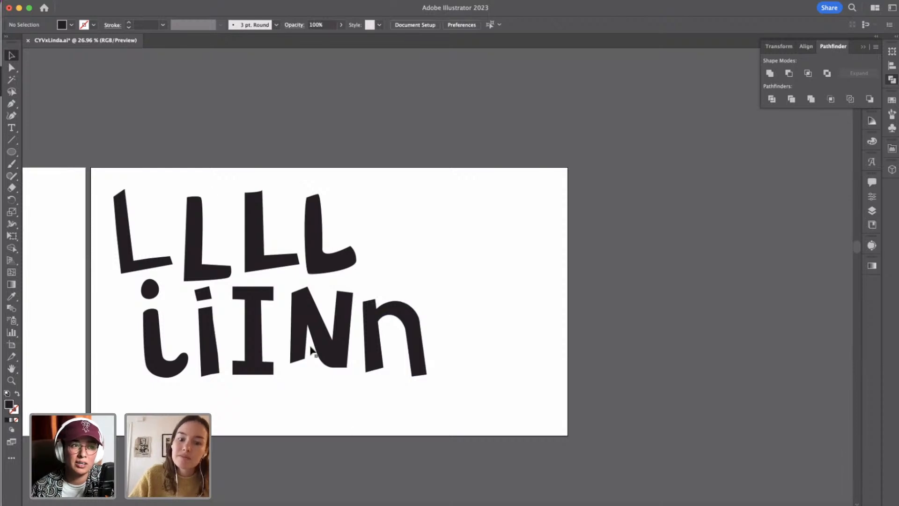
click(12, 104)
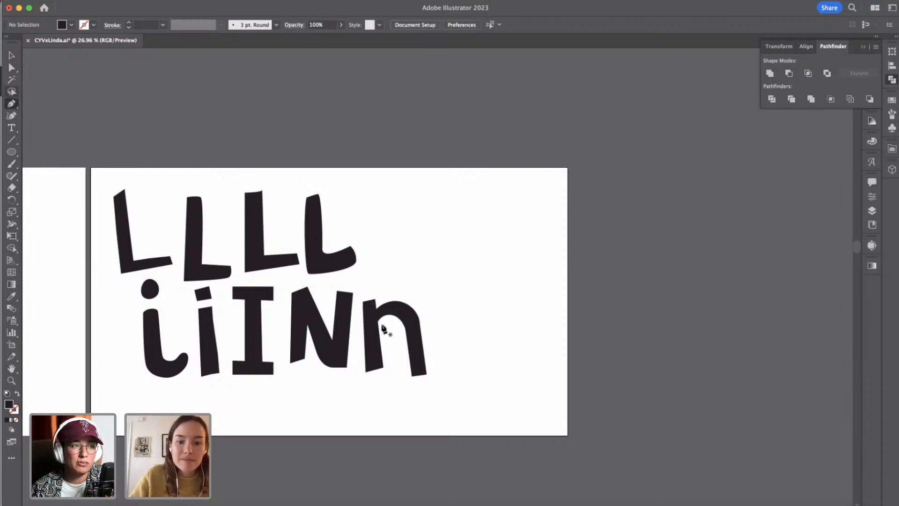
click(418, 375)
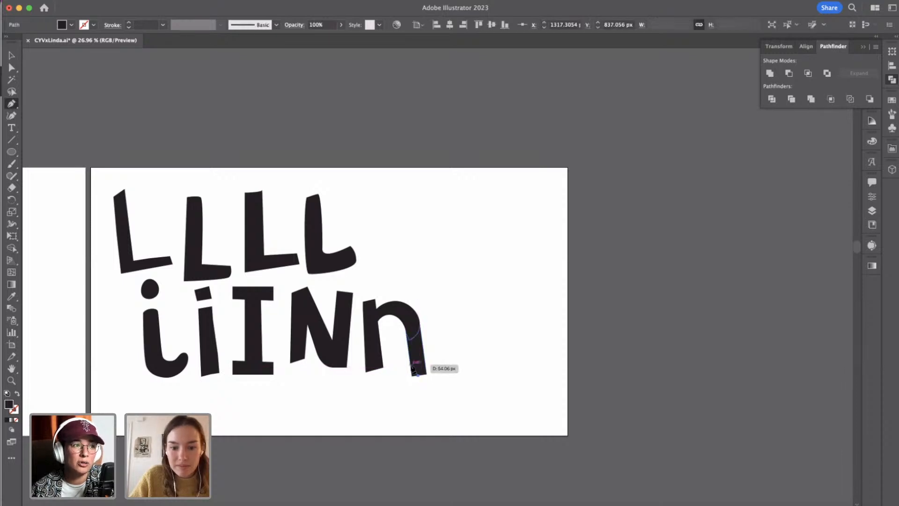
click(410, 364)
scroll(421, 362, up, 10)
scroll(420, 361, down, 3)
scroll(421, 365, down, 2)
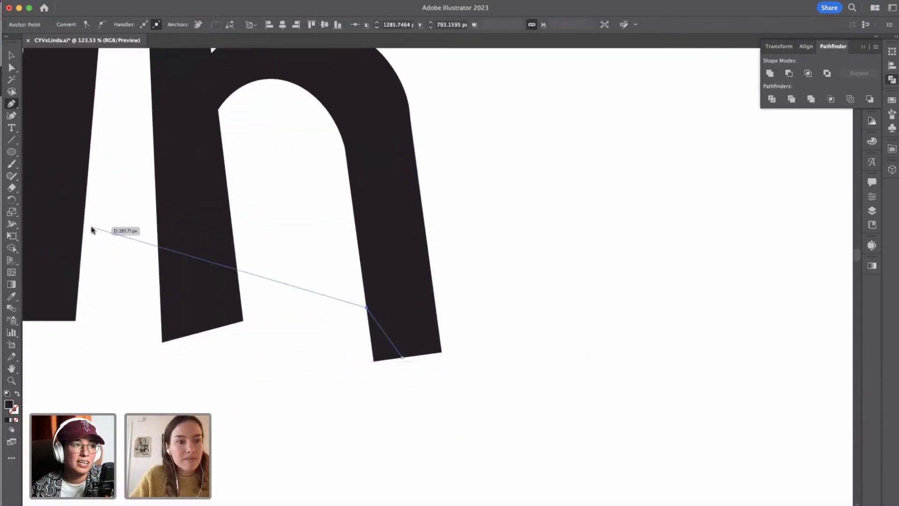
click(11, 67)
click(402, 359)
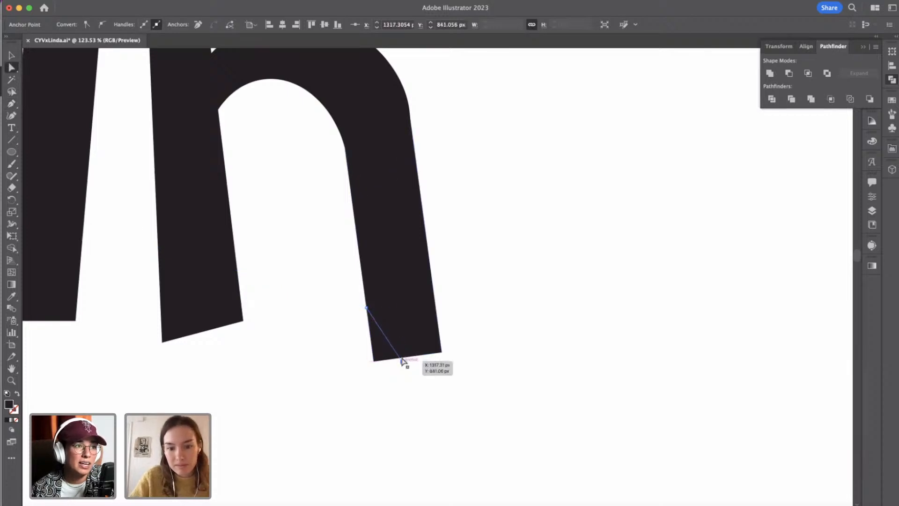
key(Delete)
key(Delete)
Add anchor points to the second stem's inner and bottom edges and shift the foot's points for an uneven, hand-cut shape.
key(p)
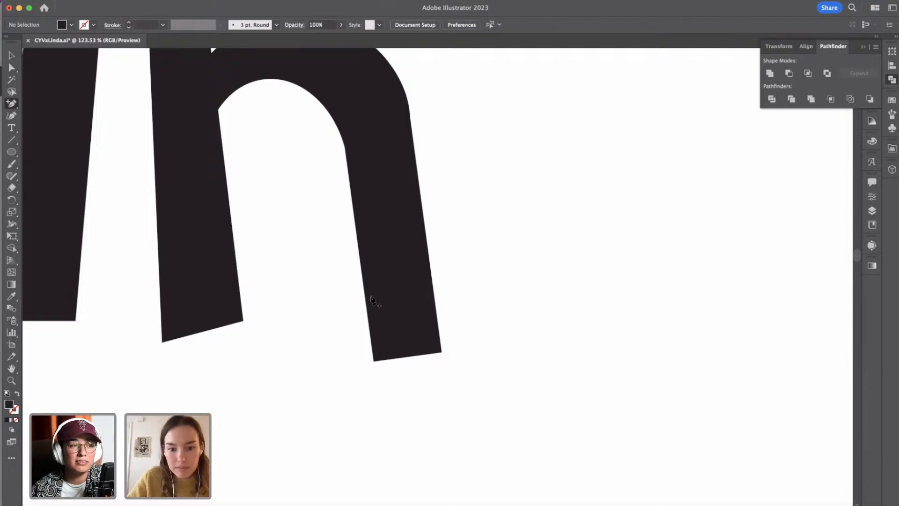
click(365, 295)
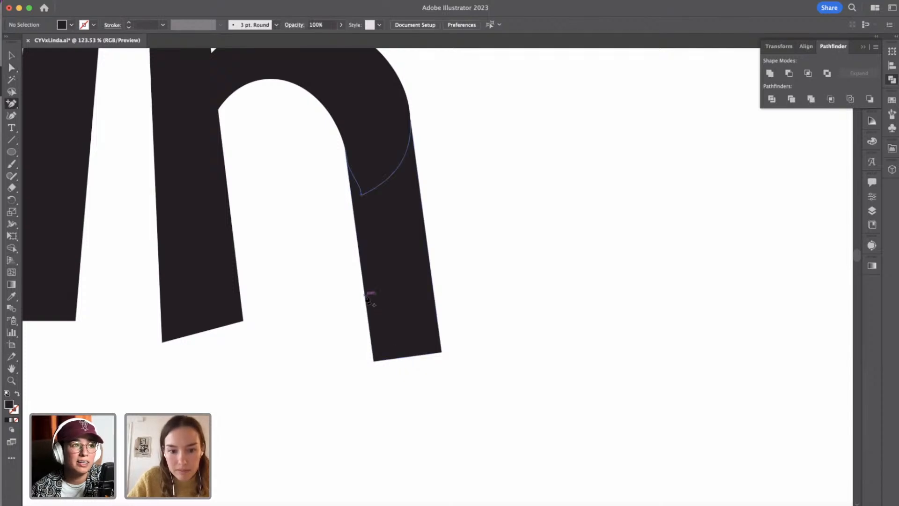
click(410, 358)
click(12, 67)
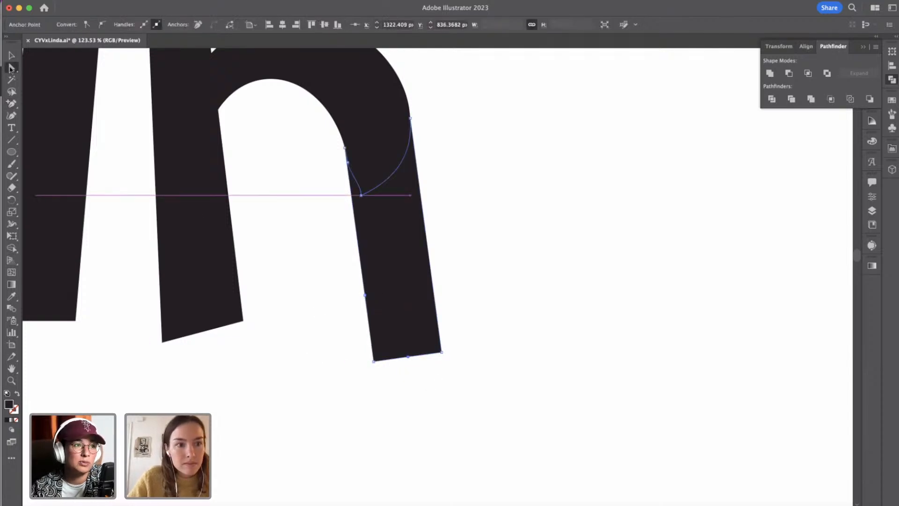
drag(366, 300, 363, 299)
drag(376, 364, 374, 364)
click(409, 358)
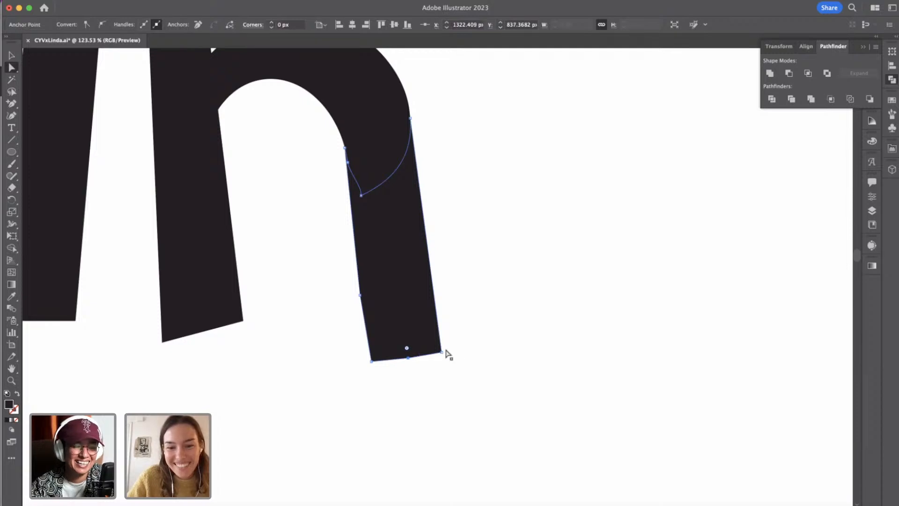
drag(442, 352, 443, 348)
click(481, 362)
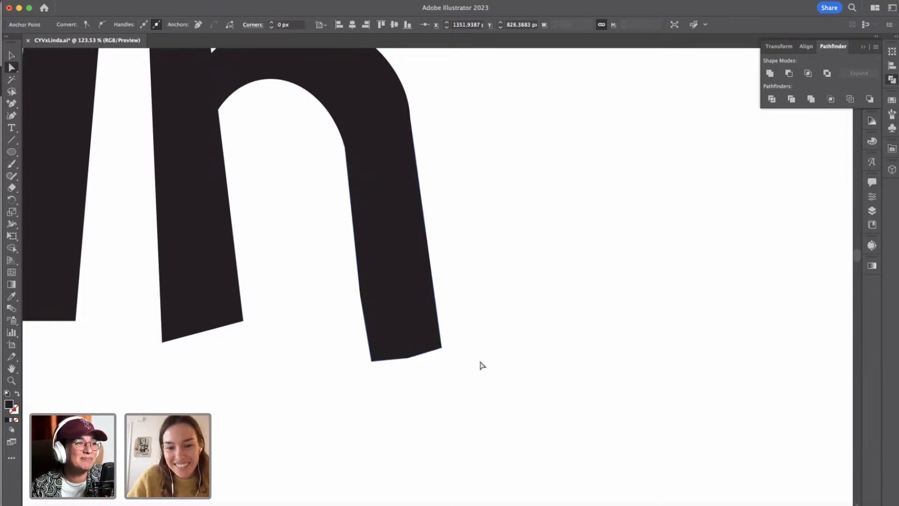
Add two anchor points to the inner edge of the lowercase n's first stem and nudge the lower one slightly down and outward.
scroll(479, 357, down, 5)
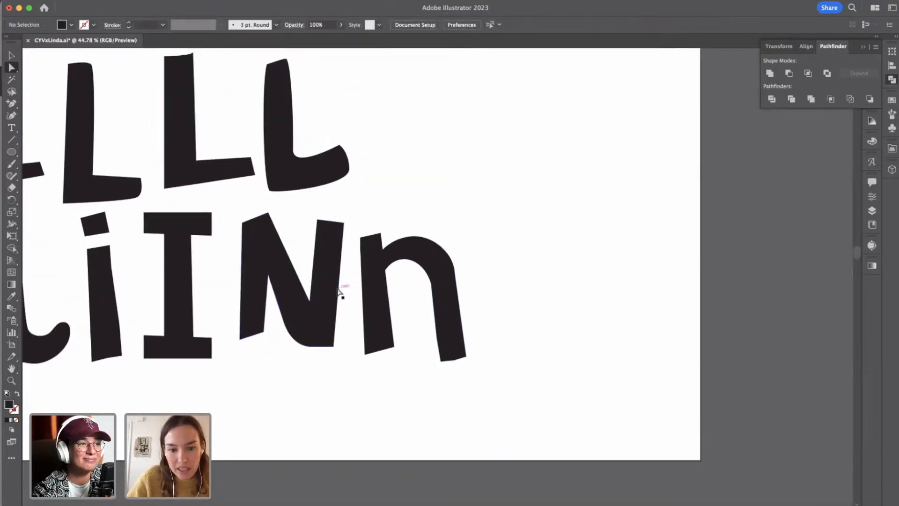
scroll(337, 291, up, 5)
key(p)
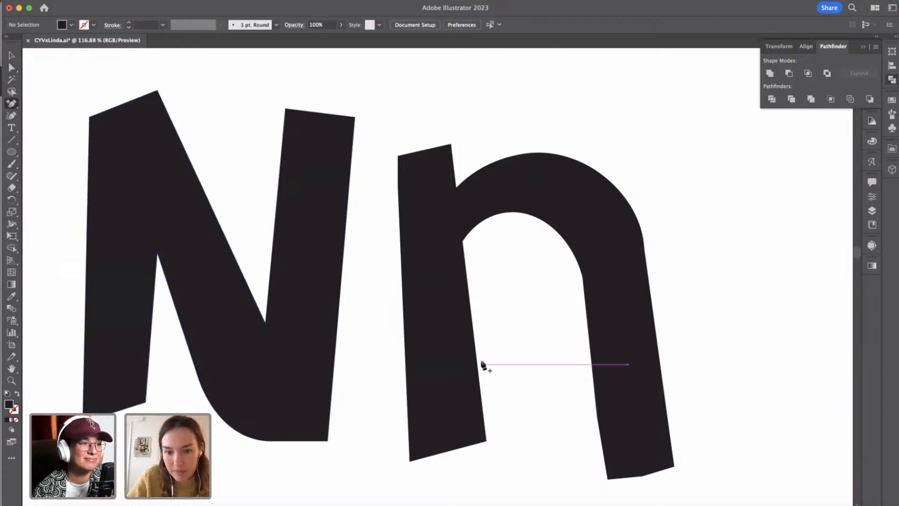
click(476, 326)
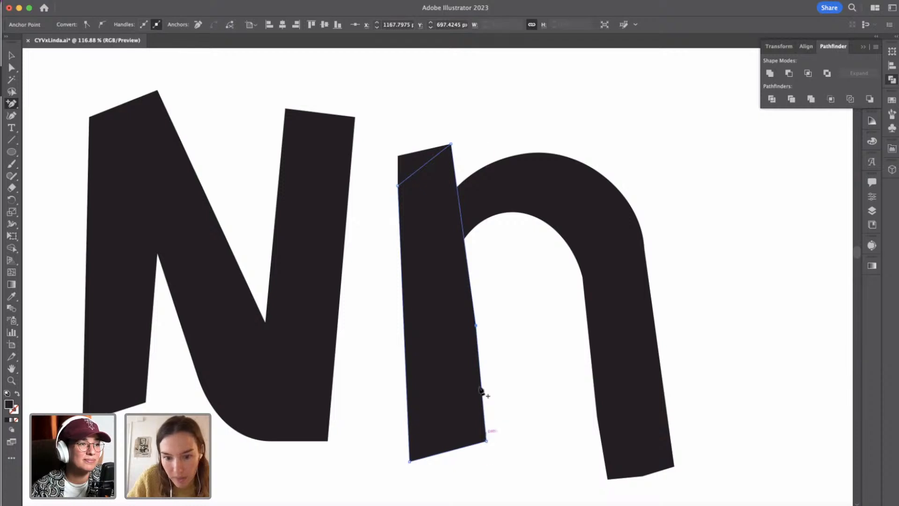
click(477, 339)
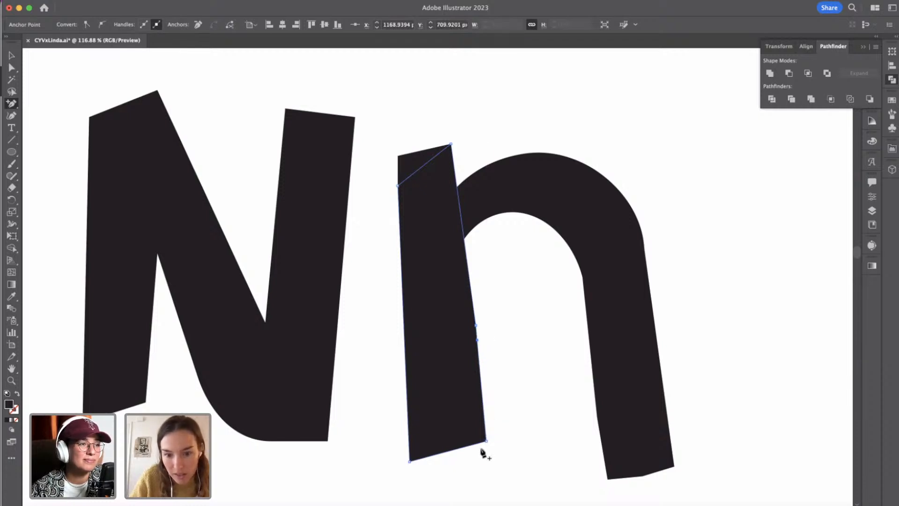
key(Down)
key(Left)
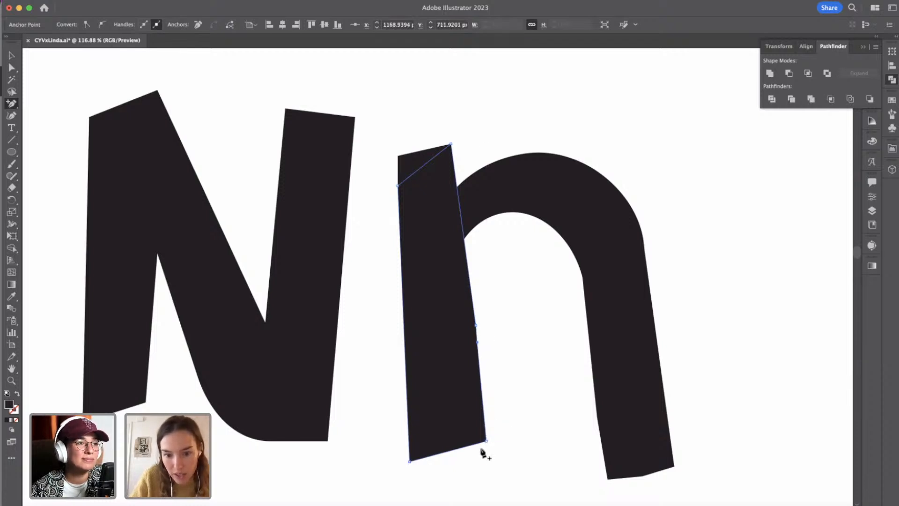
key(Right)
key(Down)
Nudge the bottom inner corner of the lowercase n's first stem down and inward to narrow its foot.
click(13, 69)
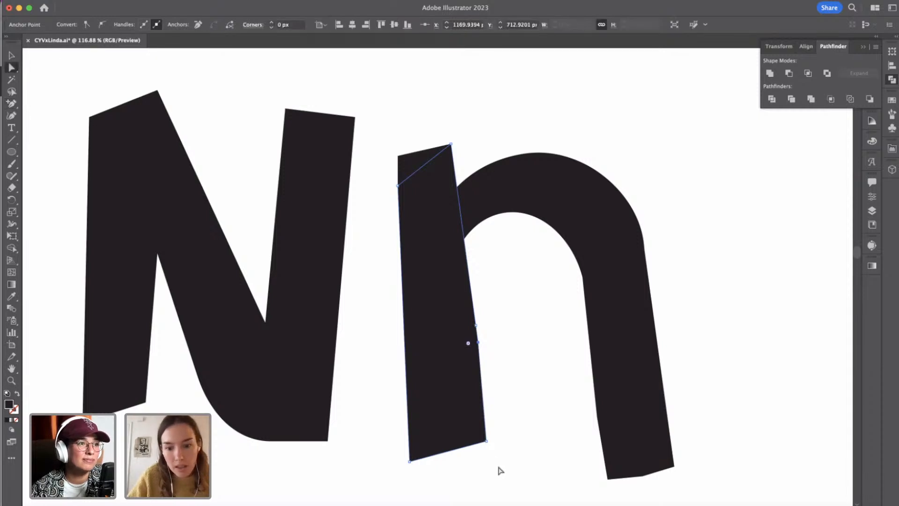
key(Down)
key(Down)
key(Down)
key(Down)
key(Down)
key(Down)
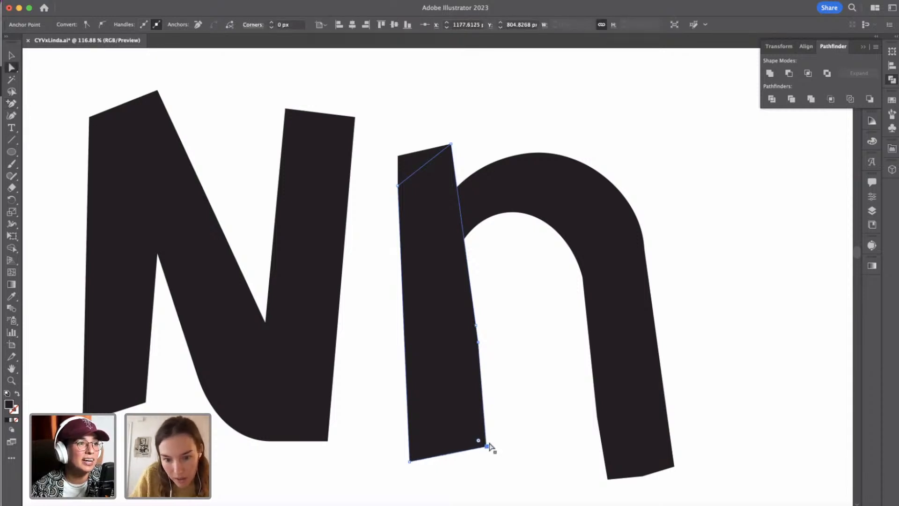
key(Left)
key(Left)
key(Up)
key(Up)
key(Up)
key(Up)
key(Up)
key(Up)
key(Up)
key(Up)
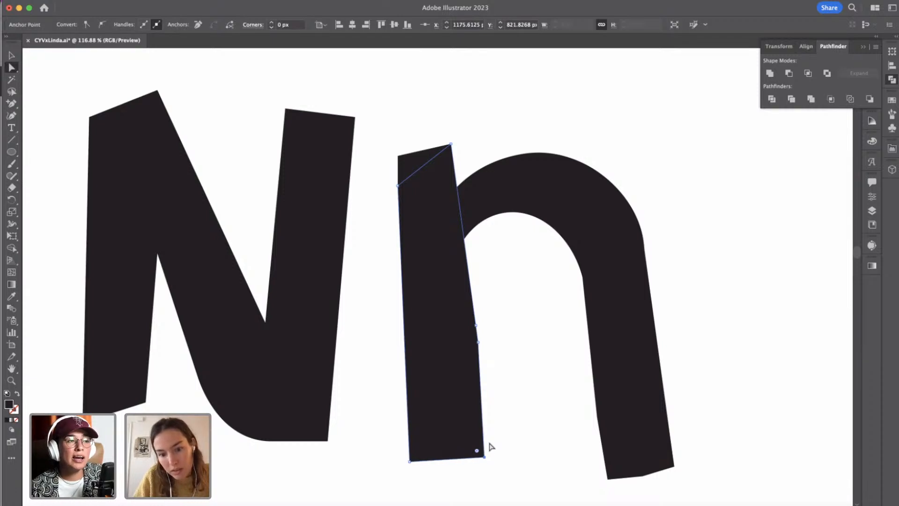
key(Down)
key(Down)
key(Down)
key(Down)
key(Left)
key(Left)
key(Left)
key(Left)
key(Left)
key(Left)
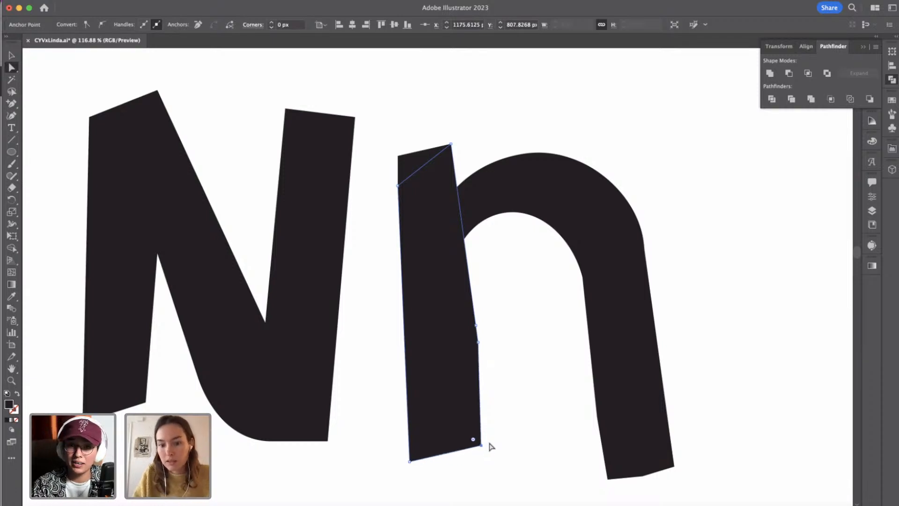
click(527, 461)
Fine-tune the lower anchor point on the inner edge of the lowercase n's first stem.
scroll(527, 461, down, 5)
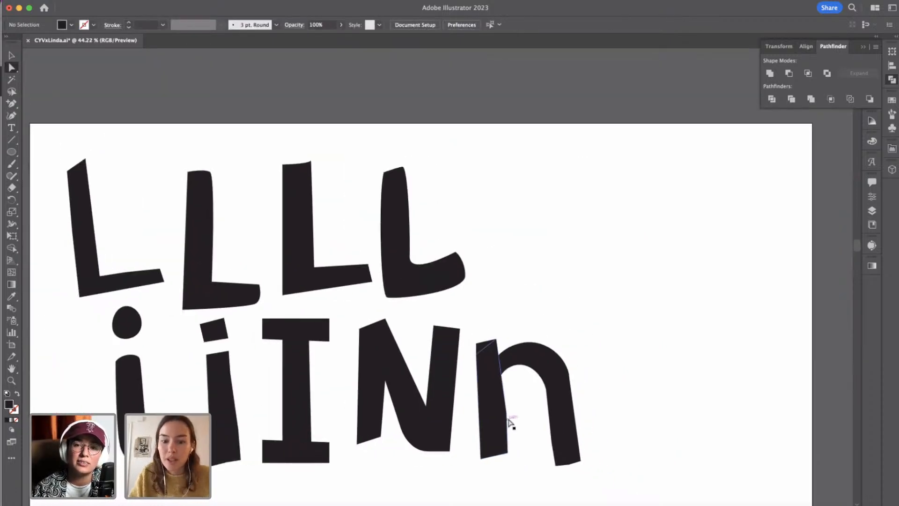
click(507, 411)
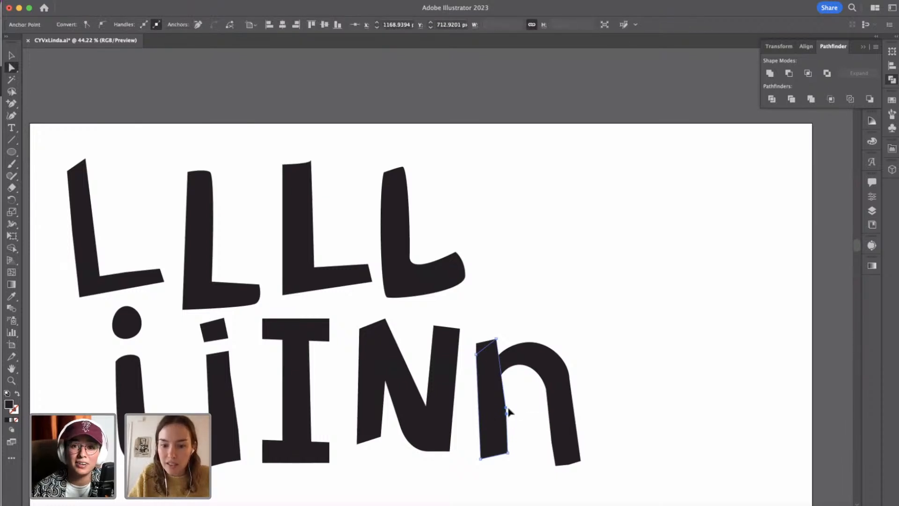
click(531, 415)
scroll(530, 415, down, 3)
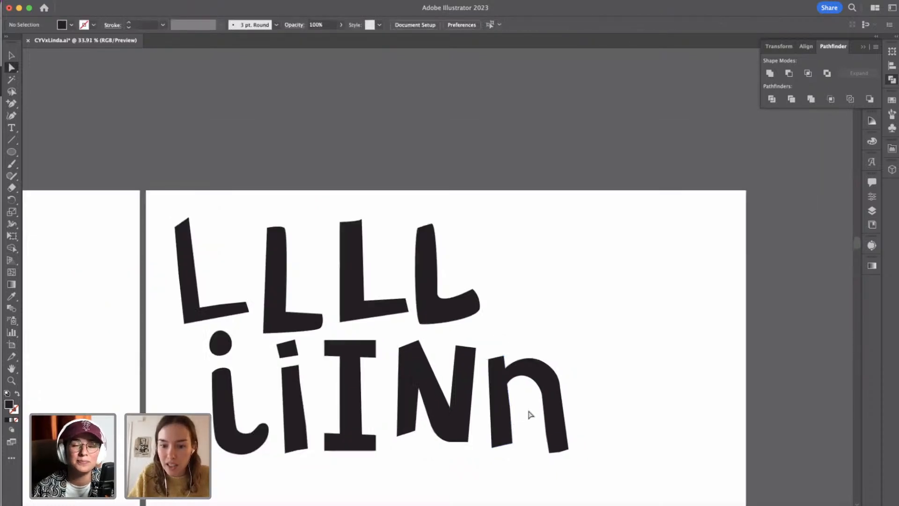
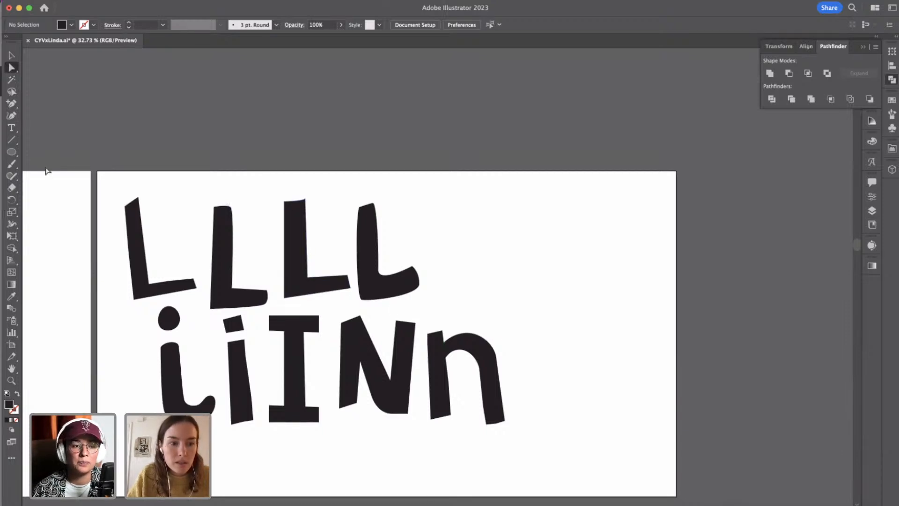
Draw a black ellipse about 275 by 265 px beside the fourth L and tilt its top and bottom handles for an uneven outline.
click(11, 152)
drag(443, 226, 524, 305)
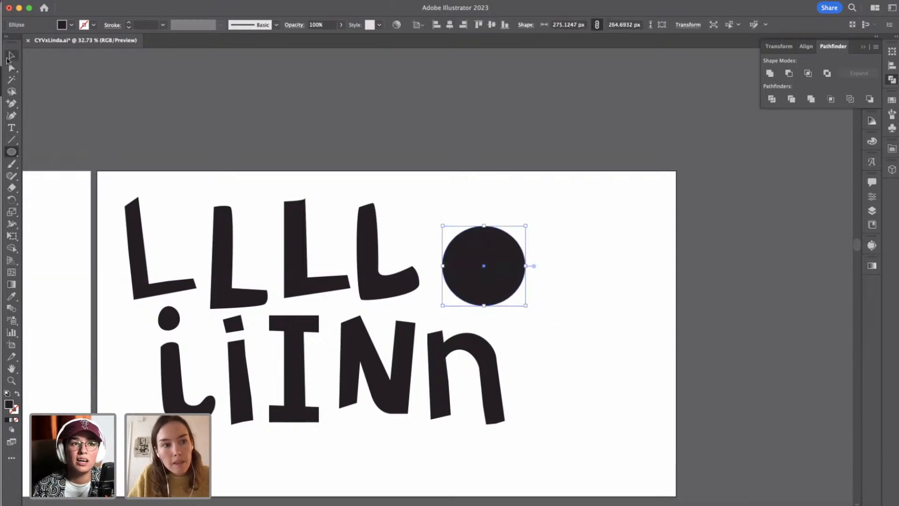
click(12, 68)
click(484, 227)
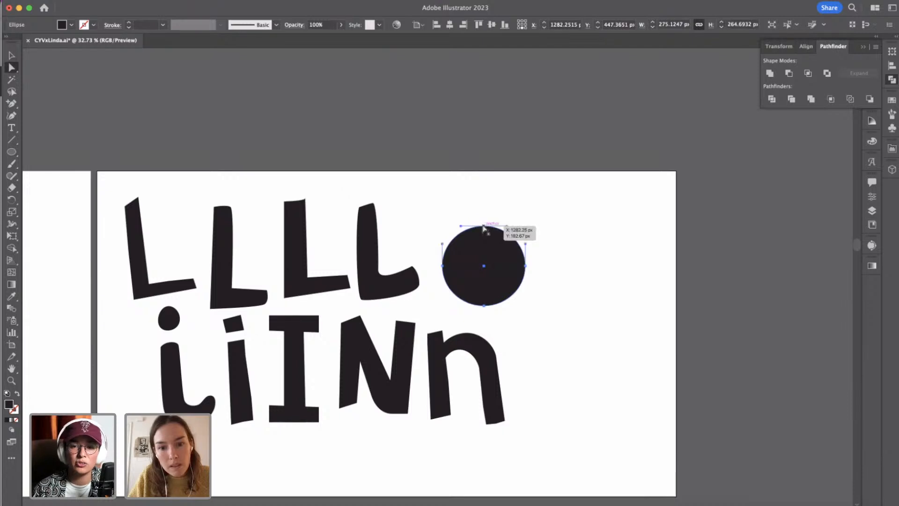
drag(460, 226, 460, 220)
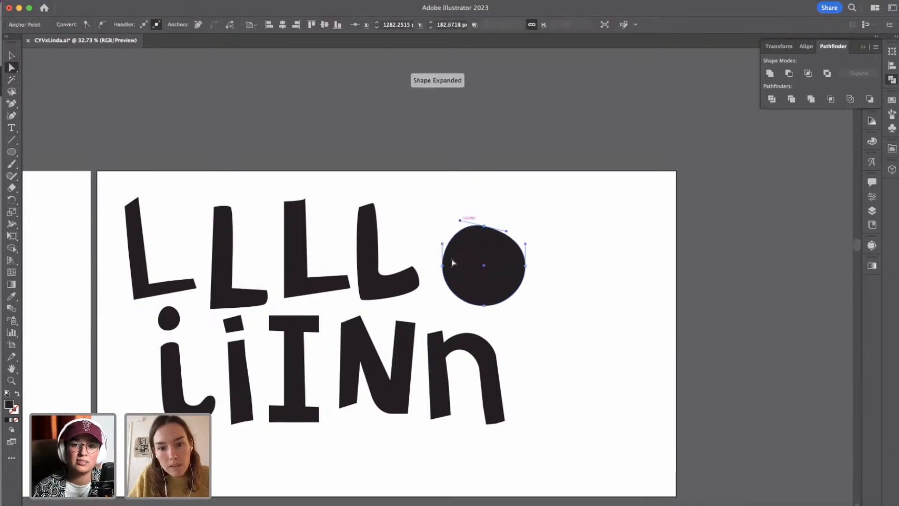
click(484, 306)
drag(507, 305, 509, 302)
click(508, 255)
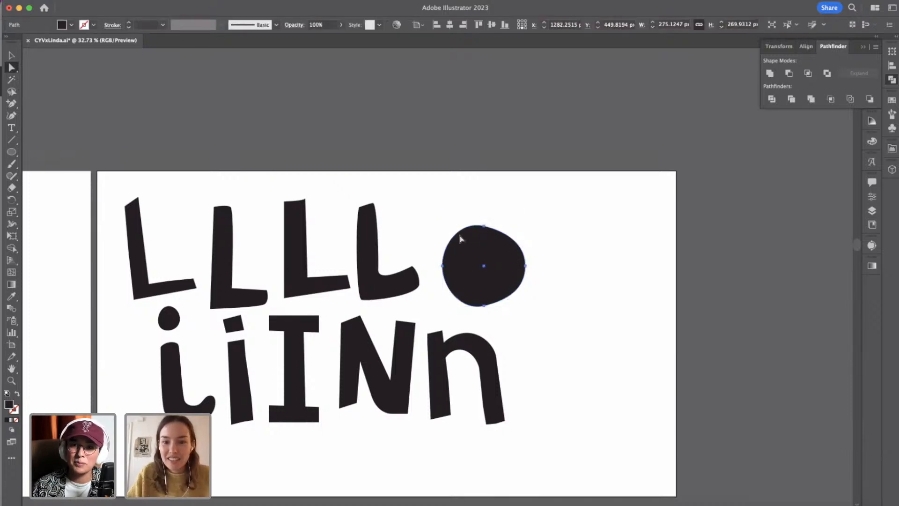
Make a scaled-down copy of the uneven circle, about 173 by 170 px, inside the original and fill it with the artboard's white.
key(v)
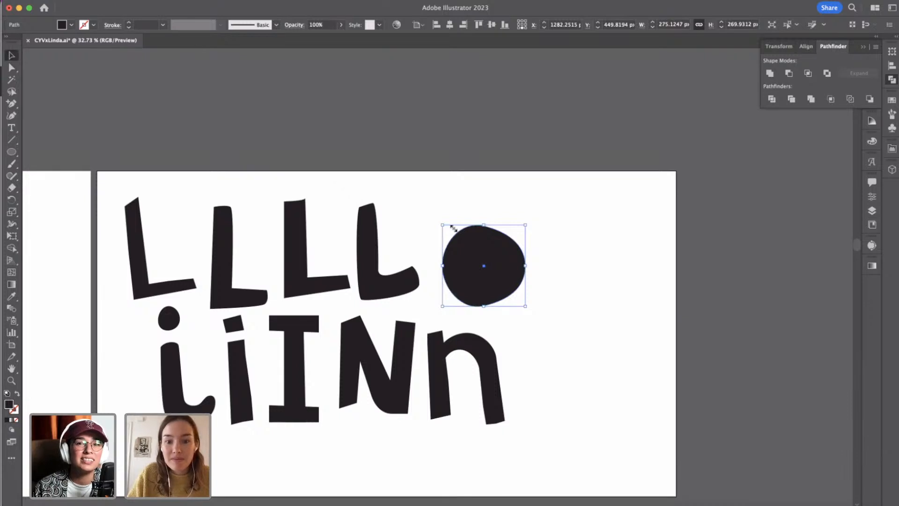
drag(442, 226, 508, 290)
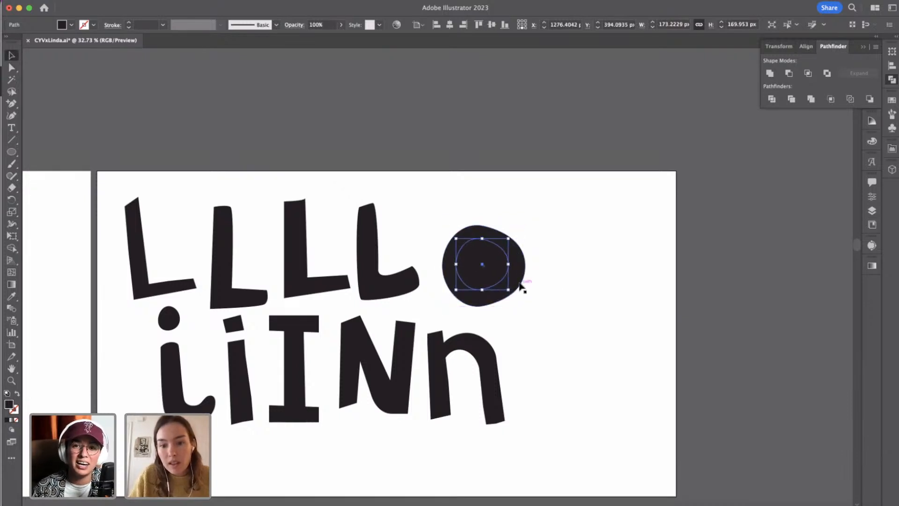
click(11, 296)
click(170, 202)
key(v)
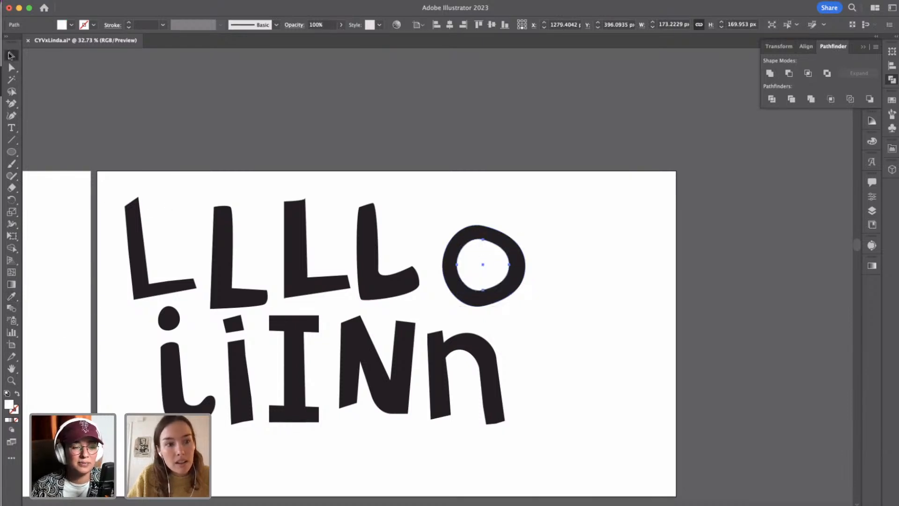
Reduce the white inner shape to a height of 150 px.
scroll(525, 272, down, 2)
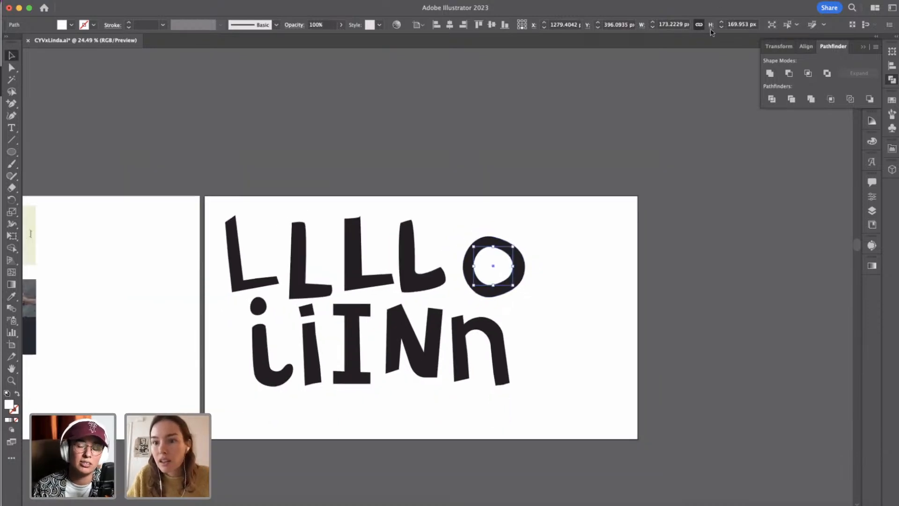
click(722, 28)
click(722, 29)
click(722, 28)
click(722, 28)
click(722, 28)
click(722, 28)
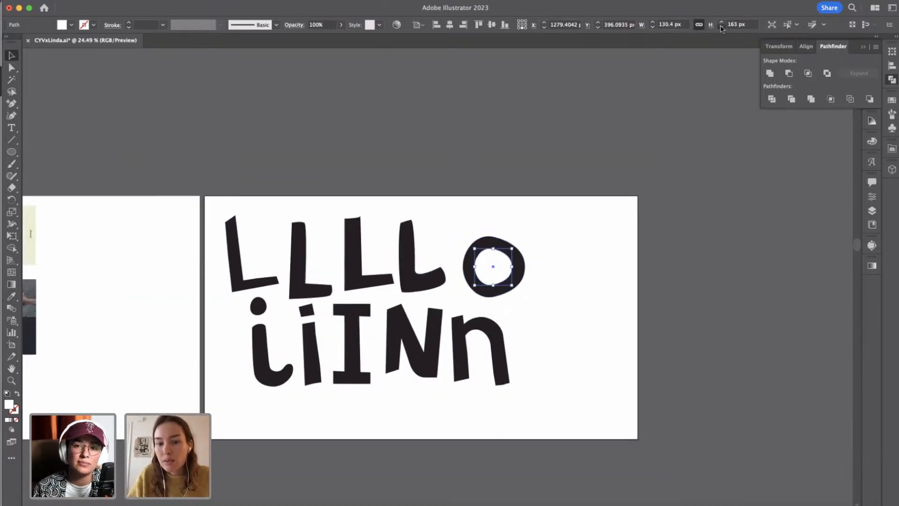
click(721, 28)
click(722, 28)
click(722, 28)
click(722, 28)
click(722, 28)
click(721, 28)
click(722, 28)
click(722, 28)
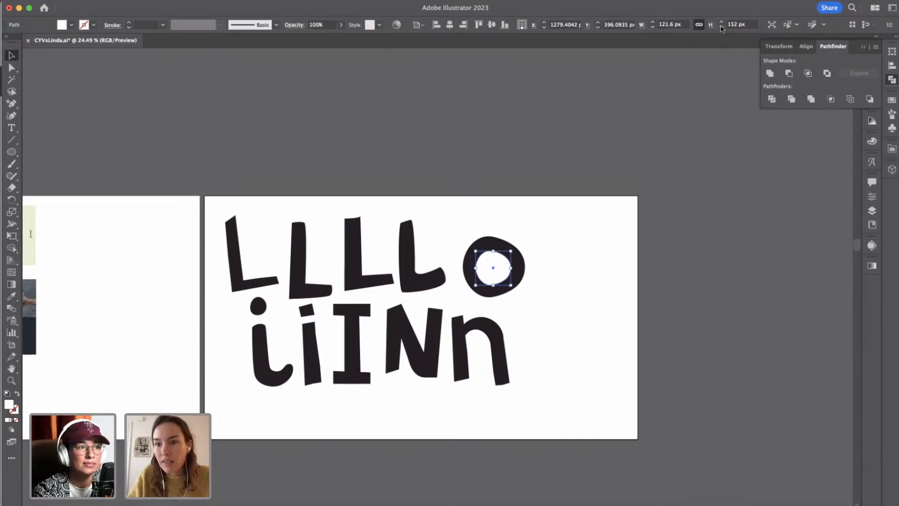
click(722, 28)
click(722, 28)
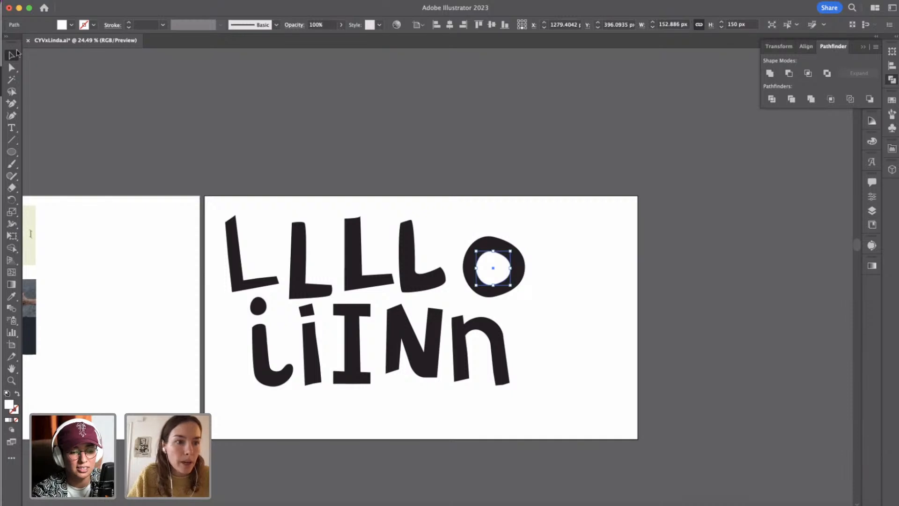
Nudge the white inner shape 10 px right and 10 px up within the black circle.
click(518, 301)
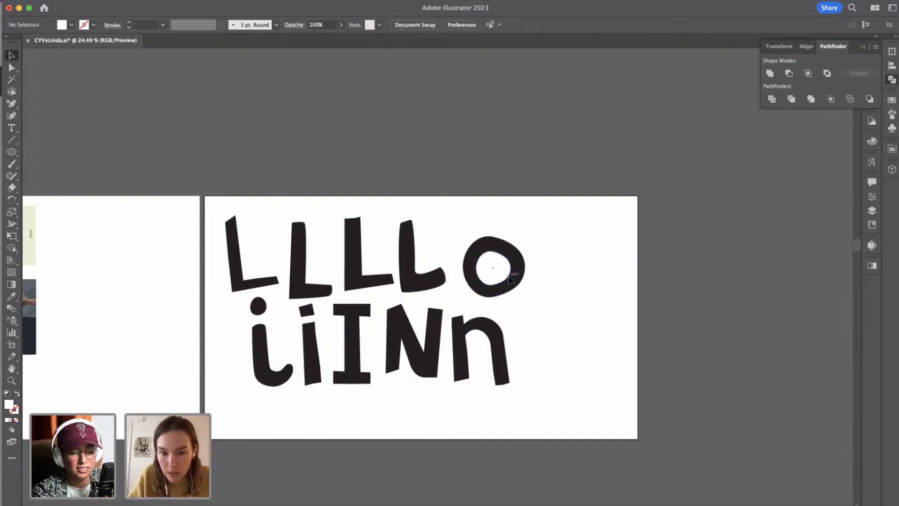
drag(510, 281, 510, 278)
key(shift+Up)
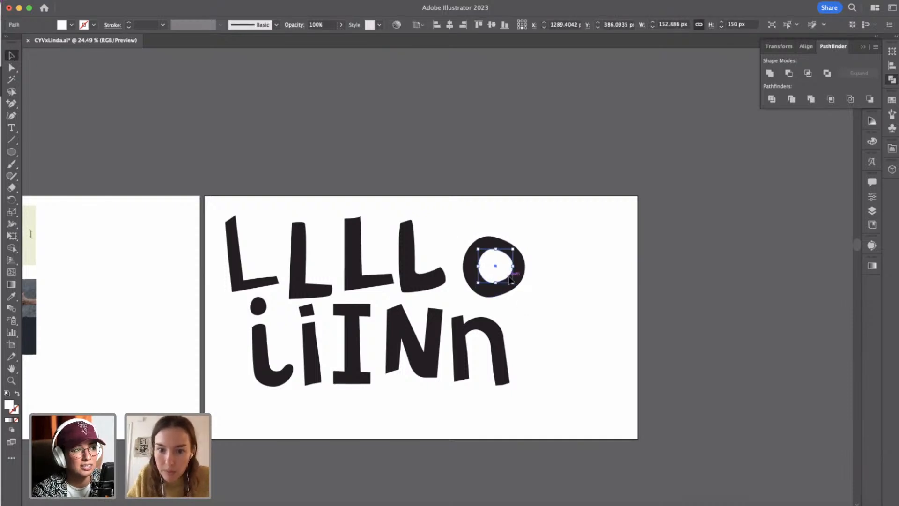
click(537, 285)
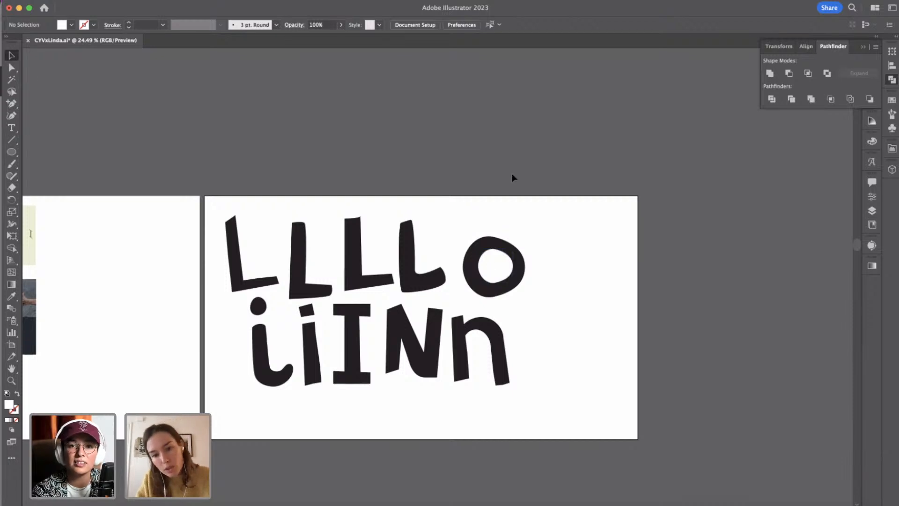
Shrink the white inner shape to about 139 by 136 px to thicken the ring around it.
scroll(512, 174, up, 2)
click(511, 302)
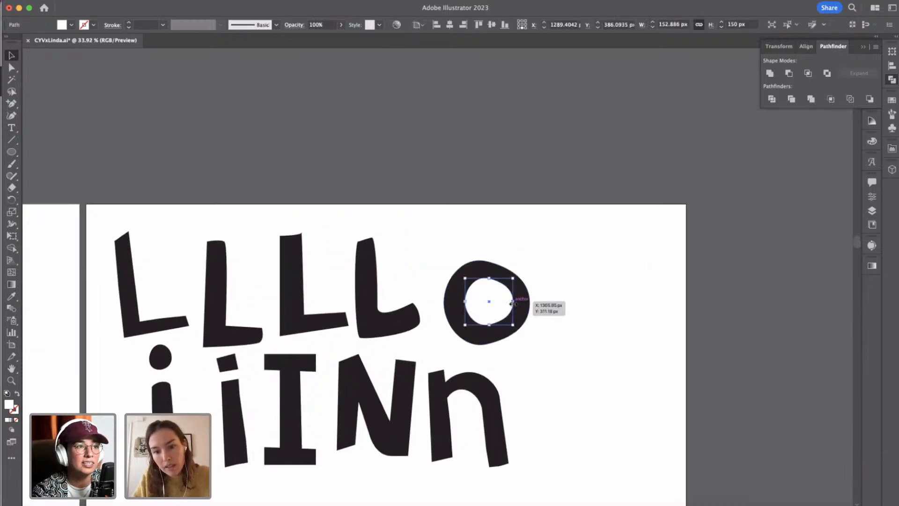
shift+click(520, 304)
key(super+8)
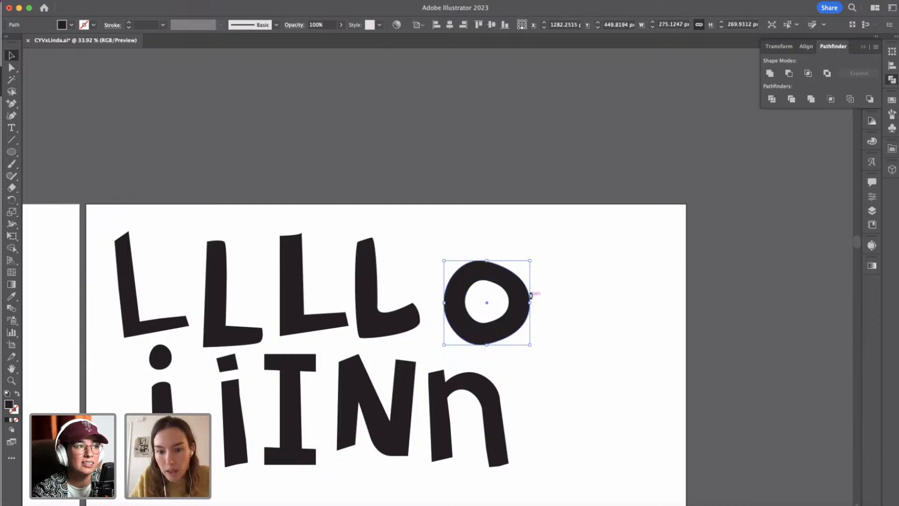
click(478, 349)
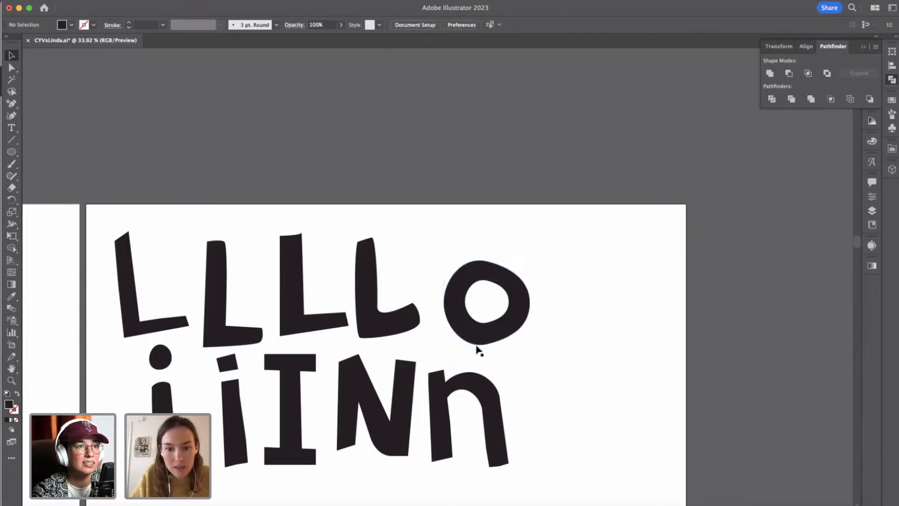
Draw a vertical black rectangle about 75 by 409 px over the ring's right side as the stem of a lowercase d.
click(11, 150)
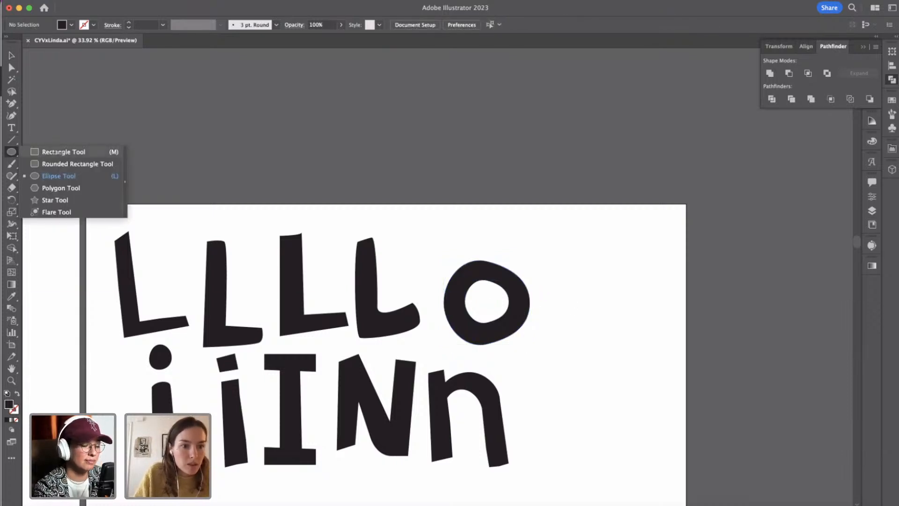
click(57, 153)
drag(507, 226, 529, 355)
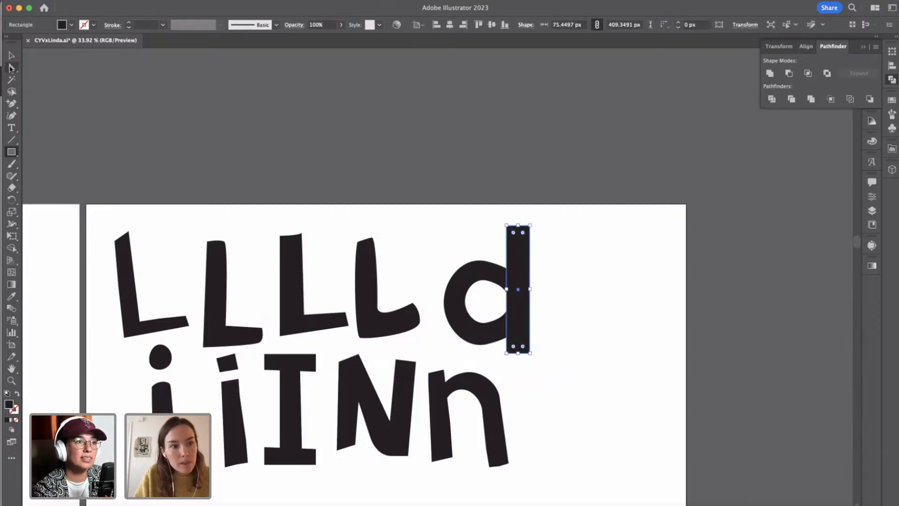
Nudge the d's stem slightly right so its inner edge meets the white counter.
click(12, 56)
key(Right)
key(Right)
key(Right)
key(Right)
key(Right)
key(Right)
key(Right)
key(Right)
key(Right)
key(Right)
key(Right)
key(Right)
key(Right)
key(Right)
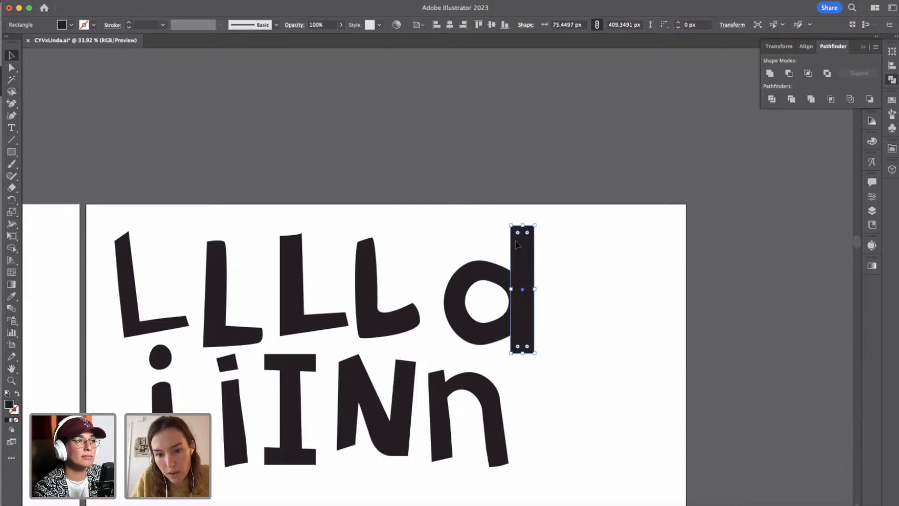
key(Left)
key(Left)
key(Left)
key(Left)
key(Left)
key(Left)
key(Left)
key(Left)
key(Left)
key(Left)
key(Left)
key(Left)
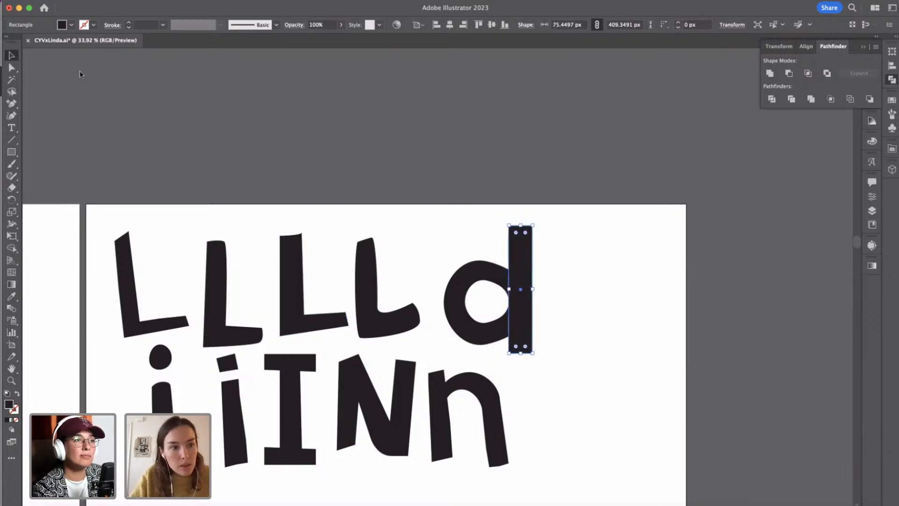
Shift the stem's bottom outer corner up and outward and its top outer corner slightly down and inward for a hand-cut look.
click(12, 68)
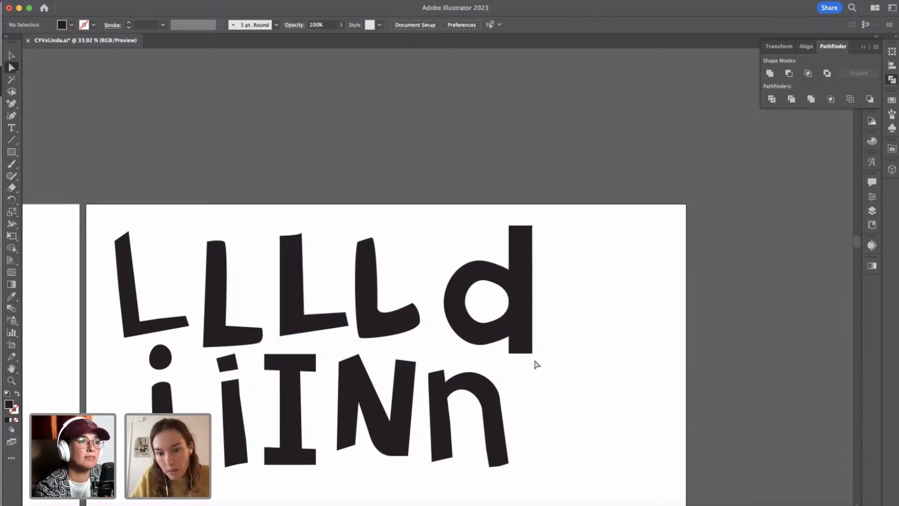
drag(532, 353, 532, 349)
click(534, 225)
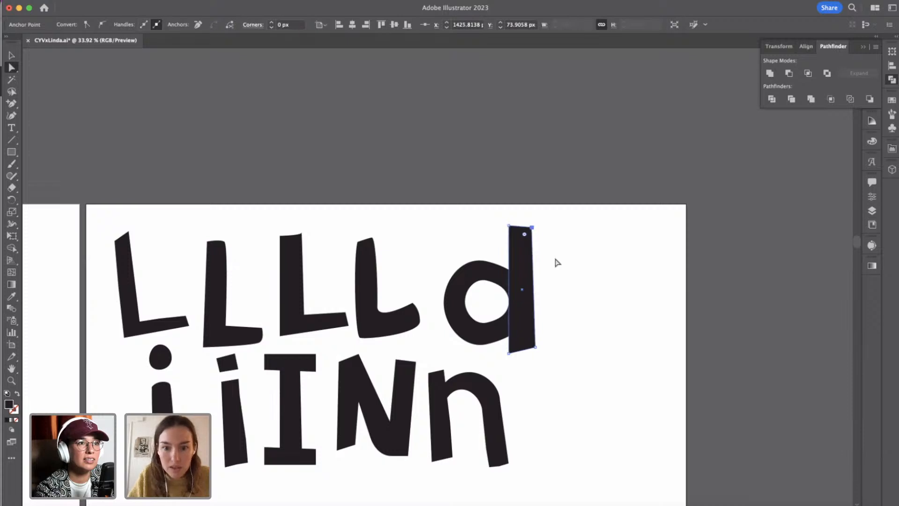
click(403, 273)
Add an anchor point midway on the stem's inner edge and move it 10 px toward the bowl.
click(12, 103)
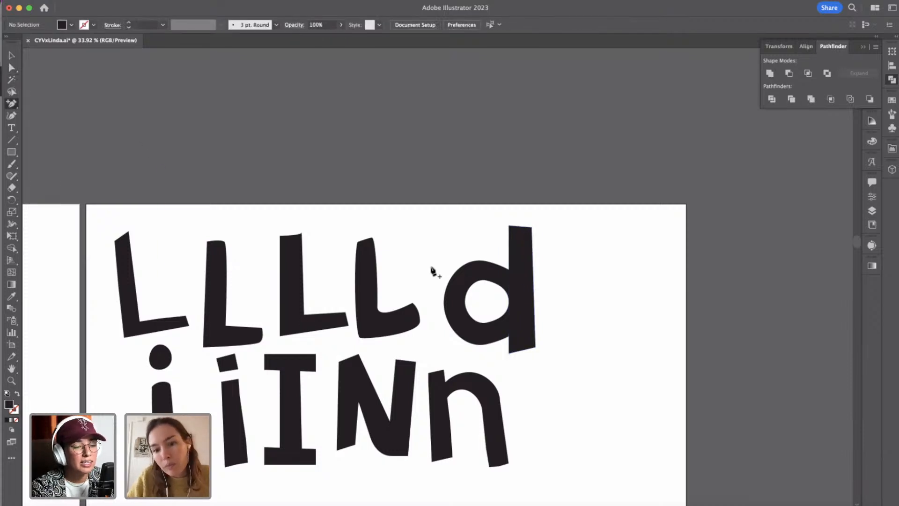
click(509, 301)
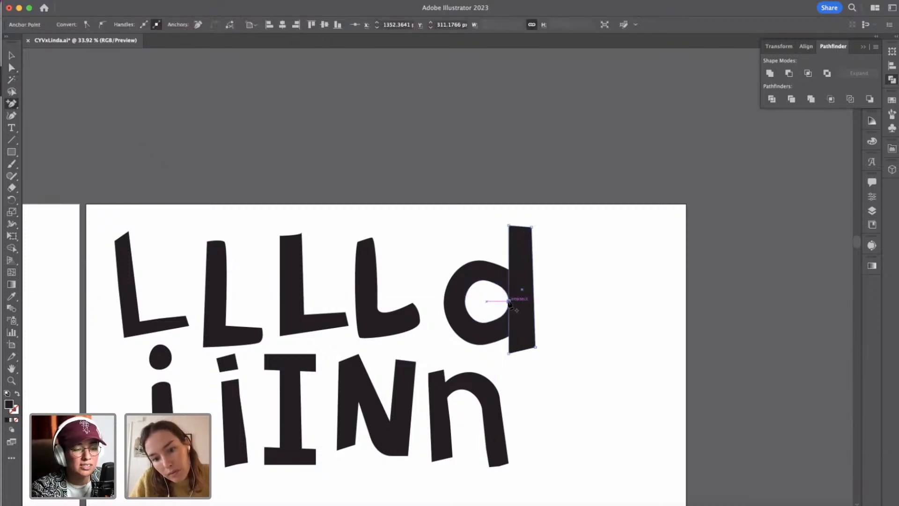
click(583, 320)
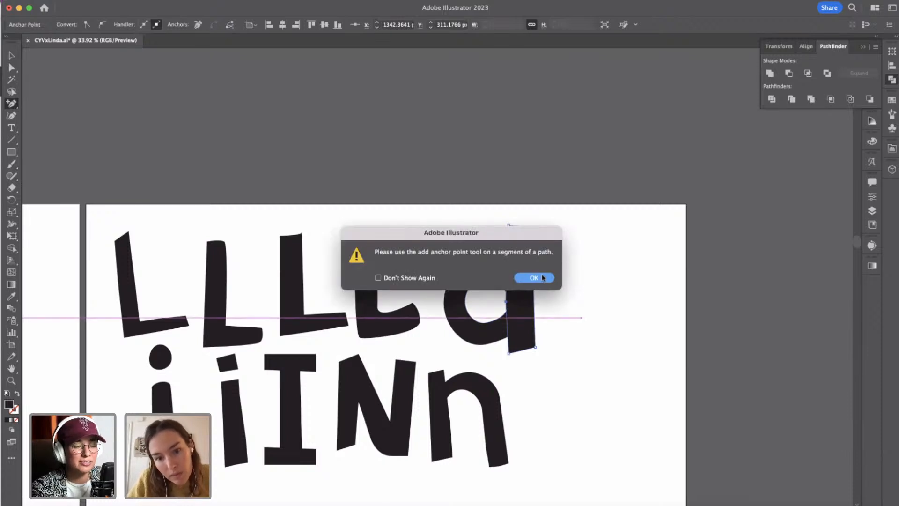
click(543, 278)
key(v)
click(564, 331)
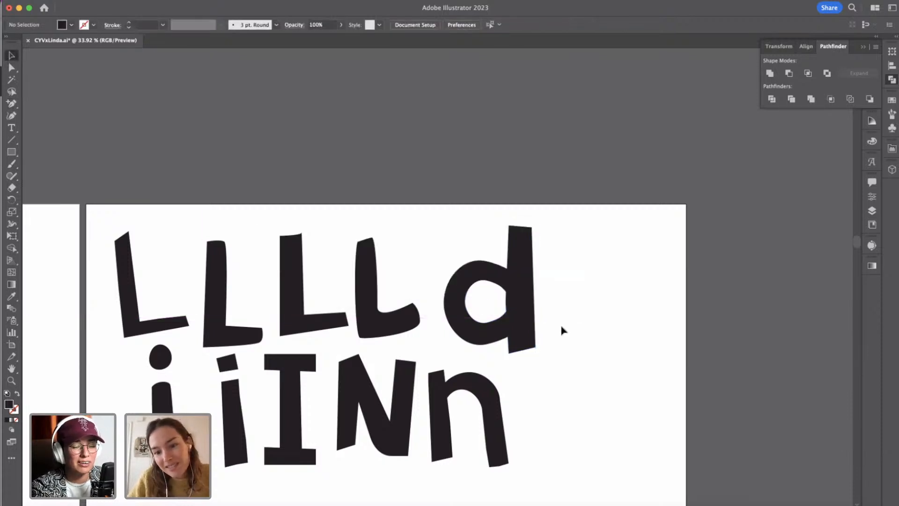
Try moving the white counter down out of the d's bowl and undo the move.
scroll(563, 331, up, 3)
click(382, 240)
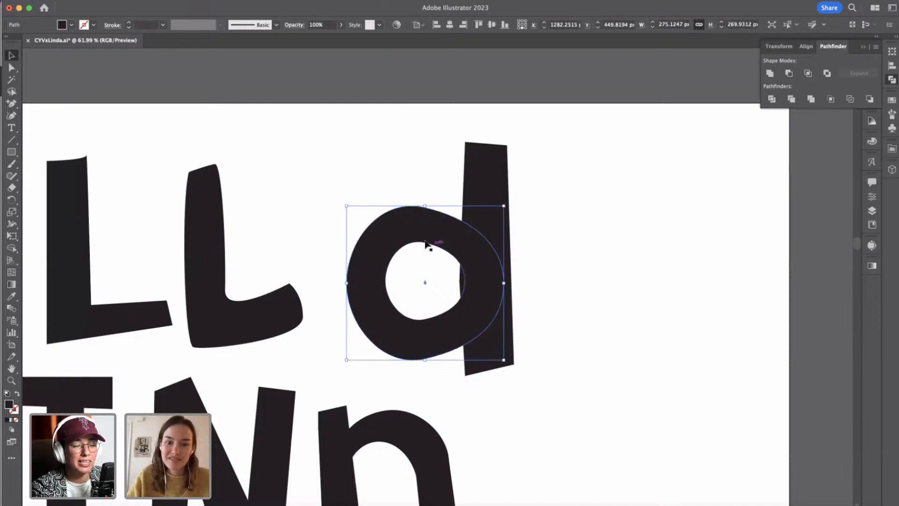
click(626, 297)
click(438, 262)
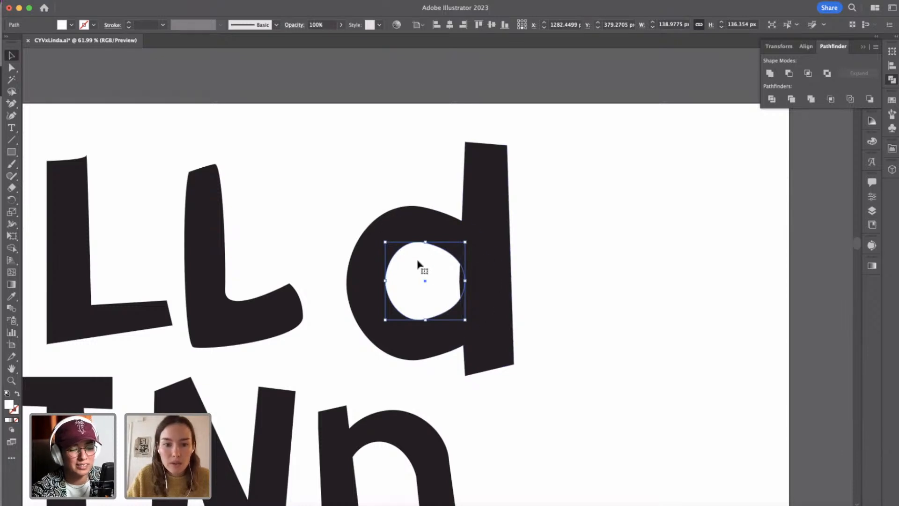
drag(419, 263, 425, 340)
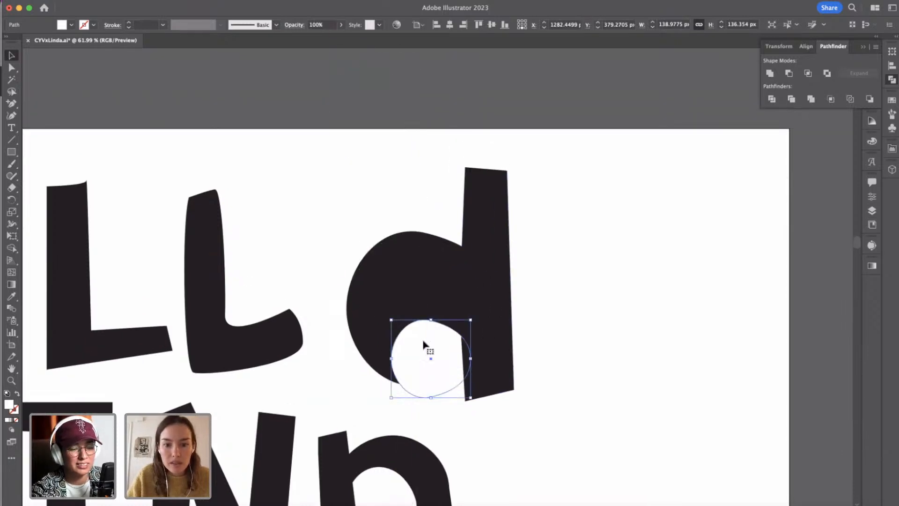
key(super+z)
Rotate the d's white counter and shift it slightly down and left within the bowl.
drag(407, 303, 412, 333)
scroll(409, 342, down, 2)
scroll(408, 342, down, 1)
drag(450, 284, 428, 323)
Try to subtract the white counter from the d's bowl, move the counter away as a check, and undo that move.
shift+click(436, 274)
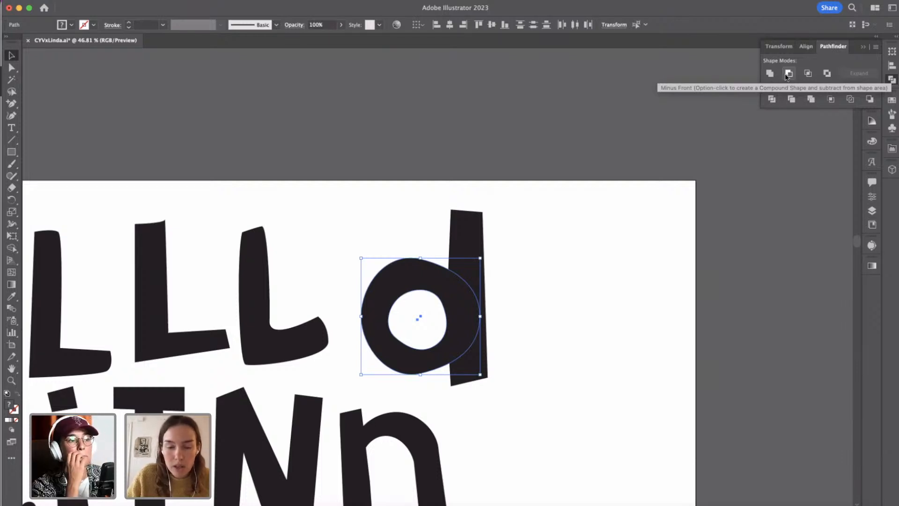
click(599, 331)
click(425, 313)
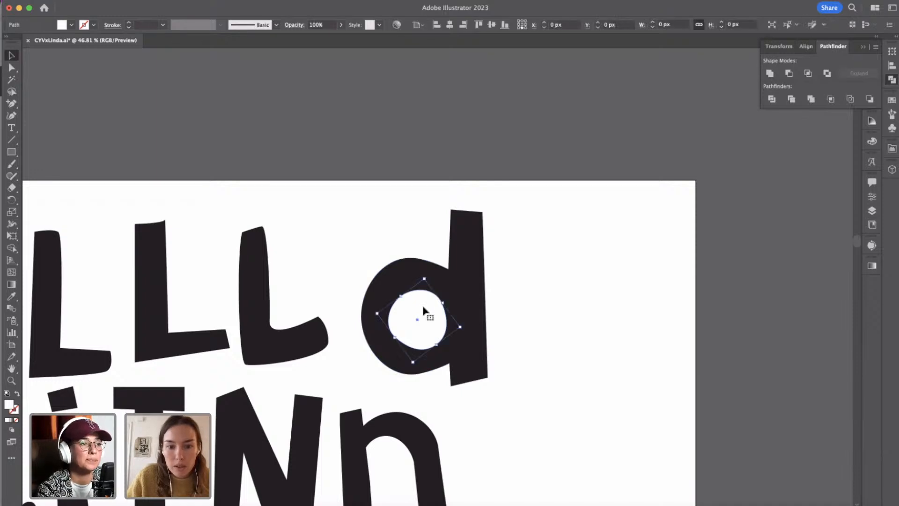
shift+click(384, 278)
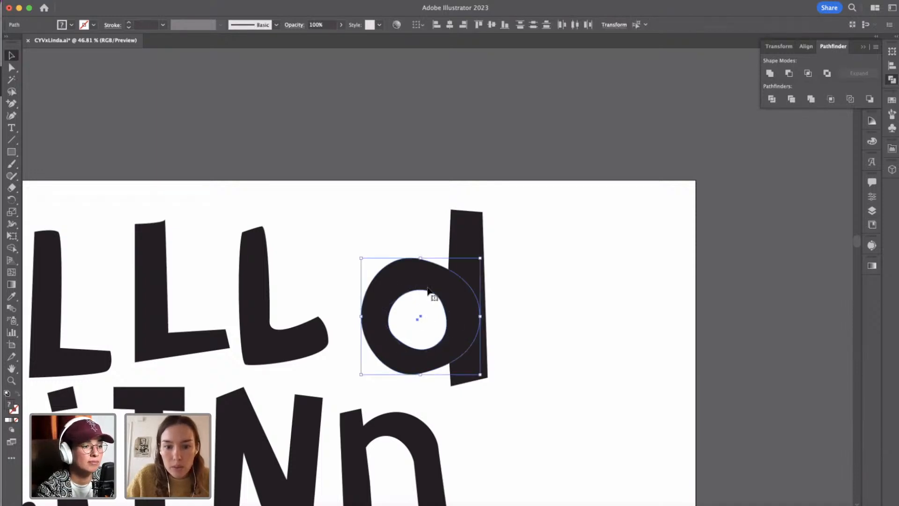
click(490, 322)
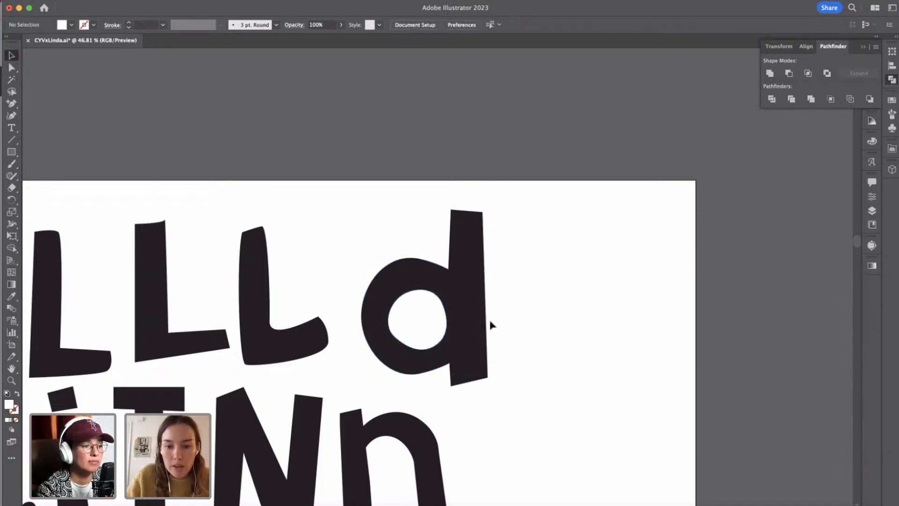
click(432, 326)
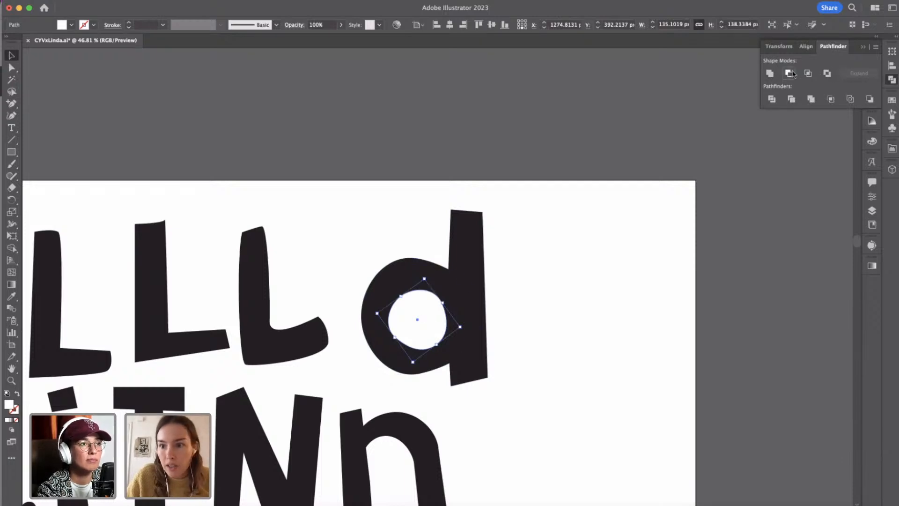
click(569, 315)
drag(420, 315, 438, 104)
key(super+z)
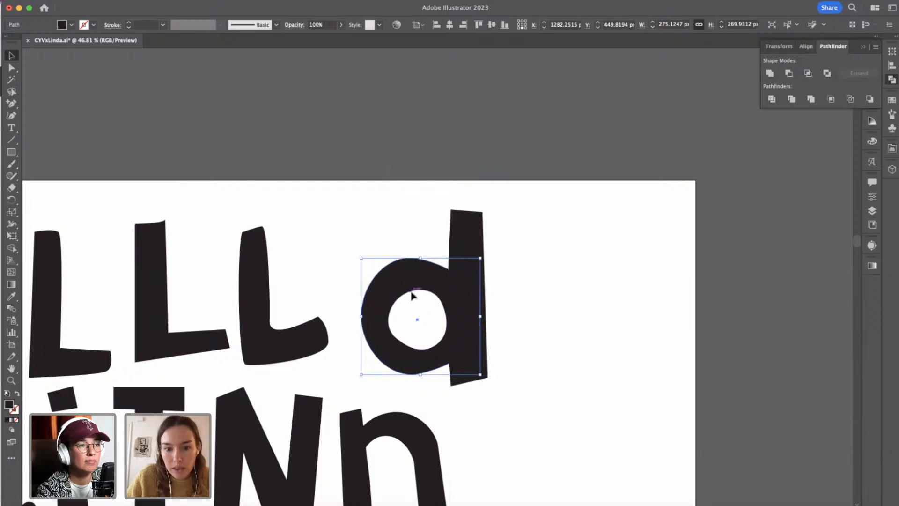
Subtract the white counter from the d's bowl with Minus Front and expand the compound shape.
click(603, 306)
click(435, 318)
shift+click(393, 267)
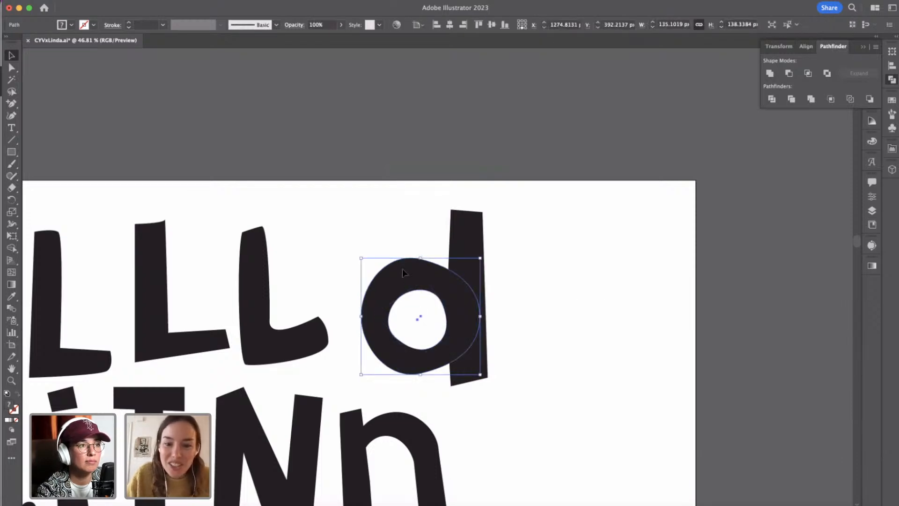
alt+click(790, 74)
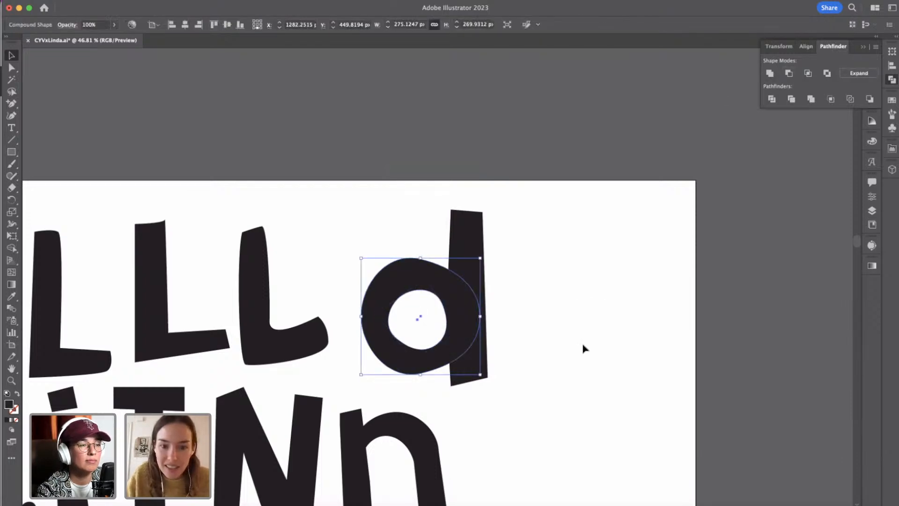
click(859, 74)
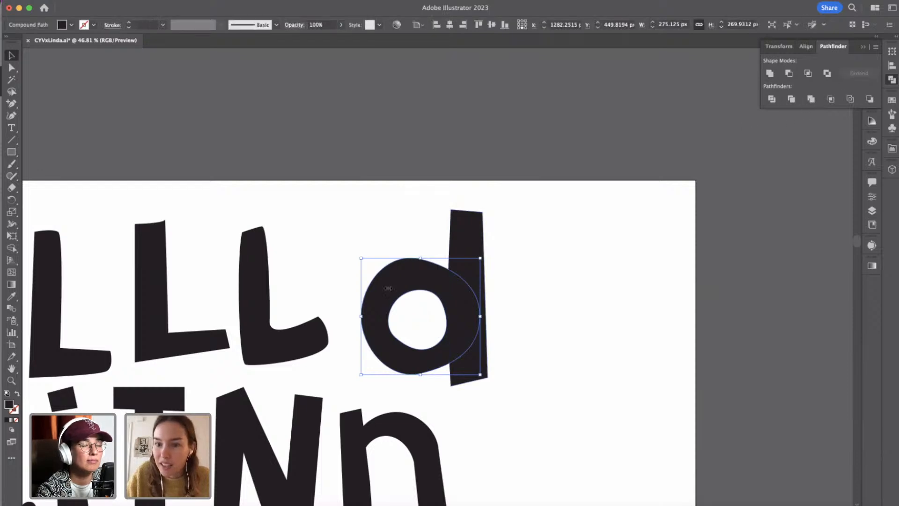
Check the d's cut-out by moving the bowl off the stem and undo the move.
click(491, 309)
drag(424, 277, 412, 125)
key(super+z)
click(548, 359)
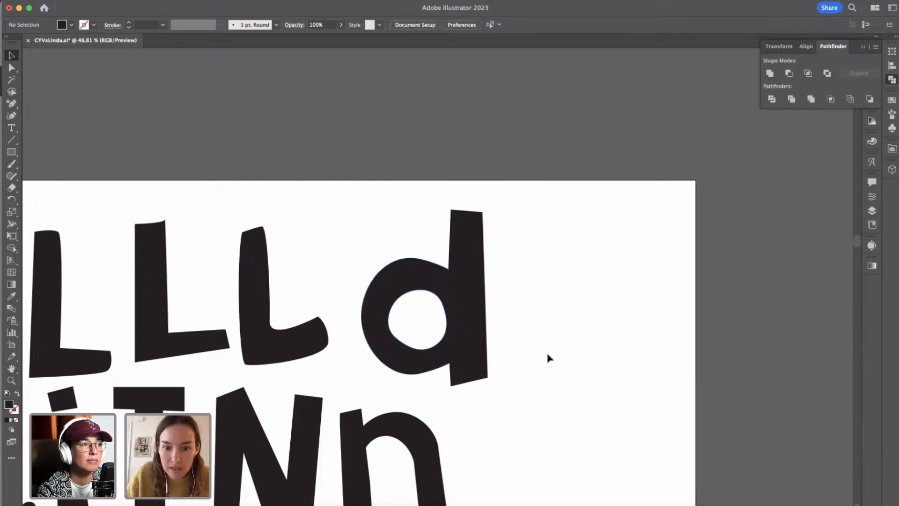
Prepare the Rectangle tool in Draw Behind mode with a crimson red fill.
scroll(549, 358, down, 5)
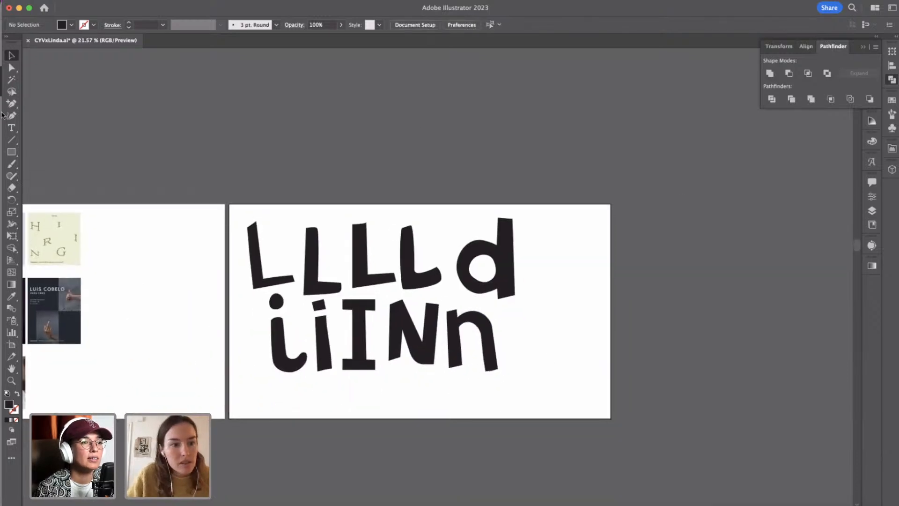
click(12, 151)
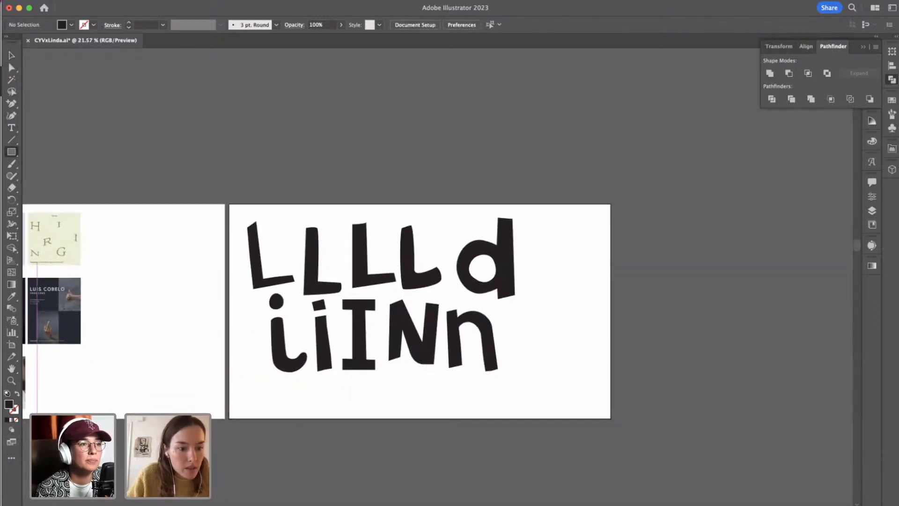
click(12, 431)
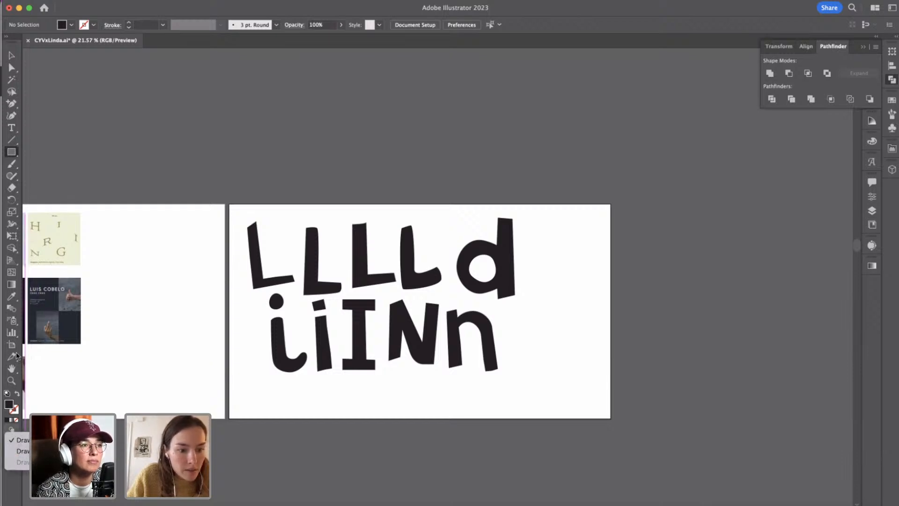
click(17, 356)
double_click(9, 404)
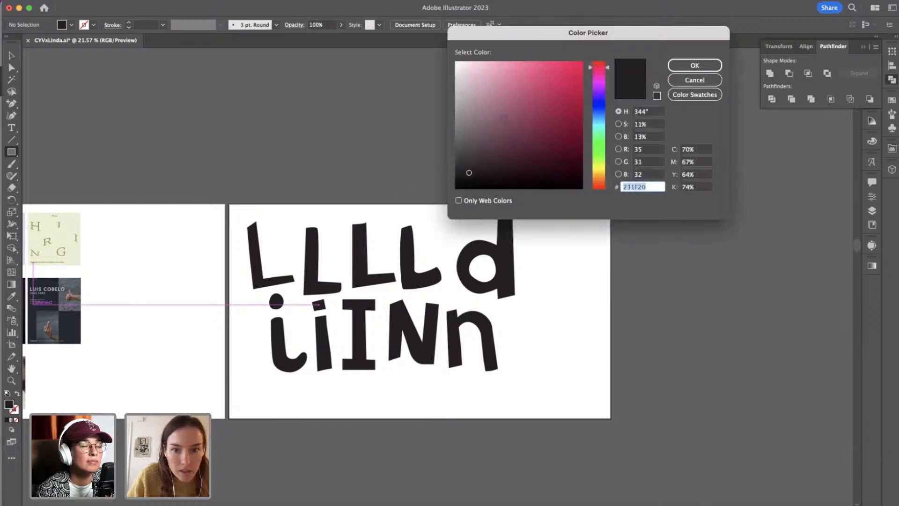
click(580, 88)
click(688, 66)
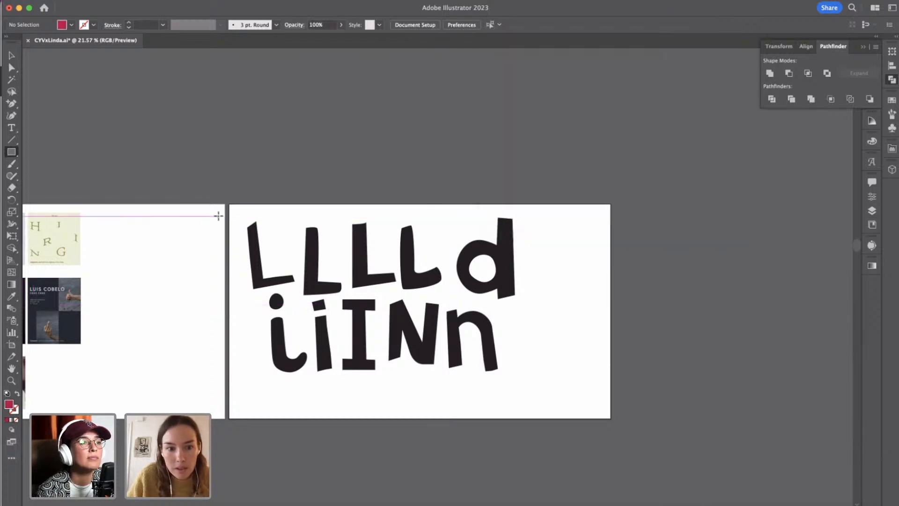
Draw a 1920 × 1080 px red rectangle behind the letters, covering the whole Lettering artboard.
drag(230, 206, 612, 418)
click(12, 56)
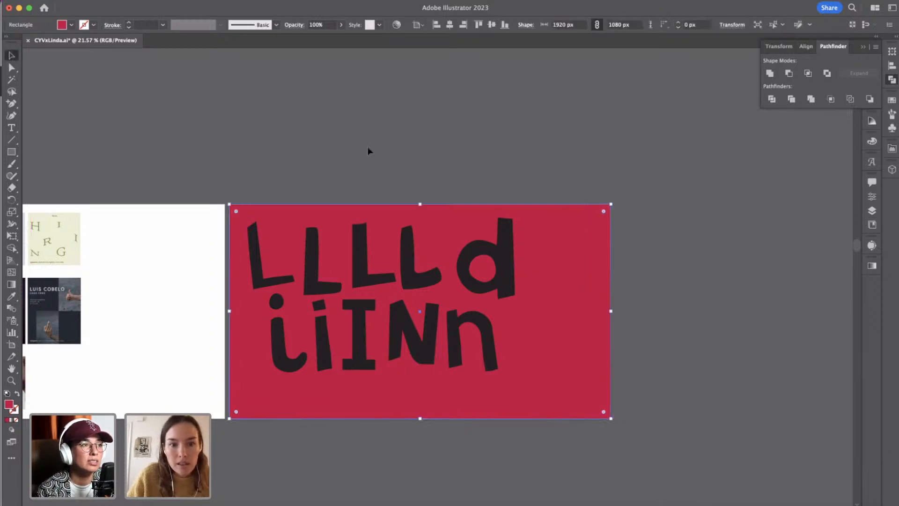
click(391, 173)
Draw a circle about 482 px wide in the letters' dark colour and place it over the red background beside the d and n.
scroll(502, 297, up, 3)
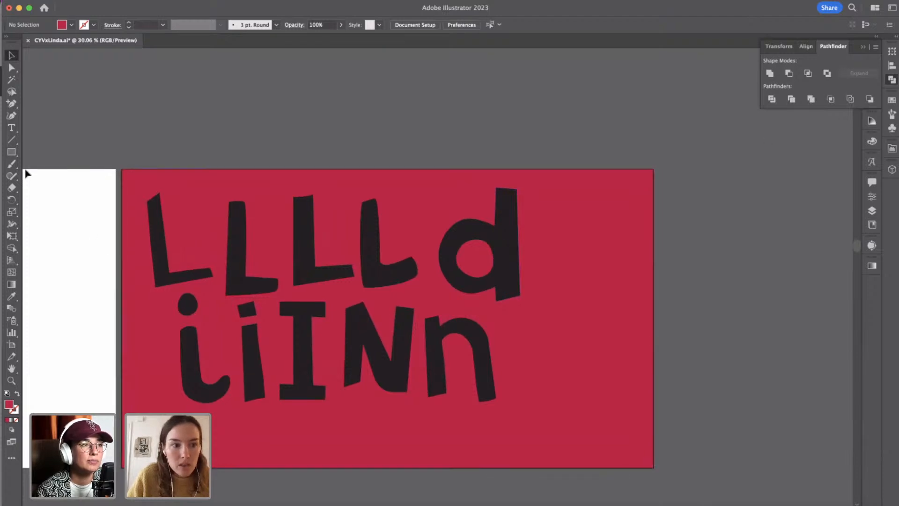
drag(10, 158, 40, 185)
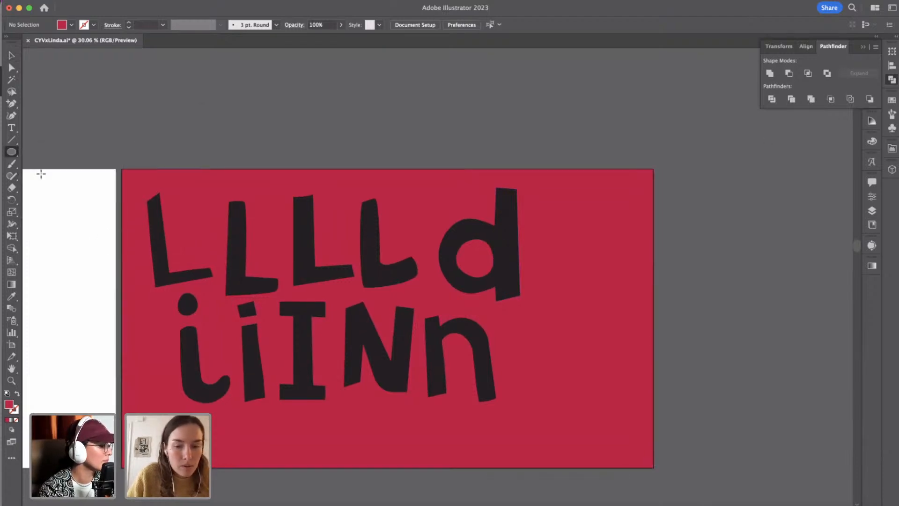
drag(525, 321, 660, 454)
key(i)
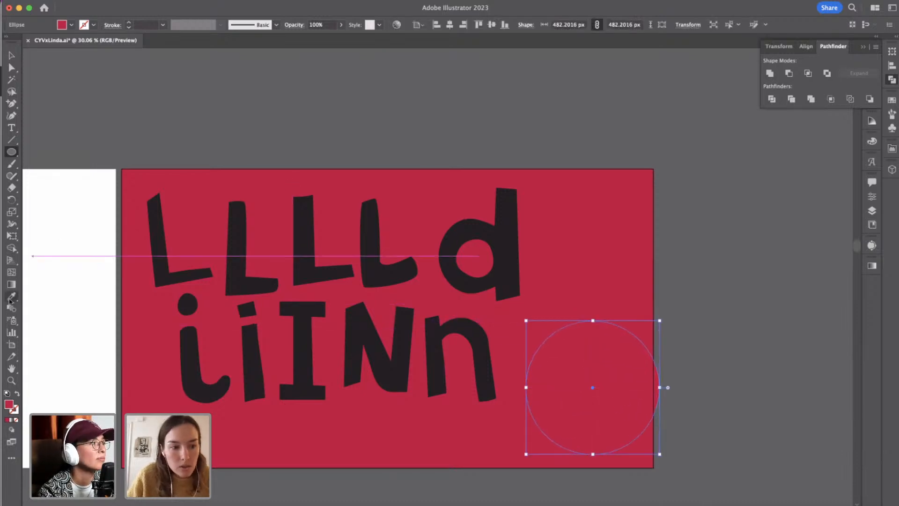
click(502, 241)
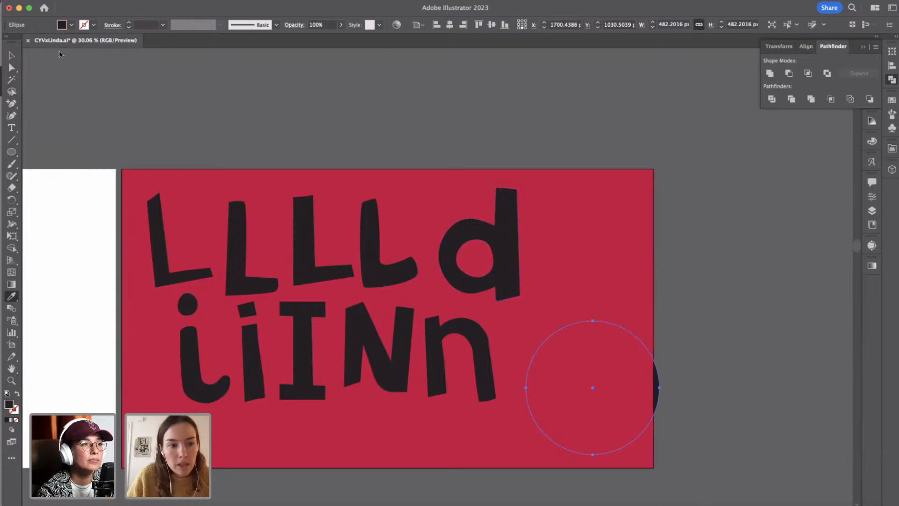
click(12, 55)
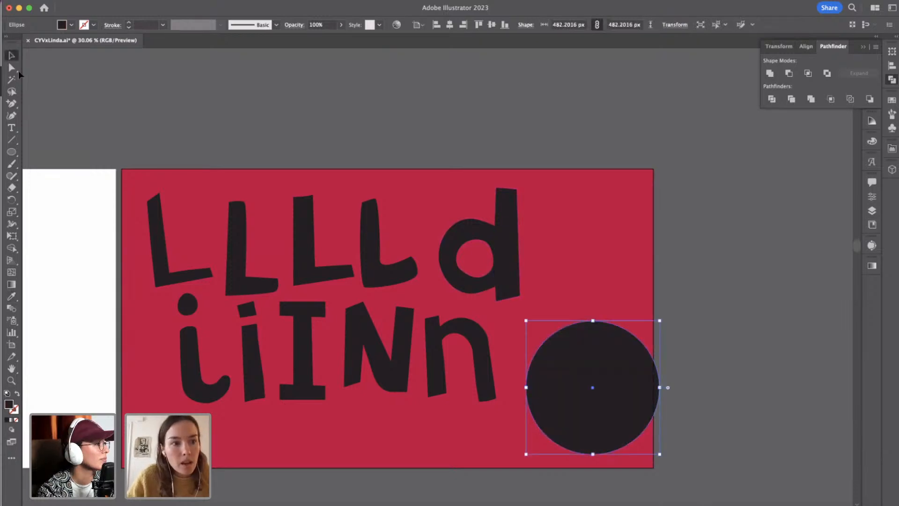
drag(588, 354, 568, 273)
Draw a dark rectangle about 276 × 651 px over the left part of the circle.
drag(10, 153, 43, 153)
drag(487, 216, 564, 395)
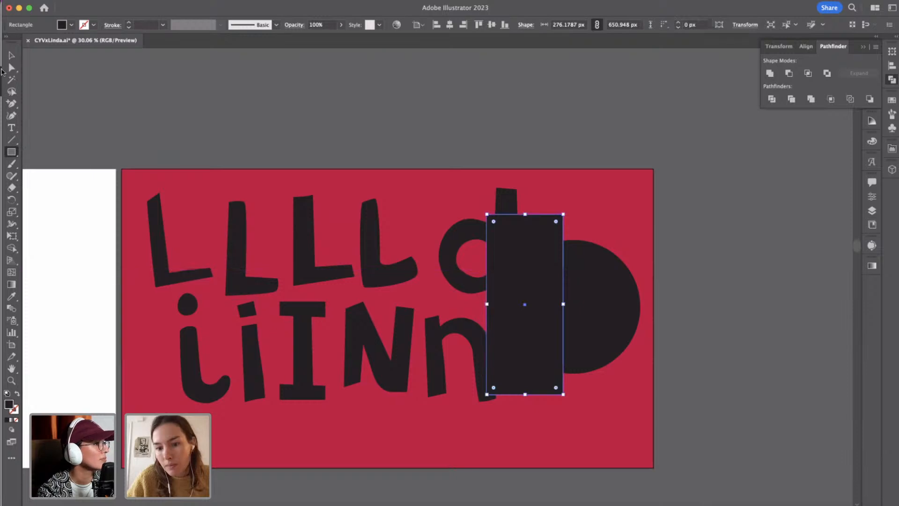
Try Minus Front on the rectangle and circle and undo the subtraction.
click(11, 55)
shift+click(602, 281)
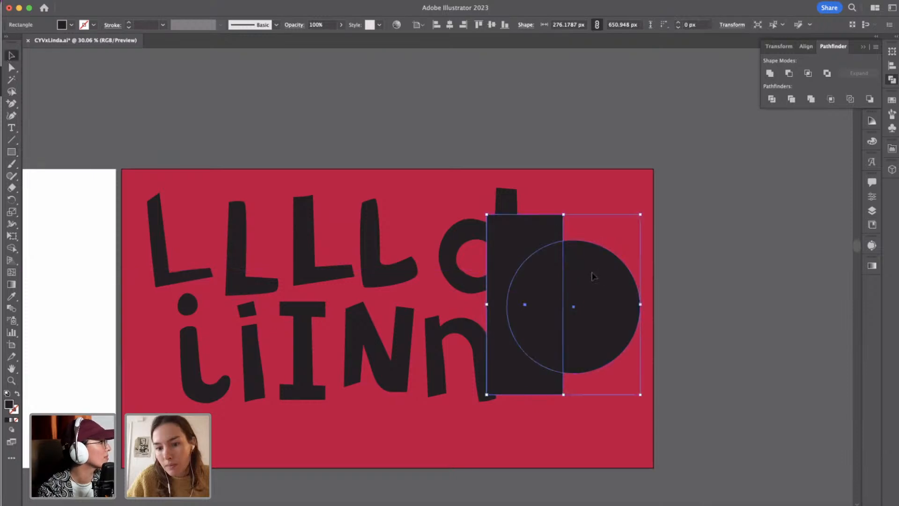
click(789, 74)
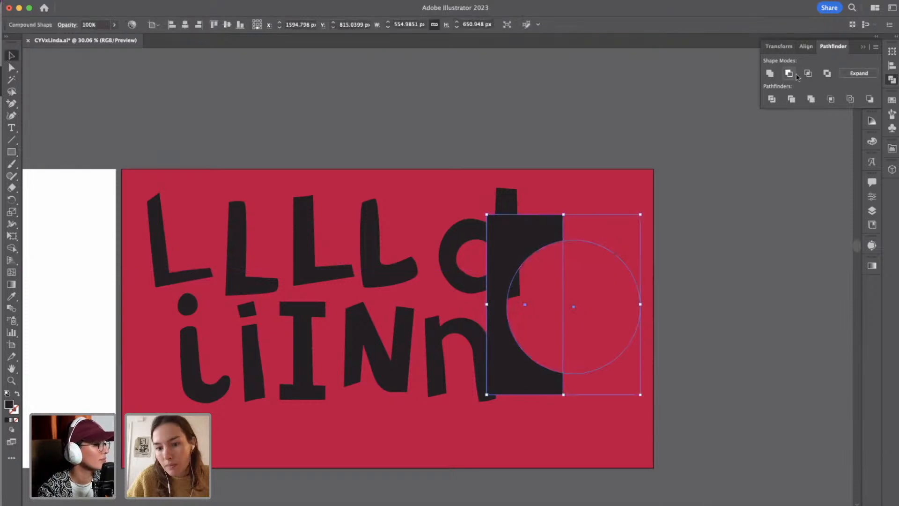
key(super+z)
Put the rectangle in front of the circle, subtract it with Minus Front and expand the result into a half circle.
click(546, 239)
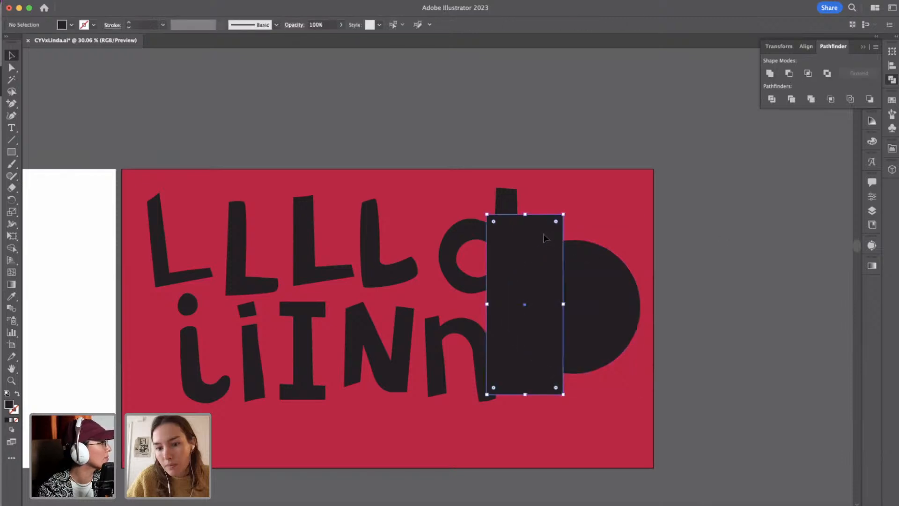
shift+click(596, 288)
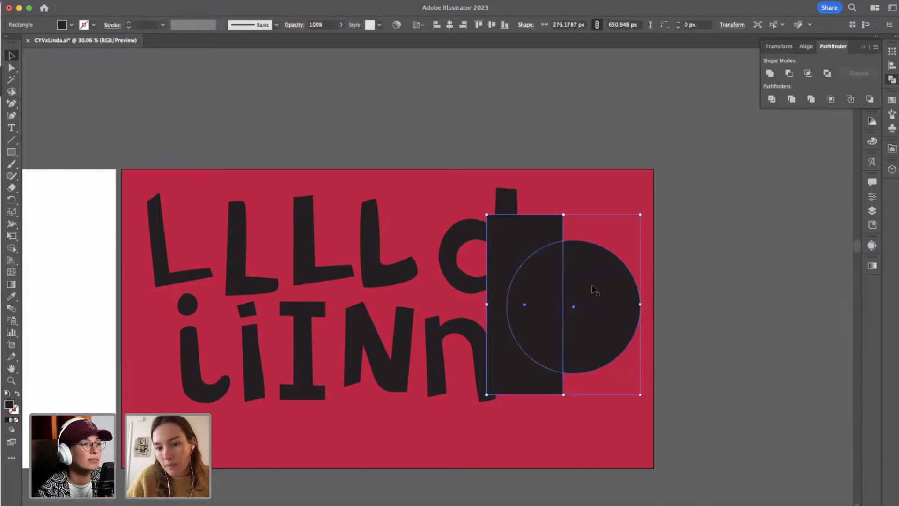
click(788, 74)
click(859, 73)
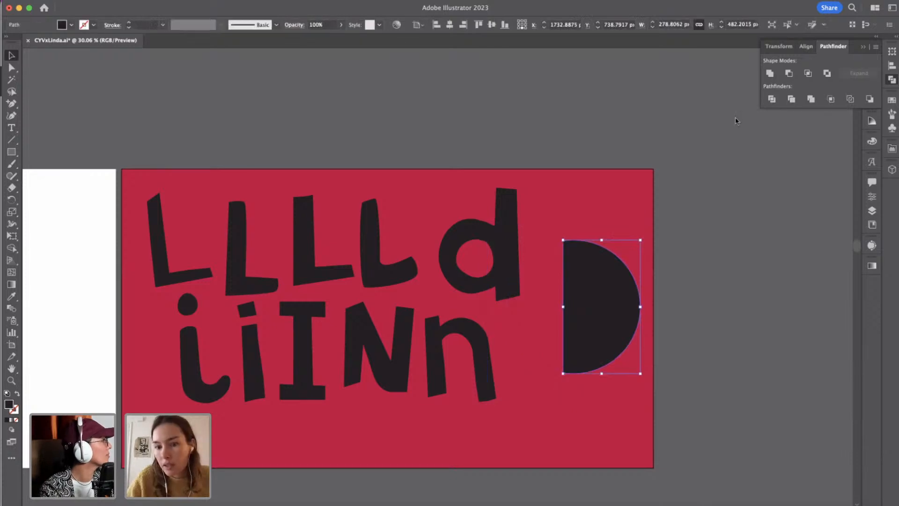
click(710, 361)
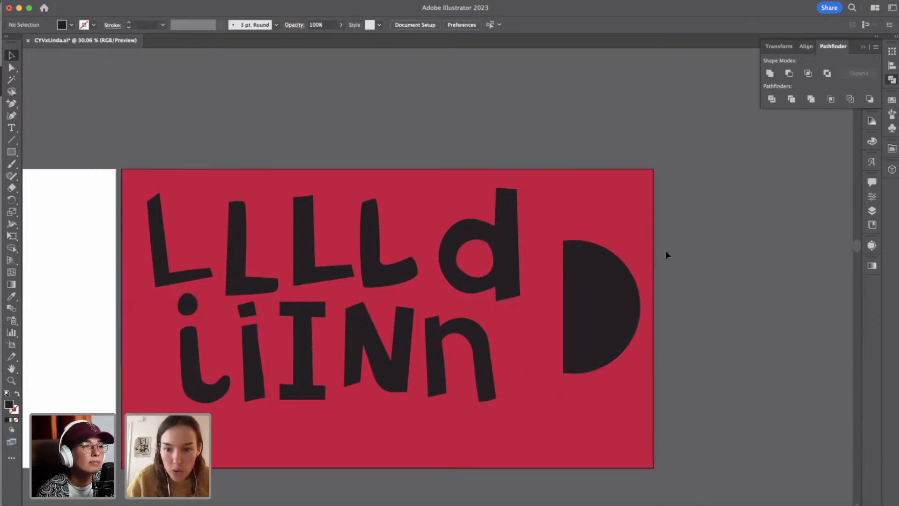
Stretch the half circle's straight side outward to a total width of about 308 px.
click(609, 276)
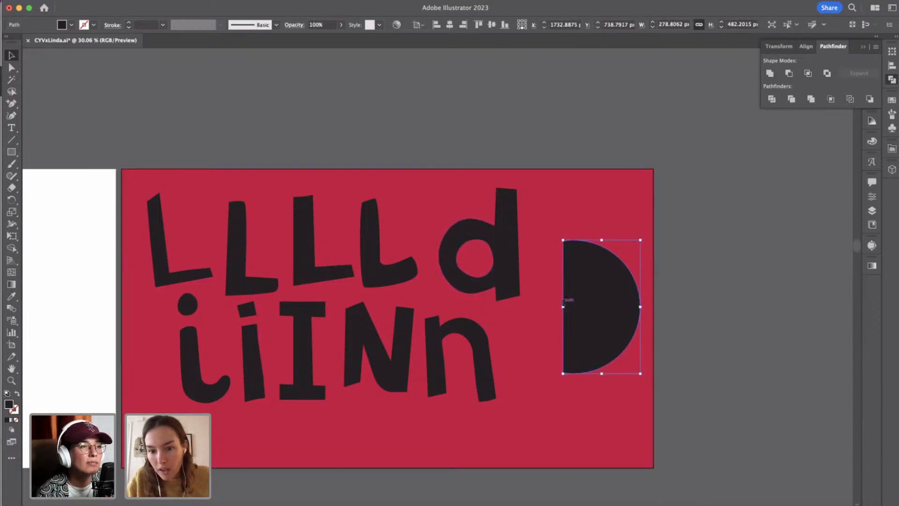
drag(563, 299, 555, 302)
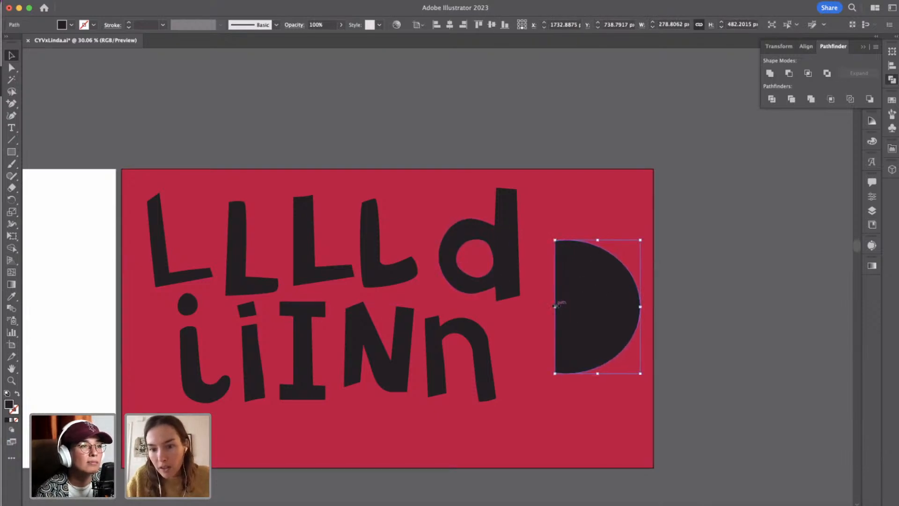
click(709, 285)
Duplicate the half circle at about 165 × 258 px and place the copy inside the original as the D's counter.
click(572, 287)
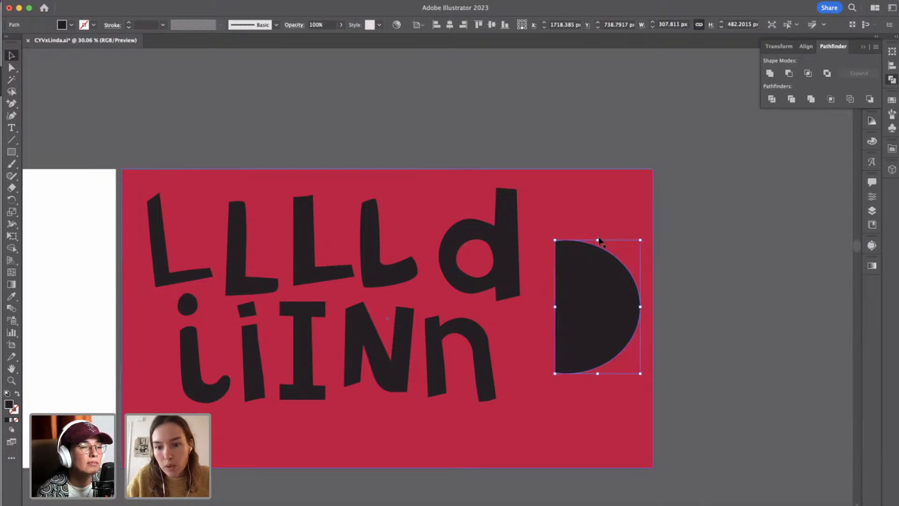
click(599, 237)
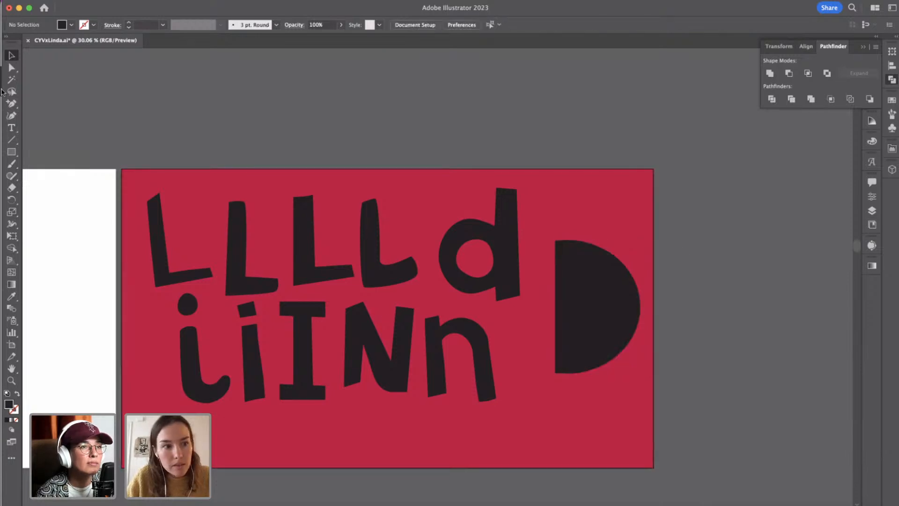
click(617, 313)
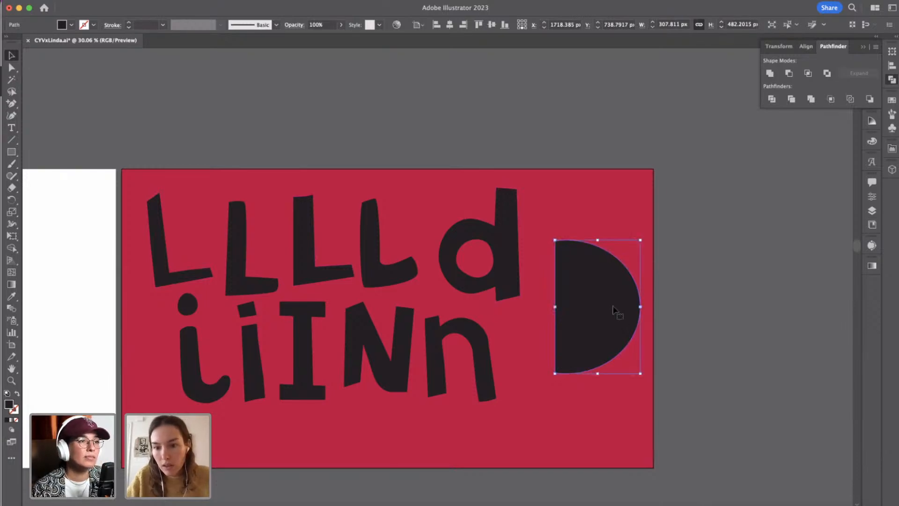
drag(599, 241, 598, 335)
drag(588, 289, 592, 294)
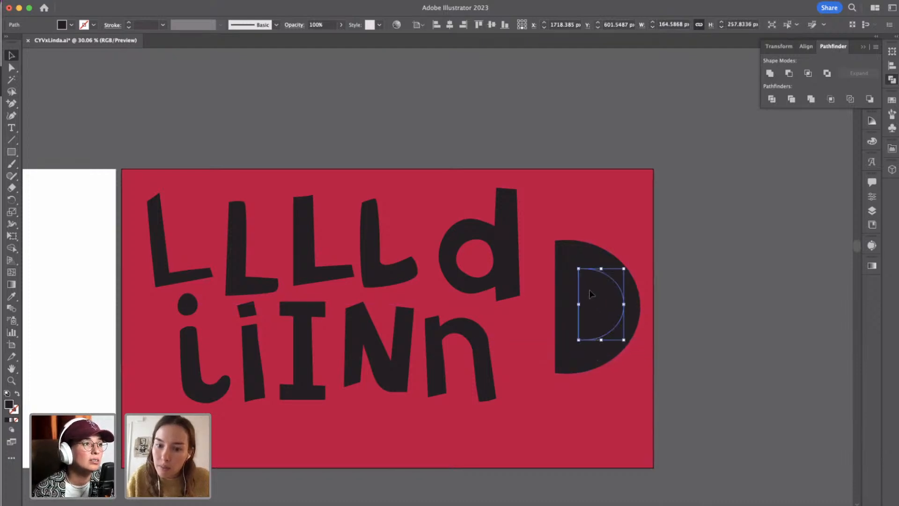
Fill the D's inner half circle with the red sampled from the artboard background.
click(12, 296)
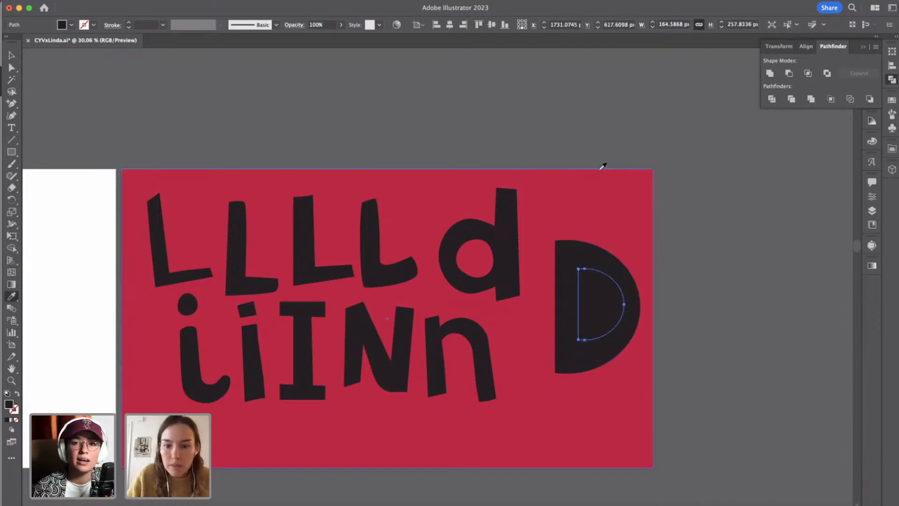
click(598, 183)
click(12, 55)
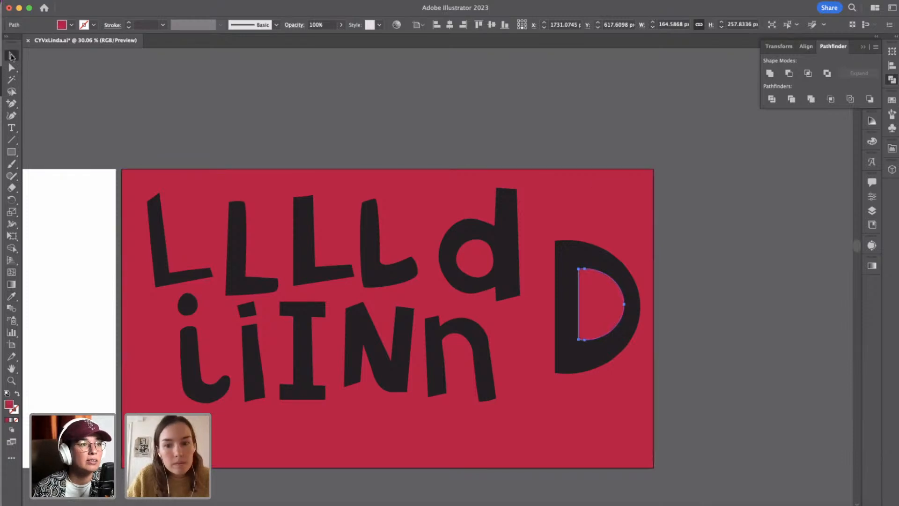
click(695, 307)
Scale down the D's outer and inner half circles together and place them beside the lowercase d.
click(633, 310)
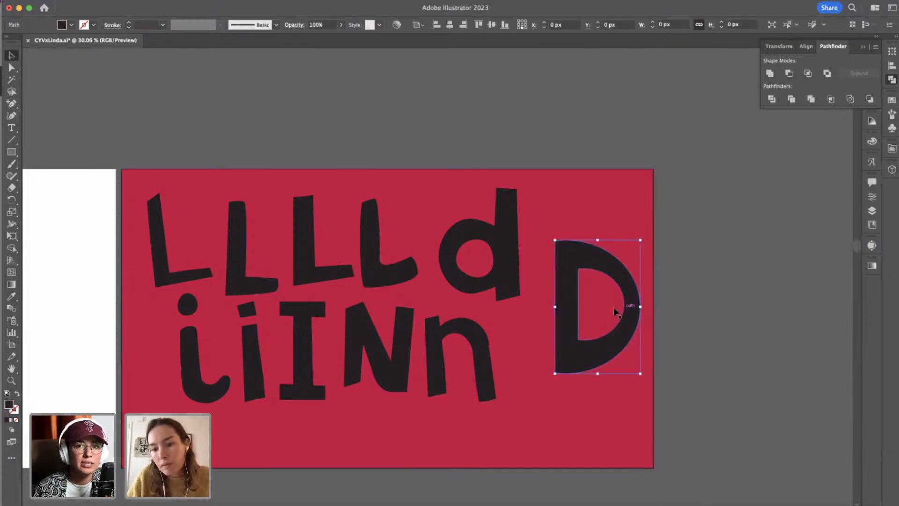
shift+click(615, 309)
drag(641, 309, 602, 291)
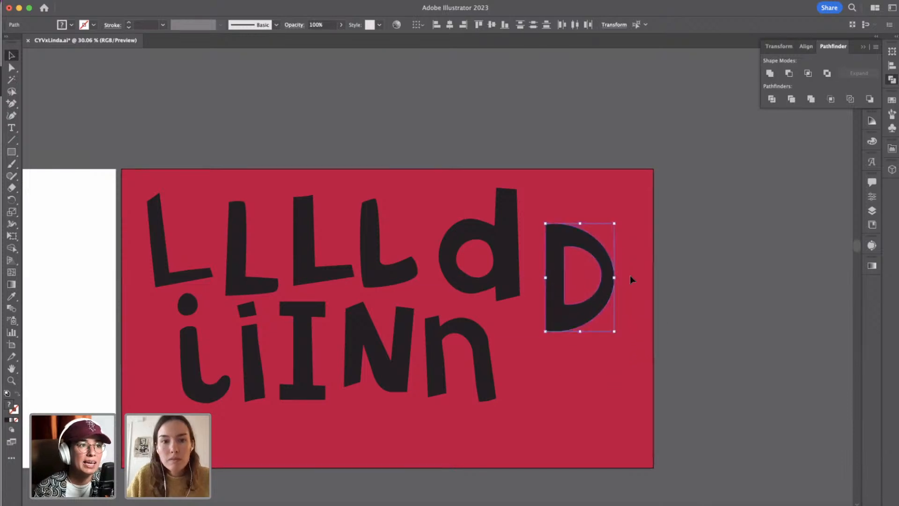
click(631, 276)
click(276, 1)
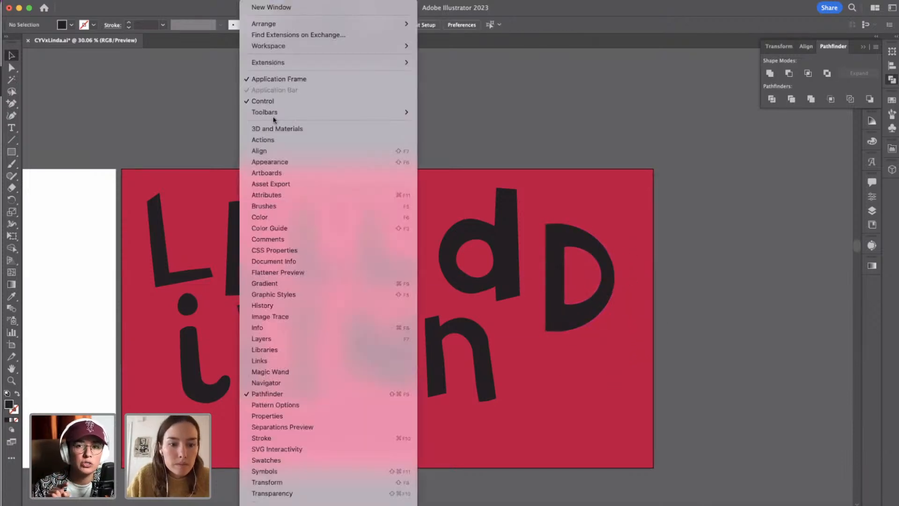
scroll(305, 304, down, 4)
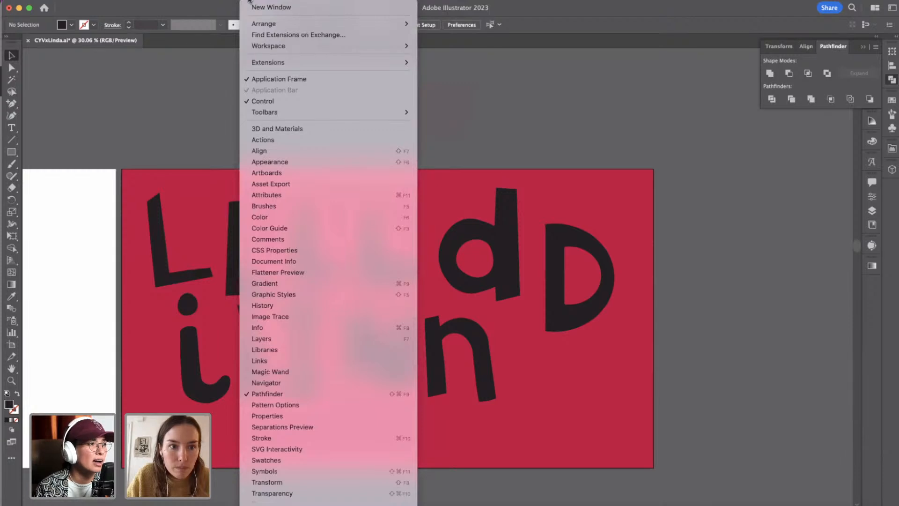
click(182, 84)
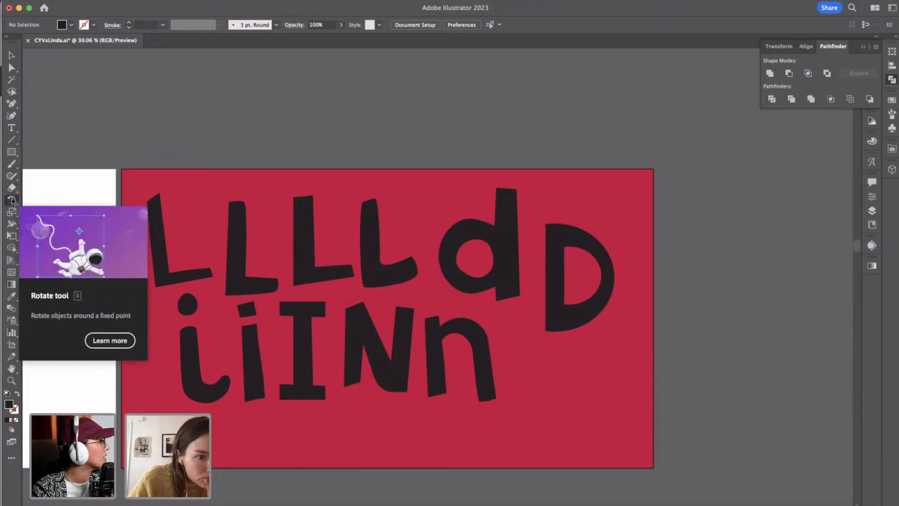
click(12, 200)
click(13, 212)
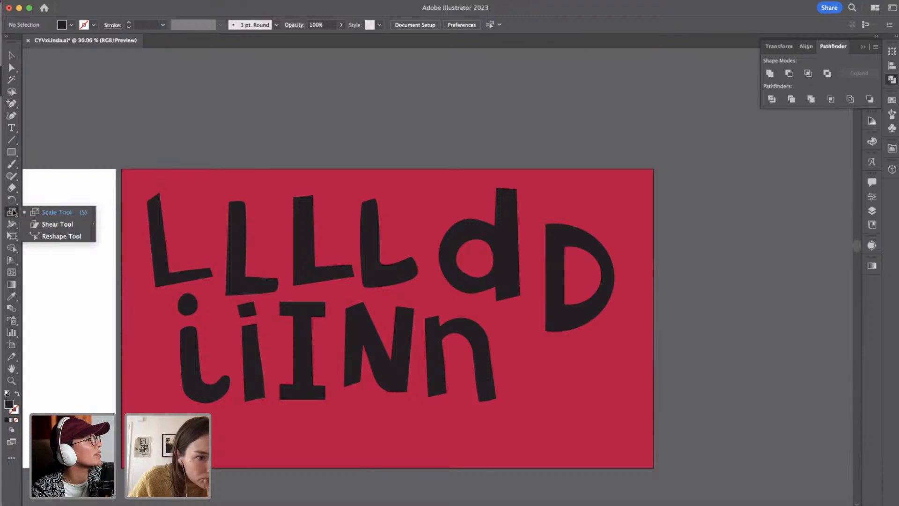
click(12, 223)
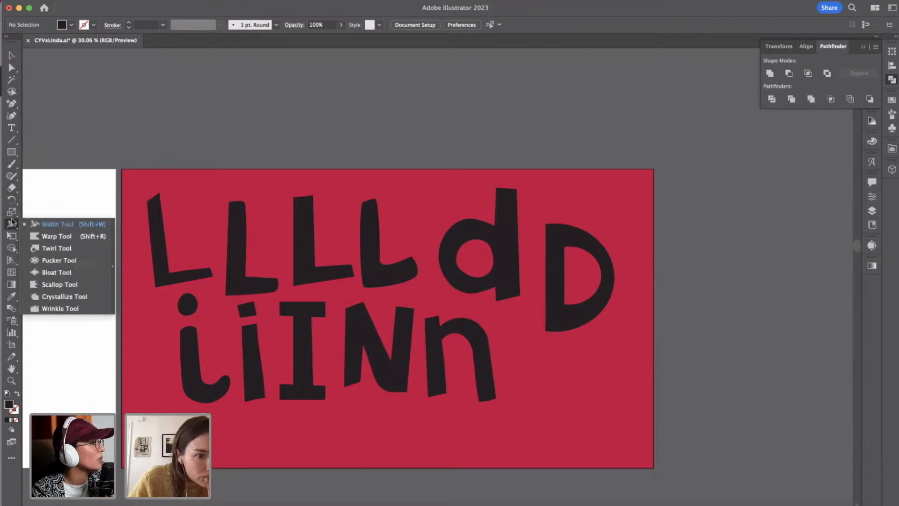
click(79, 152)
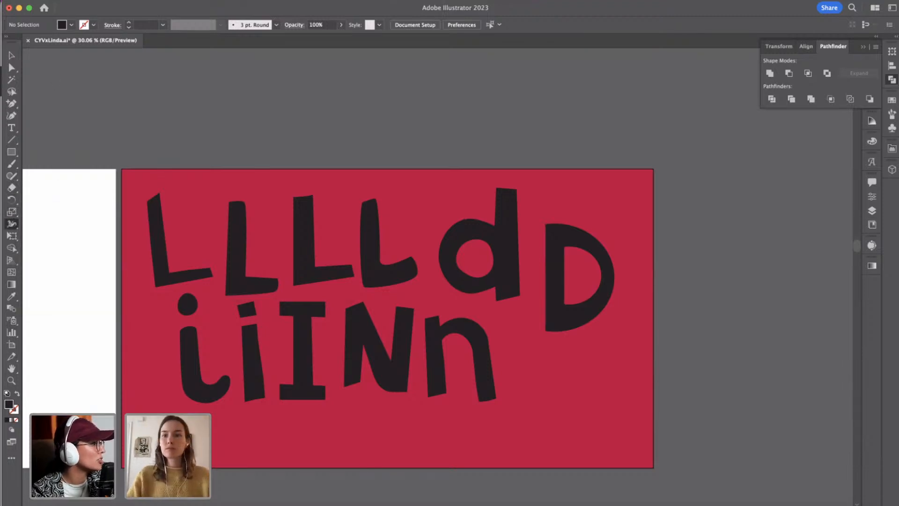
Search the help for "shapebuilder" and activate the Shape Builder Tool from the results.
click(853, 7)
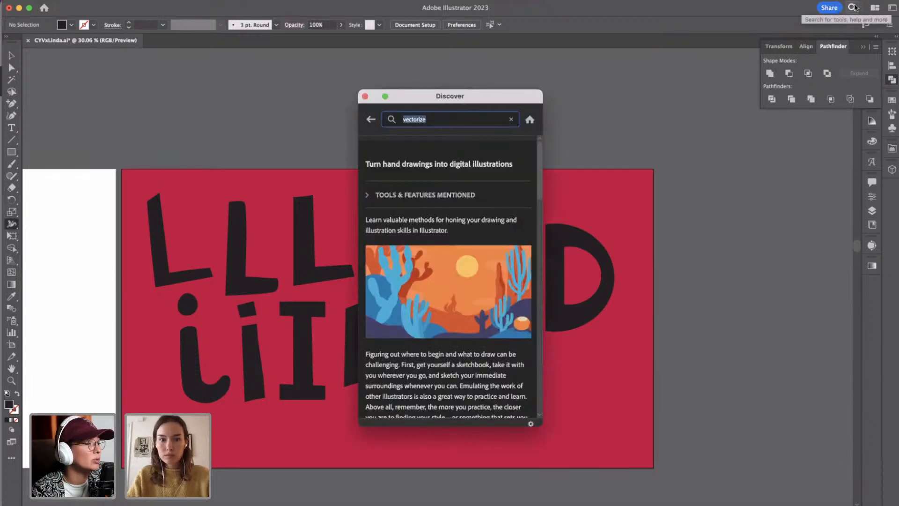
text(shapebuilder)
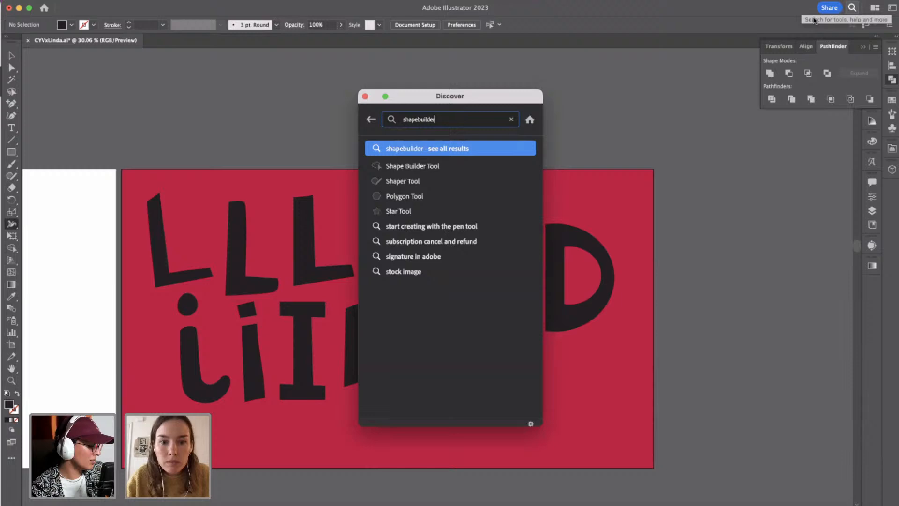
key(Return)
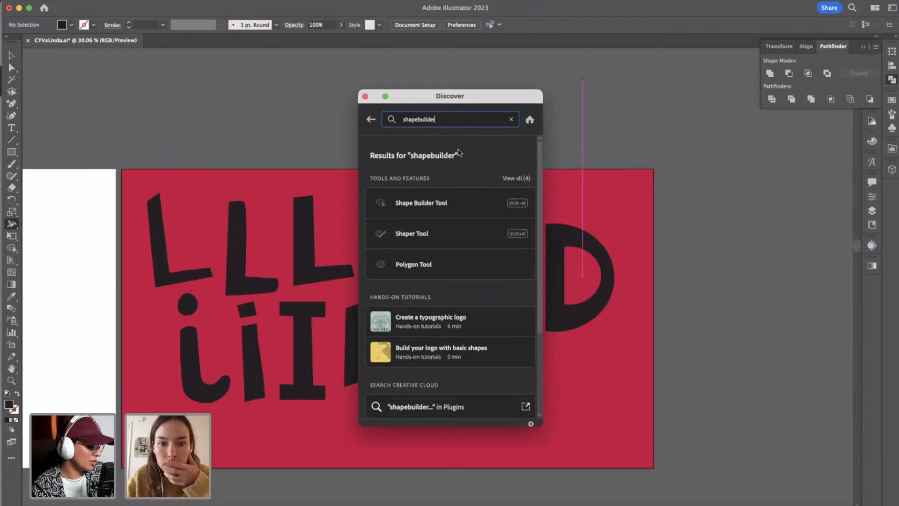
click(432, 207)
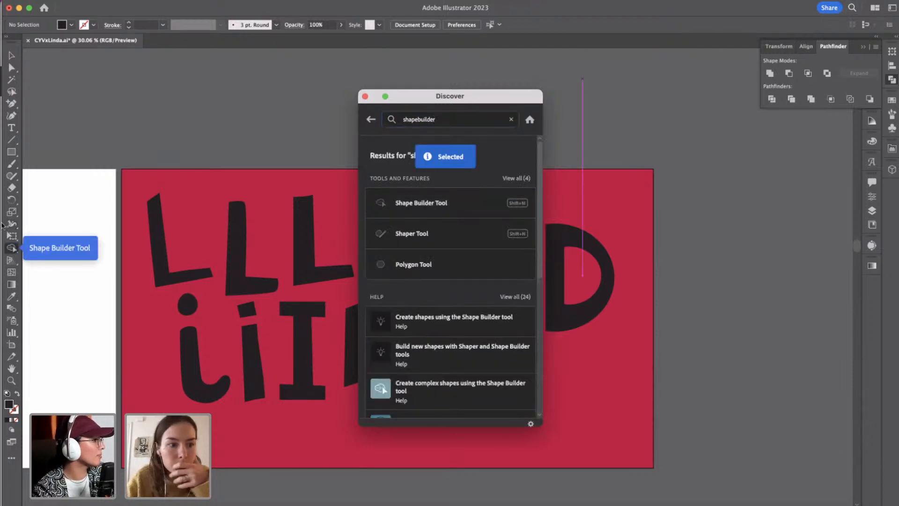
Review the Shape Builder Tool options, close the search window, and leave the options unchanged.
double_click(11, 249)
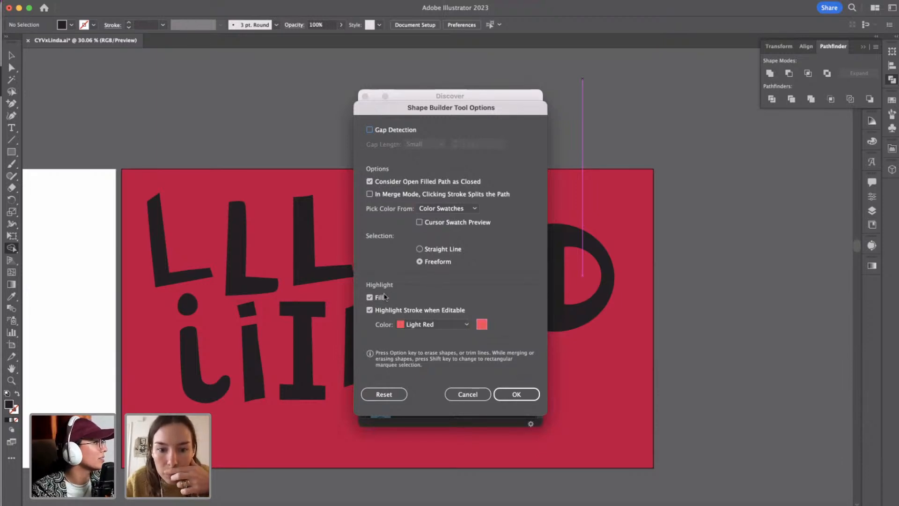
click(517, 395)
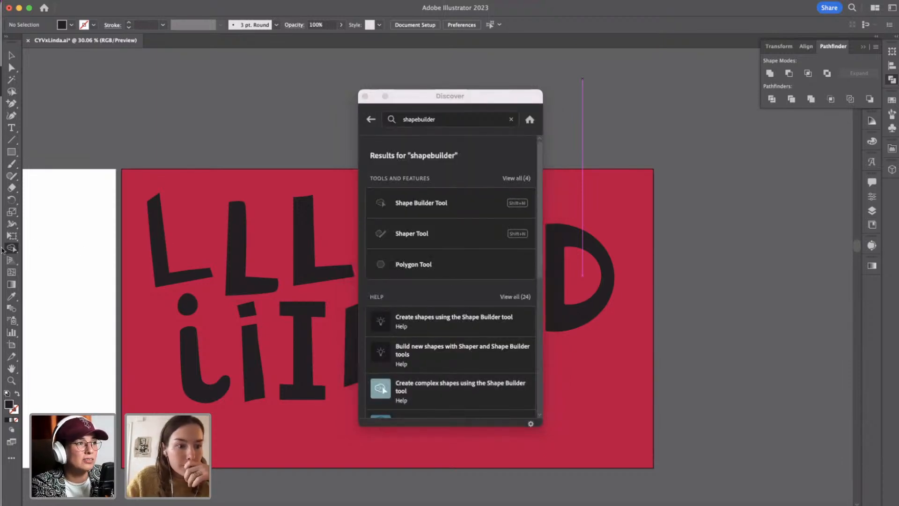
click(365, 97)
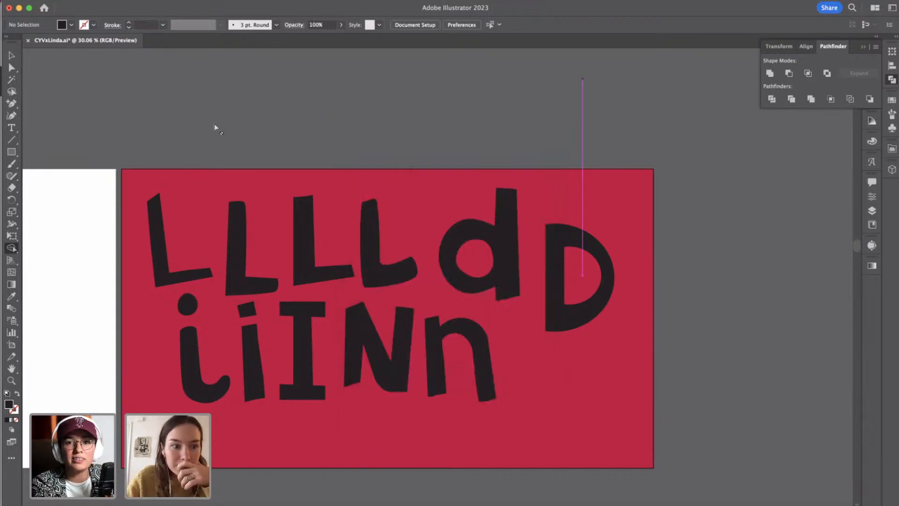
click(14, 249)
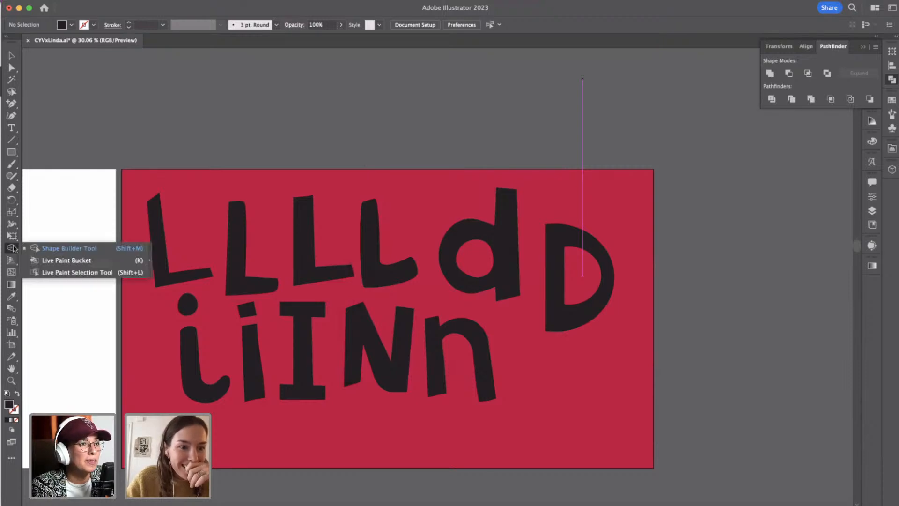
click(51, 249)
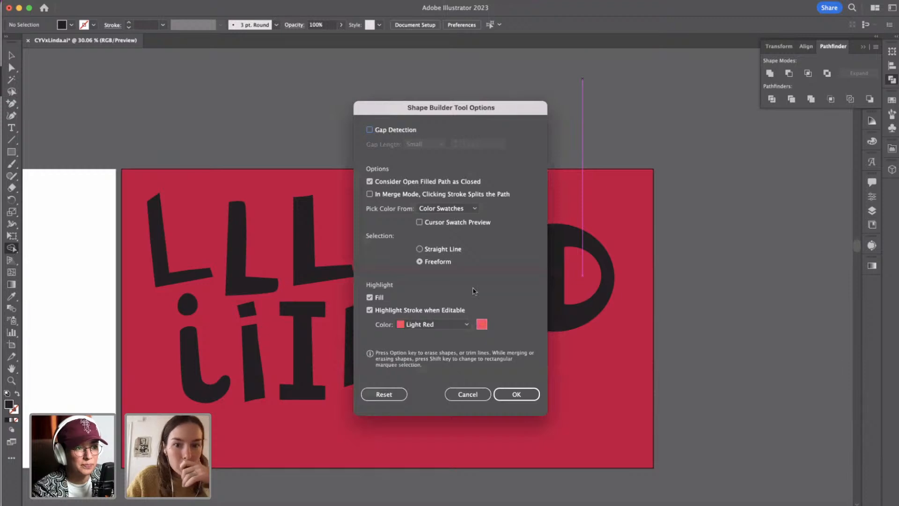
click(457, 394)
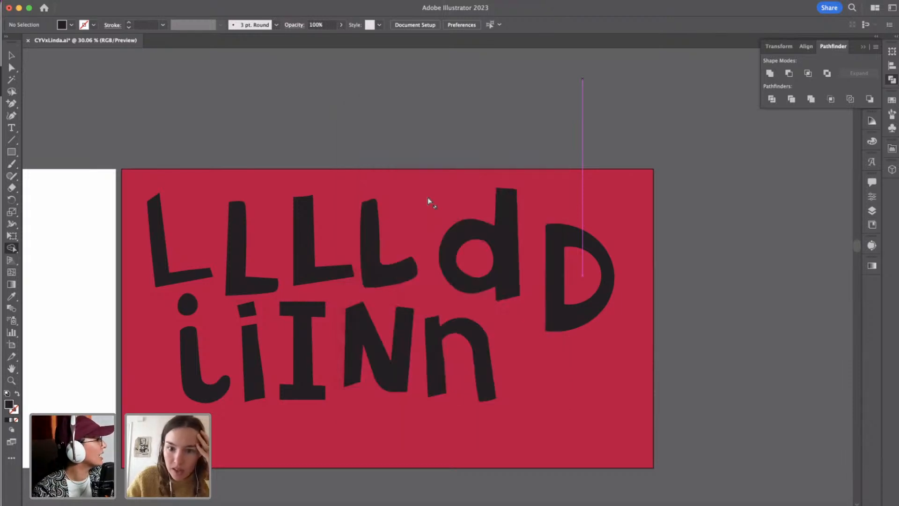
Duplicate the lowercase d's bowl and stem below the capital D and unite the copied parts into one shape.
click(10, 56)
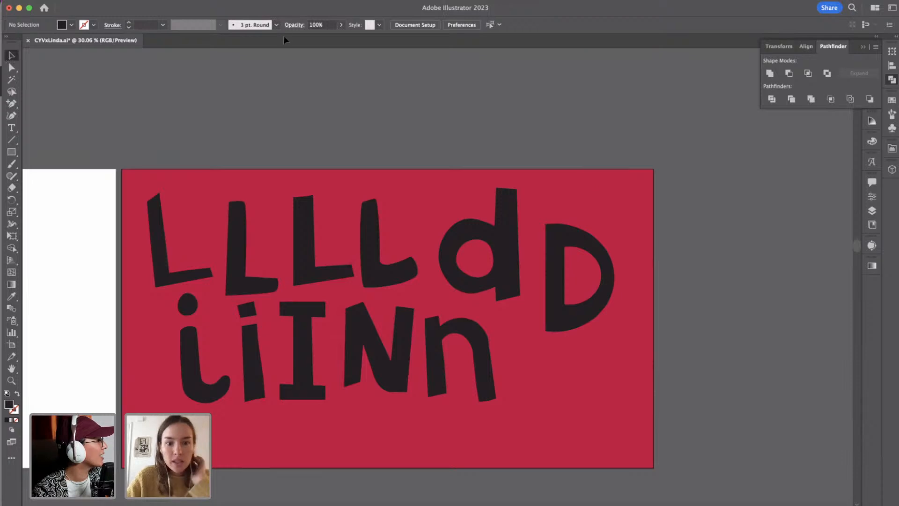
click(507, 236)
shift+click(485, 233)
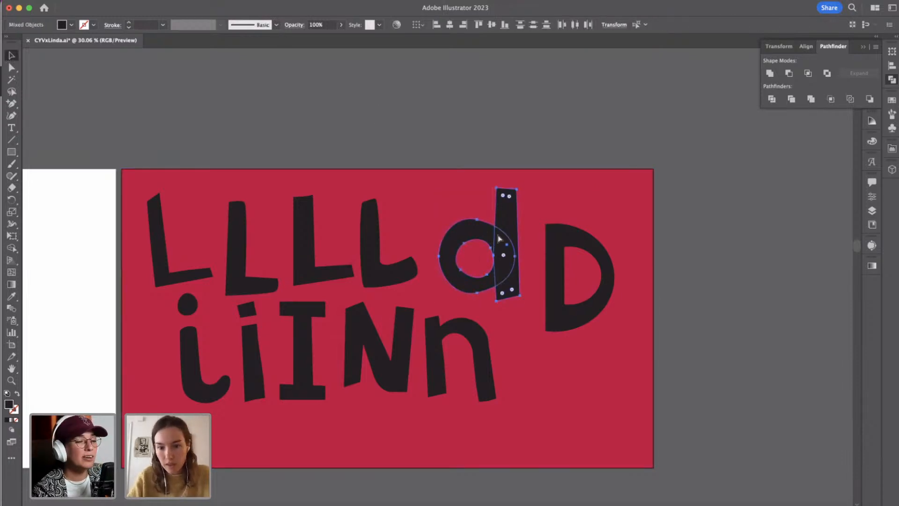
drag(485, 232, 580, 373)
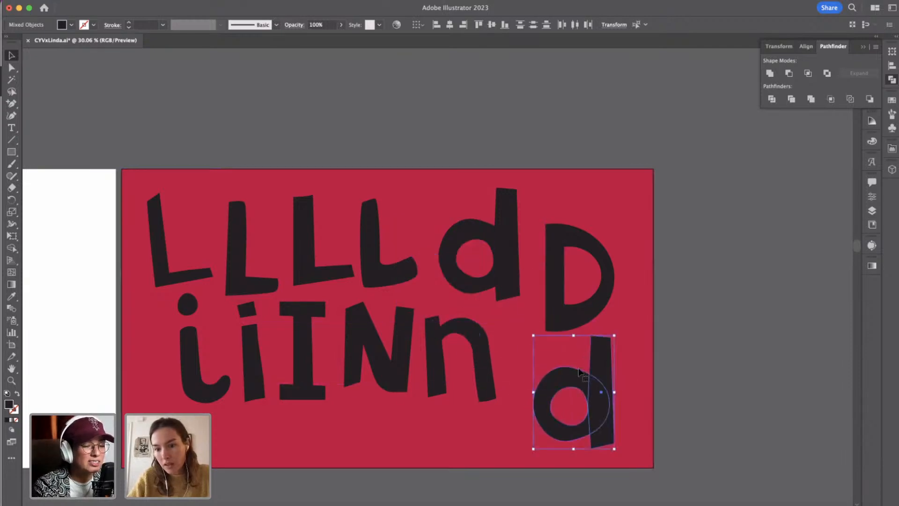
click(770, 73)
click(709, 364)
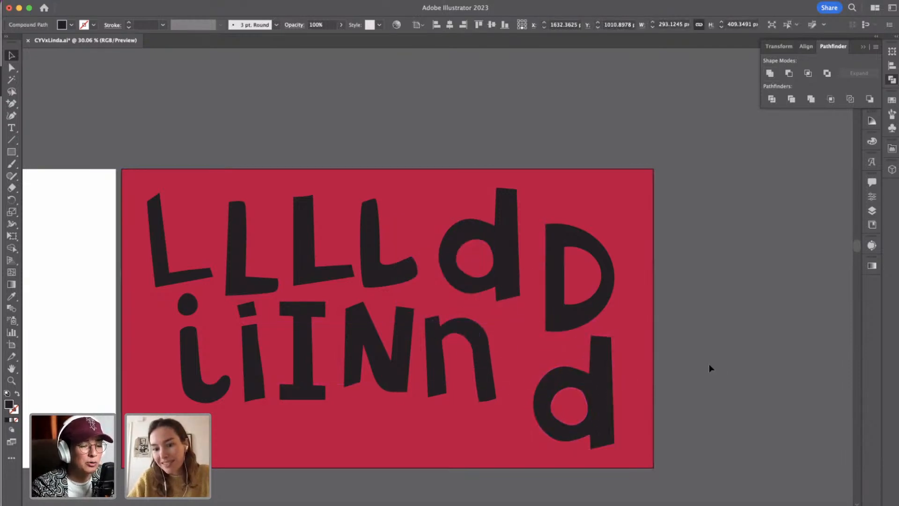
Merge the counter of the united lowercase d copy into its body with the Shape Builder Tool, filling the hole.
click(610, 380)
key(p)
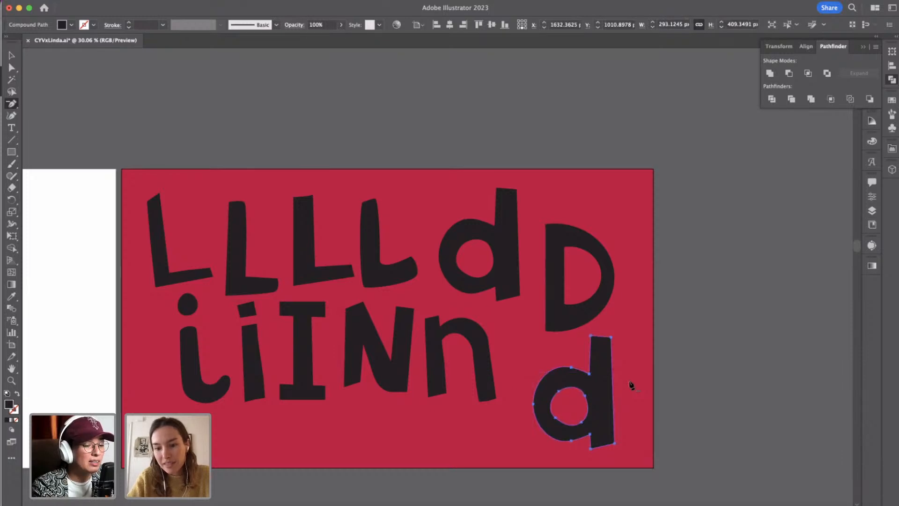
key(v)
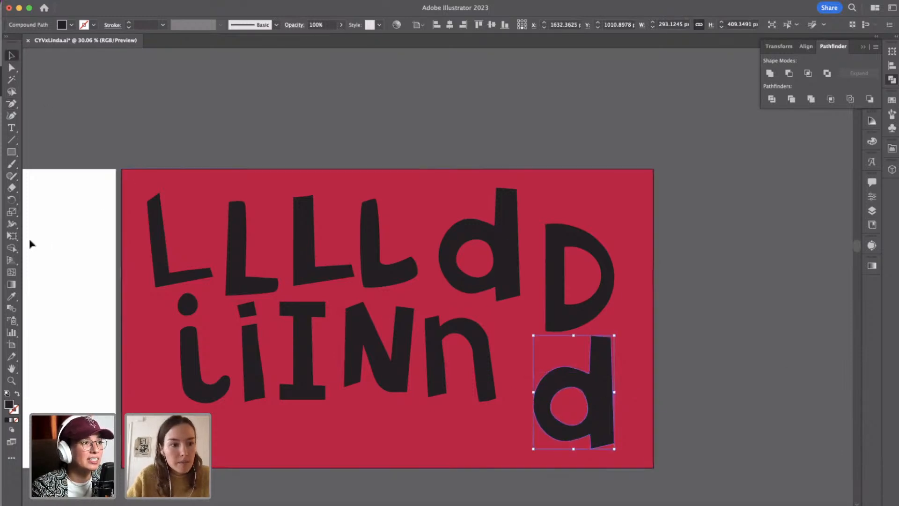
click(15, 248)
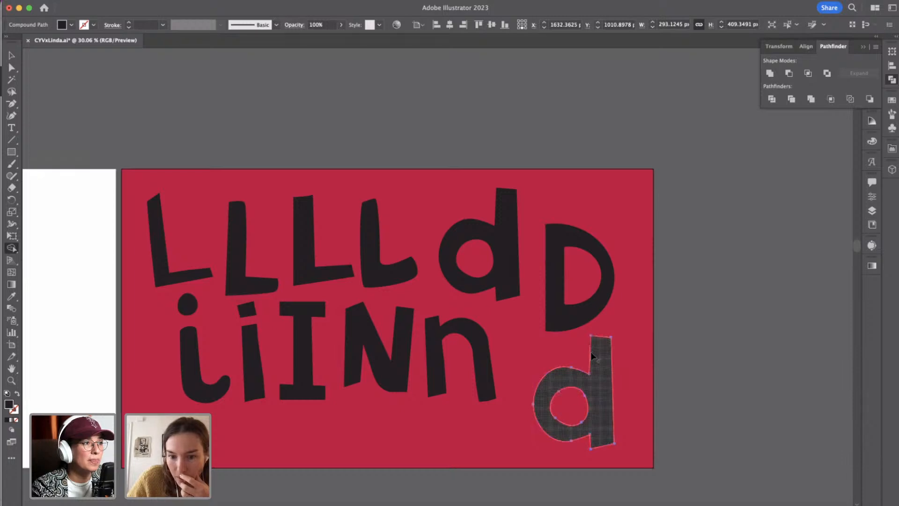
click(603, 354)
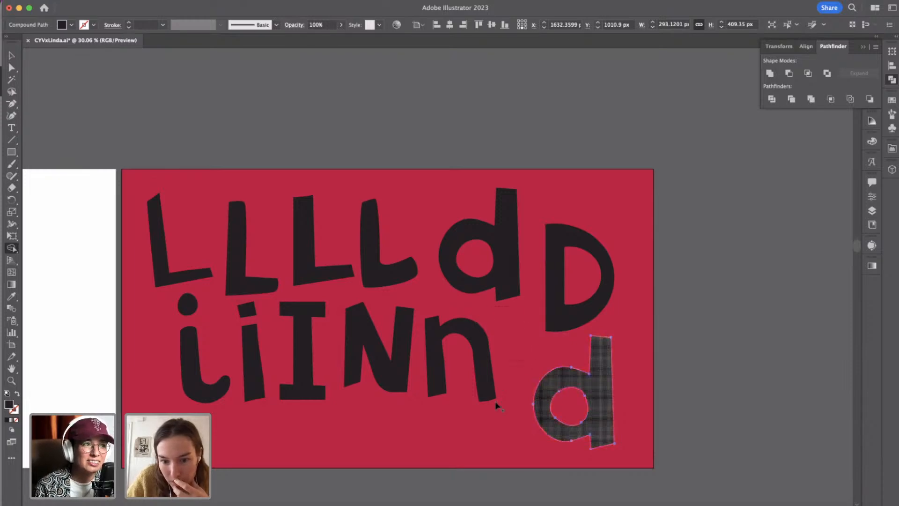
drag(564, 346, 539, 358)
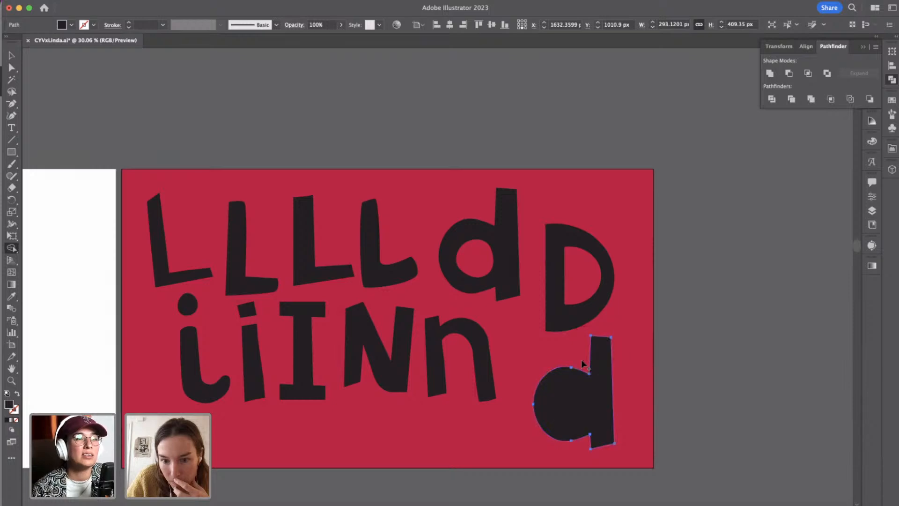
Lower the top anchor points of the filled copy's stem to just above the bowl, forming a lowercase a.
click(12, 68)
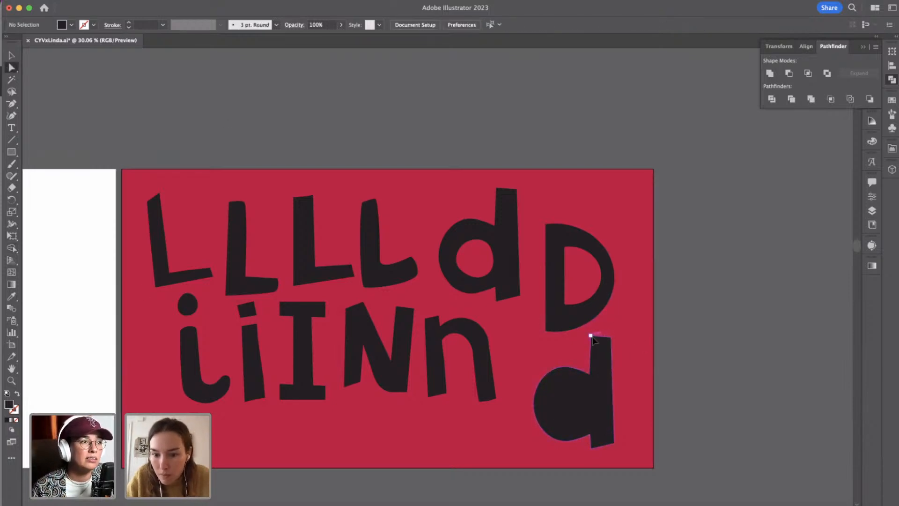
click(611, 338)
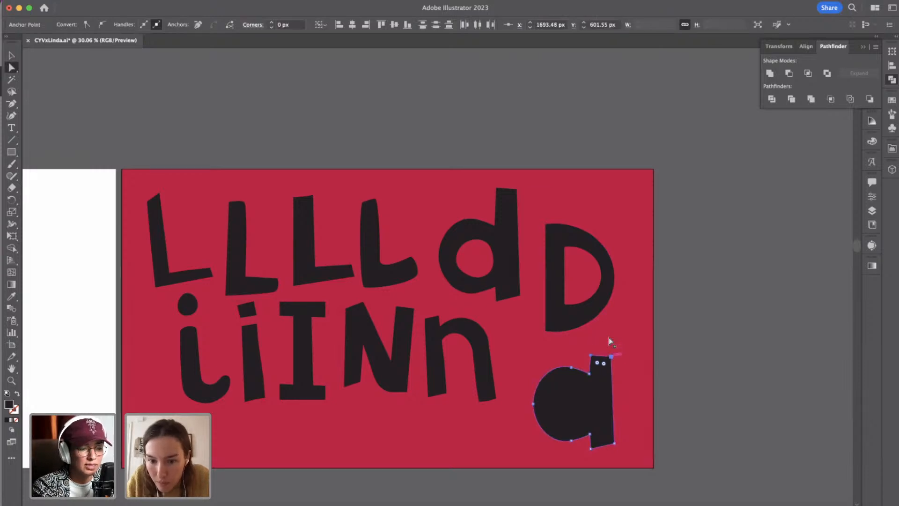
click(741, 412)
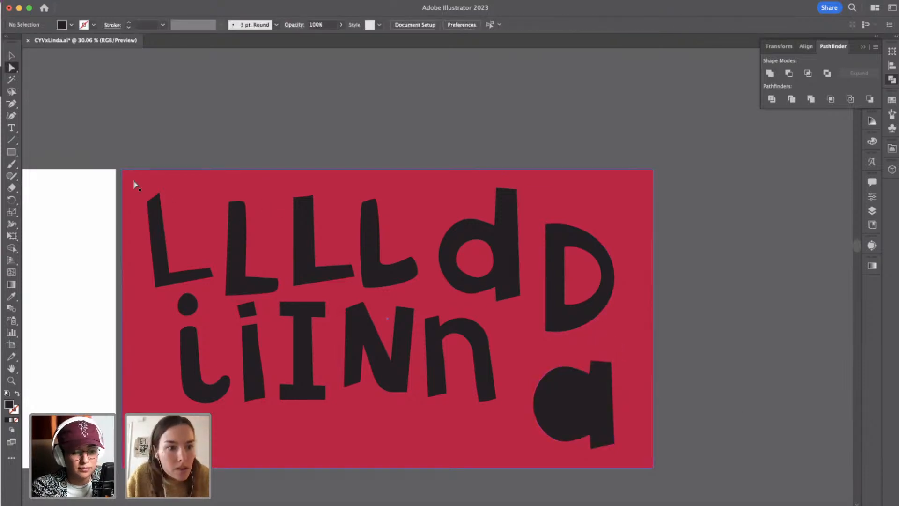
Draw a circle about 112 px in diameter inside the bowl of the lowercase a.
click(12, 151)
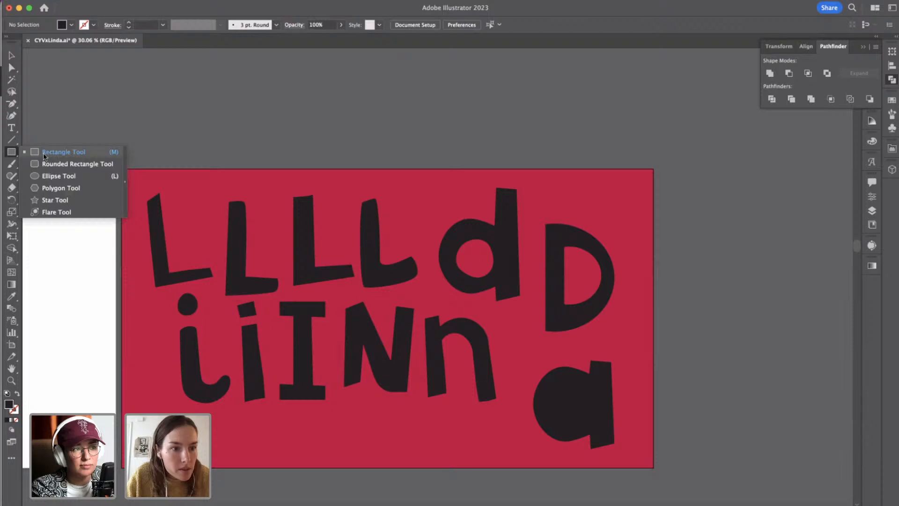
click(49, 178)
drag(553, 384, 584, 416)
Tilt the curve handle at the top anchor of the circle inside the lowercase a's bowl.
key(a)
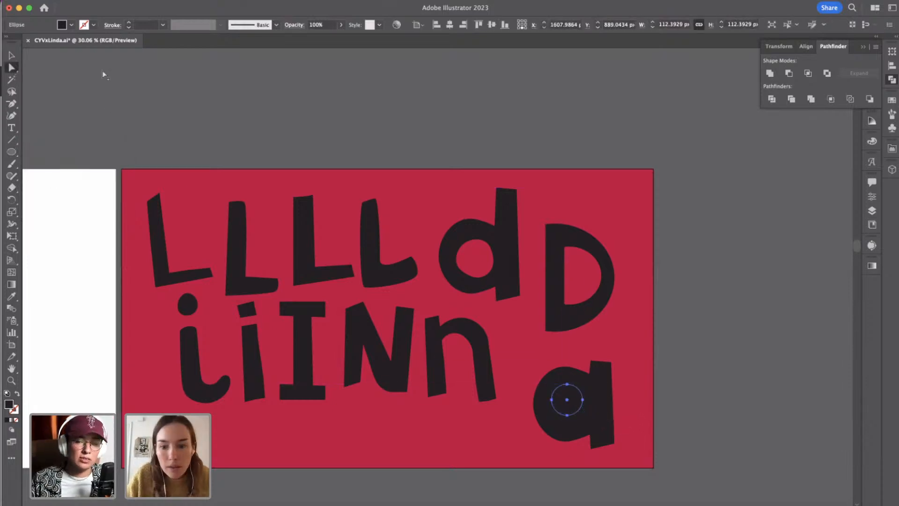
click(567, 384)
drag(576, 384, 578, 382)
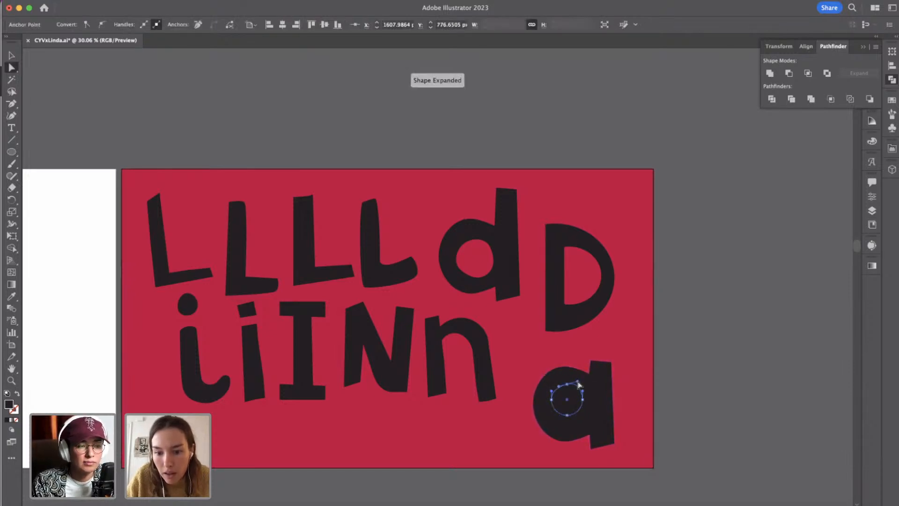
click(567, 415)
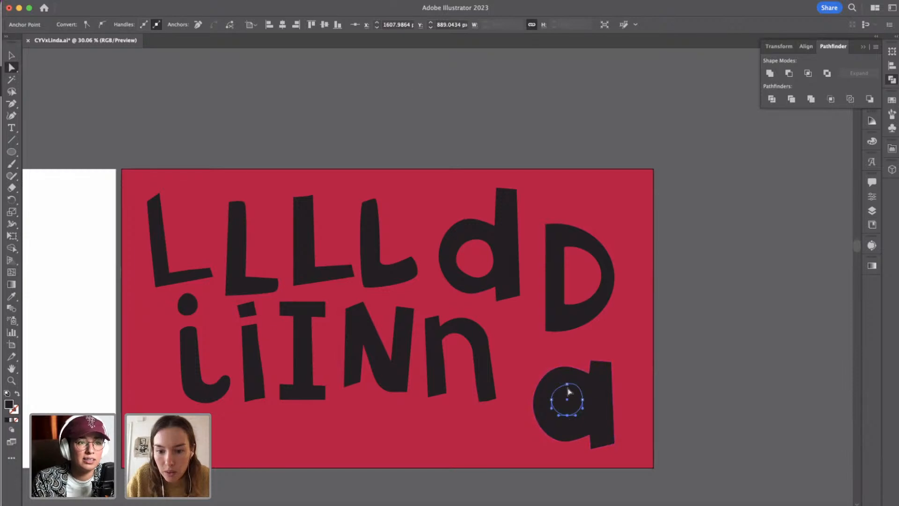
key(Delete)
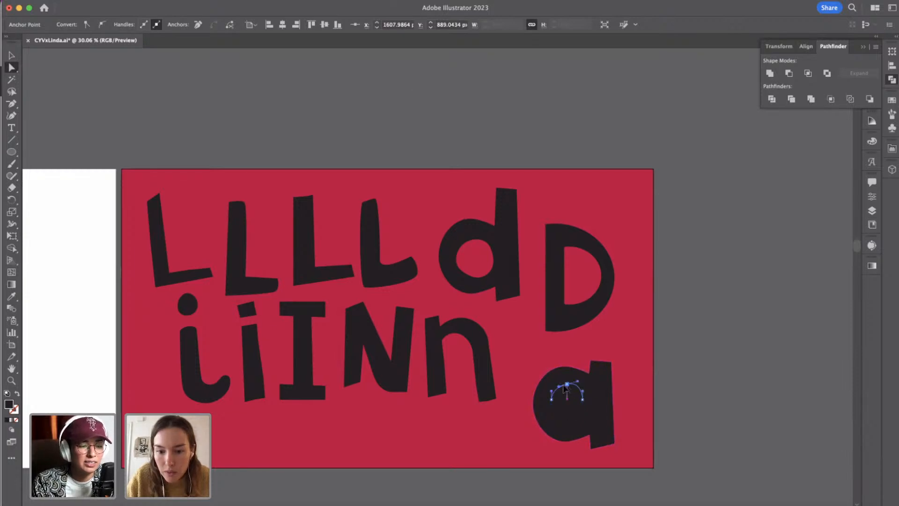
key(super+z)
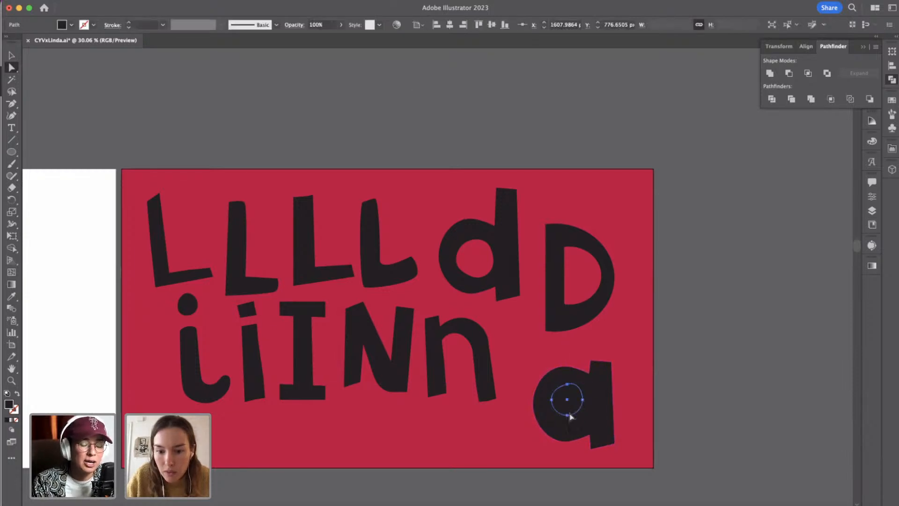
Subtract the circle from the lowercase a's body with Minus Front and expand the compound shape to cut out the counter.
click(11, 55)
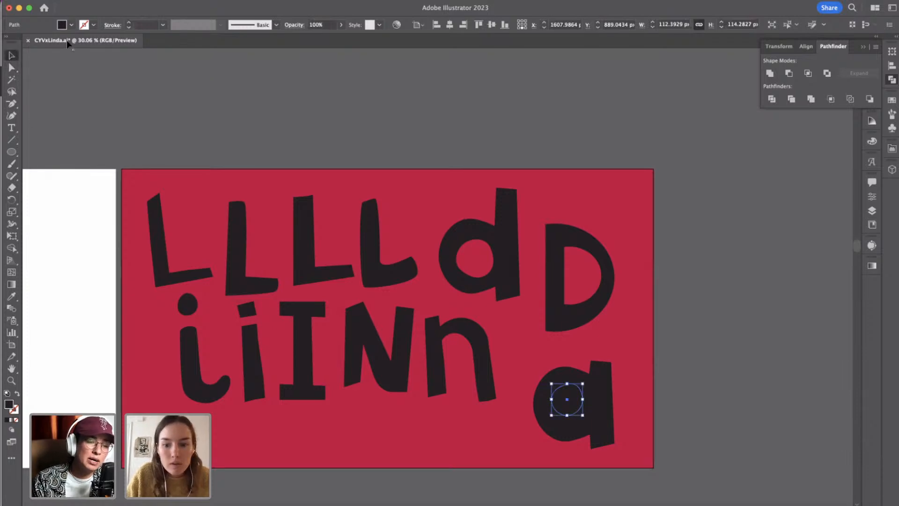
shift+click(574, 442)
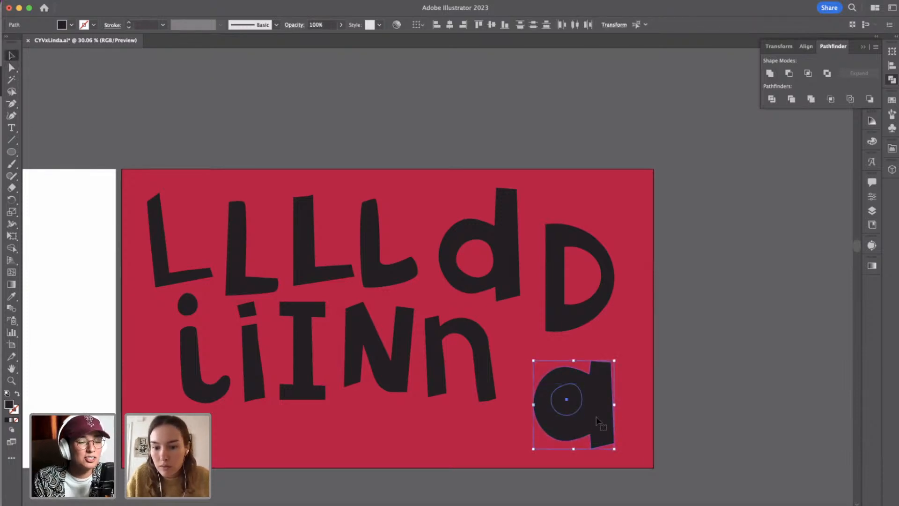
alt+click(790, 73)
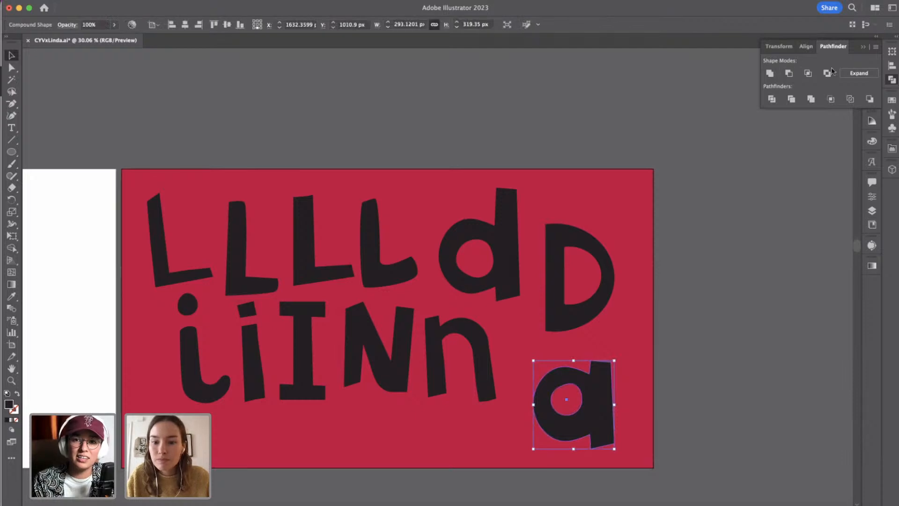
click(853, 76)
click(690, 427)
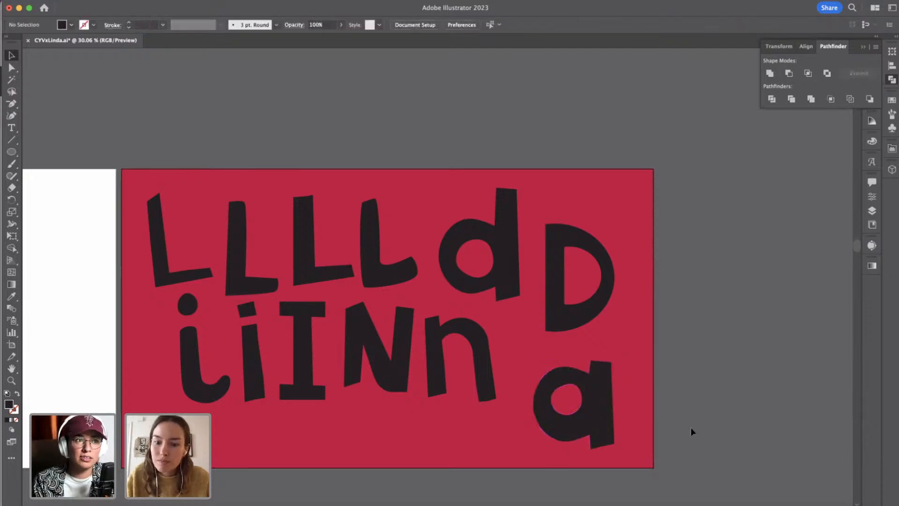
Level the curve handles at the top anchor of the lowercase a's counter.
click(555, 389)
click(12, 68)
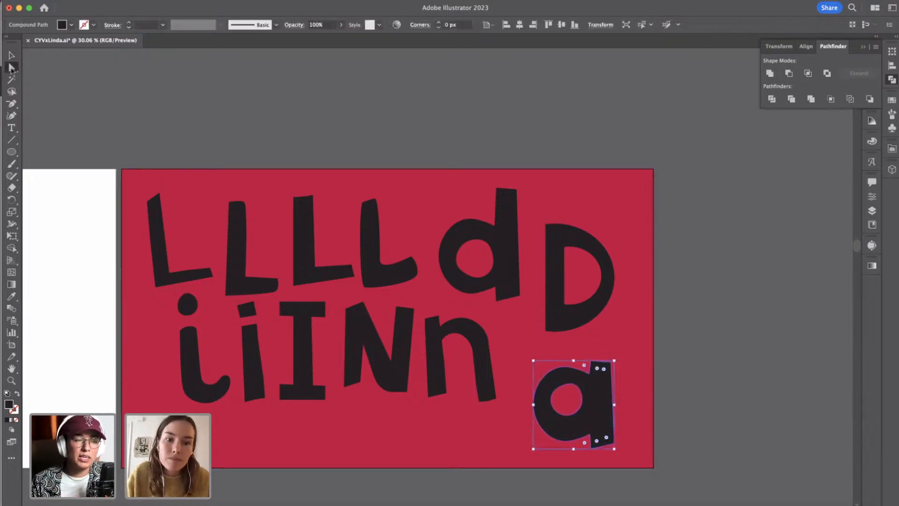
click(567, 384)
scroll(567, 384, up, 3)
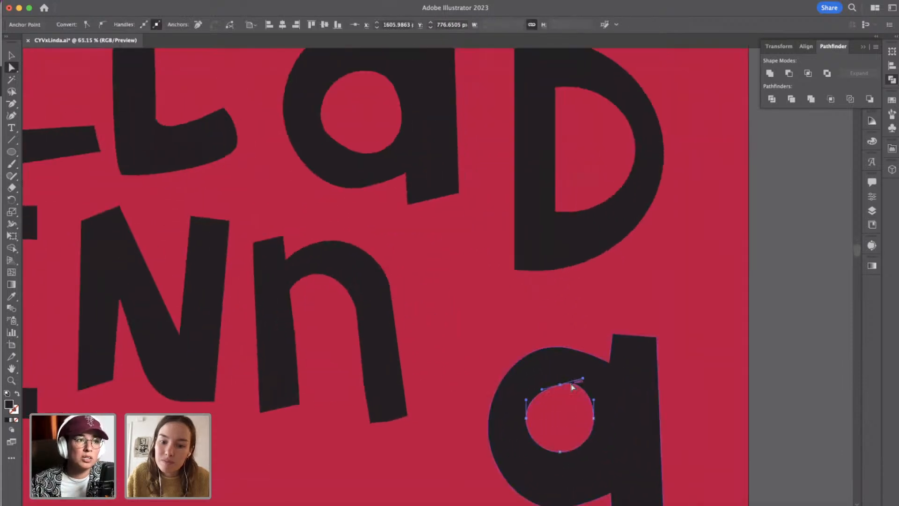
drag(583, 377, 585, 385)
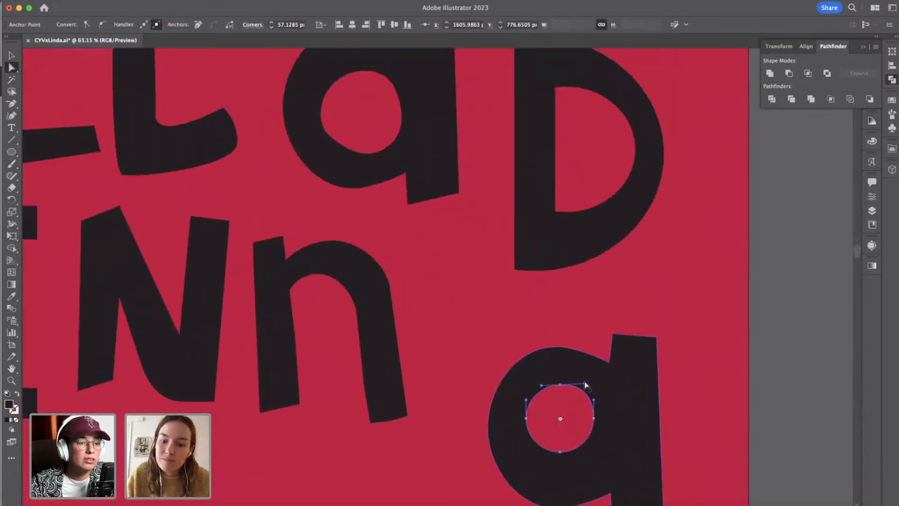
click(712, 420)
Stretch the lowercase a's counter into an oval by lowering its bottom anchor and shifting its right anchor slightly down and outward.
scroll(712, 420, down, 5)
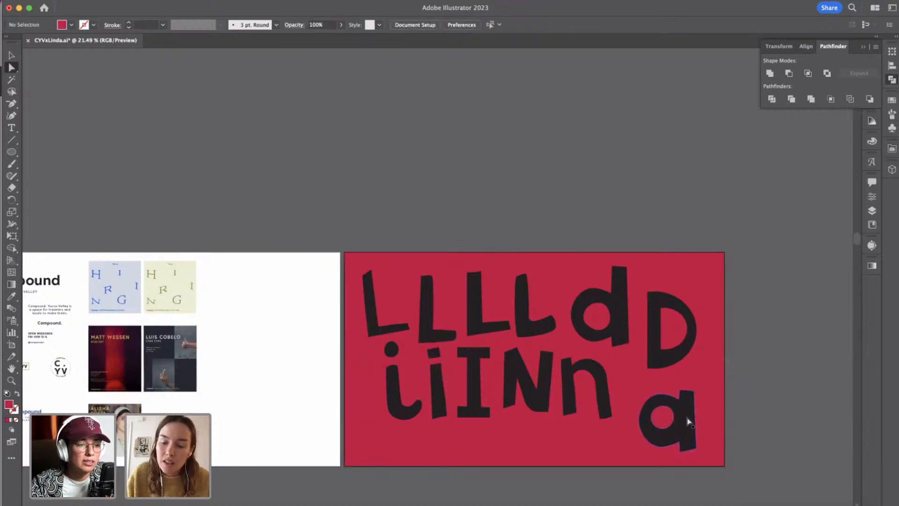
click(665, 416)
scroll(665, 416, up, 3)
click(635, 438)
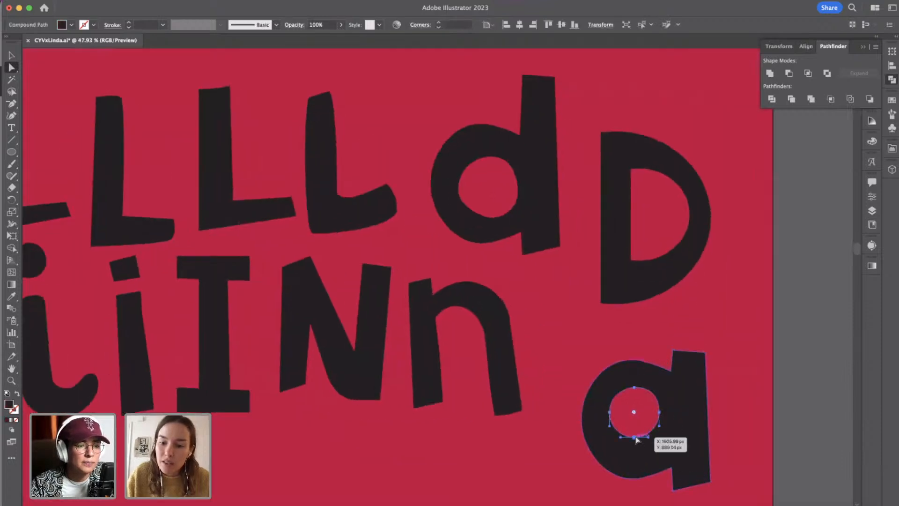
drag(634, 438, 635, 447)
drag(660, 418, 663, 422)
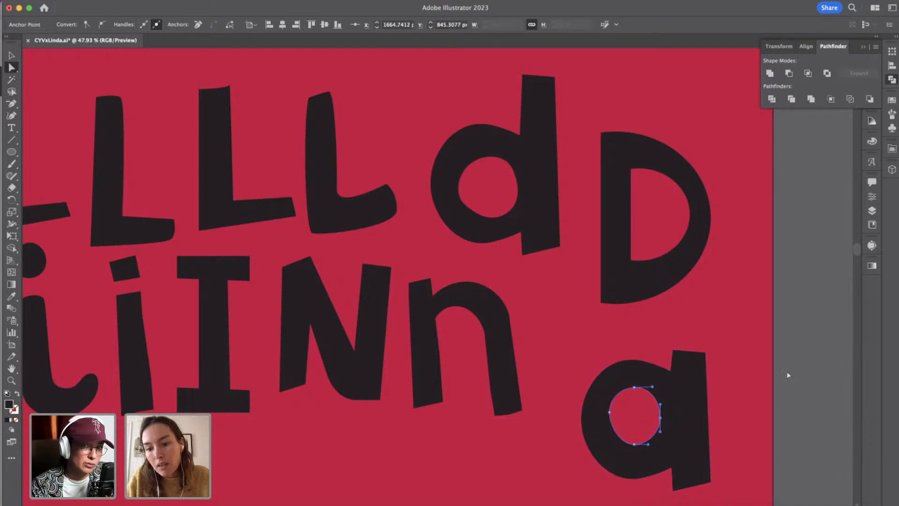
click(787, 372)
Scale the lowercase a down to about 231 × 251 px and place it beside the lowercase n.
scroll(788, 372, down, 5)
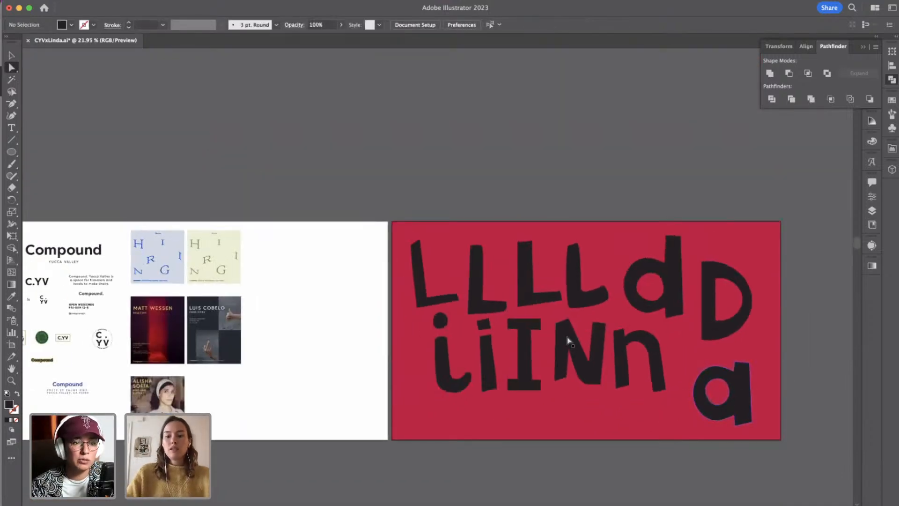
key(v)
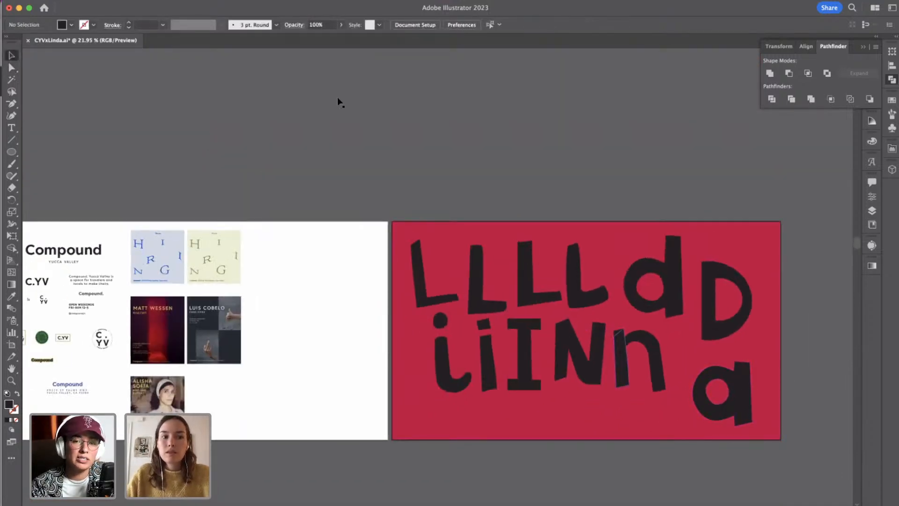
click(744, 391)
drag(753, 424, 707, 396)
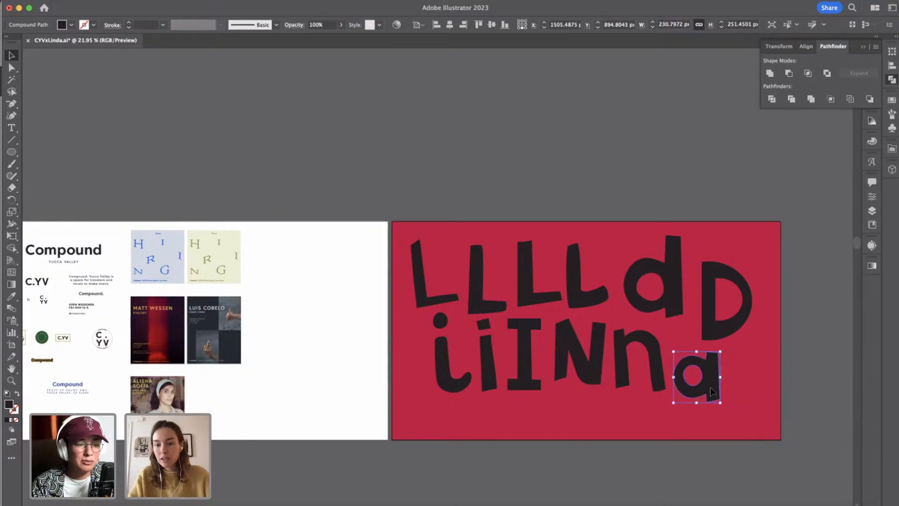
click(779, 398)
scroll(778, 398, right, 5)
scroll(778, 398, down, 2)
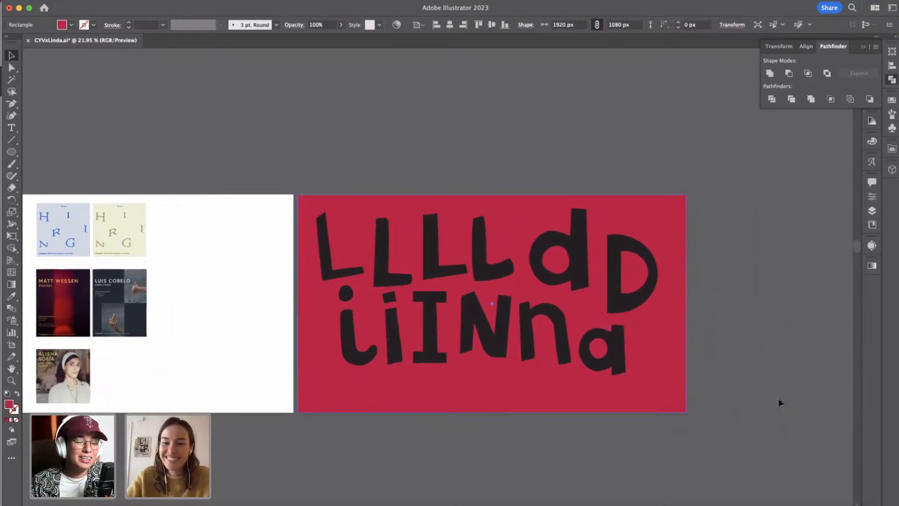
click(779, 398)
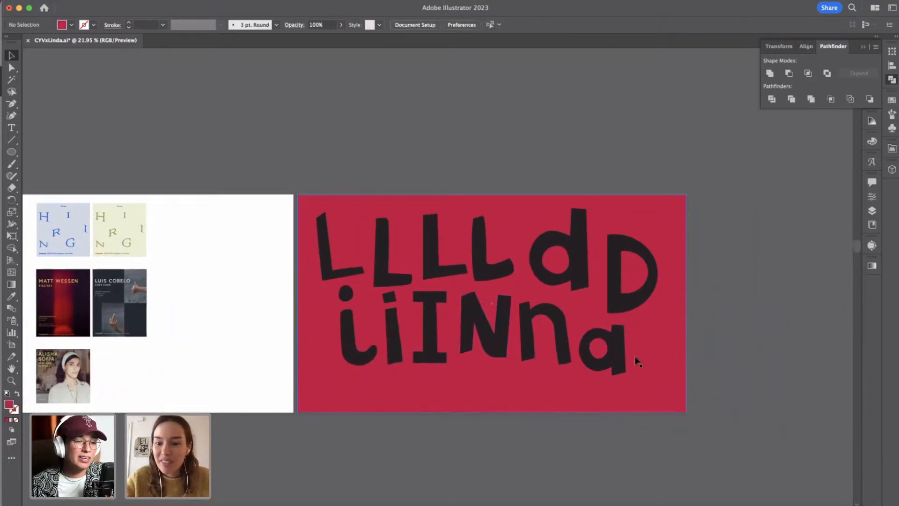
Duplicate the lowercase a diagonally below the original, near the red background's lower-right corner.
click(620, 357)
drag(620, 356, 673, 391)
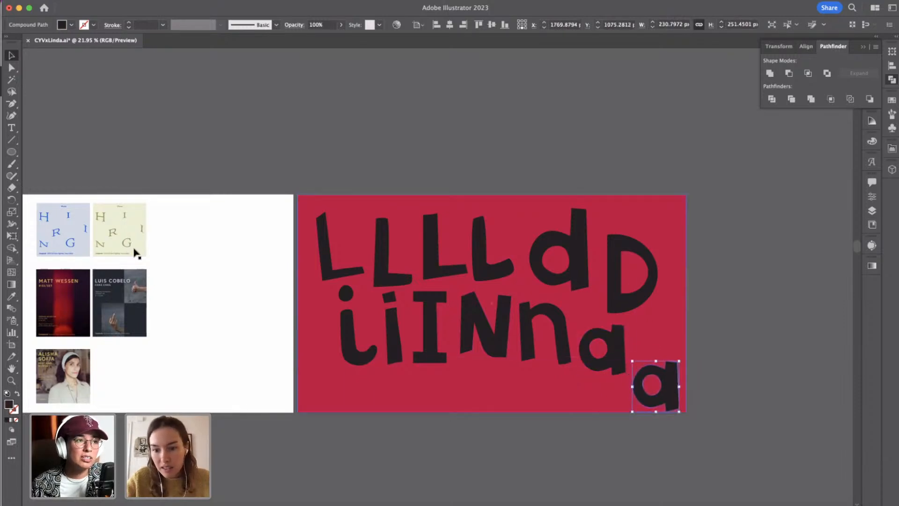
click(108, 136)
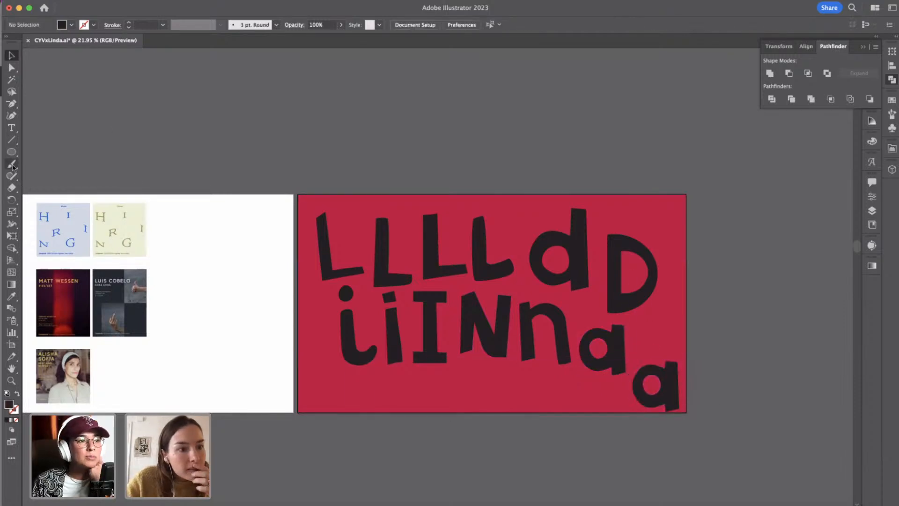
Draw a hooked path with the Pen Tool, curving over the top of the copied a and running down its stem.
click(11, 139)
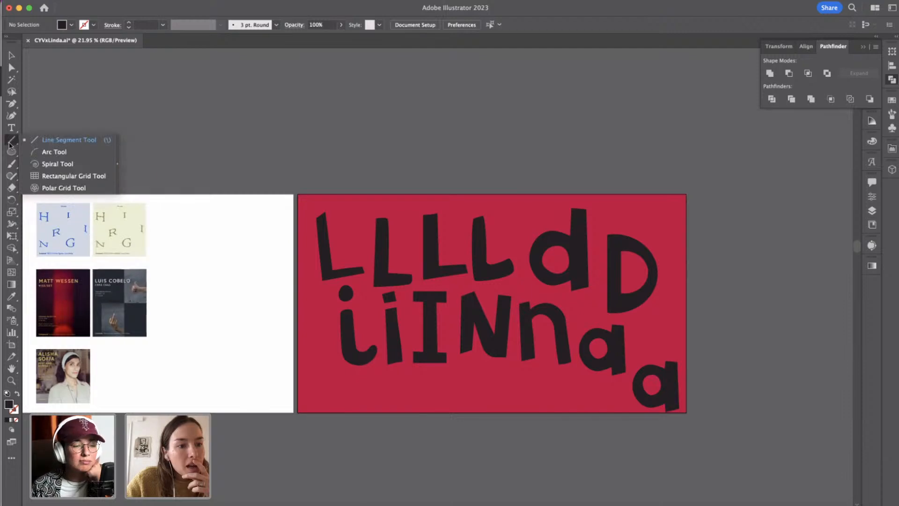
click(11, 104)
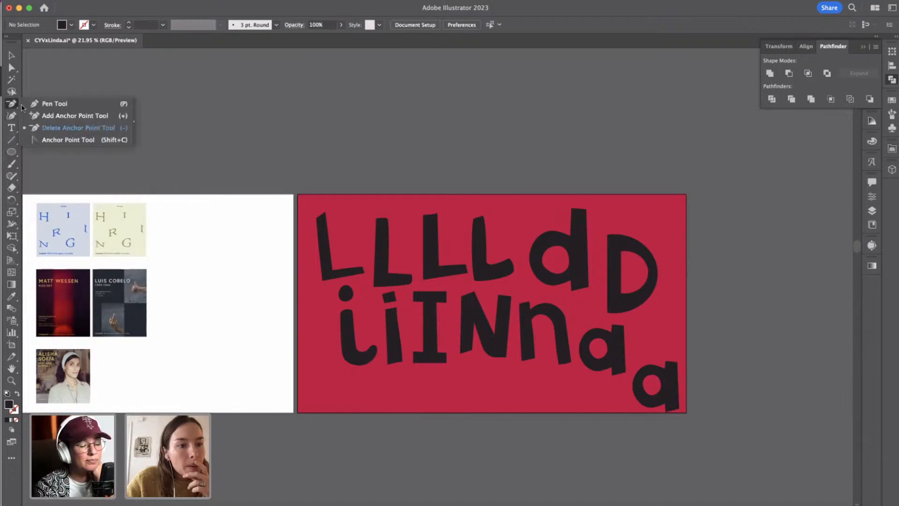
click(47, 100)
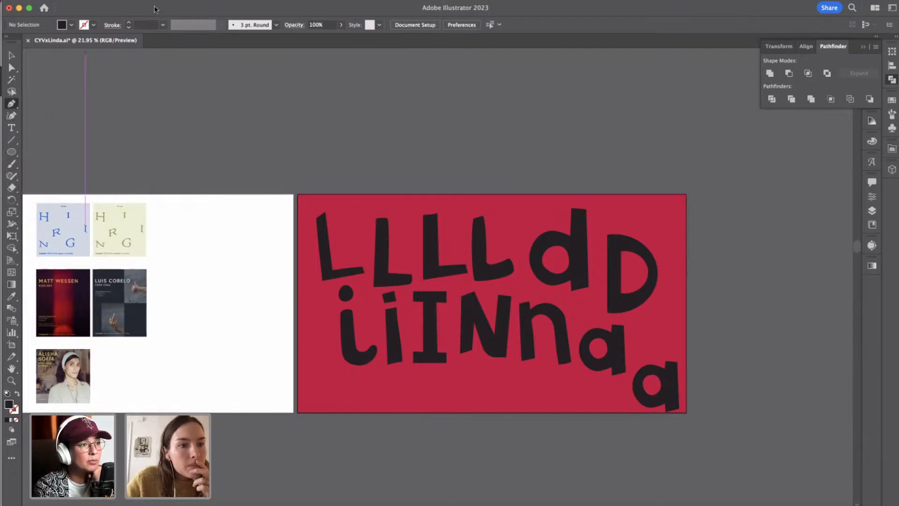
click(598, 348)
click(637, 350)
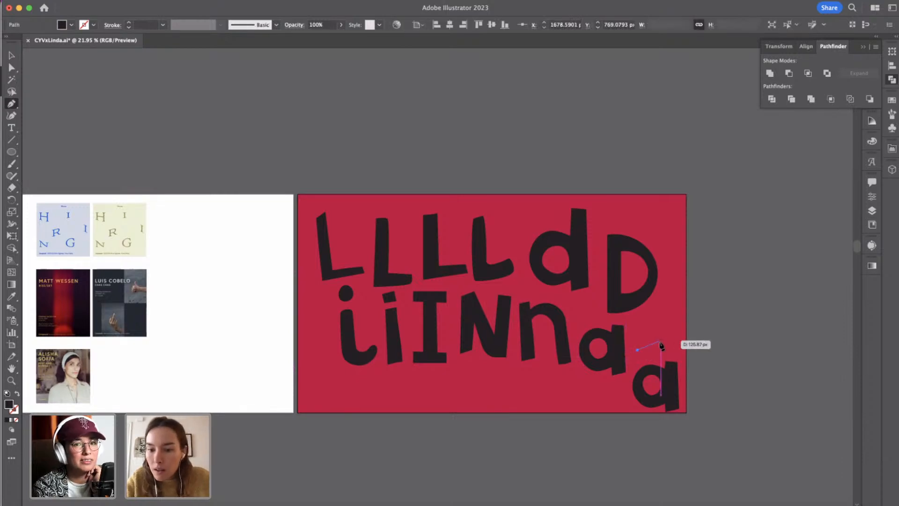
drag(657, 342, 670, 343)
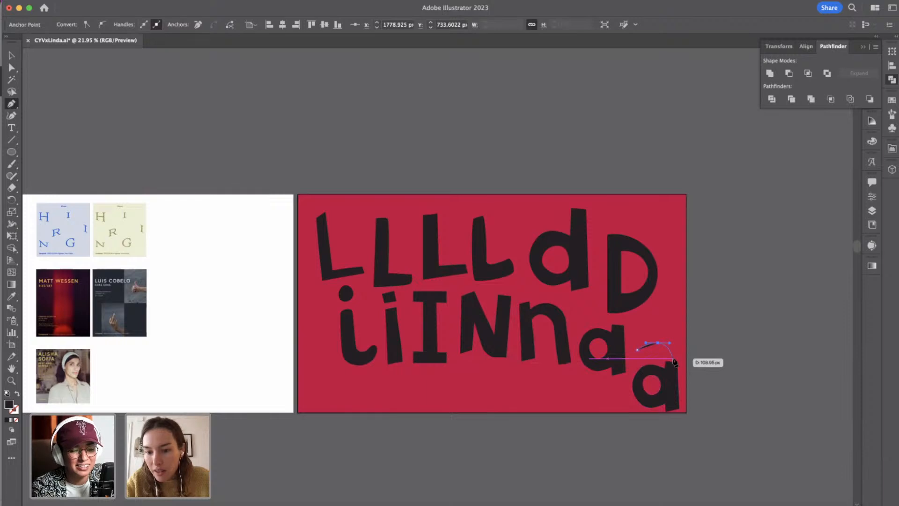
click(673, 363)
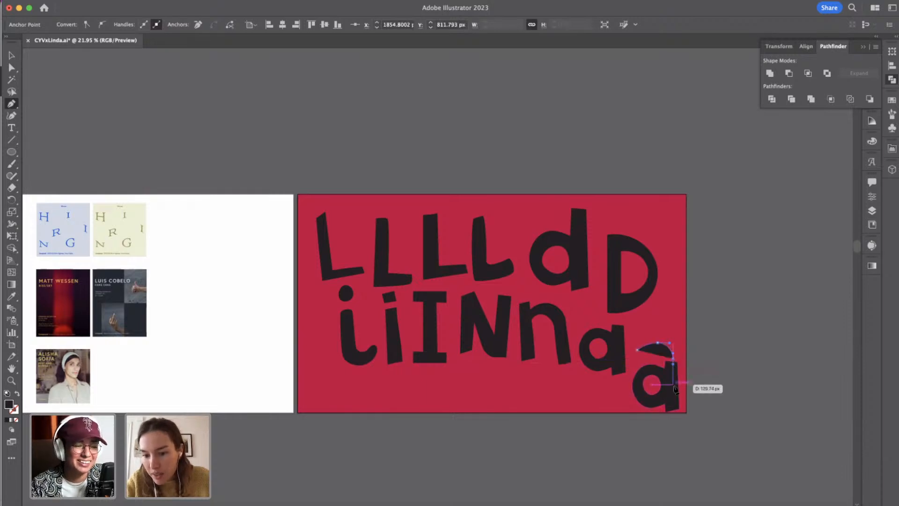
click(674, 385)
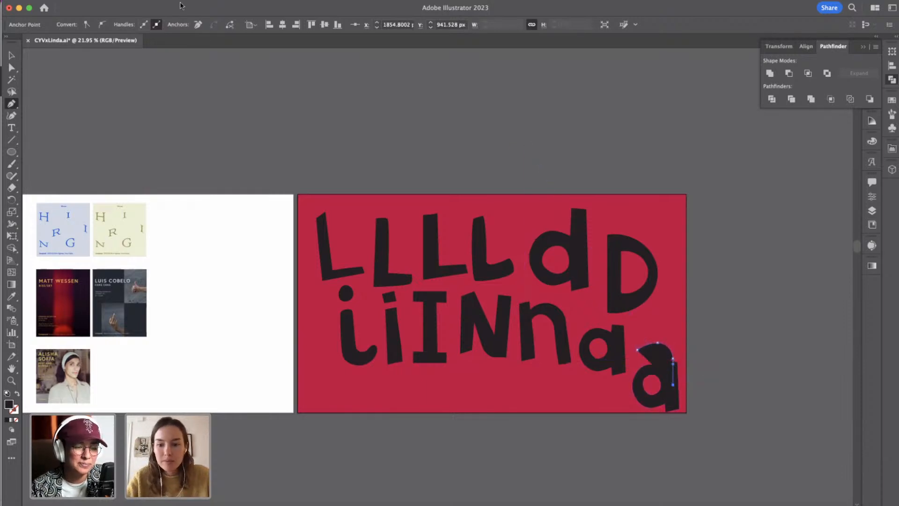
Swap the hooked path's fill and stroke, and set its stroke weight to 70 px.
click(17, 393)
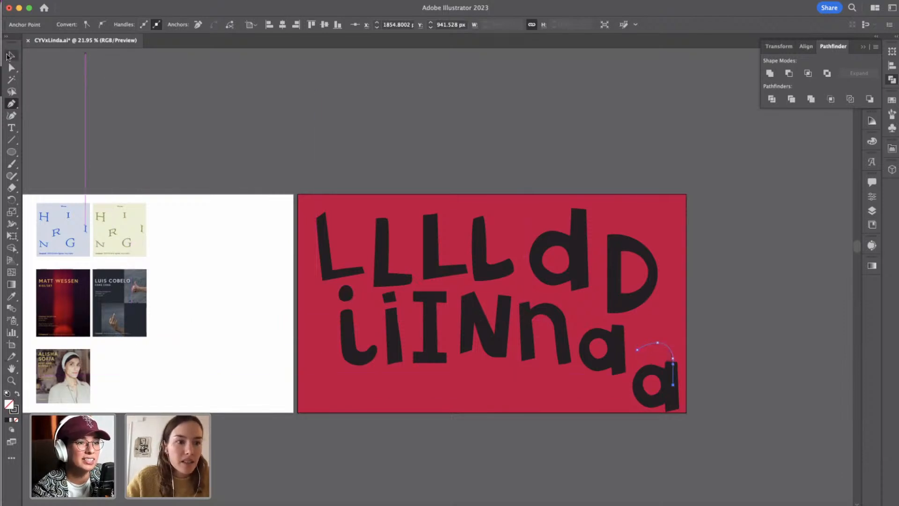
click(12, 55)
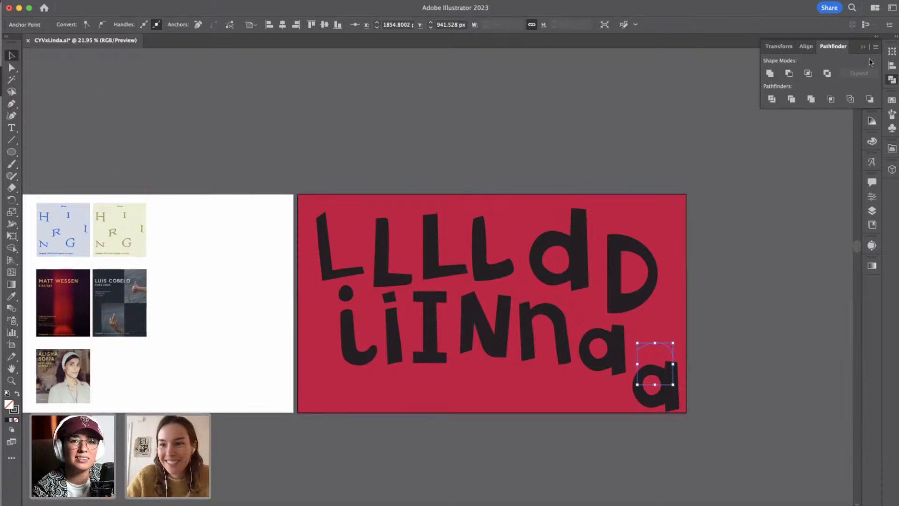
click(891, 79)
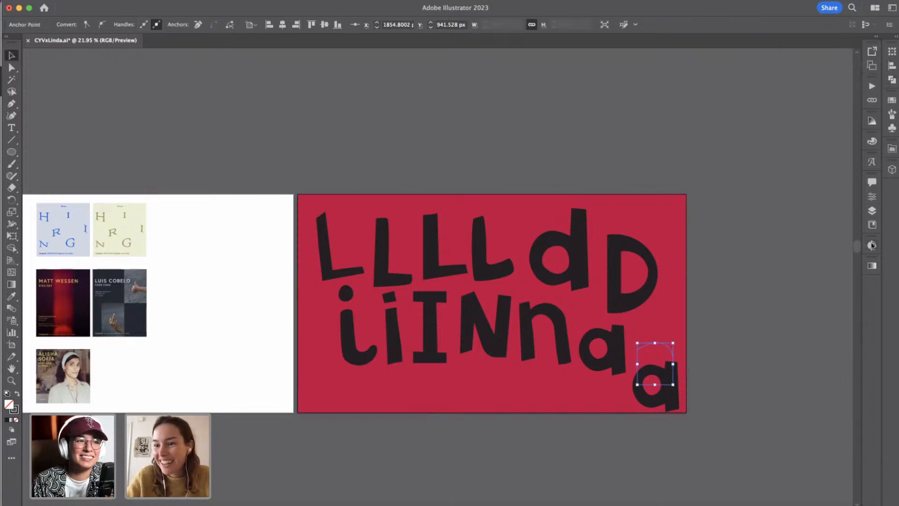
click(872, 198)
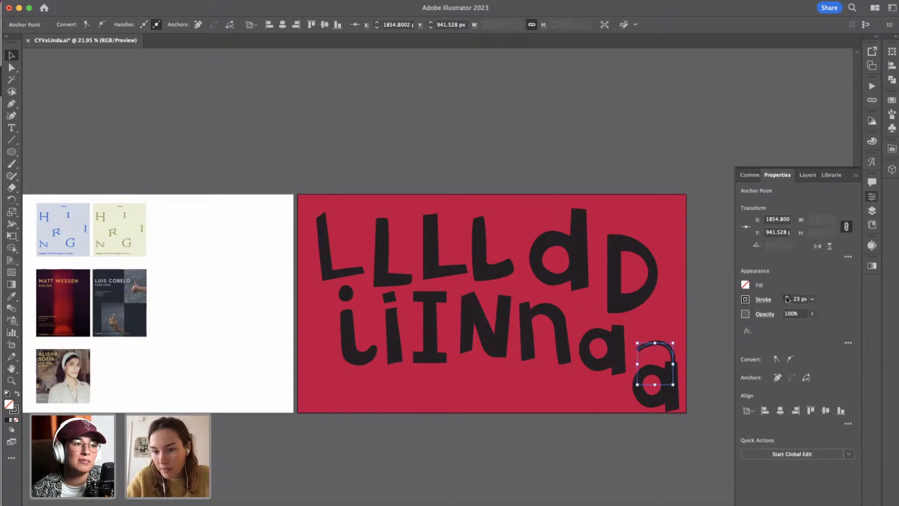
click(787, 297)
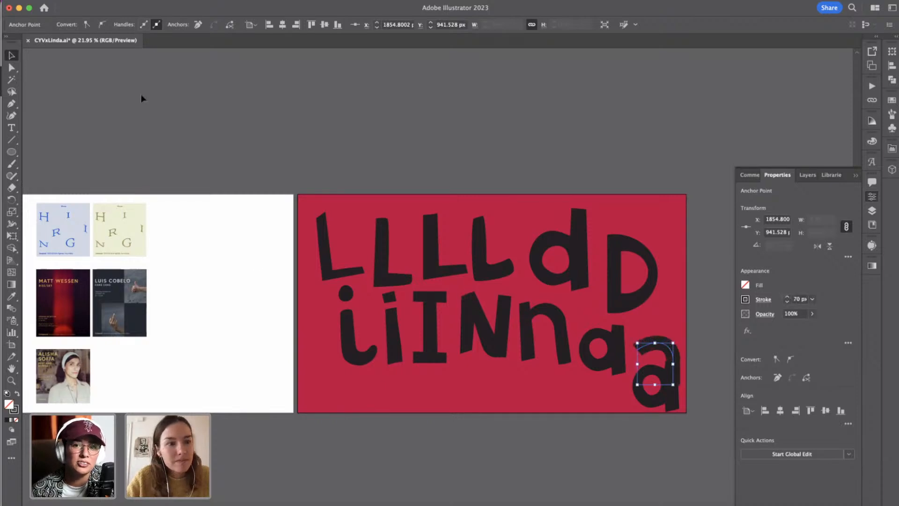
click(500, 119)
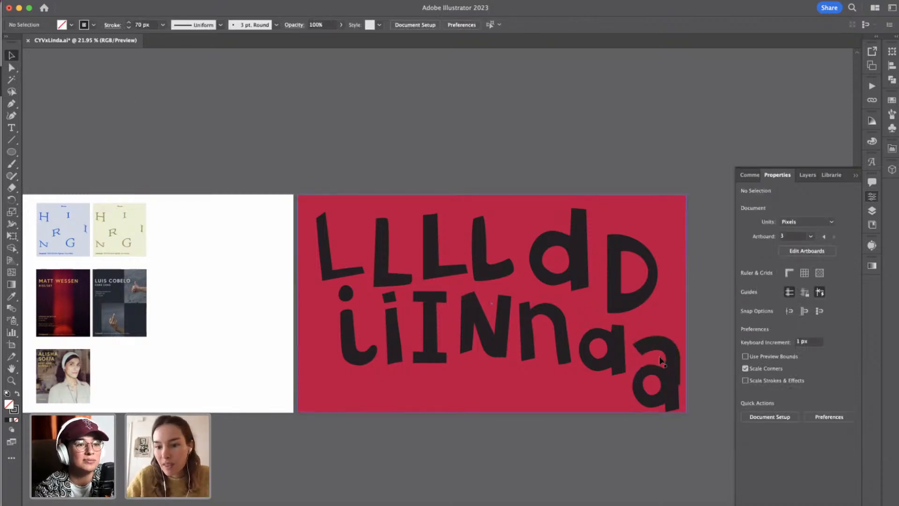
Expand the fill and stroke of the hooked path over the copied a into an outlined shape.
mouse_move(662, 349)
mouse_down()
mouse_move(661, 362)
mouse_move(662, 355)
mouse_up()
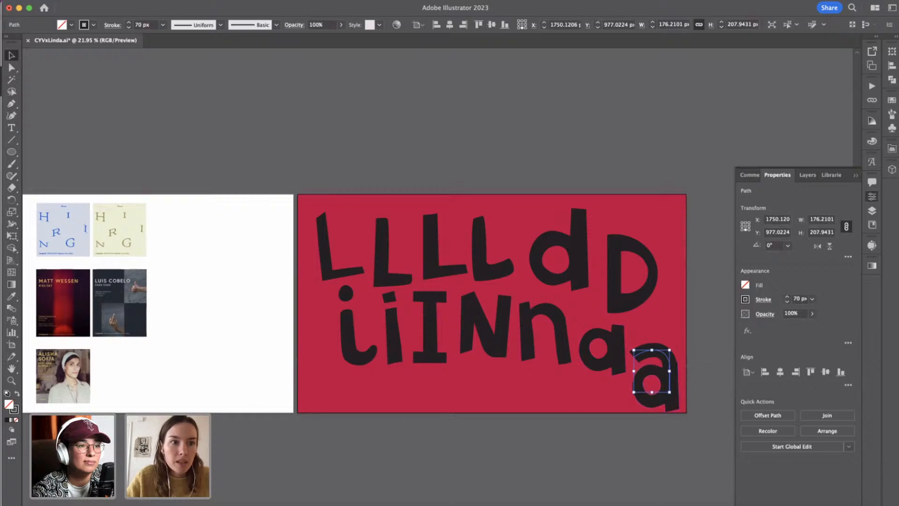
click(101, 1)
mouse_move(121, 2)
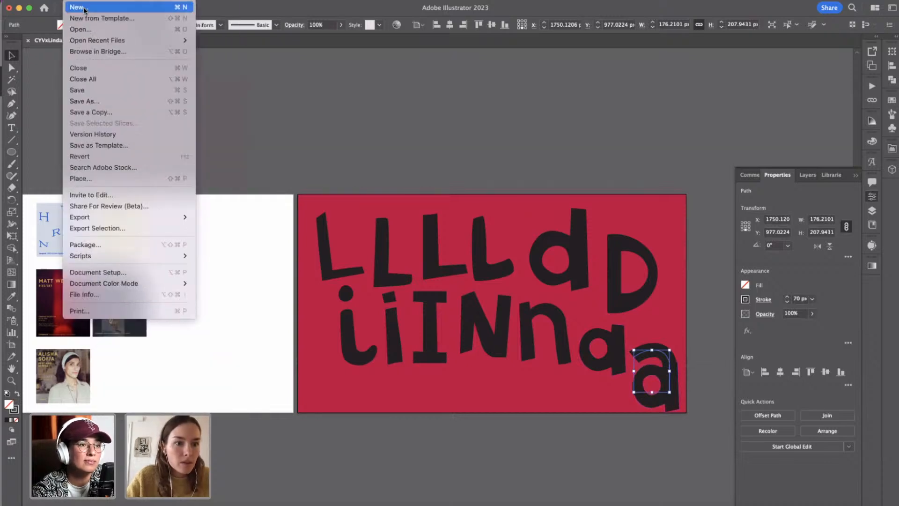
click(409, 111)
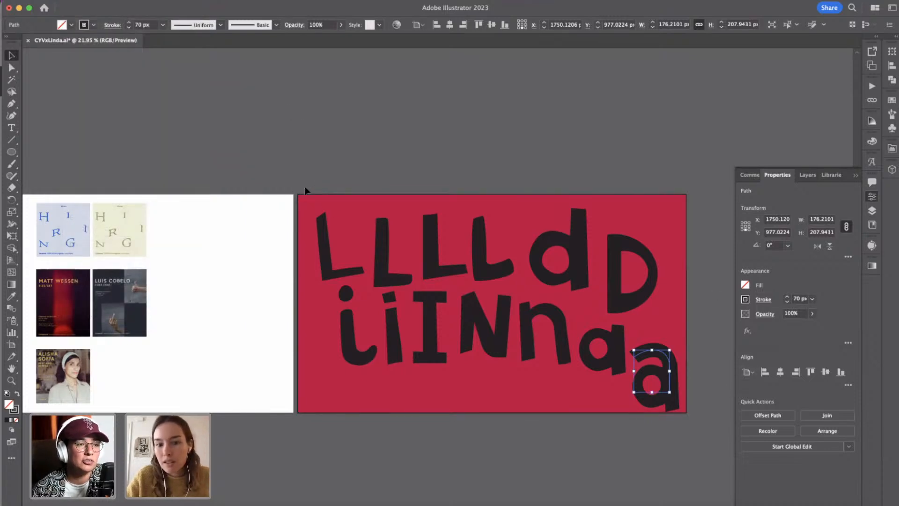
scroll(461, 351, right, 3)
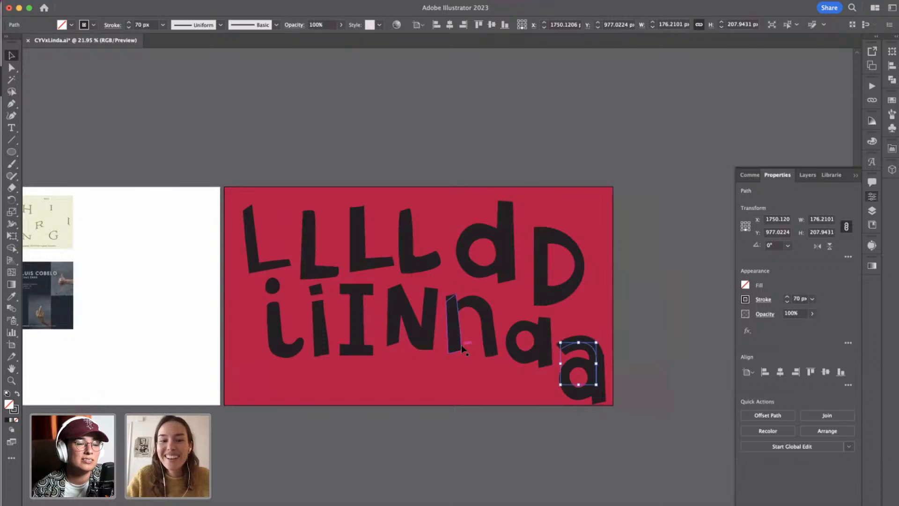
scroll(462, 349, up, 3)
click(125, 0)
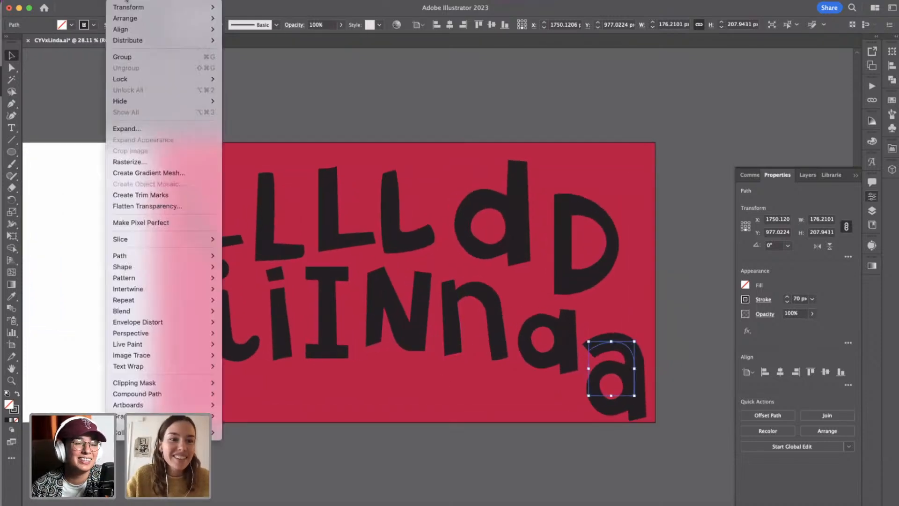
click(136, 130)
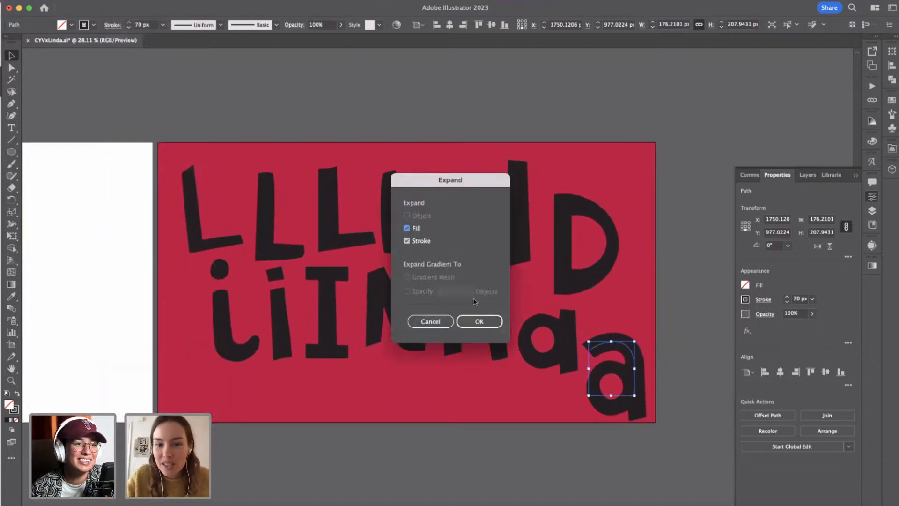
click(483, 321)
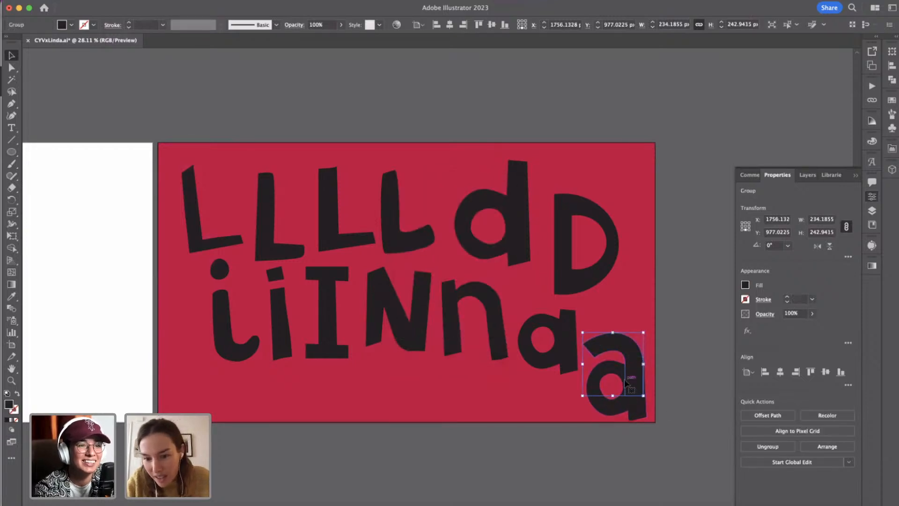
Shift the expanded hook 14 px down so it lines up with the copied a's stem.
scroll(640, 349, up, 3)
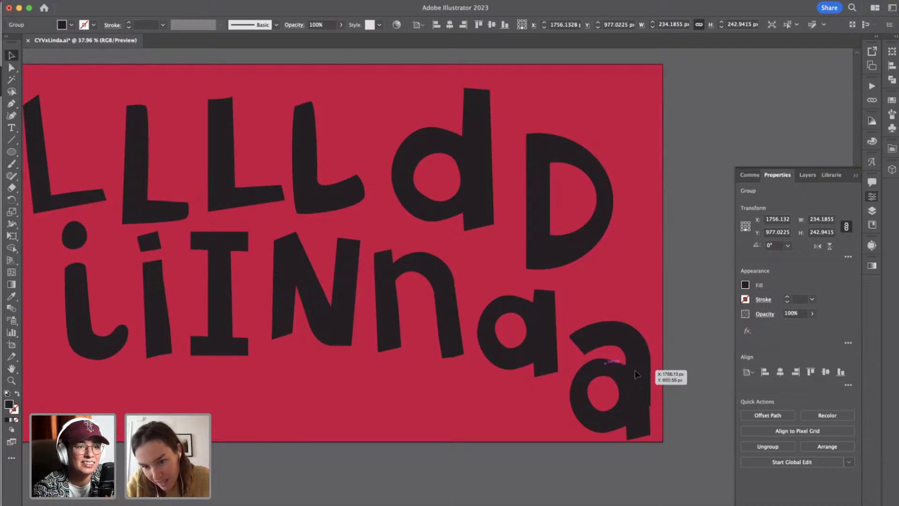
drag(635, 371, 633, 371)
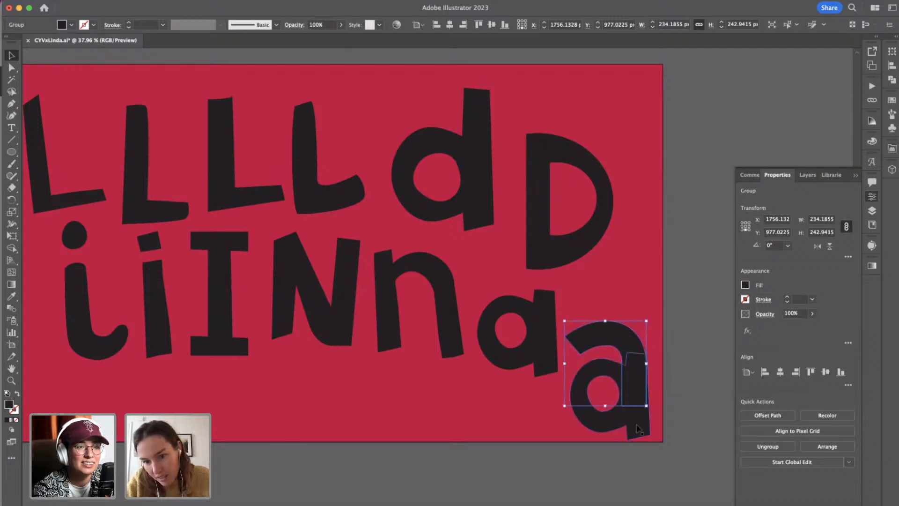
key(Down)
key(Down)
key(Down)
key(Down)
key(Down)
key(Down)
key(Down)
key(Down)
key(Down)
key(Down)
key(Down)
key(Down)
key(Down)
key(Down)
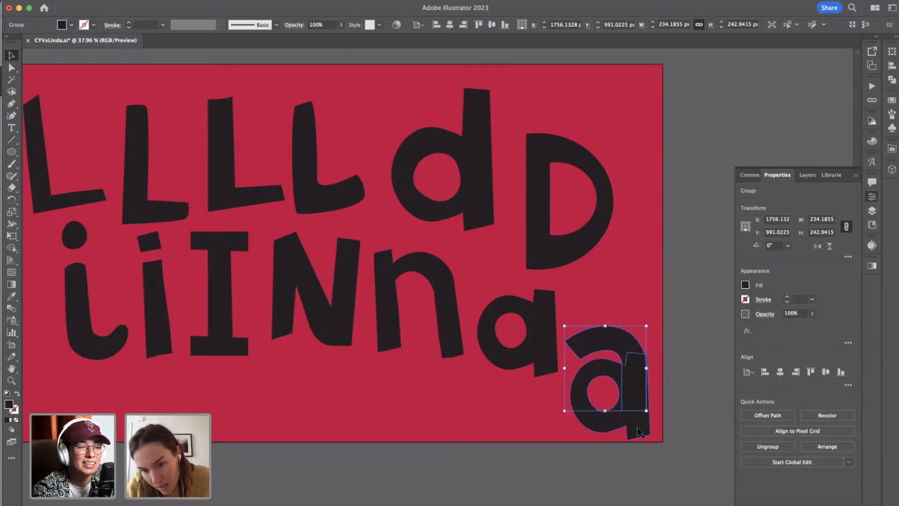
Unite the hook and the copied a into one double-storey a.
click(603, 430)
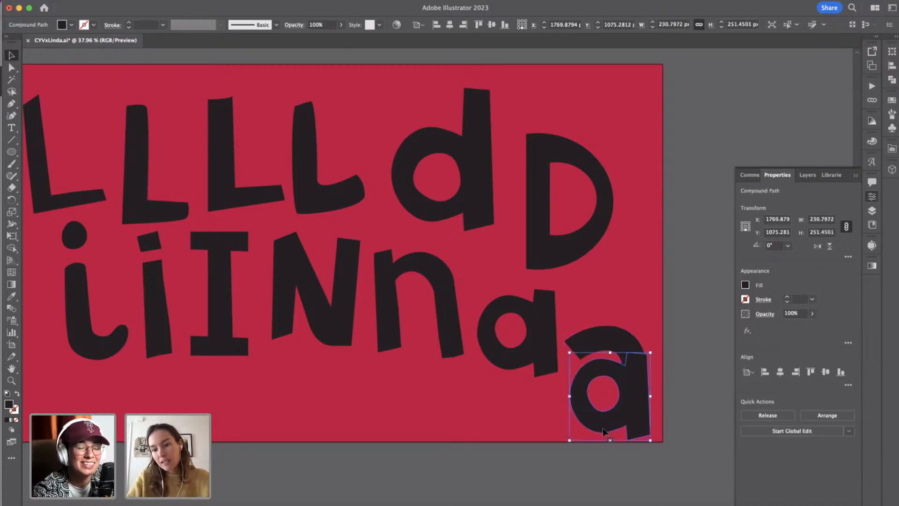
shift+click(589, 346)
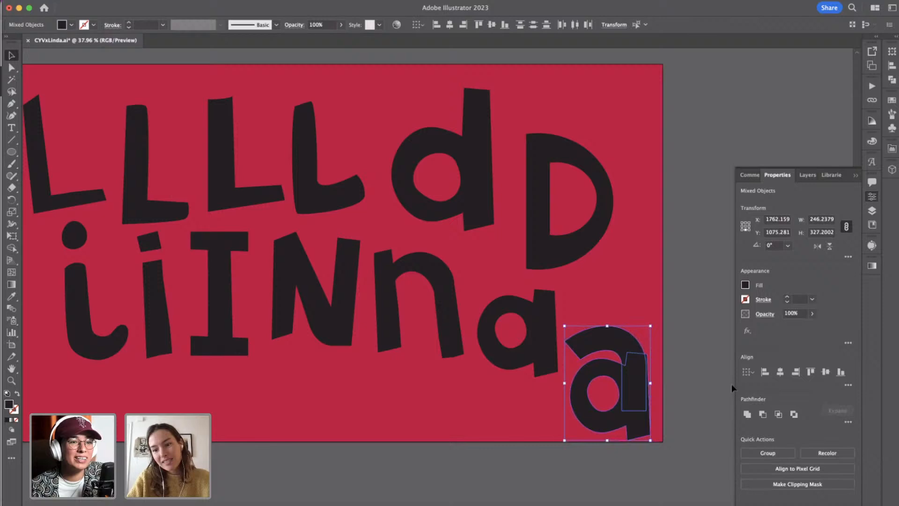
click(748, 414)
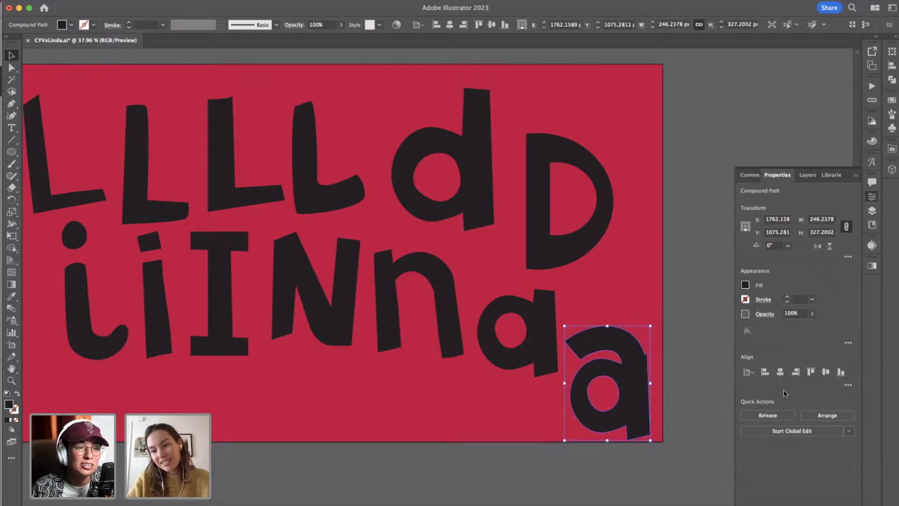
Delete the stray anchor point at the notch on the double-storey a's outer edge, where the hook meets the stem.
key(p)
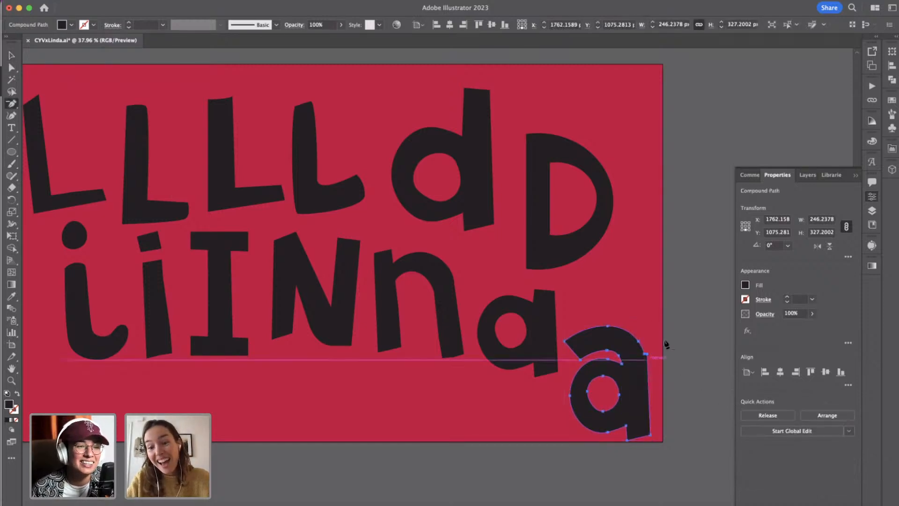
scroll(649, 368, up, 5)
click(648, 338)
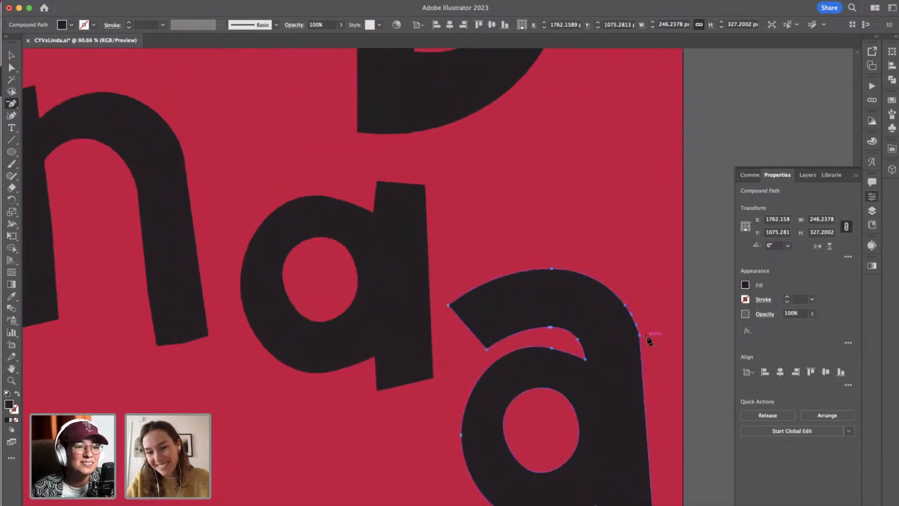
scroll(673, 415, down, 5)
Scale the double-storey a down to about 214 × 285 px and move it up beside the single-storey a.
key(v)
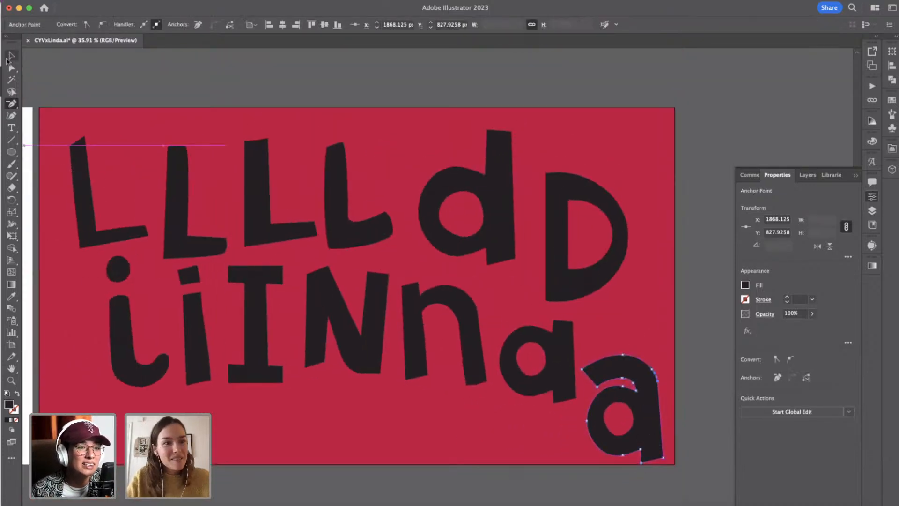
click(645, 450)
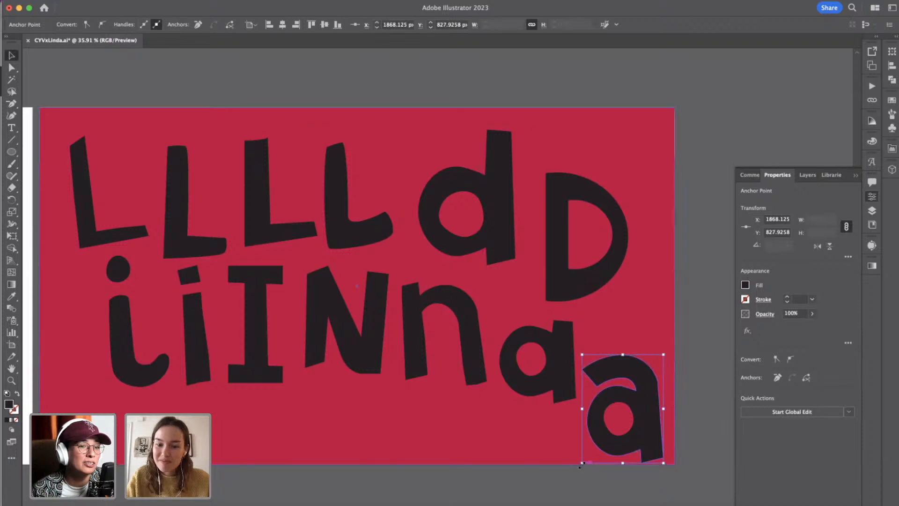
click(611, 427)
shift+click(611, 427)
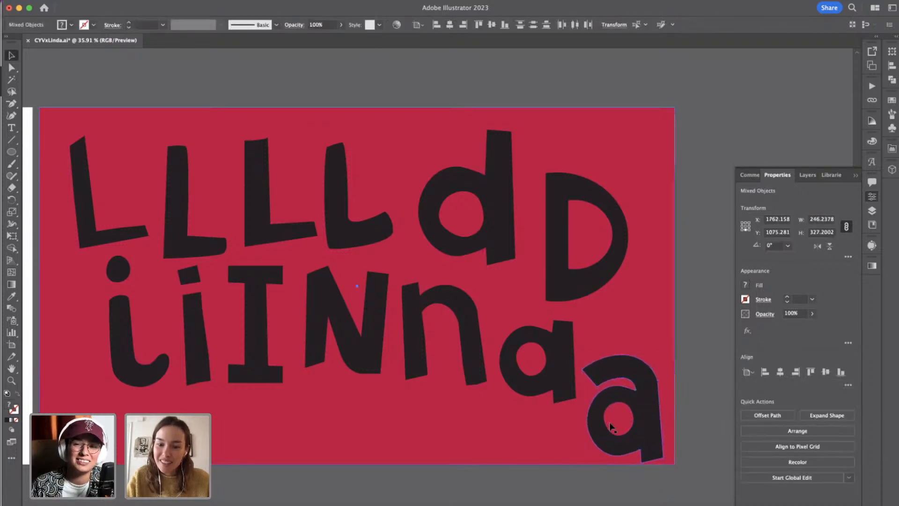
shift+click(666, 334)
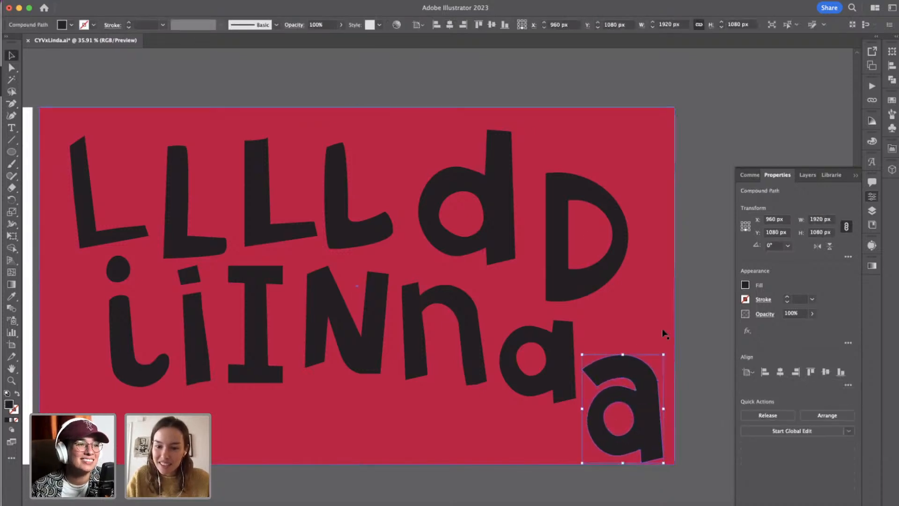
drag(585, 464, 592, 449)
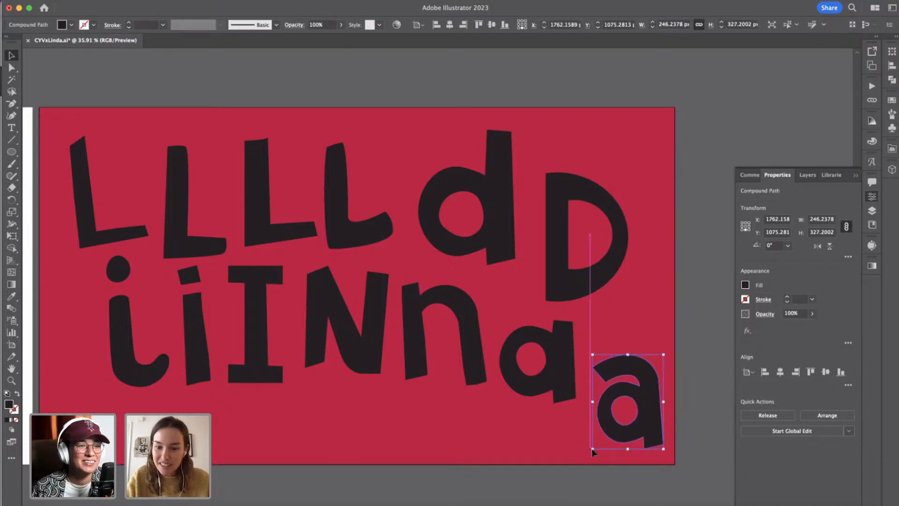
drag(642, 405, 639, 359)
click(697, 328)
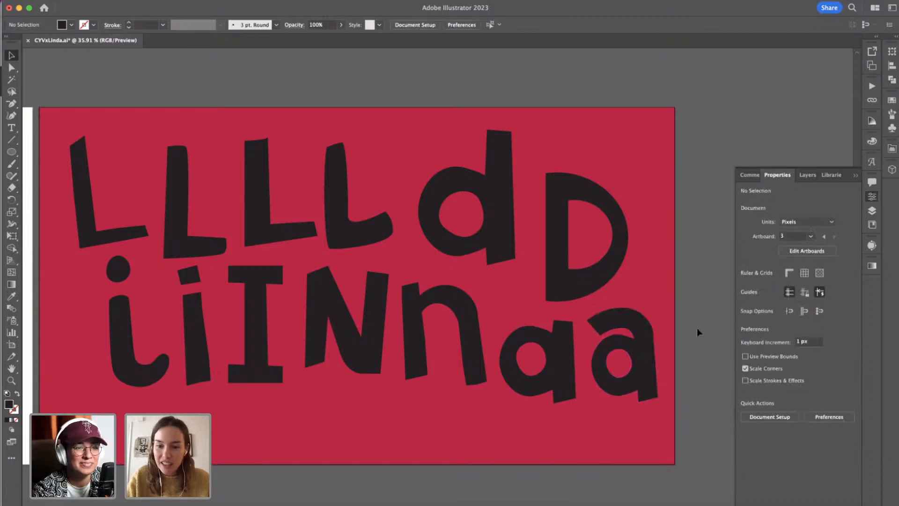
Raise the upper edge of the first L's foot slightly and round its middle anchor point to about 62 px.
scroll(697, 328, down, 1)
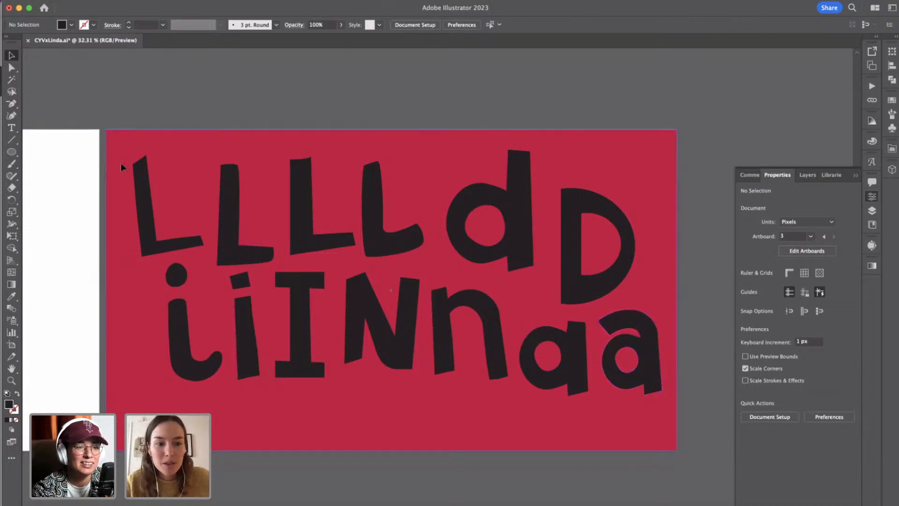
click(12, 67)
click(156, 243)
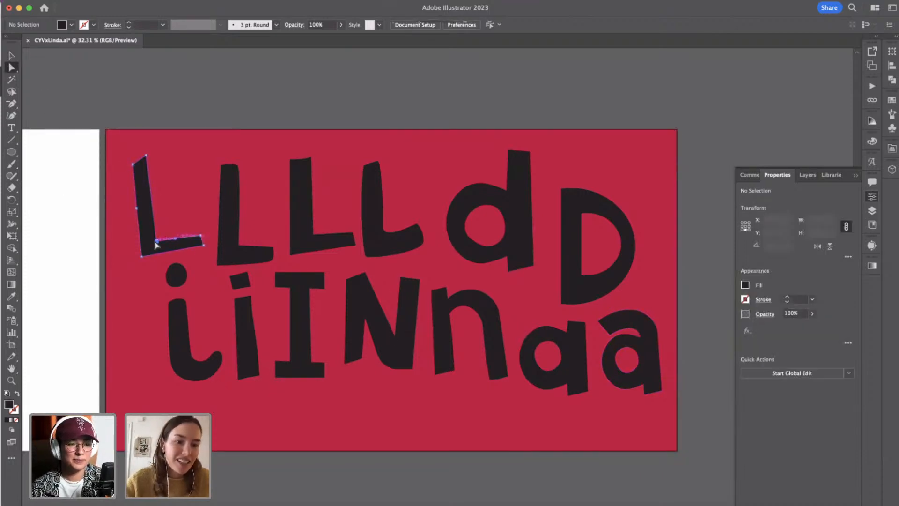
drag(156, 245, 202, 242)
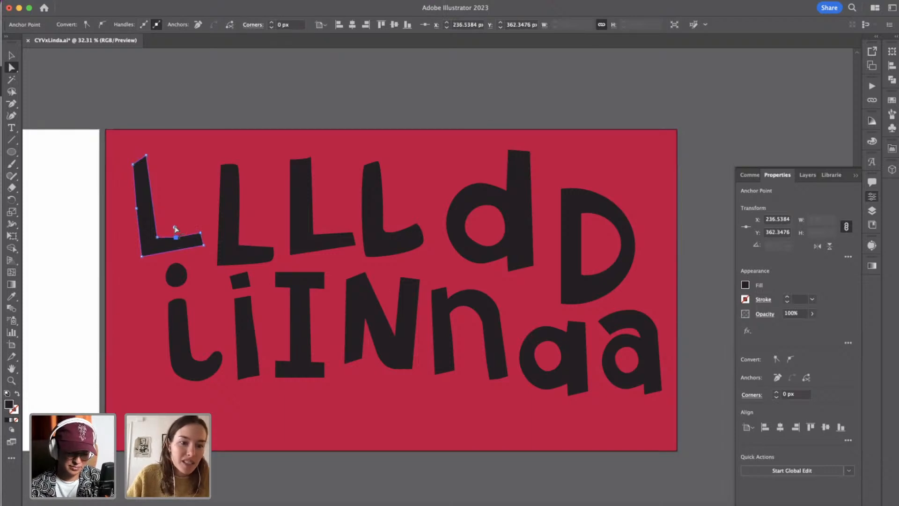
drag(175, 227, 175, 218)
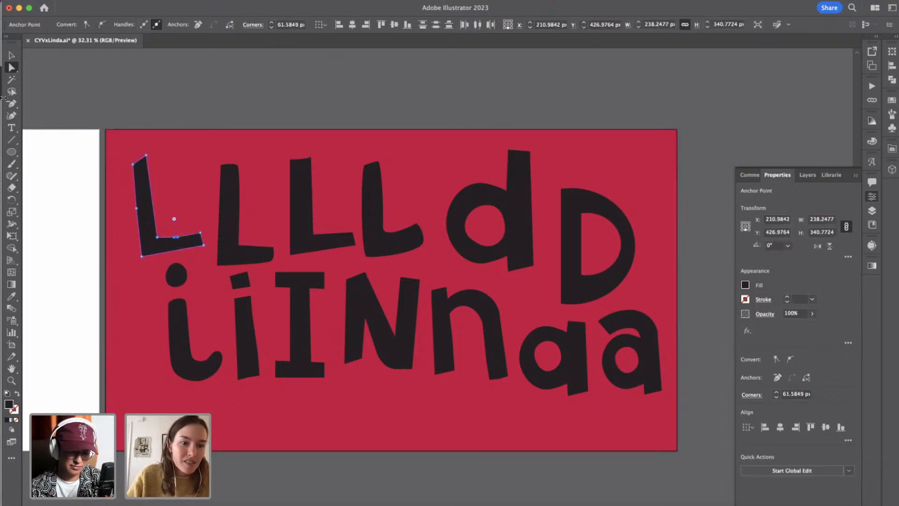
click(6, 57)
click(202, 92)
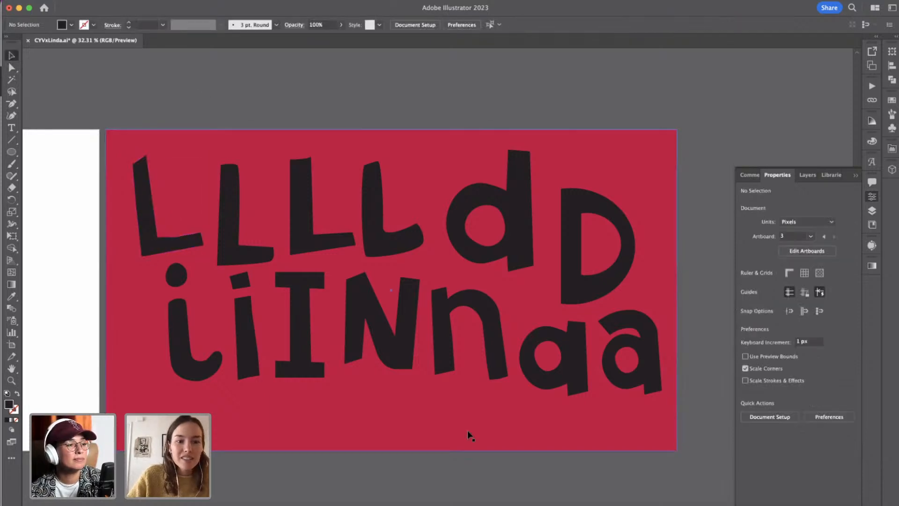
Delete the redundant anchor points along the inner curve of the double-storey a's hook.
scroll(306, 255, right, 5)
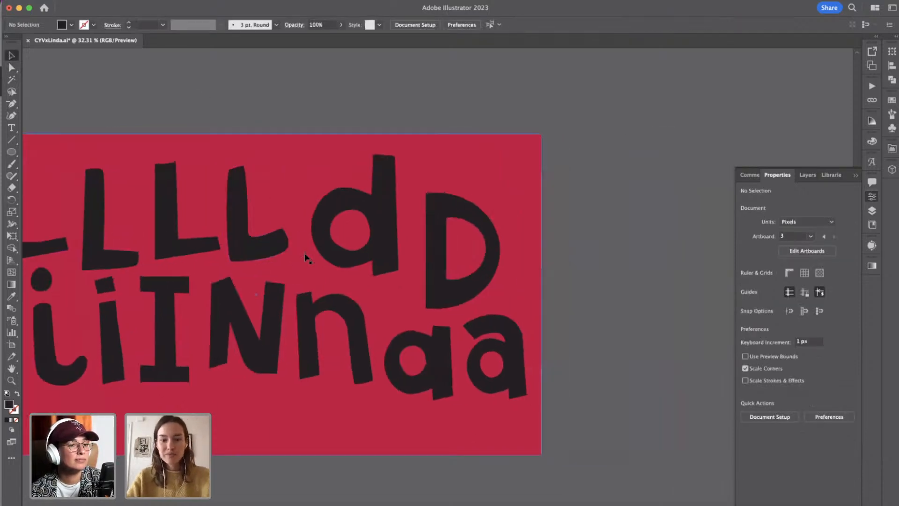
scroll(307, 254, down, 5)
scroll(396, 302, up, 10)
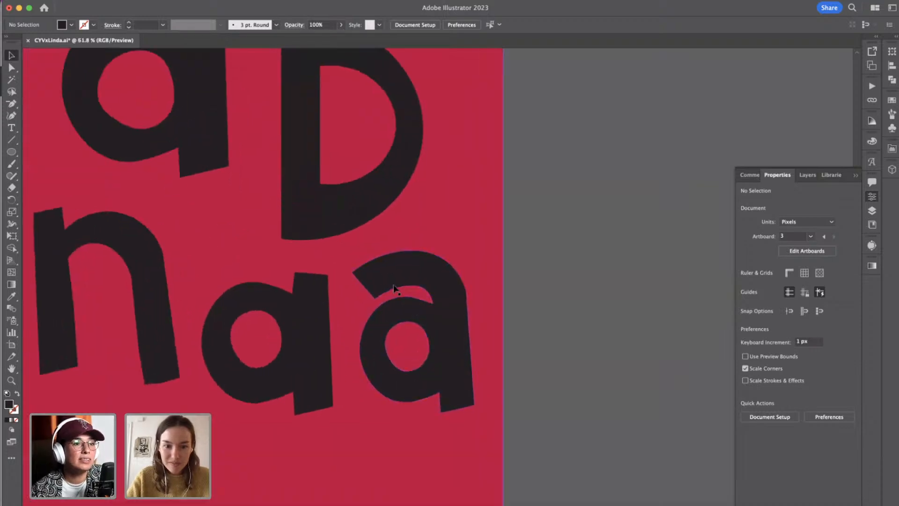
click(387, 304)
key(a)
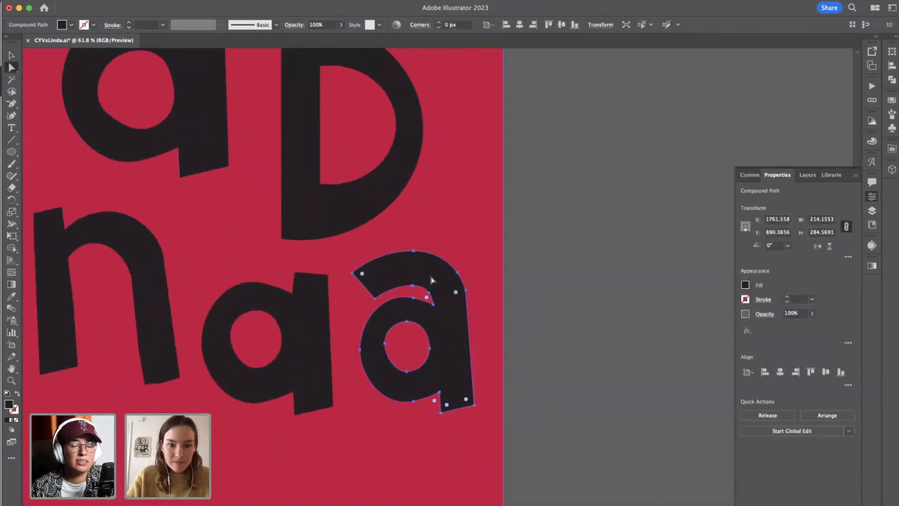
click(413, 285)
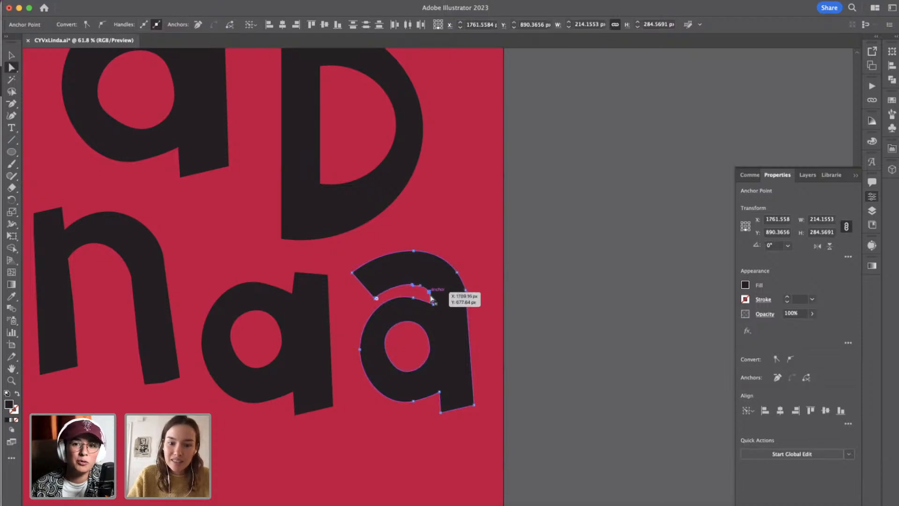
click(430, 293)
key(minus)
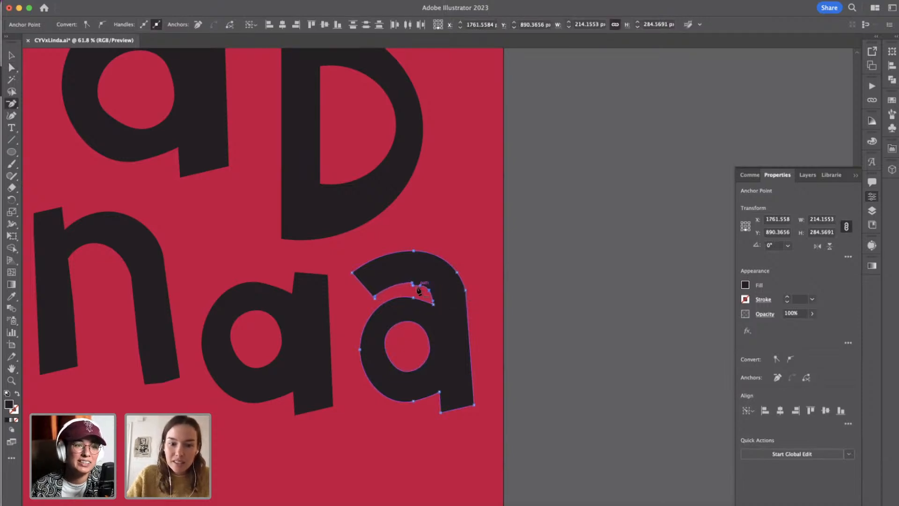
click(421, 285)
click(413, 285)
scroll(423, 281, up, 5)
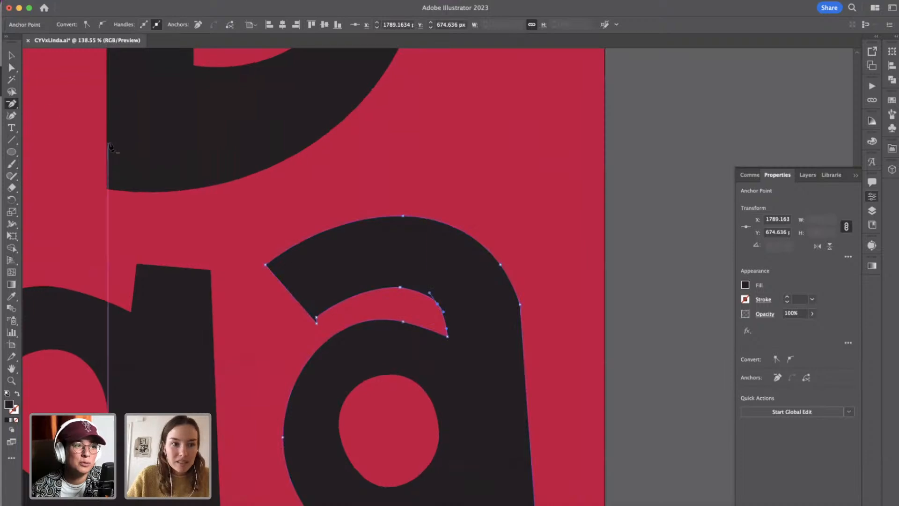
Delete the extra anchor point at the lower corner of the double-storey a's hook end.
click(11, 68)
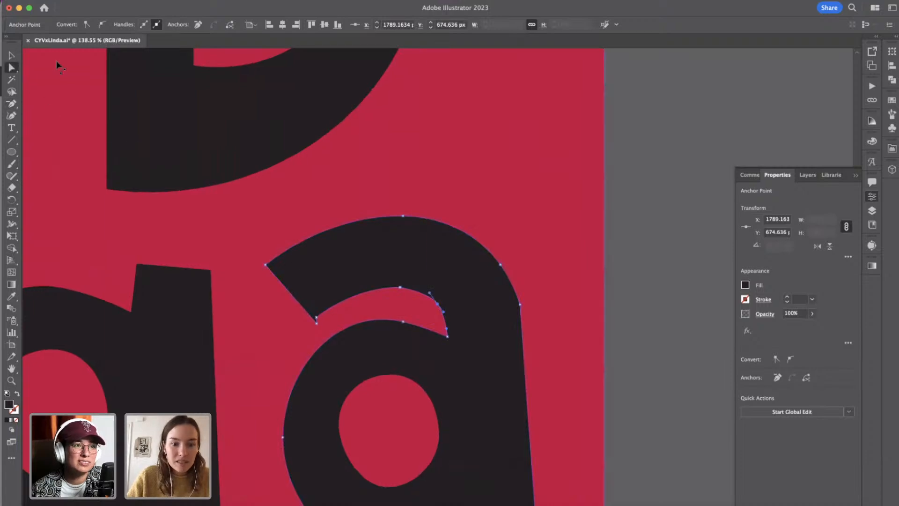
key(minus)
click(317, 323)
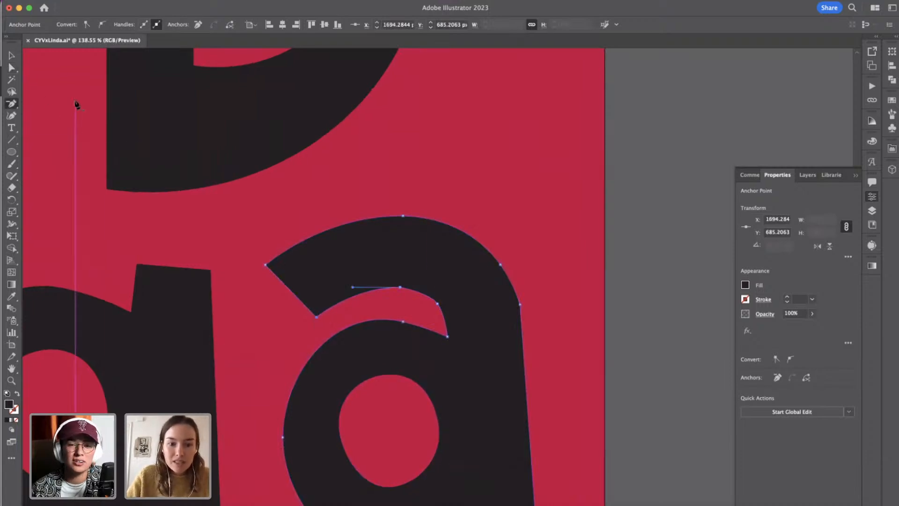
click(11, 69)
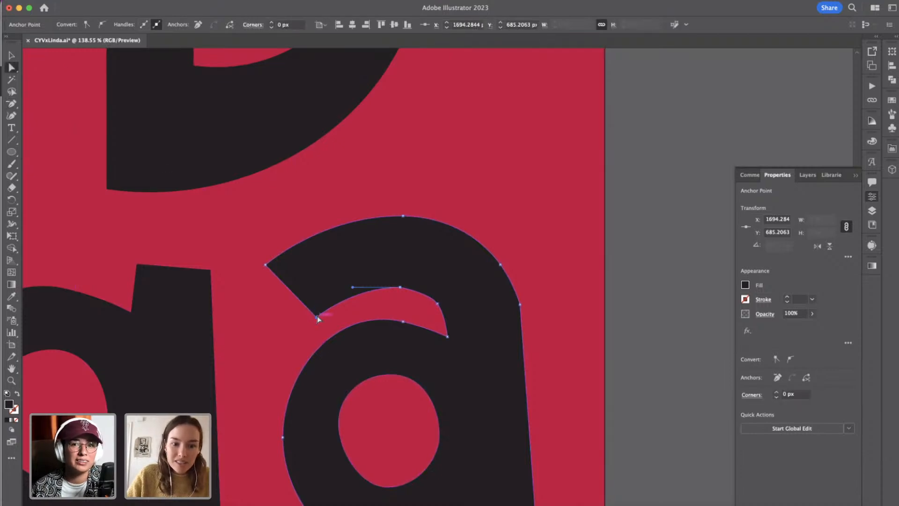
Refine the double-storey a's hook by shifting its lower end corner and the anchor points along the inner curve.
drag(316, 320, 303, 313)
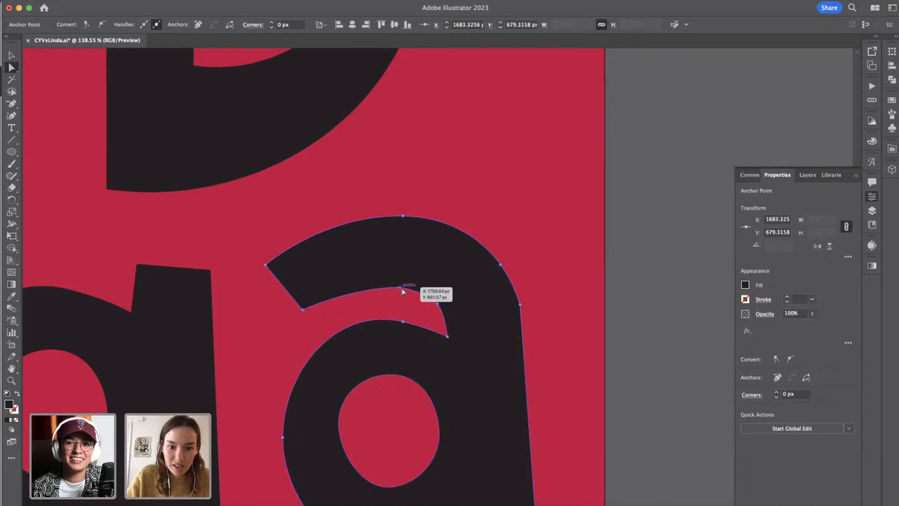
shift+click(438, 303)
drag(439, 304, 443, 299)
click(648, 319)
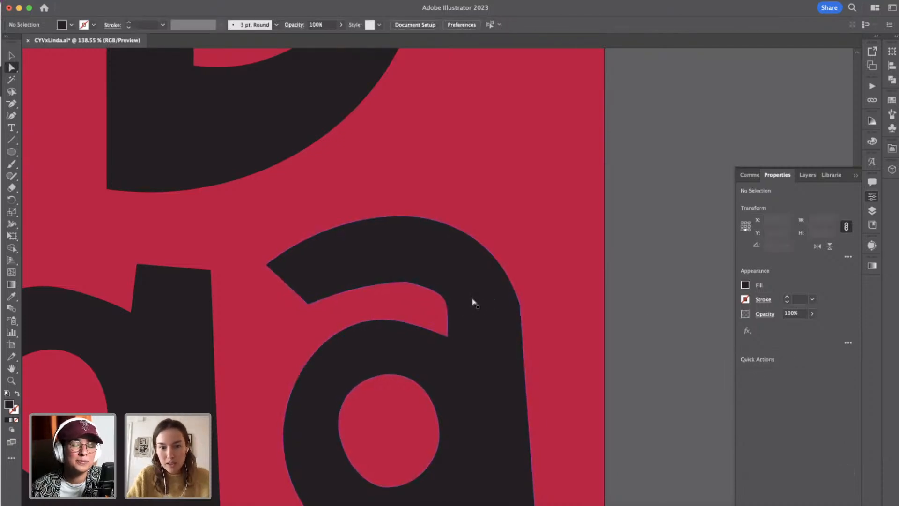
click(443, 298)
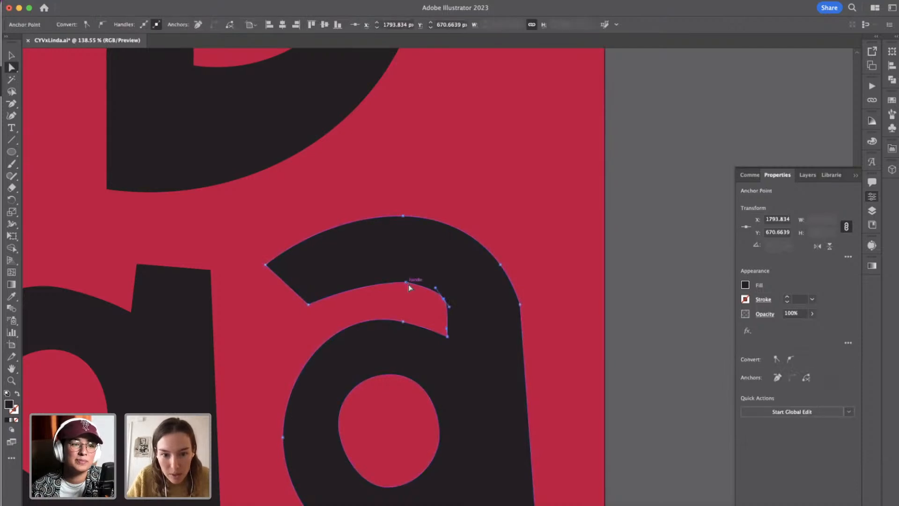
drag(409, 285, 397, 277)
click(671, 292)
Delete the red background rectangle behind the letters on the Lettering artboard.
scroll(671, 292, down, 3)
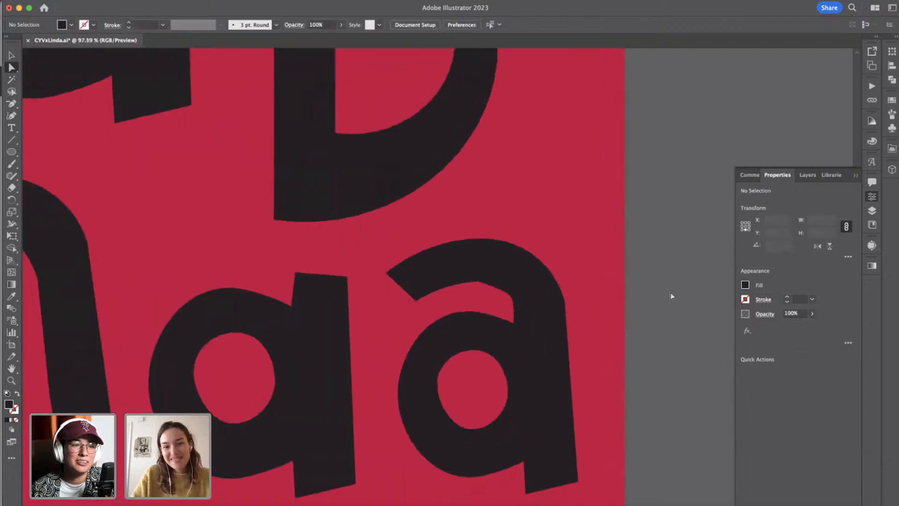
scroll(671, 292, down, 3)
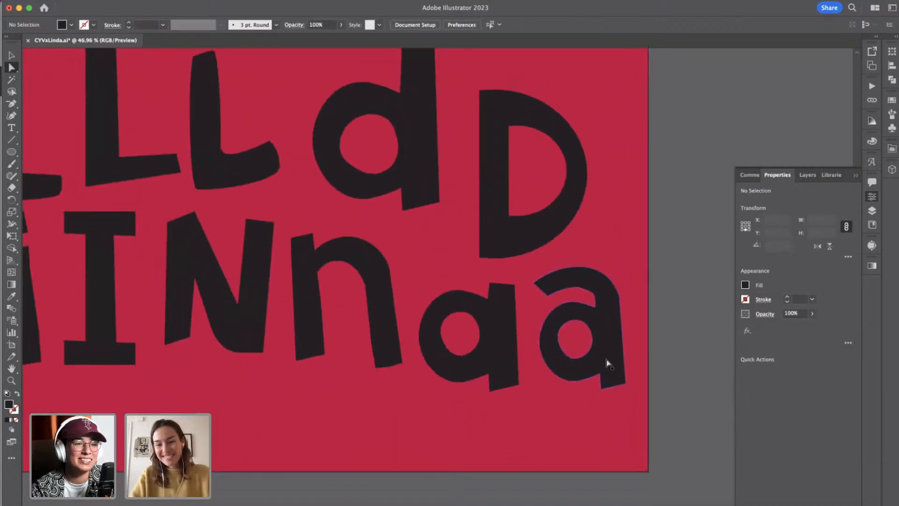
scroll(606, 359, down, 3)
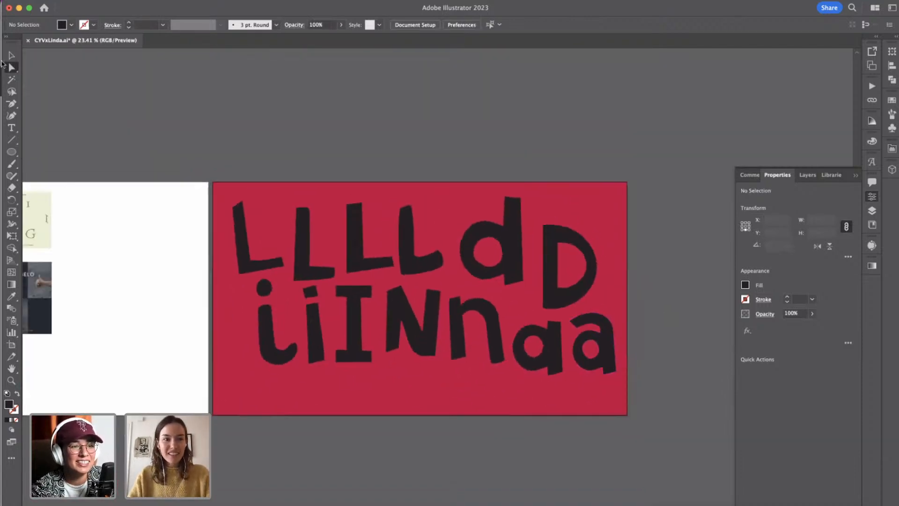
click(12, 55)
click(272, 213)
scroll(272, 212, down, 1)
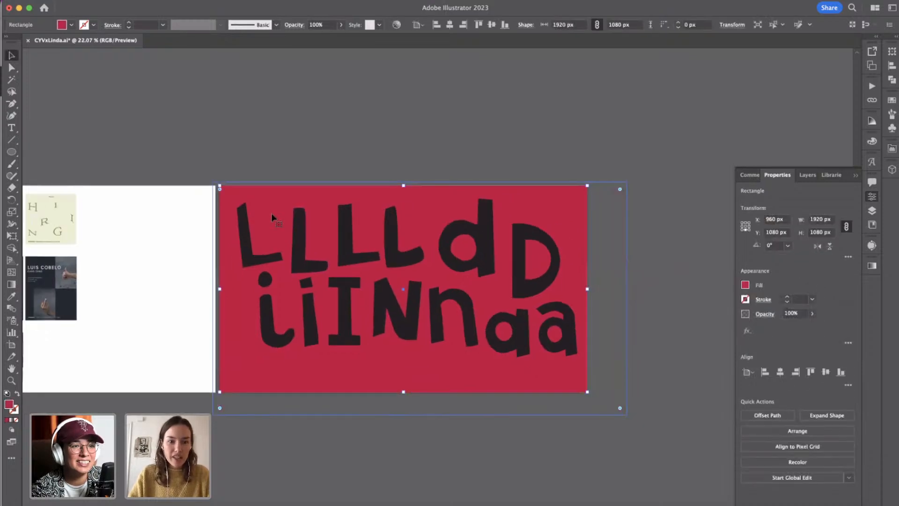
scroll(271, 213, down, 1)
scroll(155, 307, left, 5)
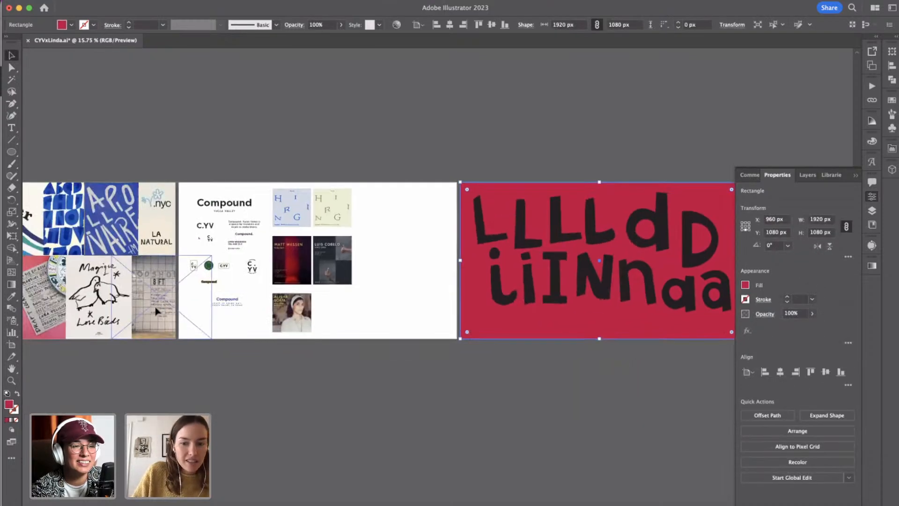
scroll(156, 307, left, 2)
key(Delete)
scroll(391, 320, right, 5)
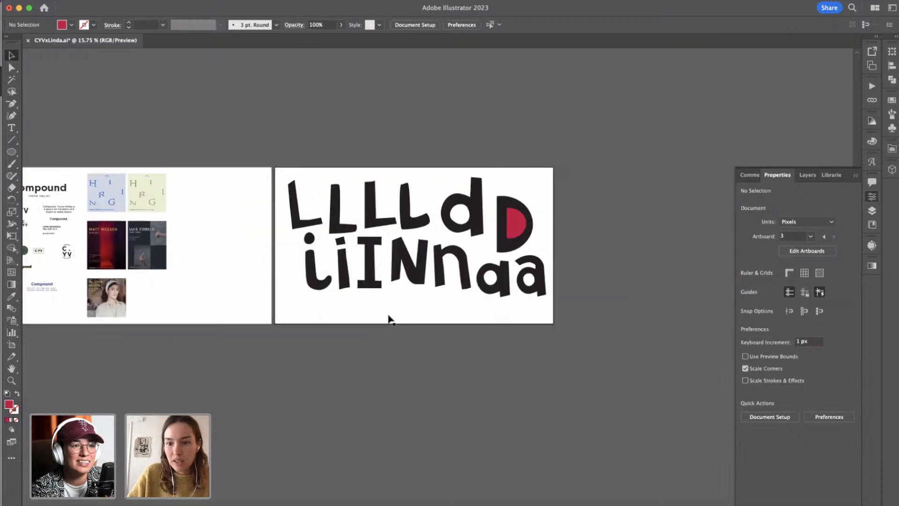
Subtract the red inner shape from the capital D to cut out its counter.
scroll(388, 318, right, 1)
click(507, 226)
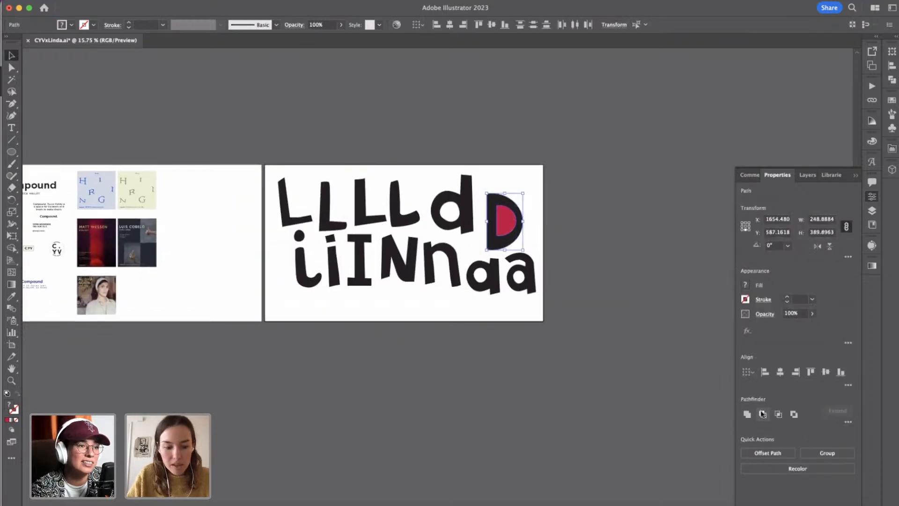
click(762, 415)
click(598, 218)
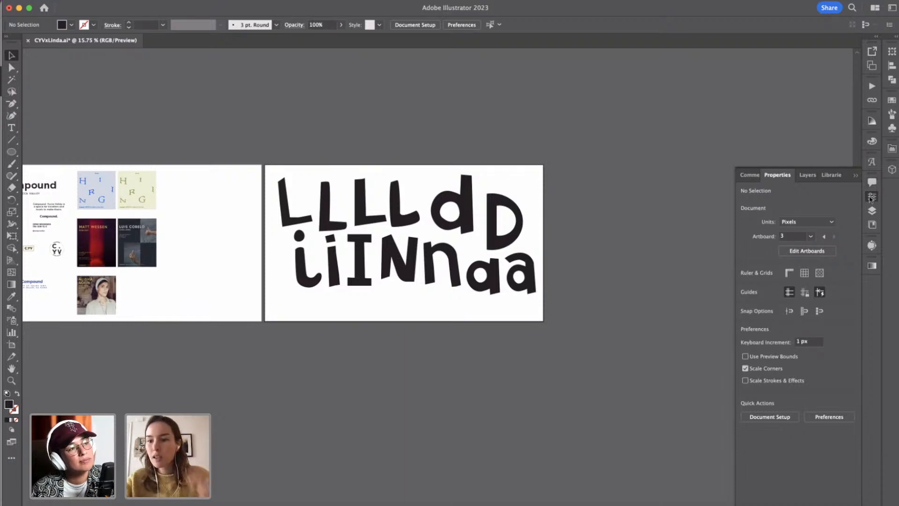
Add a fourth artboard and name it Logo.
click(872, 66)
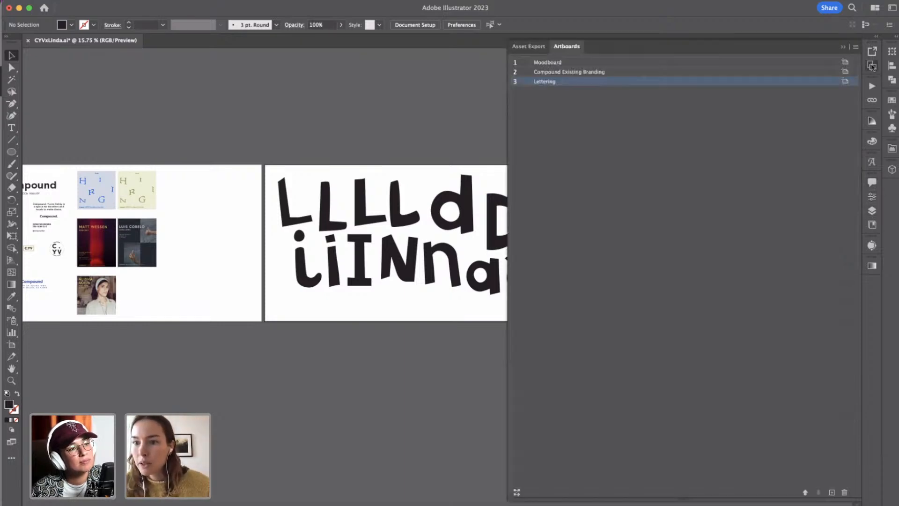
click(833, 494)
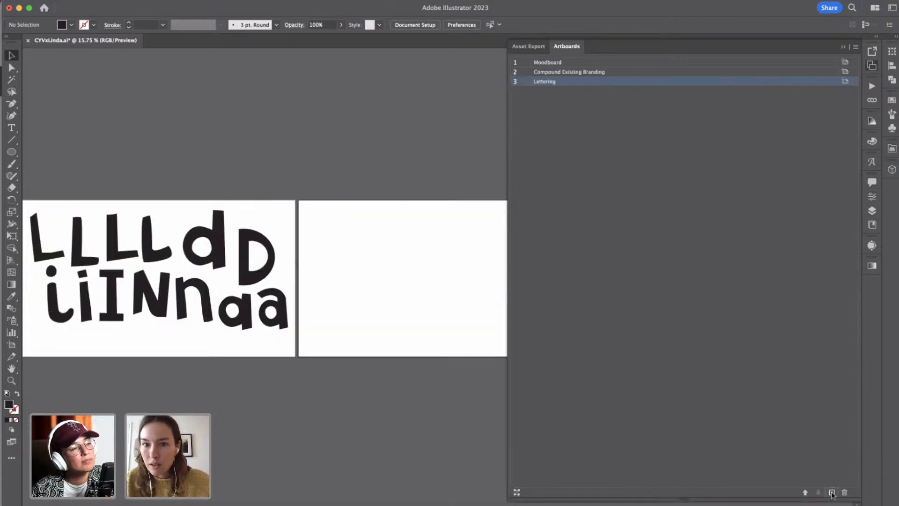
double_click(549, 91)
text(Logo)
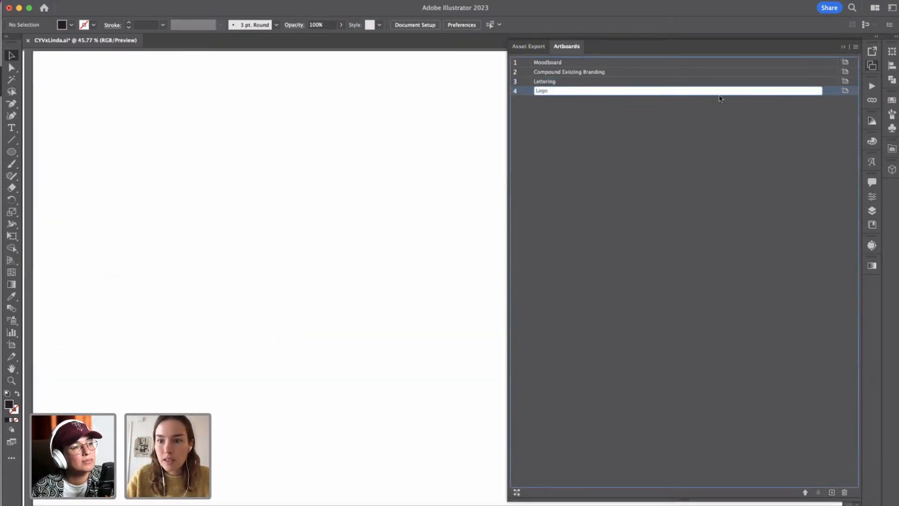
key(Return)
scroll(284, 222, down, 5)
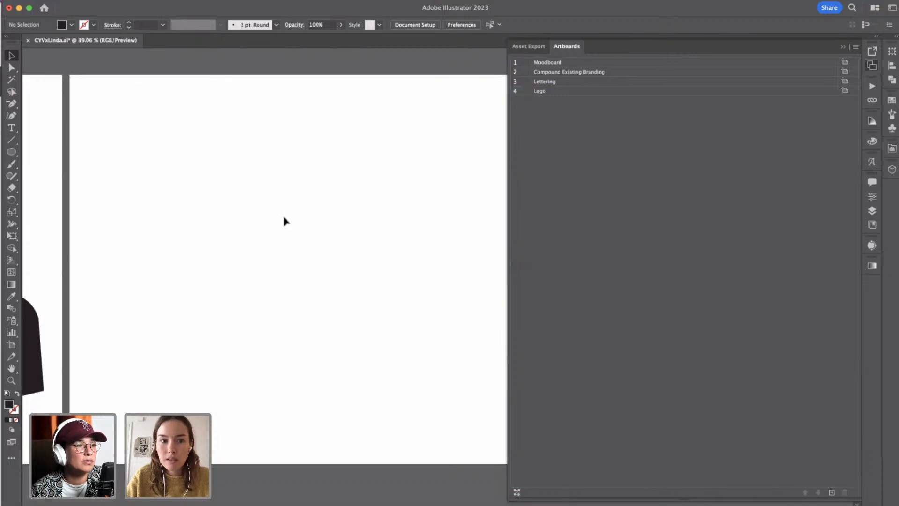
click(843, 49)
Place a copy of the fourth L, with the curved foot, near the upper left of the Logo artboard.
scroll(311, 203, left, 10)
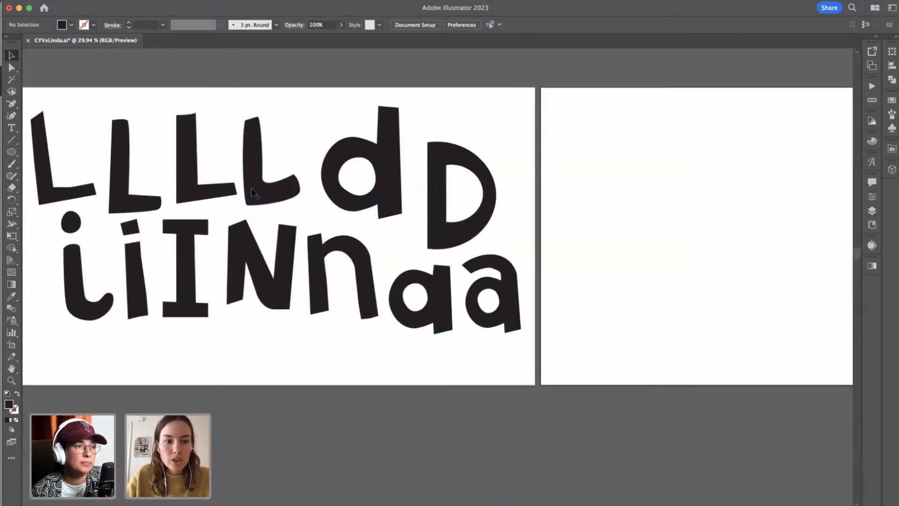
click(252, 192)
drag(251, 154, 577, 160)
click(689, 151)
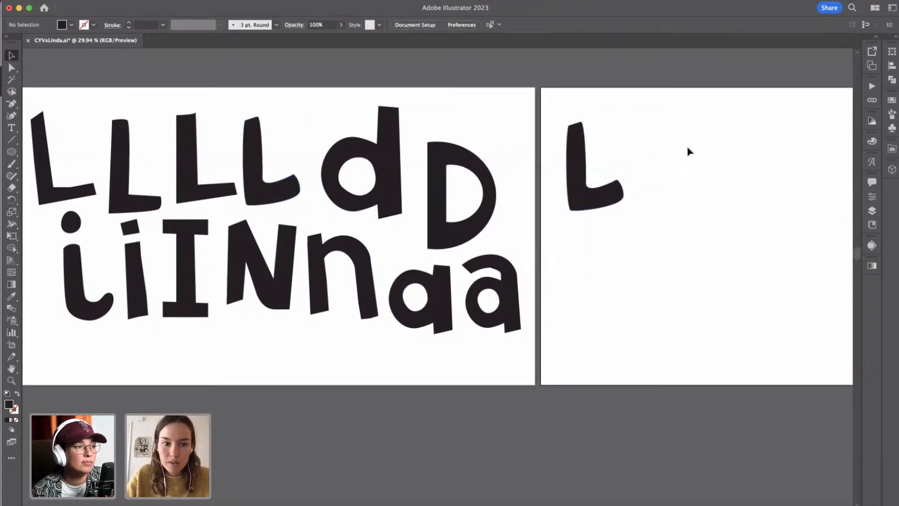
Copy the curved i with its round dot to the Logo artboard, scale it down and place it right after the L.
click(70, 222)
shift+click(78, 258)
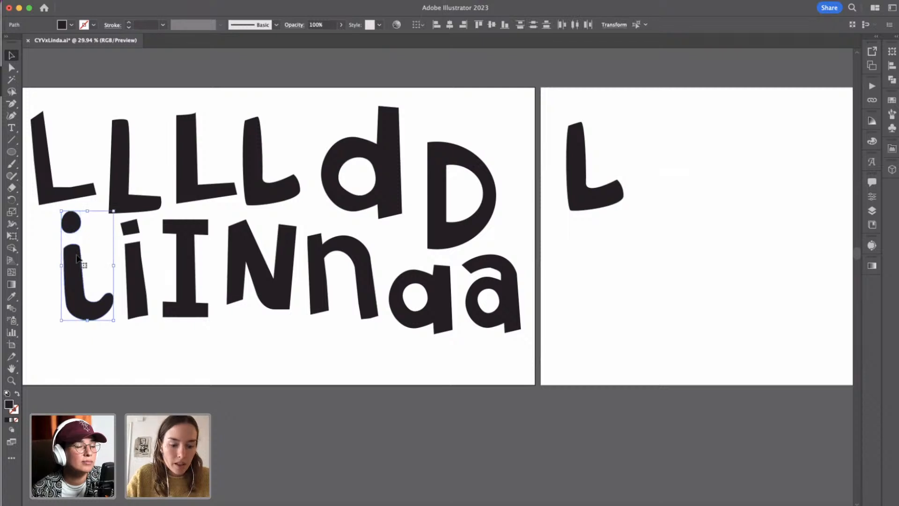
drag(77, 259, 617, 167)
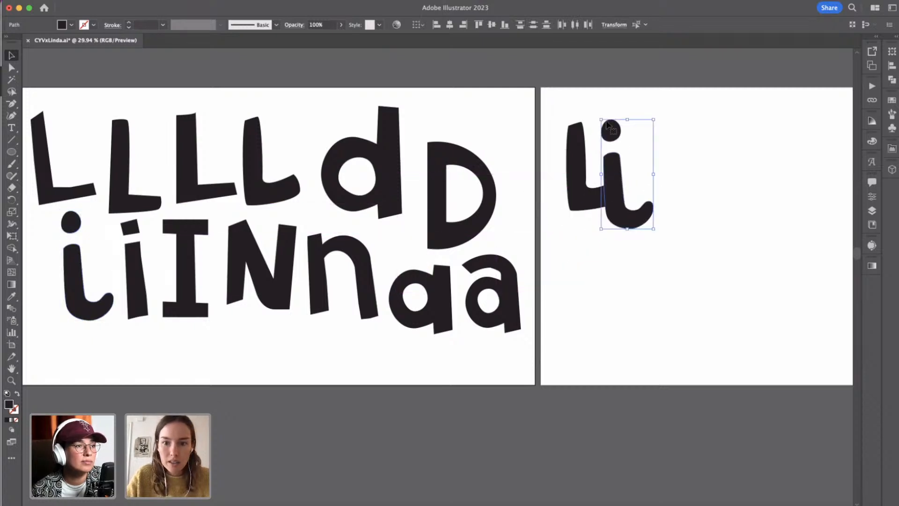
drag(600, 118, 611, 140)
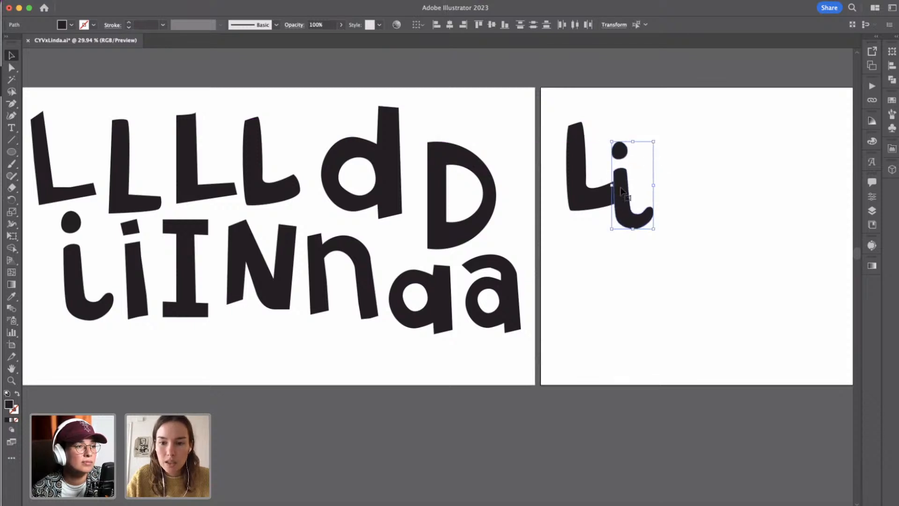
drag(618, 186, 629, 168)
Rotate the L on the Logo artboard slightly clockwise and nudge it back beside the i.
click(583, 154)
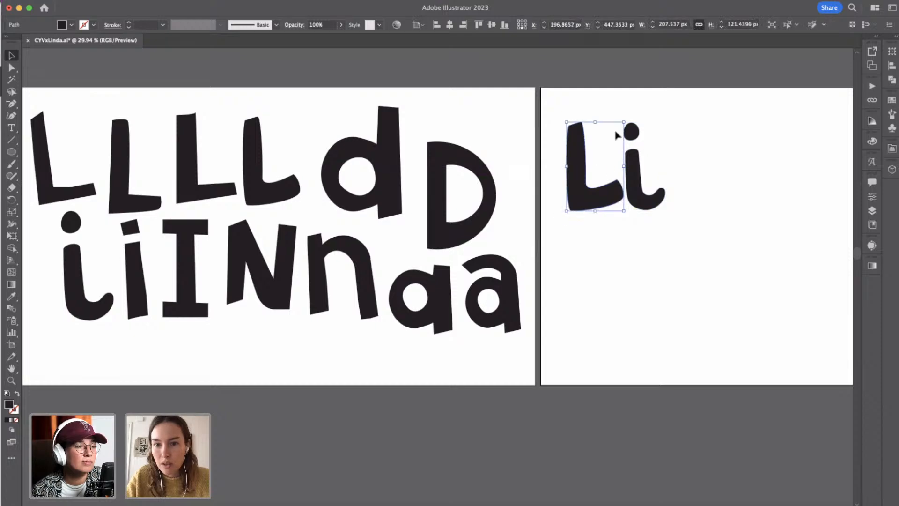
drag(629, 117, 636, 121)
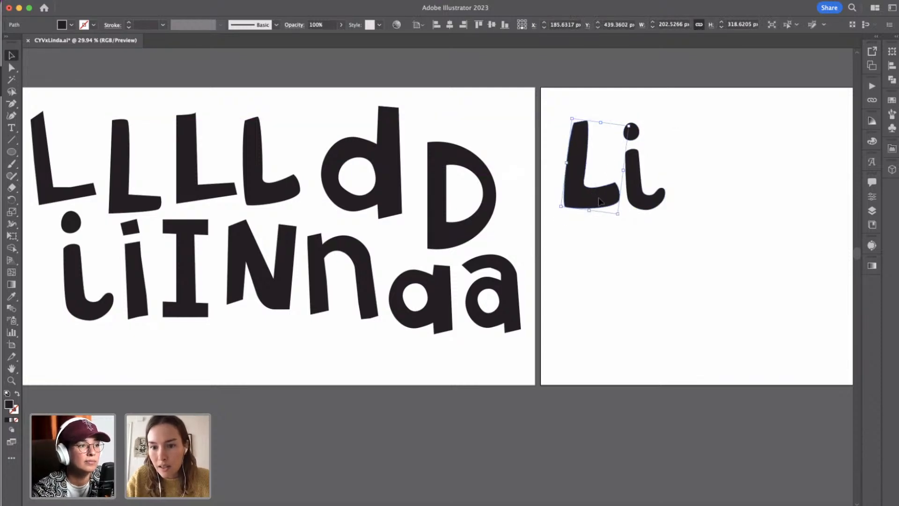
drag(600, 202, 604, 206)
click(704, 172)
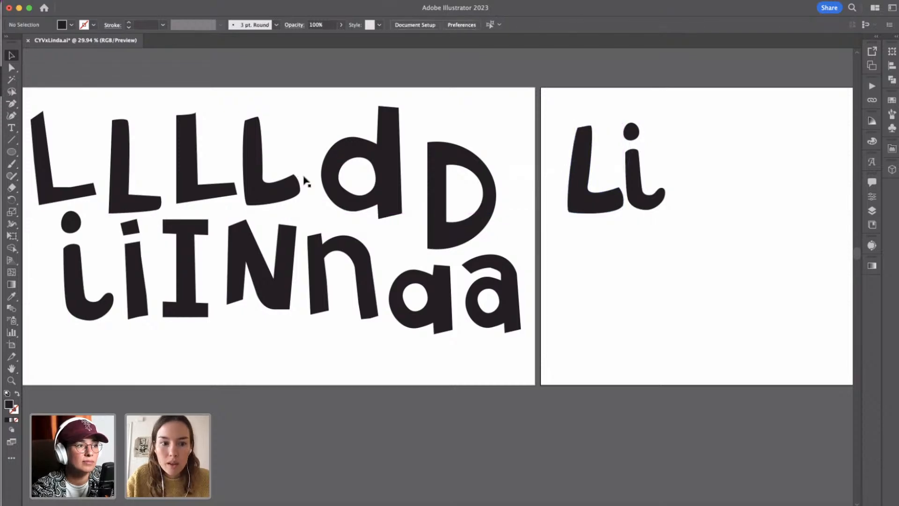
Copy the lowercase n to the Logo artboard after the i, scale it down slightly and rotate it a little clockwise.
click(311, 272)
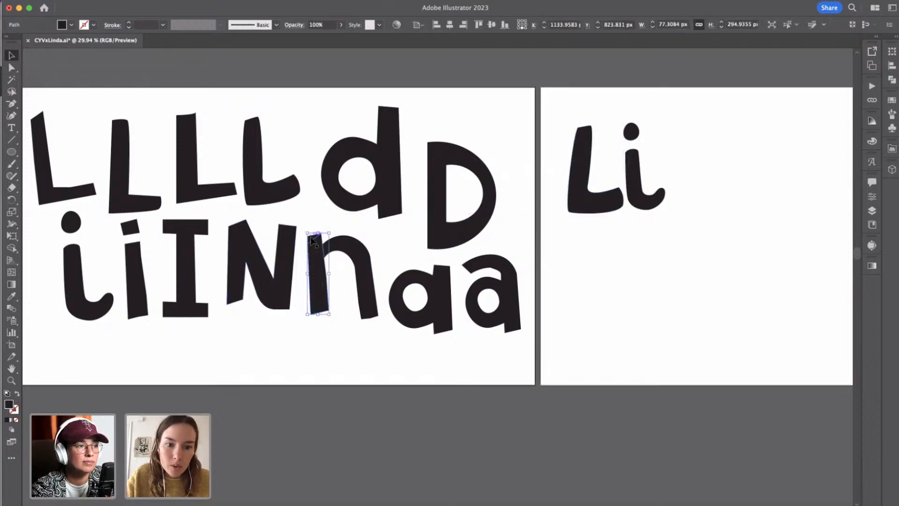
shift+click(371, 297)
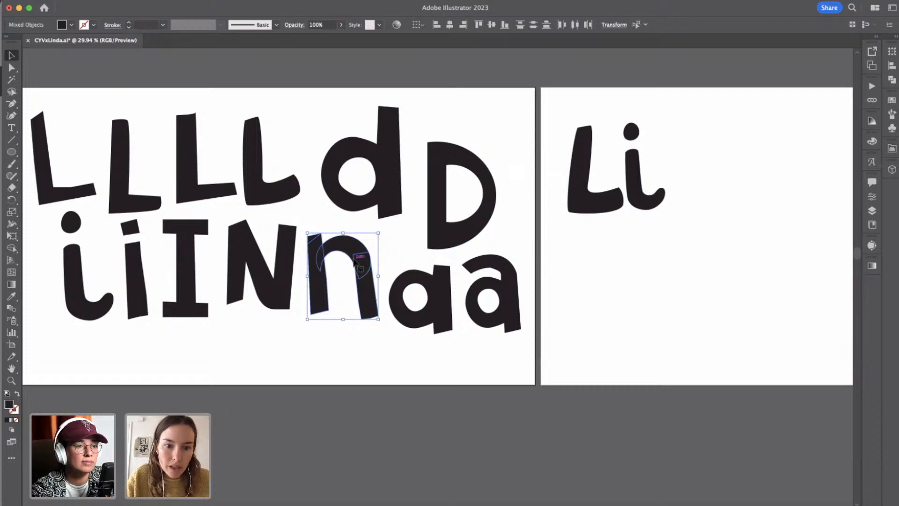
drag(354, 264, 716, 160)
drag(737, 129, 728, 139)
right_click(734, 144)
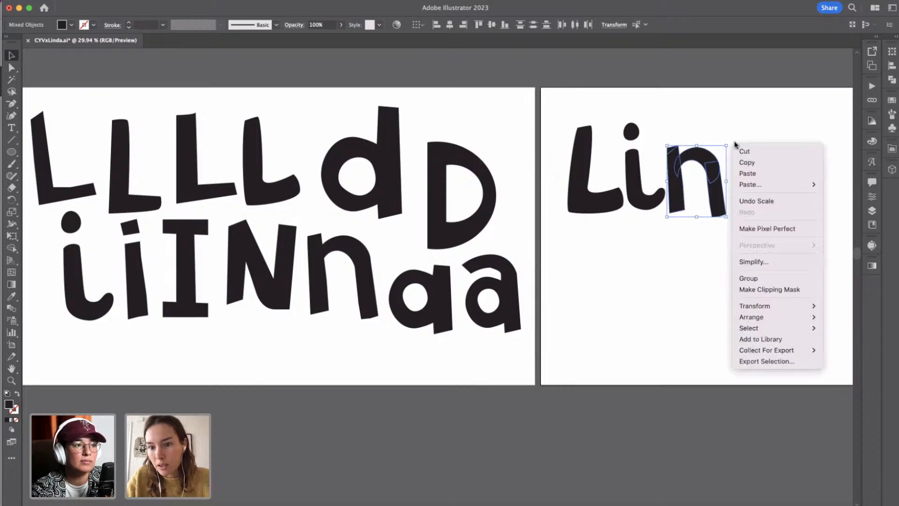
click(729, 139)
drag(726, 141, 738, 140)
click(737, 199)
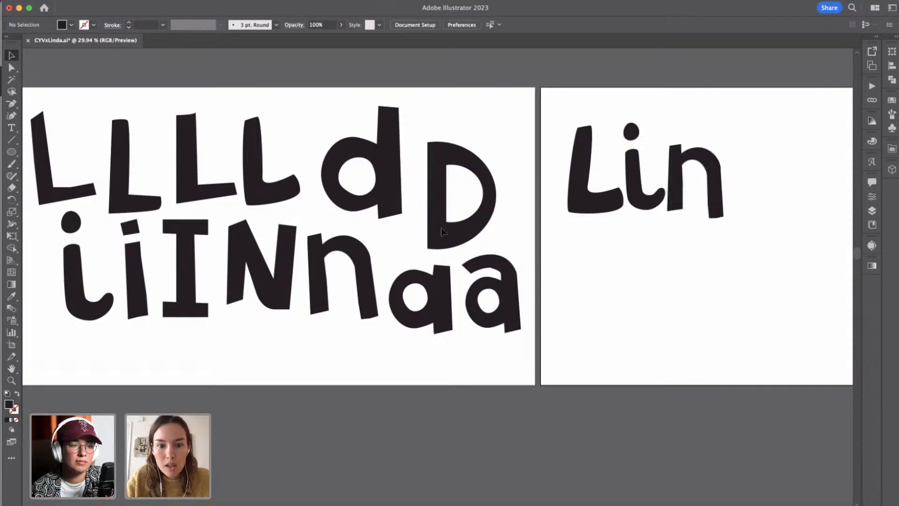
Place a copy of the single-storey a below the L on the Logo artboard.
click(435, 283)
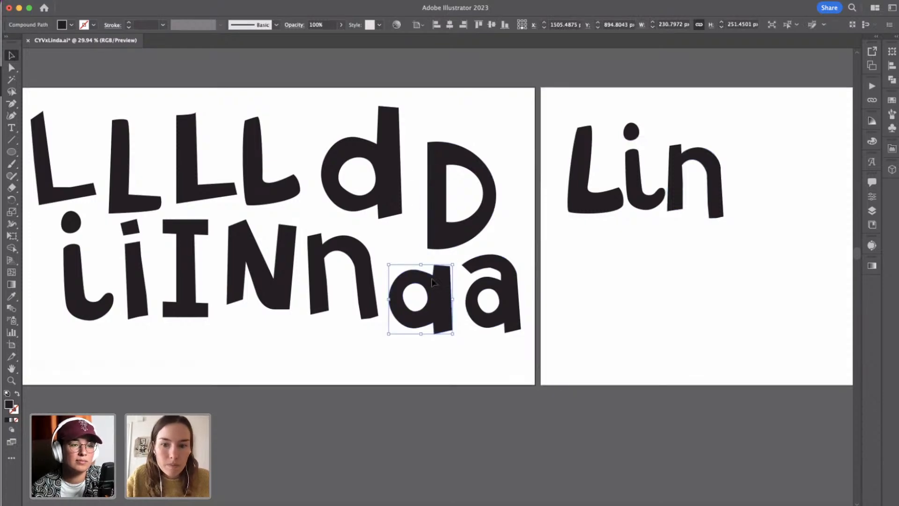
drag(435, 282, 605, 262)
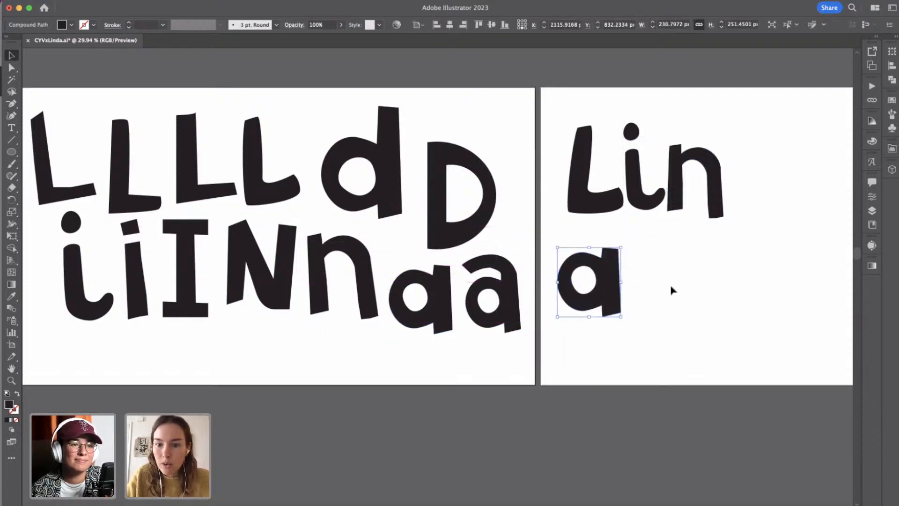
click(673, 291)
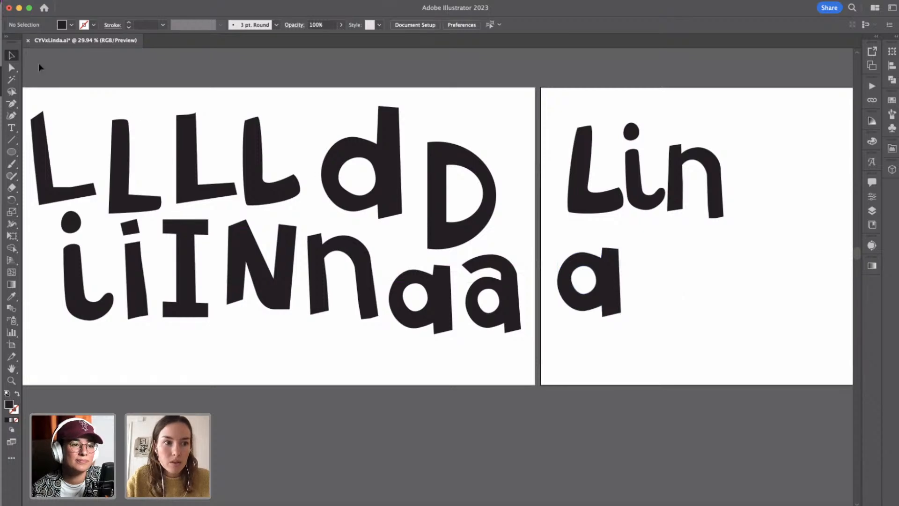
Raise the two top corners of the copied a's stem to turn the letter into a d.
click(17, 69)
click(606, 249)
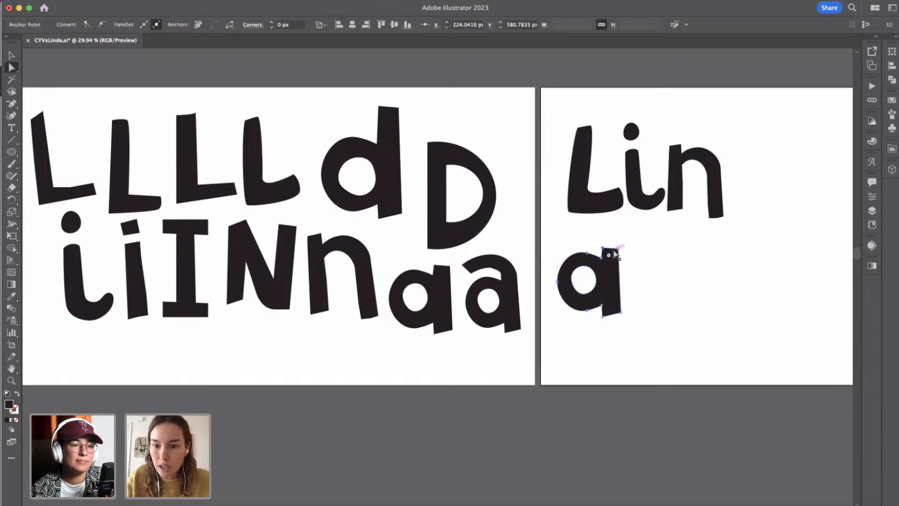
shift+click(618, 250)
key(shift+Up)
key(shift+Up)
key(shift+Up)
key(shift+Up)
key(shift+Up)
key(shift+Up)
key(shift+Up)
key(shift+Up)
key(shift+Up)
key(shift+Up)
key(shift+Up)
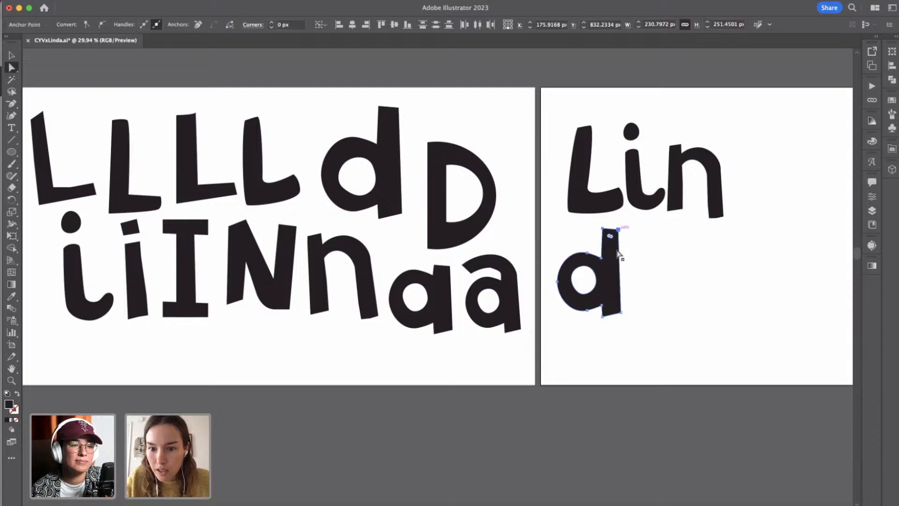
click(636, 249)
Raise only the top right corner of the d's stem by 20 px to slant its end.
click(619, 219)
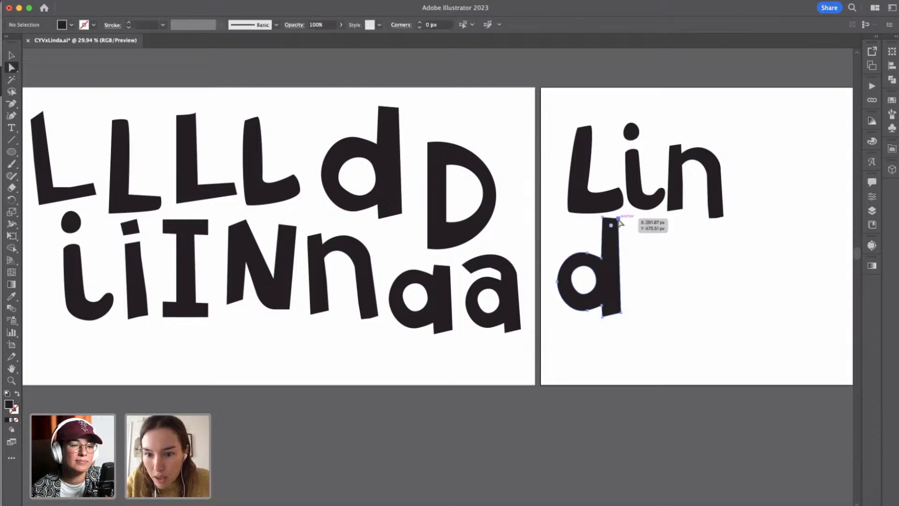
key(shift+Up)
key(shift+Up)
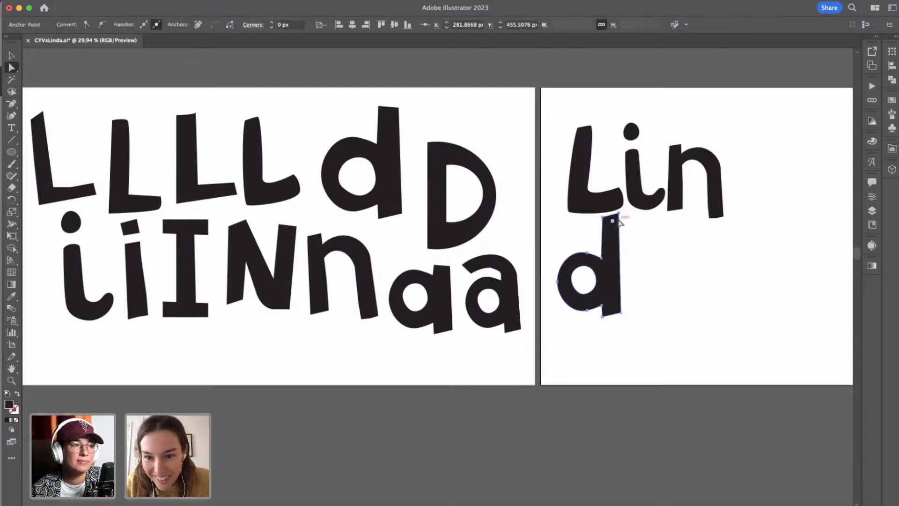
click(642, 233)
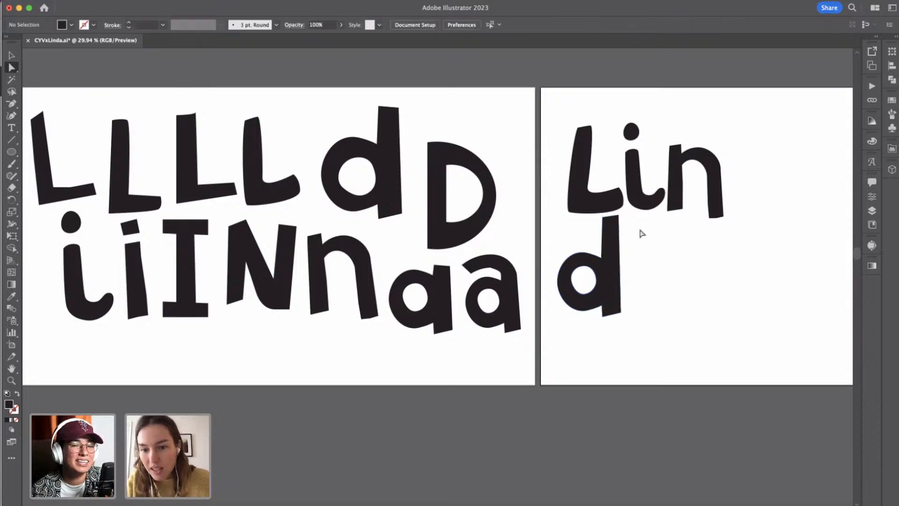
Place a copy of the double-storey a after the d on the Logo artboard.
key(v)
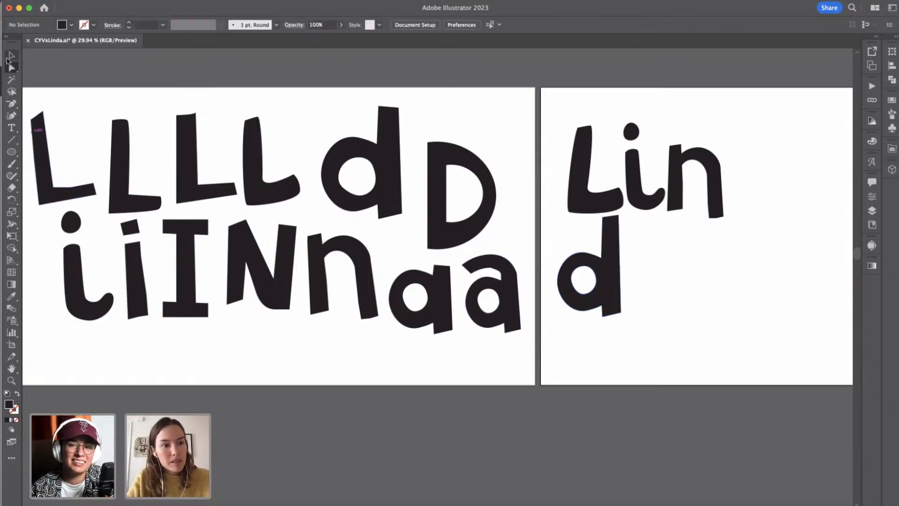
click(503, 290)
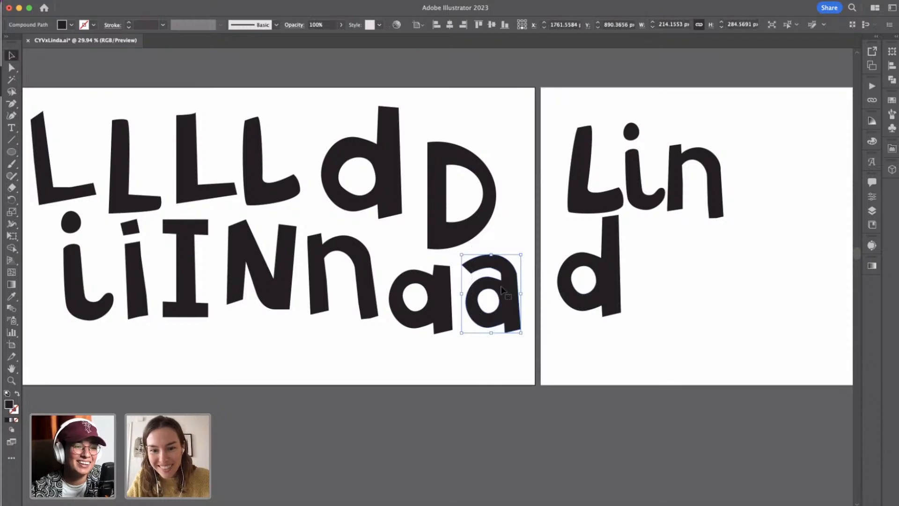
drag(502, 290, 667, 252)
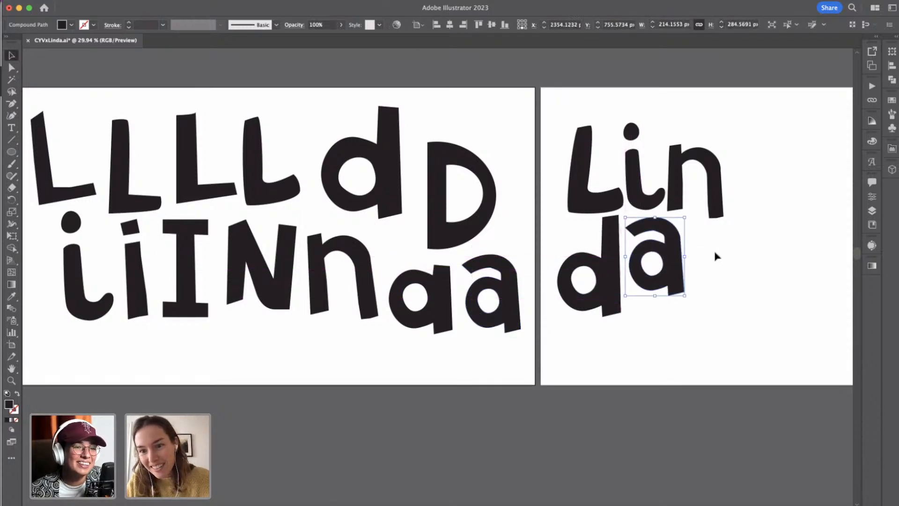
click(715, 256)
scroll(716, 256, down, 1)
scroll(716, 256, right, 3)
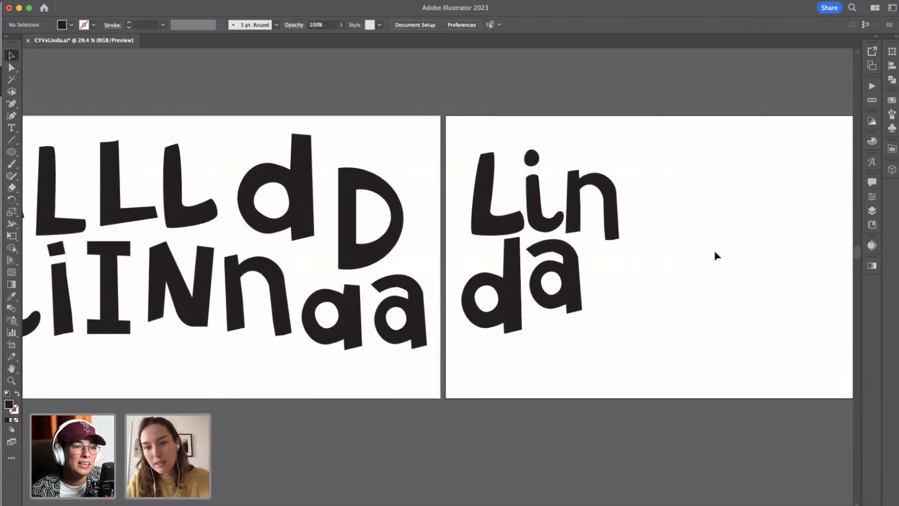
Move the d and a together slightly right and up so they tuck in beneath "Lin".
scroll(715, 256, up, 5)
click(398, 257)
shift+click(475, 253)
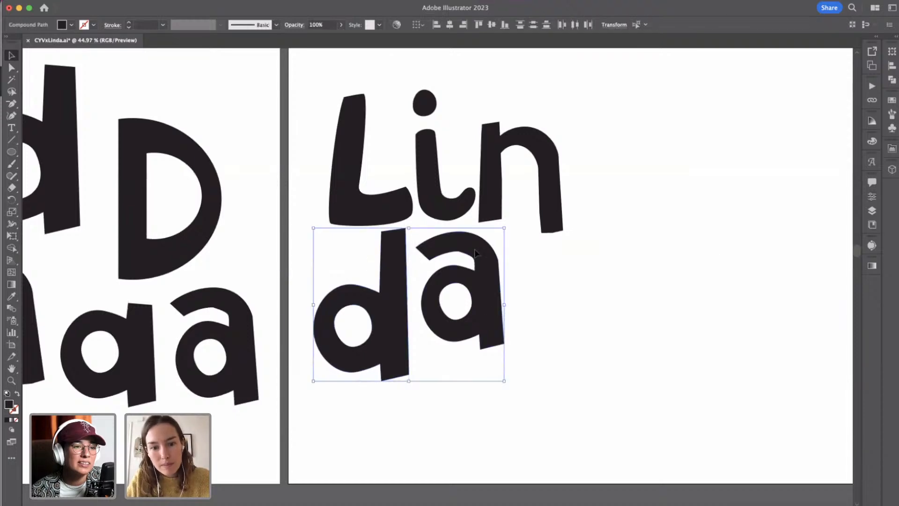
drag(490, 322, 517, 291)
click(538, 285)
click(562, 286)
scroll(562, 286, down, 2)
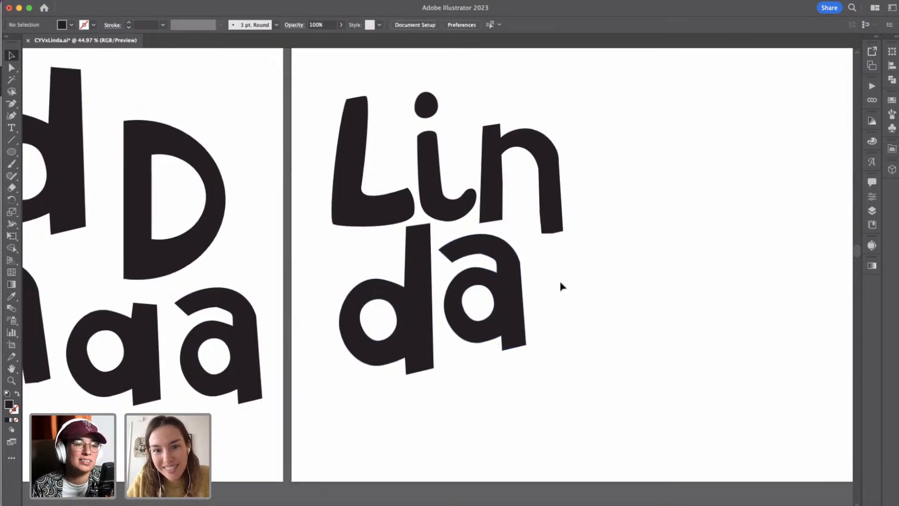
Scale the whole Linda wordmark down proportionally on the Logo artboard.
drag(328, 85, 559, 375)
drag(453, 371, 451, 297)
click(599, 247)
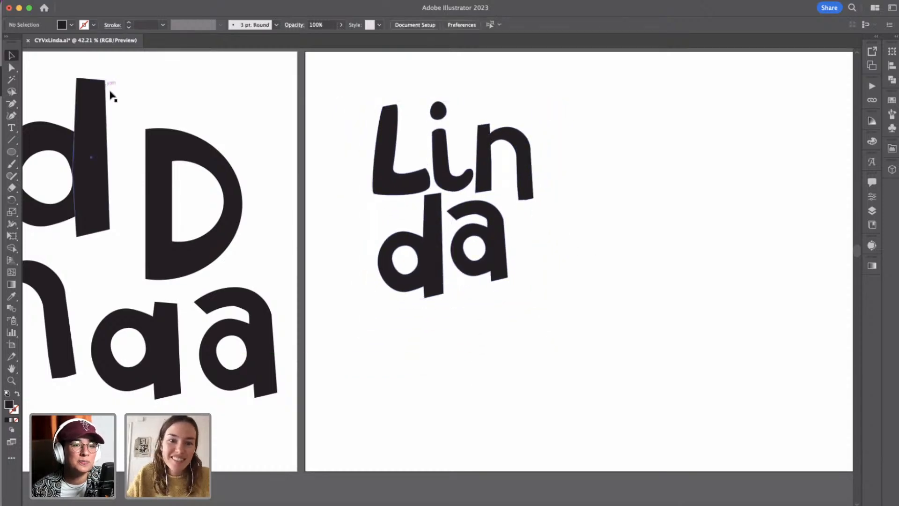
Draw a black ellipse about 529 × 590 px as the backdrop of the Linda wordmark.
click(11, 152)
drag(354, 84, 560, 313)
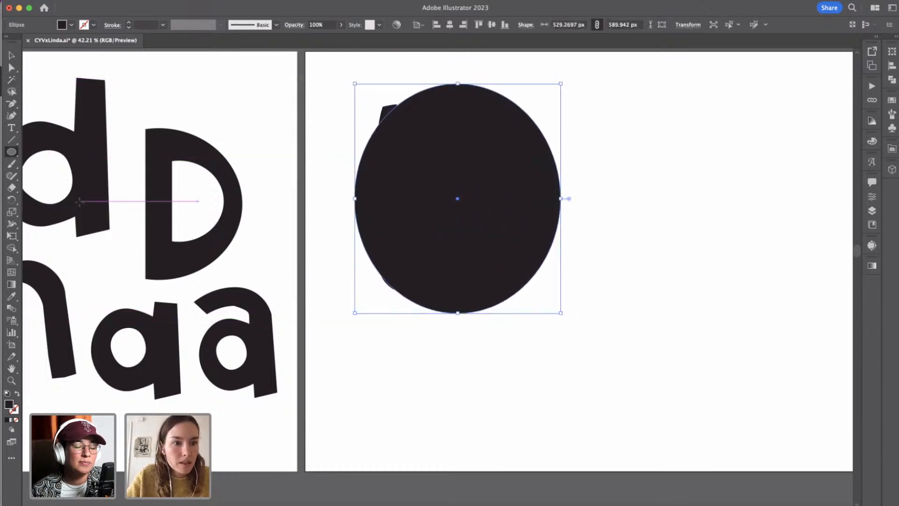
scroll(79, 201, down, 2)
click(72, 26)
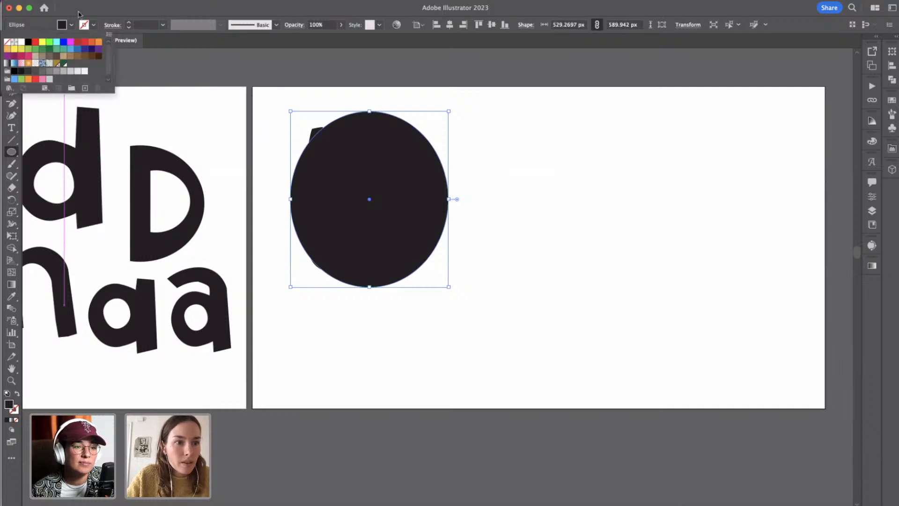
click(78, 14)
Rearrange all artboards into a grid by row with 2 columns and 100 px spacing, moving the artwork with them.
scroll(122, 332, left, 10)
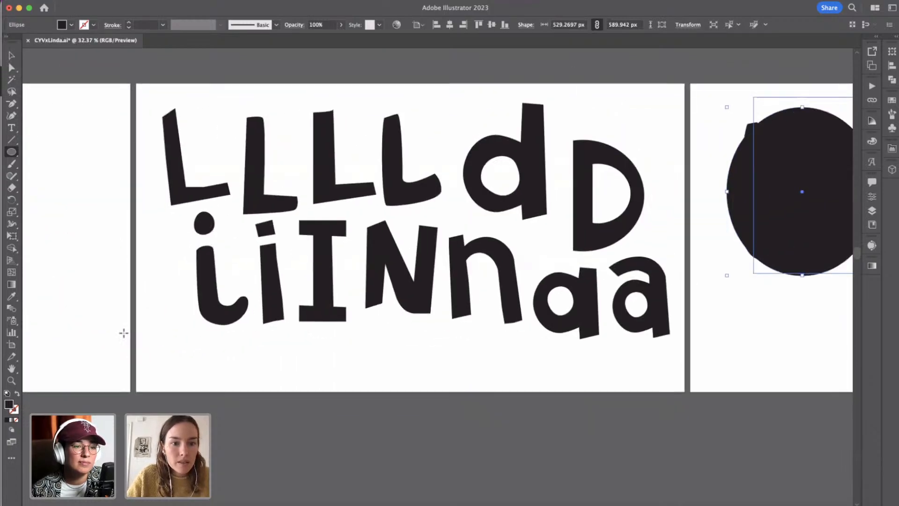
scroll(123, 333, down, 3)
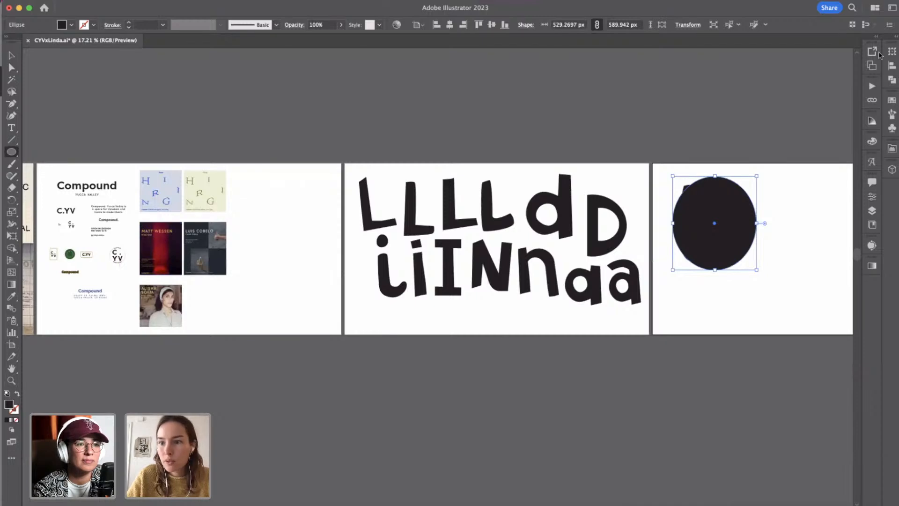
click(872, 65)
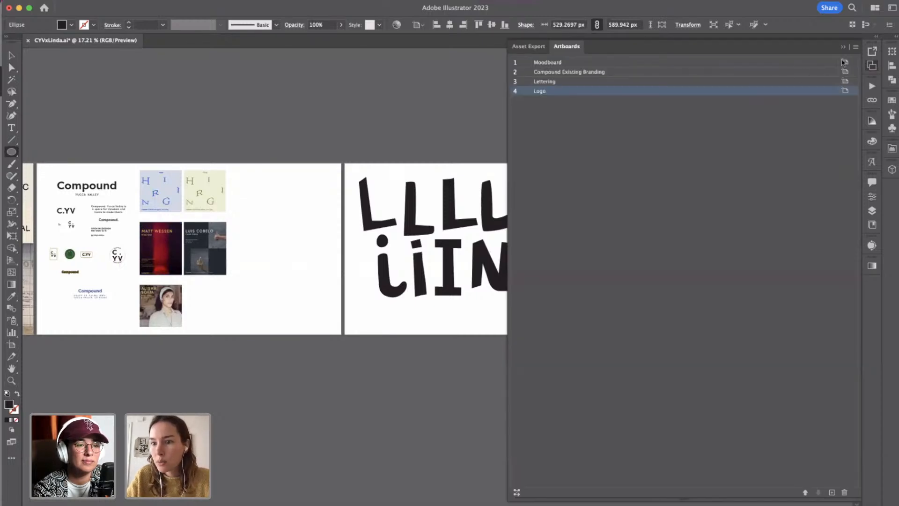
click(855, 47)
click(782, 133)
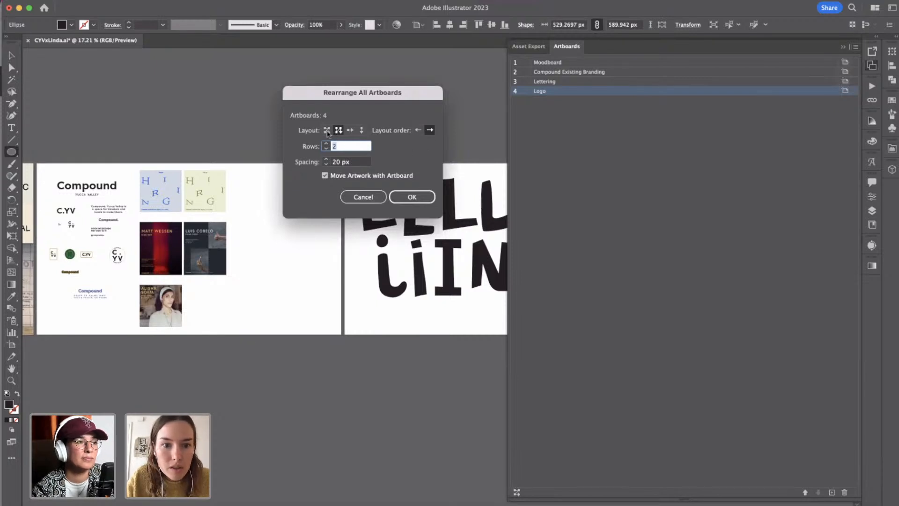
click(327, 131)
click(325, 159)
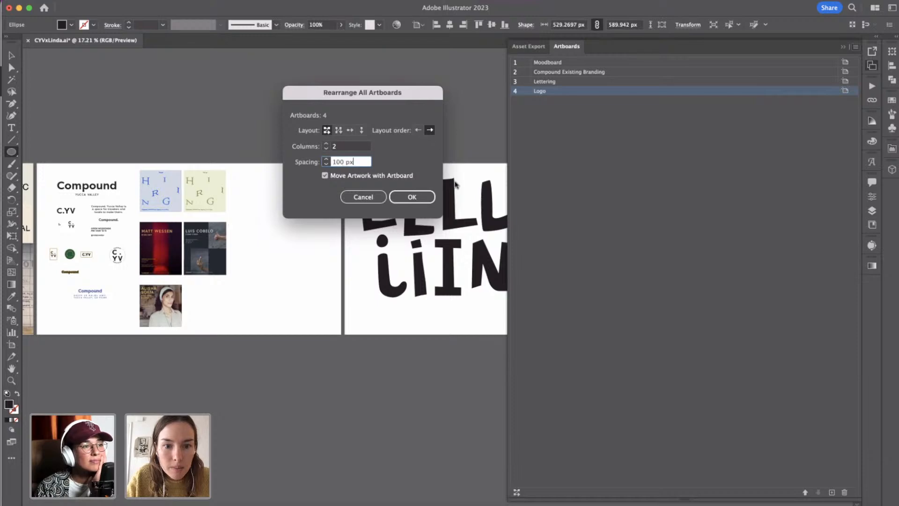
click(413, 196)
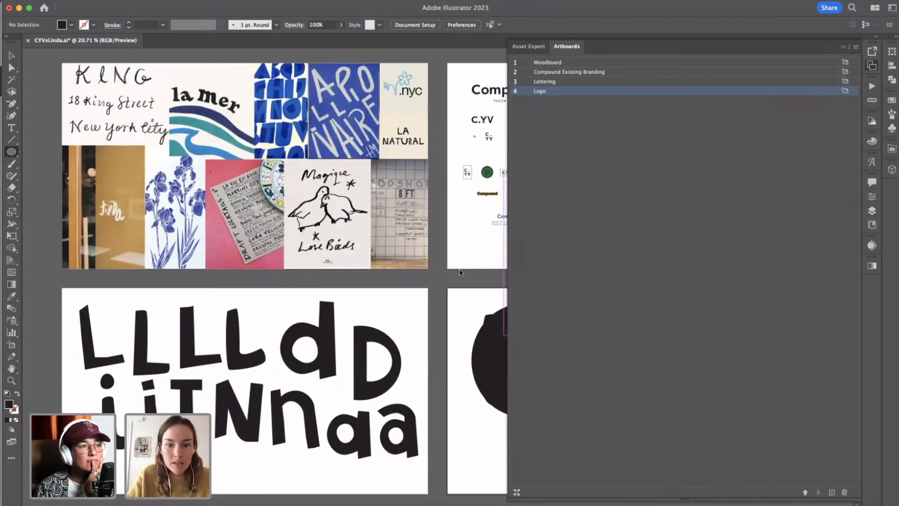
click(843, 48)
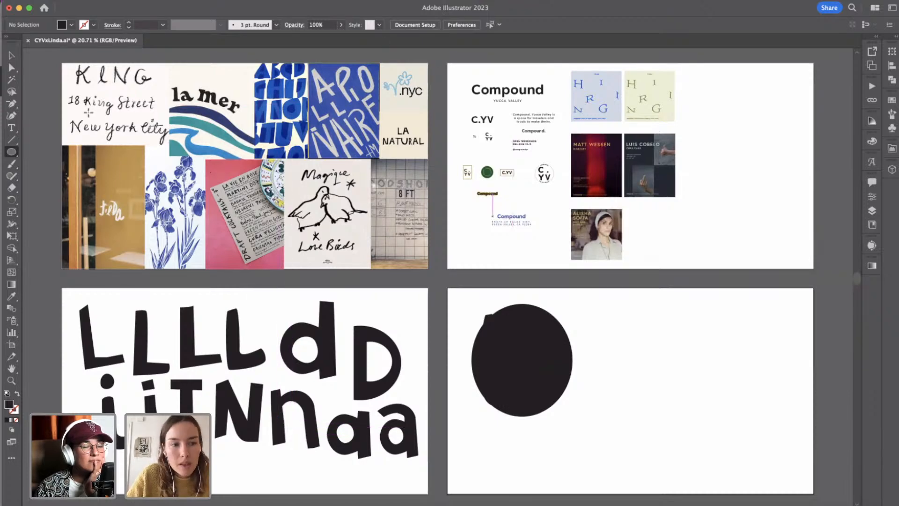
Fill the ellipse behind the wordmark with the blue sampled from the Apollinaire image on the Moodboard artboard.
click(12, 55)
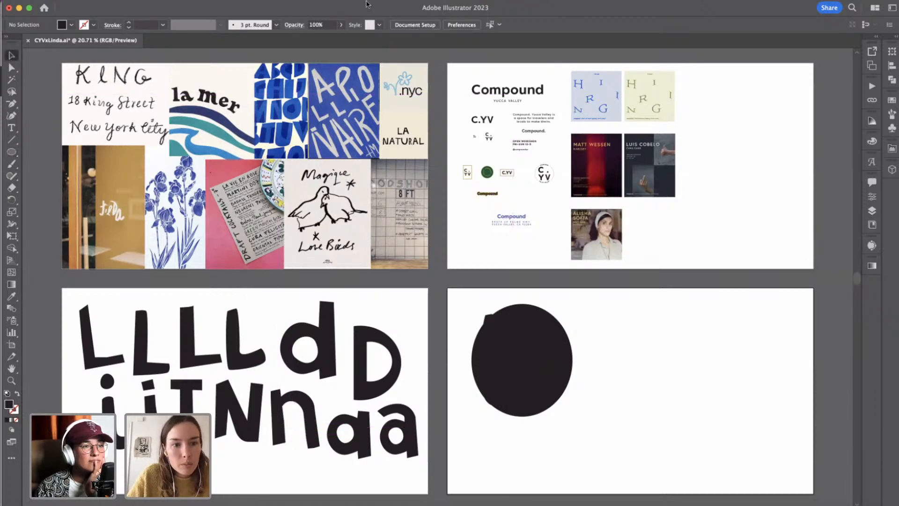
click(542, 320)
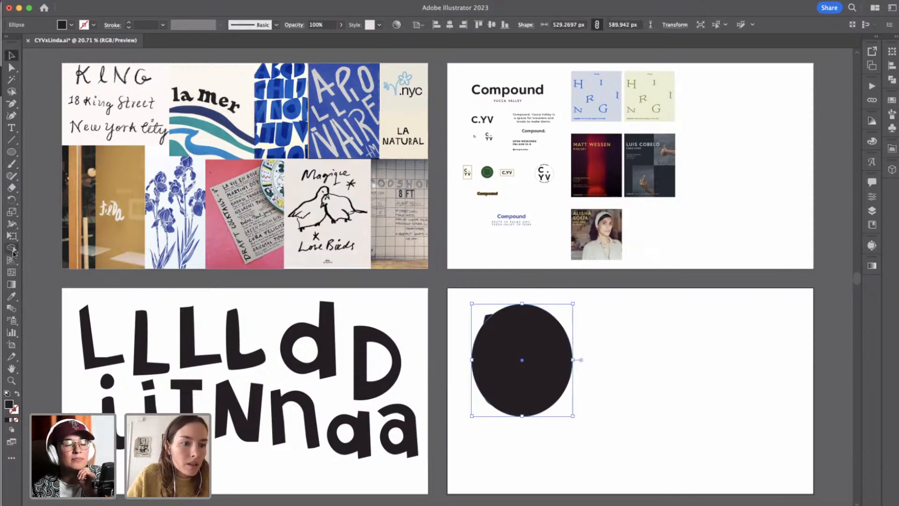
click(12, 296)
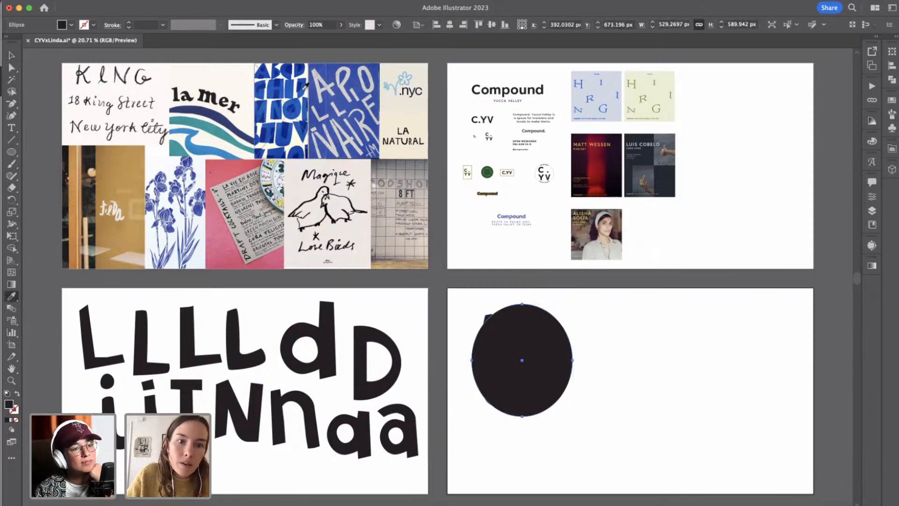
scroll(302, 77, up, 5)
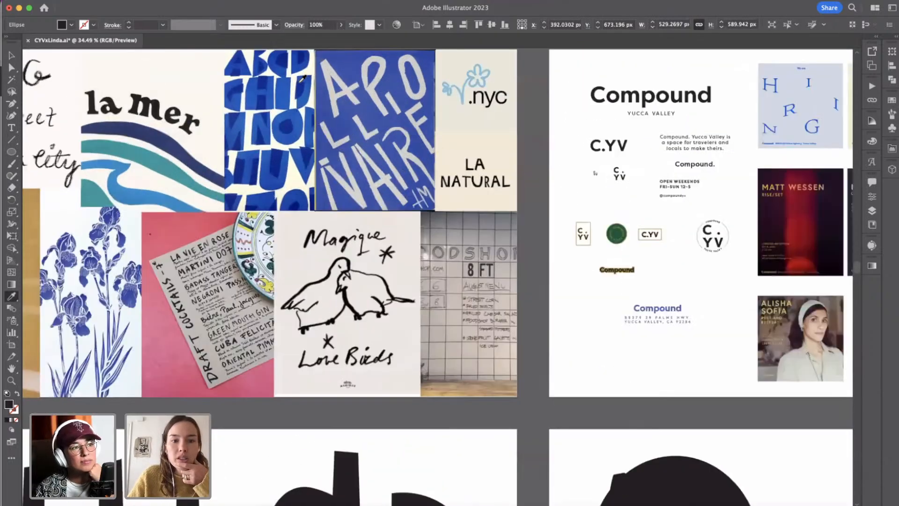
click(343, 152)
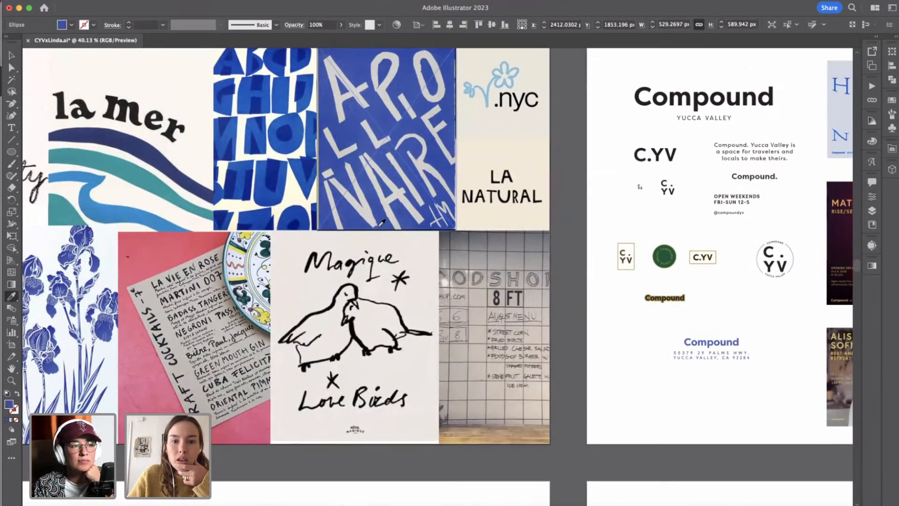
scroll(378, 225, down, 2)
scroll(379, 225, right, 2)
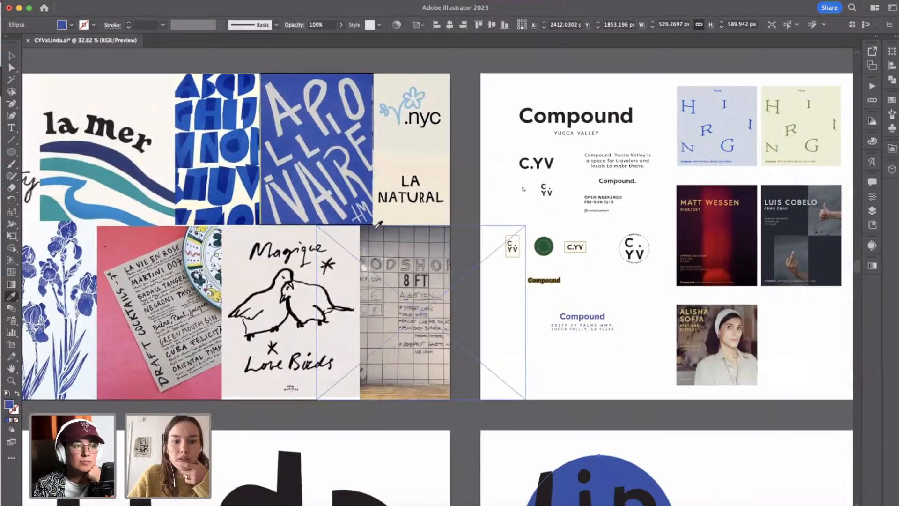
scroll(378, 225, down, 3)
scroll(378, 225, down, 2)
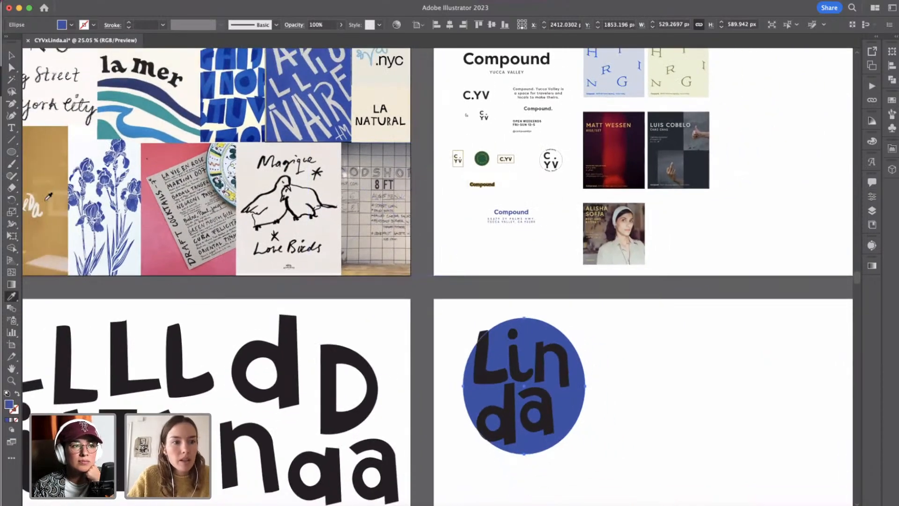
Widen the blue ellipse towards the left to about 584 px so it covers the whole L.
click(12, 55)
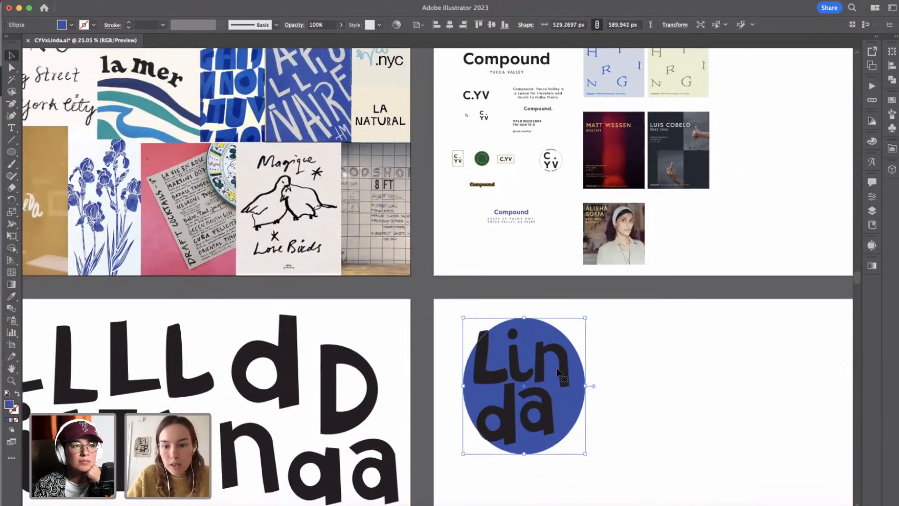
scroll(582, 412, up, 6)
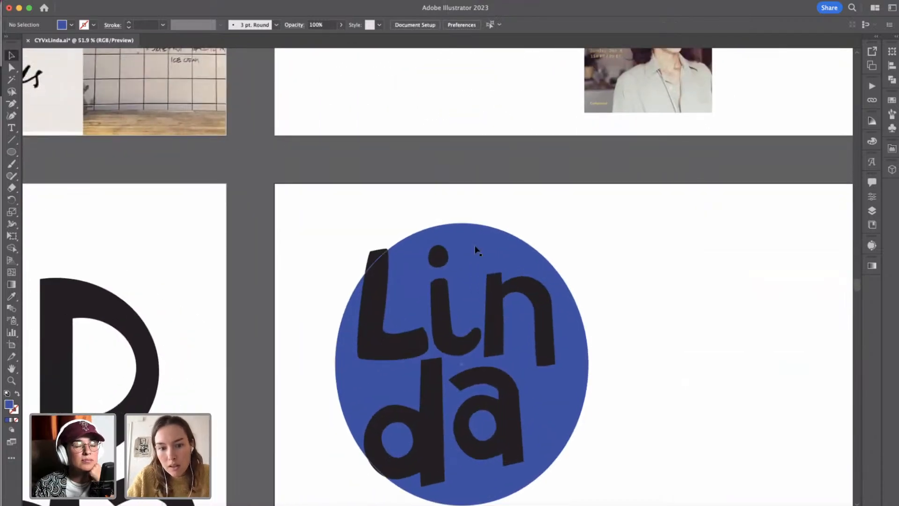
click(377, 359)
drag(336, 364, 308, 359)
scroll(678, 390, down, 2)
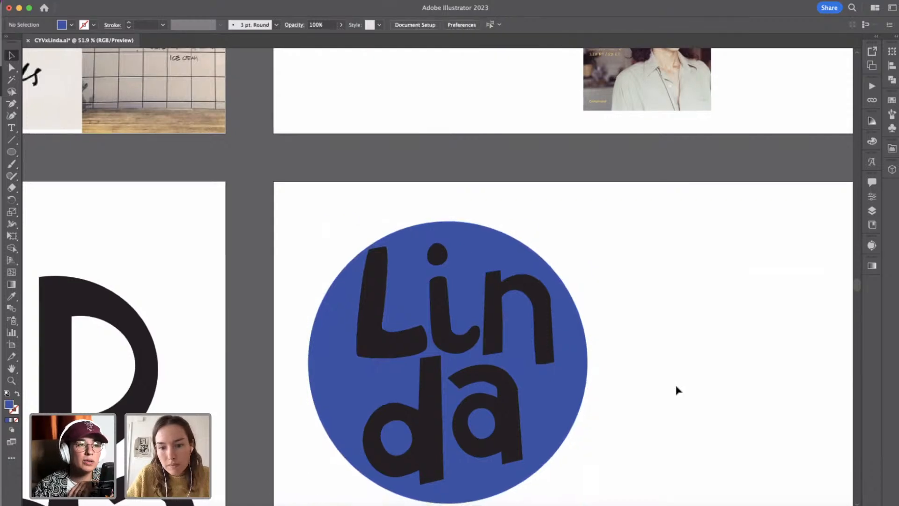
Nudge the L 20 px left and 20 px down within the blue ellipse.
click(371, 257)
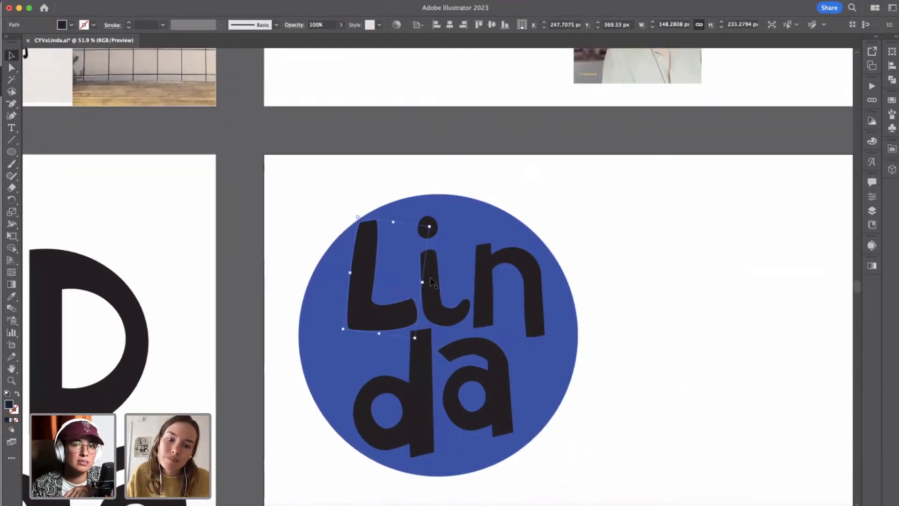
key(shift+Left)
key(shift+Down)
key(shift+Down)
key(shift+Left)
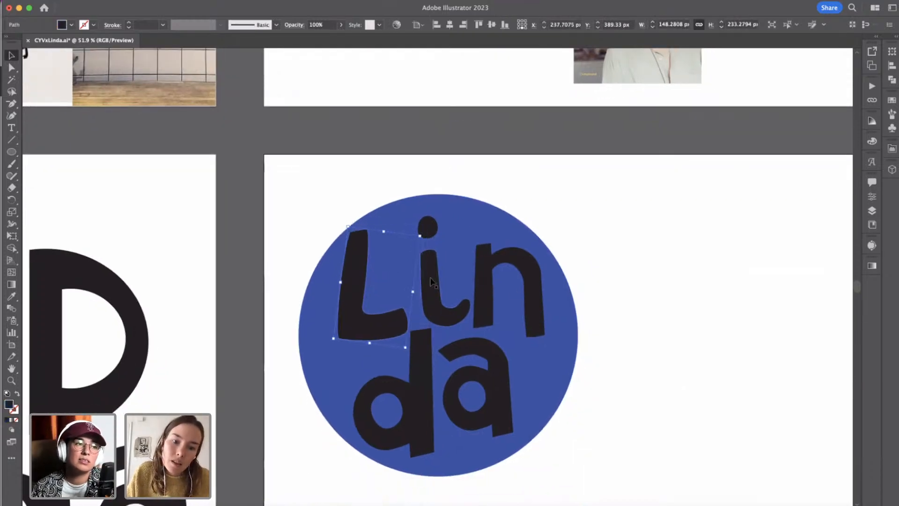
Nudge the i together with its dot left towards the L and 10 px up.
click(428, 232)
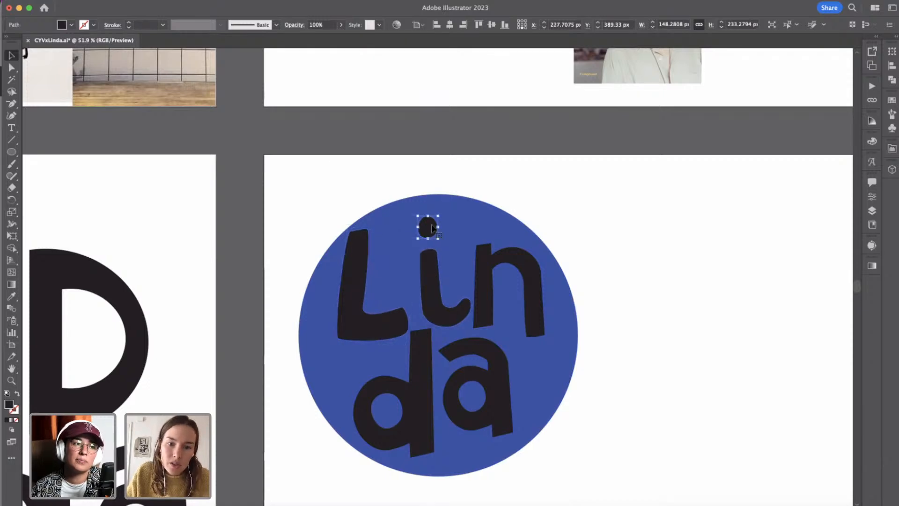
shift+click(431, 261)
key(shift+Left)
key(shift+Left)
key(shift+Up)
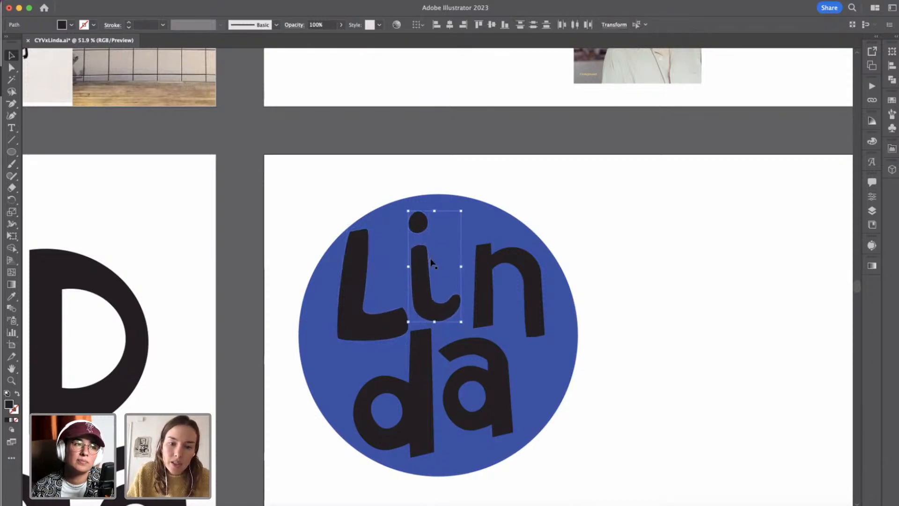
key(Left)
key(Left)
key(Left)
key(Left)
key(Left)
key(Left)
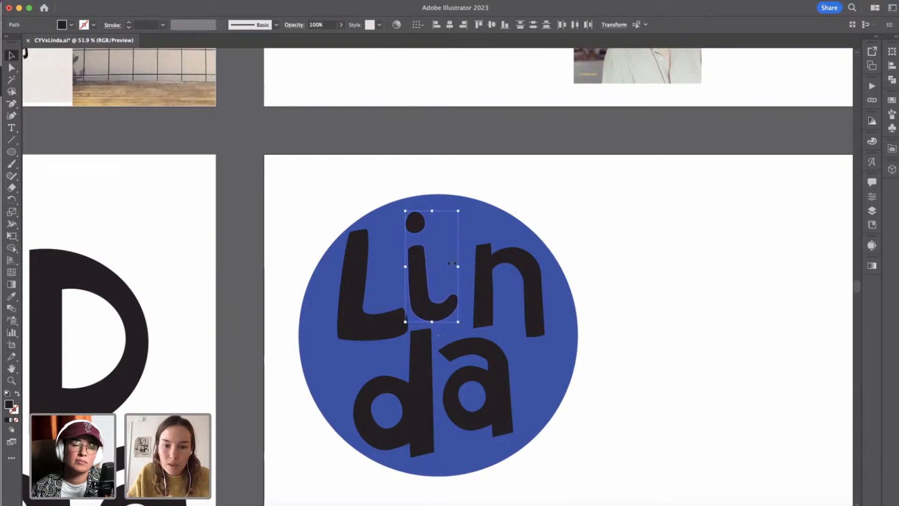
Select all parts of the n and rotate the letter slightly clockwise.
click(481, 273)
click(482, 249)
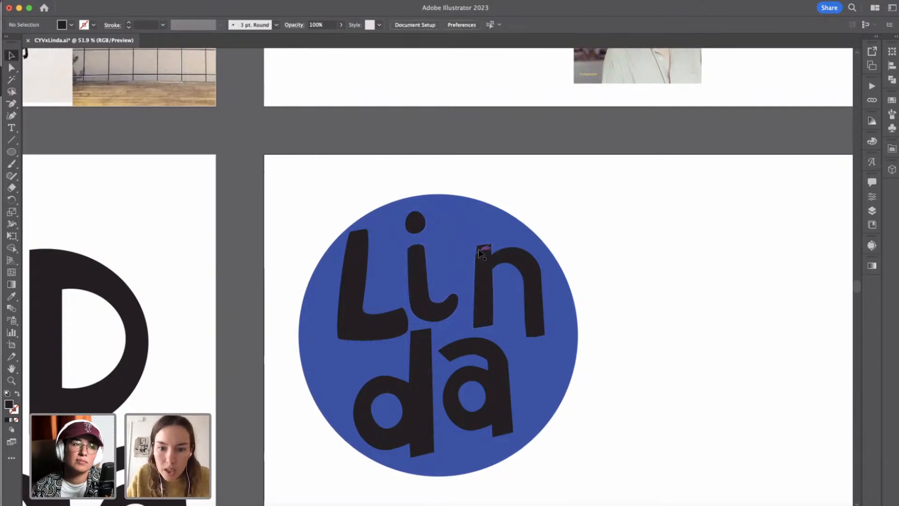
shift+click(483, 290)
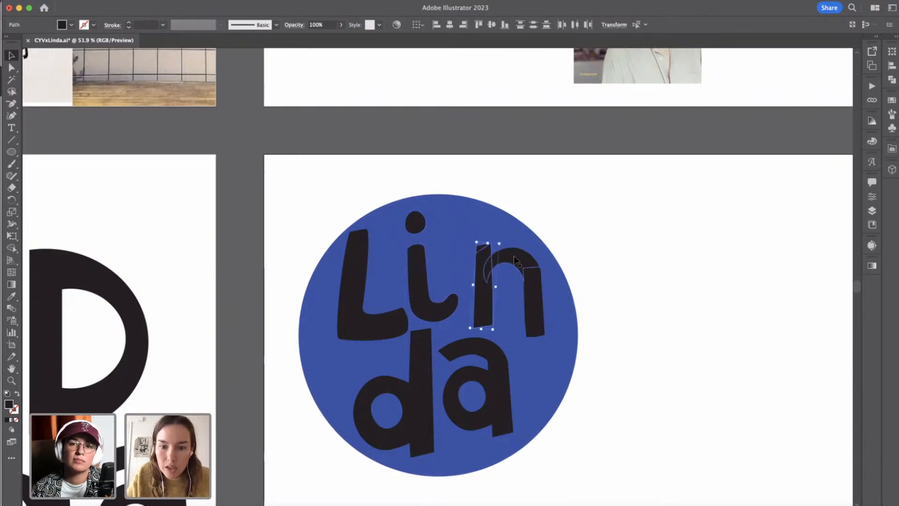
shift+click(537, 321)
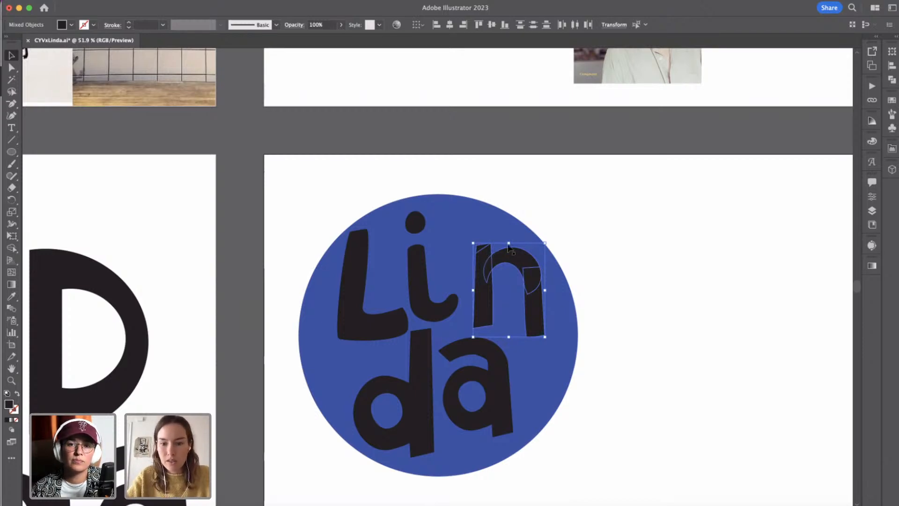
drag(549, 239, 557, 242)
Nudge the n left and down so it sits close to the i and just above the a.
key(shift+Left)
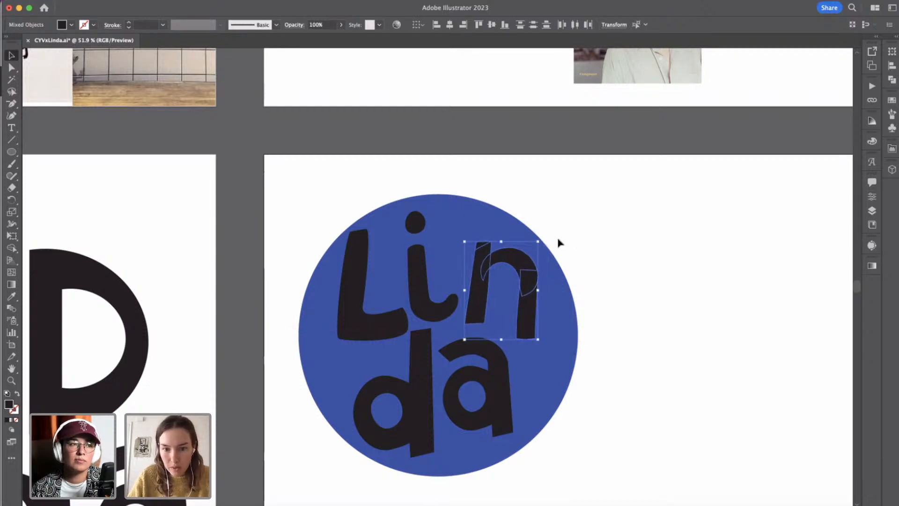
key(shift+Down)
key(shift+Left)
key(Down)
key(Down)
key(Down)
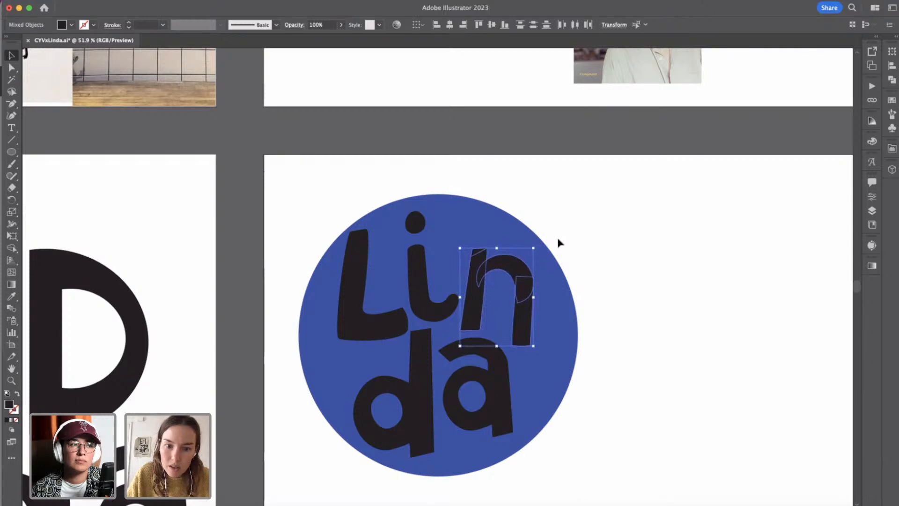
key(Right)
key(Right)
click(559, 242)
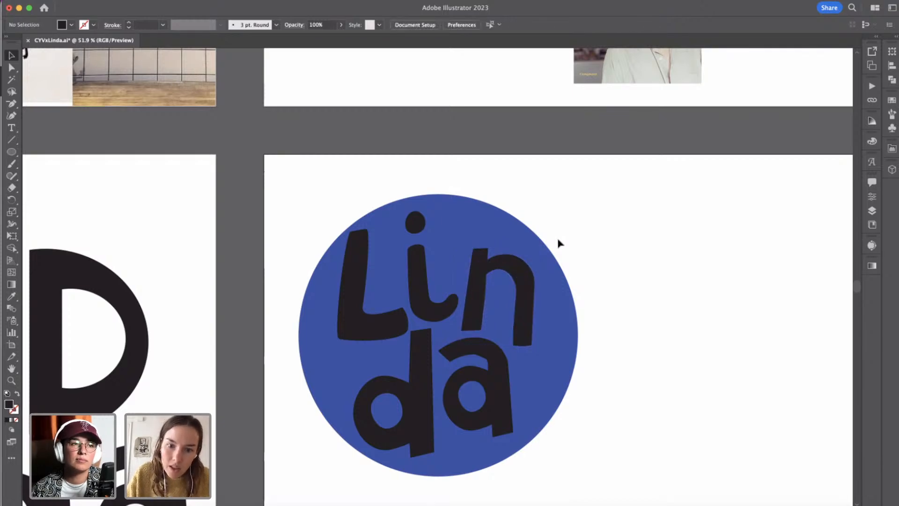
Select the blue ellipse behind the wordmark.
scroll(559, 242, down, 2)
click(474, 229)
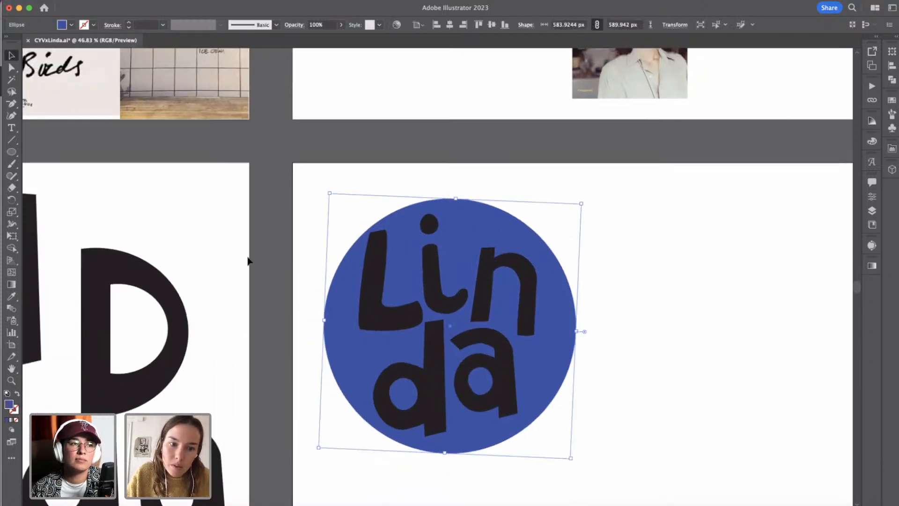
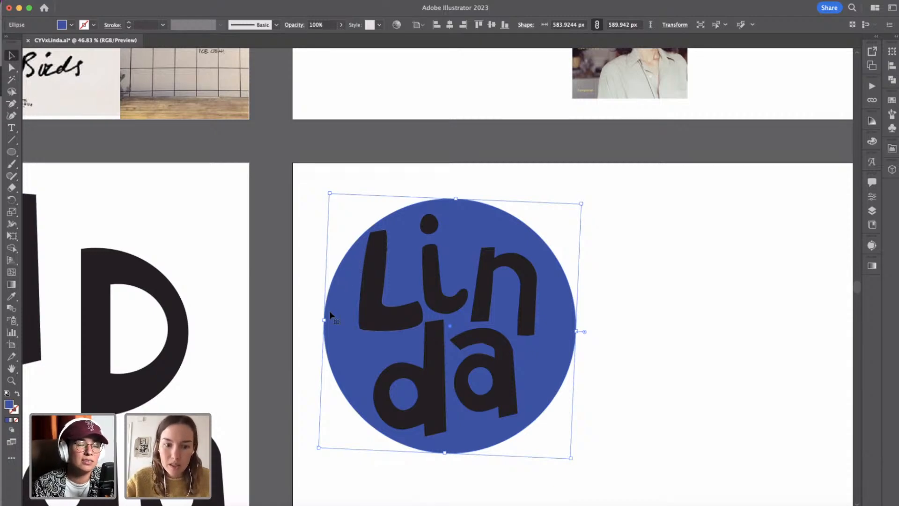
Adjust the handles on the blue ellipse's top, right and bottom anchor points to turn it into an irregular blob.
click(11, 69)
click(456, 199)
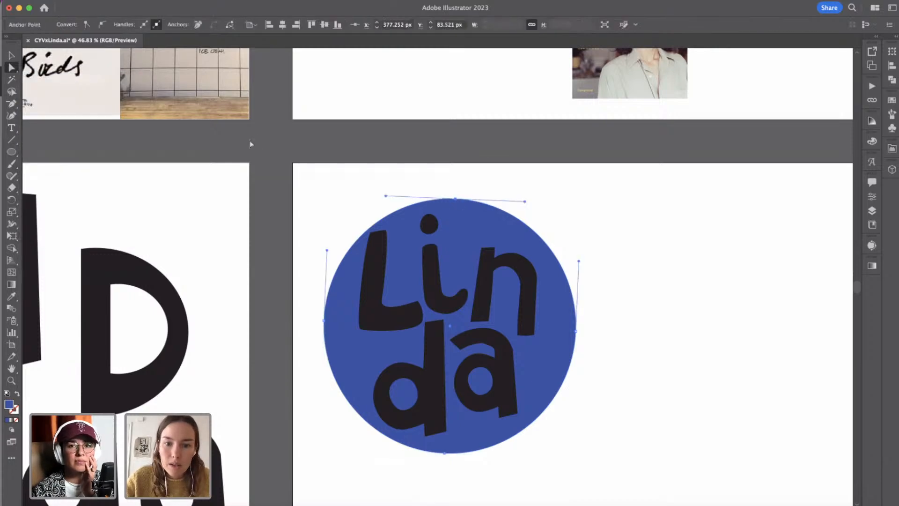
drag(385, 196, 363, 190)
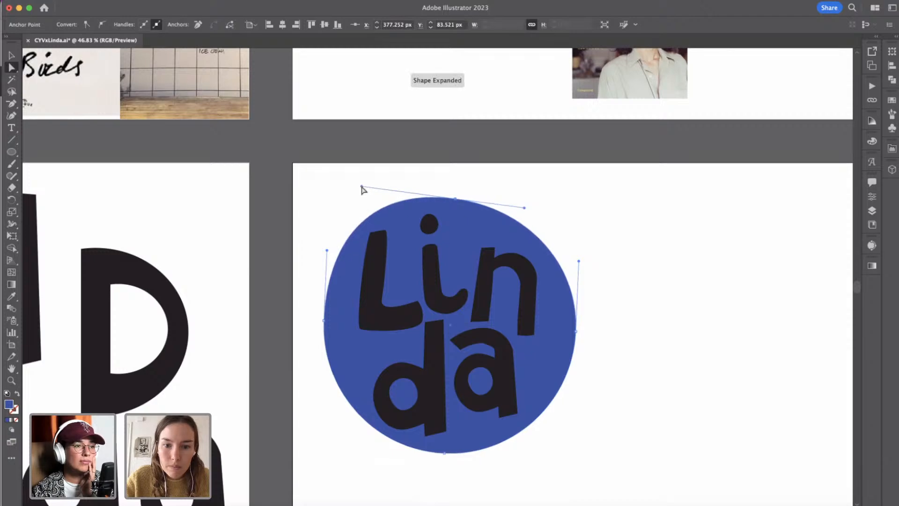
drag(579, 261, 564, 255)
click(444, 454)
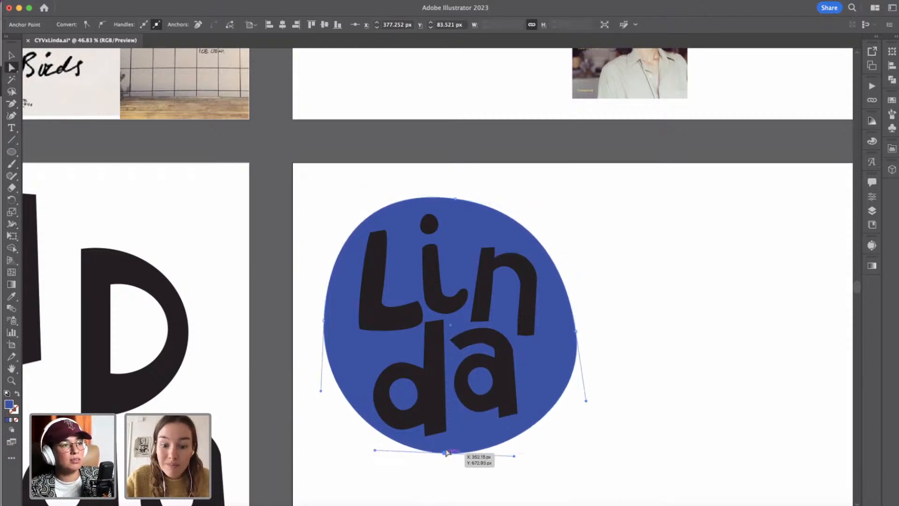
drag(513, 456, 536, 438)
Lengthen the lower handle of the blue shape's leftmost anchor point and nudge that point 8 px right.
click(324, 321)
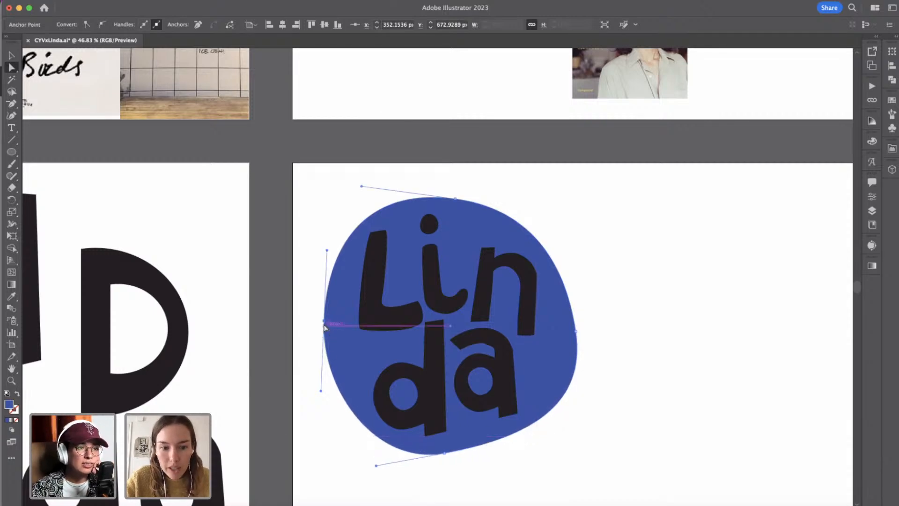
drag(322, 393, 320, 401)
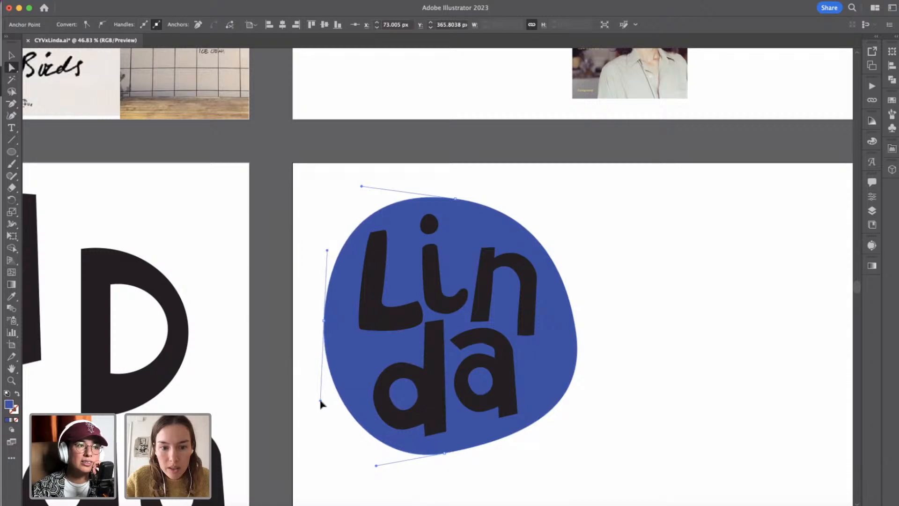
key(shift+Right)
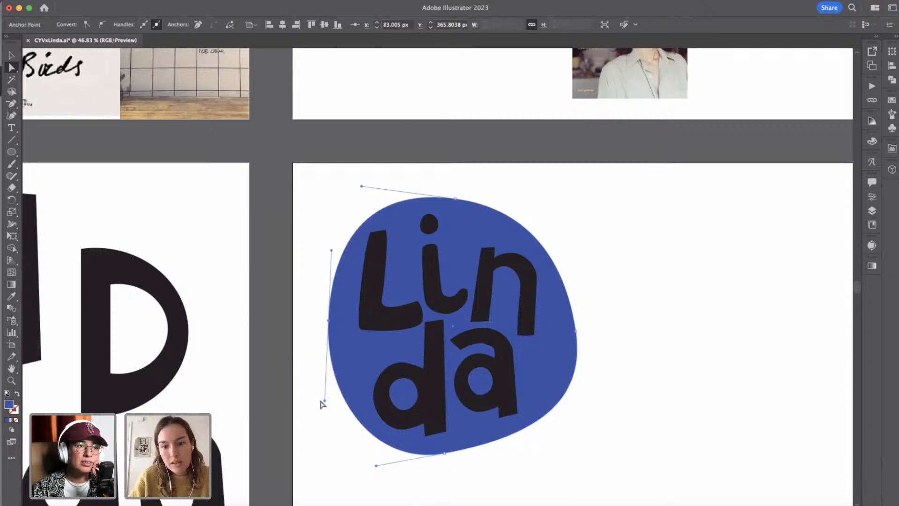
key(Left)
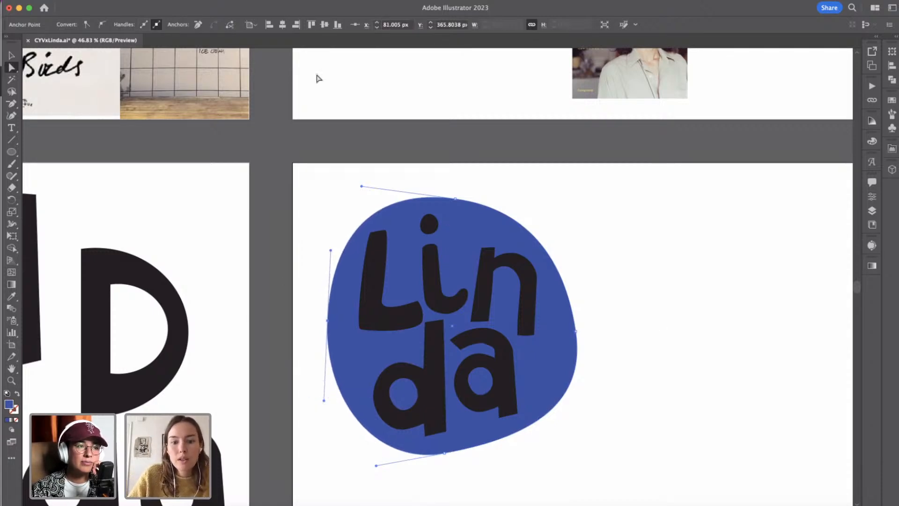
key(v)
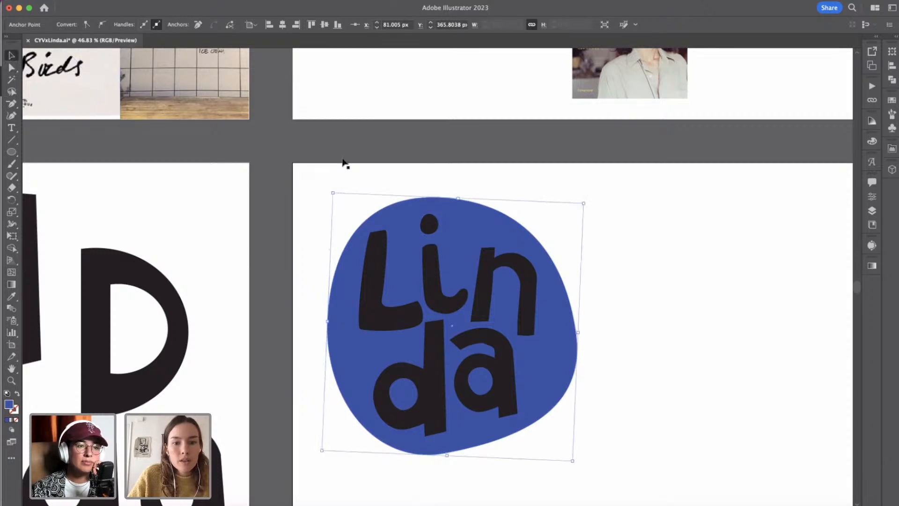
Move the L, the i with its dot and all parts of the n together slightly right and down.
click(386, 260)
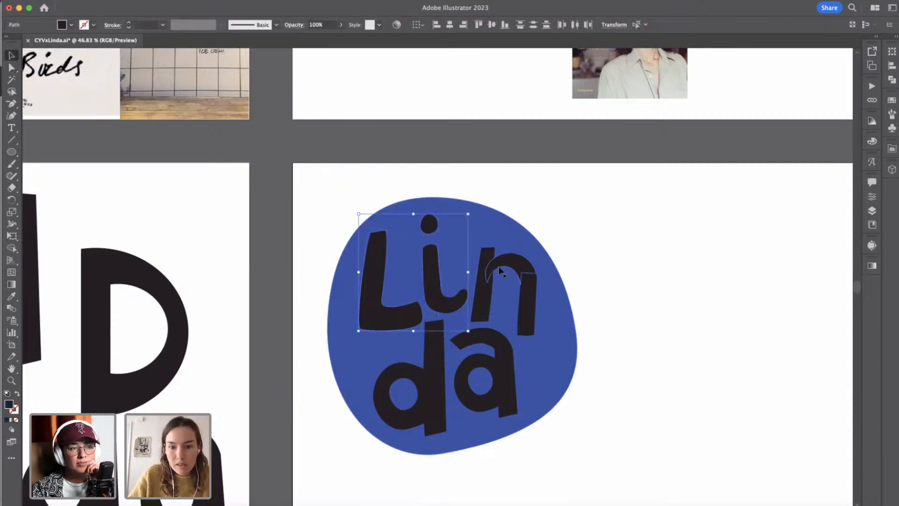
shift+click(513, 284)
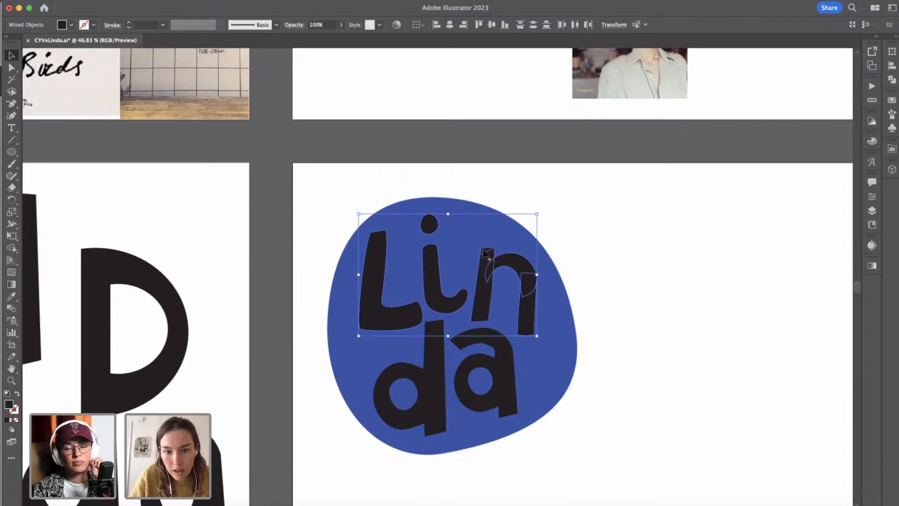
drag(484, 251, 485, 253)
click(636, 279)
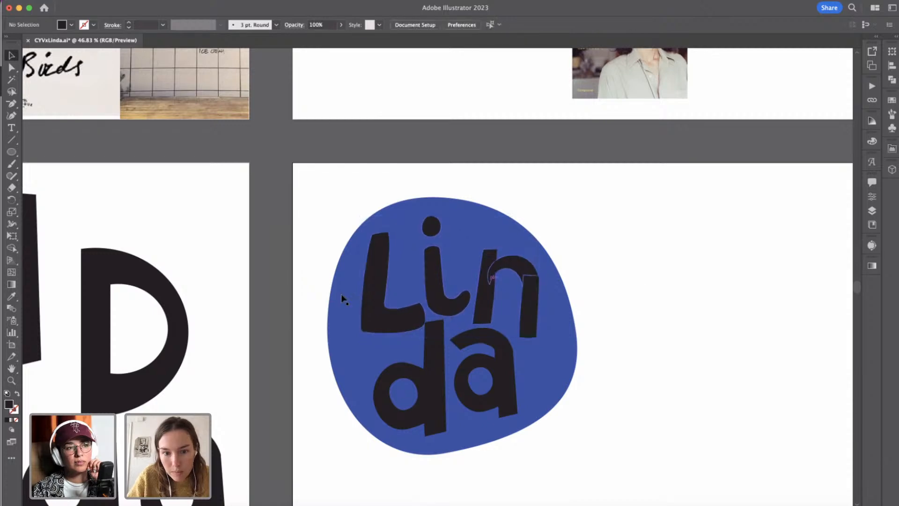
Nudge the L 10 px left and 10 px down.
click(383, 294)
key(shift+Left)
key(shift+Down)
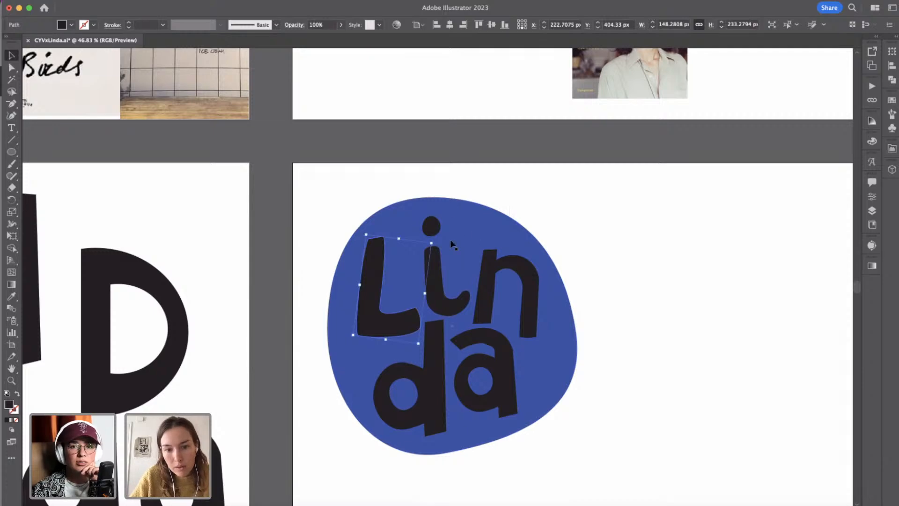
shift+click(438, 226)
shift+click(491, 262)
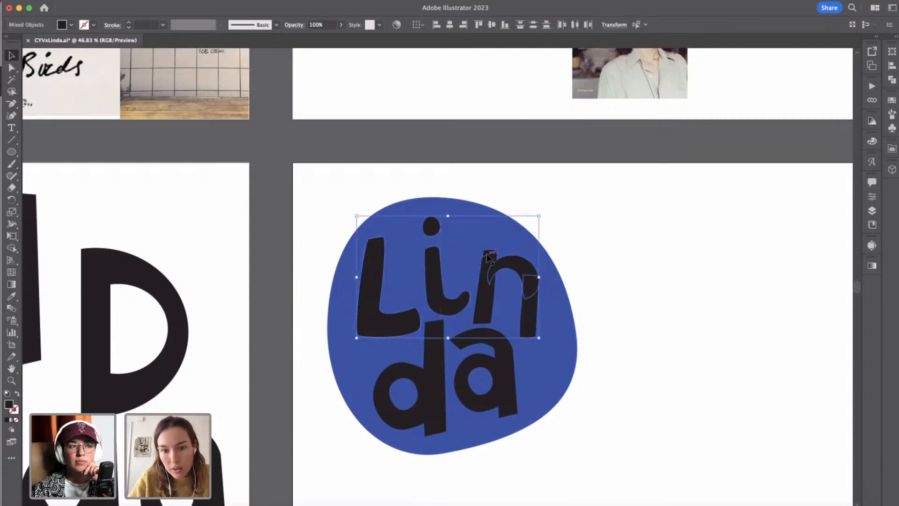
click(589, 249)
Select only the parts of the n, without the blue shape, and unite them into a single shape.
drag(478, 284, 479, 285)
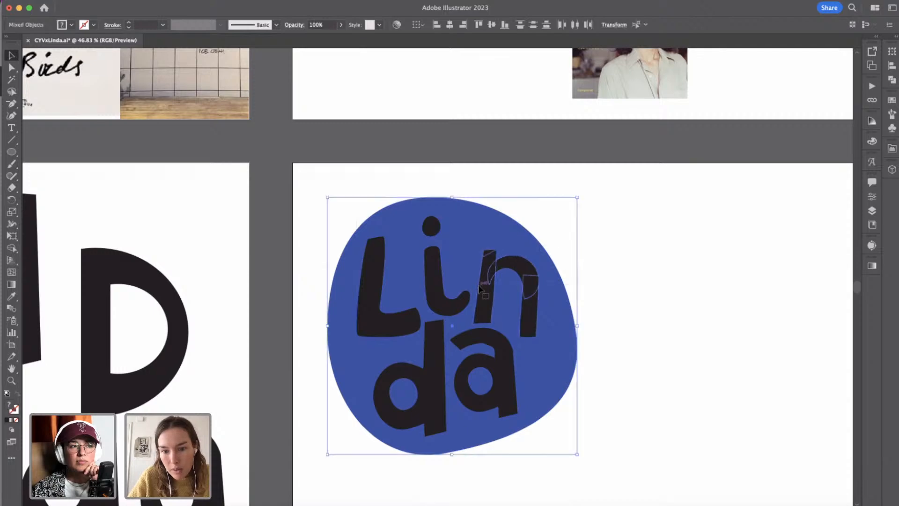
shift+click(550, 328)
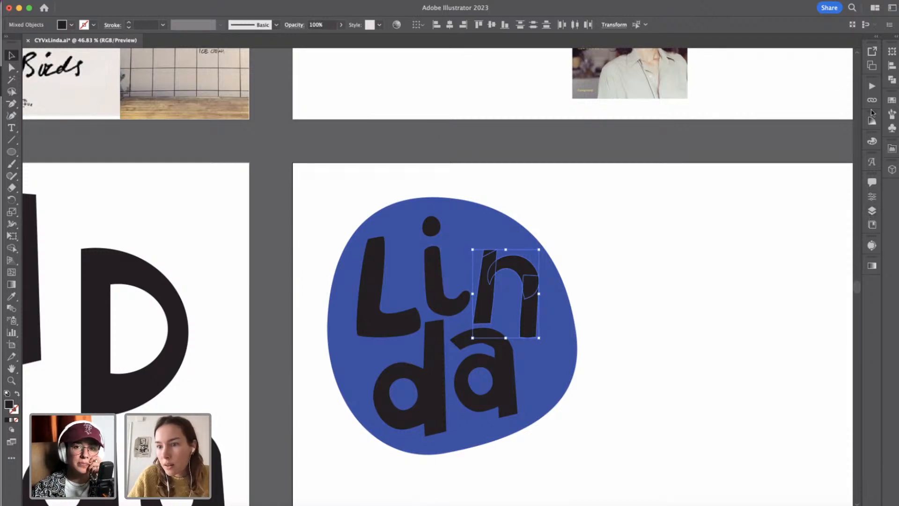
click(891, 81)
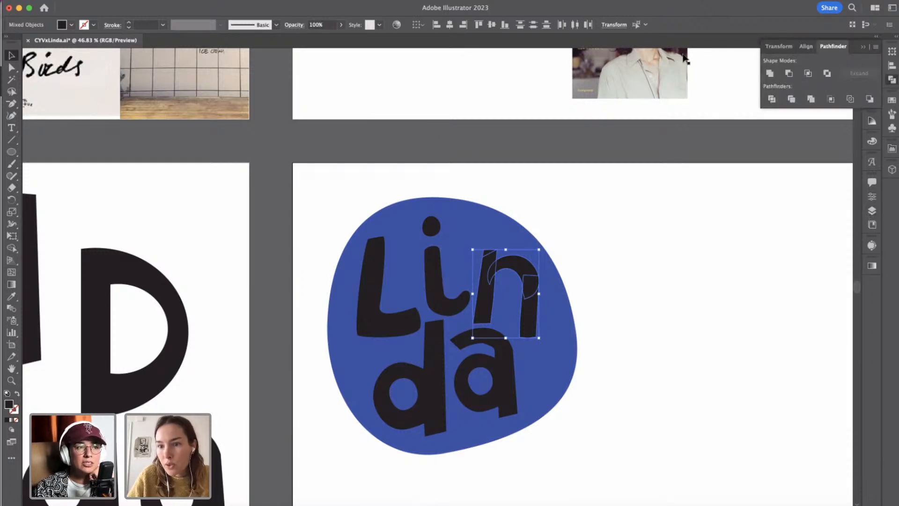
click(770, 73)
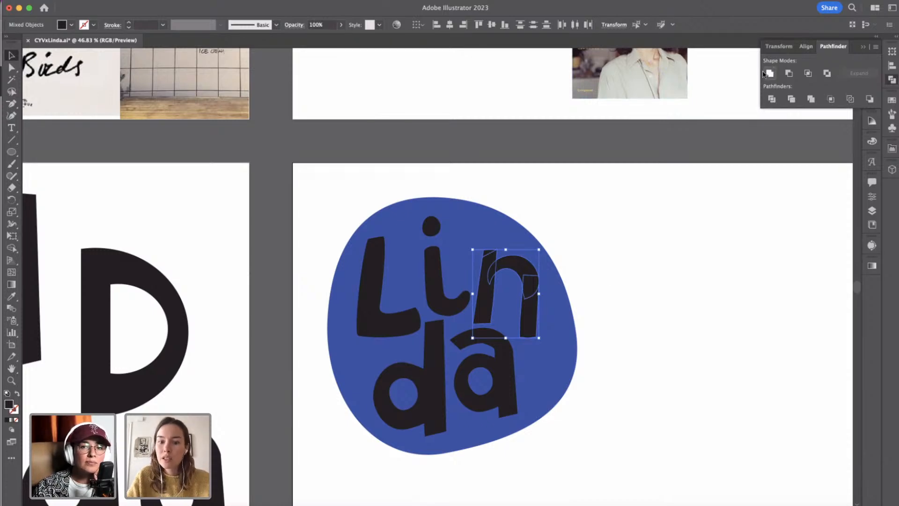
click(589, 323)
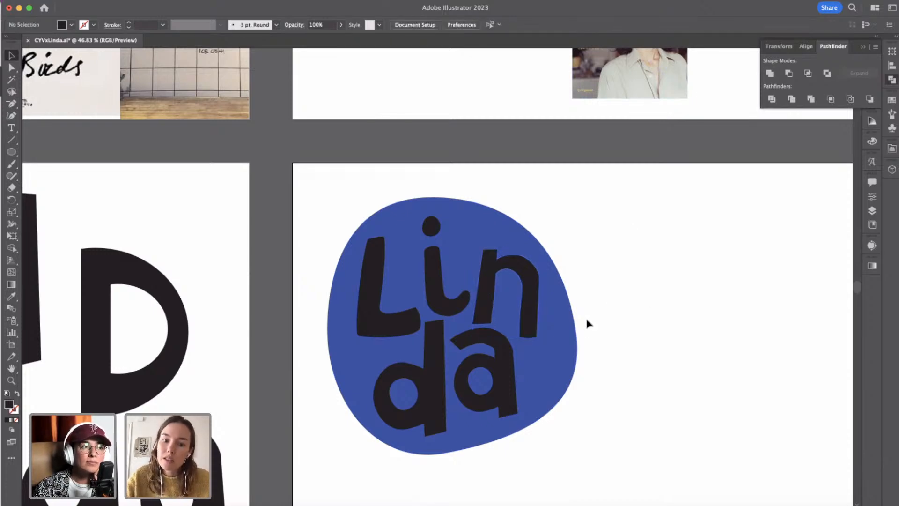
Nudge the a 10 px down and slightly right to open space below the n.
click(500, 359)
key(shift+Down)
key(Right)
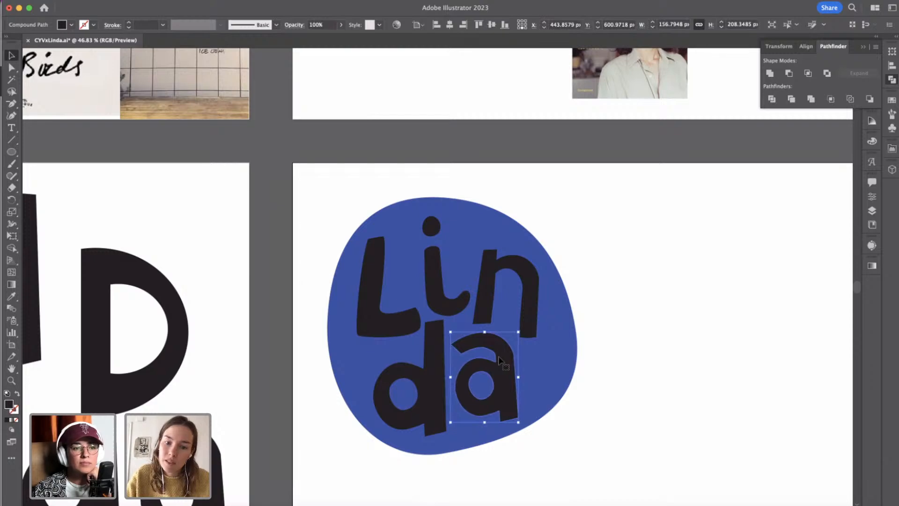
click(649, 362)
Rotate the L slightly clockwise so it leans a little more.
click(370, 283)
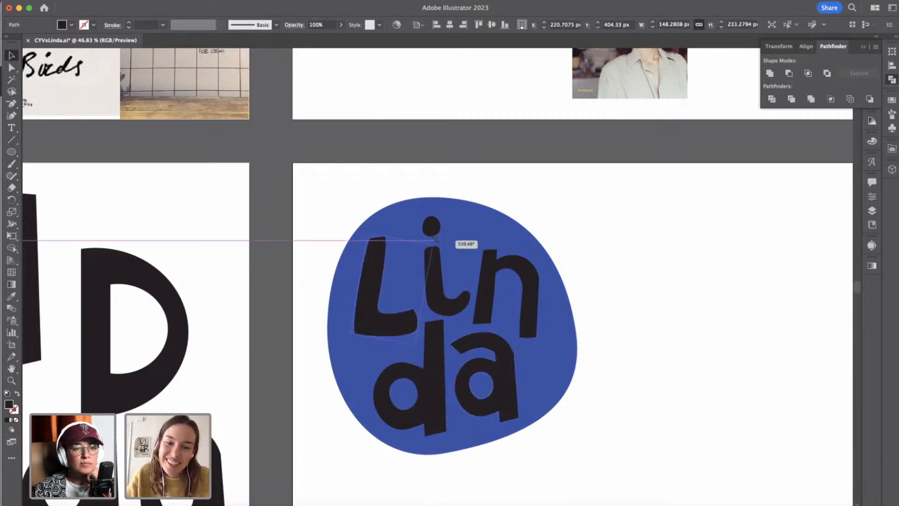
click(632, 253)
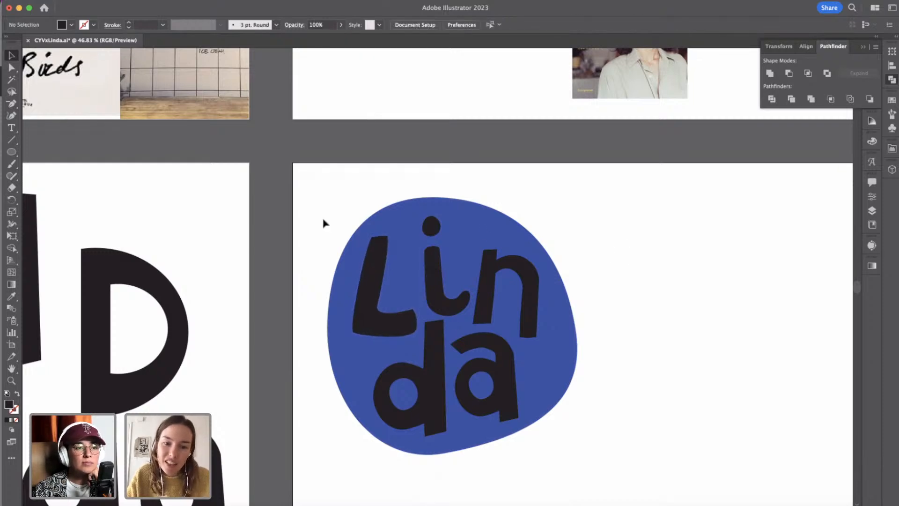
click(406, 344)
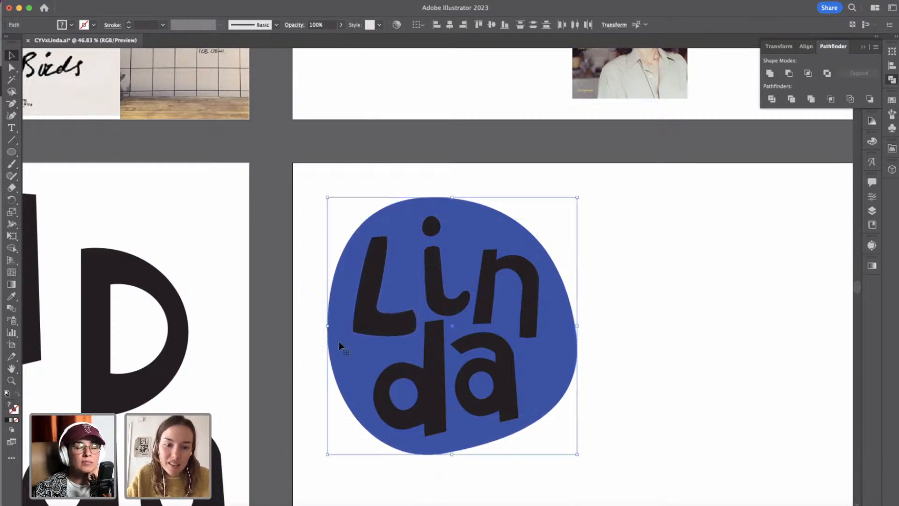
click(311, 345)
Add an anchor point near the middle of the top edge of the d's stem with the Pen tool.
click(11, 104)
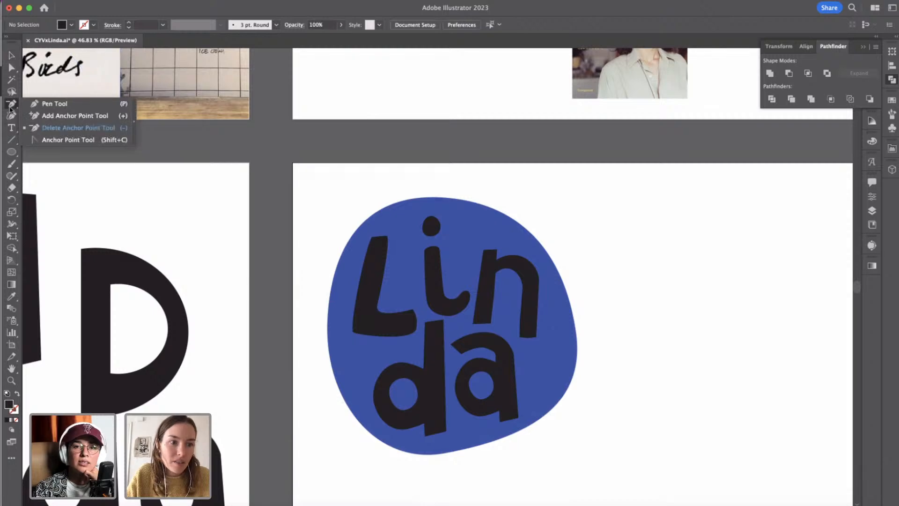
click(44, 103)
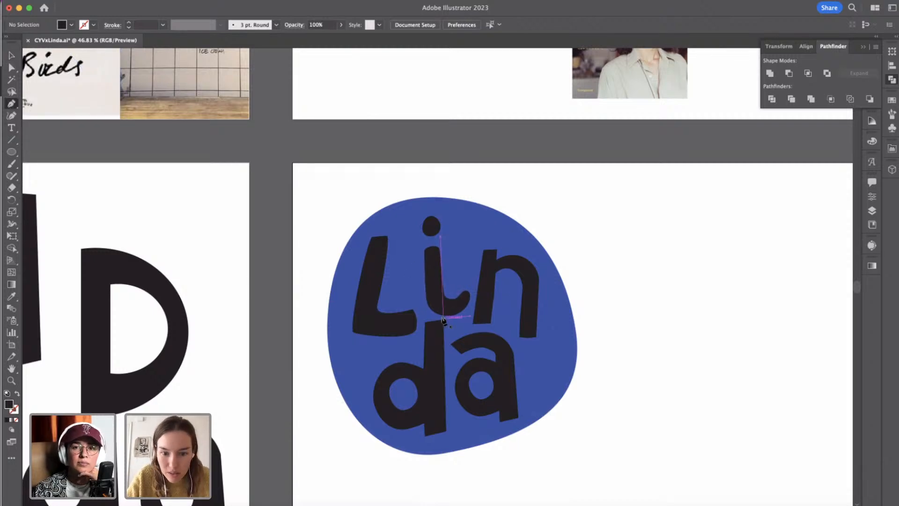
scroll(444, 323, up, 3)
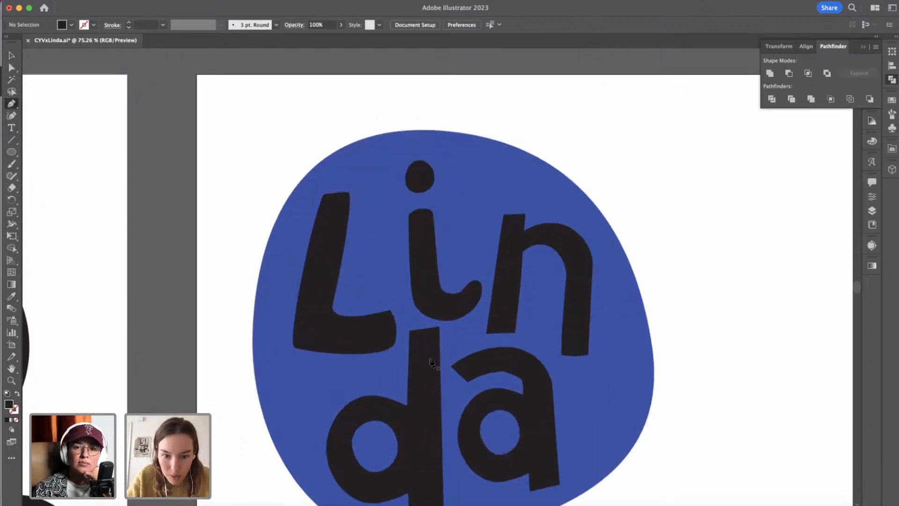
click(421, 333)
scroll(421, 333, up, 4)
scroll(424, 333, up, 1)
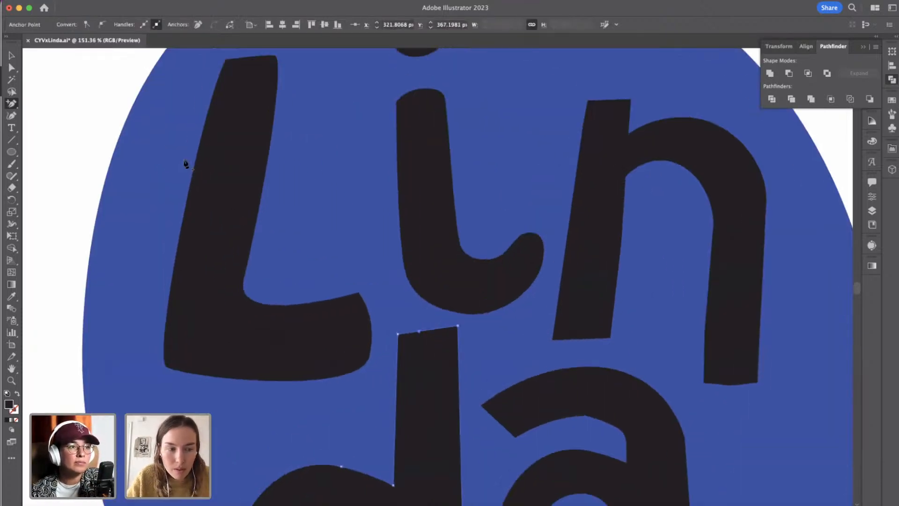
Lower both top corner points of the d's stem slightly so its top edge clears the i.
click(13, 69)
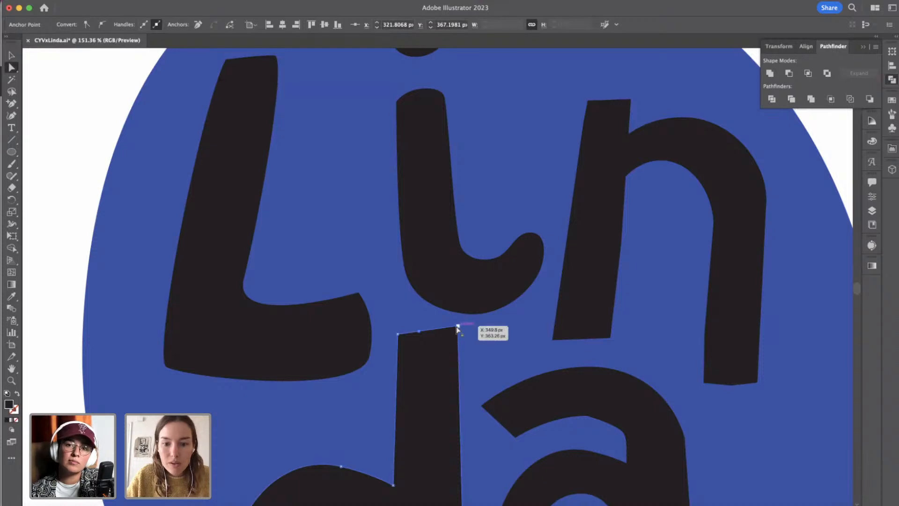
drag(457, 326, 457, 330)
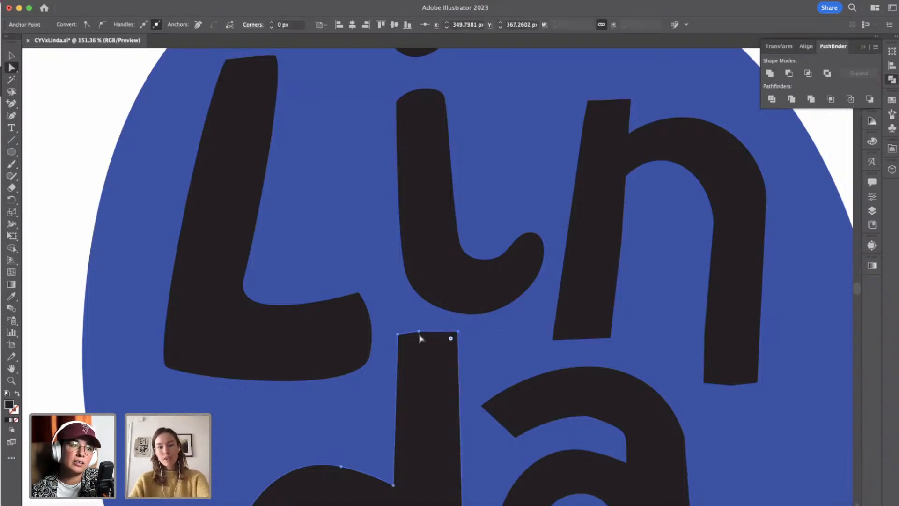
drag(398, 335, 399, 339)
scroll(497, 401, down, 4)
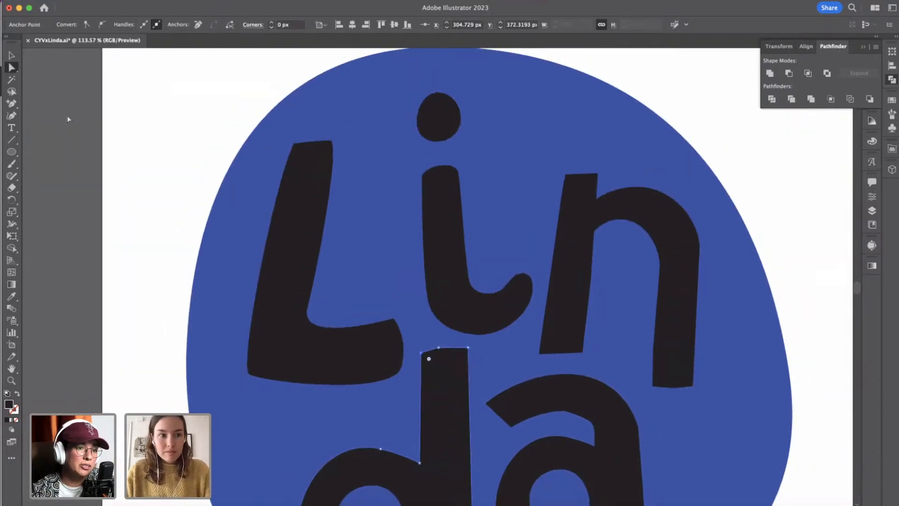
key(v)
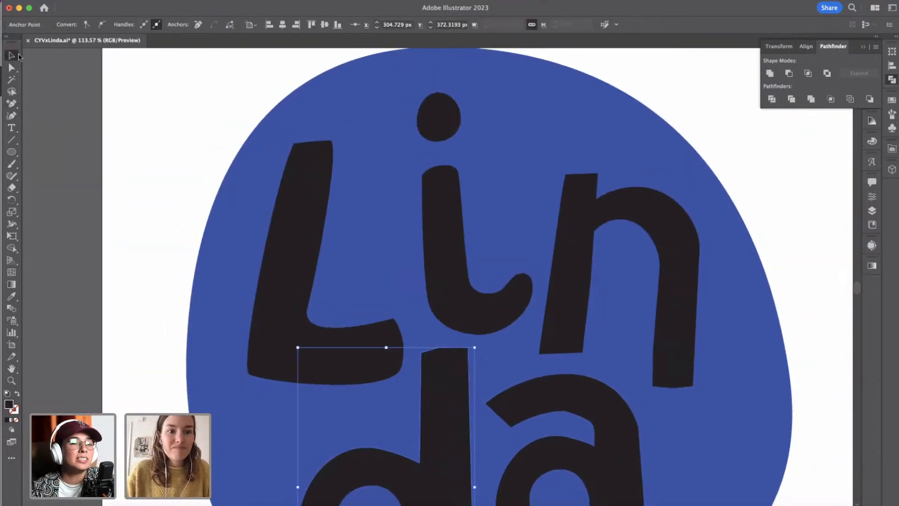
click(69, 106)
Select all the letters of the Linda wordmark together, including the i's dot, and change their fill to off-white E5E4DF.
click(396, 98)
scroll(396, 98, down, 6)
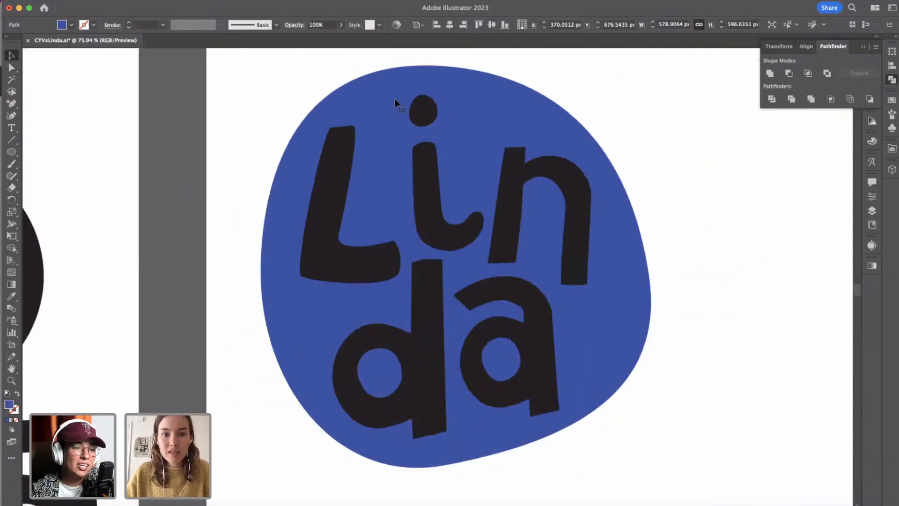
click(370, 141)
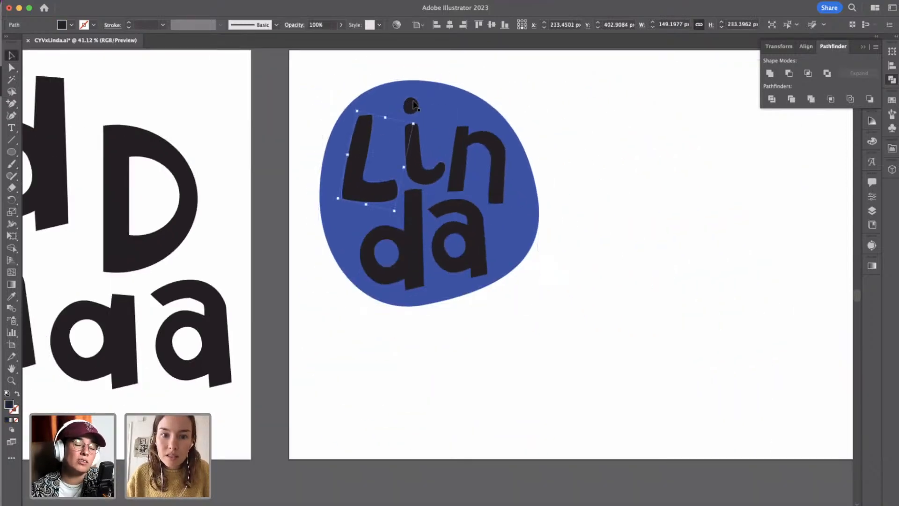
shift+click(419, 161)
shift+click(470, 140)
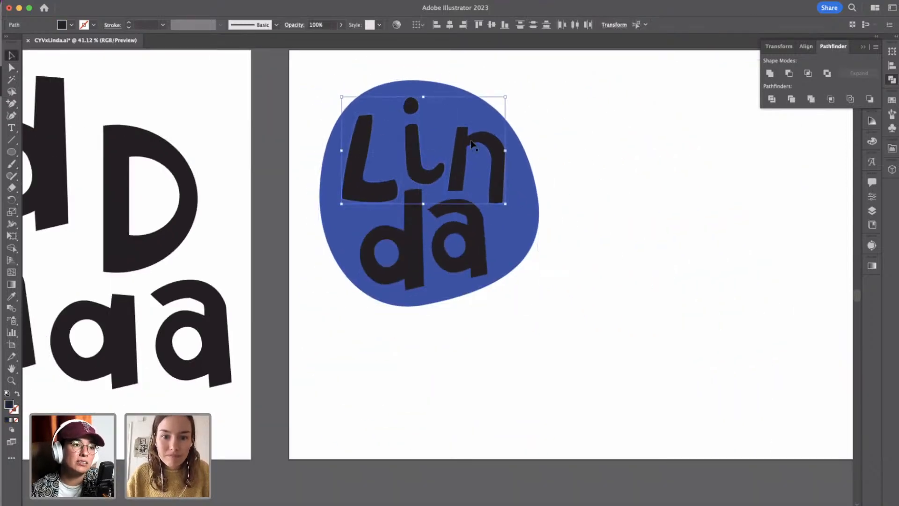
shift+click(419, 204)
shift+click(454, 206)
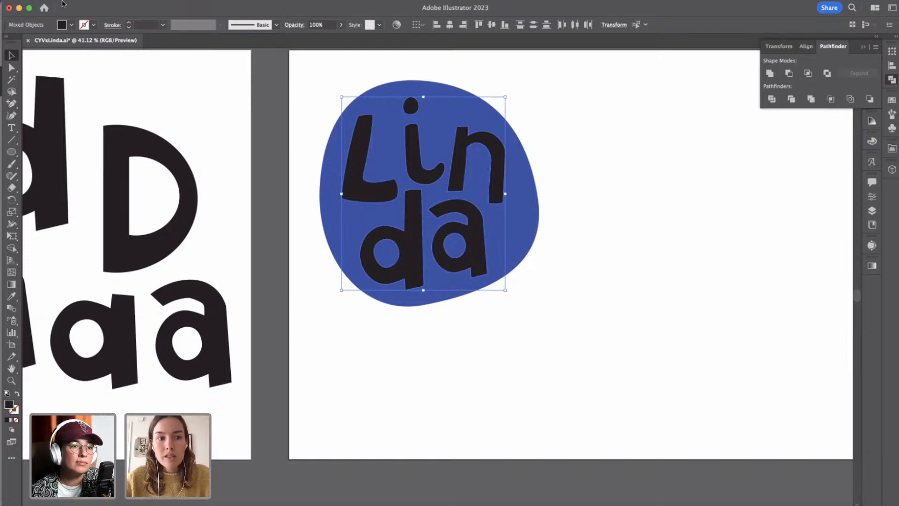
click(73, 25)
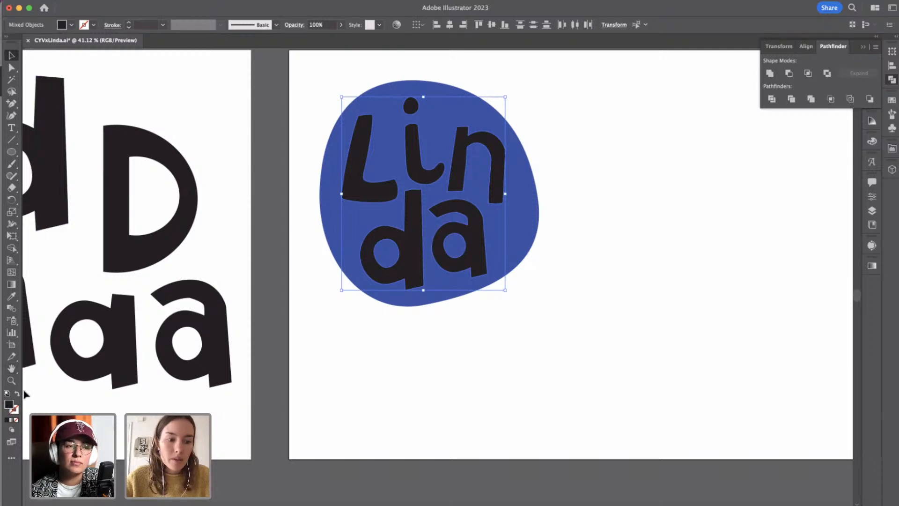
double_click(8, 406)
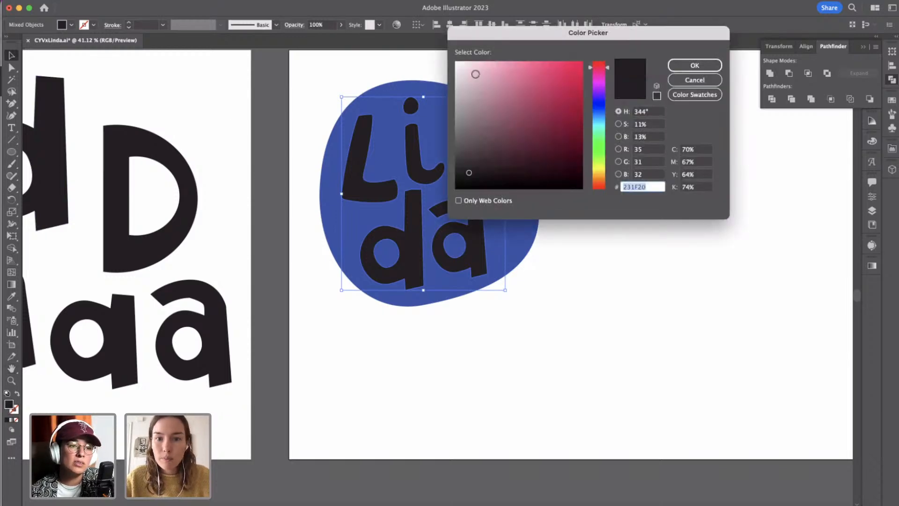
click(459, 74)
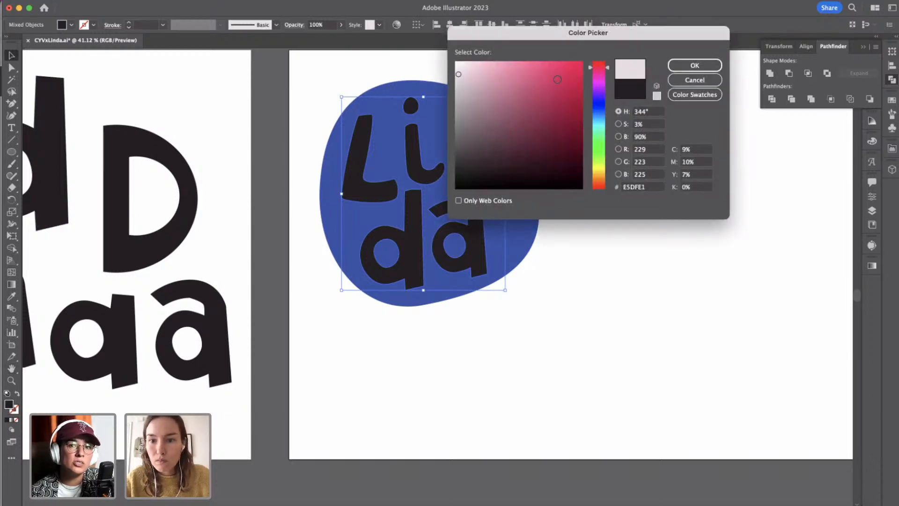
click(599, 172)
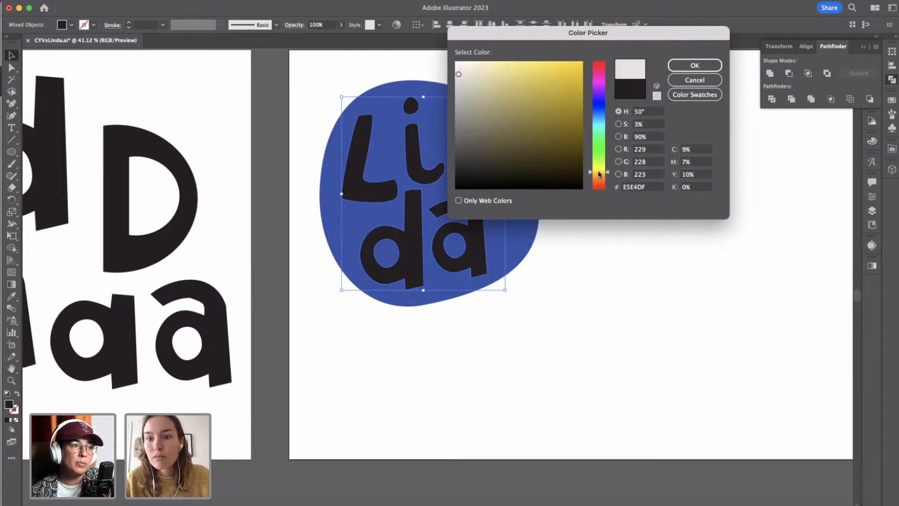
click(693, 66)
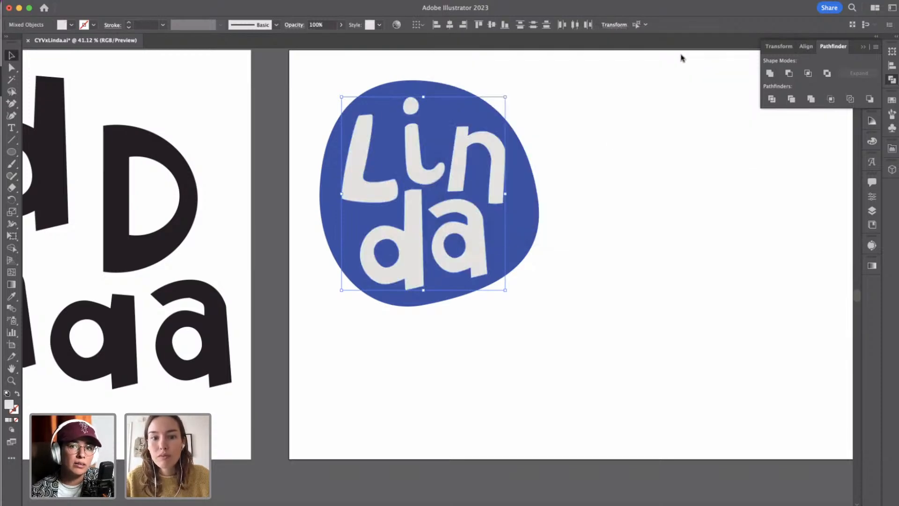
click(623, 179)
Move the middle anchor point on the top edge of the d's stem right and slightly up to form an off-centre peak.
scroll(623, 178, up, 2)
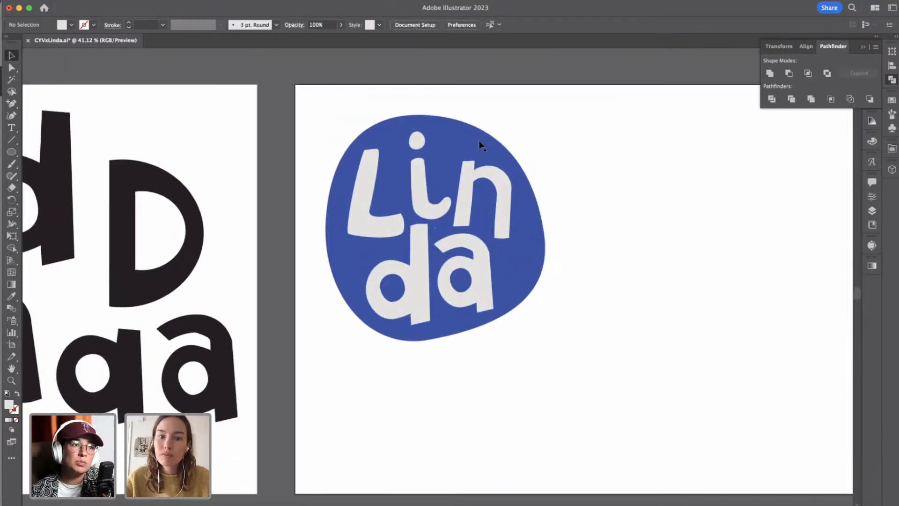
click(480, 146)
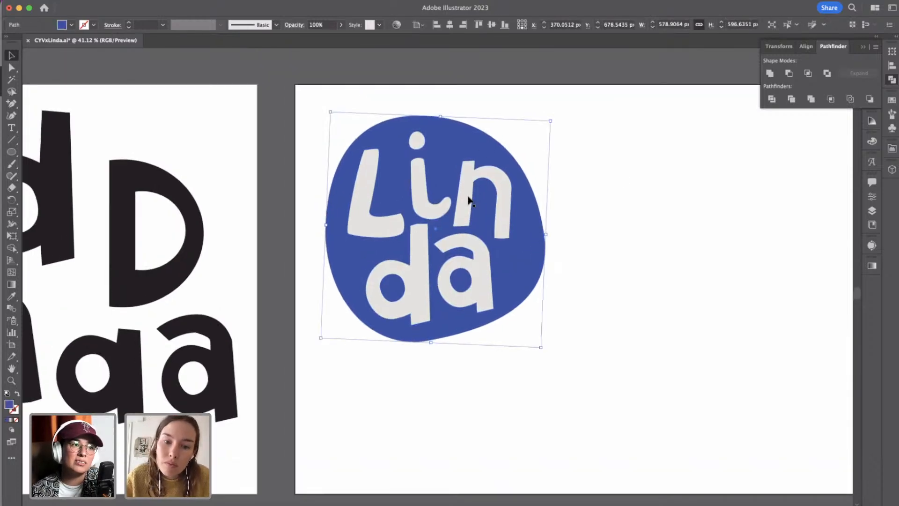
scroll(416, 255, up, 3)
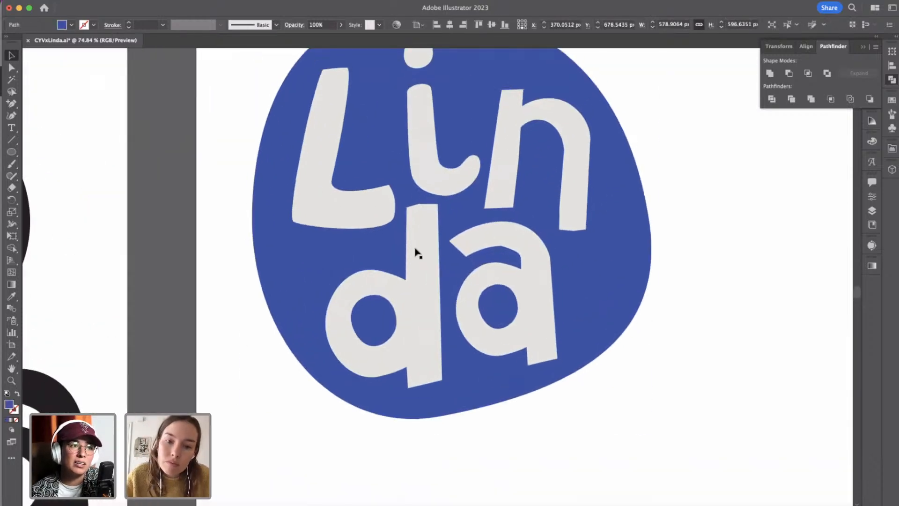
click(211, 265)
click(409, 215)
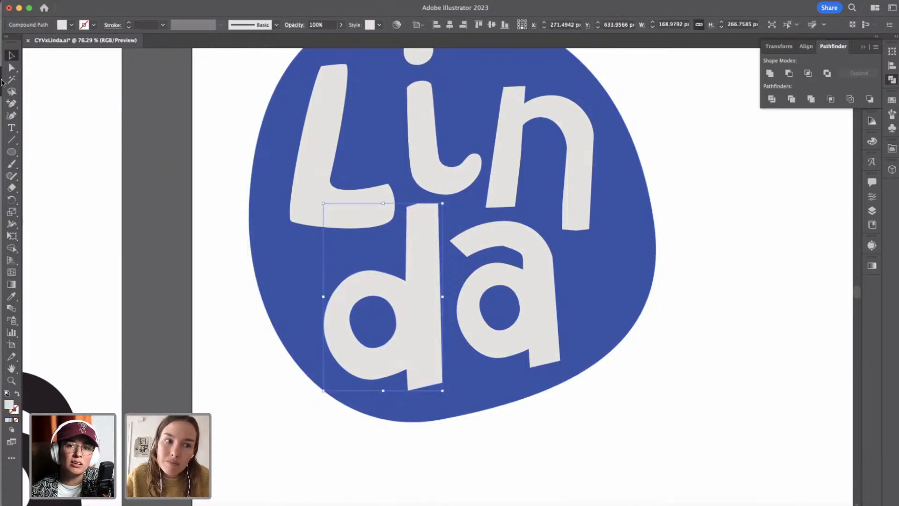
key(a)
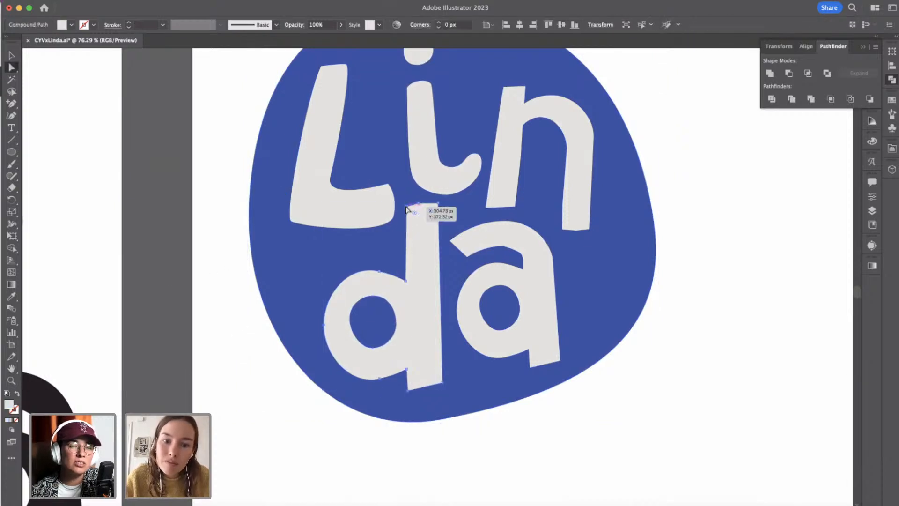
click(418, 205)
drag(418, 207, 428, 205)
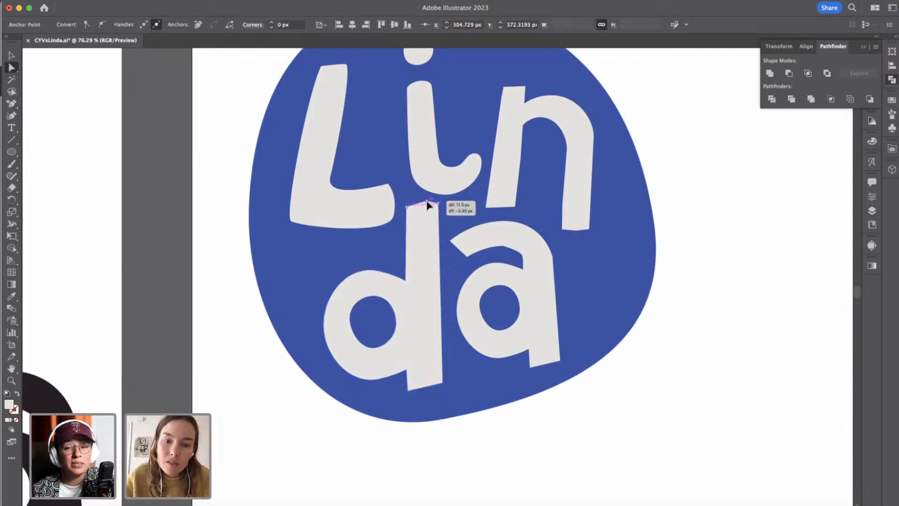
click(482, 230)
click(556, 426)
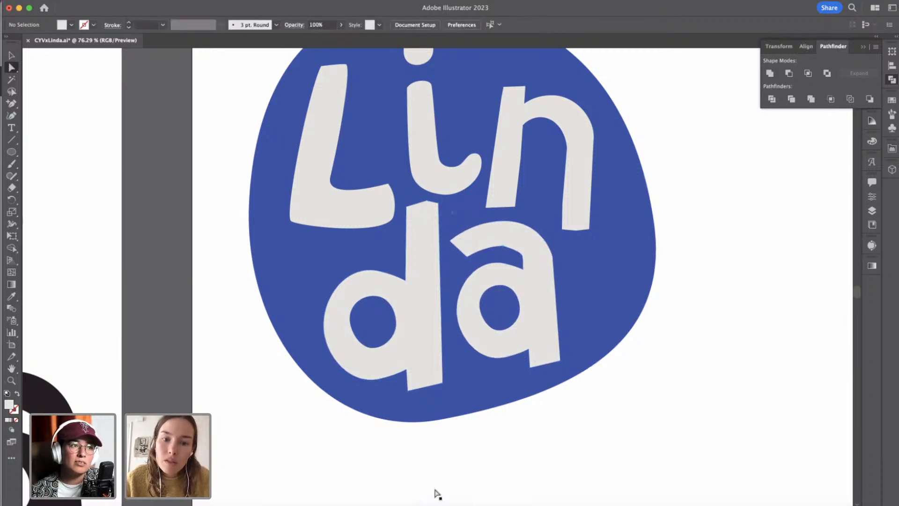
Add an anchor point on the underside of the L's foot, just before its rounded lower right corner.
scroll(421, 422, up, 3)
click(400, 255)
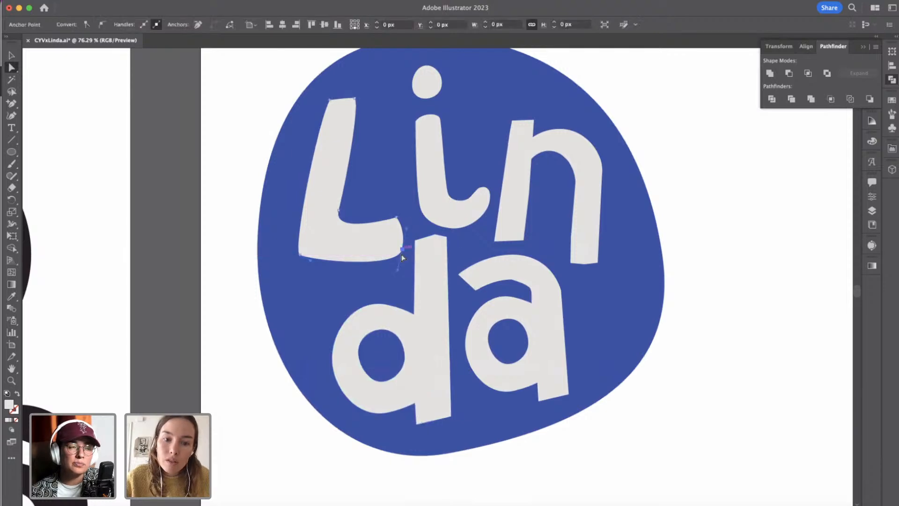
click(398, 269)
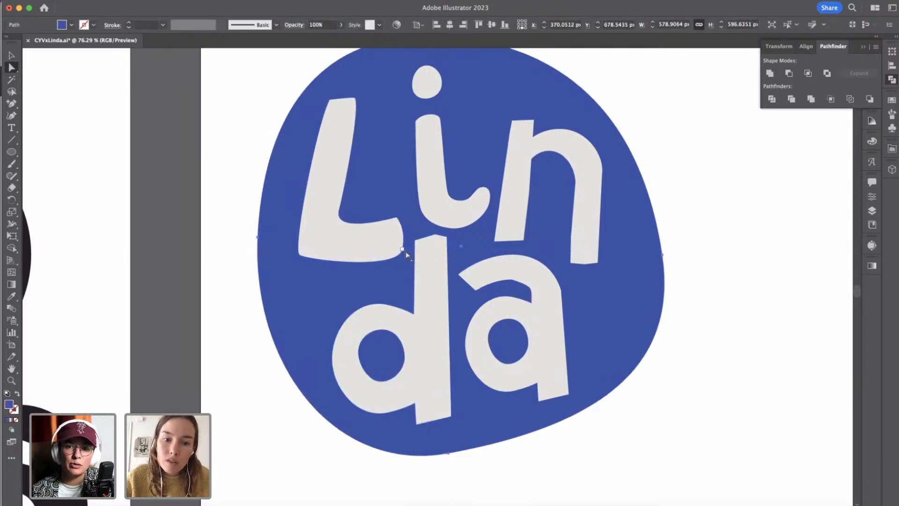
click(403, 251)
key(plus)
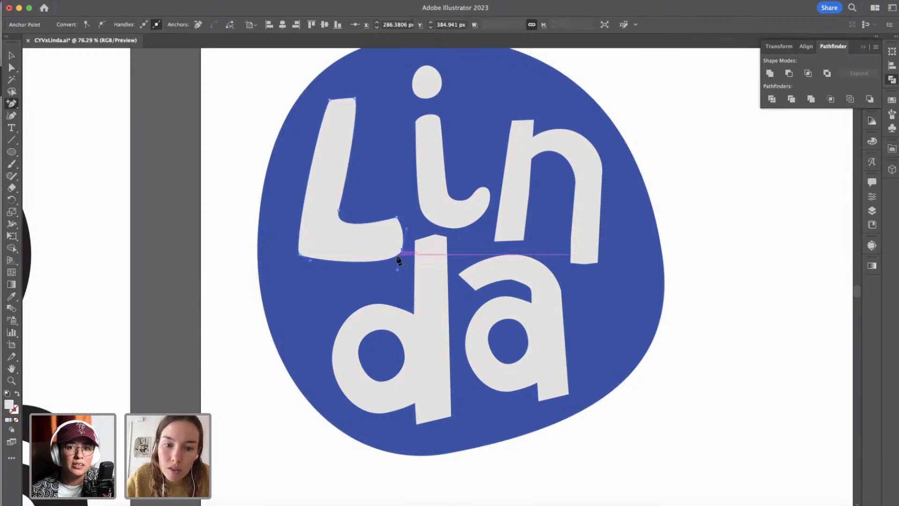
click(392, 258)
scroll(391, 258, up, 5)
scroll(393, 262, up, 3)
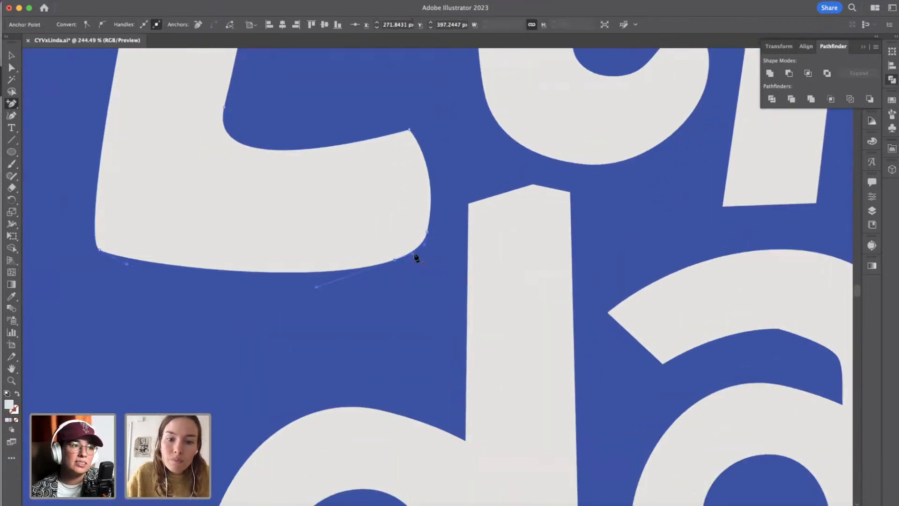
Remove the curve handles between the two anchors at the L's lower right corner to make a straight diagonal cut.
click(396, 259)
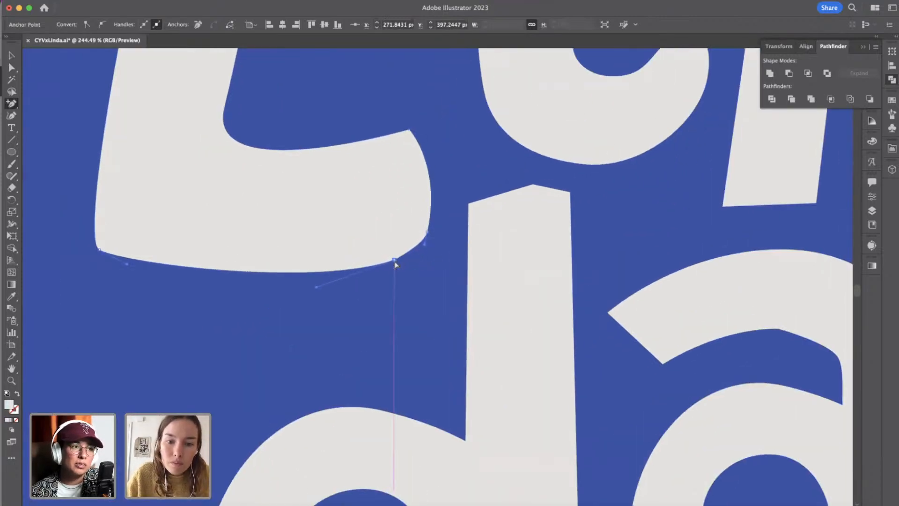
click(427, 233)
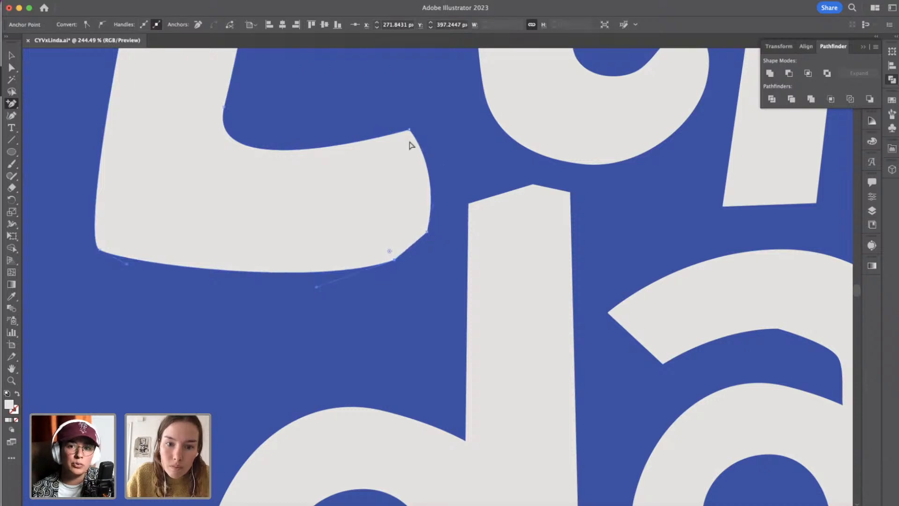
click(414, 134)
click(527, 277)
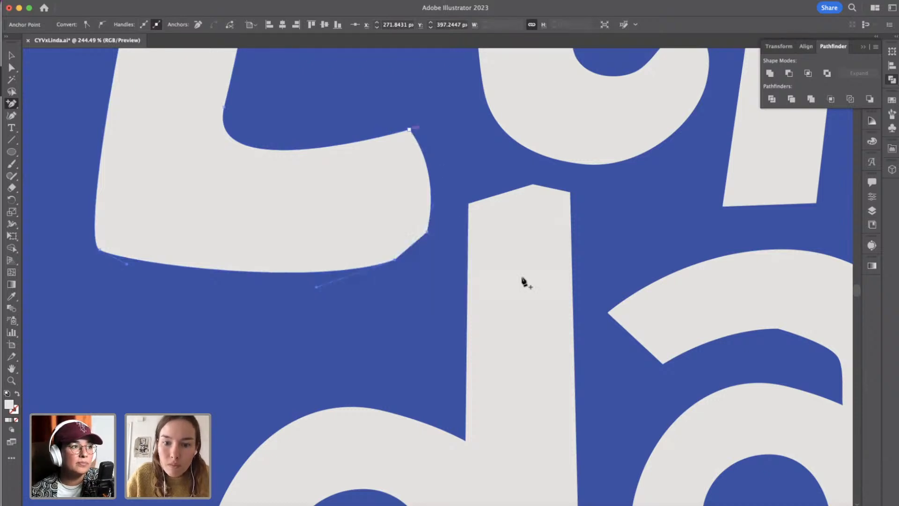
Round the peak on top of the d's stem into a soft curve by increasing its corner radius.
click(11, 68)
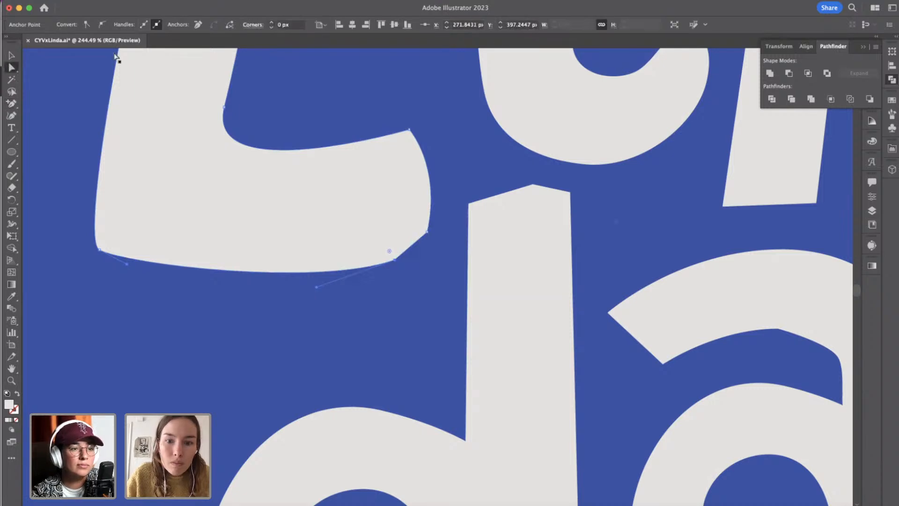
click(532, 185)
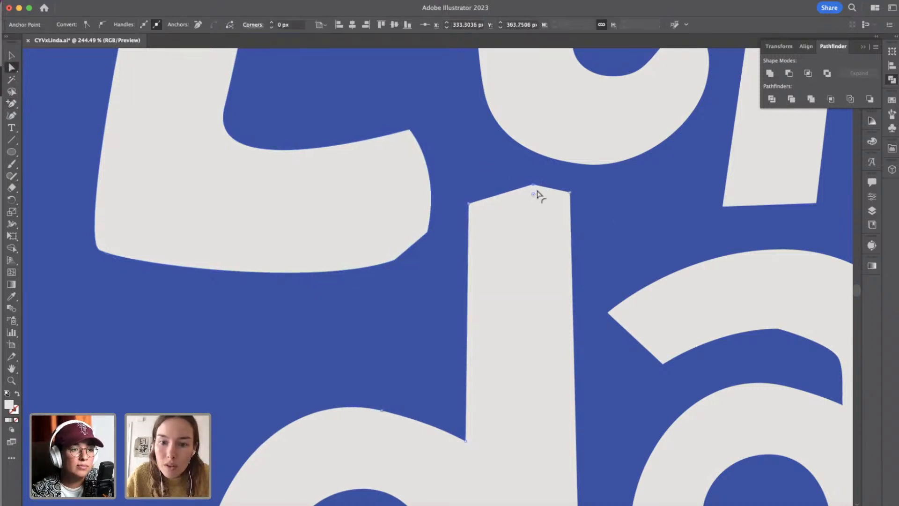
drag(536, 195, 532, 214)
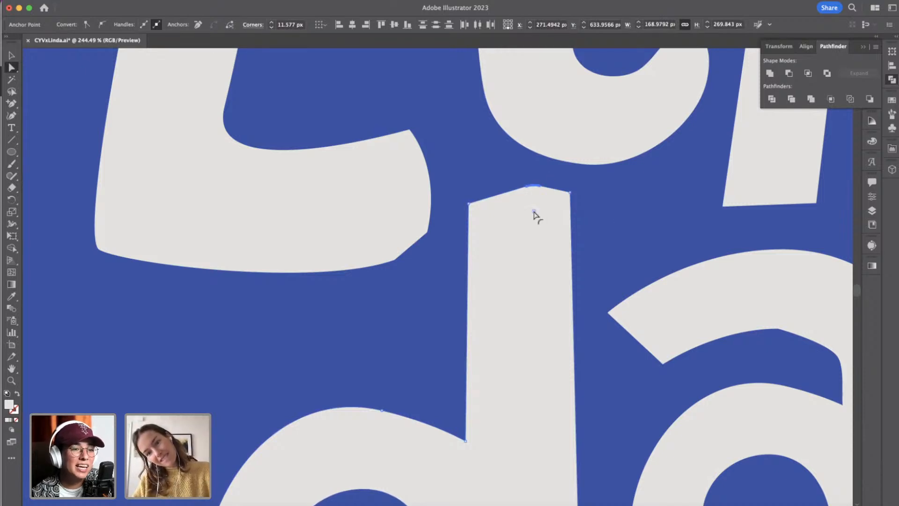
drag(535, 213, 534, 273)
click(488, 313)
scroll(487, 313, down, 5)
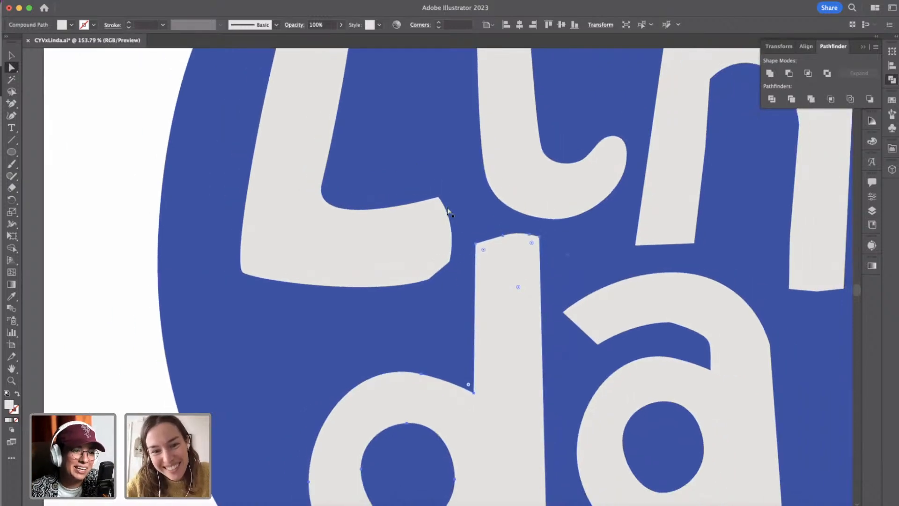
Add an anchor point on the right end of the L's foot and straighten the edge above it up to the corner.
click(453, 233)
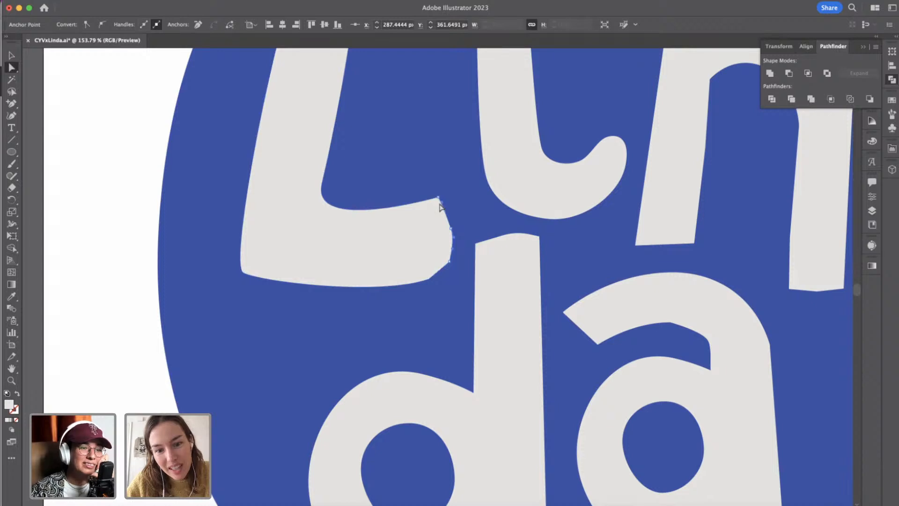
scroll(309, 237, up, 3)
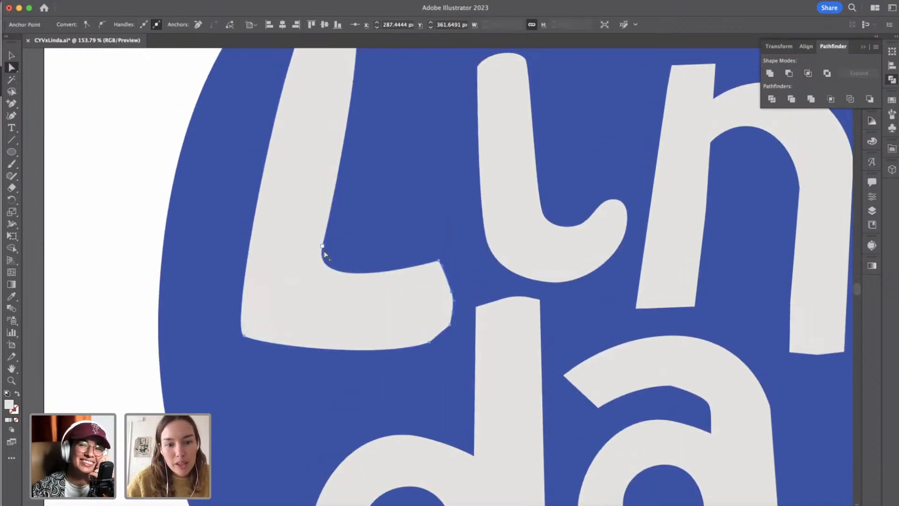
click(329, 243)
drag(340, 175, 342, 174)
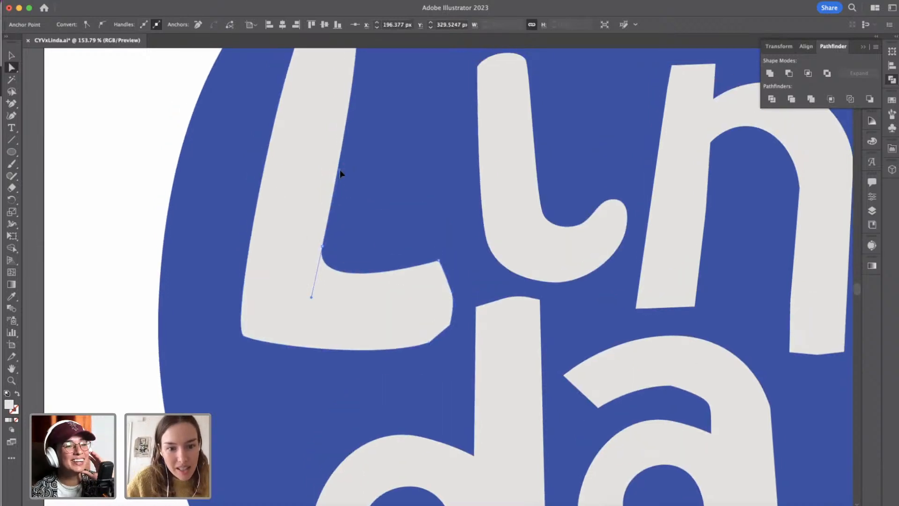
Nudge the L's lower left corner anchor slightly to the right.
click(243, 336)
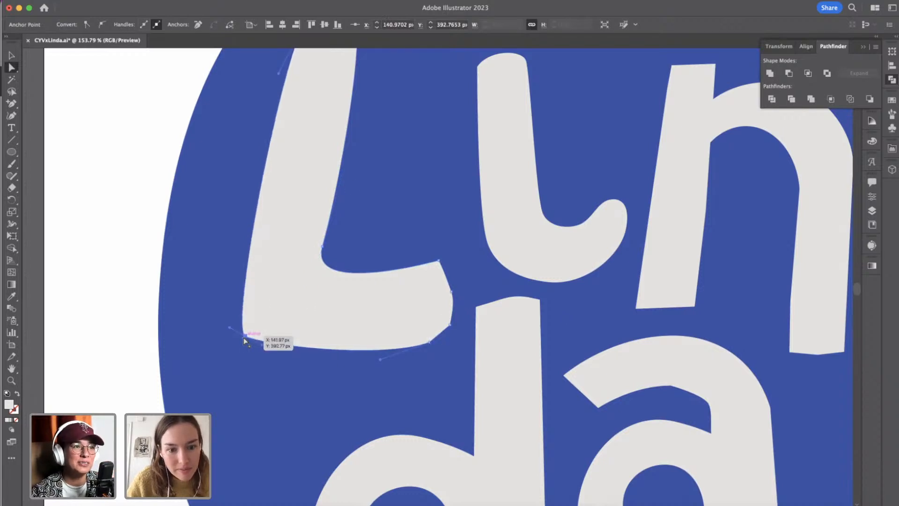
key(Right)
key(Right)
key(Right)
key(Right)
click(151, 312)
Sharpen the tip of the i's hook by removing the right-hand curve handle from its top anchor point.
scroll(143, 314, down, 3)
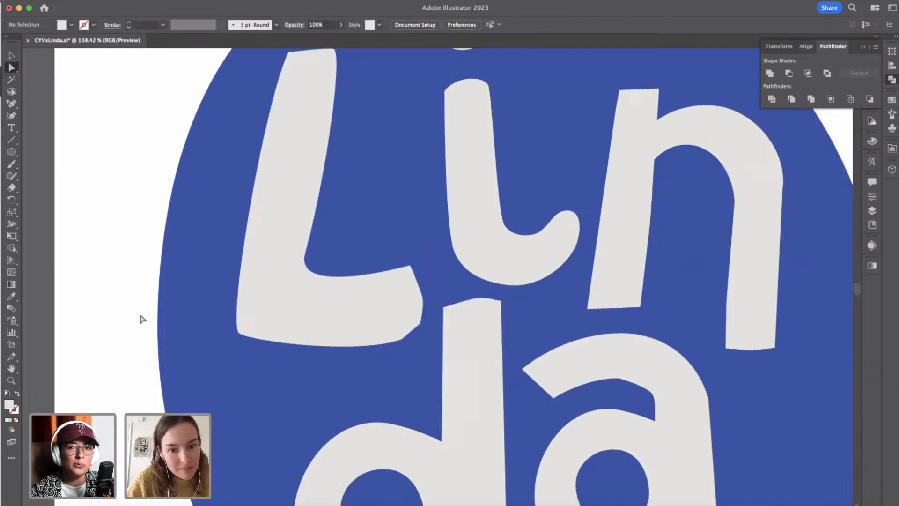
scroll(518, 431, right, 1)
scroll(518, 431, up, 1)
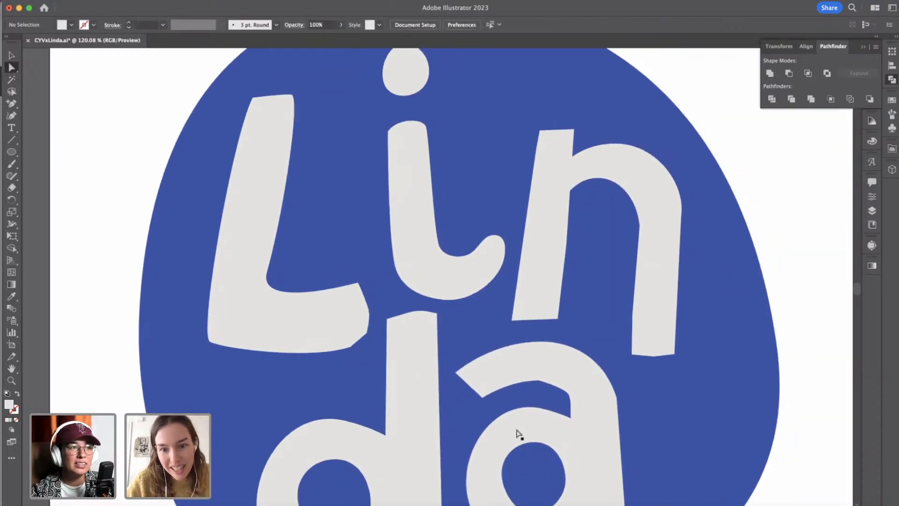
click(485, 241)
click(491, 239)
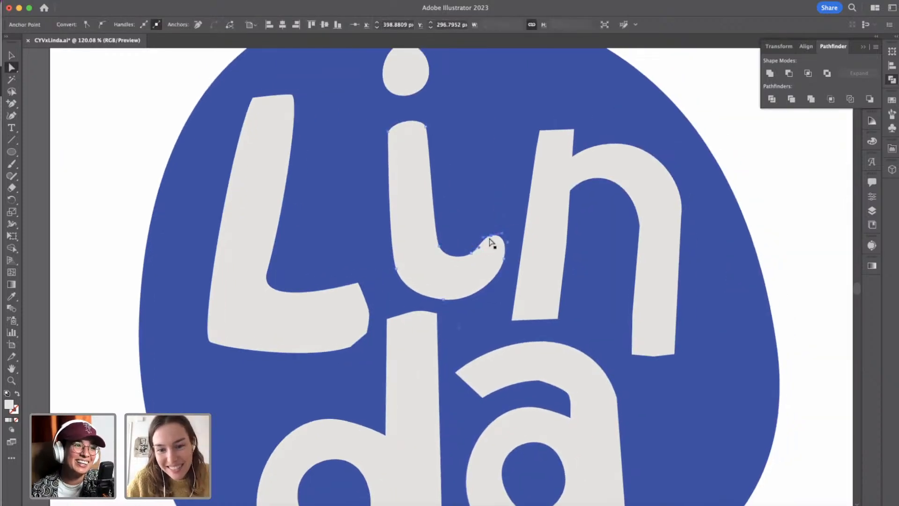
scroll(492, 241, up, 5)
drag(504, 246, 478, 252)
scroll(518, 282, up, 3)
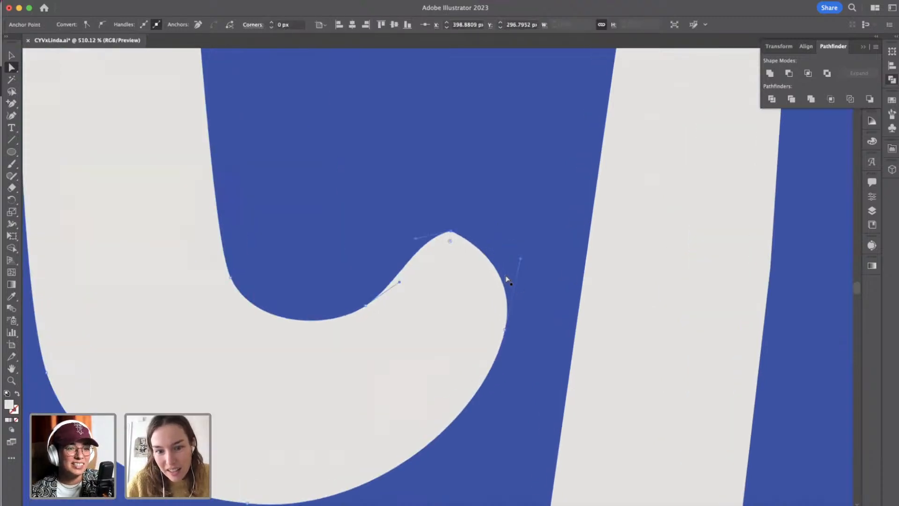
Add an anchor point on the right side of the i's hook and straighten the edge from it up to the tip.
key(plus)
click(500, 274)
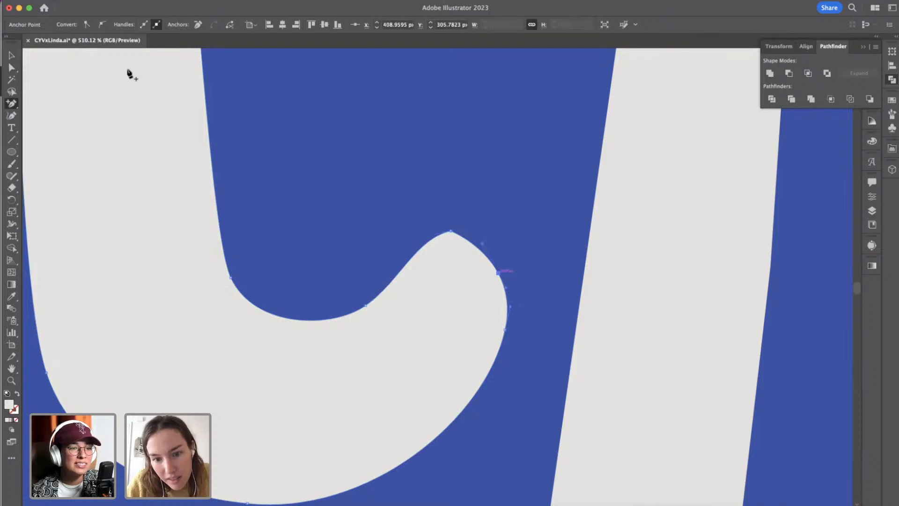
click(13, 68)
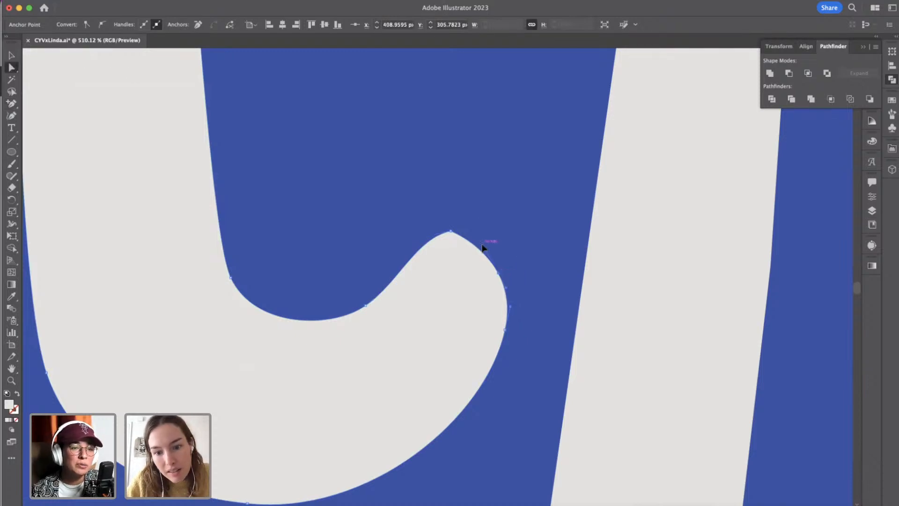
drag(483, 247, 496, 273)
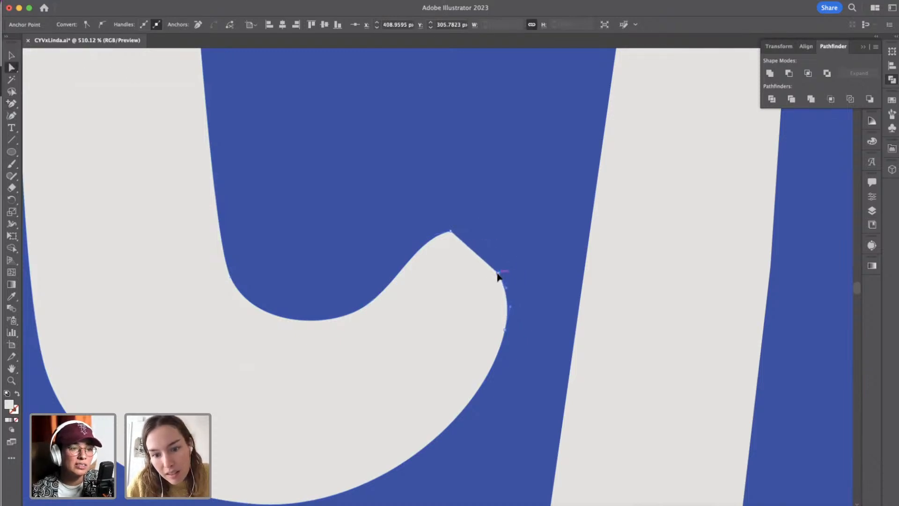
Nudge the hook's new anchor slightly up and right, and flatten the short edge below it by adjusting the curve handles.
key(Up)
key(Up)
key(Right)
key(Down)
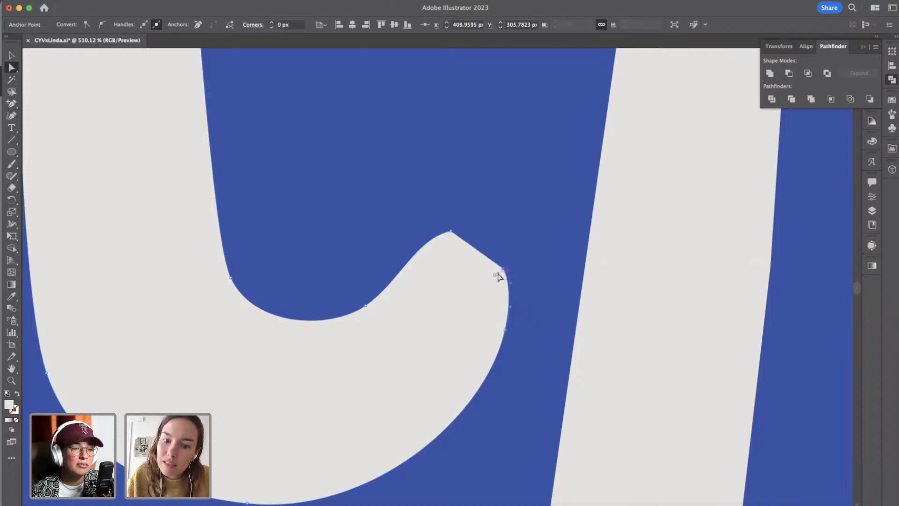
drag(512, 283, 501, 283)
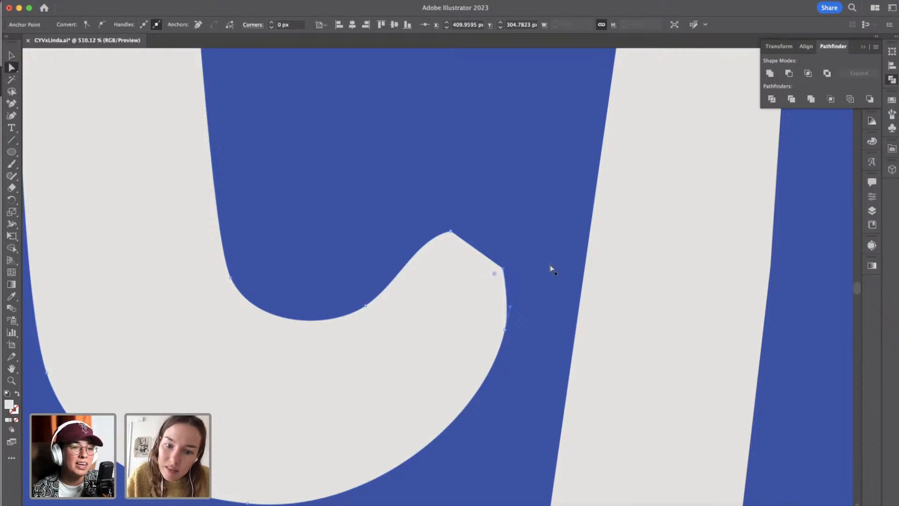
click(511, 307)
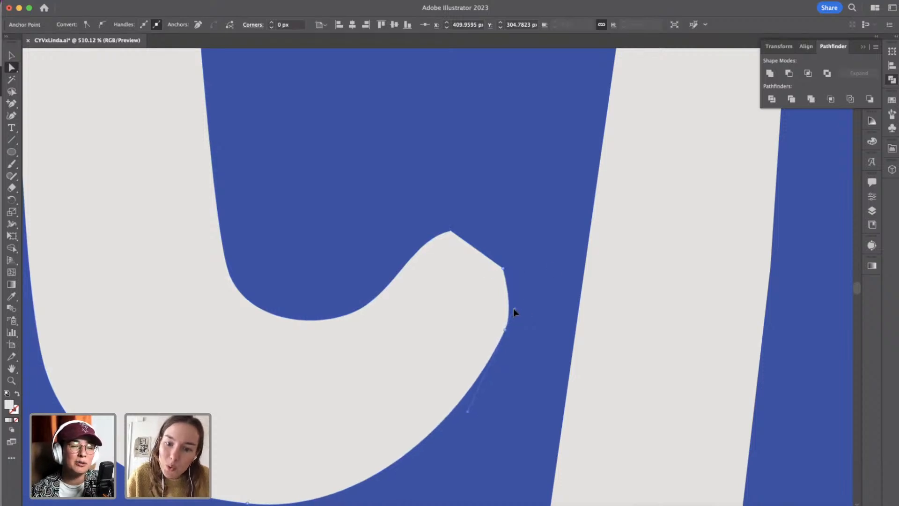
drag(504, 313, 507, 312)
scroll(434, 352, down, 1)
scroll(433, 355, down, 5)
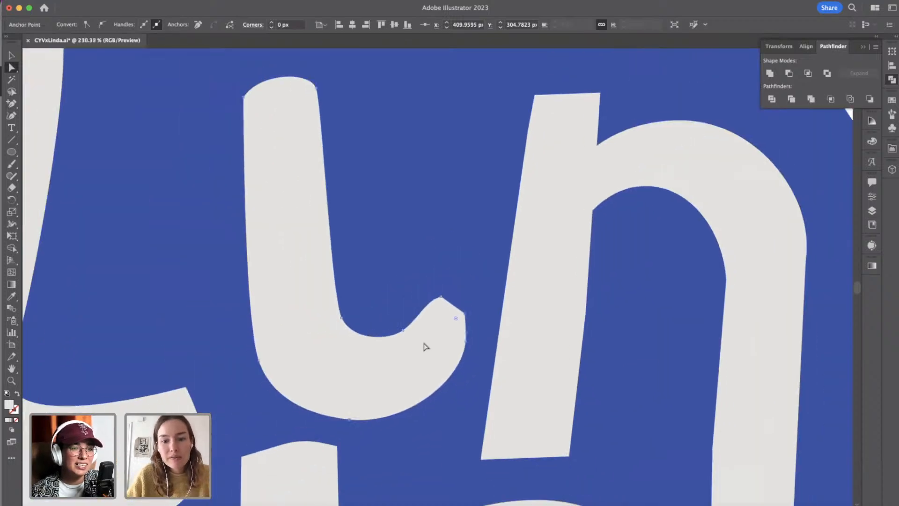
Flatten the inner curve of the i's hook slightly by adjusting the handle of the anchor on its inner edge.
click(401, 334)
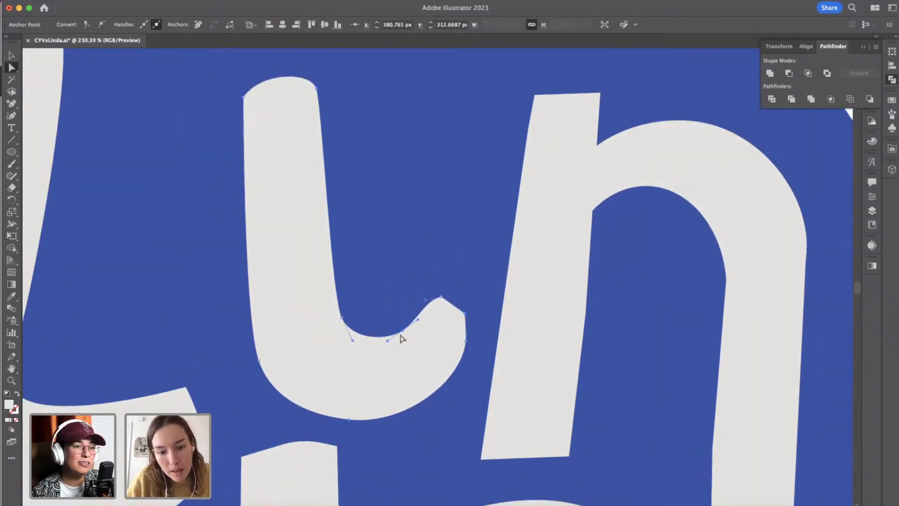
drag(387, 341, 390, 336)
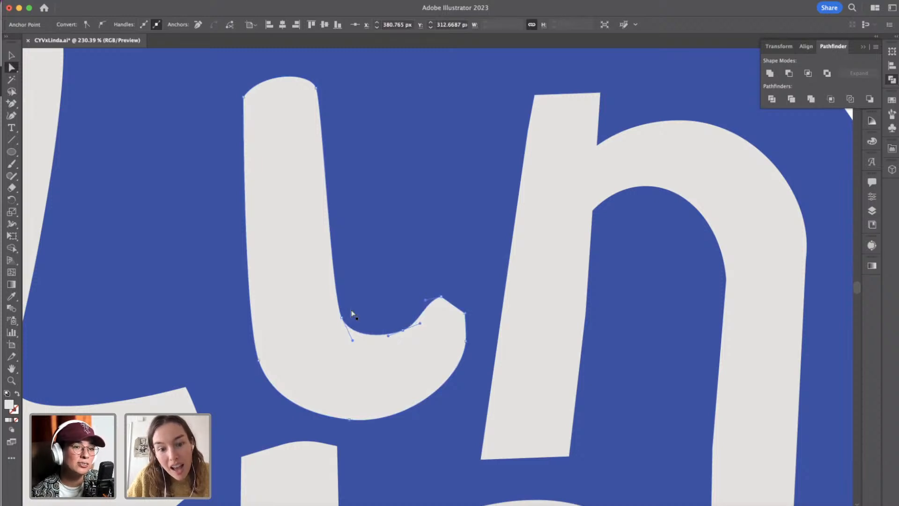
click(343, 318)
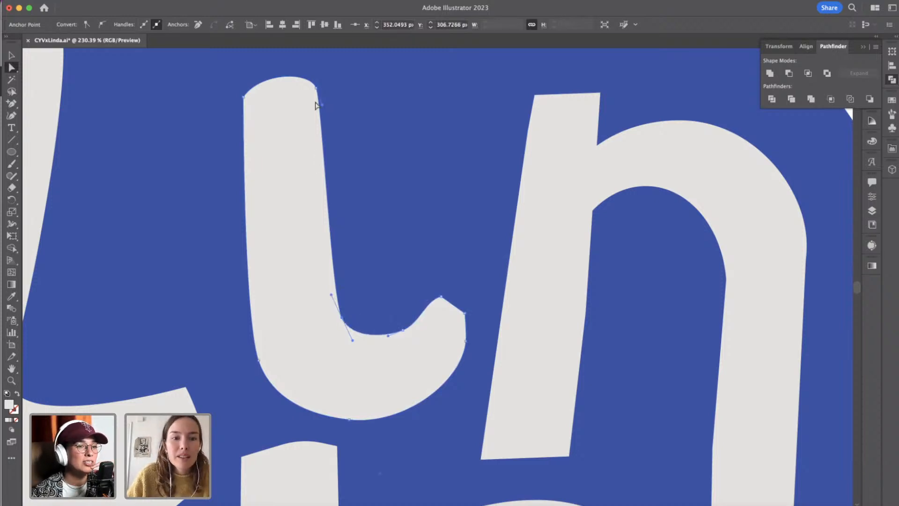
Add an anchor point on the top edge of the i's stem and straighten the edge from it to the left corner.
key(p)
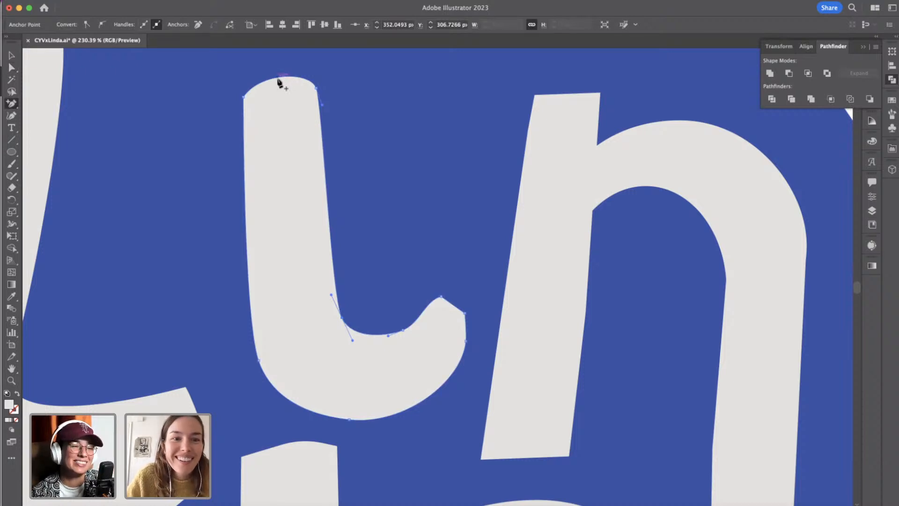
click(267, 80)
click(12, 68)
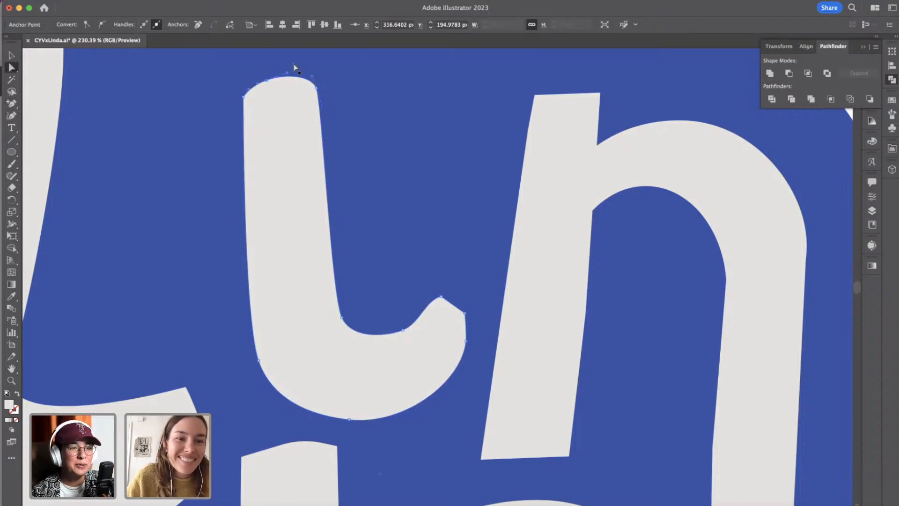
click(265, 84)
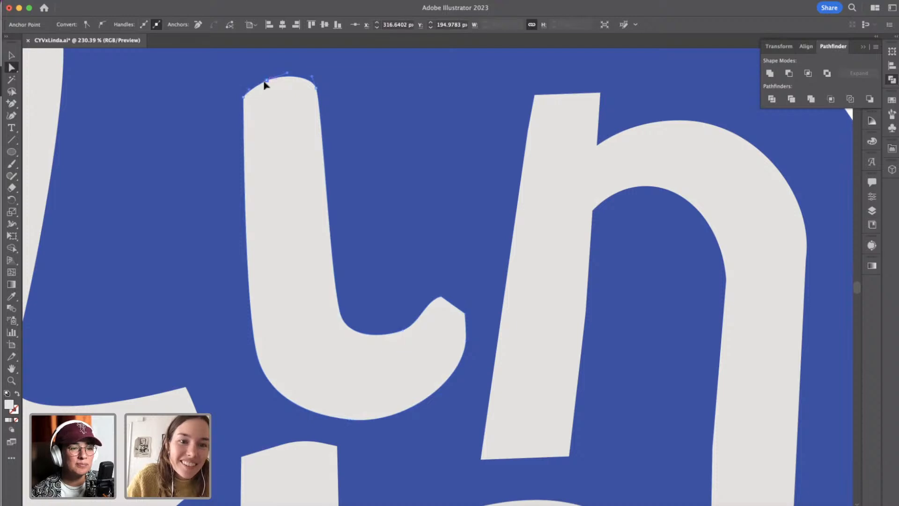
Add an anchor point low on the left side of the i's stem and straighten the edge above it.
click(286, 142)
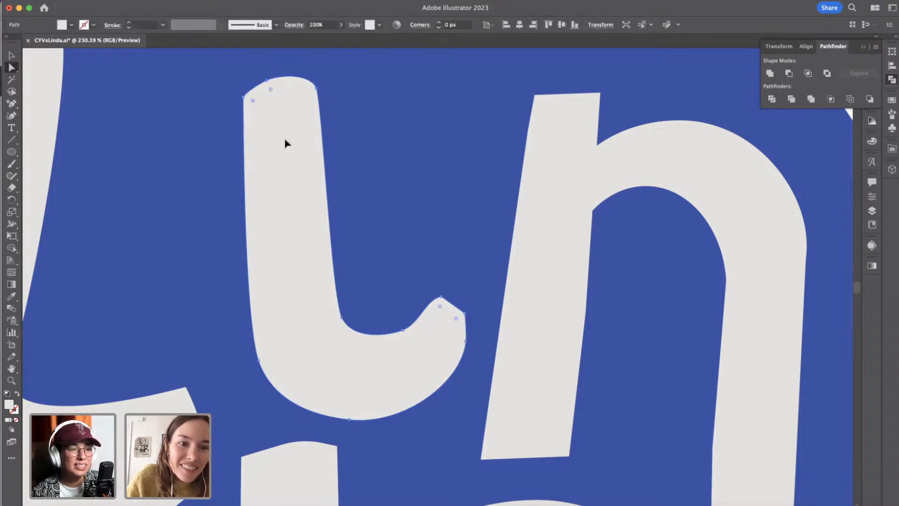
click(250, 278)
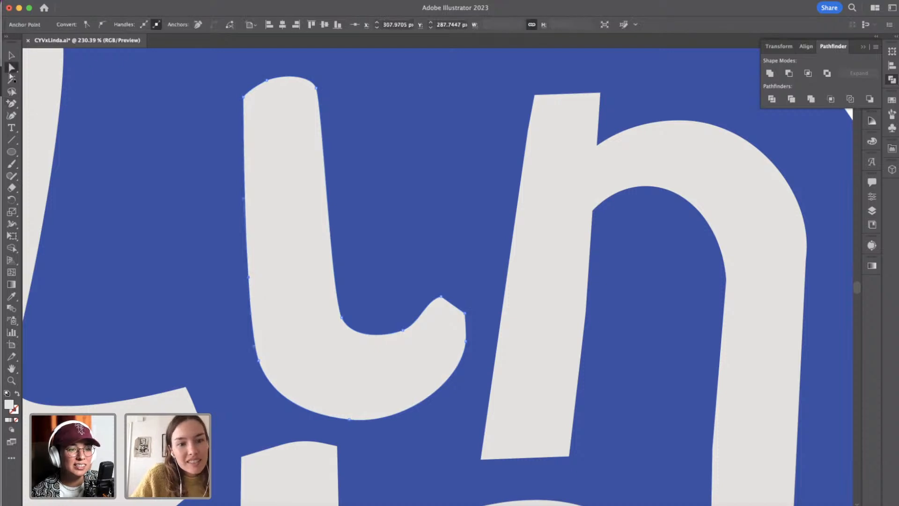
drag(243, 199, 249, 203)
Reshape the end of the i's hook into a single sharp point by moving its tip anchor down and to the right.
click(442, 298)
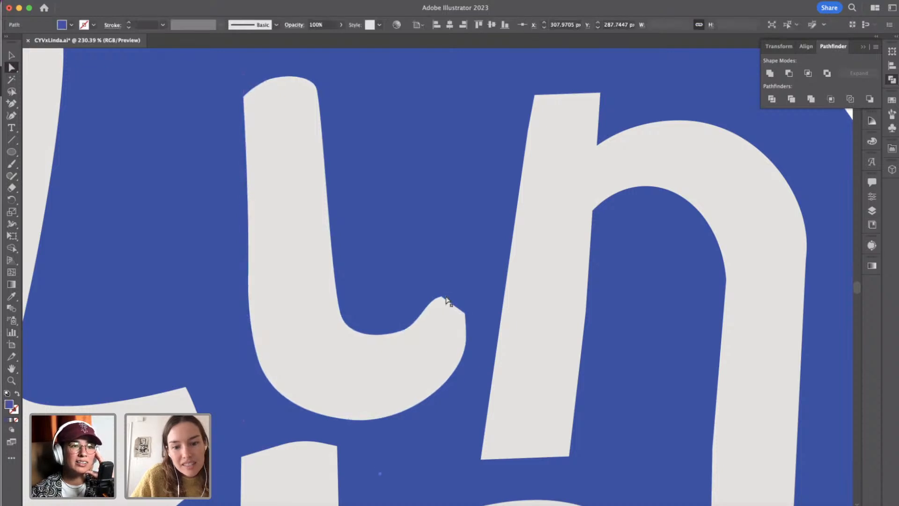
click(468, 316)
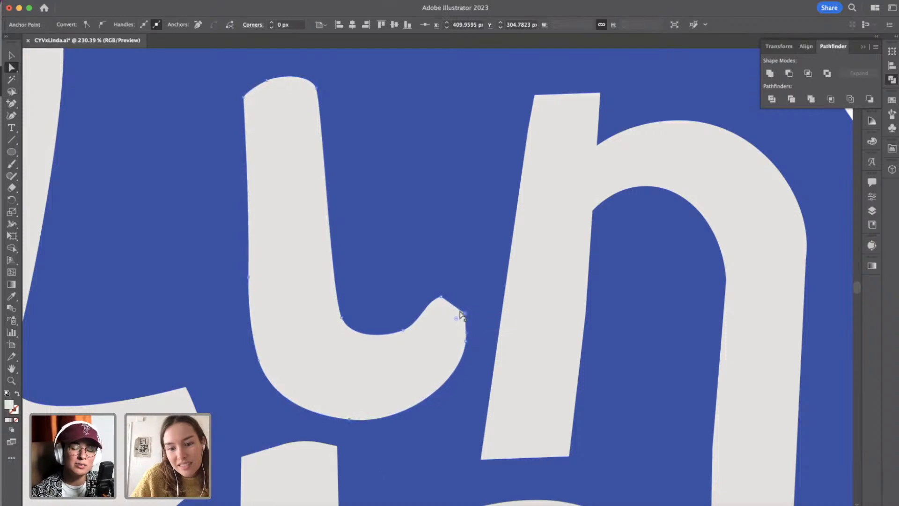
click(440, 297)
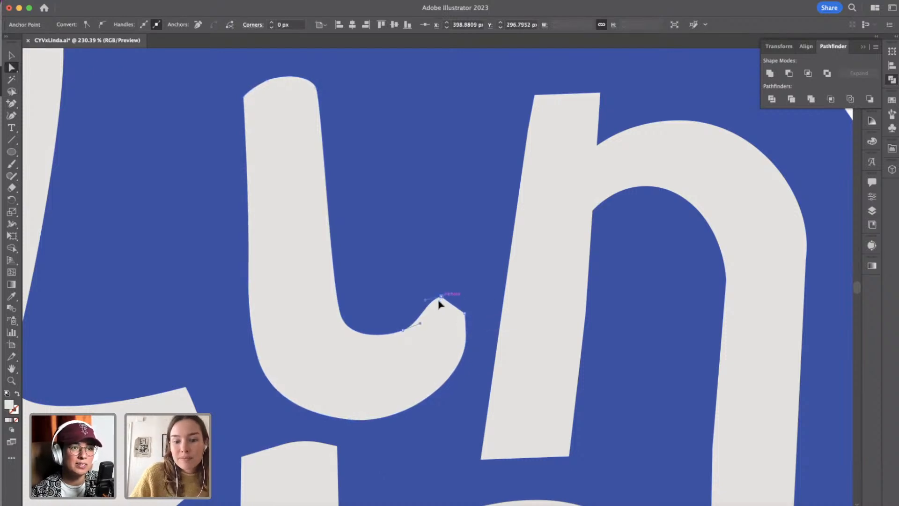
drag(439, 301, 459, 306)
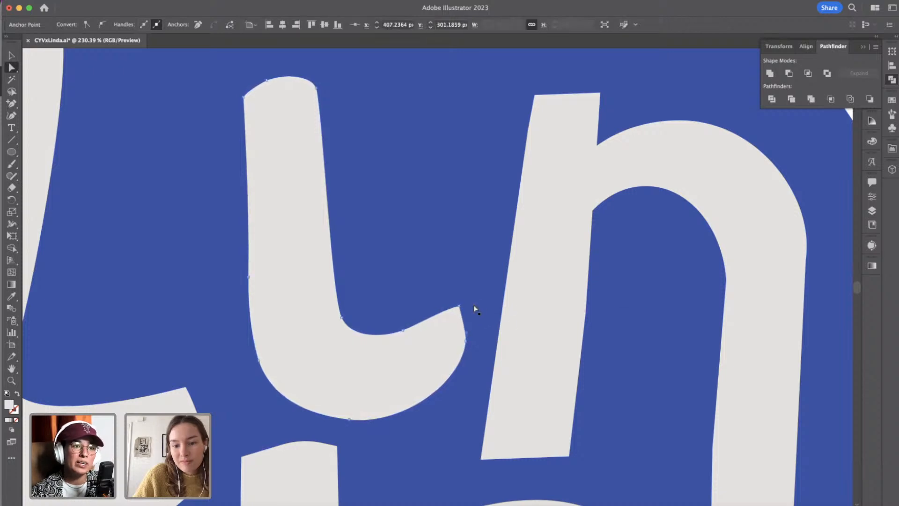
click(468, 302)
scroll(467, 300, down, 5)
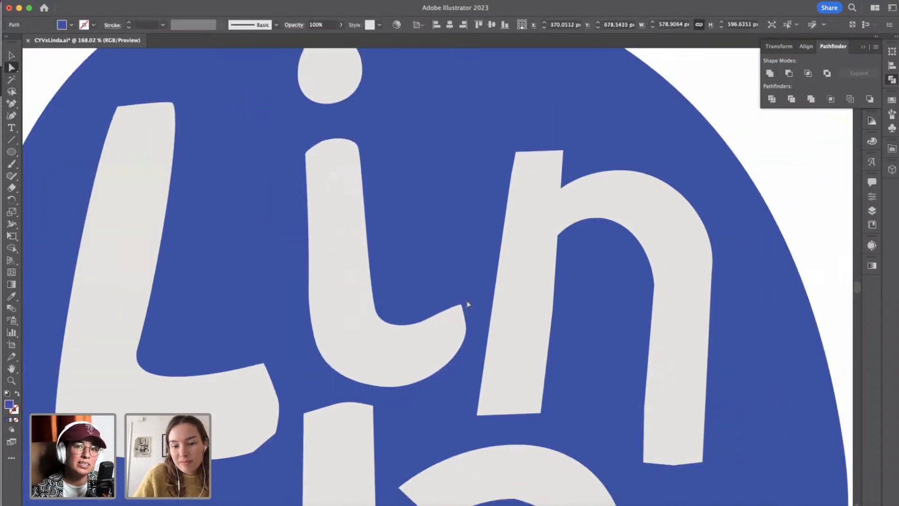
scroll(468, 301, down, 1)
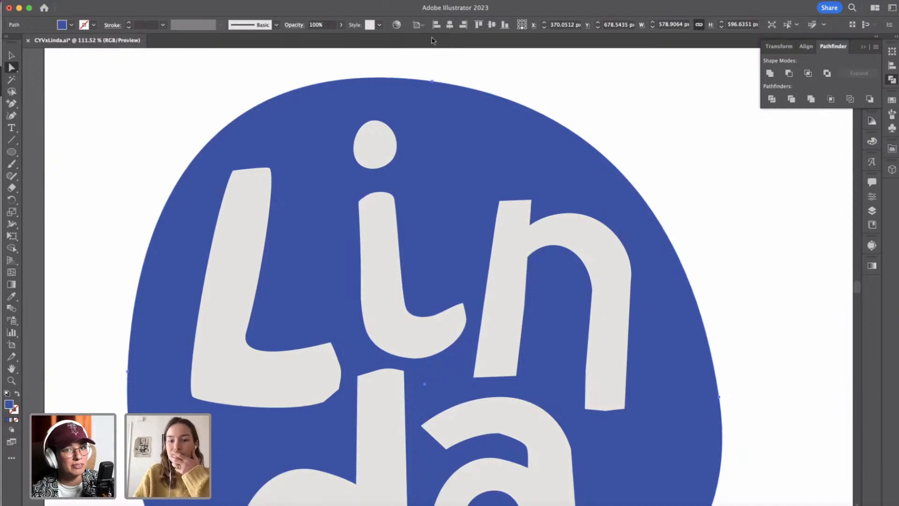
click(341, 389)
key(p)
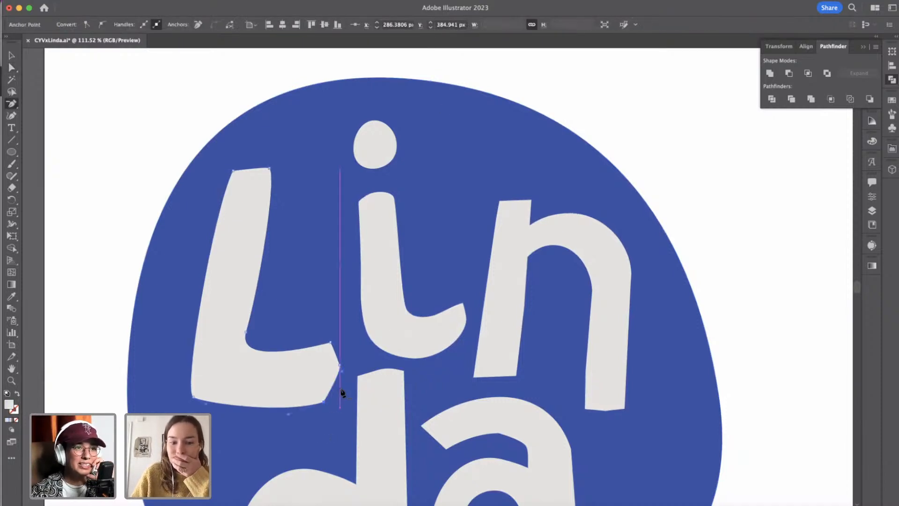
key(super+z)
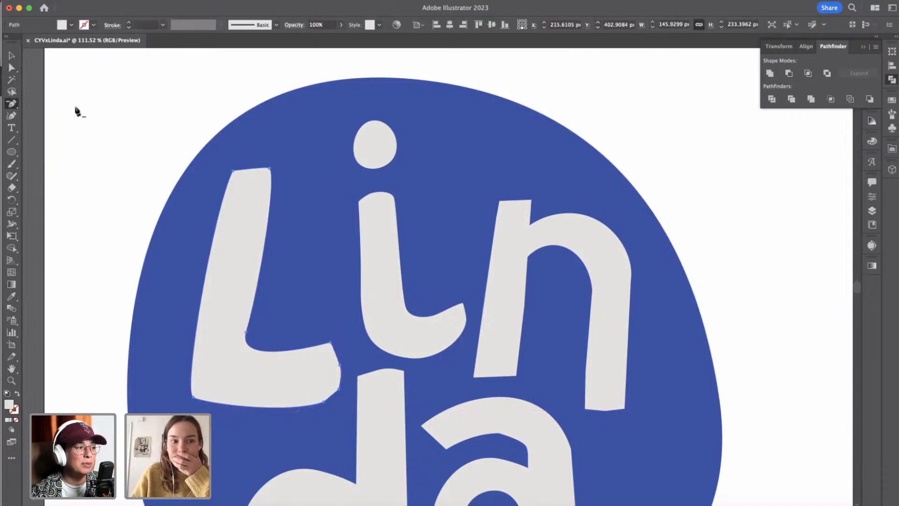
Round the lower right corner of the L's foot by increasing its corner radius to about 31 px.
key(a)
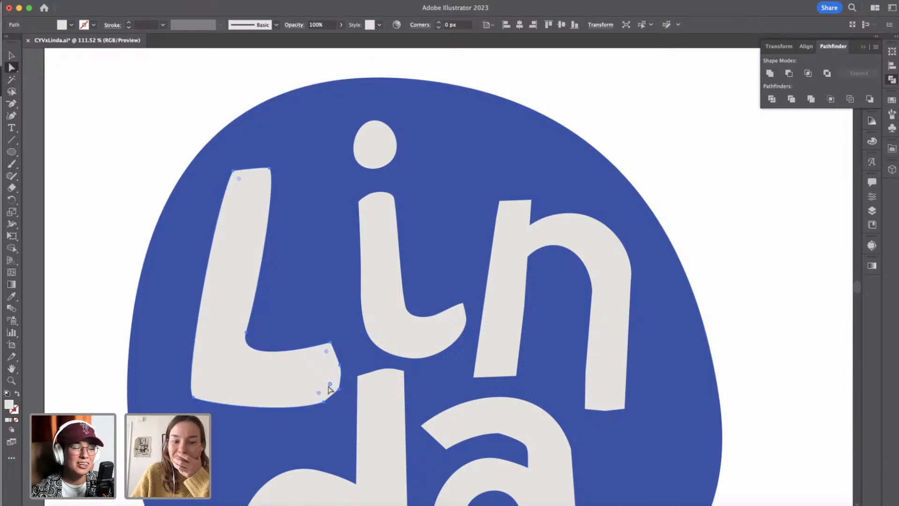
drag(330, 385, 295, 372)
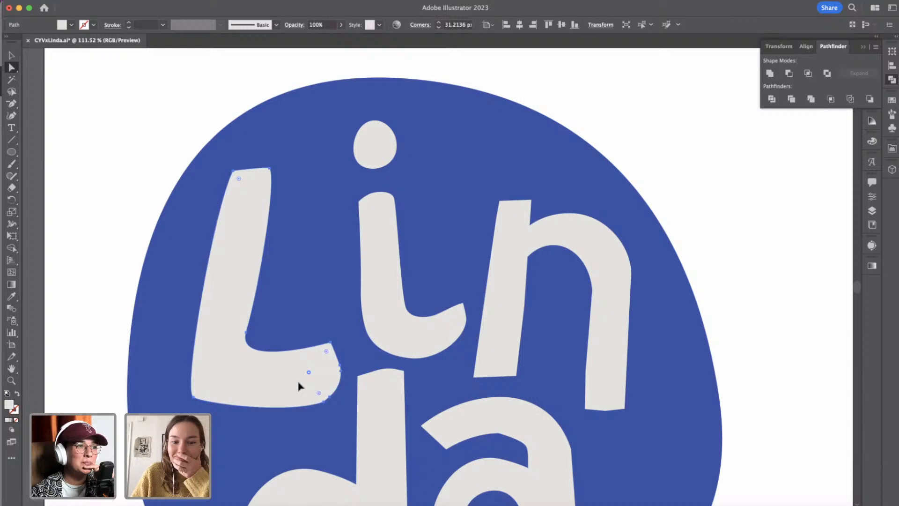
click(669, 179)
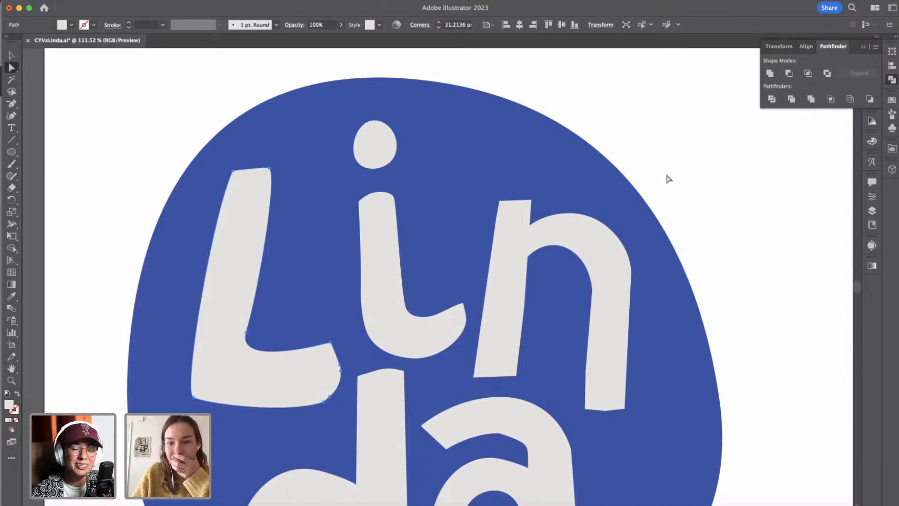
click(603, 409)
click(722, 290)
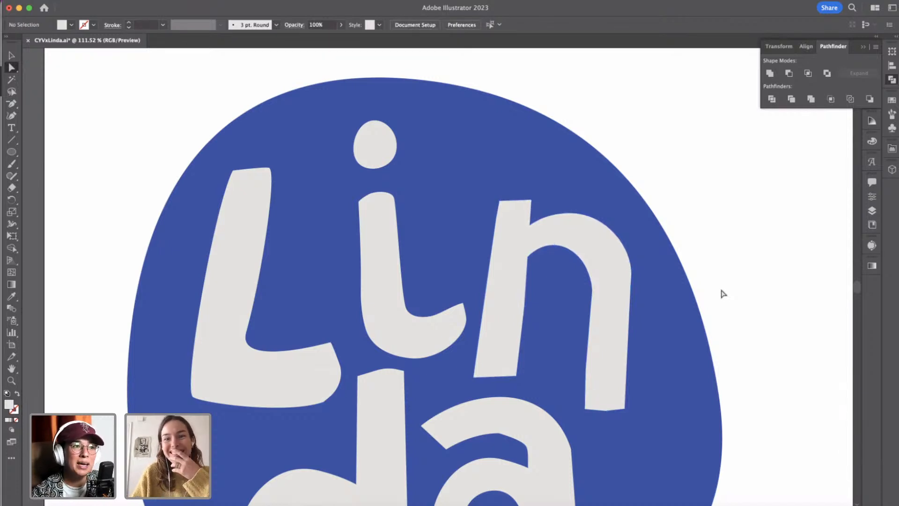
Nudge the d in the blue badge slightly down, away from the i above it.
scroll(723, 293, down, 4)
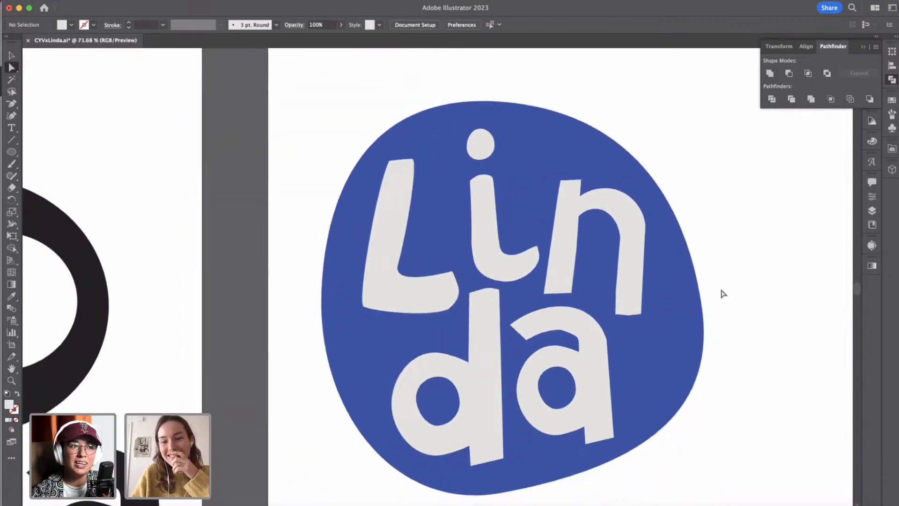
scroll(723, 294, down, 2)
scroll(700, 346, down, 4)
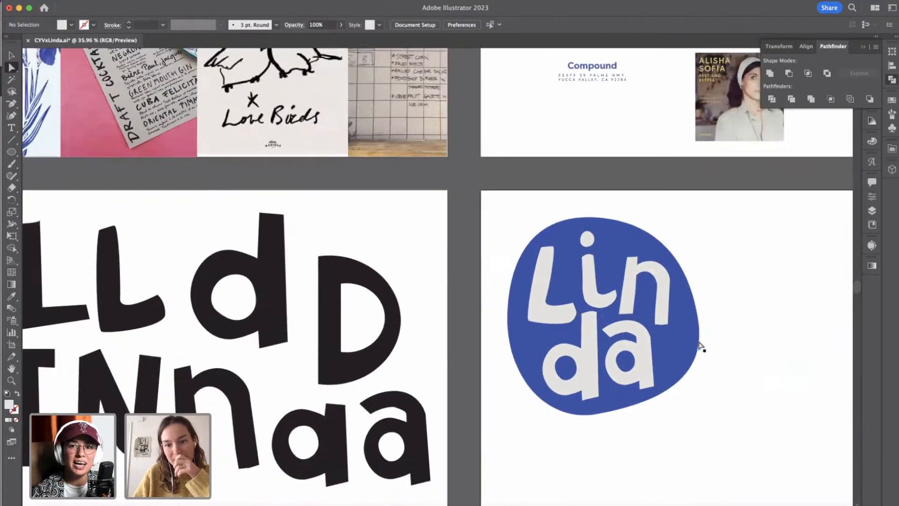
scroll(700, 346, right, 5)
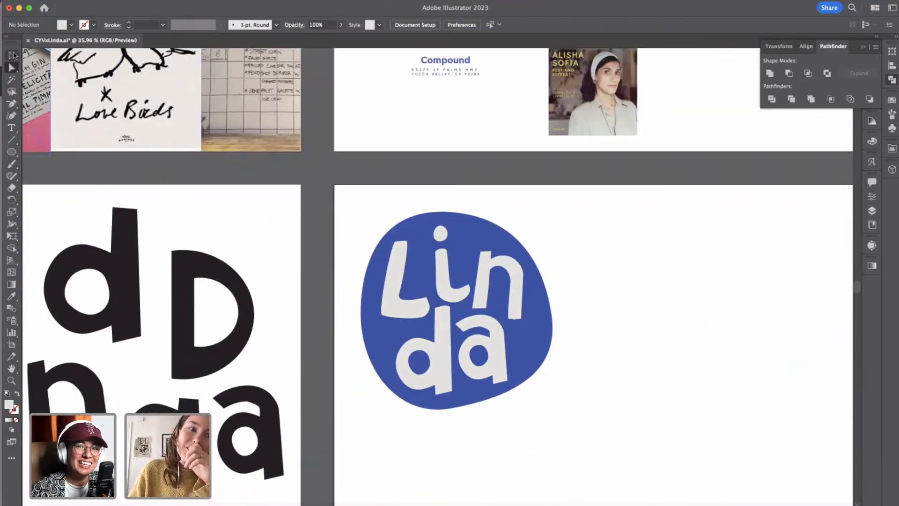
click(12, 55)
click(449, 259)
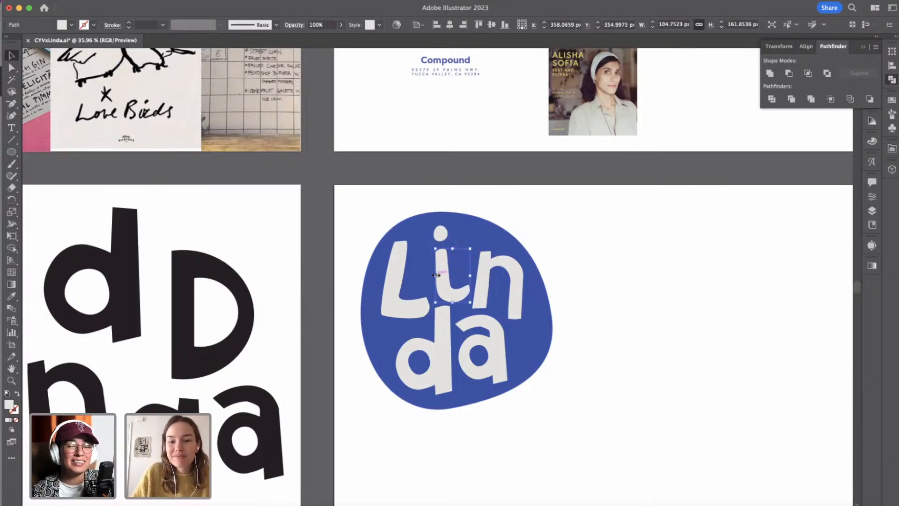
click(432, 363)
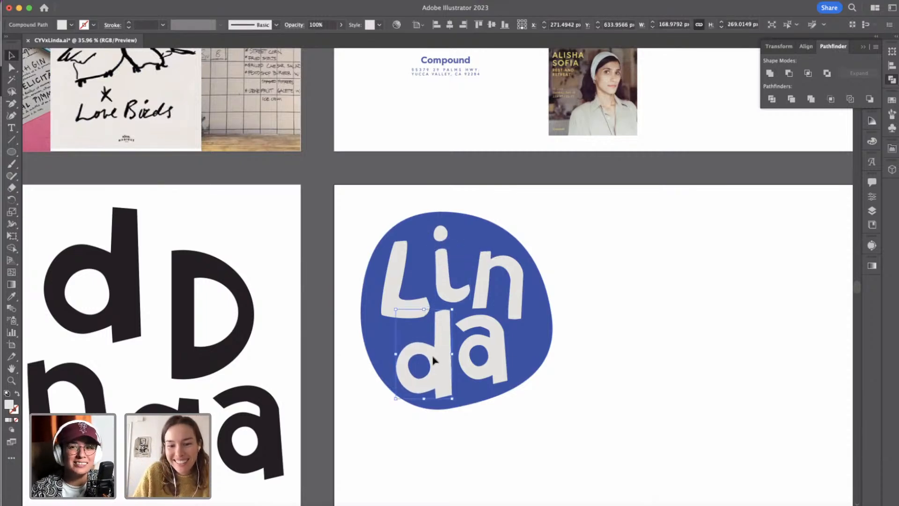
click(462, 454)
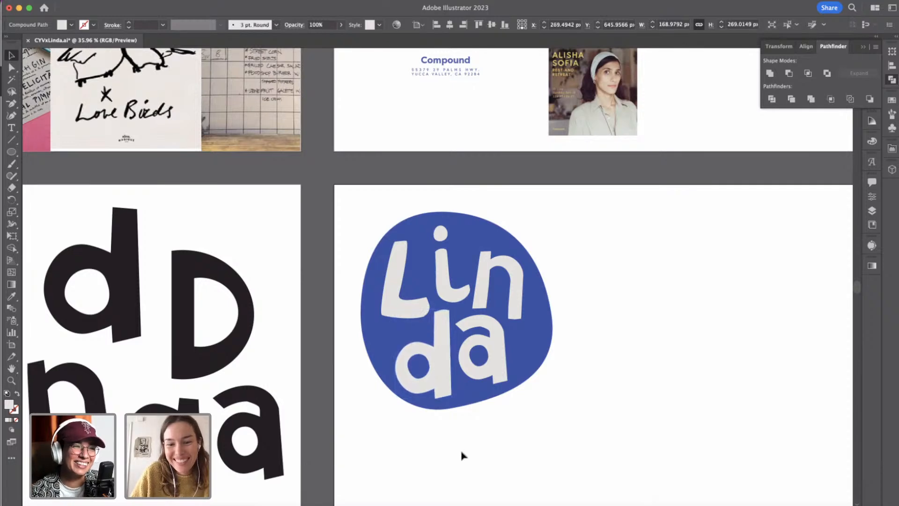
Nudge the a in the blue badge slightly left and up, closer to the d.
click(493, 370)
key(Left)
key(Left)
key(Left)
key(Left)
key(Up)
key(Up)
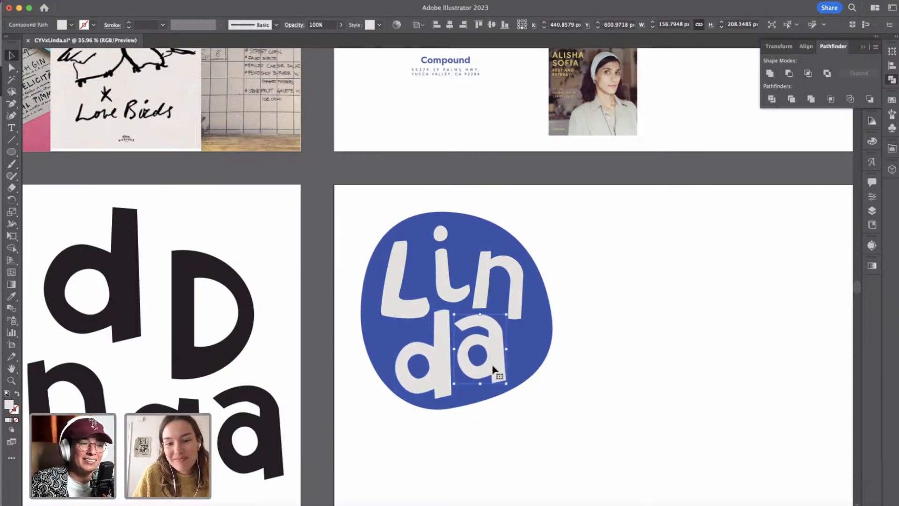
click(524, 430)
scroll(520, 428, down, 2)
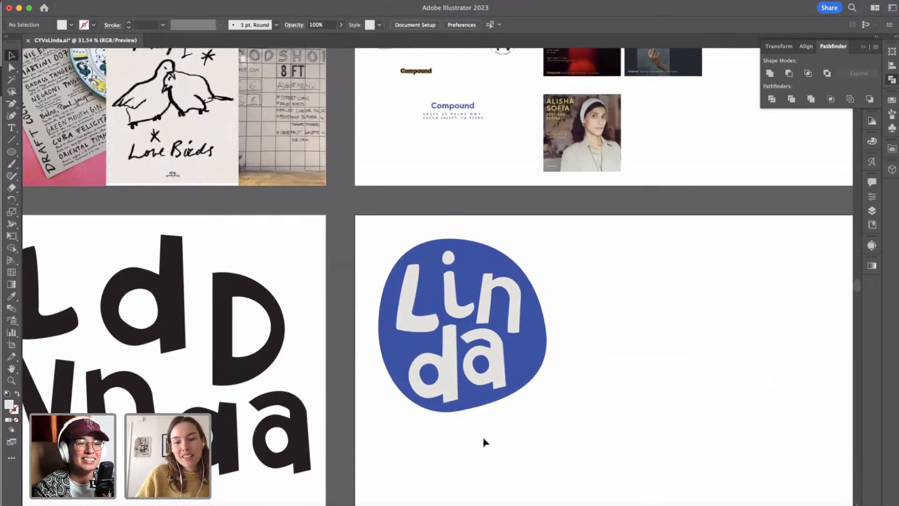
scroll(484, 440, right, 3)
click(387, 273)
click(386, 316)
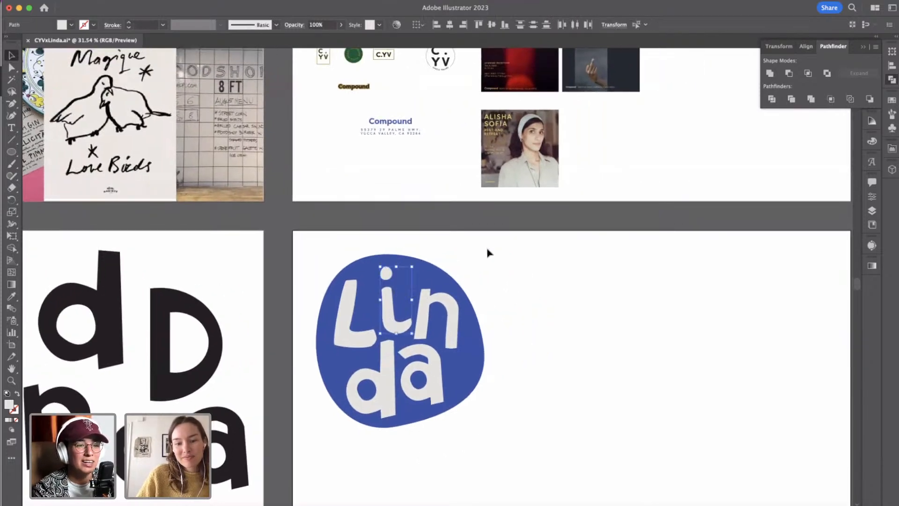
click(513, 307)
Copy all five off-white Linda letters from the blue badge and paste a duplicate into the empty artboard space beside it.
scroll(512, 307, right, 4)
click(178, 326)
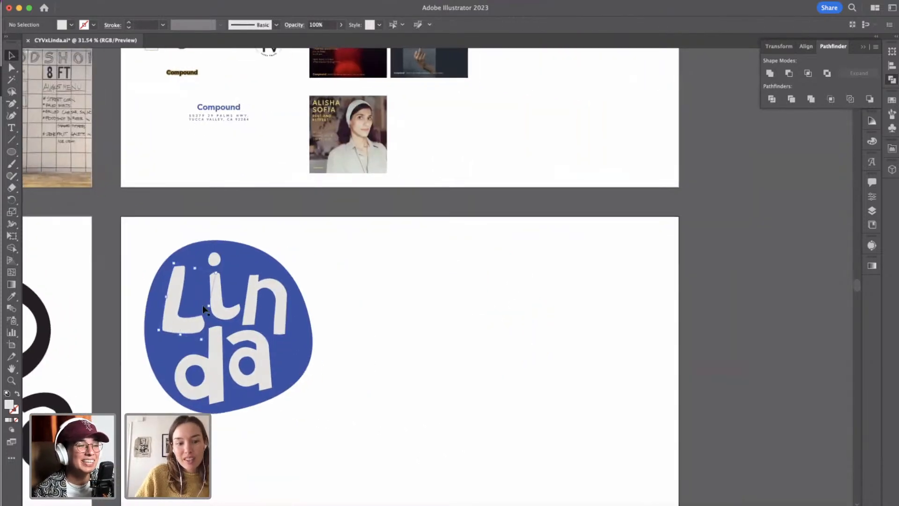
shift+click(214, 259)
shift+click(255, 295)
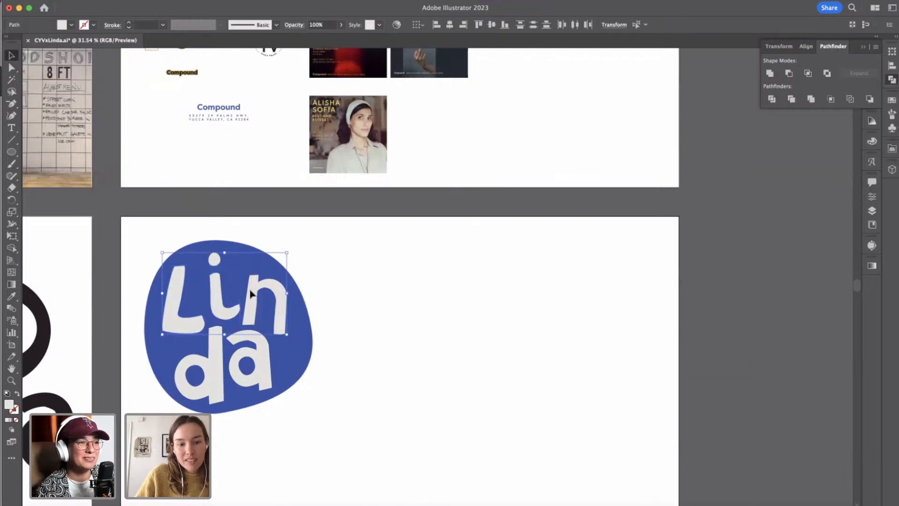
shift+click(220, 346)
shift+click(264, 358)
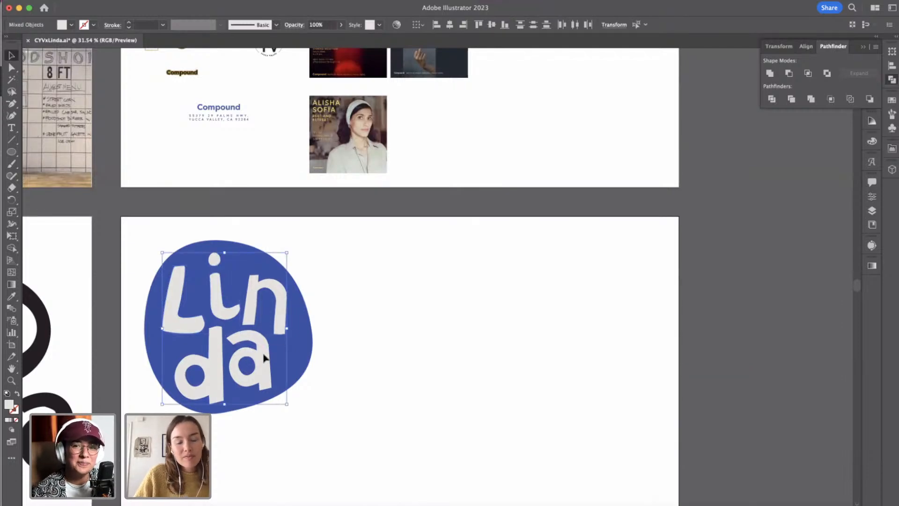
key(ctrl+c)
click(390, 359)
key(ctrl+v)
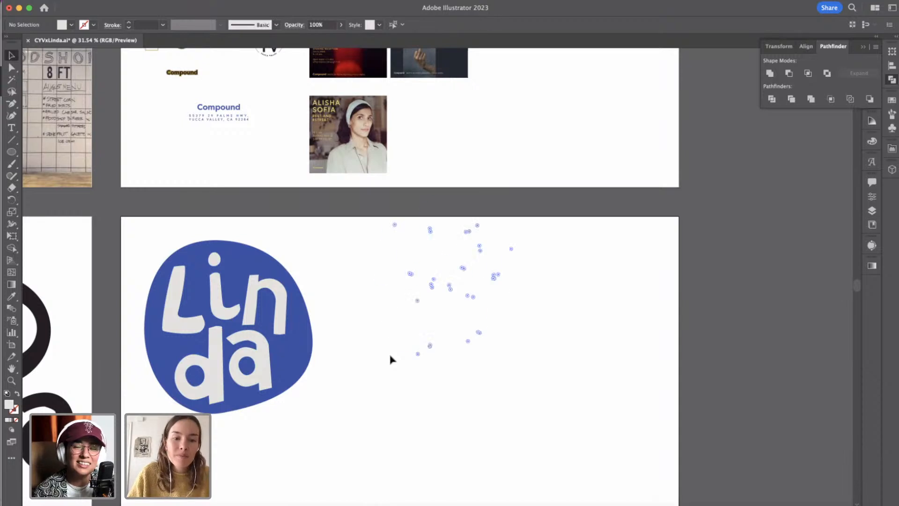
Arrange the pasted letters into a single-line Linda wordmark to the right of the blue badge.
drag(475, 294, 562, 291)
click(534, 364)
click(444, 358)
click(559, 314)
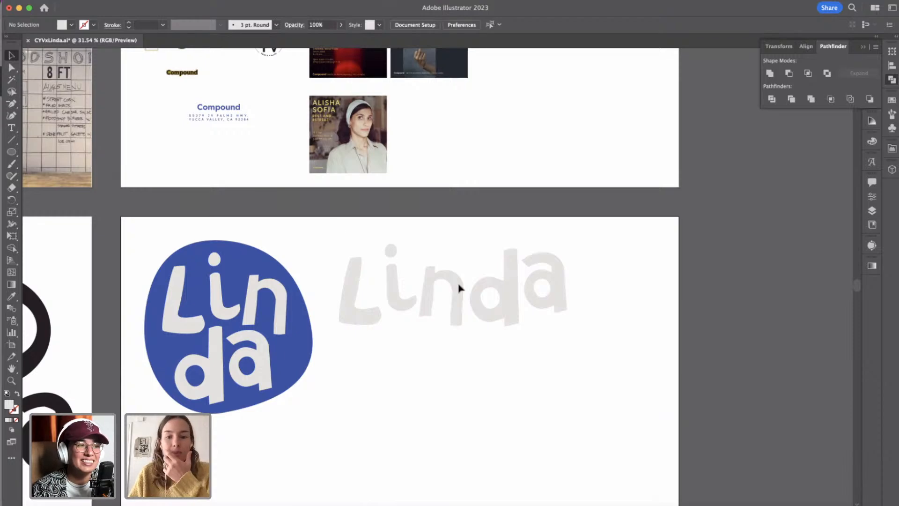
Recolour the single-line Linda wordmark with the blue sampled from the cut-out alphabet reference image using the Eyedropper.
drag(331, 226, 589, 361)
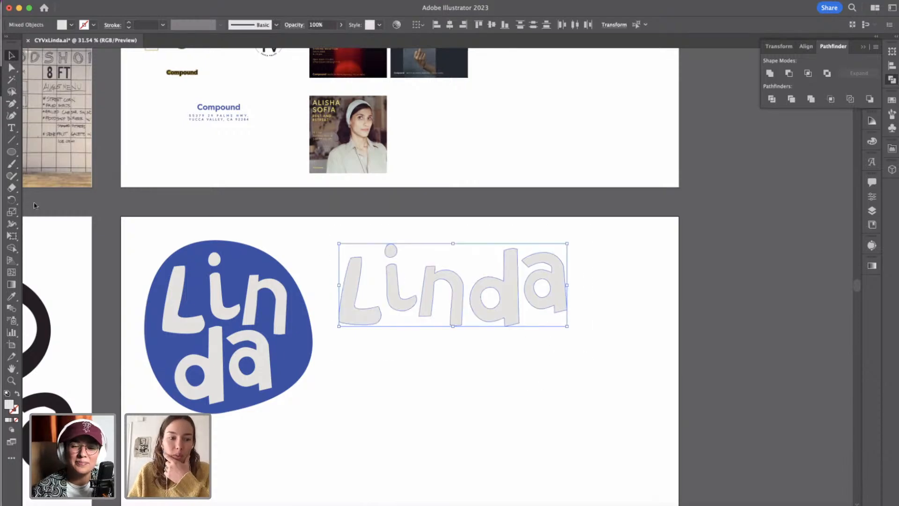
click(11, 296)
scroll(120, 237, up, 5)
scroll(121, 236, left, 8)
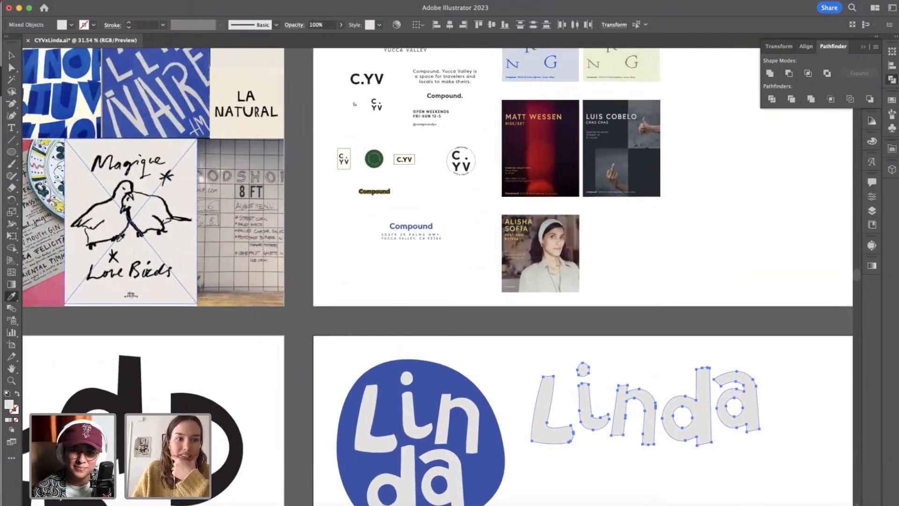
scroll(111, 53, up, 2)
scroll(110, 53, left, 3)
click(117, 78)
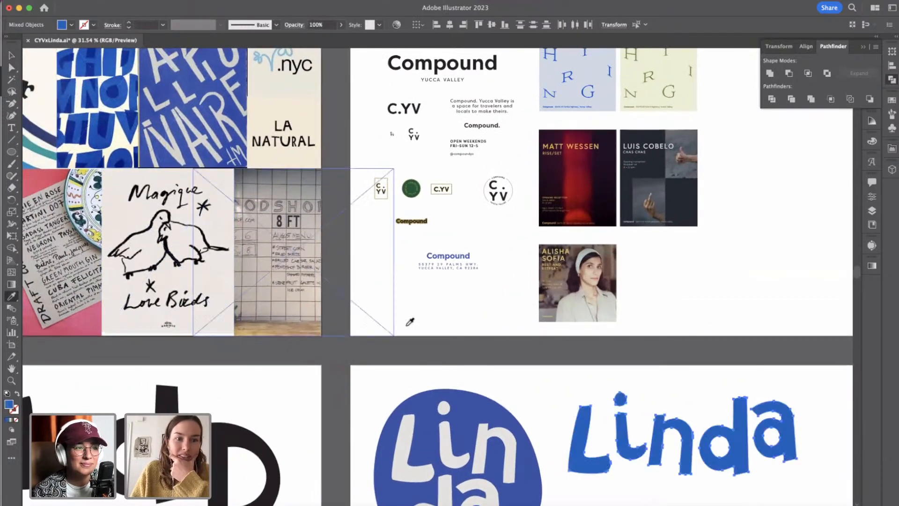
Resample the wordmark's fill from another blue letter higher up in the cut-out alphabet reference.
scroll(410, 321, right, 14)
scroll(409, 322, down, 4)
scroll(158, 294, left, 7)
scroll(158, 295, up, 3)
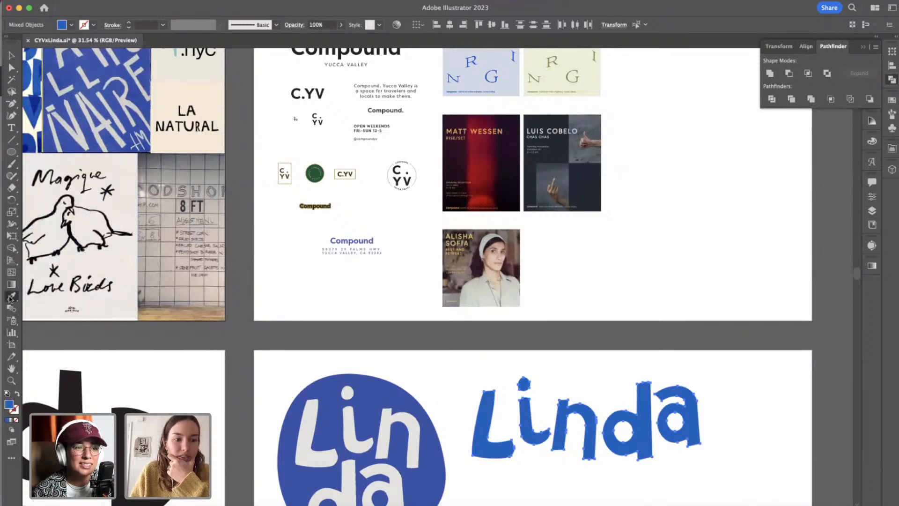
scroll(95, 131, up, 4)
scroll(95, 132, left, 7)
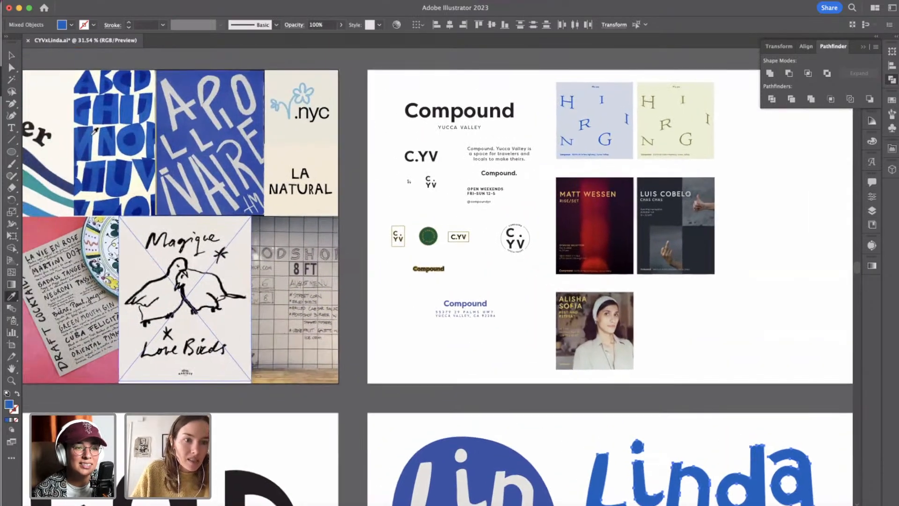
click(95, 131)
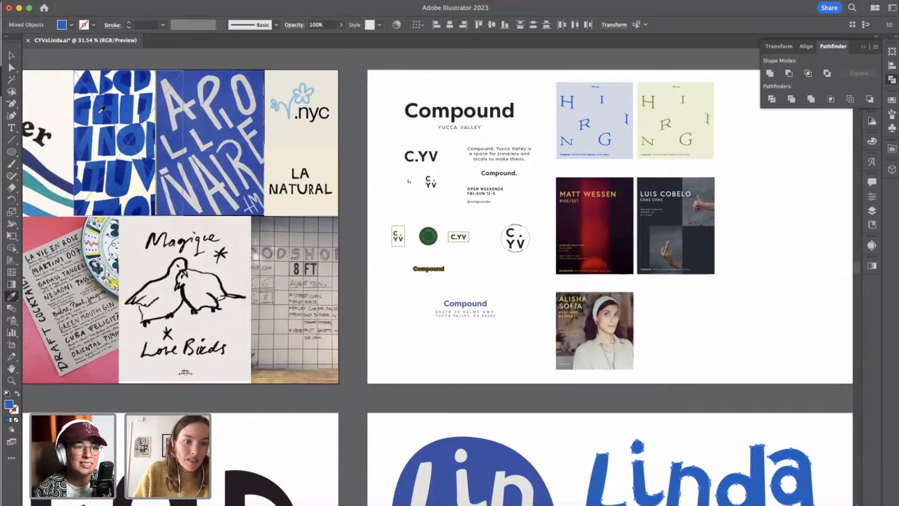
Recolour the single-line Linda wordmark with the tan sampled from the storefront photo on the moodboard, then deselect it.
scroll(379, 194, down, 2)
scroll(375, 194, down, 5)
scroll(375, 195, right, 4)
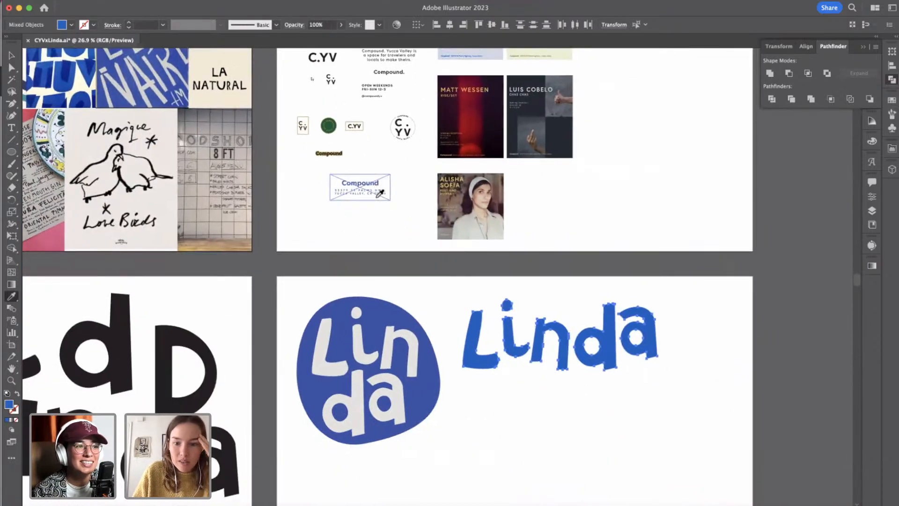
scroll(389, 295, down, 5)
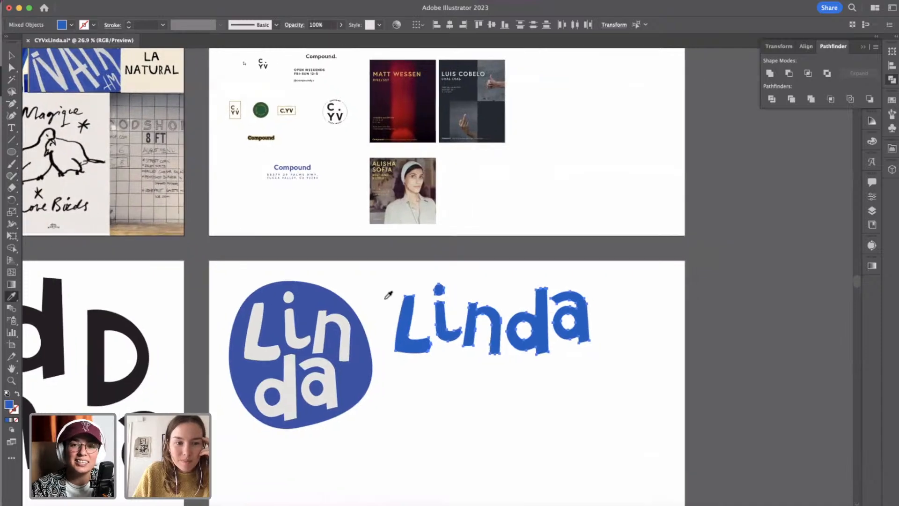
scroll(389, 295, left, 1)
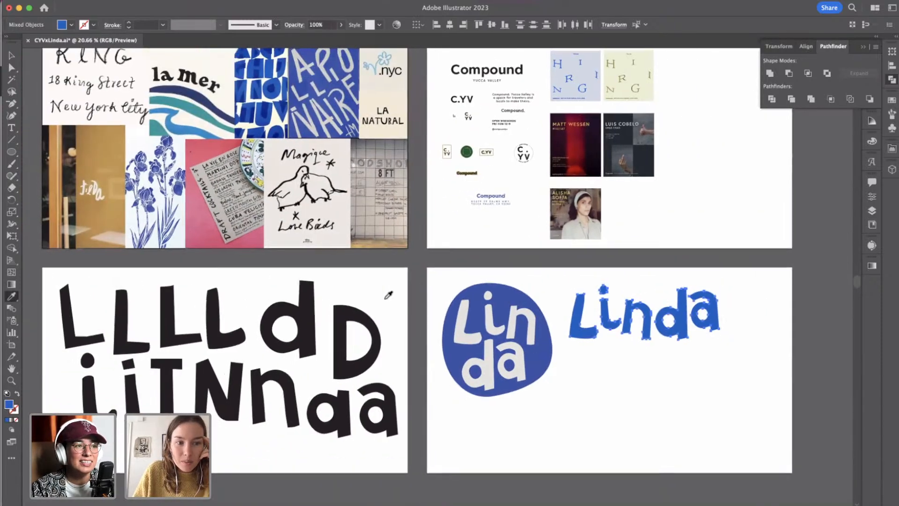
click(132, 223)
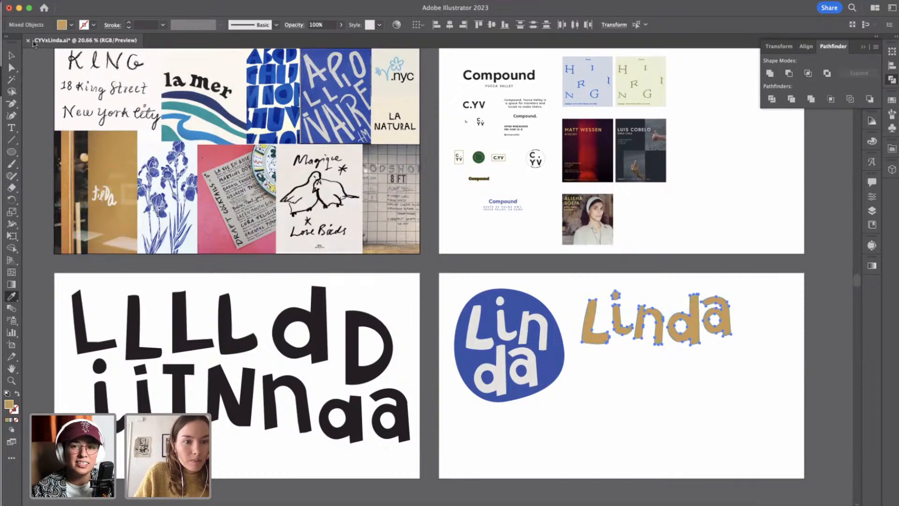
click(12, 55)
click(595, 407)
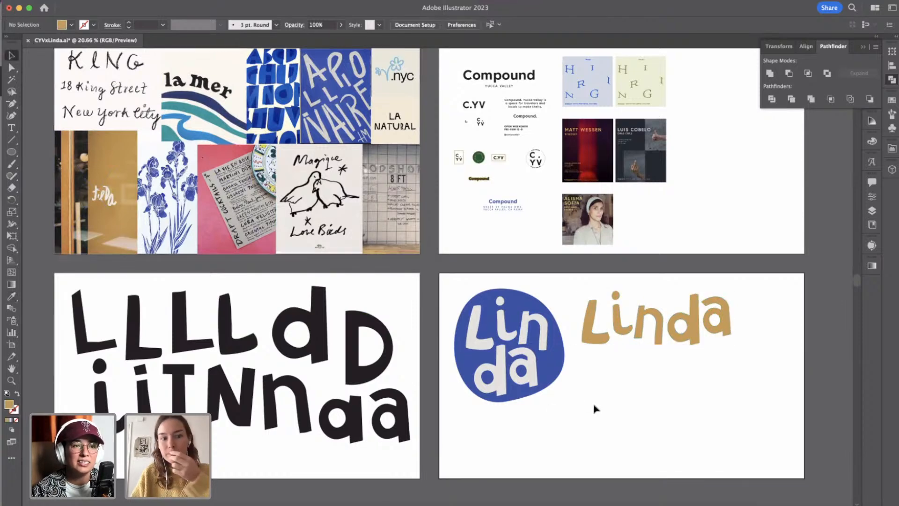
Nudge the i, n, d and a of the tan wordmark slightly down and closer to the L.
drag(575, 284, 743, 374)
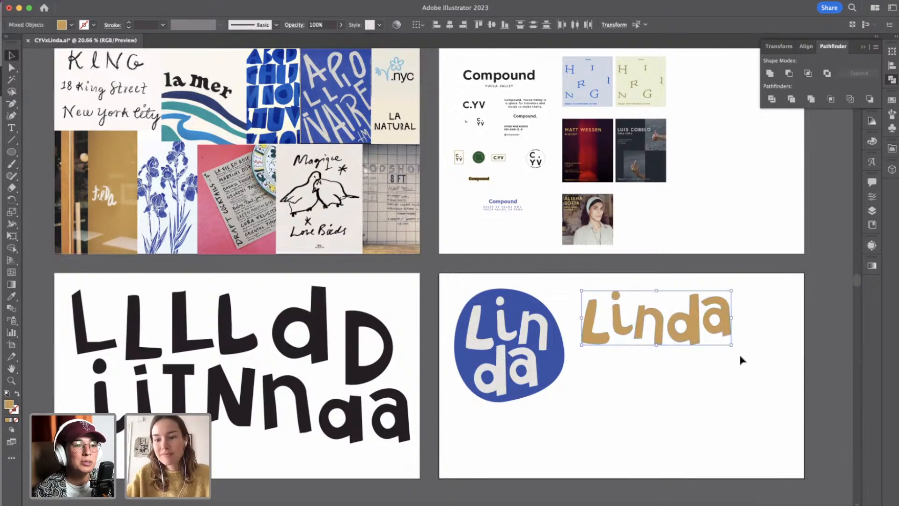
click(741, 375)
drag(626, 285, 747, 359)
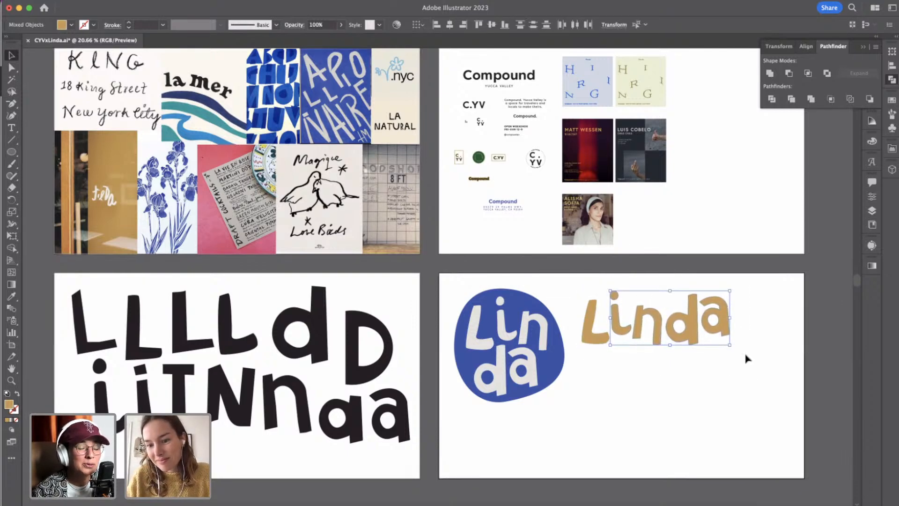
key(Down)
key(Down)
click(724, 384)
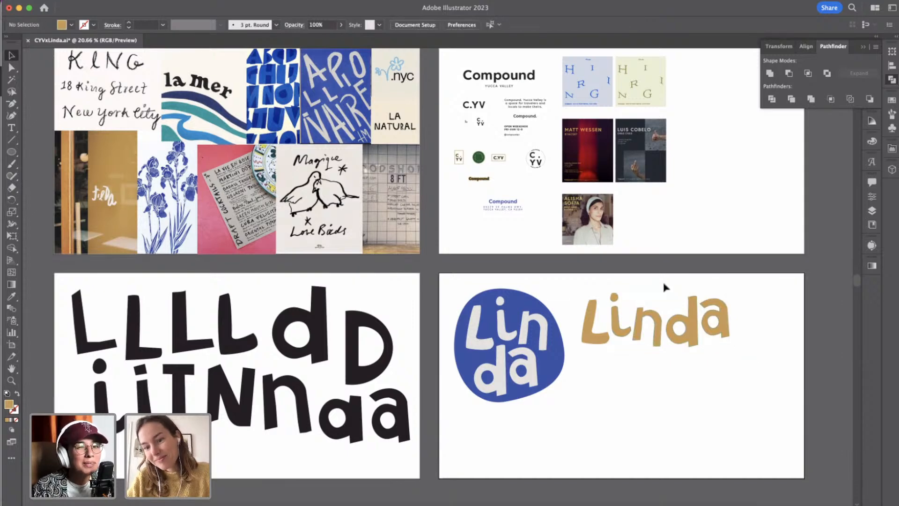
Nudge the n, d and a of the tan wordmark slightly up.
drag(655, 277, 722, 334)
key(Up)
key(Up)
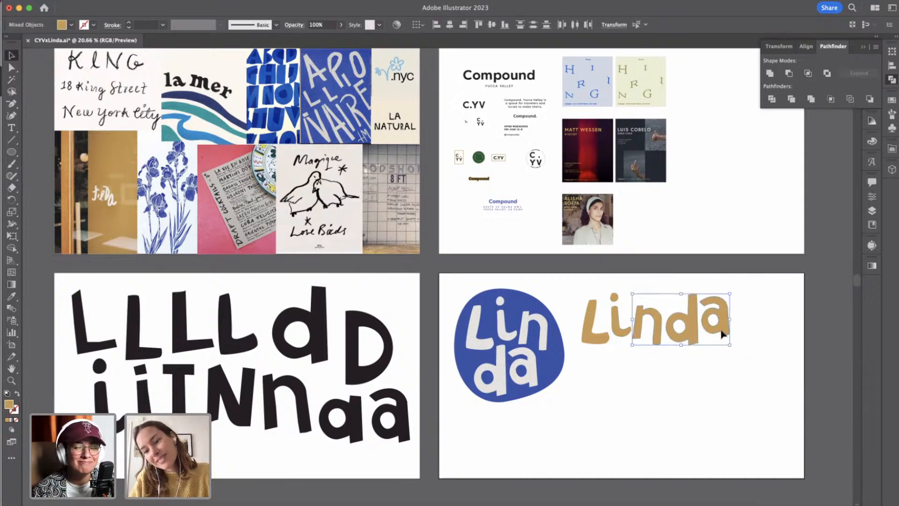
click(657, 394)
Try to shrink the width of the tan Linda wordmark from its right side, and undo it.
scroll(638, 385, down, 1)
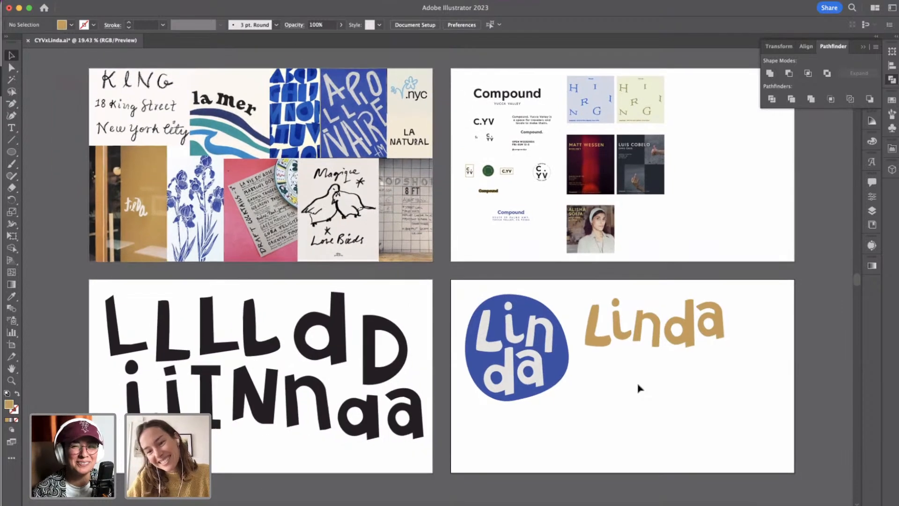
scroll(638, 385, right, 1)
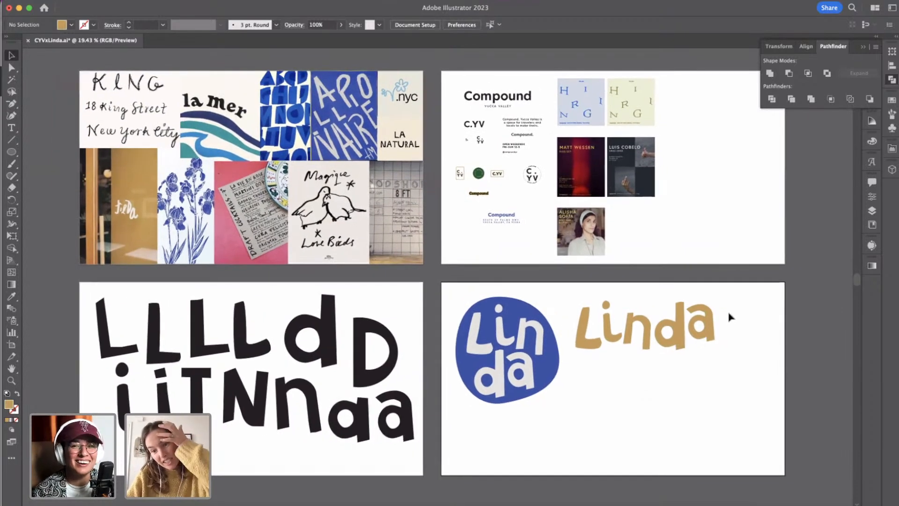
drag(731, 318, 586, 363)
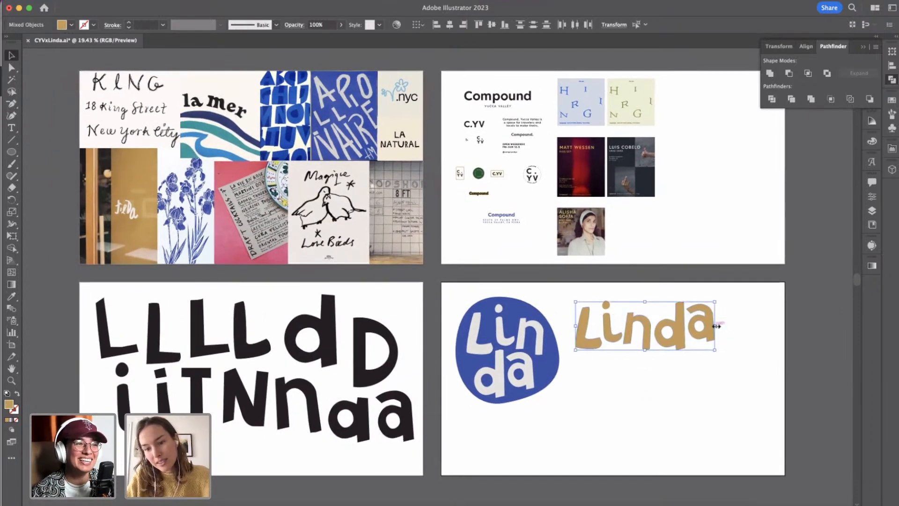
drag(716, 326, 648, 327)
key(super+z)
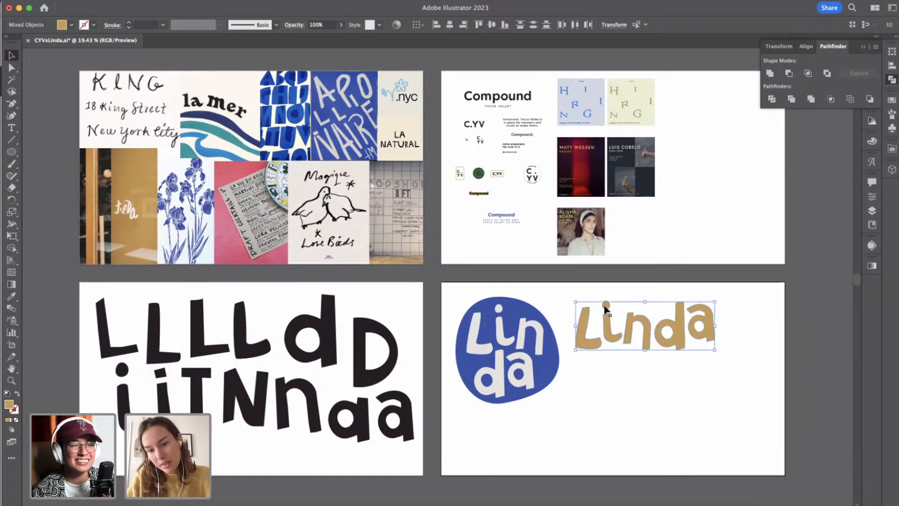
Group the tan wordmark's letters, and group the blue blob together with its off-white letters.
click(558, 403)
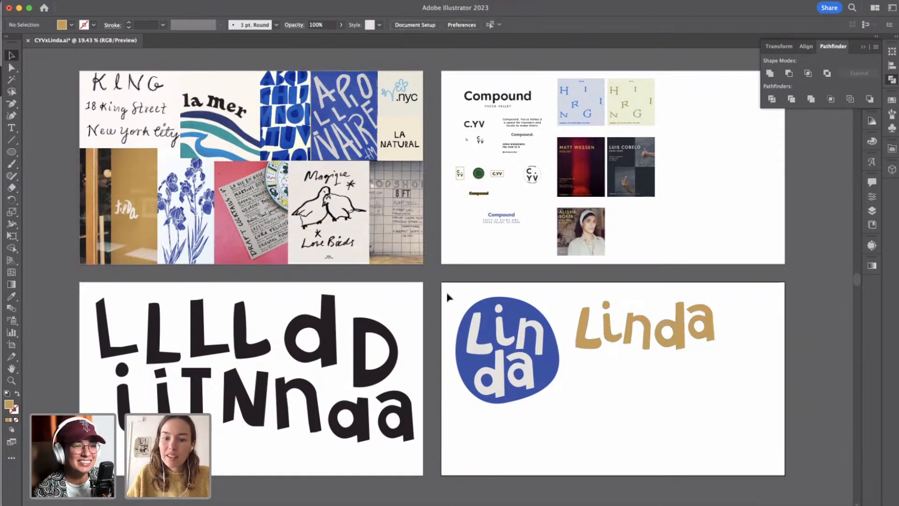
drag(447, 296, 559, 418)
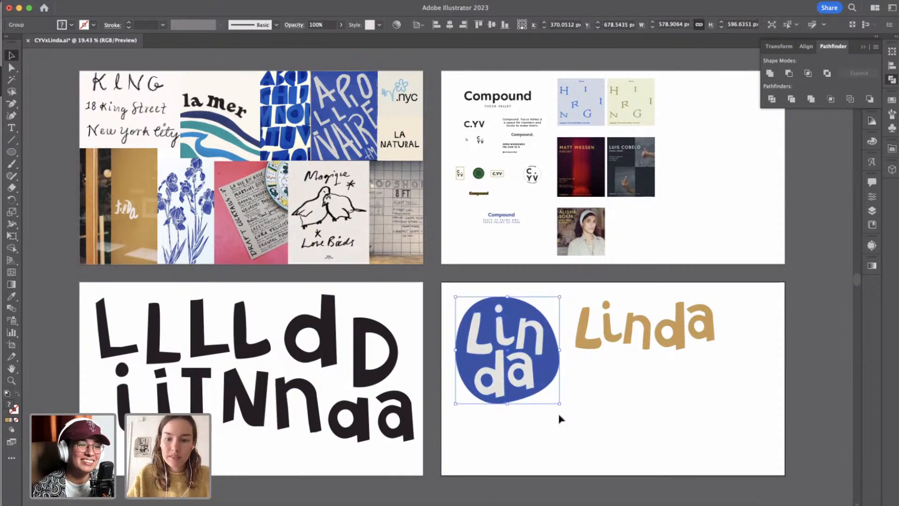
click(562, 418)
Scale the tan Linda wordmark down proportionally to about 512 by 181 px beside the badge.
scroll(559, 373, right, 5)
scroll(559, 374, down, 1)
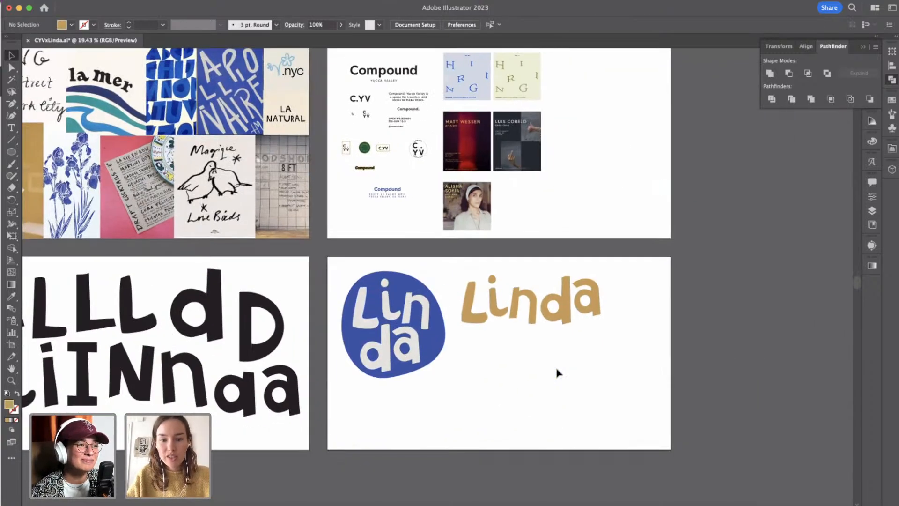
scroll(484, 434, left, 2)
scroll(484, 435, down, 1)
drag(487, 264, 584, 286)
click(611, 303)
Recolour the Linda wordmark with the blue sampled from the badge's blob.
scroll(613, 305, up, 2)
scroll(613, 305, left, 1)
scroll(612, 304, up, 1)
scroll(611, 305, left, 1)
drag(524, 320, 617, 373)
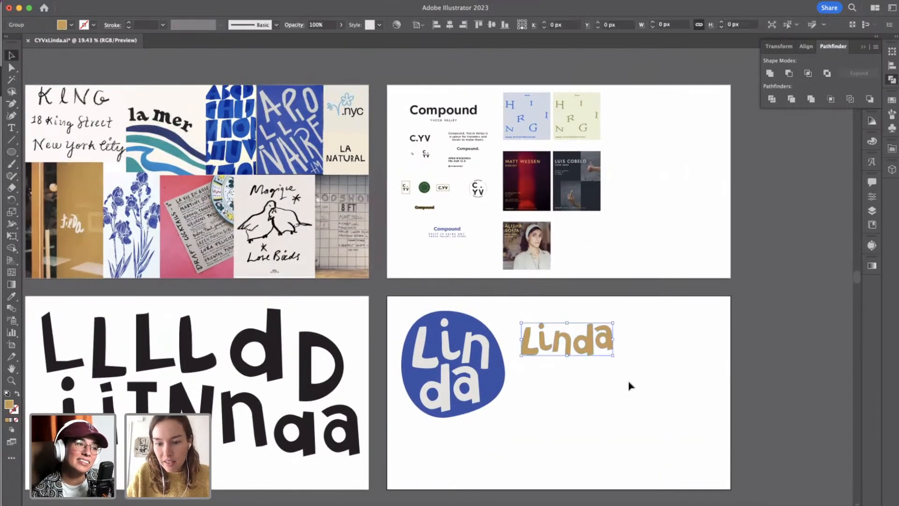
click(10, 296)
click(460, 324)
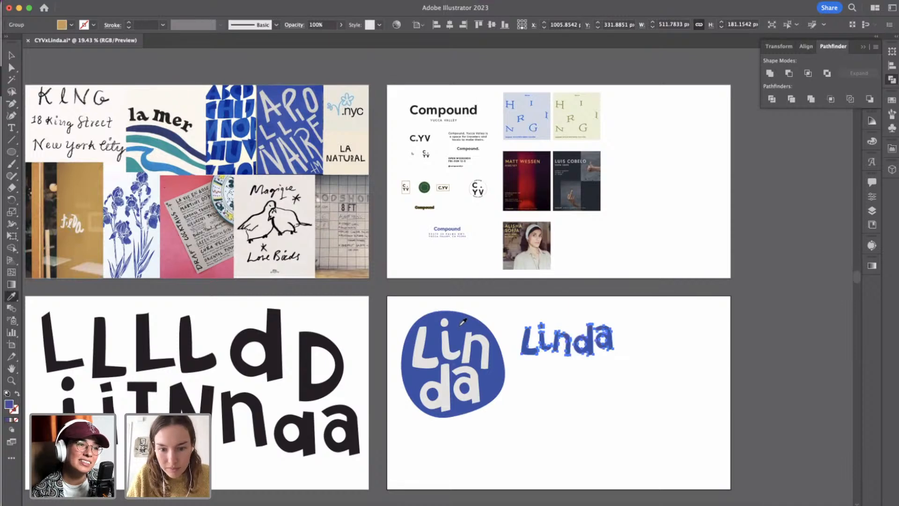
click(12, 54)
click(546, 386)
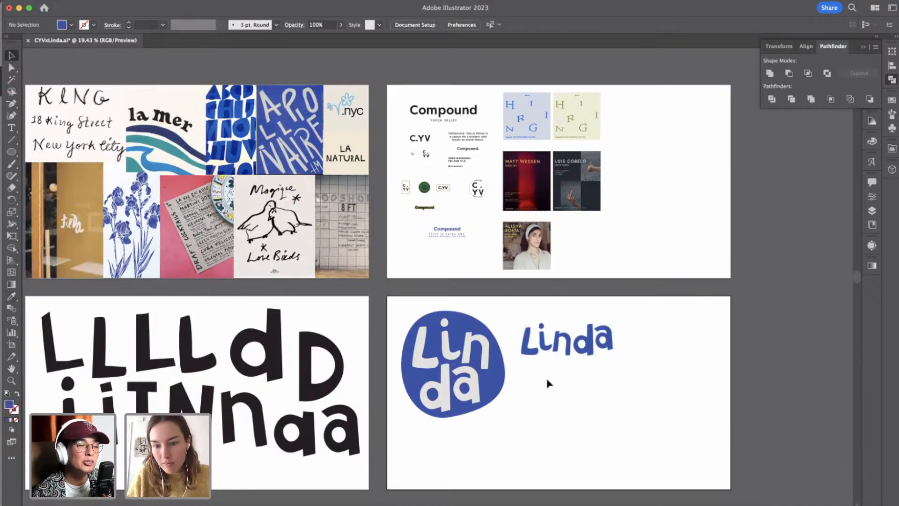
Scale the blue Linda wordmark down proportionally to about 436 by 154 px.
drag(519, 312, 642, 372)
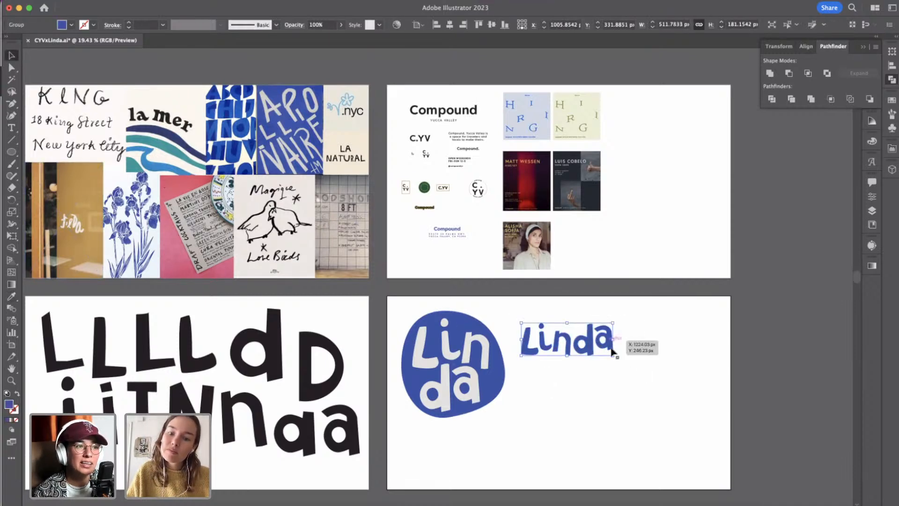
drag(614, 340, 600, 344)
click(588, 357)
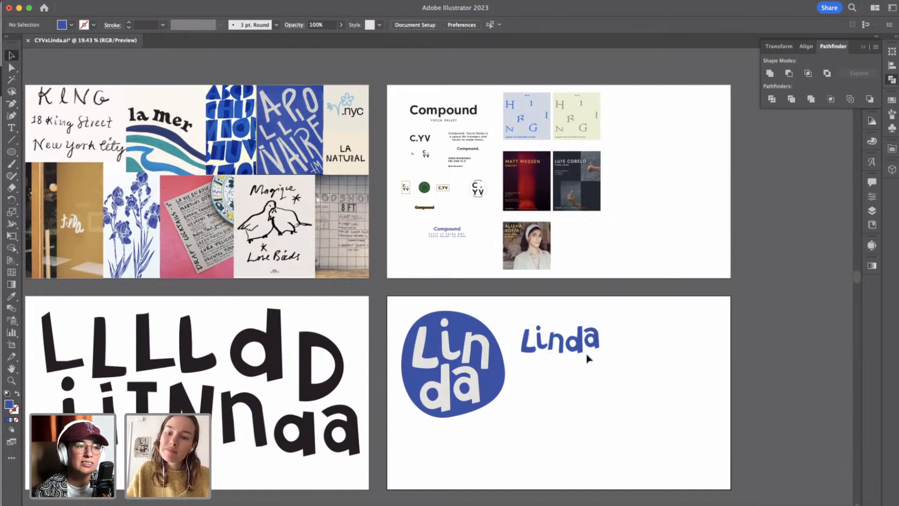
Move the blue Linda wordmark up and left, close to the upper right edge of the badge.
drag(506, 312, 632, 373)
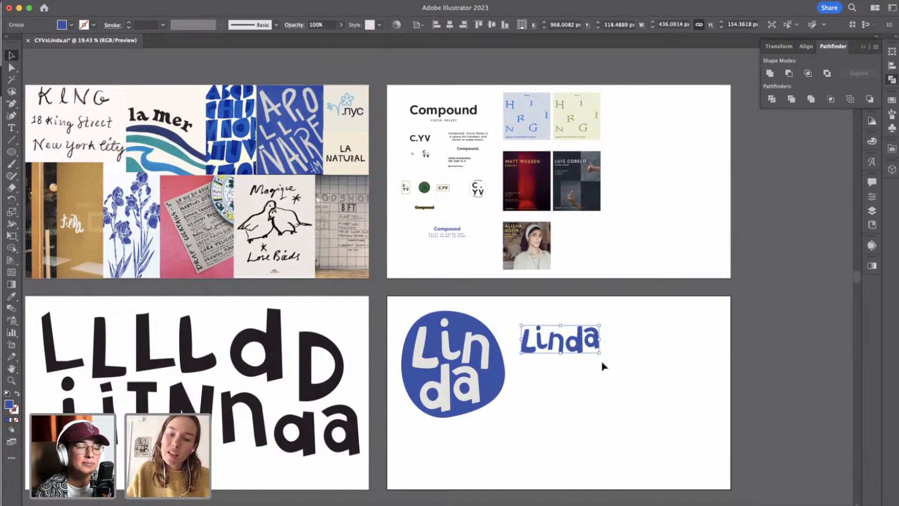
drag(579, 351, 567, 337)
click(568, 347)
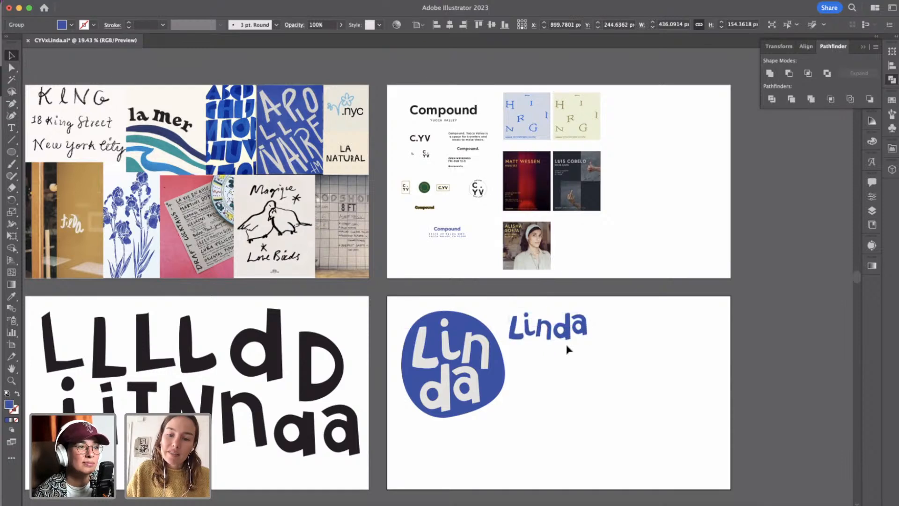
Examine the typefaces used in the Compound brand samples and on the Rest and Retreat poster.
scroll(572, 375, up, 5)
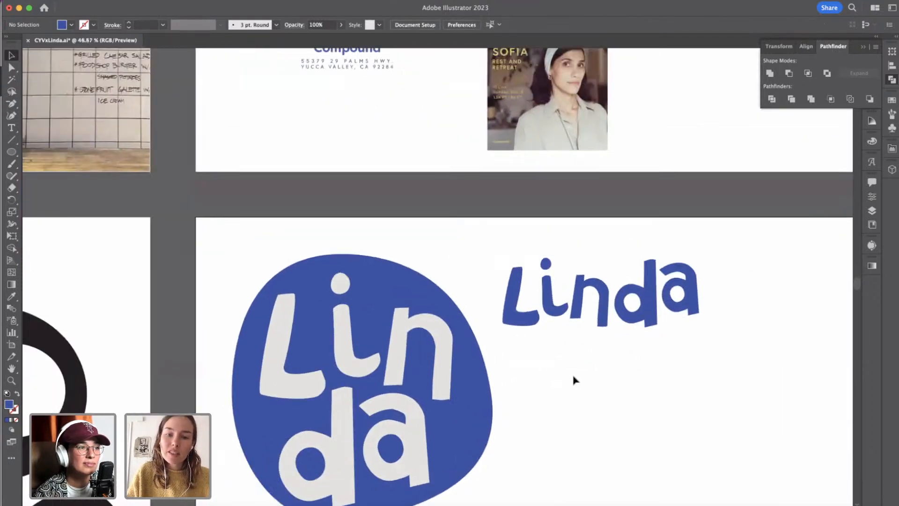
click(11, 127)
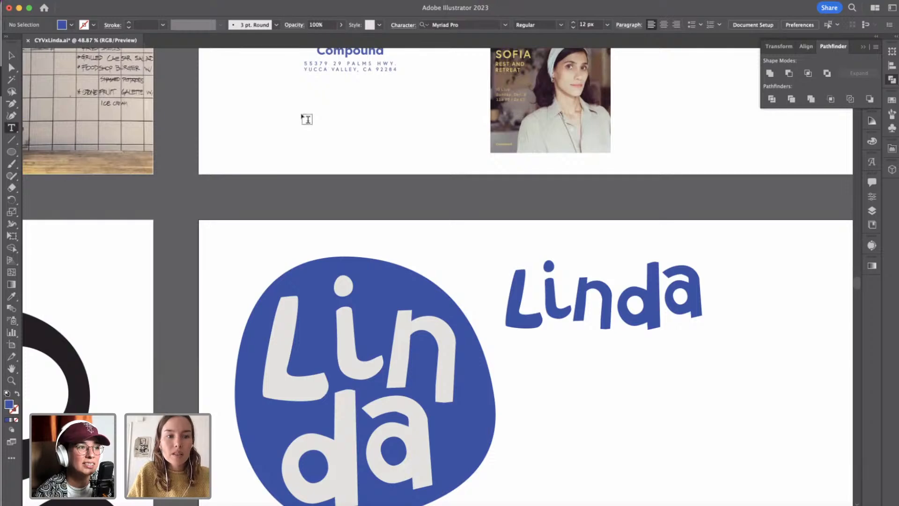
click(11, 55)
scroll(634, 396, down, 2)
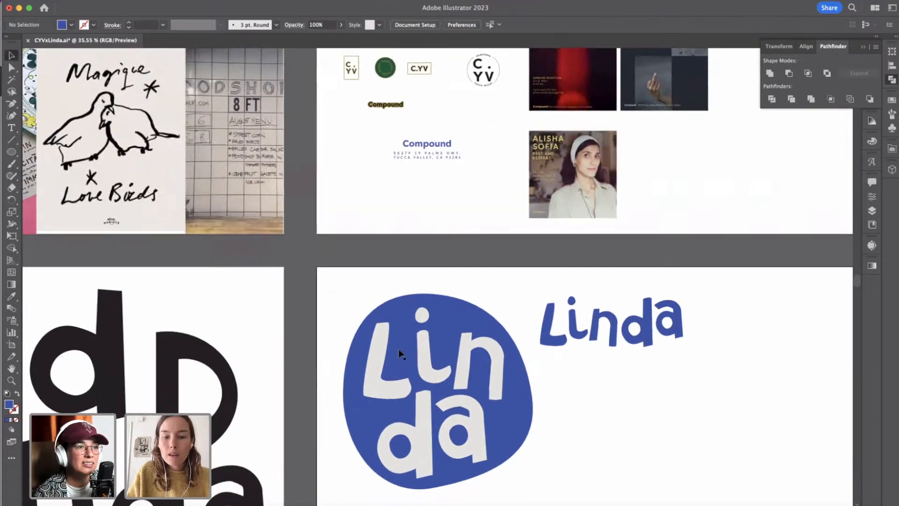
scroll(345, 301, up, 5)
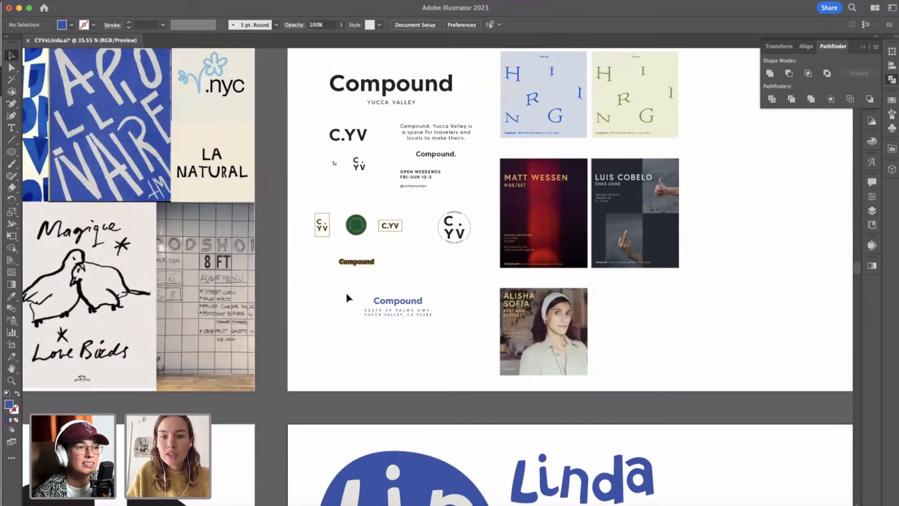
scroll(515, 304, down, 1)
scroll(516, 305, right, 1)
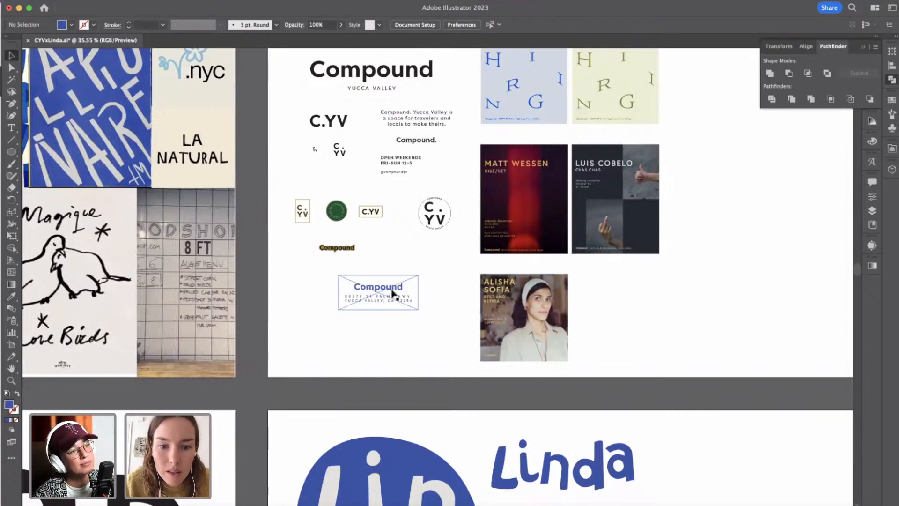
scroll(501, 324, up, 4)
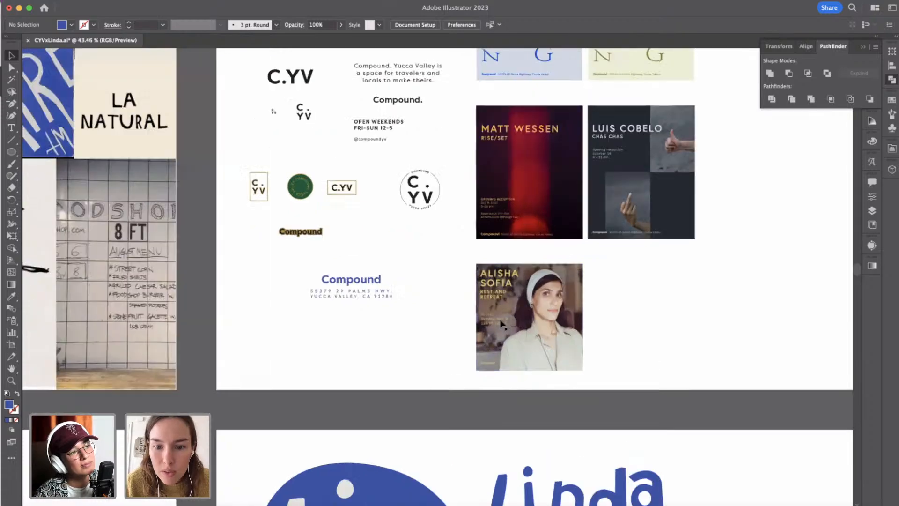
scroll(513, 301, up, 8)
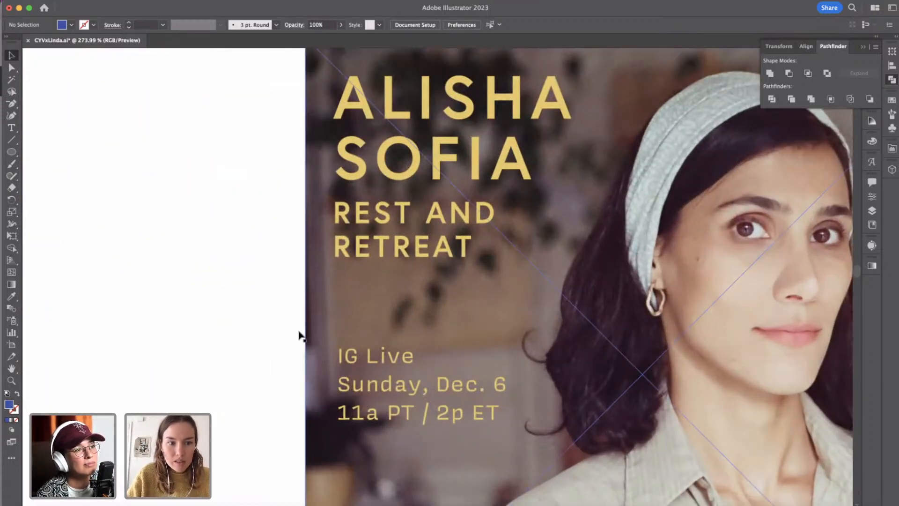
Draw a placeholder text frame about 92 by 40 px beside the Rest and Retreat poster and set its font to Adso Regular.
key(t)
mouse_move(70, 243)
mouse_down()
mouse_move(131, 257)
mouse_move(302, 336)
mouse_move(301, 344)
mouse_up()
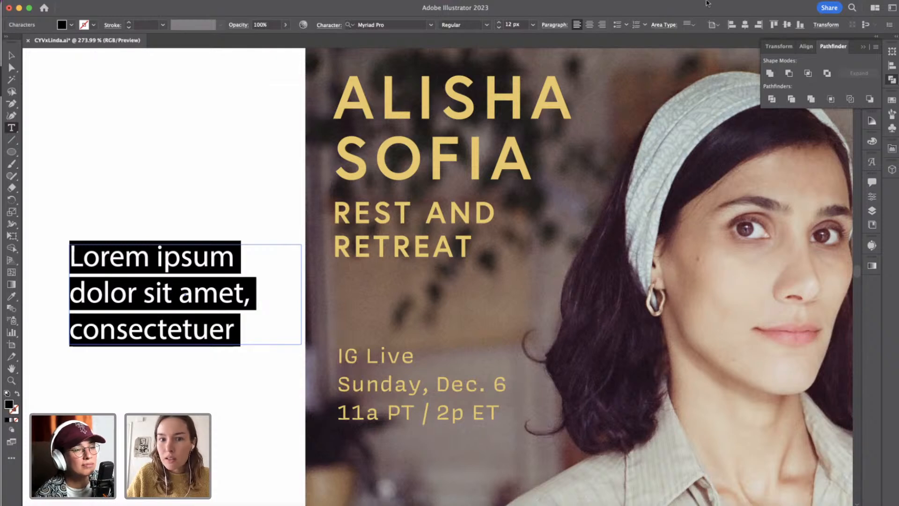
click(871, 199)
click(771, 371)
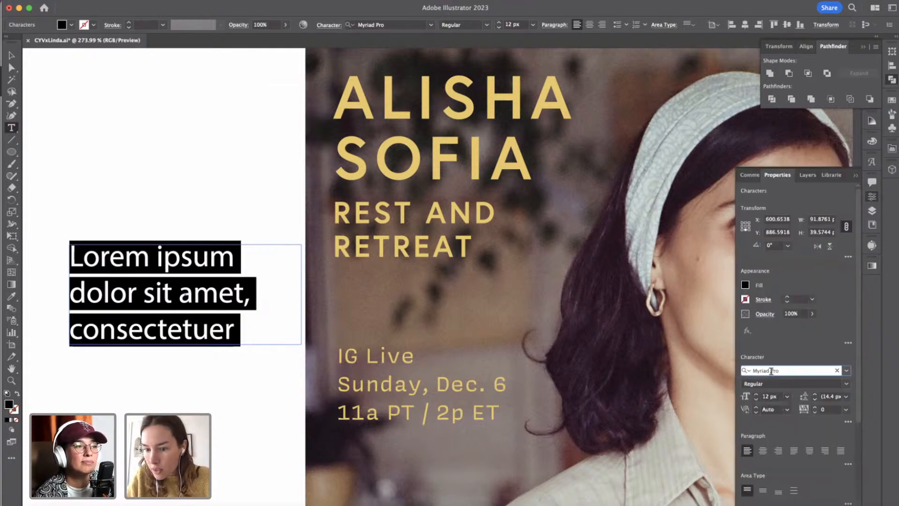
click(764, 370)
text(ad)
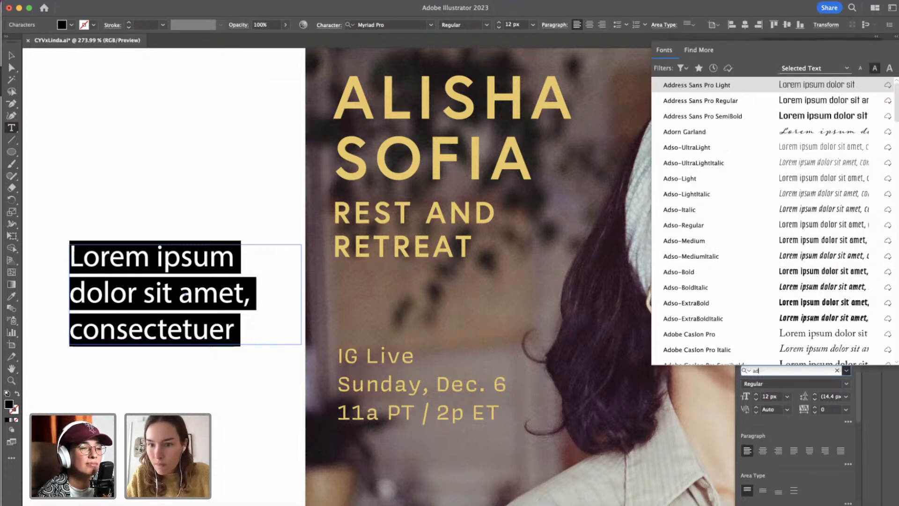
text(s)
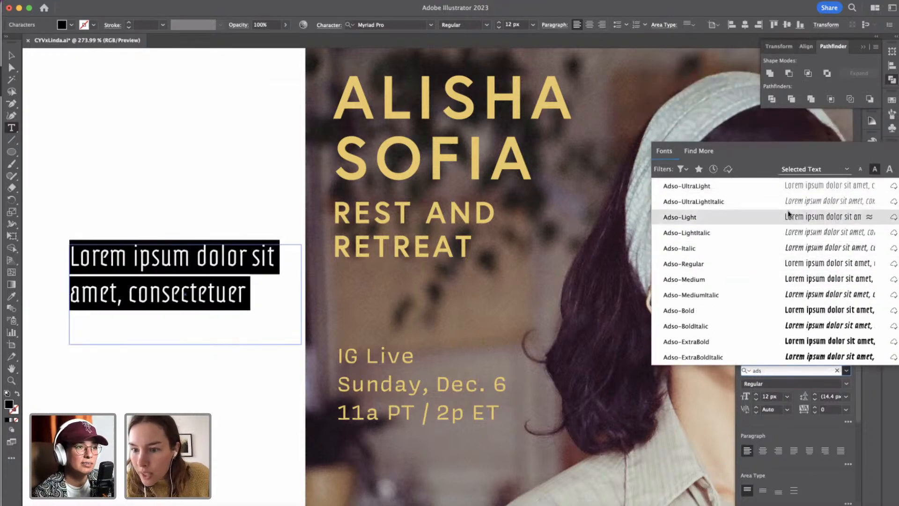
click(795, 265)
click(11, 56)
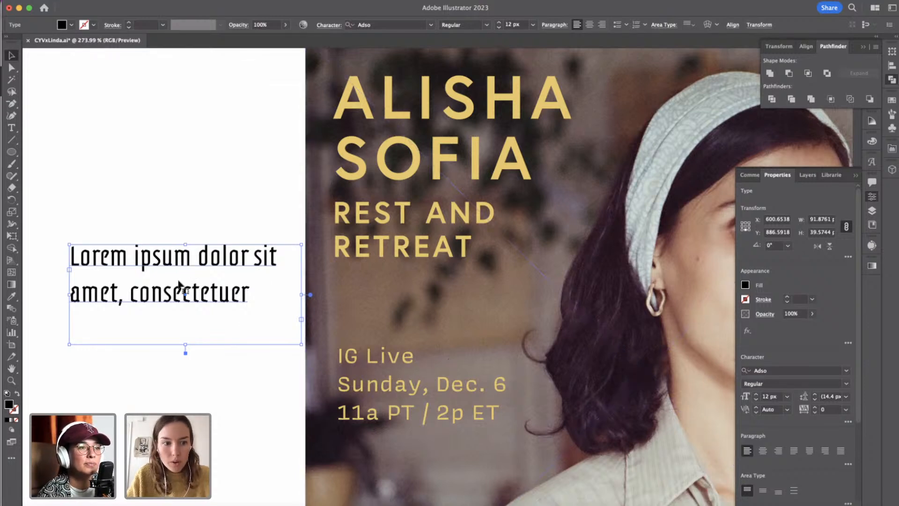
Change the placeholder text's font to Covik Sans Medium.
triple_click(160, 256)
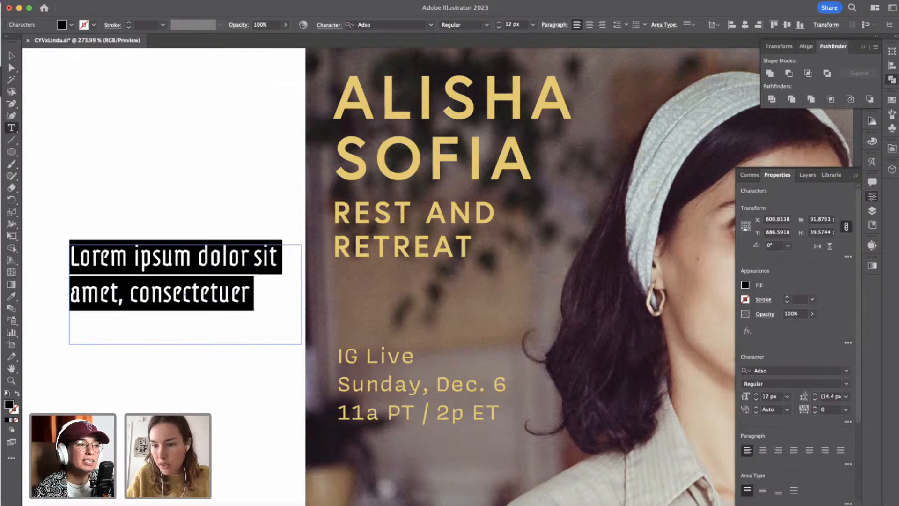
click(777, 371)
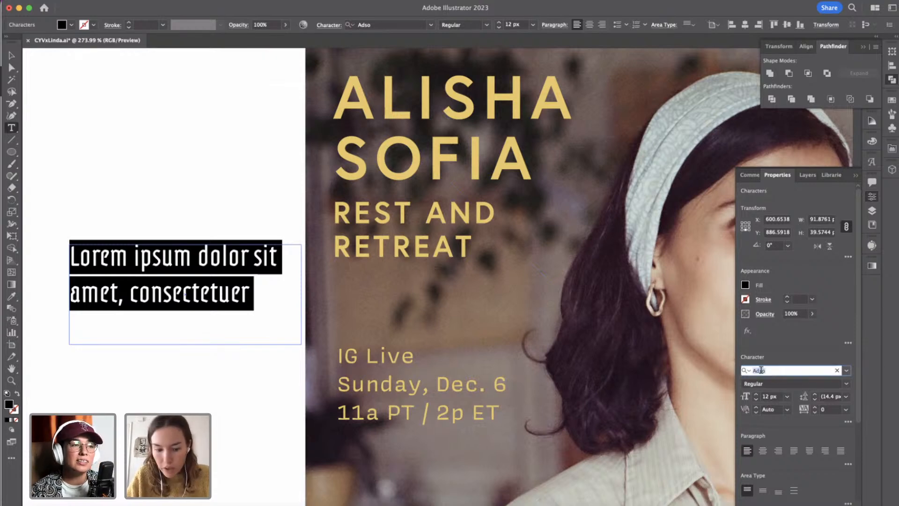
text(covik)
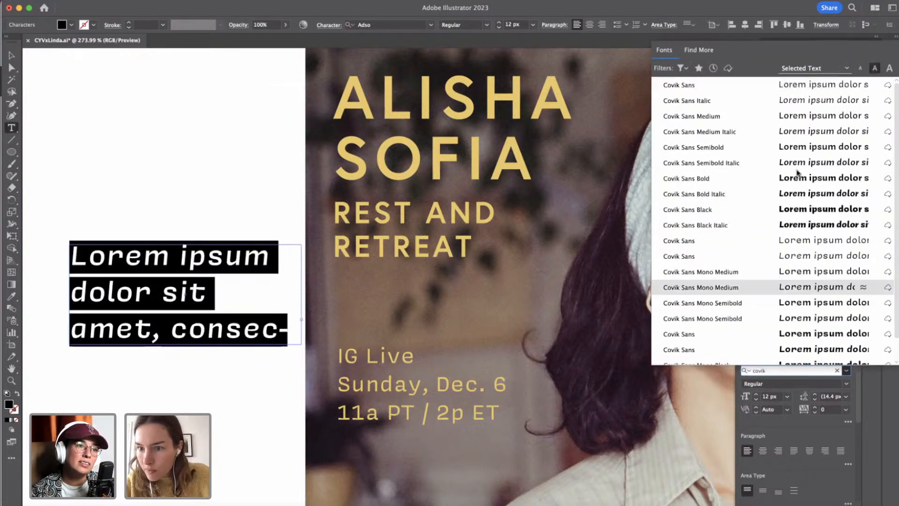
click(780, 118)
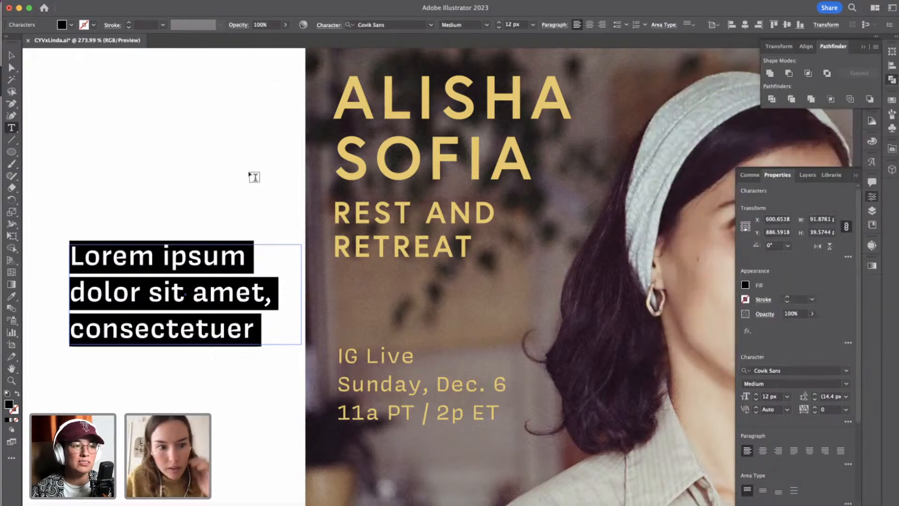
click(12, 56)
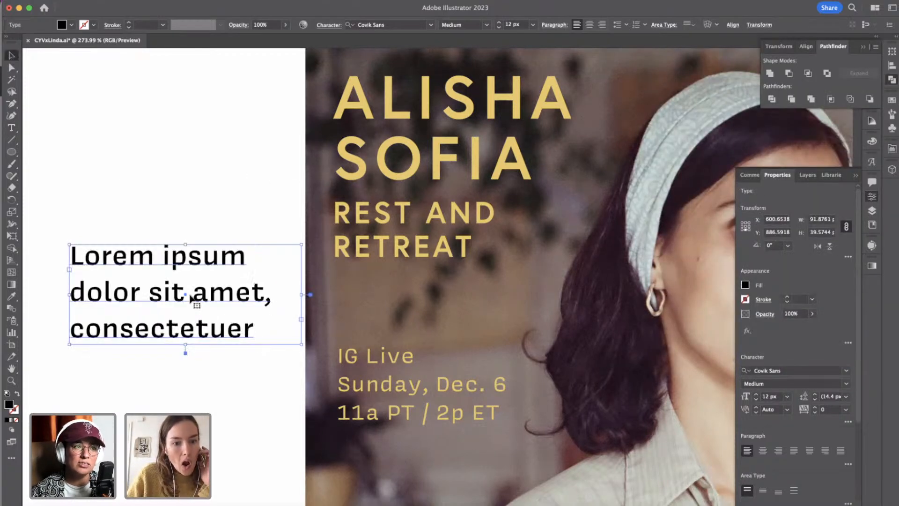
Duplicate the Covik Sans placeholder text directly below itself and set the copy's font to Europa-Regular.
drag(174, 293, 160, 409)
double_click(158, 413)
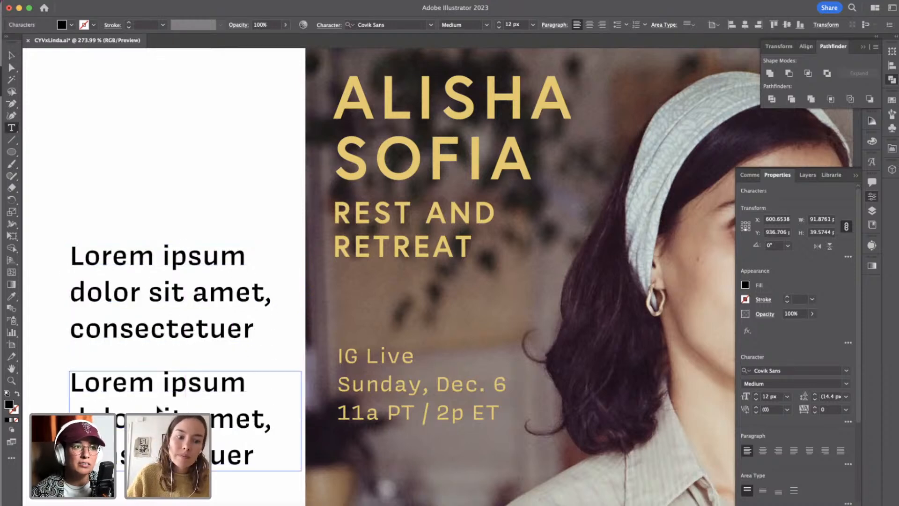
key(super+a)
click(765, 371)
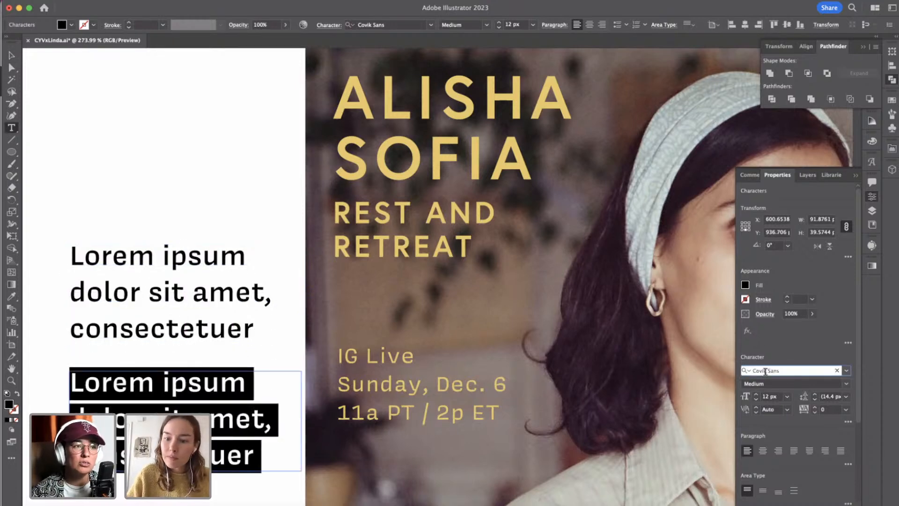
text(euro)
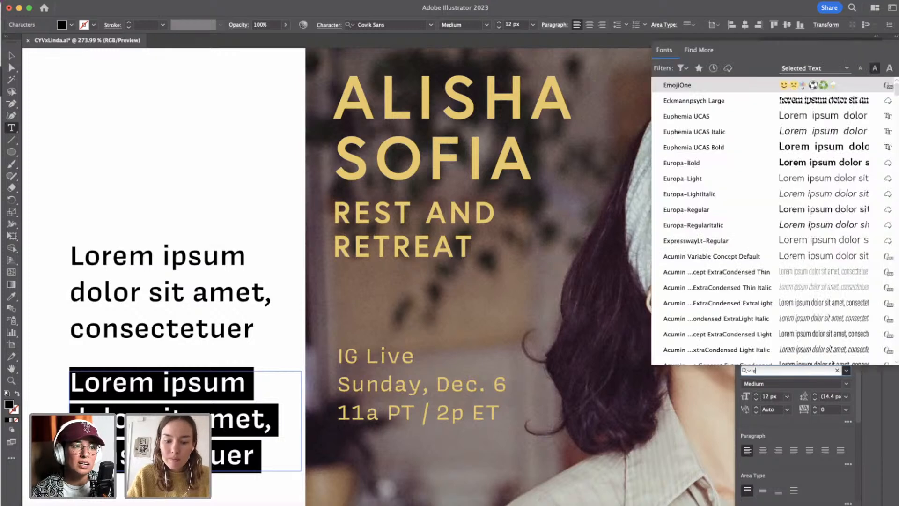
key(Down)
key(Down)
key(Down)
key(Return)
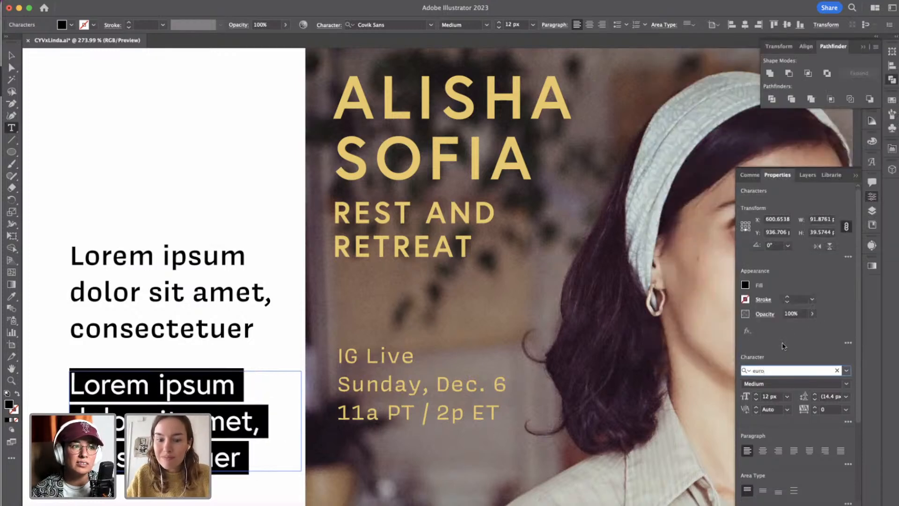
click(12, 56)
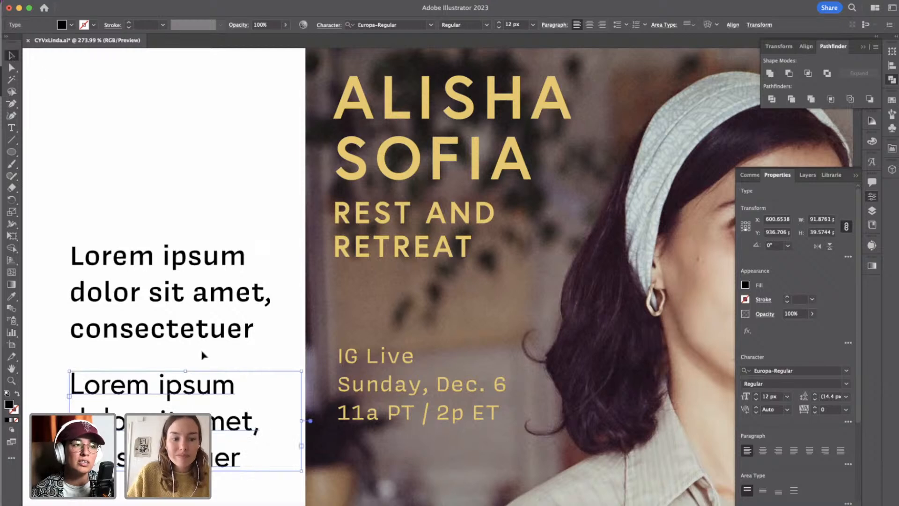
Duplicate the Europa placeholder text and place the copy above the Covik Sans block, aligned with both.
click(202, 223)
double_click(164, 424)
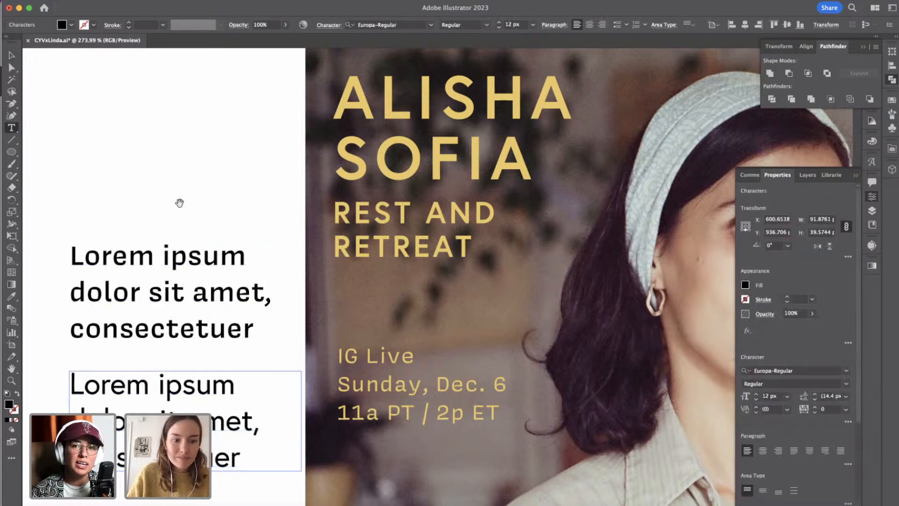
click(13, 55)
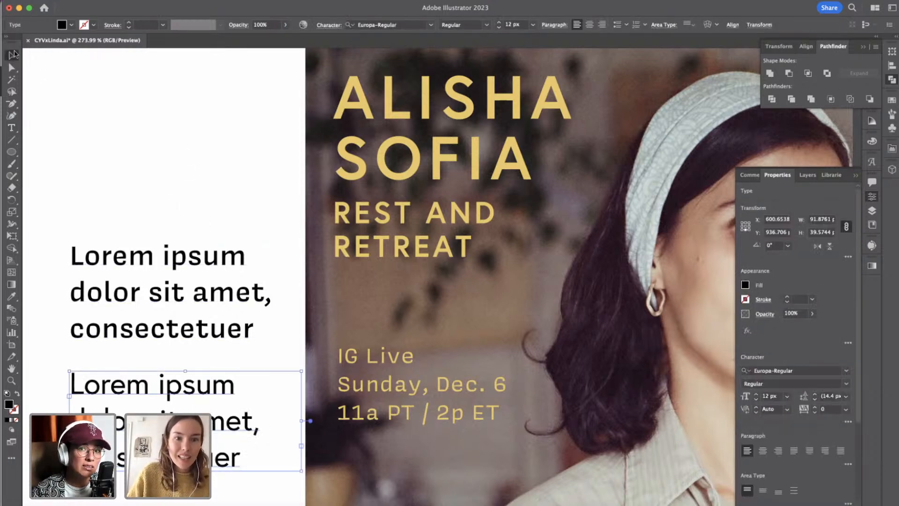
drag(218, 425, 219, 151)
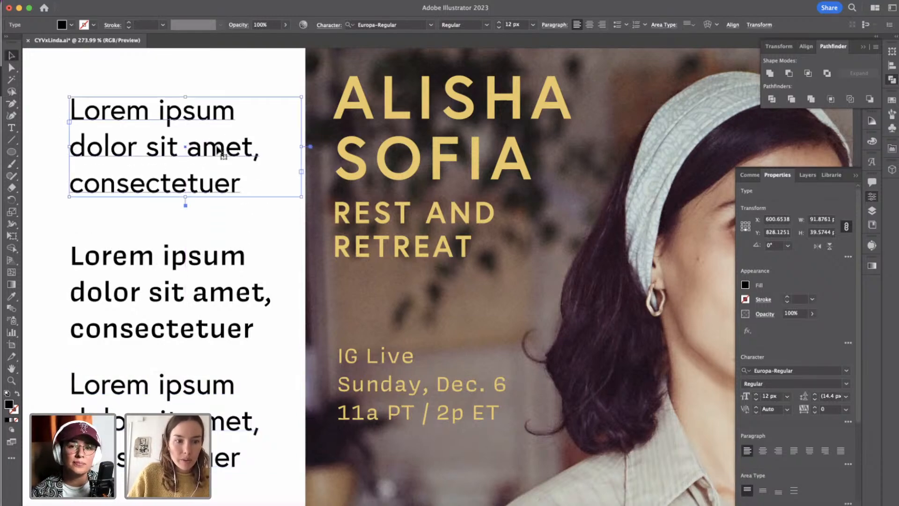
Compare the placeholder text samples with the lettering in the Compound wordmarks and badges.
scroll(219, 150, down, 5)
scroll(218, 151, up, 4)
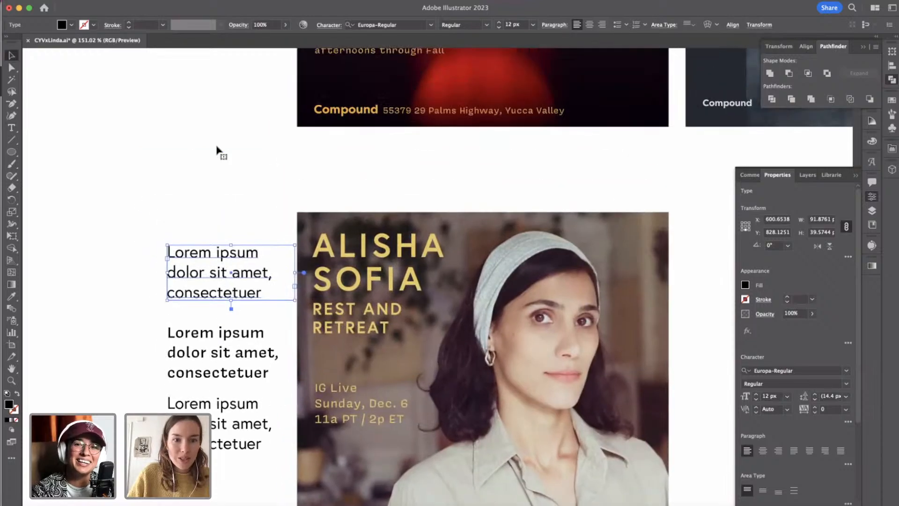
scroll(219, 150, down, 4)
scroll(219, 151, up, 3)
scroll(218, 151, left, 3)
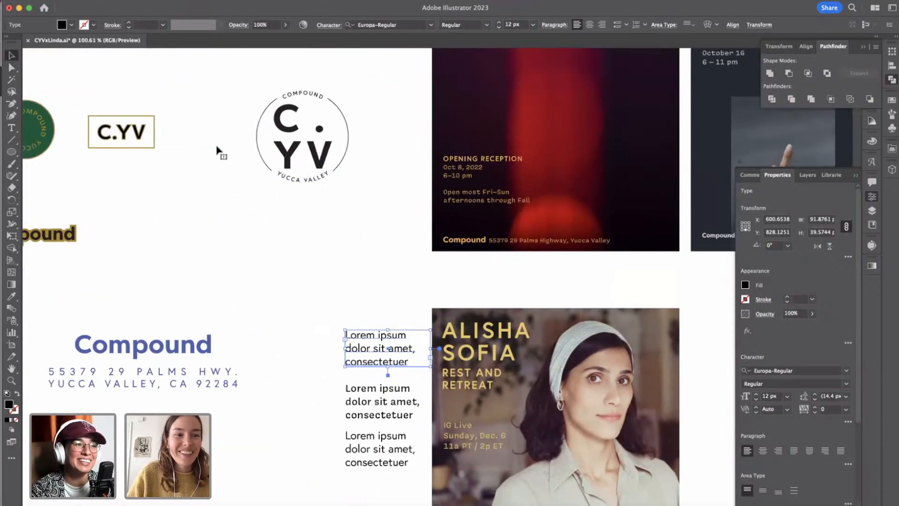
scroll(218, 151, up, 10)
scroll(219, 151, left, 5)
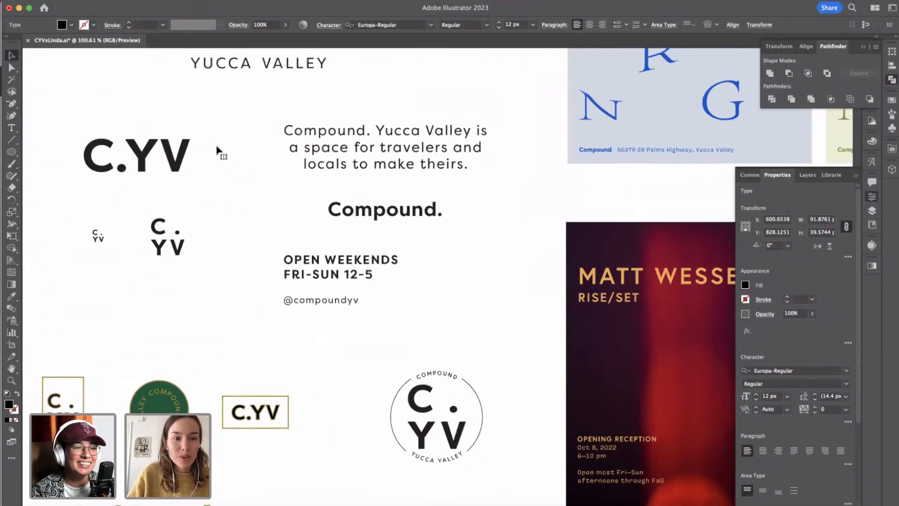
scroll(218, 151, down, 4)
scroll(218, 151, right, 1)
scroll(487, 402, down, 6)
scroll(487, 402, right, 1)
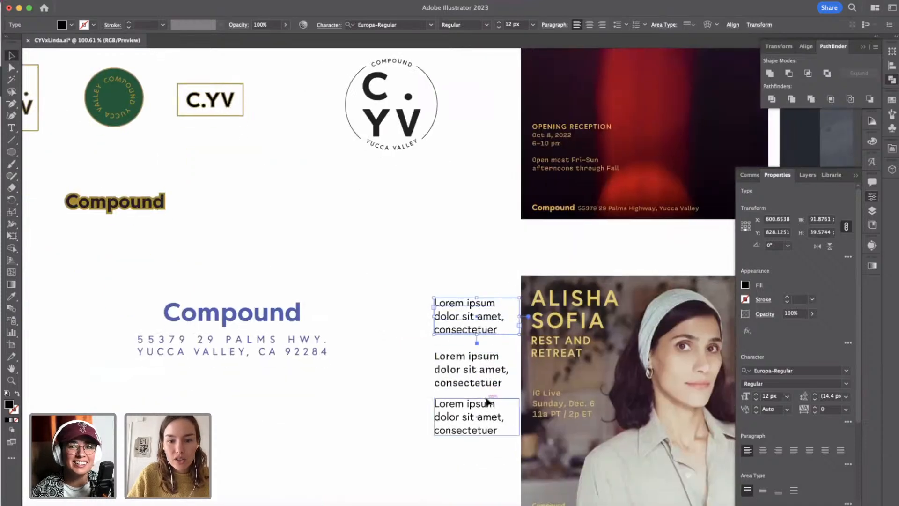
Set the uppermost placeholder text's font to Filson Pro Bold.
triple_click(473, 330)
click(765, 370)
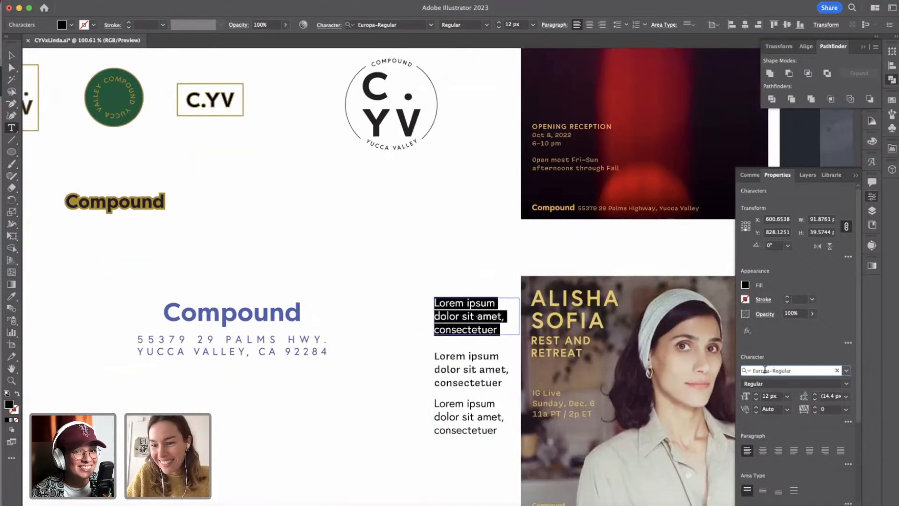
click(769, 371)
text(filson)
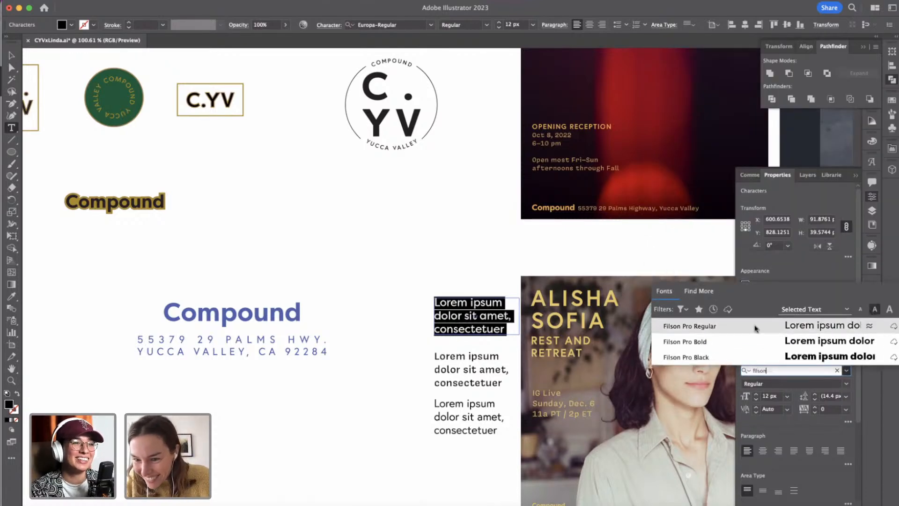
click(755, 342)
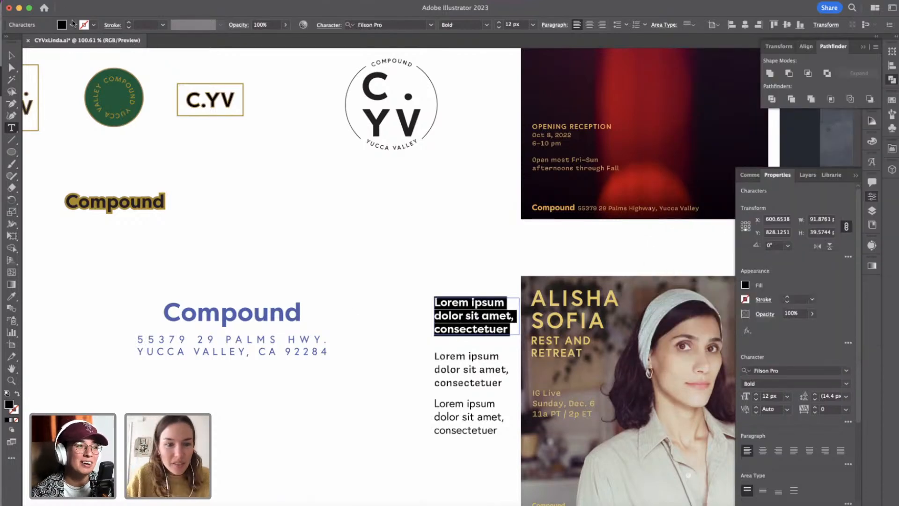
click(11, 56)
Cut all three placeholder font samples from the Compound reference artboard.
shift+click(478, 381)
shift+click(471, 418)
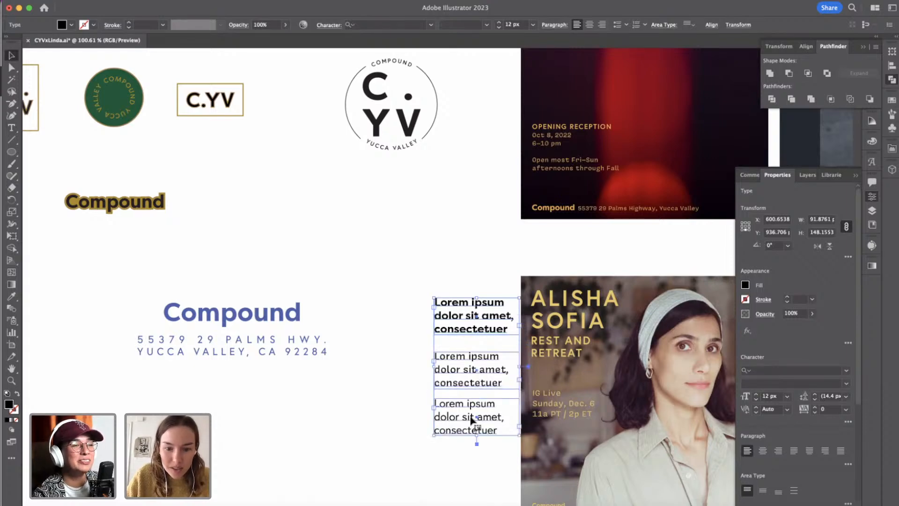
key(super+x)
scroll(470, 416, down, 4)
scroll(470, 417, right, 3)
scroll(471, 417, down, 5)
scroll(471, 417, down, 6)
scroll(471, 417, right, 1)
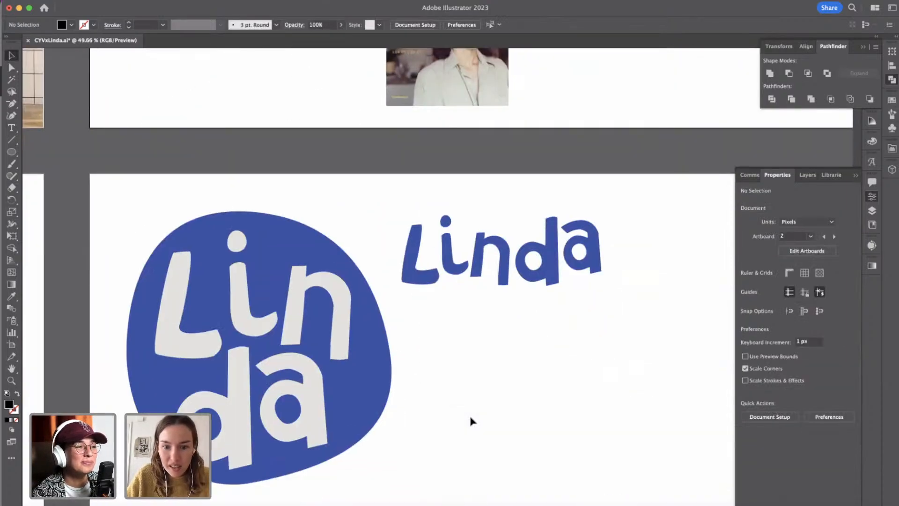
Paste the three placeholder font samples onto the Linda logo artboard and place them beneath the blue Linda wordmark.
key(super+v)
drag(442, 285, 436, 340)
drag(455, 369, 572, 442)
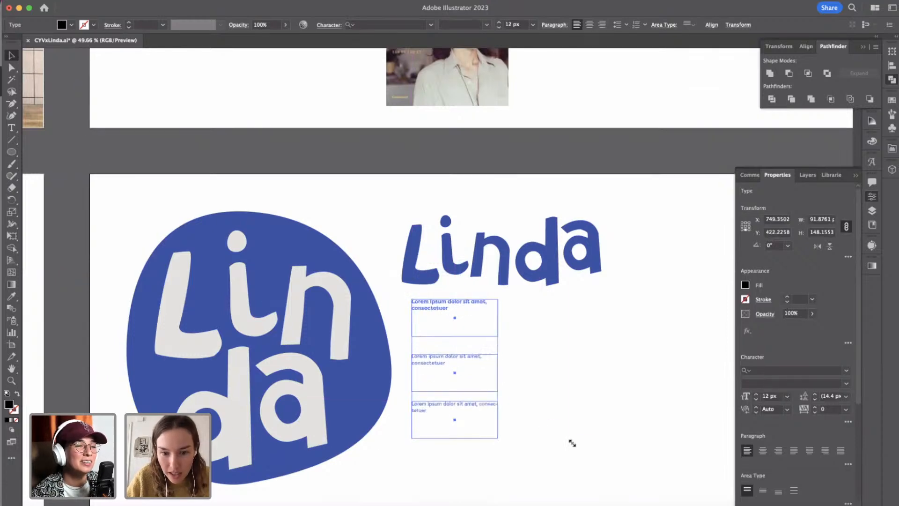
key(super+z)
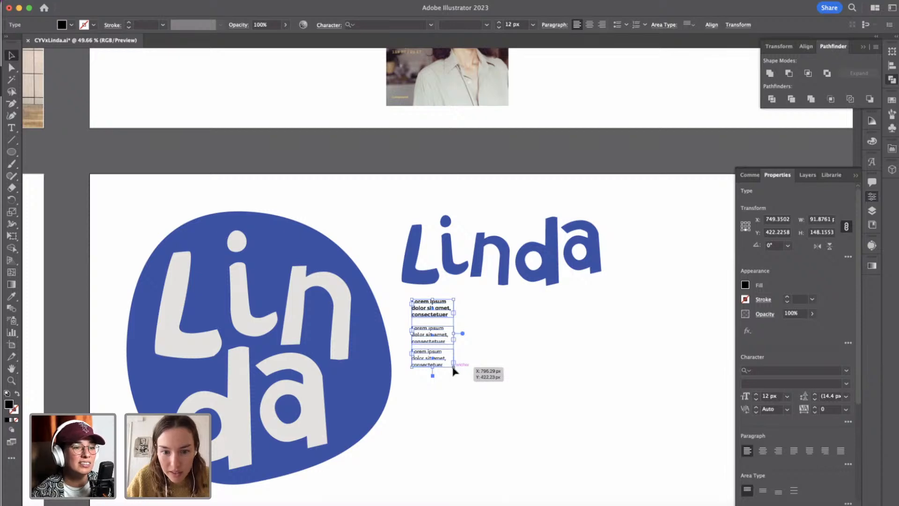
drag(454, 370, 561, 459)
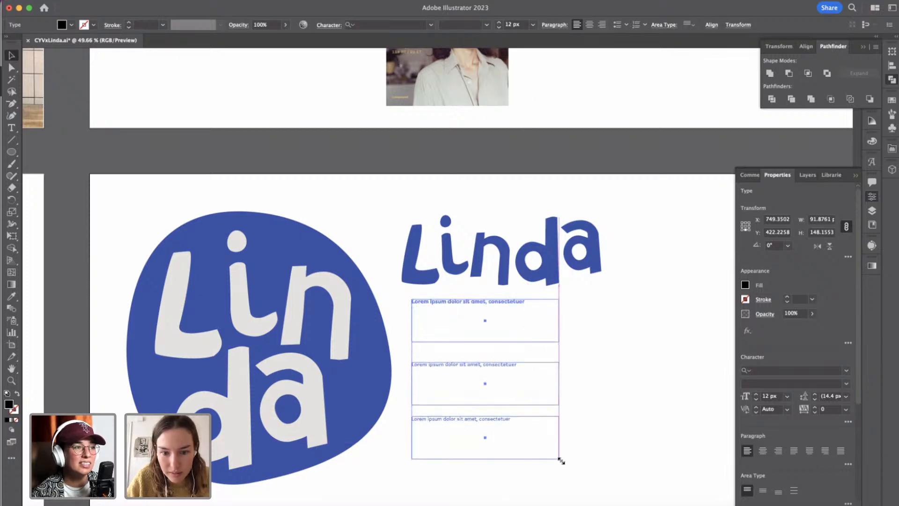
key(super+z)
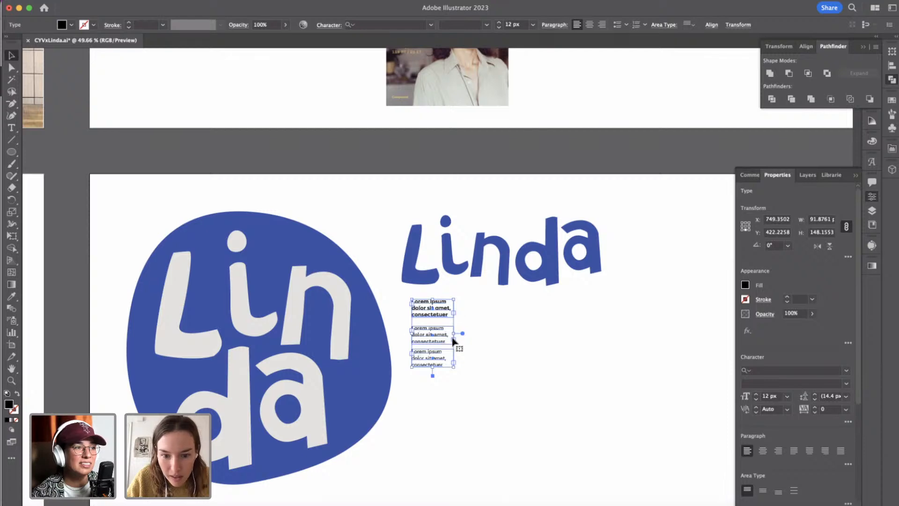
drag(470, 339, 490, 344)
key(super+z)
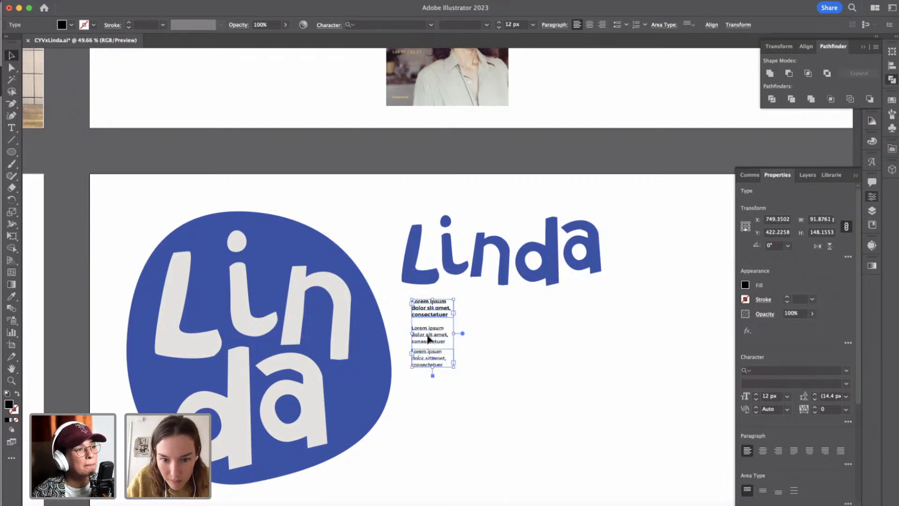
Enlarge the three placeholder text frames together to about 258 px wide and 416 px high overall.
click(411, 292)
drag(399, 293, 484, 438)
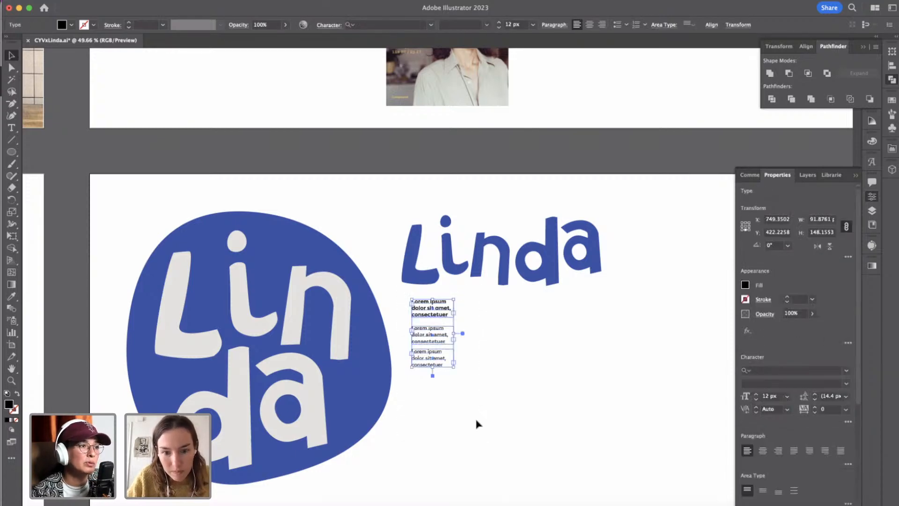
drag(453, 364, 585, 489)
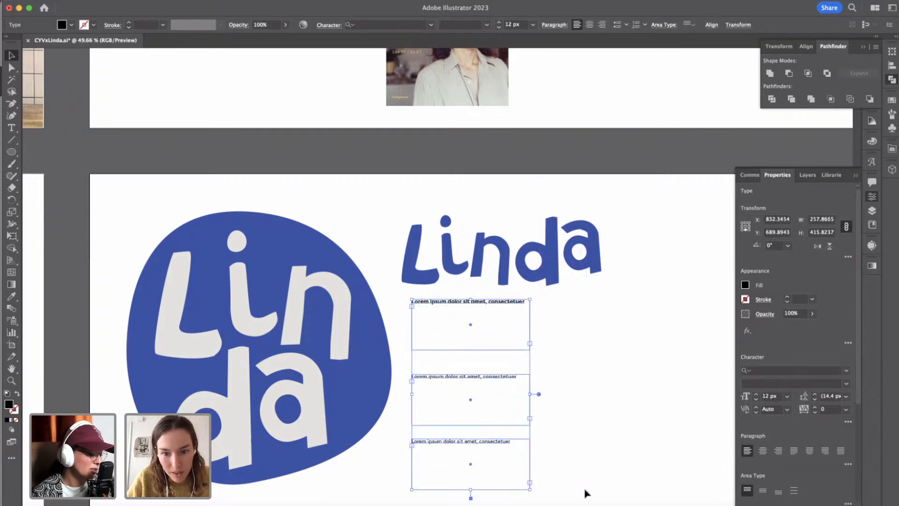
click(556, 361)
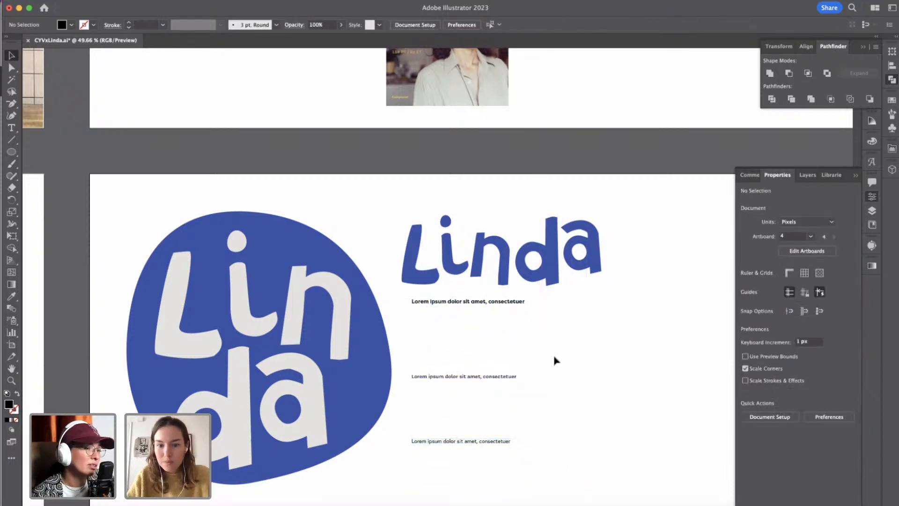
click(507, 306)
shift+click(484, 378)
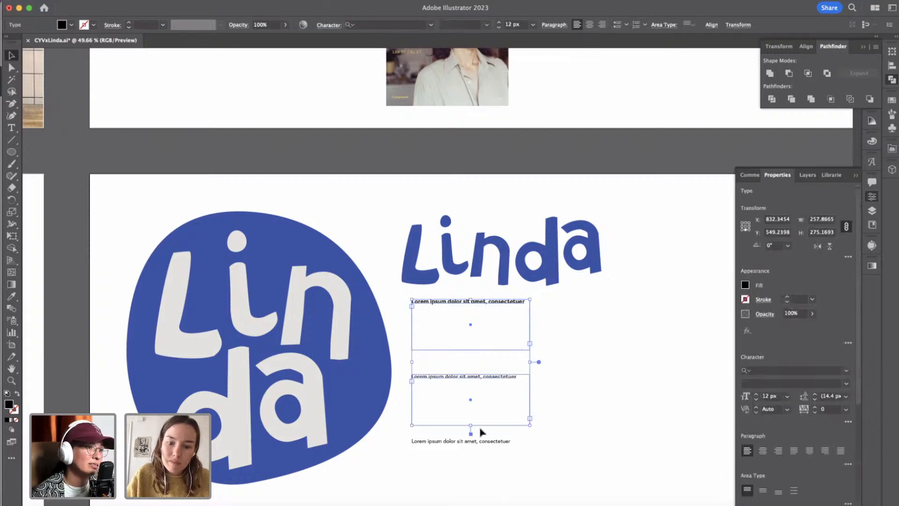
shift+click(485, 448)
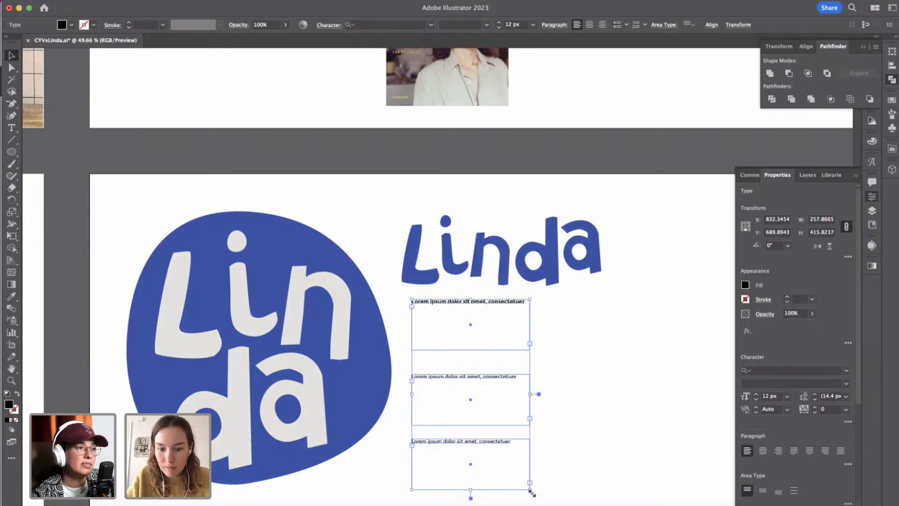
drag(530, 491, 585, 502)
key(super+z)
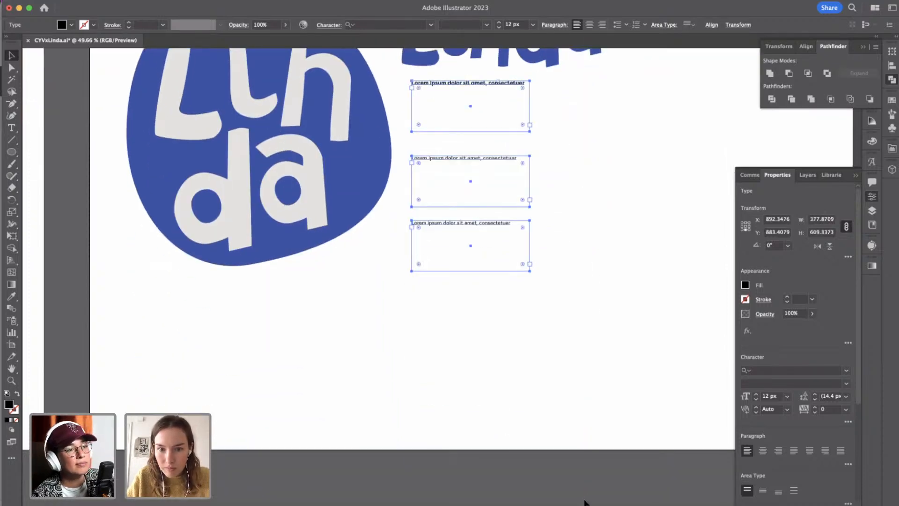
Set the font size of all three placeholder samples to 30 px.
shift+click(756, 395)
shift+click(756, 395)
shift+click(756, 395)
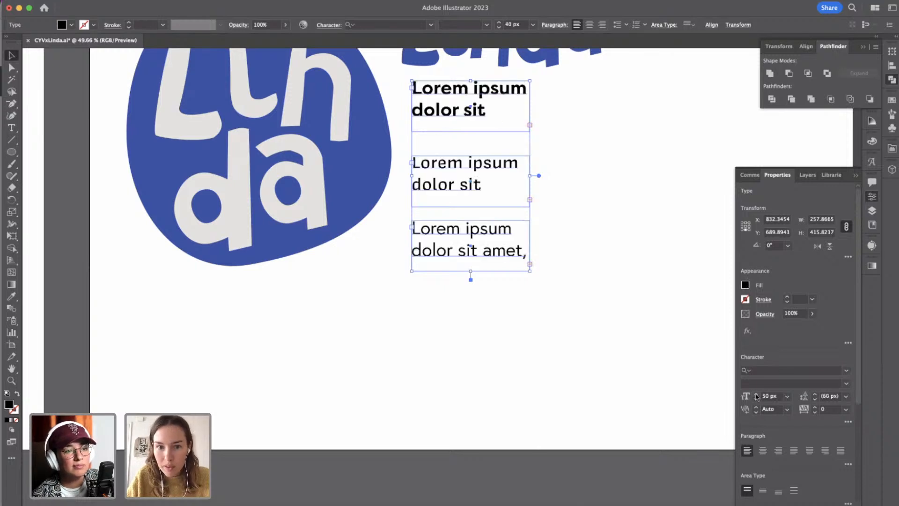
shift+click(756, 395)
shift+click(757, 399)
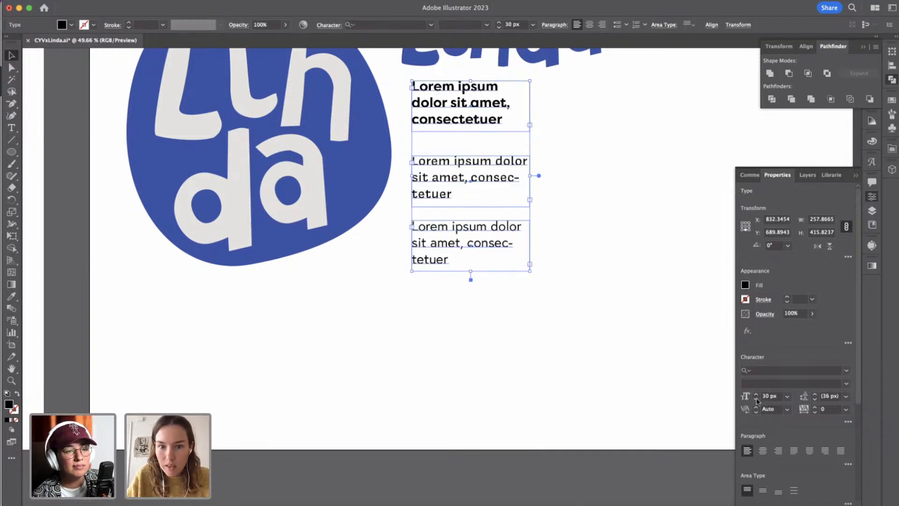
click(654, 148)
scroll(562, 177, up, 5)
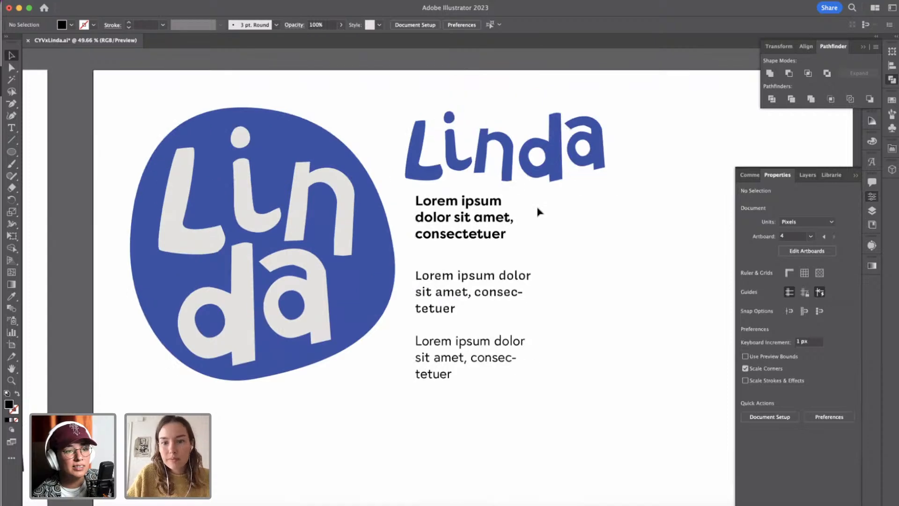
Move the Filson Pro sample down, away from the wordmark, and the Europa sample up to sit directly beneath the Covik Sans frame.
click(483, 213)
shift+click(484, 277)
shift+click(468, 341)
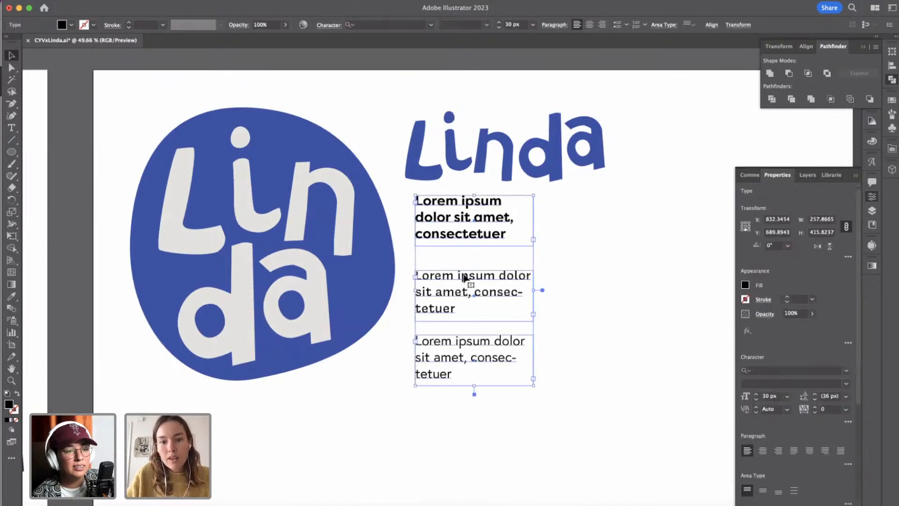
click(539, 247)
drag(495, 240, 496, 261)
shift+click(476, 293)
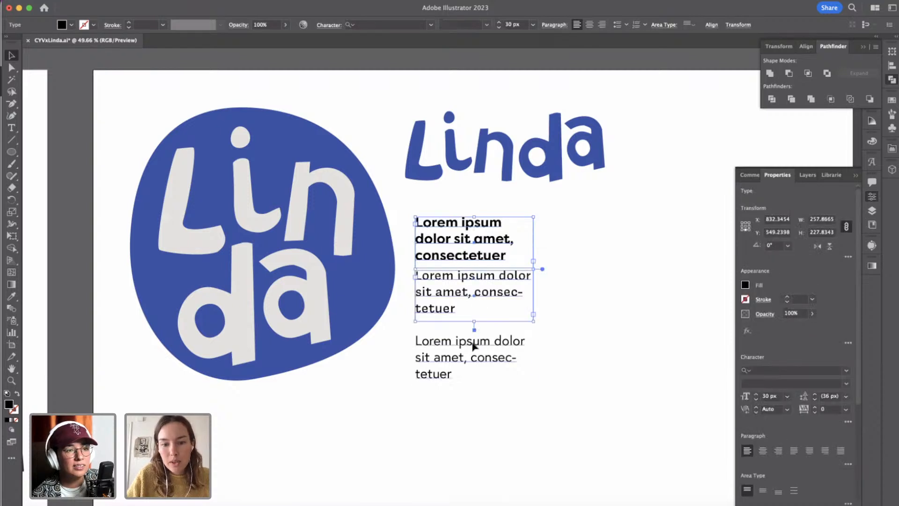
shift+click(474, 346)
click(552, 333)
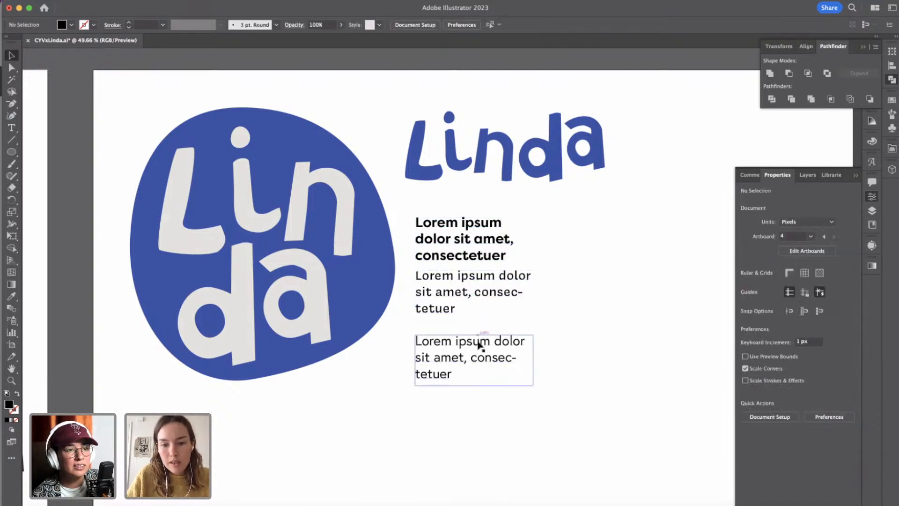
drag(479, 344, 479, 336)
drag(478, 331, 478, 332)
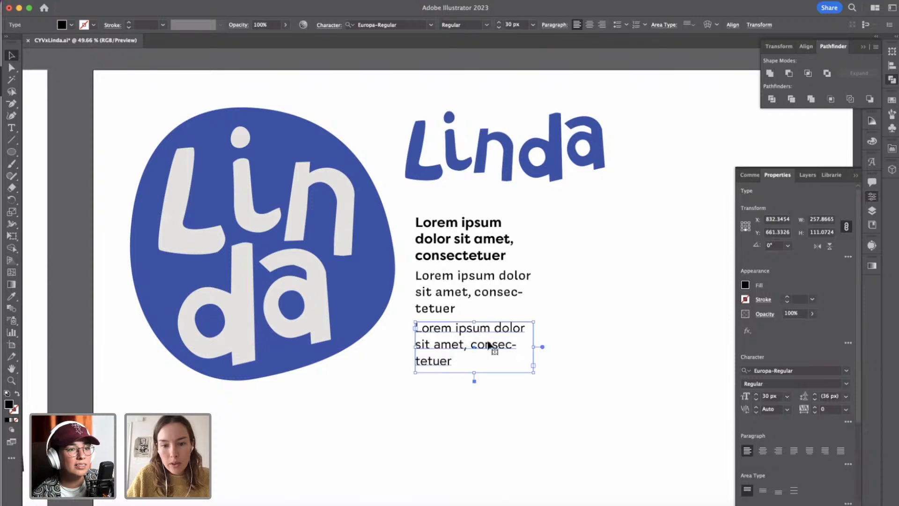
key(super+shift+a)
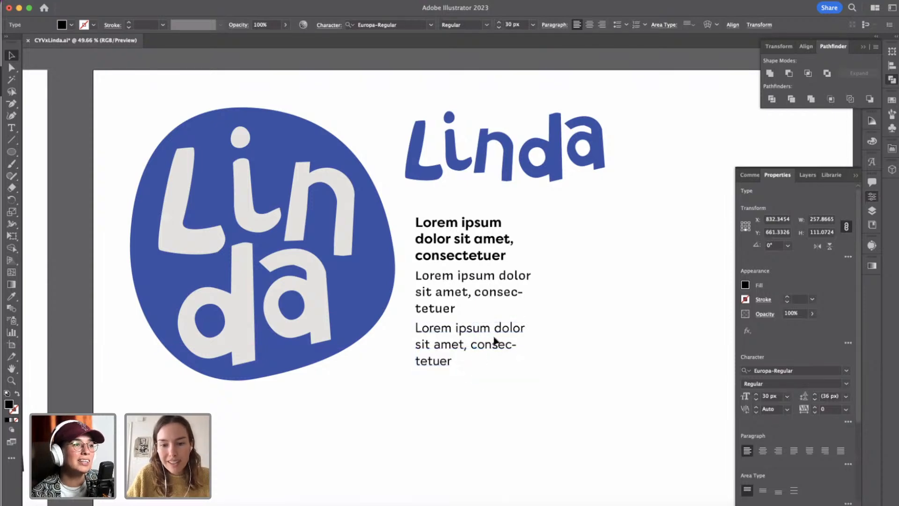
Widen the frames to about 285 px for Europa, 300 px for Covik Sans and 322 px for Filson Pro, fitting each sample on two lines.
click(501, 344)
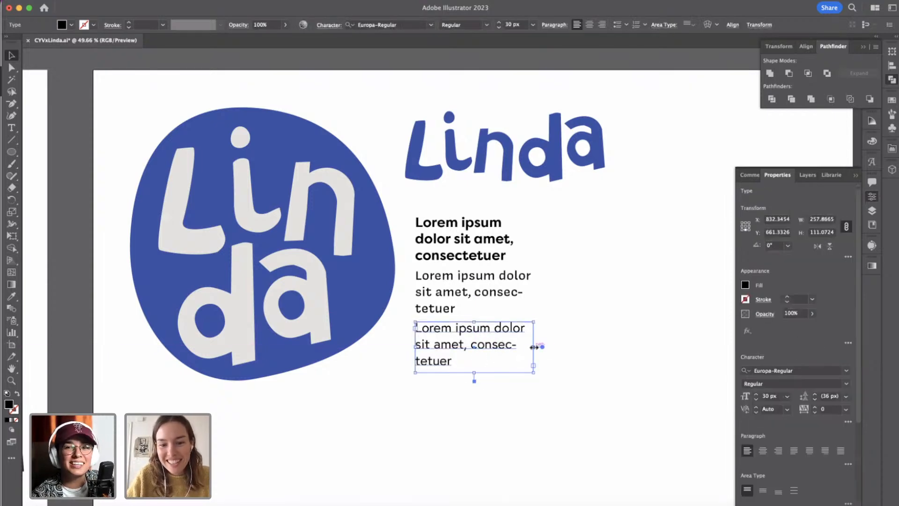
mouse_move(534, 347)
mouse_down()
mouse_move(581, 358)
mouse_move(547, 354)
mouse_up()
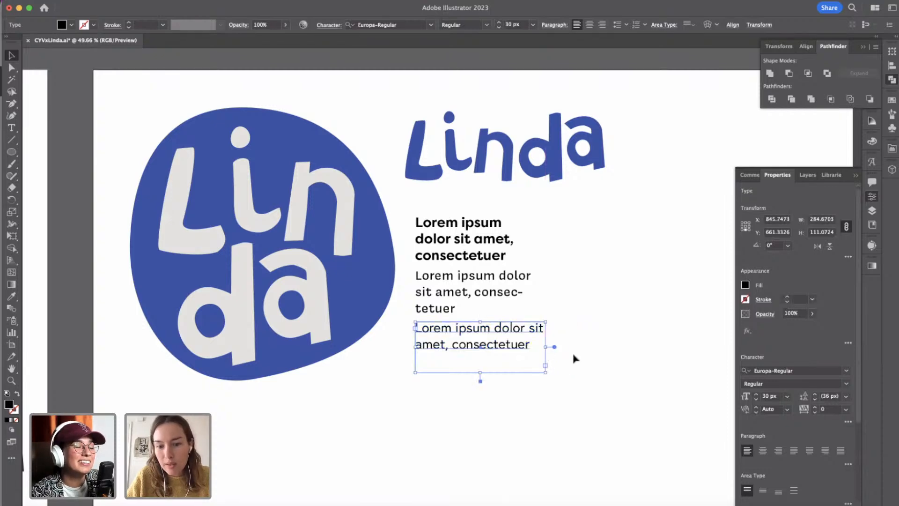
click(573, 357)
click(513, 292)
drag(534, 295, 552, 295)
click(511, 241)
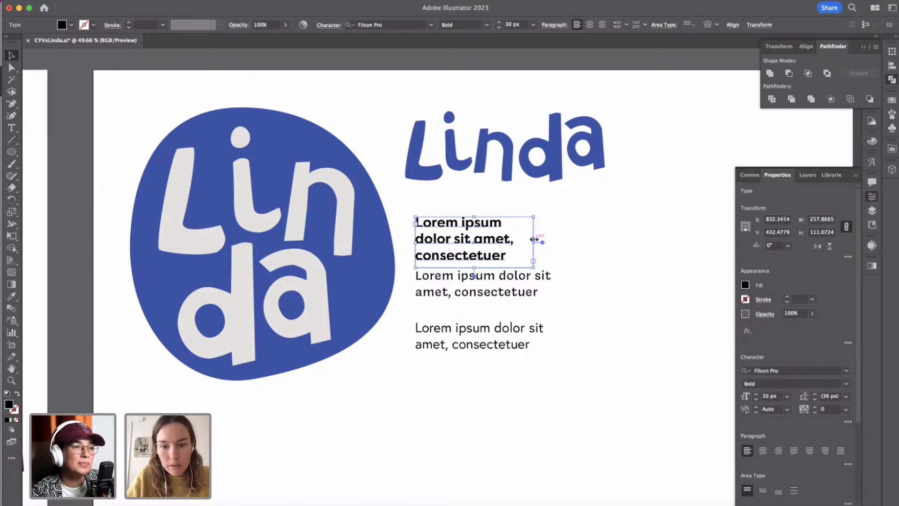
drag(546, 240, 564, 239)
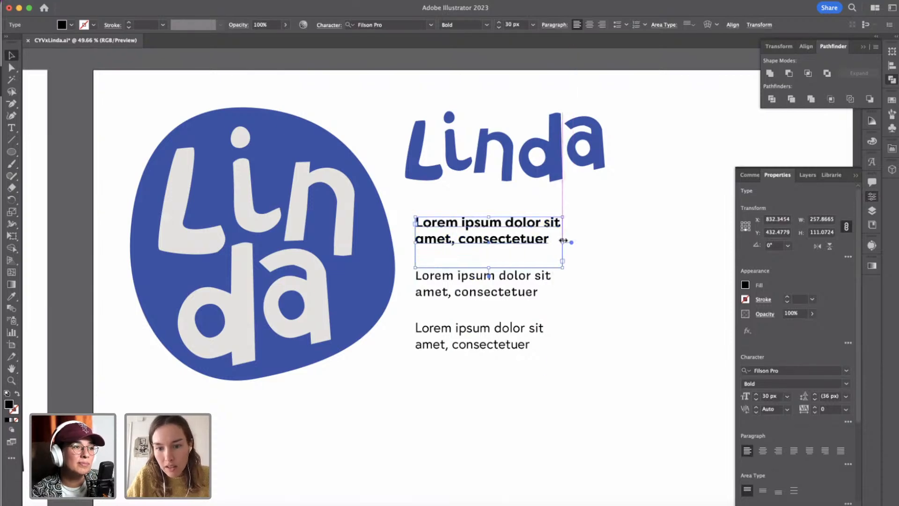
click(562, 300)
click(534, 288)
shift+click(538, 335)
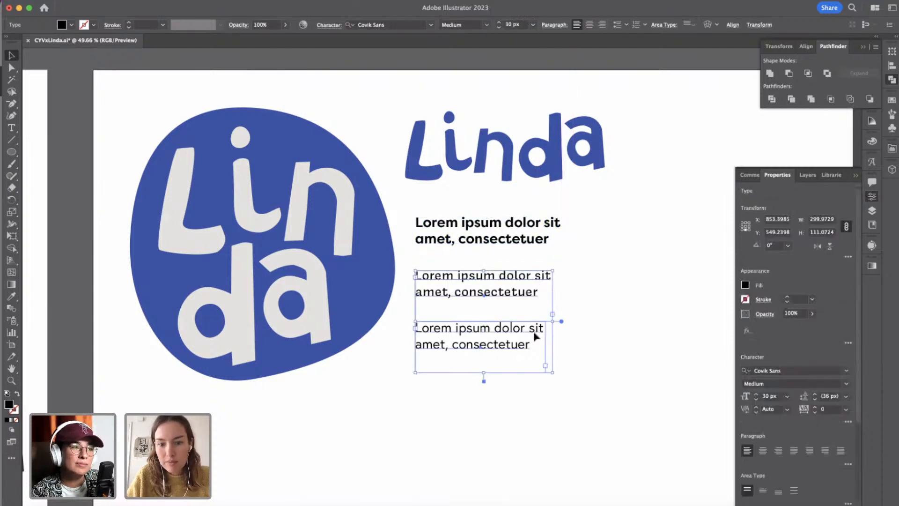
click(586, 286)
Compare the letterforms of the Filson Pro, Covik Sans and Europa samples up close.
scroll(585, 280, up, 5)
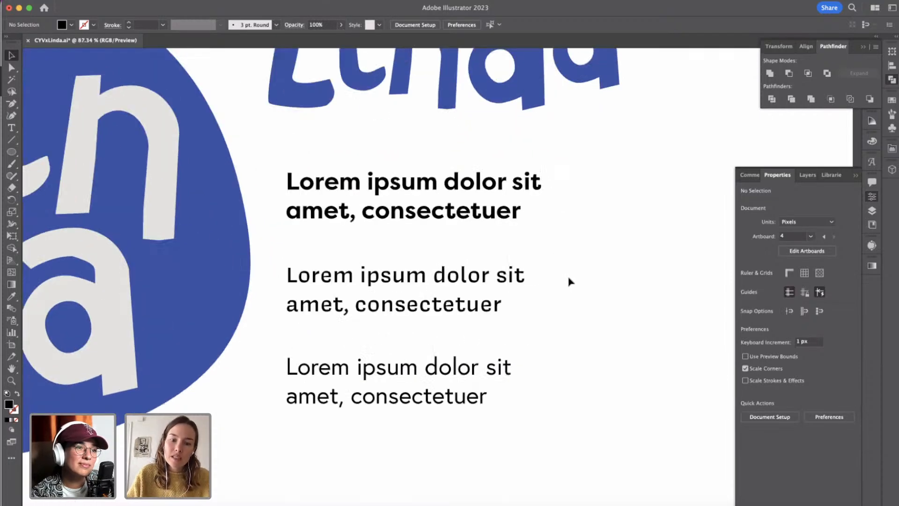
click(395, 300)
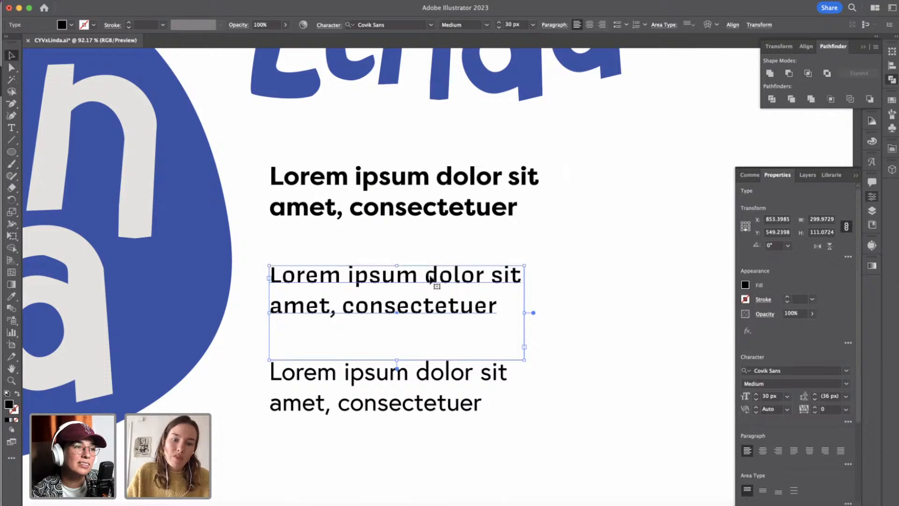
scroll(432, 278, up, 2)
scroll(432, 278, up, 2)
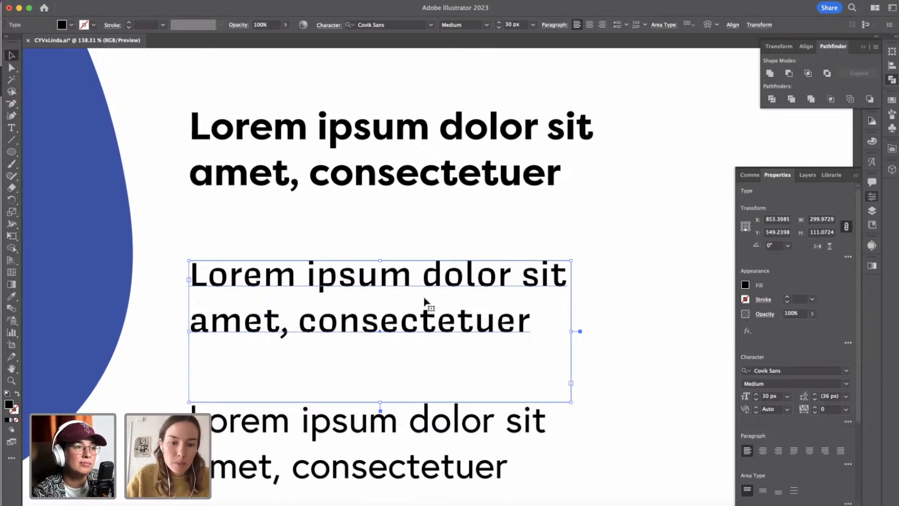
drag(403, 283, 672, 280)
key(Delete)
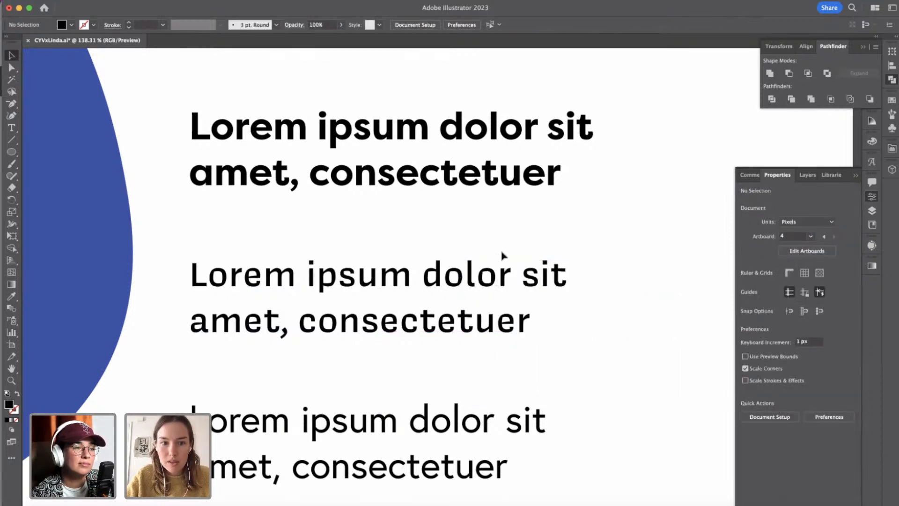
click(436, 277)
click(370, 144)
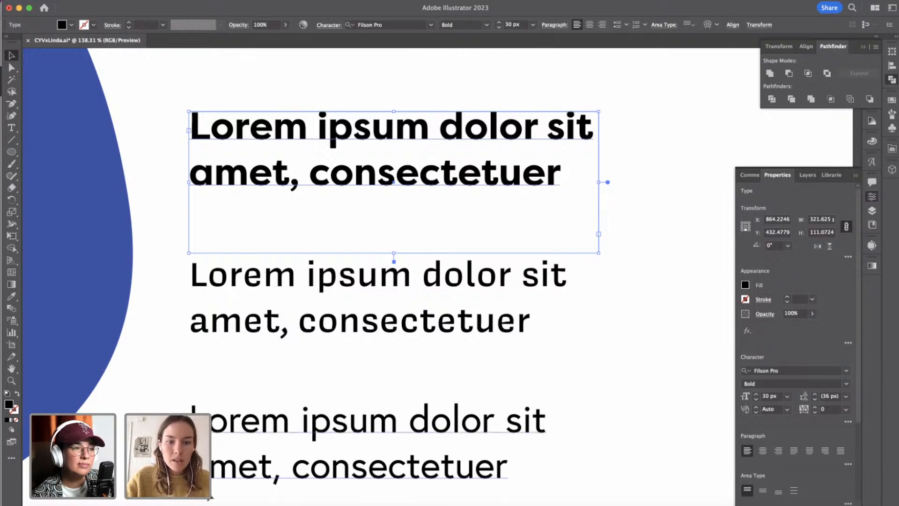
click(352, 287)
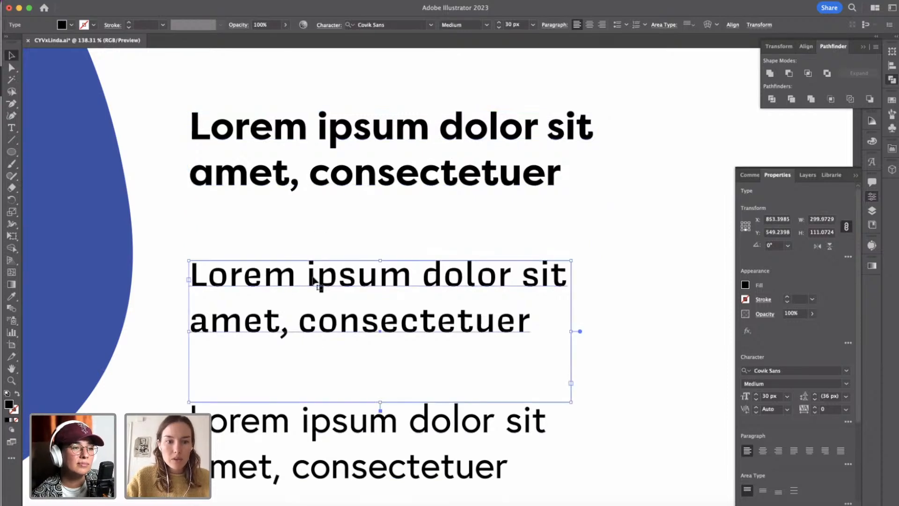
click(592, 316)
Compare the Linda logo and font samples with the wordmarks and poster typography on the Compound reference artboard.
scroll(592, 315, down, 6)
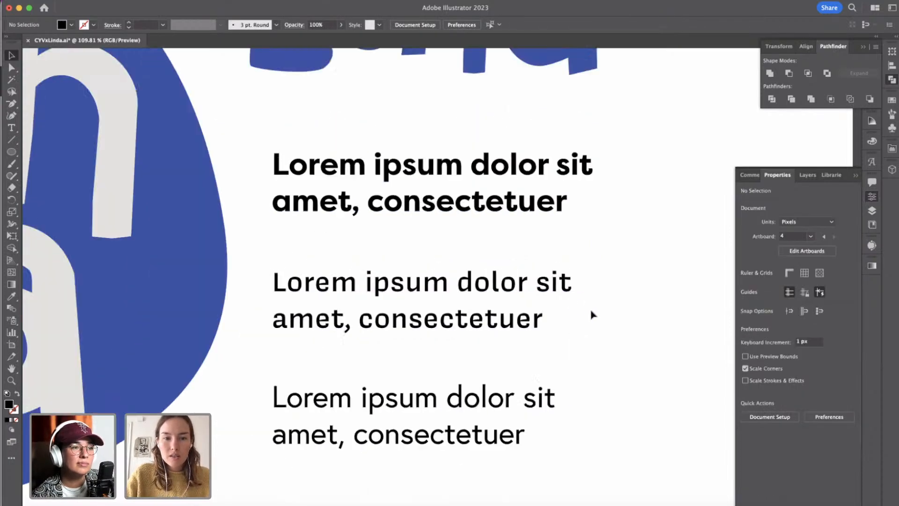
scroll(592, 315, down, 4)
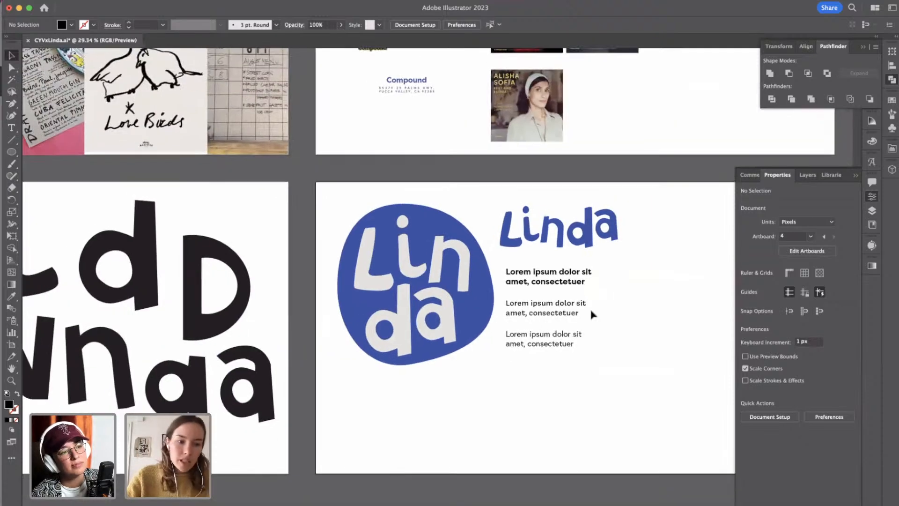
scroll(592, 315, up, 2)
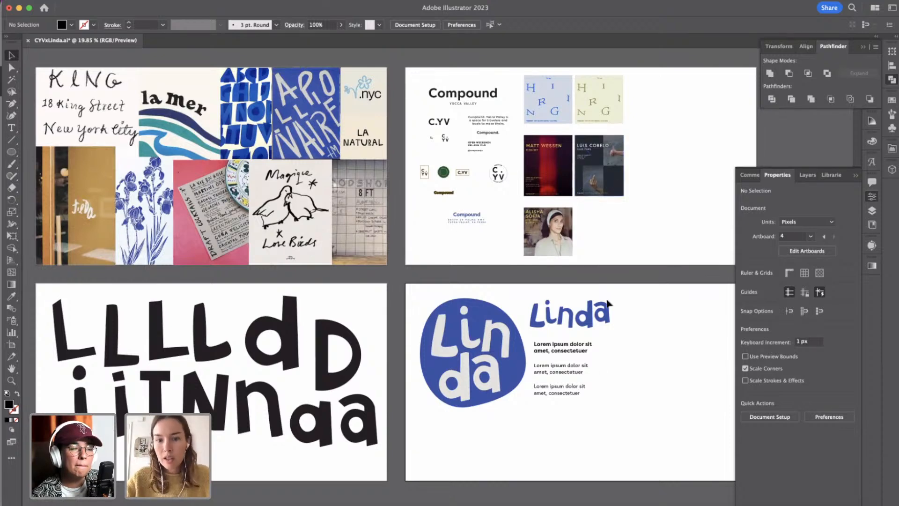
scroll(593, 201, up, 4)
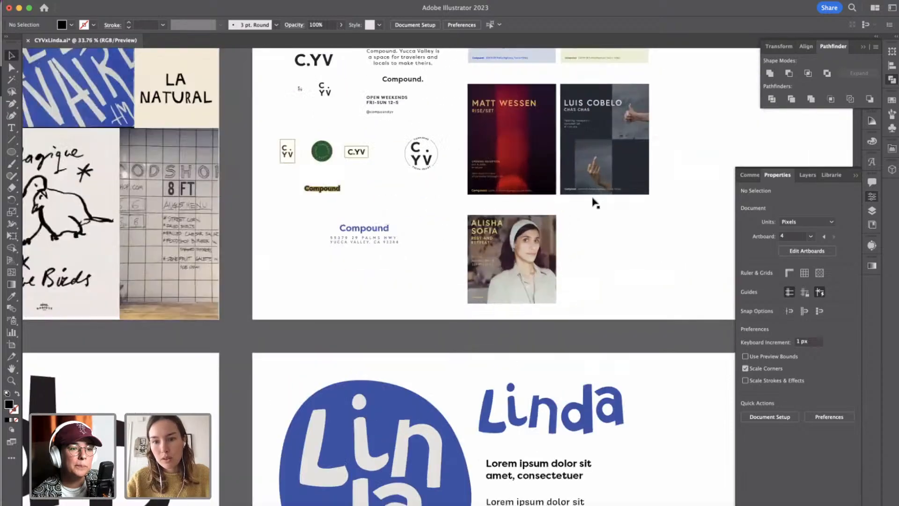
scroll(593, 202, up, 5)
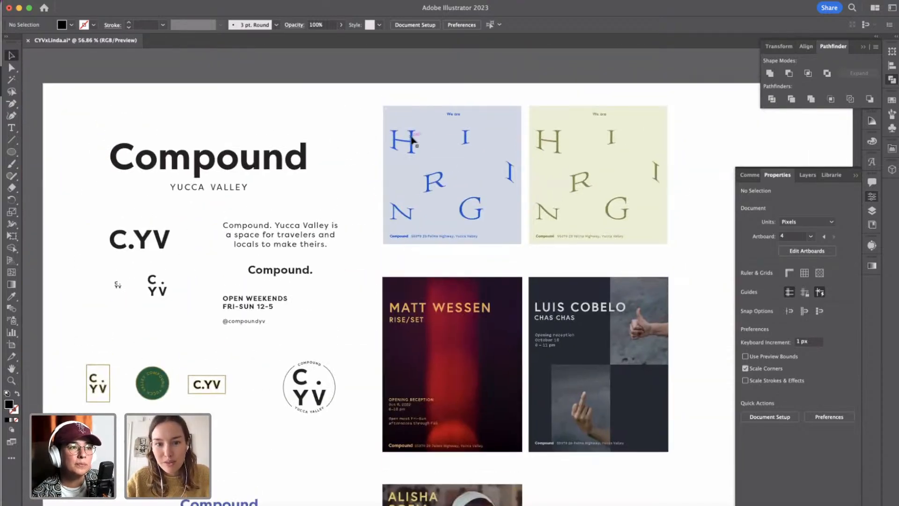
Duplicate the Europa sample on the Linda artboard directly below the original and set the copy in Aviano Light.
scroll(471, 225, down, 2)
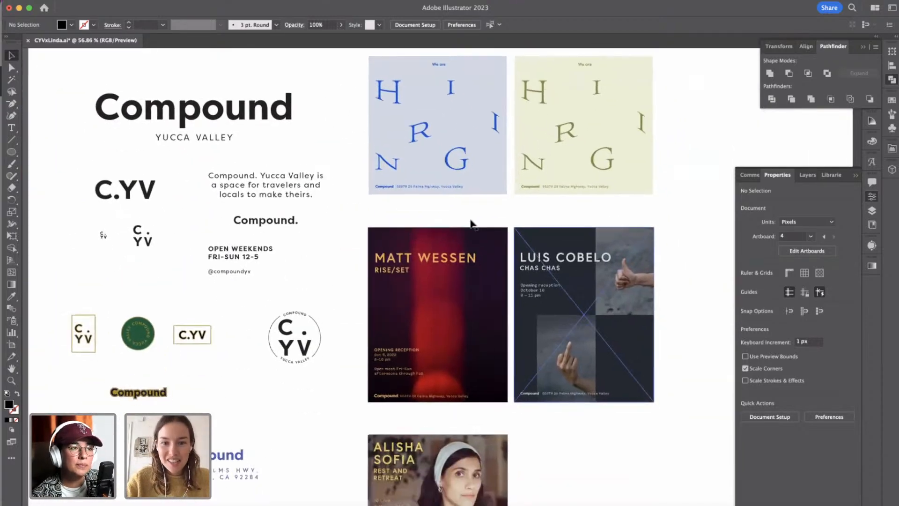
scroll(472, 225, down, 2)
scroll(497, 232, down, 3)
scroll(594, 384, down, 5)
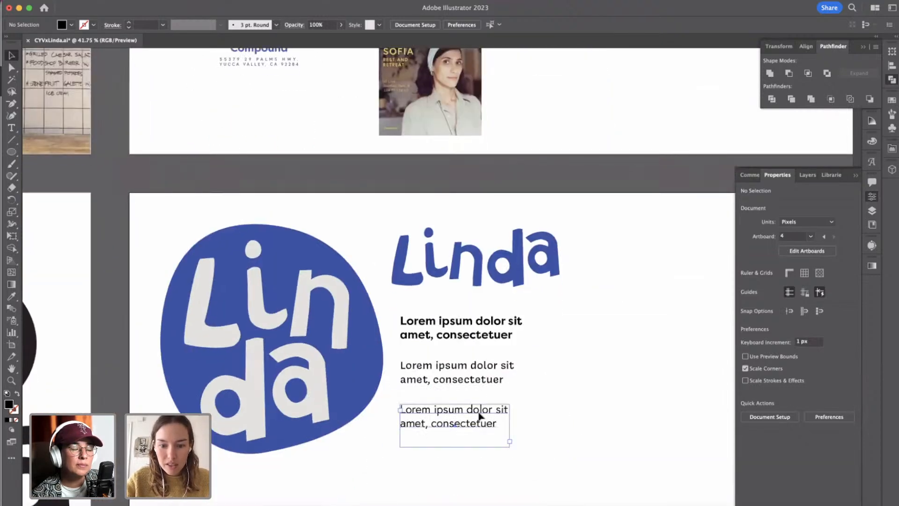
click(477, 411)
drag(476, 410, 483, 454)
click(786, 371)
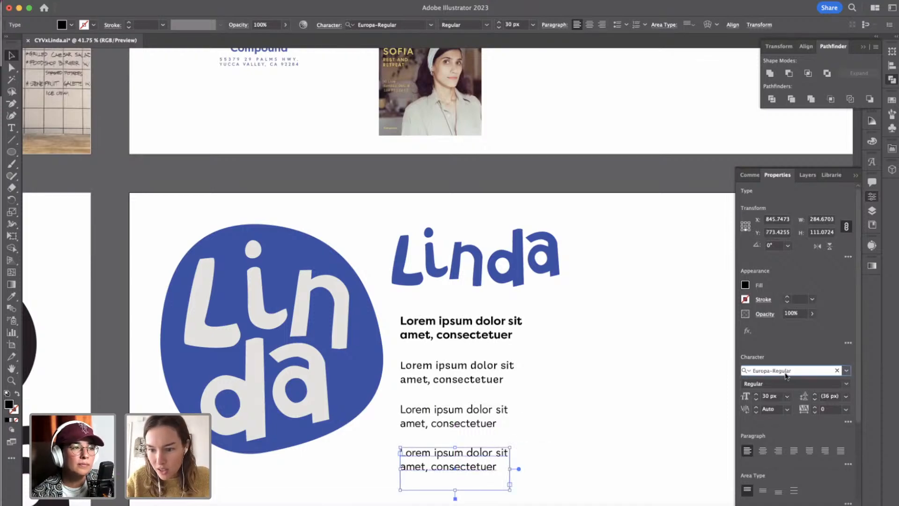
click(780, 370)
text(avia)
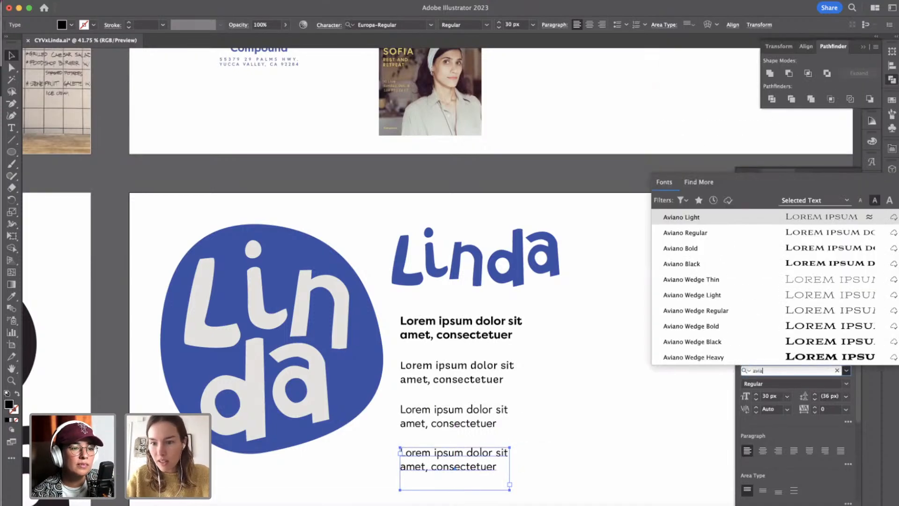
click(795, 218)
click(545, 476)
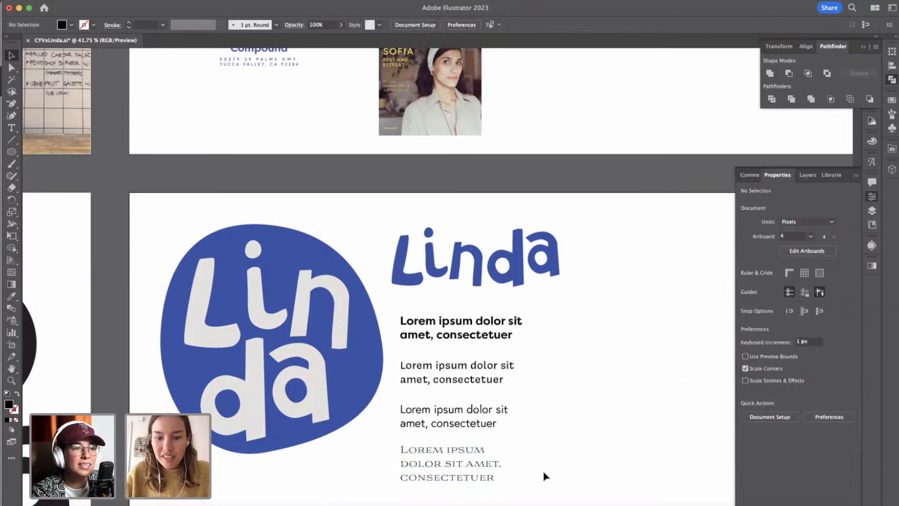
Select all four lorem ipsum font samples and distribute the vertical spacing between them evenly.
scroll(545, 476, down, 5)
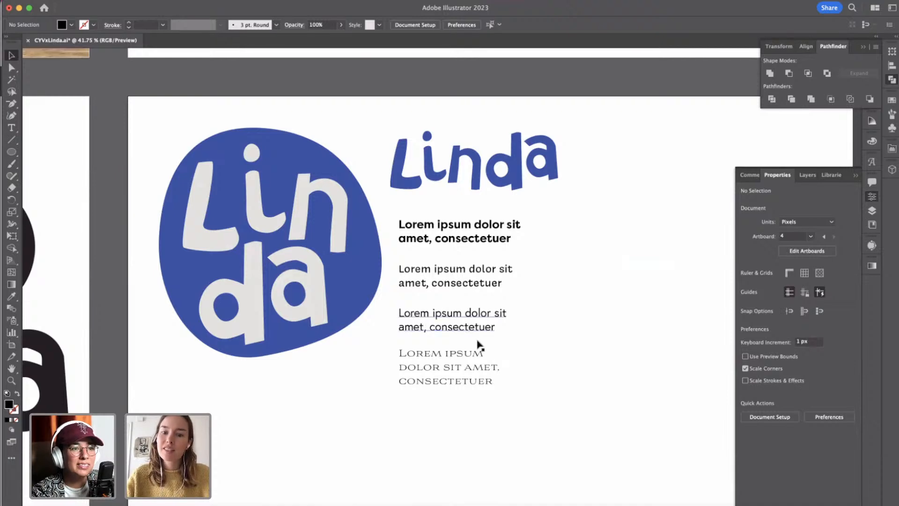
click(477, 318)
shift+click(468, 276)
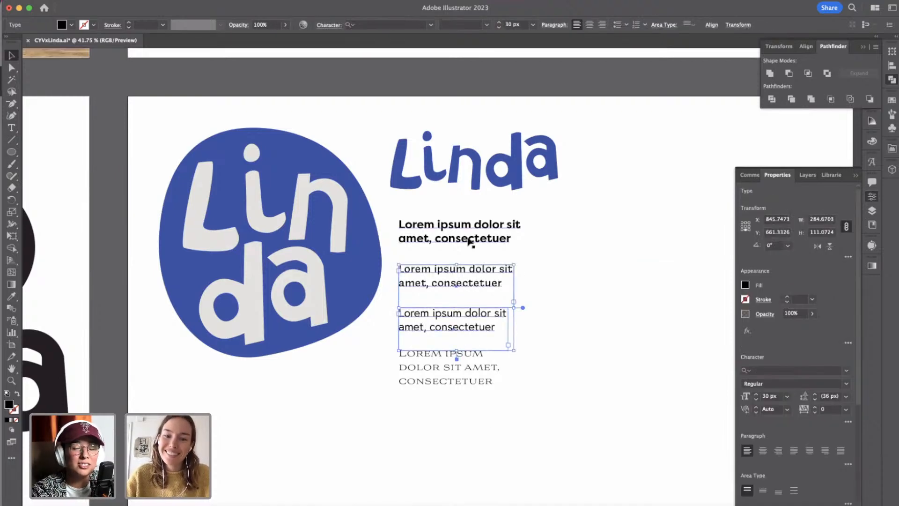
shift+click(470, 238)
shift+click(462, 358)
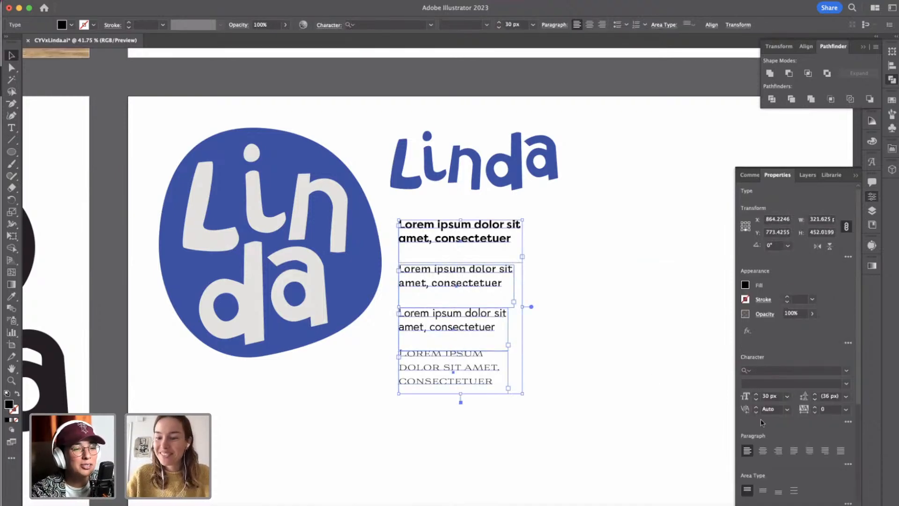
scroll(855, 373, down, 2)
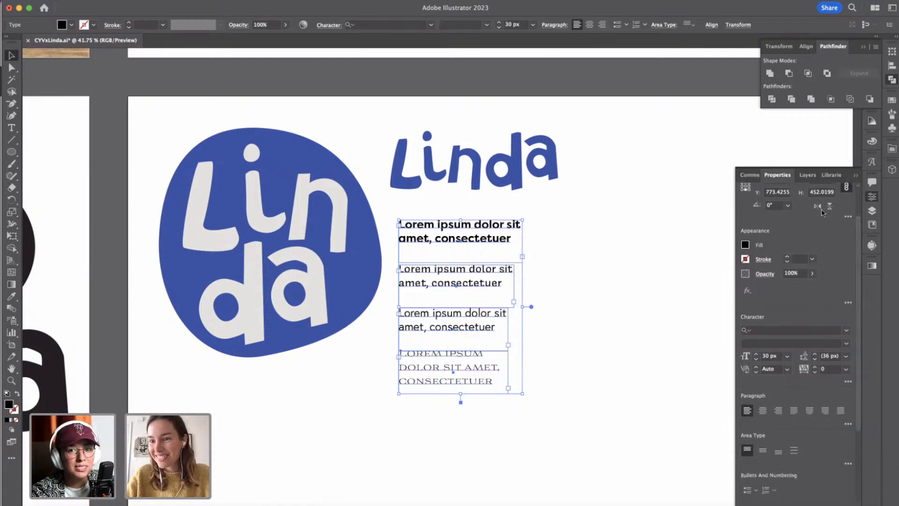
scroll(813, 361, down, 5)
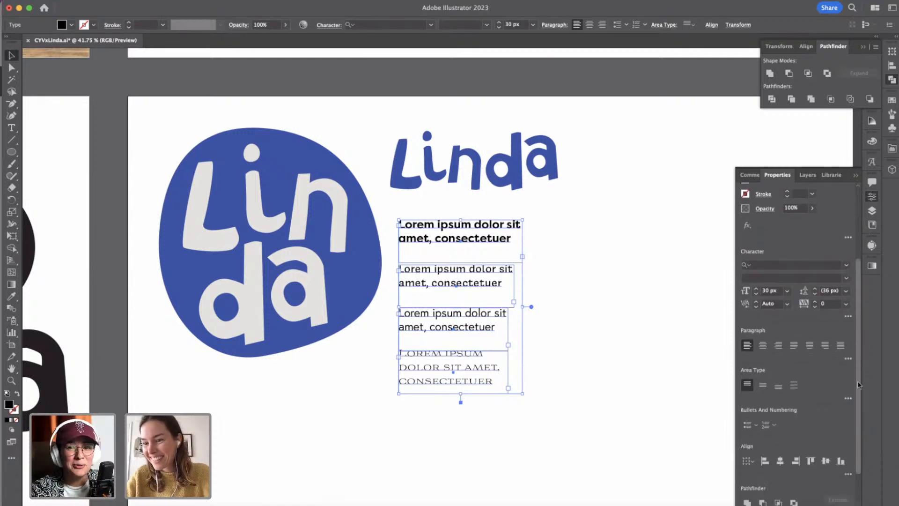
click(866, 49)
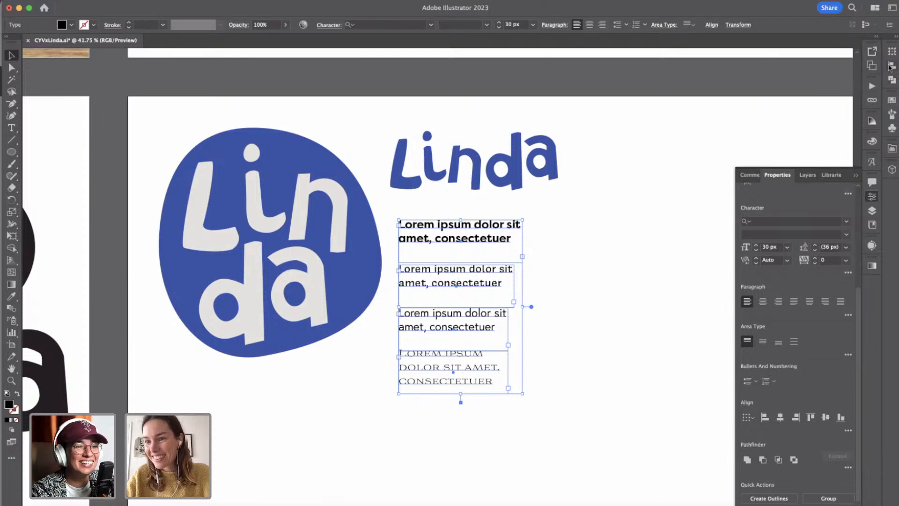
click(892, 66)
click(768, 132)
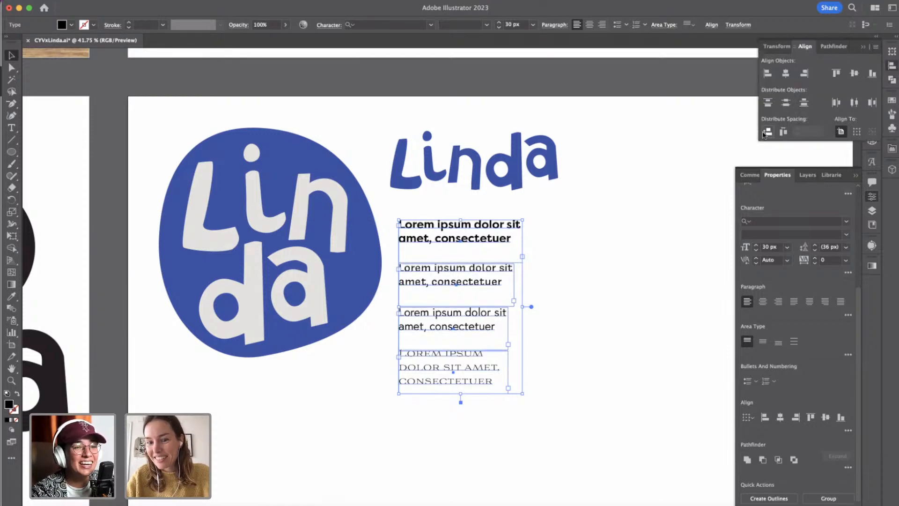
click(682, 312)
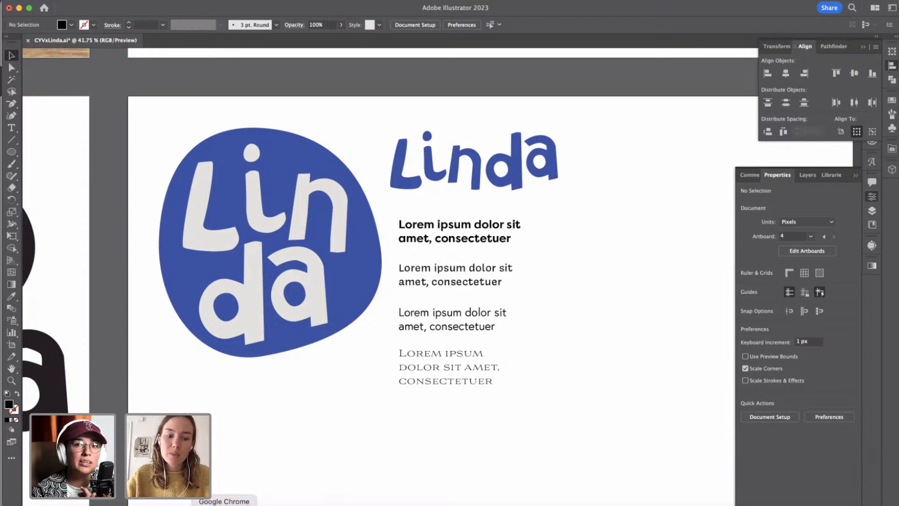
Switch to Google Chrome, open the full Adobe Fonts catalogue and look over the available tag and classification filters.
click(224, 504)
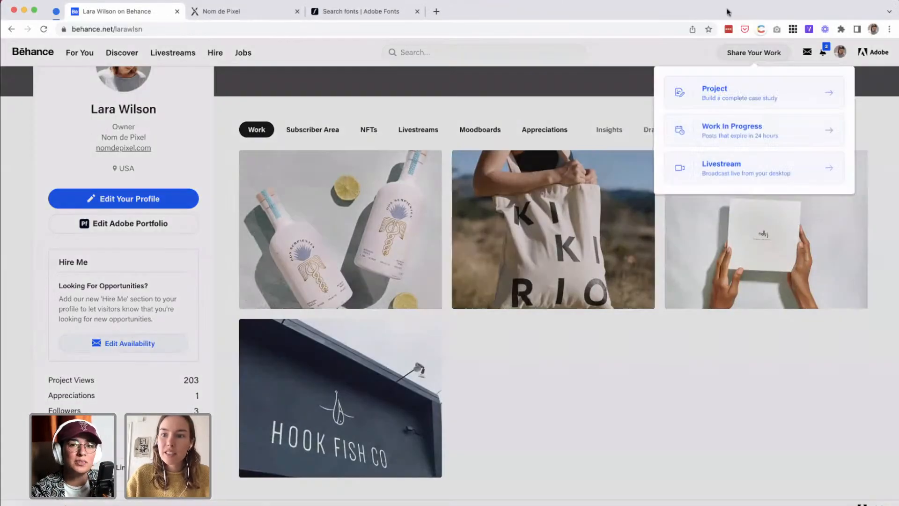
mouse_move(729, 10)
mouse_down()
mouse_move(729, 75)
mouse_move(734, 7)
mouse_up()
click(330, 75)
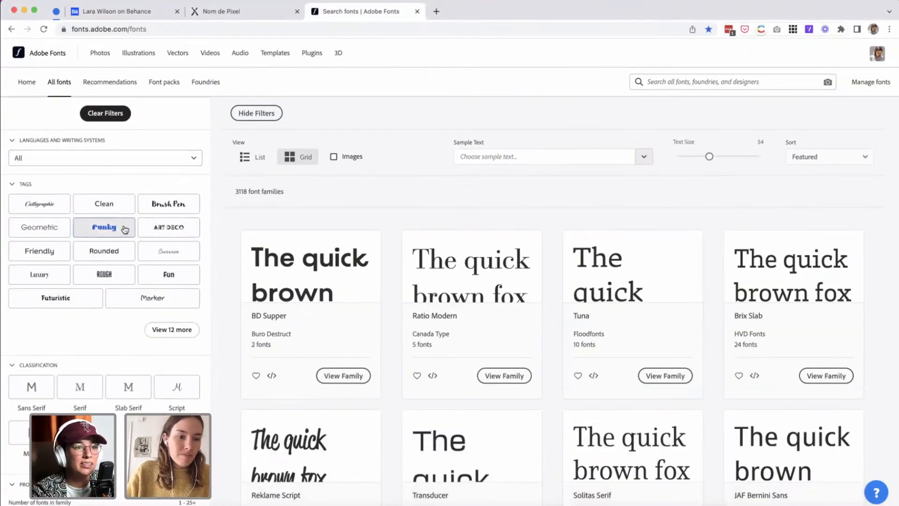
scroll(73, 206, down, 3)
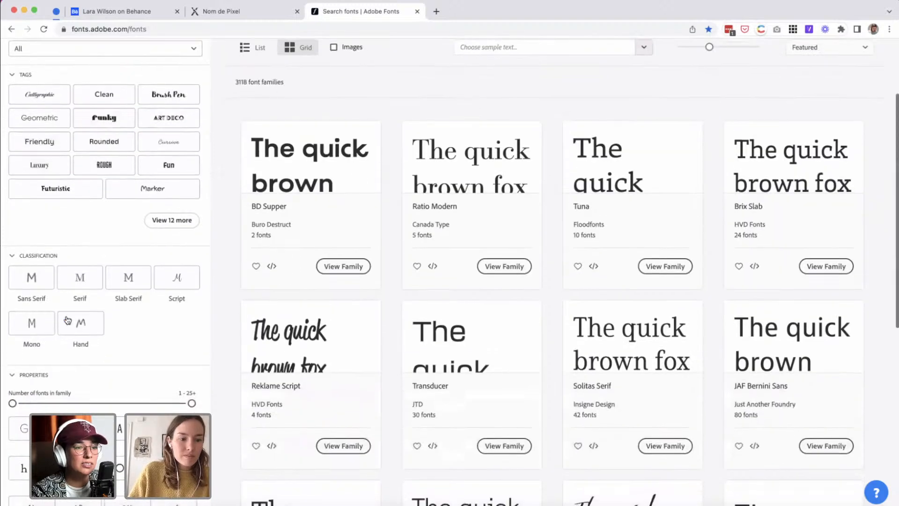
click(73, 188)
scroll(72, 190, up, 3)
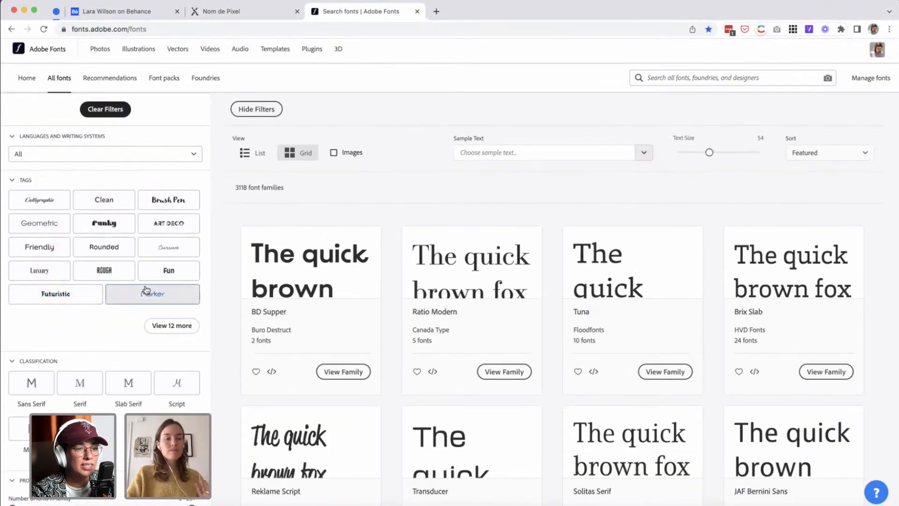
scroll(109, 293, down, 1)
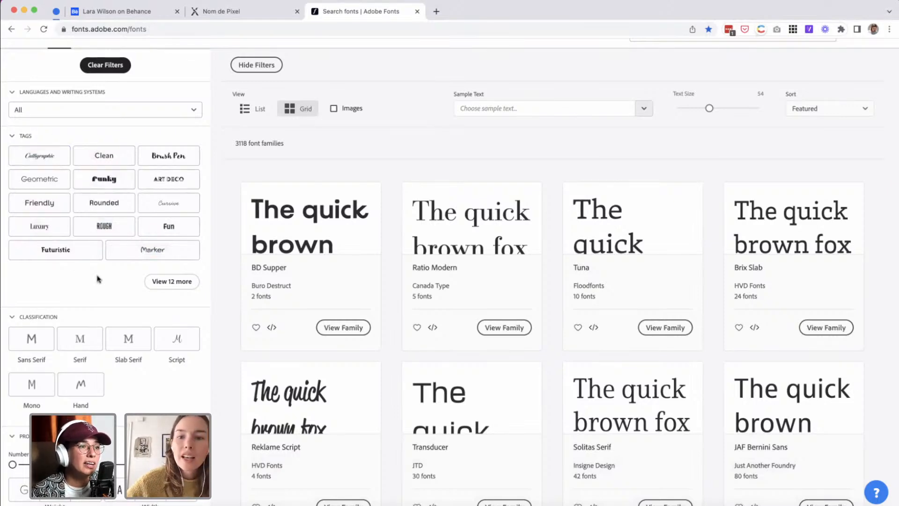
scroll(98, 279, down, 2)
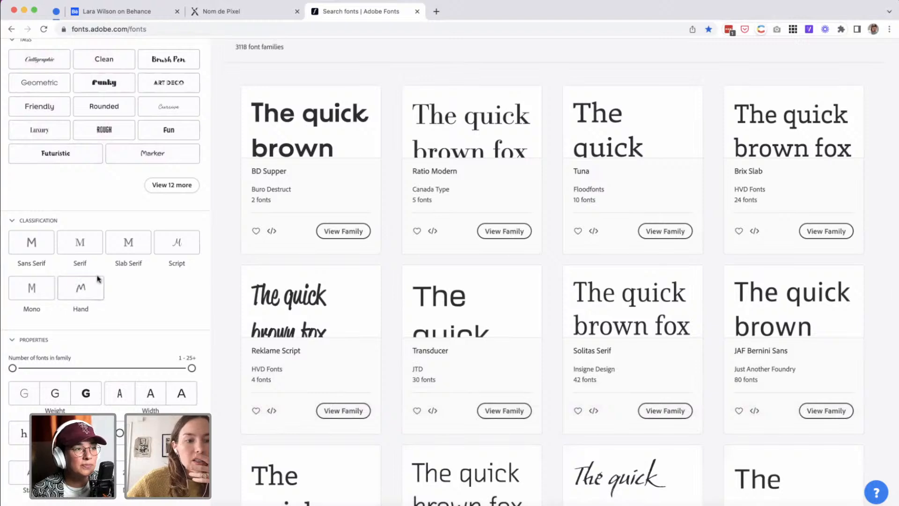
Filter the font catalogue to Sans Serif families with heavy weight, regular width and low contrast.
click(50, 246)
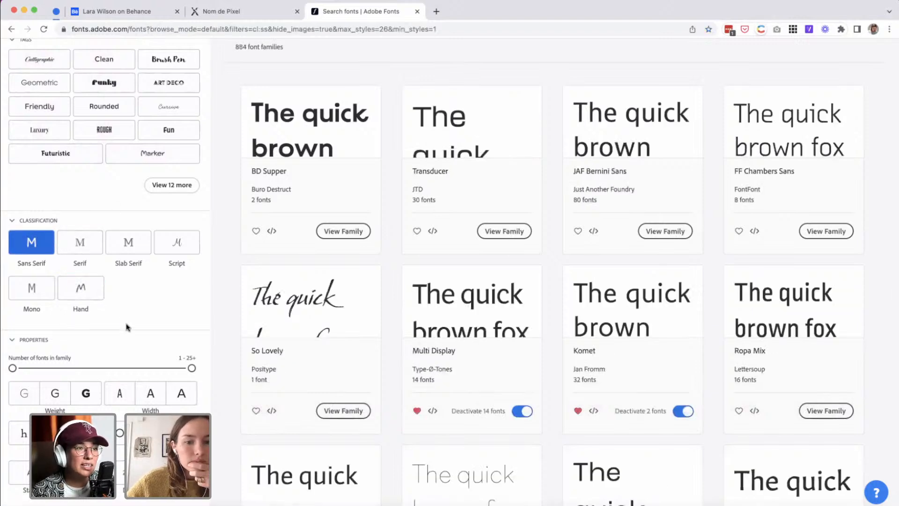
scroll(127, 327, down, 3)
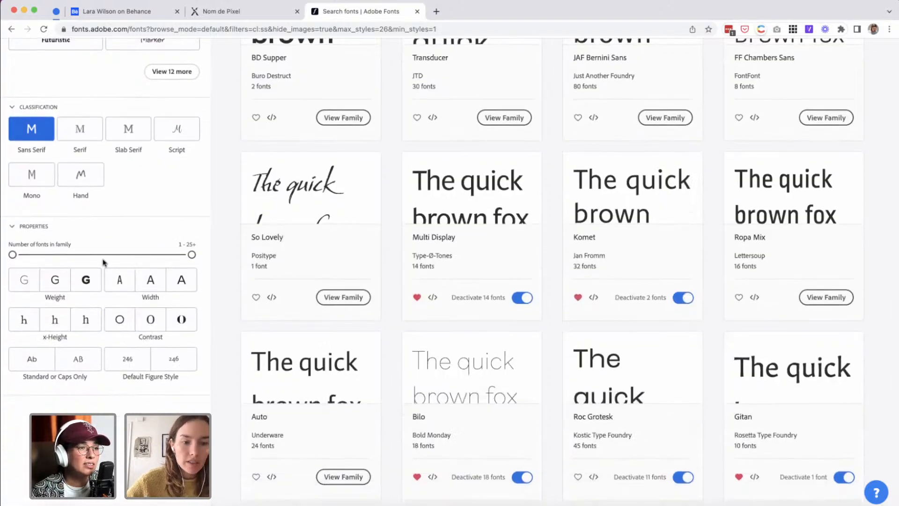
click(78, 283)
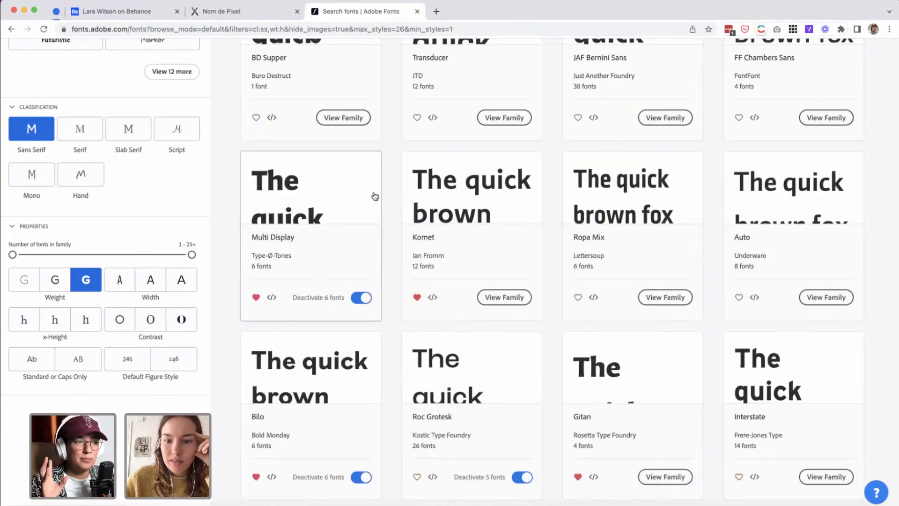
scroll(376, 196, up, 1)
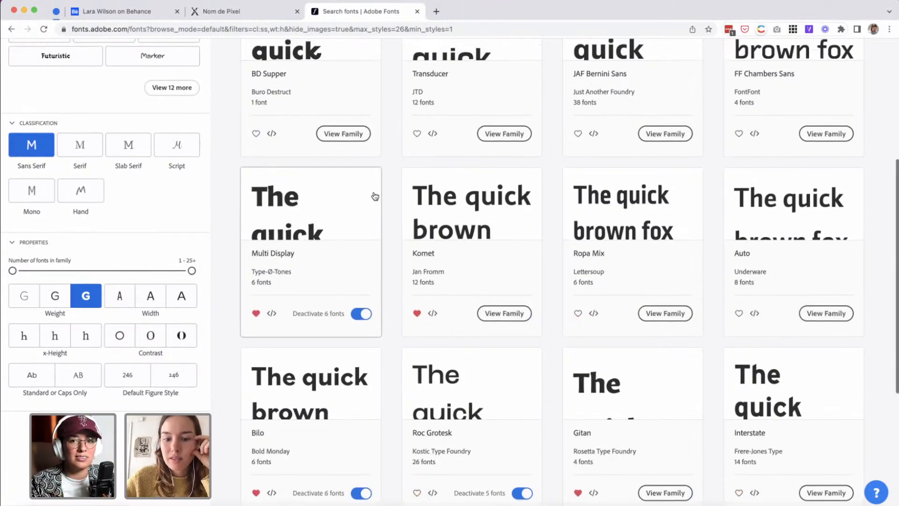
scroll(375, 196, down, 1)
scroll(375, 195, down, 10)
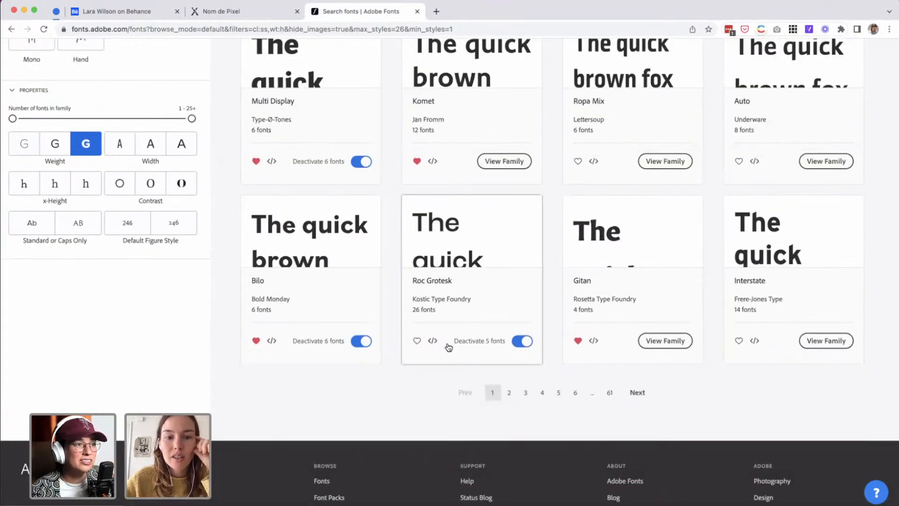
click(146, 153)
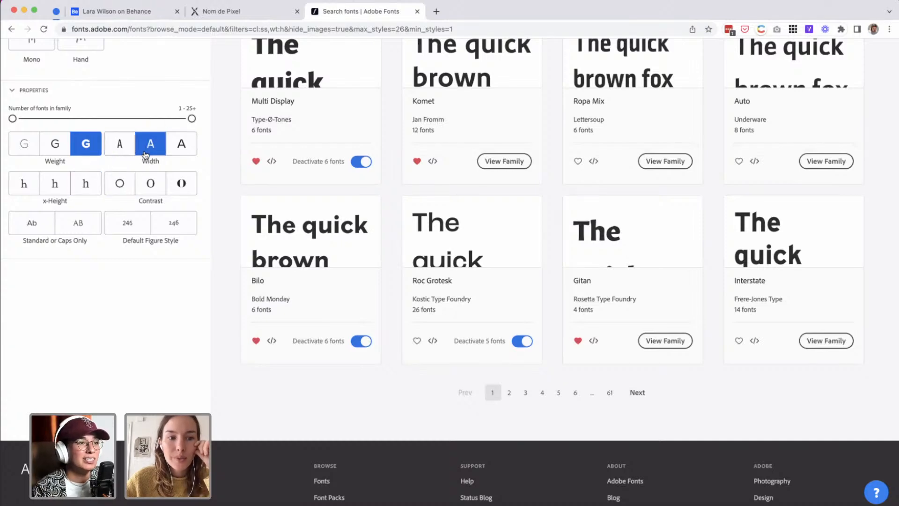
click(126, 186)
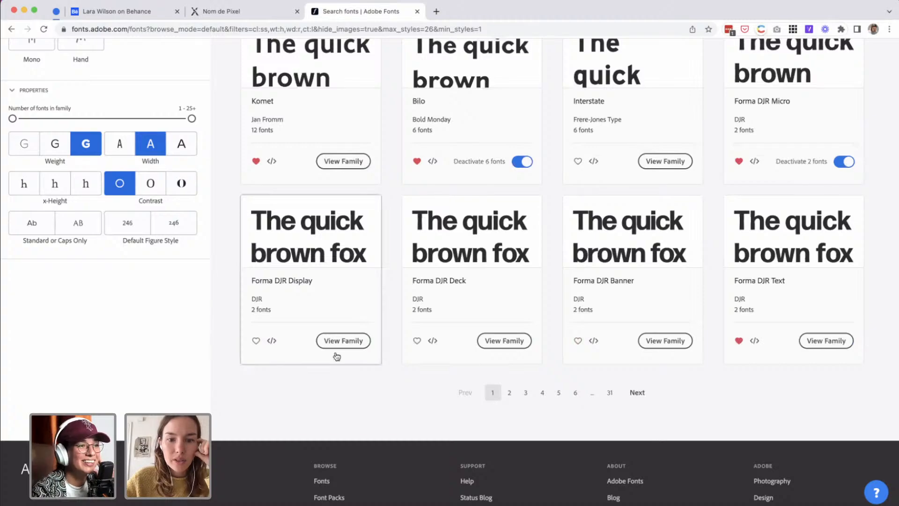
Browse the first three pages of filtered sans serif families for typefaces that could suit the Linda wordmark.
scroll(365, 427, up, 8)
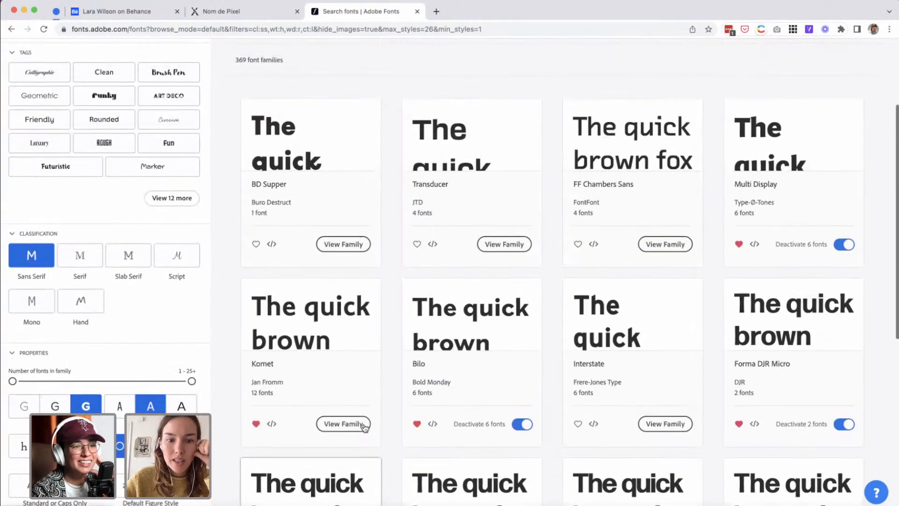
scroll(365, 427, down, 3)
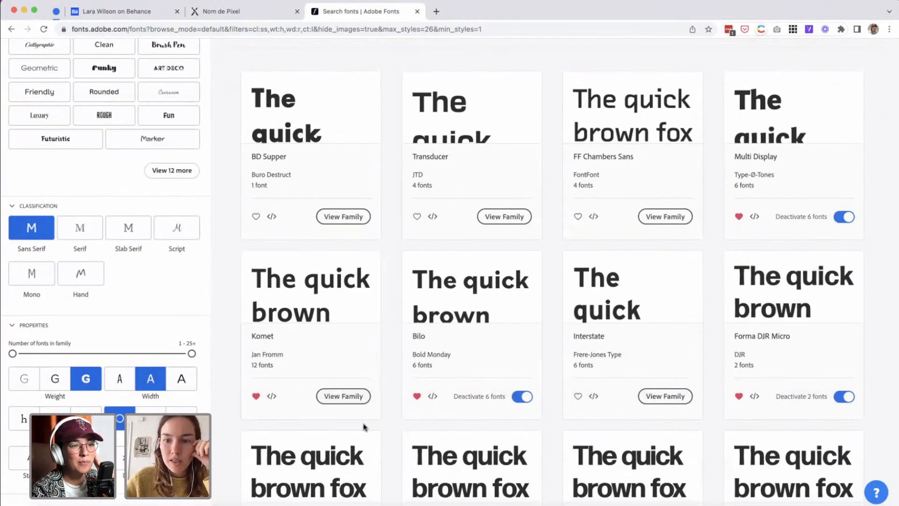
scroll(365, 427, down, 3)
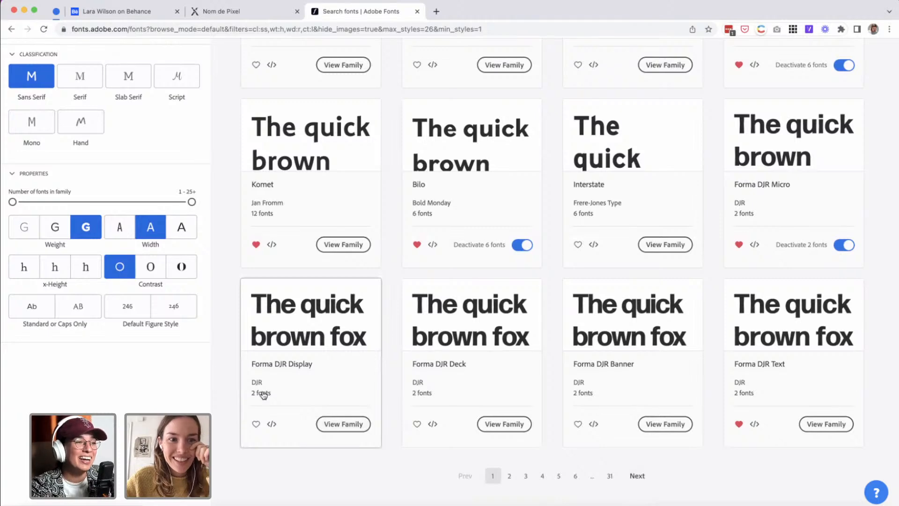
click(637, 476)
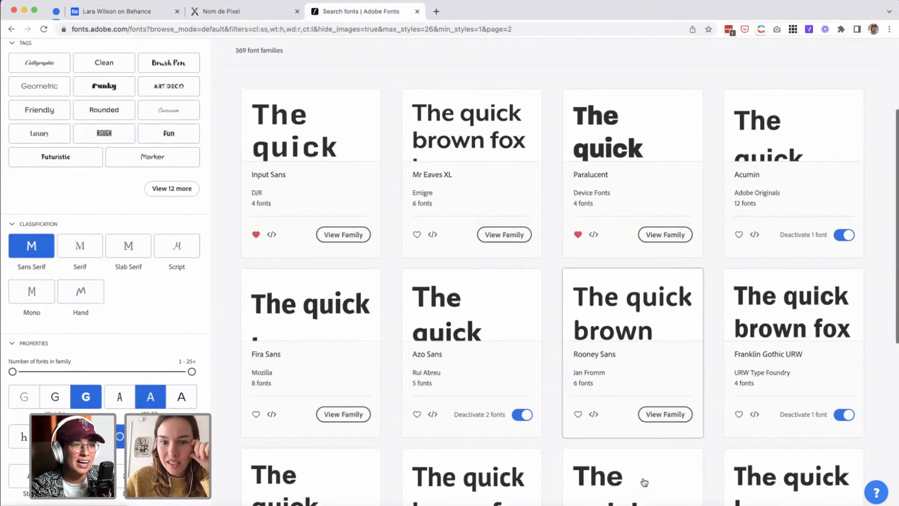
scroll(644, 483, down, 3)
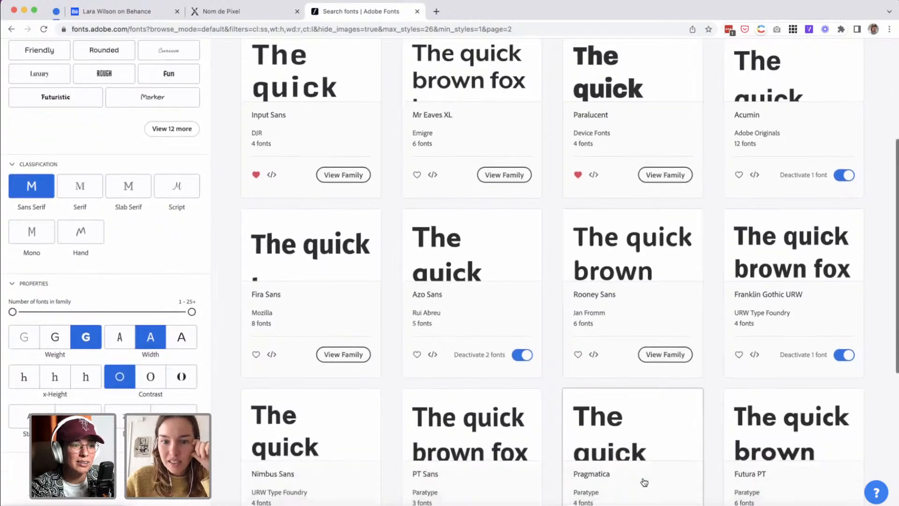
scroll(645, 483, down, 3)
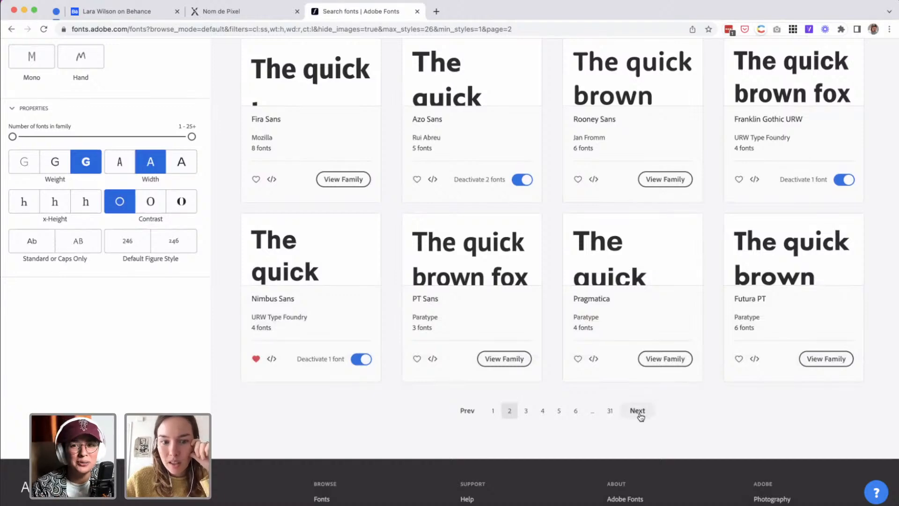
click(639, 414)
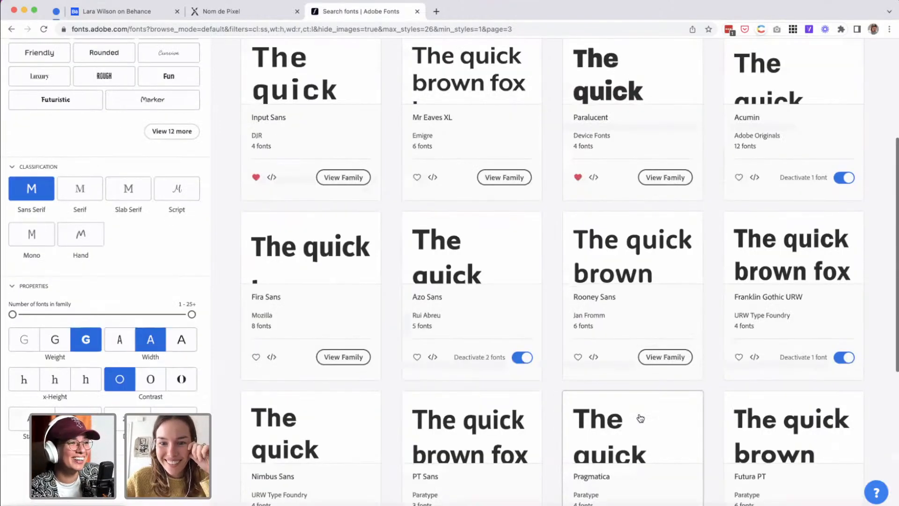
scroll(641, 418, down, 3)
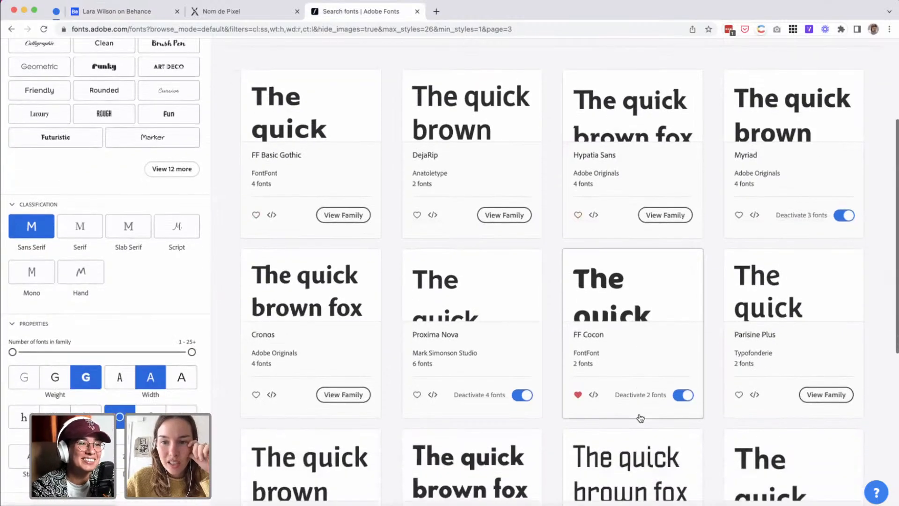
scroll(641, 417, down, 2)
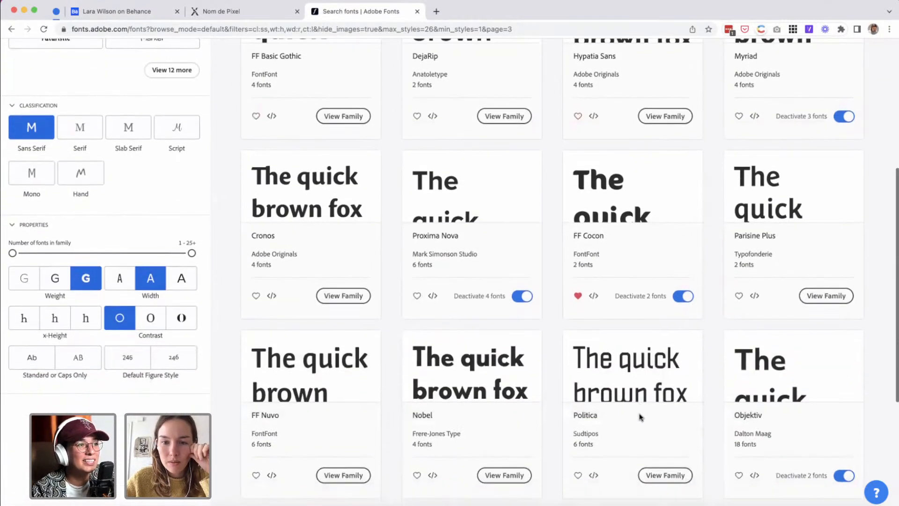
scroll(640, 418, down, 2)
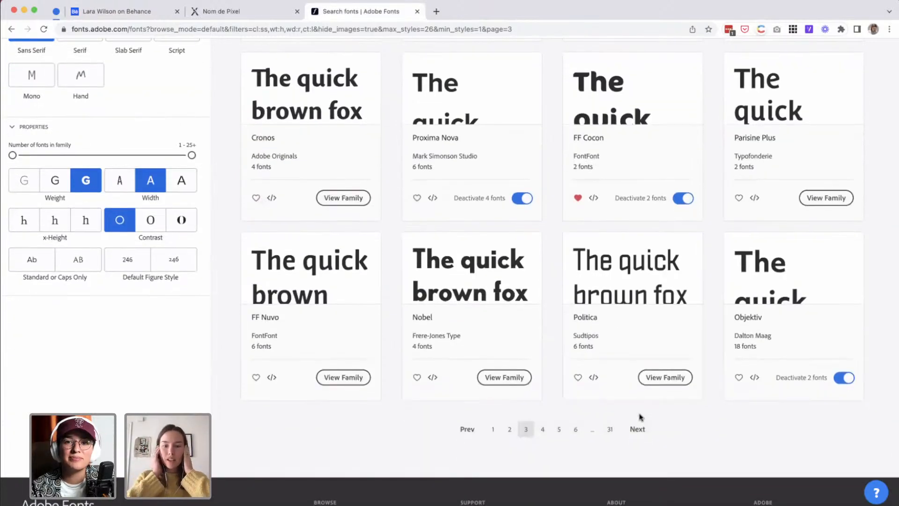
Open the Parisine Plus family and examine its regular, italic and bold styles.
scroll(640, 417, up, 3)
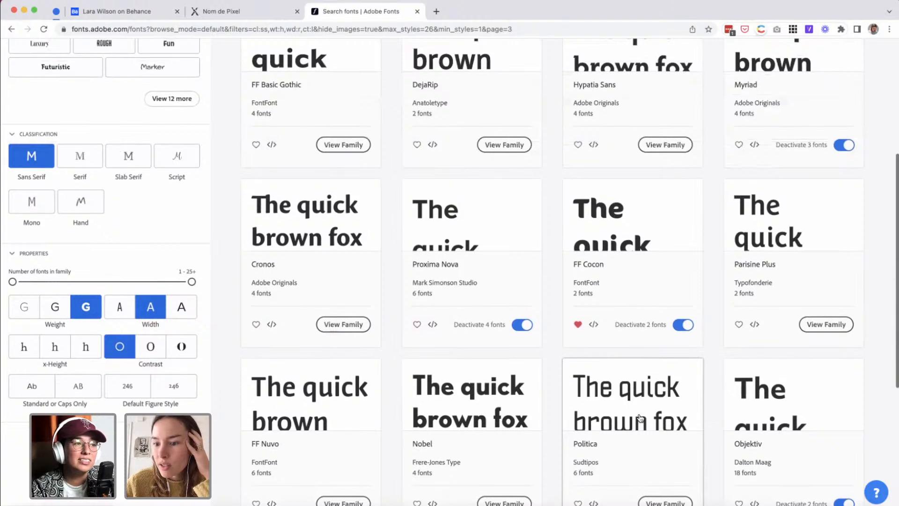
click(768, 208)
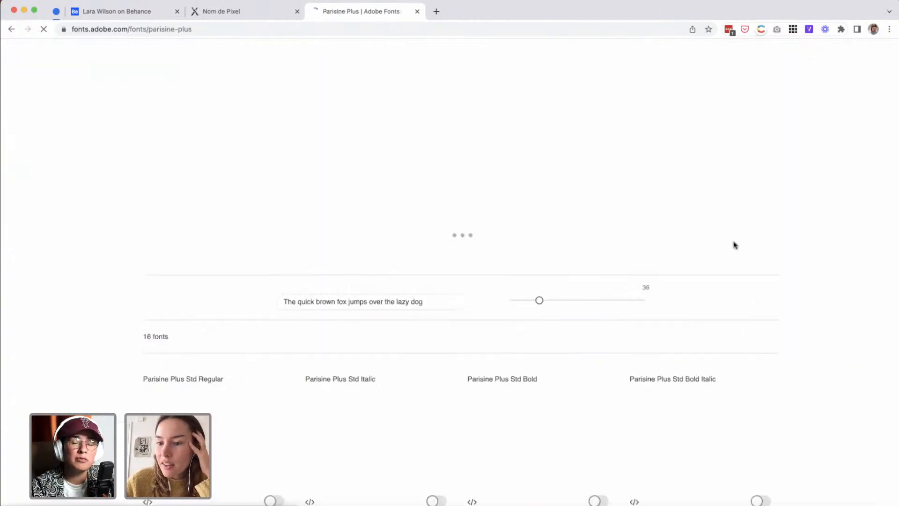
scroll(666, 410, down, 3)
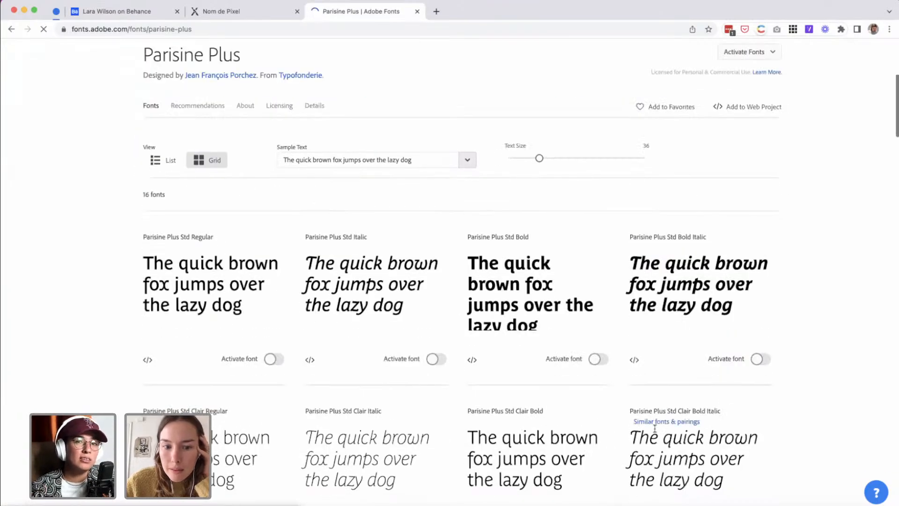
scroll(561, 408, down, 3)
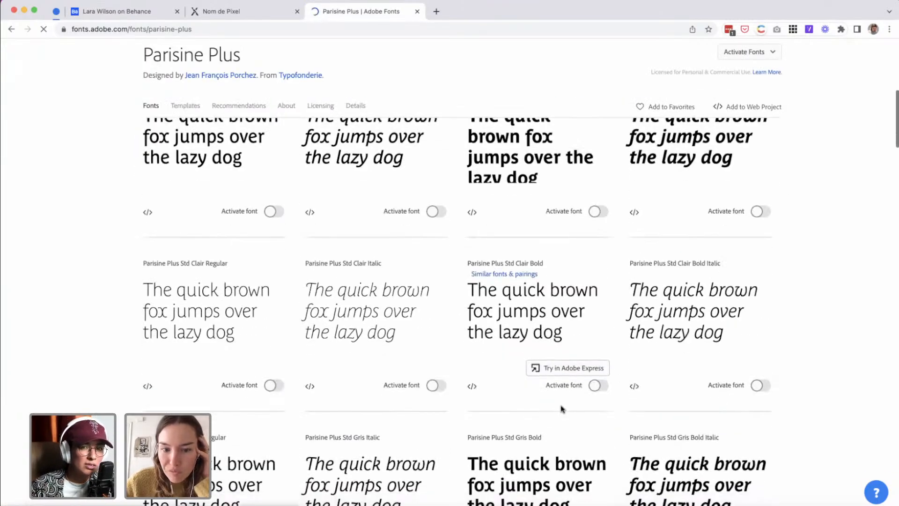
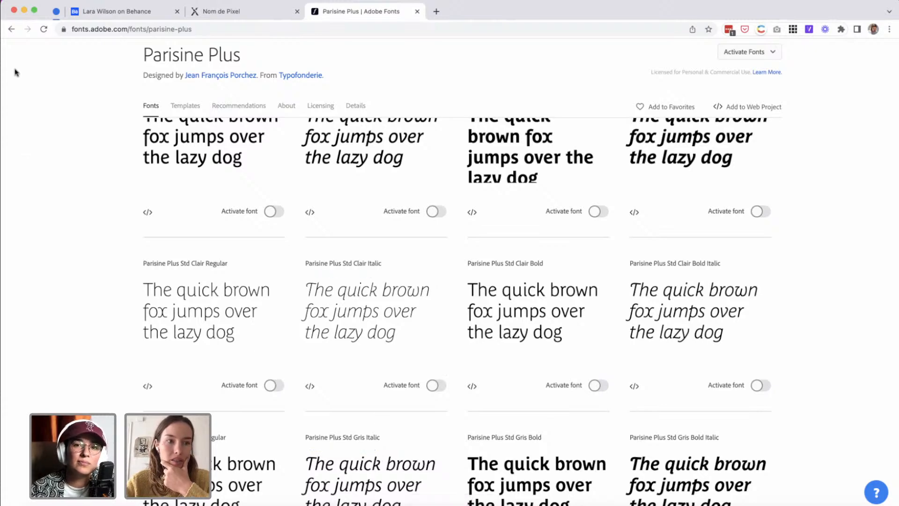
Return to the filtered sans serif results and browse the third and fourth pages for suitable typefaces.
click(11, 29)
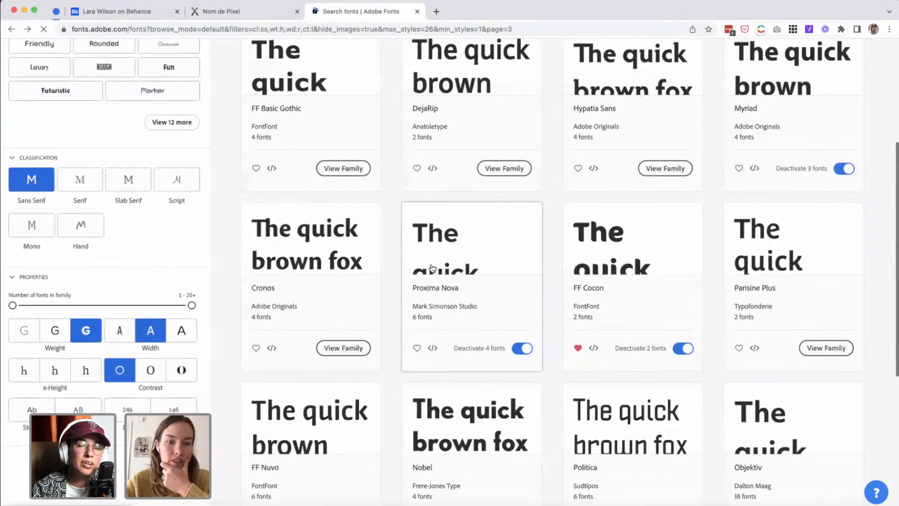
scroll(432, 267, down, 3)
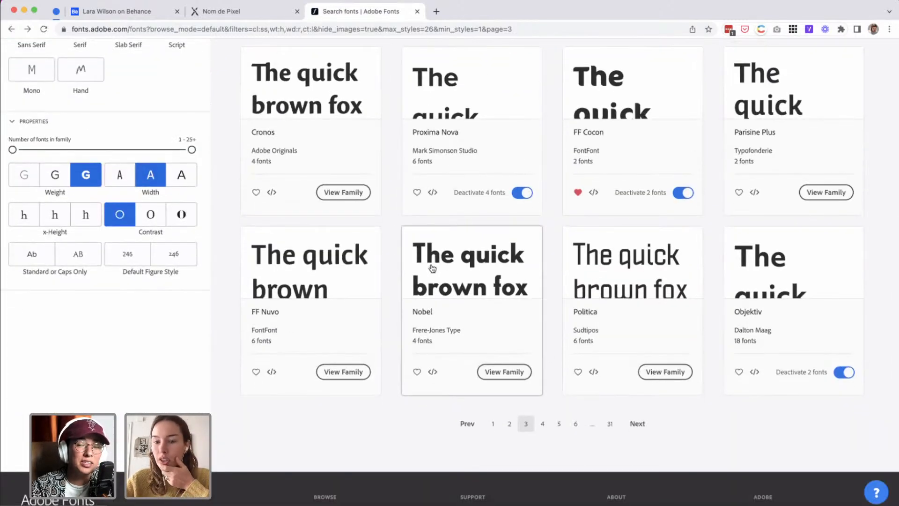
scroll(432, 267, up, 1)
scroll(432, 268, up, 2)
scroll(432, 267, down, 3)
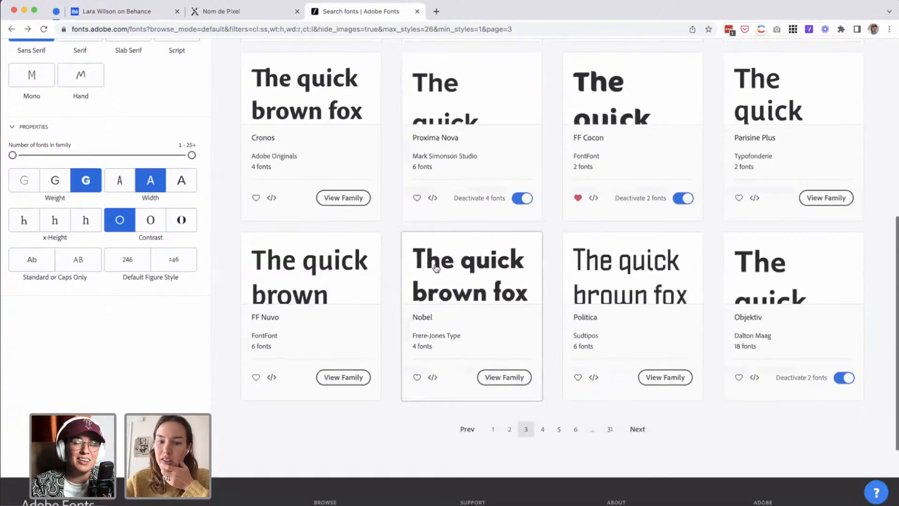
click(635, 429)
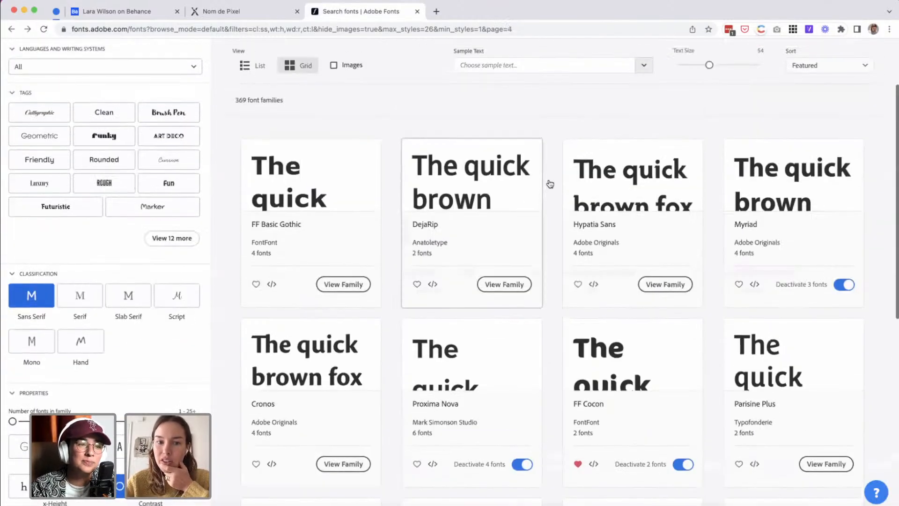
scroll(556, 225, down, 2)
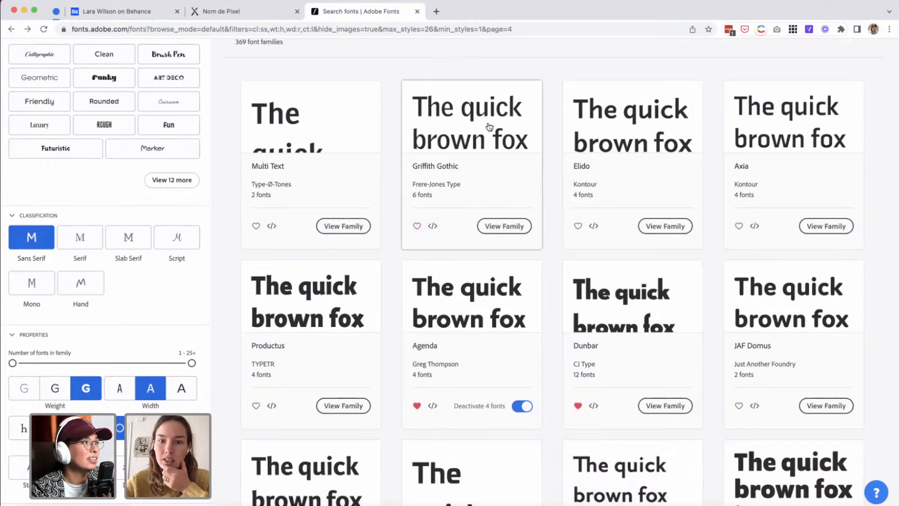
Open the Griffith Gothic family and examine its weights and italics from Thin to Ultra.
click(477, 115)
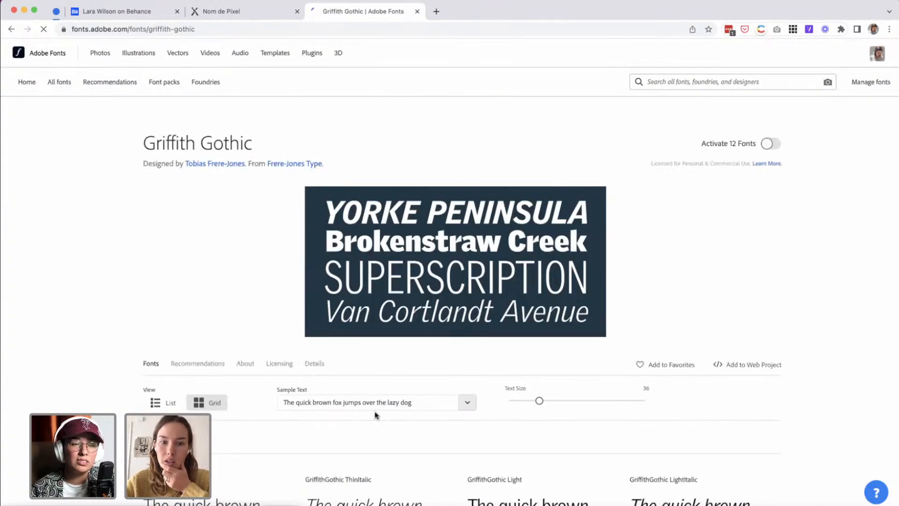
scroll(375, 415, down, 8)
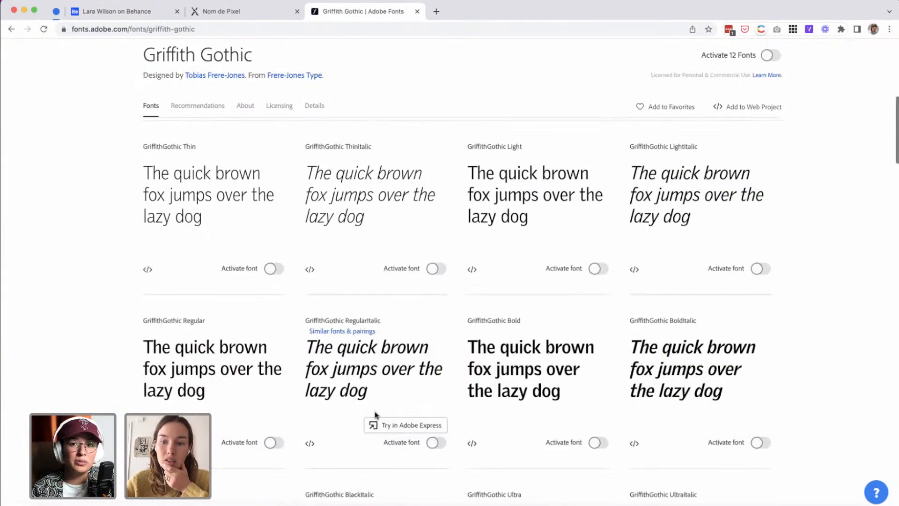
scroll(375, 416, down, 2)
scroll(375, 415, up, 3)
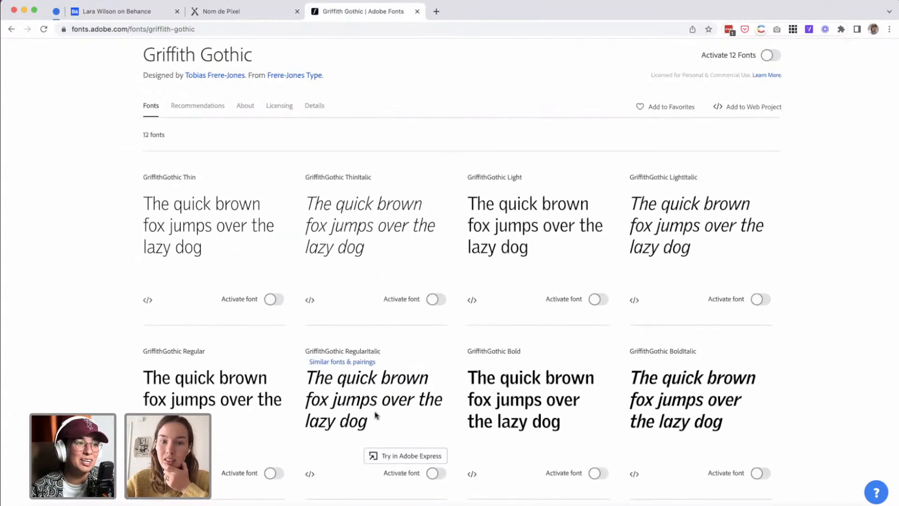
scroll(375, 415, up, 4)
scroll(375, 416, up, 4)
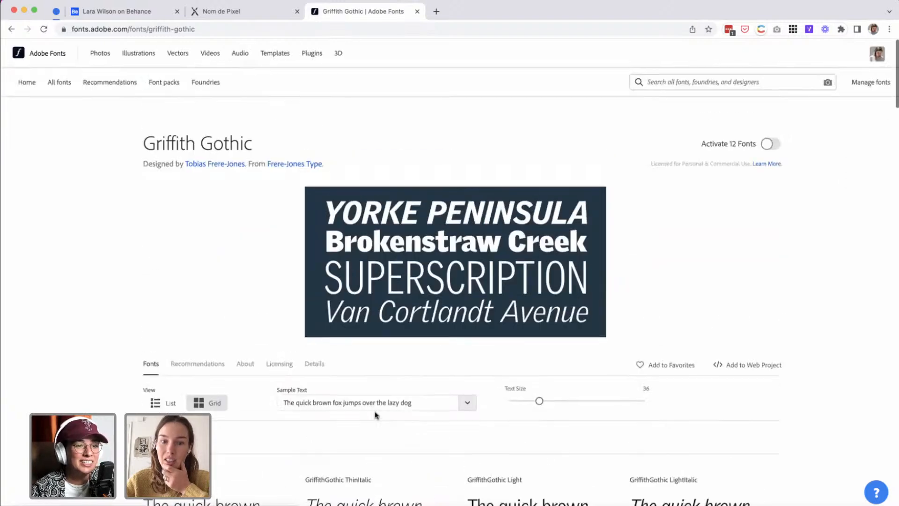
scroll(375, 415, down, 3)
scroll(376, 415, up, 3)
scroll(377, 415, down, 8)
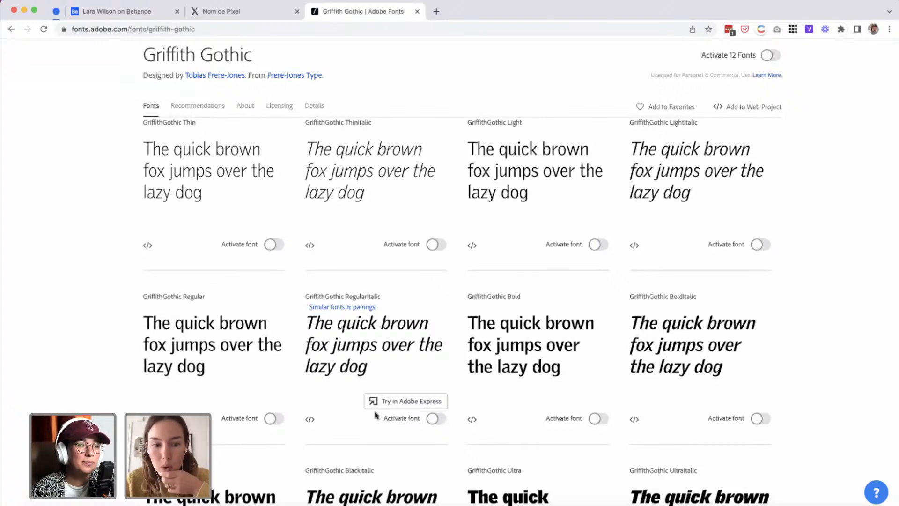
scroll(377, 415, down, 1)
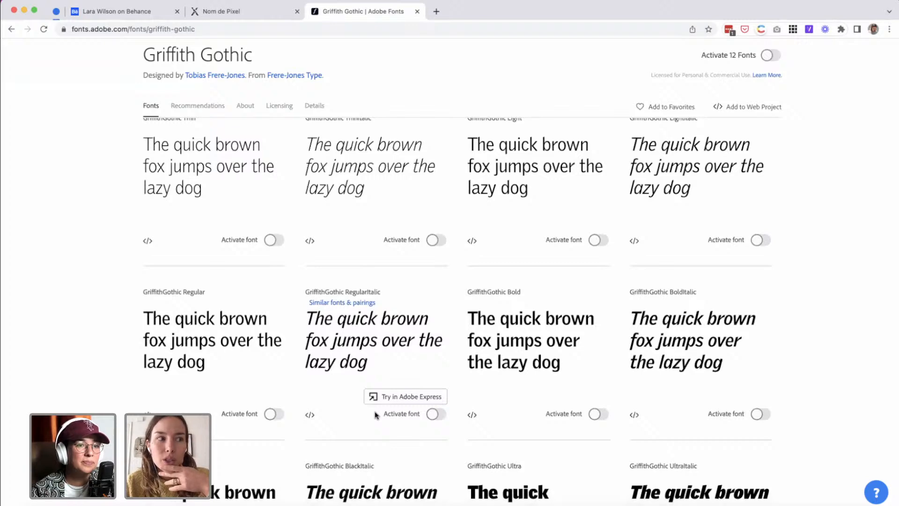
scroll(376, 415, up, 1)
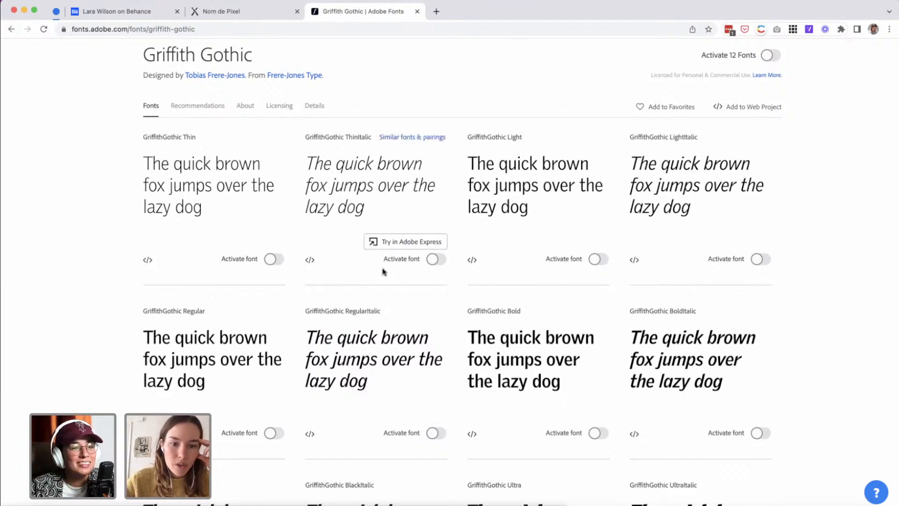
Activate the Light, Light Italic, Regular, Regular Italic and Bold styles of Griffith Gothic.
click(597, 260)
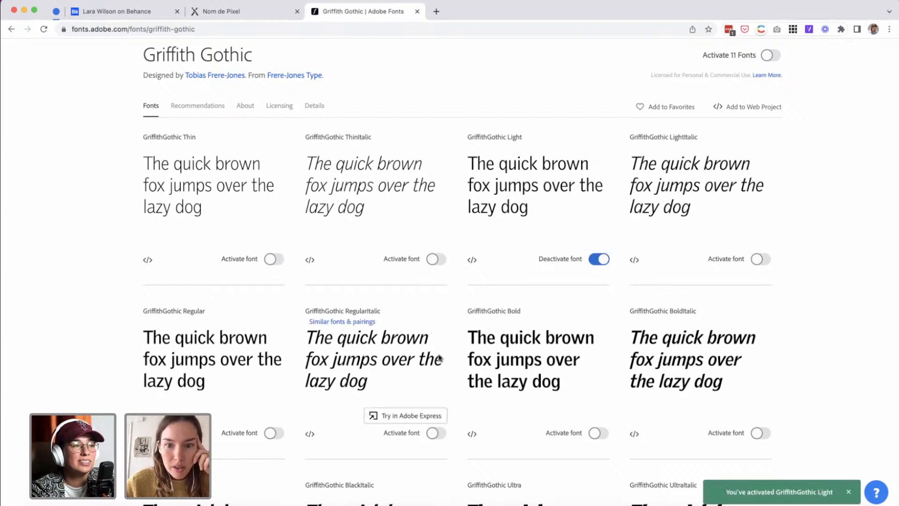
scroll(439, 357, down, 2)
scroll(439, 358, down, 1)
click(596, 330)
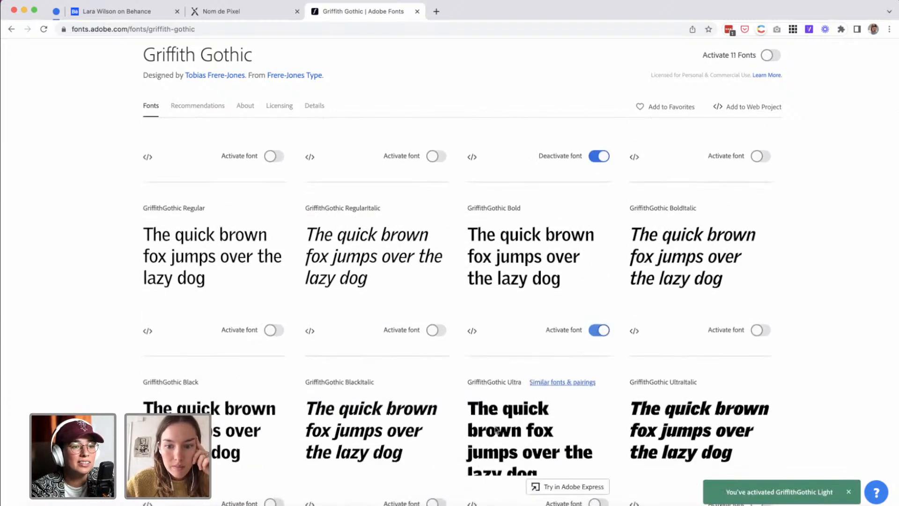
click(431, 334)
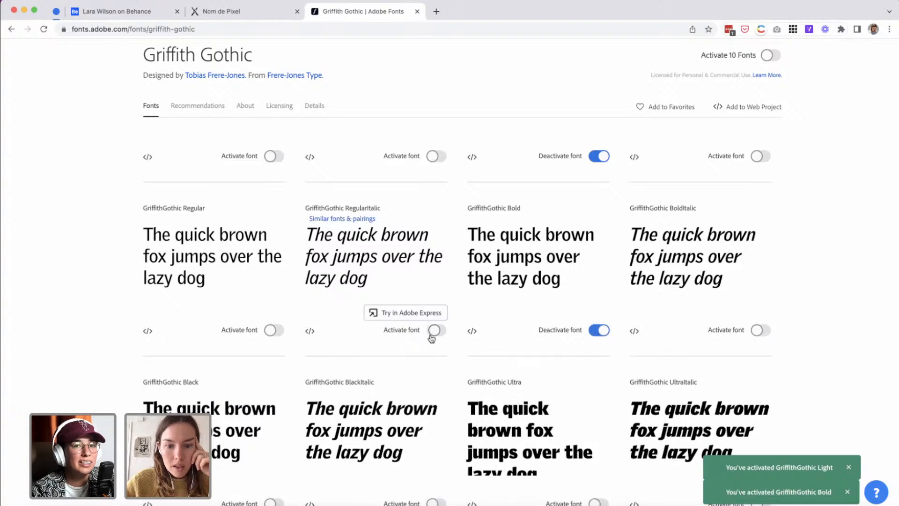
click(267, 333)
scroll(656, 206, up, 2)
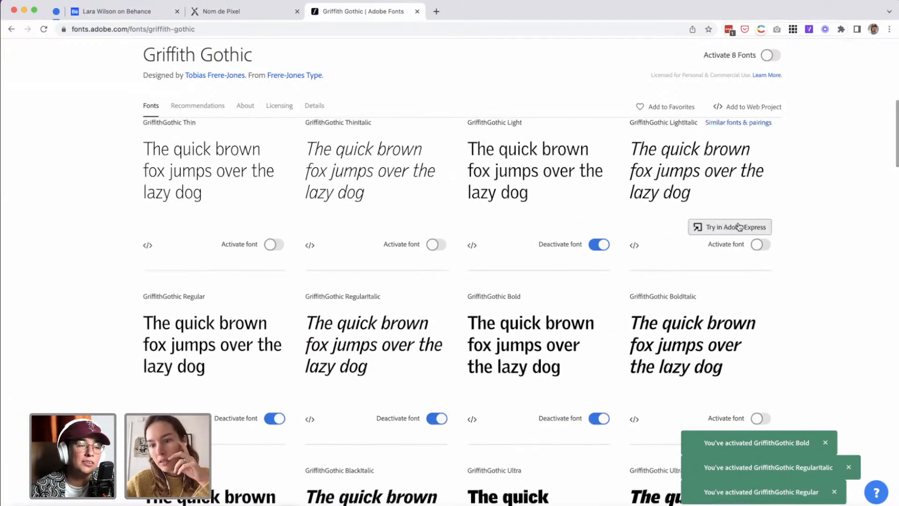
click(756, 244)
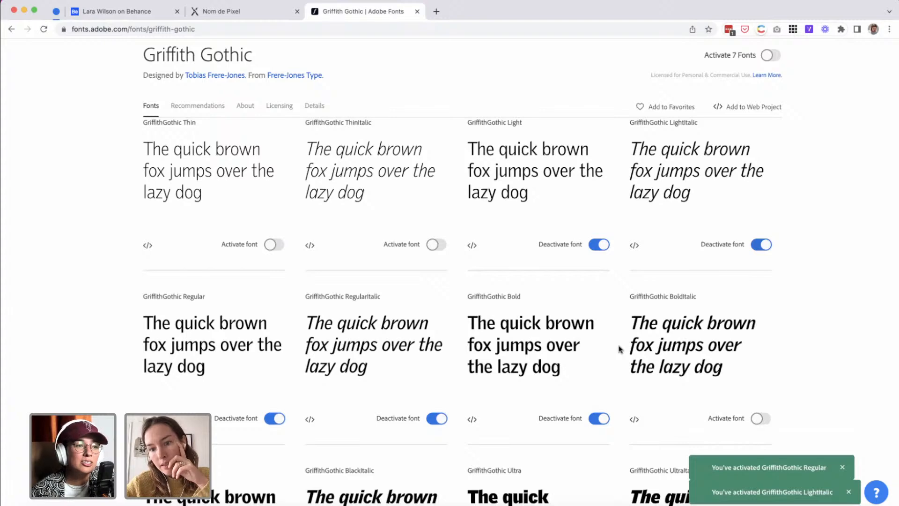
Go back to the filtered font results and look through the families on pages 4 and 5.
click(11, 29)
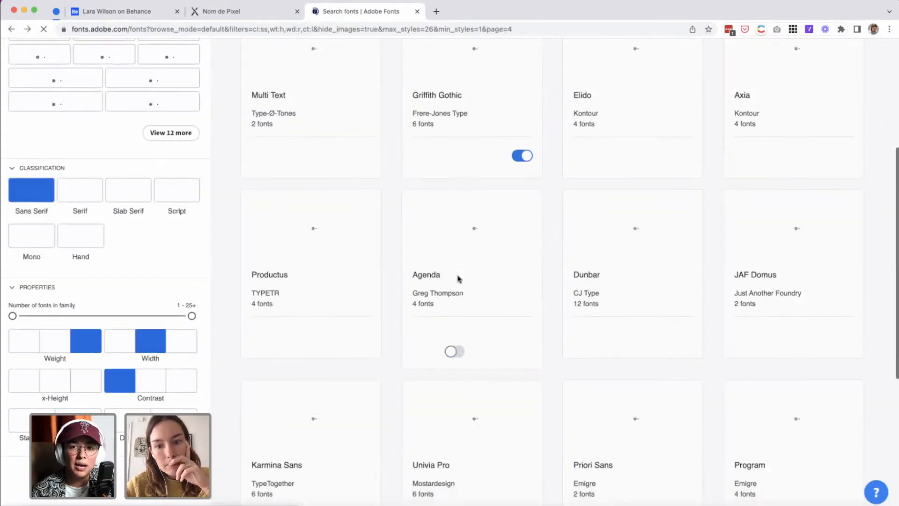
scroll(458, 279, down, 3)
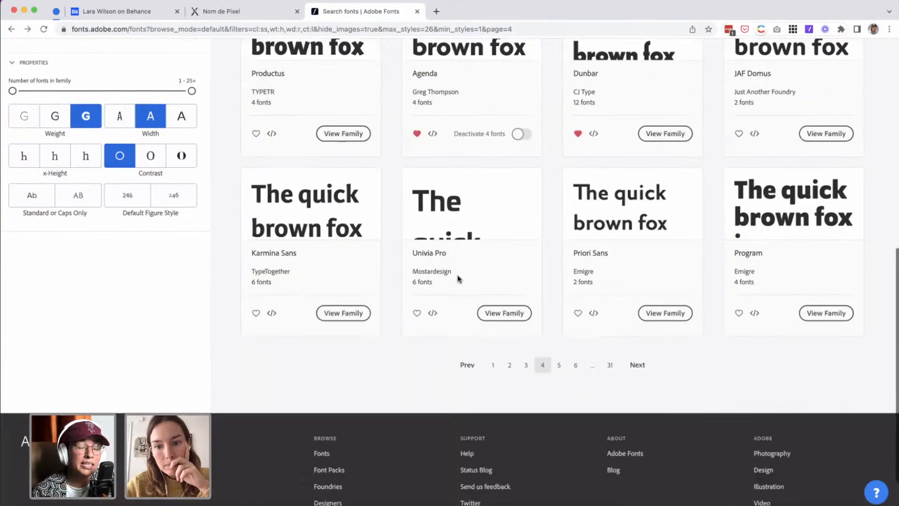
scroll(667, 313, up, 2)
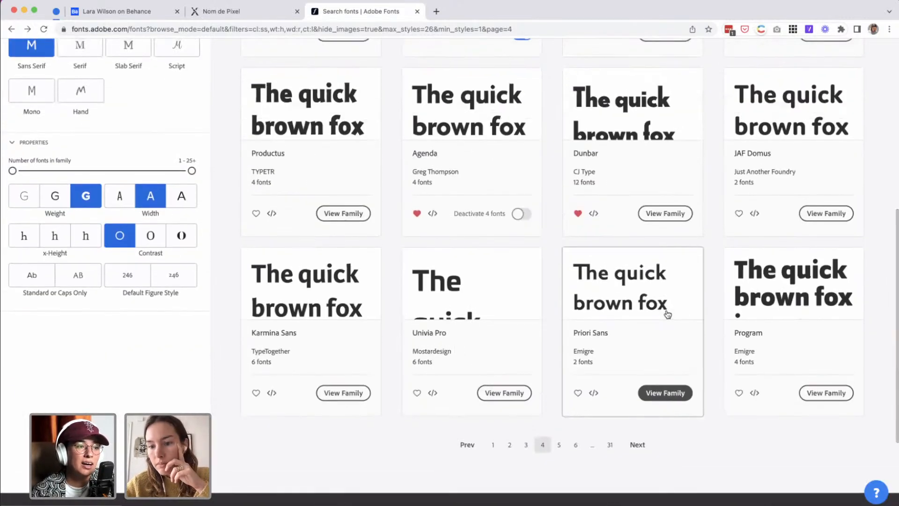
click(635, 448)
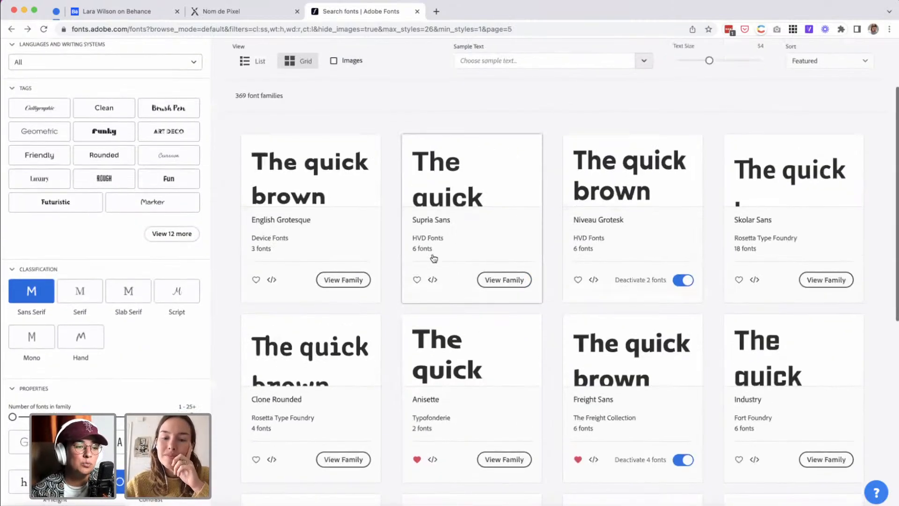
scroll(434, 258, down, 1)
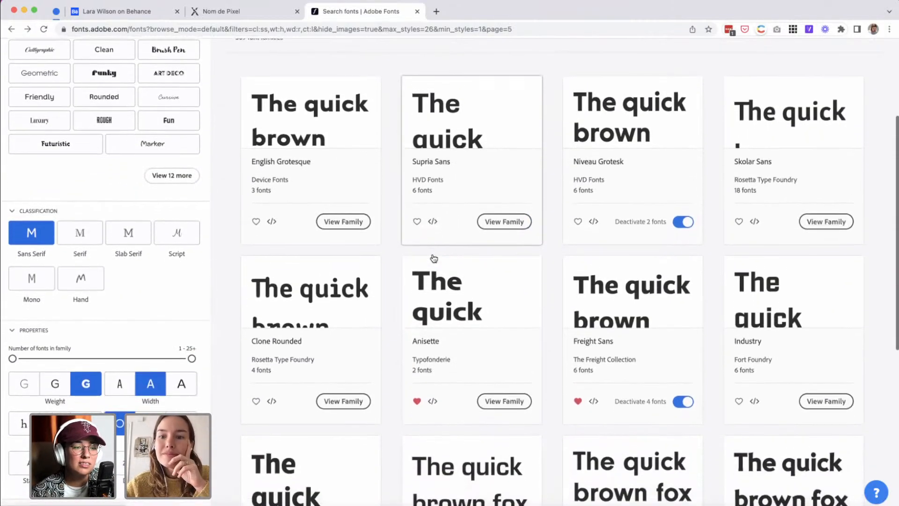
scroll(434, 258, down, 1)
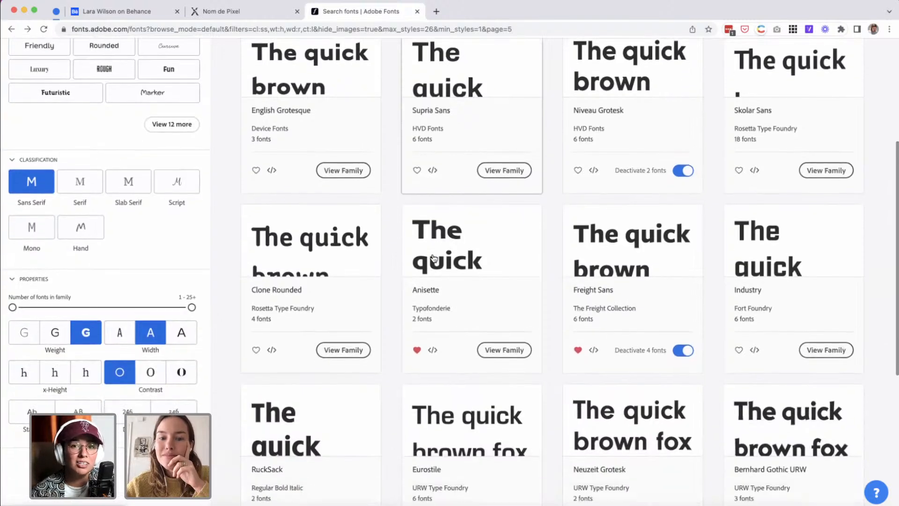
scroll(433, 258, down, 3)
scroll(434, 258, down, 2)
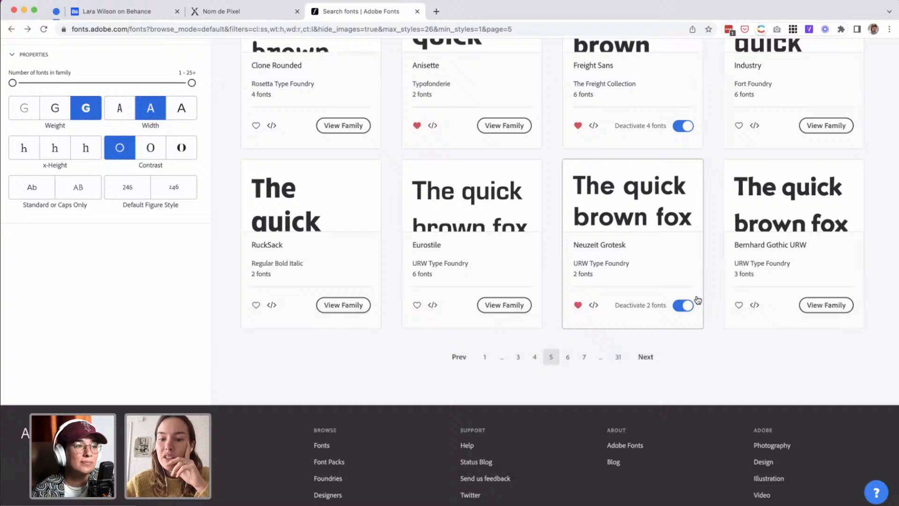
Continue to pages 6 and 7 of the filtered results and compare the sans serif families listed there.
click(647, 358)
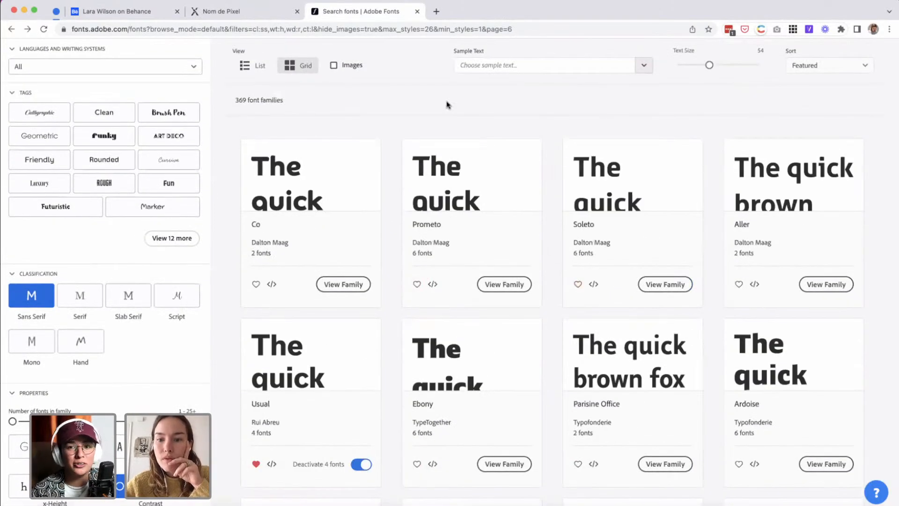
scroll(437, 234, down, 2)
scroll(438, 271, down, 3)
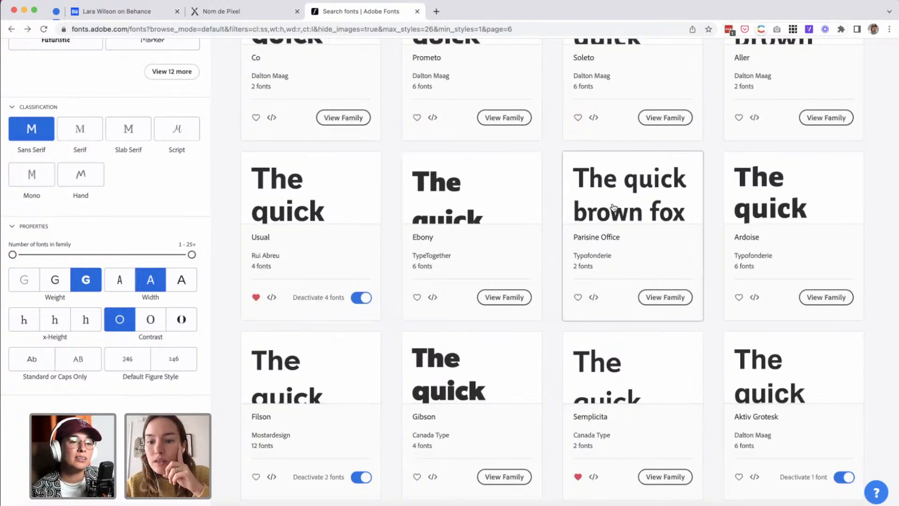
scroll(588, 245, up, 2)
scroll(614, 208, up, 1)
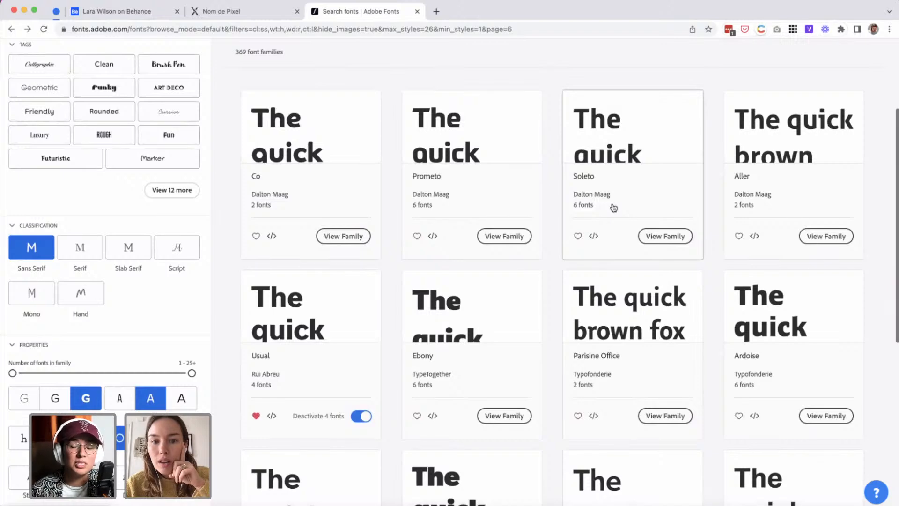
scroll(613, 207, down, 8)
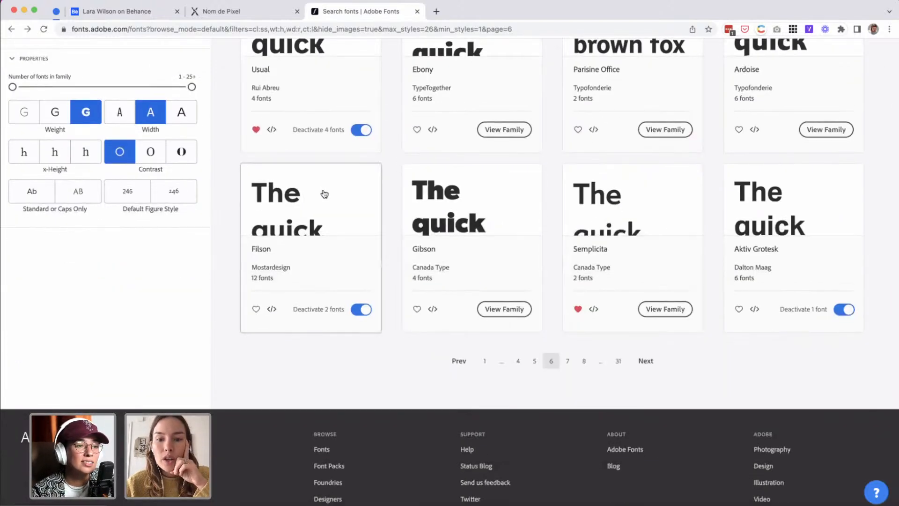
click(645, 360)
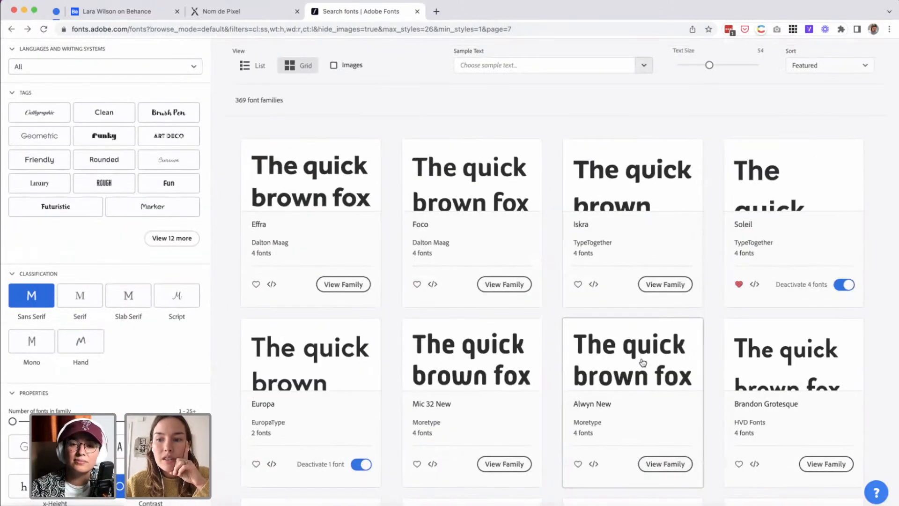
scroll(643, 362, down, 3)
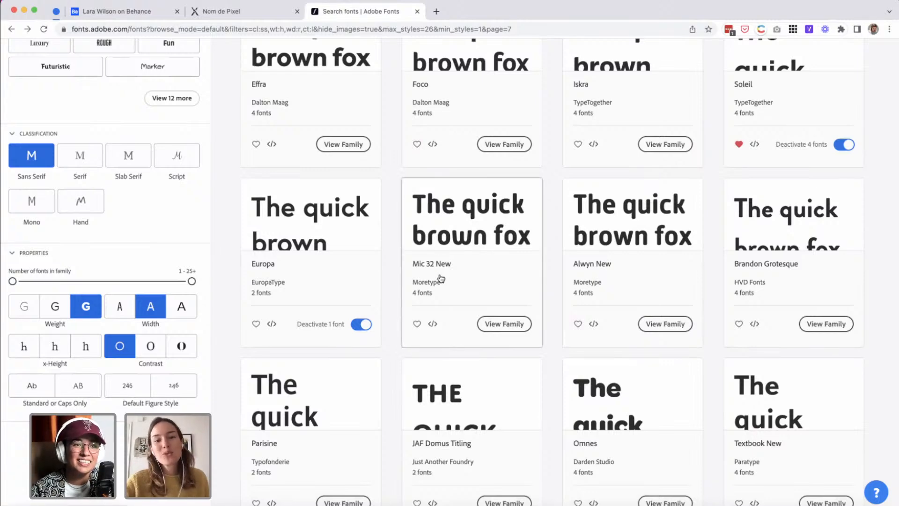
scroll(441, 280, down, 1)
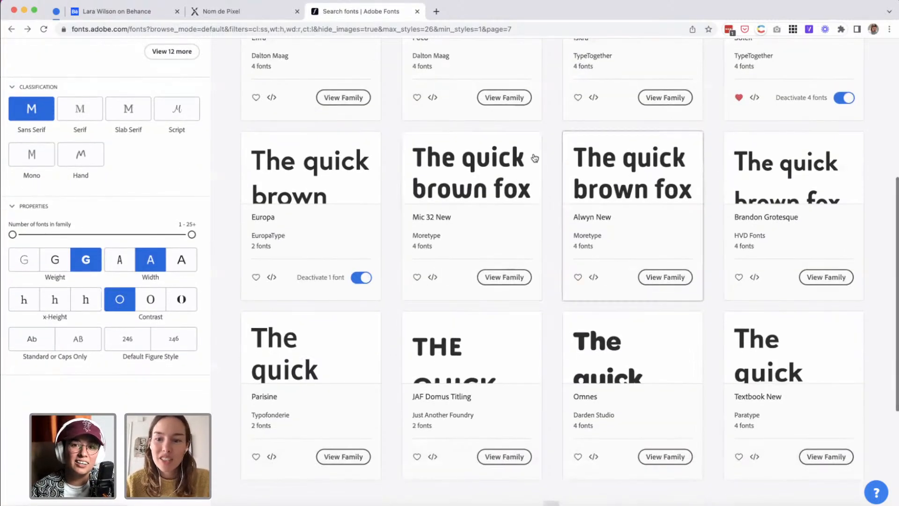
scroll(594, 227, down, 2)
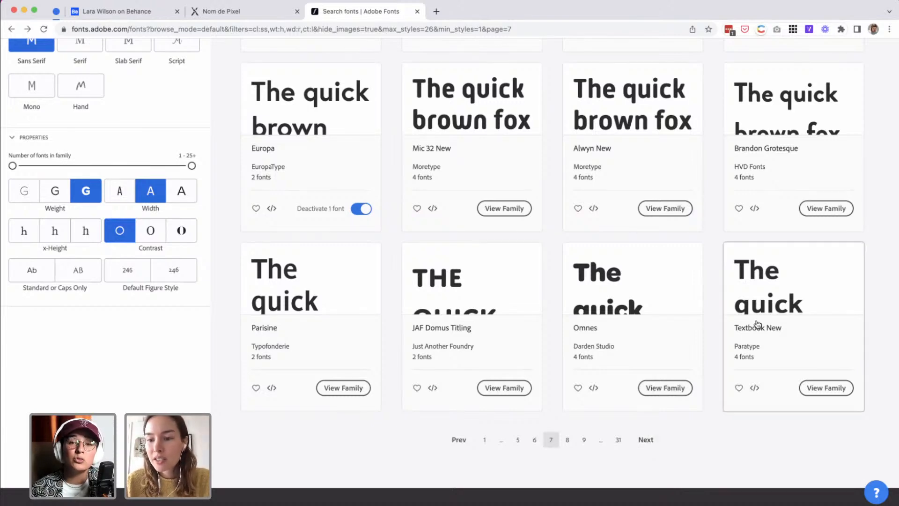
Open the Textbook New family and examine its light, regular, bold and extra bold styles.
click(754, 300)
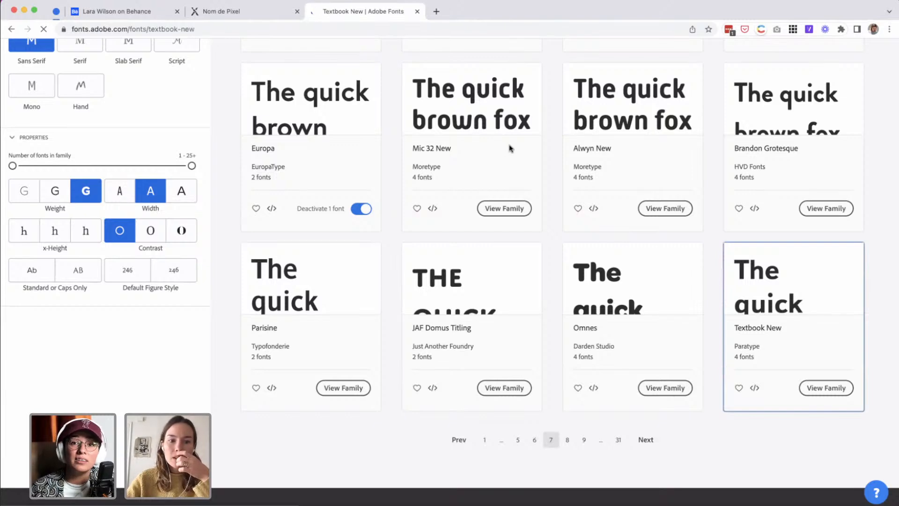
scroll(439, 311, down, 2)
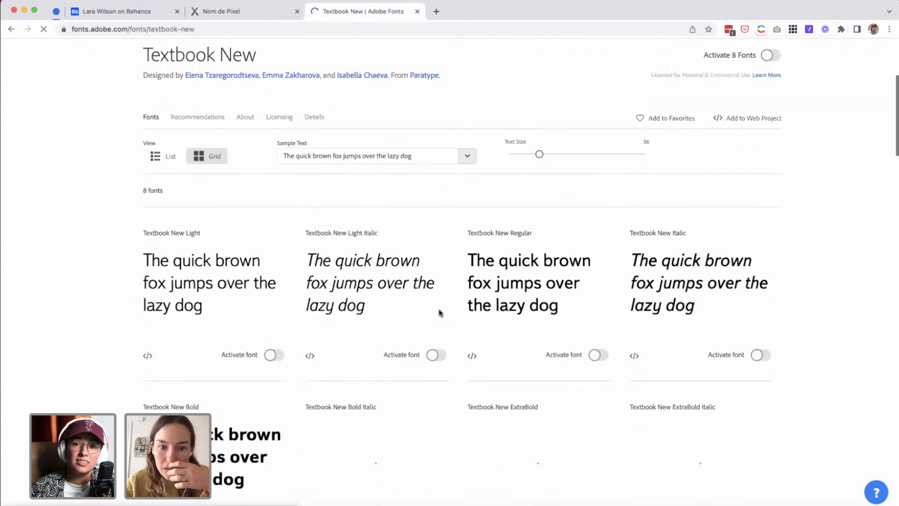
scroll(439, 311, down, 1)
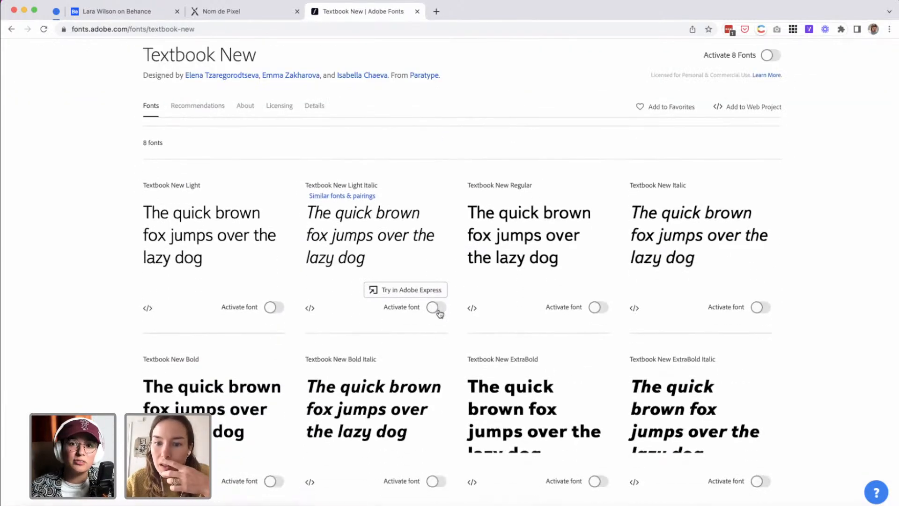
Activate the Regular, Light, Light Italic and Italic styles of Textbook New.
click(598, 307)
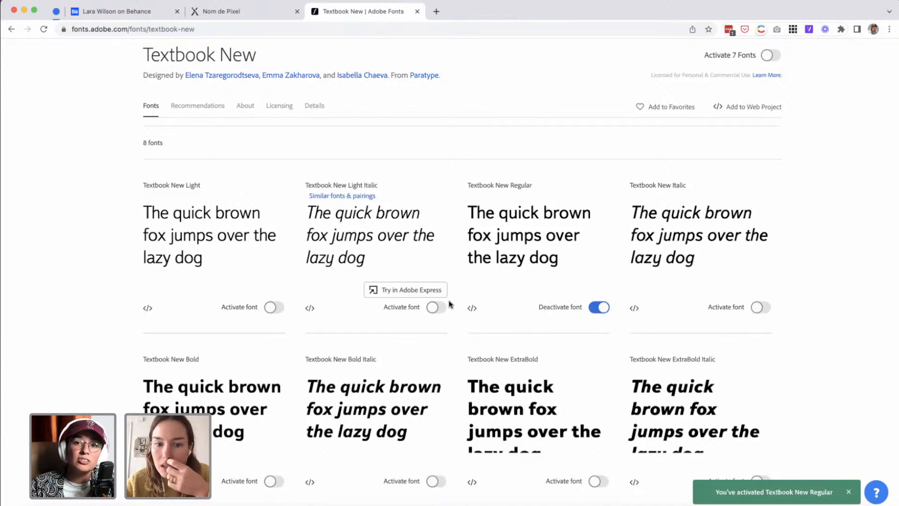
click(274, 307)
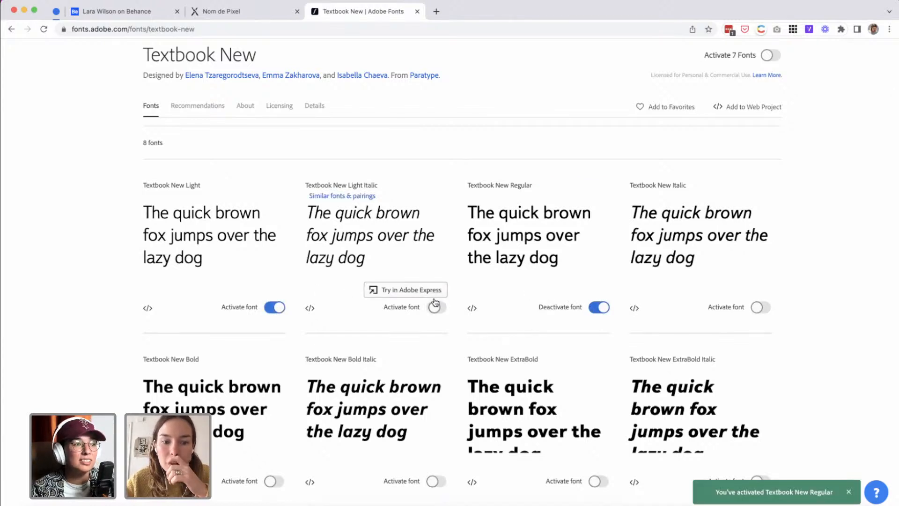
click(435, 307)
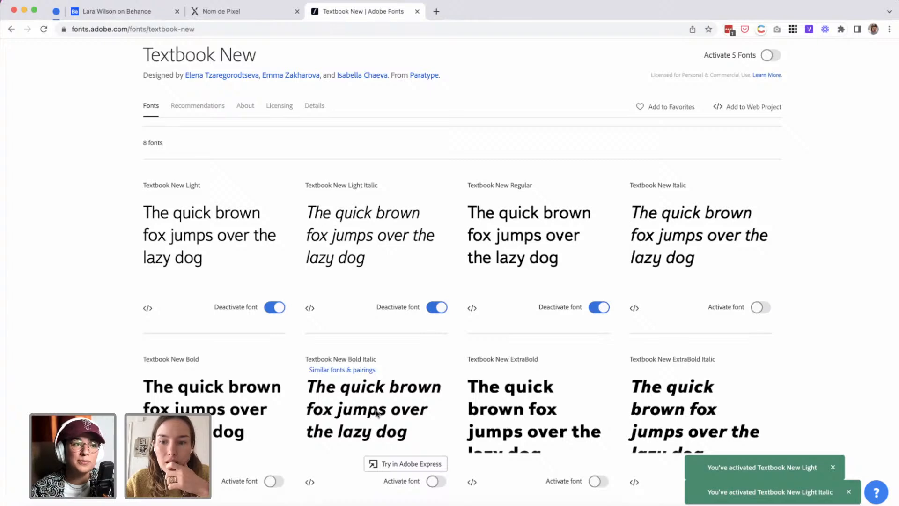
click(760, 309)
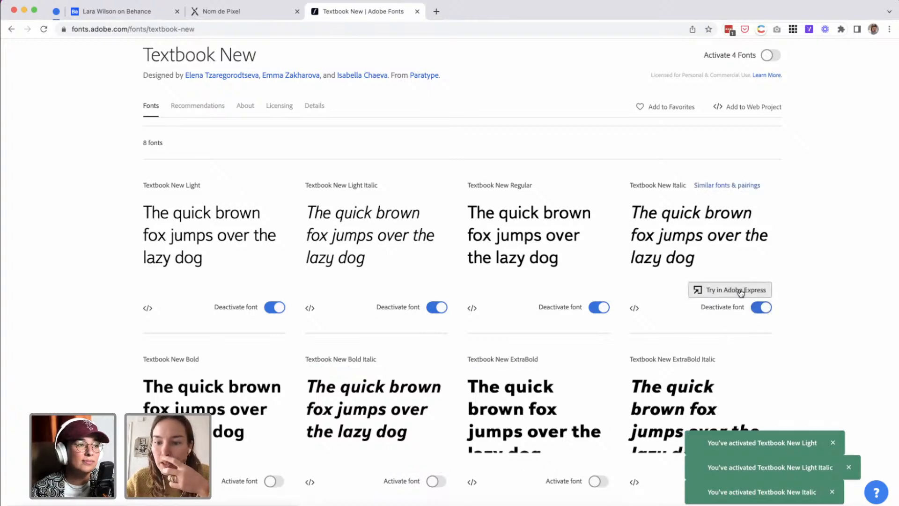
Open the Textbook New Italic sample in Adobe Express and dismiss the introductory overlay.
click(741, 293)
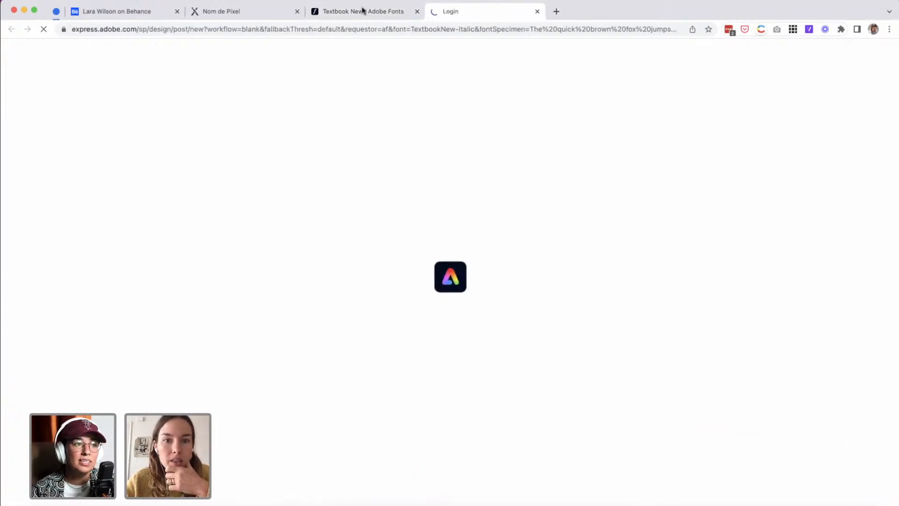
click(335, 14)
click(474, 12)
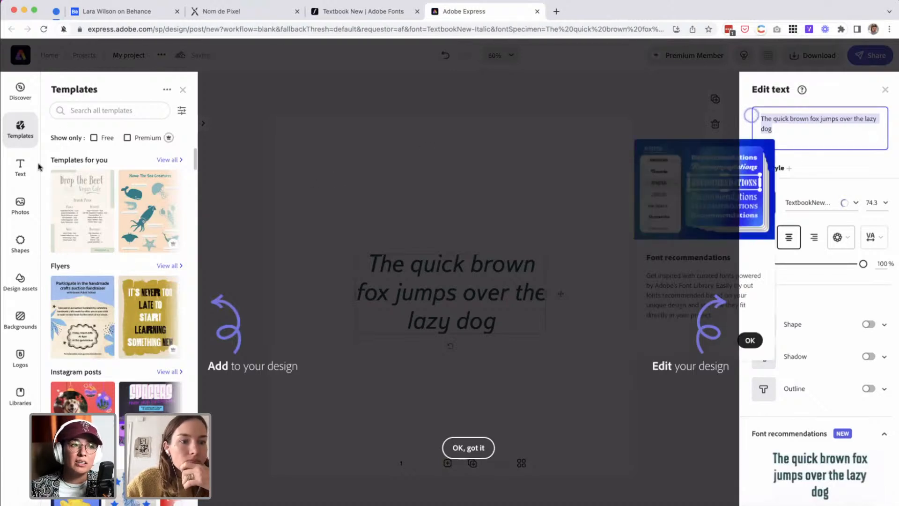
click(21, 322)
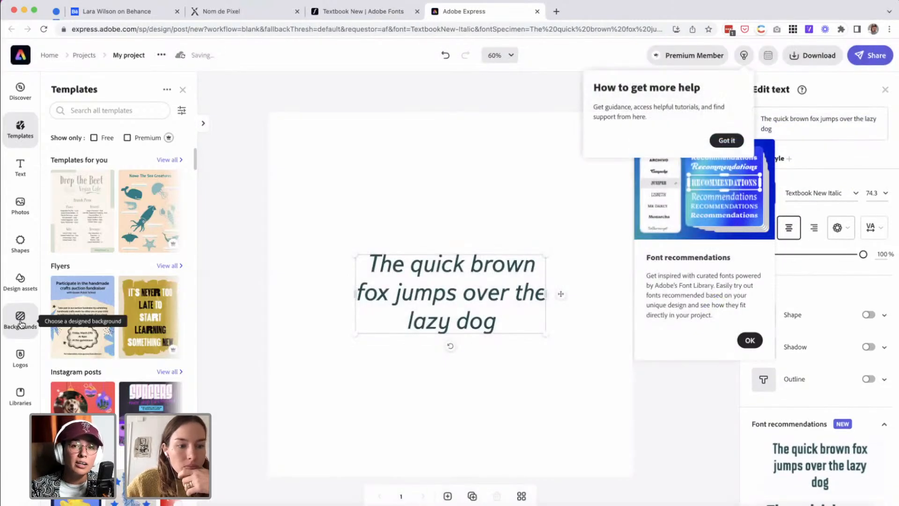
Replace the page background with the teal and pink gradient design from the Chromatic backgrounds.
click(21, 323)
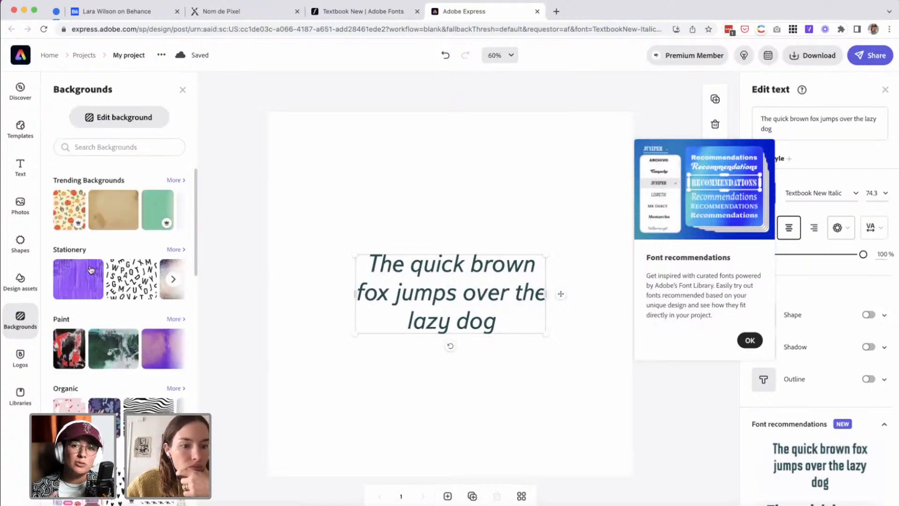
scroll(103, 402, down, 3)
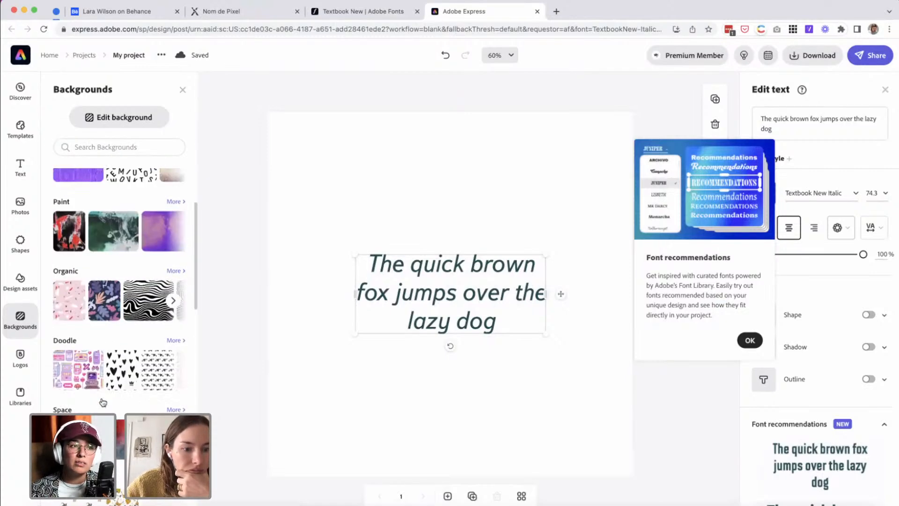
scroll(103, 401, down, 5)
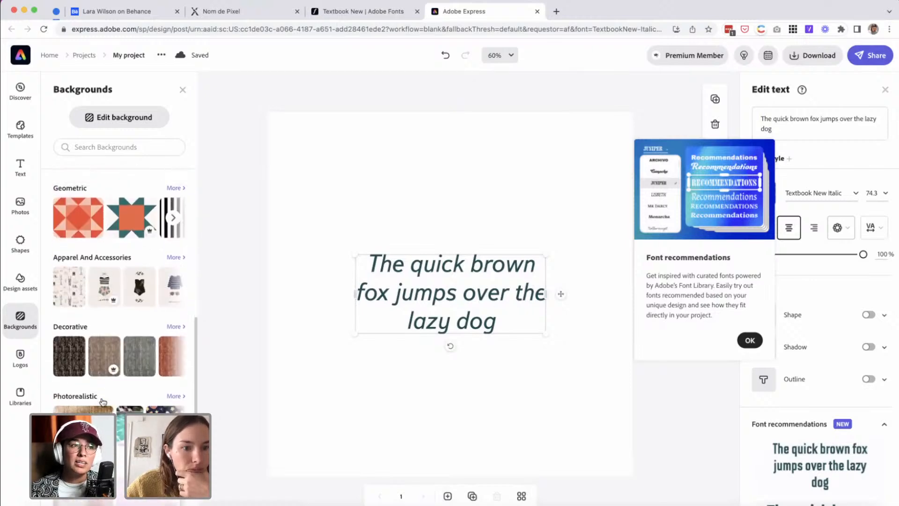
scroll(103, 402, down, 4)
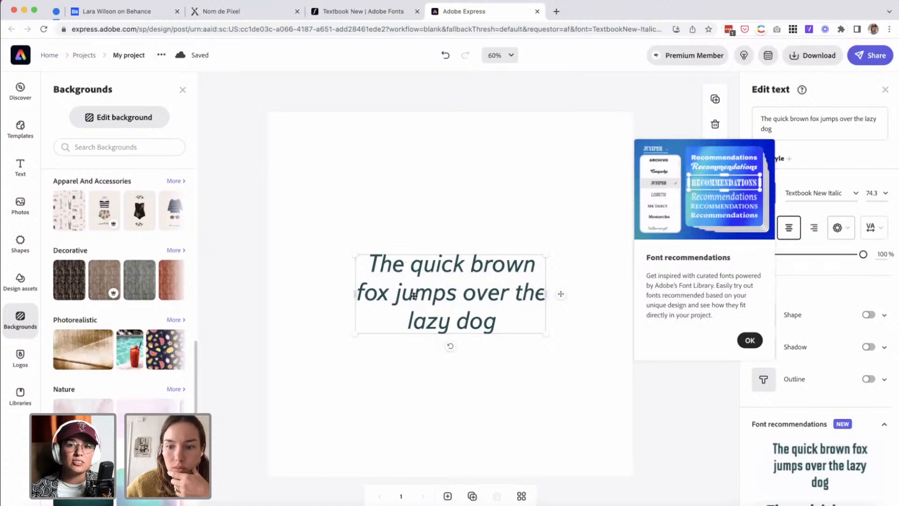
scroll(117, 281, down, 5)
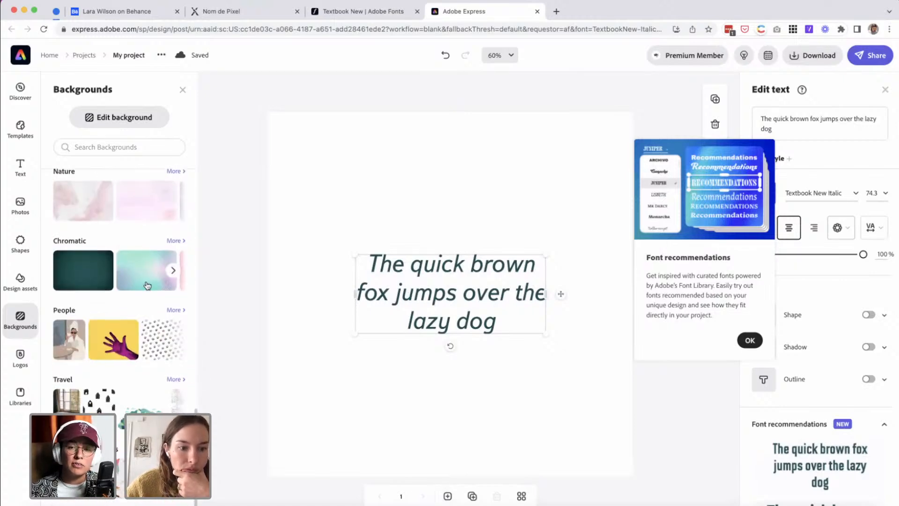
click(139, 276)
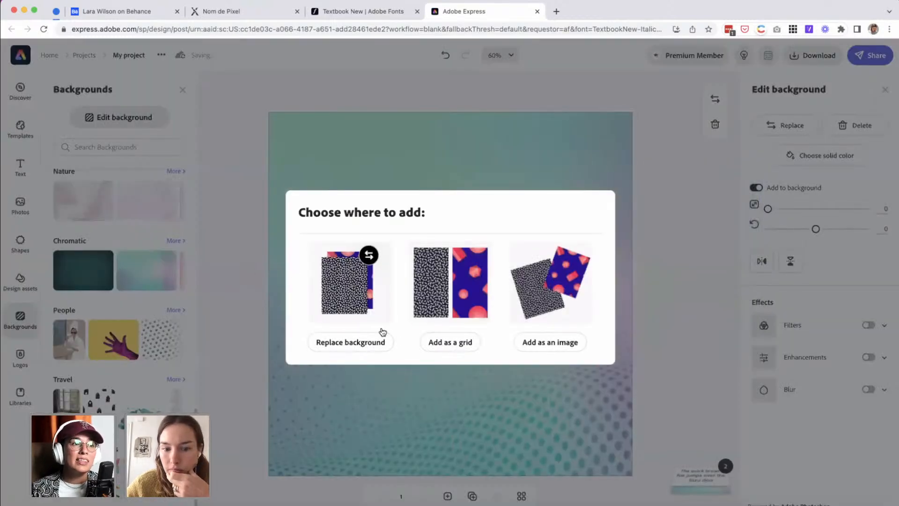
click(372, 349)
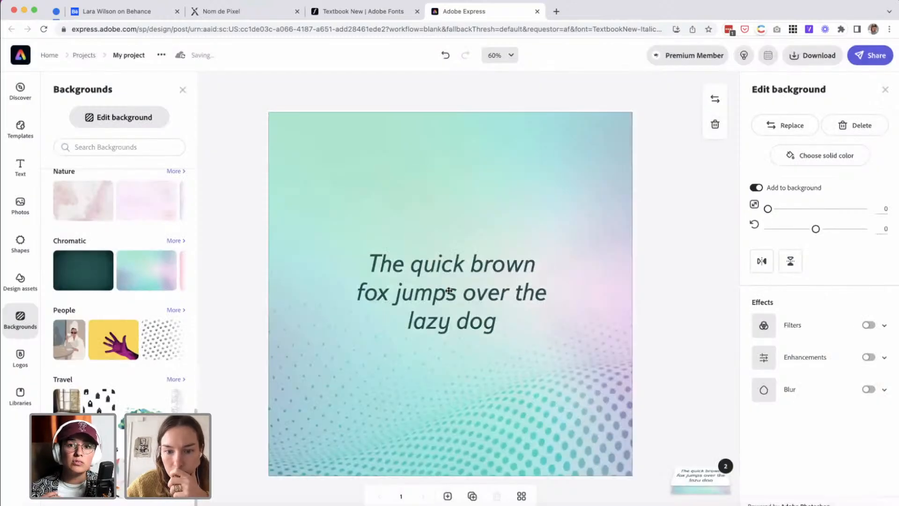
Replace the pangram in the text box with "Here is some text" and deselect it.
click(427, 294)
click(427, 293)
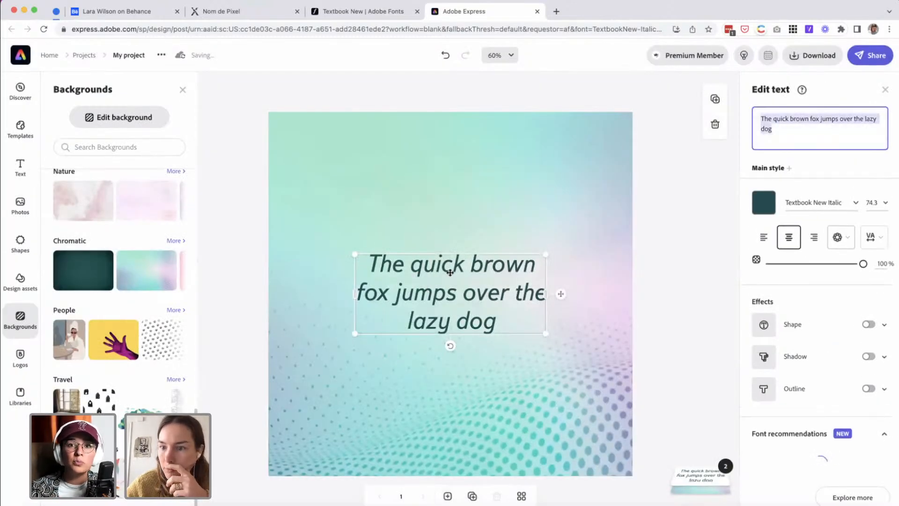
click(427, 268)
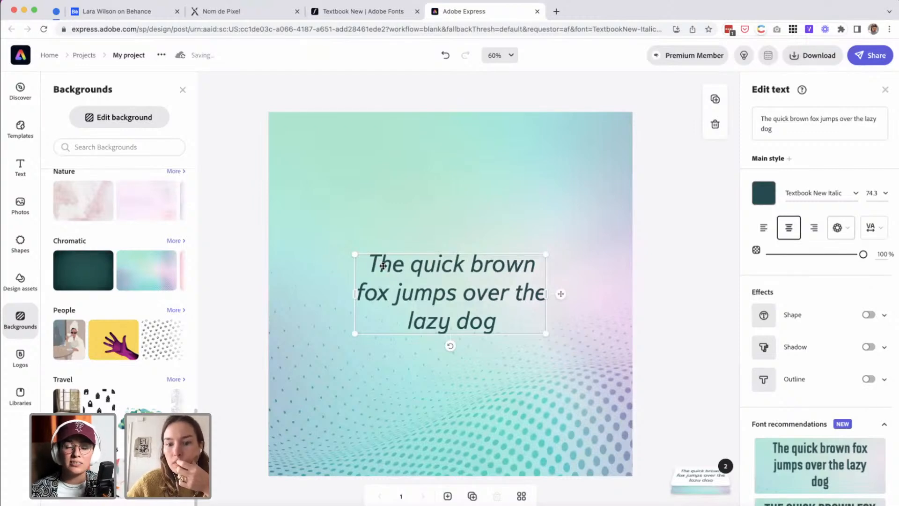
click(33, 173)
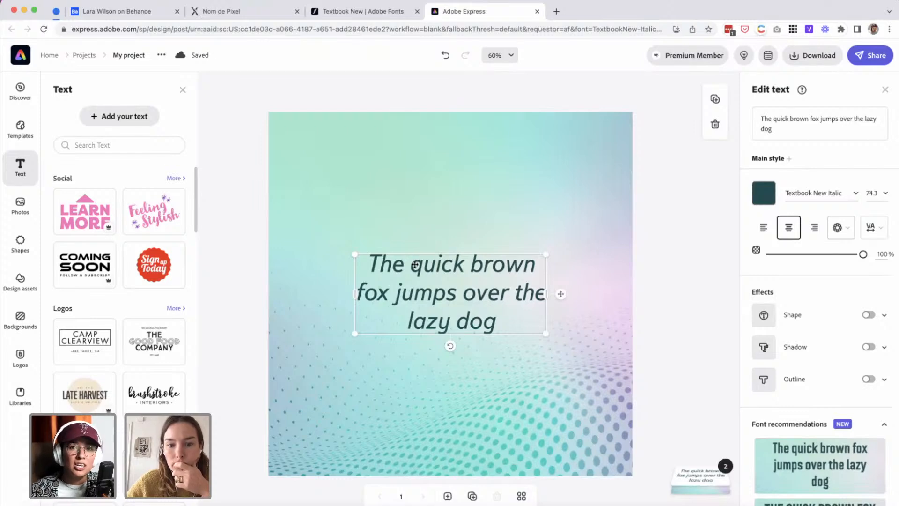
double_click(446, 265)
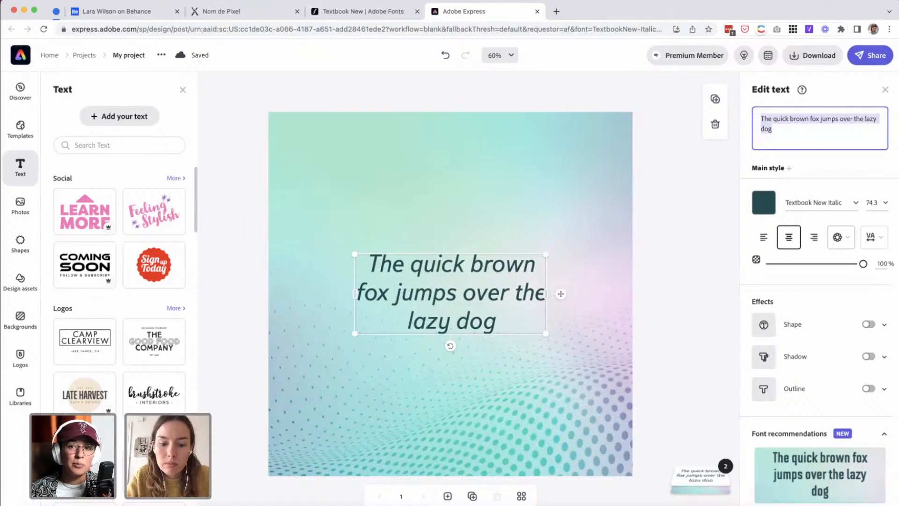
text(Here is )
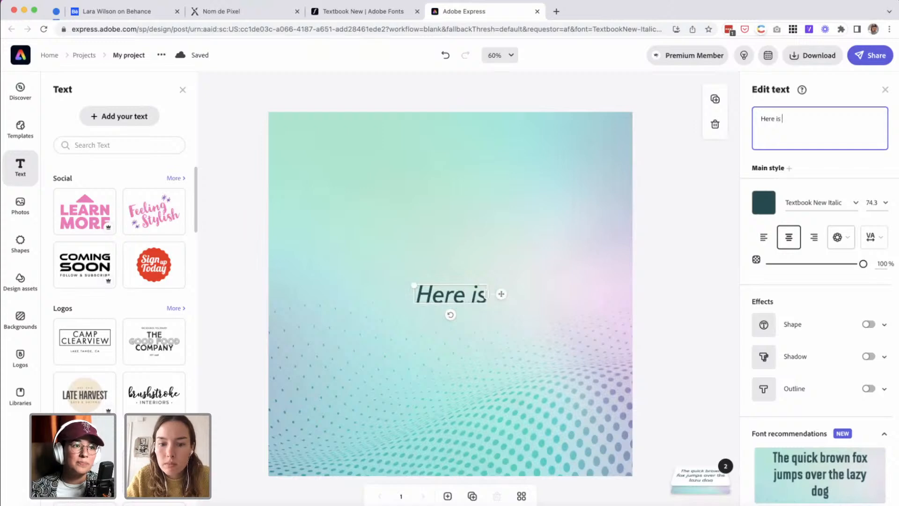
text(some text)
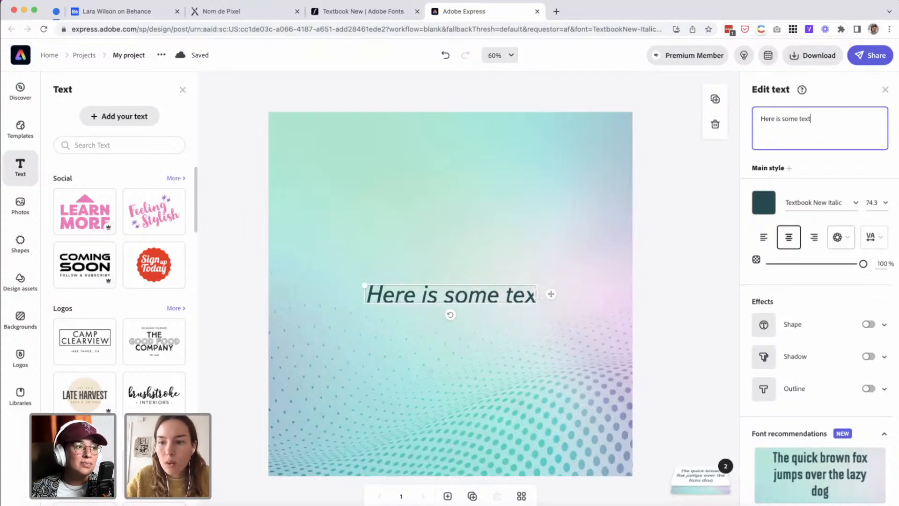
click(314, 74)
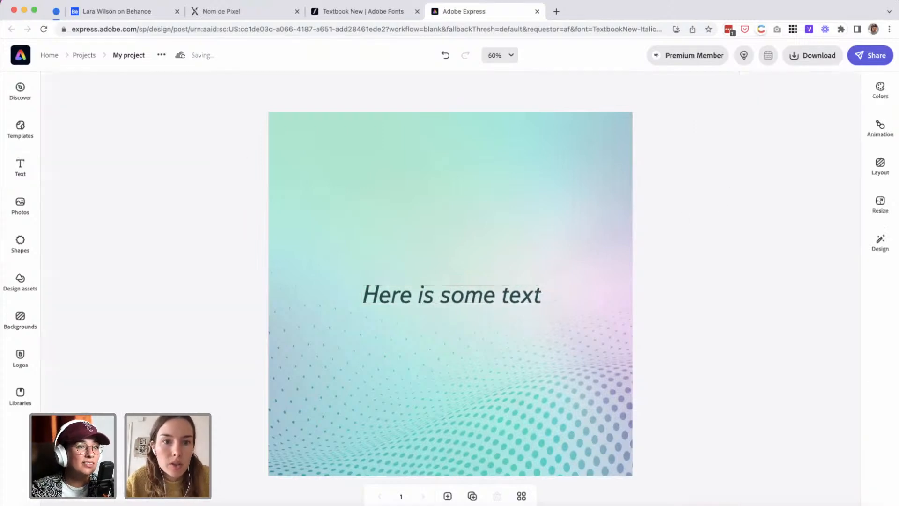
Switch to Adobe Illustrator and set the first Lorem ipsum sample under the Linda wordmark to GriffithGothic Regular.
click(326, 16)
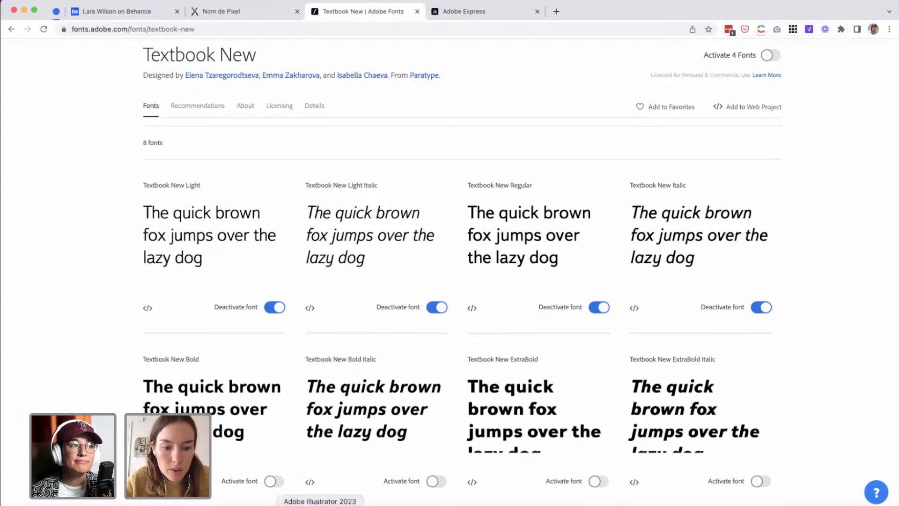
click(320, 505)
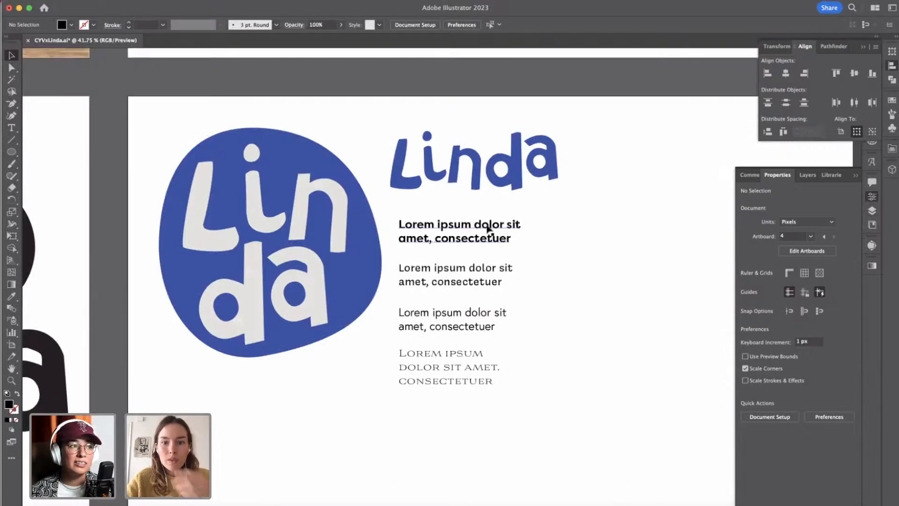
click(485, 228)
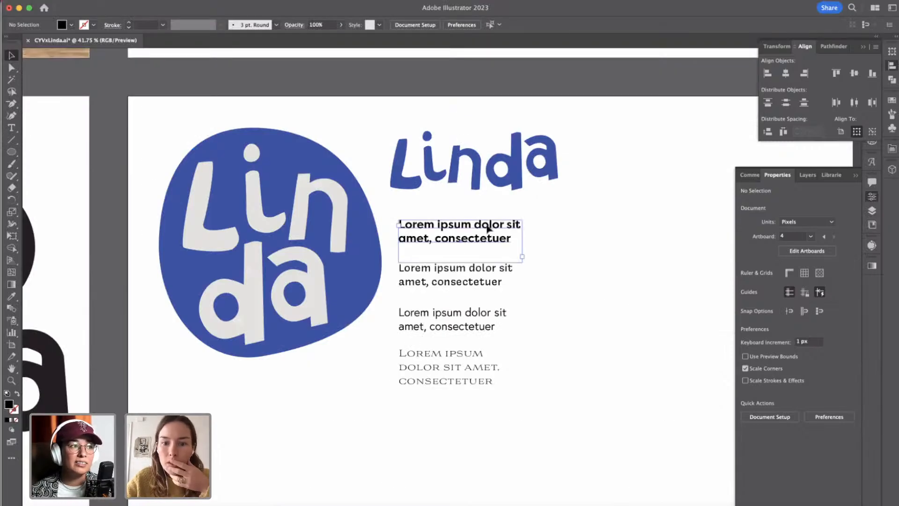
click(776, 371)
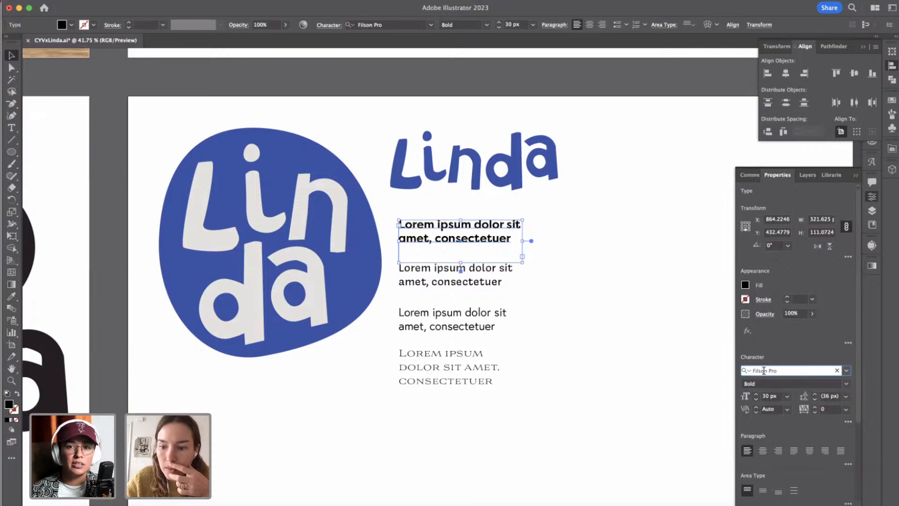
click(764, 370)
text(griff)
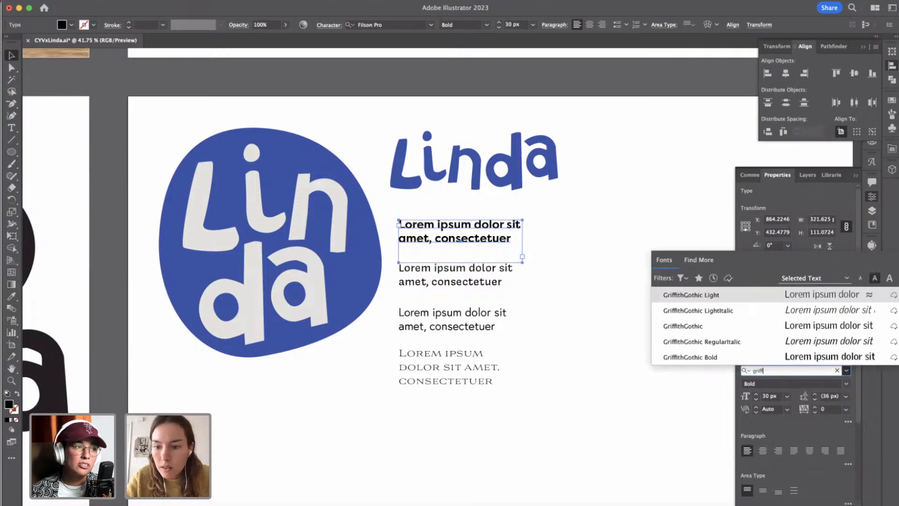
click(769, 326)
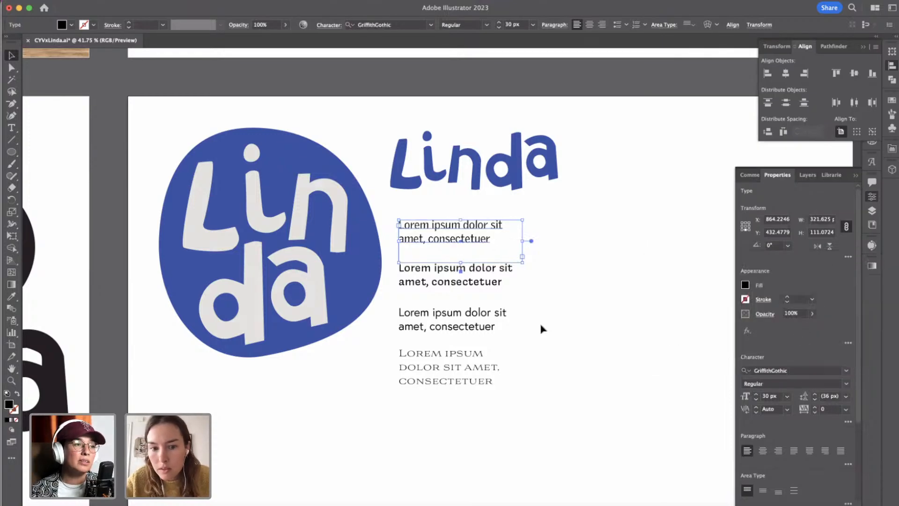
Delete the second Lorem ipsum sample and put a copy of the GriffithGothic sample in its place.
click(483, 269)
key(Delete)
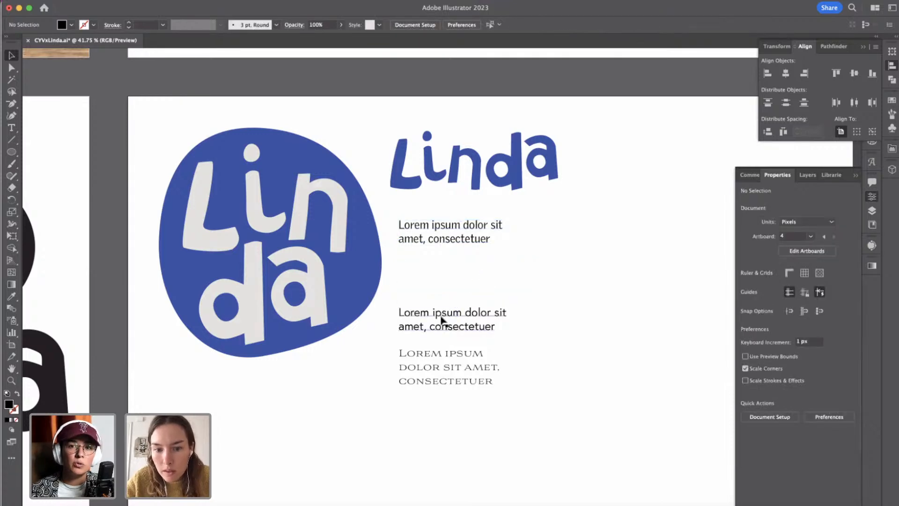
click(442, 241)
drag(442, 241, 444, 285)
Set all the text of the duplicated GriffithGothic sample to the Light style.
double_click(444, 285)
key(super+a)
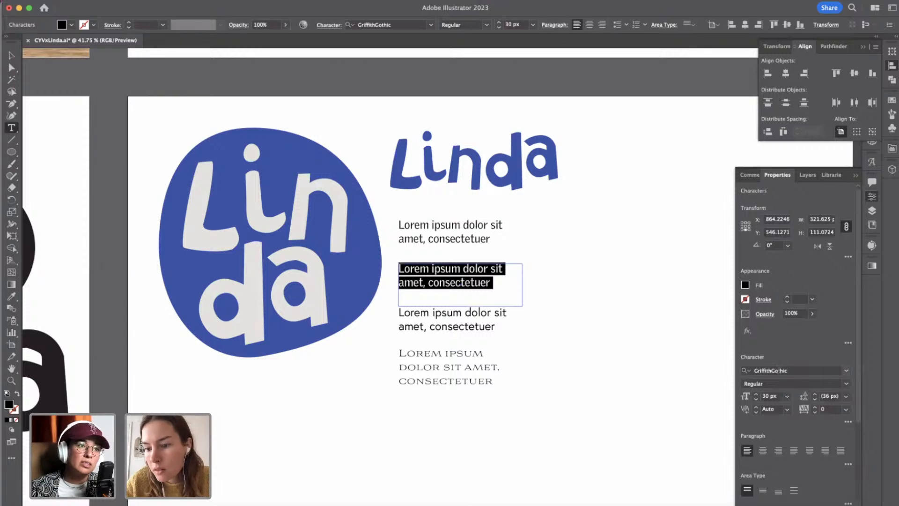
click(847, 384)
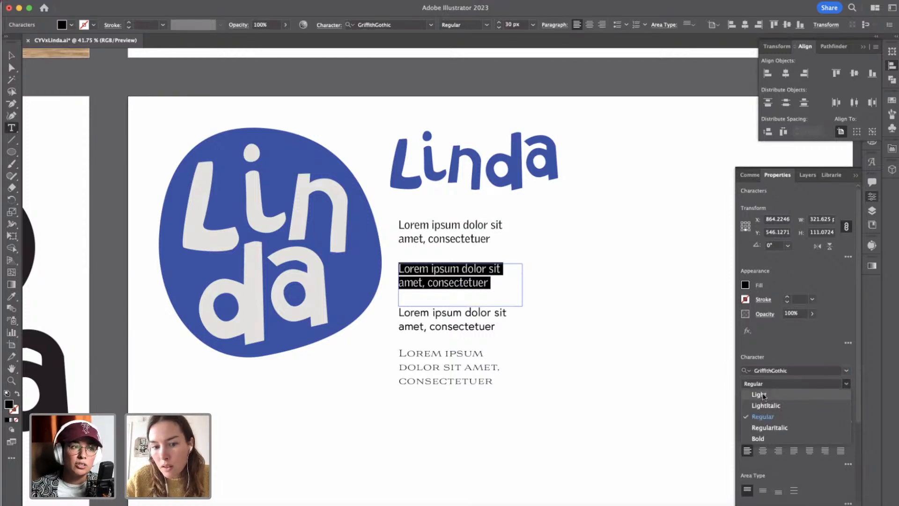
click(760, 395)
click(491, 326)
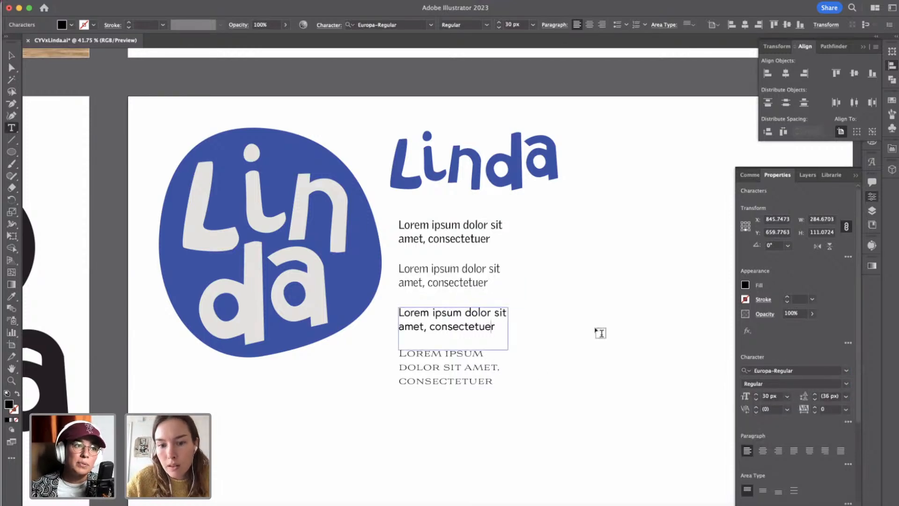
click(600, 333)
click(12, 55)
Delete the Europa-Regular sample and move the small-caps serif sample up beneath the GriffithGothic Light one.
click(459, 323)
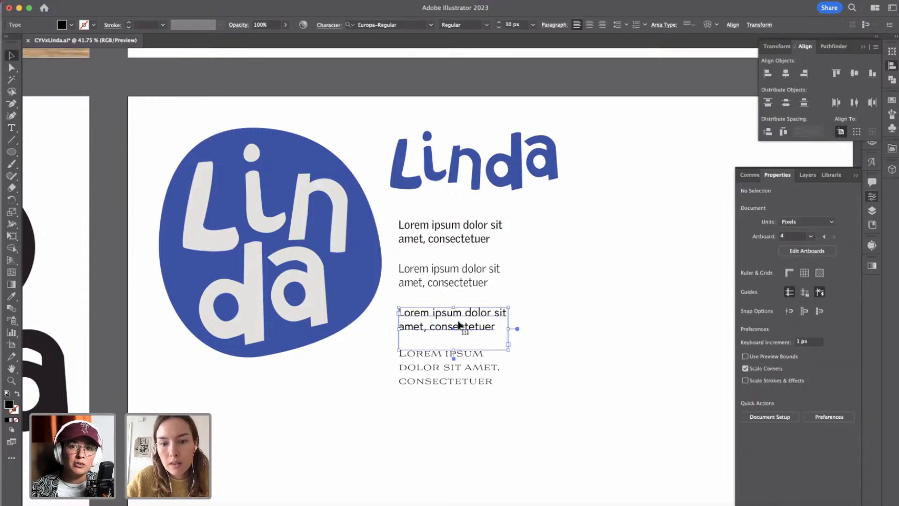
key(Delete)
click(450, 367)
drag(450, 367, 446, 329)
shift+click(448, 233)
shift+click(447, 273)
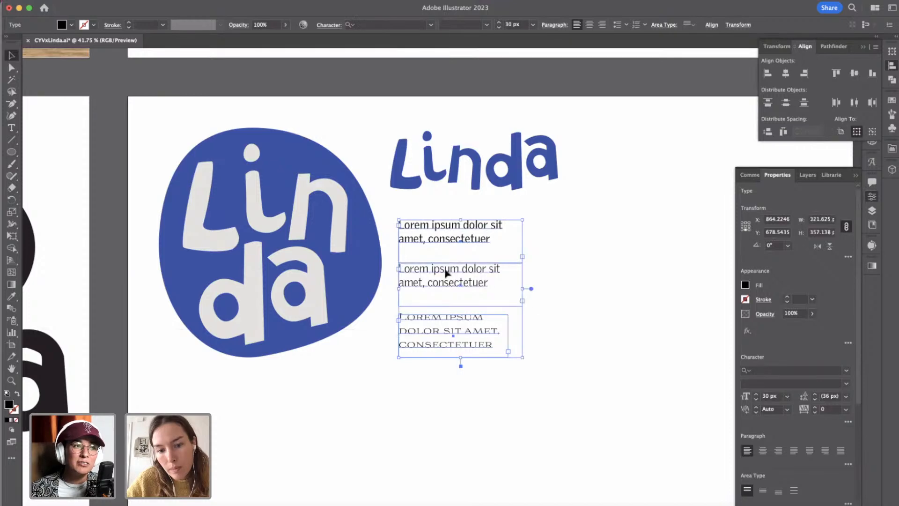
click(582, 317)
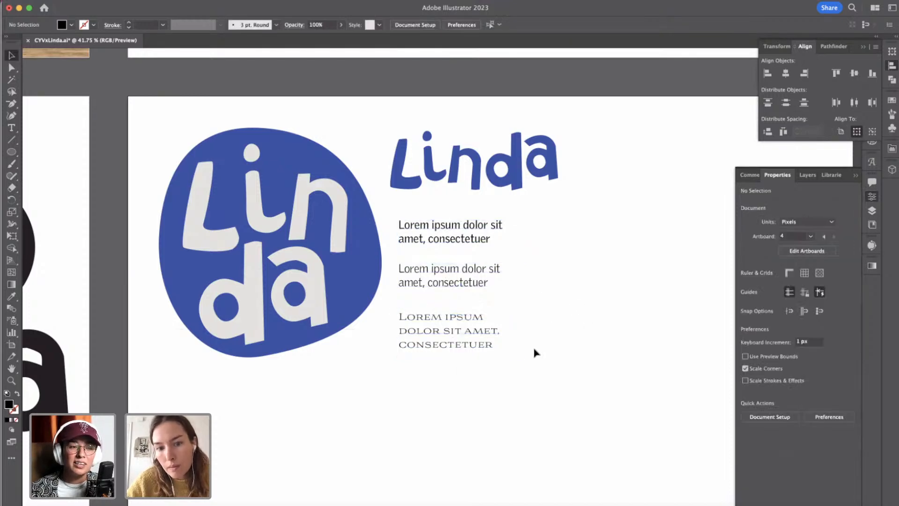
scroll(536, 353, down, 3)
scroll(311, 400, left, 6)
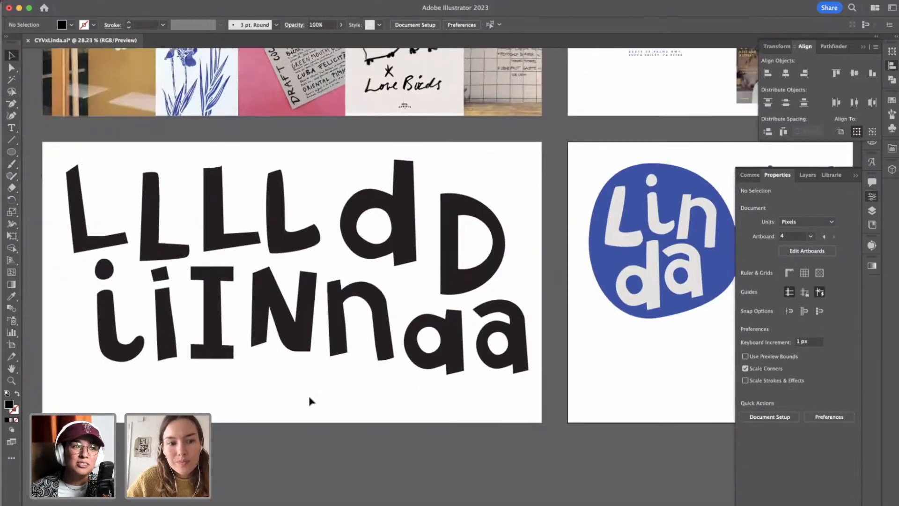
Place a copy of the third capital L from the letter explorations beneath the blue Linda badge.
click(212, 203)
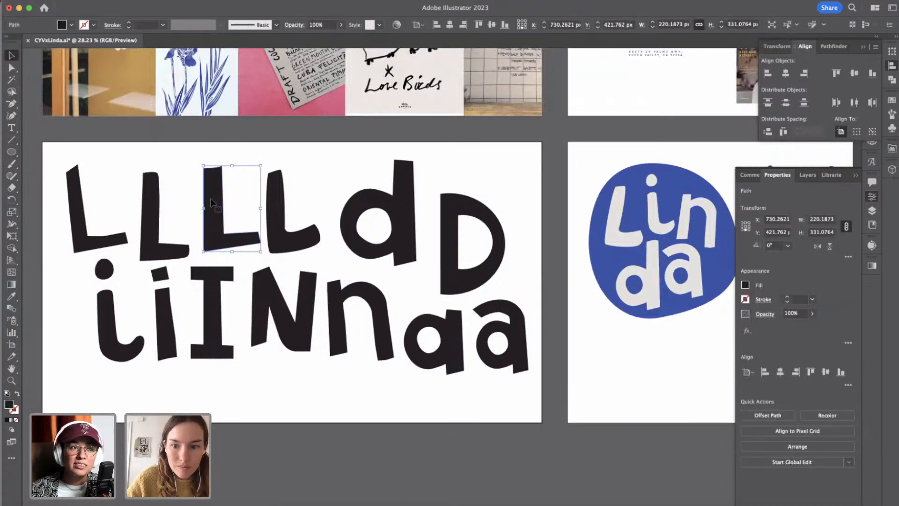
drag(212, 202, 602, 358)
scroll(603, 358, right, 5)
scroll(603, 358, left, 5)
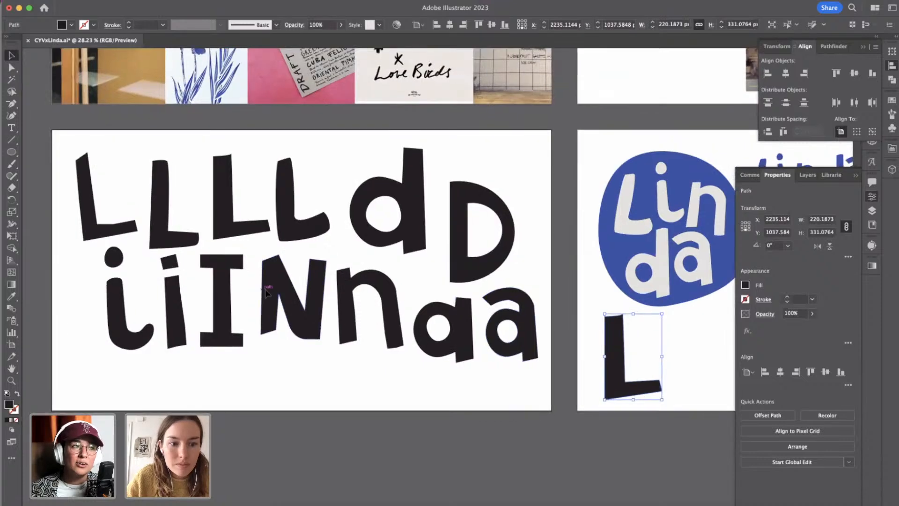
Group the stem and serifs of the slab capital I, then place a copy beside the L and scale it down to match its height.
click(224, 288)
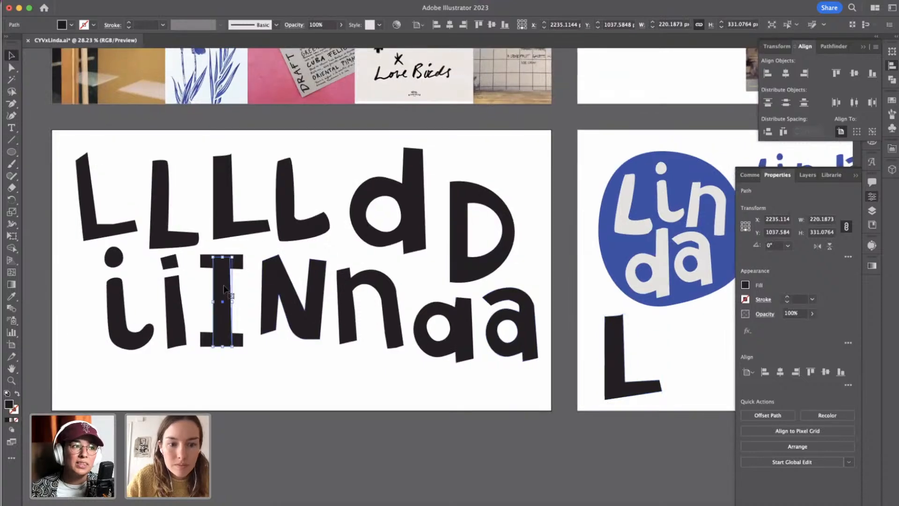
shift+click(242, 263)
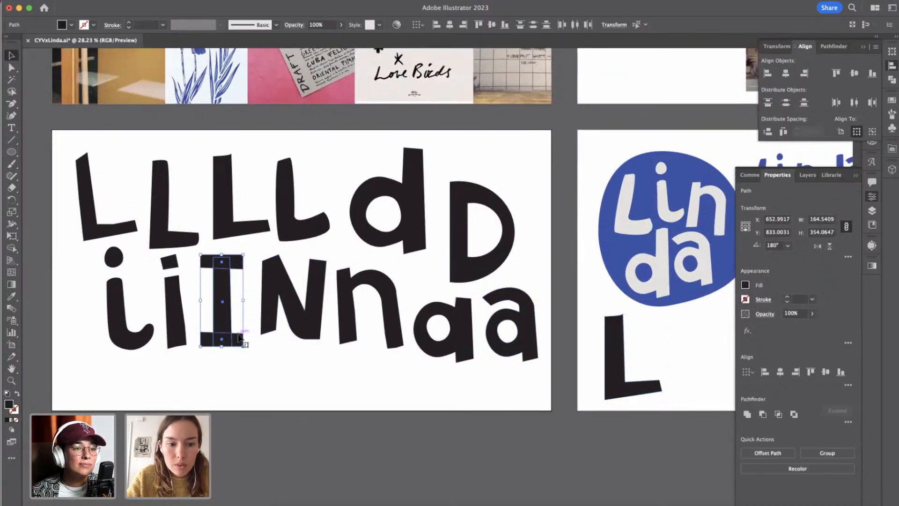
key(a)
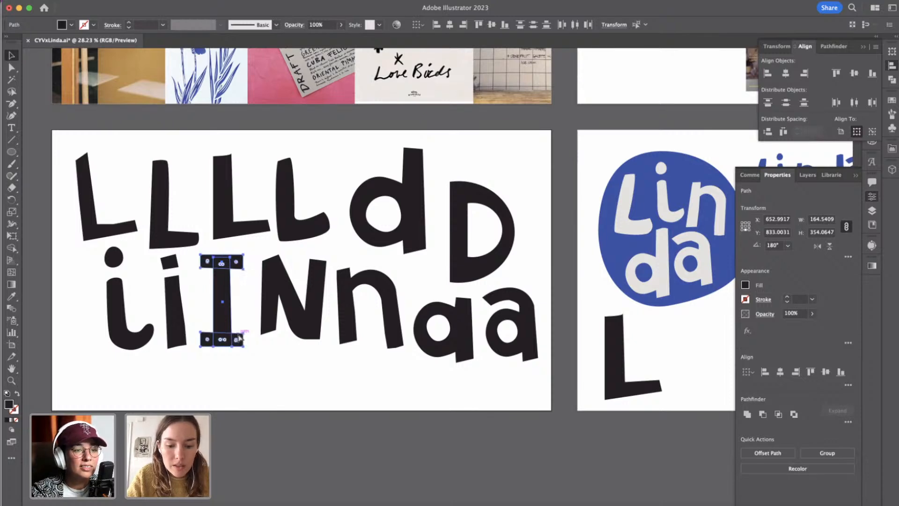
key(super+g)
key(v)
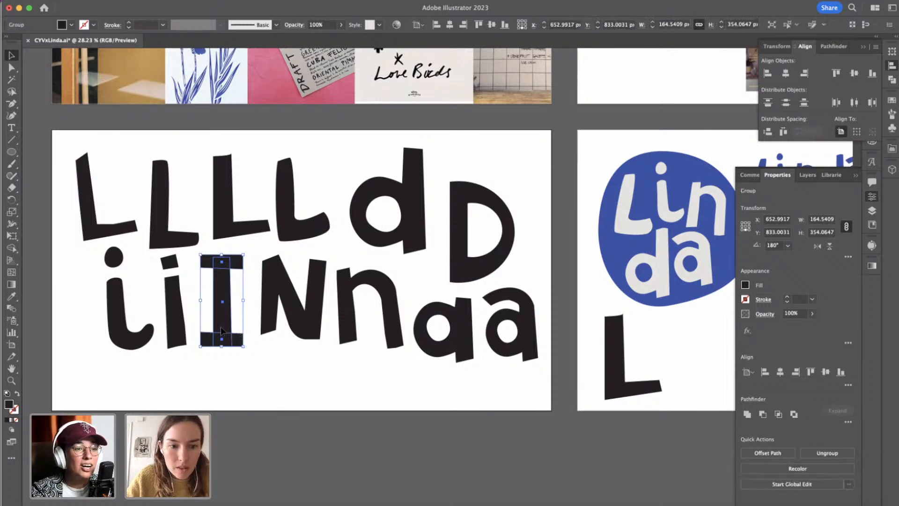
drag(223, 327, 683, 391)
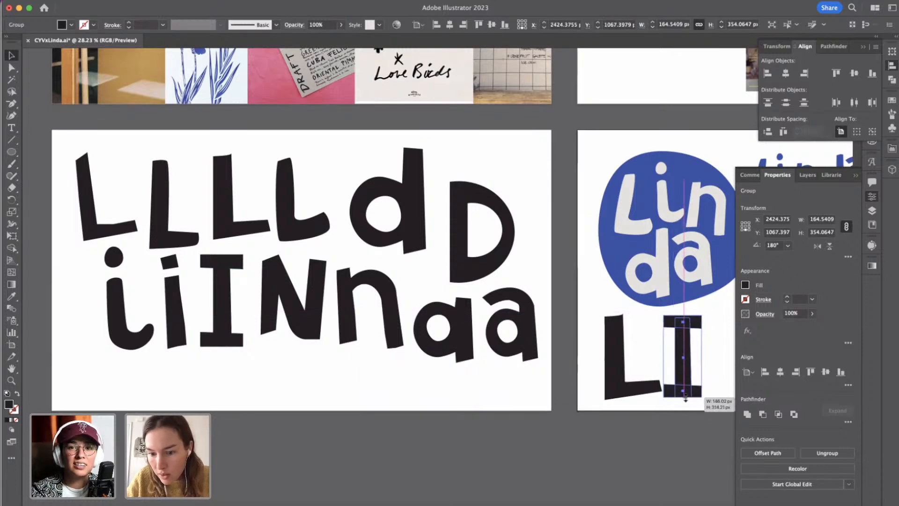
click(683, 413)
Copy the capital N beside the I beneath the badge, move it close to the I and rotate it slightly.
scroll(483, 390, right, 2)
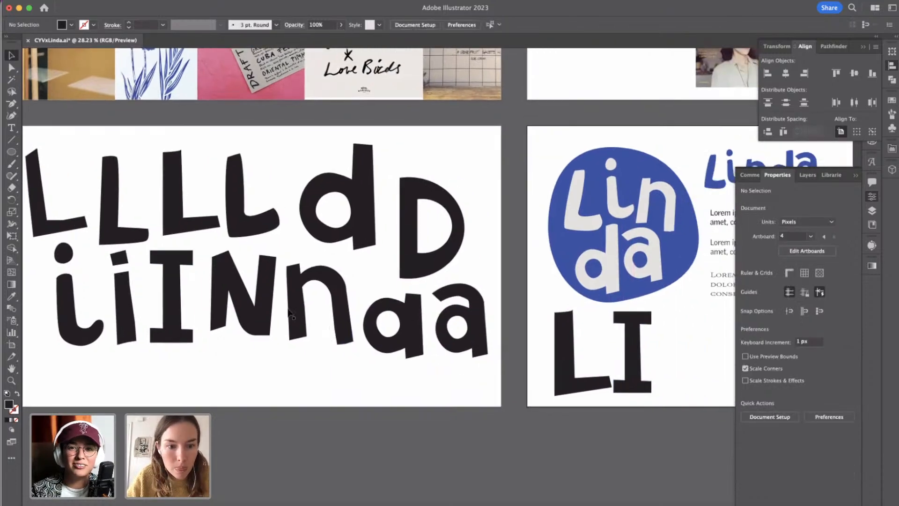
click(263, 302)
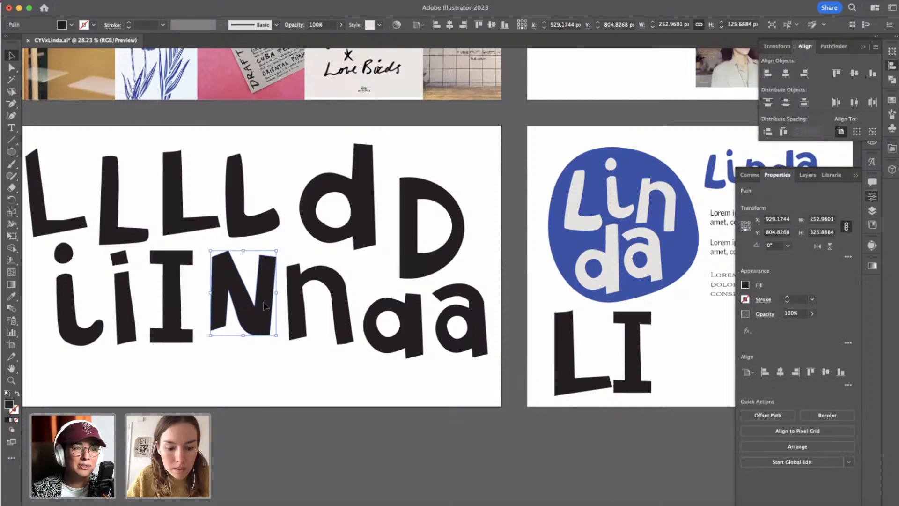
drag(263, 302, 716, 368)
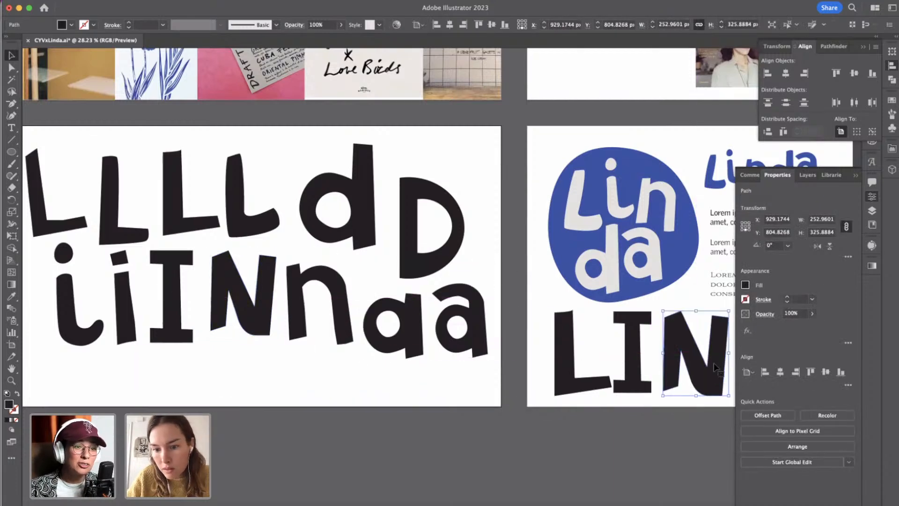
scroll(715, 369, right, 2)
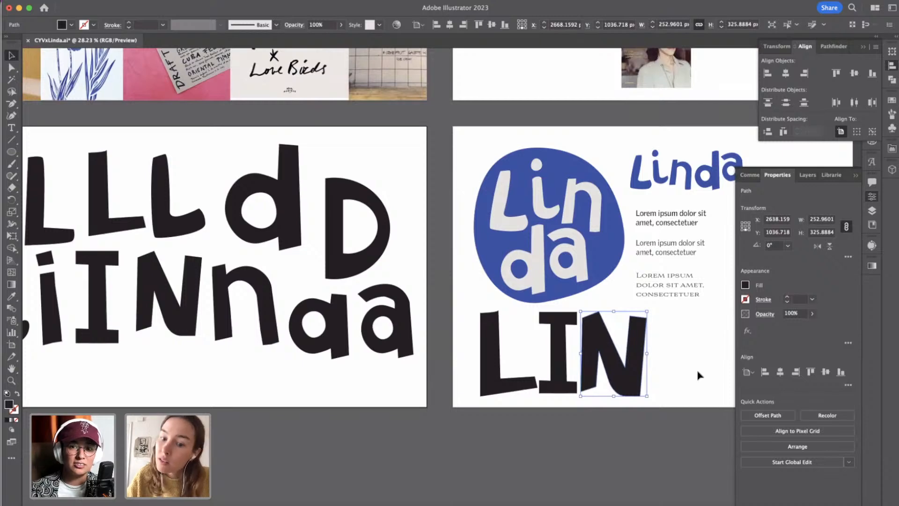
drag(653, 310, 659, 307)
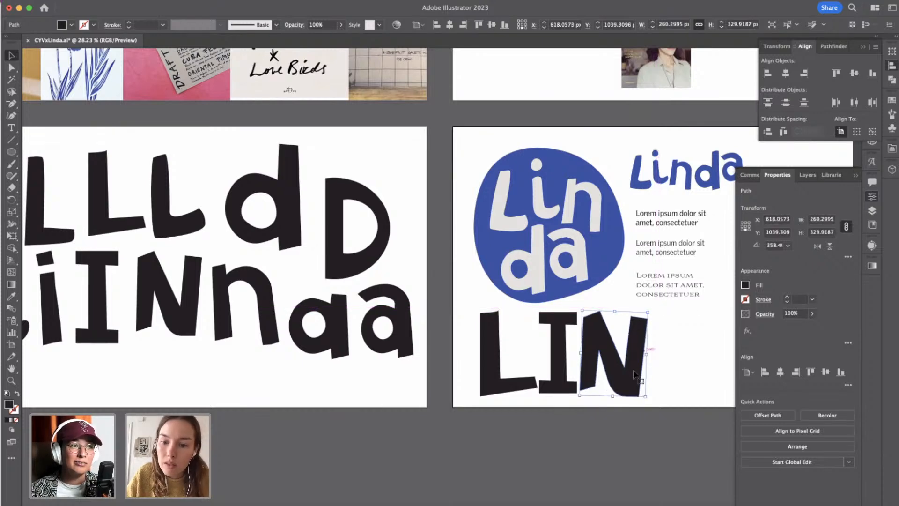
click(650, 377)
Reshape the anchor points at the foot of the copied N's diagonal to replace the rounded corner with a straighter, sharper one.
key(a)
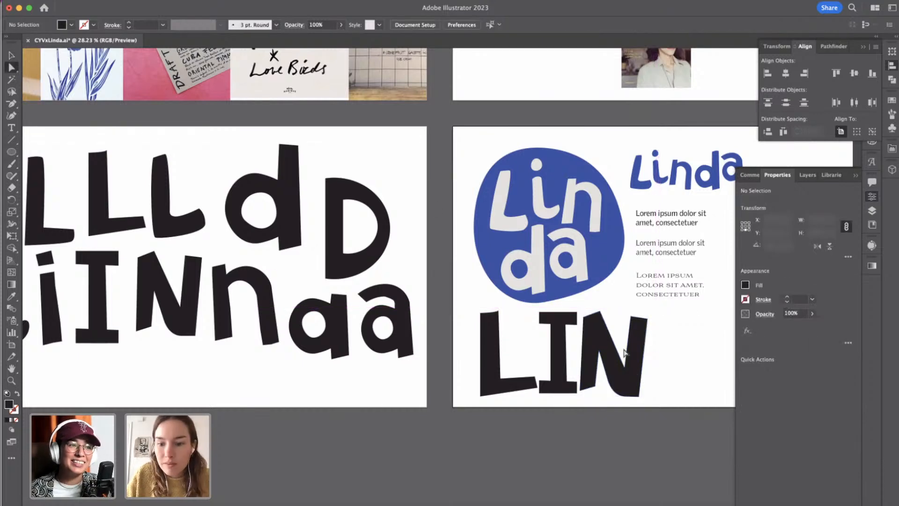
click(616, 394)
scroll(629, 370, up, 2)
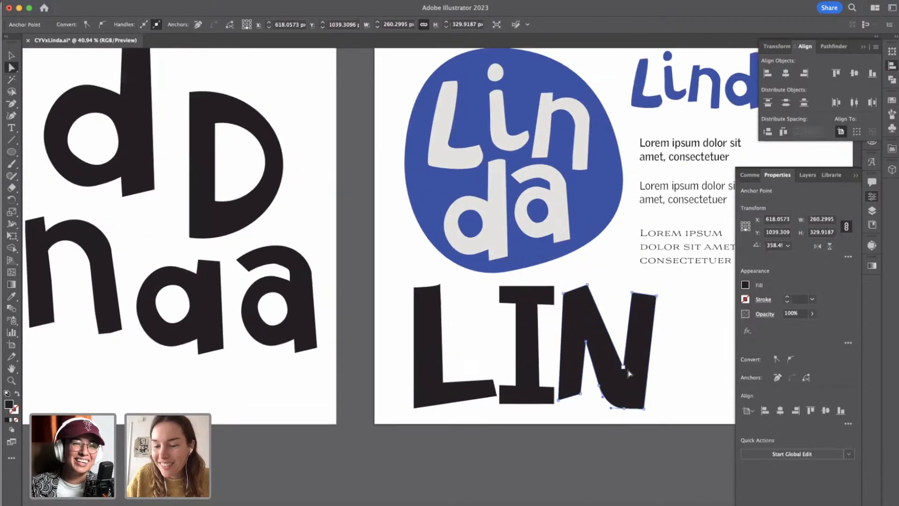
drag(610, 408, 600, 380)
click(601, 386)
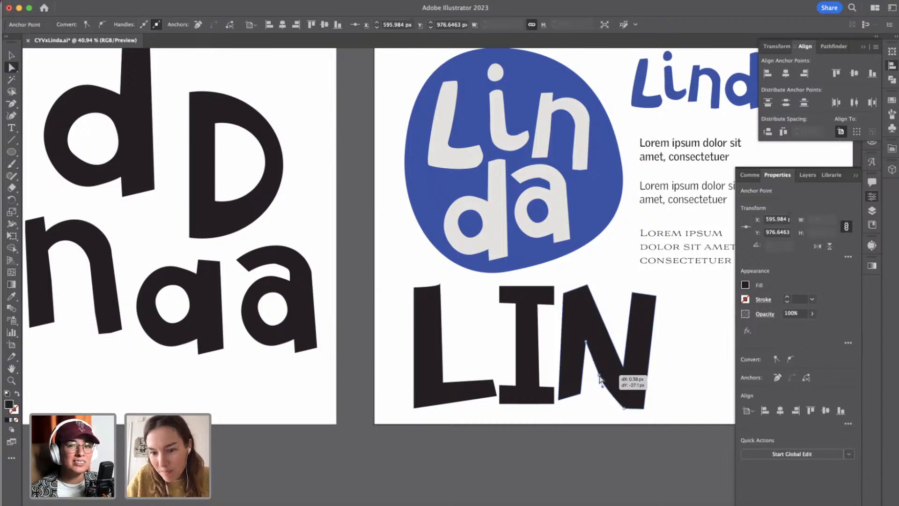
click(676, 380)
scroll(677, 382, down, 2)
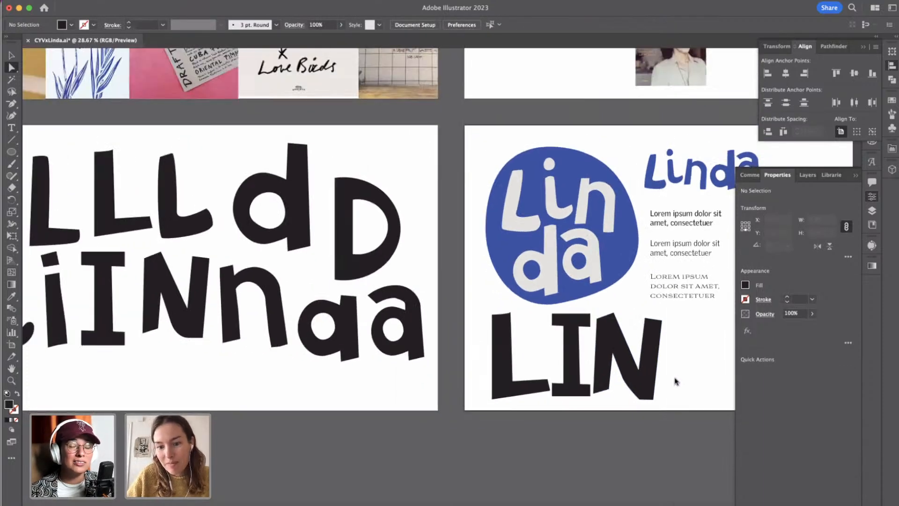
right_click(676, 381)
click(586, 437)
Place a copy of the capital D after the N beneath the badge and scale it down to match the other letters.
scroll(586, 438, down, 3)
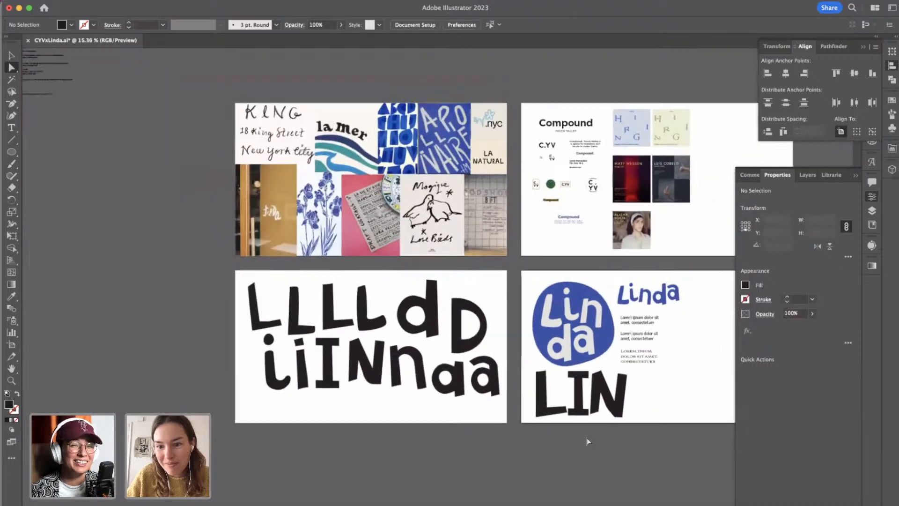
scroll(586, 438, right, 2)
key(v)
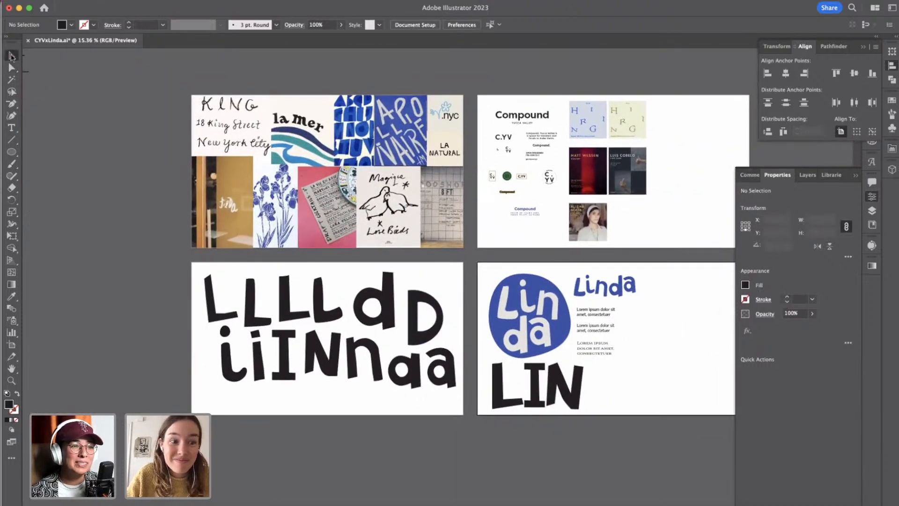
click(424, 319)
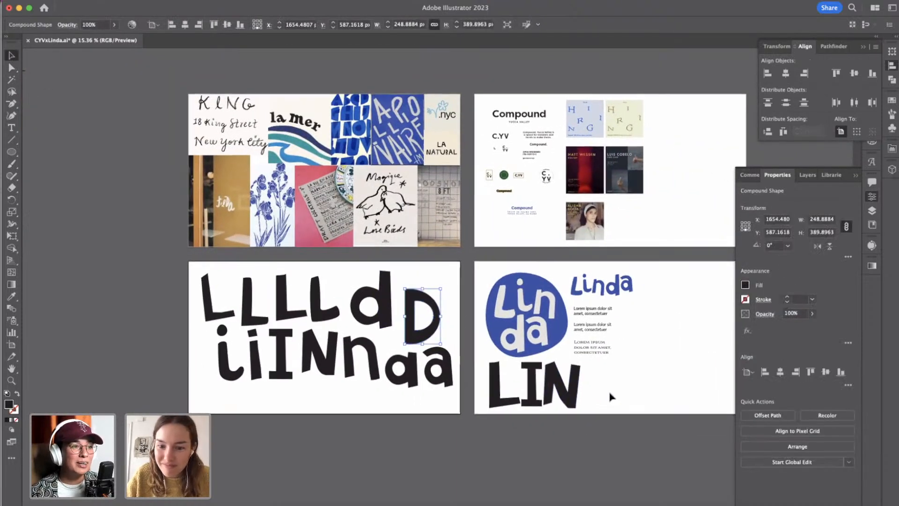
scroll(611, 392, right, 3)
scroll(611, 392, down, 2)
scroll(610, 392, up, 2)
key(super+v)
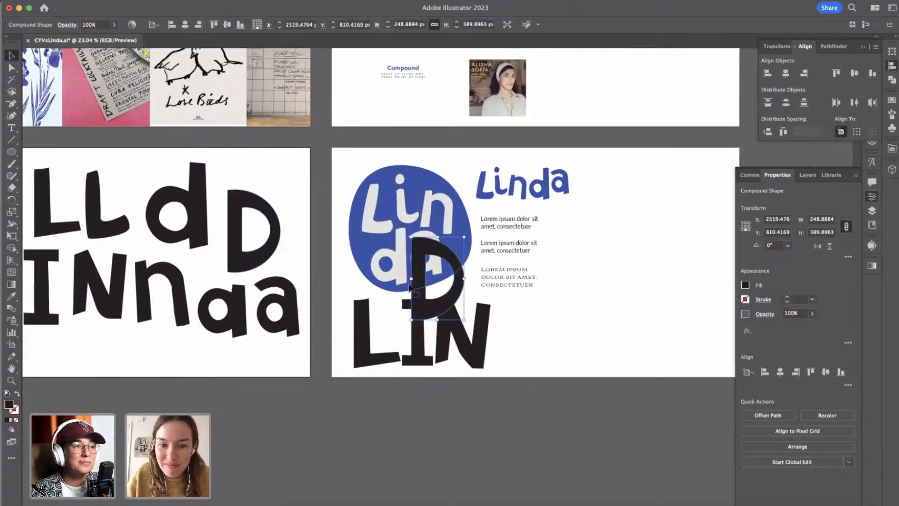
drag(420, 282, 504, 334)
drag(547, 290, 548, 296)
click(562, 315)
Scale down the whole set of black letter explorations toward the upper-left of its artboard to free up space.
scroll(244, 274, left, 3)
scroll(244, 274, down, 1)
scroll(244, 274, left, 3)
scroll(244, 274, up, 1)
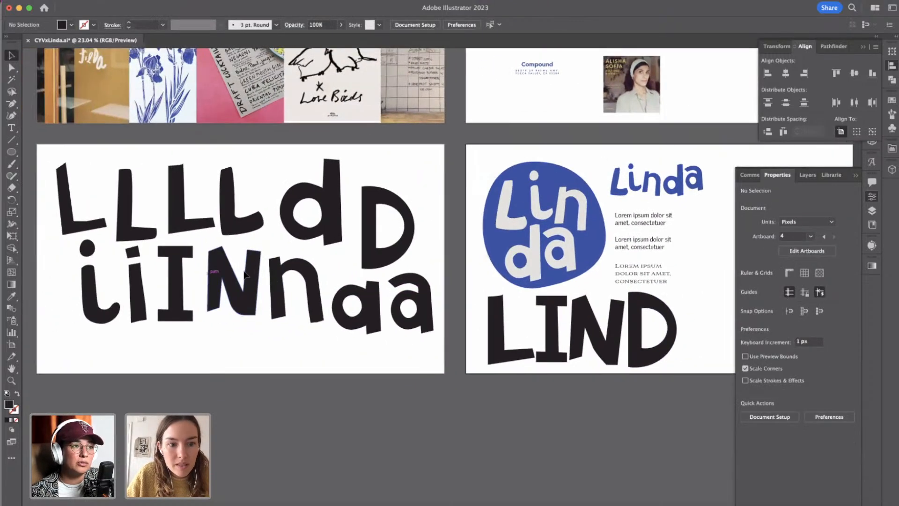
scroll(245, 274, right, 5)
scroll(244, 274, down, 2)
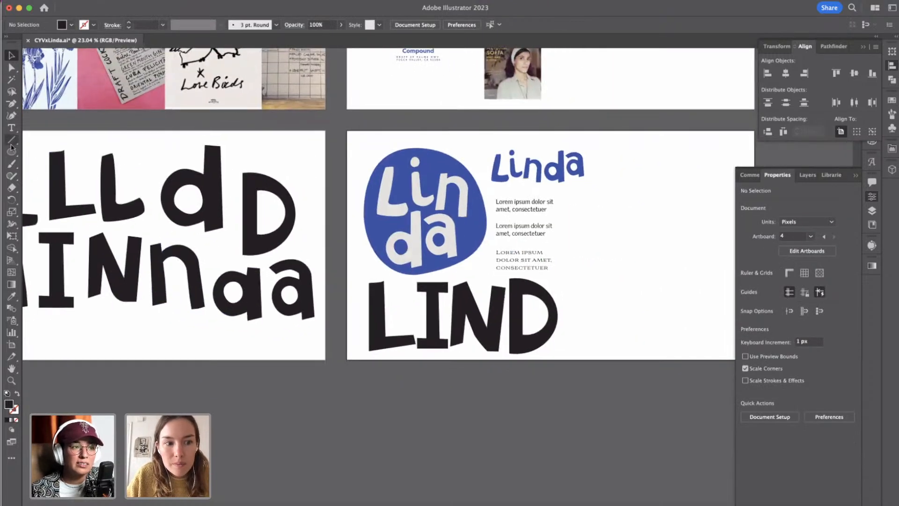
scroll(201, 257, left, 4)
scroll(201, 257, down, 1)
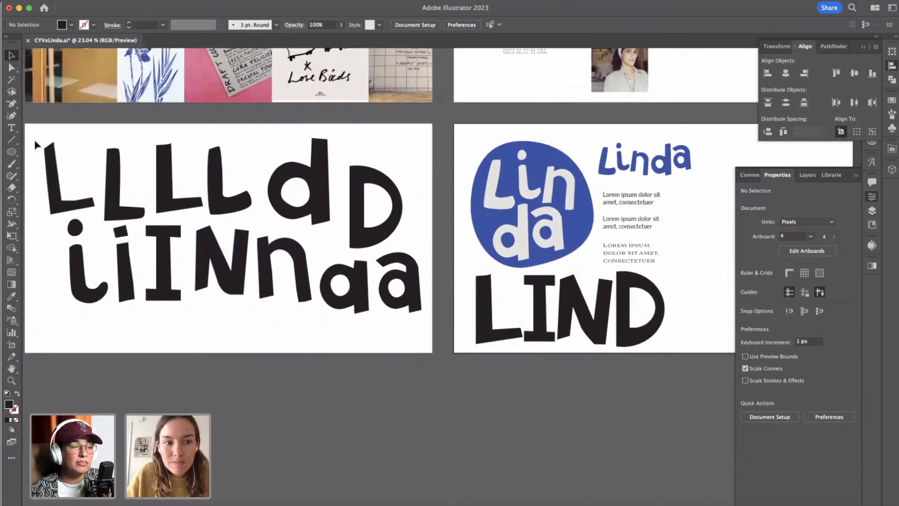
drag(35, 141, 357, 286)
click(217, 326)
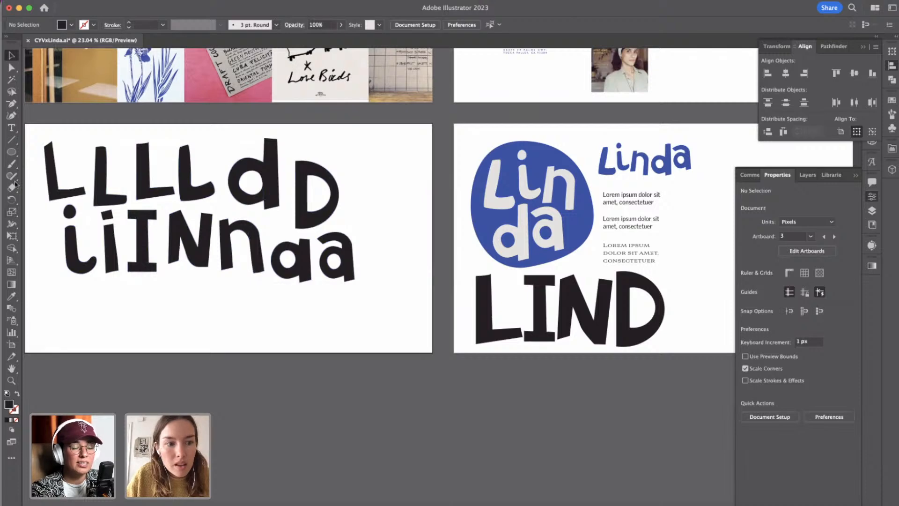
Draw a slanted straight line about 116 px wide and 338 px tall beside the last lowercase a of the explorations.
click(9, 139)
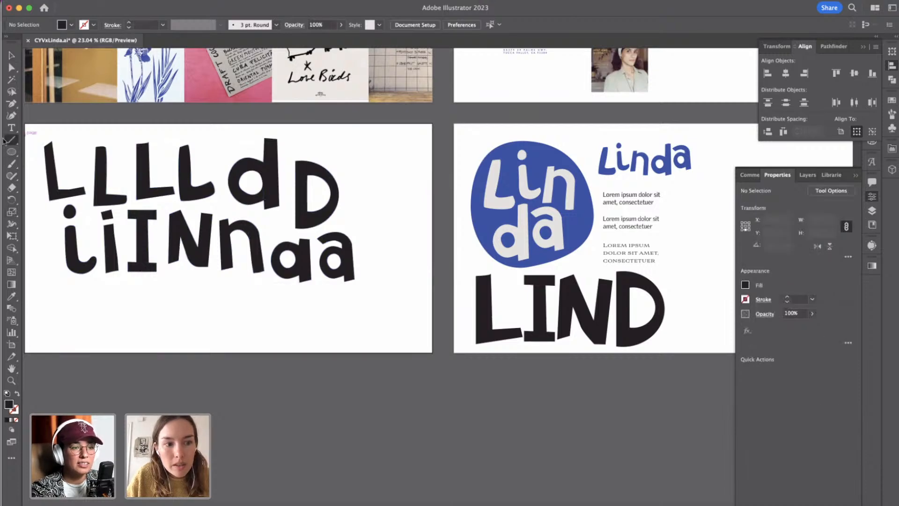
click(382, 211)
click(425, 293)
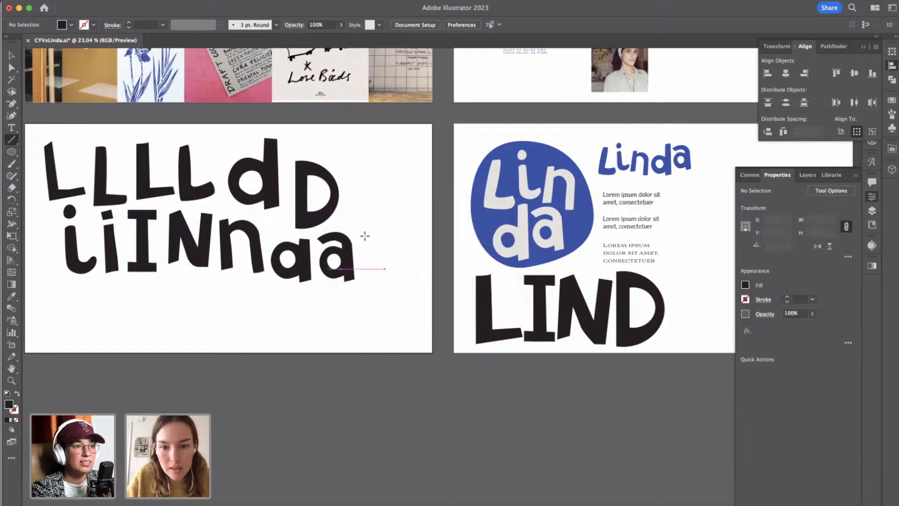
click(390, 231)
click(426, 293)
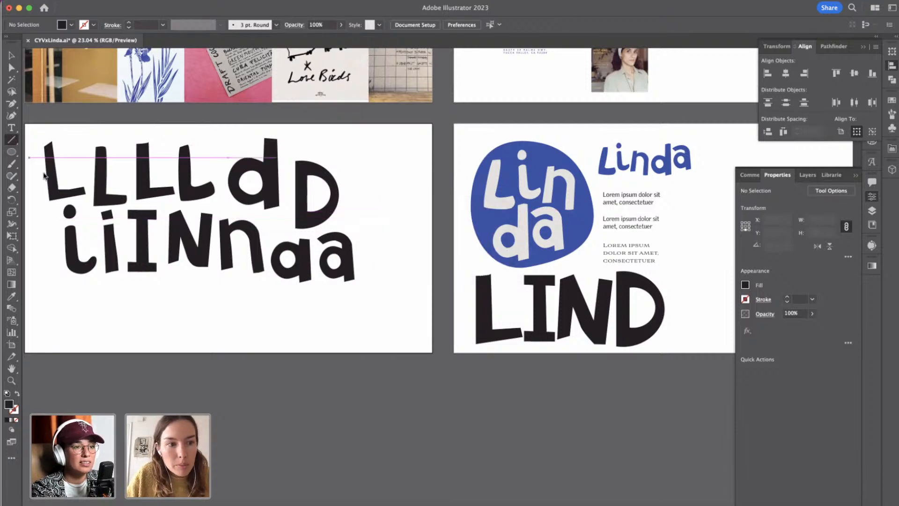
mouse_move(385, 230)
mouse_down()
mouse_move(367, 310)
mouse_move(361, 302)
mouse_up()
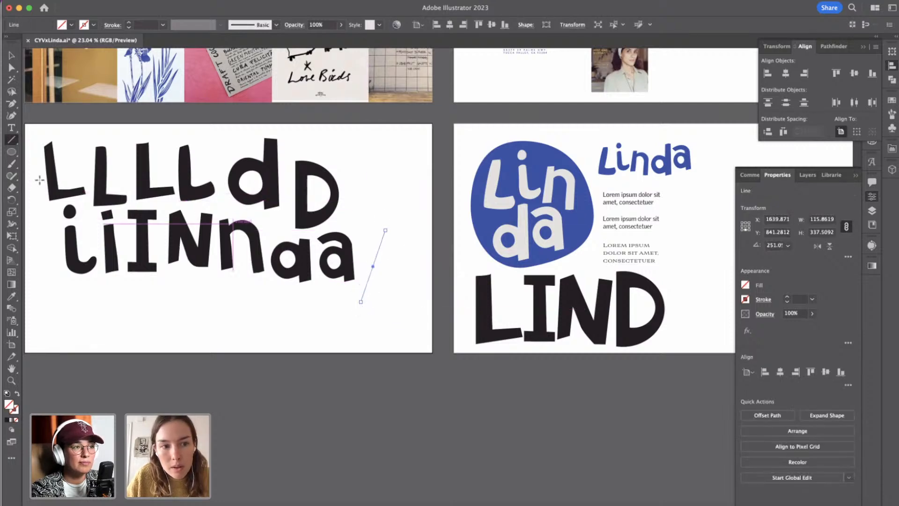
Give the slanted line a black 60 px stroke.
key(w)
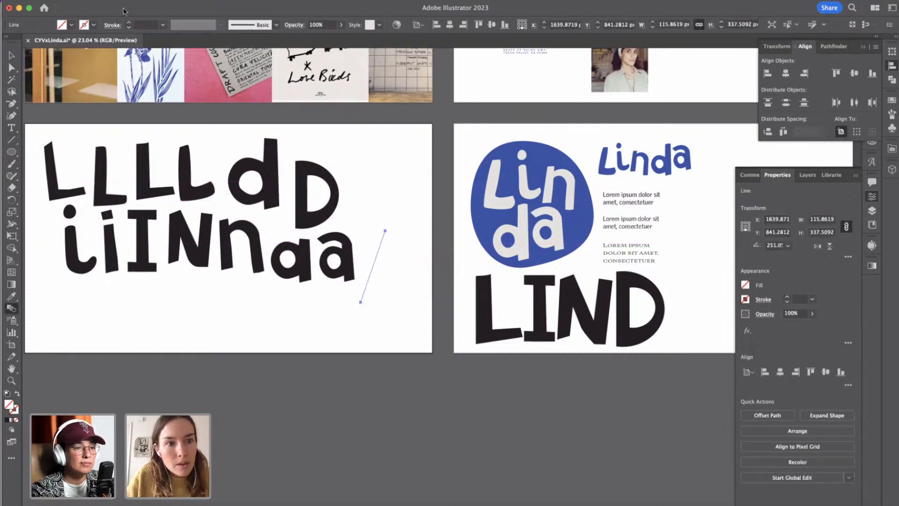
shift+click(129, 22)
shift+click(129, 22)
shift+click(129, 22)
shift+click(129, 22)
shift+click(129, 23)
shift+click(129, 22)
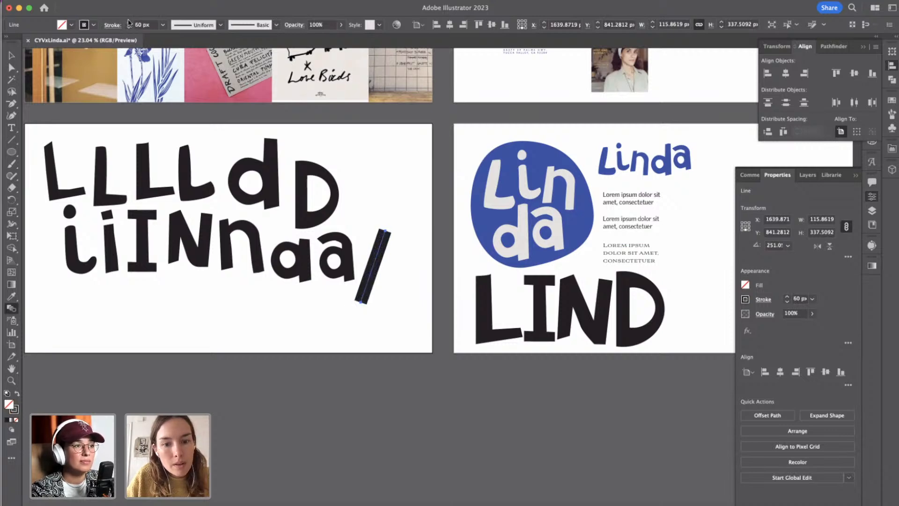
key(v)
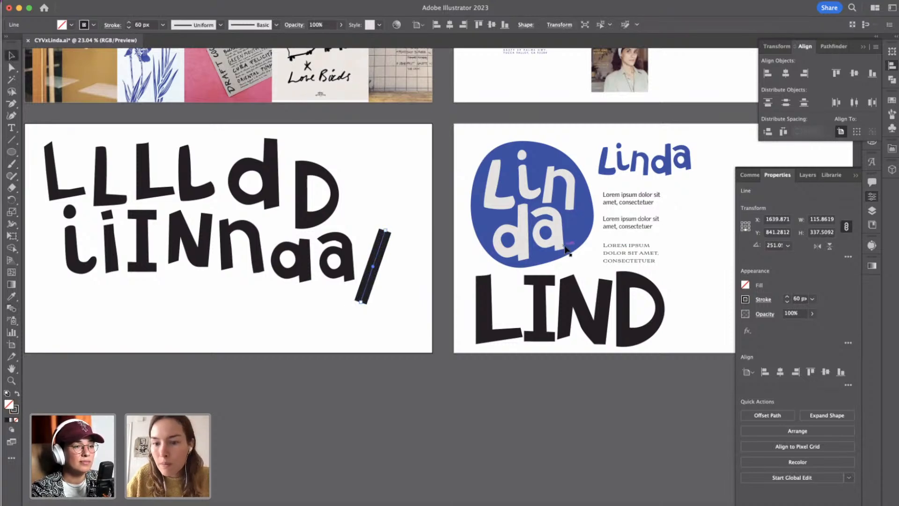
Place a copy of the two GriffithGothic sample paragraphs beside the originals, level with them.
scroll(566, 249, right, 5)
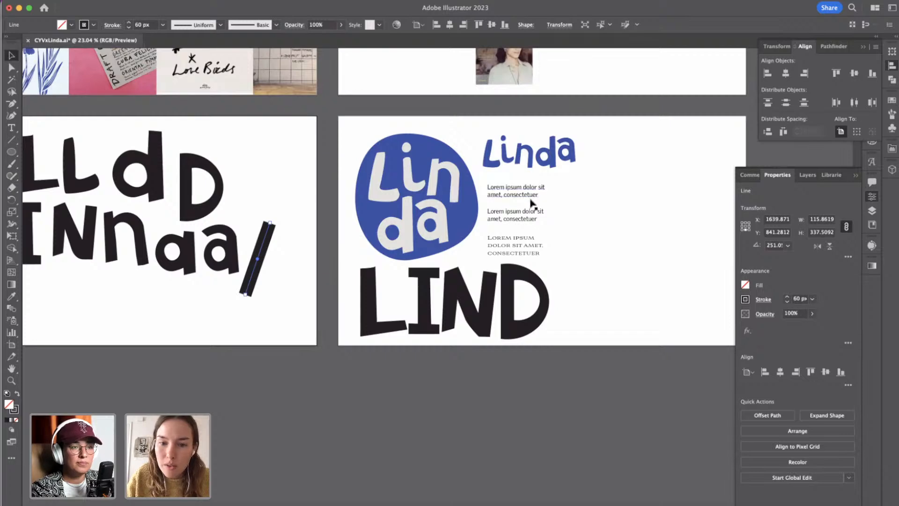
click(562, 196)
scroll(562, 197, up, 5)
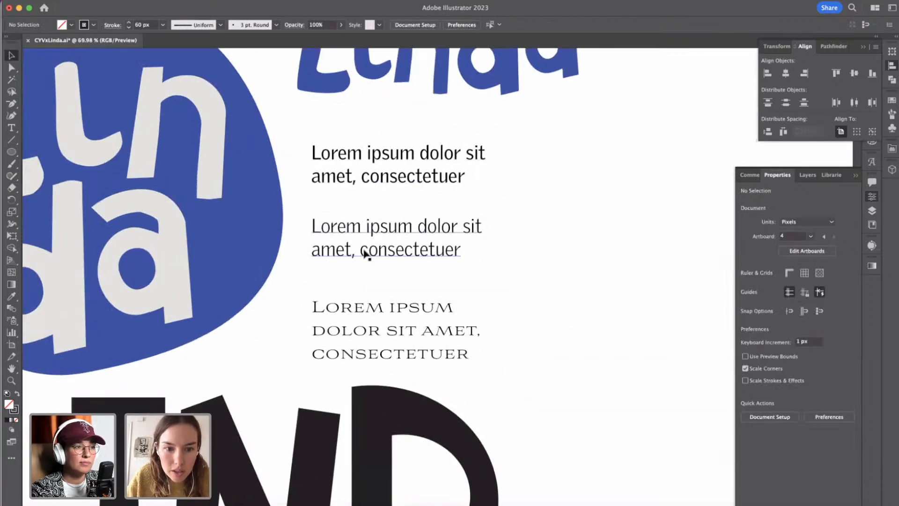
click(366, 253)
shift+click(390, 168)
click(562, 195)
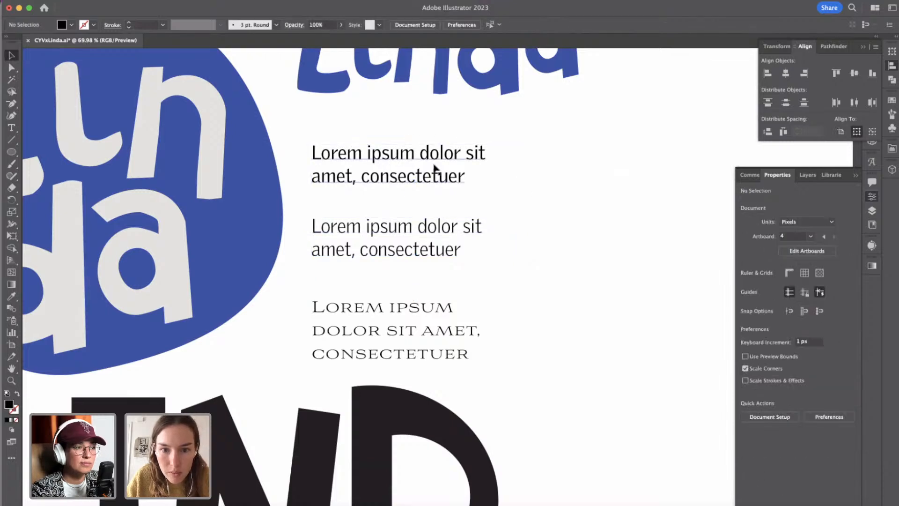
click(435, 169)
shift+click(417, 227)
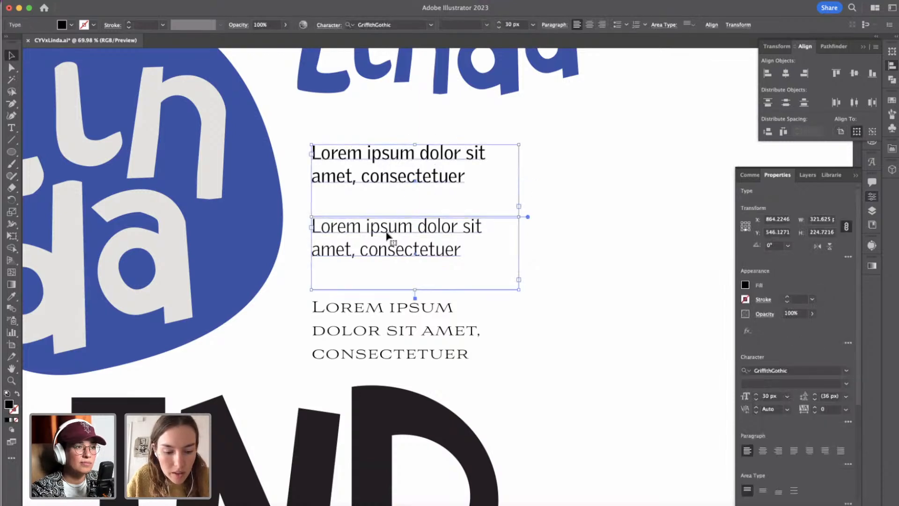
drag(387, 235, 620, 235)
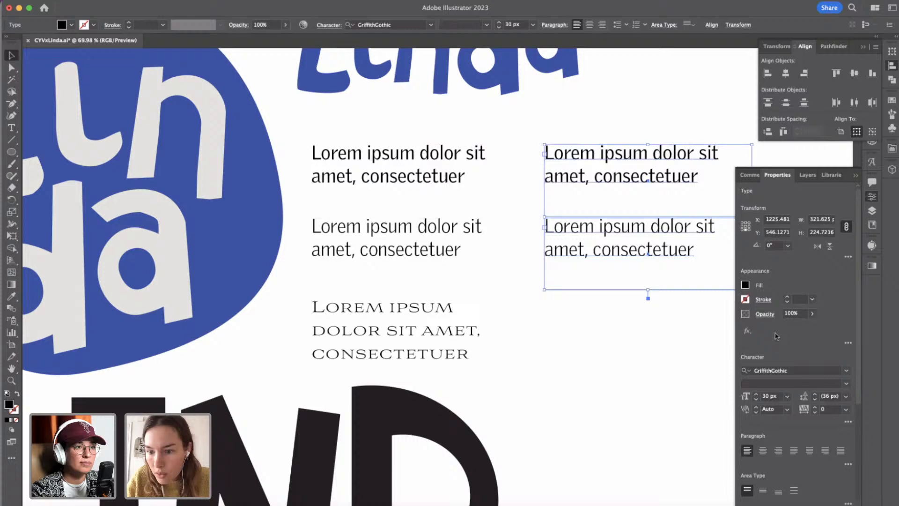
Find a text typeface in the font list and set both copied paragraphs in Textbook New Light.
click(765, 370)
double_click(766, 370)
text(text)
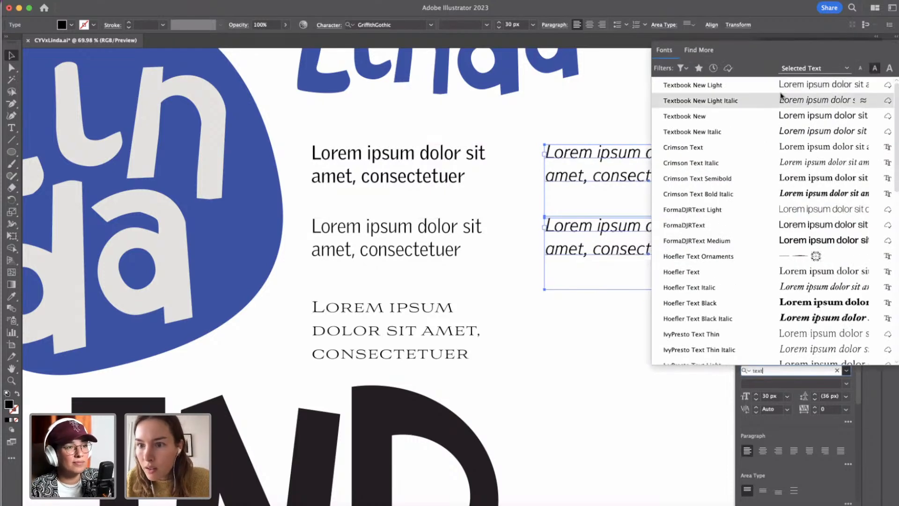
click(781, 85)
click(634, 294)
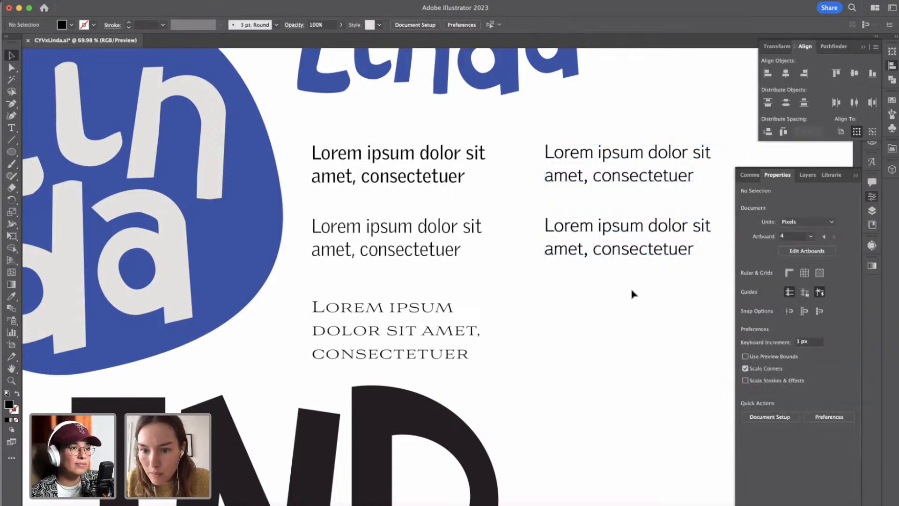
Delete the lower of the two Textbook New Light sample paragraphs.
click(629, 253)
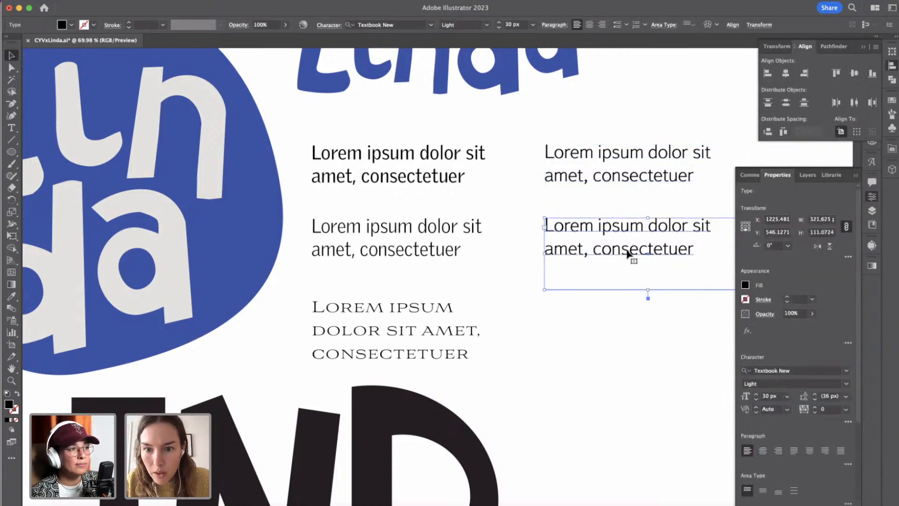
key(Delete)
click(427, 154)
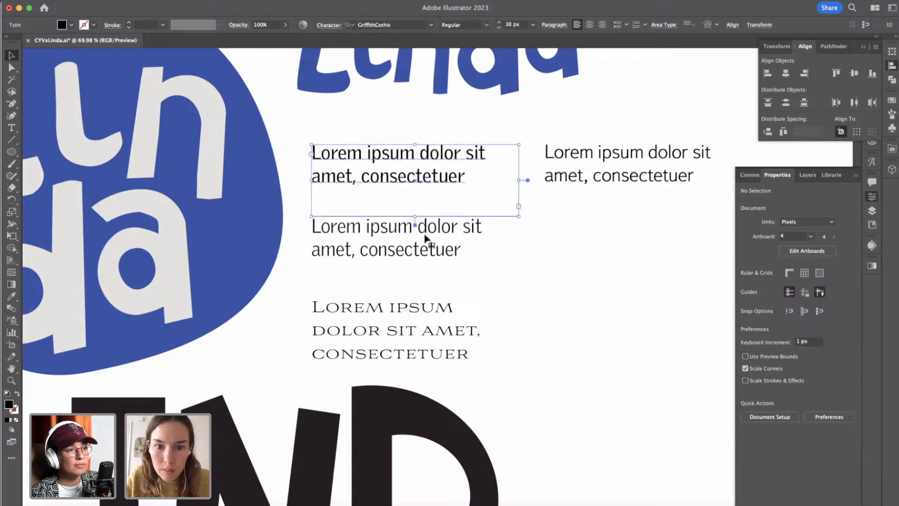
shift+click(425, 237)
click(552, 258)
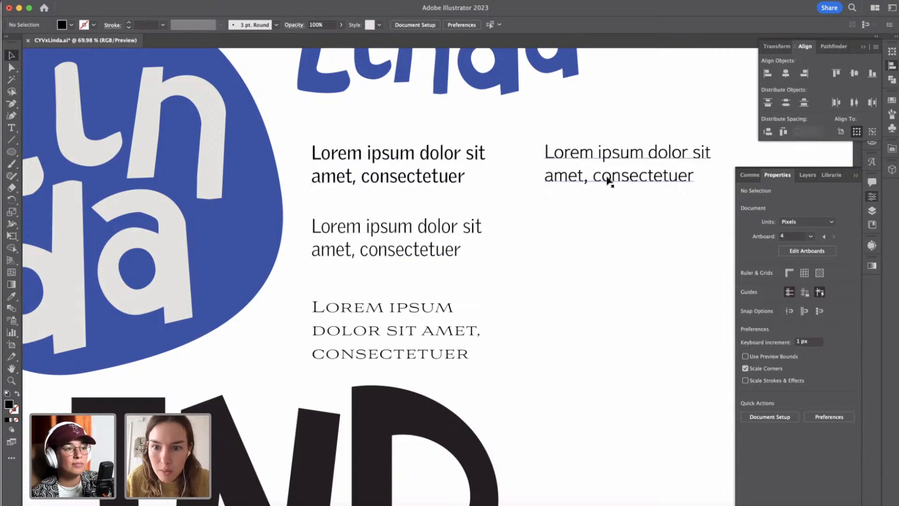
Examine the Aviano sample paragraph against the scattered hiring letters on the Compound posters and the Linda lettering.
click(395, 328)
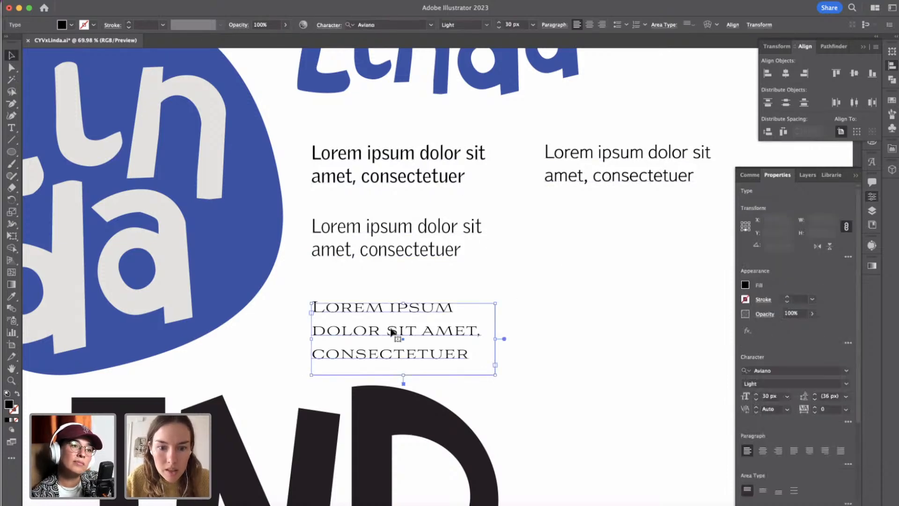
scroll(396, 330, down, 3)
scroll(390, 336, up, 15)
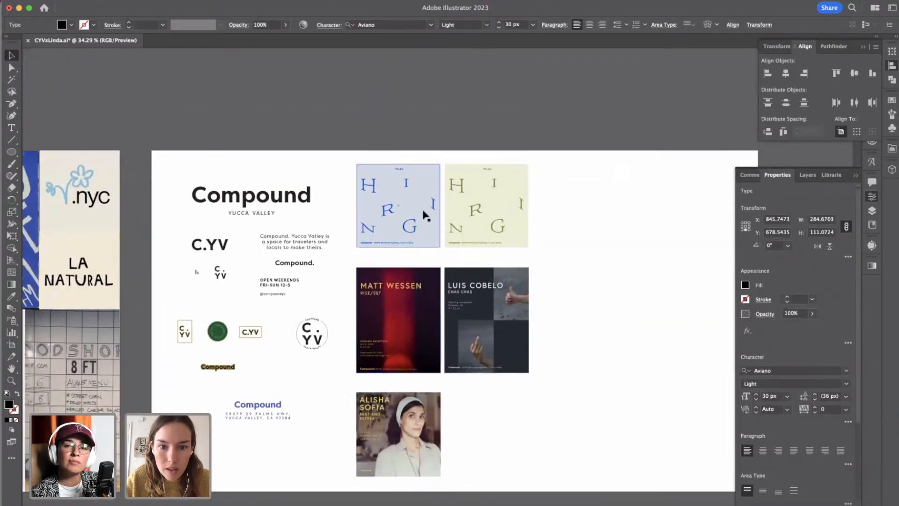
scroll(426, 216, up, 5)
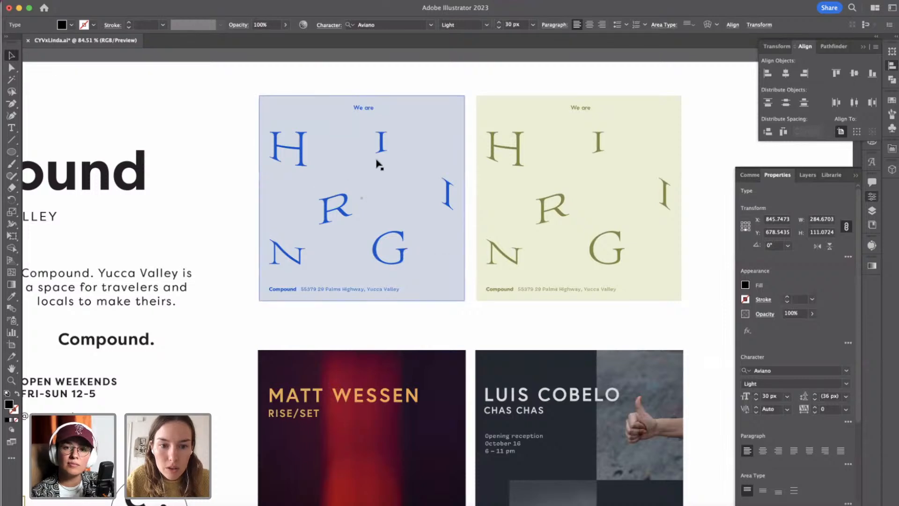
scroll(401, 252, down, 5)
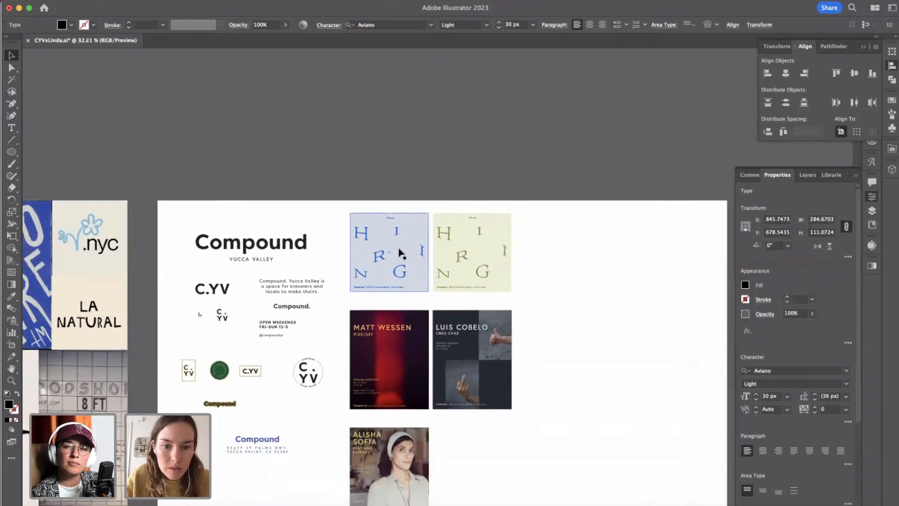
scroll(401, 253, down, 5)
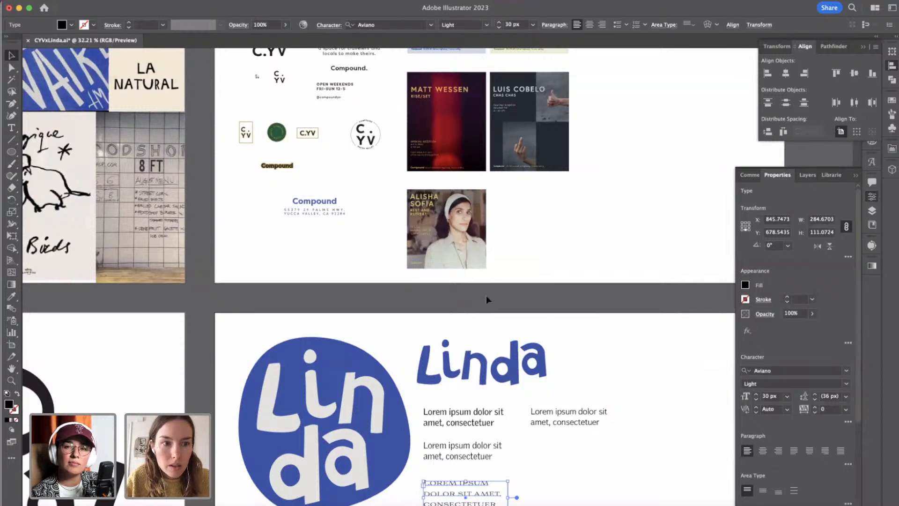
scroll(487, 295, down, 2)
scroll(486, 297, down, 4)
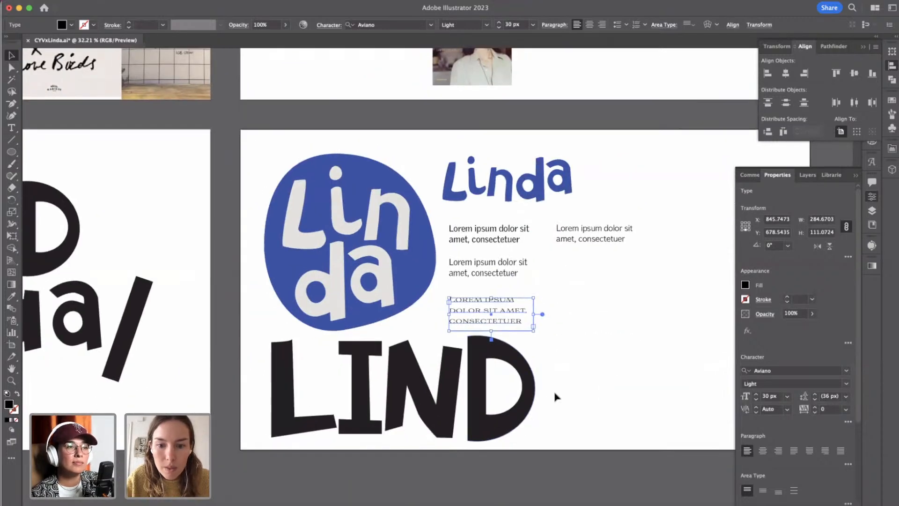
click(556, 394)
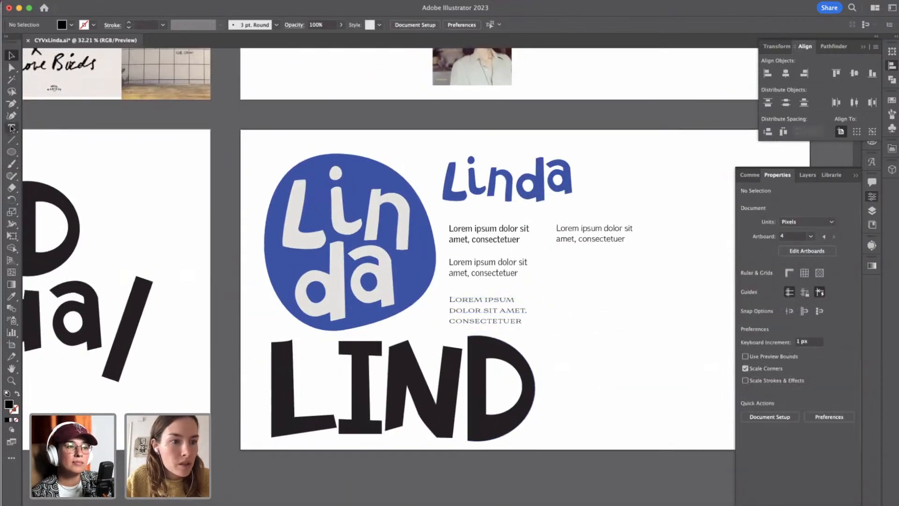
Create a mirrored copy of the slanted black line with Reflect across the vertical axis.
click(10, 153)
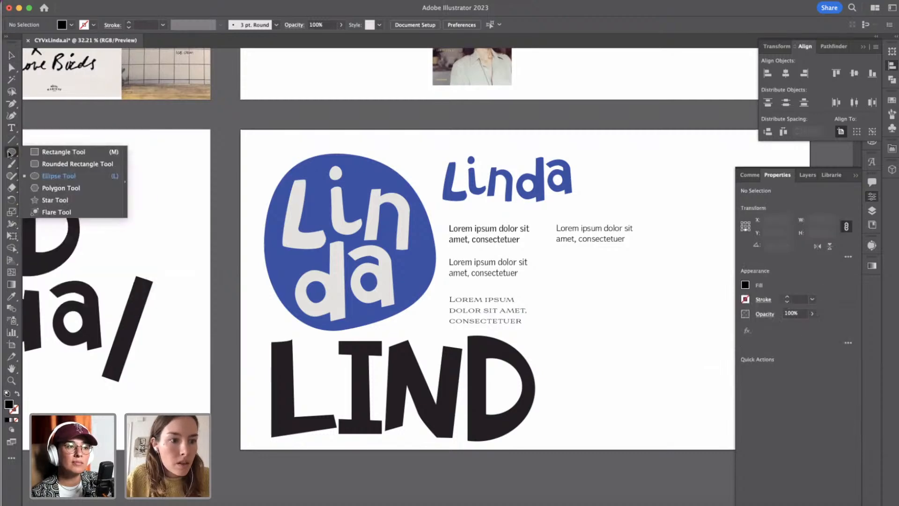
click(13, 56)
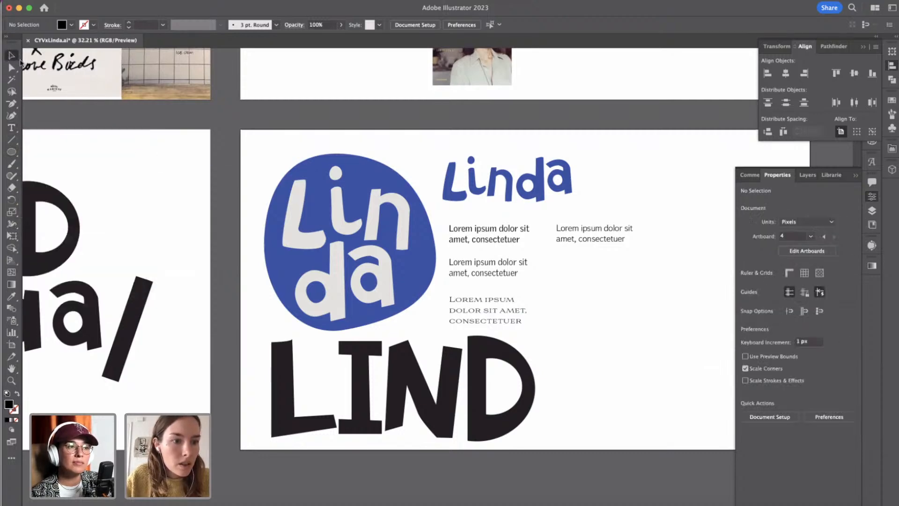
click(134, 321)
scroll(132, 319, left, 5)
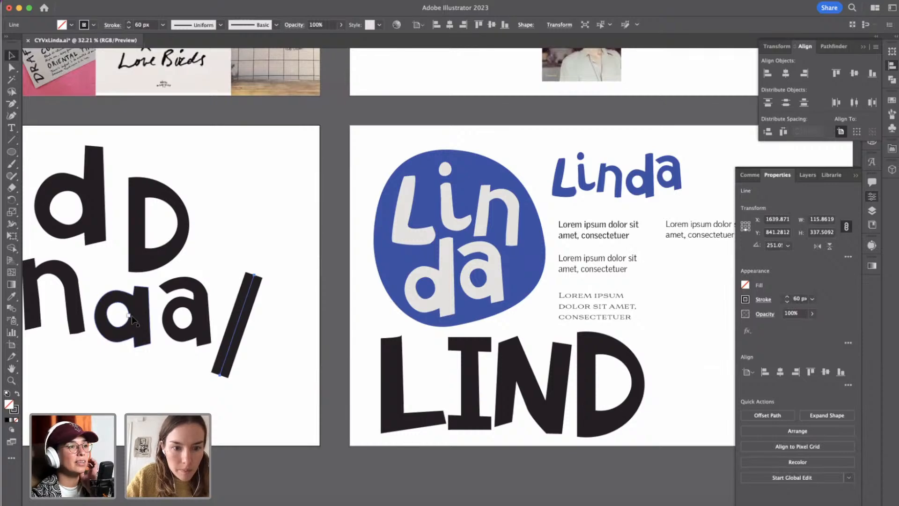
click(123, 0)
mouse_move(126, 7)
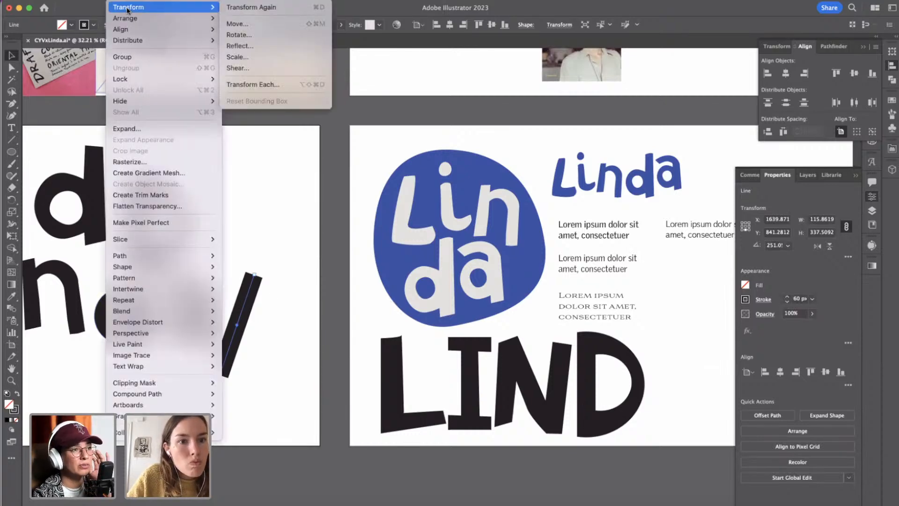
click(236, 45)
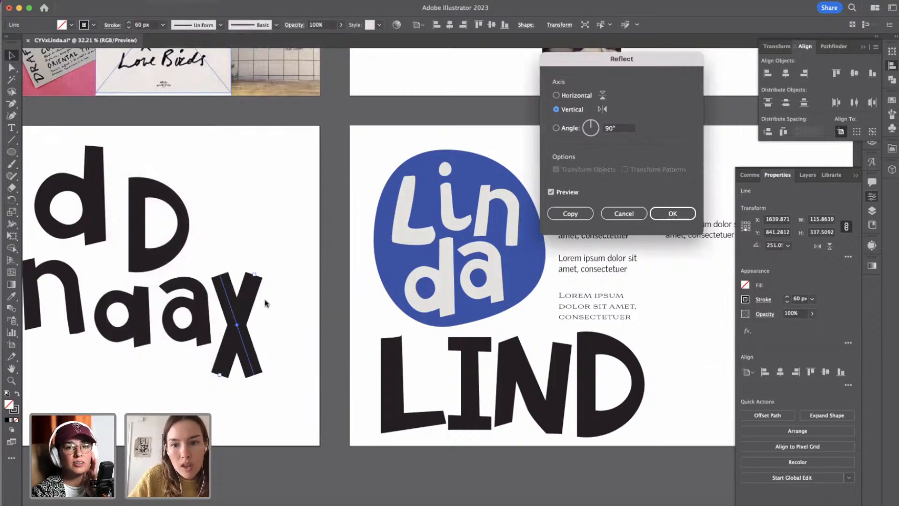
click(675, 213)
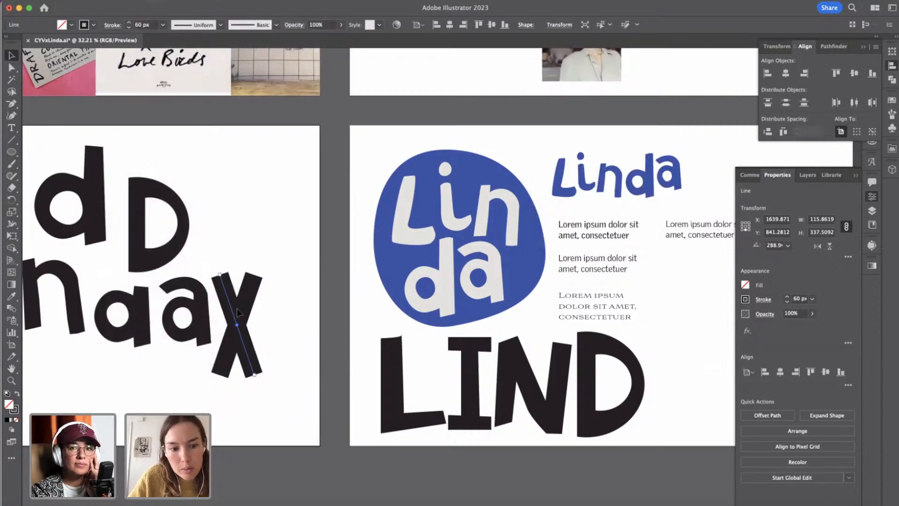
Move the mirrored line sideways and slightly up so the two lines meet at the top as the legs of an A.
drag(230, 313, 262, 302)
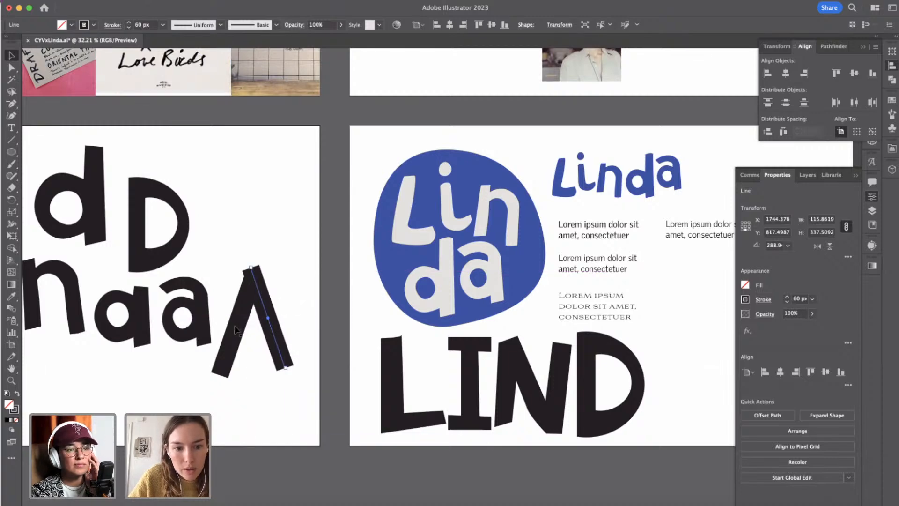
click(236, 330)
click(307, 316)
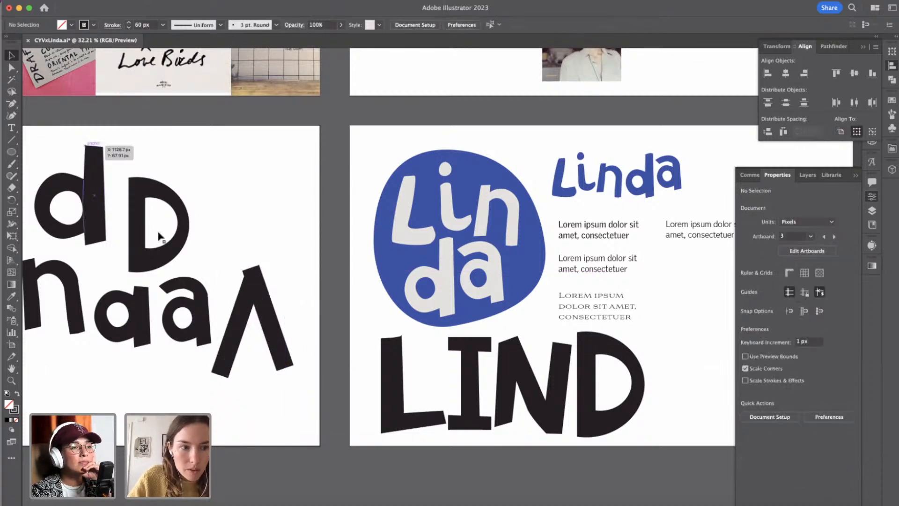
Draw a horizontal rectangle about 134 px wide and 9 px tall across the two legs as the A's crossbar.
click(11, 151)
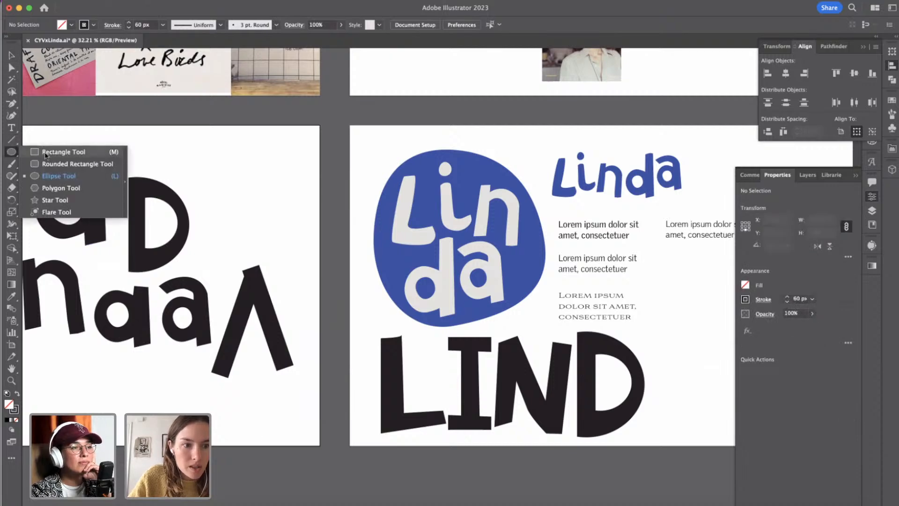
click(45, 152)
drag(223, 336, 262, 339)
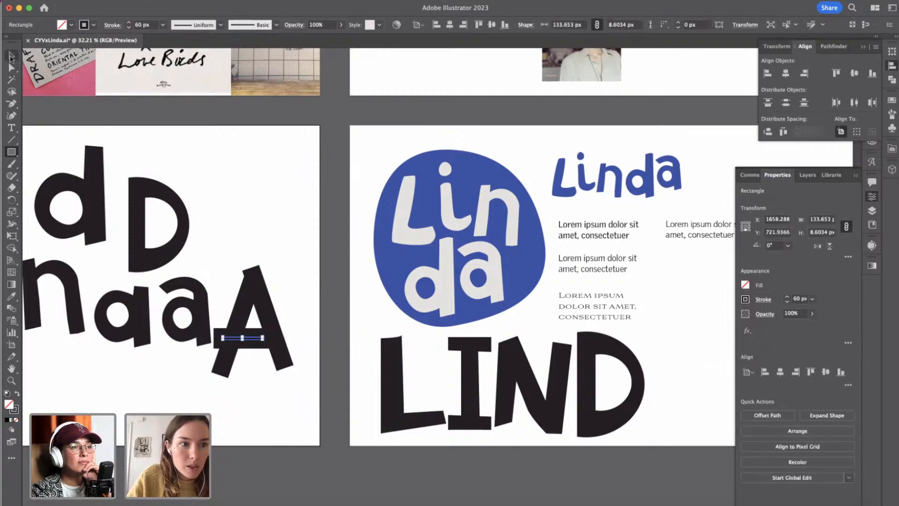
click(11, 56)
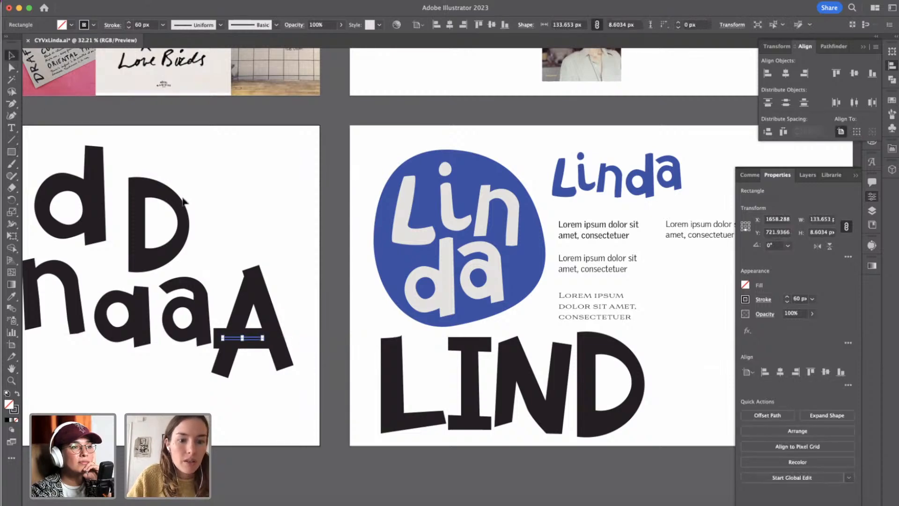
Expand the stroked legs and crossbar of the A into filled shapes.
shift+click(243, 299)
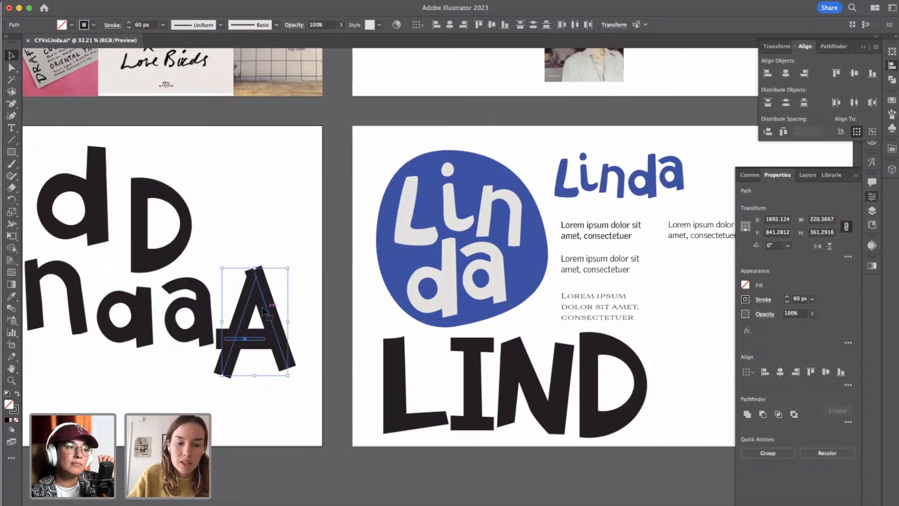
scroll(262, 307, left, 3)
scroll(263, 311, up, 3)
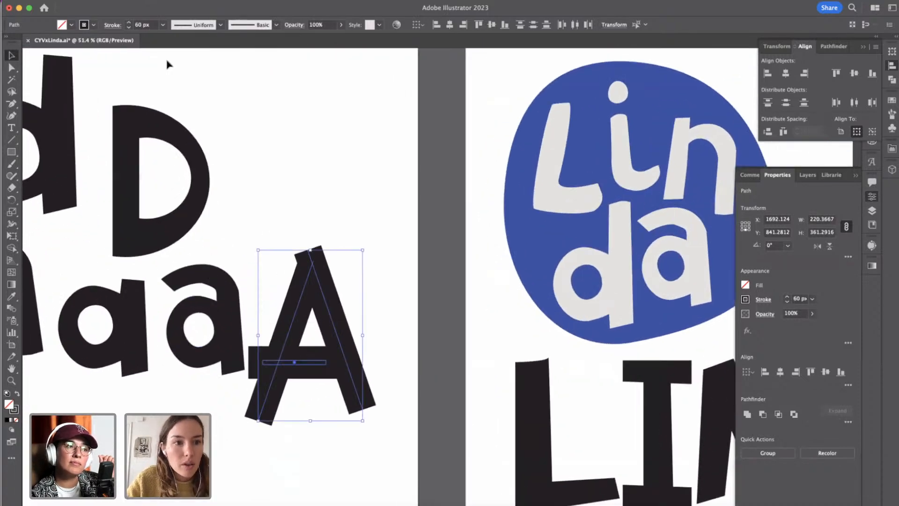
click(119, 2)
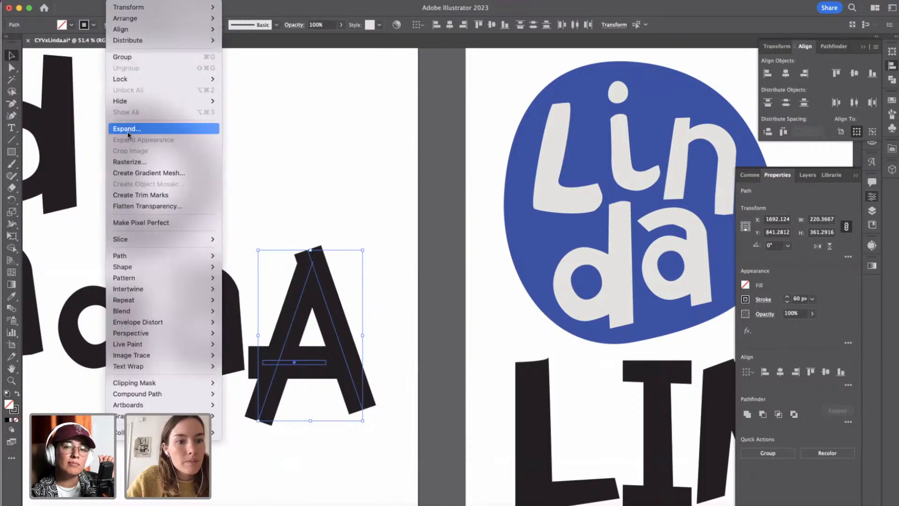
click(471, 396)
click(475, 327)
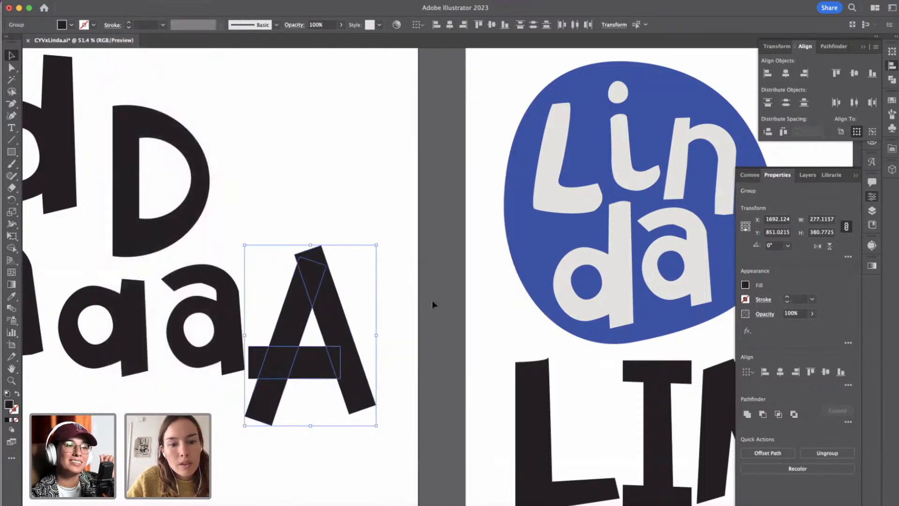
click(410, 298)
Make the A's crossbar slightly thinner by raising its lower edge.
click(309, 368)
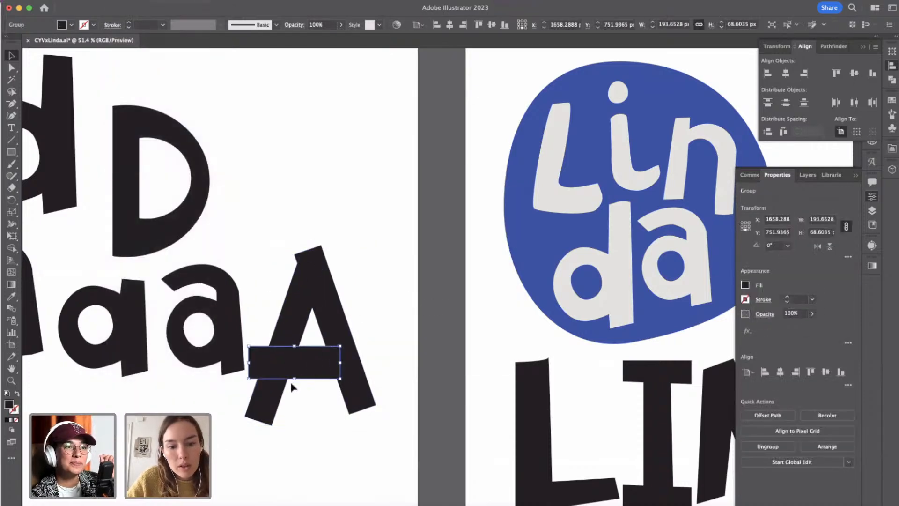
click(296, 382)
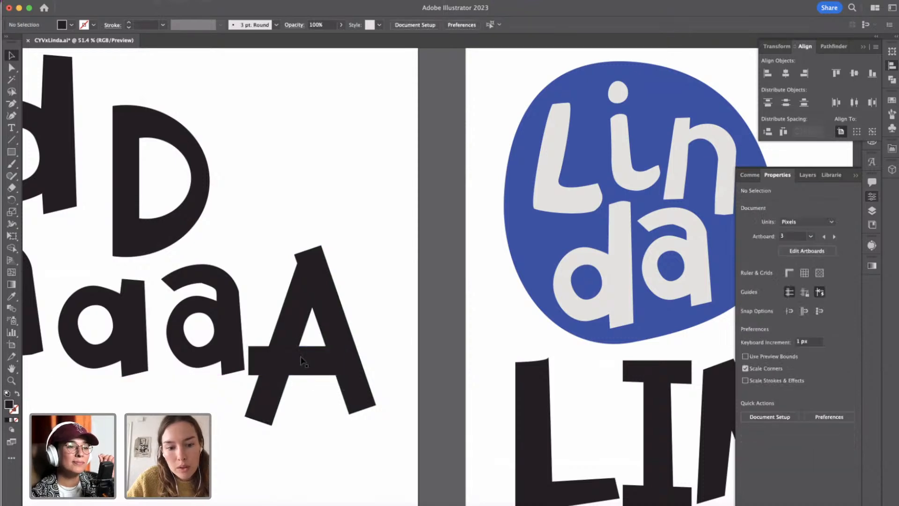
click(298, 338)
click(336, 263)
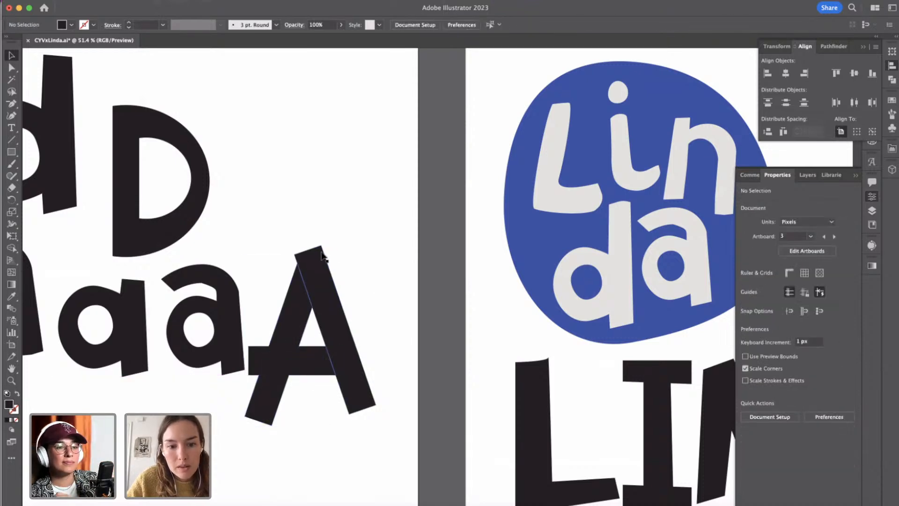
Reshape the A's right leg by pulling its top corner slightly outward and up and cutting its foot at a steeper slant.
click(328, 258)
click(12, 70)
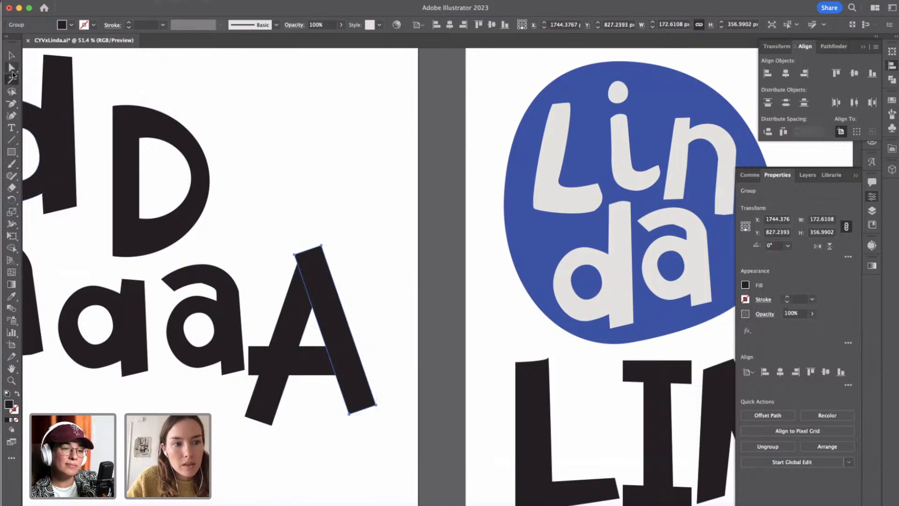
click(320, 244)
drag(321, 244, 327, 243)
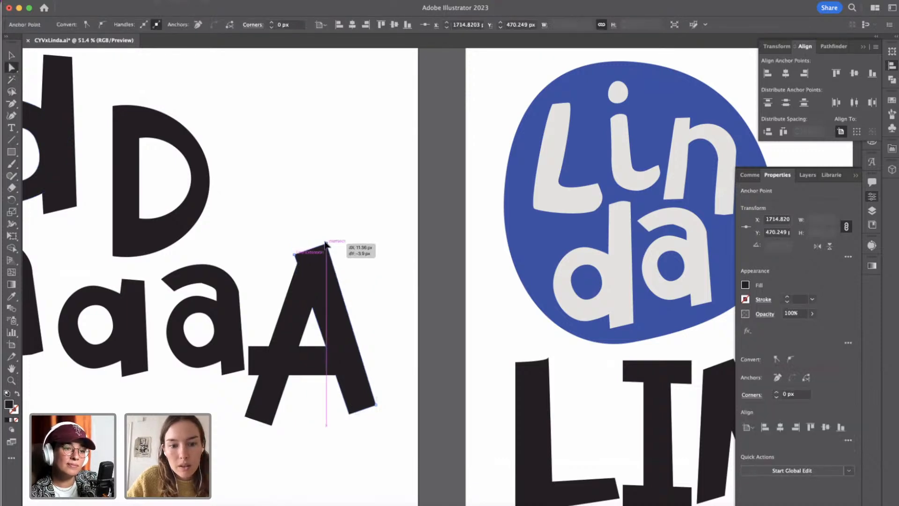
click(357, 328)
drag(376, 408, 353, 424)
click(350, 414)
click(374, 371)
Skew the right end of the A's crossbar by shifting its two end corners unevenly.
click(320, 370)
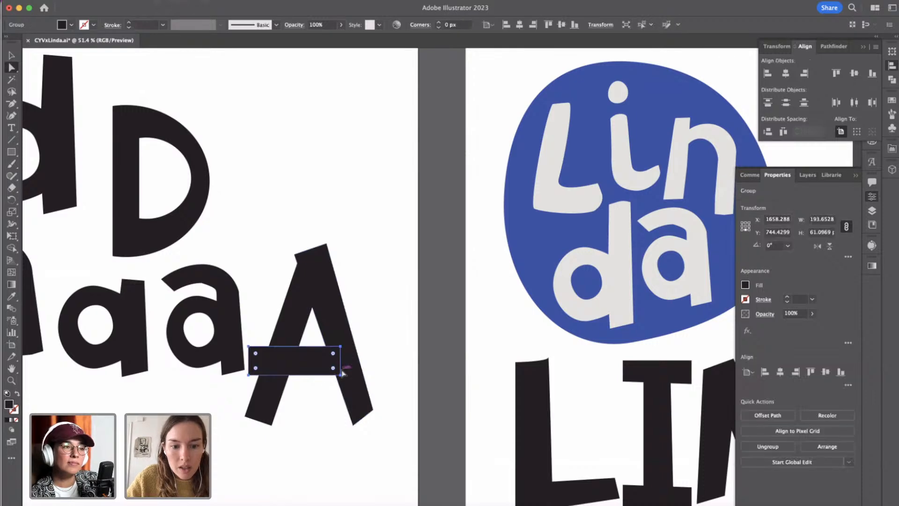
mouse_move(342, 375)
mouse_down()
mouse_move(341, 348)
mouse_move(350, 373)
mouse_up()
click(341, 344)
click(387, 327)
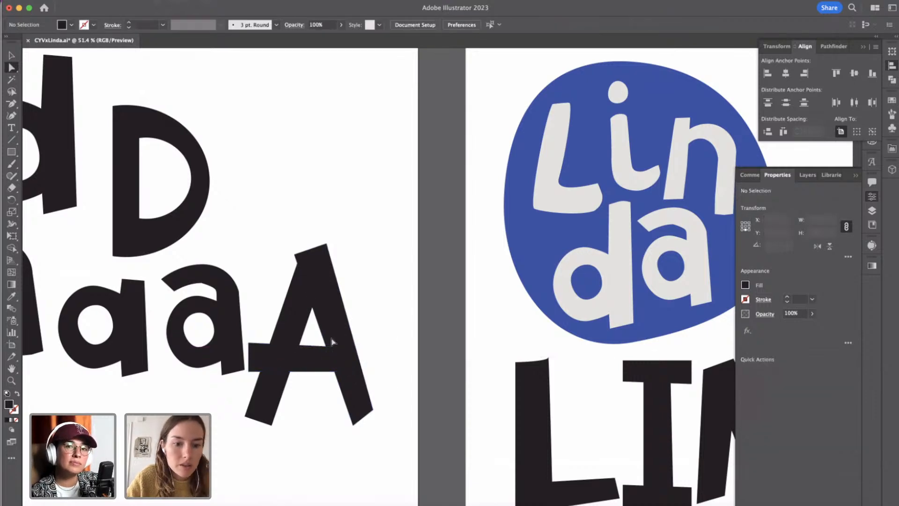
Raise the inner bottom corner of the A's left leg so the foot is nearly flat.
scroll(347, 338, left, 2)
click(305, 346)
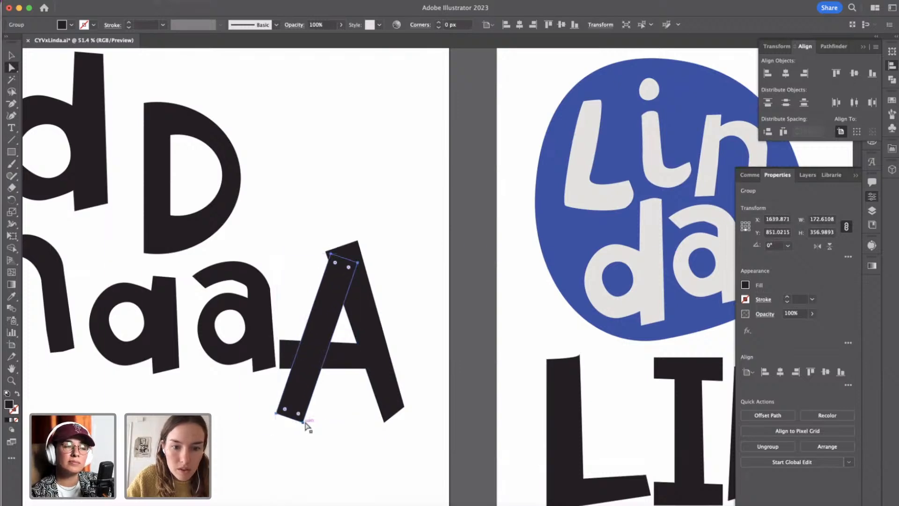
drag(302, 422, 305, 417)
click(373, 466)
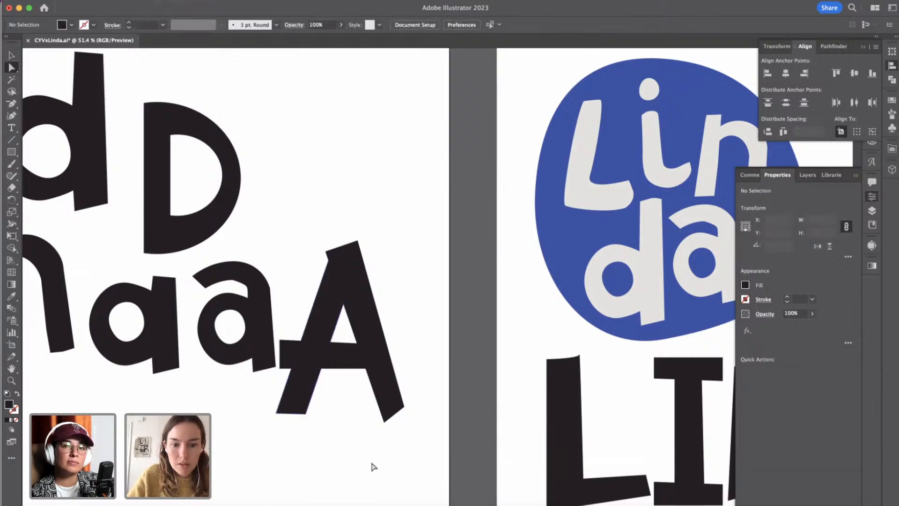
Place a copy of the finished A after LIND on the logo artboard to complete the LINDA wordmark.
click(13, 56)
click(319, 383)
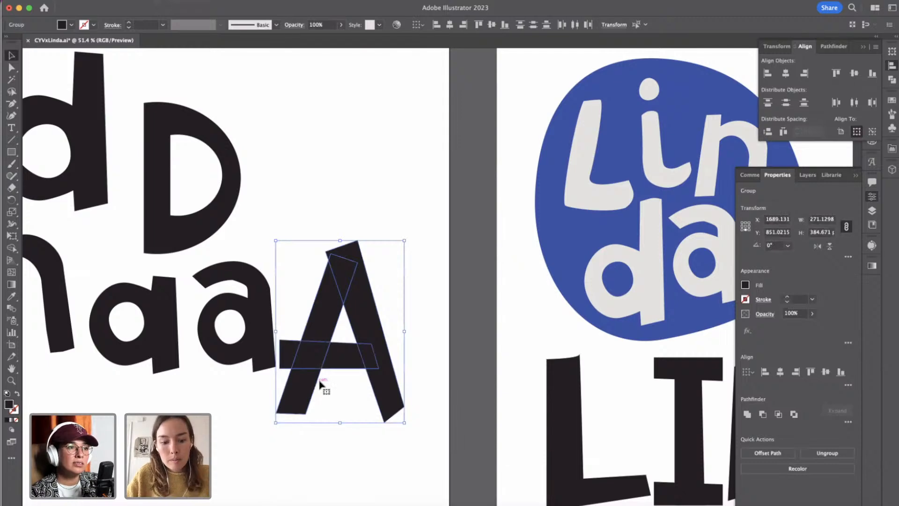
scroll(325, 395, down, 5)
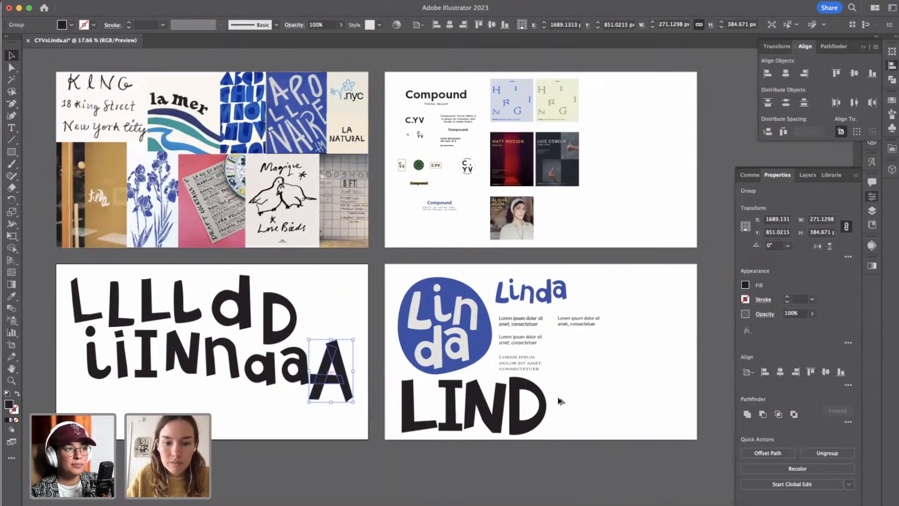
drag(561, 400, 564, 414)
click(614, 422)
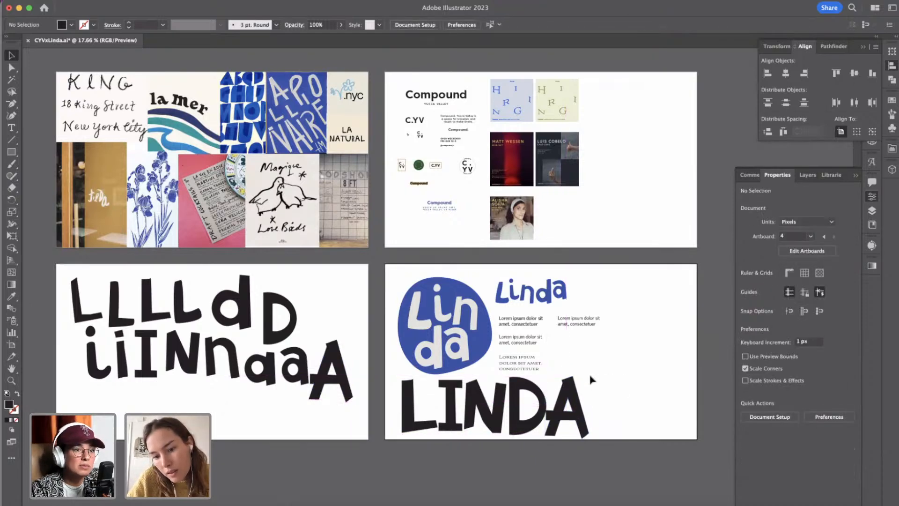
Reflect the wordmark's A so its overhanging crossbar points away from the D.
click(555, 437)
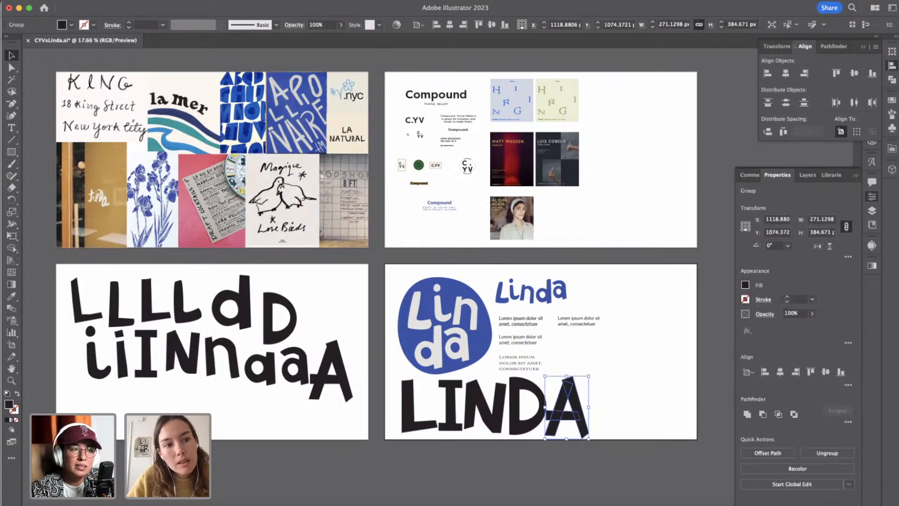
click(132, 2)
mouse_move(132, 8)
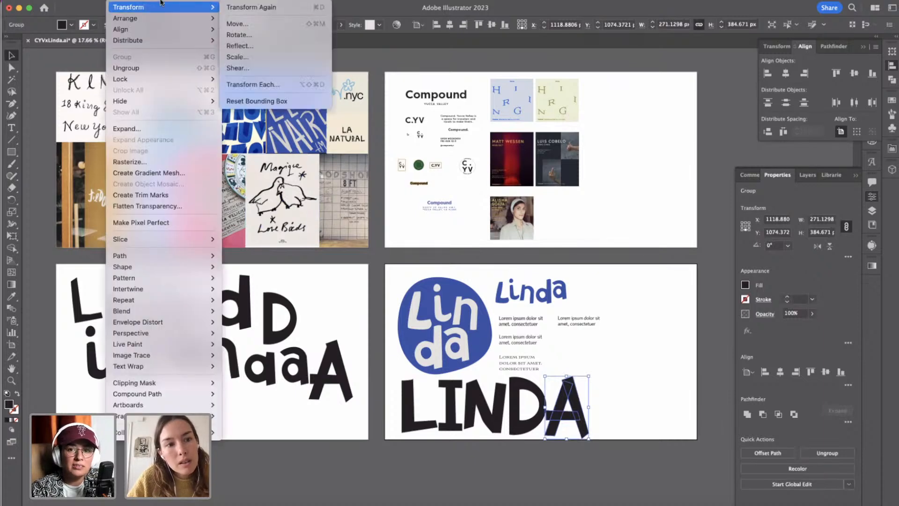
click(239, 46)
click(673, 213)
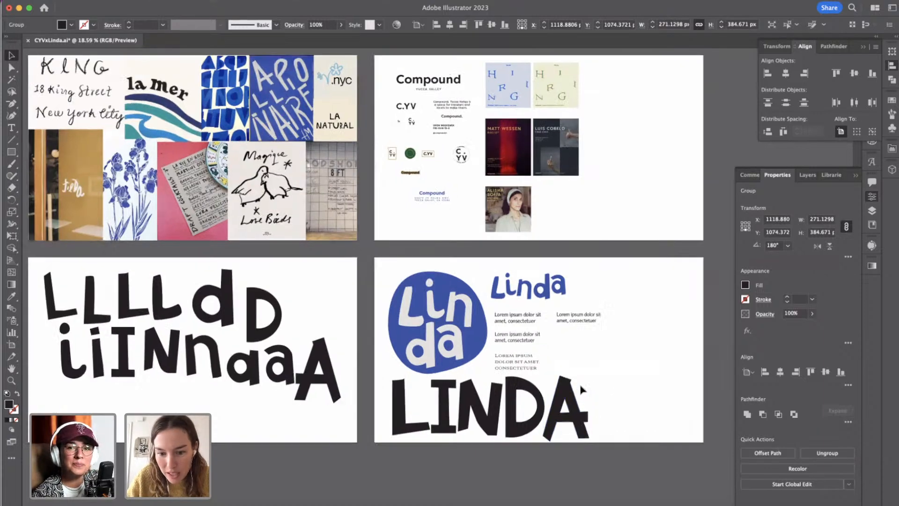
Rotate the mirrored A by about 3° and fit it closely beside the D.
scroll(580, 396, up, 3)
drag(602, 367, 599, 364)
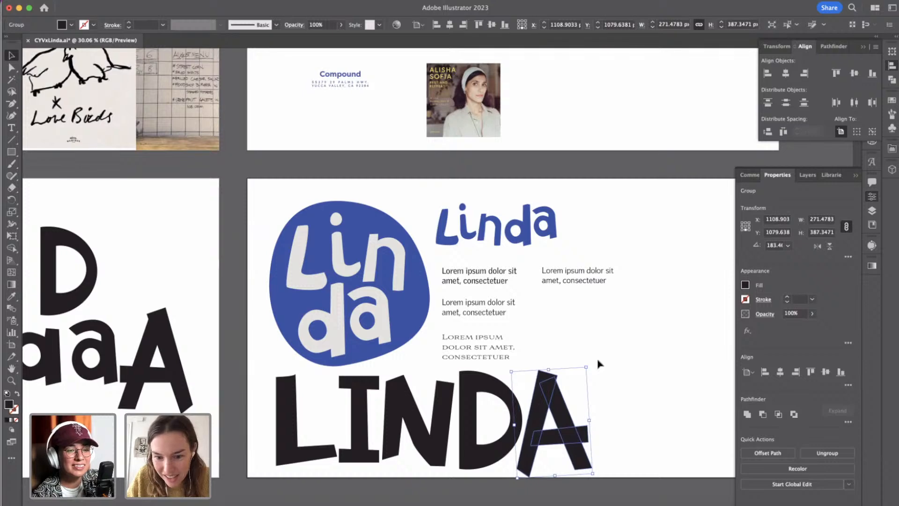
click(596, 406)
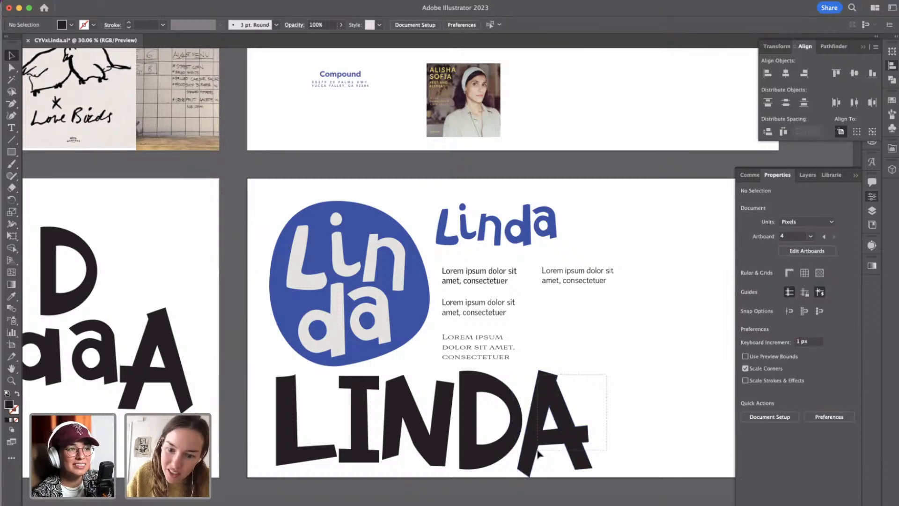
click(581, 472)
drag(593, 474, 592, 474)
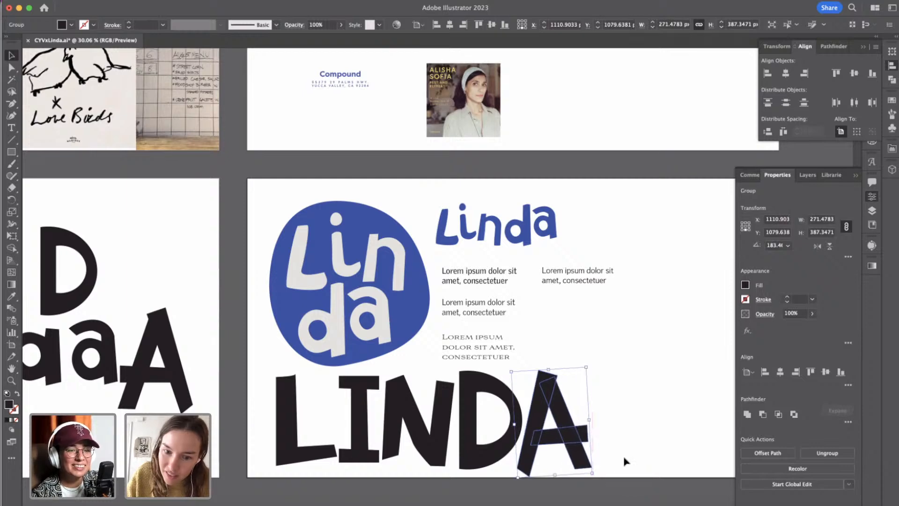
click(627, 460)
Select all five letters of the black LINDA wordmark and activate the Eyedropper.
scroll(628, 460, down, 2)
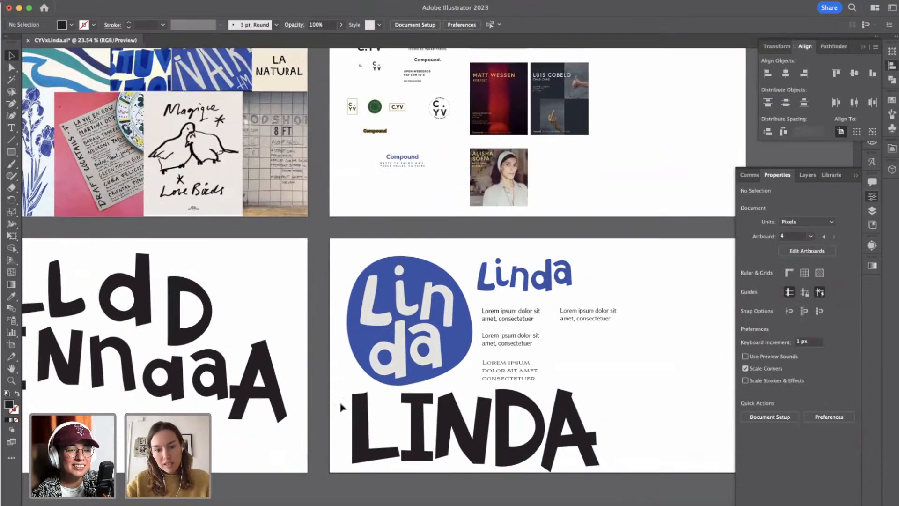
drag(596, 462, 611, 462)
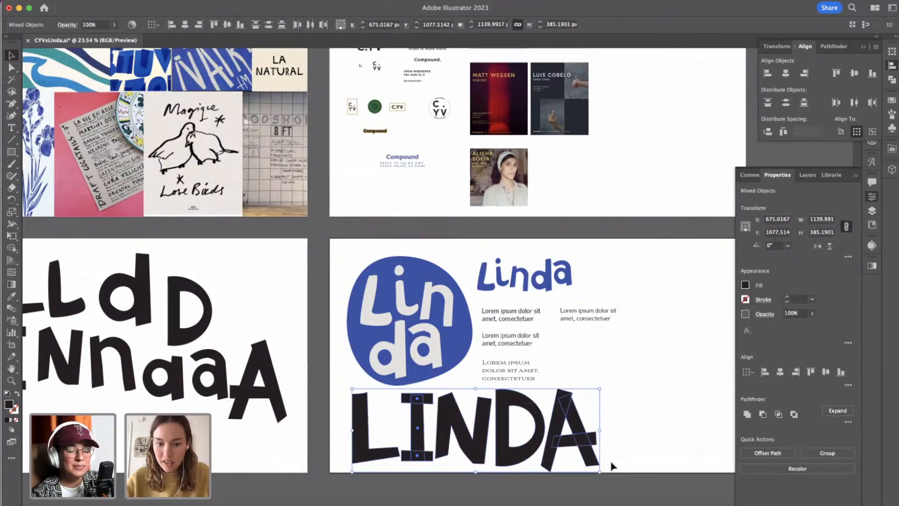
scroll(612, 464, up, 2)
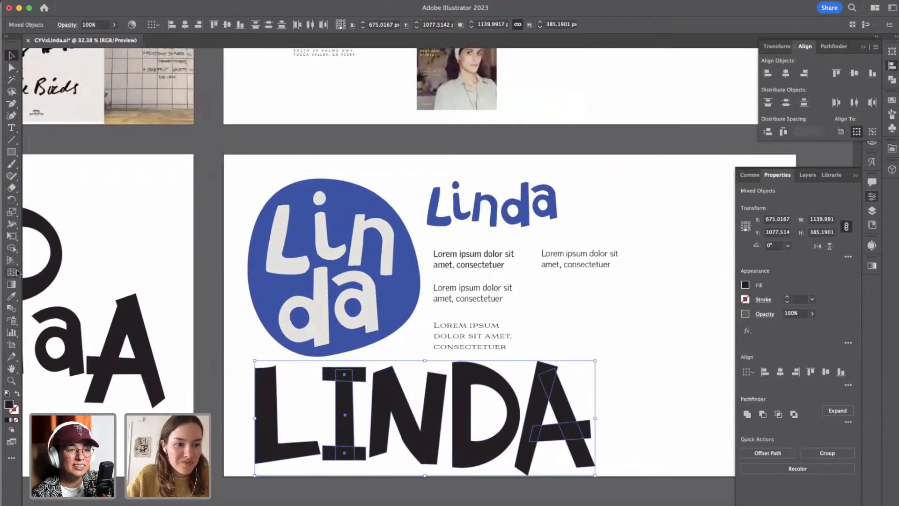
click(13, 296)
scroll(170, 209, down, 4)
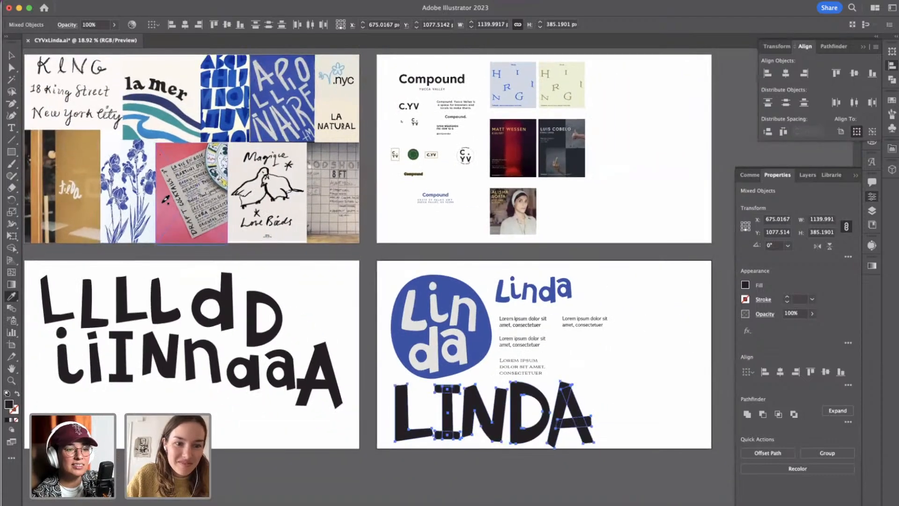
Try pink and tan fills on the LINDA wordmark, sampled from the menu and storefront images on the mood board.
click(191, 157)
click(185, 153)
click(192, 155)
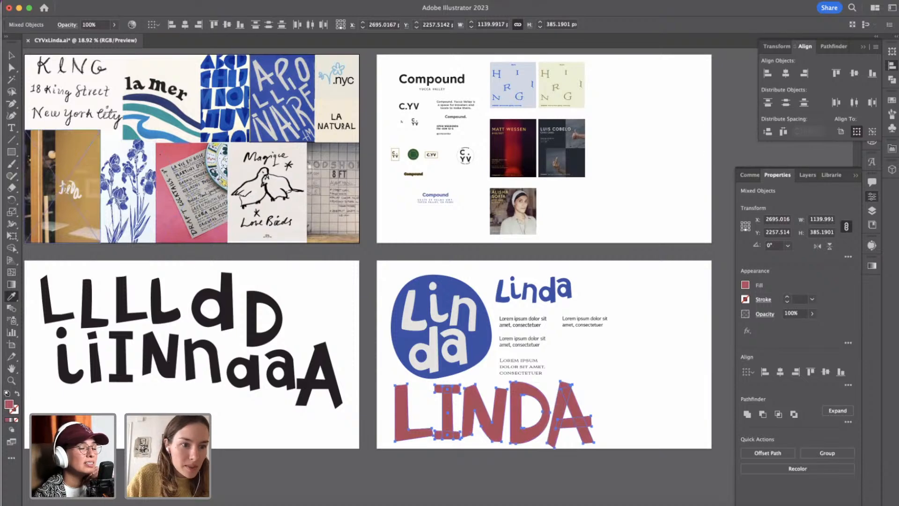
click(66, 188)
scroll(155, 119, left, 2)
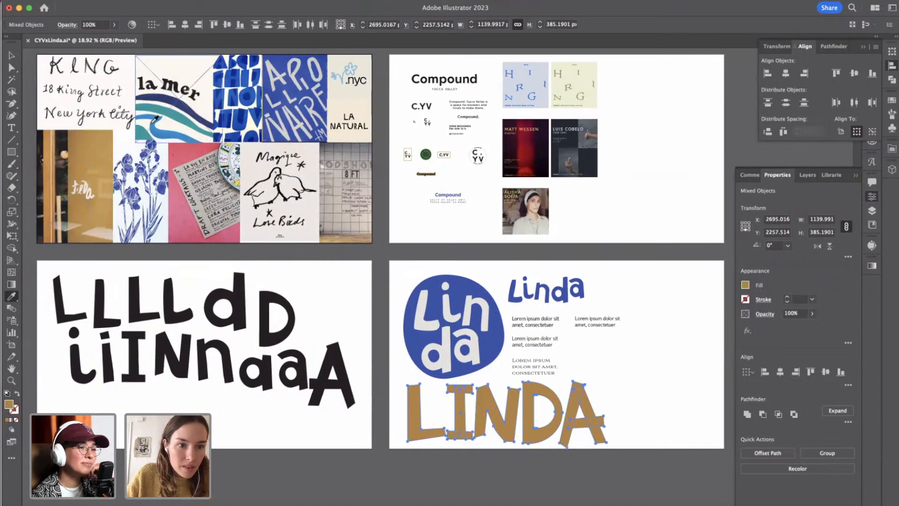
Fill the LINDA wordmark with the teal sampled from the waves in the la mer image.
click(158, 109)
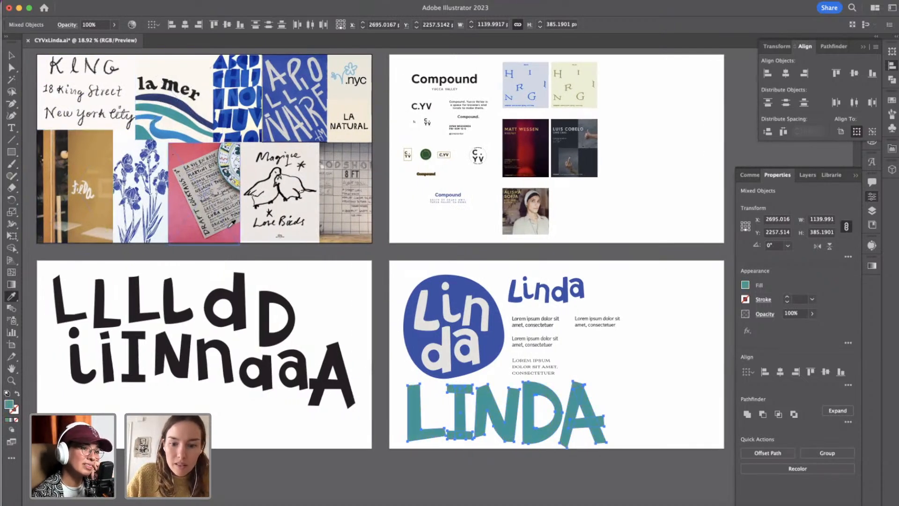
click(11, 55)
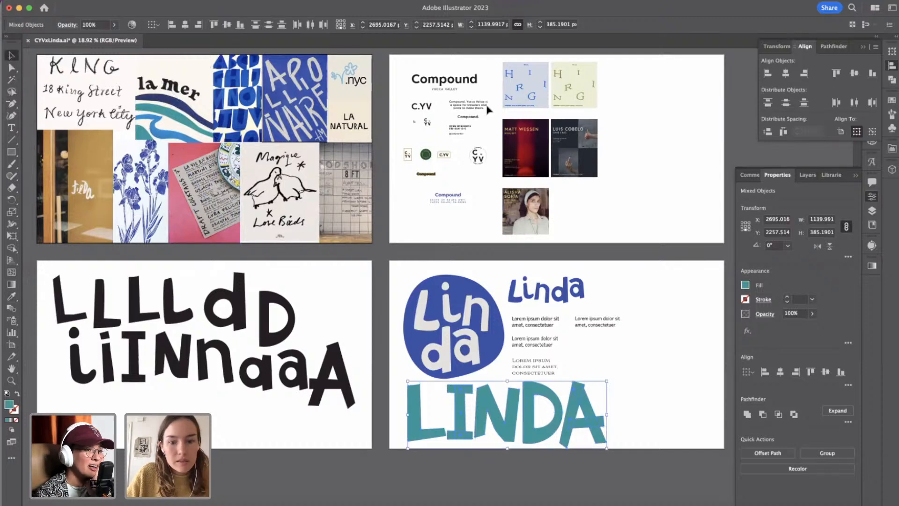
click(628, 435)
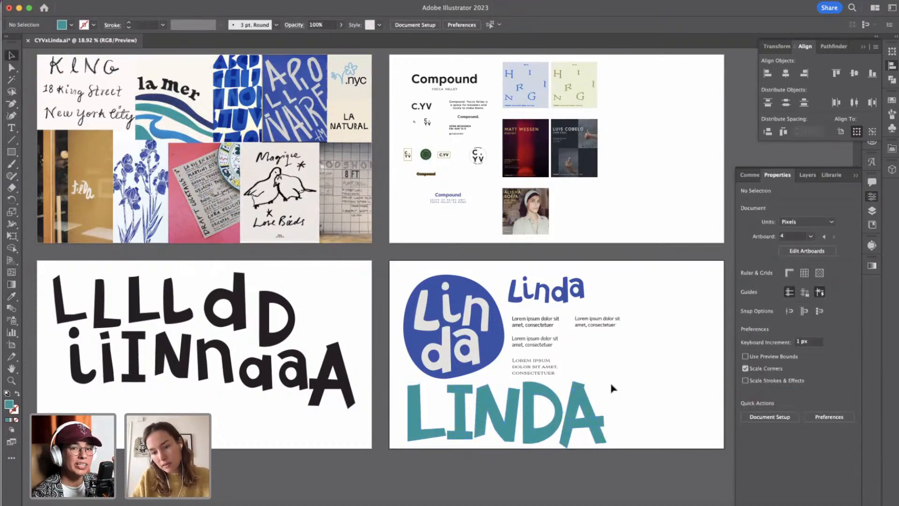
Unite the overlapping legs and crossbar of the wordmark's A into a single path.
scroll(613, 388, up, 5)
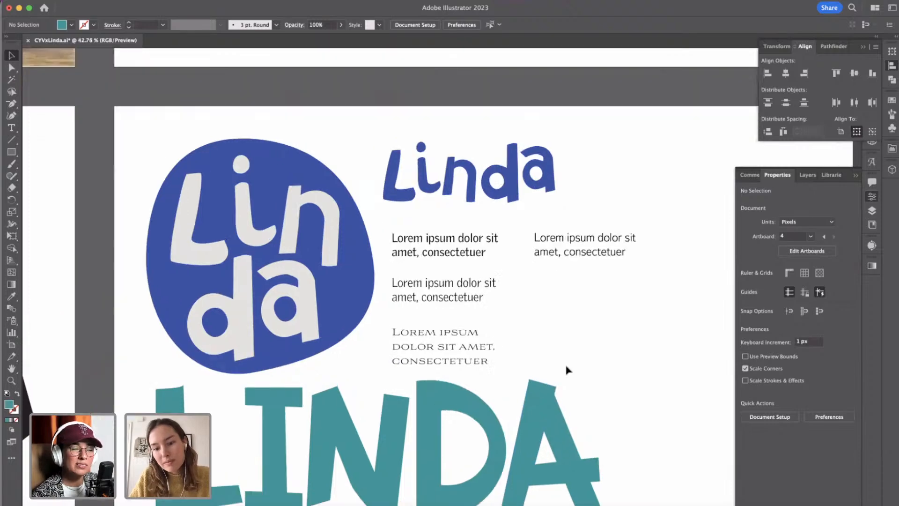
scroll(568, 370, up, 2)
click(532, 433)
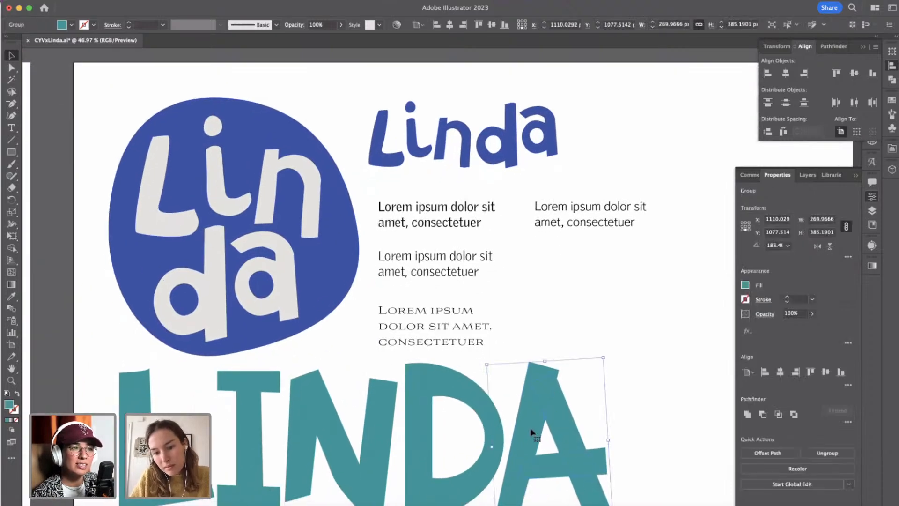
scroll(533, 434, down, 1)
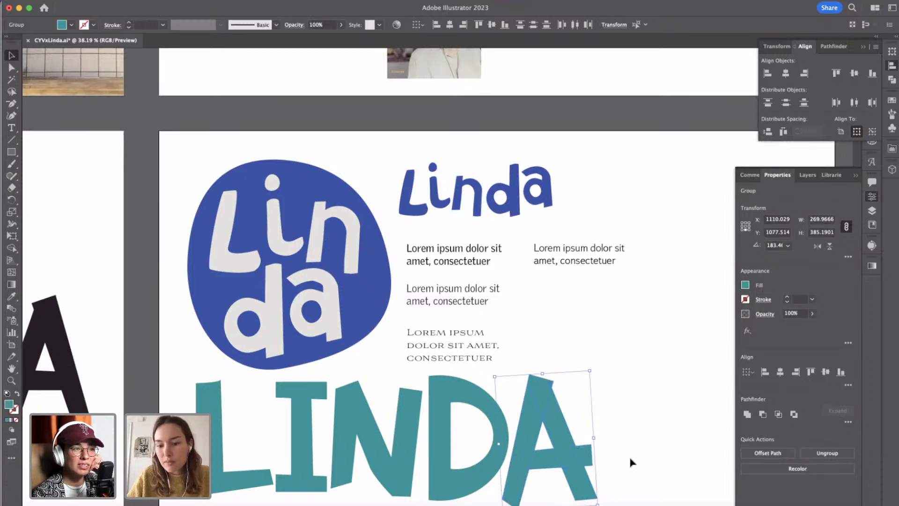
click(744, 415)
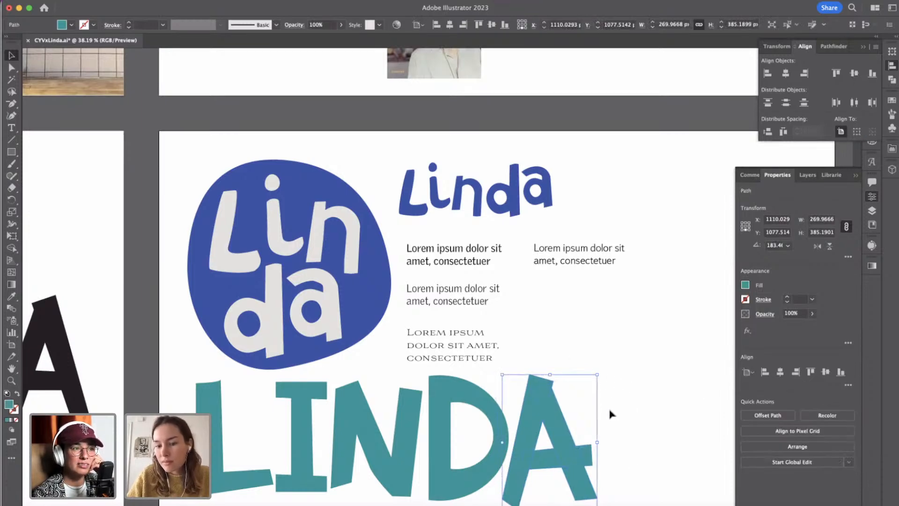
Nudge the corner above the notch at the A's apex down and inward to smooth out the notch.
scroll(615, 409, up, 5)
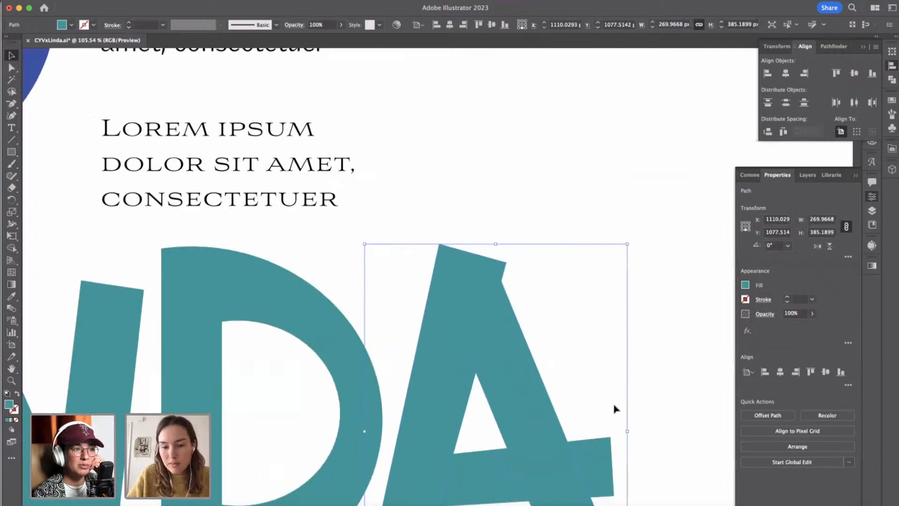
click(11, 68)
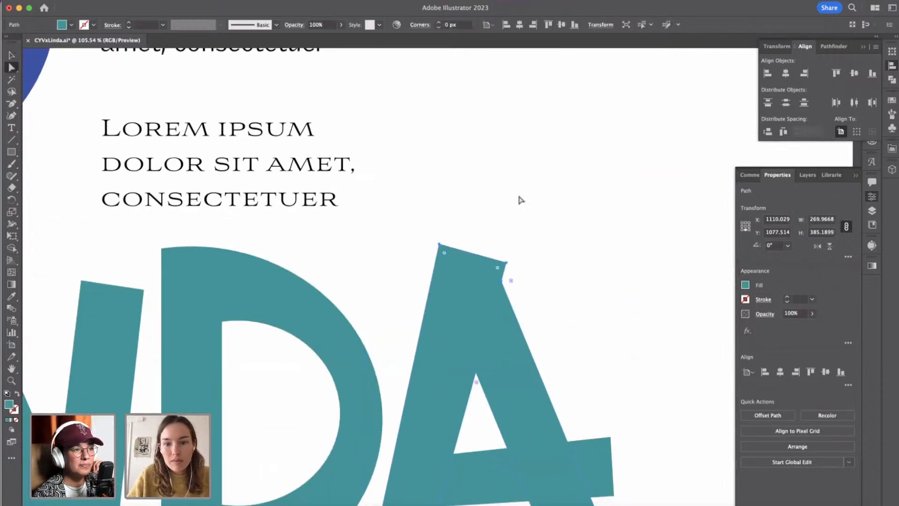
click(505, 261)
key(Left)
key(Down)
key(Down)
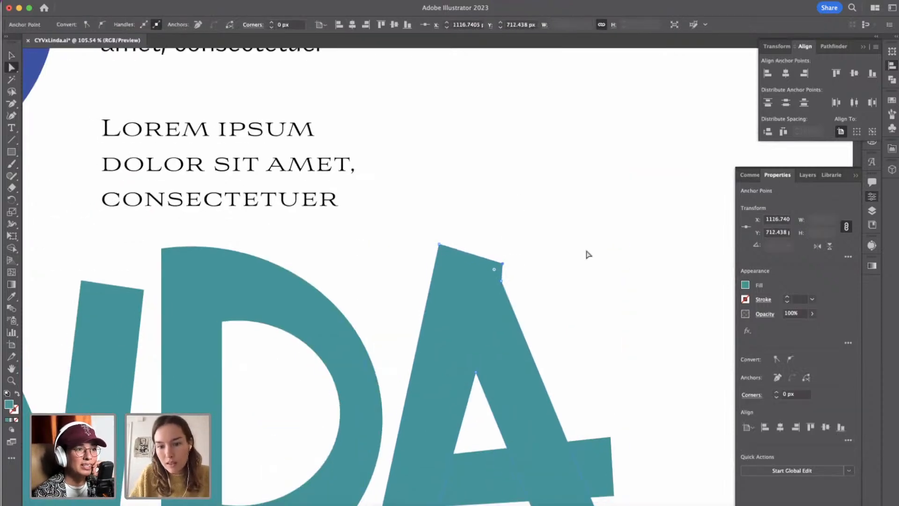
key(shift+Down)
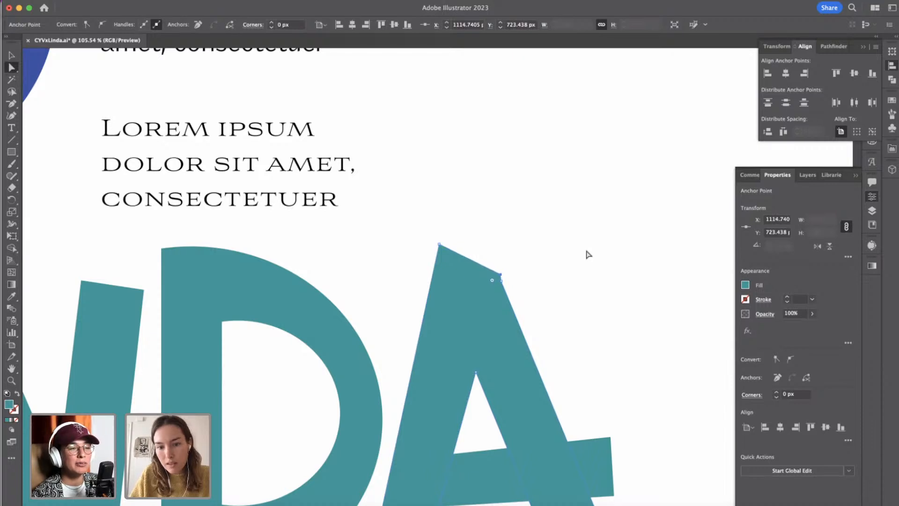
click(590, 289)
Add an anchor point on the upper part of the A's outer edge facing the D and shift it 10 px inward.
scroll(590, 289, down, 5)
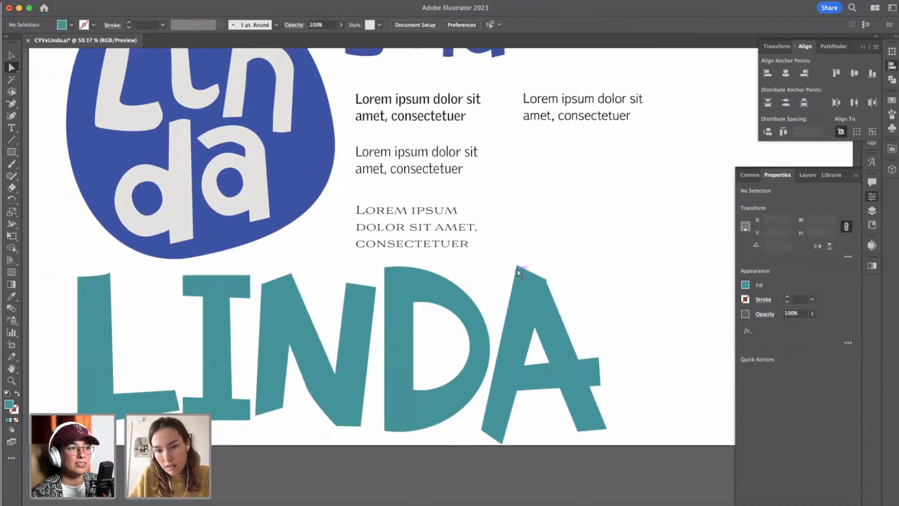
click(518, 266)
key(p)
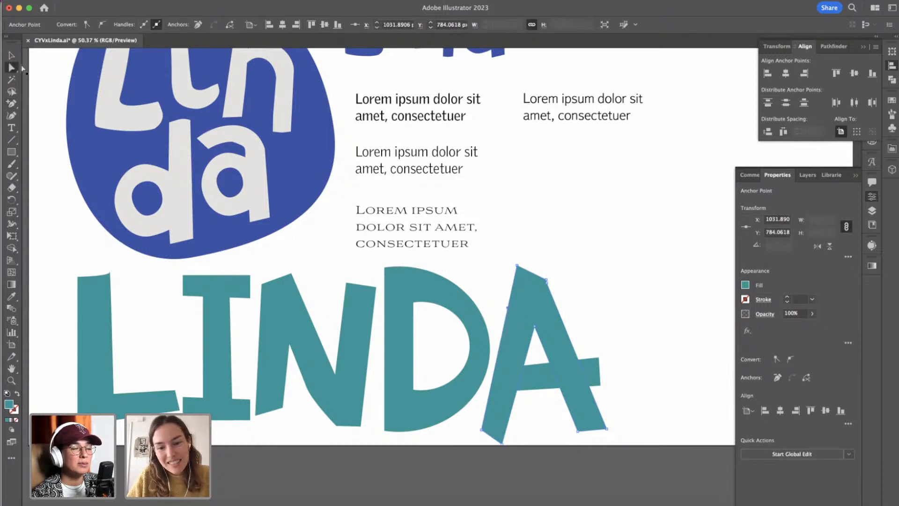
key(shift+Right)
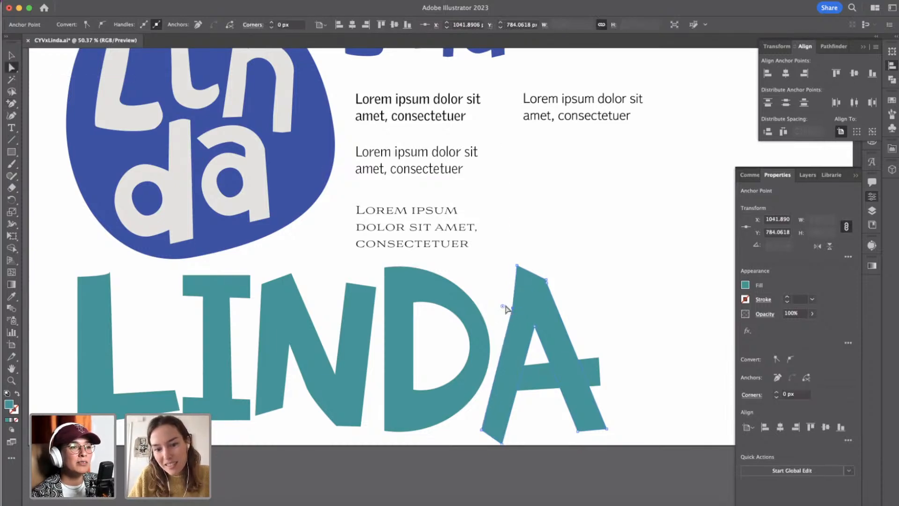
Nudge the anchor point at the peak of the teal A down 10 px.
click(590, 331)
scroll(590, 331, down, 2)
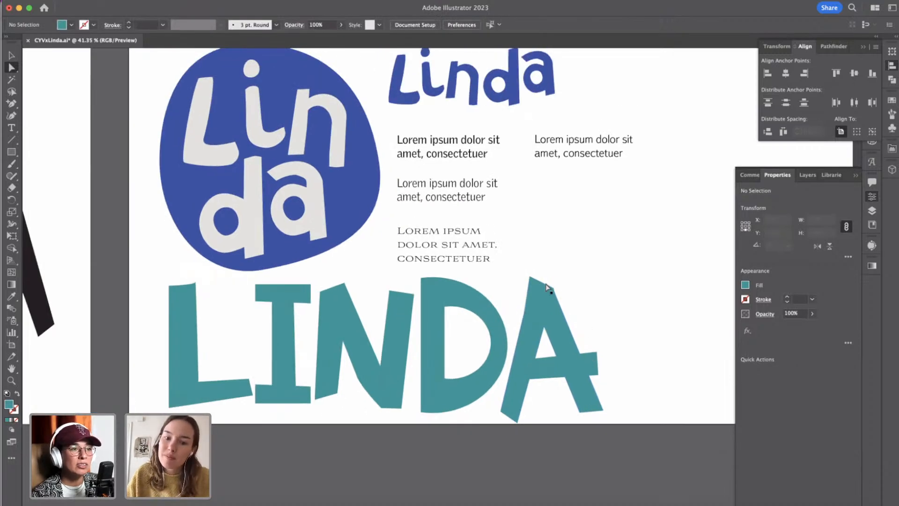
click(531, 279)
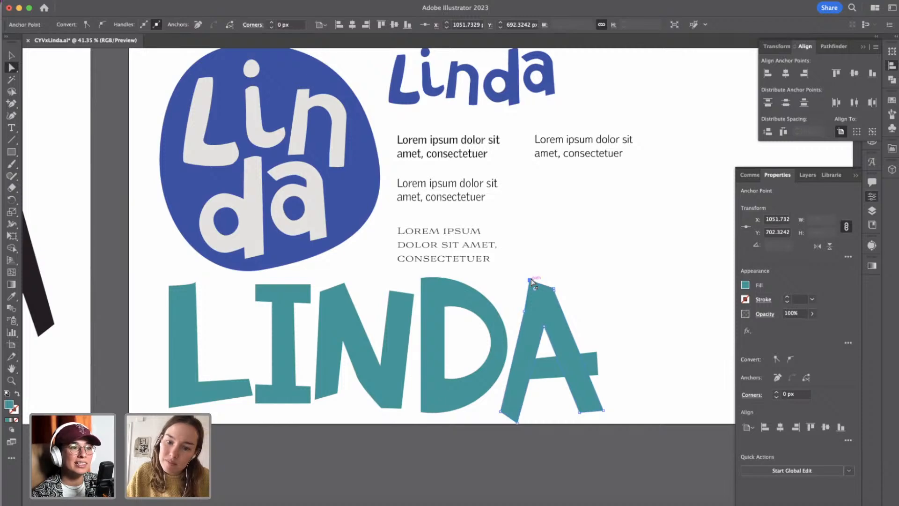
click(612, 308)
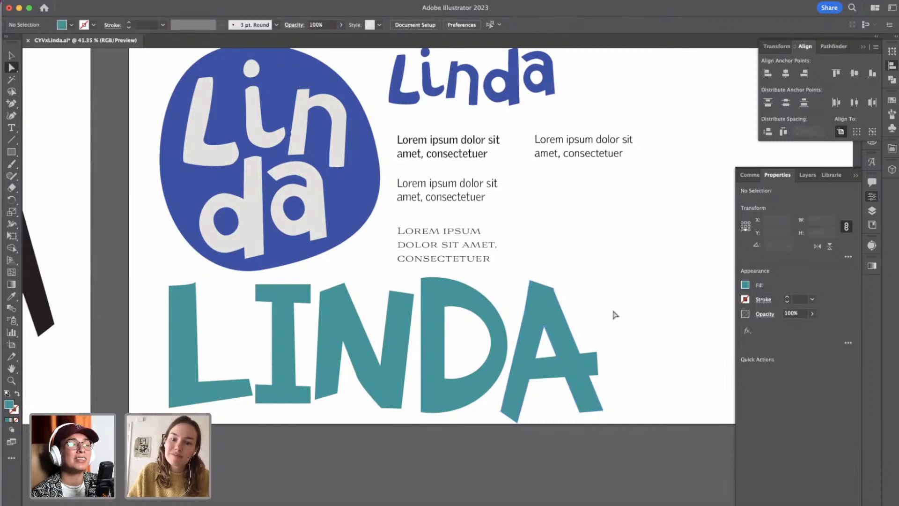
Shift the other corner of the A's apex, above its crossbar side, 20 px down and slightly outward.
click(555, 290)
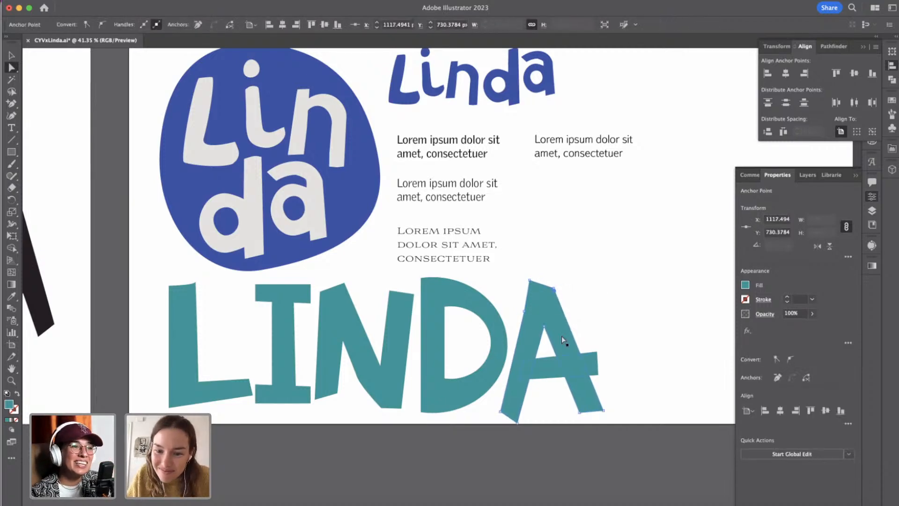
key(shift+Down)
key(shift+Down)
key(shift+Right)
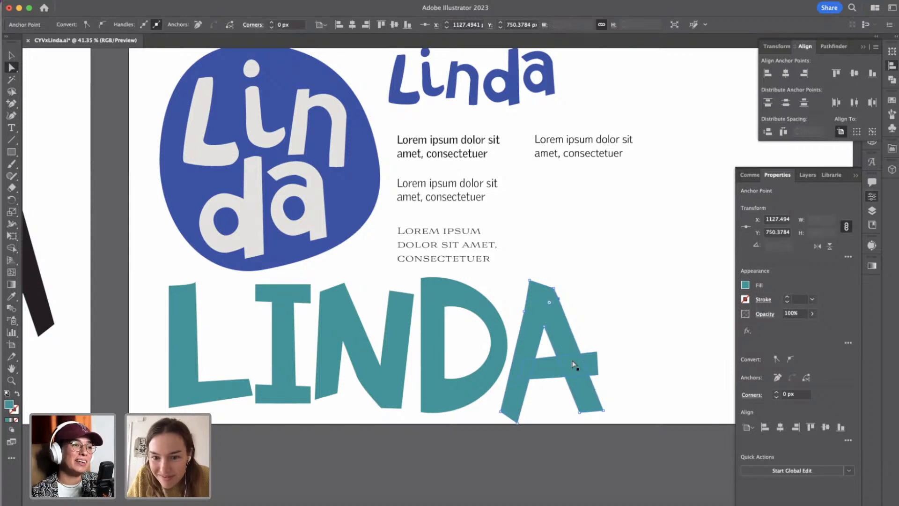
key(Left)
key(Left)
key(Left)
key(Left)
click(614, 331)
scroll(614, 331, down, 5)
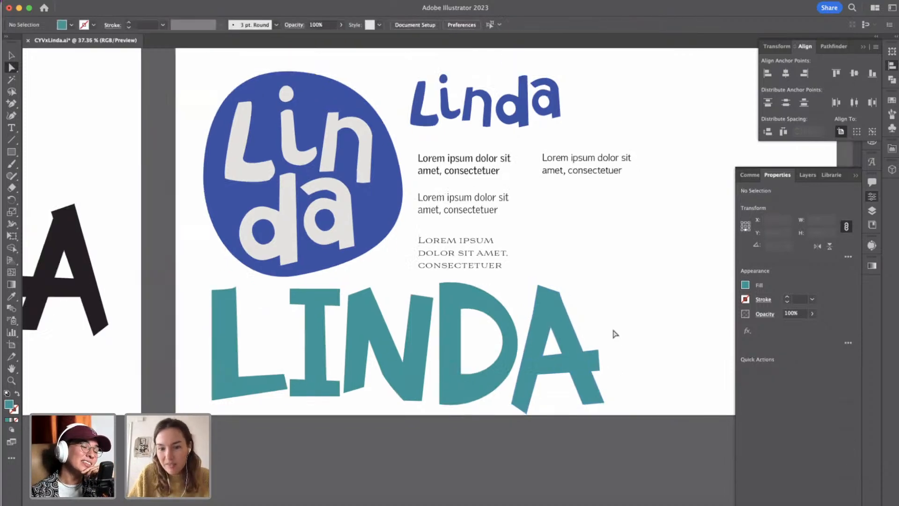
Enlarge the whole teal A to about 309 × 429 px and nudge it slightly away from the D.
click(12, 56)
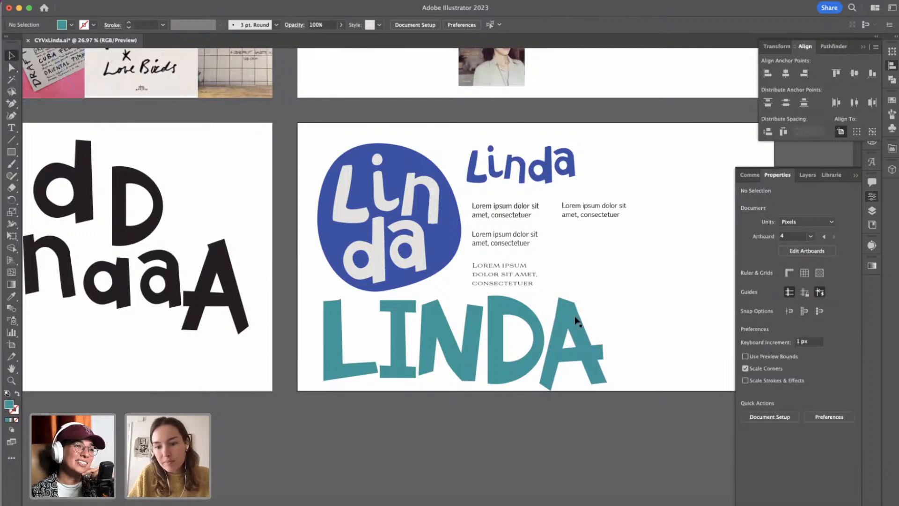
drag(561, 385, 580, 287)
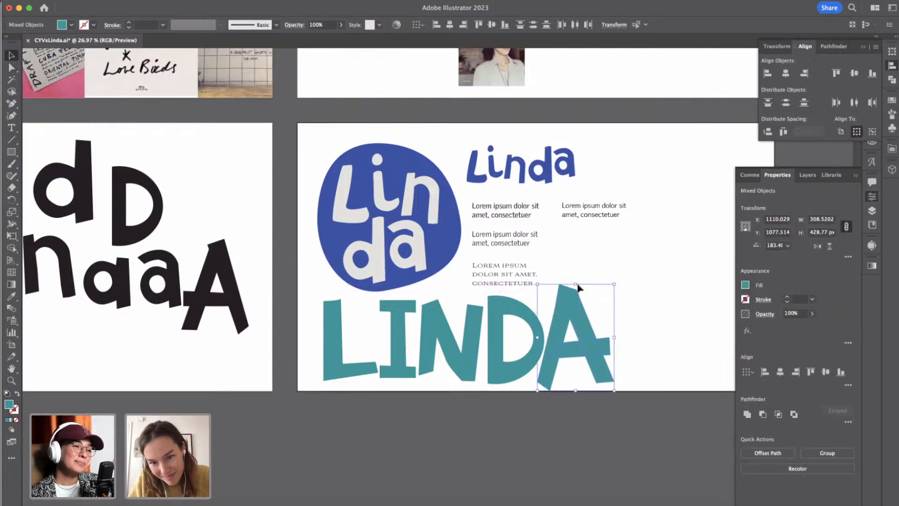
key(Right)
key(Right)
key(Right)
key(Right)
click(626, 329)
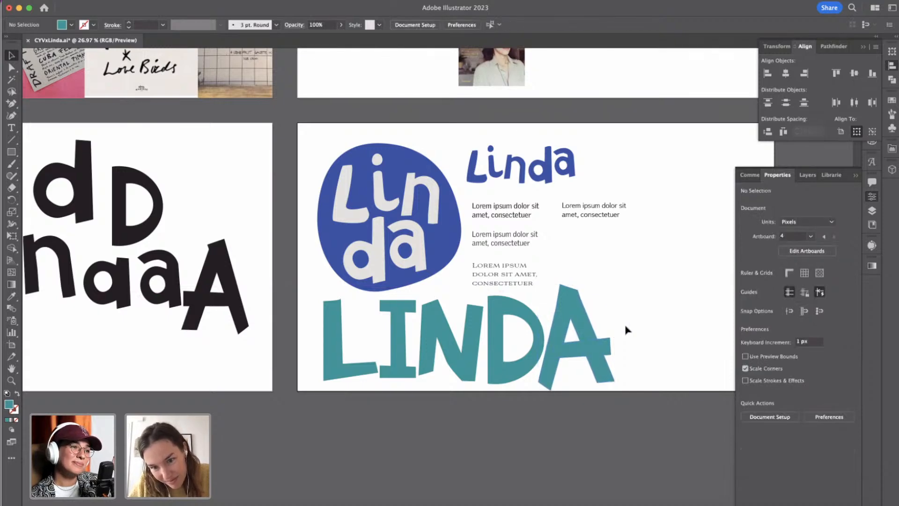
Select all the teal LINDA letters and scale them down together proportionally to about 719 × 263 px.
scroll(627, 329, down, 3)
click(611, 334)
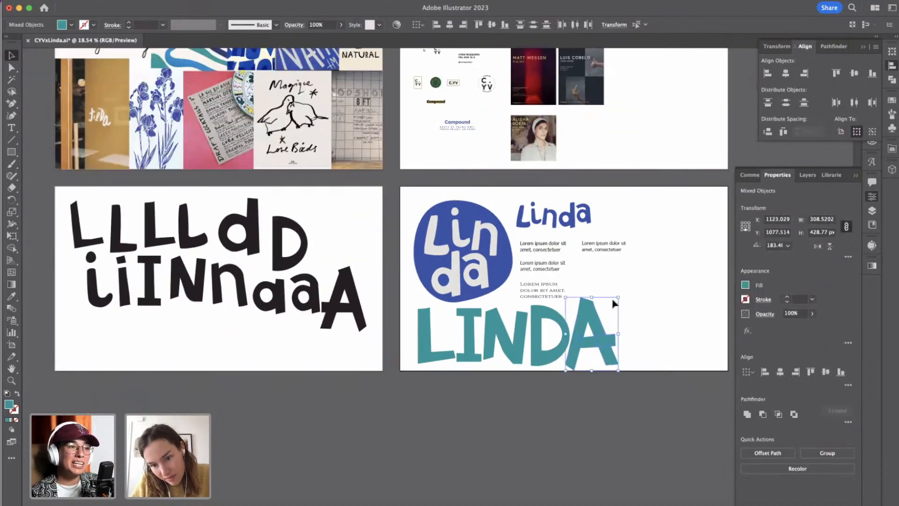
click(629, 305)
click(419, 319)
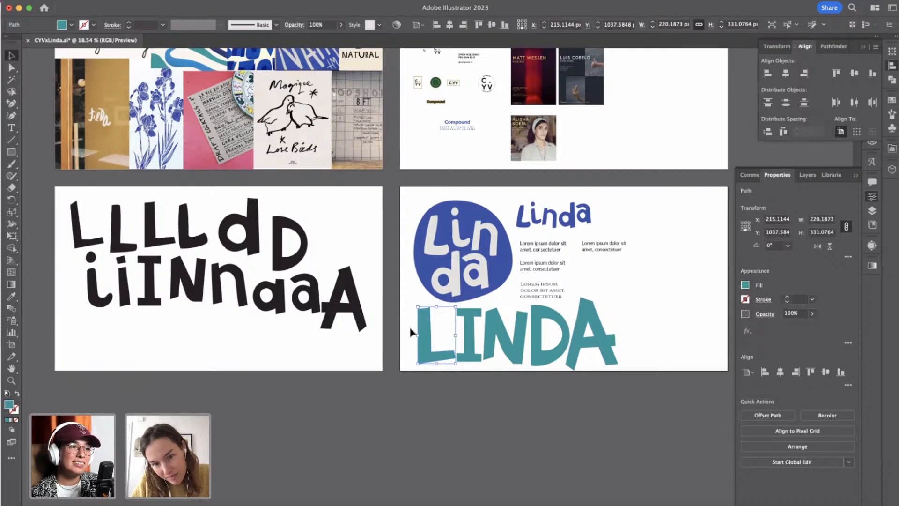
click(411, 333)
drag(411, 333, 639, 354)
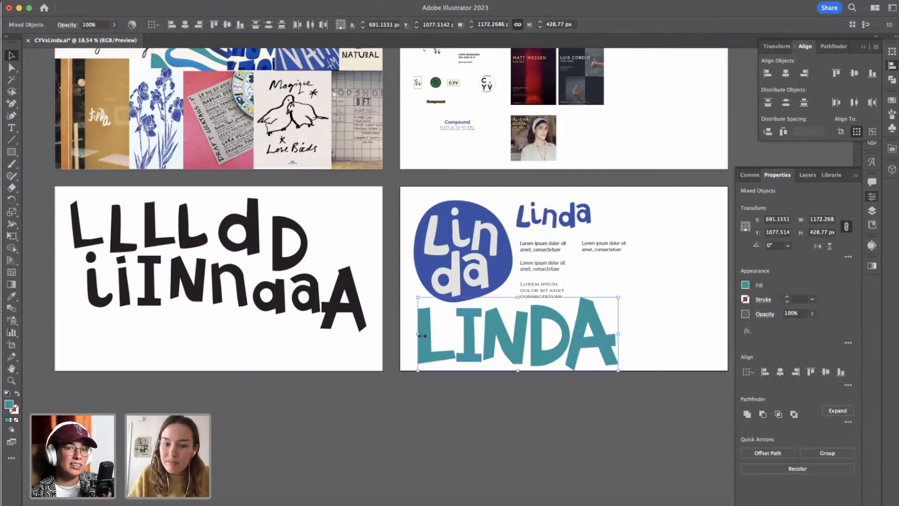
drag(422, 335, 491, 352)
click(648, 342)
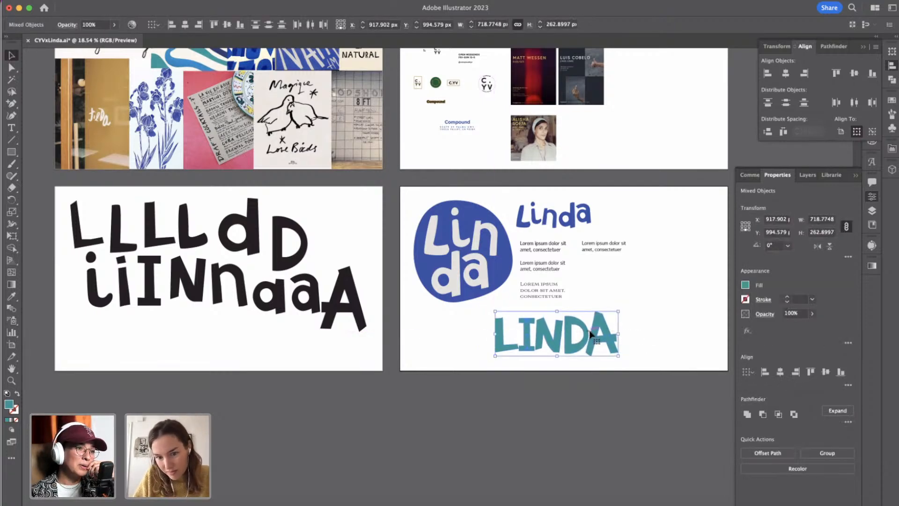
Move the teal LINDA wordmark directly below the round badge, roughly in line with the badge's left edge.
drag(588, 336, 529, 338)
drag(525, 338, 512, 332)
click(571, 331)
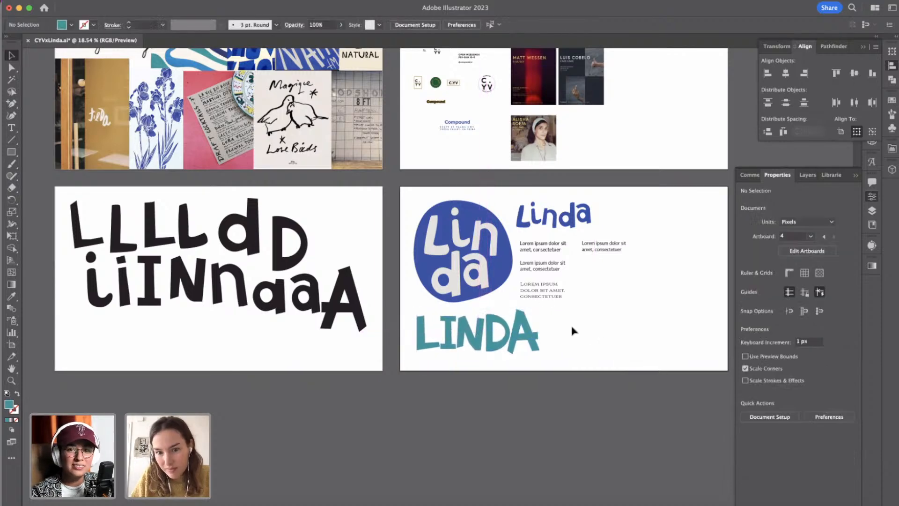
Scale the round Linda badge down proportionally to about half its size, keeping its upper-left corner in place.
scroll(573, 330, up, 4)
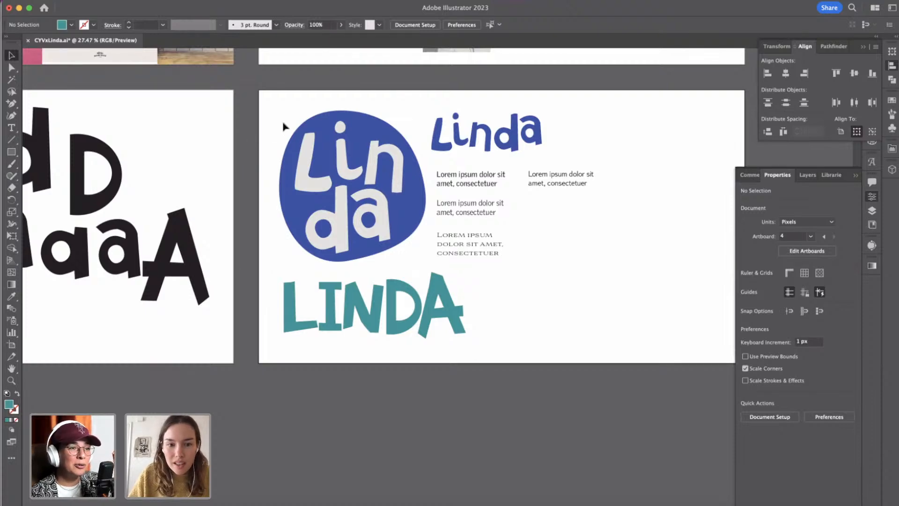
click(394, 225)
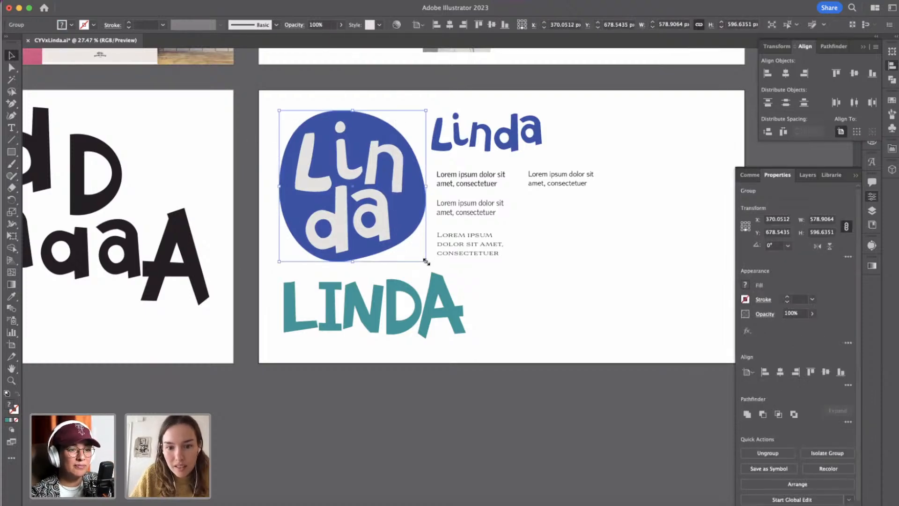
drag(427, 262, 372, 195)
click(396, 188)
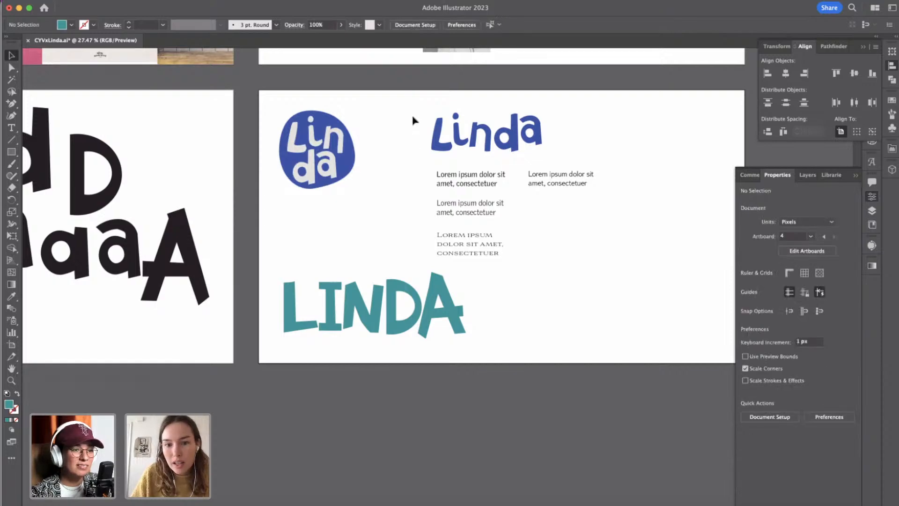
Move the blue Linda wordmark directly beneath the badge and make it slightly smaller.
drag(413, 121, 592, 149)
drag(545, 134, 368, 220)
click(364, 261)
Scale the teal LINDA wordmark down to about three quarters and stack it close beneath the blue Linda wordmark.
click(461, 311)
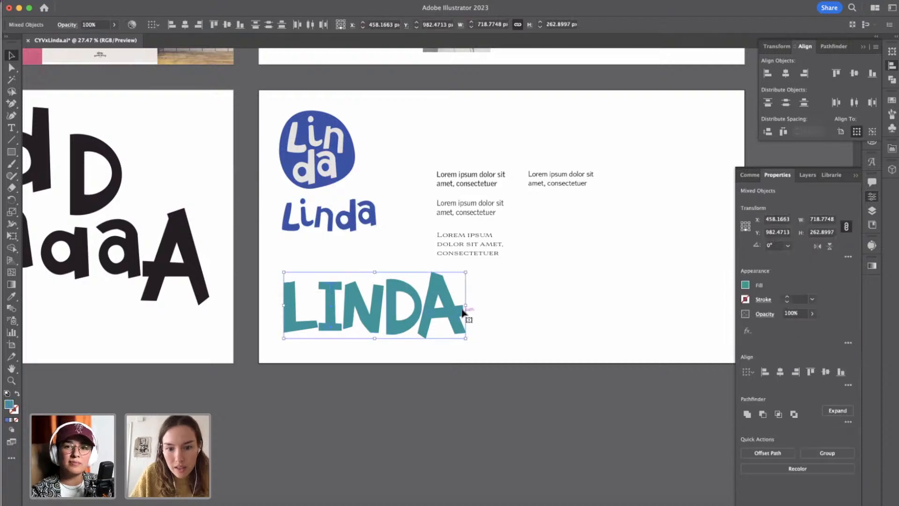
drag(467, 307, 417, 276)
click(458, 286)
Examine the moodboard's la mer image and the surrounding lettering references, comparing them with the stacked logos.
scroll(458, 285, up, 10)
scroll(457, 285, left, 10)
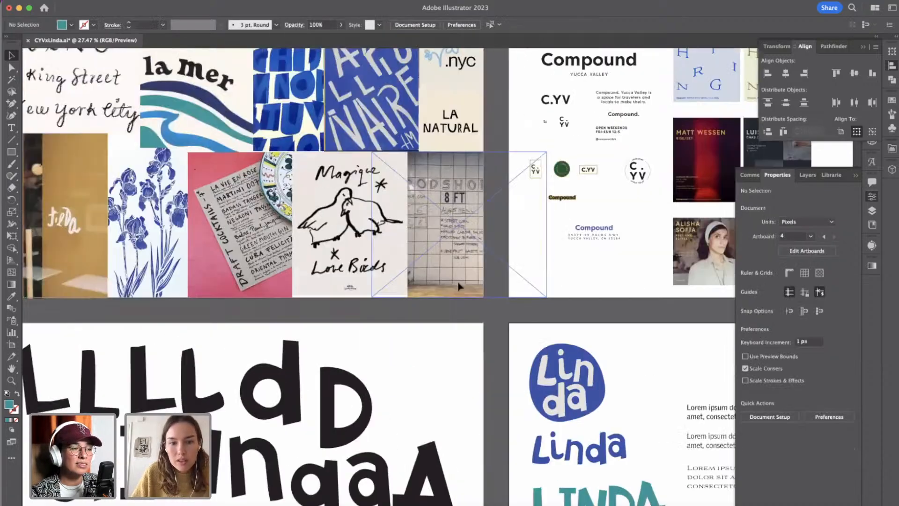
scroll(459, 286, up, 3)
scroll(459, 286, left, 8)
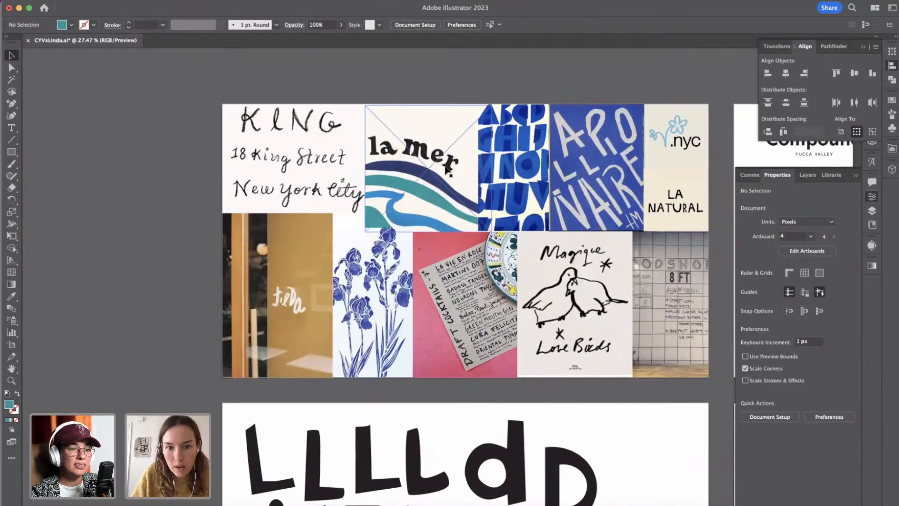
scroll(447, 170, up, 5)
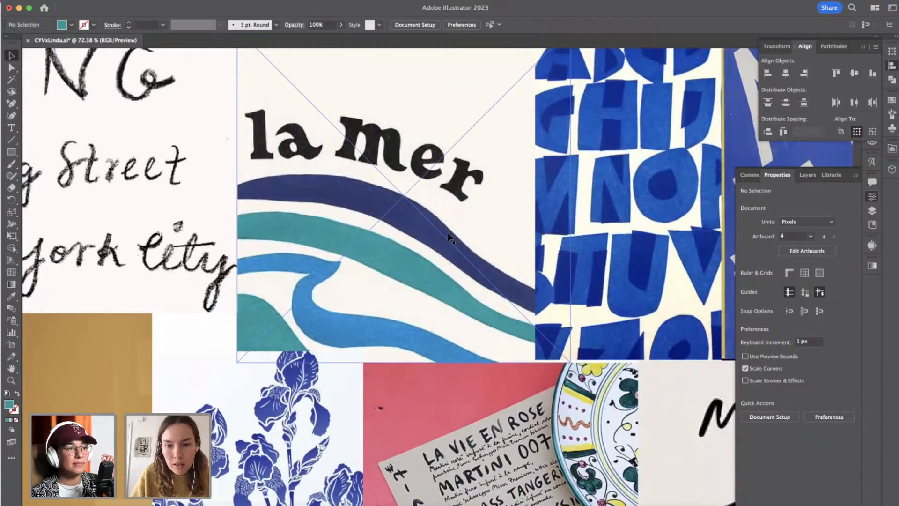
scroll(448, 232, down, 5)
scroll(353, 394, down, 2)
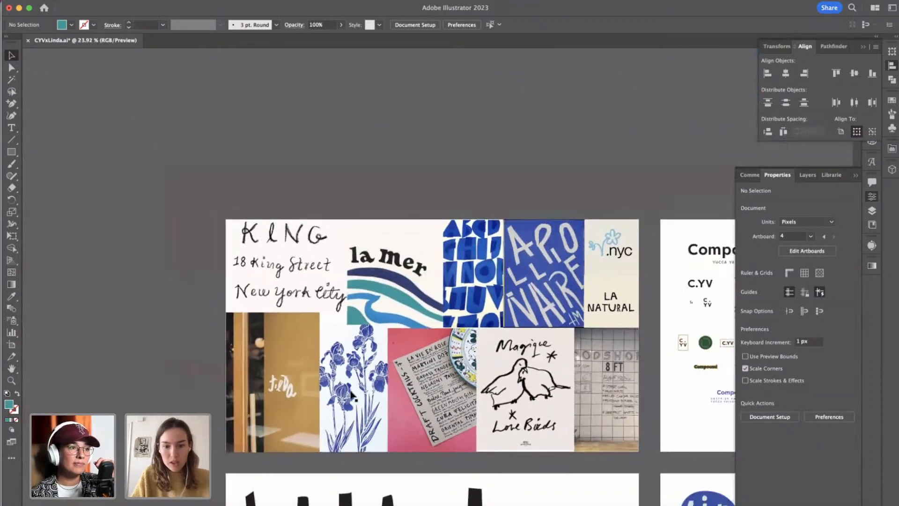
scroll(352, 394, down, 6)
scroll(422, 398, right, 3)
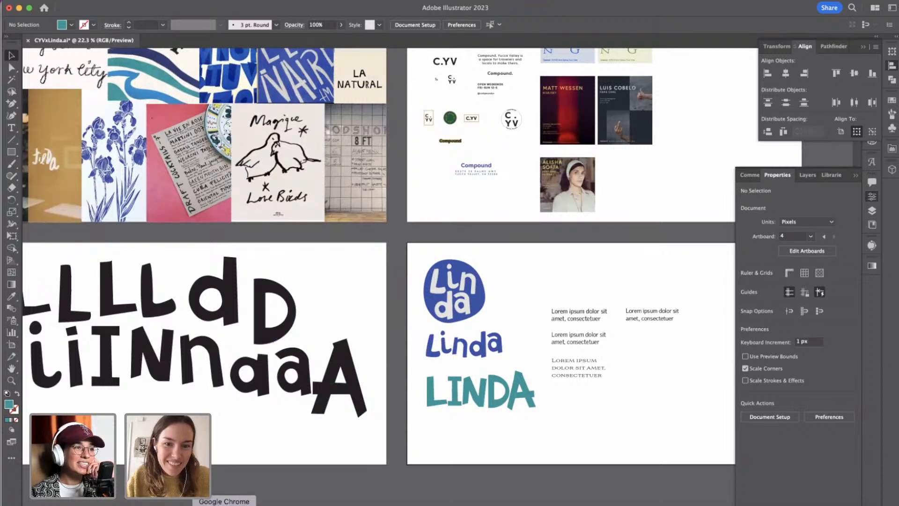
Switch to Adobe Fonts in Google Chrome, show all the tags and filter the fonts by the Serif classification.
click(224, 504)
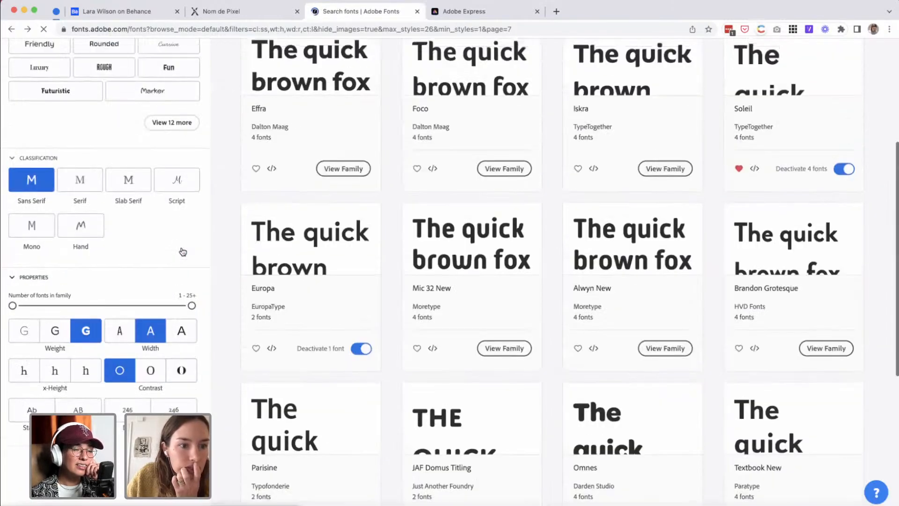
scroll(183, 252, up, 5)
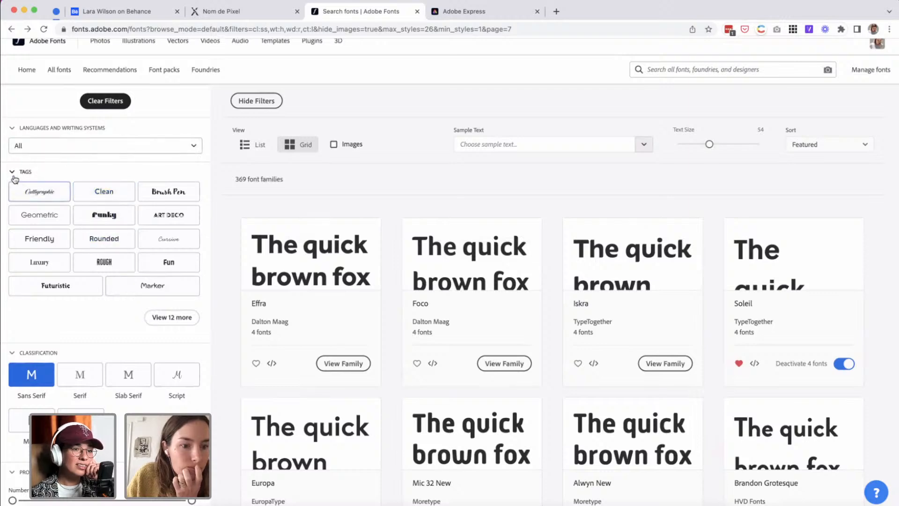
click(167, 317)
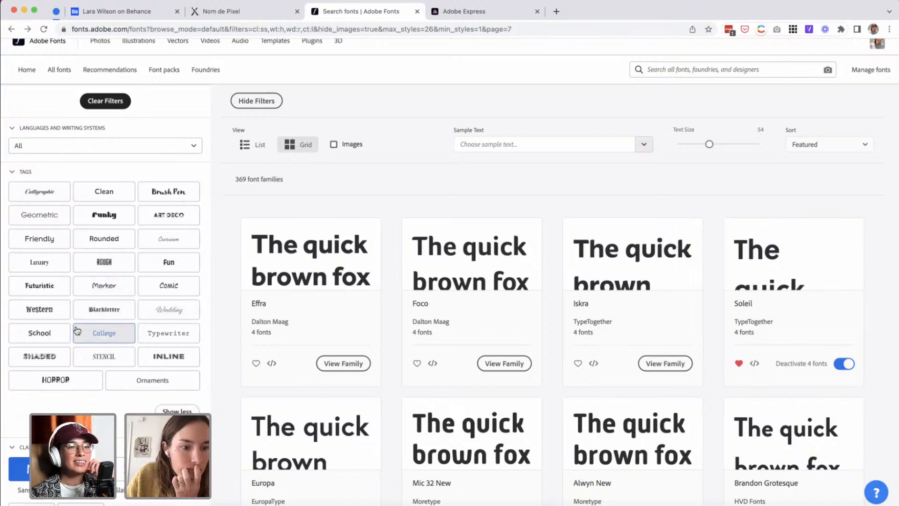
scroll(80, 384, down, 6)
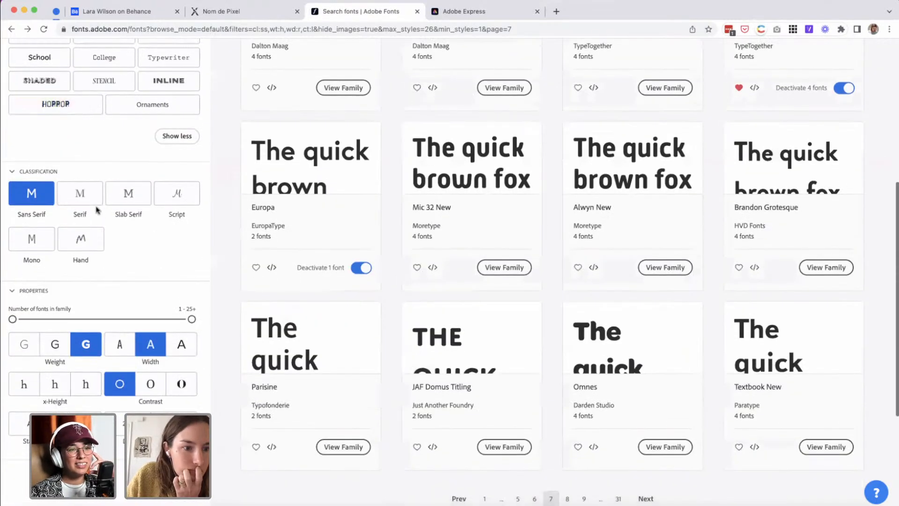
click(75, 194)
Browse the serif families, open Aesthet Nova and activate its Medium style.
scroll(158, 263, down, 2)
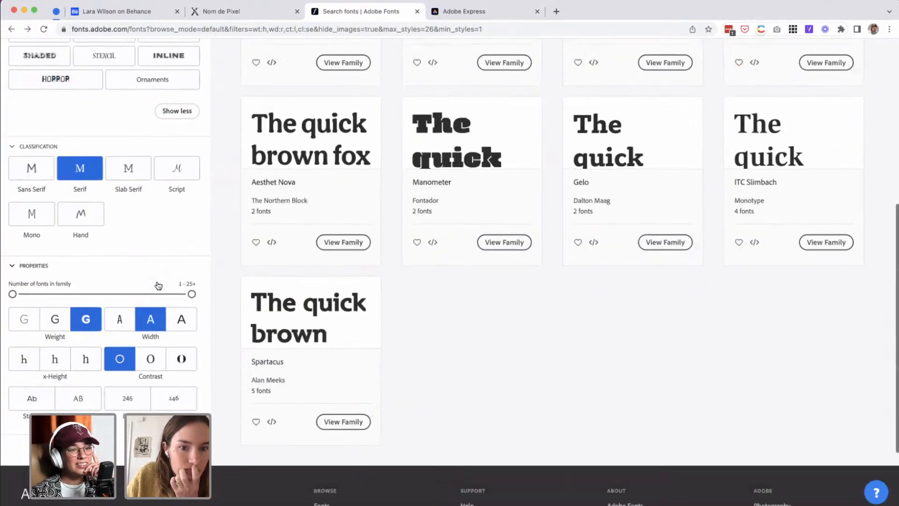
scroll(158, 285, up, 3)
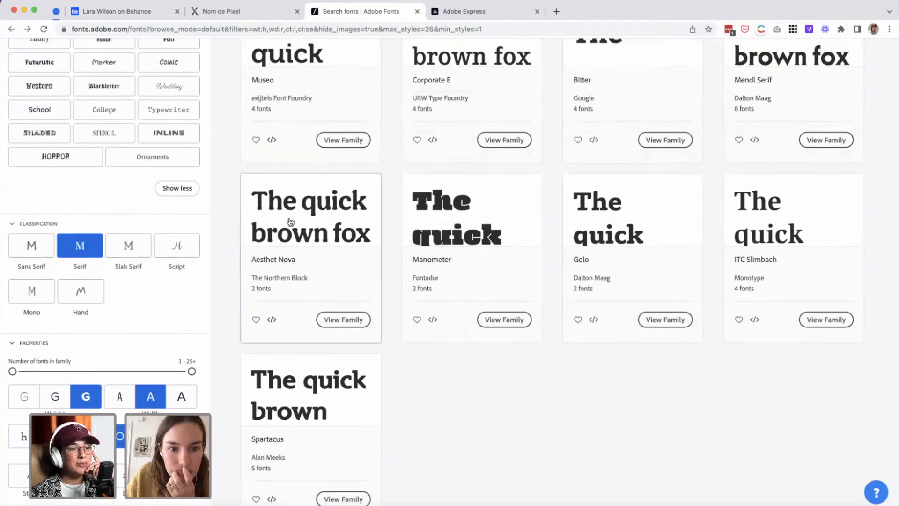
scroll(290, 222, up, 2)
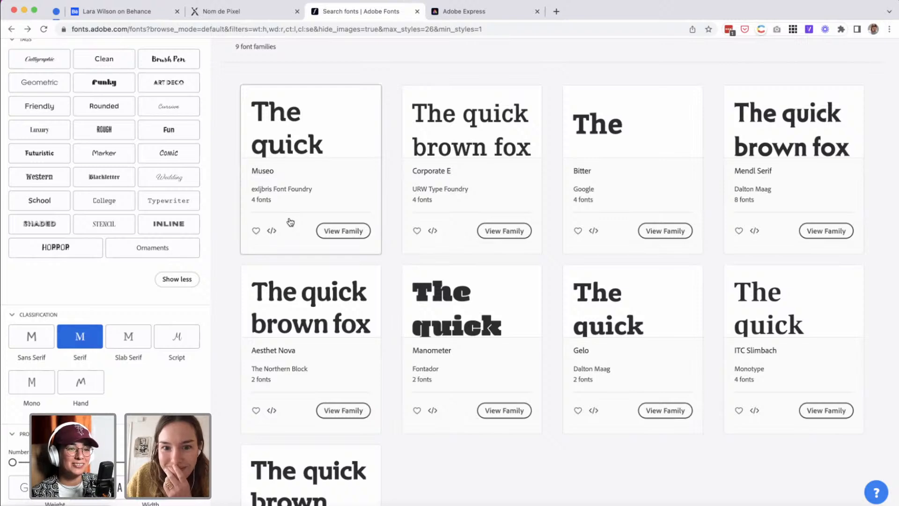
scroll(290, 222, down, 3)
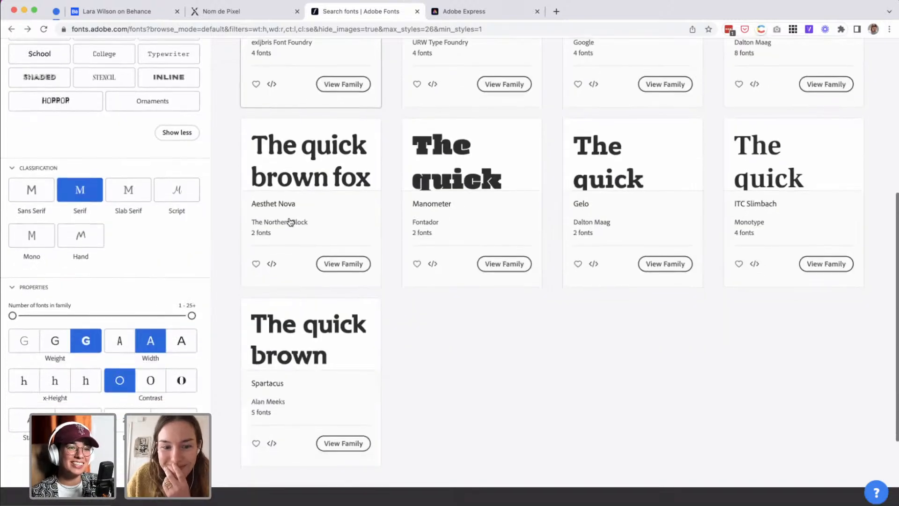
click(300, 174)
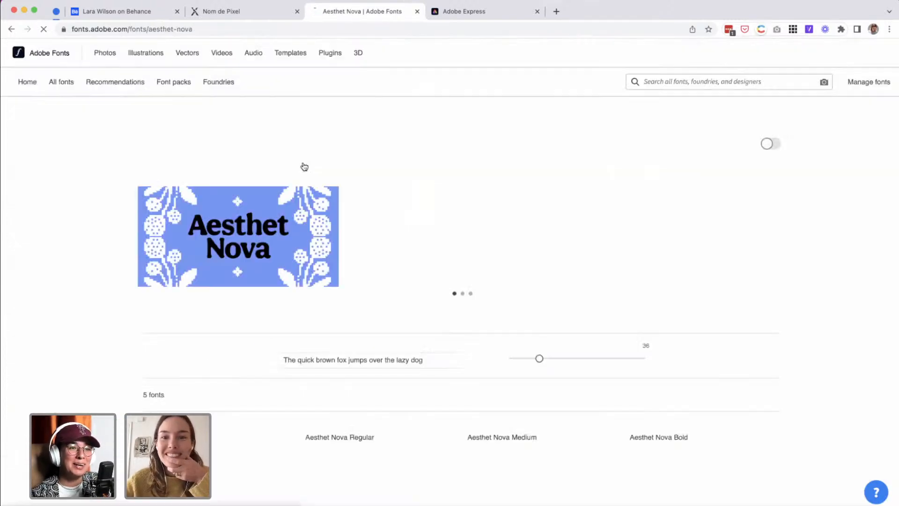
scroll(412, 359, down, 4)
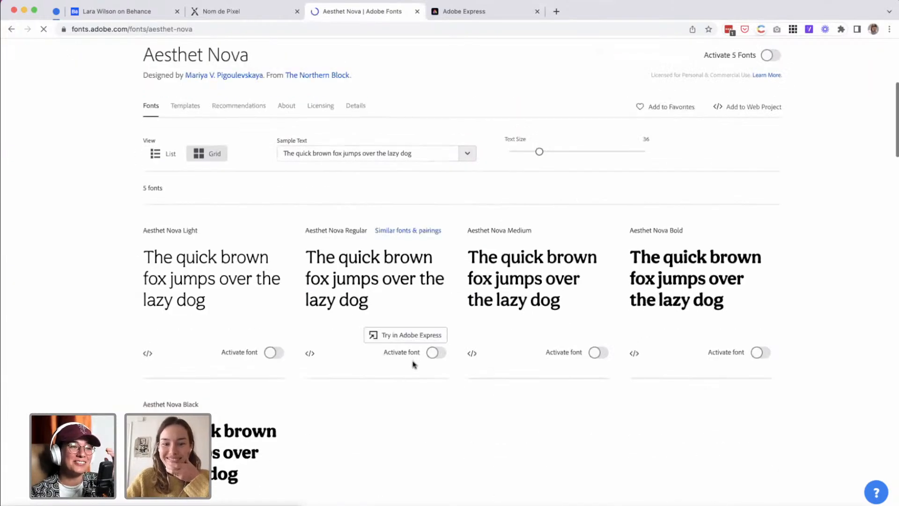
scroll(415, 364, down, 1)
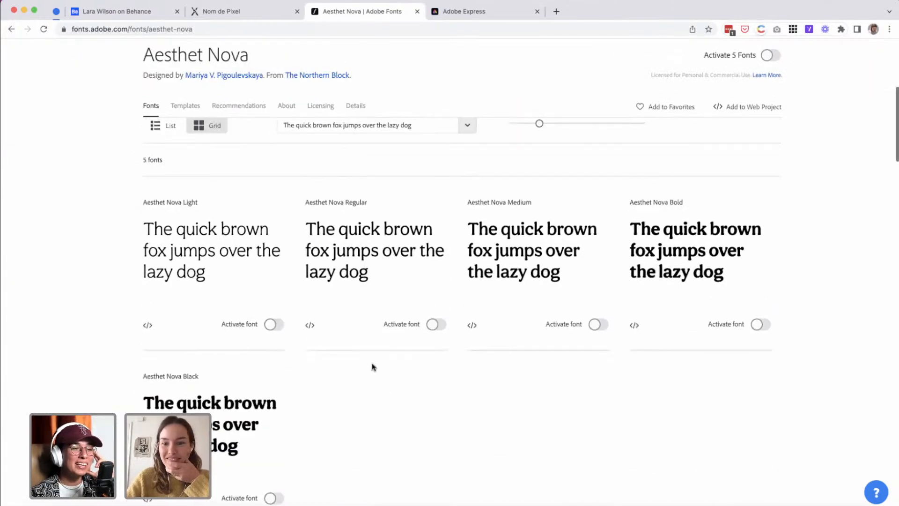
click(597, 324)
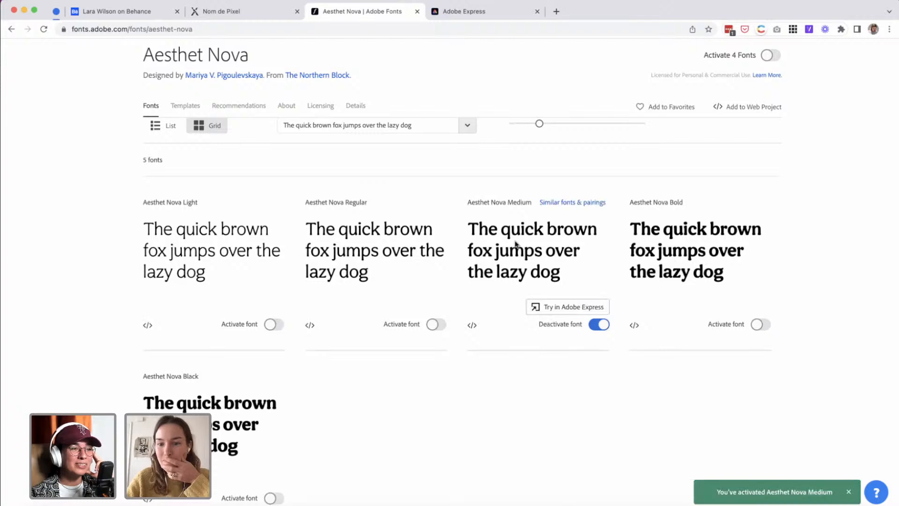
Activate the Bold style of Aesthet Nova and switch to Adobe Illustrator.
click(760, 324)
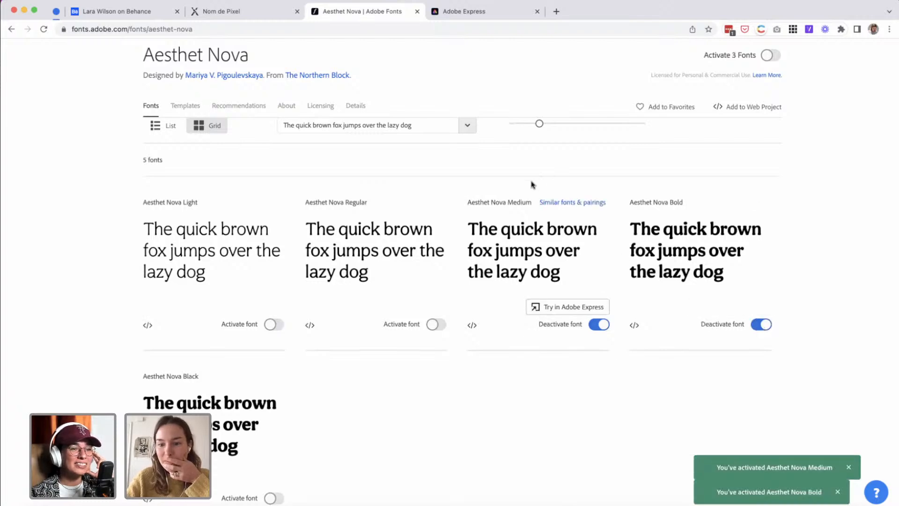
click(320, 505)
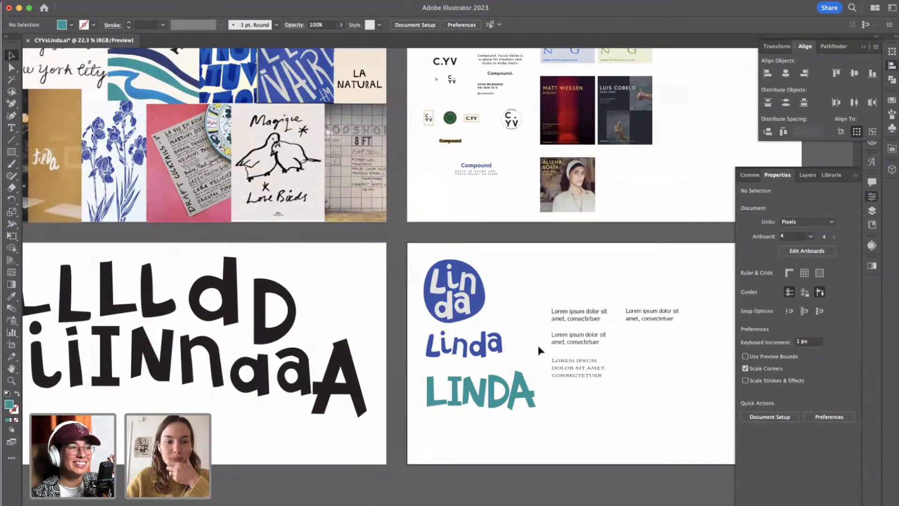
Start a new line of point text on the logo artboard, beneath the teal LINDA wordmark.
scroll(539, 351, right, 2)
scroll(539, 351, down, 2)
scroll(538, 351, down, 3)
scroll(539, 351, up, 3)
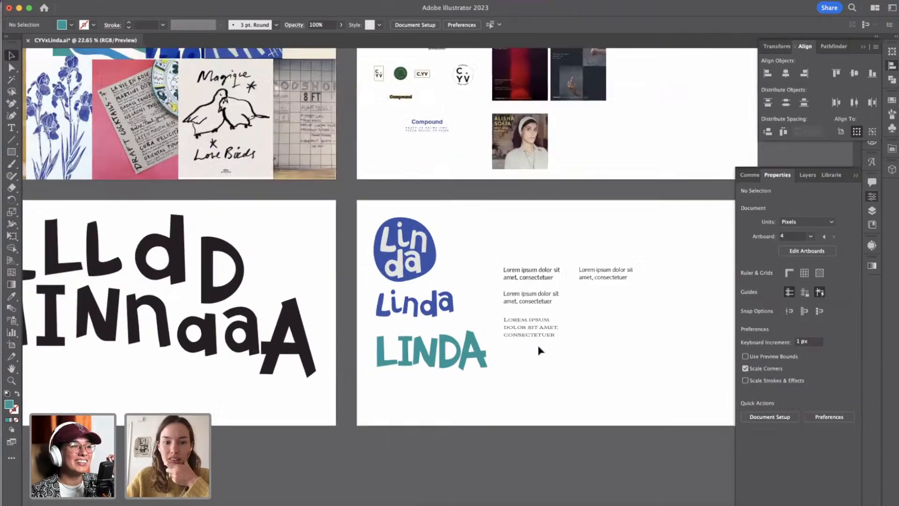
scroll(539, 351, down, 2)
scroll(539, 351, right, 2)
scroll(478, 407, up, 5)
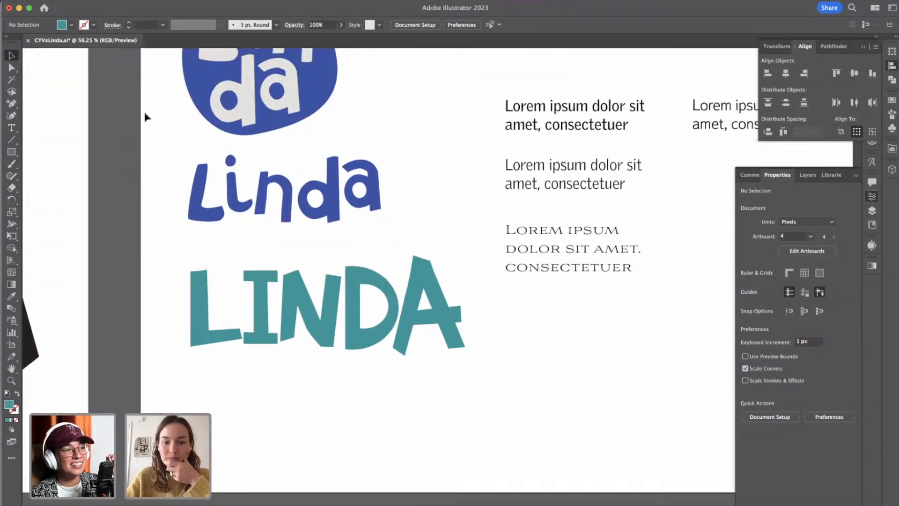
click(11, 127)
click(186, 424)
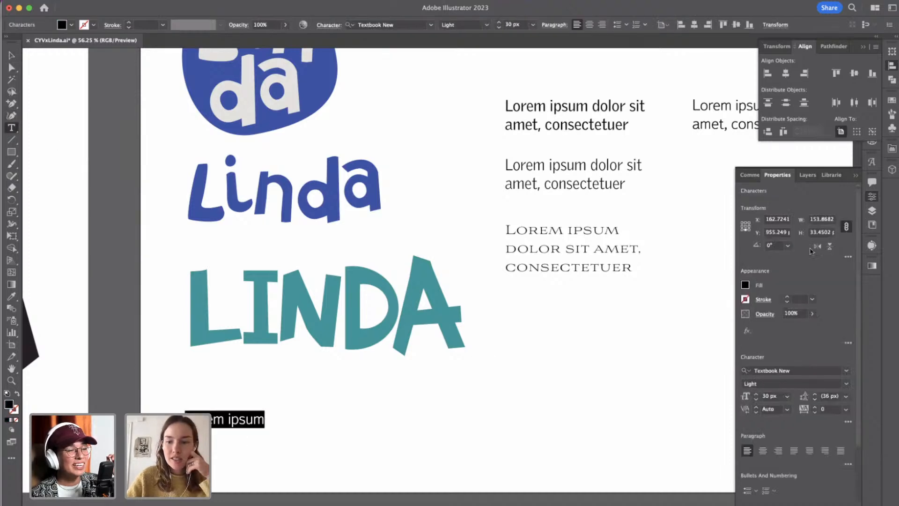
click(772, 371)
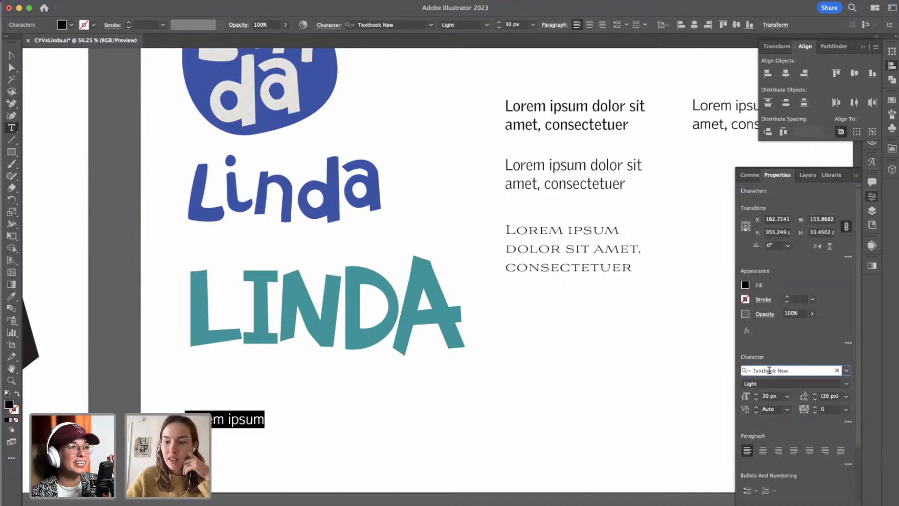
click(769, 371)
scroll(589, 347, down, 3)
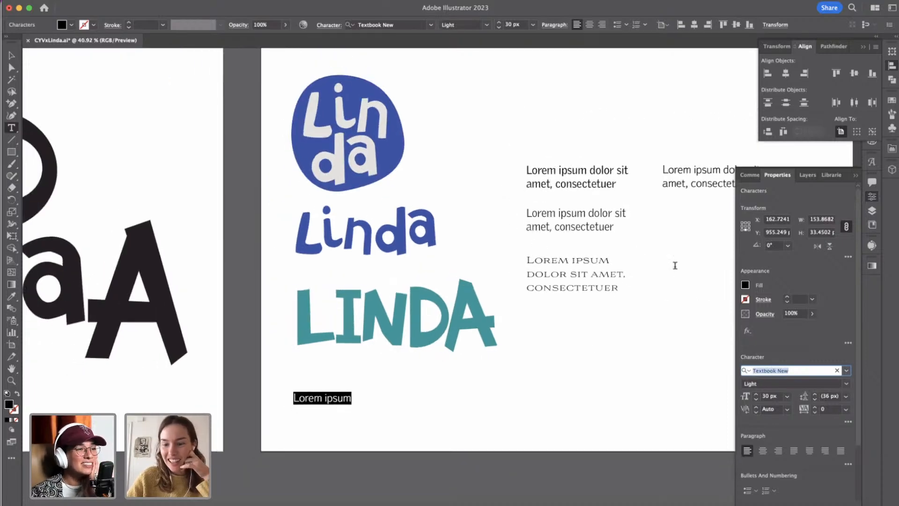
scroll(401, 234, down, 5)
scroll(335, 167, left, 4)
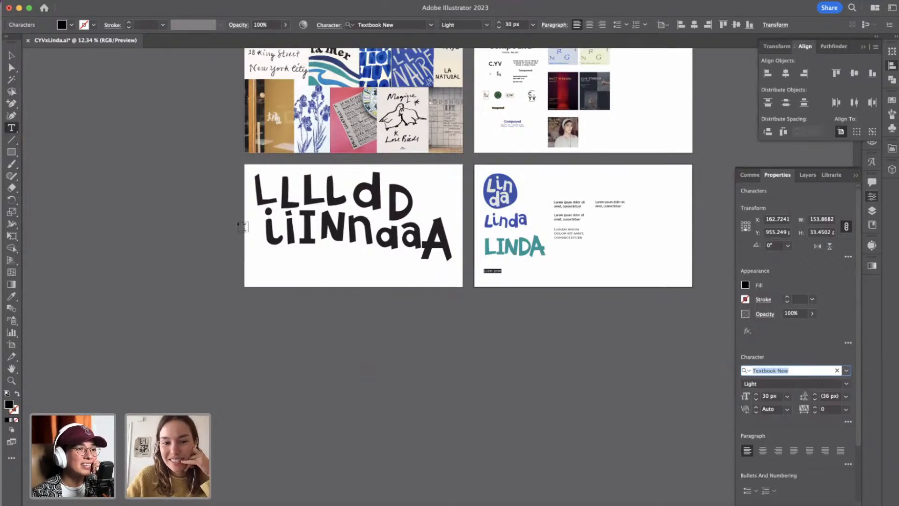
scroll(242, 227, up, 5)
scroll(576, 238, right, 10)
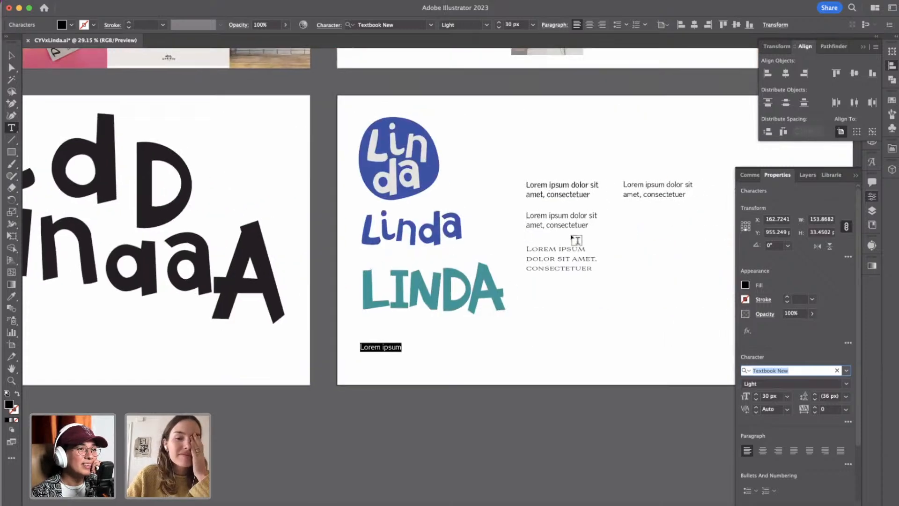
scroll(572, 233, up, 2)
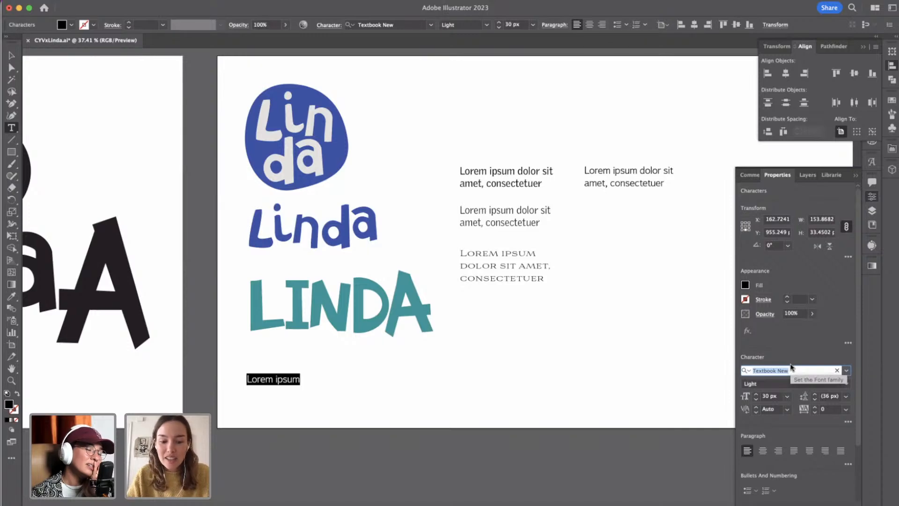
text(l)
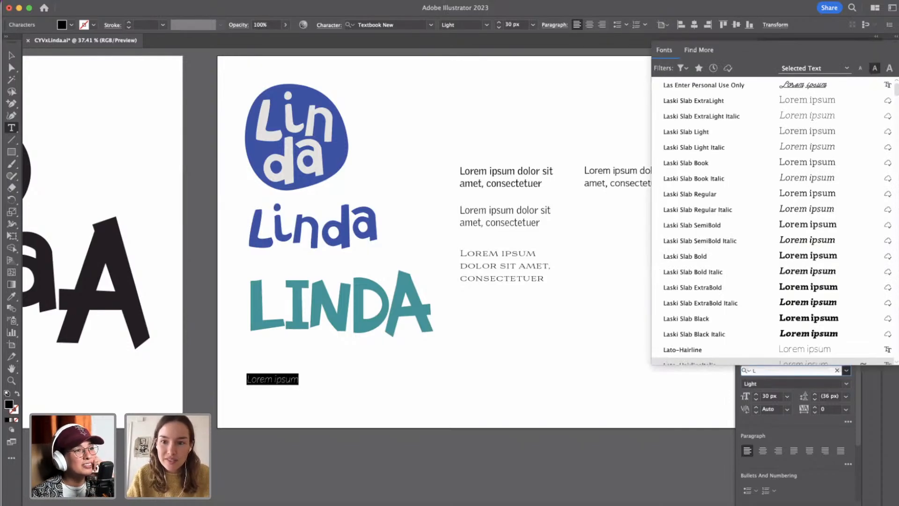
text(inda)
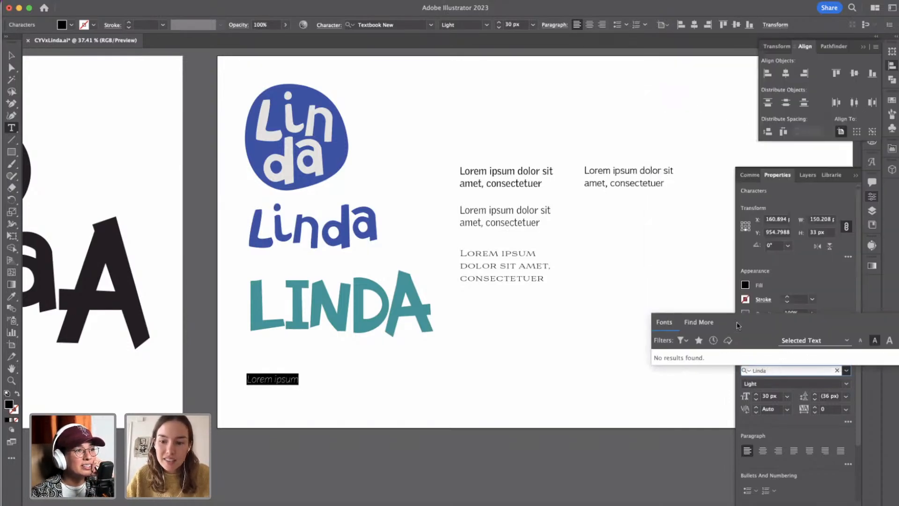
key(BackSpace)
key(BackSpace)
key(BackSpace)
key(BackSpace)
key(BackSpace)
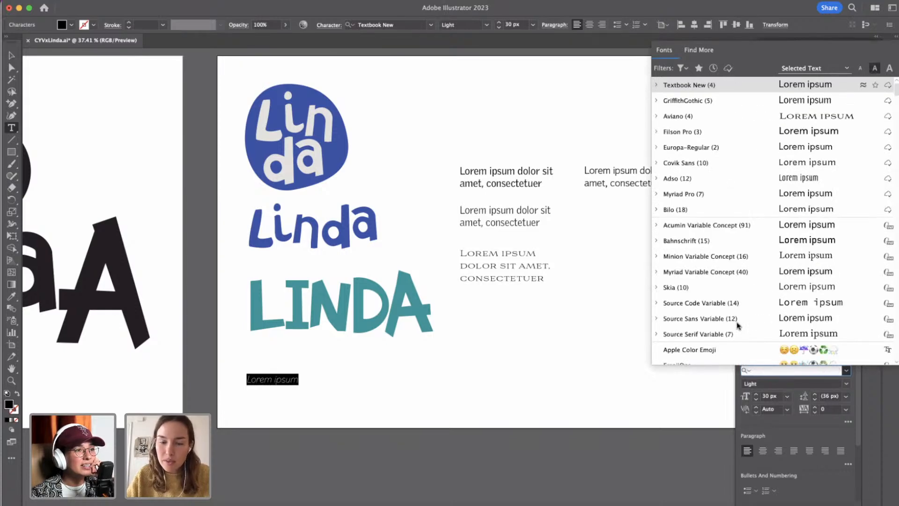
Check the typeface name on Adobe Fonts in Google Chrome, return to Illustrator and set the new text in Aesthet Nova Bold.
key(ctrl+Up)
click(498, 443)
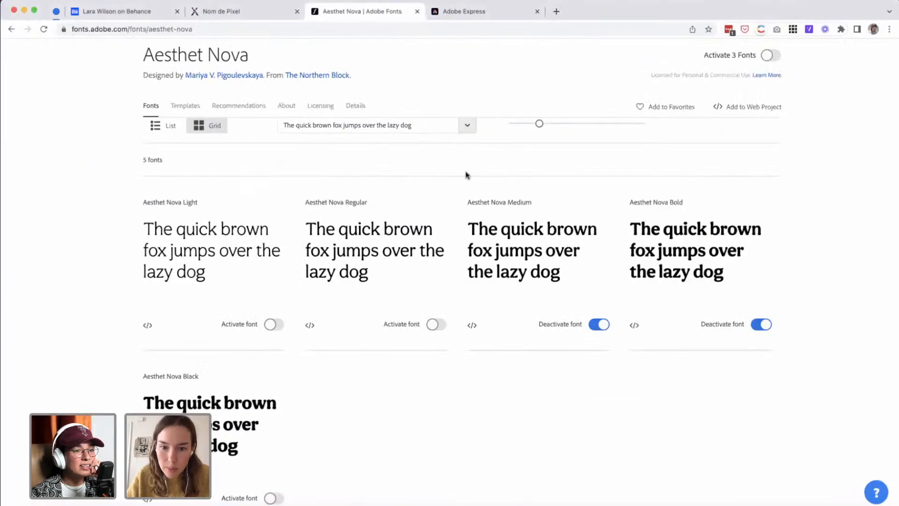
key(ctrl+Up)
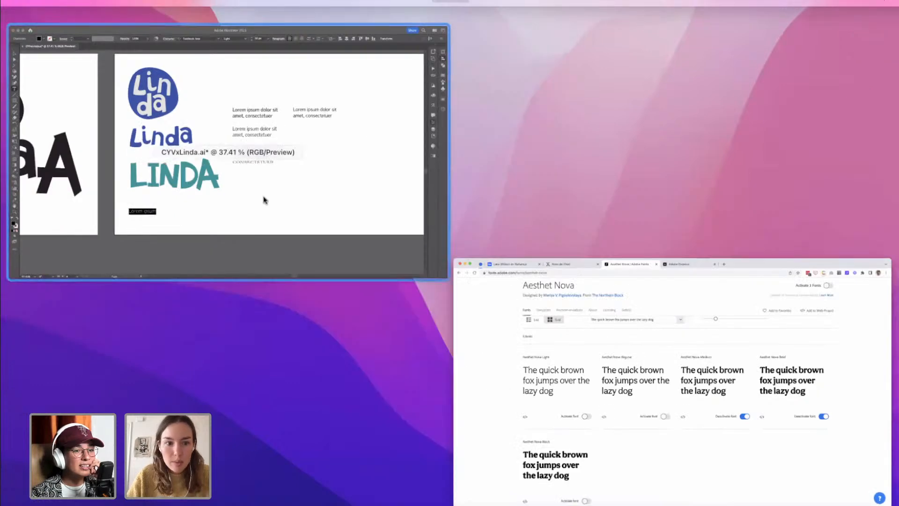
click(260, 197)
double_click(769, 371)
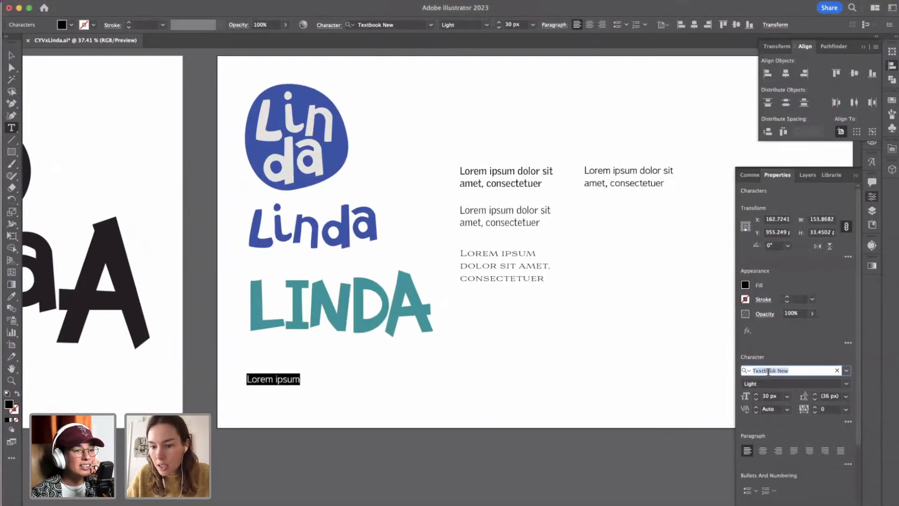
text(aesthet)
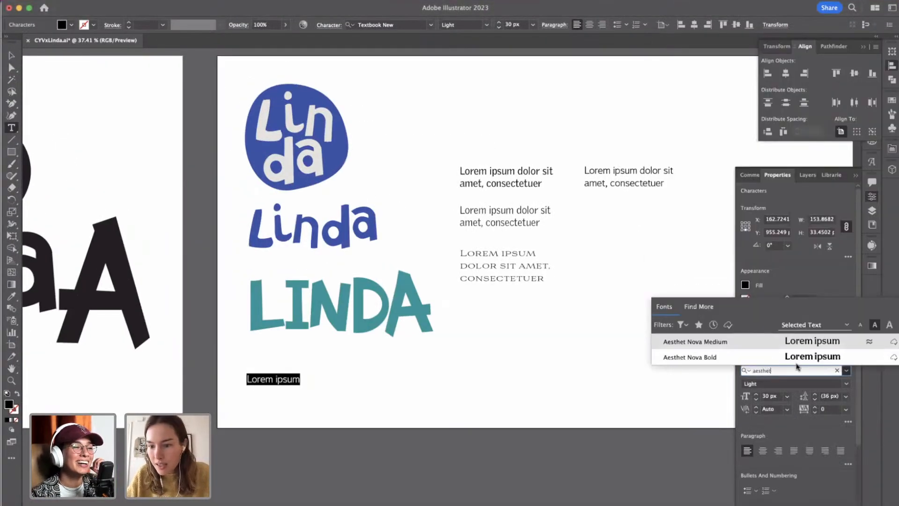
click(797, 357)
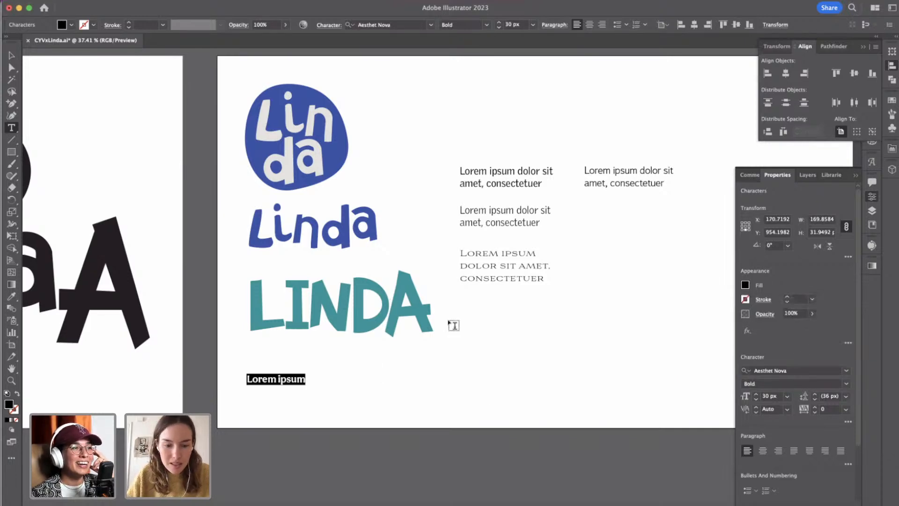
Replace the placeholder text with lowercase "linda" and set its font size to 100 px.
text(Linda)
key(super+a)
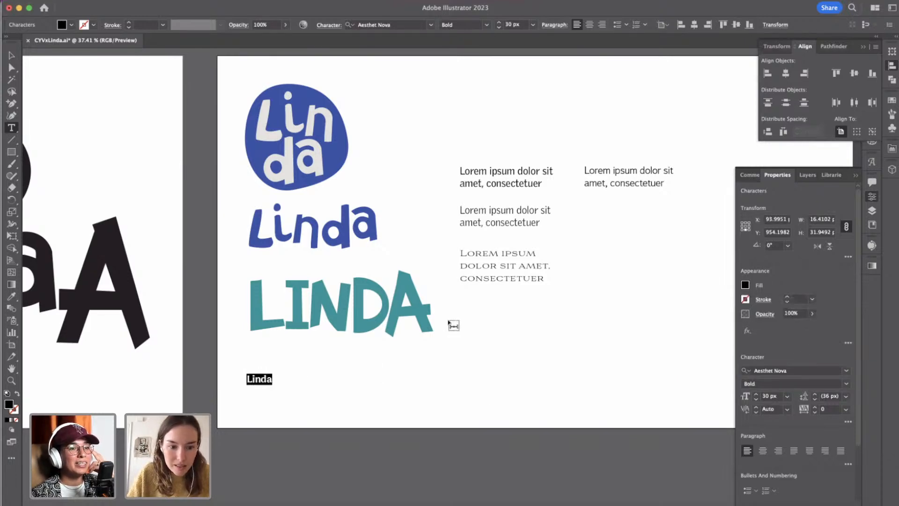
key(Left)
key(shift+Right)
text(l)
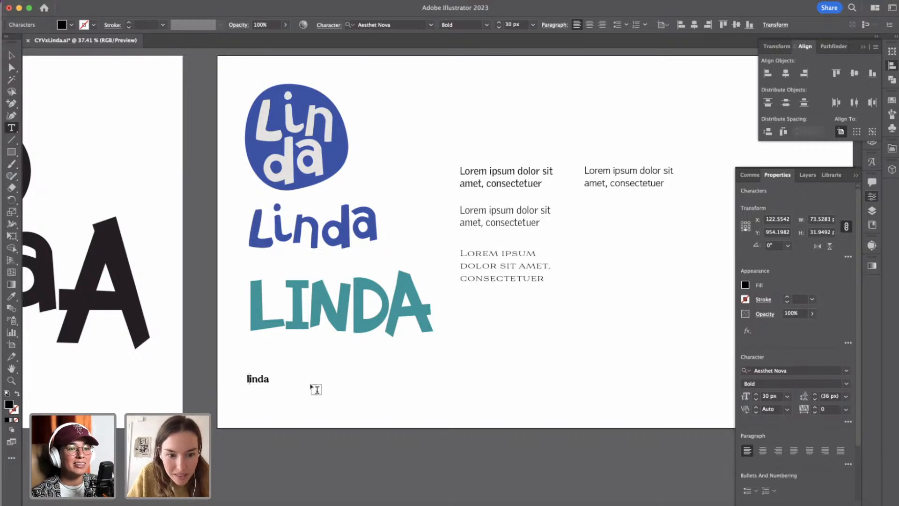
key(super+a)
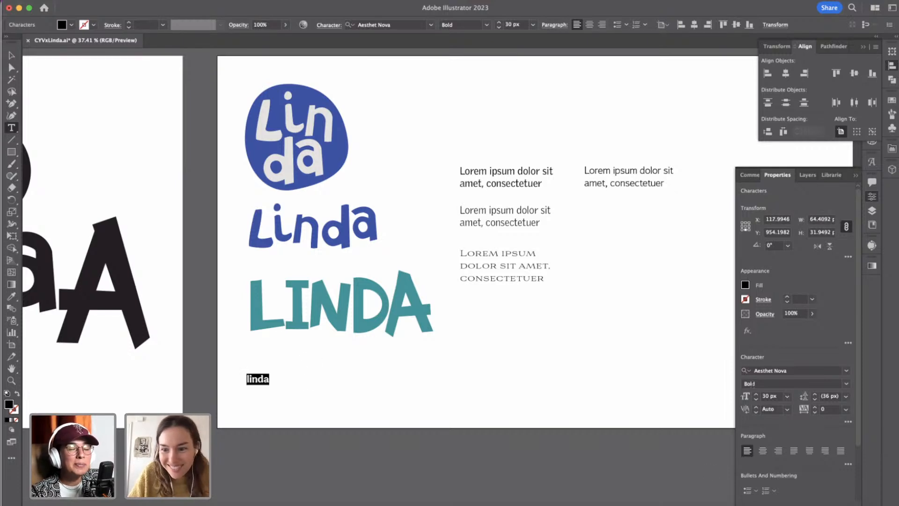
click(757, 396)
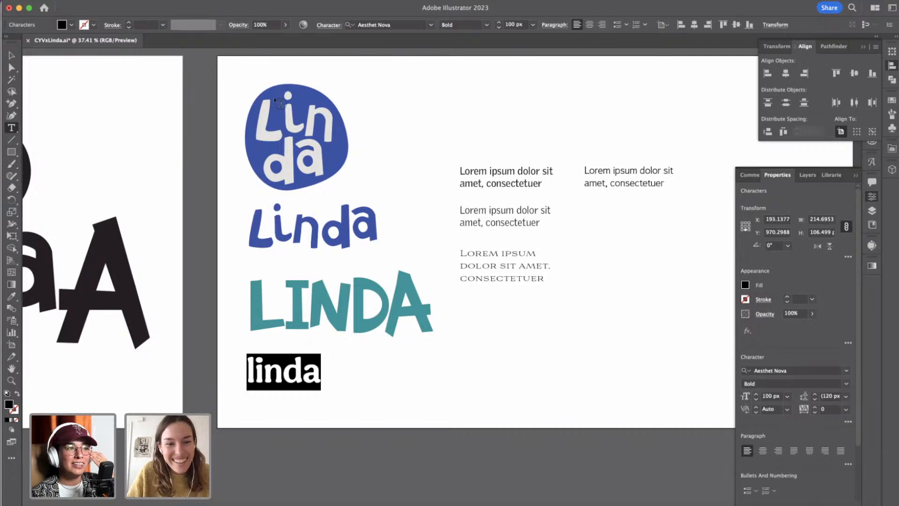
click(11, 55)
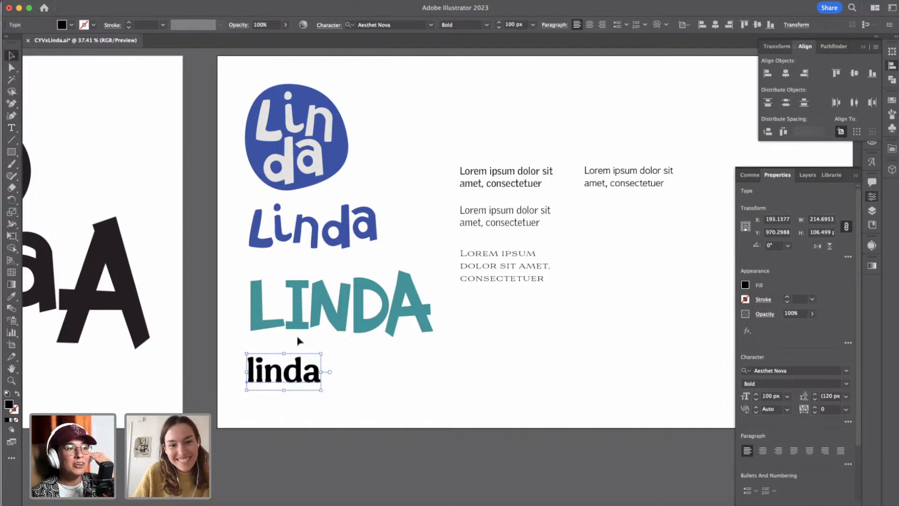
Recolor the linda text with the pink sampled from the draft cocktails menu photo in the moodboard.
scroll(291, 391, up, 5)
scroll(291, 392, down, 5)
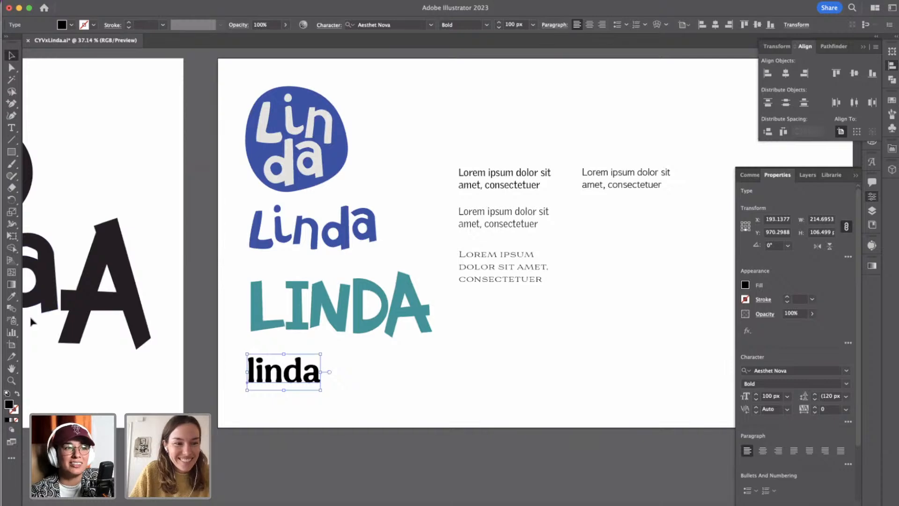
click(12, 297)
scroll(132, 220, left, 8)
scroll(132, 220, up, 4)
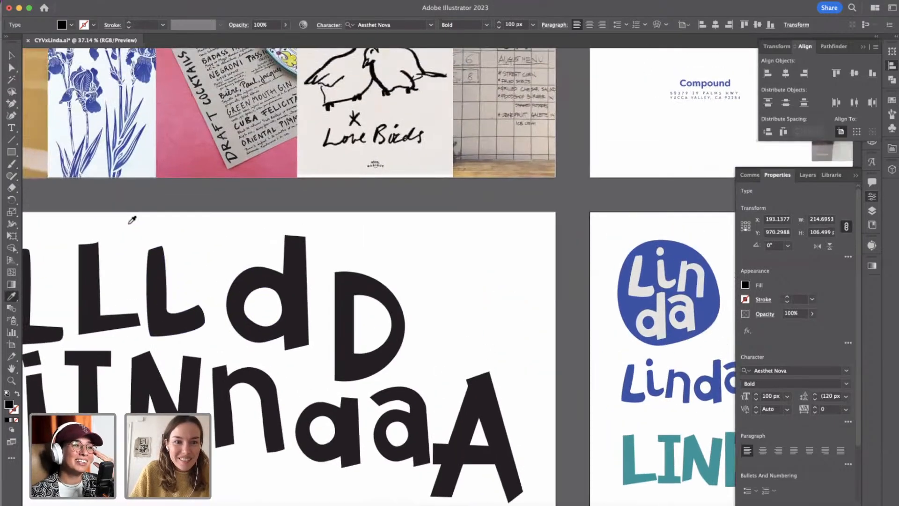
scroll(132, 220, up, 2)
click(254, 186)
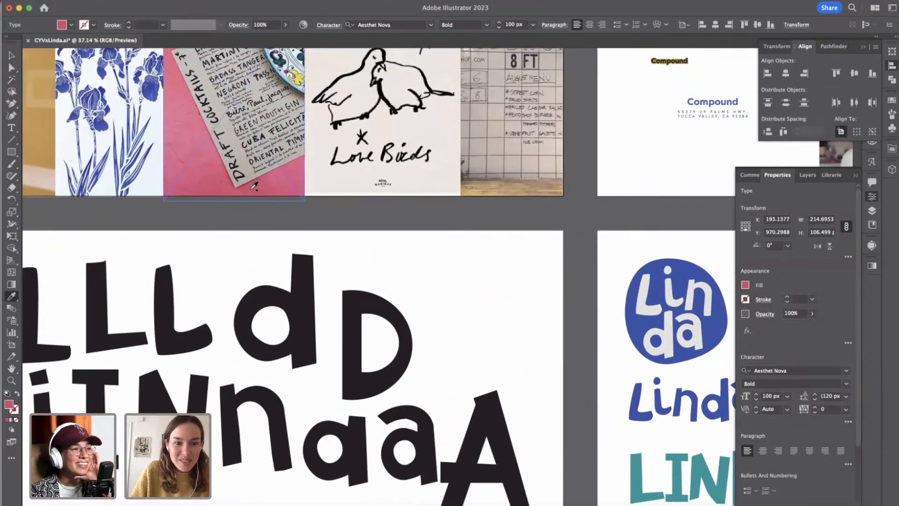
Change the fill of the pink linda text to a deeper, more saturated crimson red.
scroll(372, 295, right, 6)
scroll(373, 295, down, 5)
scroll(372, 295, up, 6)
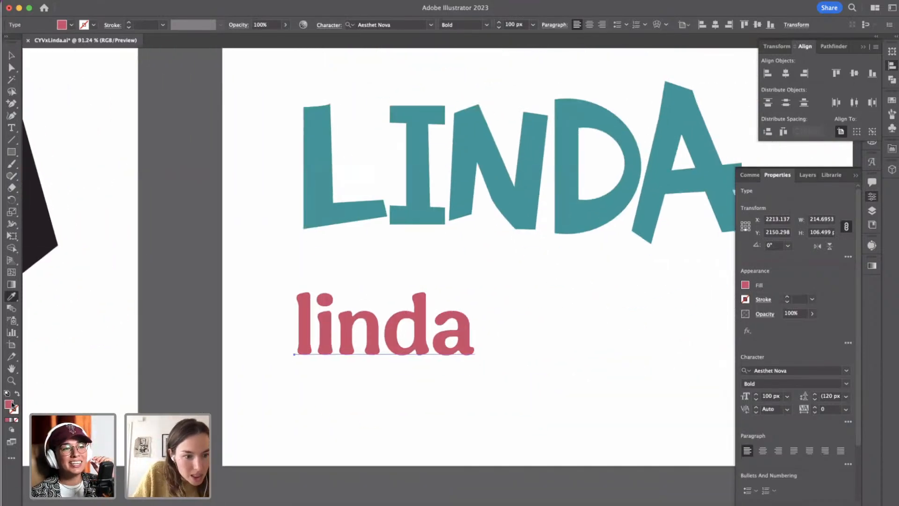
double_click(11, 404)
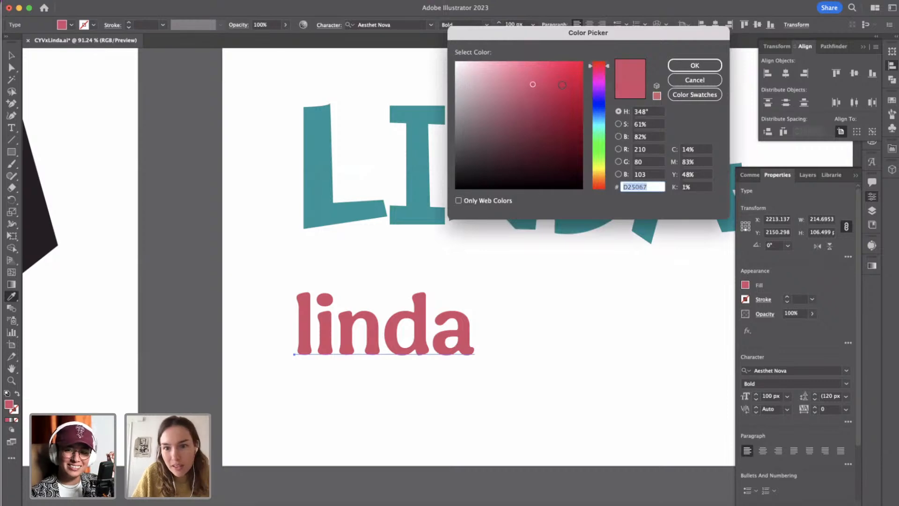
click(572, 89)
click(694, 65)
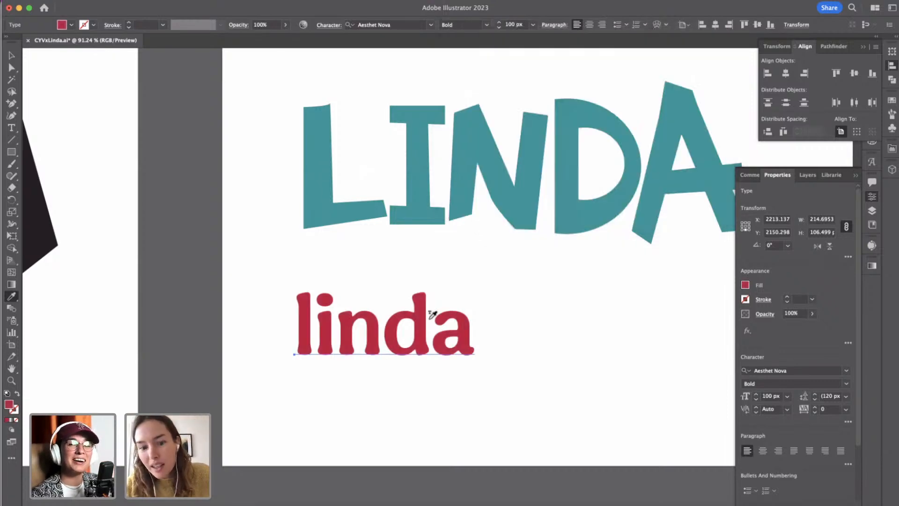
click(11, 55)
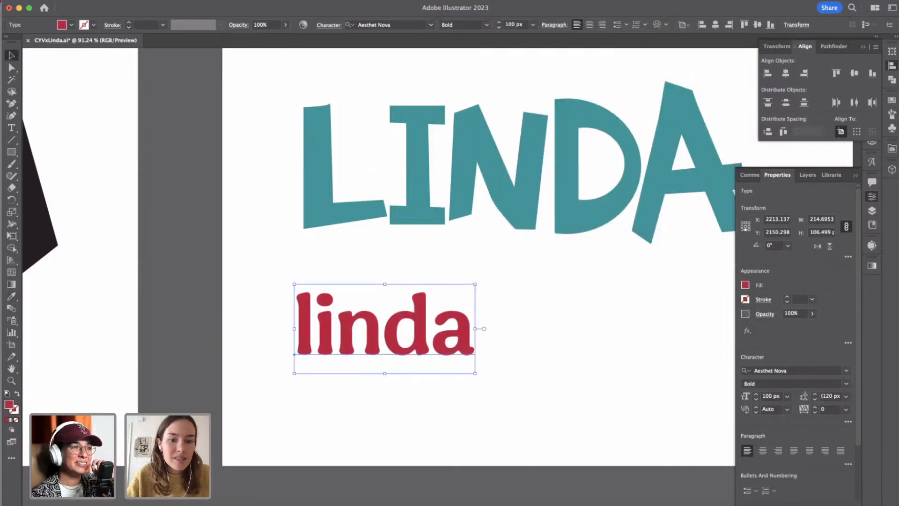
Scale the red linda text up to about 139 px and place it below the teal LINDA wordmark, lined up with its left edge.
drag(476, 282, 530, 257)
drag(462, 304, 472, 345)
click(589, 355)
scroll(589, 354, down, 6)
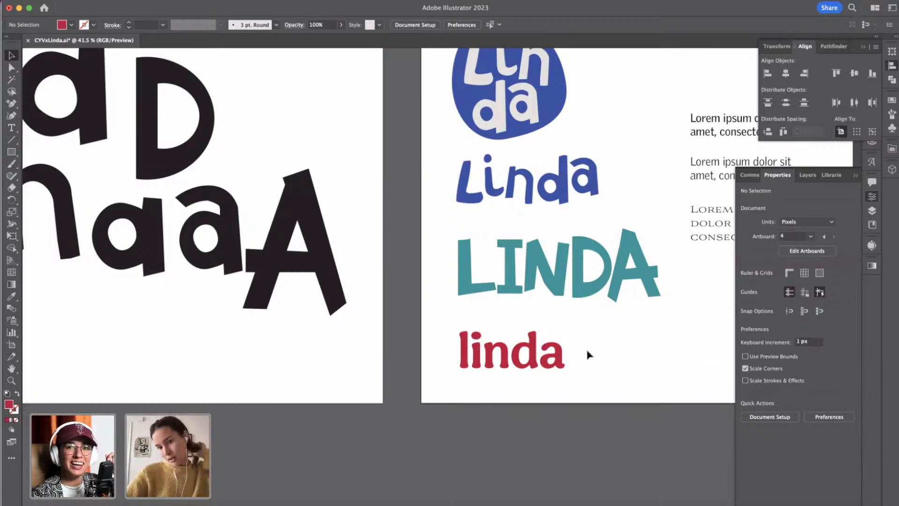
click(556, 347)
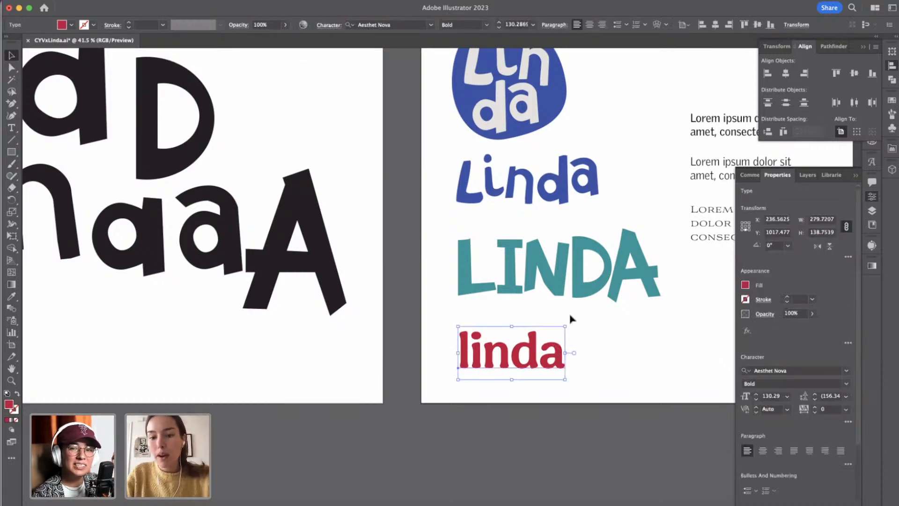
drag(566, 326, 574, 322)
click(590, 339)
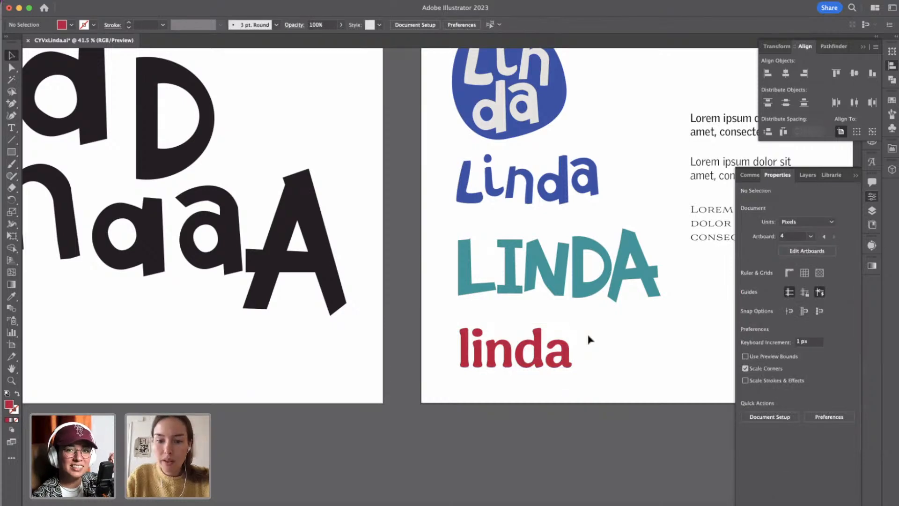
Enlarge the red linda text under the teal wordmark to a font size of 150 px.
scroll(589, 339, up, 1)
scroll(590, 339, up, 2)
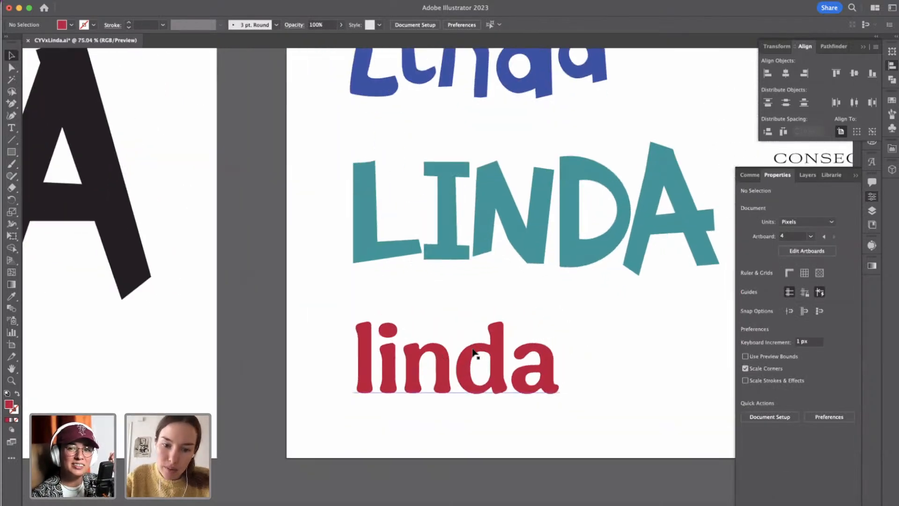
click(496, 347)
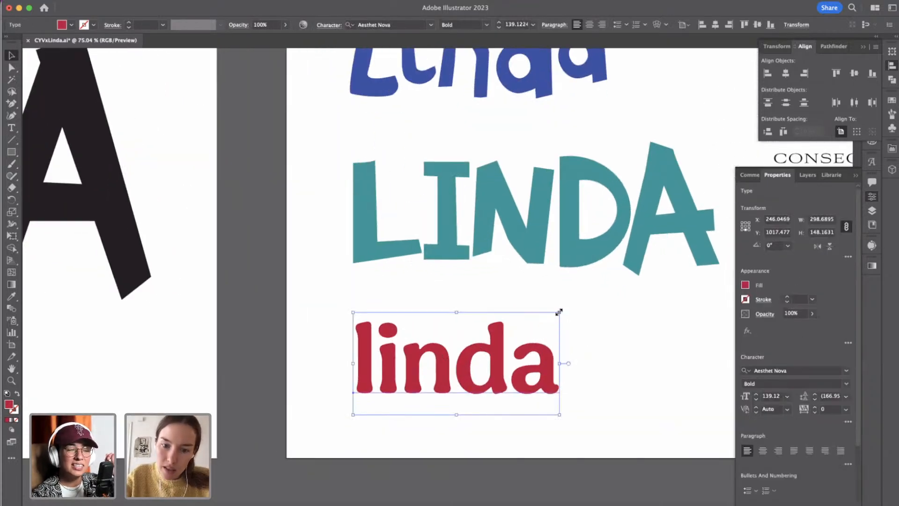
drag(559, 313, 570, 311)
click(582, 376)
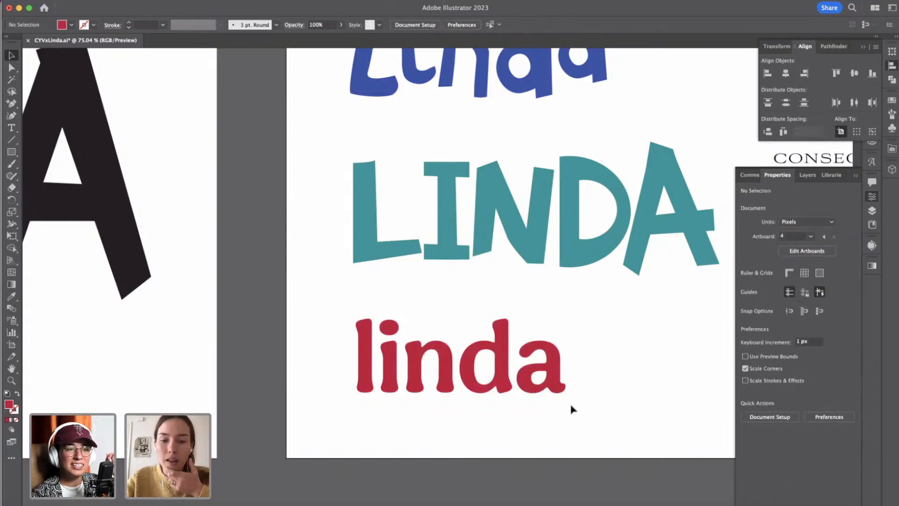
click(551, 360)
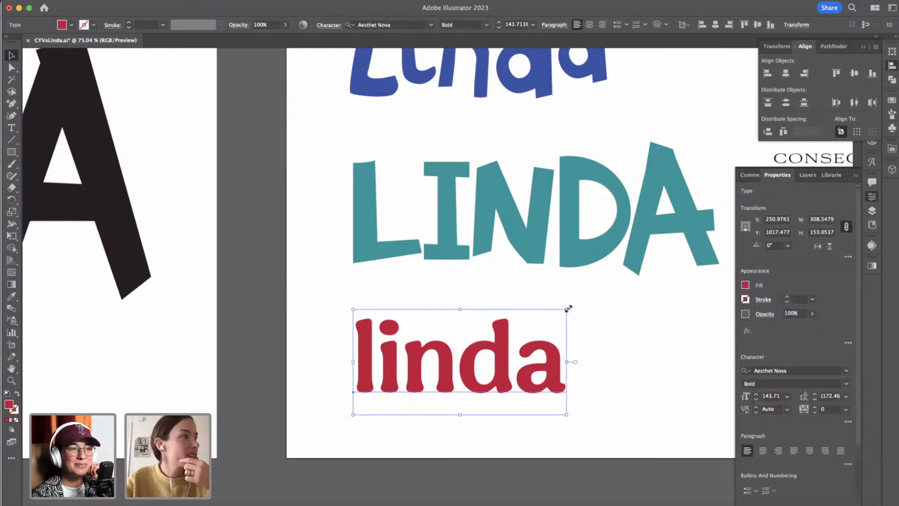
drag(568, 309, 576, 302)
click(611, 327)
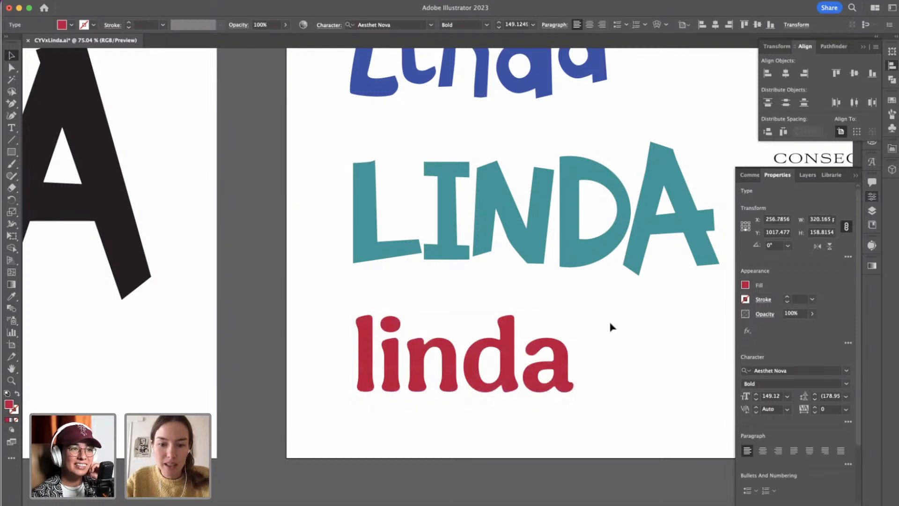
click(557, 396)
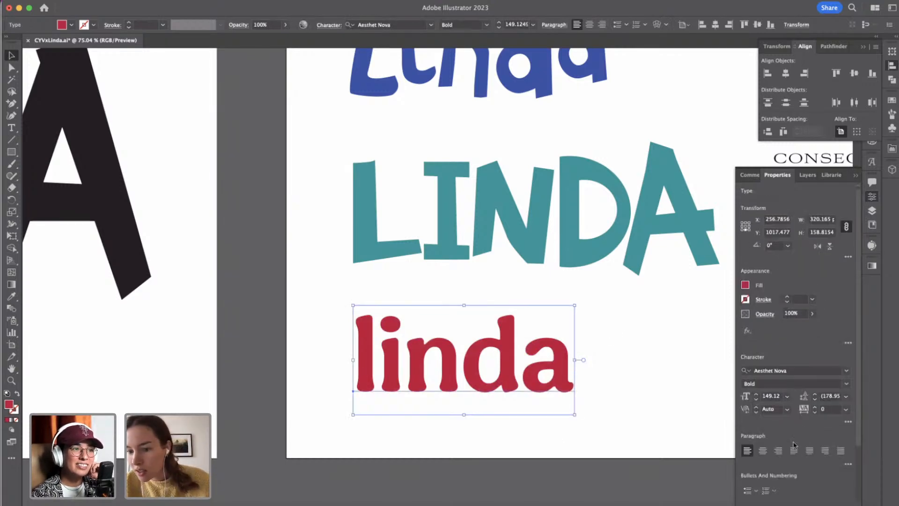
click(757, 394)
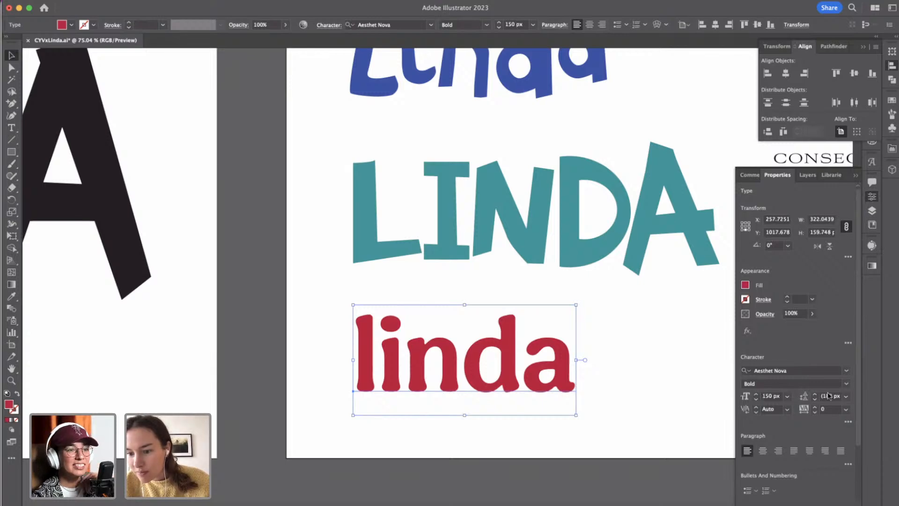
Tighten the tracking of all the letters in the red linda text to -30.
double_click(514, 358)
double_click(511, 357)
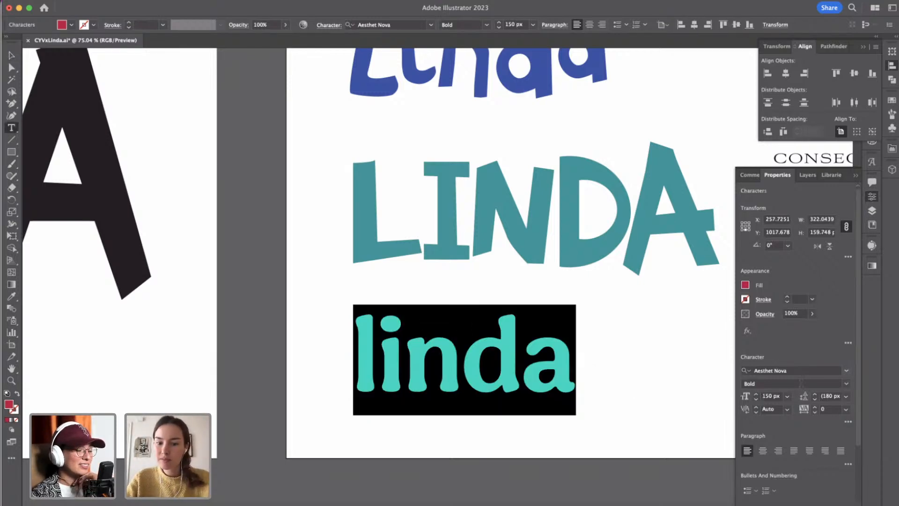
click(814, 413)
click(814, 412)
click(815, 413)
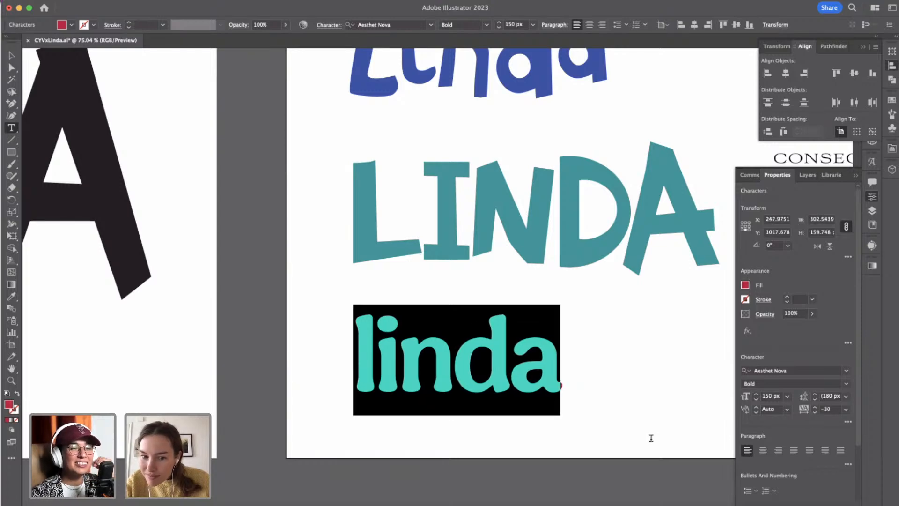
key(Escape)
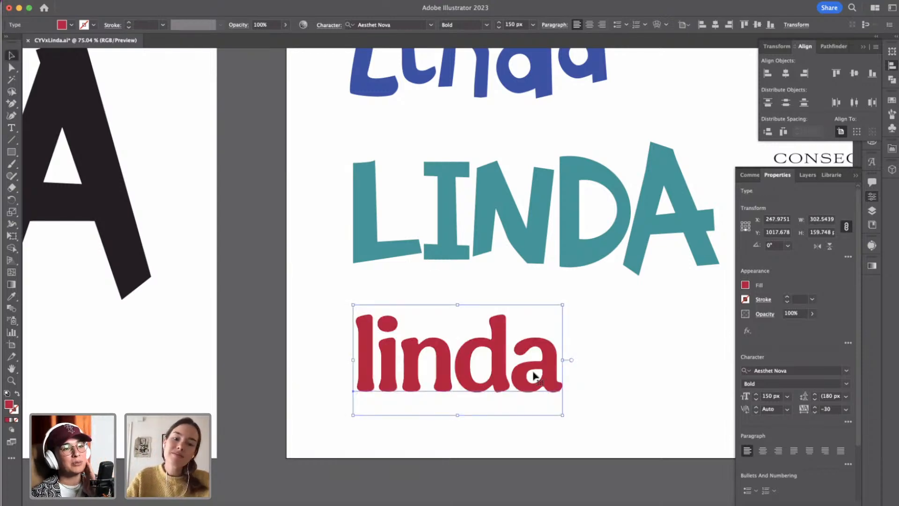
click(577, 341)
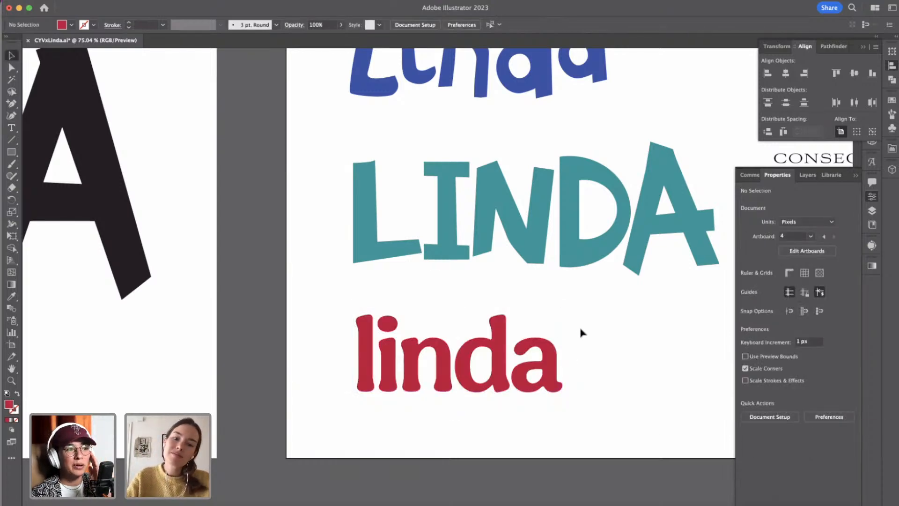
Scale the red linda text up to about 162 px and move it down 20 px below the teal wordmark.
click(534, 357)
drag(564, 303, 580, 294)
click(586, 356)
click(574, 354)
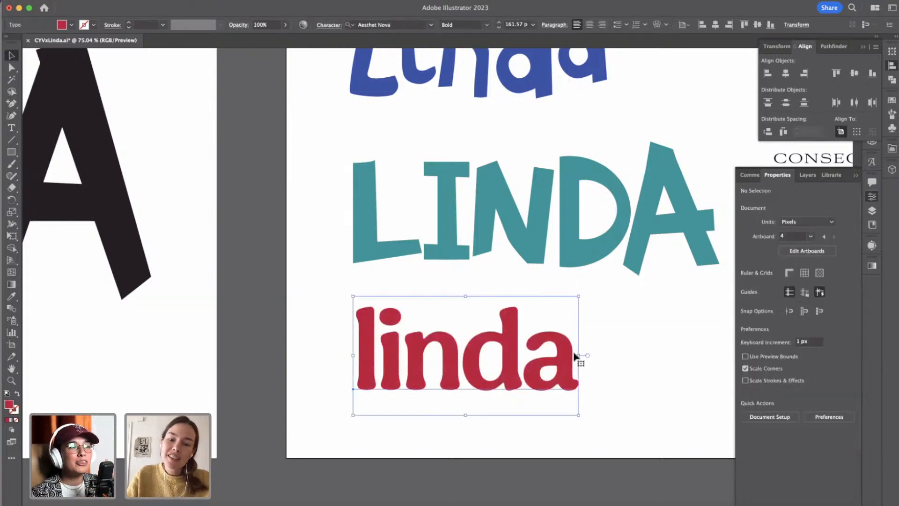
key(shift+Down)
key(shift+Down)
click(632, 365)
Place a duplicate of the live red linda text straight below the artboard and convert the one on the artboard to outlines.
scroll(633, 366, down, 3)
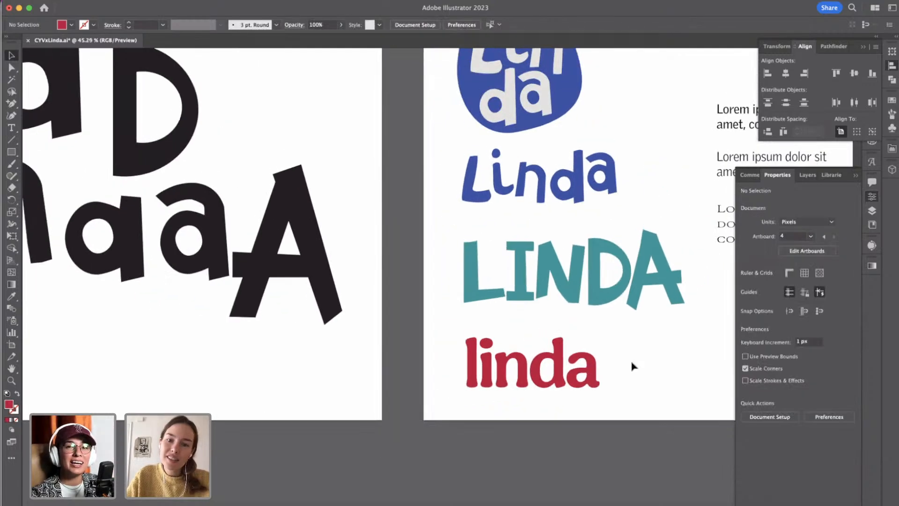
scroll(474, 412, up, 3)
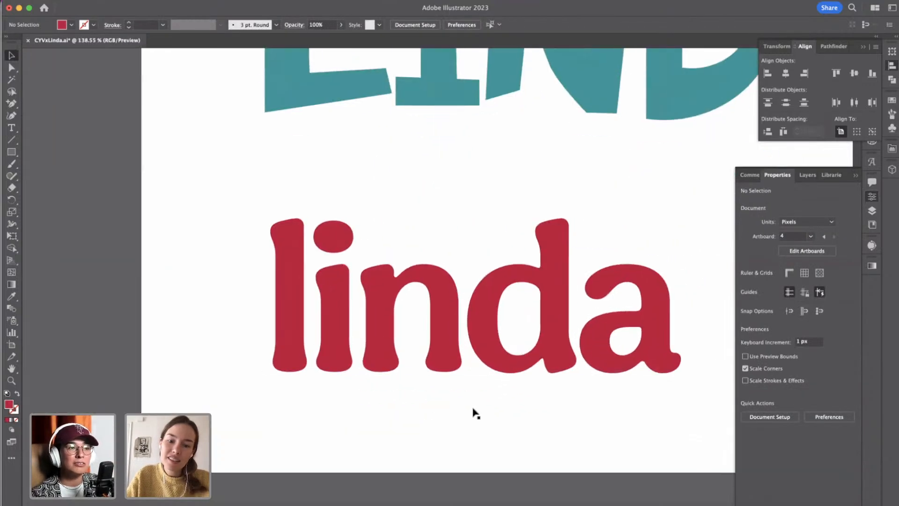
click(462, 314)
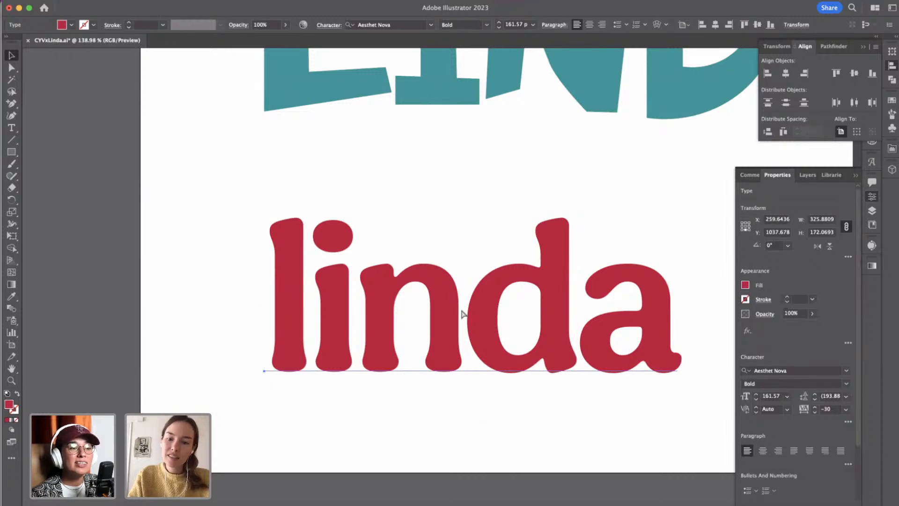
scroll(461, 312, down, 5)
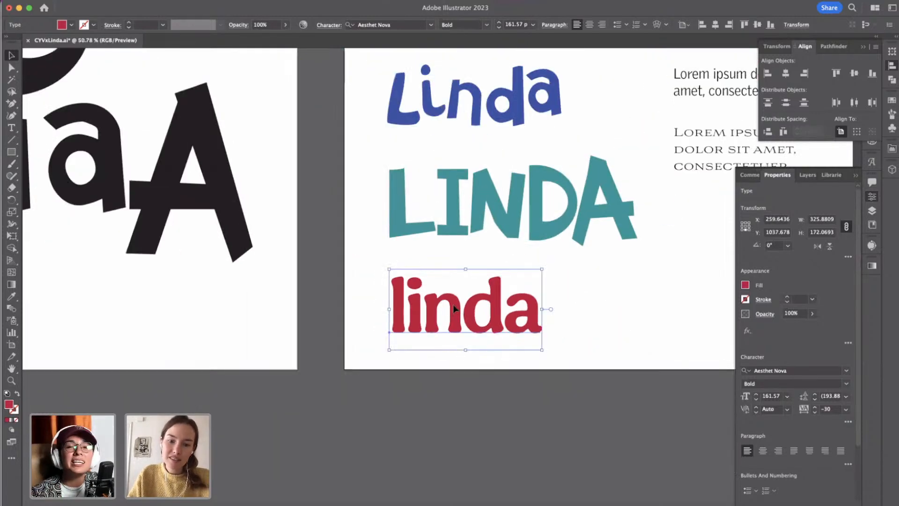
drag(455, 309, 462, 473)
scroll(460, 330, up, 2)
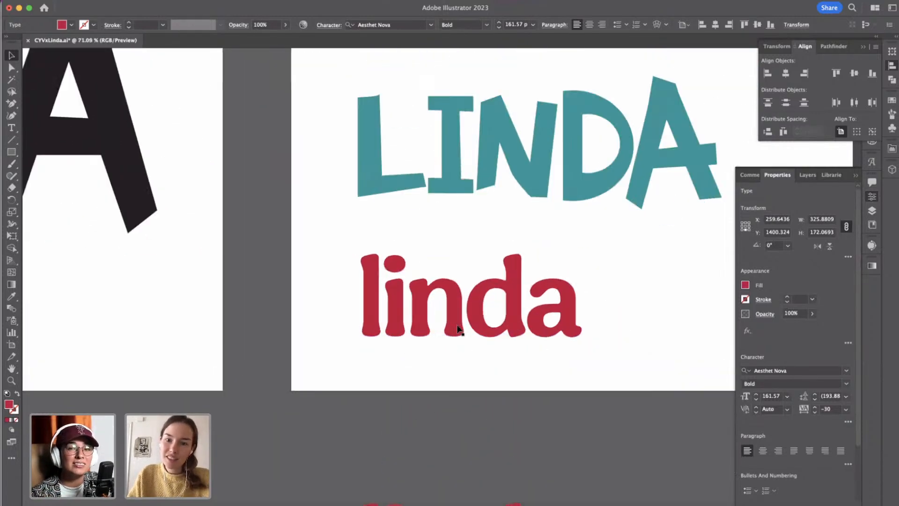
scroll(445, 305, up, 1)
click(445, 305)
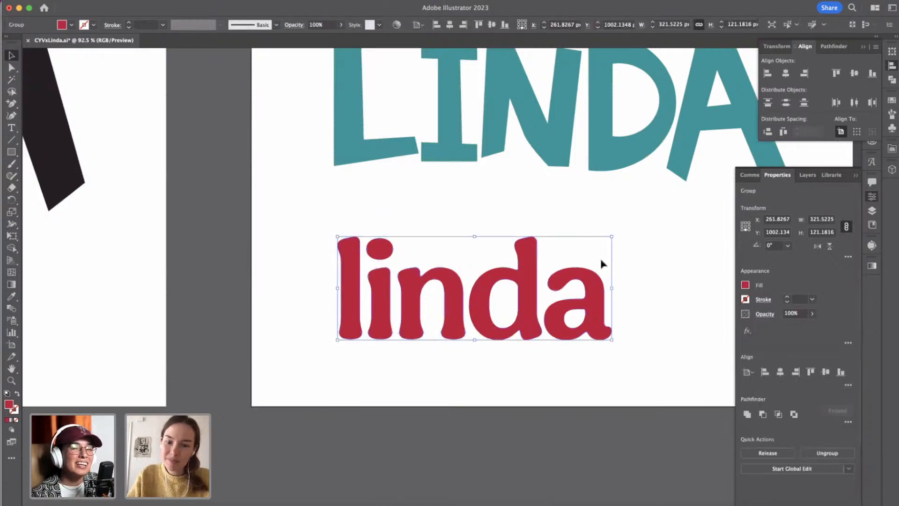
click(648, 274)
Ungroup the outlined linda letters and move the dot of the i slightly down towards its stem.
scroll(648, 260, up, 1)
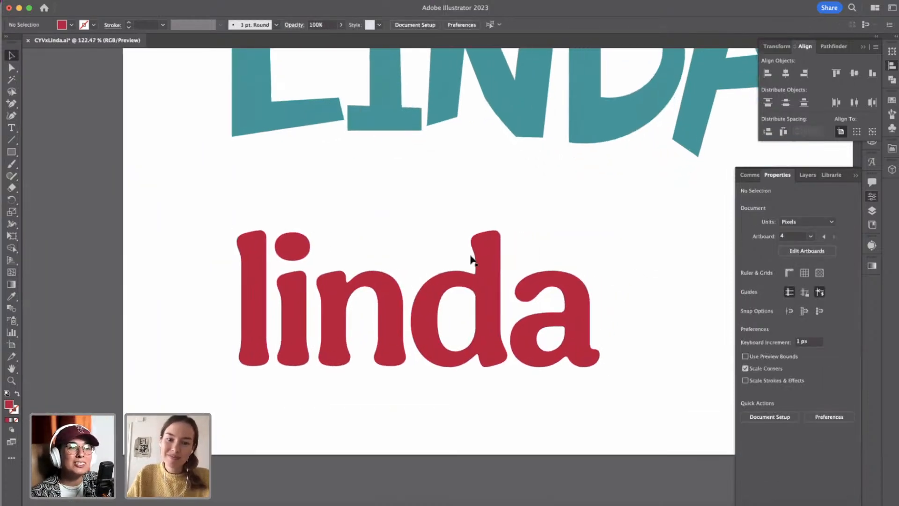
click(312, 244)
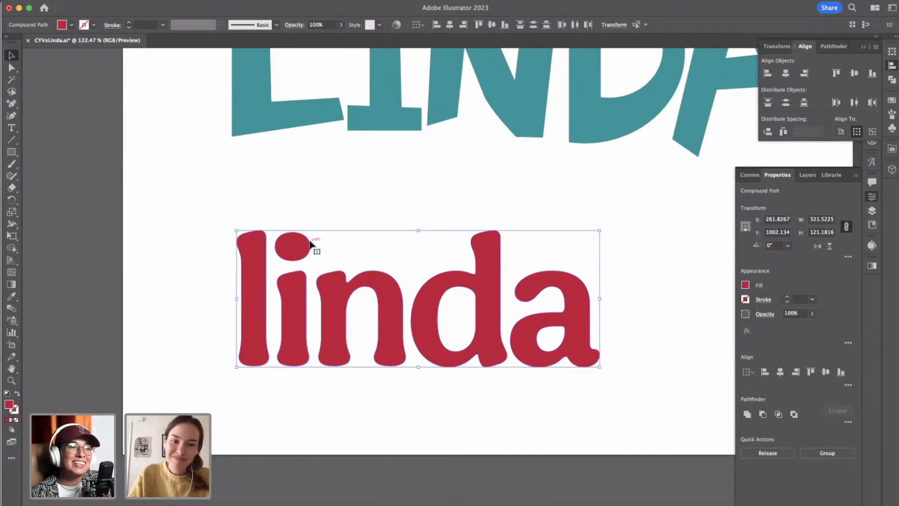
click(311, 215)
click(295, 243)
double_click(295, 238)
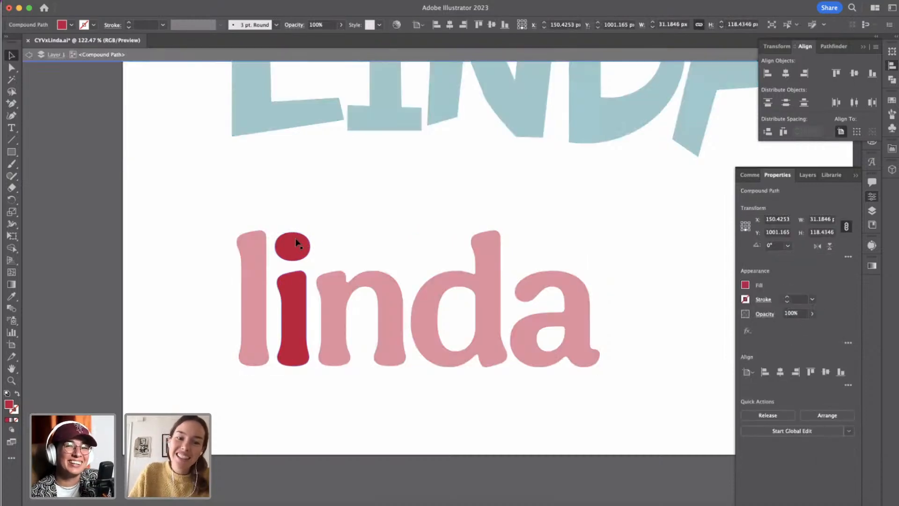
click(294, 236)
drag(293, 234, 293, 238)
double_click(354, 255)
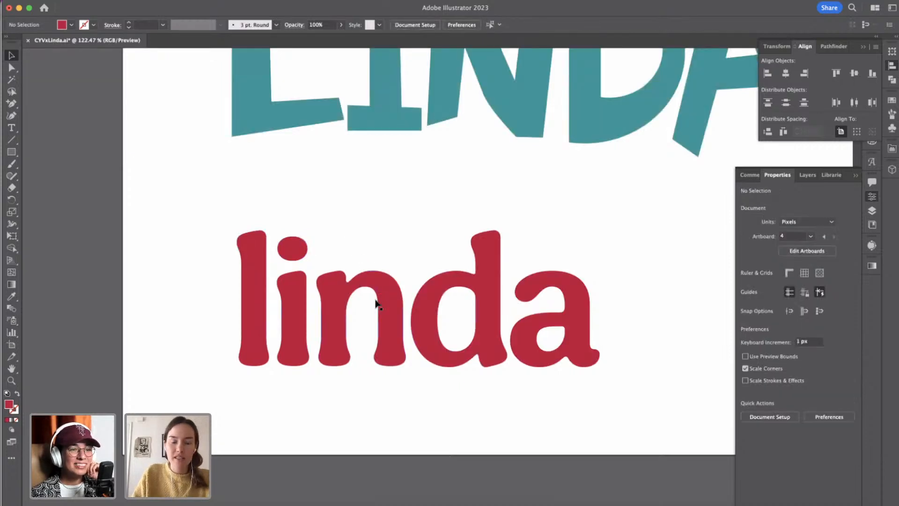
Move the red letter a about 20 px left so that it overlaps the d.
scroll(379, 288, up, 3)
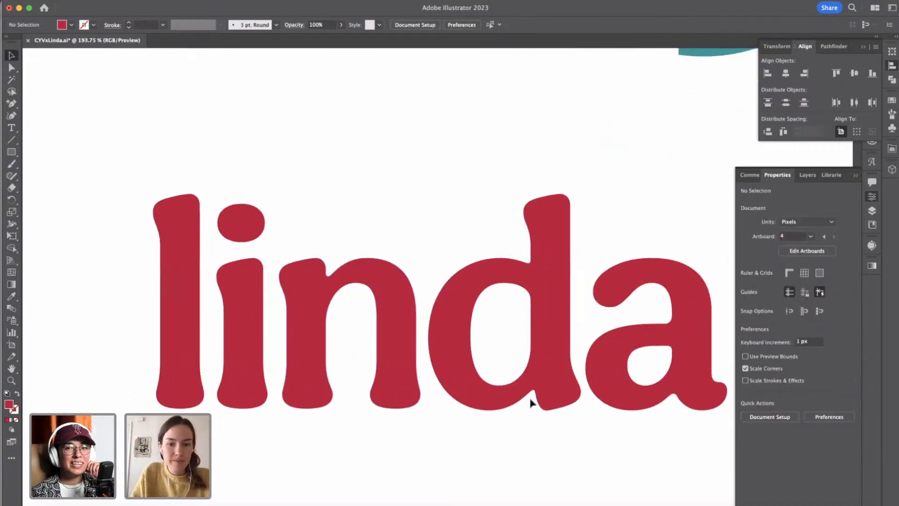
scroll(576, 383, down, 2)
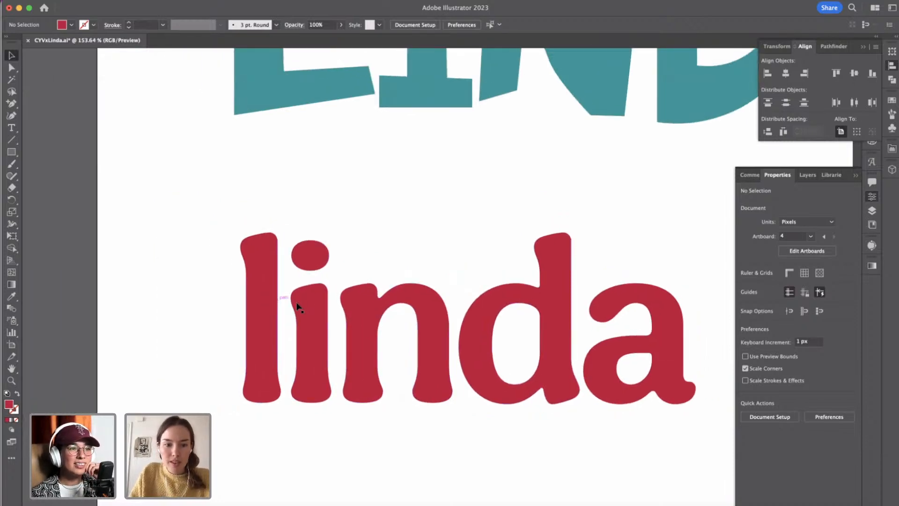
click(278, 302)
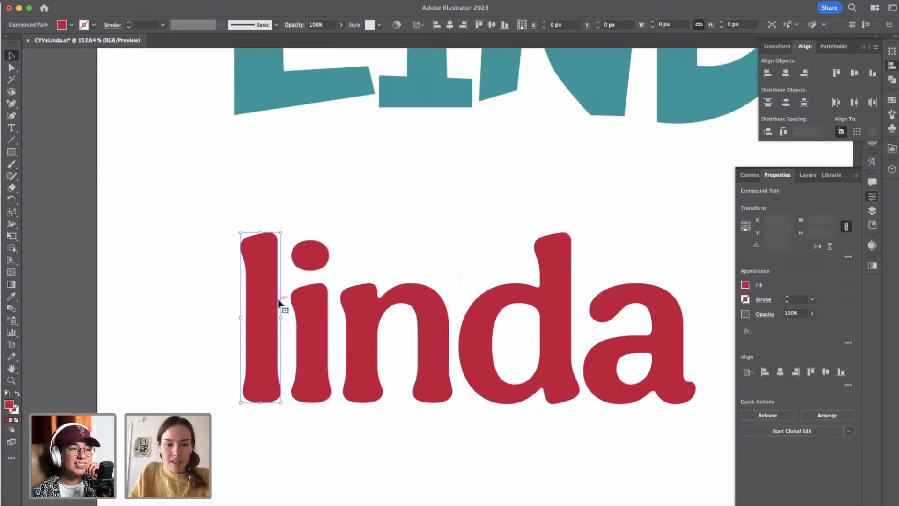
click(307, 328)
click(517, 249)
click(654, 298)
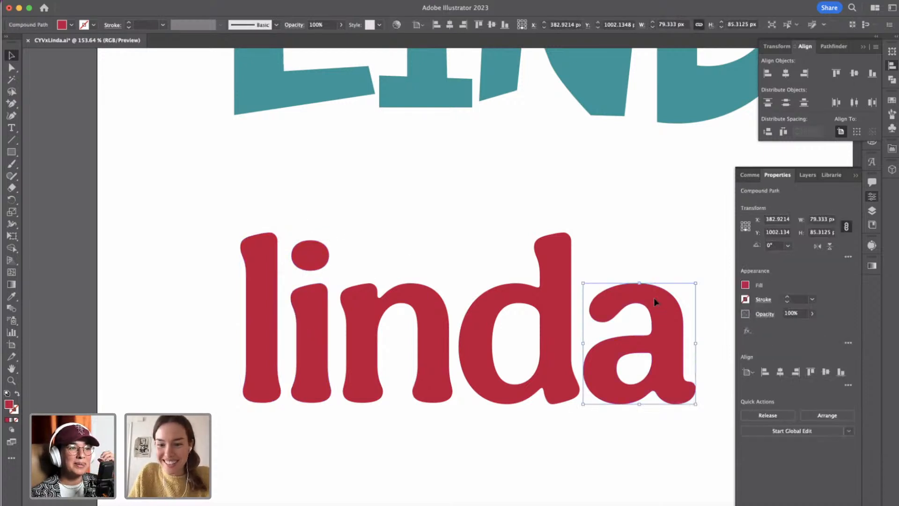
key(shift+Left)
key(shift+Left)
key(shift+Left)
key(shift+Left)
Distribute all the red linda letters with equal horizontal spacing between them.
drag(199, 223, 723, 376)
click(848, 385)
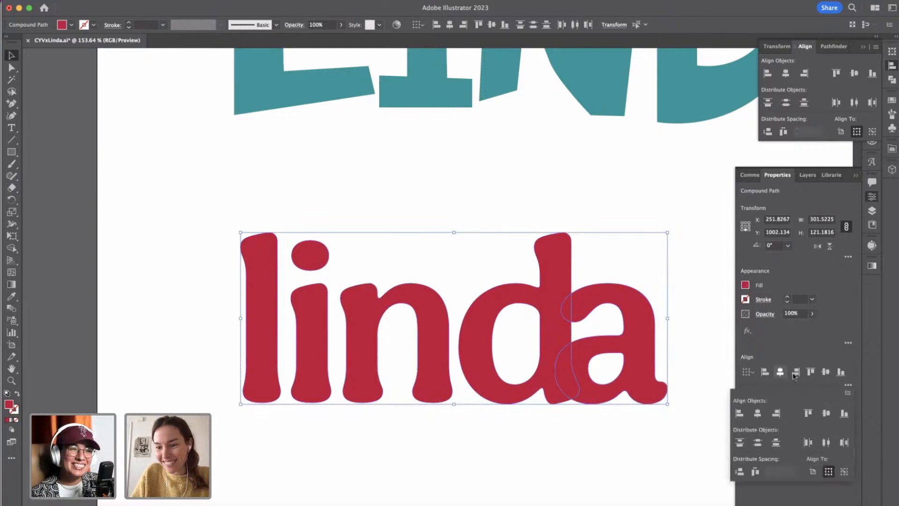
click(755, 471)
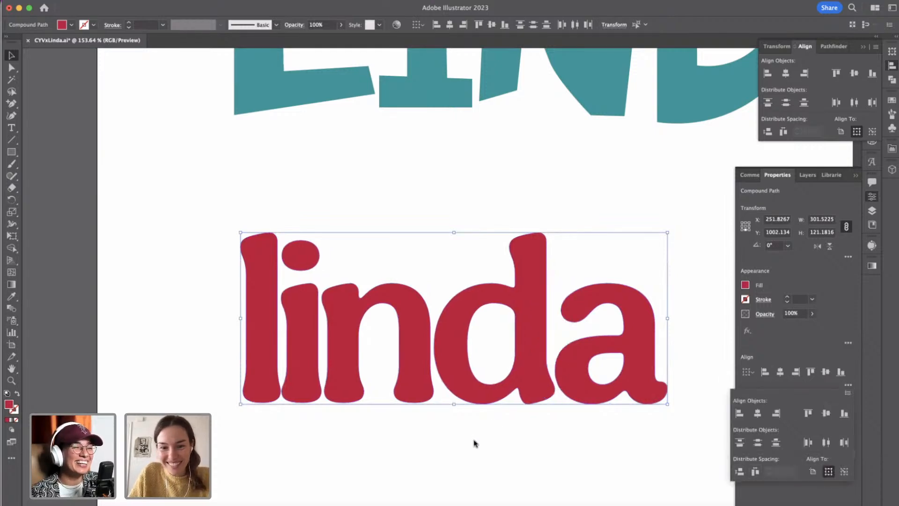
click(476, 444)
key(super+0)
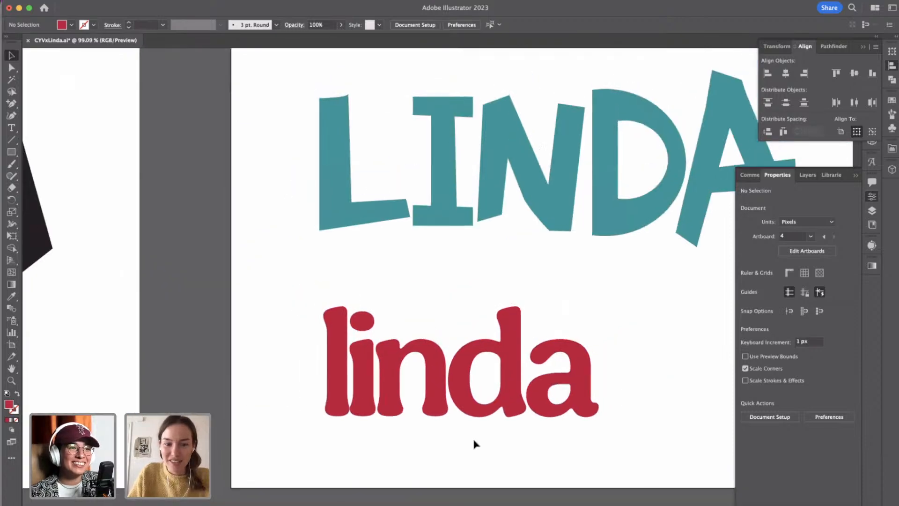
Nudge the letters i, n, d and a together a few pixels right, away from the l.
drag(363, 295, 600, 418)
key(Right)
key(Right)
key(Right)
key(Right)
key(Right)
key(Right)
key(Right)
key(Right)
click(449, 445)
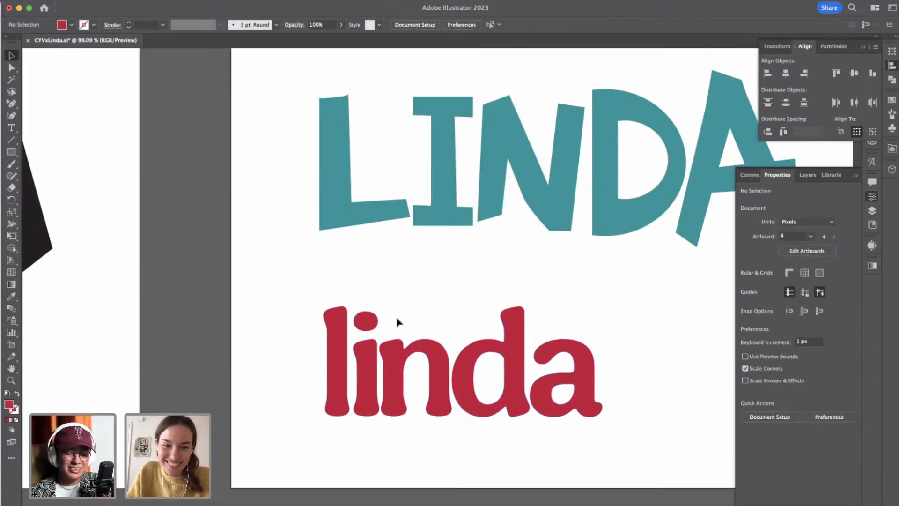
Nudge the letters n, d and a together a few pixels right to open the gap after the i.
drag(401, 297, 635, 430)
key(Right)
key(Right)
key(Right)
key(Right)
key(Right)
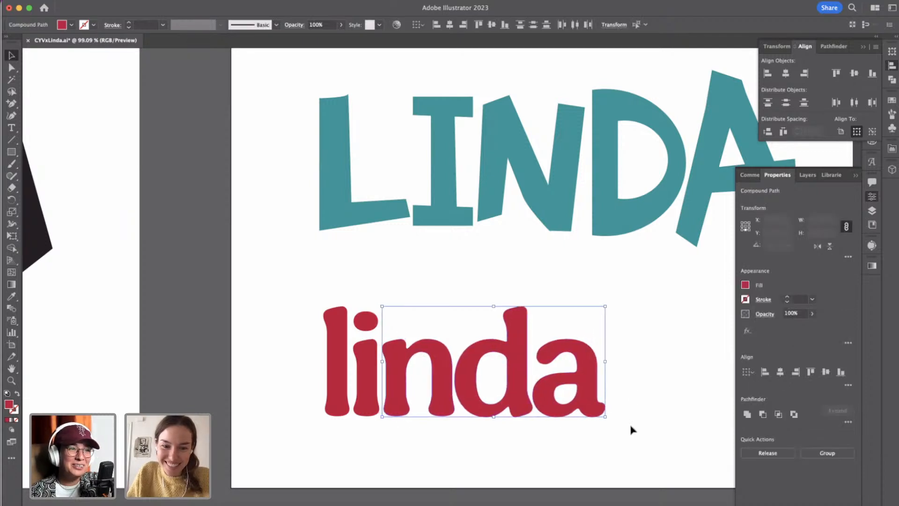
click(494, 381)
Nudge the letters d and a together slightly right to open the gap after the n.
drag(492, 296, 591, 423)
key(Right)
key(Right)
key(Right)
key(Right)
key(Right)
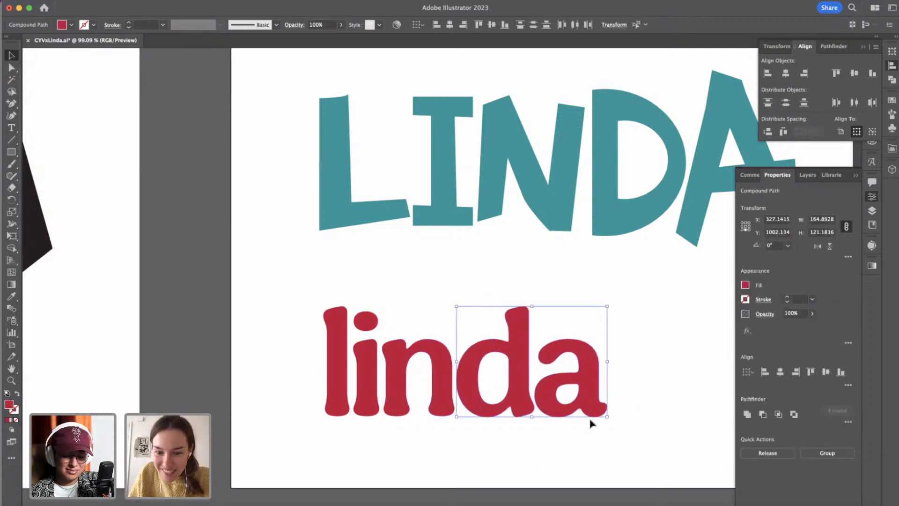
click(568, 428)
click(587, 385)
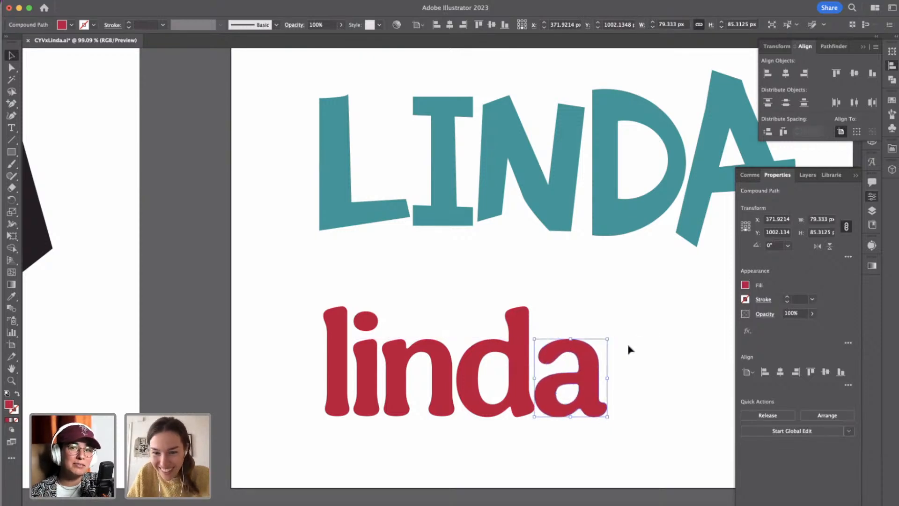
click(629, 349)
click(592, 361)
click(559, 296)
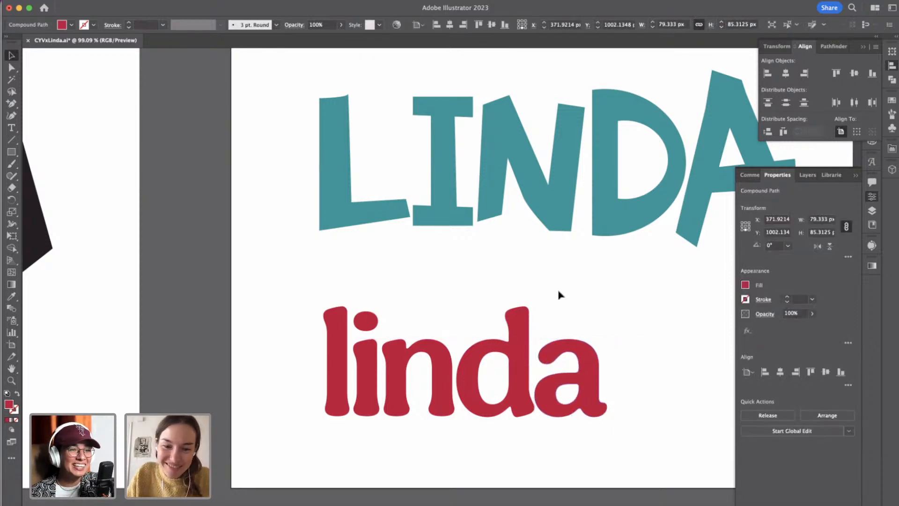
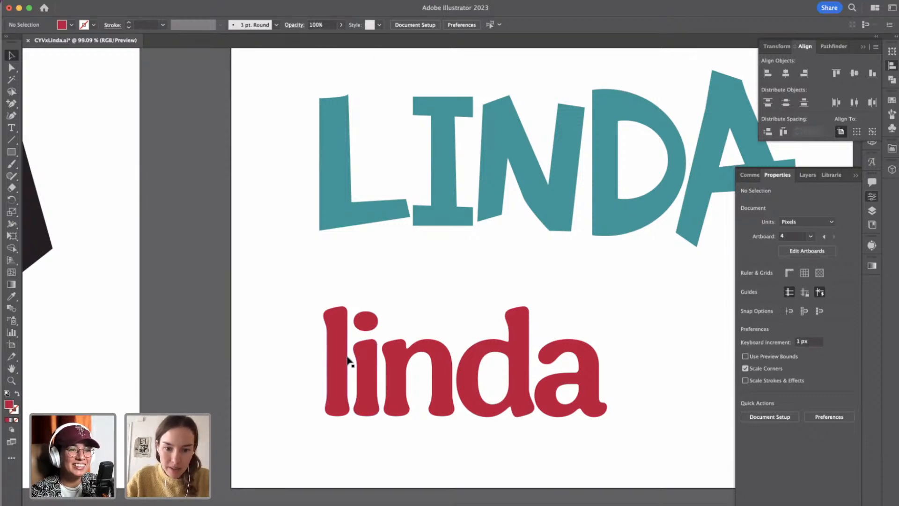
Examine the anchor points at the top of the first letter in the red lowercase lettering.
scroll(412, 388, up, 5)
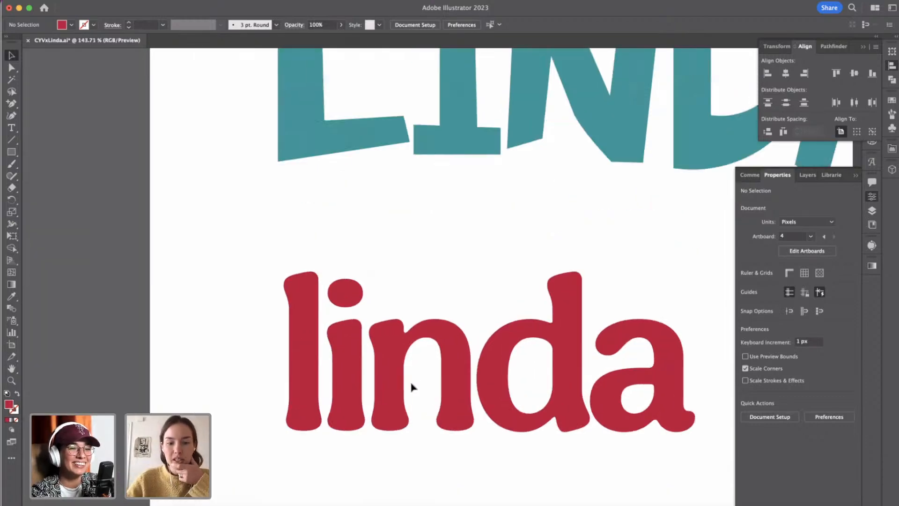
click(11, 67)
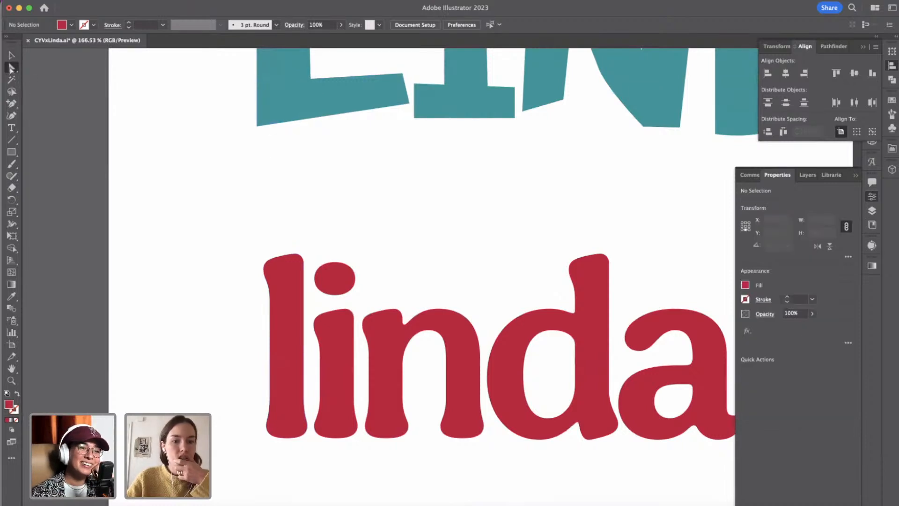
click(293, 255)
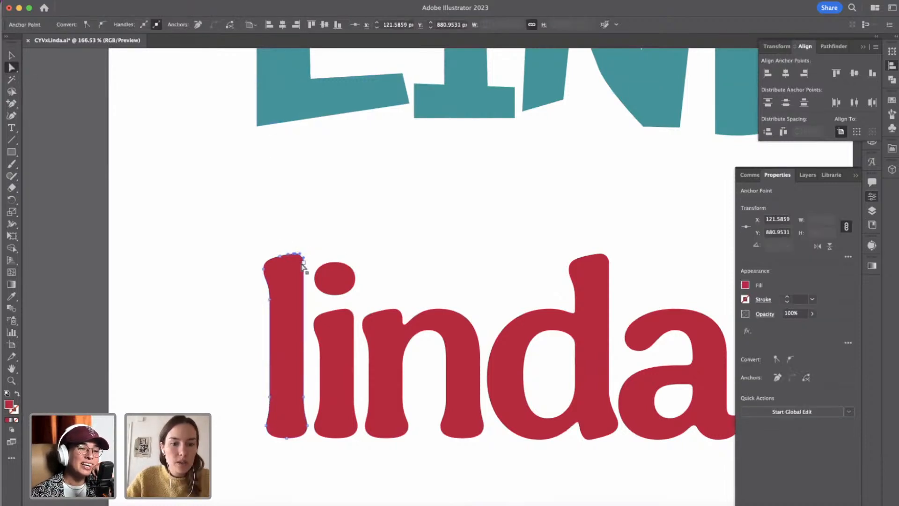
shift+click(304, 264)
click(301, 251)
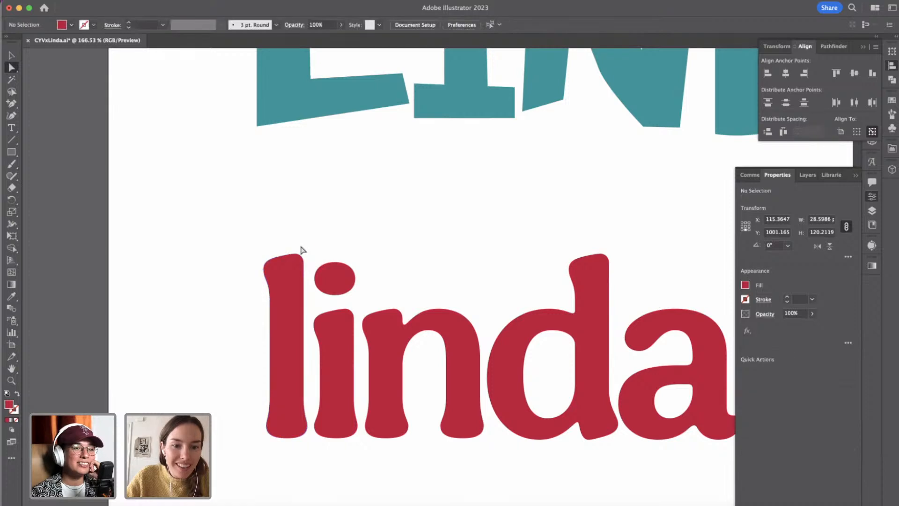
click(294, 254)
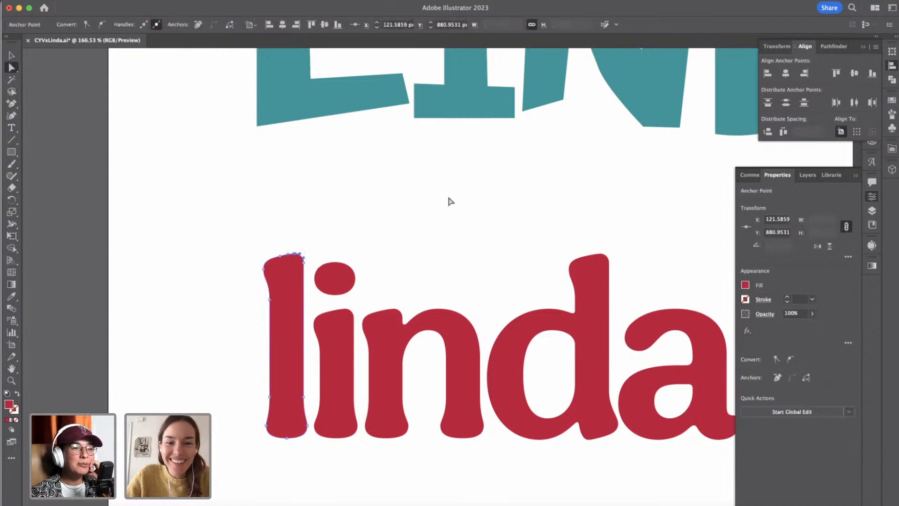
click(449, 206)
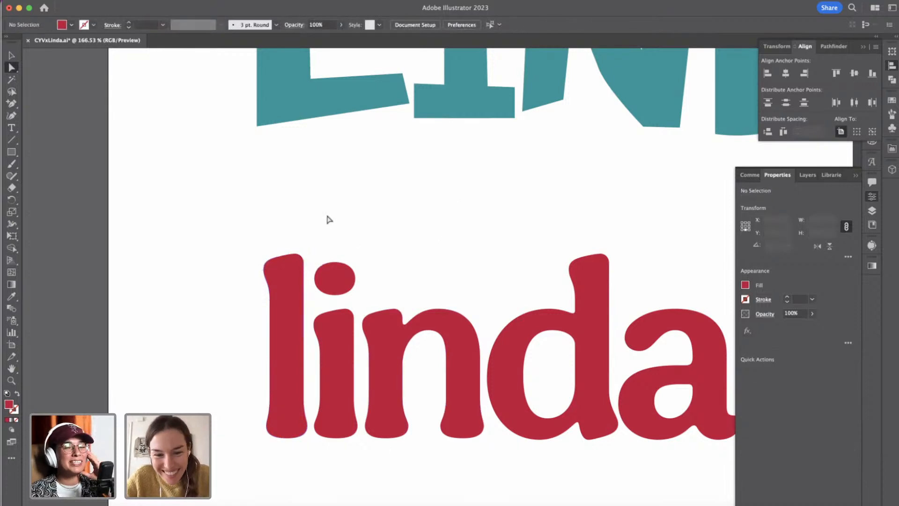
key(v)
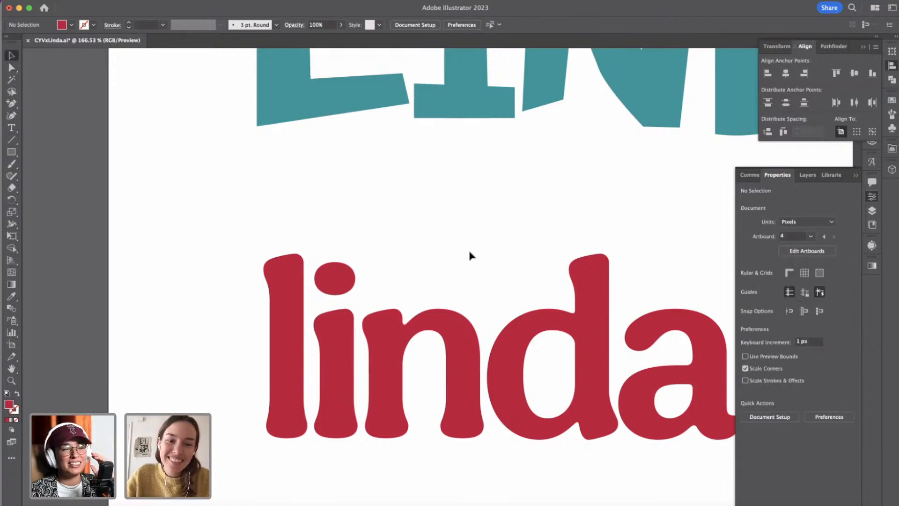
scroll(471, 255, down, 3)
key(p)
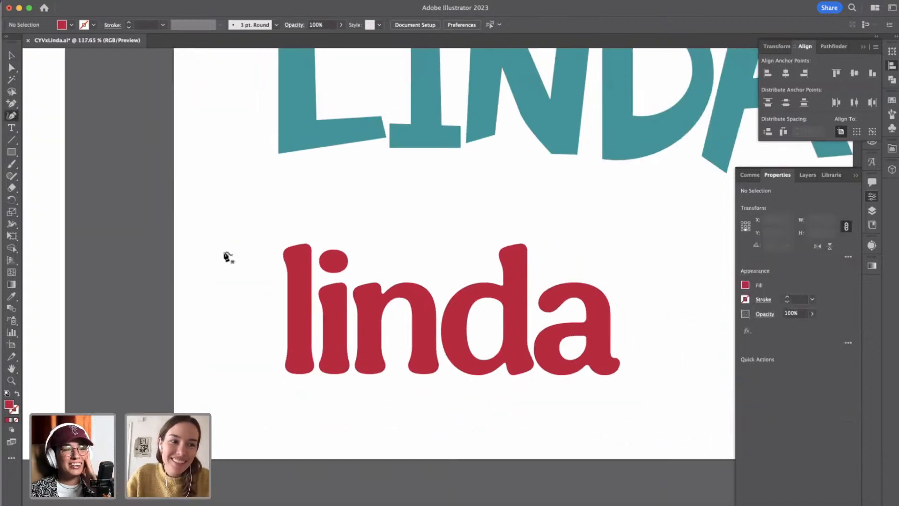
click(12, 55)
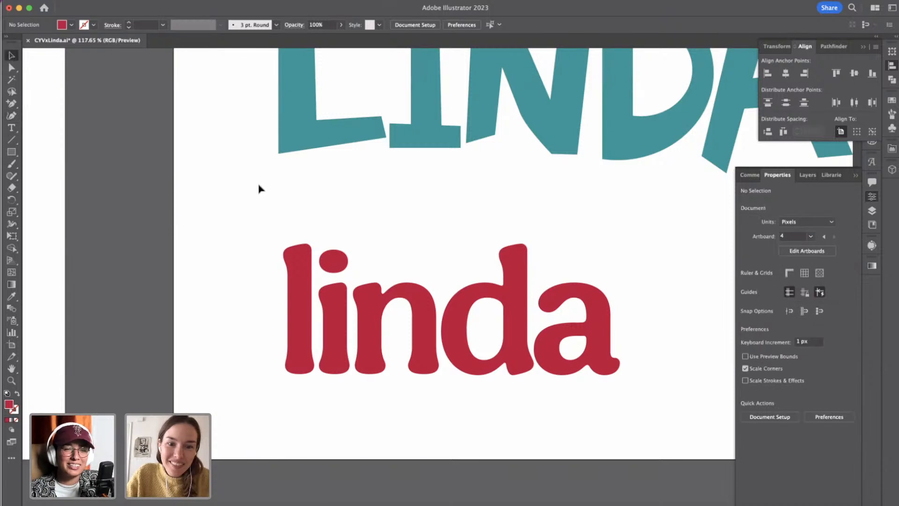
Group all the red lowercase letters and lock the group.
click(374, 302)
drag(272, 236, 688, 364)
key(super+g)
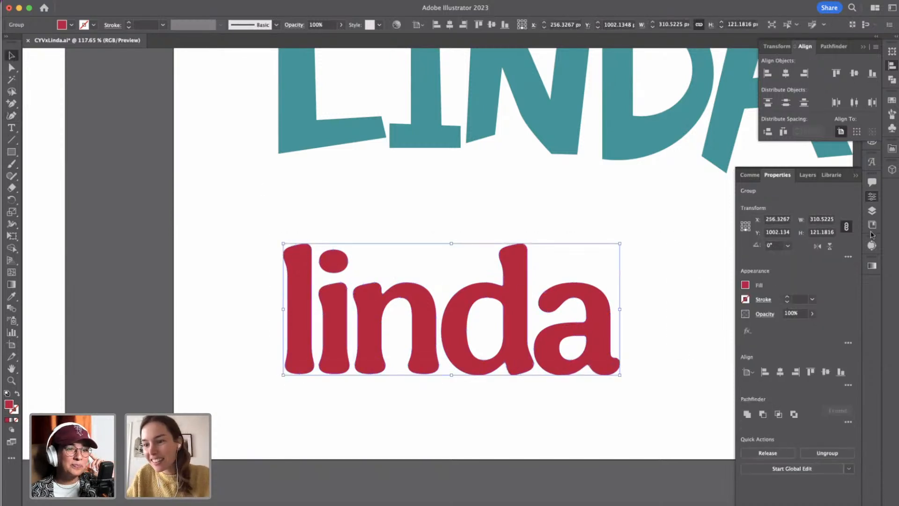
click(872, 211)
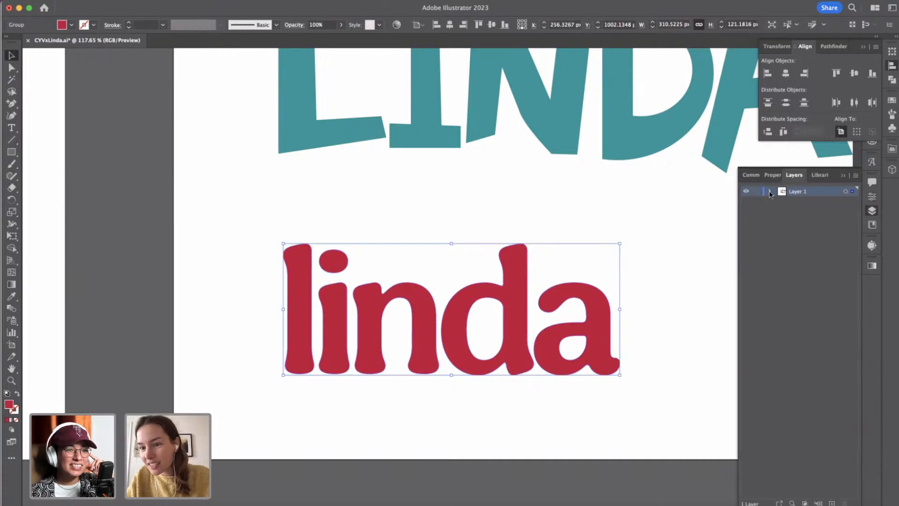
click(770, 192)
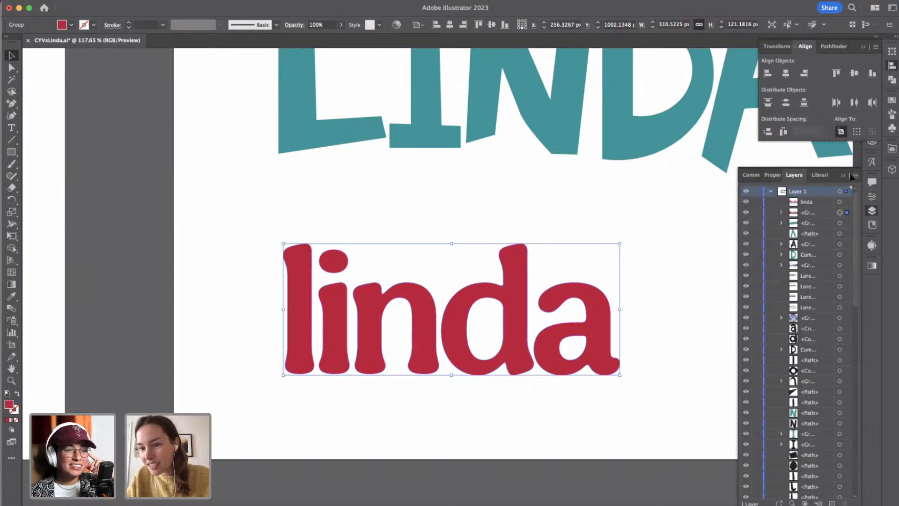
click(757, 212)
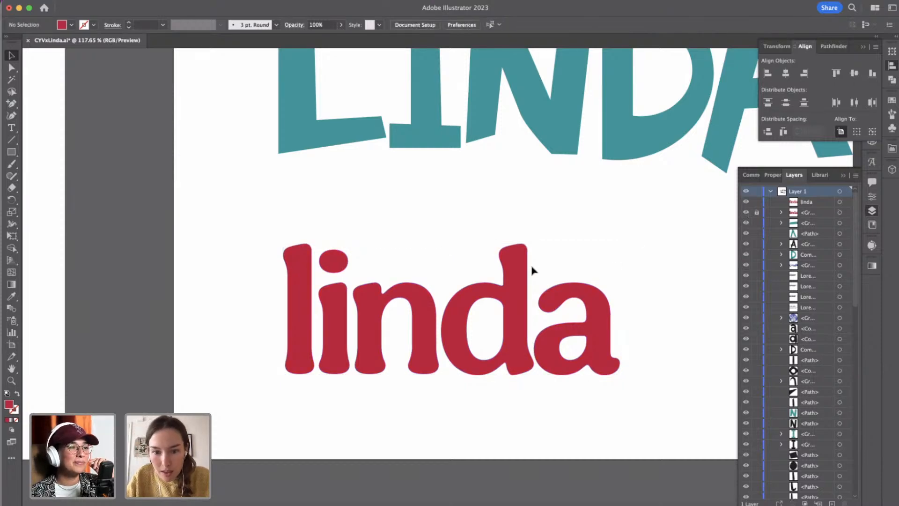
Draw a closed bowl-shaped path about 383 × 128 px with a wavy upper edge over the lower half of the red lettering, using the Curvature tool.
click(11, 115)
click(250, 338)
drag(395, 310, 492, 320)
click(636, 321)
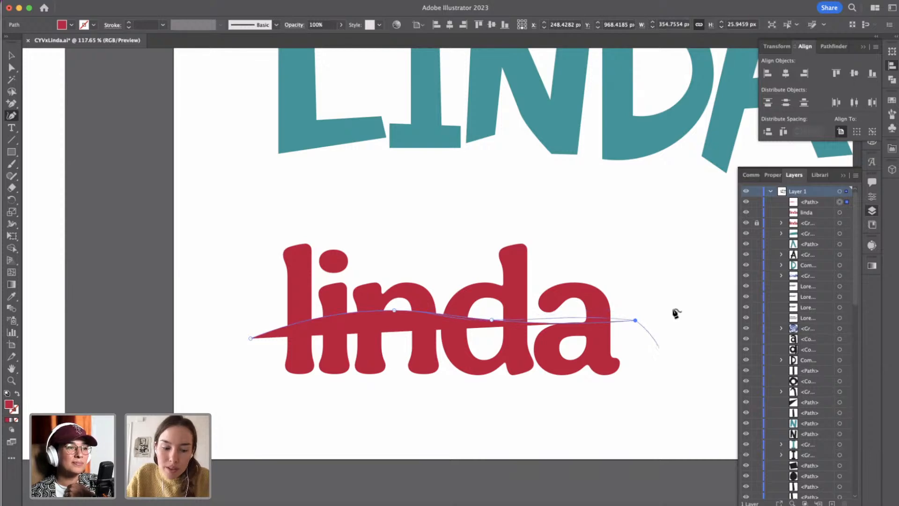
click(663, 332)
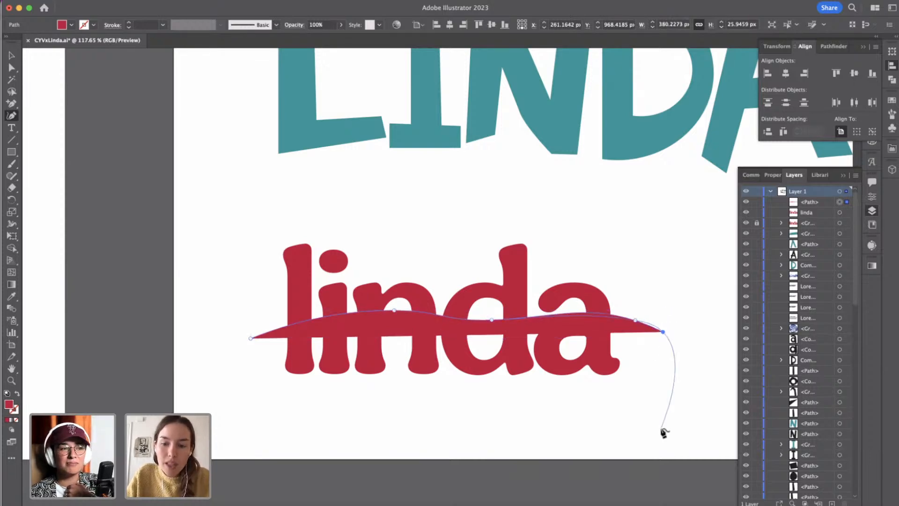
click(628, 391)
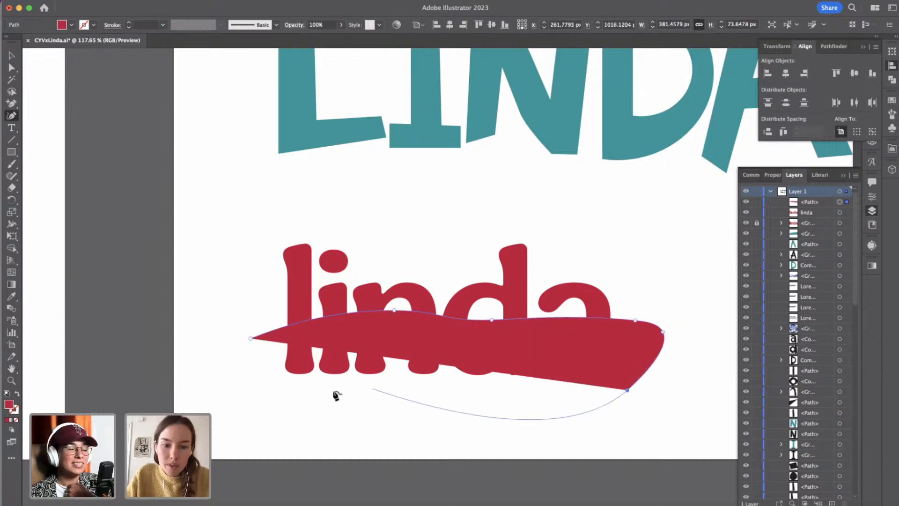
click(263, 379)
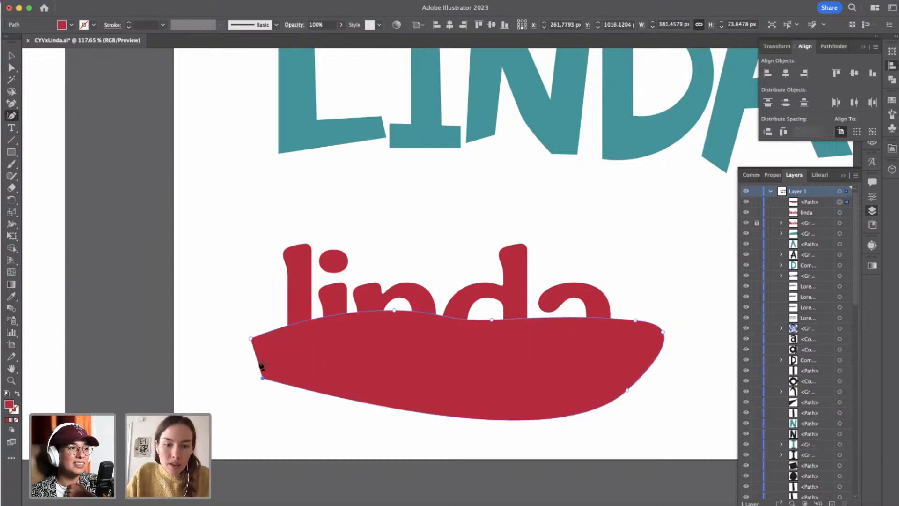
click(251, 341)
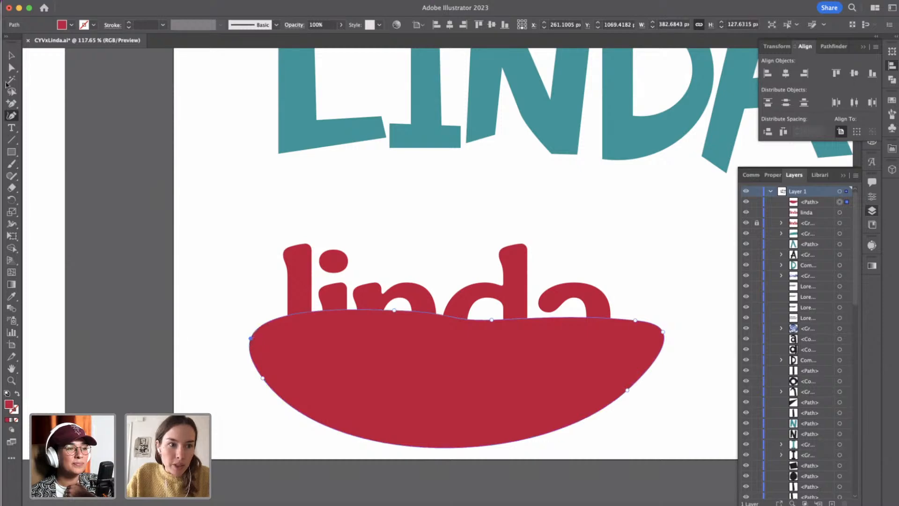
Unlock the red lettering group and select it together with the bowl-shaped path, then clear the selection.
click(11, 55)
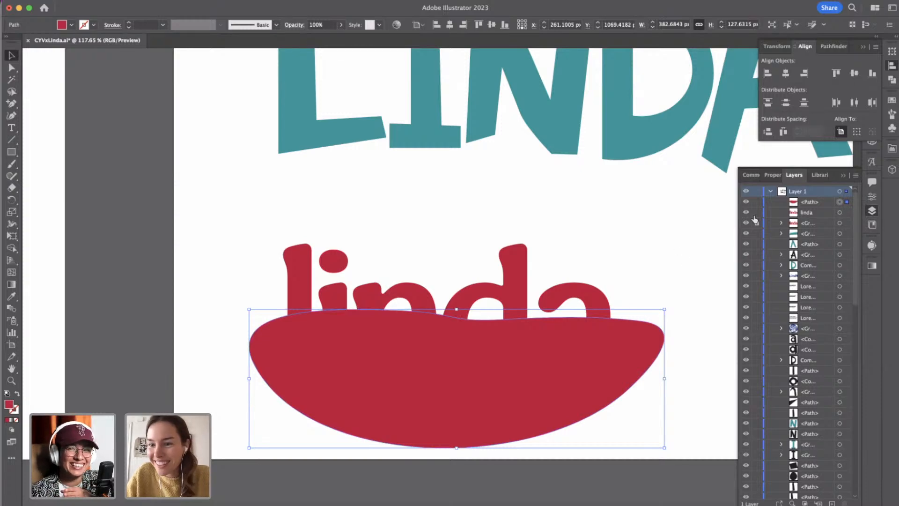
shift+click(522, 278)
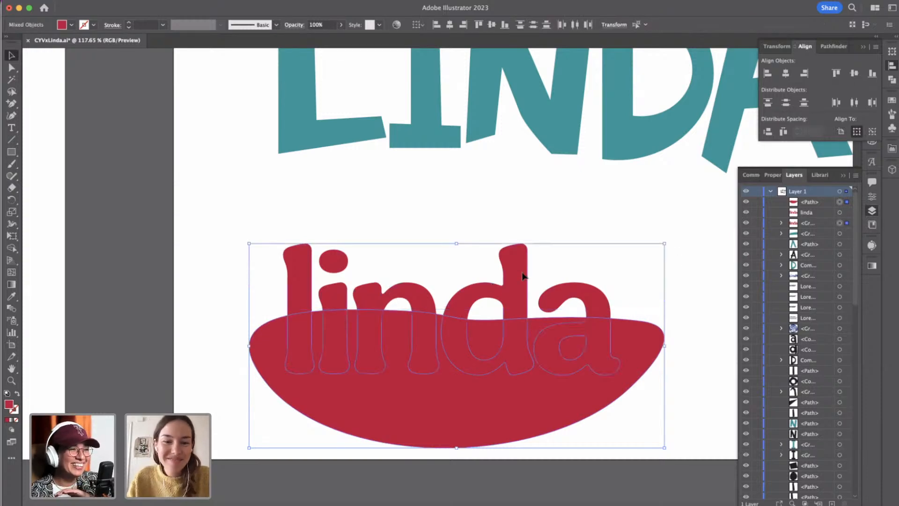
click(624, 223)
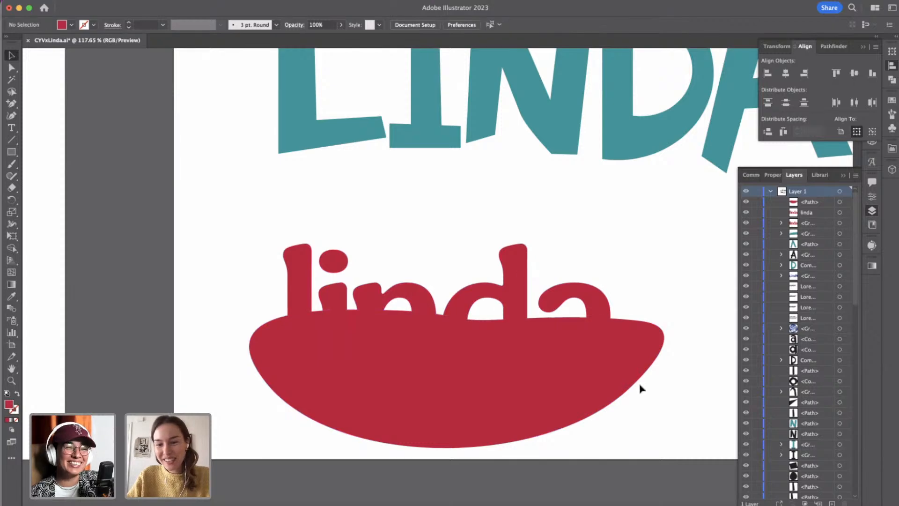
Nudge the bowl-shaped path down 1 px and rotate it very slightly clockwise.
click(624, 360)
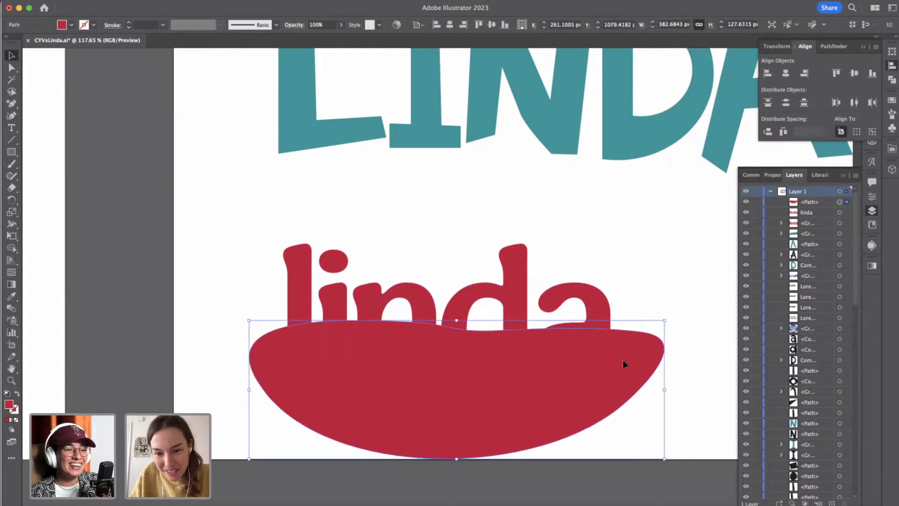
key(Down)
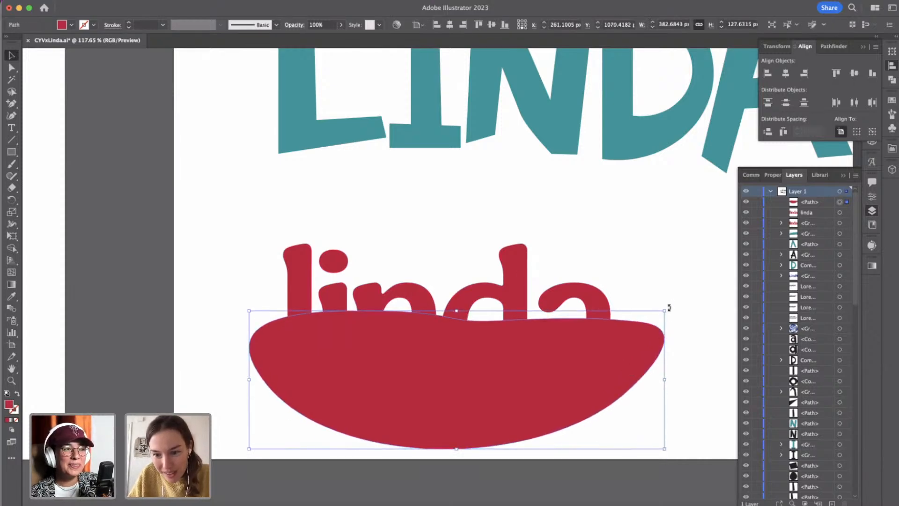
mouse_move(676, 313)
mouse_down()
mouse_move(682, 321)
mouse_move(672, 316)
mouse_up()
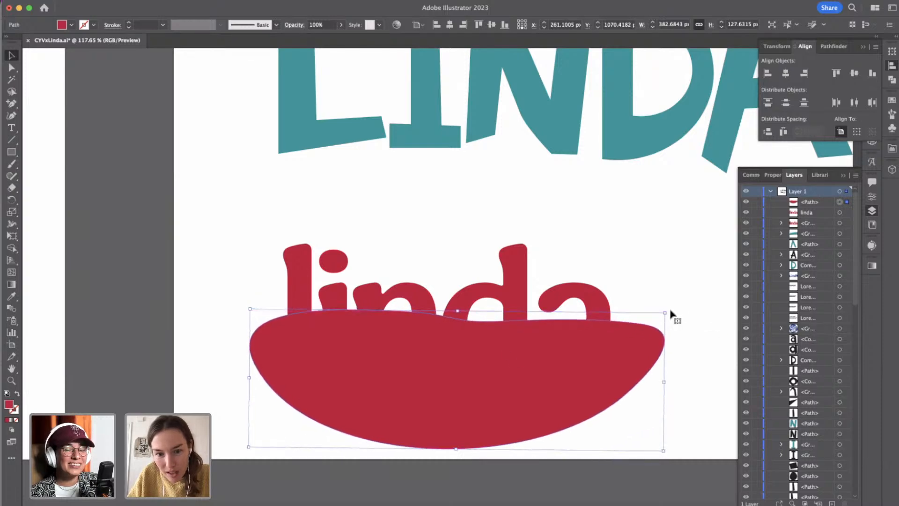
click(693, 358)
Check the bowl-shaped path against the letter outlines and nudge it up 3 px.
click(596, 361)
shift+click(595, 292)
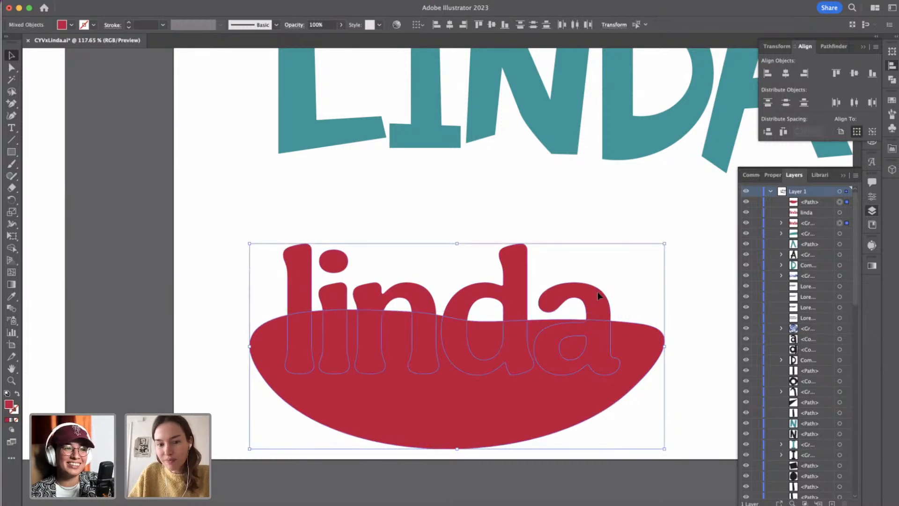
click(672, 287)
click(633, 330)
key(shift+Up)
key(shift+Down)
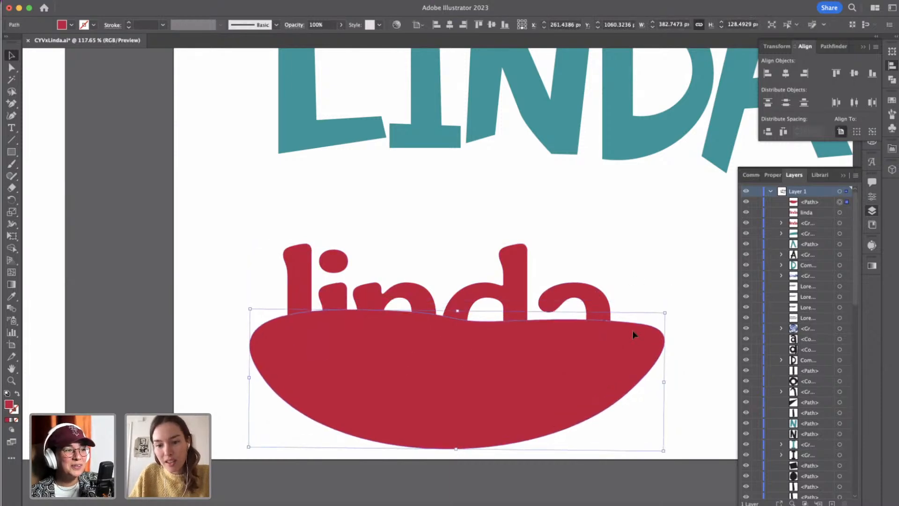
key(Up)
key(Up)
key(Up)
click(686, 290)
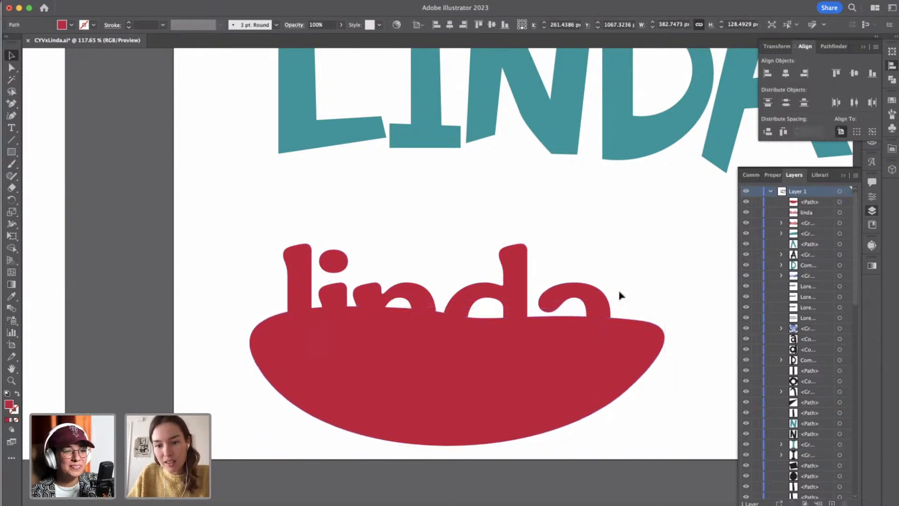
Examine how the bowl-shaped path overlaps the red letter outlines by selecting both objects together.
click(595, 294)
click(634, 330)
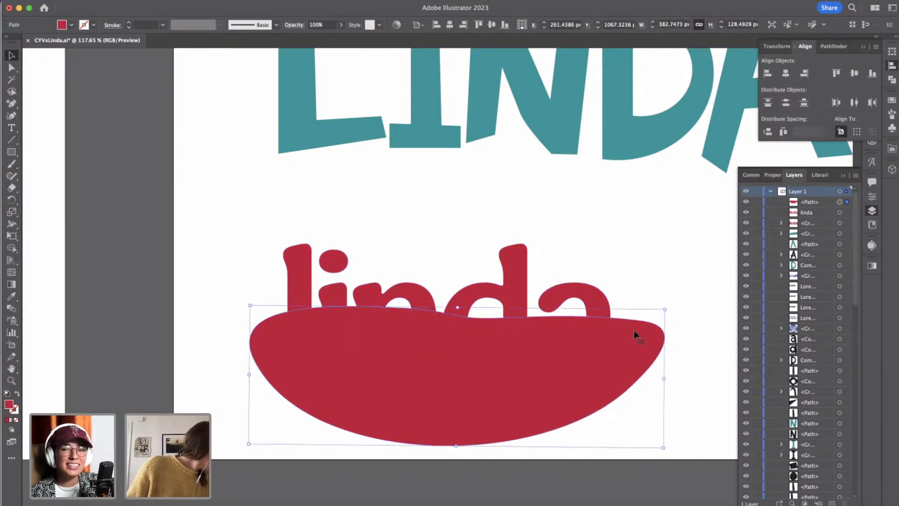
shift+click(599, 295)
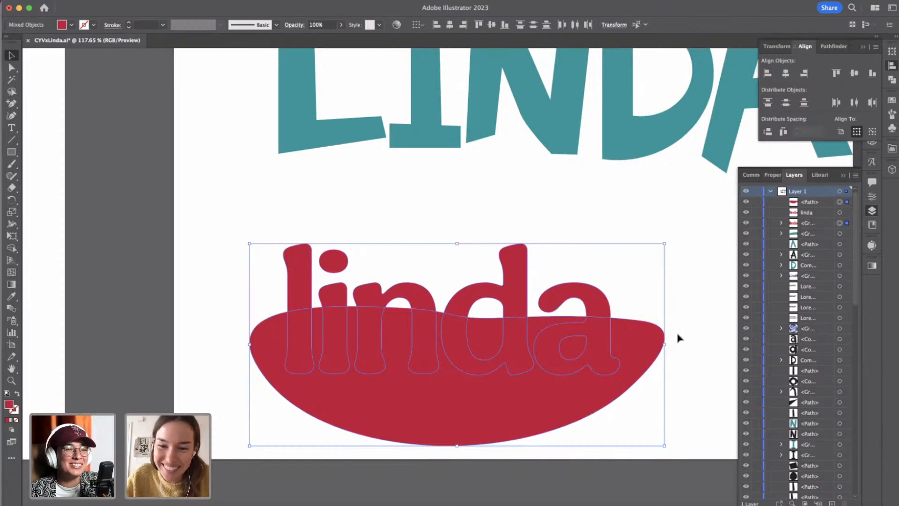
click(676, 370)
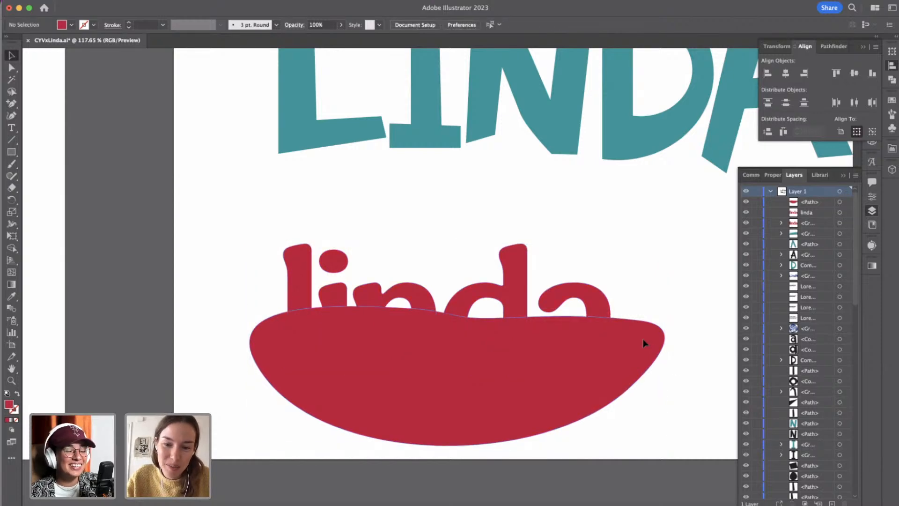
click(643, 341)
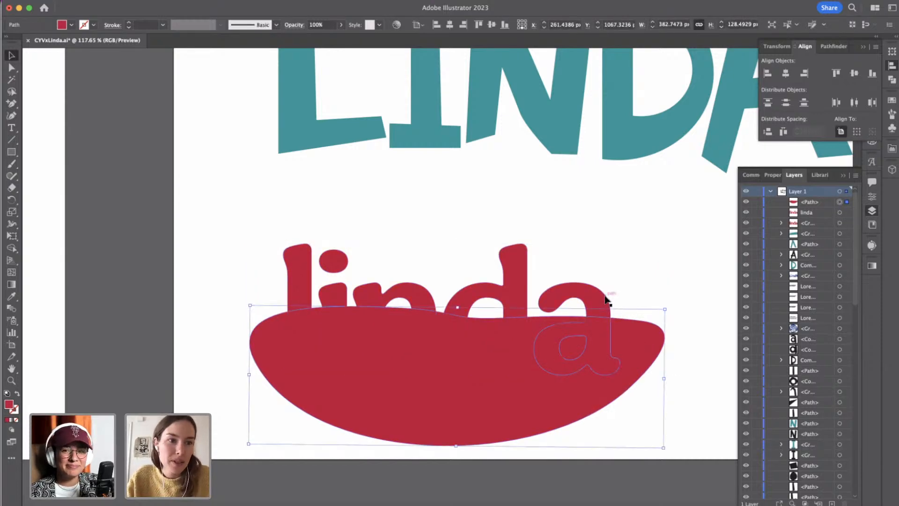
click(608, 300)
click(639, 332)
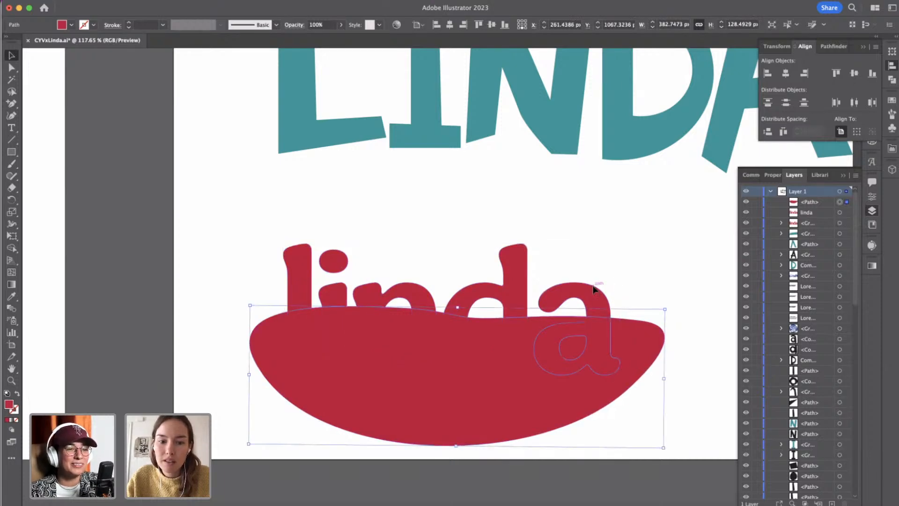
click(668, 291)
click(594, 287)
shift+click(634, 328)
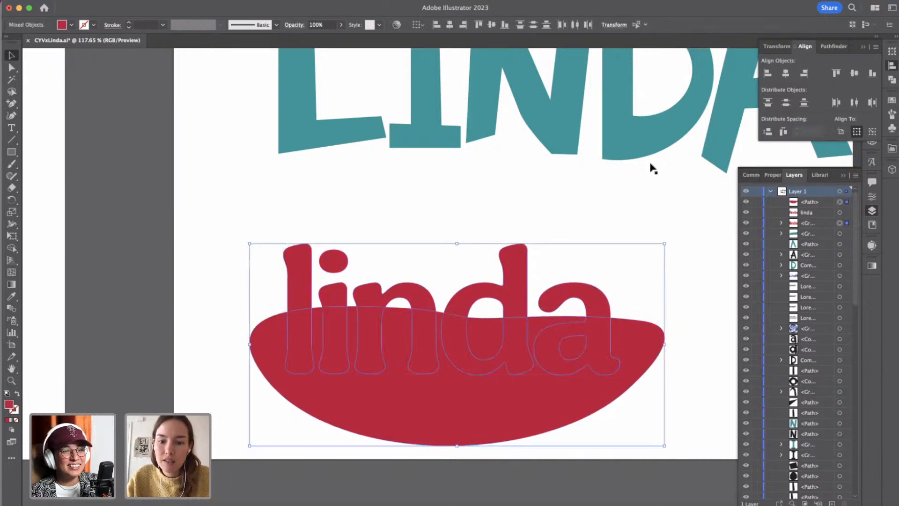
click(690, 305)
Duplicate the red lowercase lettering group into the empty space beside the bowl-shaped path, then clear the selection.
scroll(691, 305, down, 5)
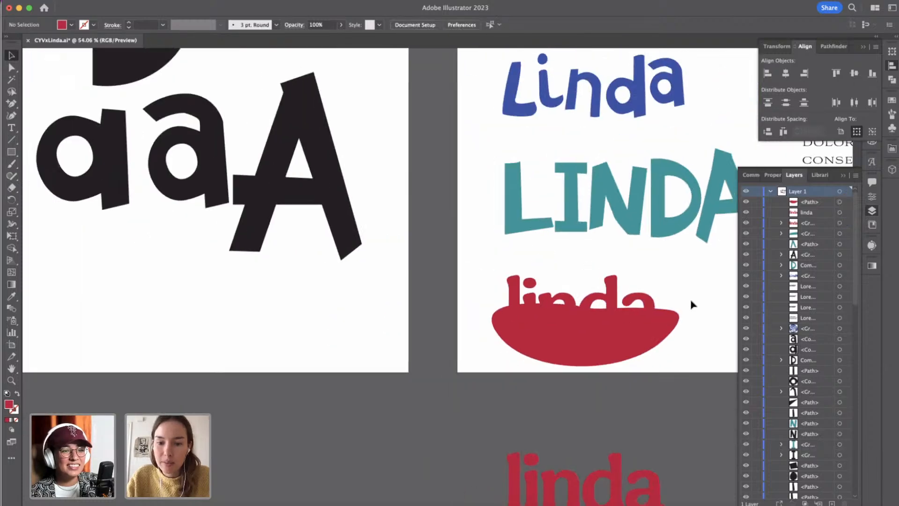
click(519, 293)
scroll(553, 302, right, 5)
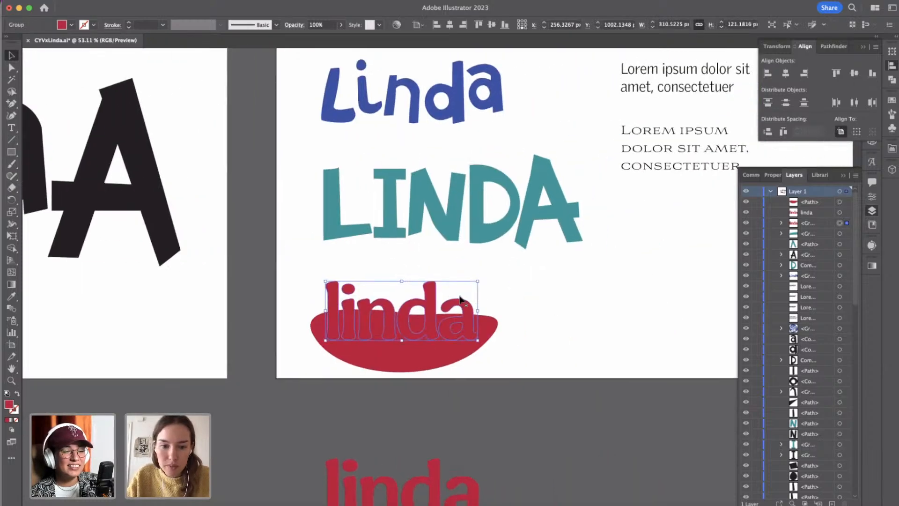
drag(428, 302, 627, 299)
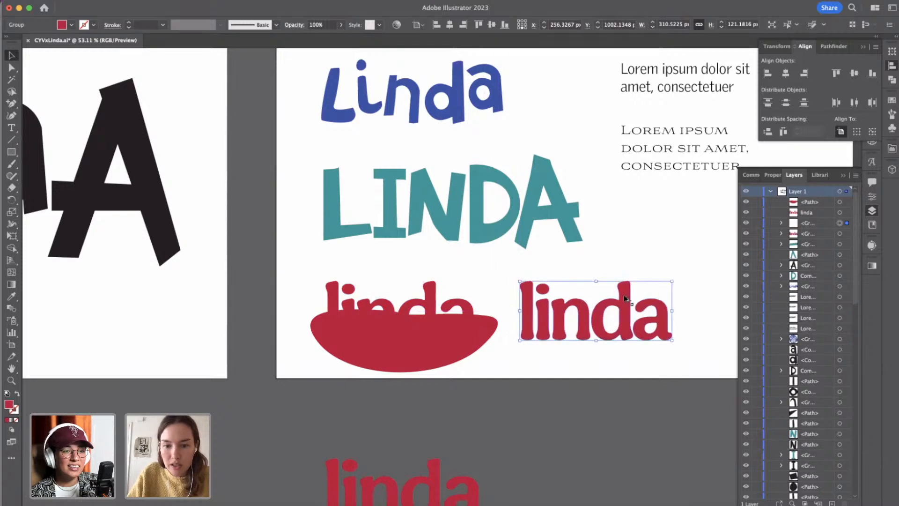
click(558, 357)
Examine the "la mer" wave lettering on the mood board and compare it with the red lettering.
scroll(558, 359, down, 5)
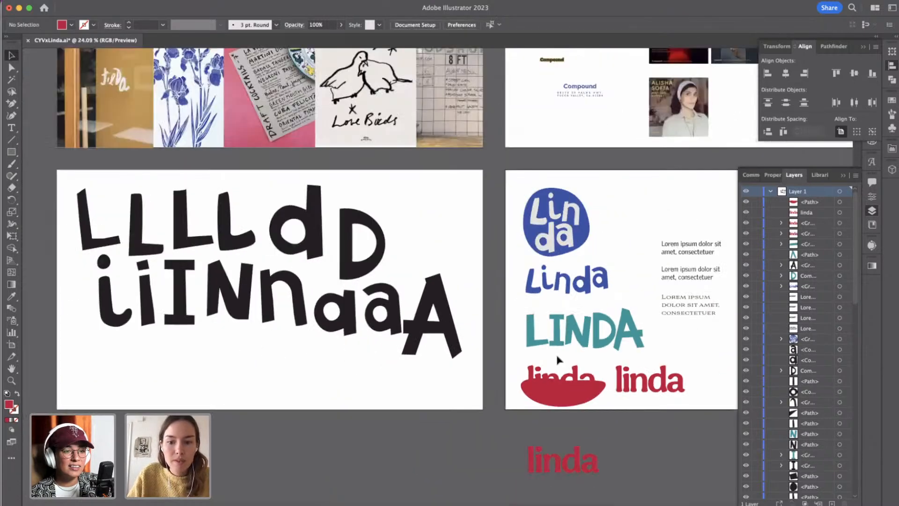
scroll(558, 358, left, 3)
scroll(558, 357, up, 5)
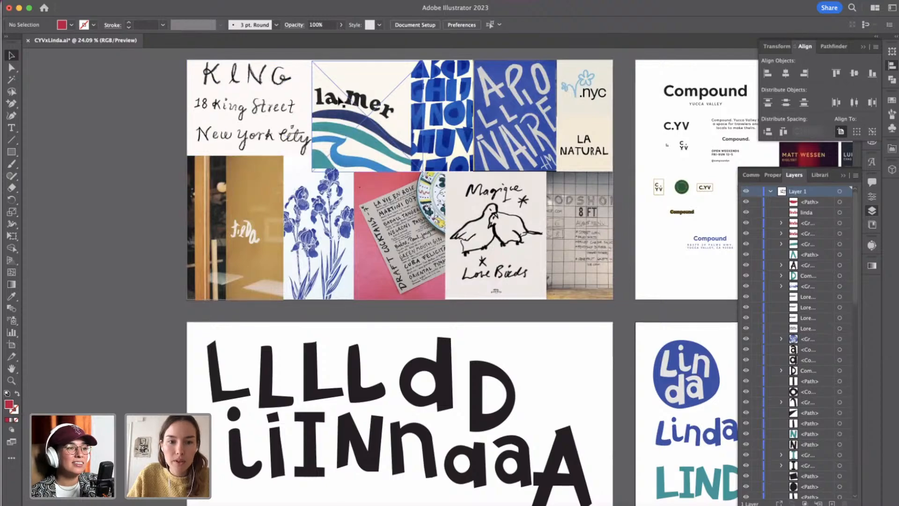
scroll(532, 415, down, 4)
scroll(532, 415, right, 3)
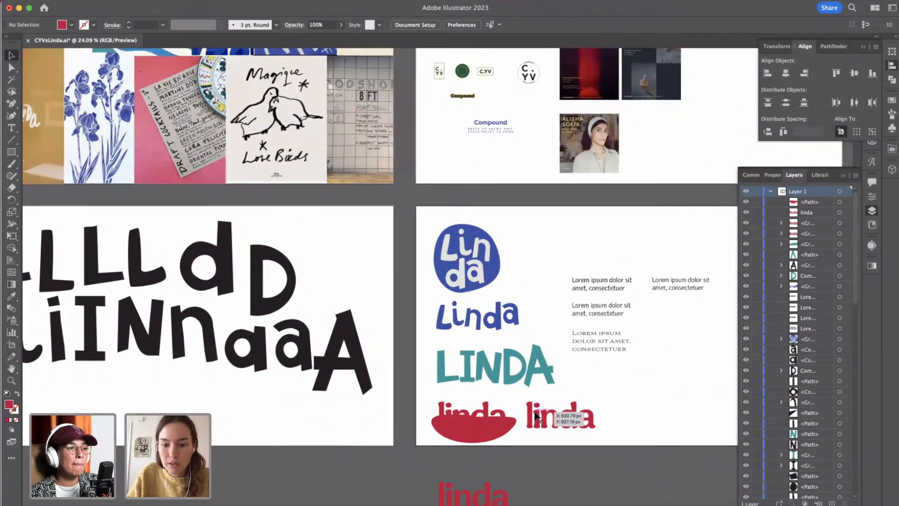
scroll(533, 416, up, 6)
scroll(533, 416, down, 2)
scroll(532, 415, left, 2)
Subtract the bowl-shaped path from the red lettering beneath it with Minus Front, expand the result, and clear the selection.
click(491, 383)
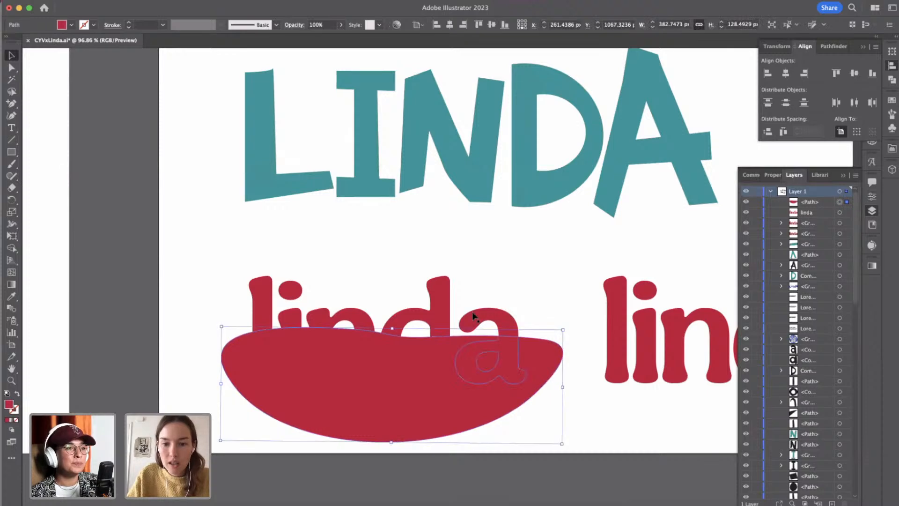
shift+click(472, 320)
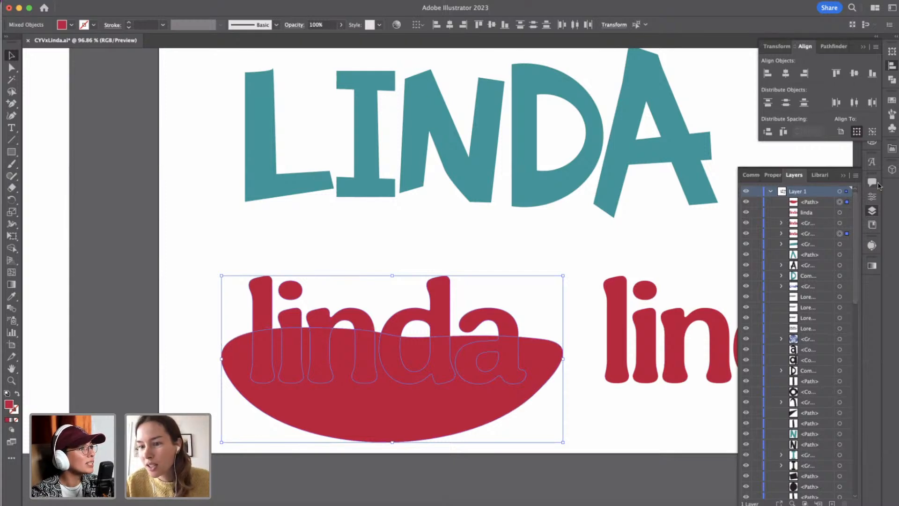
click(892, 81)
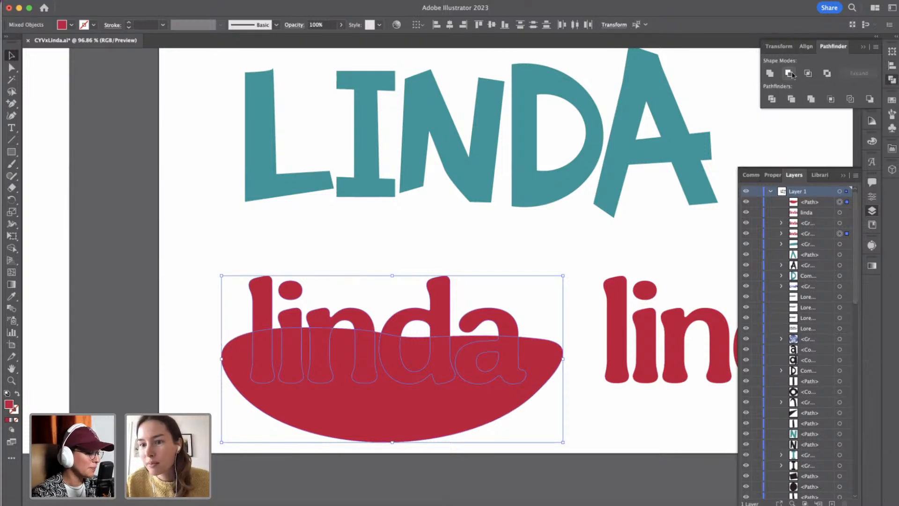
click(791, 74)
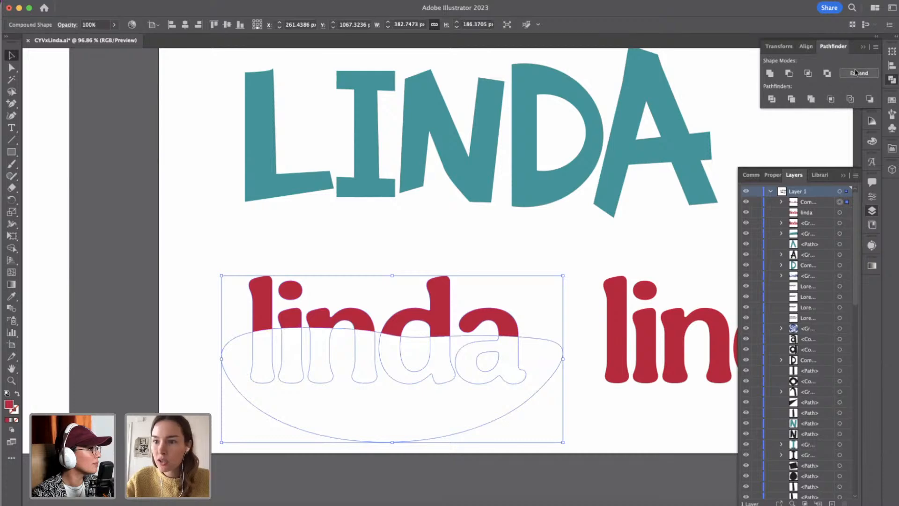
click(548, 311)
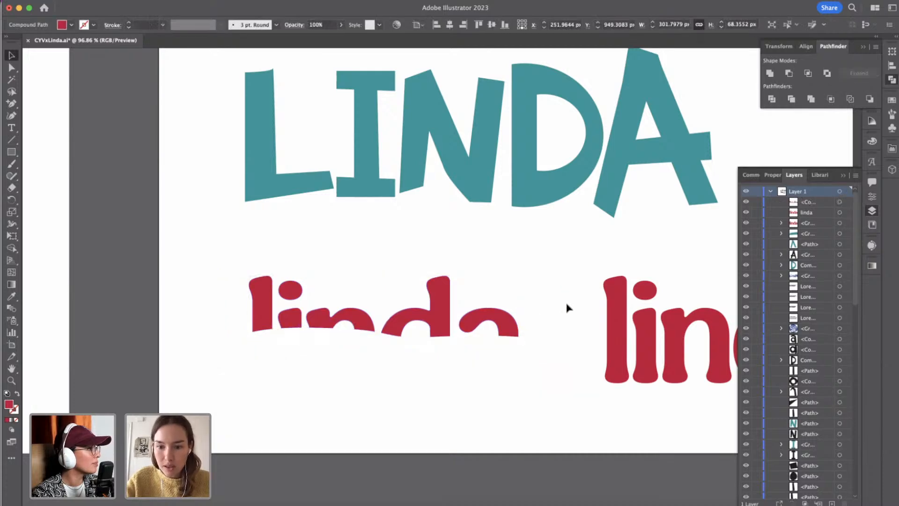
Duplicate the complete red lettering in place and left-align the copy with the trimmed lettering so both overlap.
click(609, 313)
shift+click(263, 295)
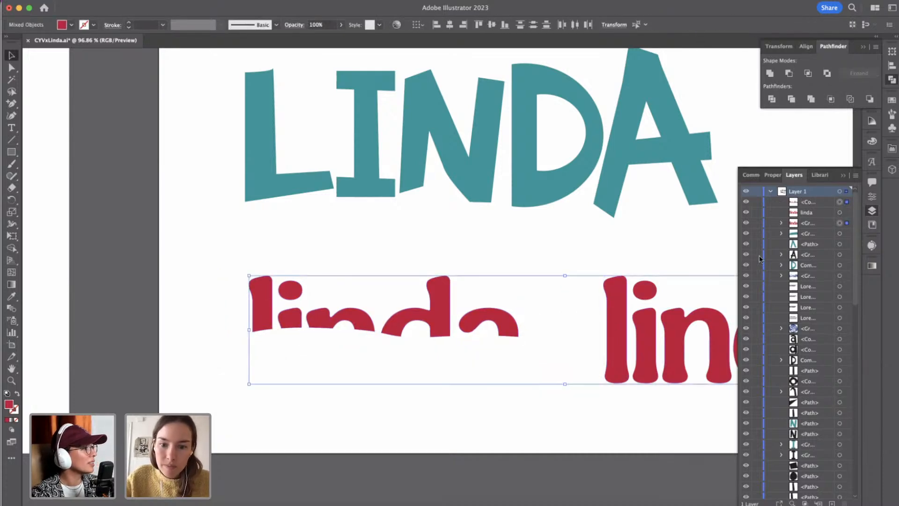
click(603, 243)
click(620, 302)
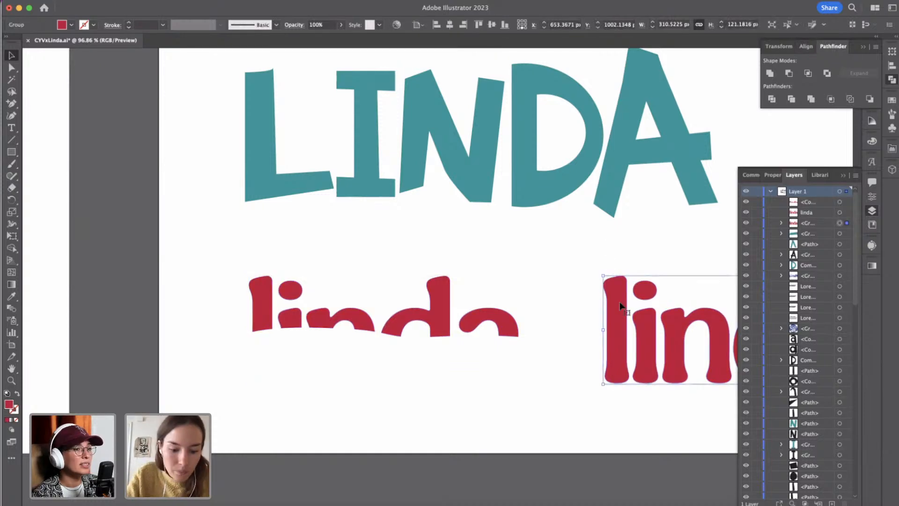
shift+click(438, 299)
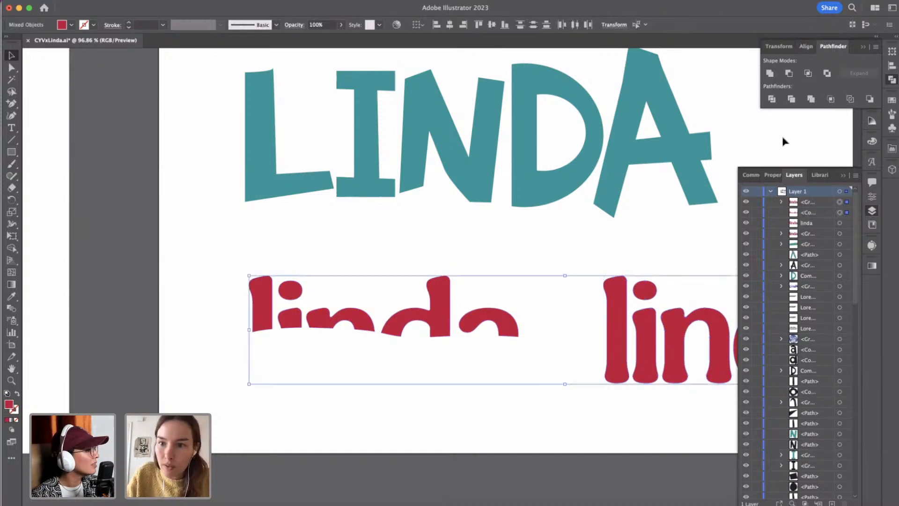
click(890, 67)
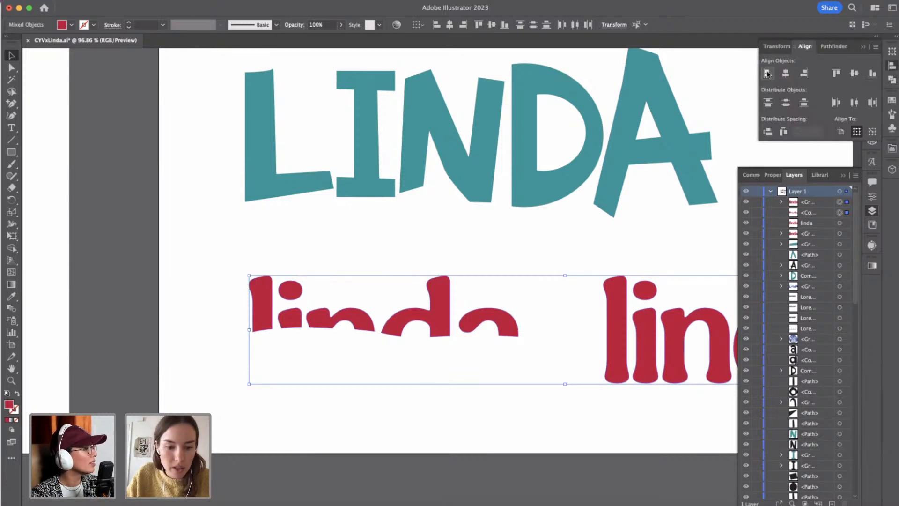
click(216, 232)
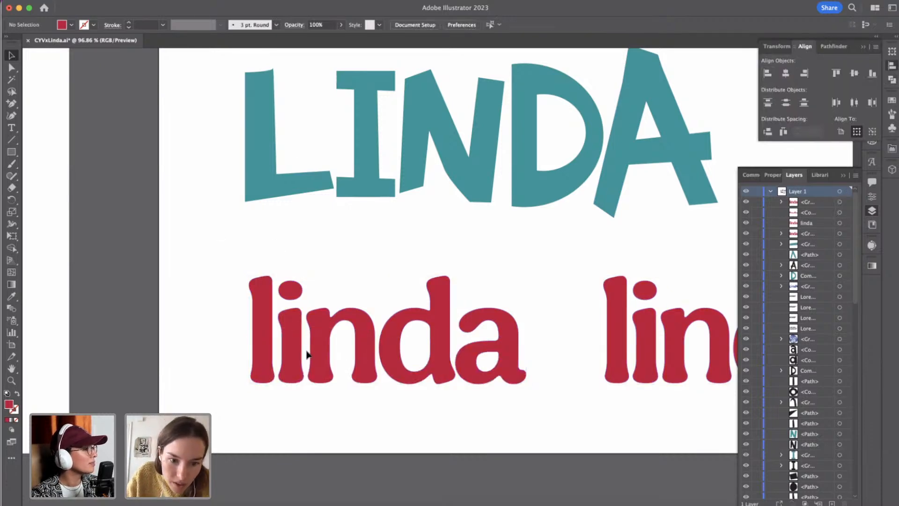
Send the overlapping complete lettering to the back, behind the trimmed letter tops.
click(321, 323)
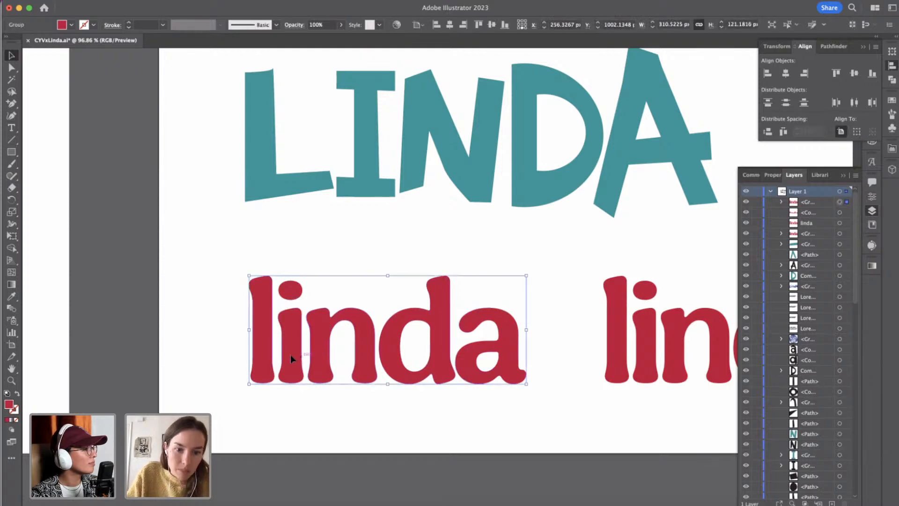
click(273, 333)
click(263, 360)
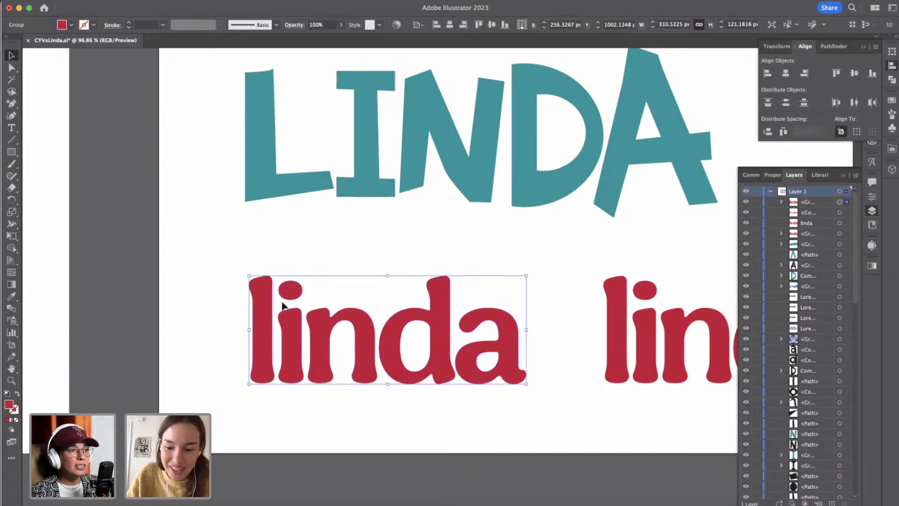
key(super+shift+[)
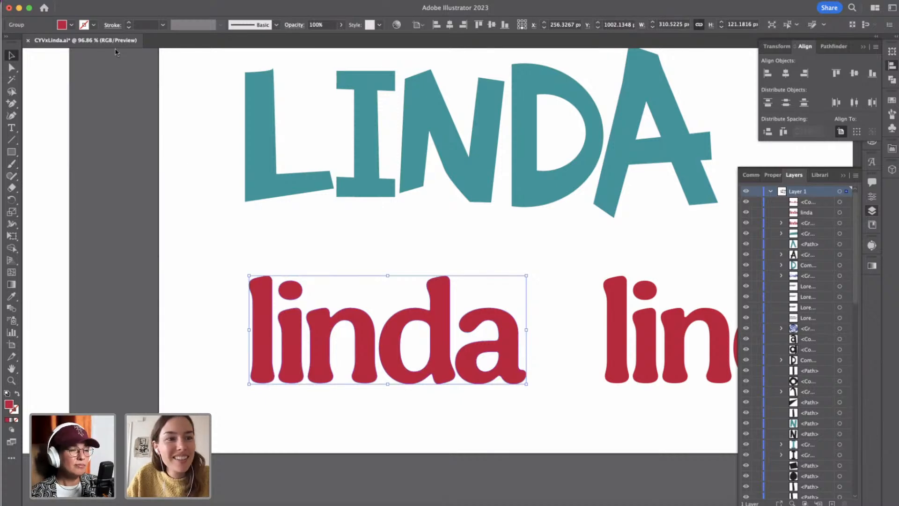
Recolour the complete lettering behind the trimmed tops with the golden brown sampled from the mood board's storefront photo using the Eyedropper, then clear the selection.
click(71, 25)
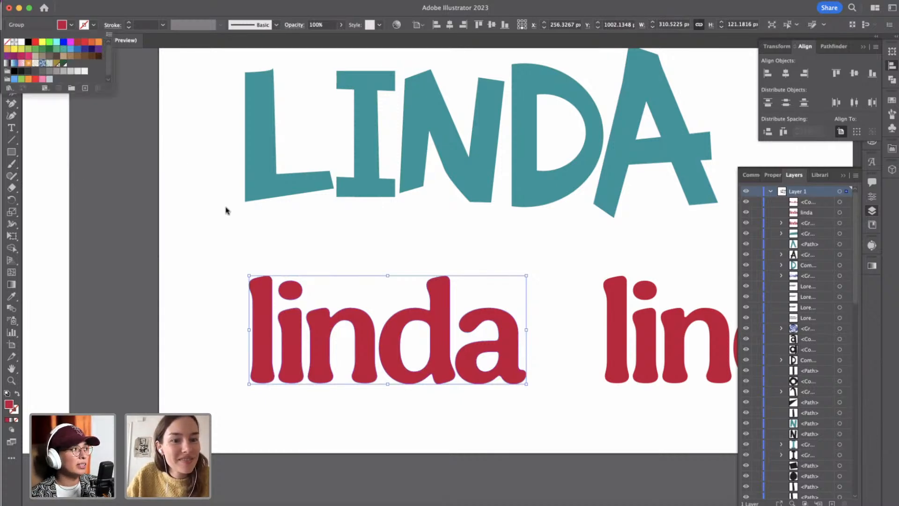
click(11, 296)
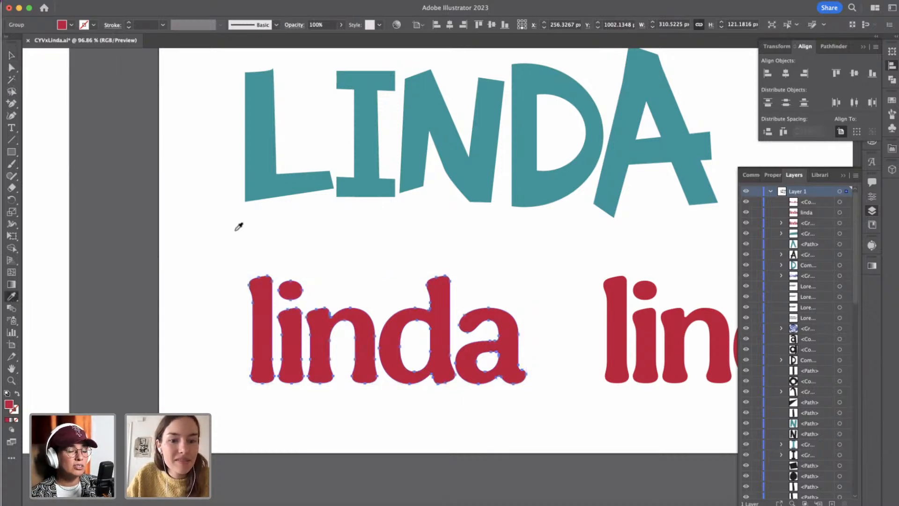
scroll(239, 227, down, 5)
scroll(239, 226, left, 10)
scroll(238, 226, up, 3)
scroll(237, 226, down, 3)
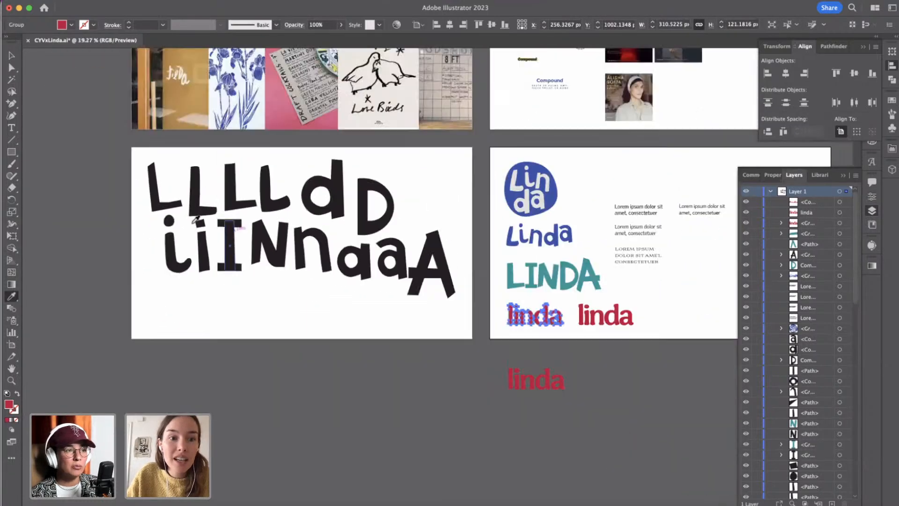
click(177, 93)
scroll(276, 232, right, 10)
scroll(276, 233, down, 3)
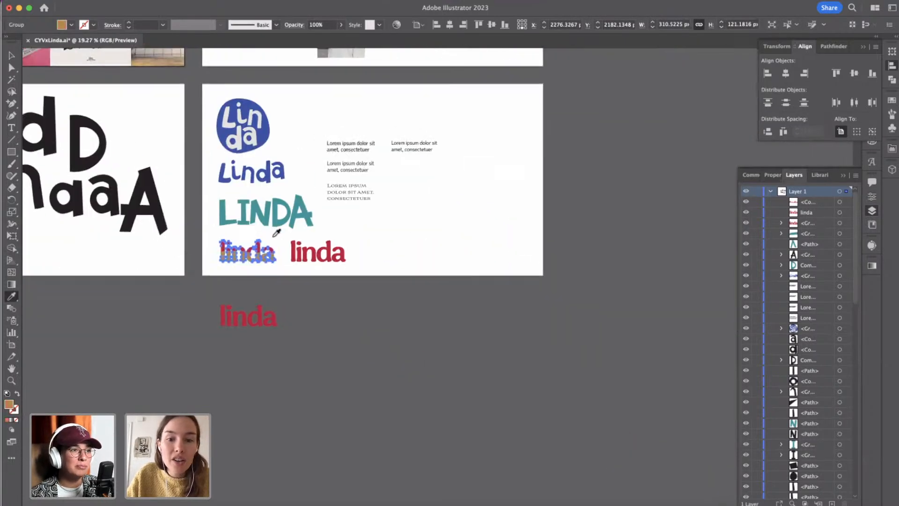
scroll(299, 272, up, 5)
scroll(298, 271, left, 10)
scroll(299, 271, up, 2)
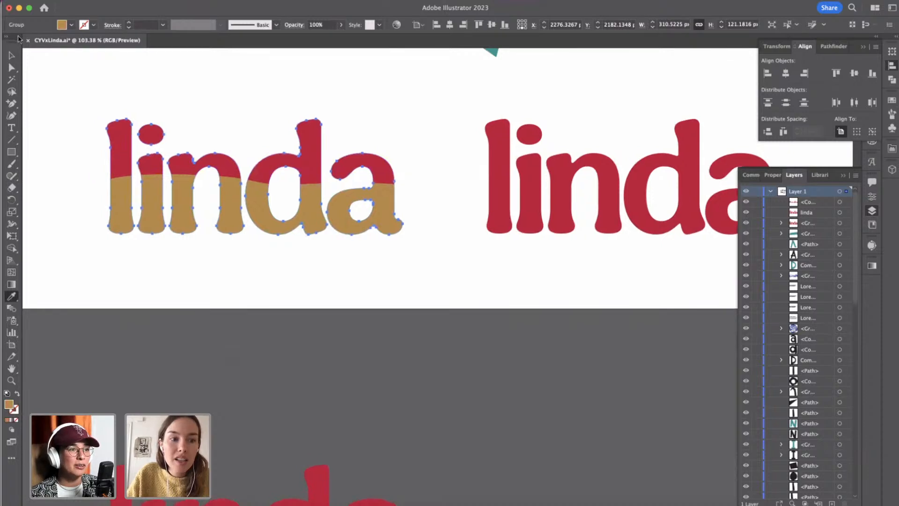
key(v)
click(239, 208)
click(298, 235)
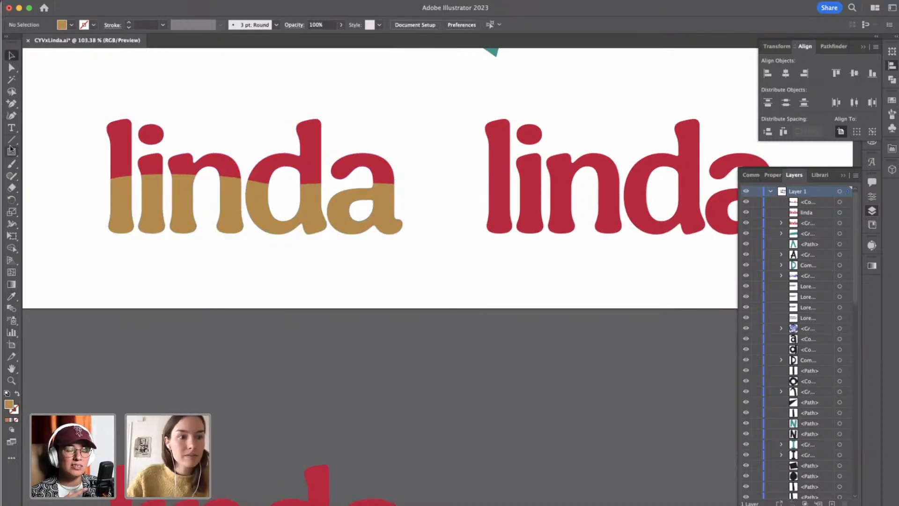
Draw a closed, wavy-topped shape about 403 px wide and 96 px high over the golden-brown letter bases with the Curvature tool.
click(12, 115)
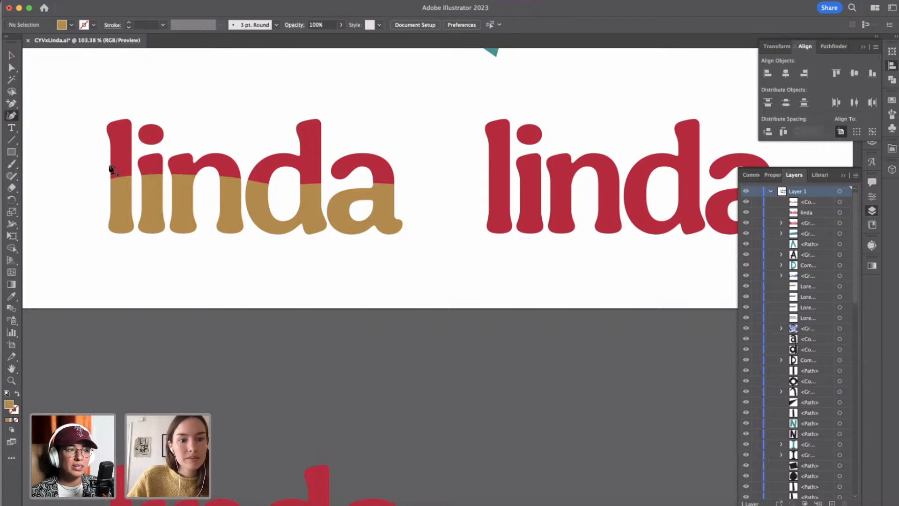
click(62, 219)
drag(200, 202, 211, 200)
click(284, 208)
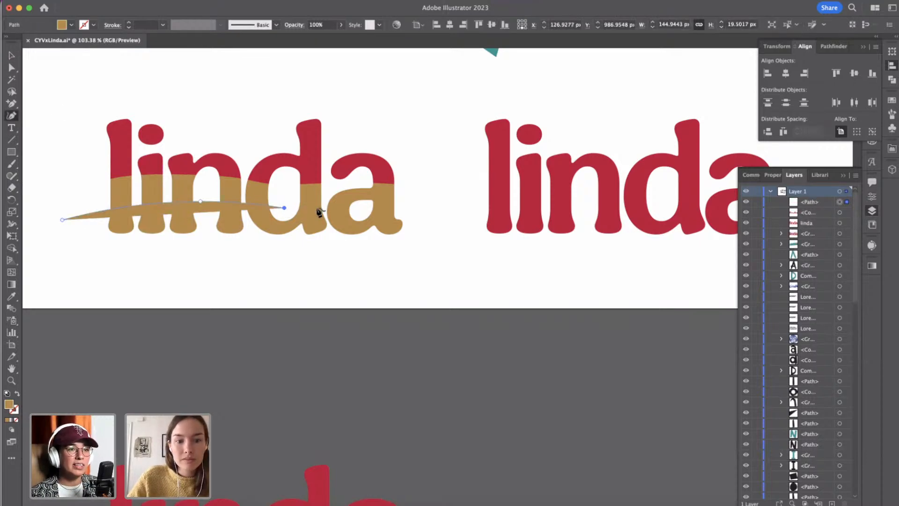
click(404, 199)
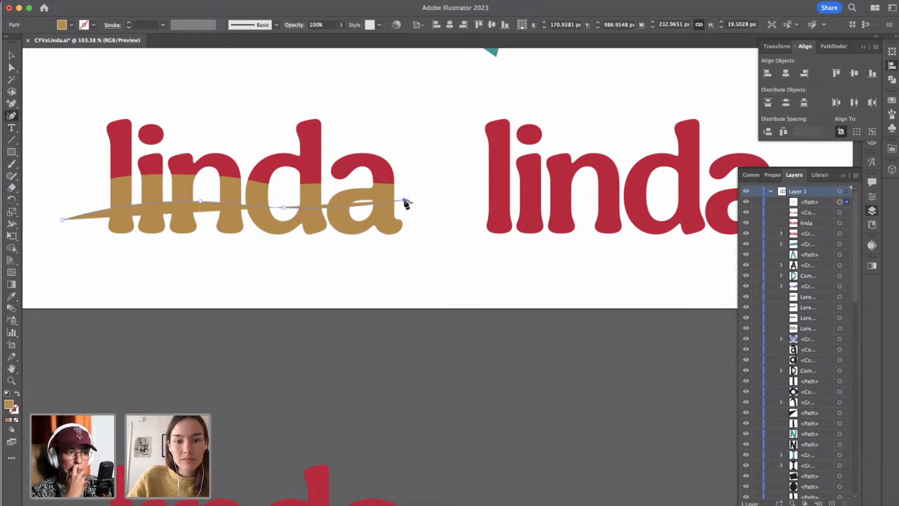
click(443, 190)
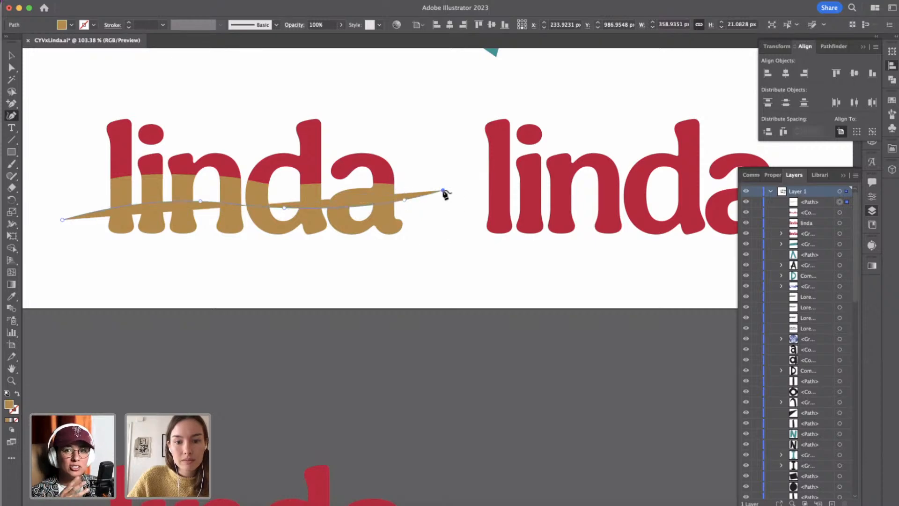
click(429, 240)
click(293, 279)
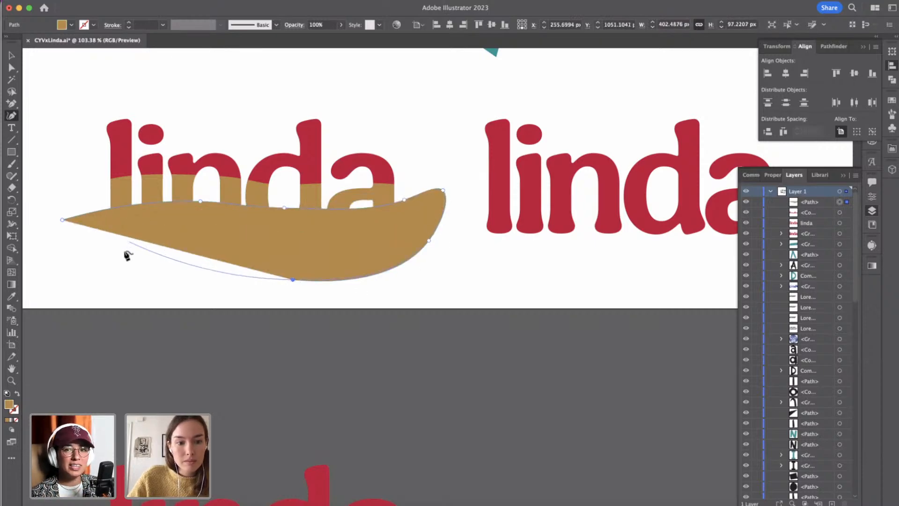
click(123, 252)
drag(62, 220, 65, 228)
click(12, 55)
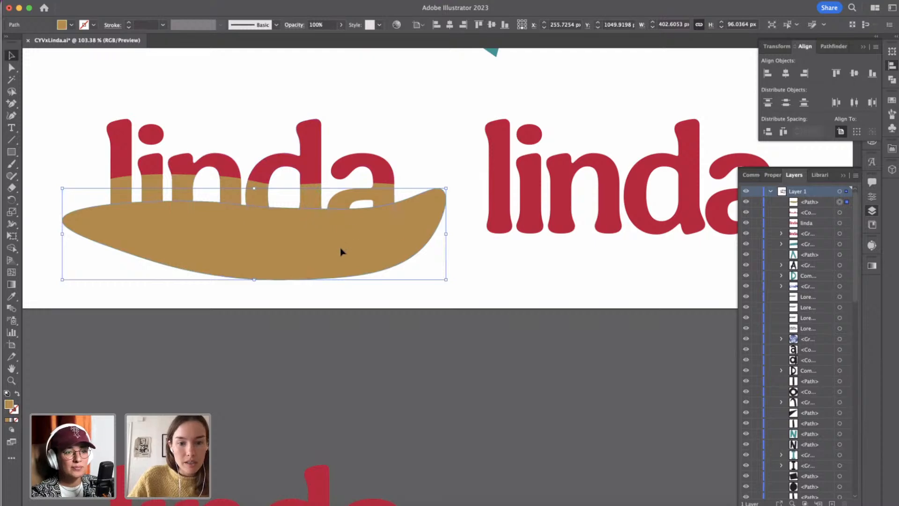
Try to recolour the wavy shape and the lettering together with the blue sampled from the mood board's iris print.
shift+click(314, 187)
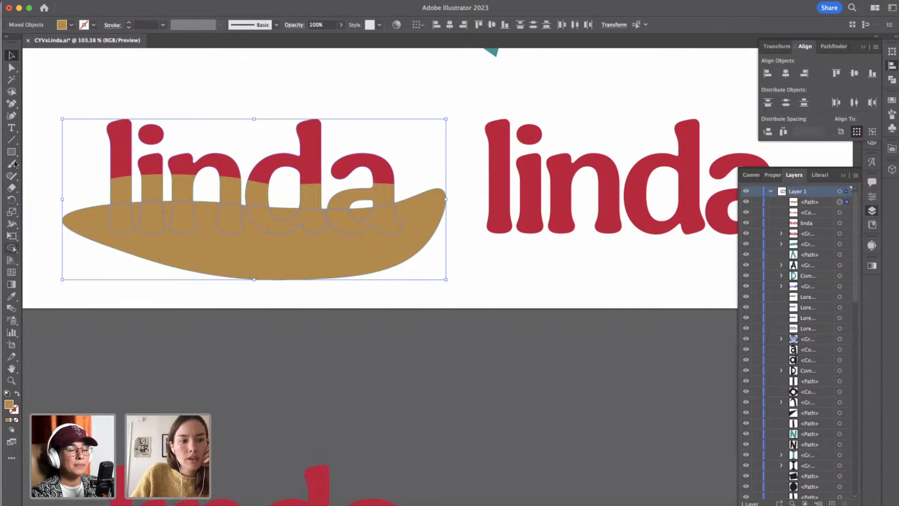
click(11, 296)
scroll(84, 219, down, 5)
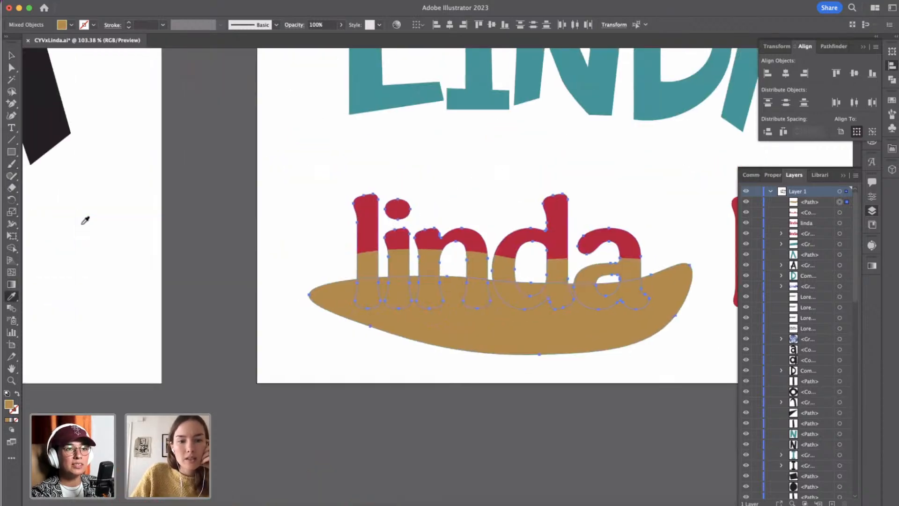
scroll(84, 220, left, 15)
scroll(85, 219, up, 9)
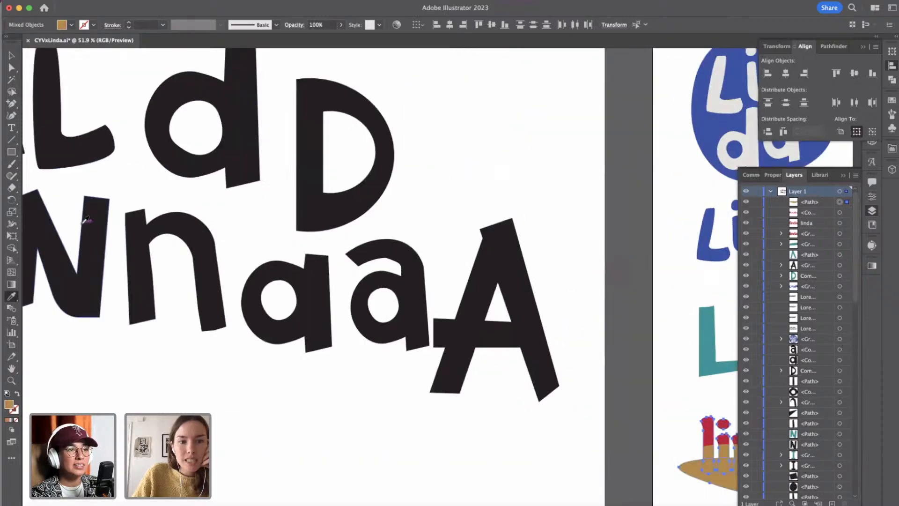
scroll(85, 220, up, 8)
scroll(85, 220, right, 6)
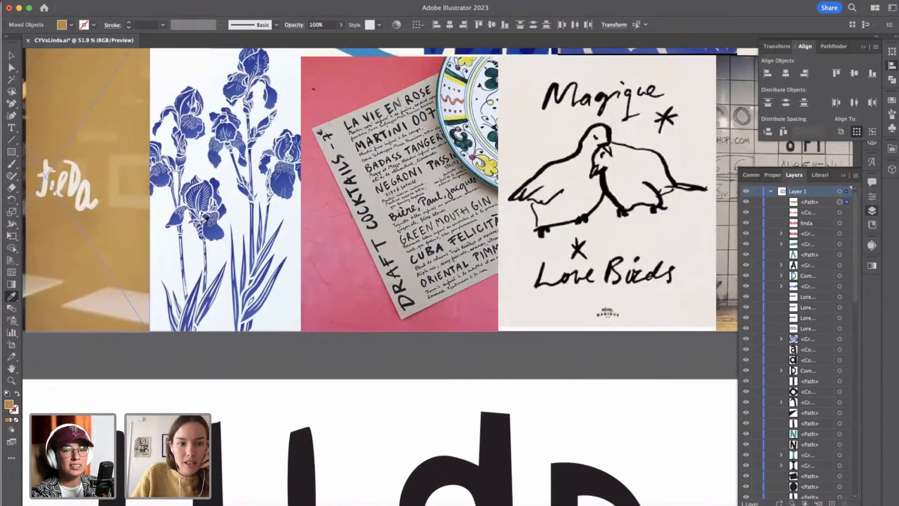
click(219, 231)
scroll(401, 374, down, 10)
scroll(400, 375, right, 10)
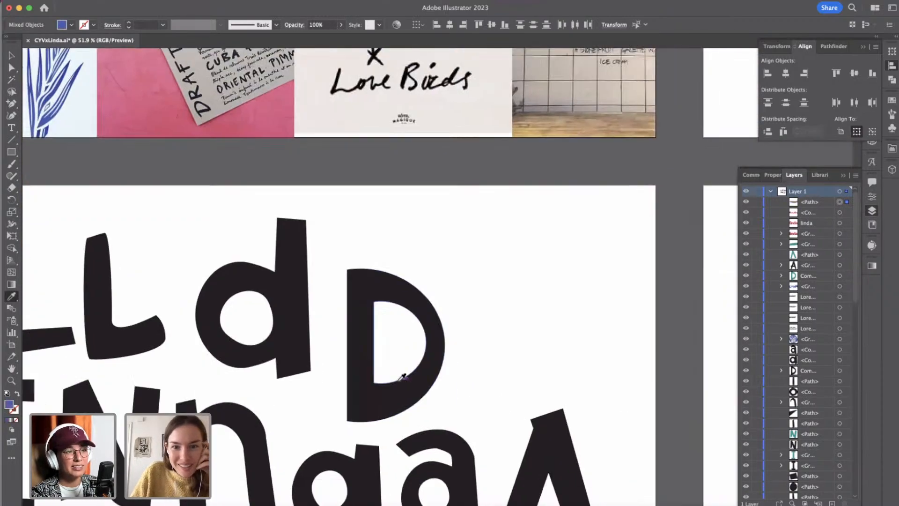
key(cmd+z)
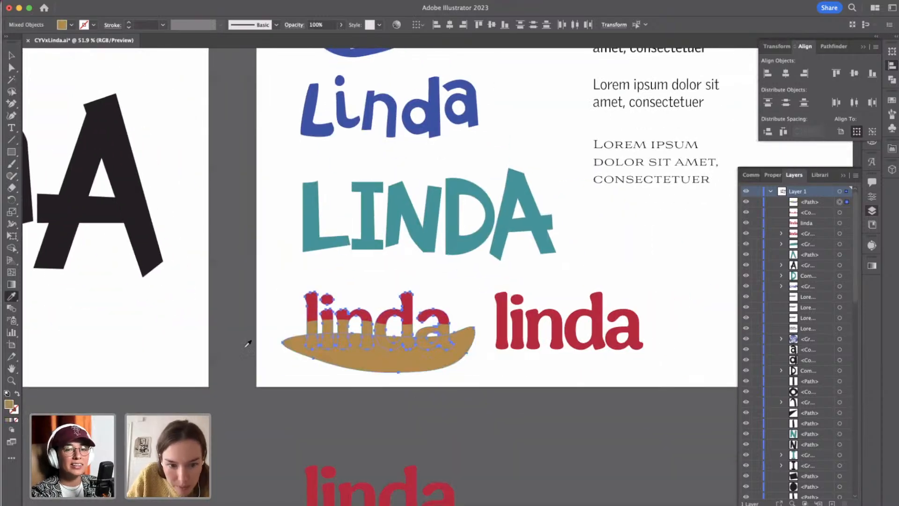
key(v)
click(279, 265)
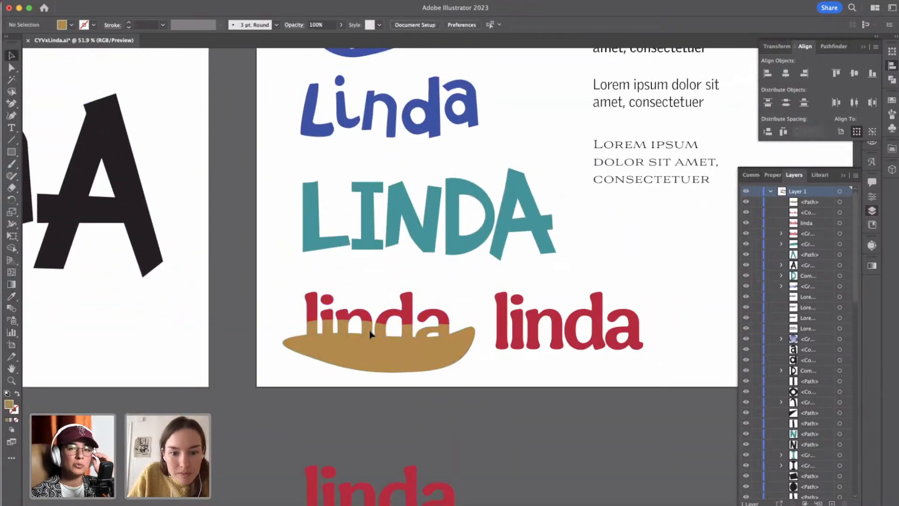
Recolour only the wavy shape over the letter bases with the blue sampled from the mood board's iris print using the Eyedropper.
click(370, 356)
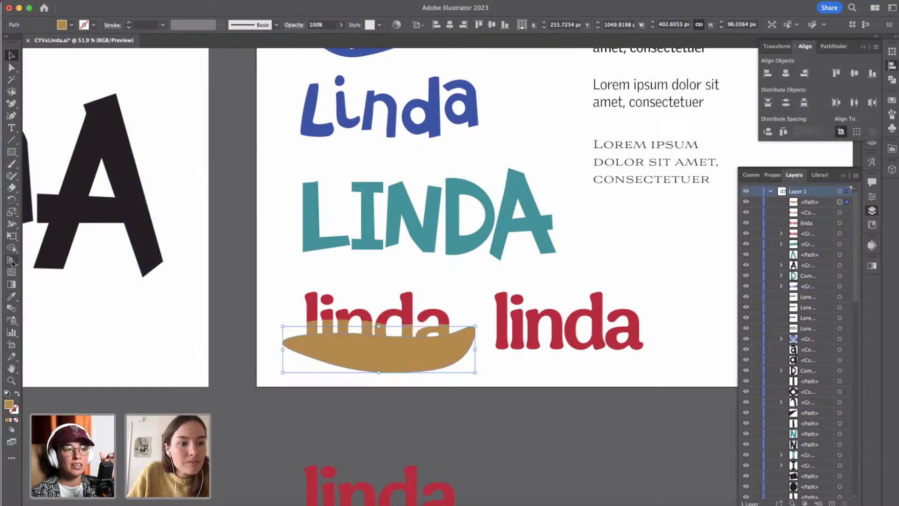
click(11, 296)
scroll(87, 213, up, 10)
scroll(87, 213, left, 10)
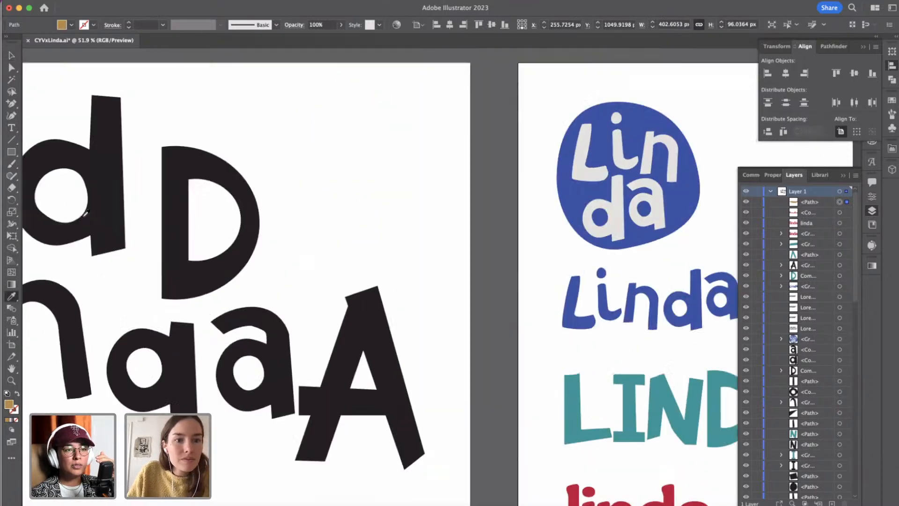
scroll(87, 213, up, 4)
scroll(87, 213, left, 5)
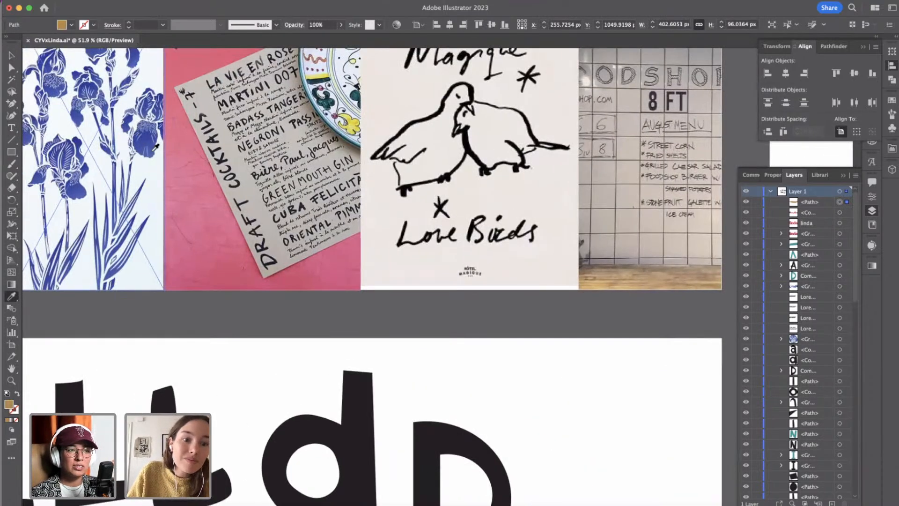
click(156, 147)
scroll(333, 301, down, 5)
scroll(332, 300, right, 8)
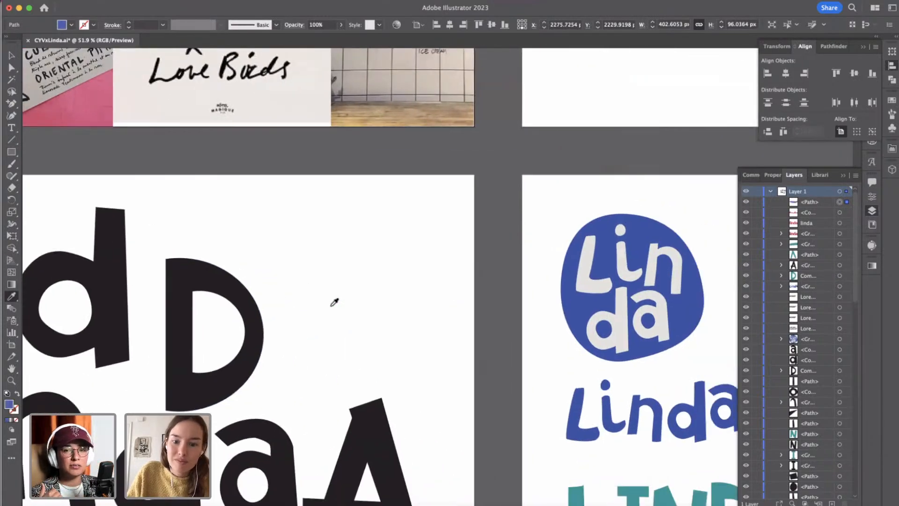
scroll(335, 303, down, 8)
scroll(334, 302, right, 7)
key(v)
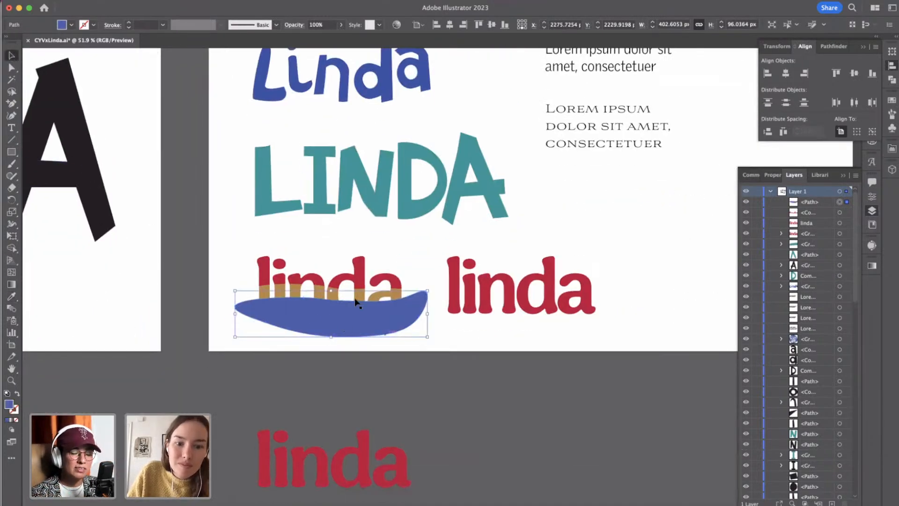
Select the complete golden-brown lettering behind the trimmed tops and copy it.
shift+click(359, 294)
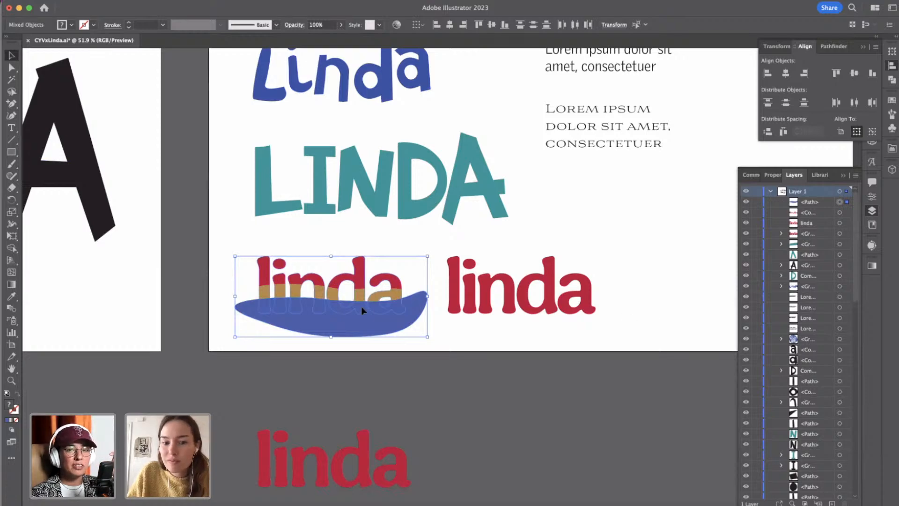
click(456, 362)
click(397, 284)
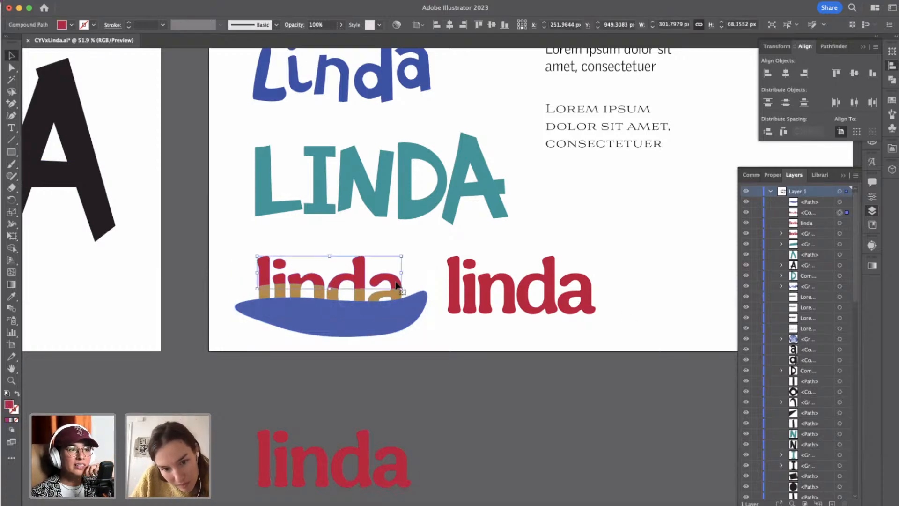
click(397, 297)
key(a)
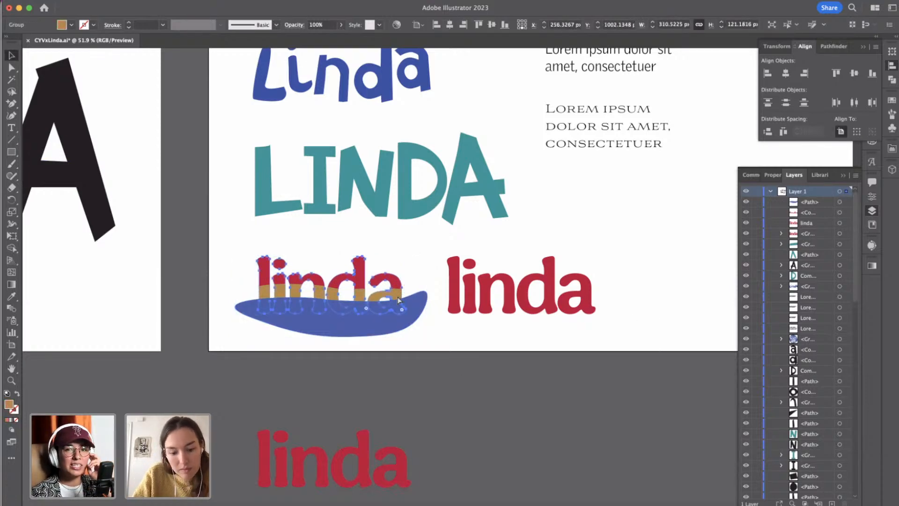
key(v)
Intersect the blue wavy shape with the complete golden-brown lettering using Pathfinder to cut out wavy-topped blue letter bases.
shift+click(387, 332)
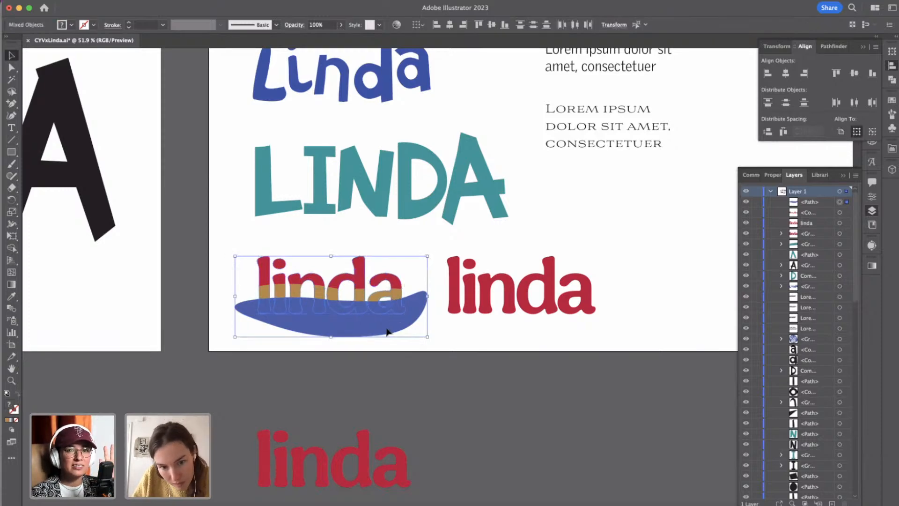
click(864, 47)
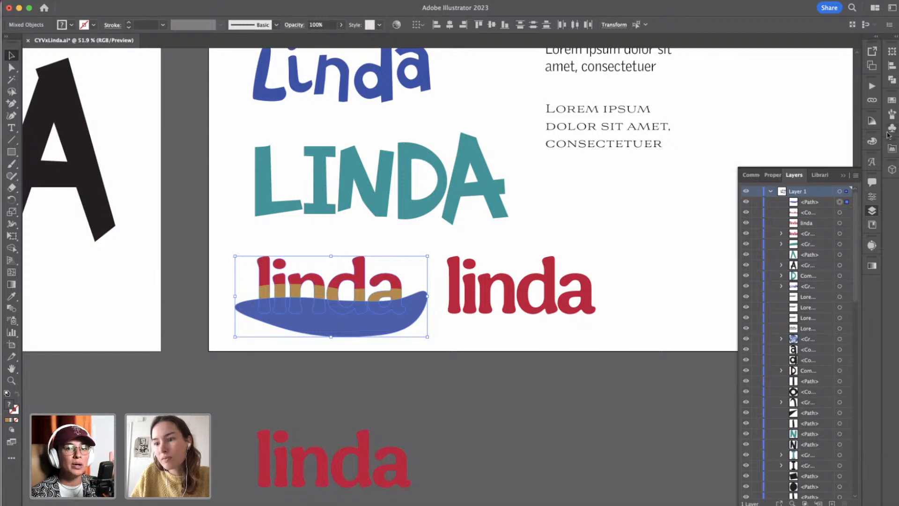
click(892, 81)
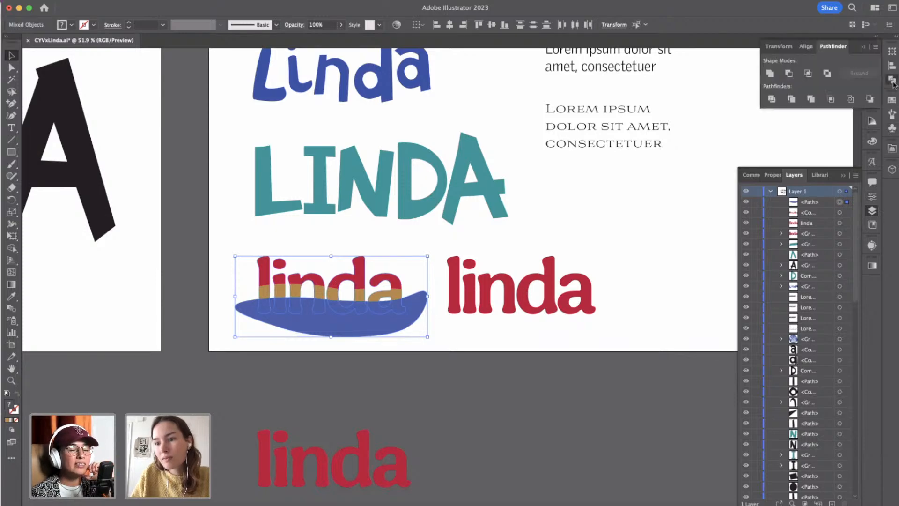
click(809, 72)
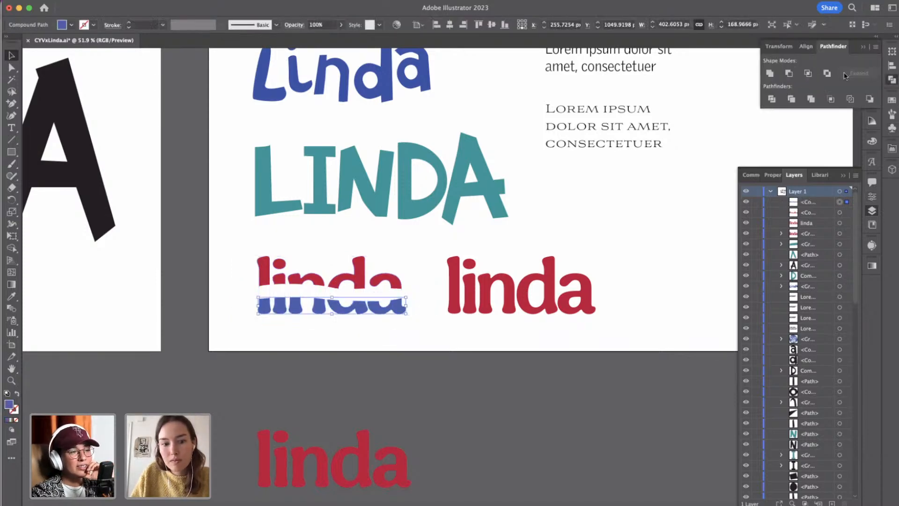
click(360, 312)
click(390, 356)
Paste the copied golden-brown lettering in place, send it behind the red tops and blue bases, and clear the selection.
key(super+f)
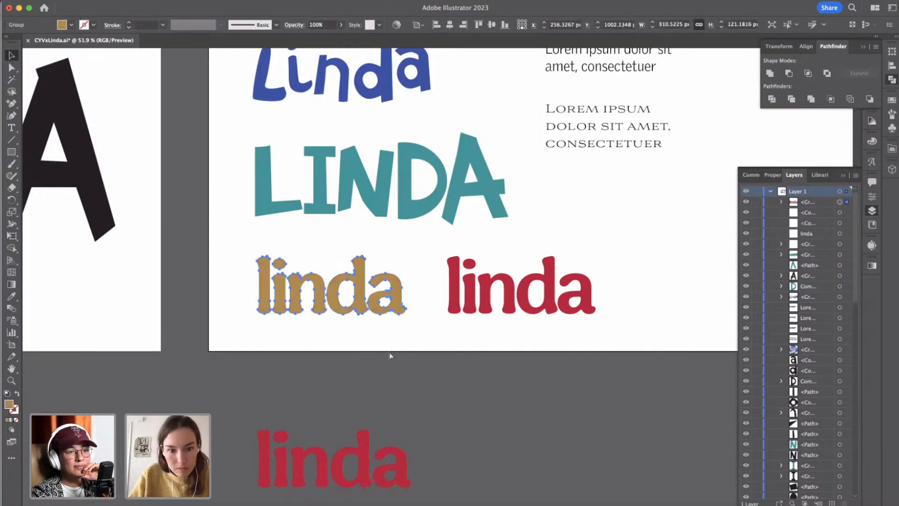
key(super+shift+bracketleft)
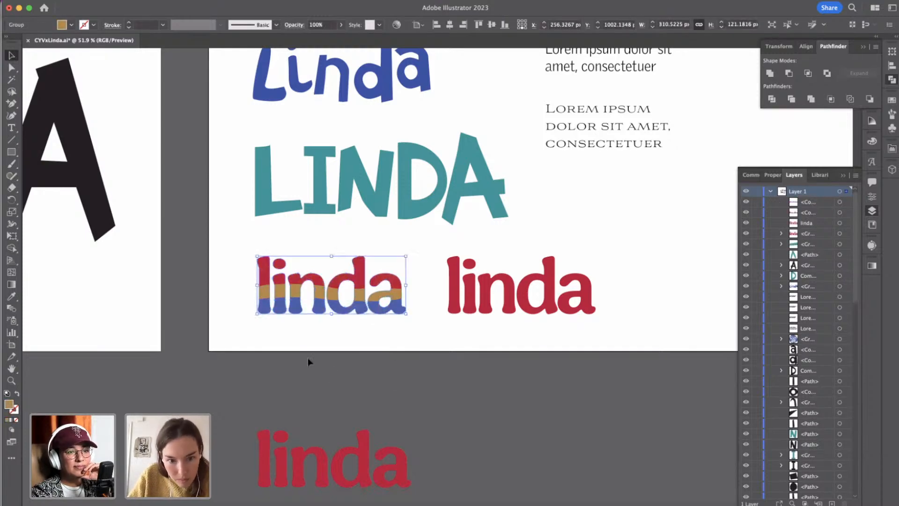
click(311, 323)
Recolour the golden-brown middle band with the teal sampled from the uppercase LINDA lettering using the Eyedropper, then clear the selection.
scroll(311, 323, up, 3)
scroll(311, 326, down, 2)
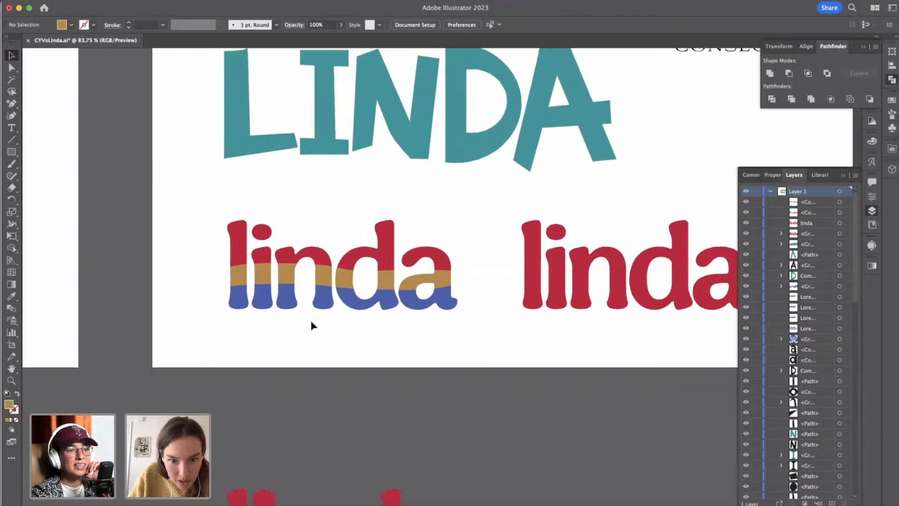
click(283, 275)
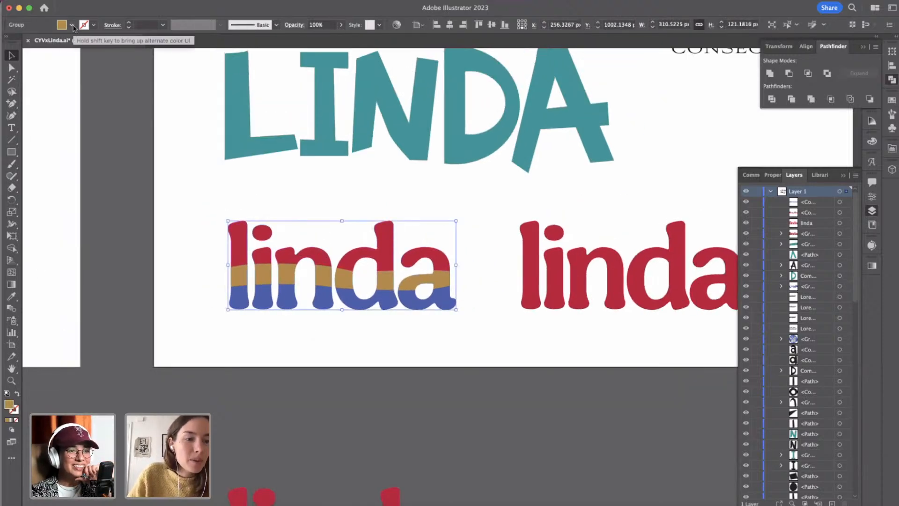
click(12, 296)
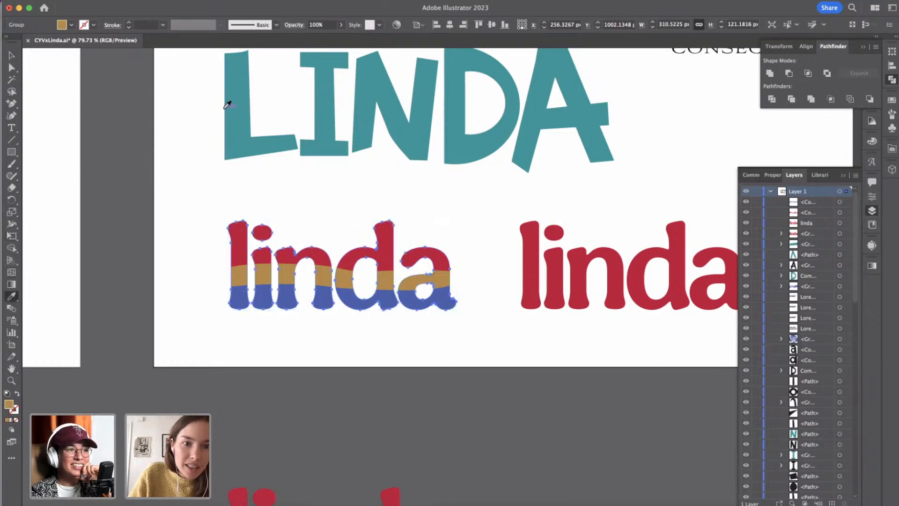
click(237, 94)
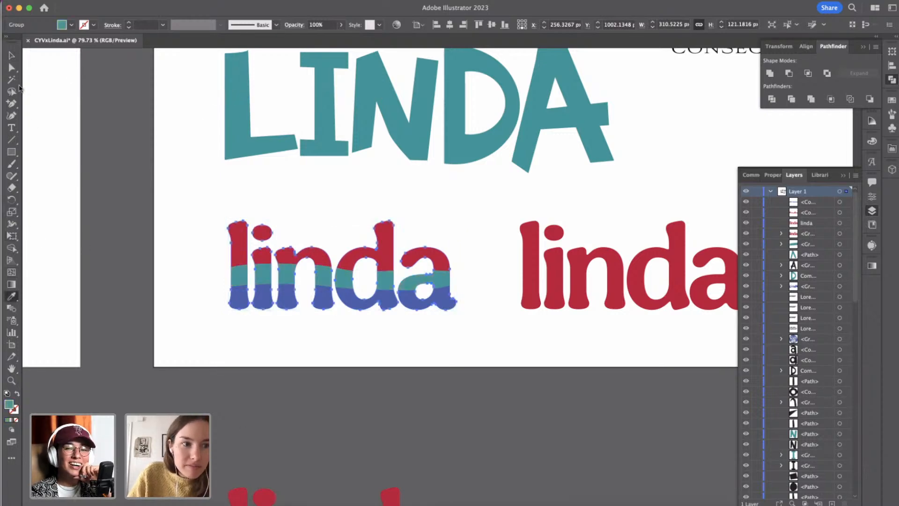
click(11, 55)
click(205, 238)
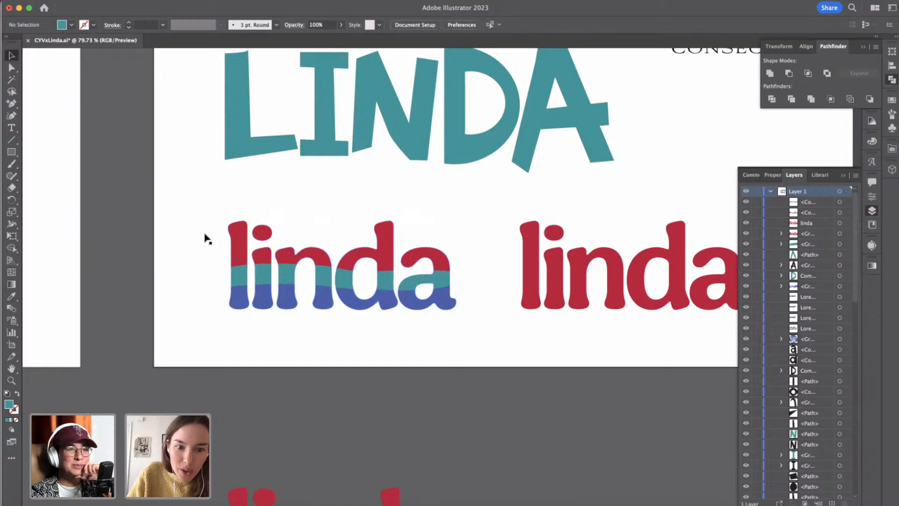
Recolour the red letter tops with the blue sampled from the mood board's "la mer" artwork using the Eyedropper, then clear the selection.
click(237, 246)
click(12, 296)
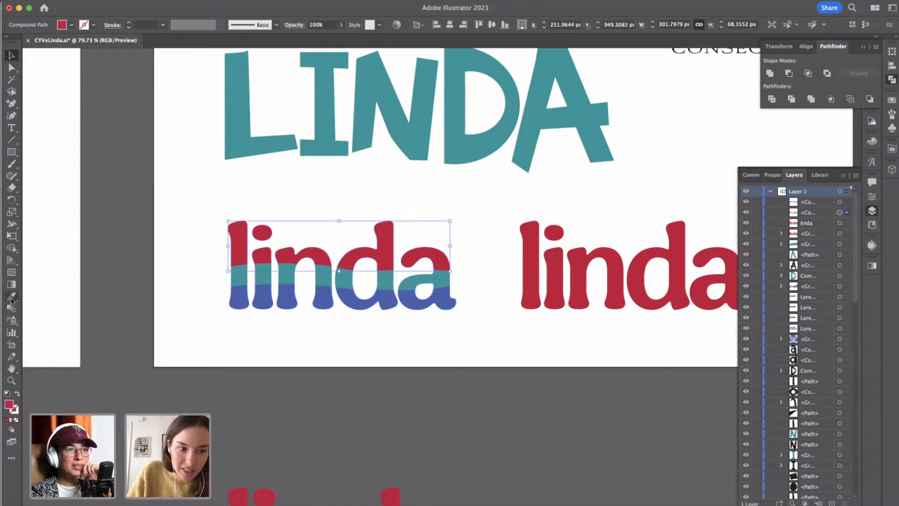
scroll(240, 276, down, 5)
scroll(243, 269, up, 10)
scroll(243, 268, left, 8)
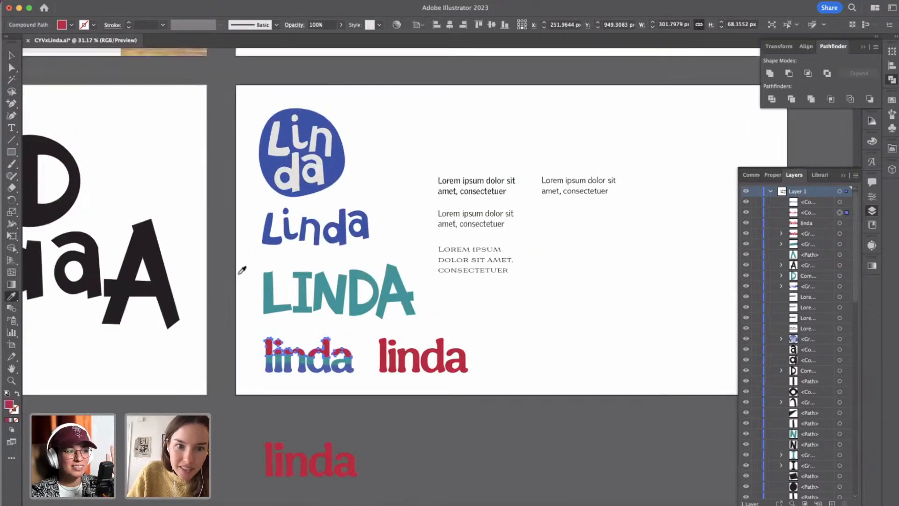
scroll(169, 84, up, 5)
scroll(169, 84, left, 8)
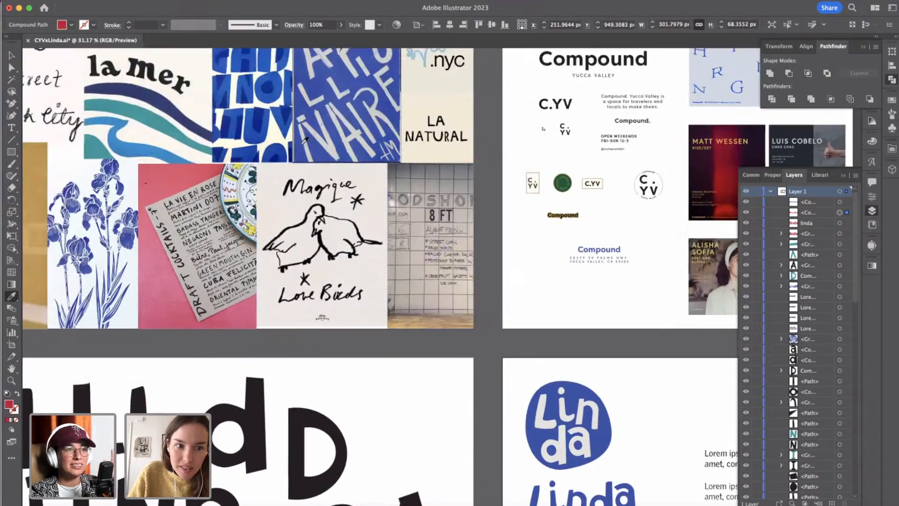
click(177, 114)
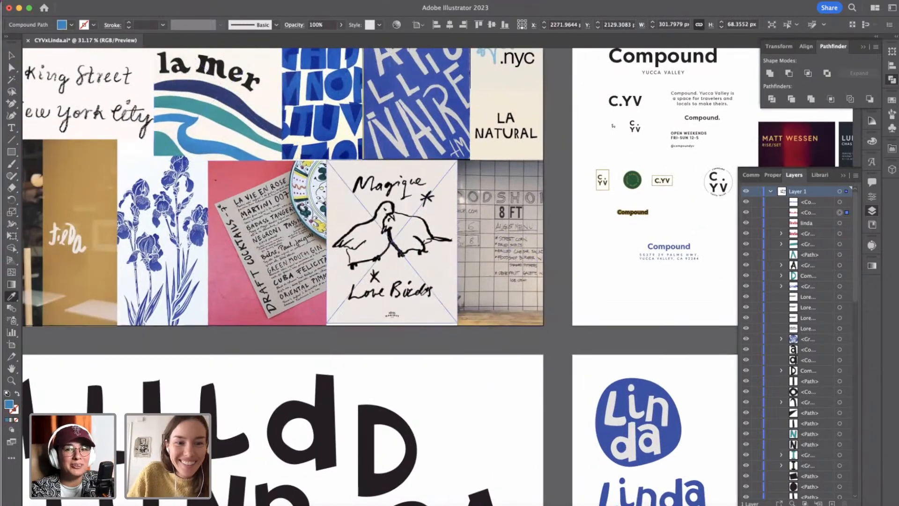
scroll(422, 290, down, 5)
scroll(422, 291, right, 6)
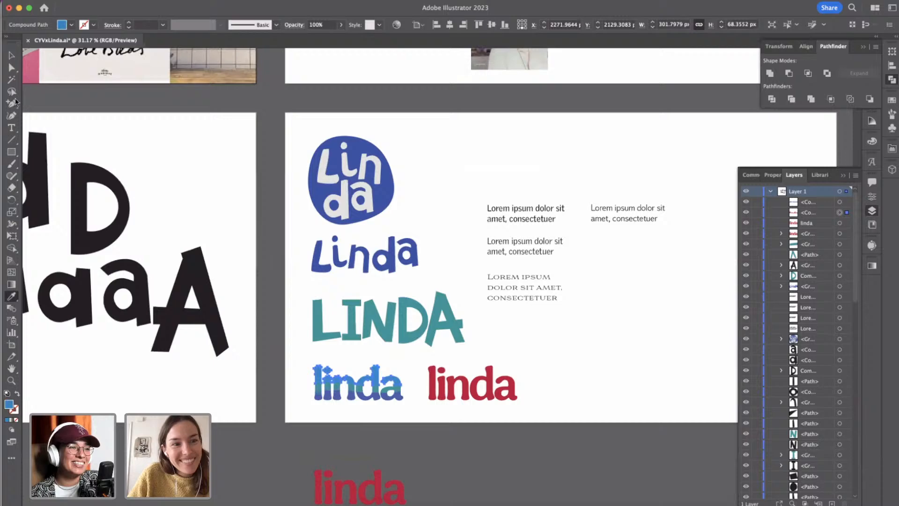
click(11, 55)
click(396, 426)
Select all the coloured bands of the layered lowercase "linda" lettering and give them a white 3 px stroke.
scroll(399, 423, up, 5)
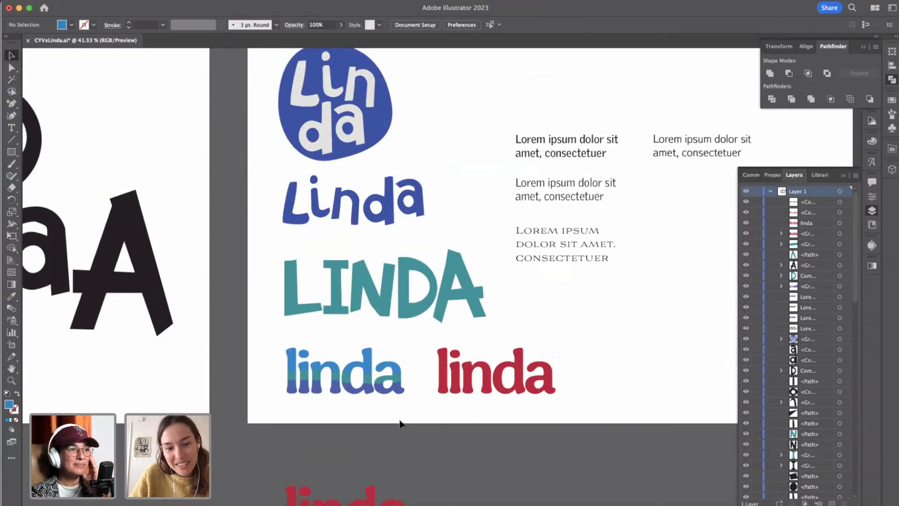
scroll(321, 361, up, 3)
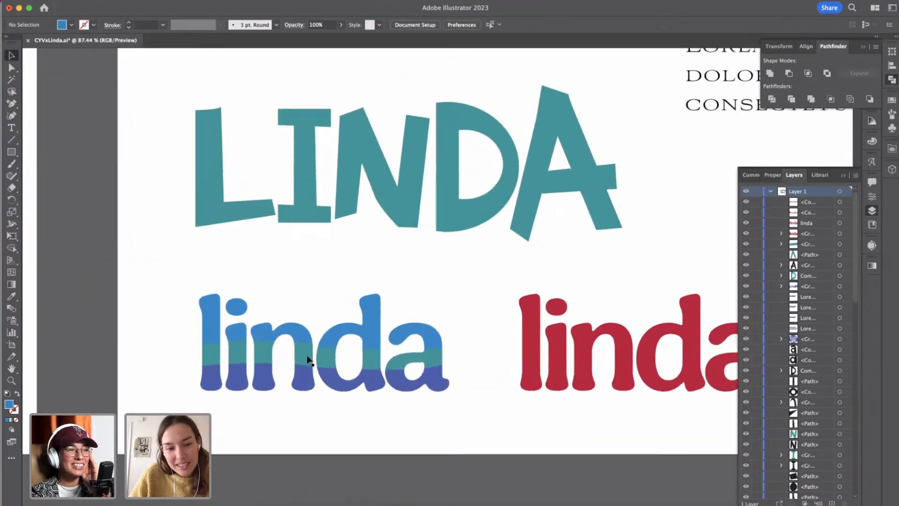
click(341, 354)
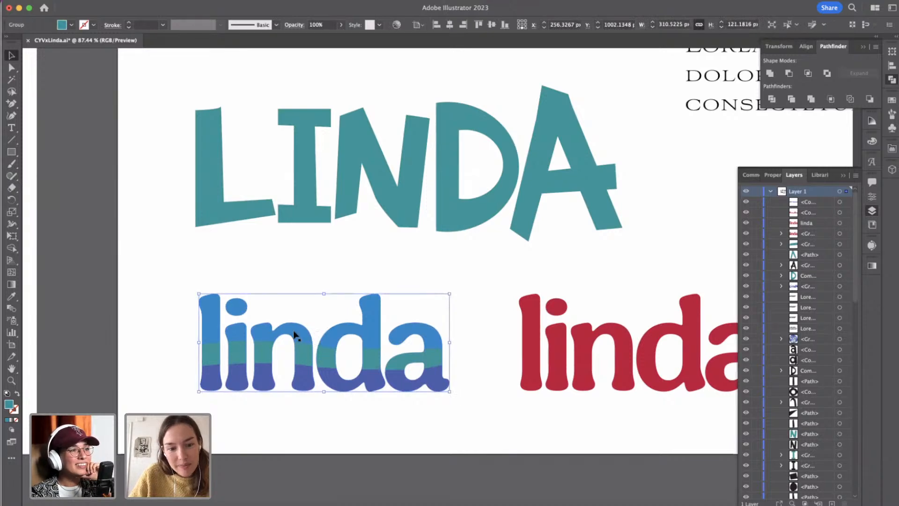
click(322, 346)
drag(135, 317, 441, 432)
click(93, 25)
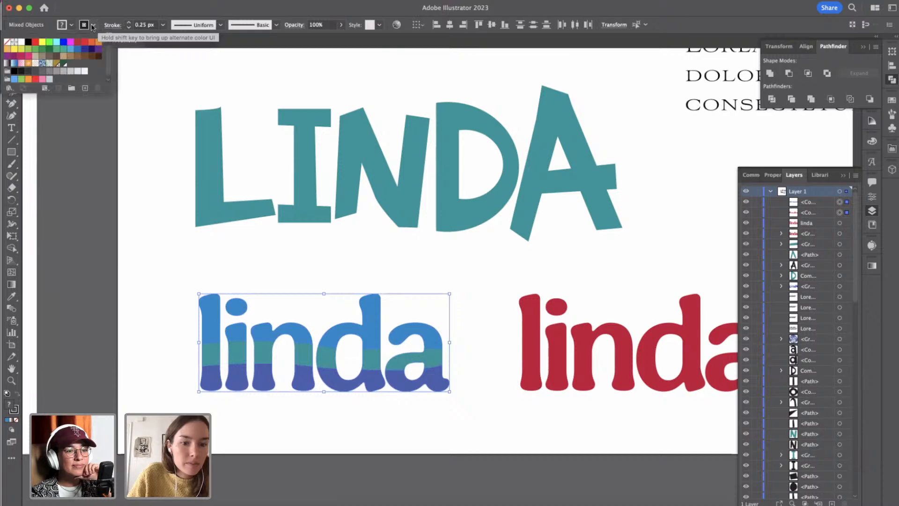
click(22, 42)
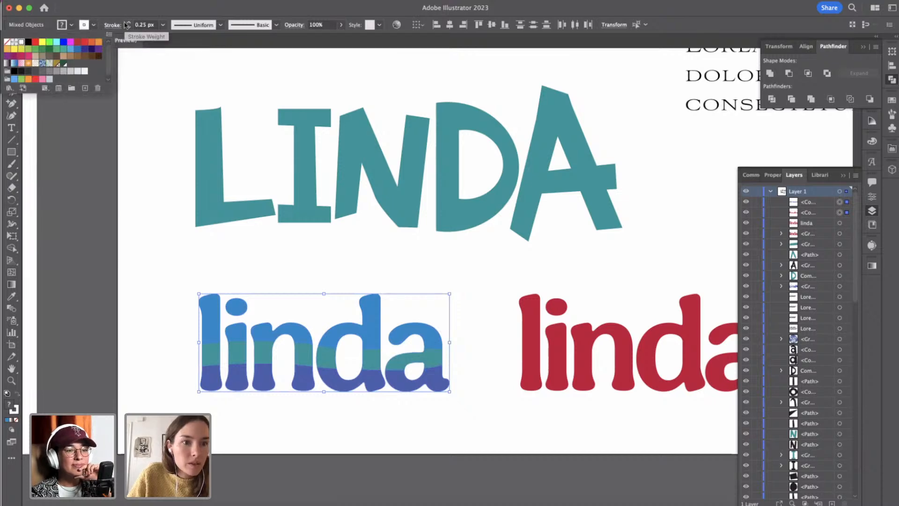
click(129, 22)
click(129, 22)
click(129, 22)
click(128, 22)
click(129, 23)
click(129, 22)
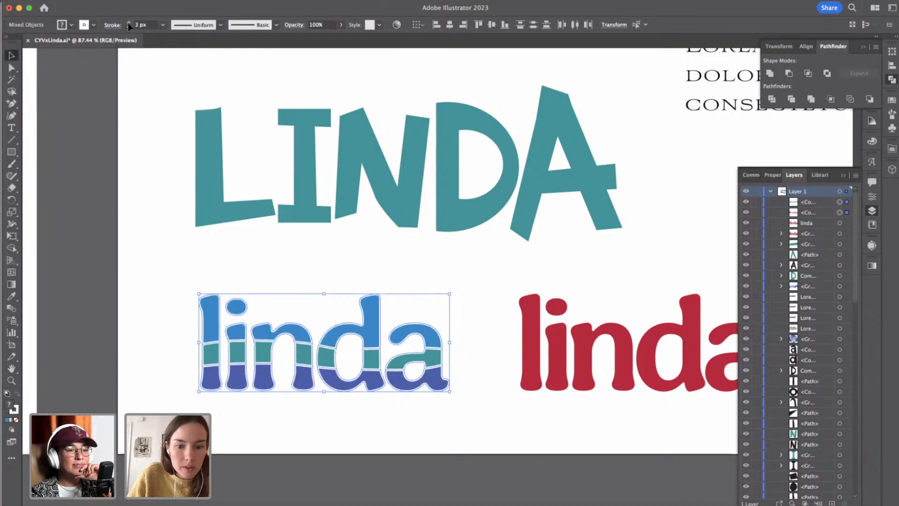
click(250, 447)
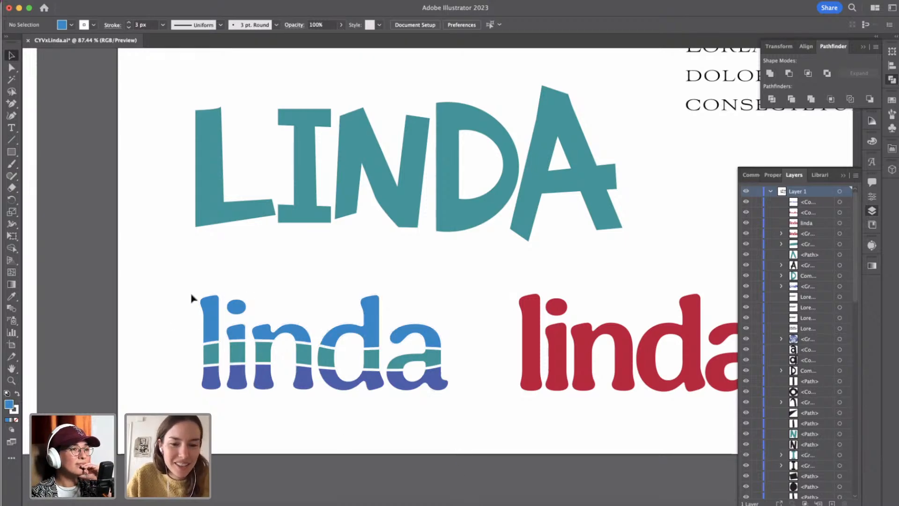
Scale down the final A of the teal uppercase LINDA lettering and shorten its crossbar to match.
scroll(191, 298, down, 5)
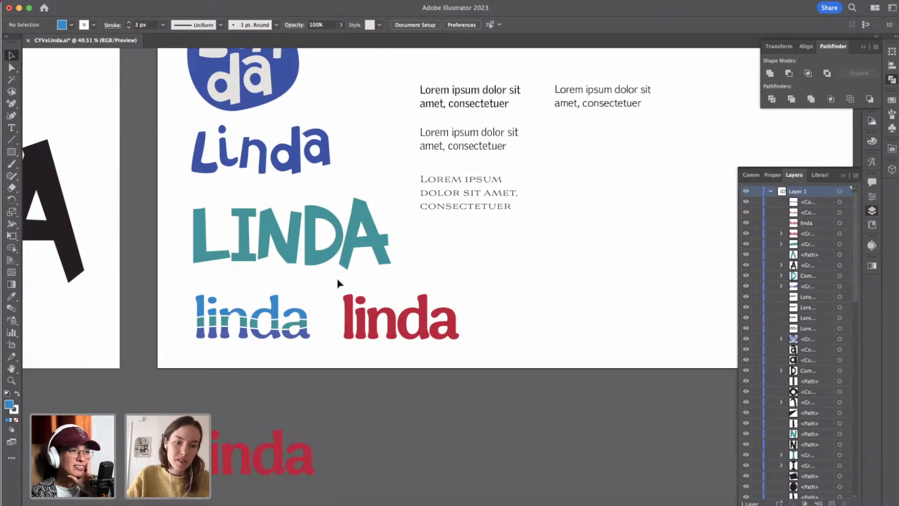
scroll(338, 280, down, 2)
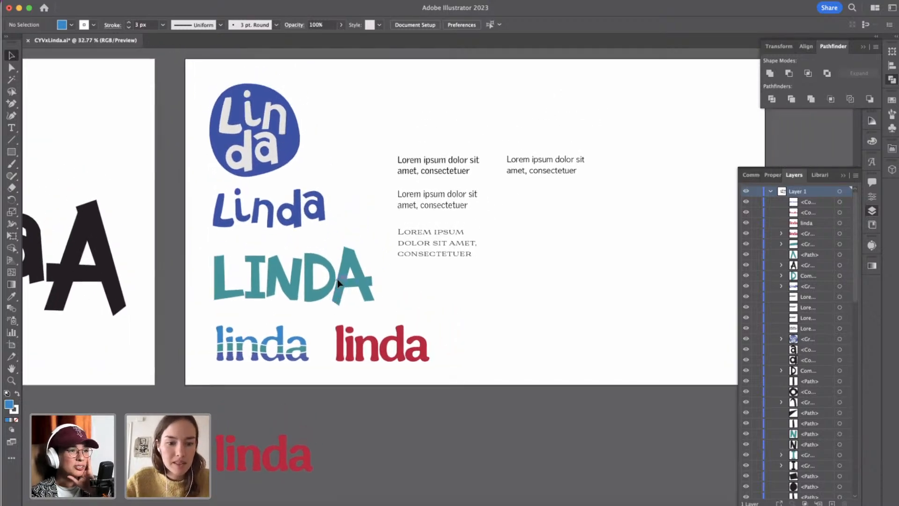
scroll(338, 279, up, 2)
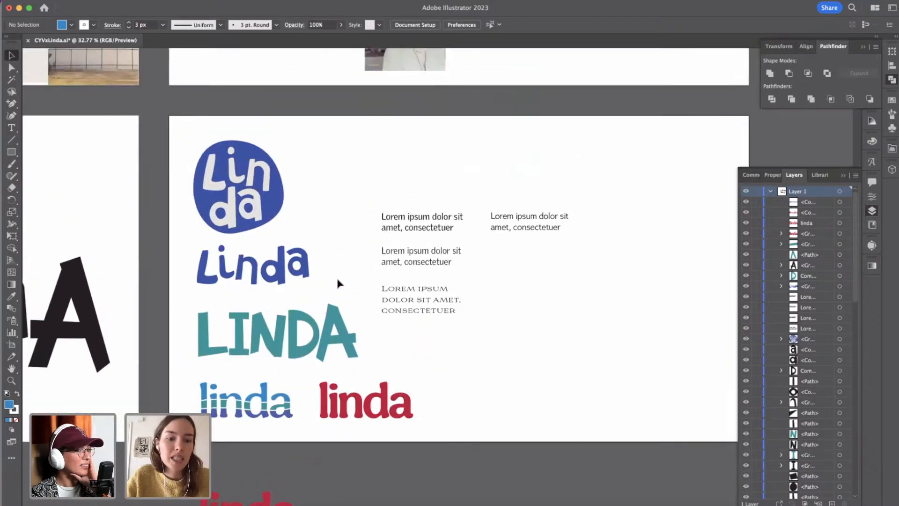
click(339, 310)
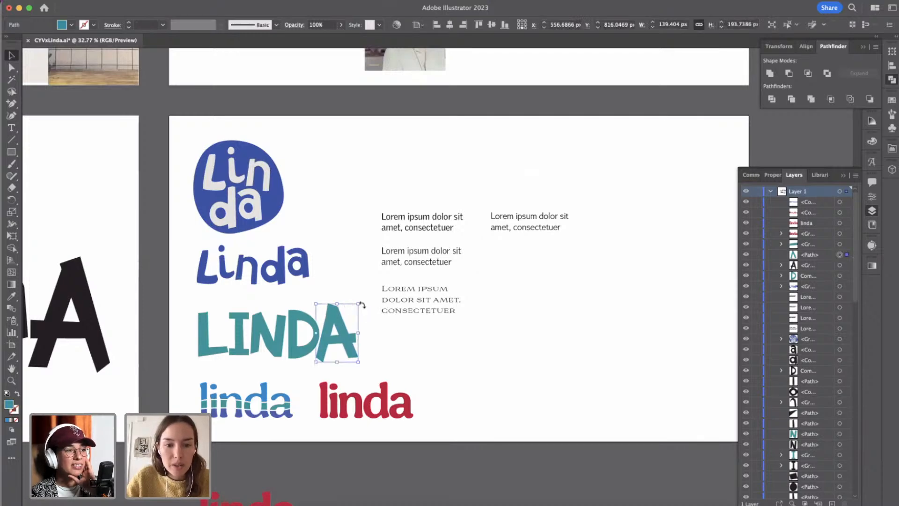
mouse_move(361, 303)
mouse_down()
mouse_move(371, 308)
mouse_move(355, 310)
mouse_up()
drag(355, 361, 355, 362)
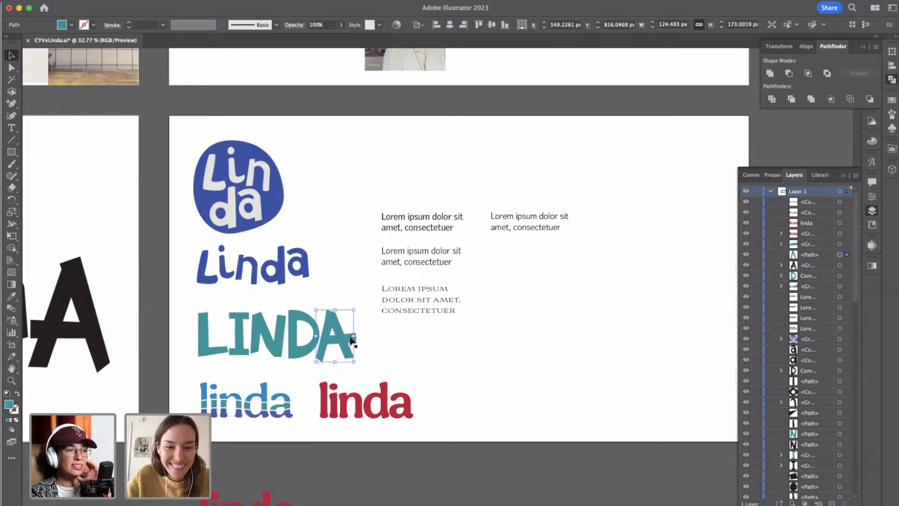
click(352, 338)
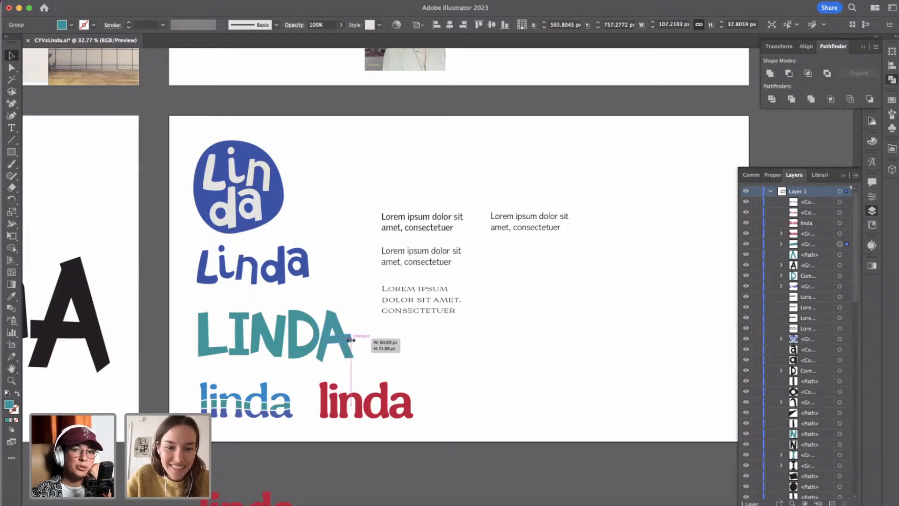
click(357, 345)
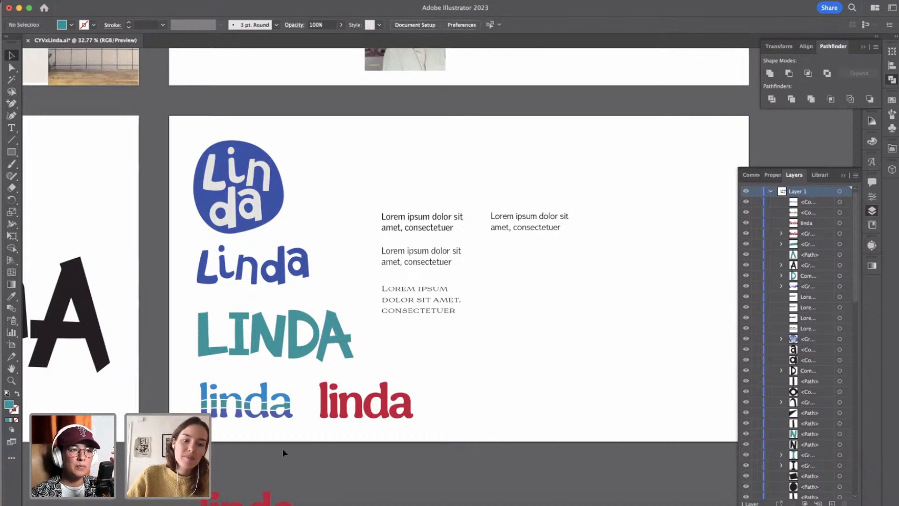
Delete the layered blue and teal "linda" lettering from the artboard.
scroll(280, 444, down, 2)
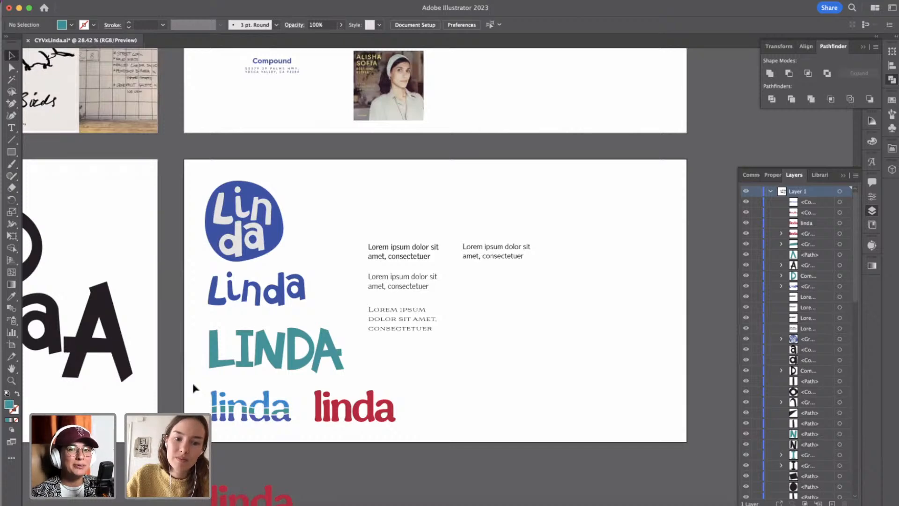
click(283, 419)
key(Delete)
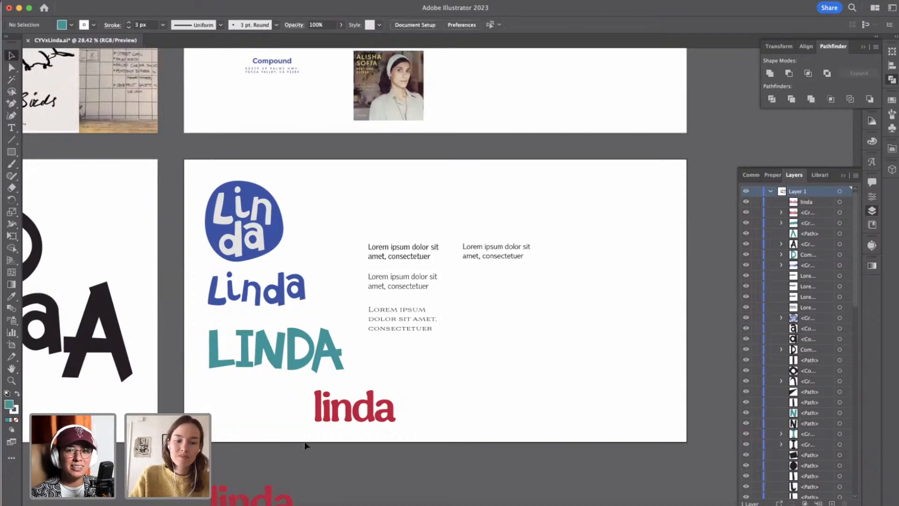
Move the plain red "linda" lettering into the freed spot, align it with the start of the teal LINDA, and nudge it up.
click(361, 421)
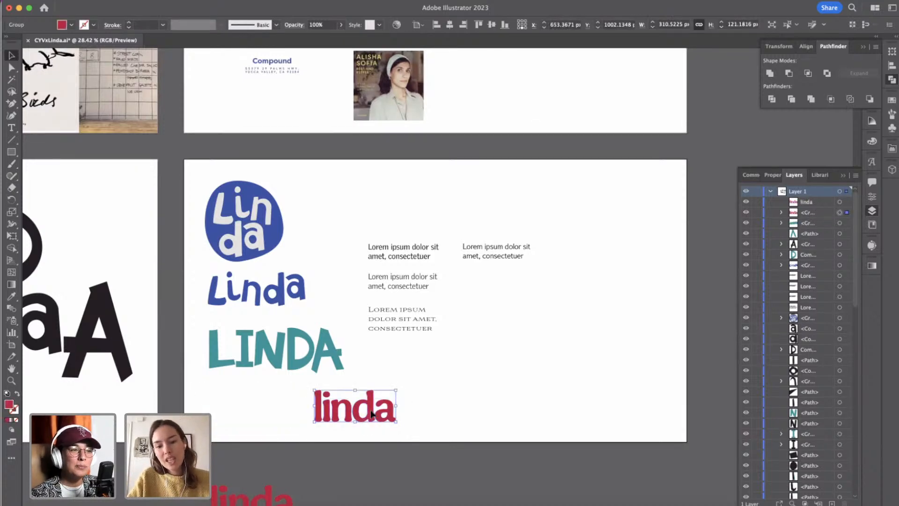
drag(368, 416, 264, 415)
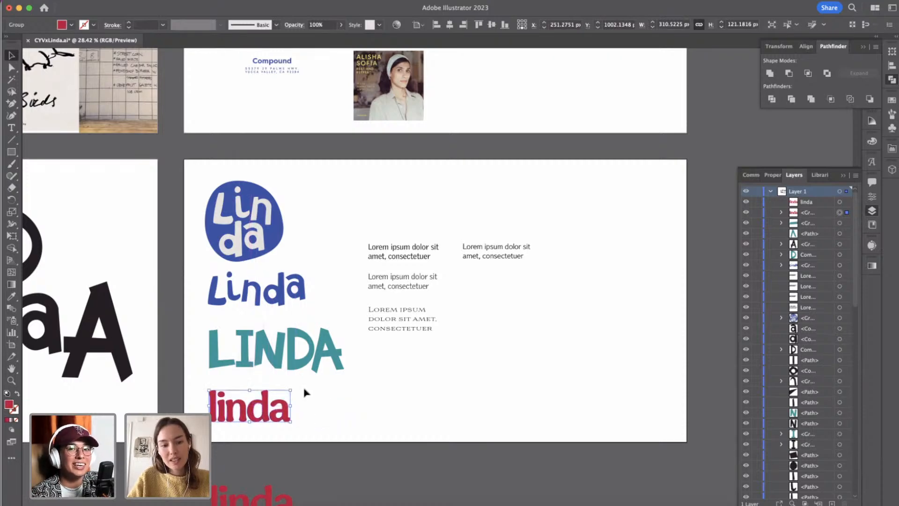
key(shift+Up)
key(shift+Up)
click(304, 392)
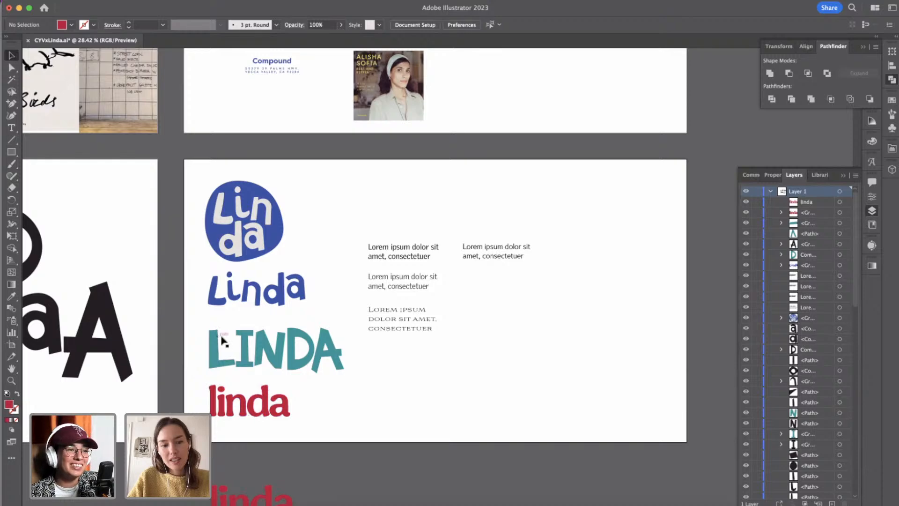
Scale down the teal uppercase LINDA lettering and tighten the vertical spacing between it and the blue and red names.
click(344, 362)
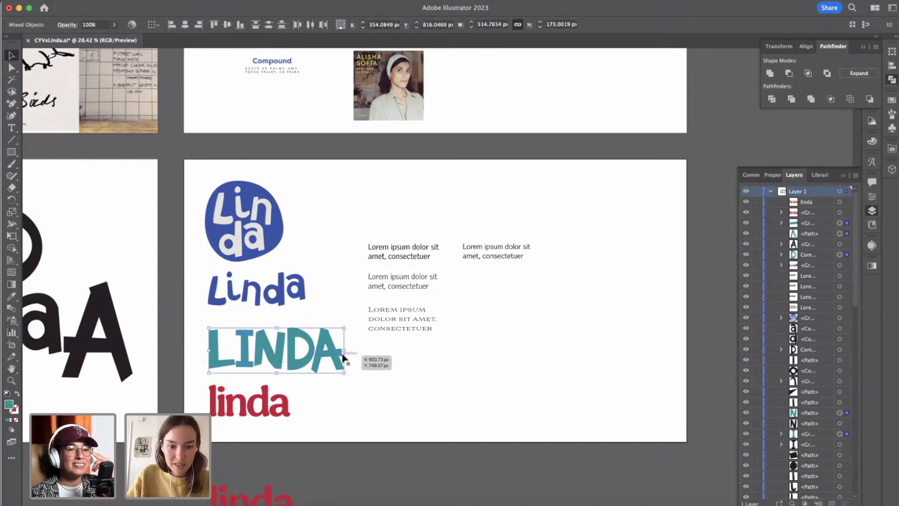
drag(343, 357, 313, 352)
click(385, 399)
click(212, 332)
click(315, 389)
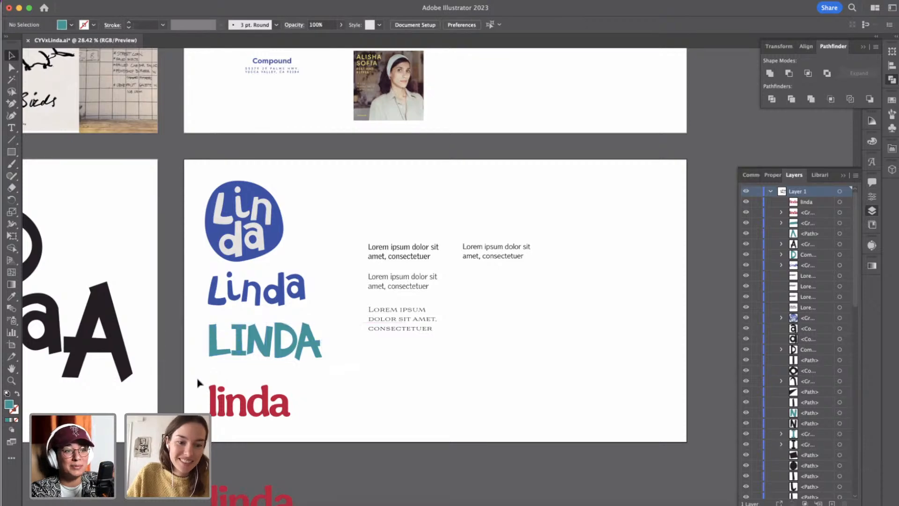
drag(198, 380, 283, 395)
click(294, 392)
Delete the spare red "linda" text lying below the artboard.
scroll(293, 391, down, 4)
scroll(293, 391, left, 1)
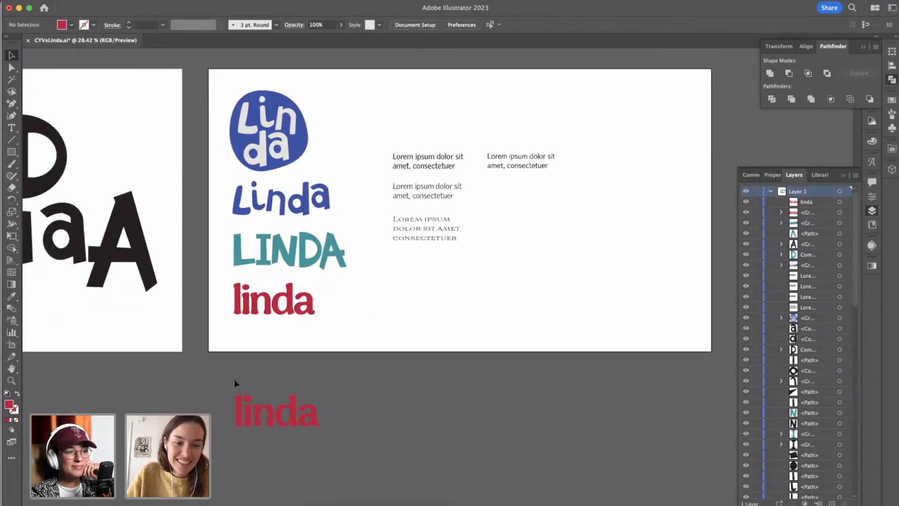
drag(401, 465, 403, 466)
key(Delete)
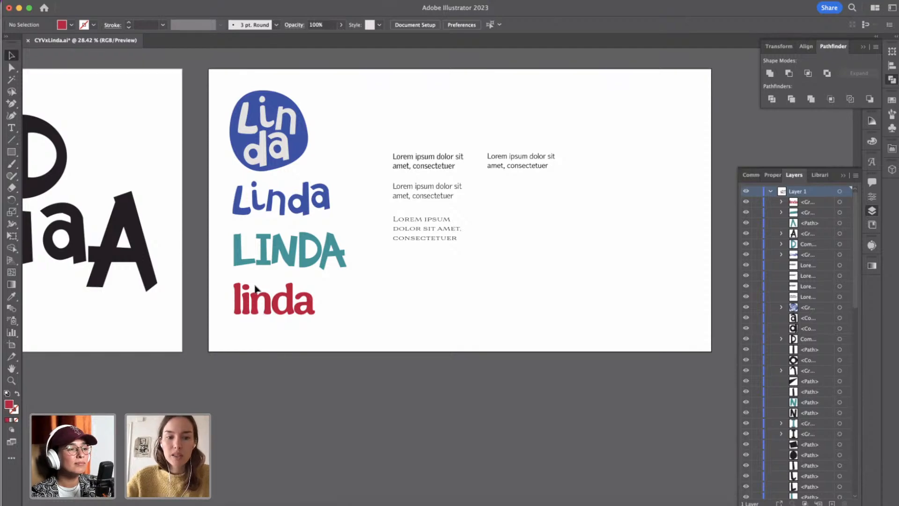
Scale down the blue round "Linda" badge at the head of the lettering column and clear the selection.
scroll(277, 354, up, 5)
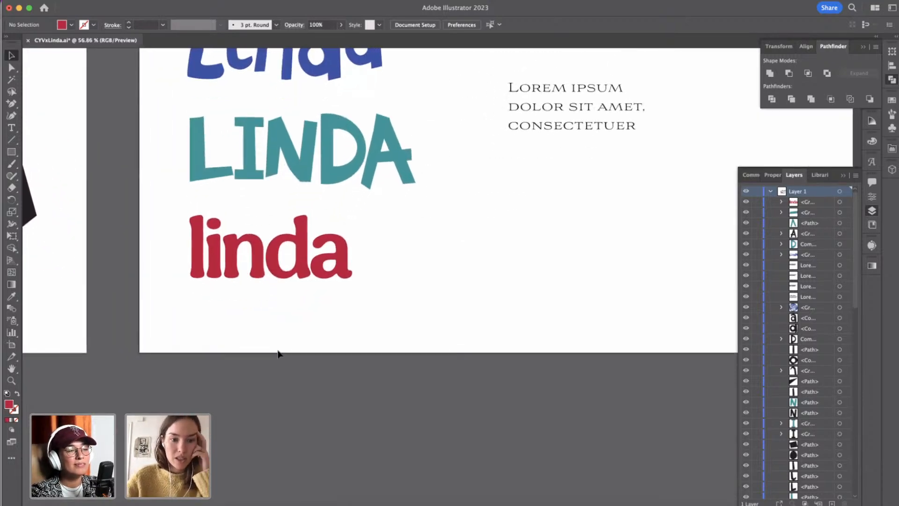
scroll(278, 354, up, 3)
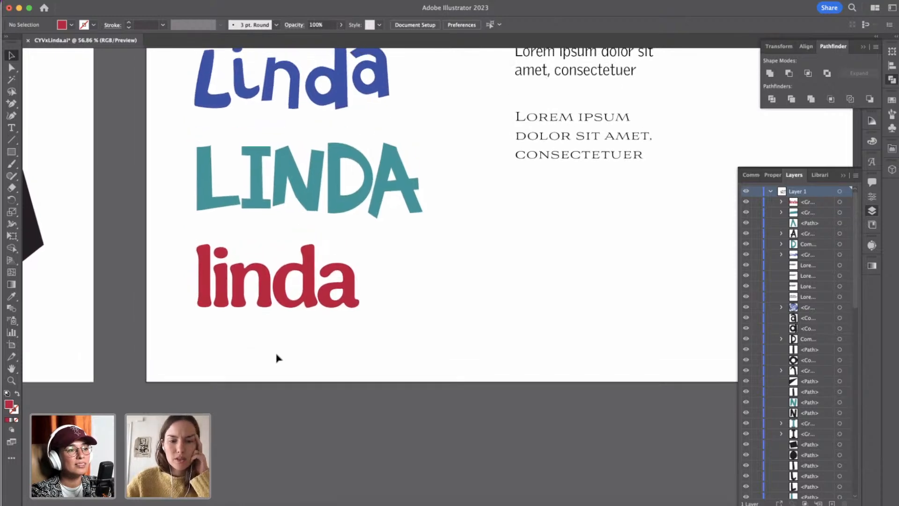
scroll(277, 358, down, 2)
scroll(276, 358, up, 3)
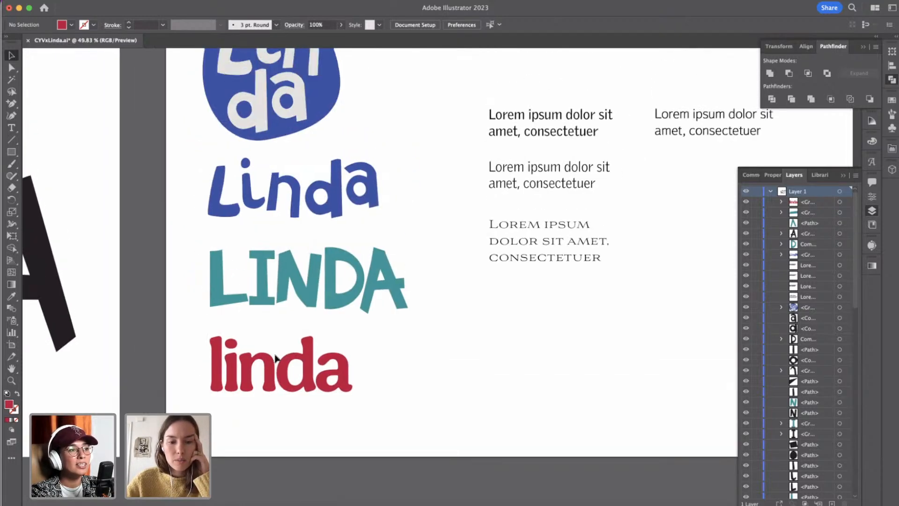
scroll(275, 360, down, 1)
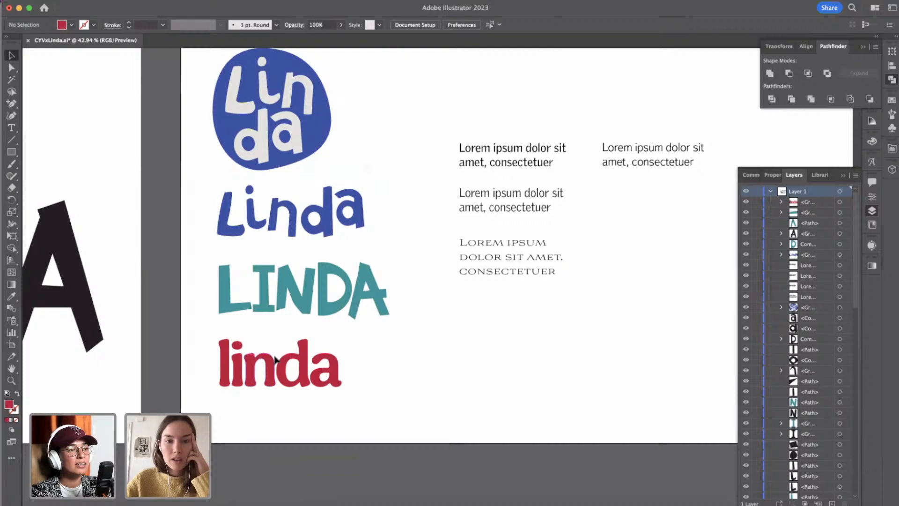
scroll(276, 360, down, 1)
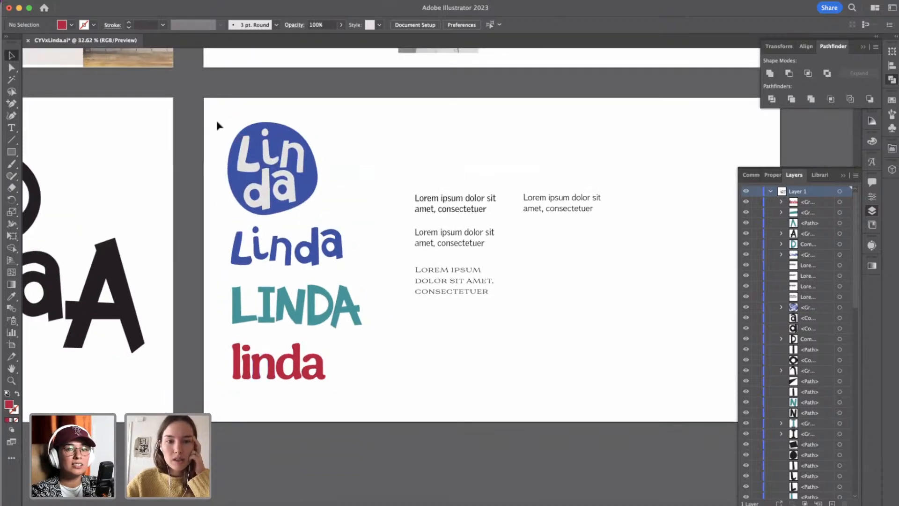
click(303, 204)
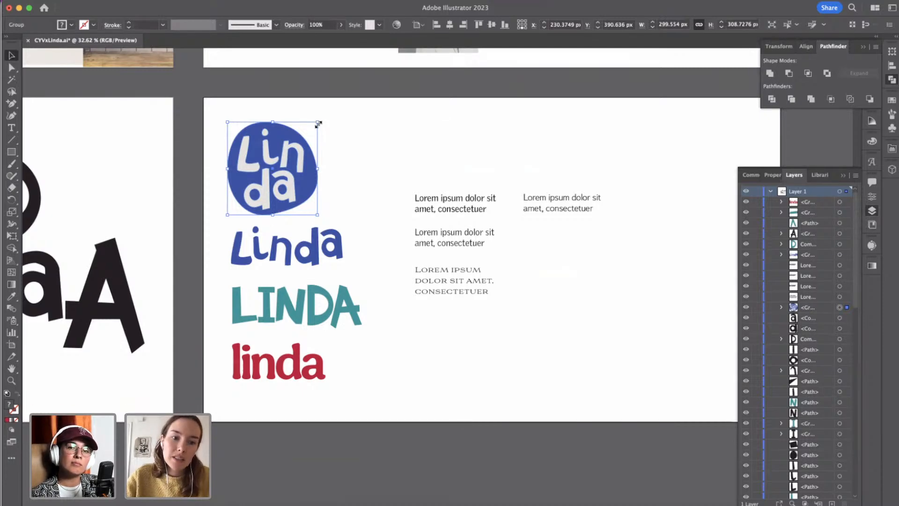
drag(319, 124, 306, 136)
click(400, 187)
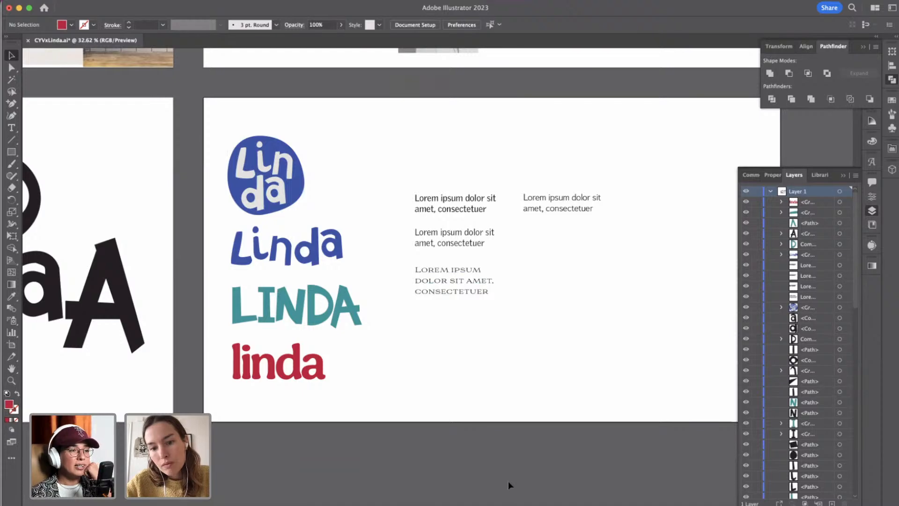
Copy the "C.YV" and "Compound." wordmarks from the brand artboard and return to the Linda lettering artboard.
scroll(504, 444, up, 1)
scroll(503, 444, right, 1)
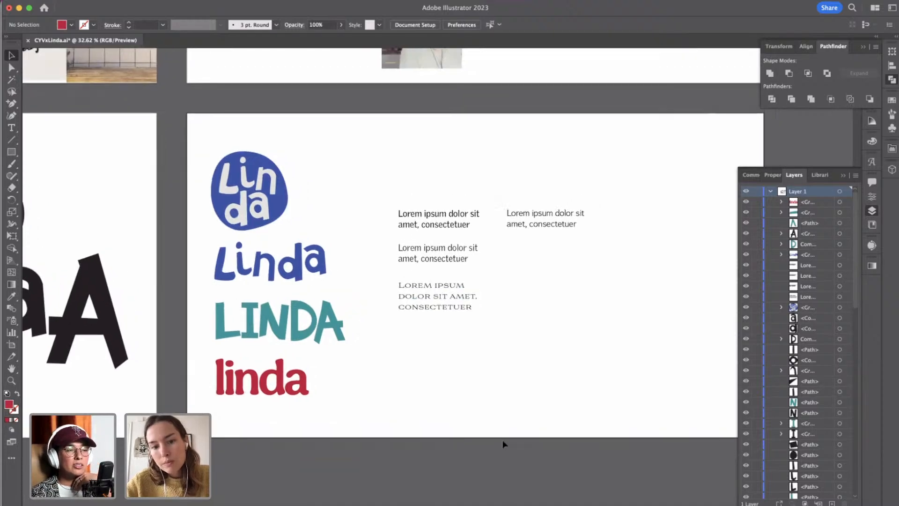
scroll(503, 444, right, 1)
scroll(504, 444, up, 10)
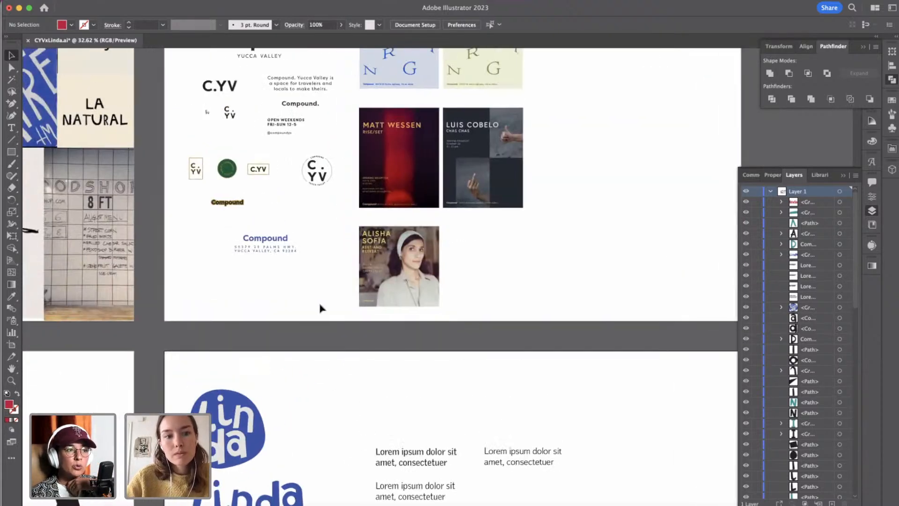
scroll(253, 122, up, 5)
click(262, 117)
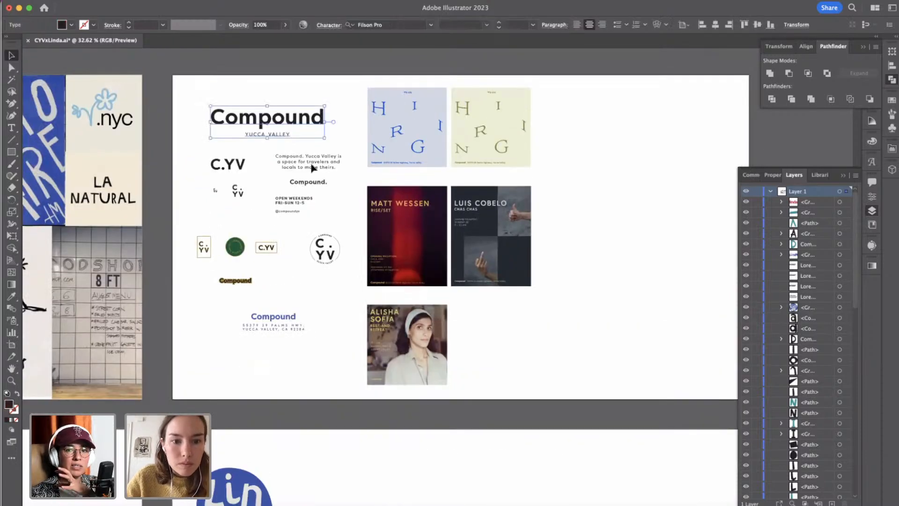
click(311, 183)
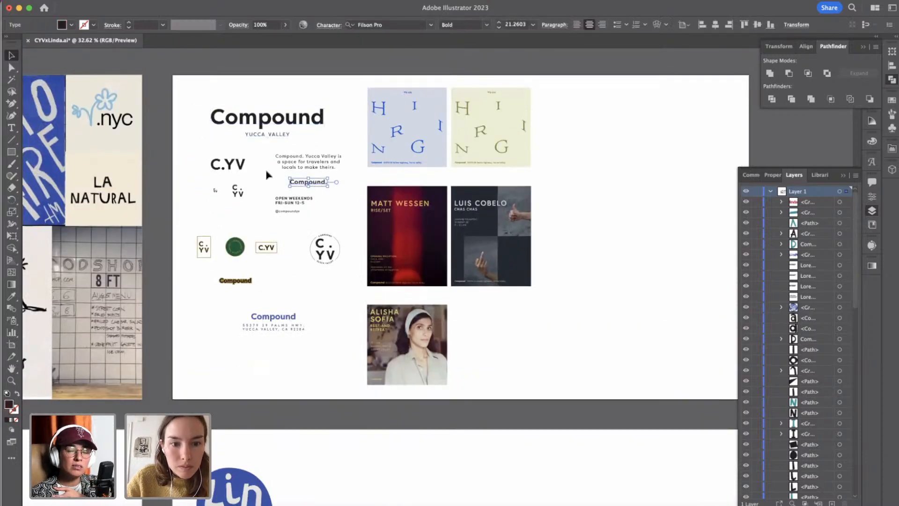
shift+click(238, 164)
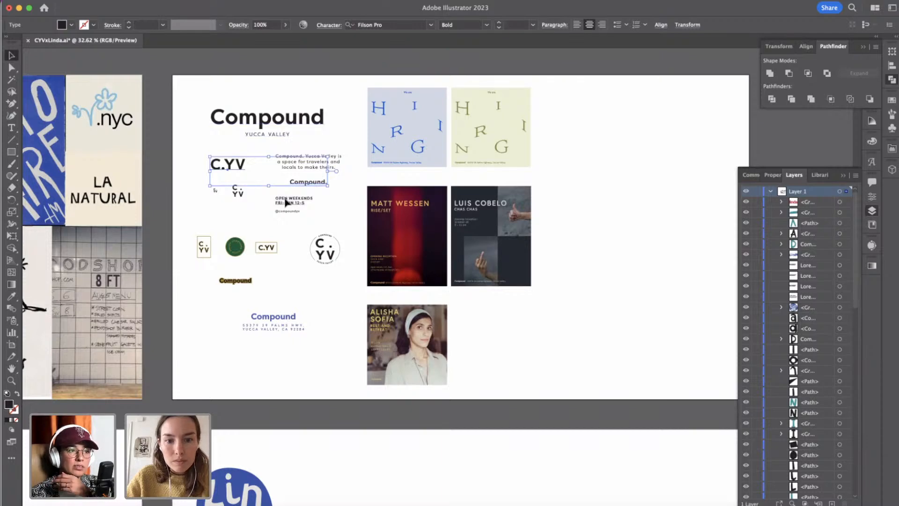
scroll(393, 295, up, 5)
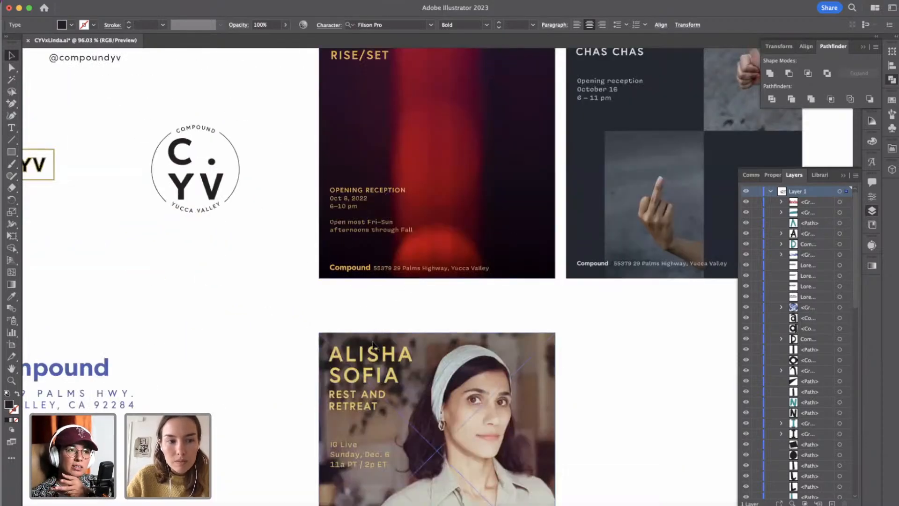
scroll(374, 346, down, 5)
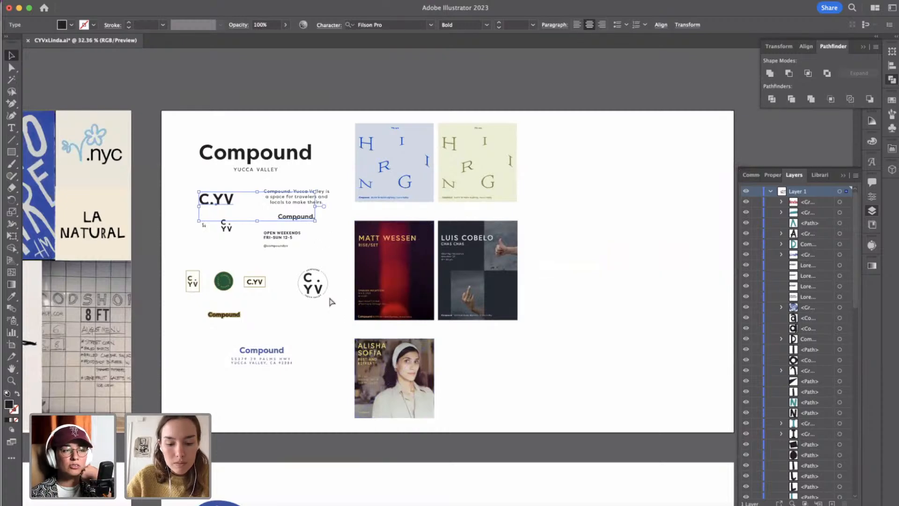
scroll(331, 301, down, 5)
scroll(331, 301, up, 3)
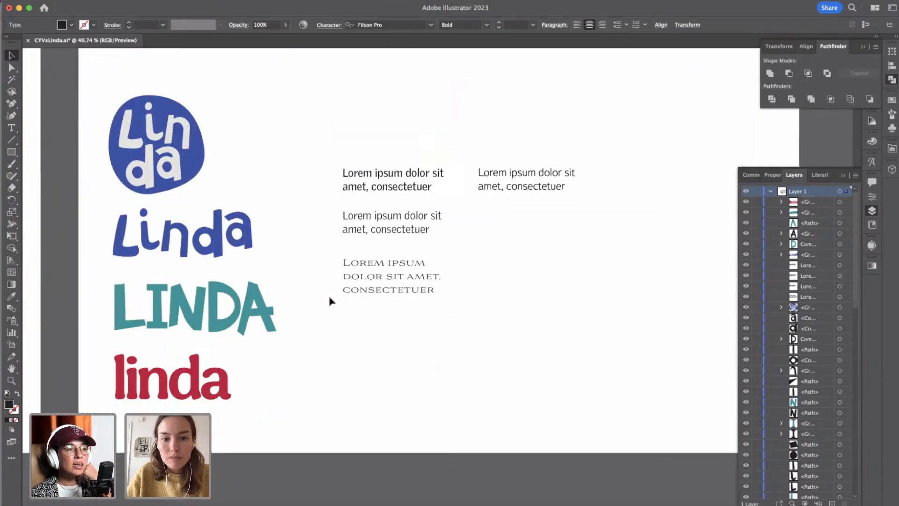
Paste the two wordmarks above the sample text and set "Compound." beside "C.YV" on the same line.
key(cmd+v)
drag(476, 291, 554, 92)
click(504, 268)
click(474, 133)
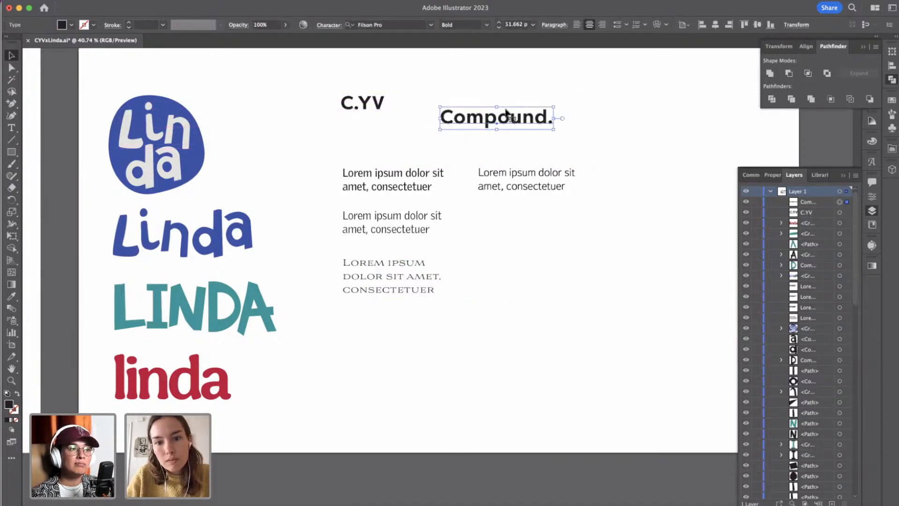
drag(499, 110, 474, 106)
shift+click(364, 101)
click(422, 128)
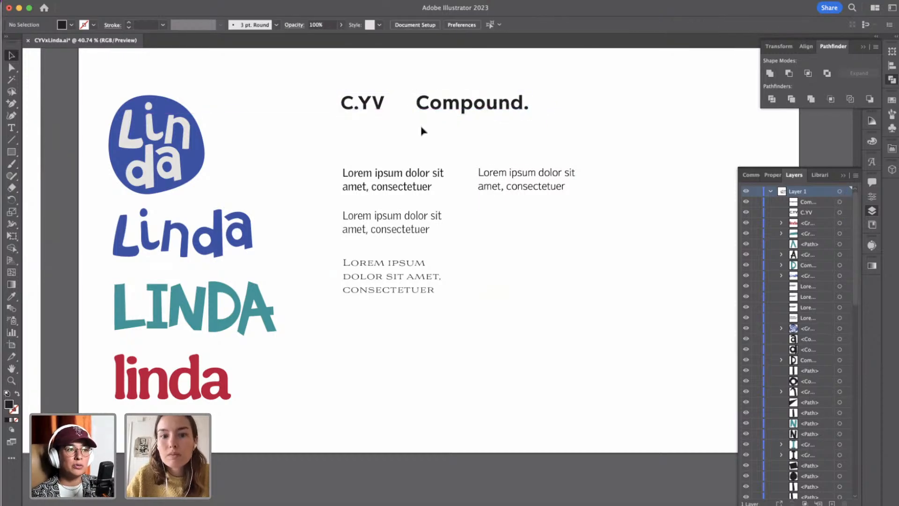
Replace the GriffithGothic Regular sample text with "Here is a heading".
click(512, 183)
click(525, 254)
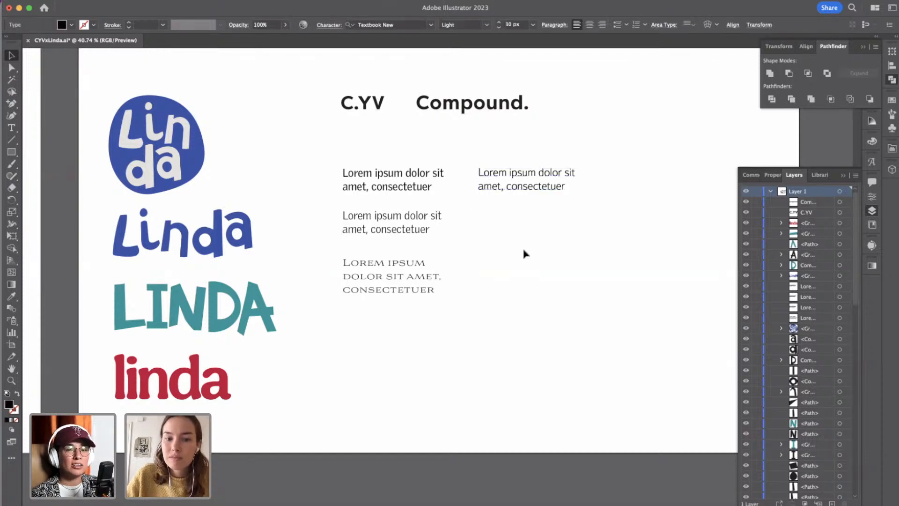
triple_click(426, 177)
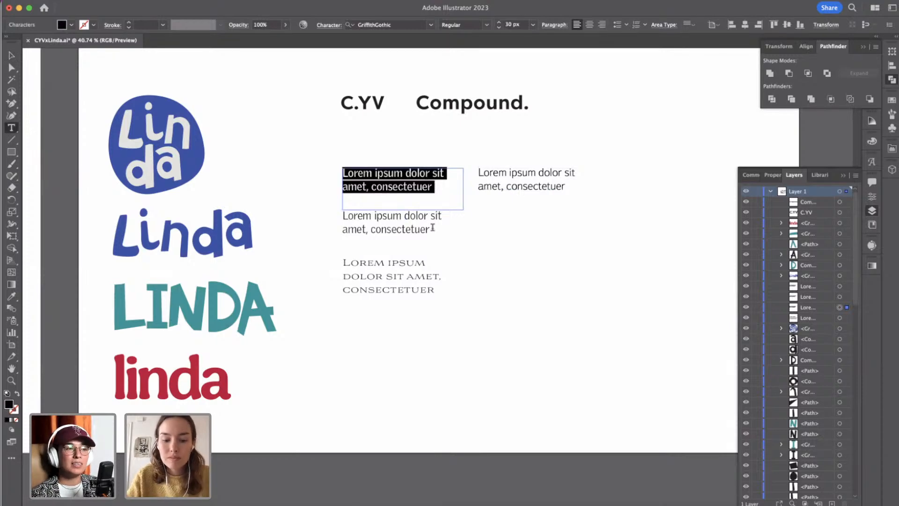
text(Here is a head)
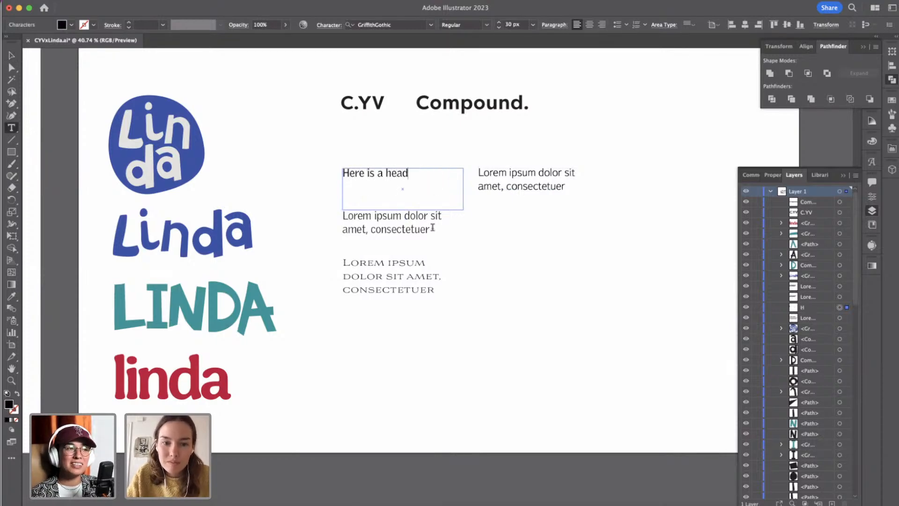
text(ing)
Set the heading's font size to 40 px.
key(super+a)
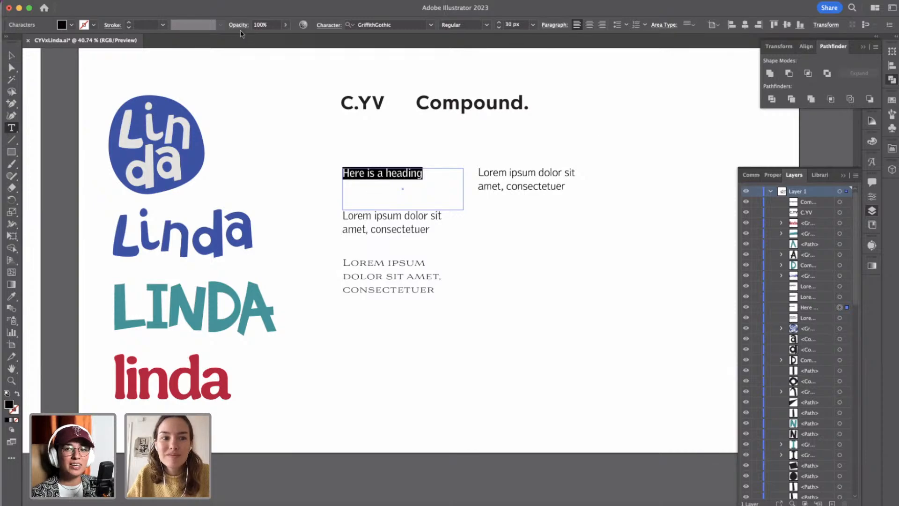
click(865, 47)
click(847, 176)
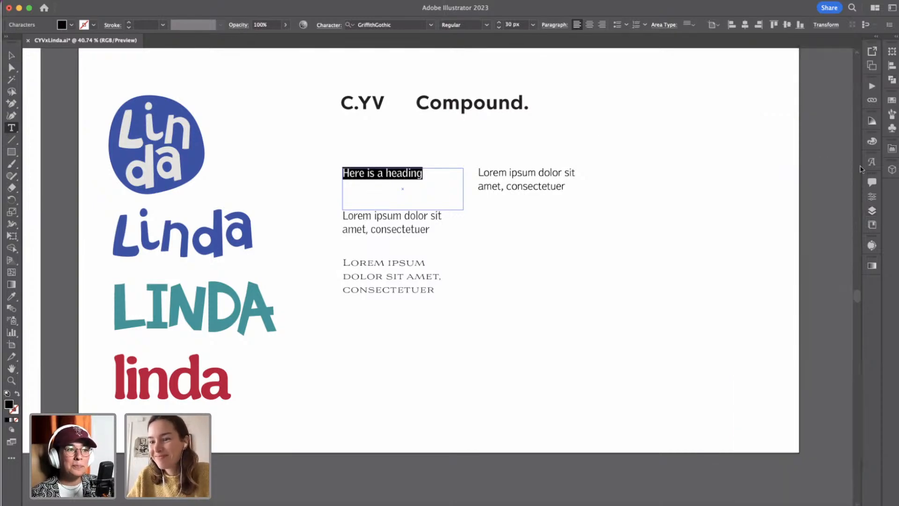
click(872, 197)
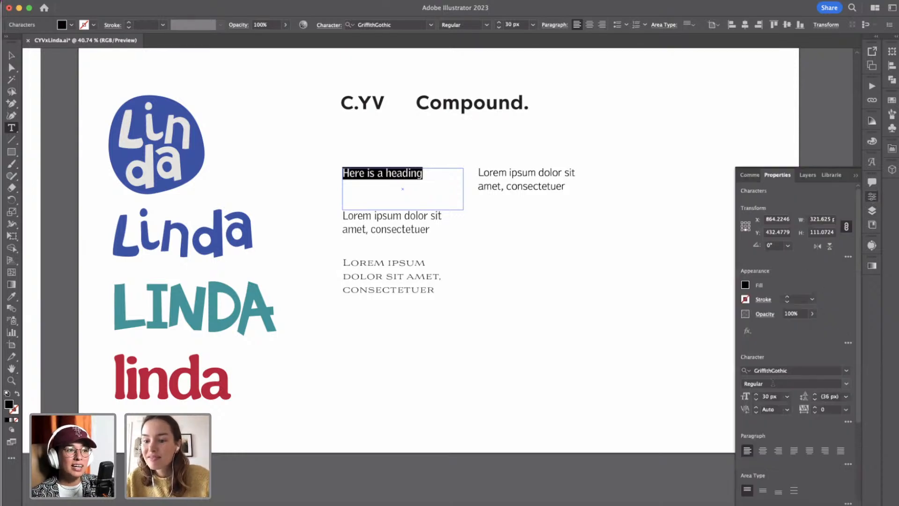
shift+click(756, 395)
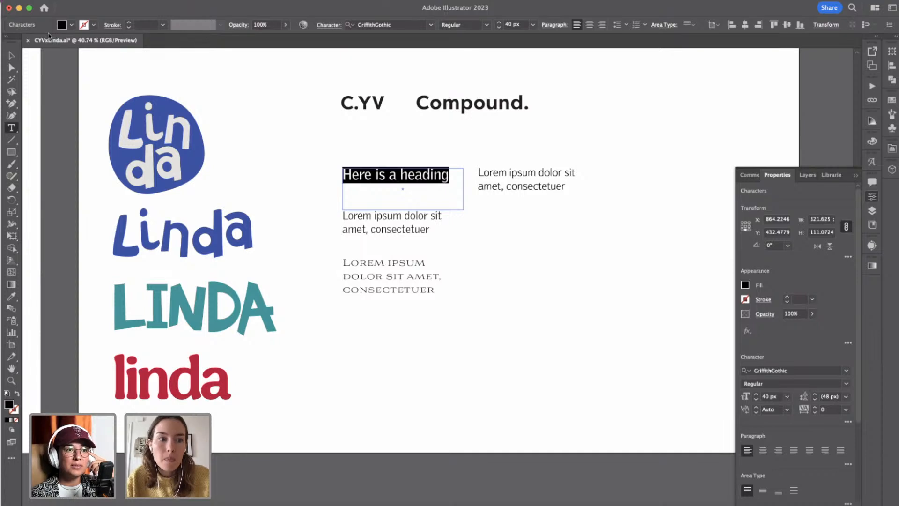
Move the GriffithGothic Light sample up under the heading and place the Textbook New sample directly below it.
click(11, 56)
click(377, 225)
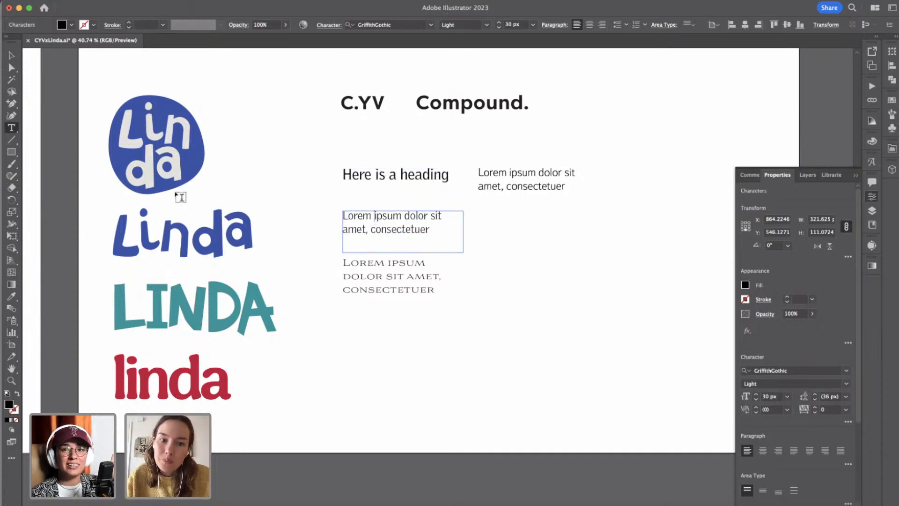
click(12, 55)
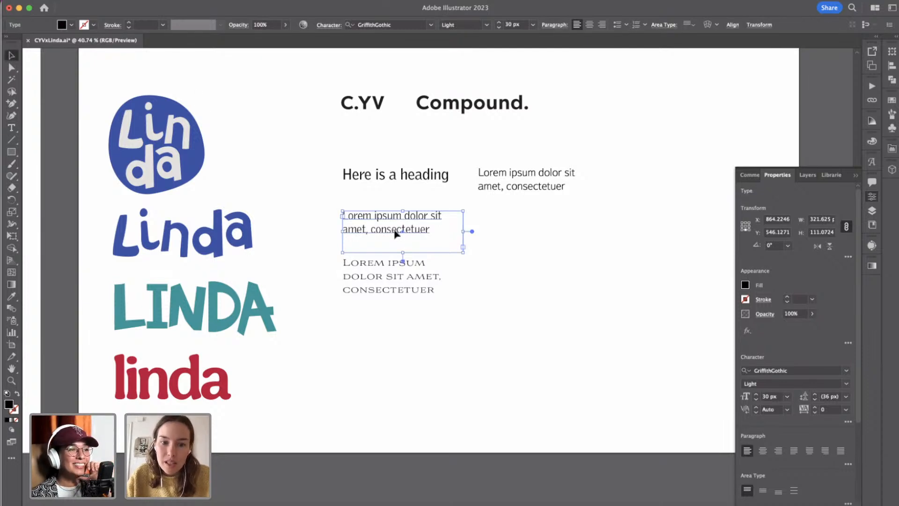
drag(403, 240, 404, 220)
click(531, 187)
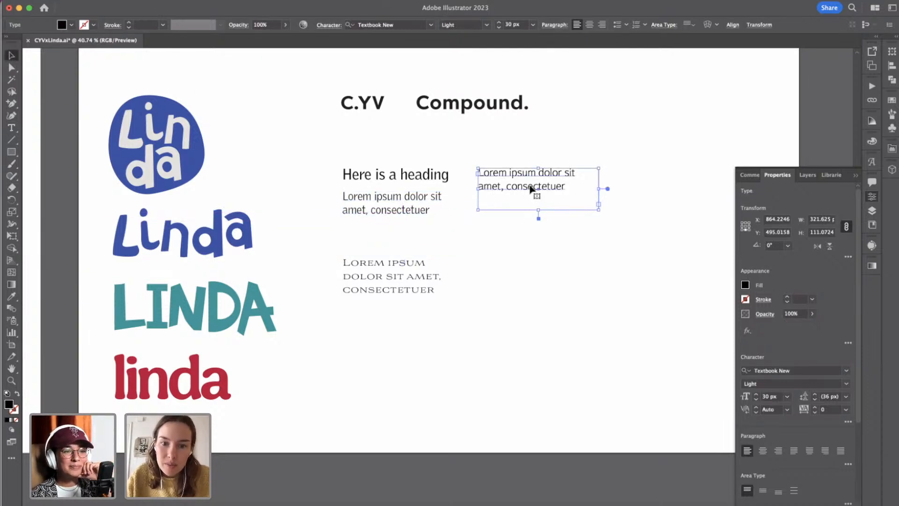
drag(514, 204, 378, 245)
Shorten the frames of the Textbook New and Aviano samples and widen the Aviano frame so its text fits two lines.
click(400, 283)
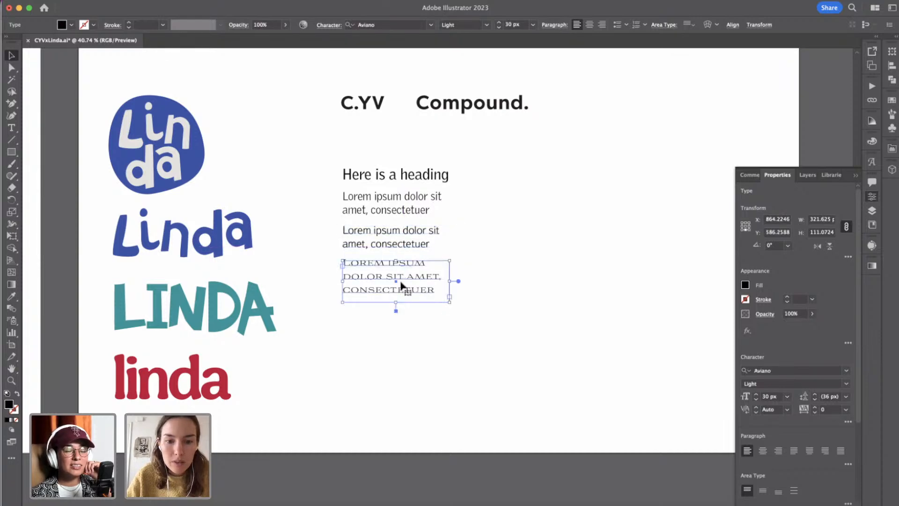
click(415, 242)
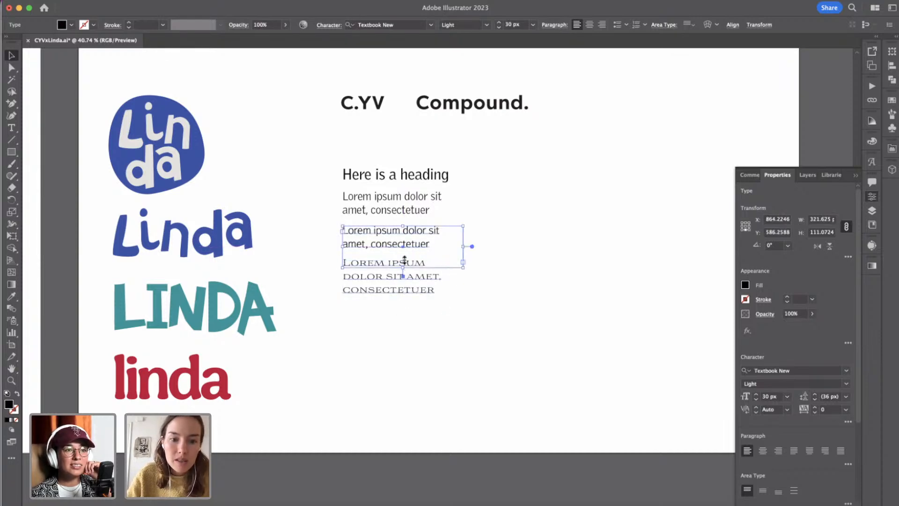
drag(404, 259, 408, 251)
click(399, 284)
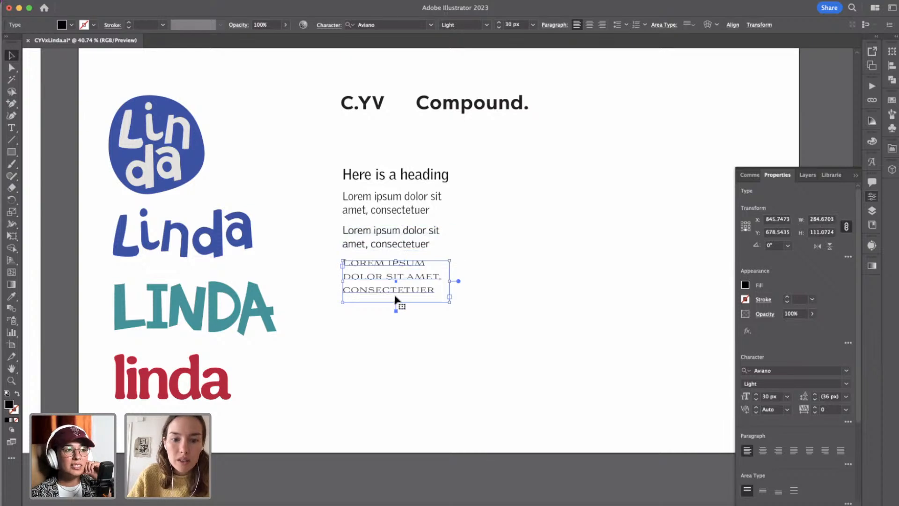
drag(399, 301, 395, 297)
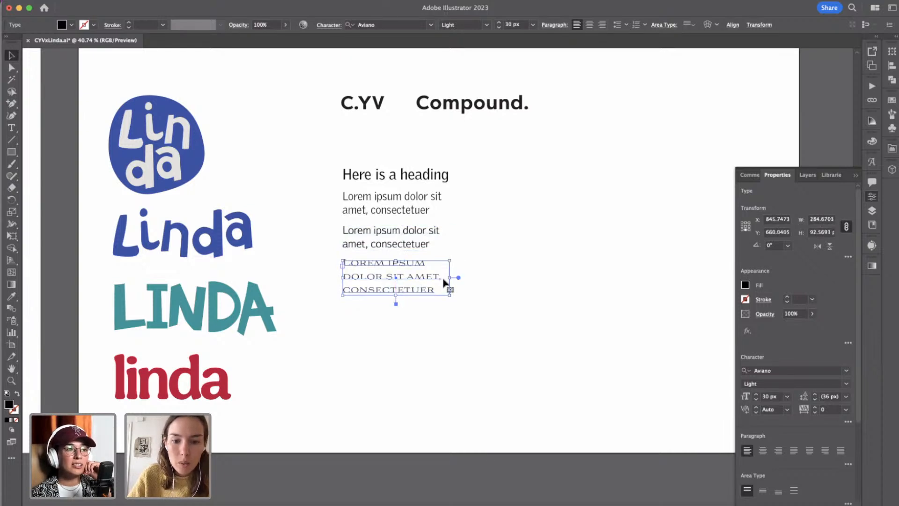
drag(451, 276, 495, 277)
click(514, 289)
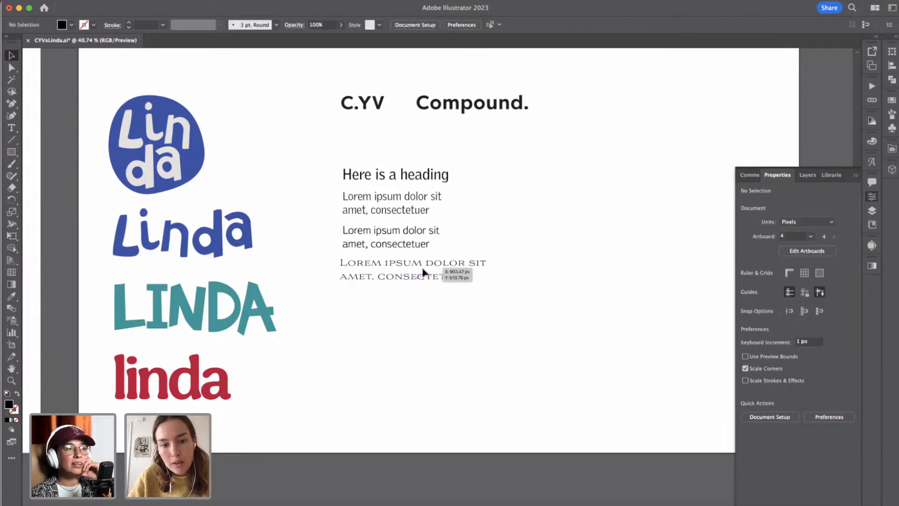
Line up the Aviano sample flush left with the heading and the other sample texts.
click(419, 271)
shift+click(406, 233)
shift+click(406, 197)
shift+click(403, 177)
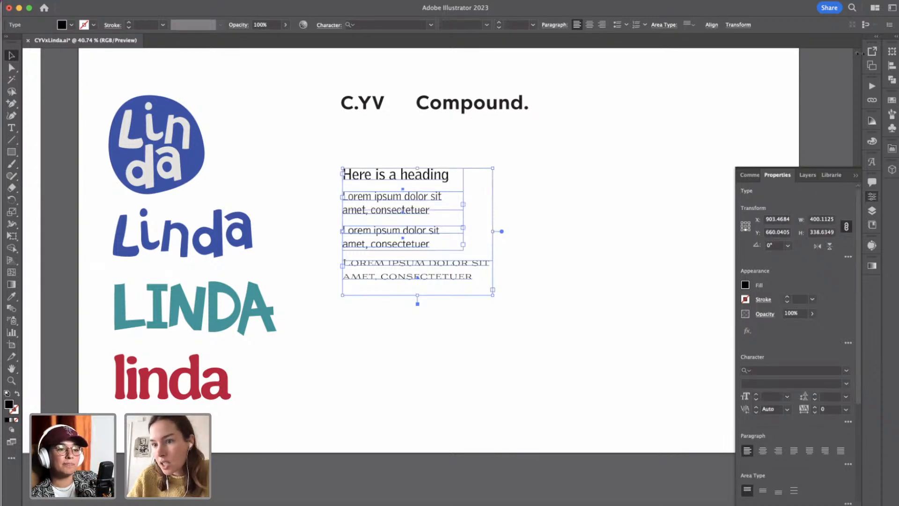
click(892, 66)
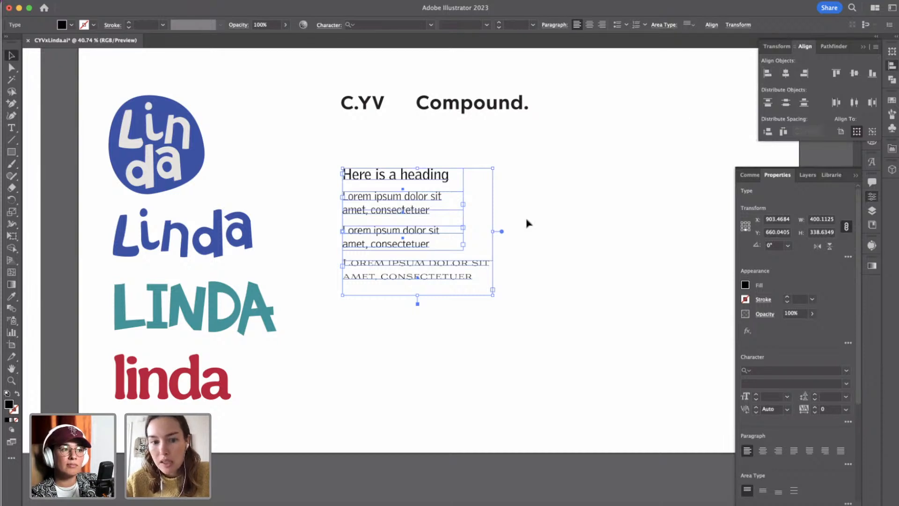
click(331, 285)
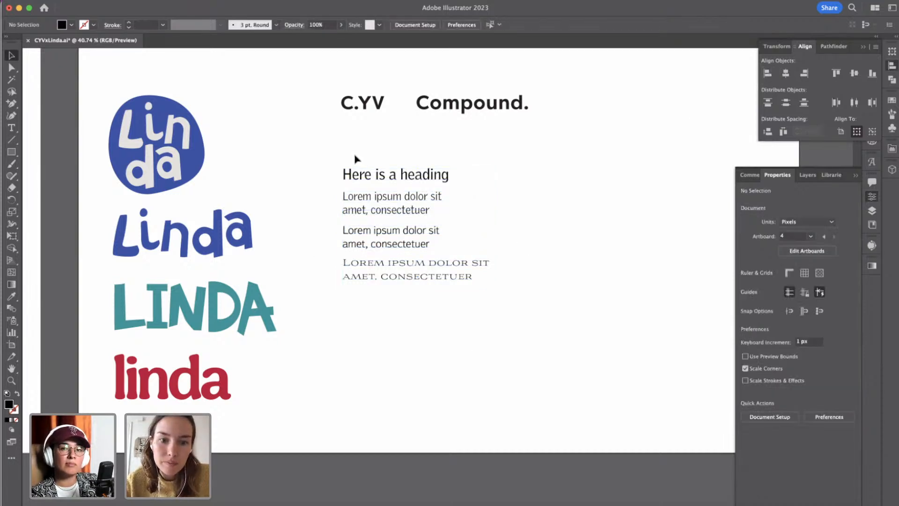
Place the Textbook New sample beside the GriffithGothic Light one for comparison and delete it.
mouse_move(356, 157)
mouse_down()
mouse_move(458, 341)
mouse_move(344, 166)
mouse_up()
click(378, 235)
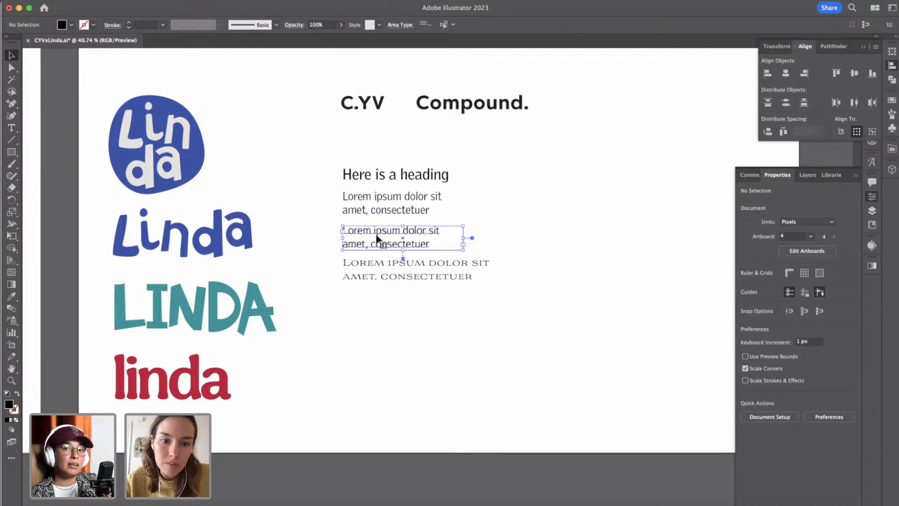
drag(378, 235, 478, 202)
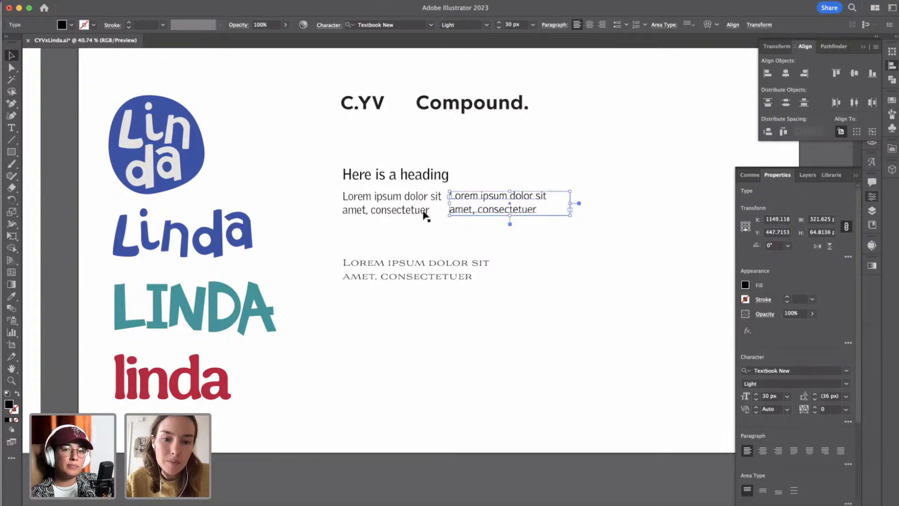
key(Delete)
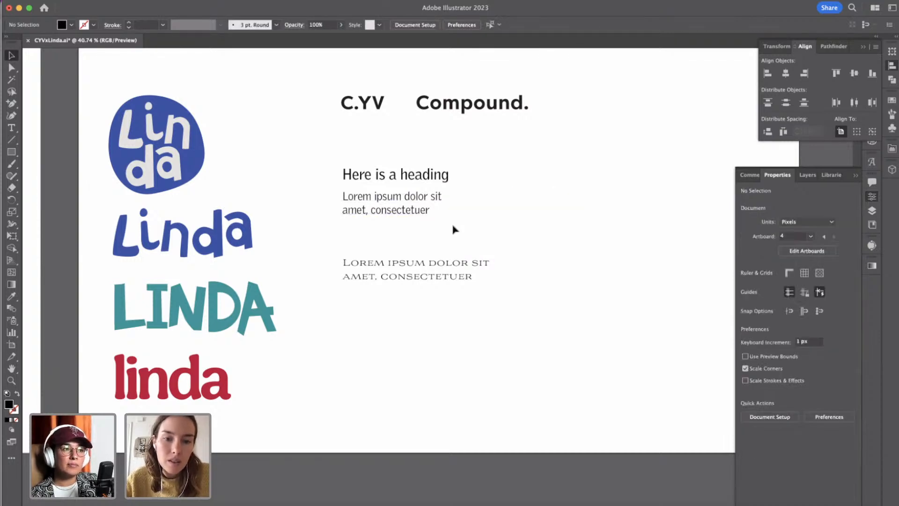
Move the heading and its GriffithGothic Light paragraph down together to sit just above the Aviano sample.
click(394, 195)
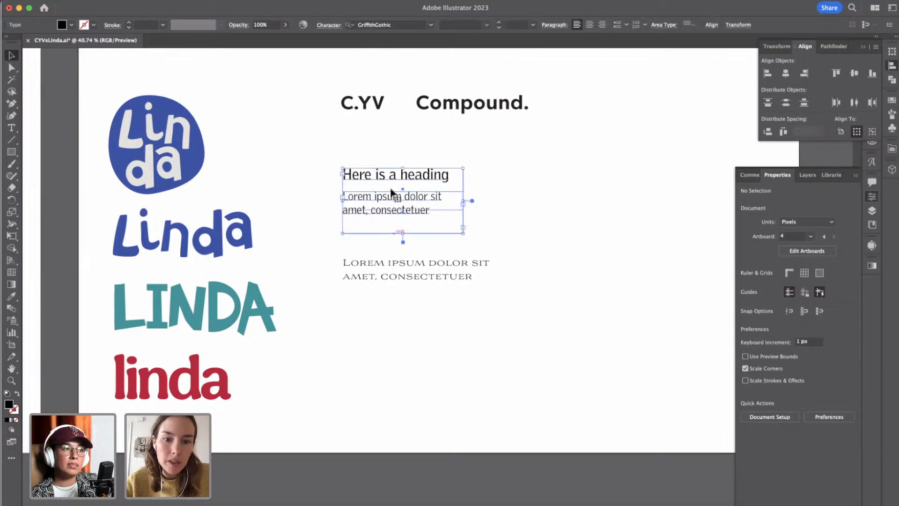
drag(393, 189, 394, 209)
click(517, 249)
scroll(519, 248, up, 2)
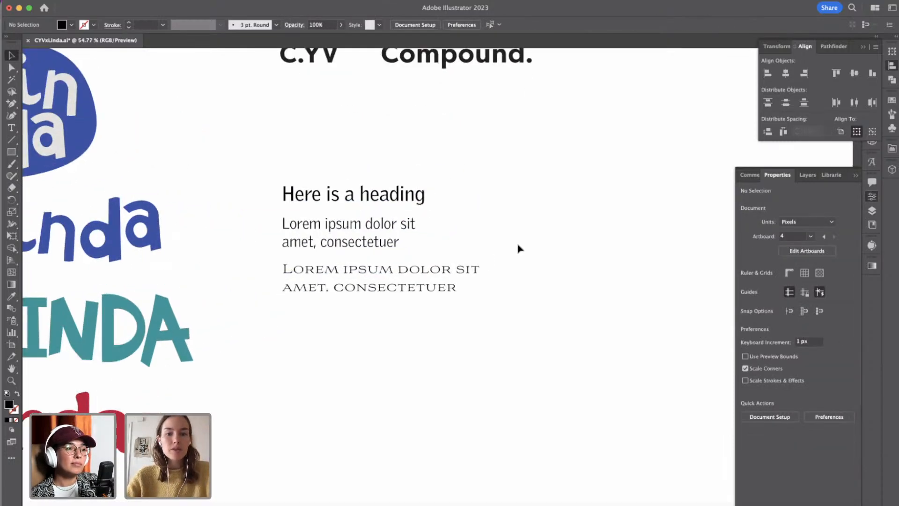
scroll(519, 248, down, 2)
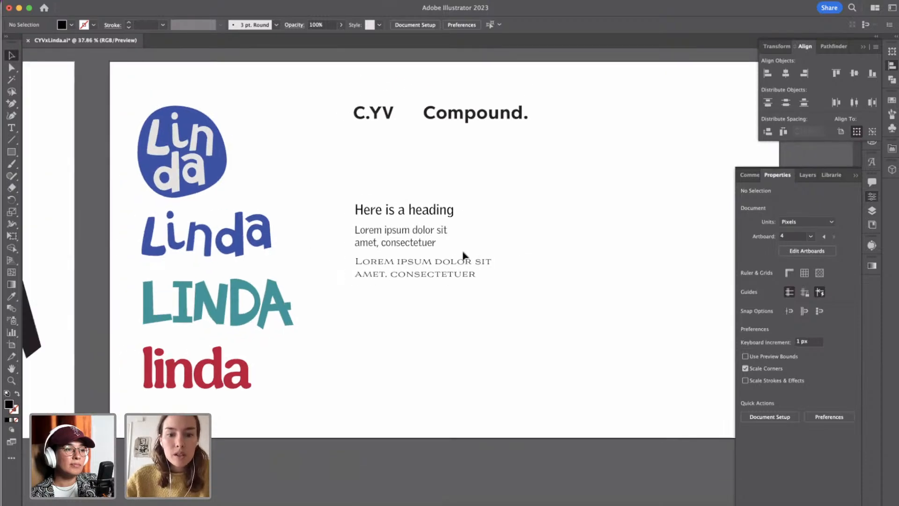
click(452, 281)
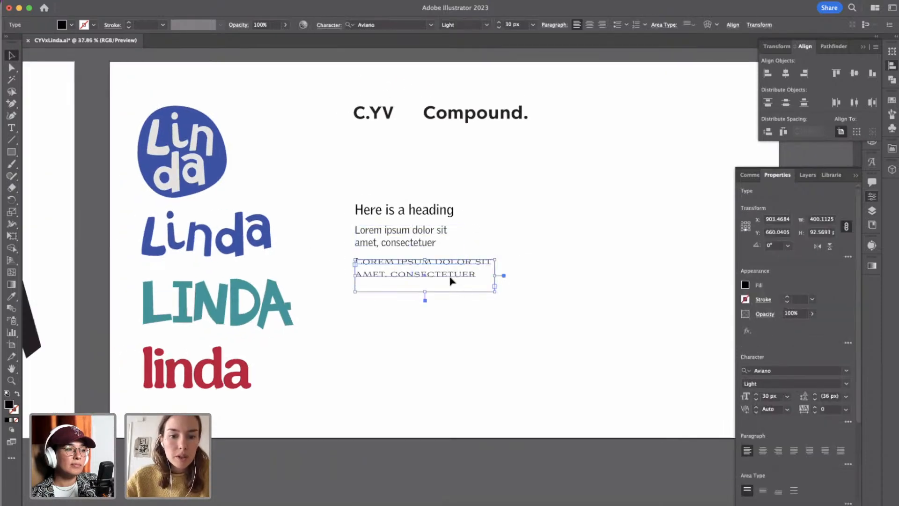
Move the Aviano sample off the artboard to the empty canvas beyond its lower-left corner.
drag(450, 280, 98, 500)
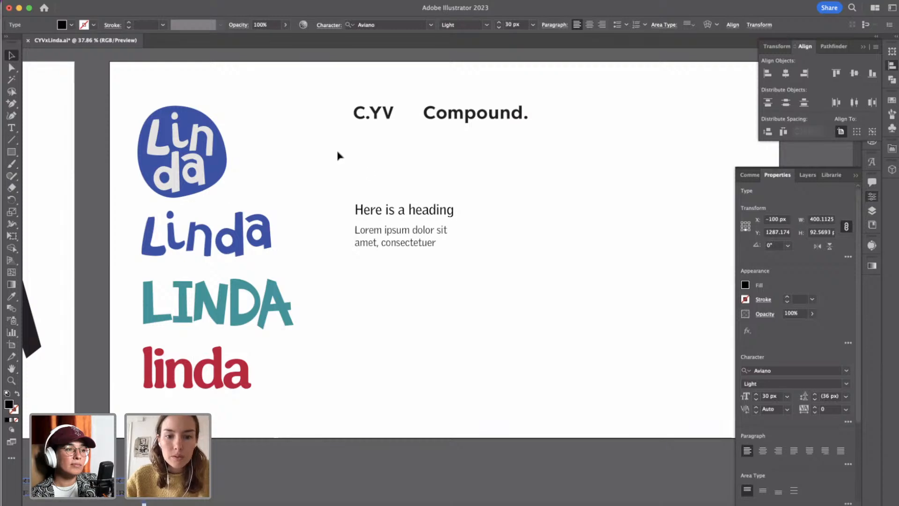
Try to enlarge the heading and its paragraph together by scaling their text frames.
drag(369, 194, 467, 295)
drag(467, 204, 500, 183)
key(super+z)
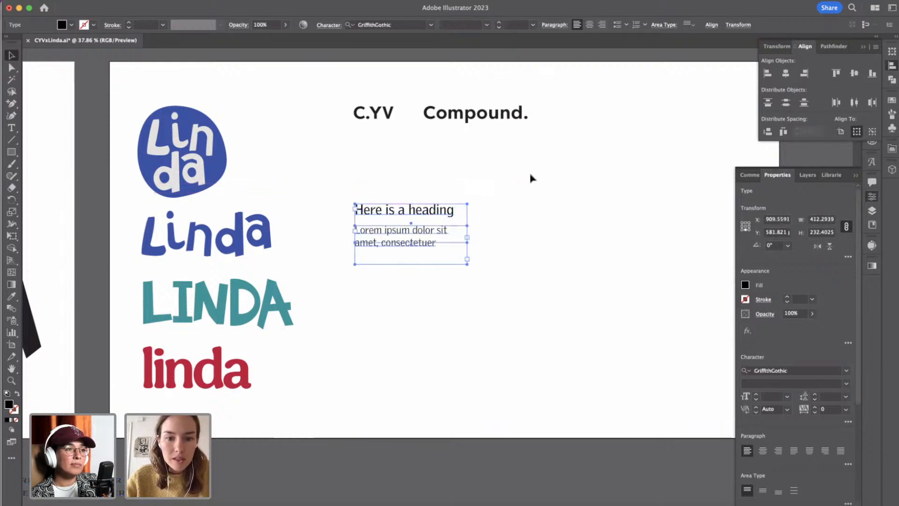
click(546, 222)
Copy the text "Here is a heading" and paste it as a separate point-text object below the paragraph.
key(t)
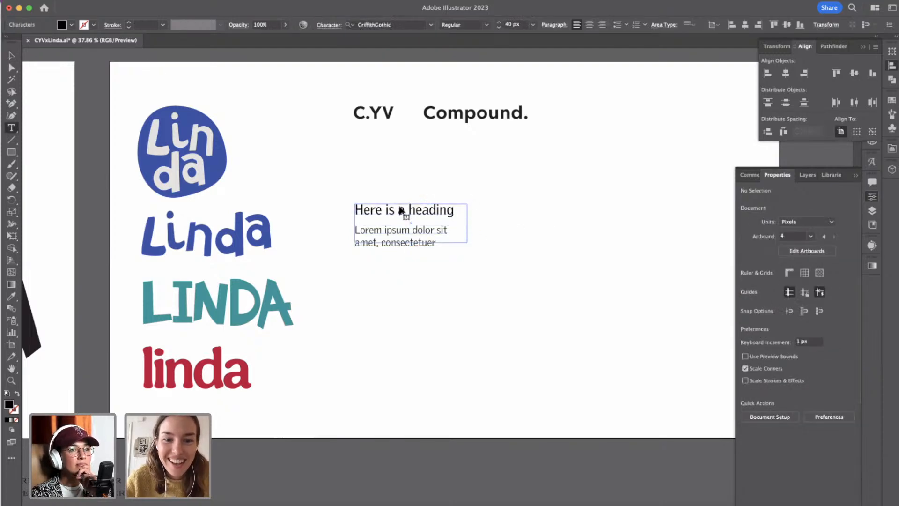
triple_click(402, 210)
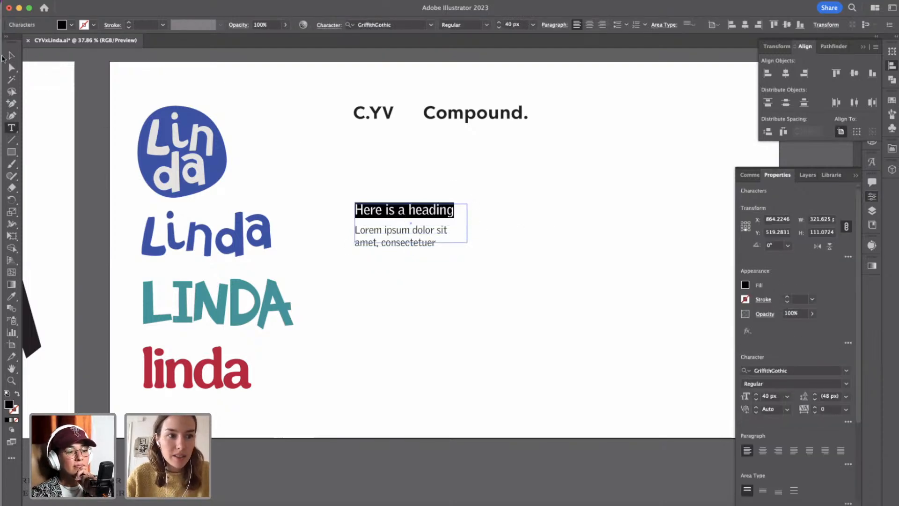
key(super+c)
click(12, 56)
key(super+v)
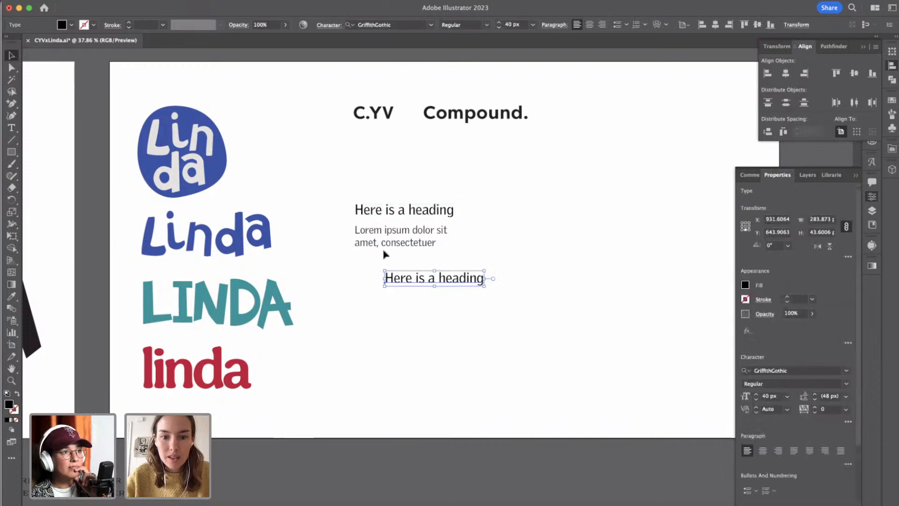
Copy the two-line lorem ipsum paragraph, paste it as single-line point text, and place it flush left beneath the pasted heading.
key(t)
triple_click(381, 242)
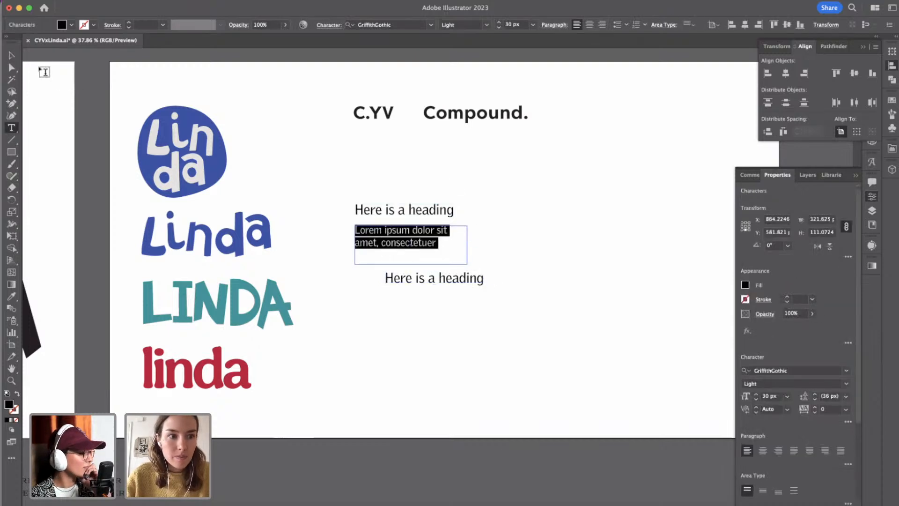
key(super+c)
click(12, 55)
key(super+v)
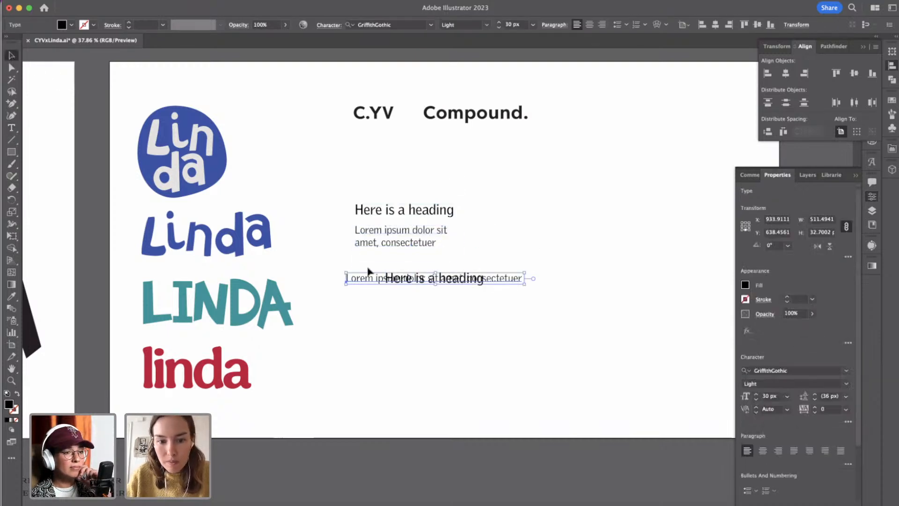
drag(415, 280, 453, 295)
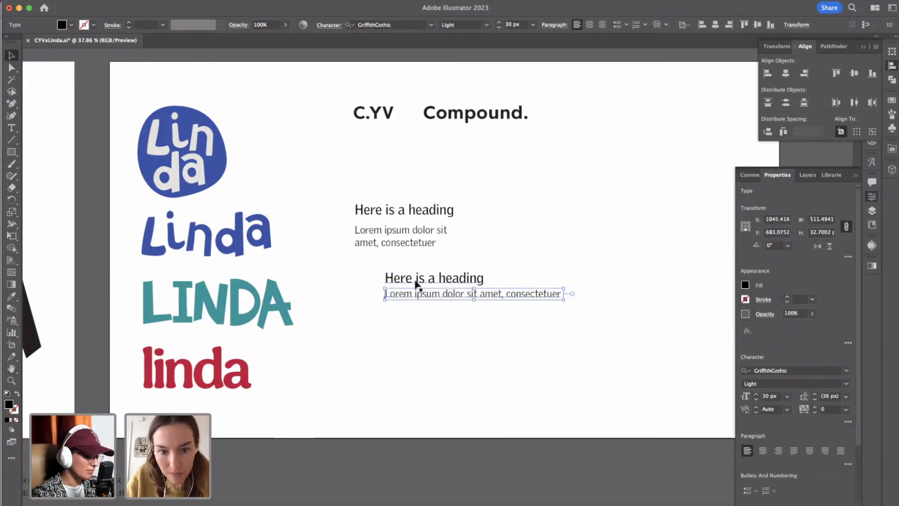
Enlarge the pasted heading and lorem ipsum line together to about 751 px wide, and delete the original framed heading and paragraph.
shift+click(416, 281)
drag(564, 268, 647, 206)
drag(361, 191, 398, 242)
key(Delete)
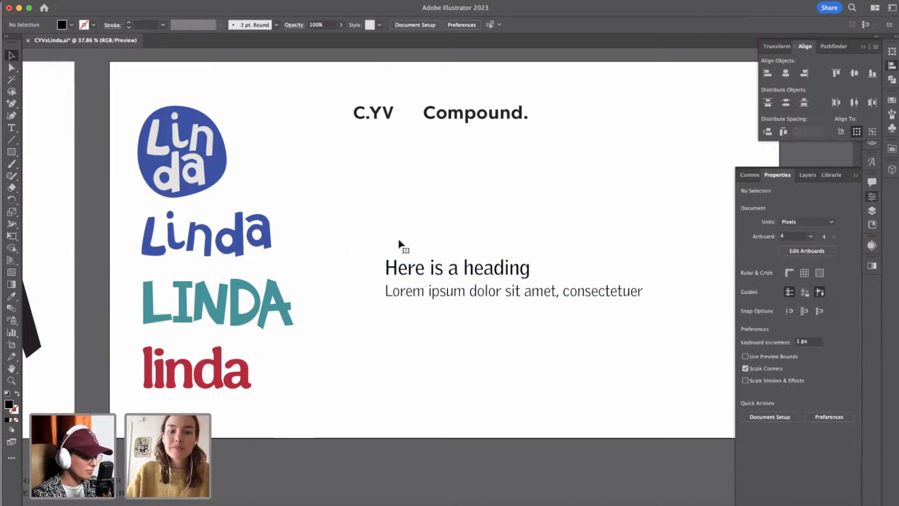
Move the heading and lorem ipsum line up together beneath the wordmarks, flush left with C.YV.
click(510, 288)
drag(474, 269, 440, 170)
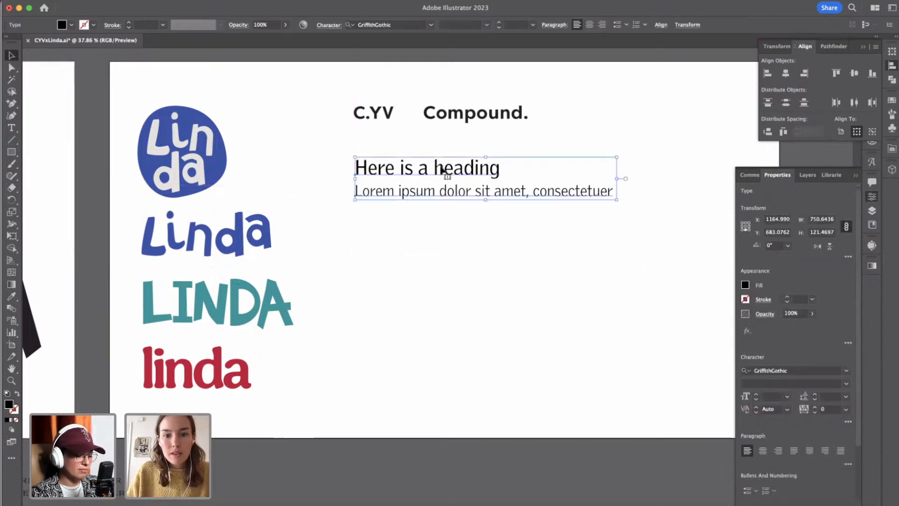
click(423, 266)
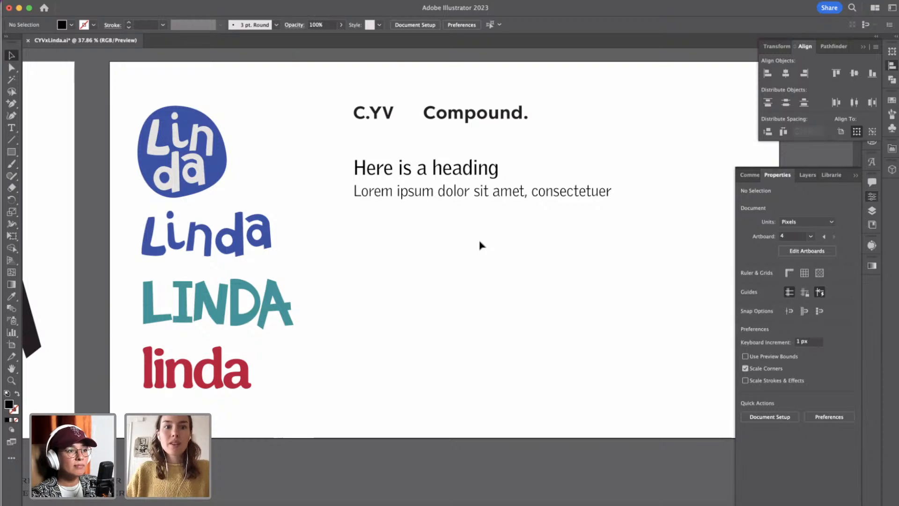
Review the logo and typography pairing against the moodboard, existing branding and lettering artboards.
scroll(480, 244, down, 5)
scroll(480, 245, right, 3)
scroll(480, 245, up, 6)
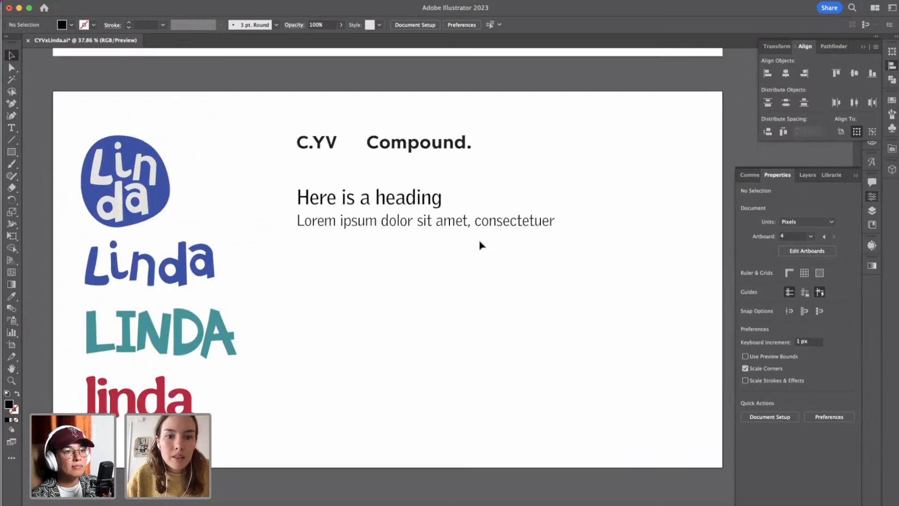
scroll(480, 245, down, 8)
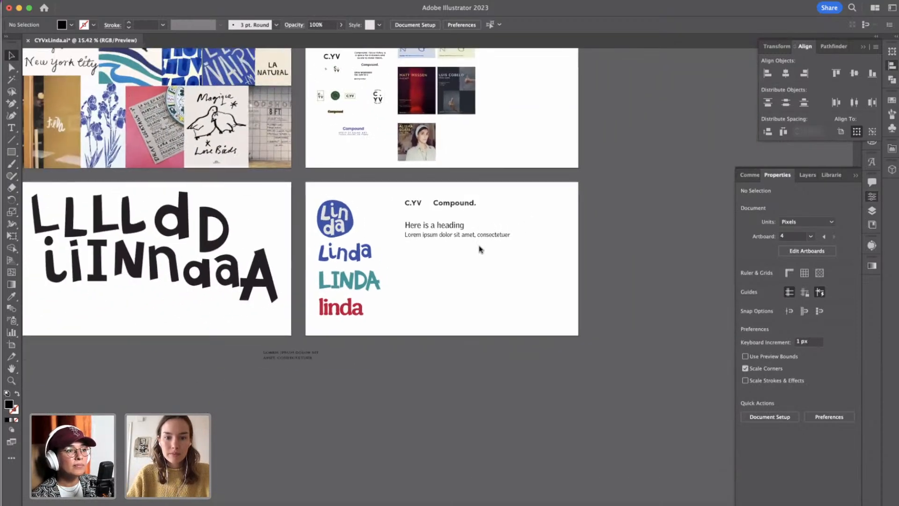
scroll(480, 249, down, 1)
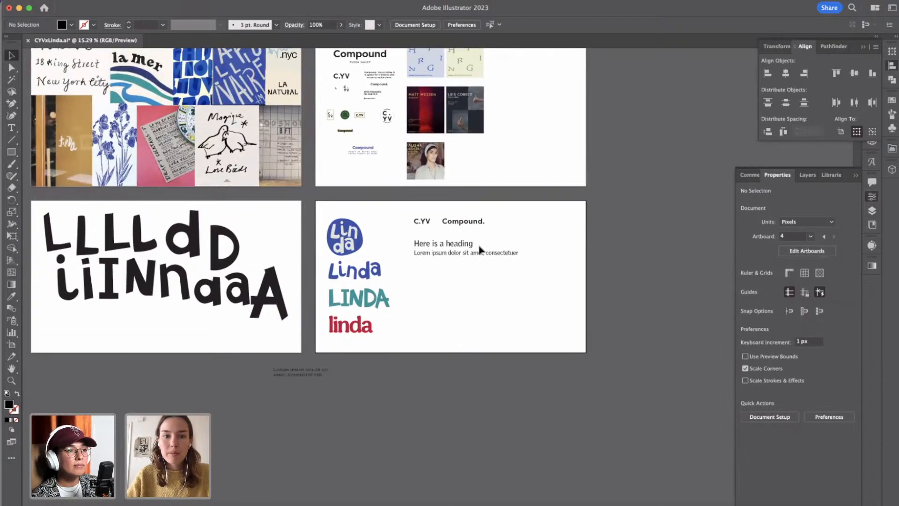
scroll(480, 249, up, 3)
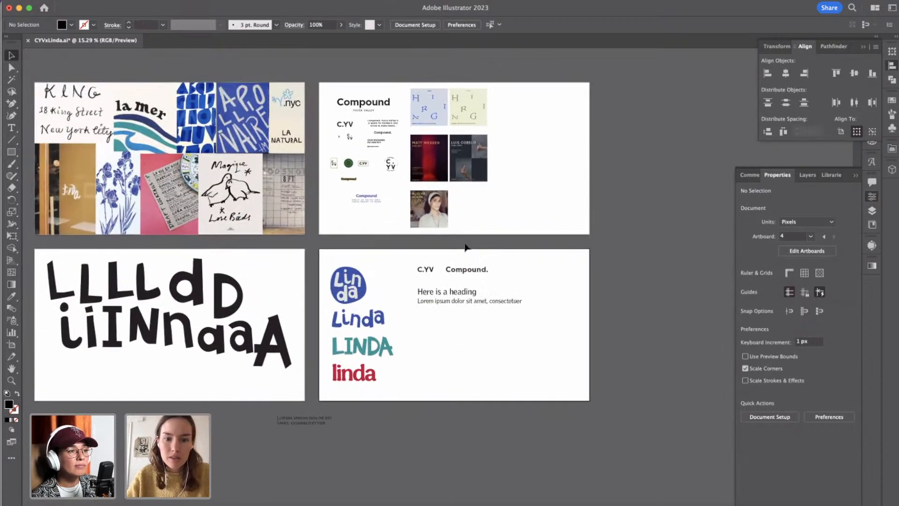
scroll(483, 312, up, 5)
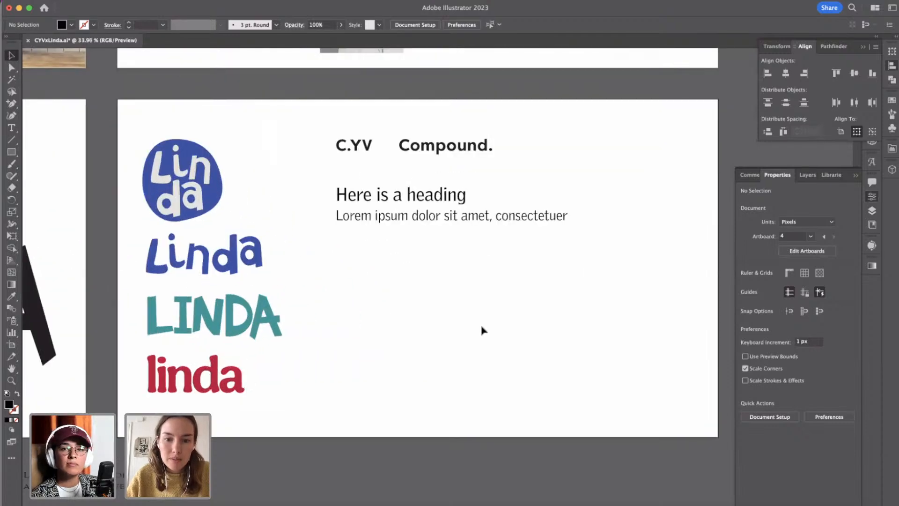
scroll(483, 330, down, 3)
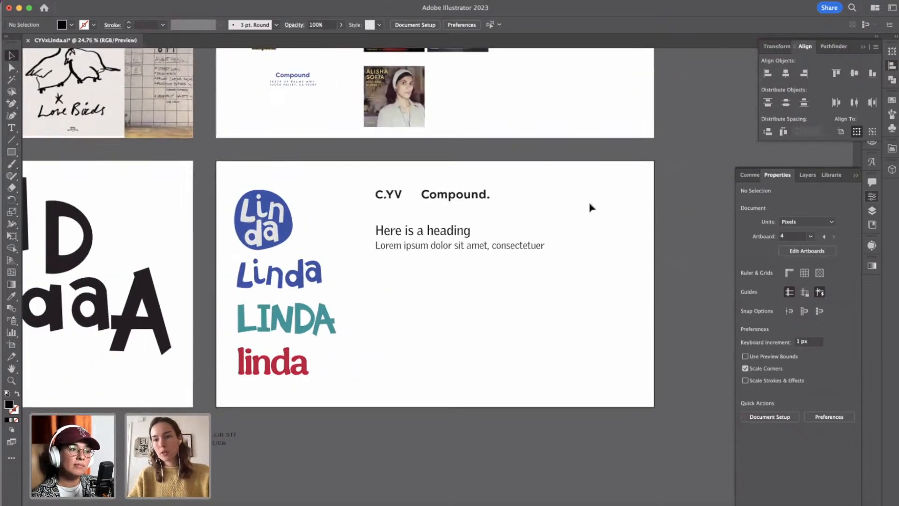
Add a new artboard after the Logo artboard and name it Menu.
click(864, 48)
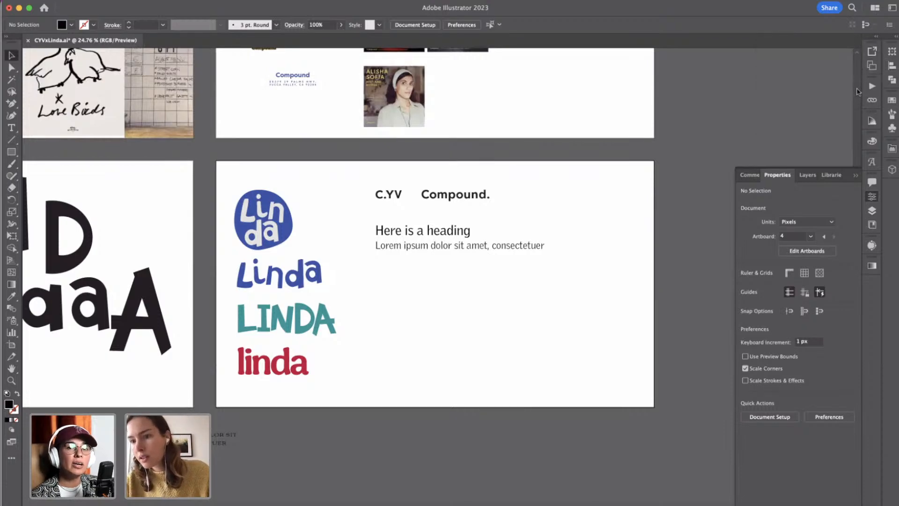
click(870, 67)
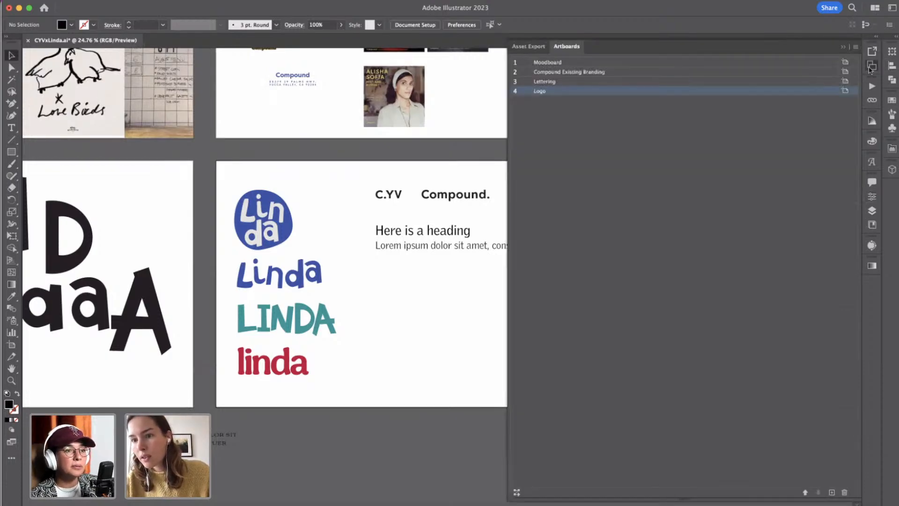
click(833, 491)
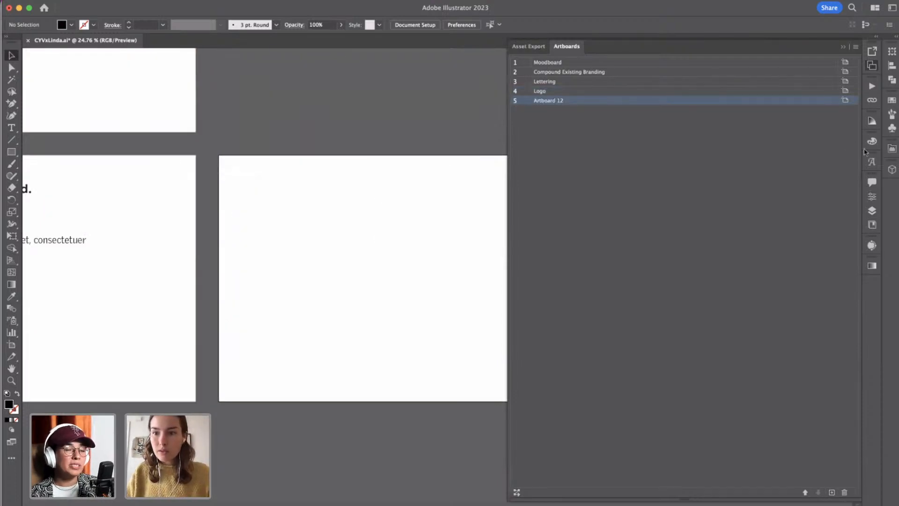
double_click(546, 101)
text(M)
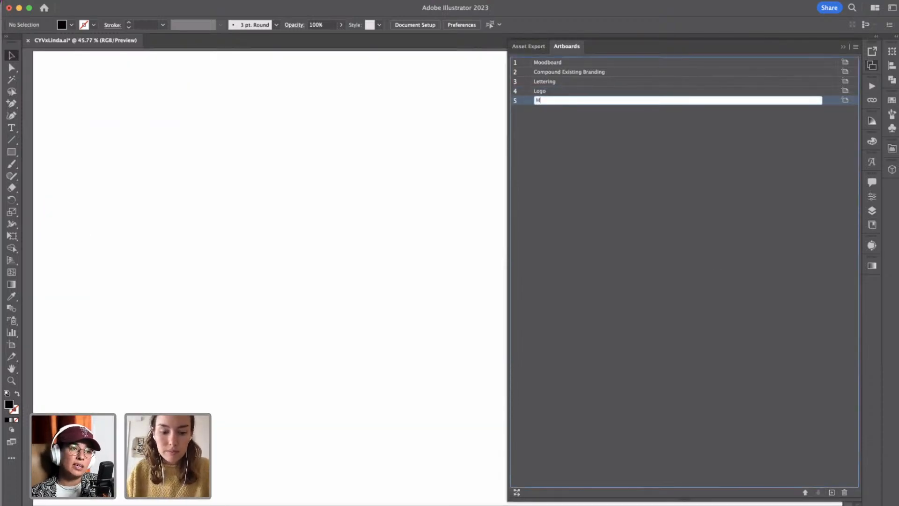
text(enu)
key(Return)
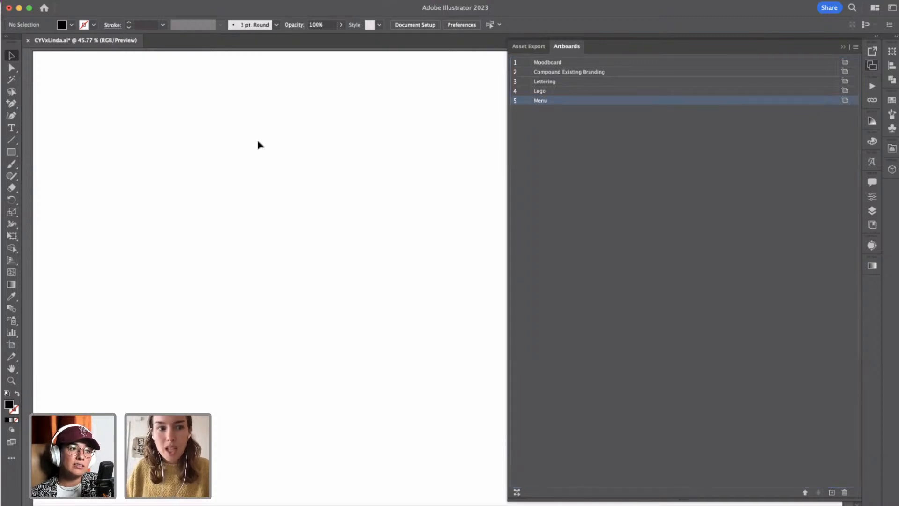
scroll(259, 145, down, 5)
click(844, 47)
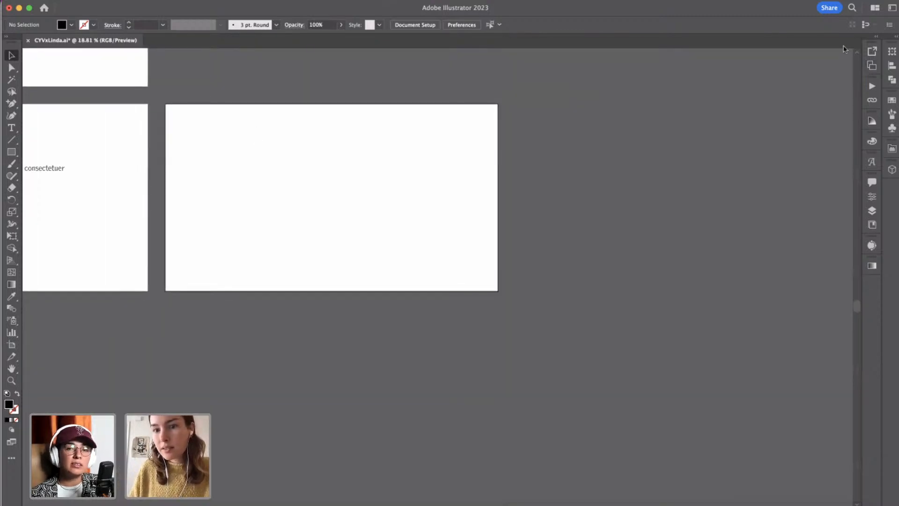
Enlarge the C.YV and Compound. wordmarks together on the Logo artboard, keeping their left edge aligned with the heading.
scroll(227, 221, left, 10)
scroll(226, 221, up, 3)
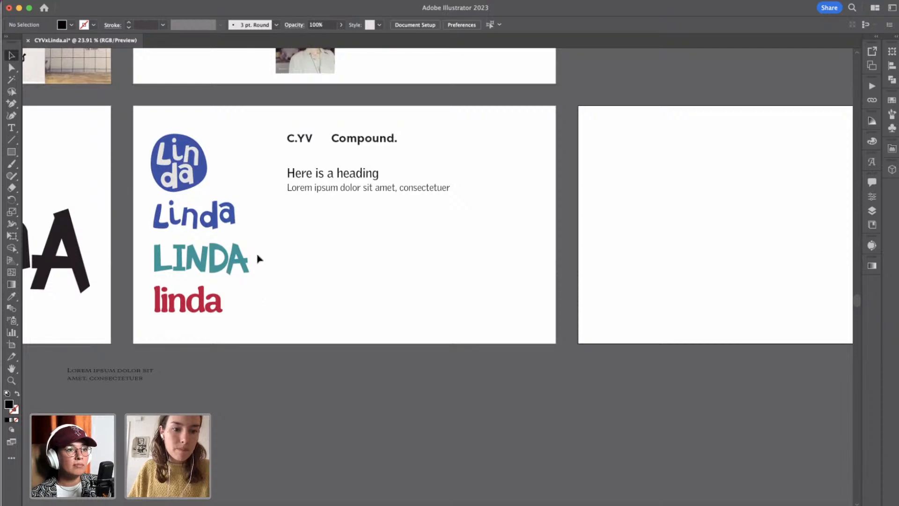
click(241, 260)
click(270, 264)
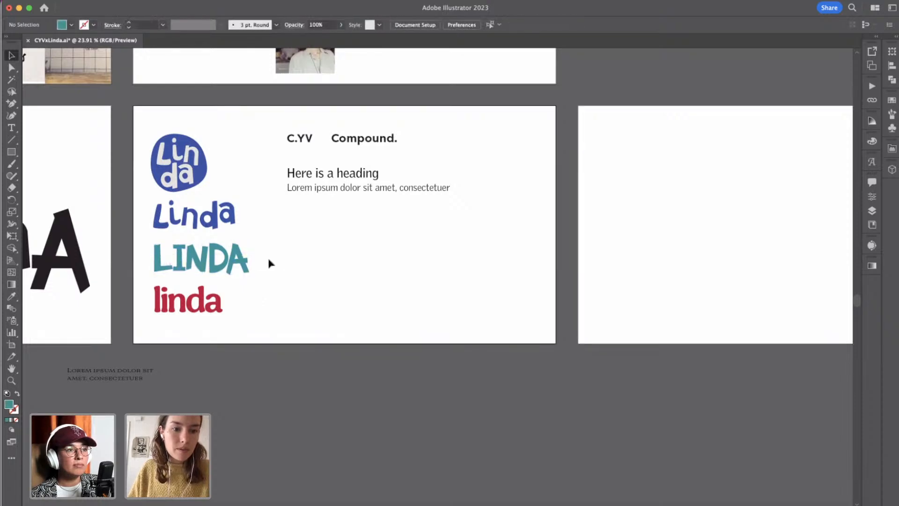
scroll(270, 263, up, 5)
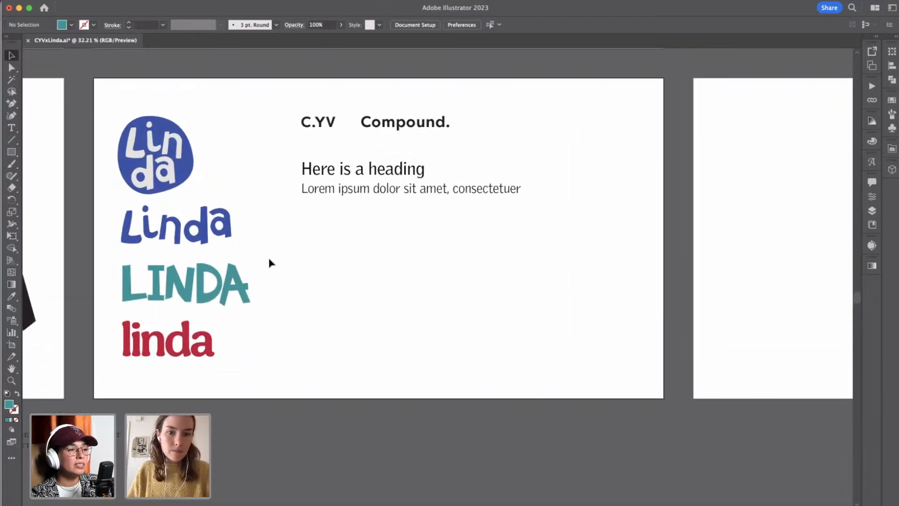
drag(302, 90, 474, 209)
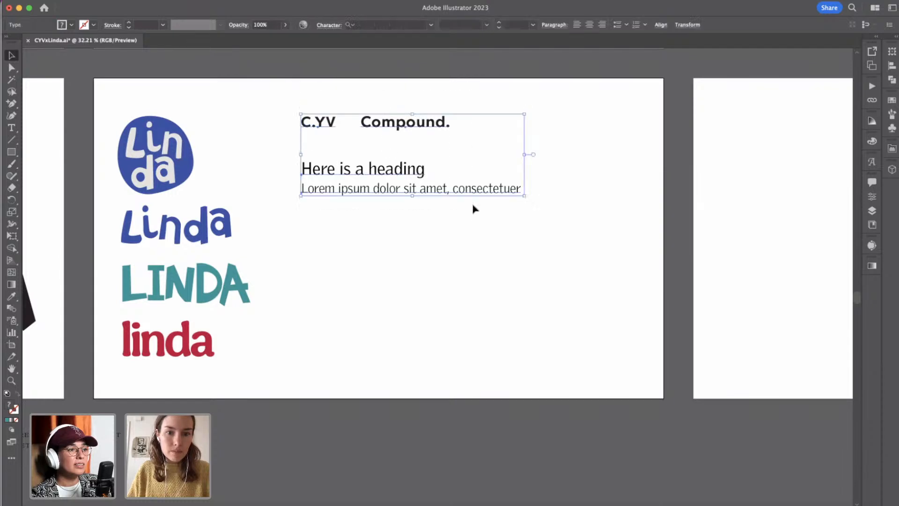
click(568, 207)
drag(297, 99, 532, 144)
click(581, 152)
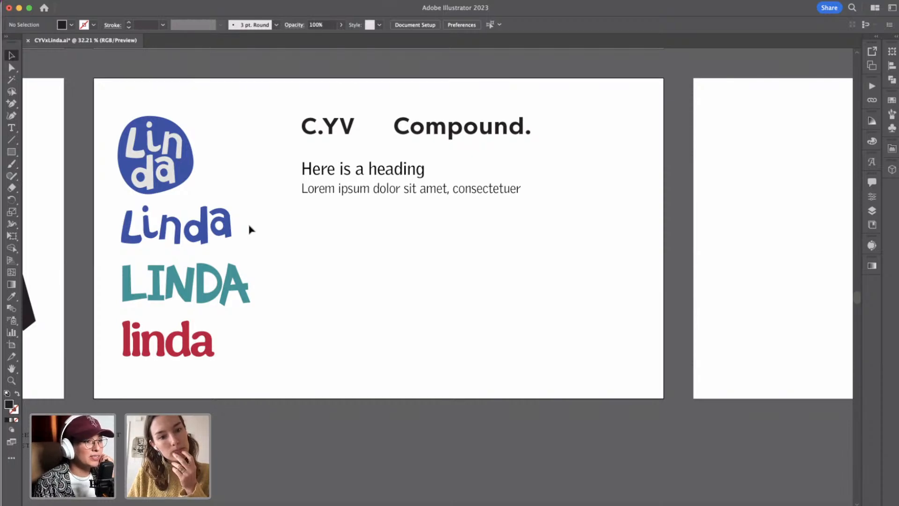
Duplicate the round blue Linda badge and place the copy directly beside the original, level with it.
click(192, 192)
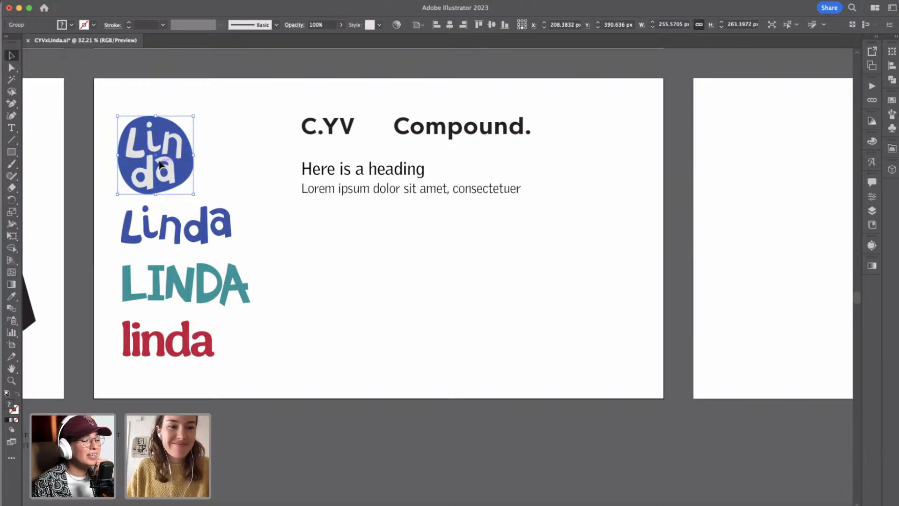
drag(160, 164, 247, 165)
click(287, 223)
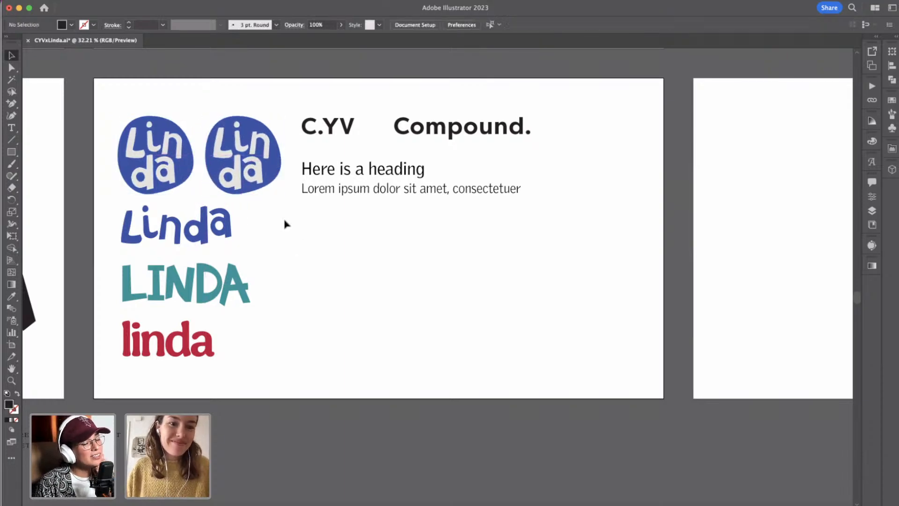
Try to recolor the duplicated Linda badge with the pink sampled from the moodboard's cocktail menu image.
click(277, 174)
scroll(277, 175, left, 5)
scroll(276, 174, down, 2)
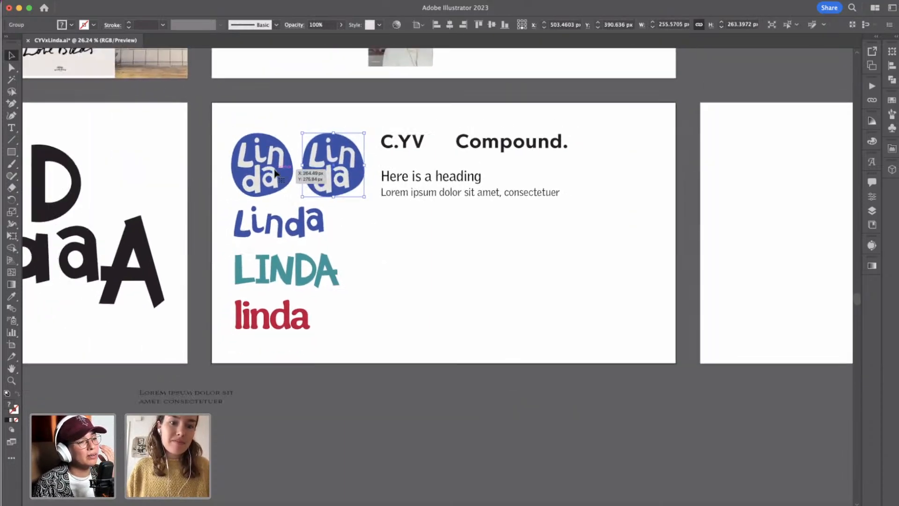
scroll(276, 174, left, 5)
scroll(276, 174, up, 4)
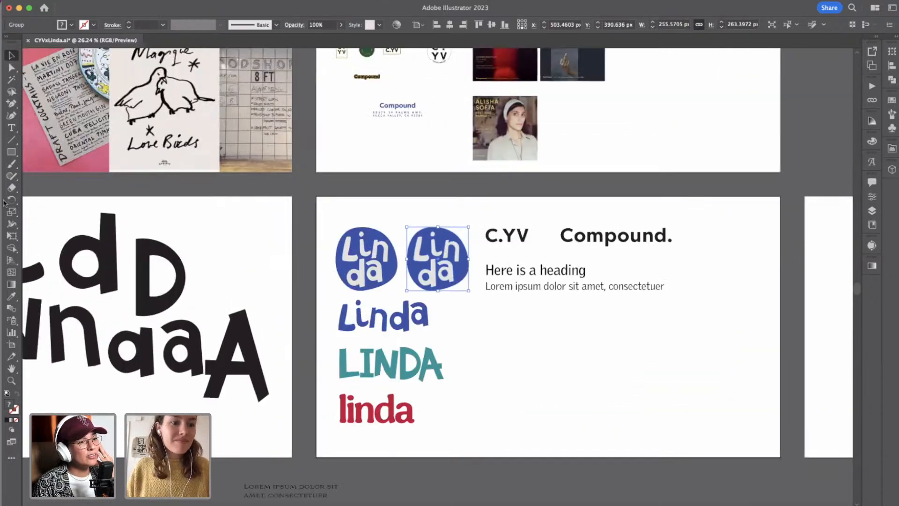
click(11, 296)
click(44, 163)
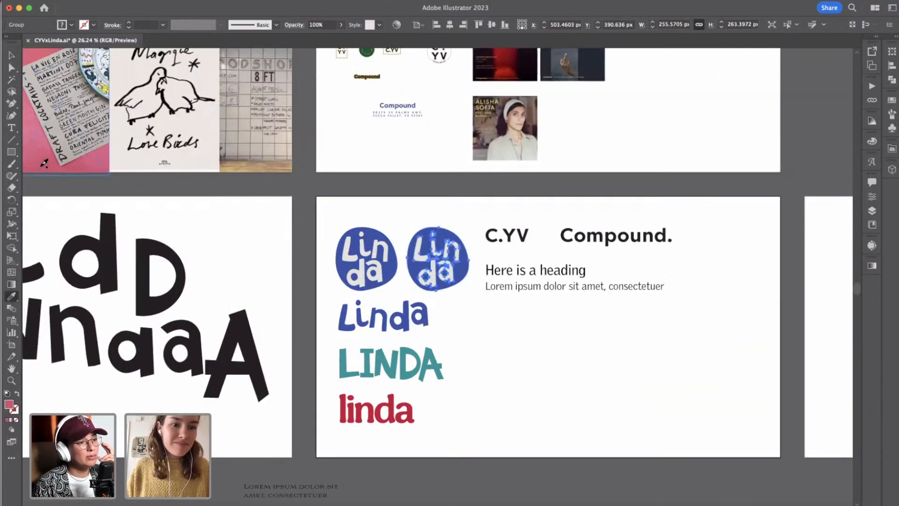
key(super+z)
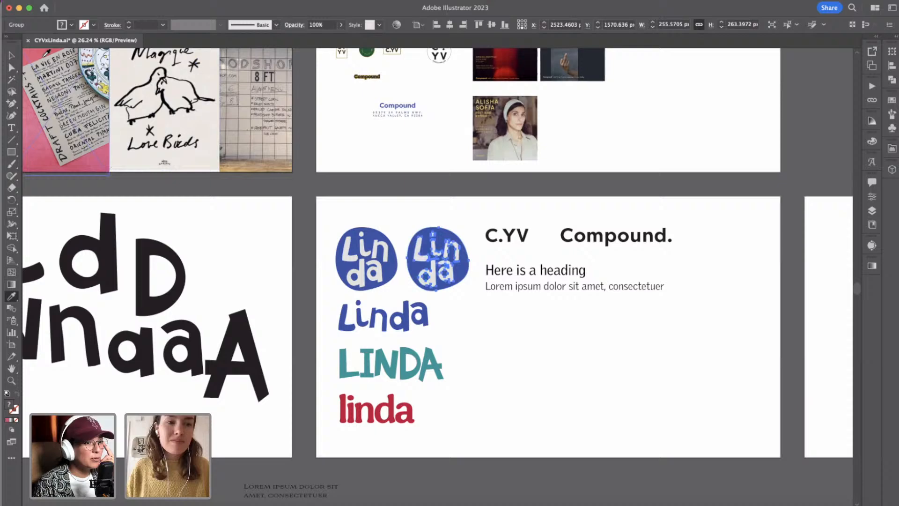
Try to fill the duplicated Linda badge's background shape with the pale pink sampled from the moodboard's dimmed cocktail menu image.
click(12, 57)
double_click(445, 238)
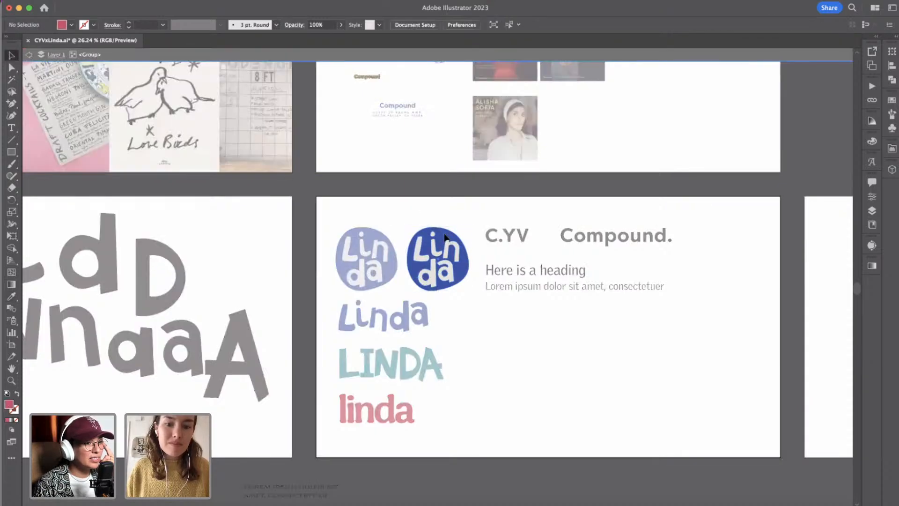
click(445, 238)
click(11, 296)
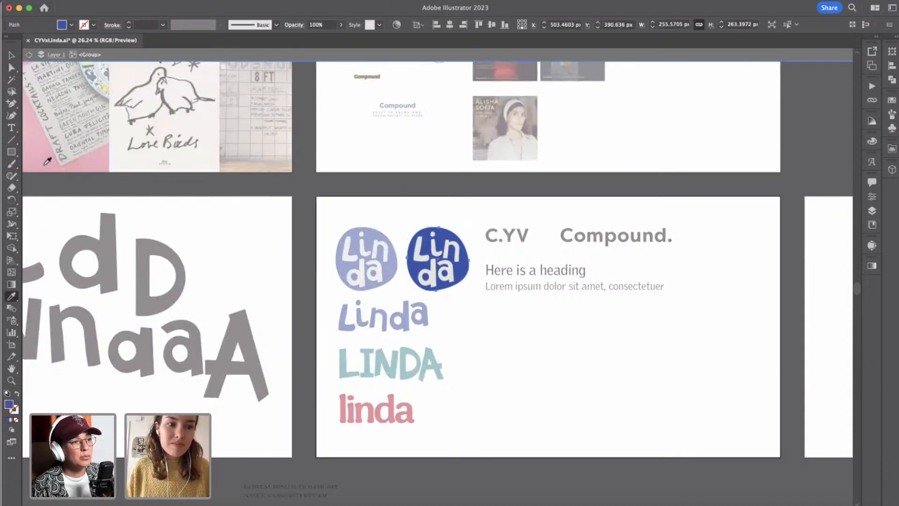
click(45, 164)
click(28, 57)
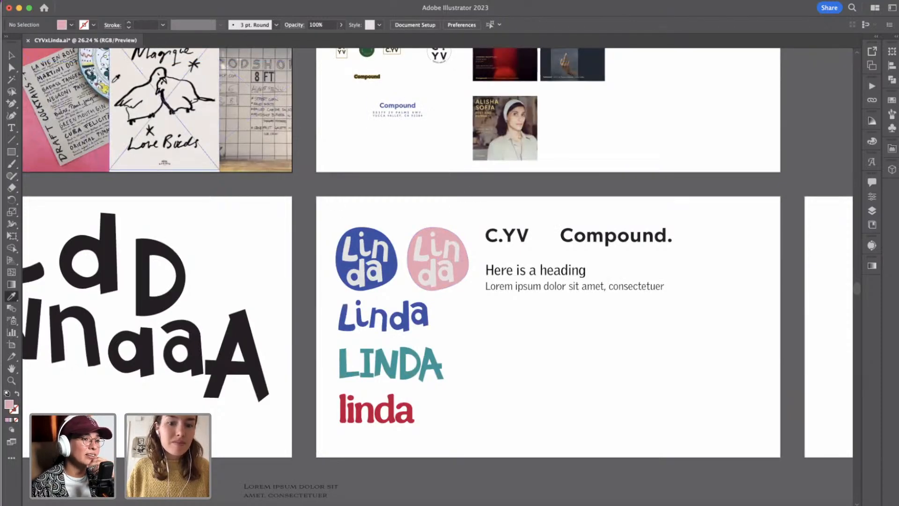
click(12, 55)
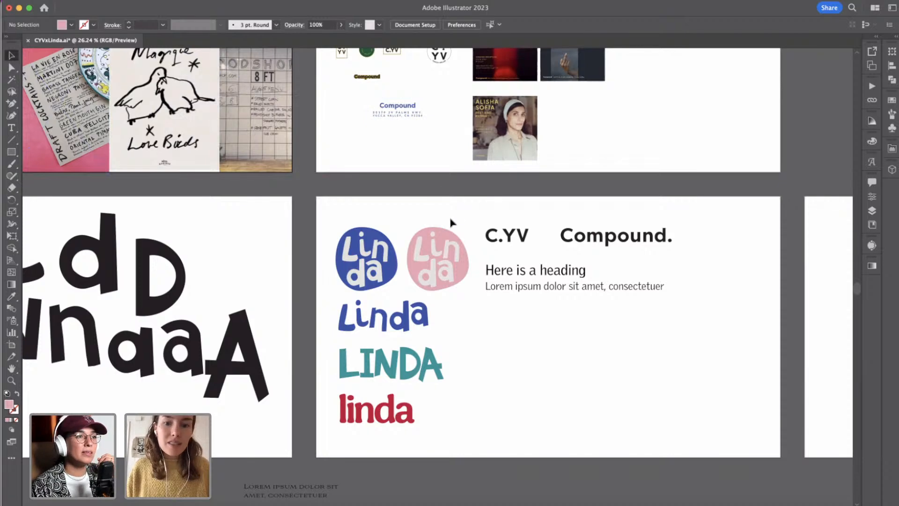
Recolor the duplicated badge's background shape with the deeper pink sampled from the upper corner of the moodboard's cocktail menu image.
double_click(444, 231)
click(445, 233)
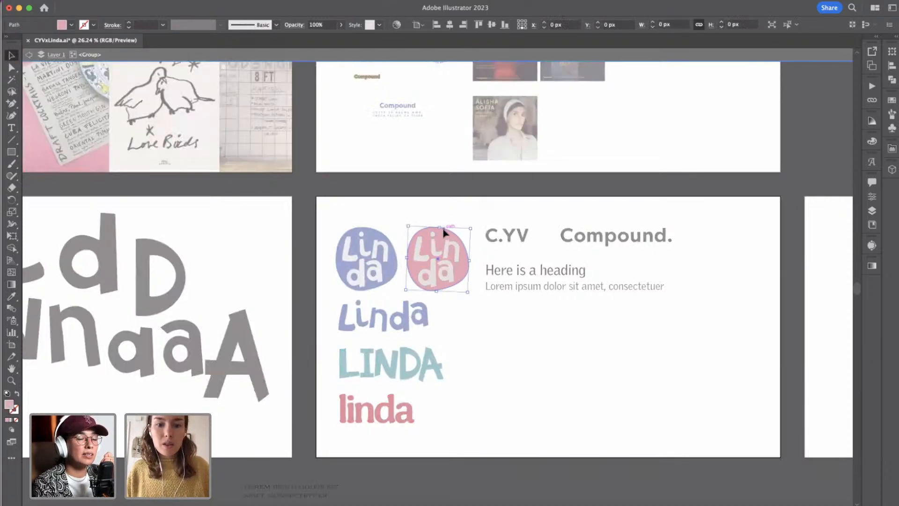
click(12, 297)
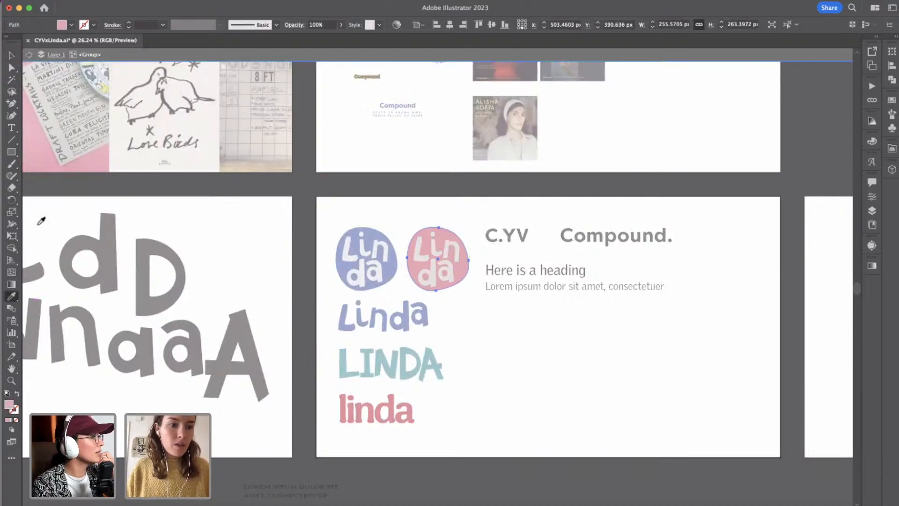
click(75, 167)
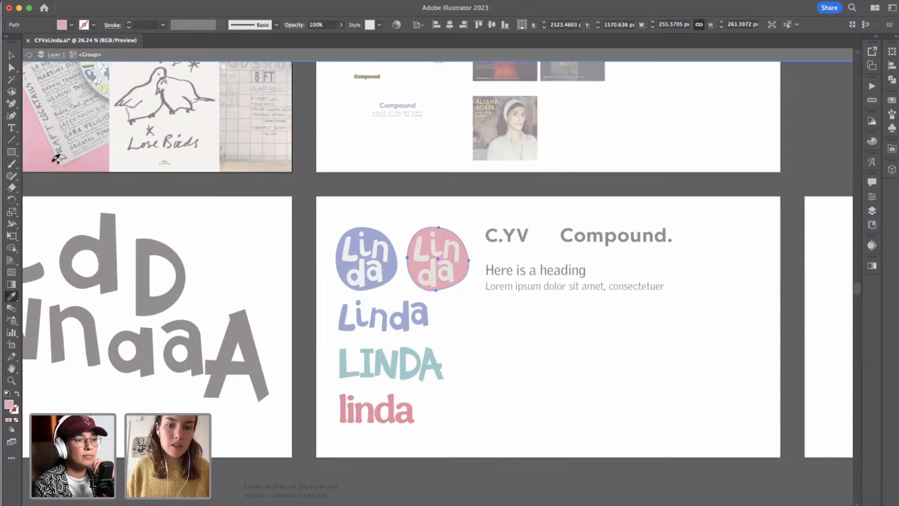
click(71, 25)
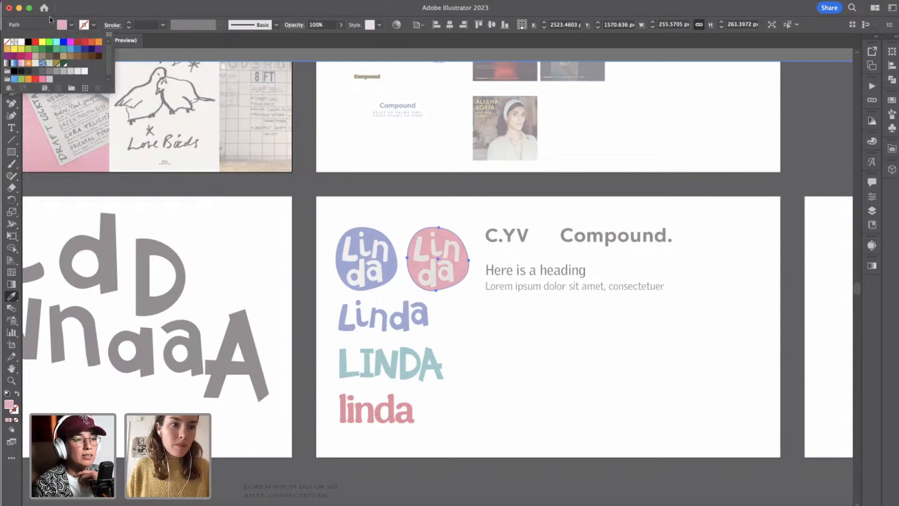
click(69, 12)
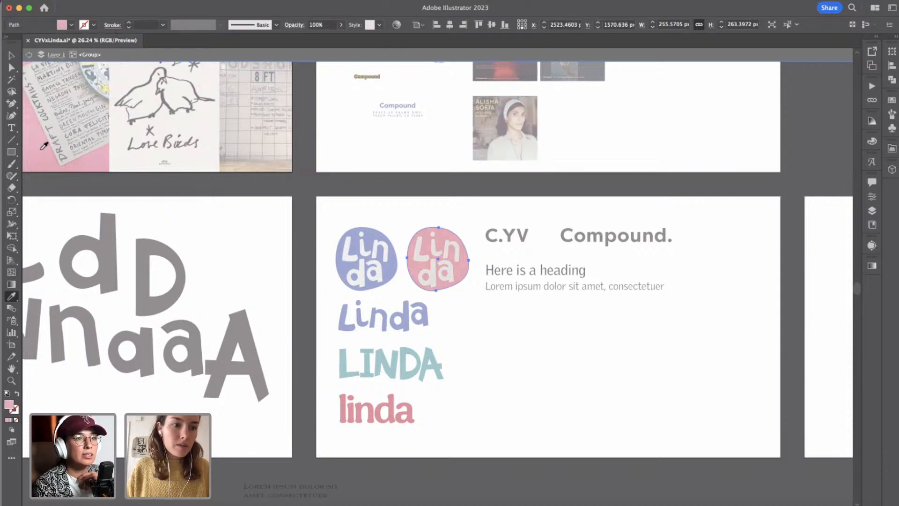
click(32, 53)
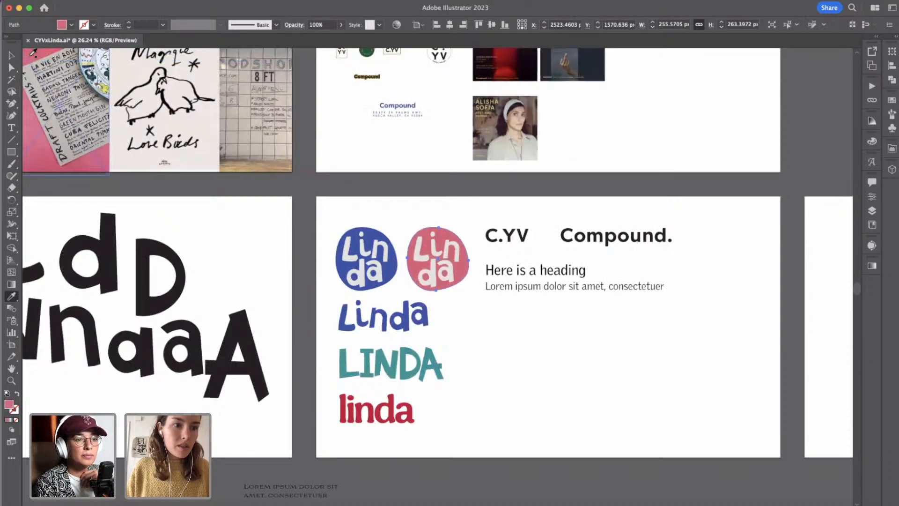
key(v)
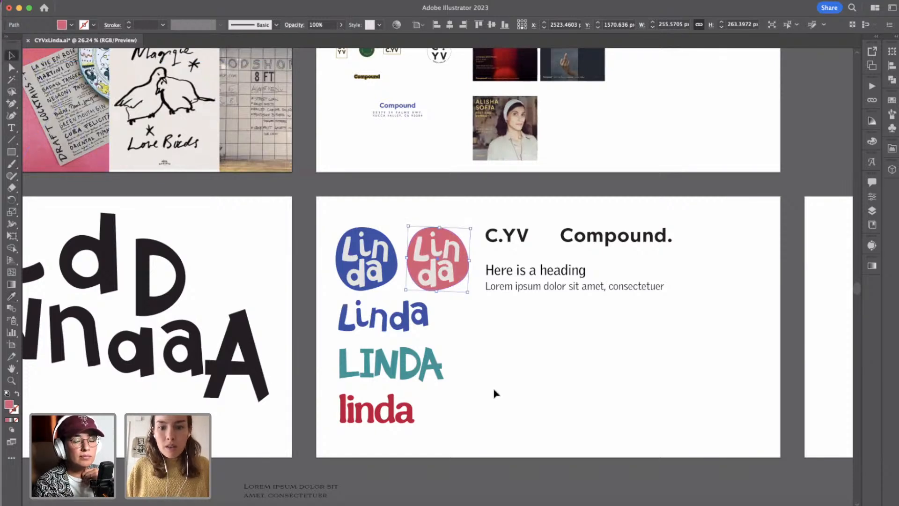
click(495, 393)
Shift the wordmarks, heading and body text together horizontally on the Logo artboard, widening the gap to the Linda badges.
scroll(487, 391, down, 3)
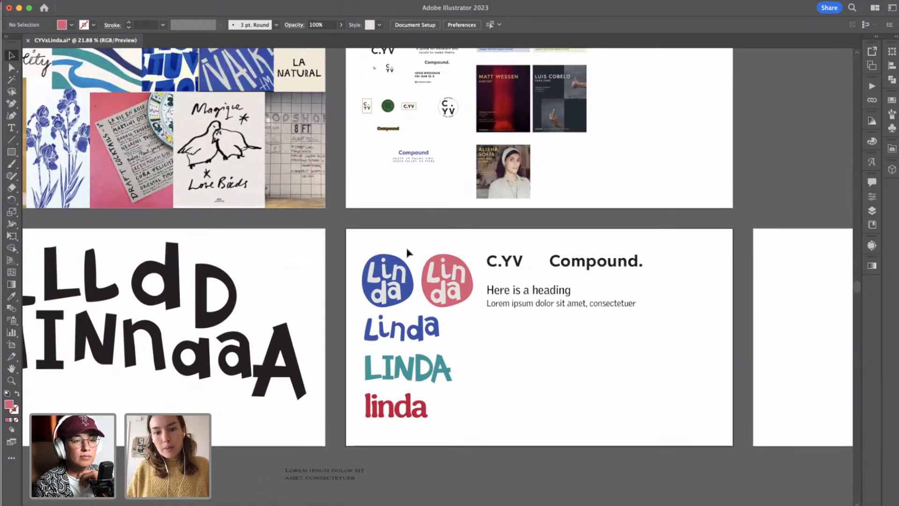
drag(578, 328, 669, 359)
key(shift+Right)
key(shift+Right)
key(shift+Right)
key(shift+Right)
key(shift+Right)
key(shift+Right)
key(shift+Right)
key(shift+Right)
key(shift+Right)
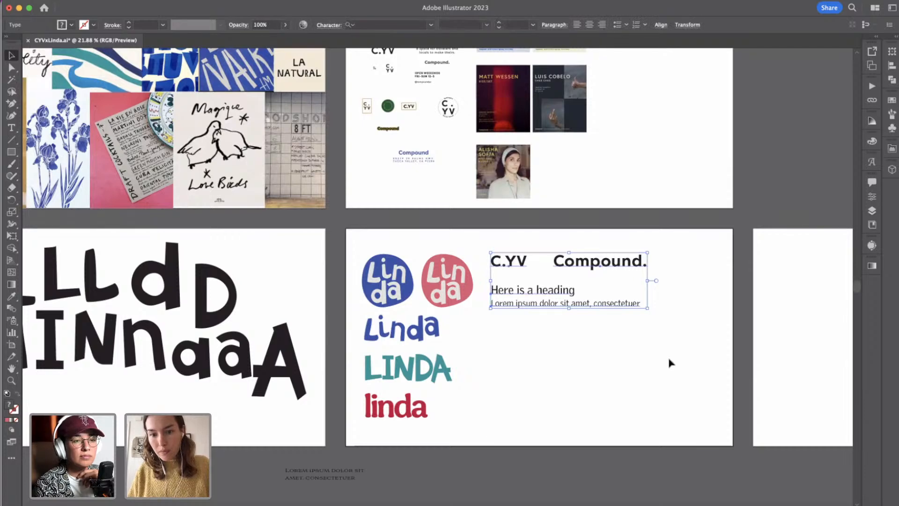
key(shift+Right)
key(shift+Right)
key(shift+Right)
key(shift+Right)
key(shift+Right)
key(shift+Right)
key(shift+Right)
key(shift+Right)
key(shift+Right)
key(shift+Right)
key(shift+Right)
key(shift+Right)
key(shift+Right)
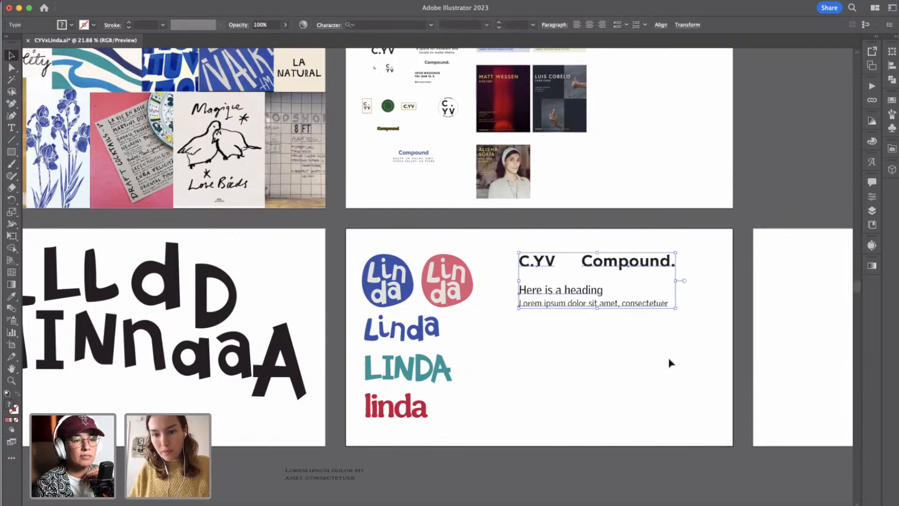
click(650, 372)
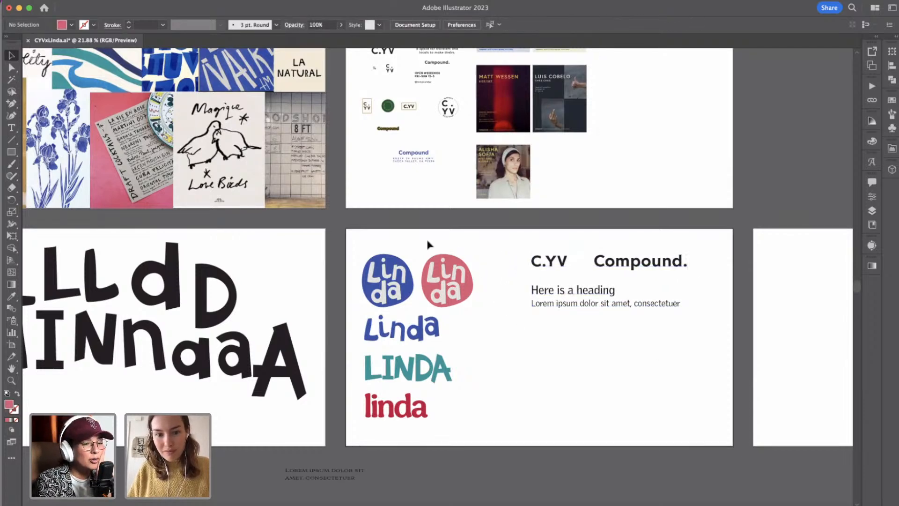
Copy the pink Linda badge onto the Menu artboard, scaled down slightly in the upper-left corner.
scroll(654, 420, right, 5)
drag(290, 241, 338, 305)
scroll(381, 351, right, 7)
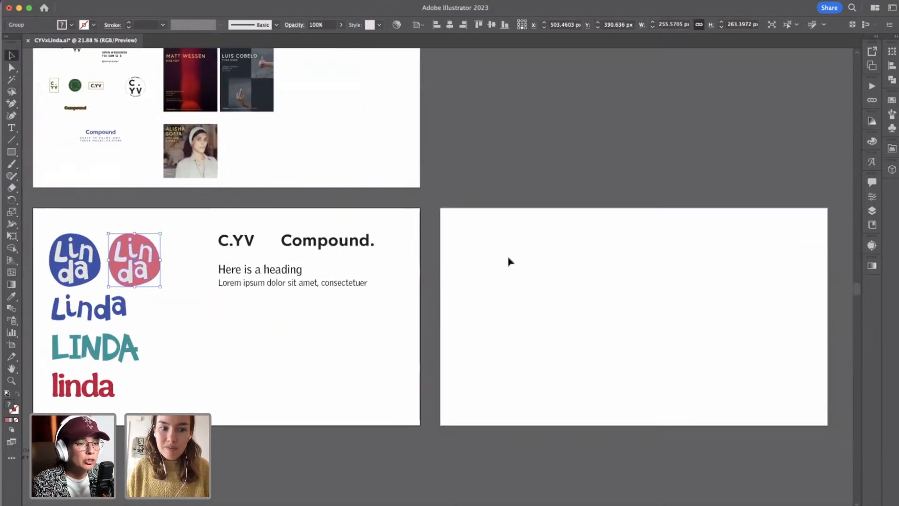
click(564, 313)
key(cmd+v)
drag(458, 293, 477, 265)
click(533, 248)
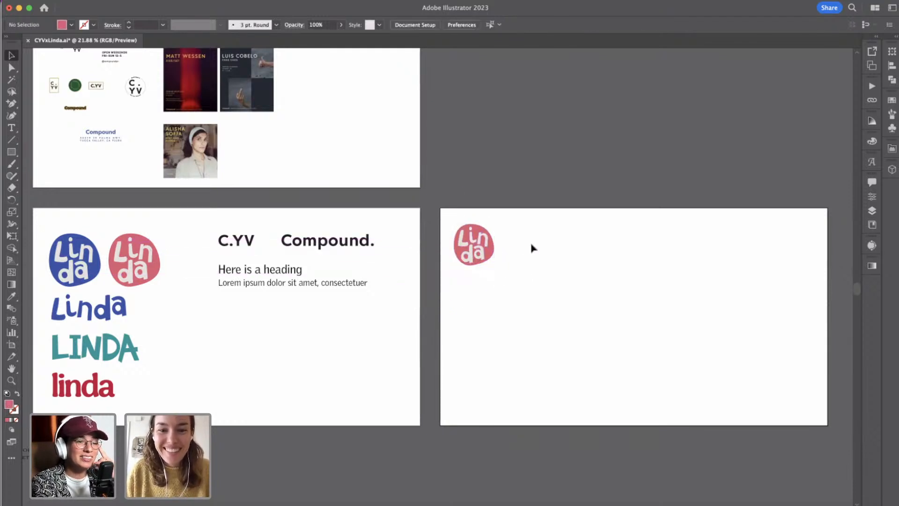
Copy the menu text block stored outside the moodboard artboard and paste it onto the Menu artboard.
scroll(157, 181, left, 6)
scroll(157, 180, down, 3)
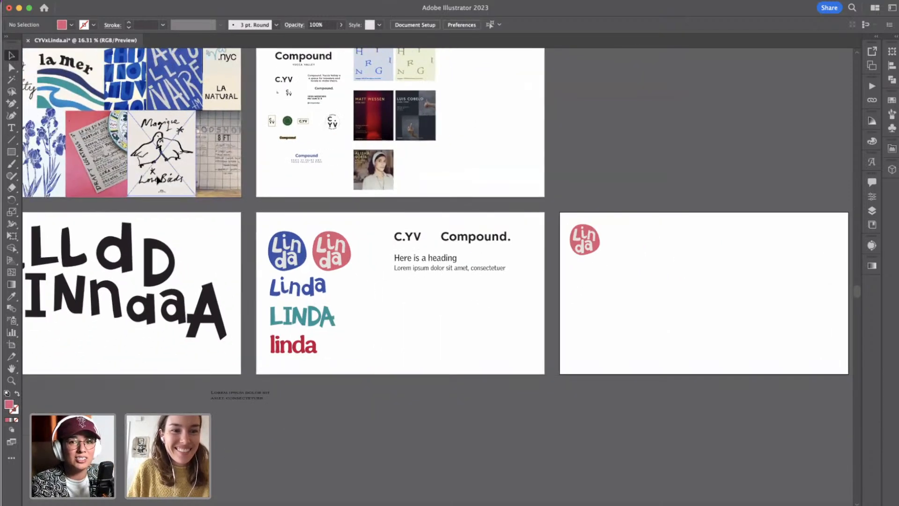
scroll(157, 181, left, 3)
scroll(158, 180, up, 1)
scroll(158, 179, left, 1)
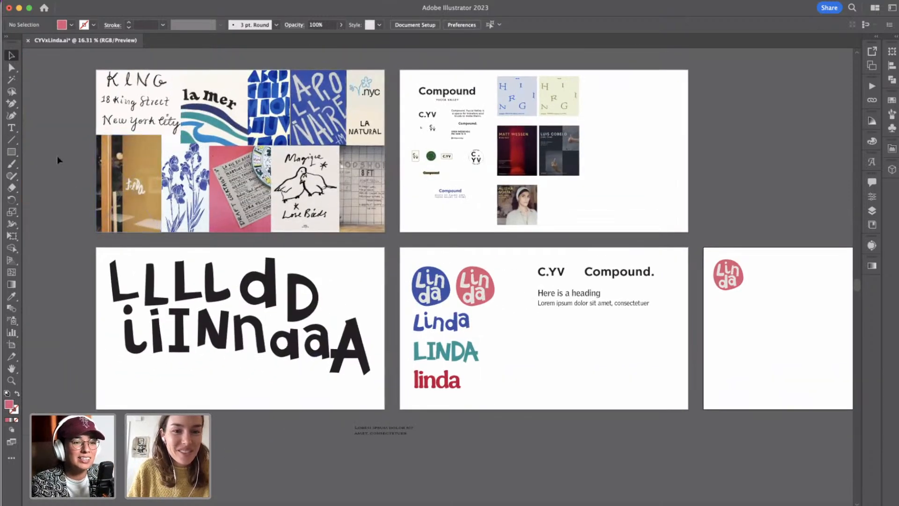
scroll(57, 155, left, 8)
scroll(58, 155, up, 2)
scroll(57, 155, left, 4)
scroll(57, 156, up, 2)
drag(57, 155, 252, 299)
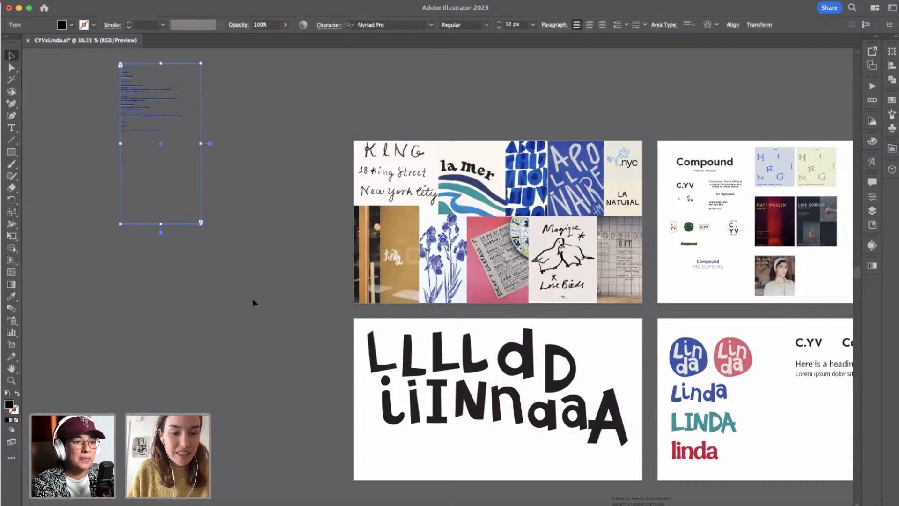
scroll(252, 299, right, 20)
scroll(252, 299, down, 5)
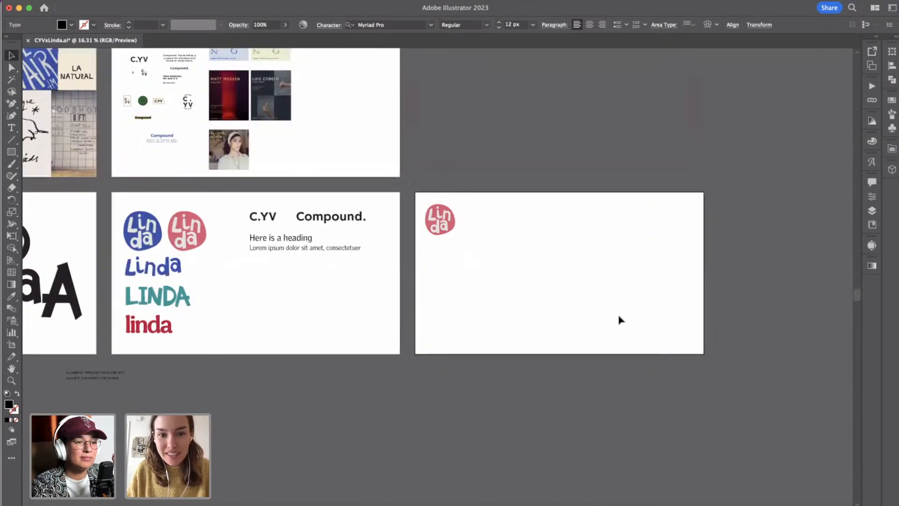
scroll(620, 320, up, 5)
key(cmd+v)
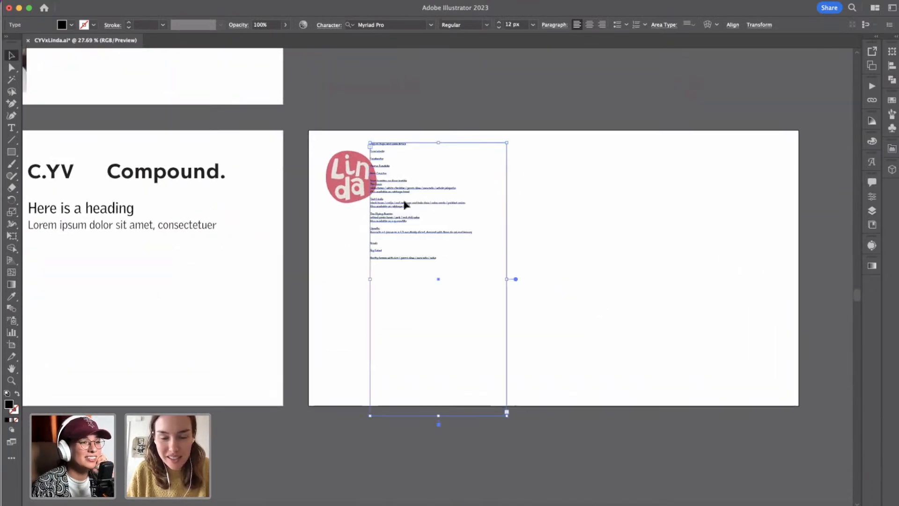
Place the pasted menu text below the pink Linda badge with their left edges aligned.
drag(405, 203, 416, 244)
drag(391, 194, 363, 256)
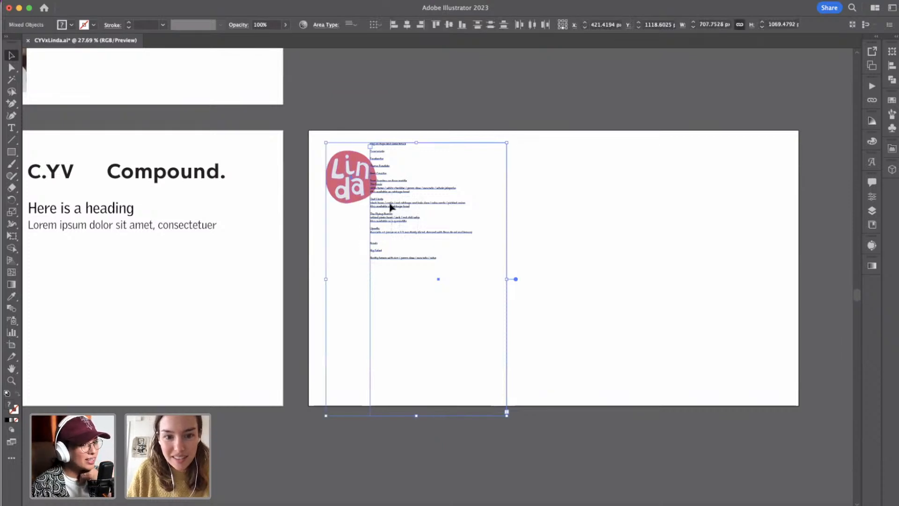
click(431, 116)
drag(397, 148, 354, 220)
Apply the Logo artboard's GriffithGothic Light body text formatting to the menu text, from the chips and salsa line through the upsells.
scroll(353, 221, up, 5)
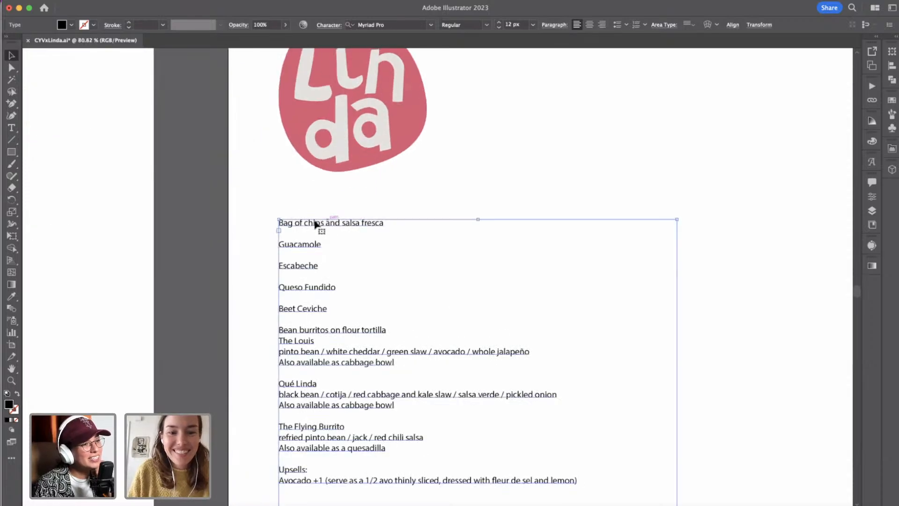
triple_click(302, 225)
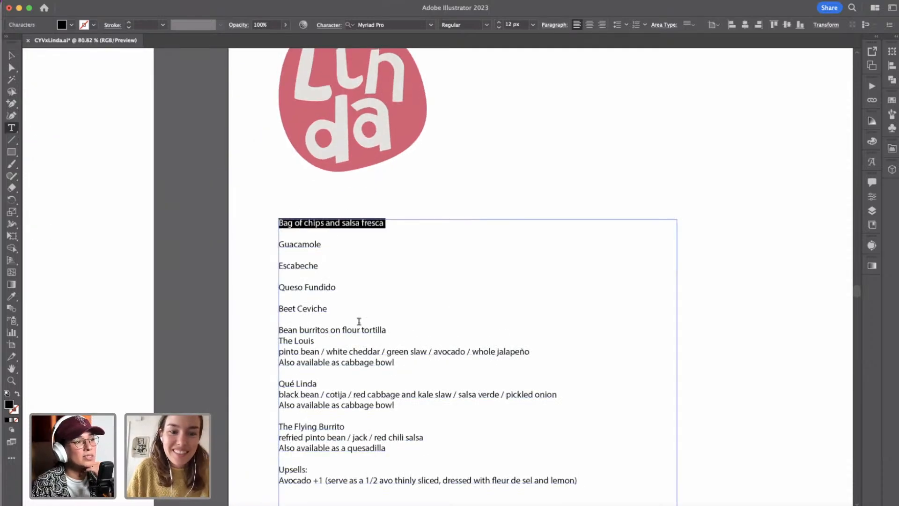
key(shift+Down)
key(shift+Down)
key(shift+Down)
key(shift+Down)
key(shift+Down)
key(shift+Down)
key(shift+Down)
key(shift+Down)
key(shift+Down)
key(shift+Down)
key(shift+Down)
key(shift+Down)
key(shift+Down)
key(shift+Down)
key(shift+Down)
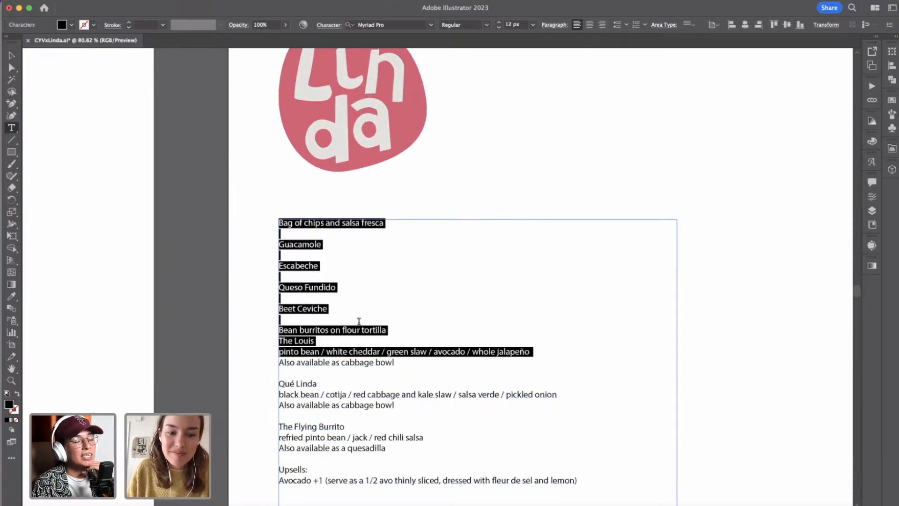
key(shift+Down)
key(shift+Down)
key(shift+Down)
key(shift+Down)
key(shift+Down)
key(shift+Down)
key(shift+Down)
key(shift+Down)
key(shift+Down)
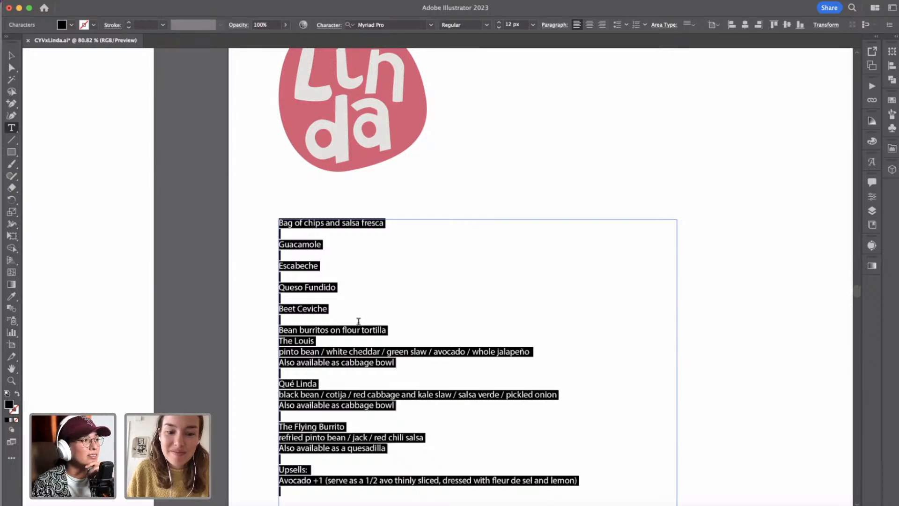
click(11, 296)
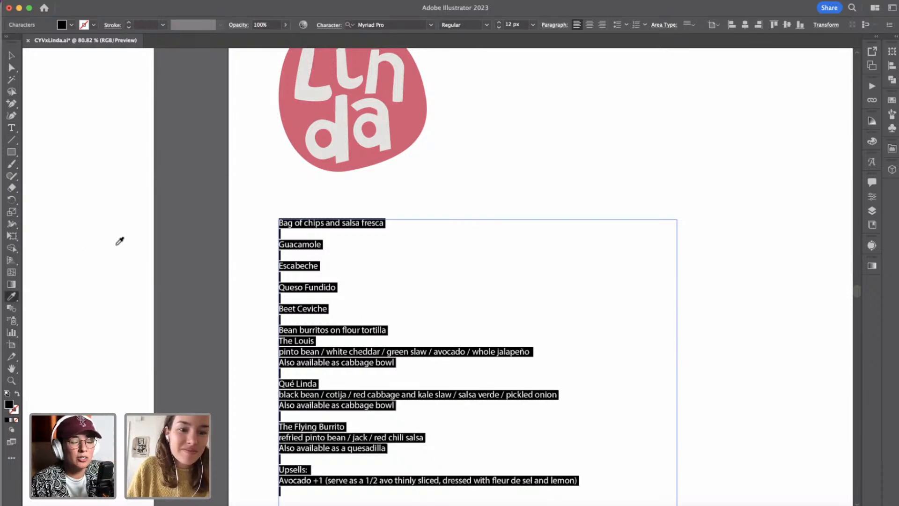
scroll(132, 242, left, 5)
scroll(133, 241, left, 10)
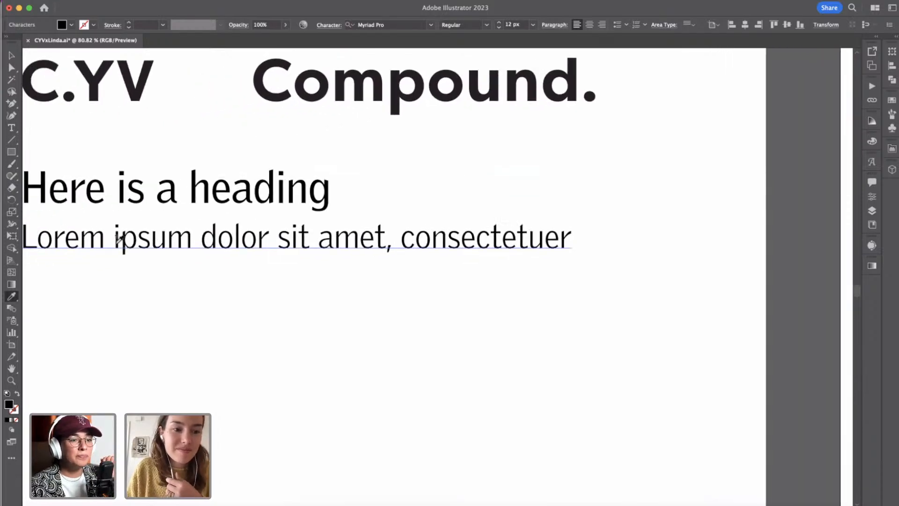
click(362, 246)
scroll(364, 247, down, 4)
scroll(364, 247, down, 2)
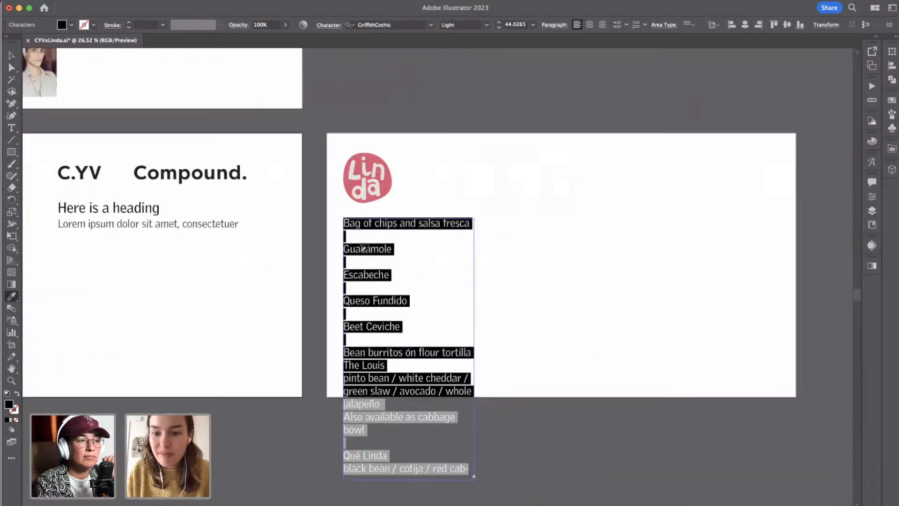
Insert a blank line above "Bag of chips and salsa fresca" in the menu text.
click(6, 58)
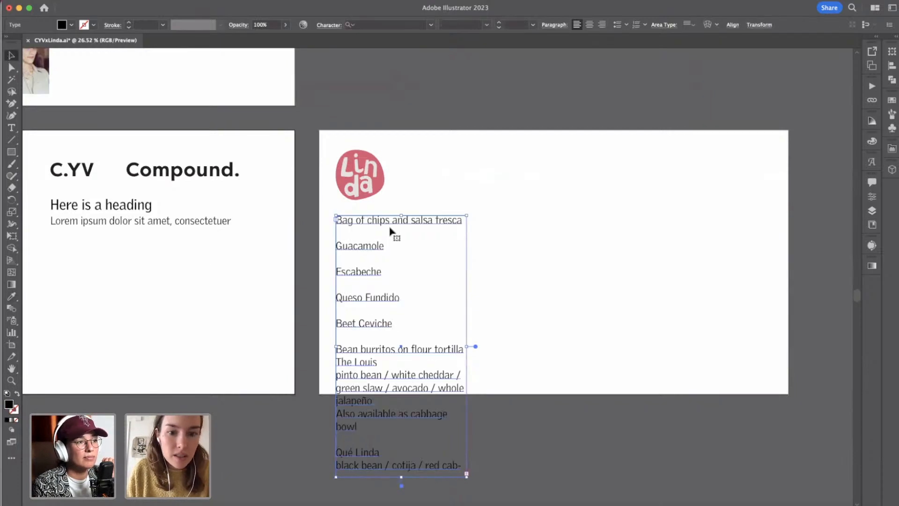
double_click(352, 224)
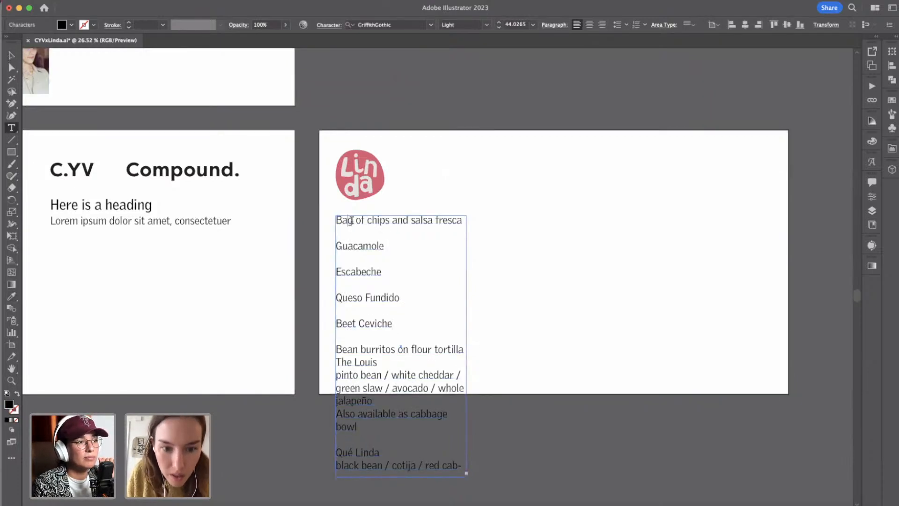
key(Return)
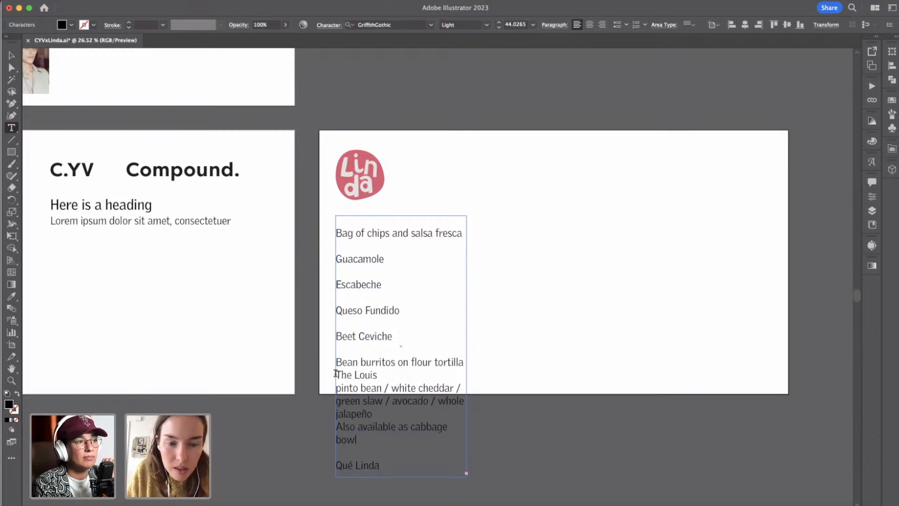
click(11, 55)
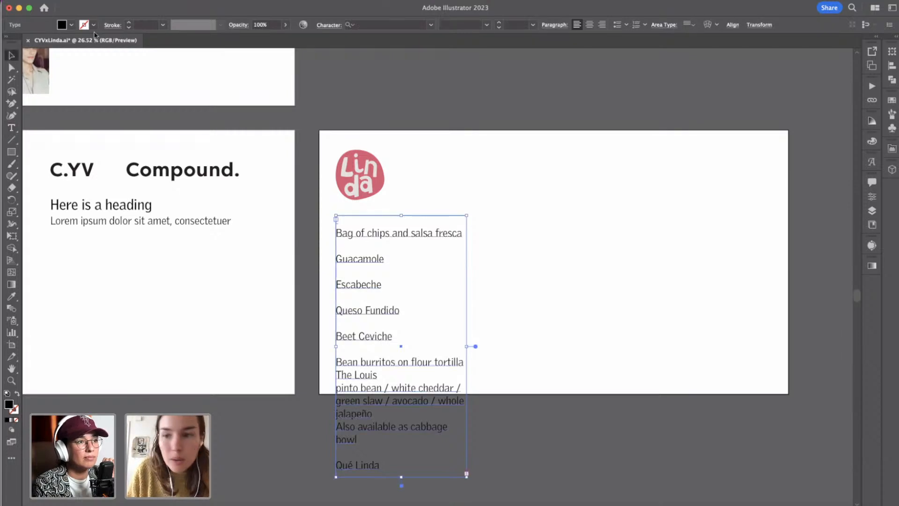
Open the Menu artboard's options and look through the available size presets for a suitable menu format.
click(871, 66)
click(846, 100)
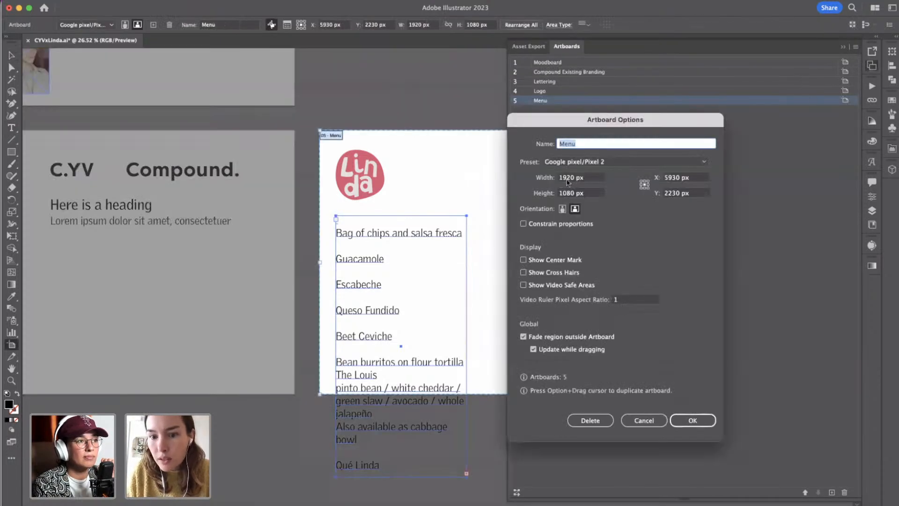
click(586, 162)
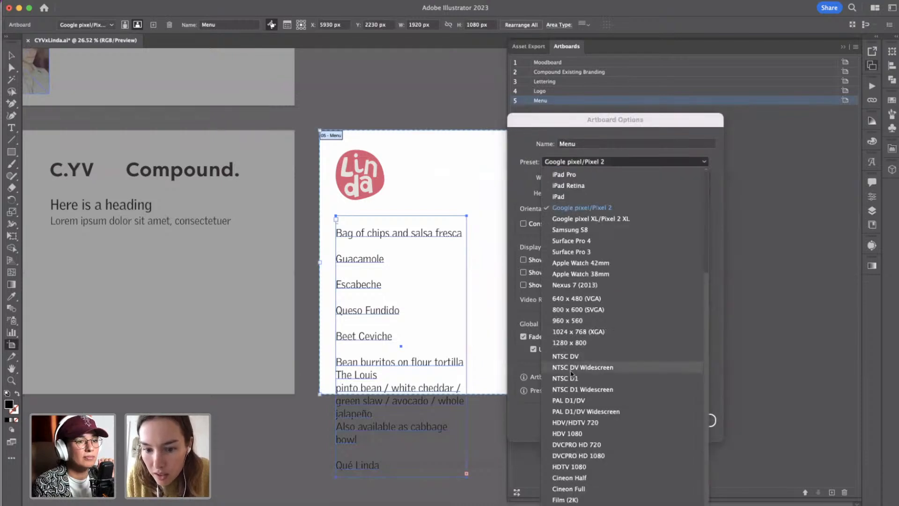
scroll(572, 373, up, 5)
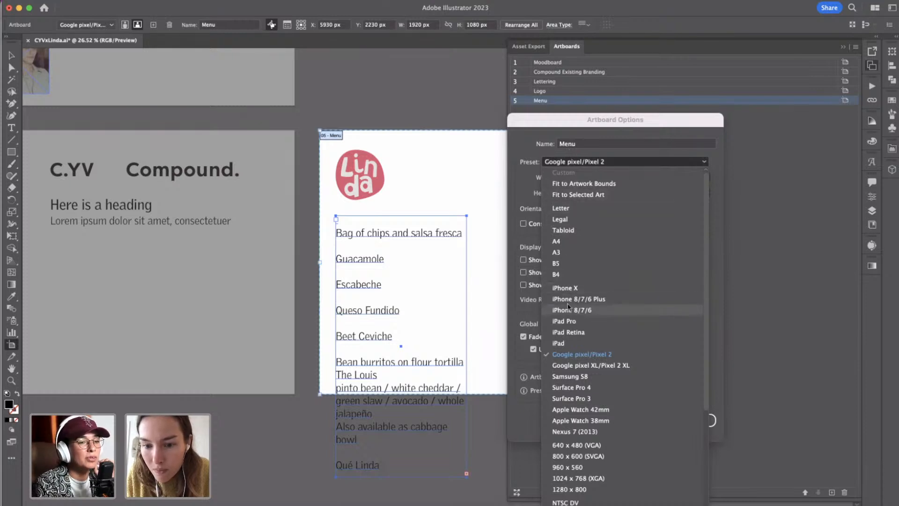
scroll(572, 338, down, 5)
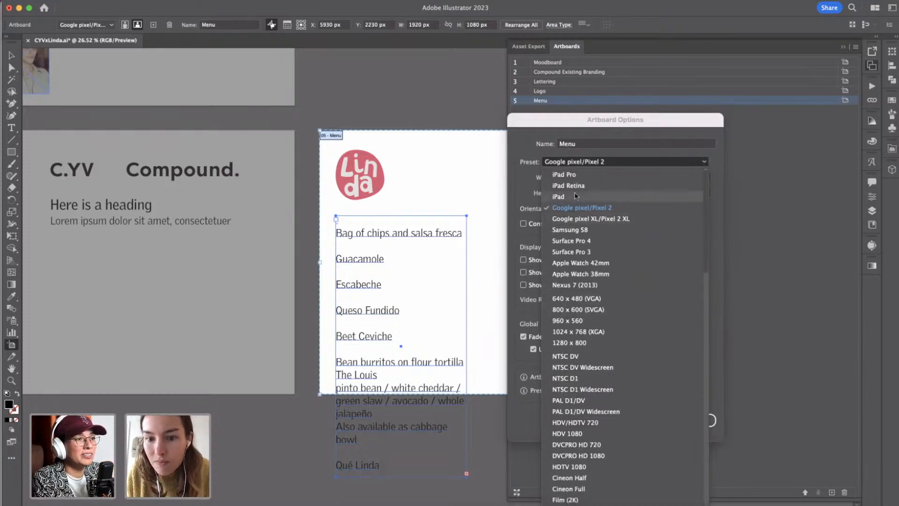
scroll(576, 196, up, 5)
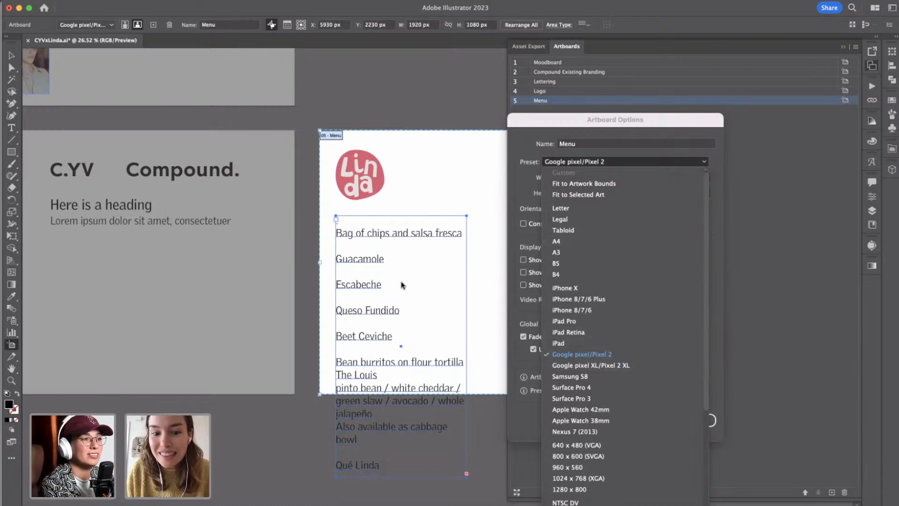
click(524, 155)
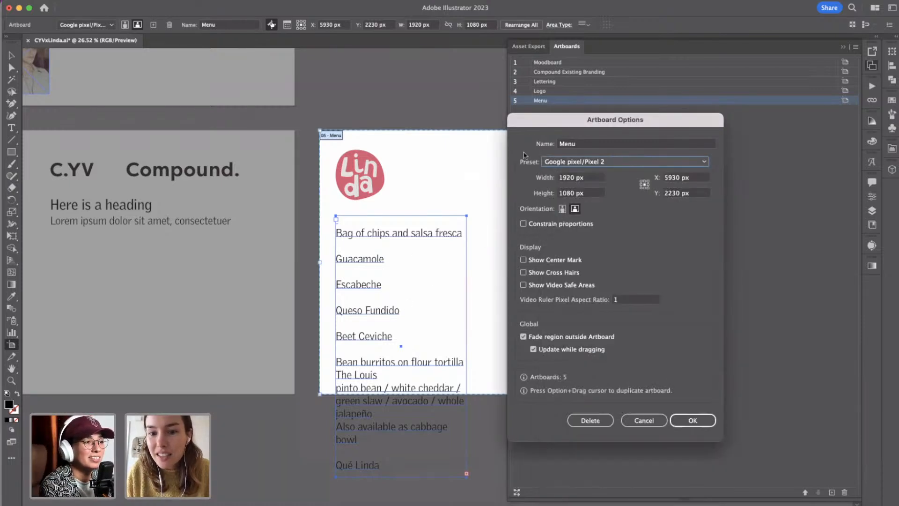
click(571, 180)
click(572, 162)
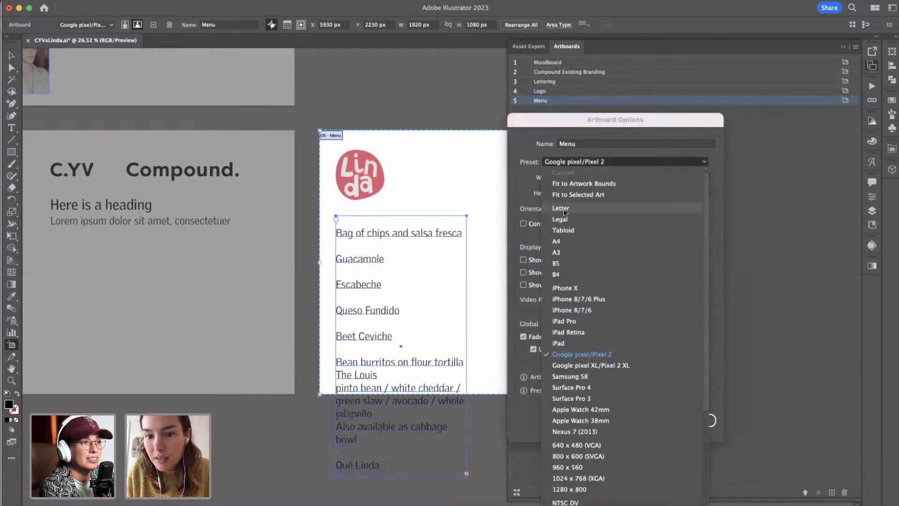
click(557, 158)
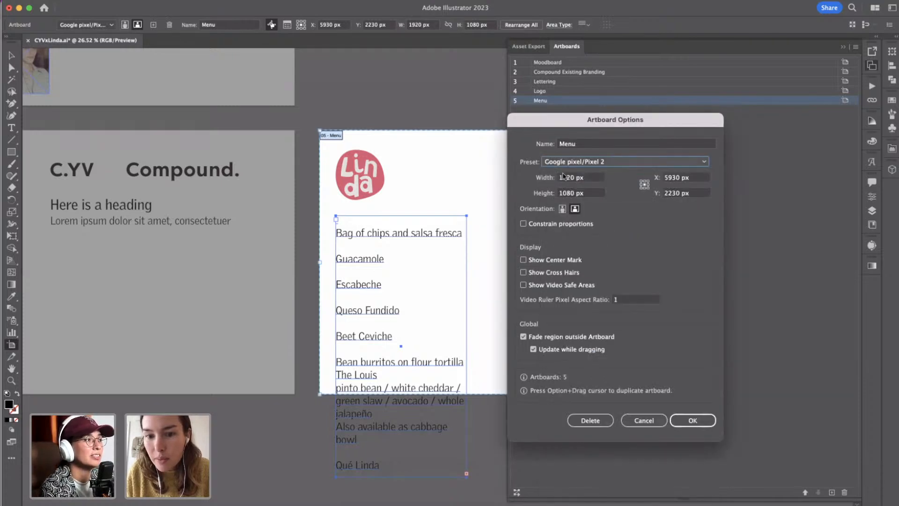
Resize the Menu artboard to 5 by 7 in (360 by 504 px) and turn on its center mark.
click(587, 181)
text(360)
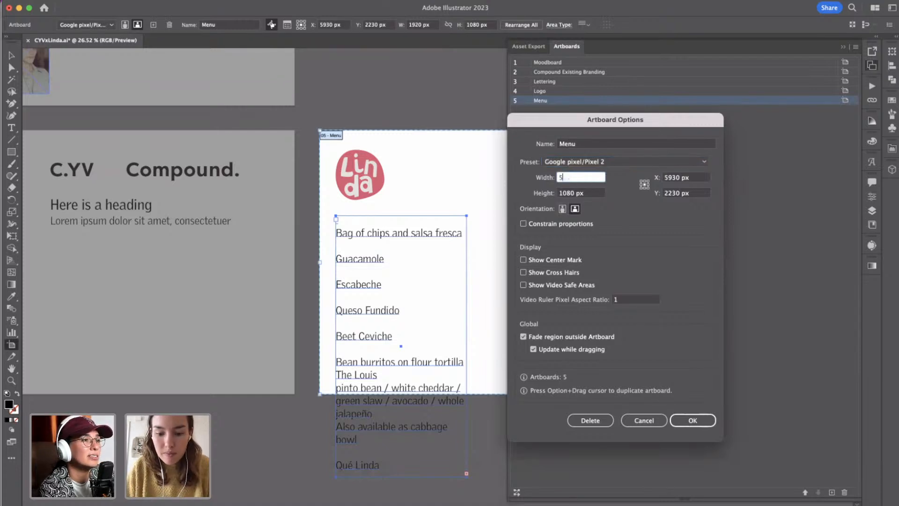
key(Tab)
text(7)
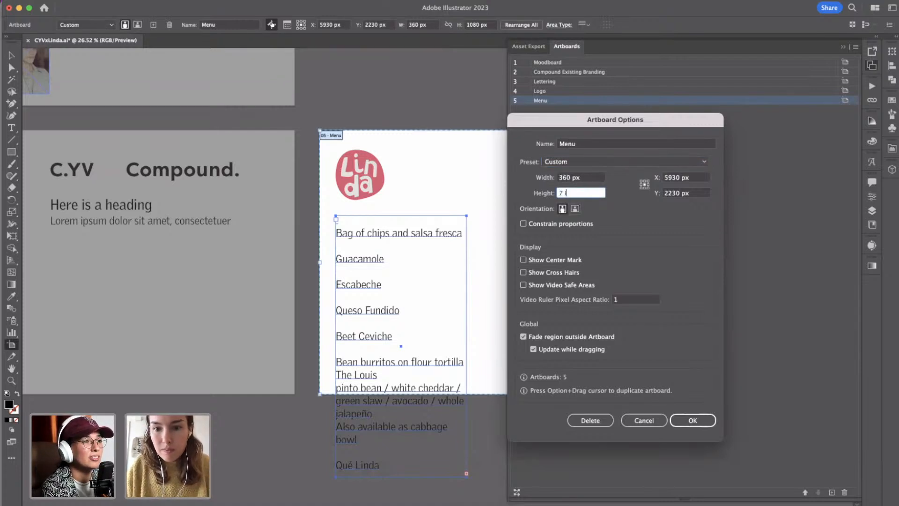
text( in)
key(Tab)
click(694, 420)
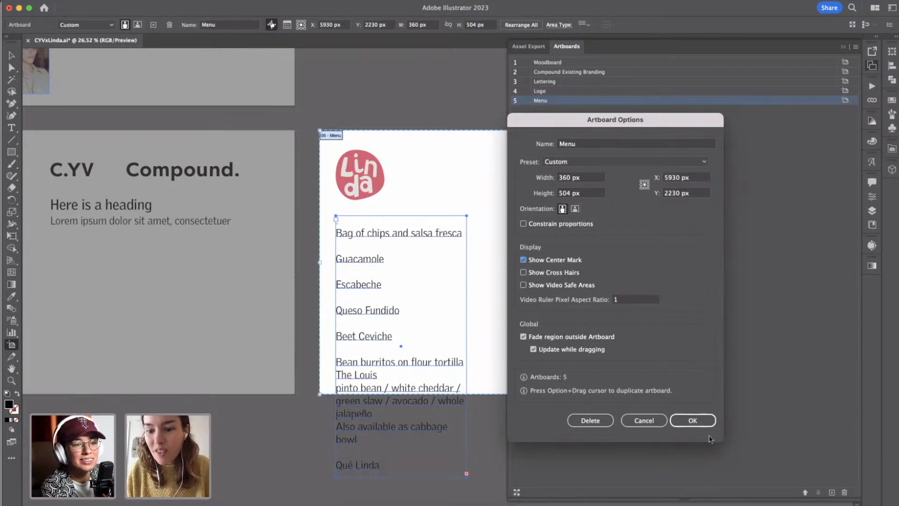
click(693, 420)
key(Escape)
Move the pink Linda badge and the menu text together onto the resized Menu artboard, near its upper-left corner.
scroll(477, 295, right, 6)
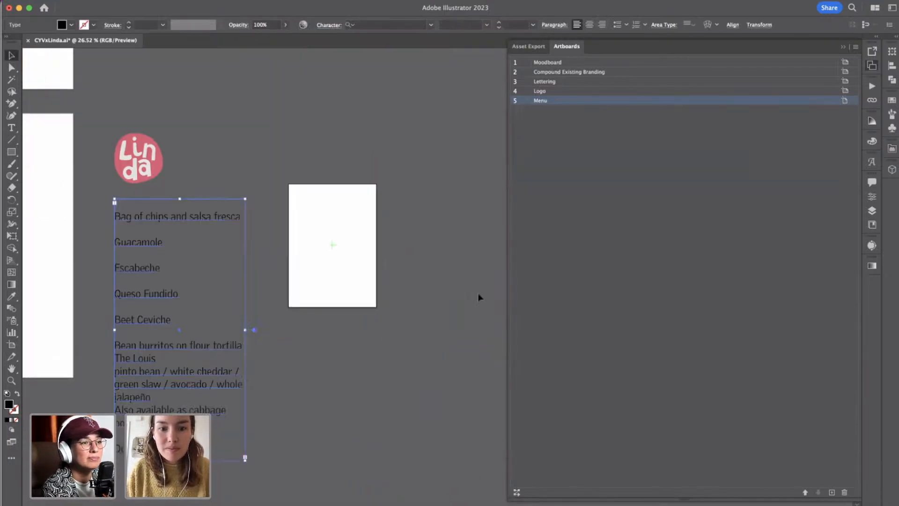
scroll(479, 295, down, 4)
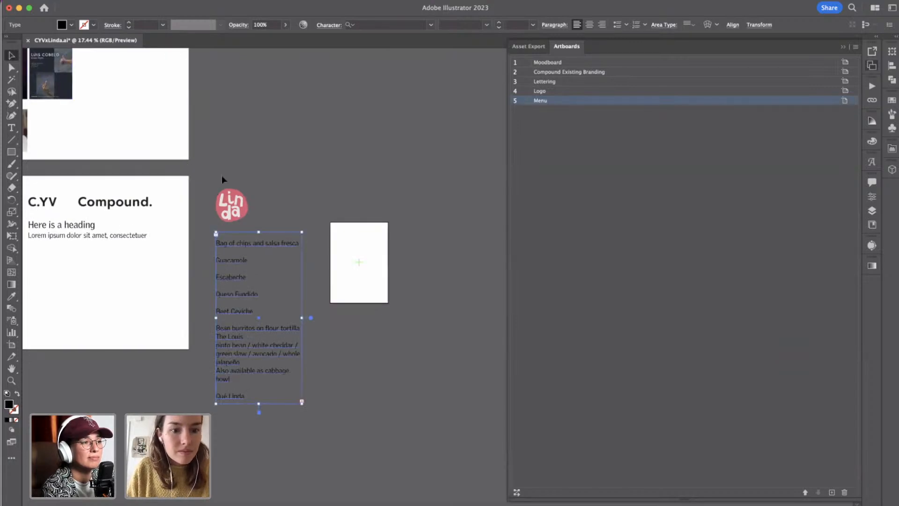
click(238, 216)
shift+click(234, 240)
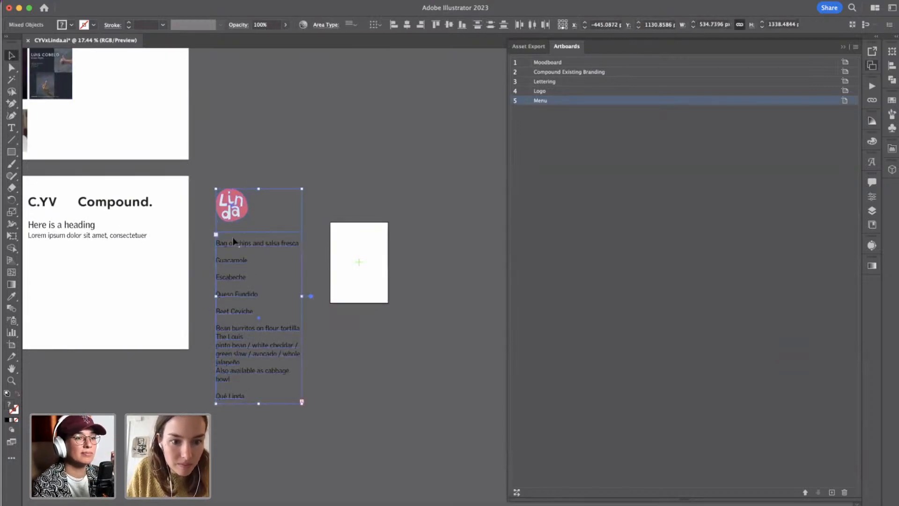
drag(230, 244, 354, 284)
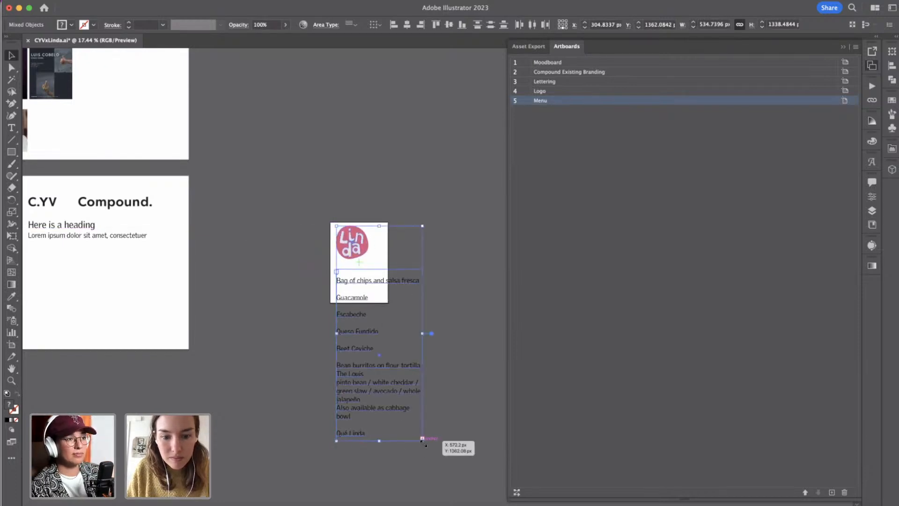
Scale the badge and menu text down proportionally to about 168 by 422 px so they fit on the Menu artboard.
drag(423, 439, 363, 294)
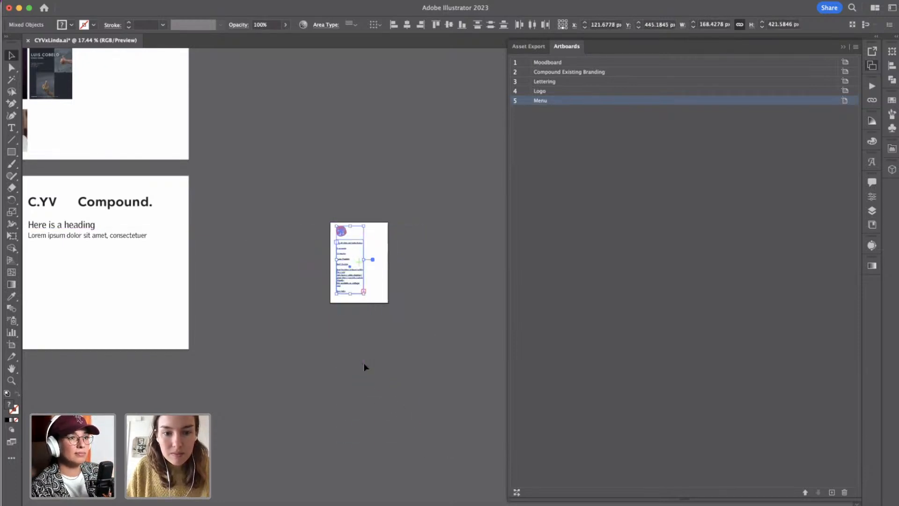
scroll(364, 364, up, 3)
scroll(364, 364, up, 3)
scroll(366, 364, up, 2)
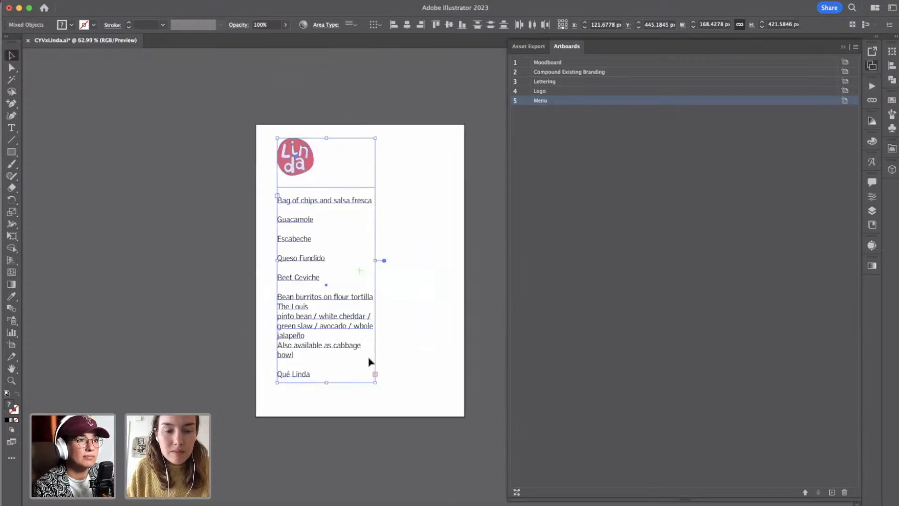
click(191, 261)
Add the heading "Appetizers" on its own line above "Bag of chips and salsa fresca" in the menu text.
click(311, 219)
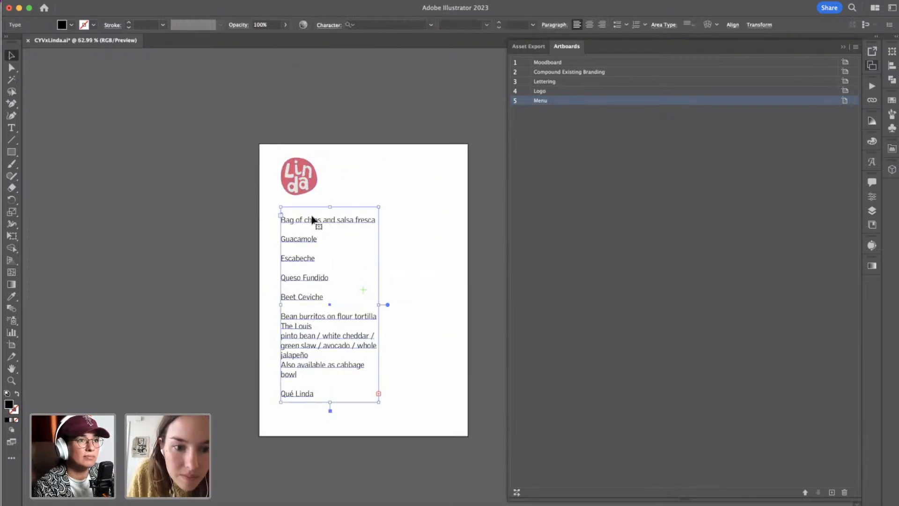
scroll(314, 218, up, 1)
scroll(313, 216, up, 1)
triple_click(285, 229)
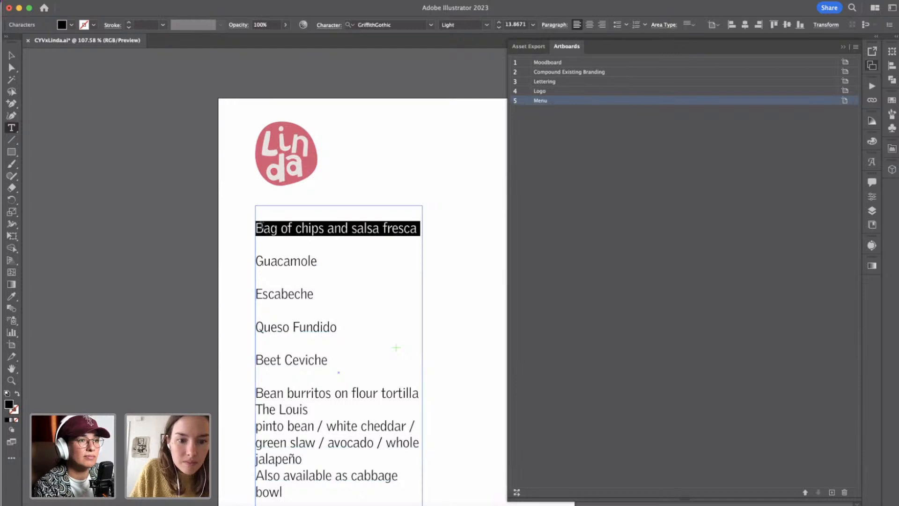
click(257, 226)
key(Return)
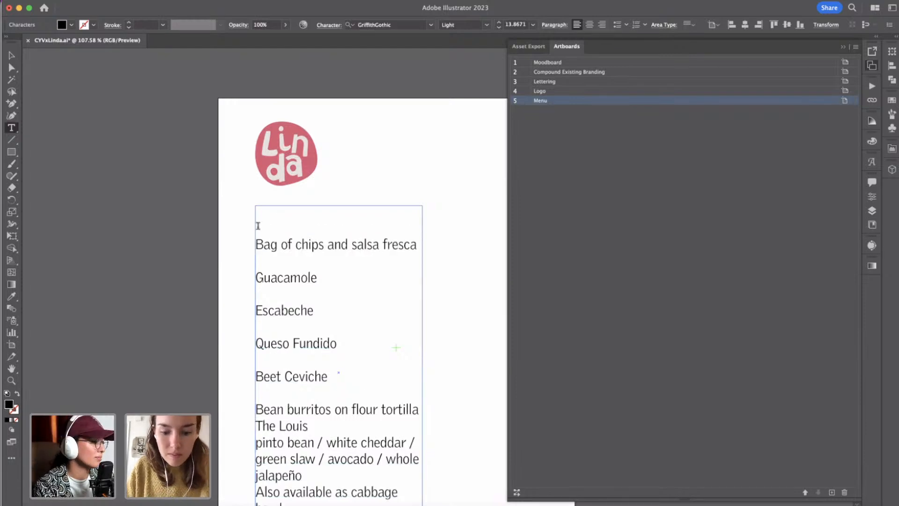
text(Appetizer)
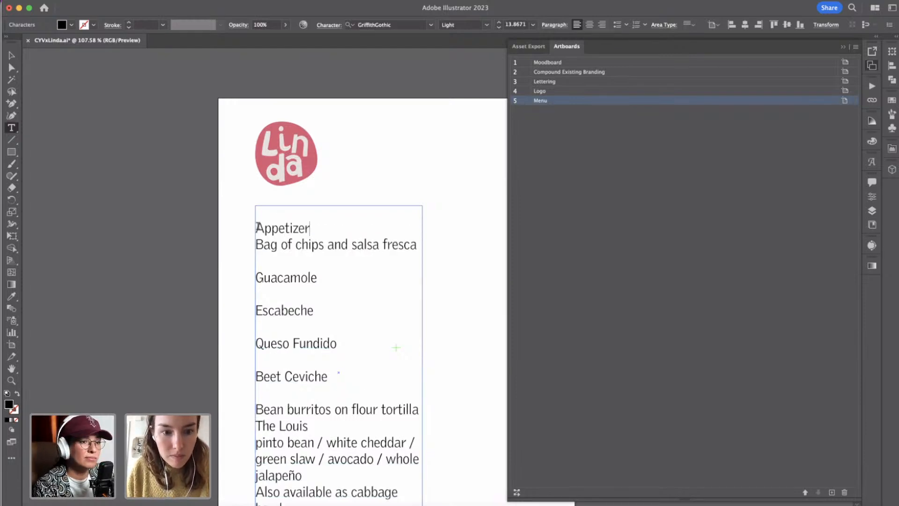
double_click(256, 228)
key(Right)
text(s)
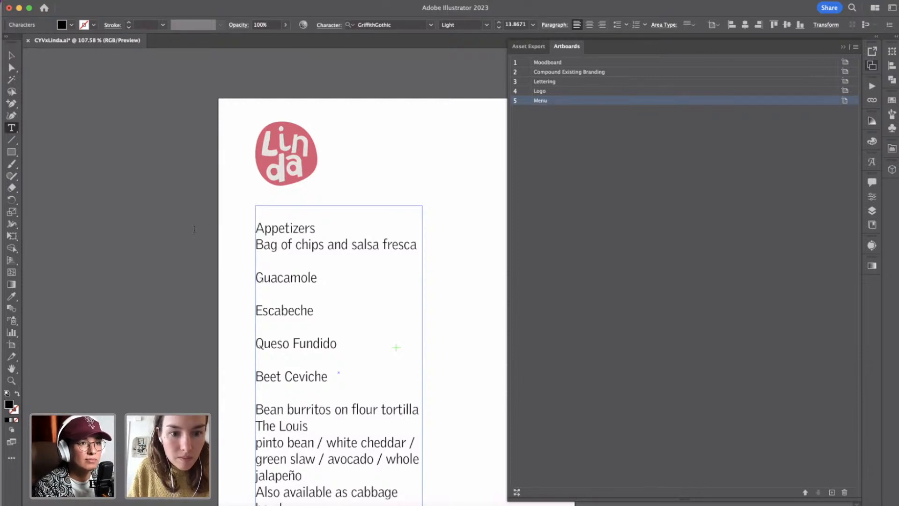
Remove the blank line above "Appetizers" and set that heading to the Regular weight of GriffithGothic.
key(shift+Home)
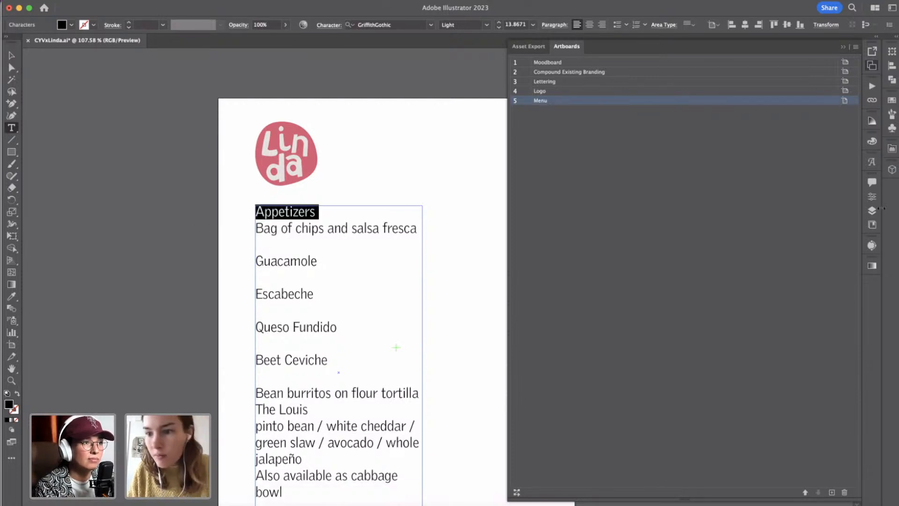
click(874, 196)
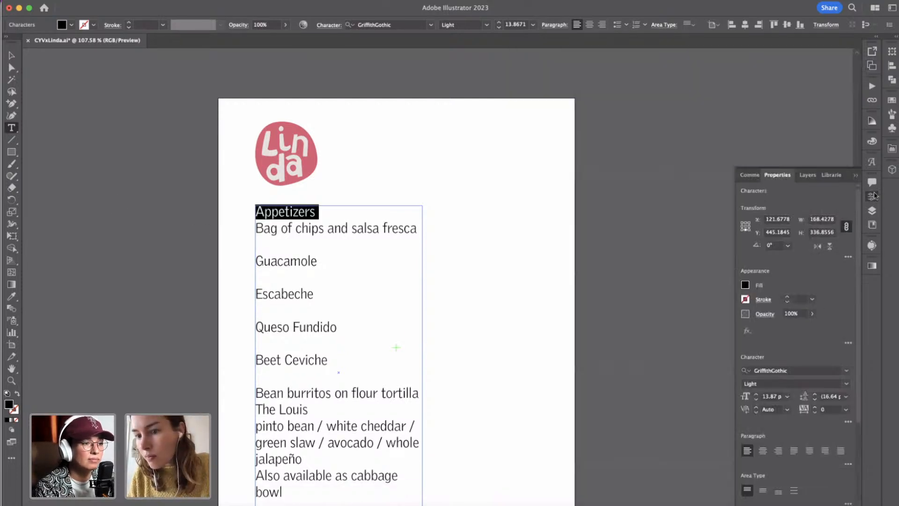
click(847, 383)
click(763, 416)
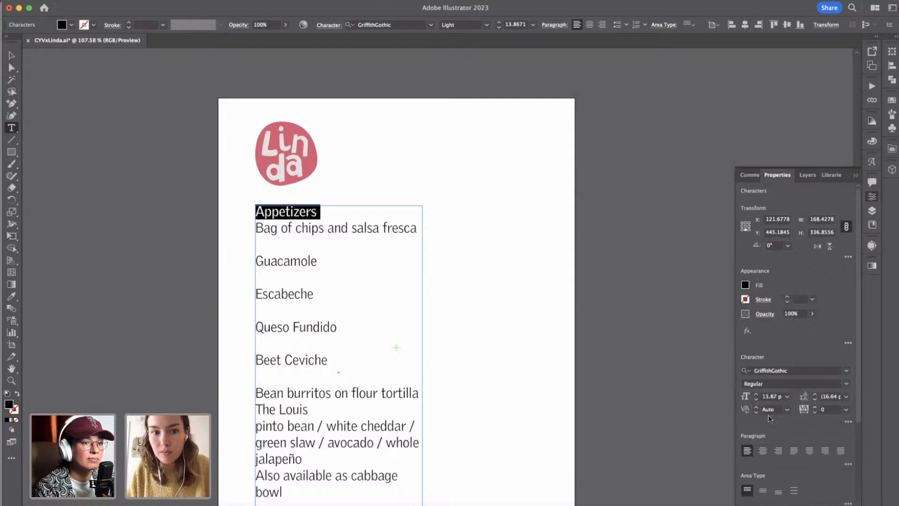
click(13, 58)
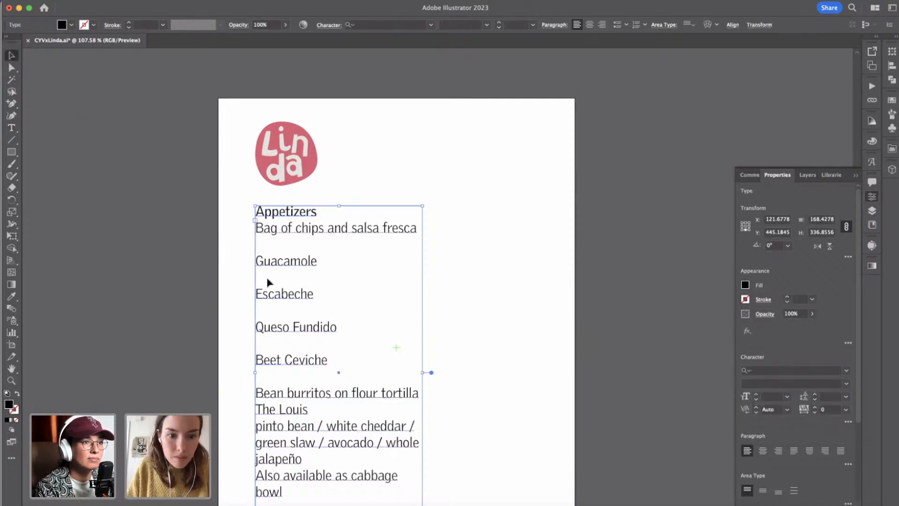
Delete the blank lines between the appetizer items, from "Bag of chips and salsa fresca" through "Beet Ceviche".
double_click(267, 251)
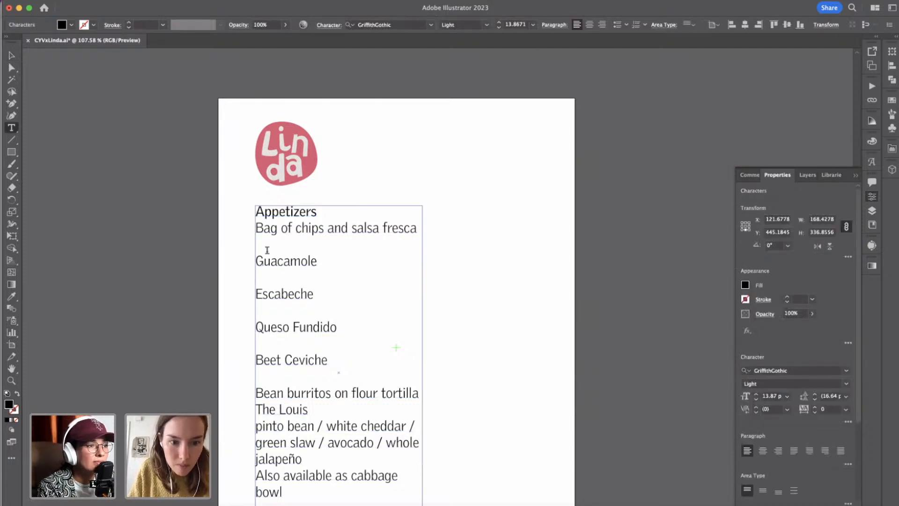
key(BackSpace)
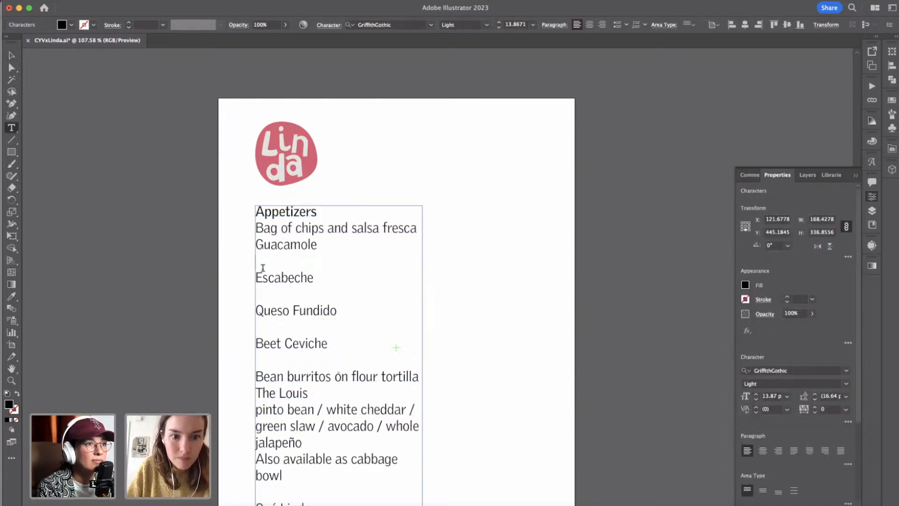
key(BackSpace)
key(BackSpace)
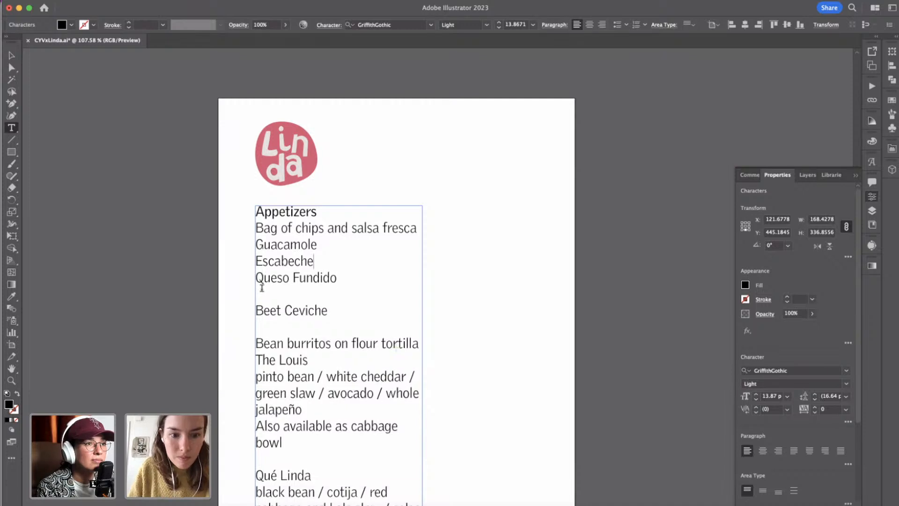
key(Down)
key(BackSpace)
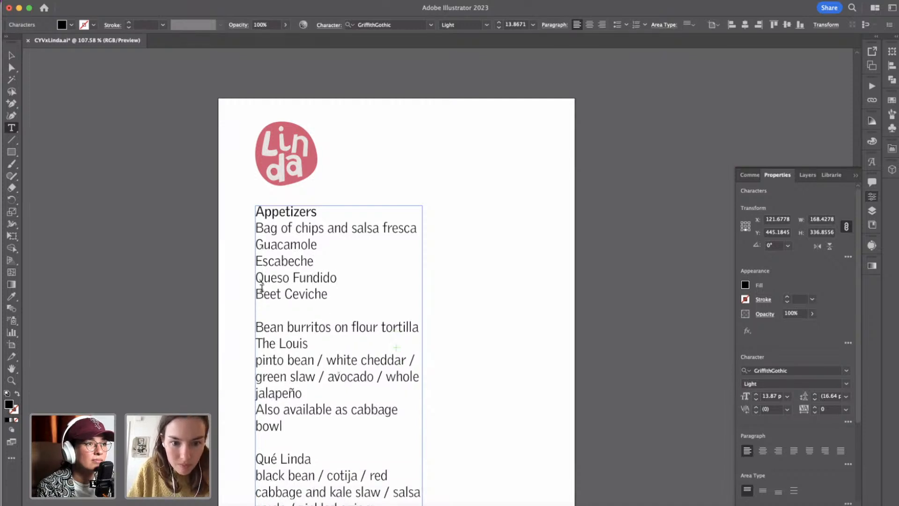
Apply the "Appetizers" heading's text formatting to the line "Bean burritos on flour tortilla".
drag(256, 323, 421, 327)
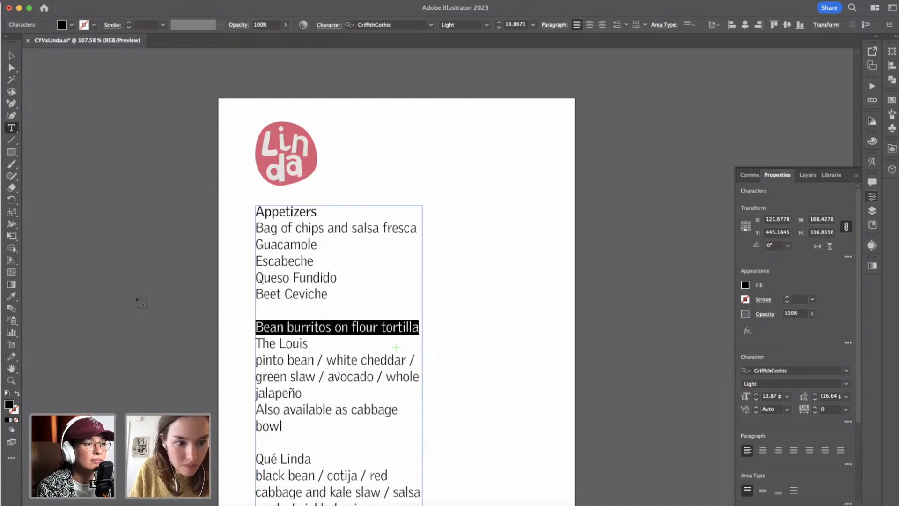
click(11, 296)
click(264, 211)
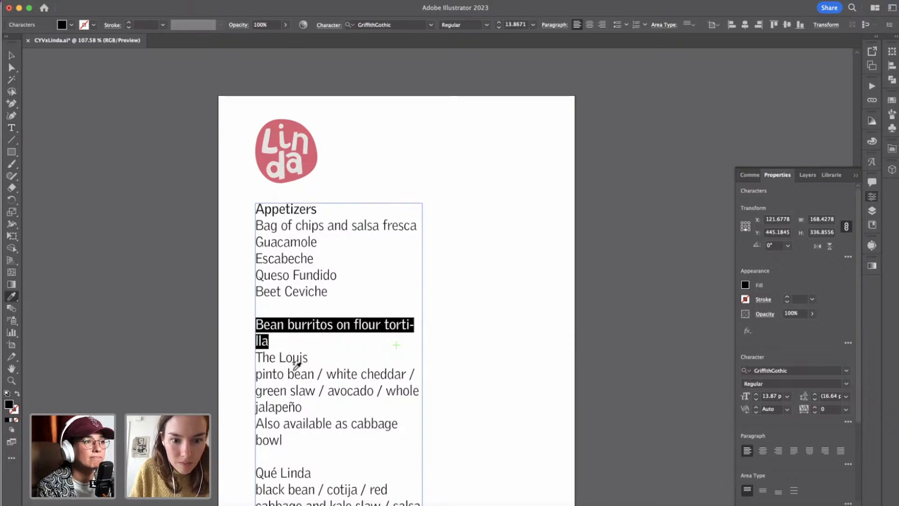
Apply the "Bean burritos on flour tortilla" line's text formatting to the dish name "Qué Linda".
scroll(298, 365, down, 4)
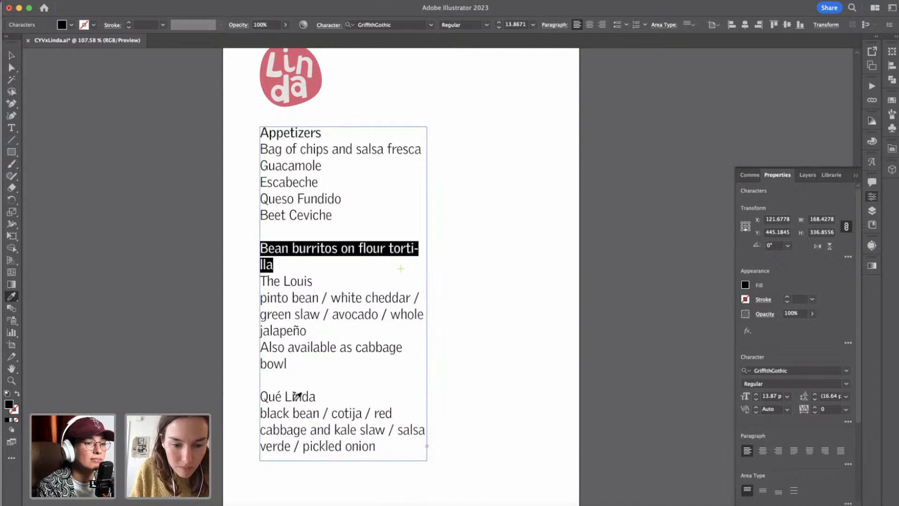
click(12, 128)
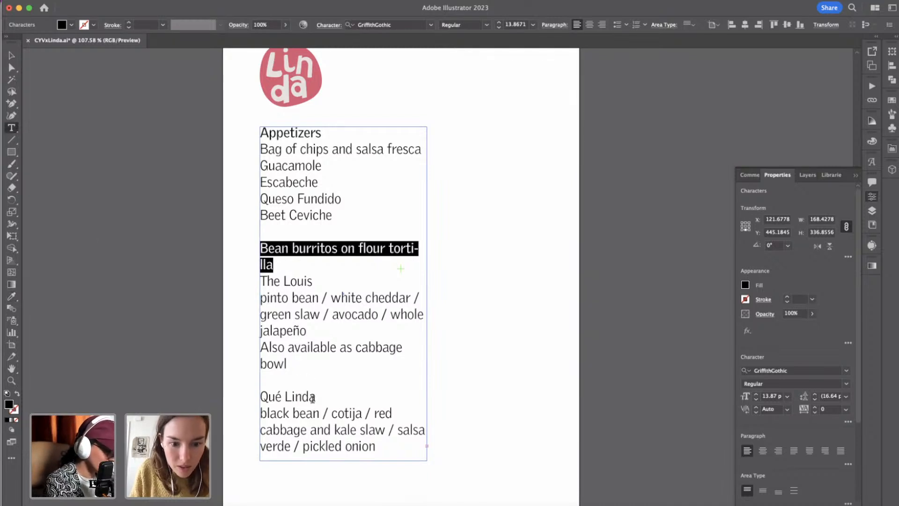
drag(313, 398, 261, 398)
click(11, 297)
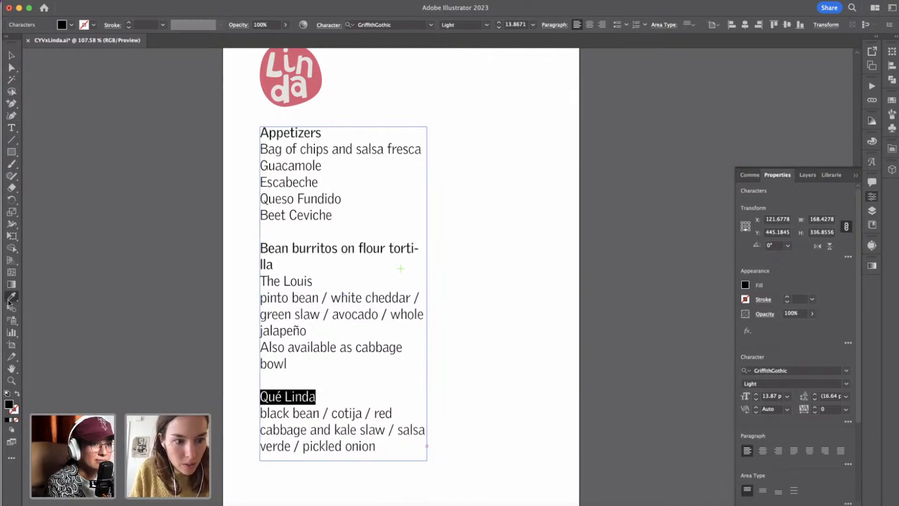
click(294, 246)
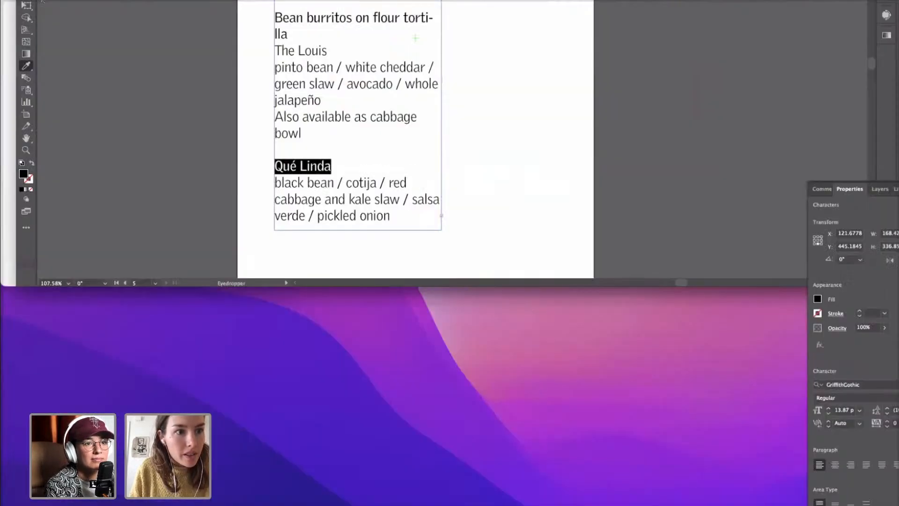
Enlarge the menu text frame to about 238 px wide and 350 px high, extending it to the right and downward.
key(v)
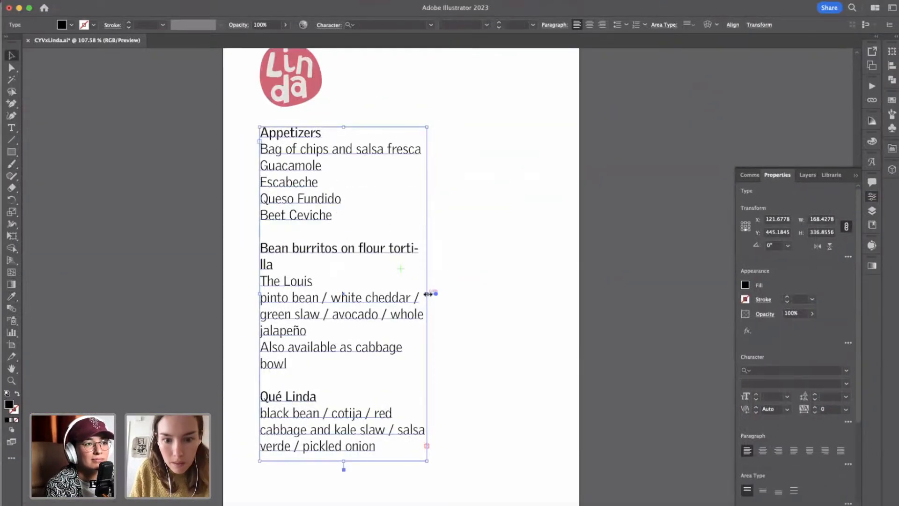
drag(428, 293, 498, 295)
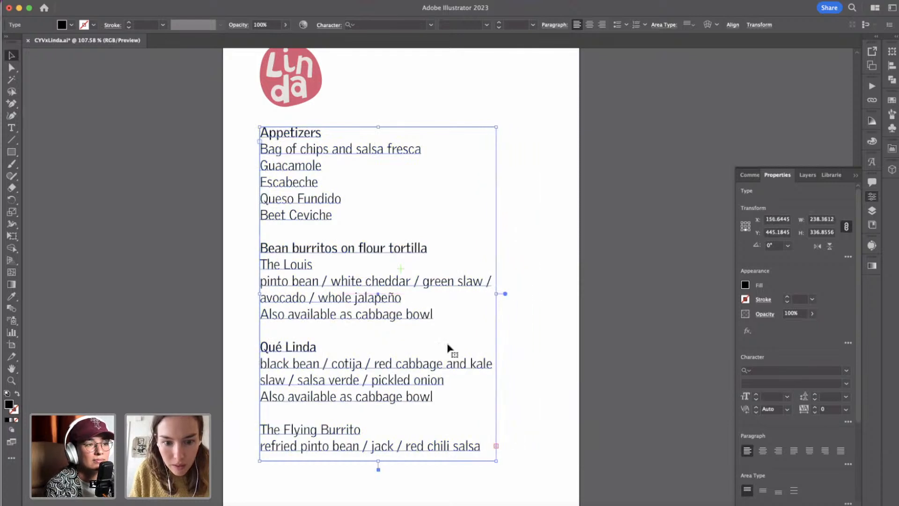
scroll(431, 436, down, 3)
mouse_move(382, 400)
mouse_down()
mouse_move(384, 447)
mouse_move(386, 414)
mouse_up()
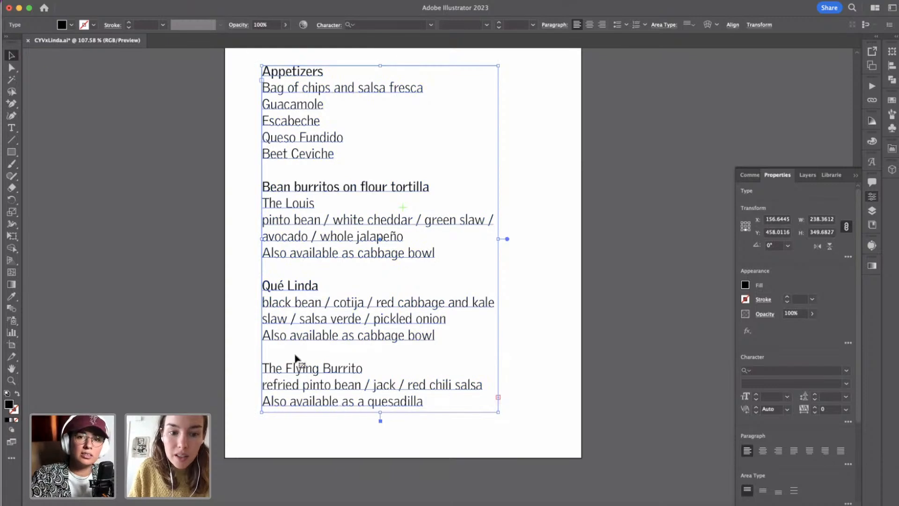
Apply the "Qué Linda" line's text formatting to "The Flying Burrito" and deselect the text.
triple_click(300, 369)
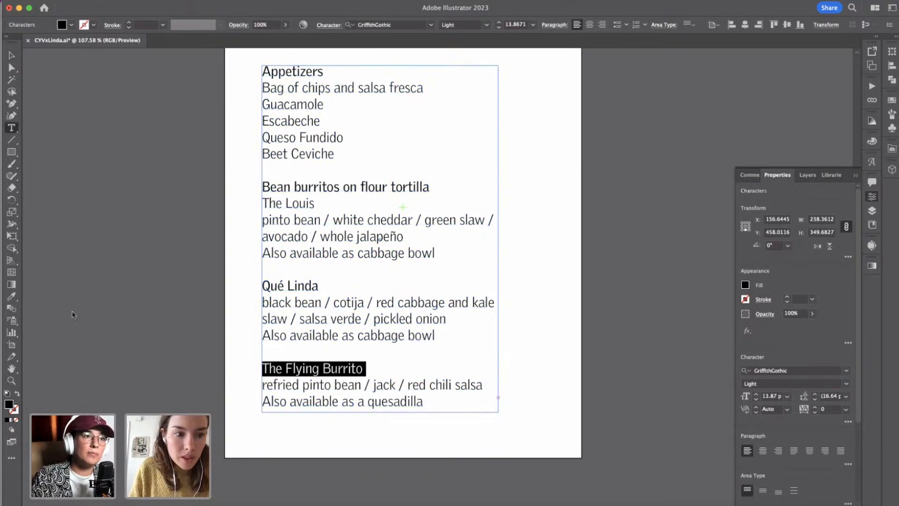
click(11, 296)
click(303, 285)
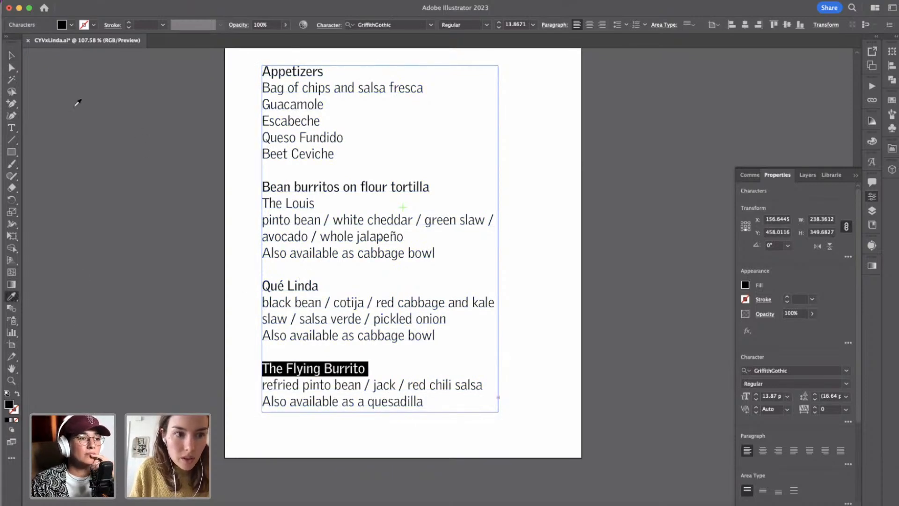
click(11, 55)
click(539, 264)
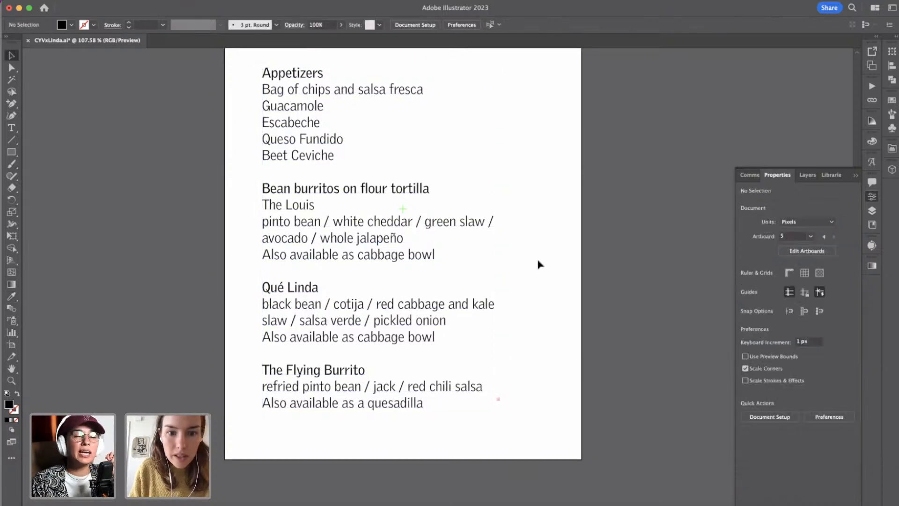
Match the dish name "The Louis" to the Regular-weight formatting of "Qué Linda".
scroll(538, 263, up, 2)
double_click(300, 231)
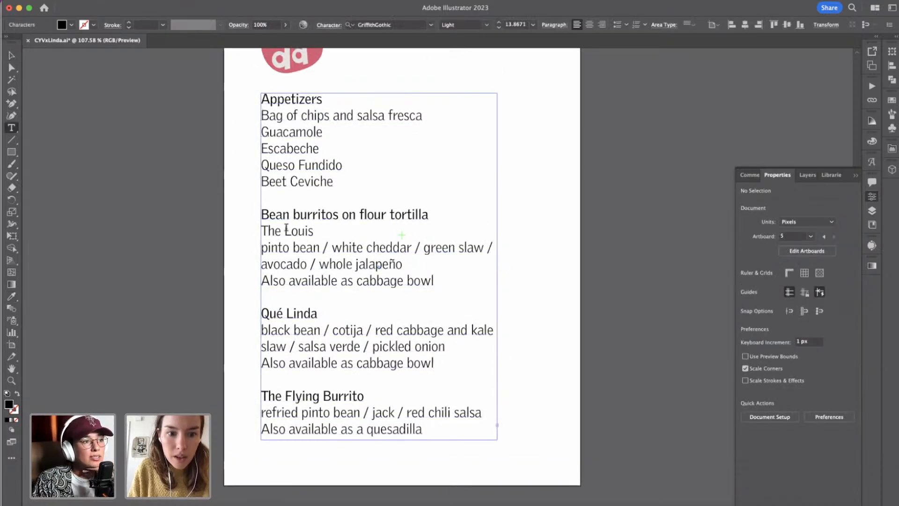
triple_click(300, 231)
click(11, 296)
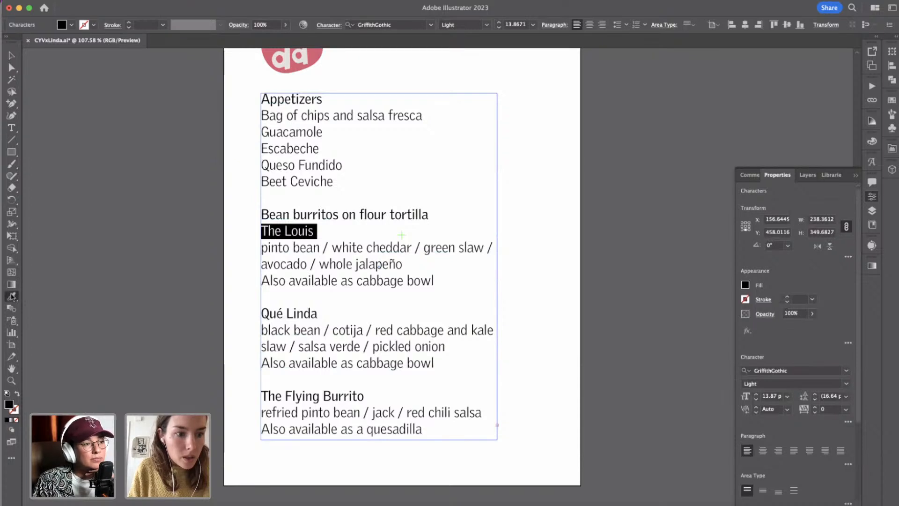
click(297, 311)
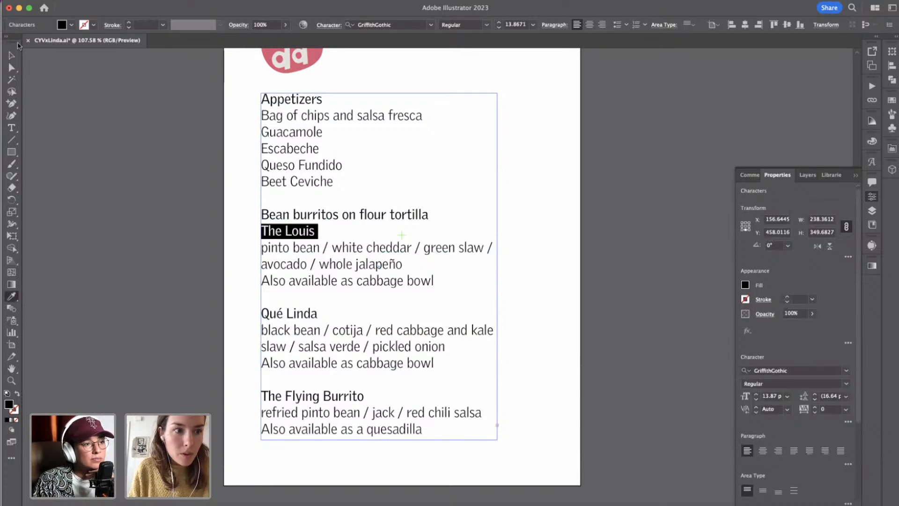
Delete the line "Bean burritos on flour tortilla" above "The Louis" in the menu text.
click(12, 56)
double_click(335, 217)
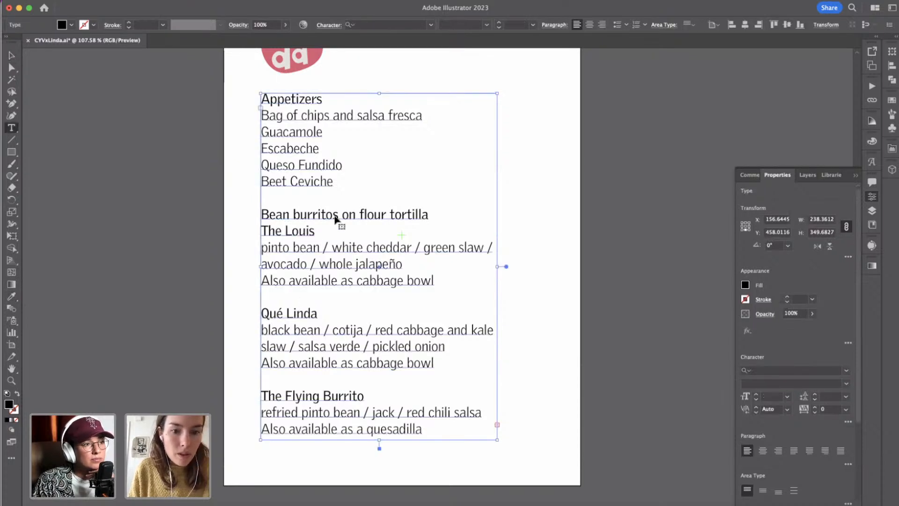
triple_click(335, 216)
key(BackSpace)
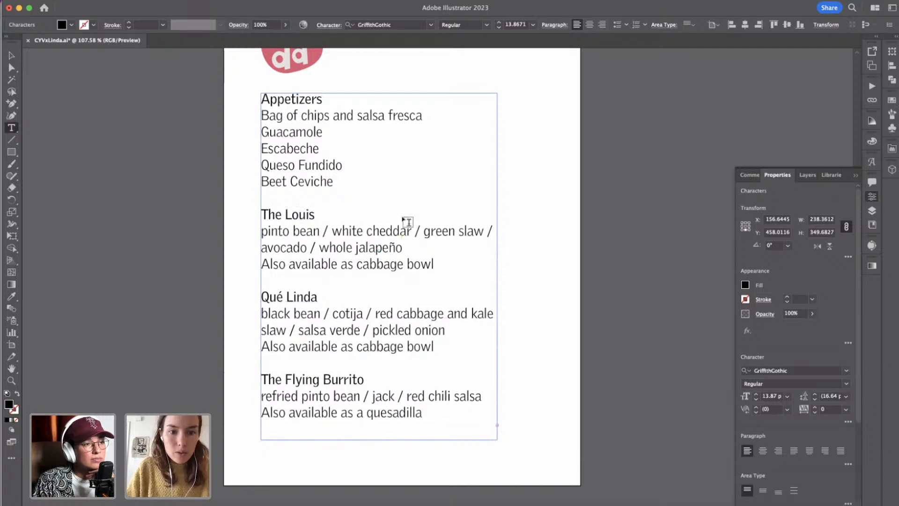
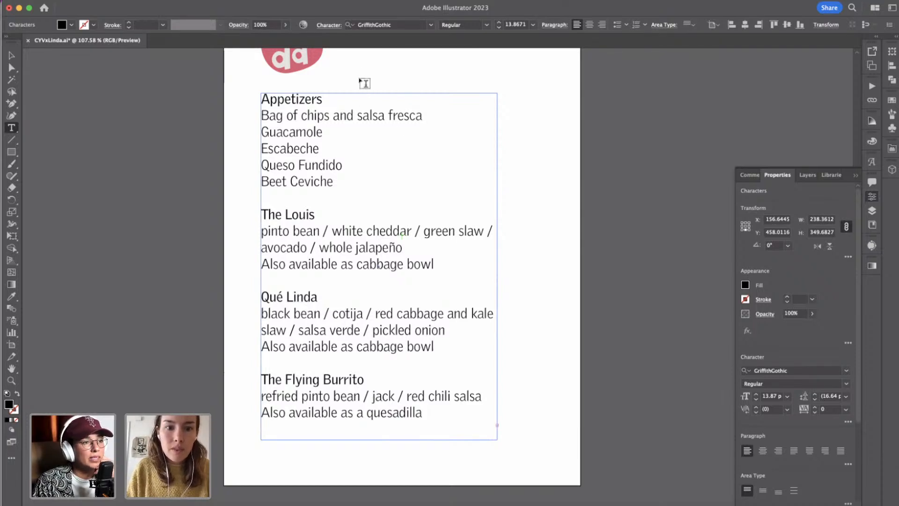
Extend the menu text frame downward to about 411 px high.
click(13, 55)
click(158, 239)
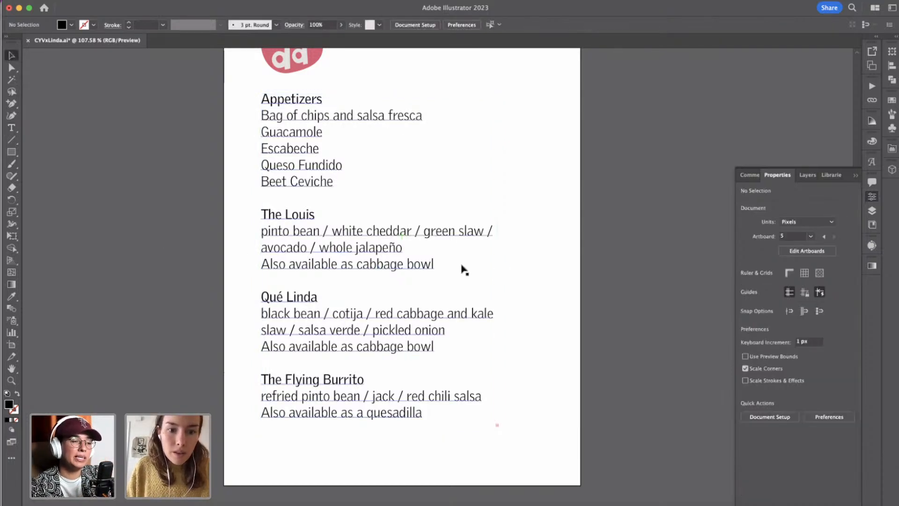
scroll(462, 267, down, 3)
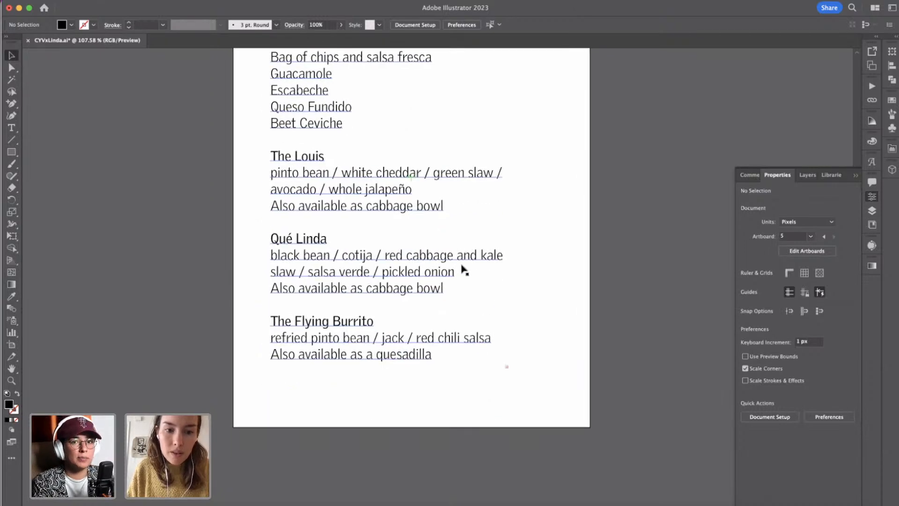
click(421, 276)
drag(391, 384, 389, 443)
Delete the parenthetical serving note after "Avocado +1" and the small leftover text lines below it.
double_click(291, 387)
double_click(292, 388)
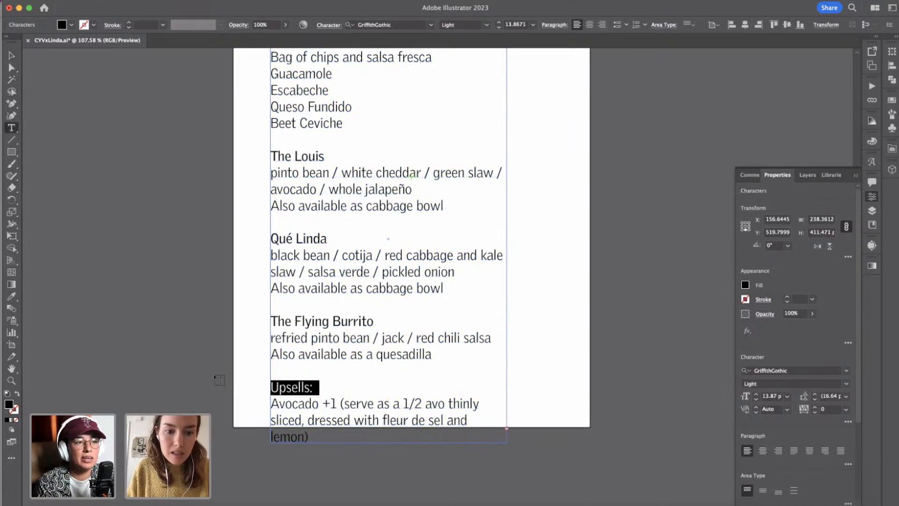
scroll(219, 380, up, 2)
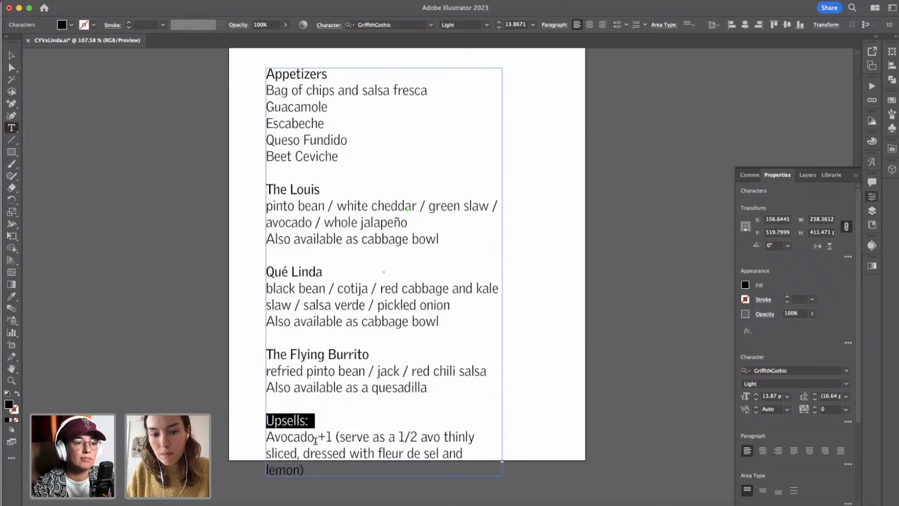
drag(331, 437, 346, 468)
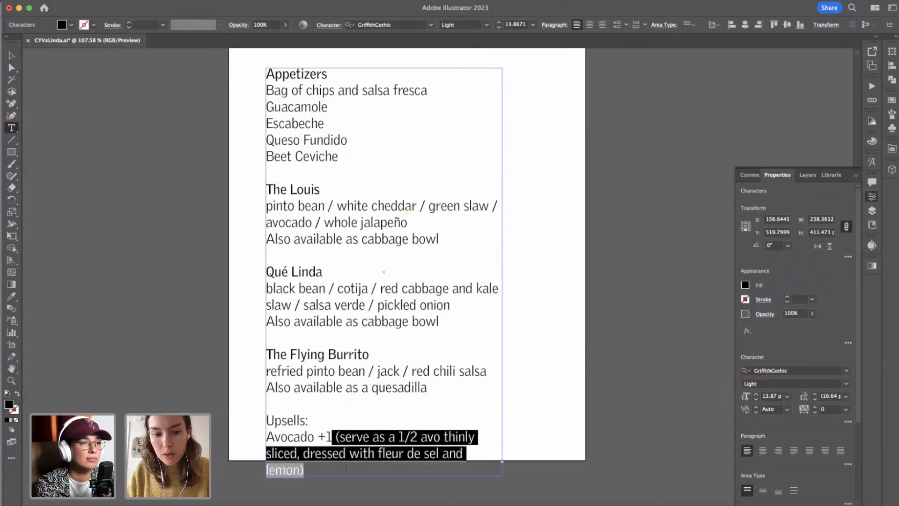
key(BackSpace)
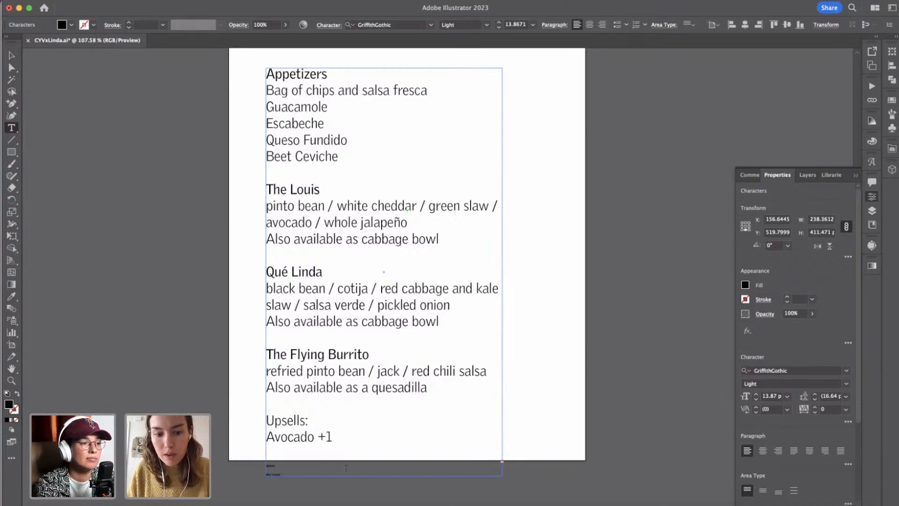
key(BackSpace)
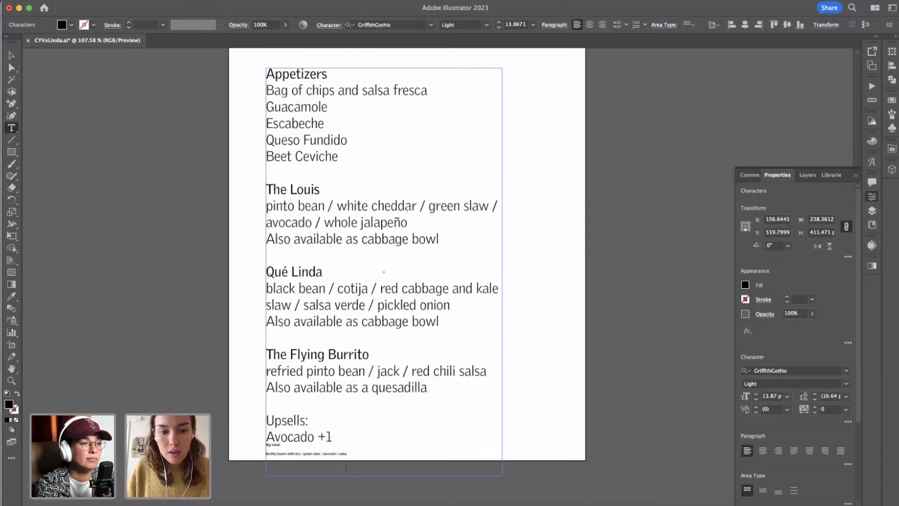
key(shift+Down)
key(shift+Down)
key(BackSpace)
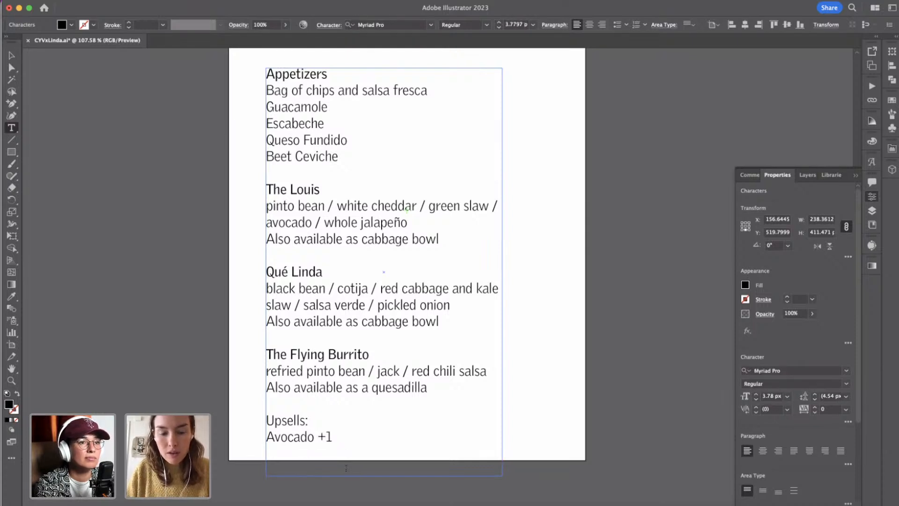
Delete the "Upsells:" heading line above "Avocado +1".
double_click(278, 423)
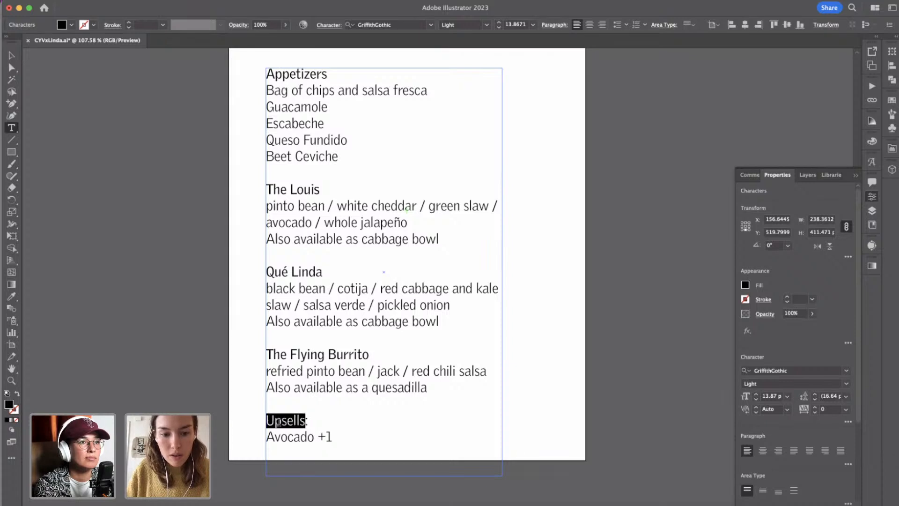
key(BackSpace)
key(Delete)
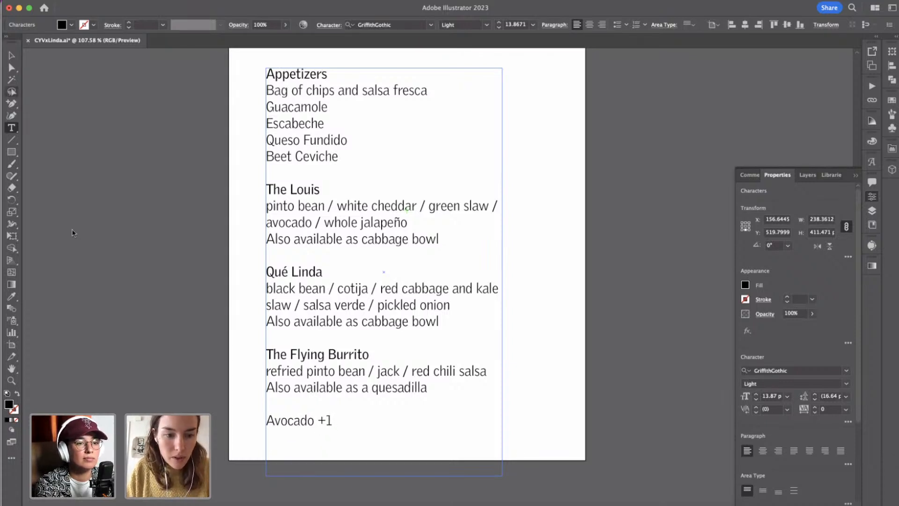
Shorten the menu text frame to about 362 px high, ending just below "Avocado +1", and deselect it.
click(11, 55)
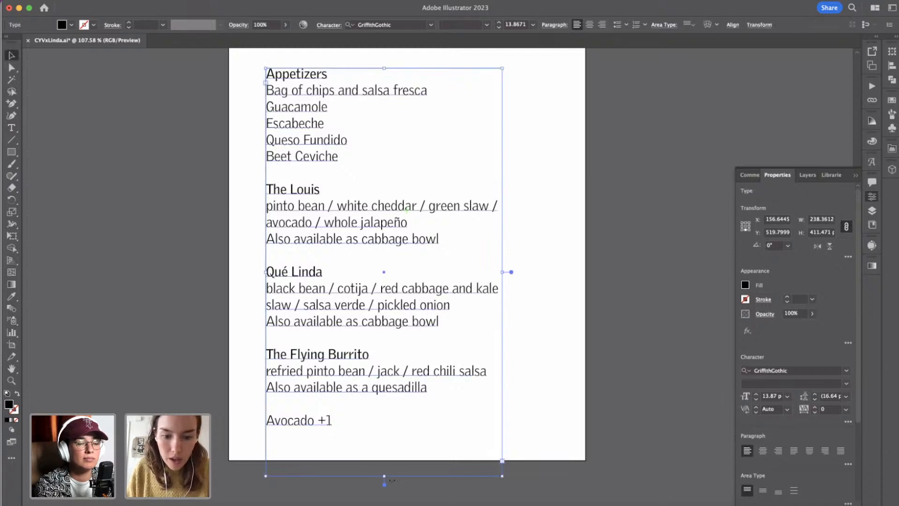
drag(384, 476, 392, 428)
click(556, 400)
scroll(548, 409, down, 2)
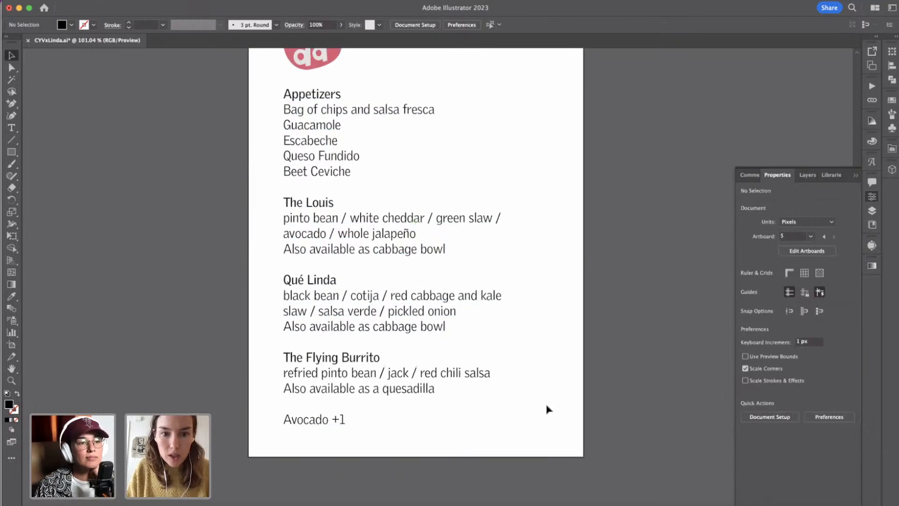
scroll(546, 410, down, 4)
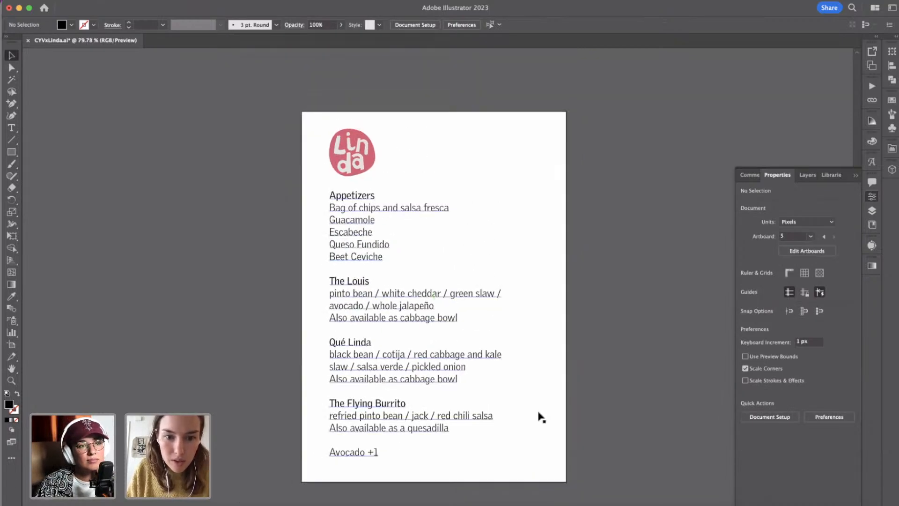
Move the Linda badge and the menu text frame together 11 px to the left and deselect them.
click(357, 262)
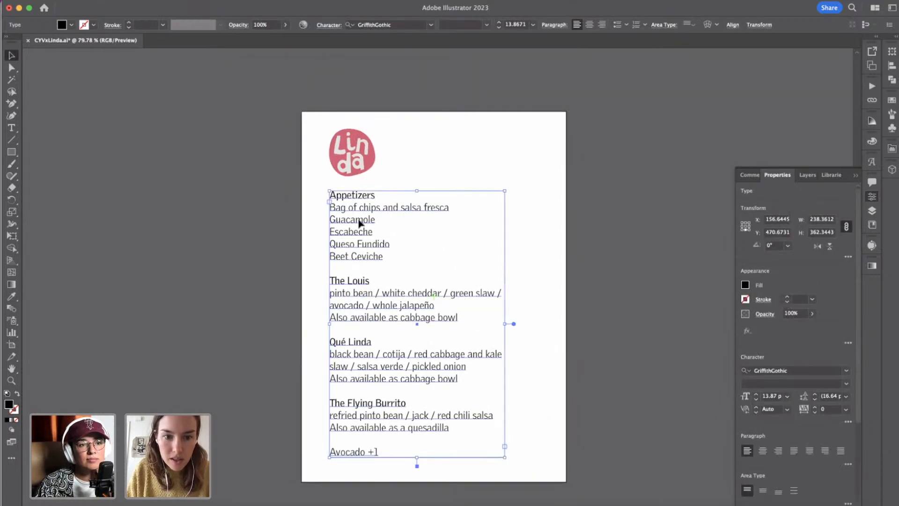
shift+click(357, 163)
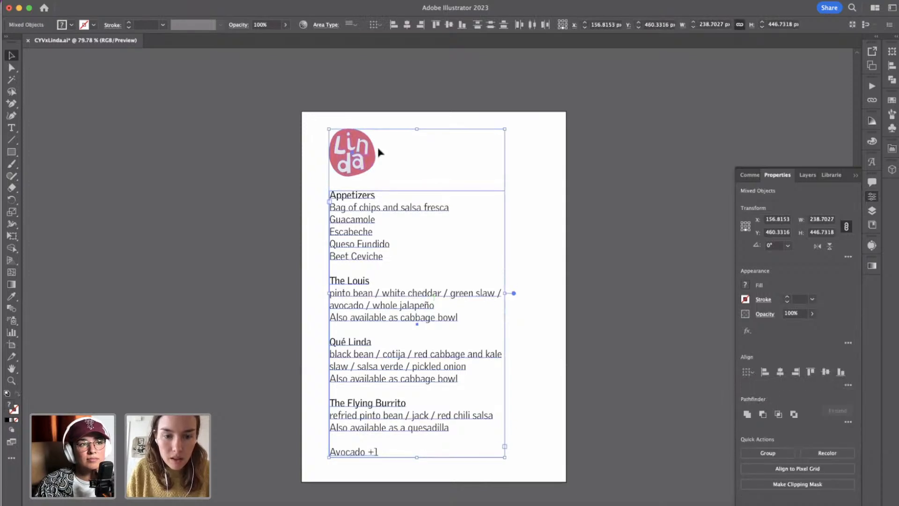
key(Left)
key(shift+Left)
click(551, 188)
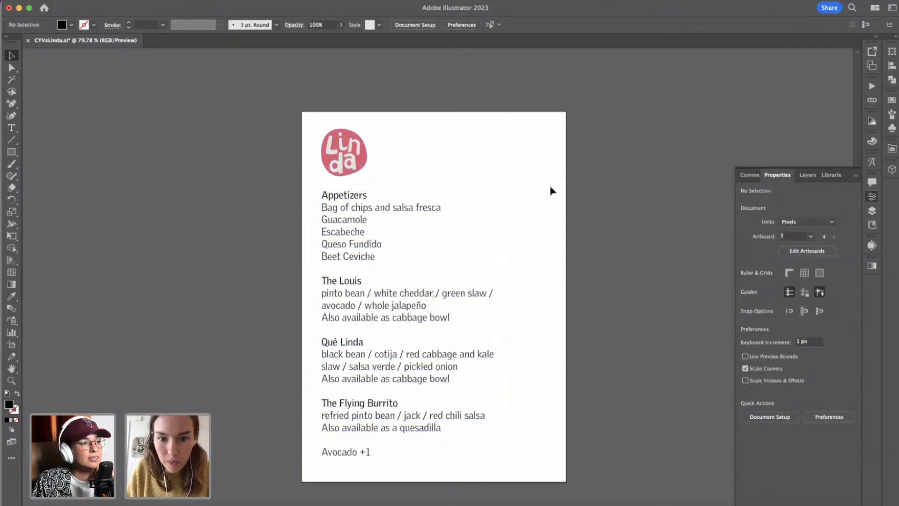
Duplicate the menu text frame about 259 px horizontally to the right of the original.
scroll(551, 187, up, 2)
scroll(551, 187, down, 3)
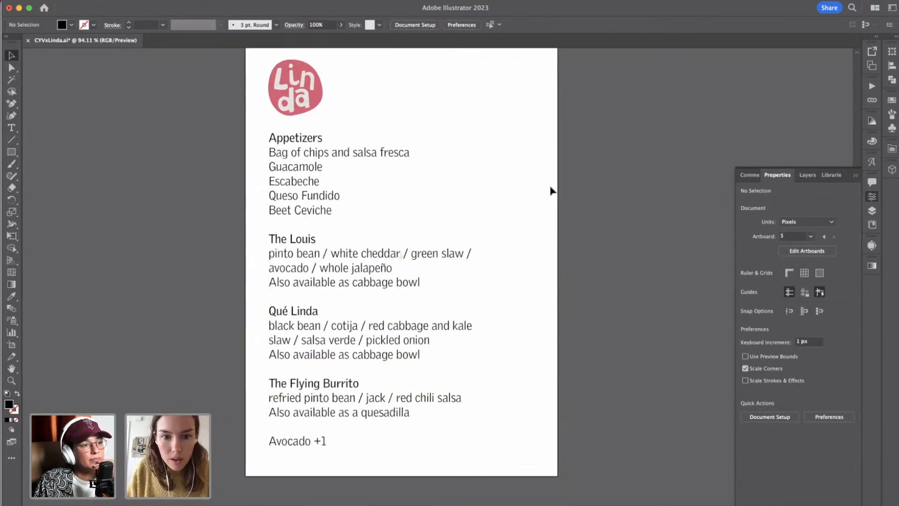
click(12, 127)
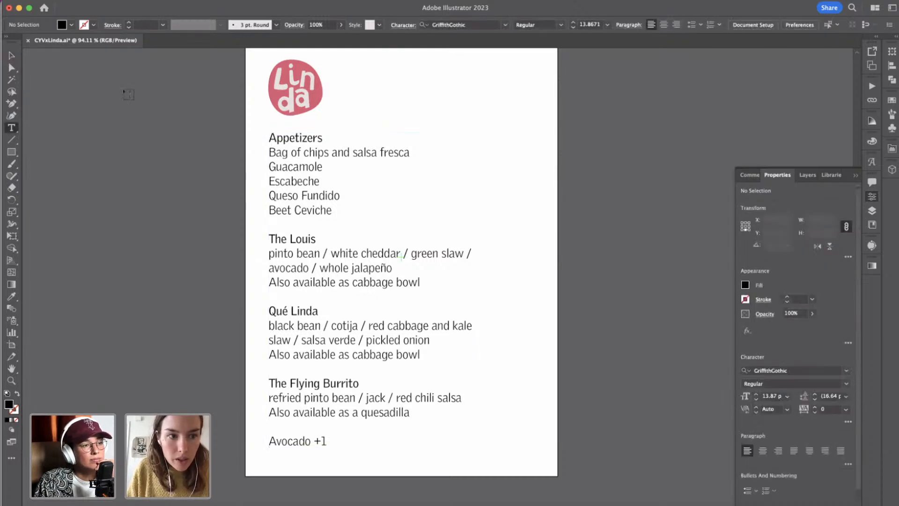
click(12, 55)
click(268, 195)
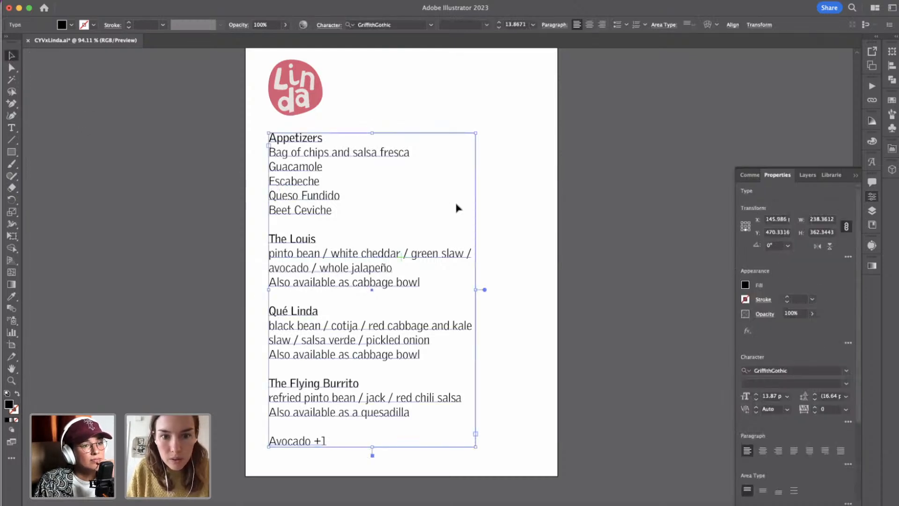
drag(309, 182, 571, 182)
Clear the "Appetizers" heading text in the duplicated frame, keeping its line blank.
double_click(507, 139)
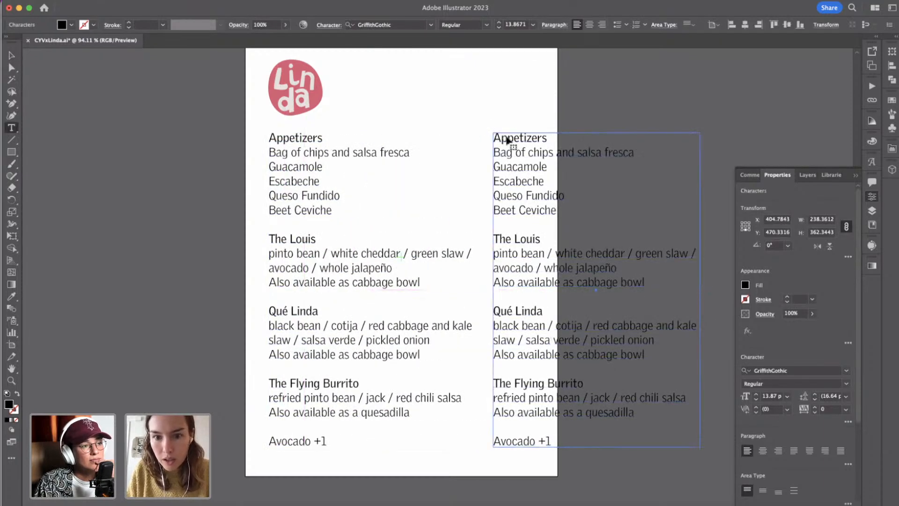
triple_click(507, 139)
key(BackSpace)
key(super+z)
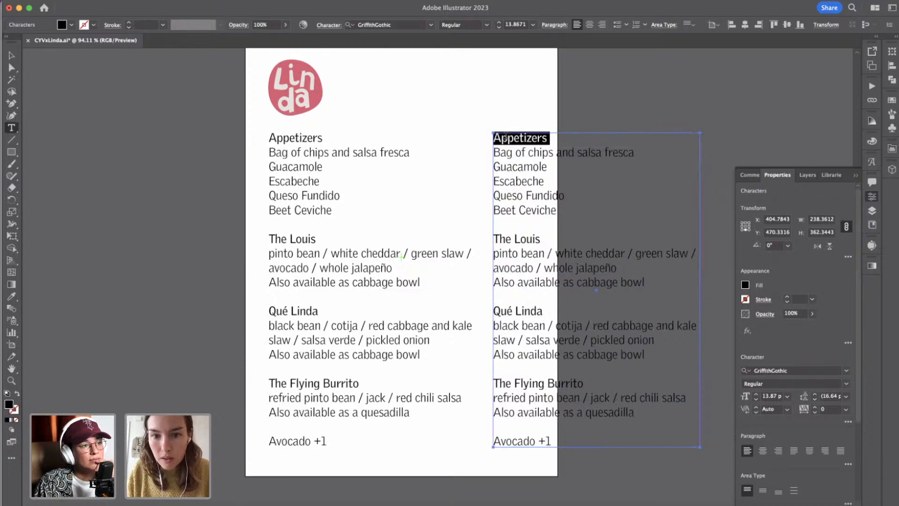
click(508, 139)
drag(550, 137, 469, 137)
key(BackSpace)
Replace the five appetizer names in the duplicate with the prices 7, 8, 4, 10 and 12, keeping a blank line below.
key(Down)
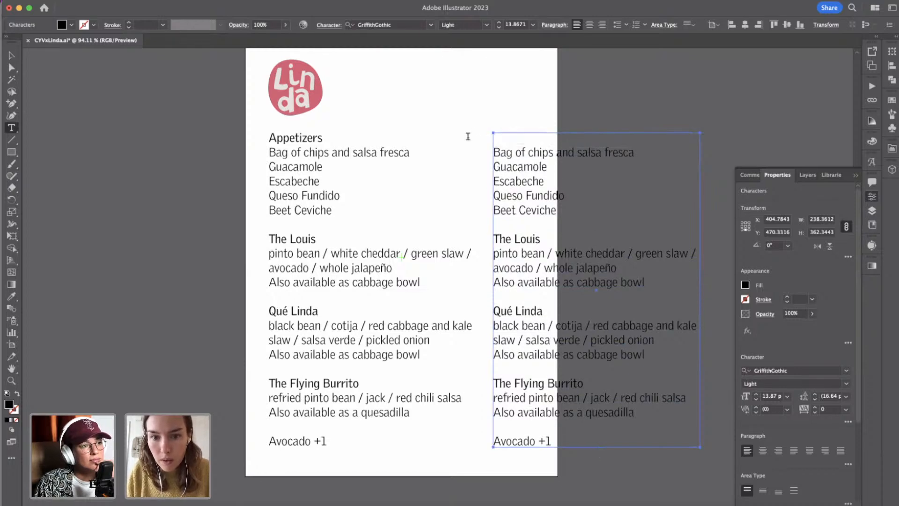
key(shift+Down)
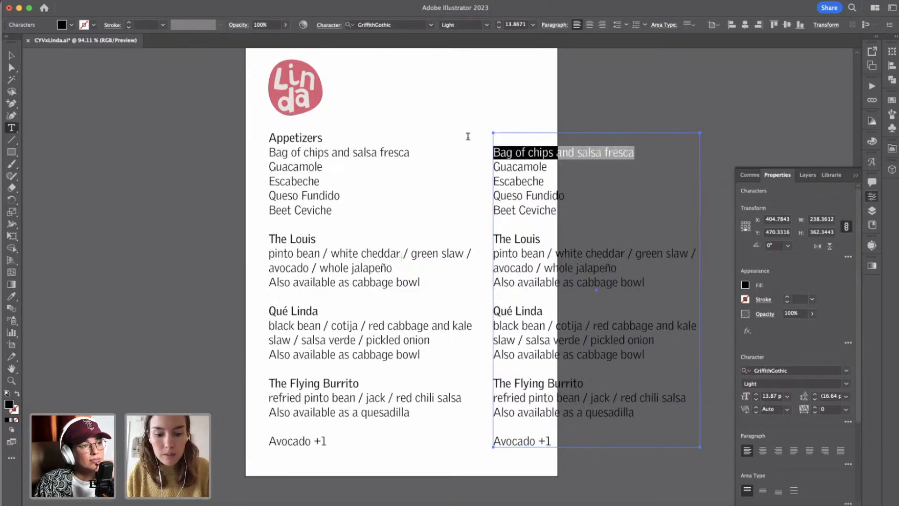
text(7)
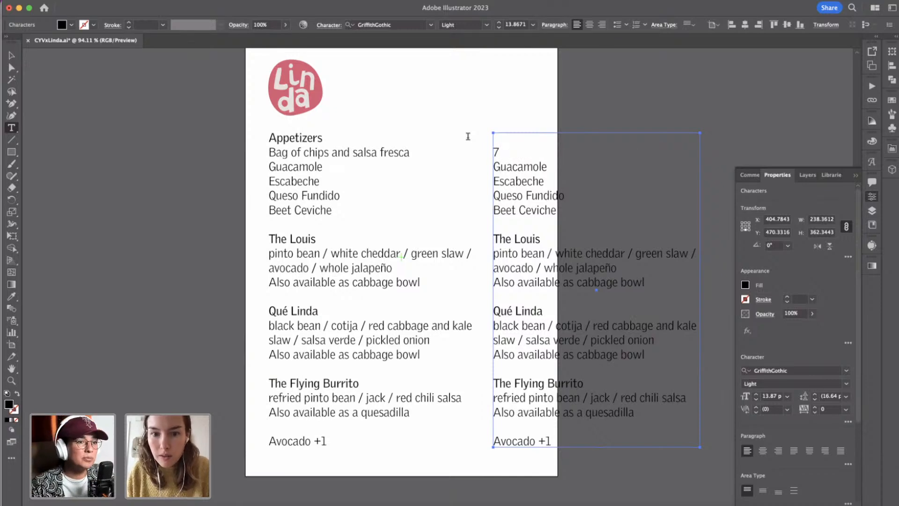
key(shift+Down)
key(shift+Up)
key(shift+Down)
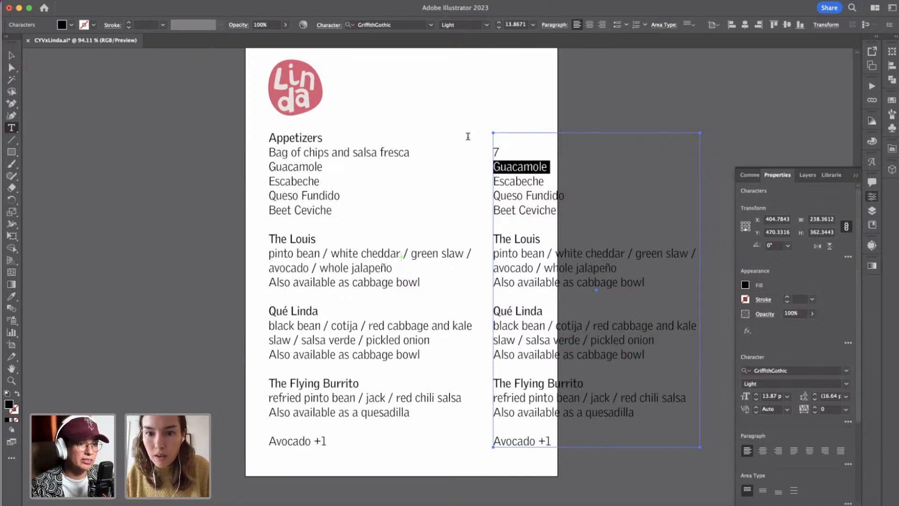
text(8)
key(shift+Down)
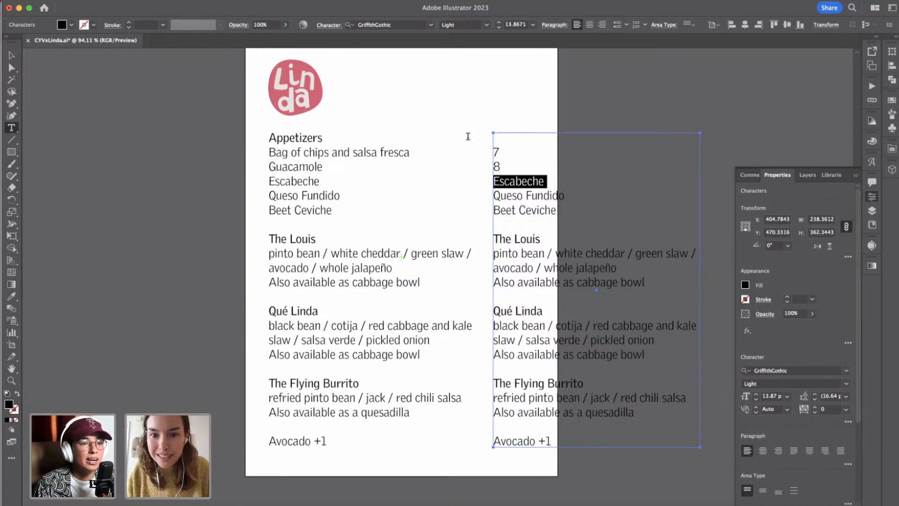
text(5)
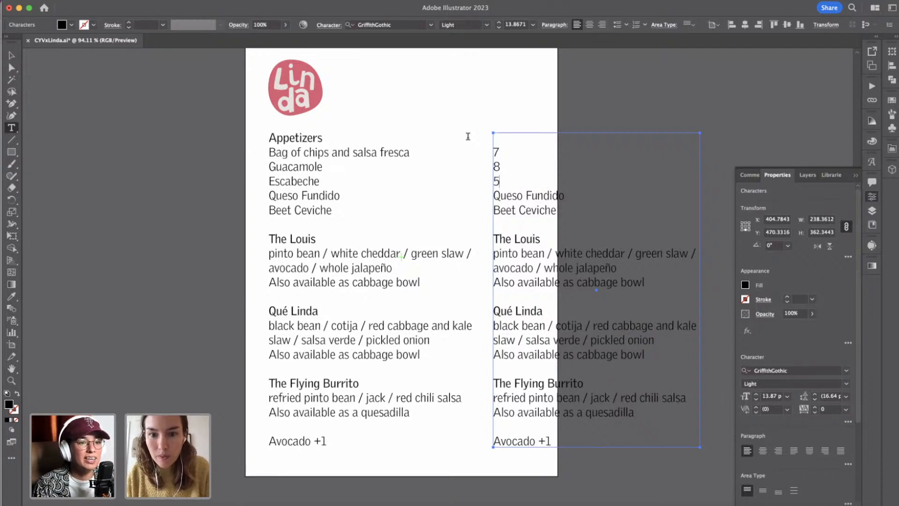
key(shift+Down)
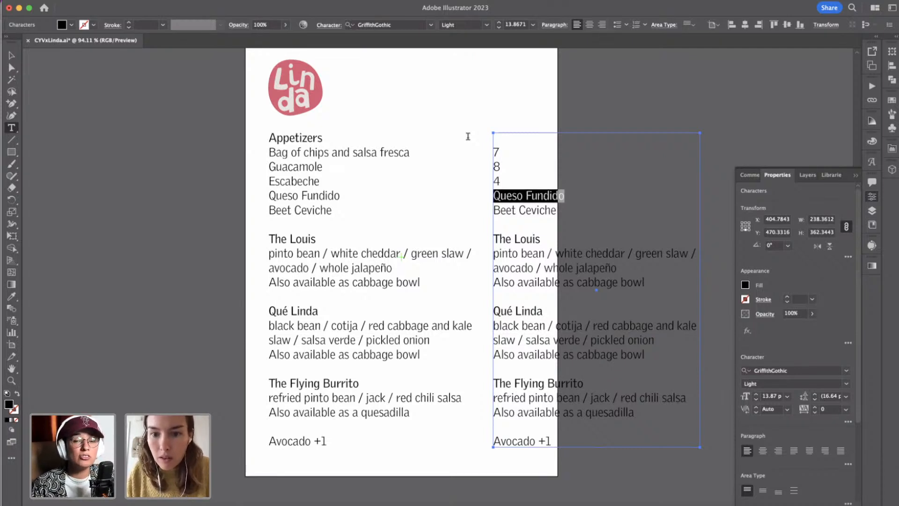
text(10)
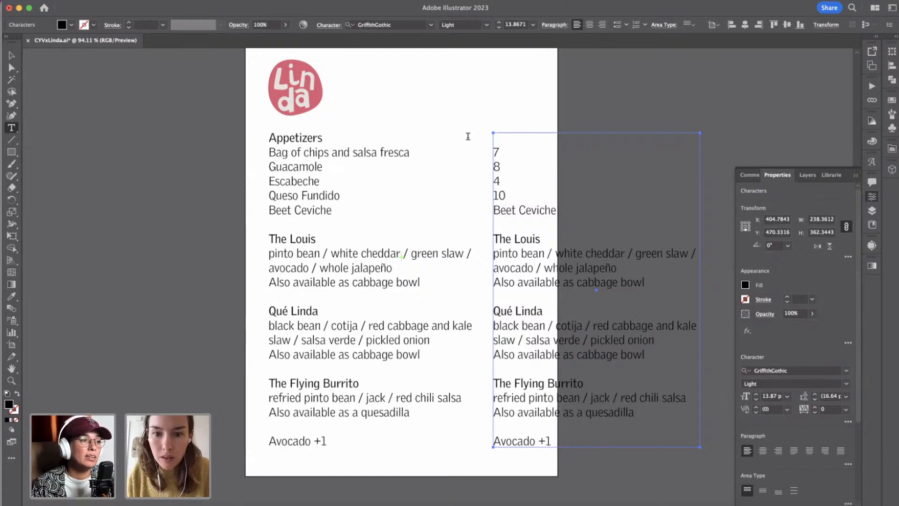
key(shift+Down)
text(12)
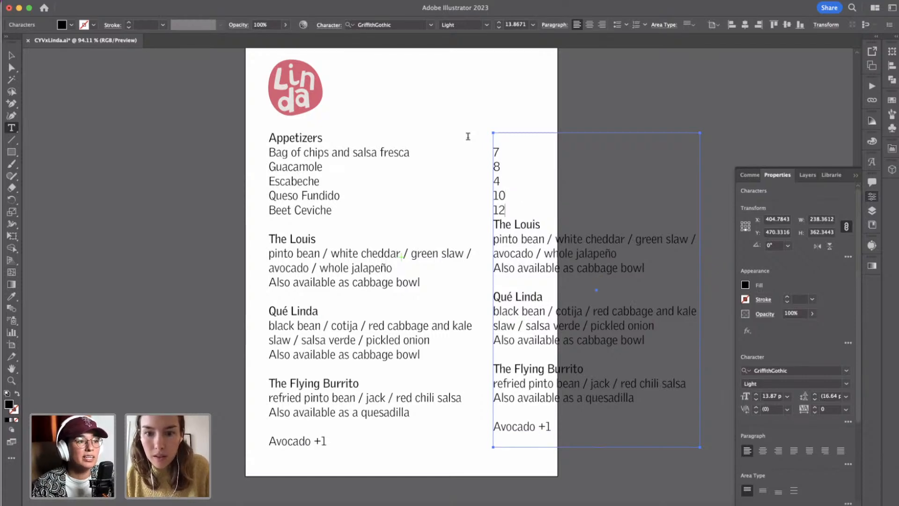
key(Return)
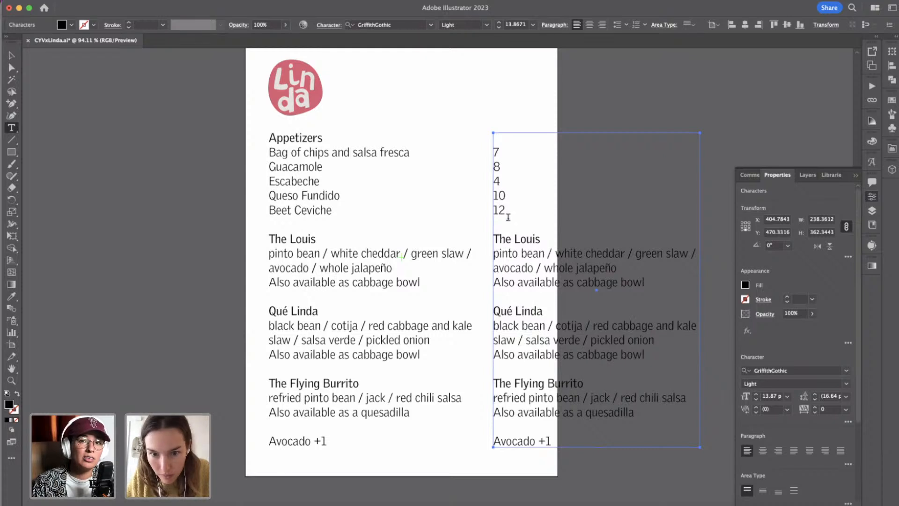
Replace "The Louis" in the duplicate with the price 12 and delete its three description lines.
drag(495, 237, 538, 239)
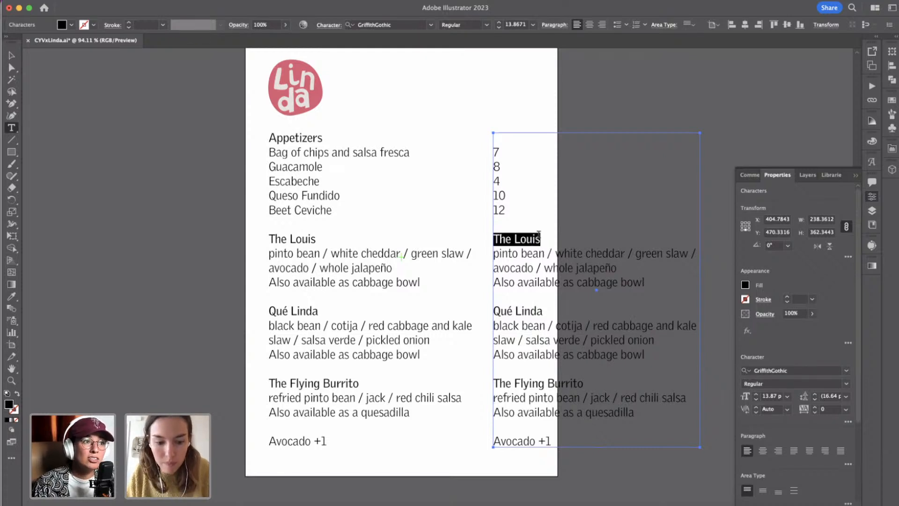
text(12)
key(Down)
key(Left)
key(Left)
key(Left)
key(Right)
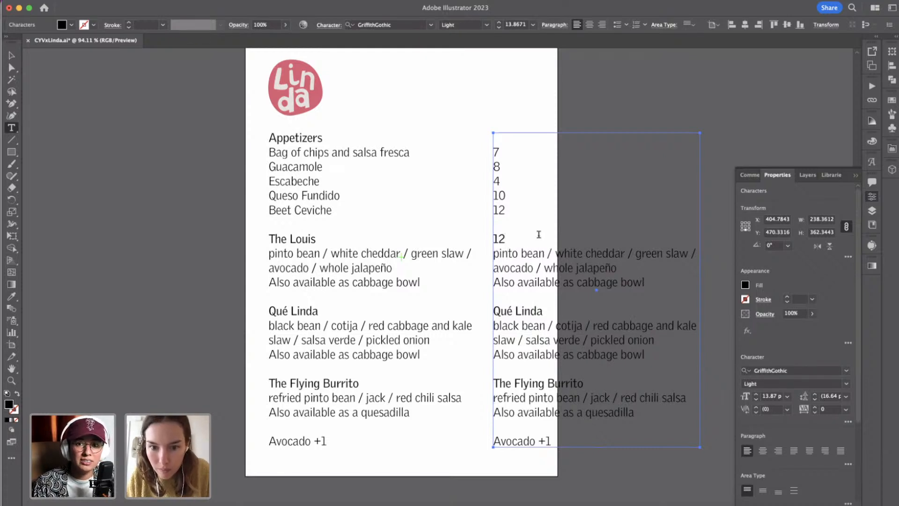
key(shift+Down)
key(shift+Down)
Replace "Qué Linda" in the price column with 12 and swap its three description lines for blank lines.
key(shift+Down)
key(BackSpace)
key(Left)
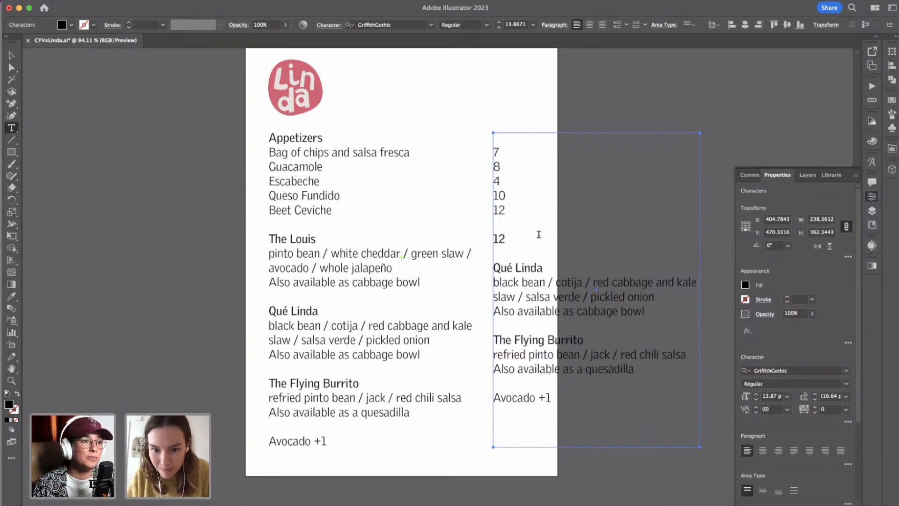
Insert three blank lines above "Qué Linda" in the duplicate to align it with the original column.
key(Return)
key(Return)
key(Return)
key(Down)
key(Down)
key(shift+Down)
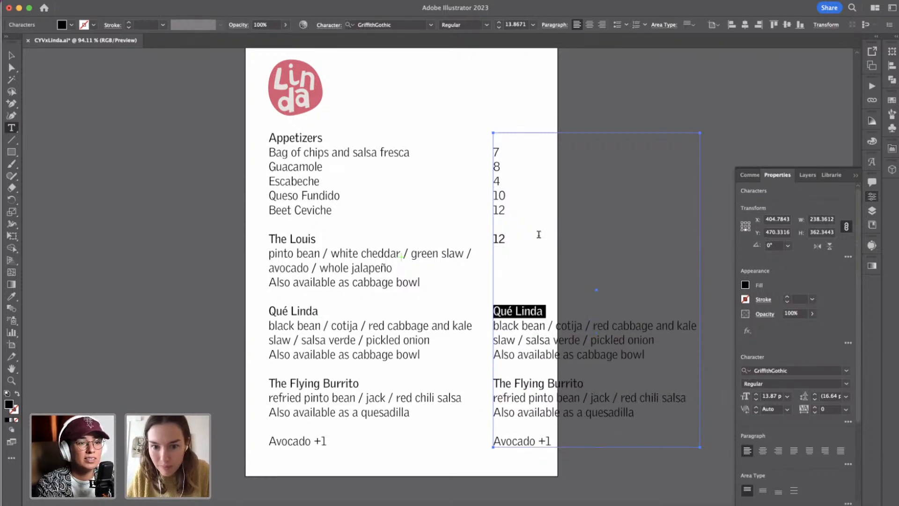
text(12)
key(Right)
key(shift+Down)
key(shift+Down)
key(shift+Down)
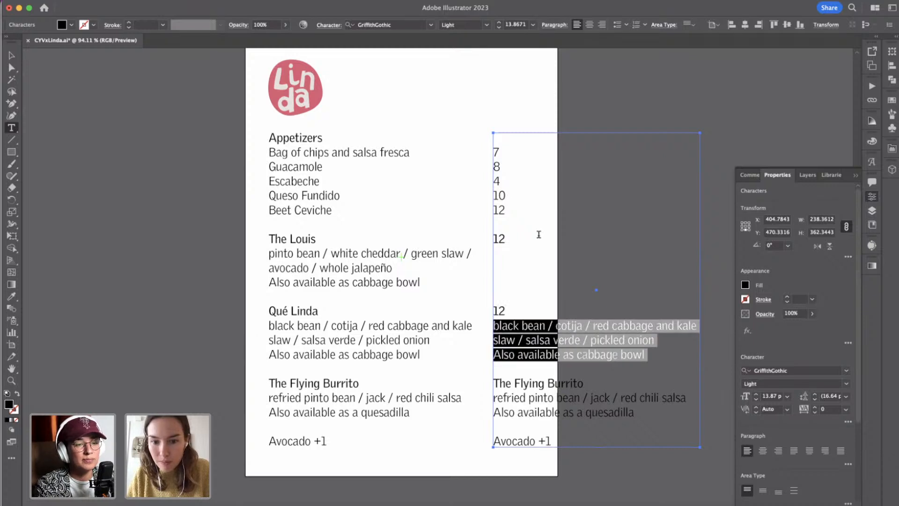
key(BackSpace)
key(Return)
key(Return)
key(Return)
key(Return)
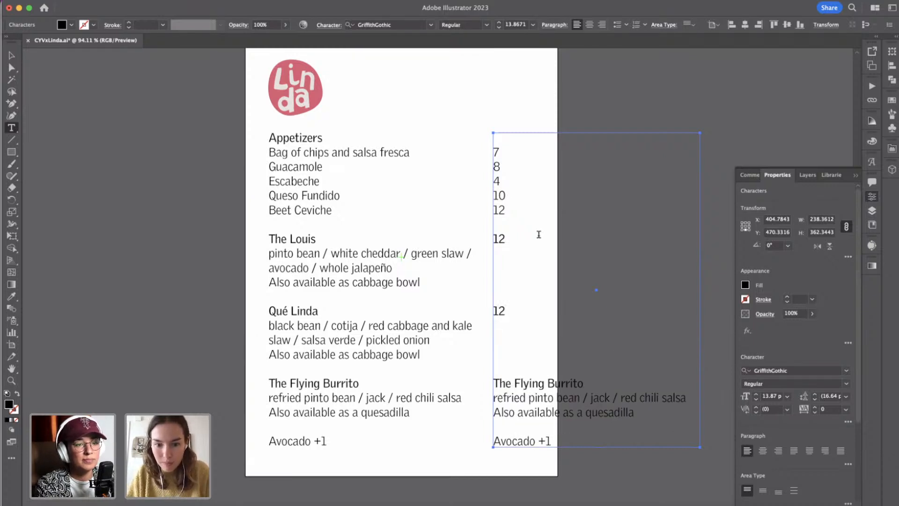
Replace "The Flying Burrito" in the price column with 12 and turn its description lines into blank lines.
key(shift+Down)
text(12)
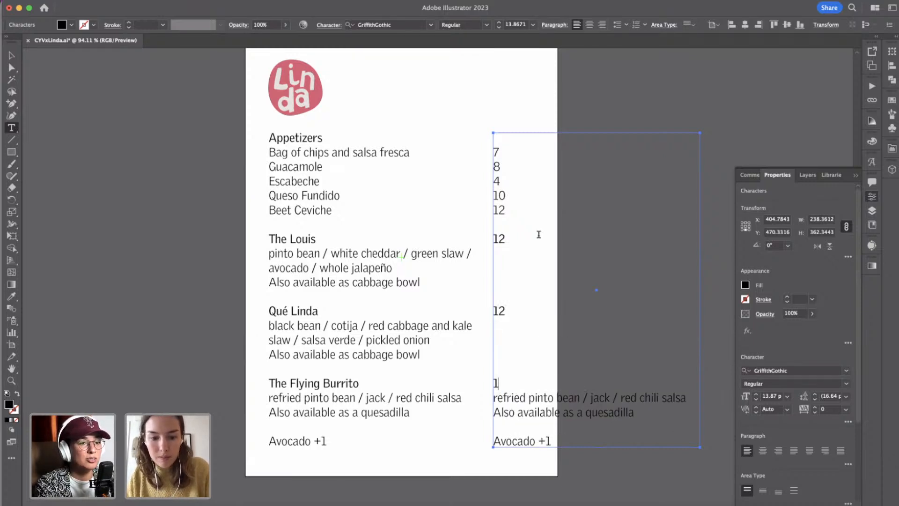
key(Right)
key(shift+Down)
key(shift+Down)
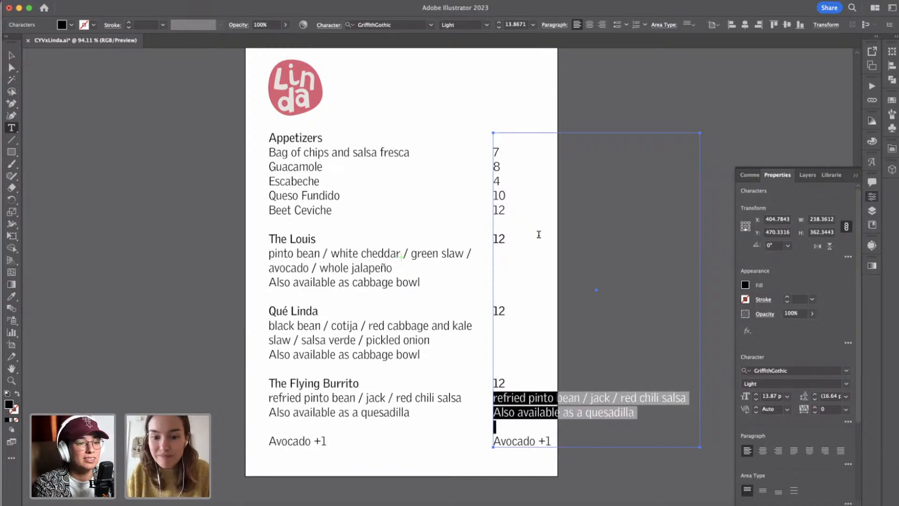
key(BackSpace)
key(Return)
key(Return)
key(Return)
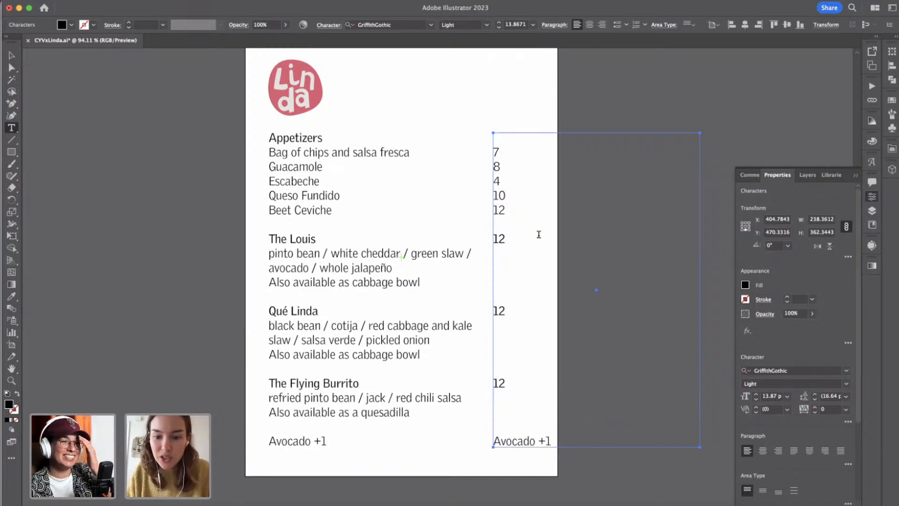
Remove "Avocado" from the last line of the price column, keeping only "+1".
key(shift+Down)
key(shift+Left)
key(shift+Left)
key(BackSpace)
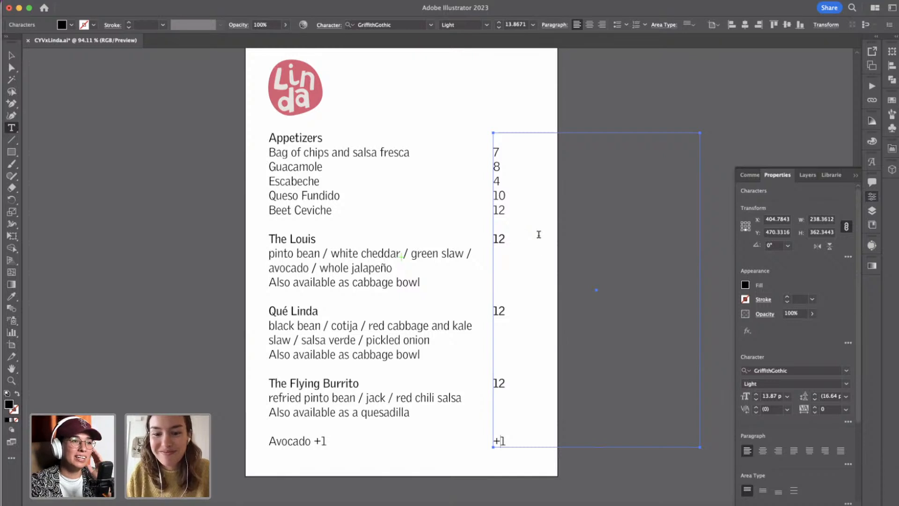
key(Right)
key(Escape)
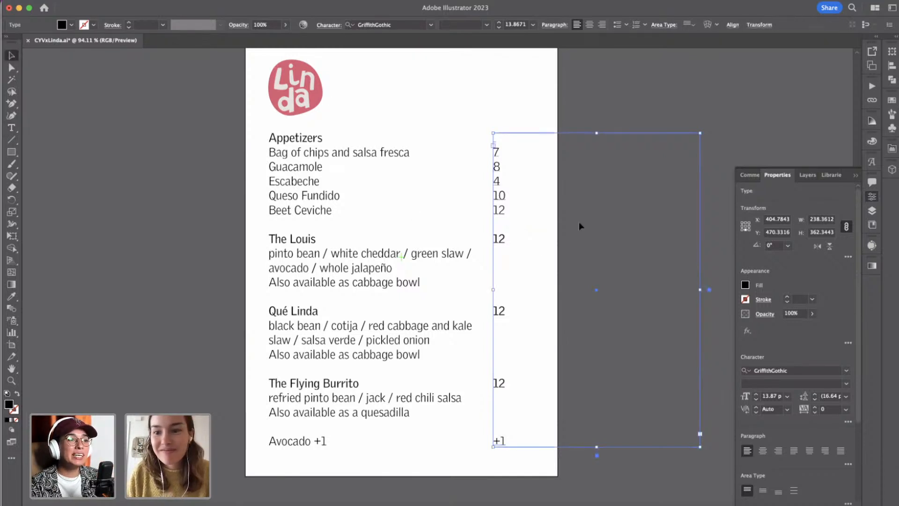
Narrow the price text frame to about 17 px wide and shift it 10 px to the right.
drag(701, 293, 509, 278)
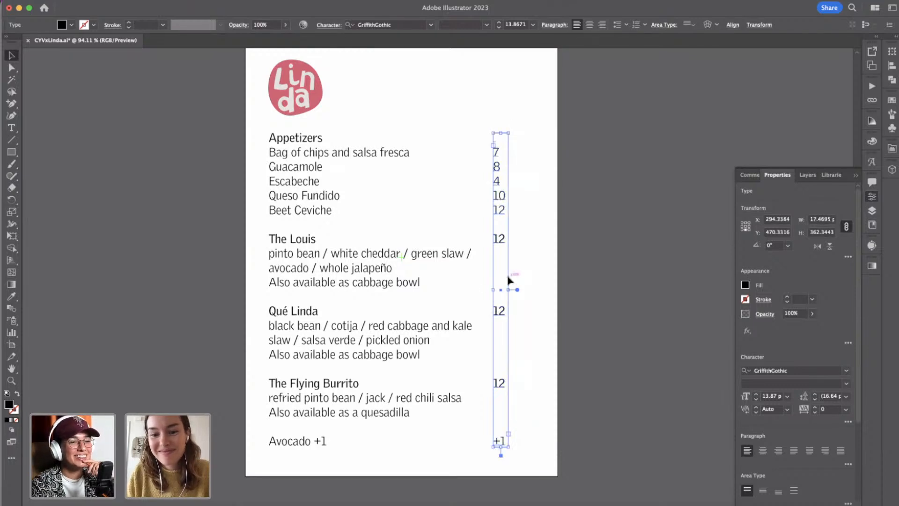
key(shift+Right)
key(shift+Right)
key(shift+Right)
key(shift+Left)
key(shift+Left)
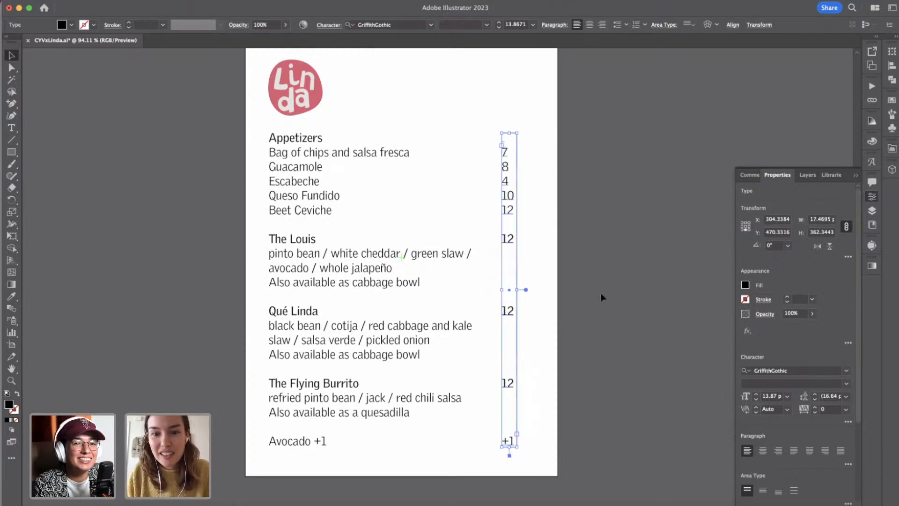
click(601, 295)
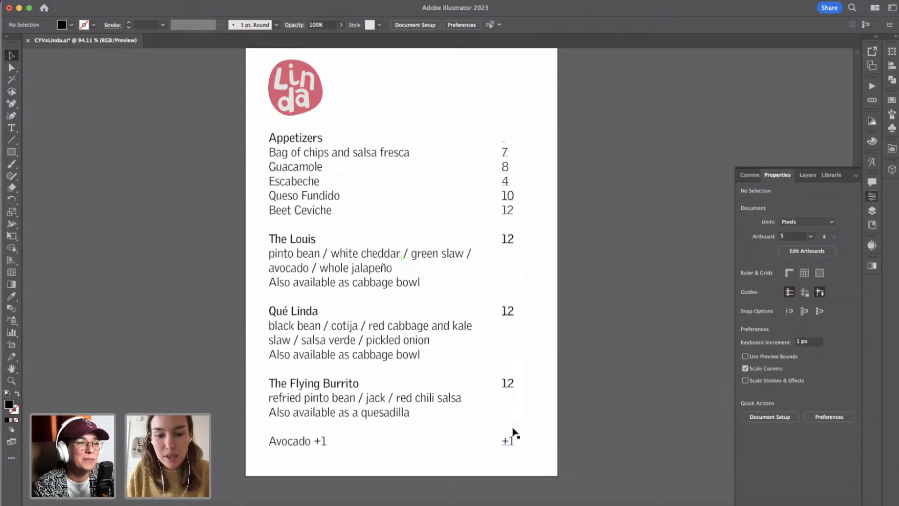
Delete the "+1" at the end of the price column.
click(509, 444)
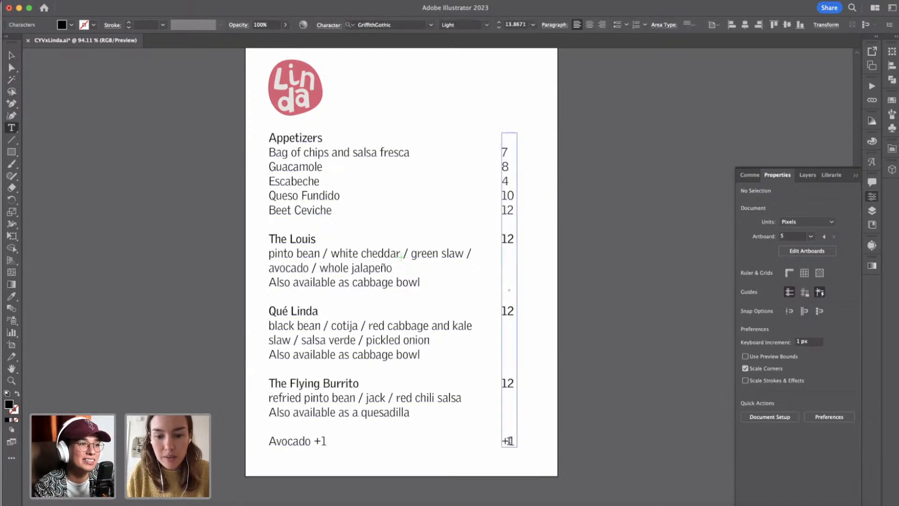
double_click(511, 438)
key(BackSpace)
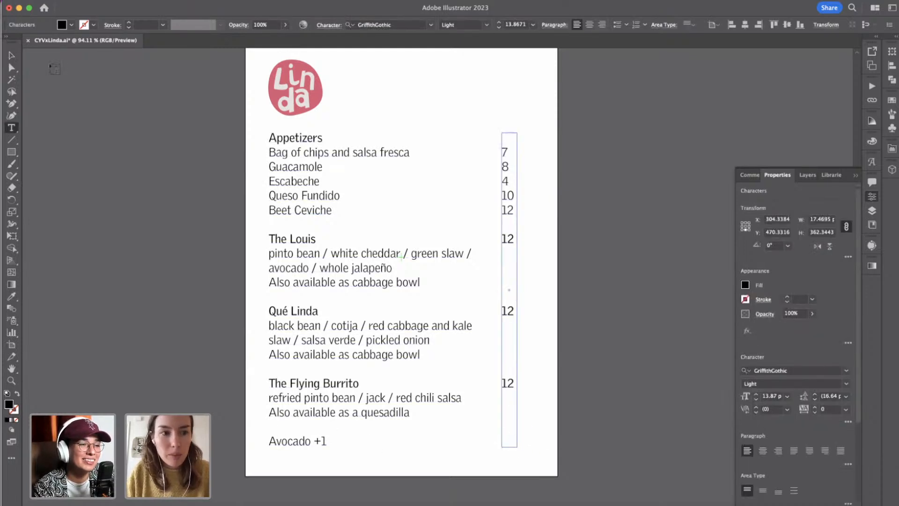
click(12, 55)
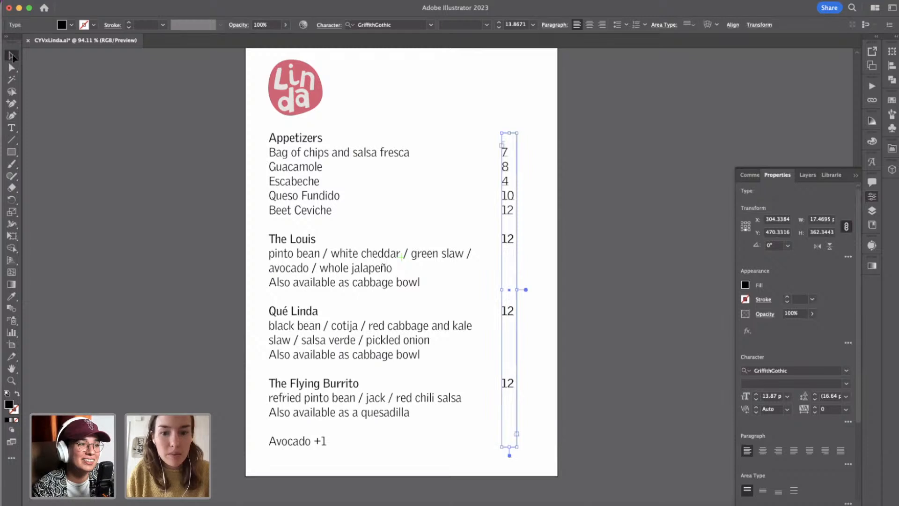
Delete the "+1" after "Avocado" in the dish column and deselect the text.
double_click(316, 441)
drag(317, 439, 341, 441)
key(BackSpace)
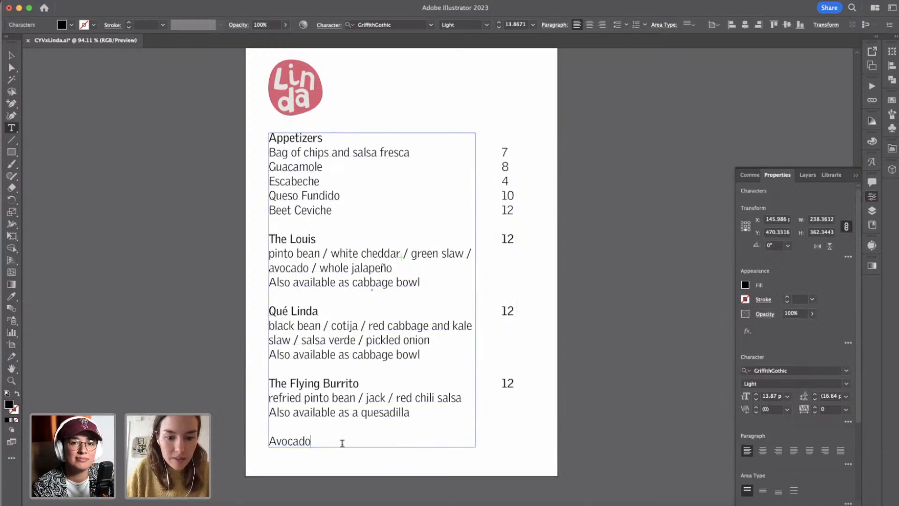
click(12, 55)
click(359, 135)
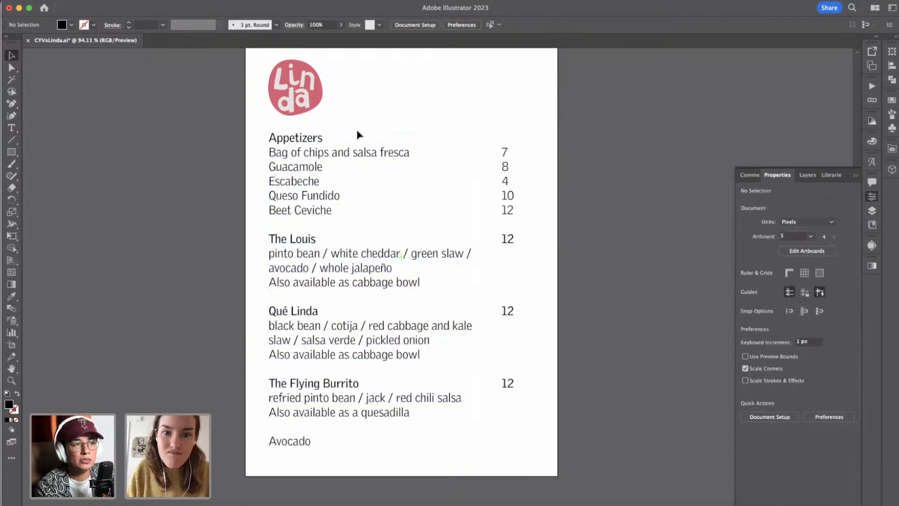
Rearrange all five artboards in a grid with 100 px spacing, moving the artwork with them.
scroll(626, 324, down, 3)
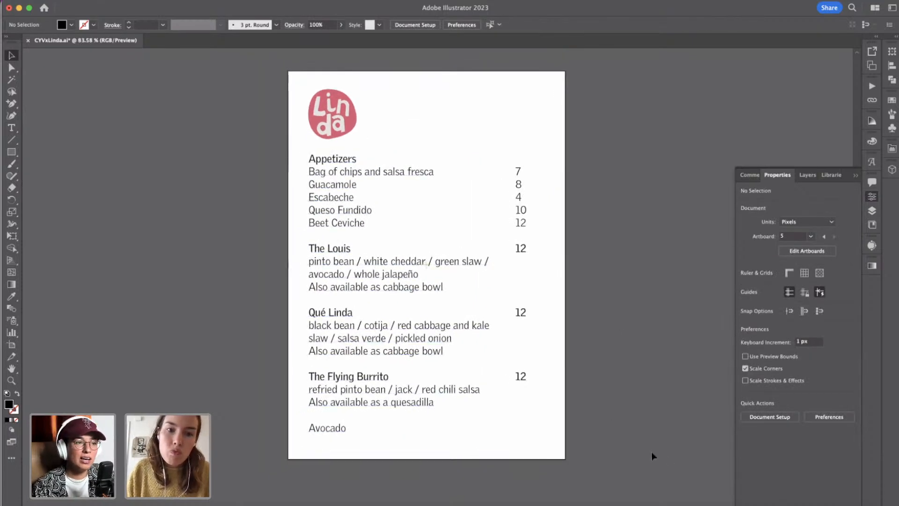
click(358, 123)
click(383, 129)
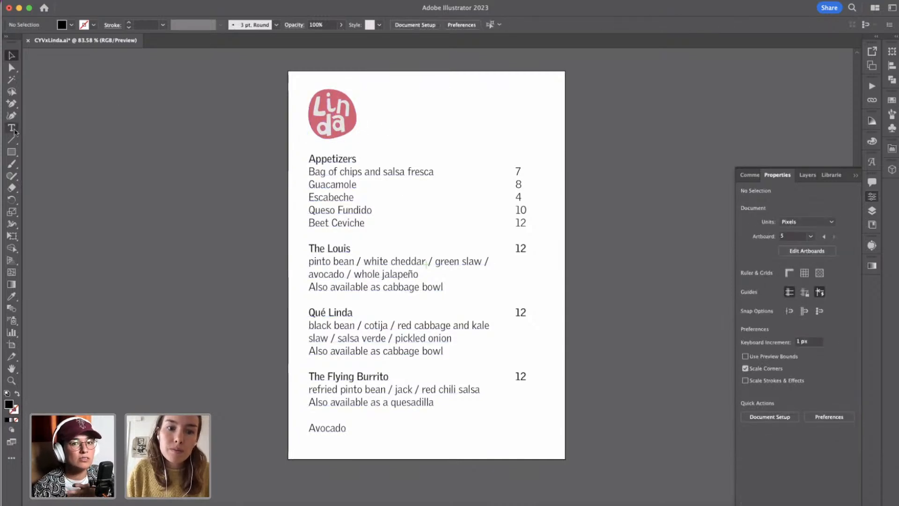
scroll(129, 255, down, 1)
scroll(128, 251, left, 3)
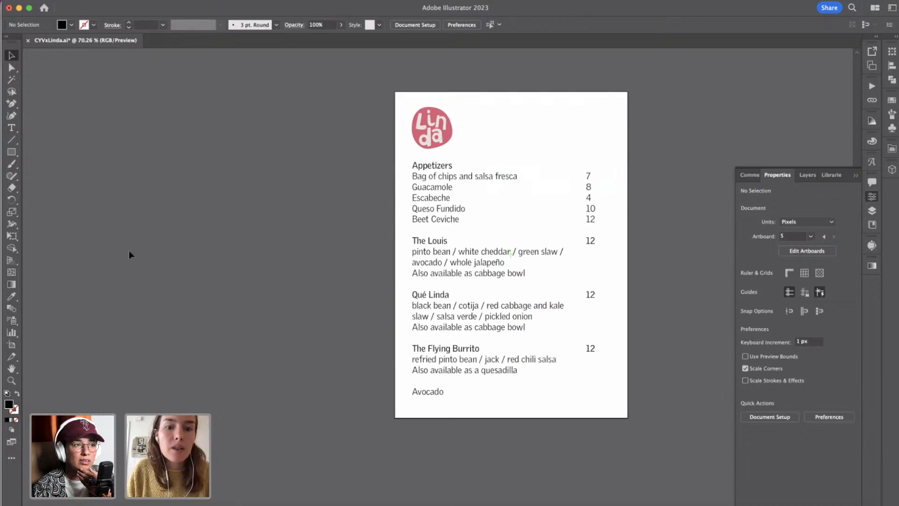
scroll(129, 251, down, 5)
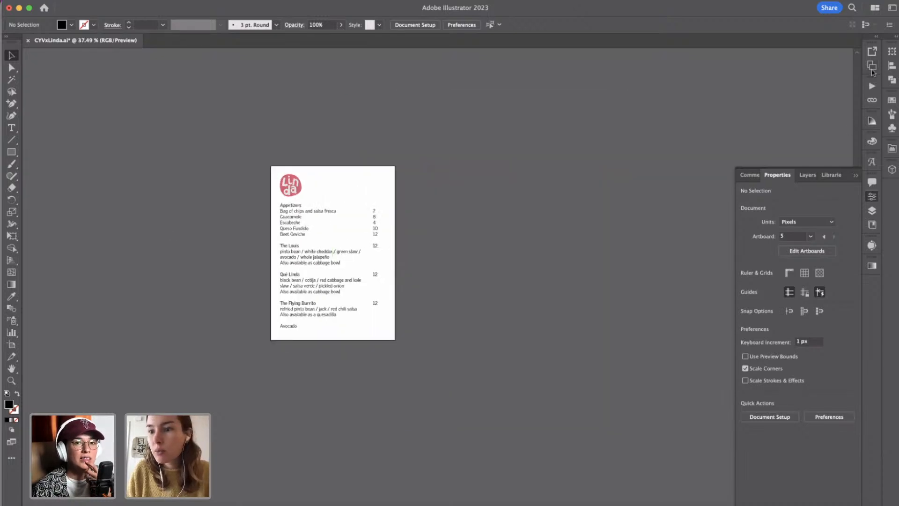
click(872, 66)
click(856, 47)
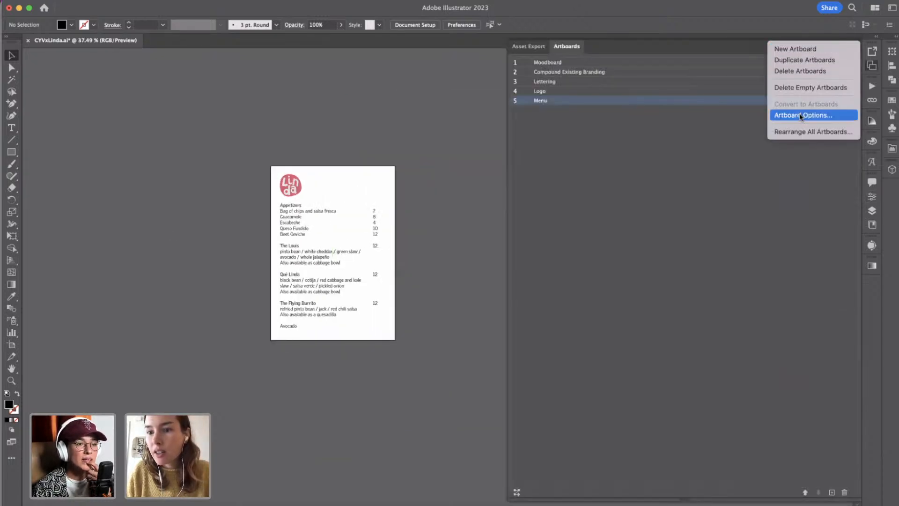
click(791, 135)
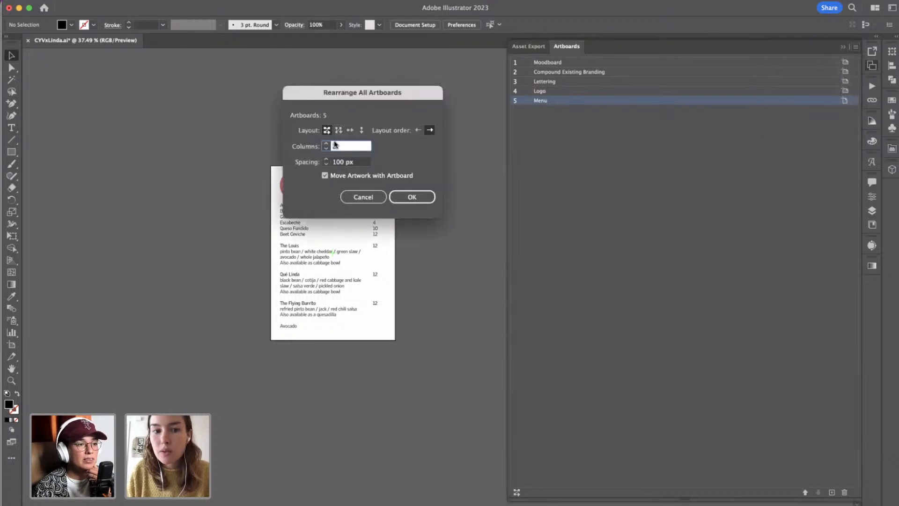
click(410, 197)
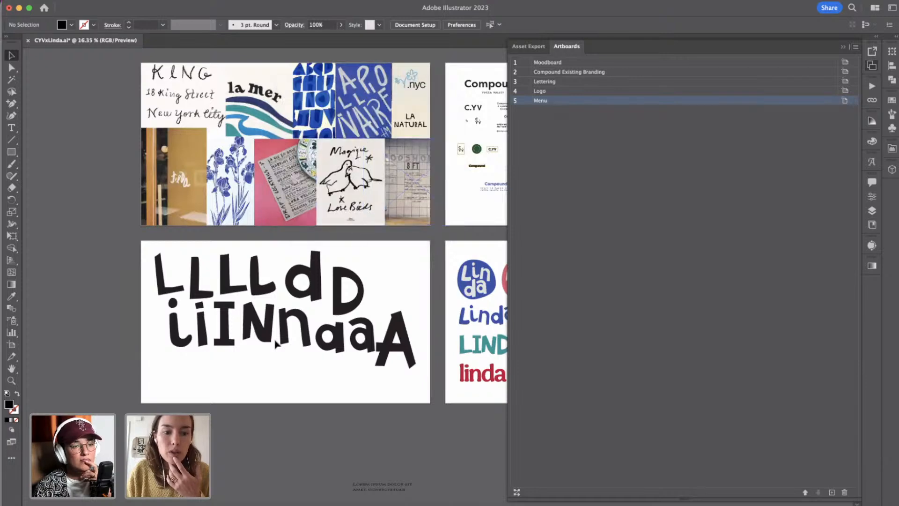
Examine the rearranged artboards and the overall layout of the menu artboard.
scroll(264, 276, down, 1)
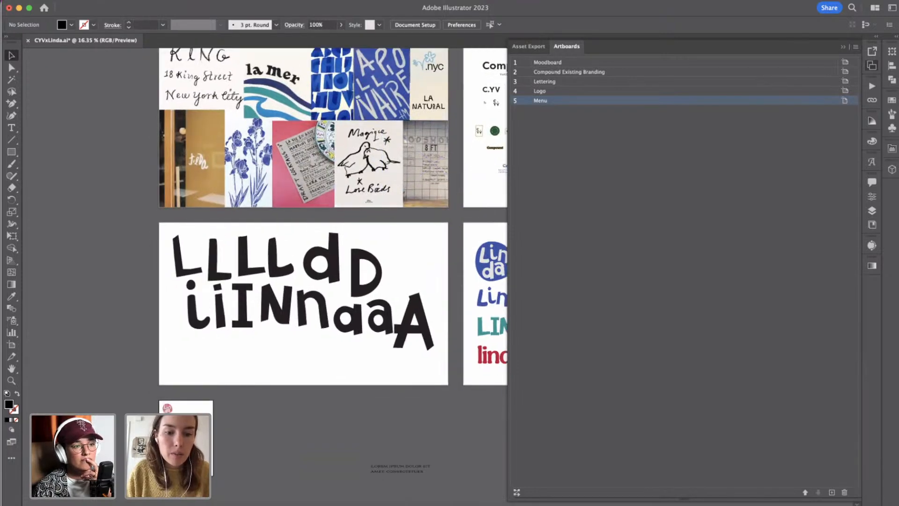
scroll(265, 276, up, 8)
scroll(264, 277, down, 4)
scroll(281, 304, down, 2)
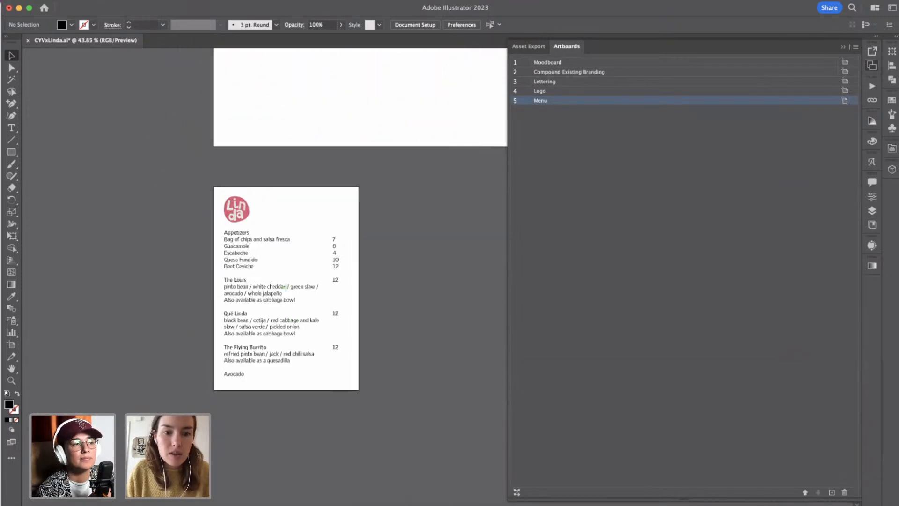
scroll(286, 300, up, 4)
scroll(286, 300, down, 2)
scroll(285, 300, up, 1)
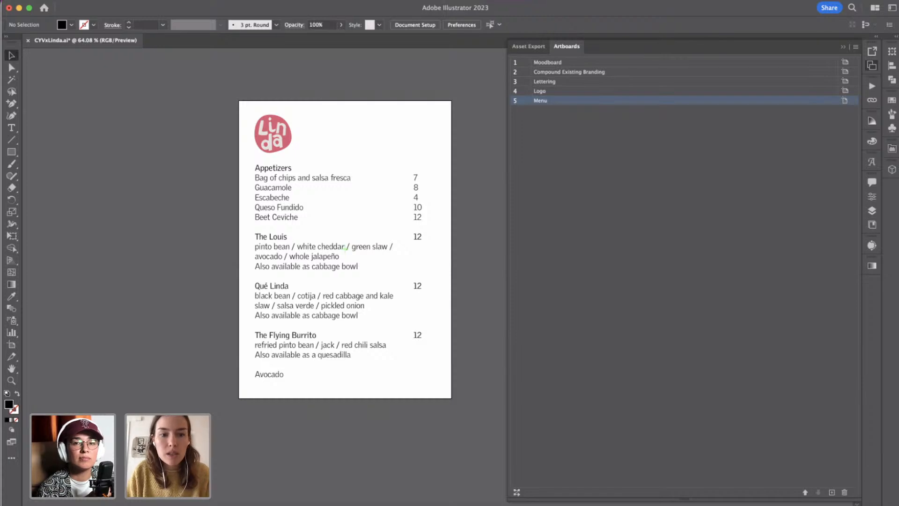
scroll(352, 248, up, 1)
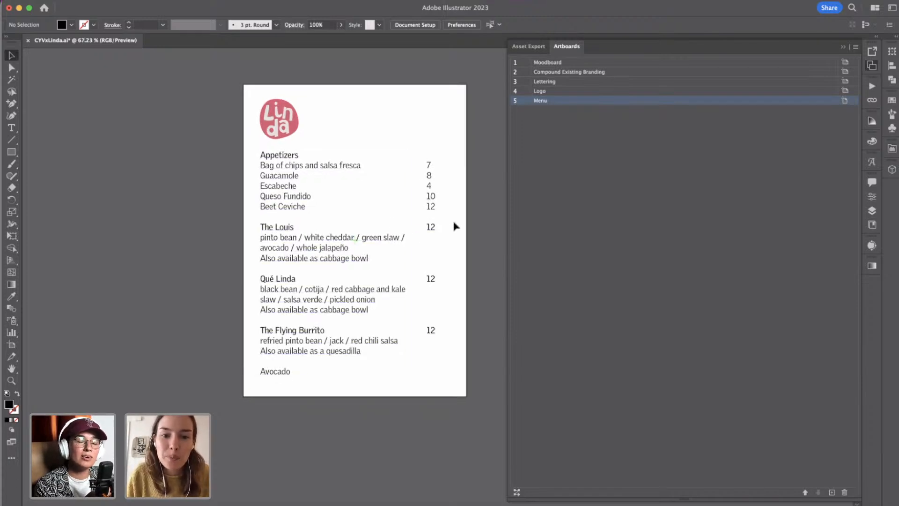
scroll(476, 207, up, 1)
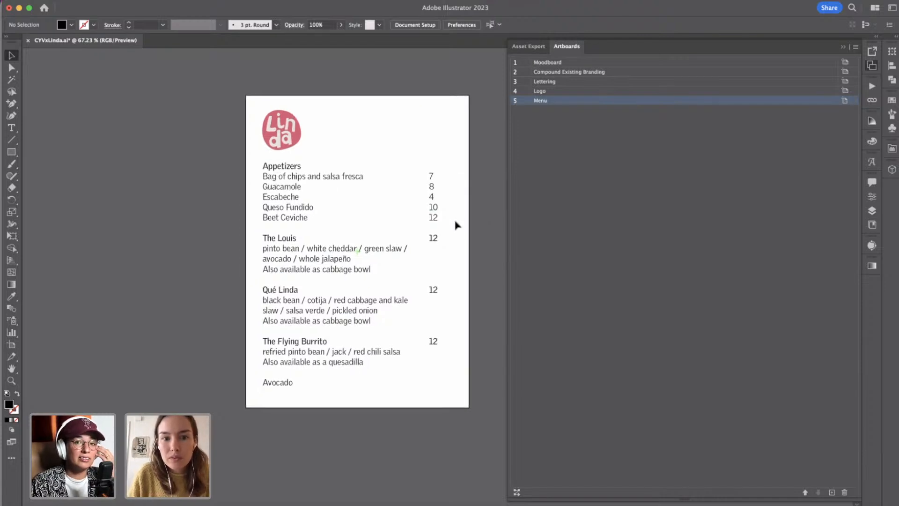
scroll(457, 225, up, 1)
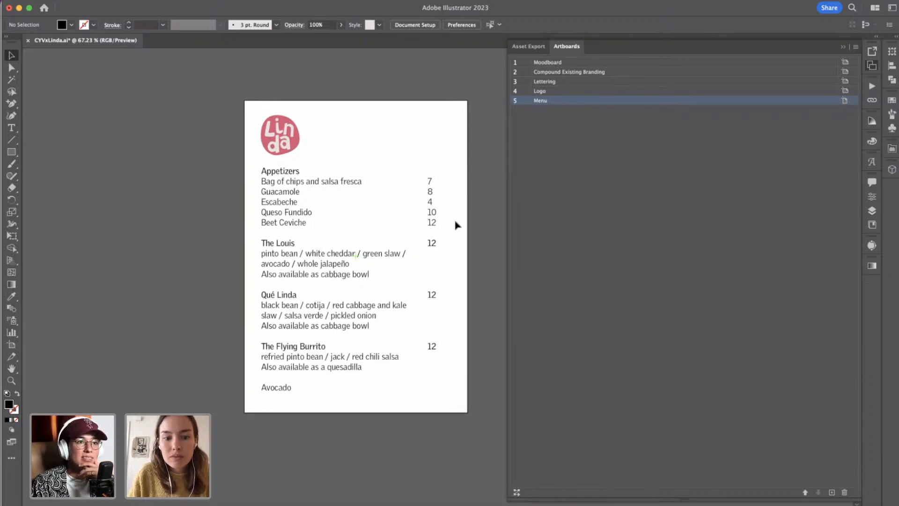
scroll(457, 225, up, 1)
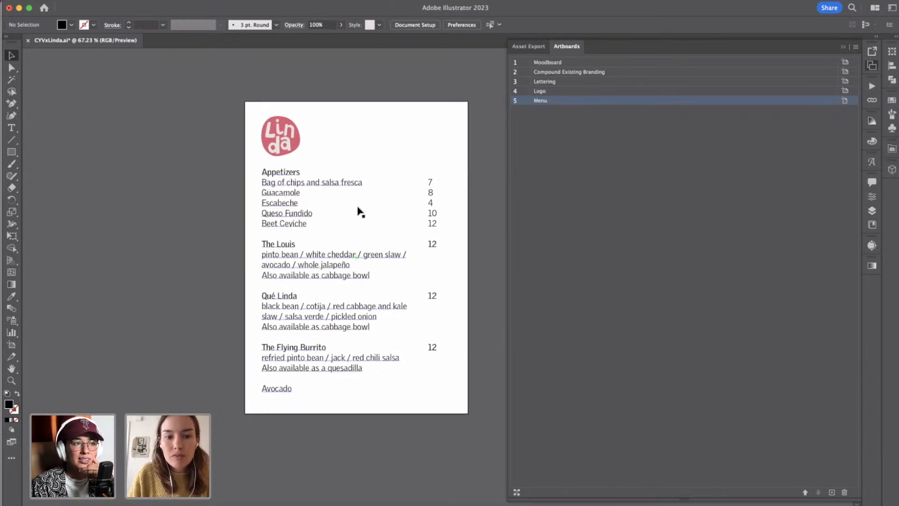
scroll(355, 215, up, 1)
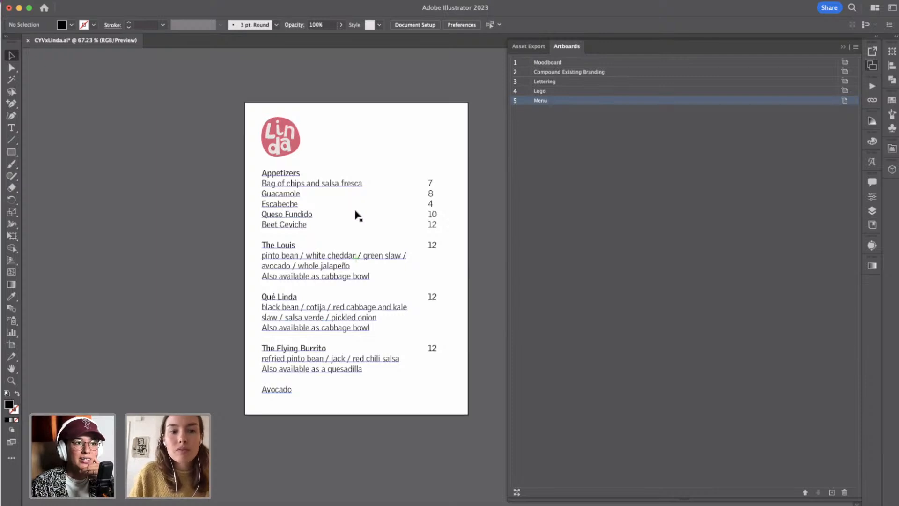
Add a line of text with the restaurant's address beside the Linda badge and select the whole line.
click(11, 127)
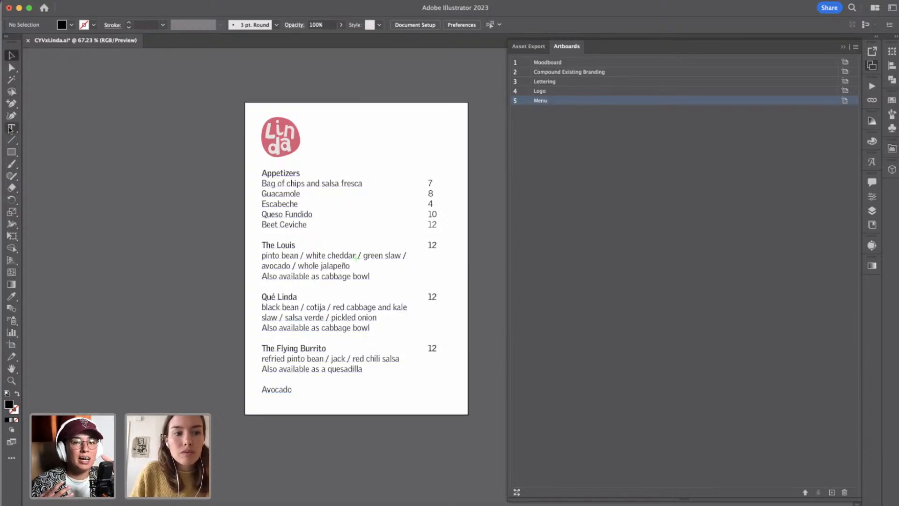
click(314, 126)
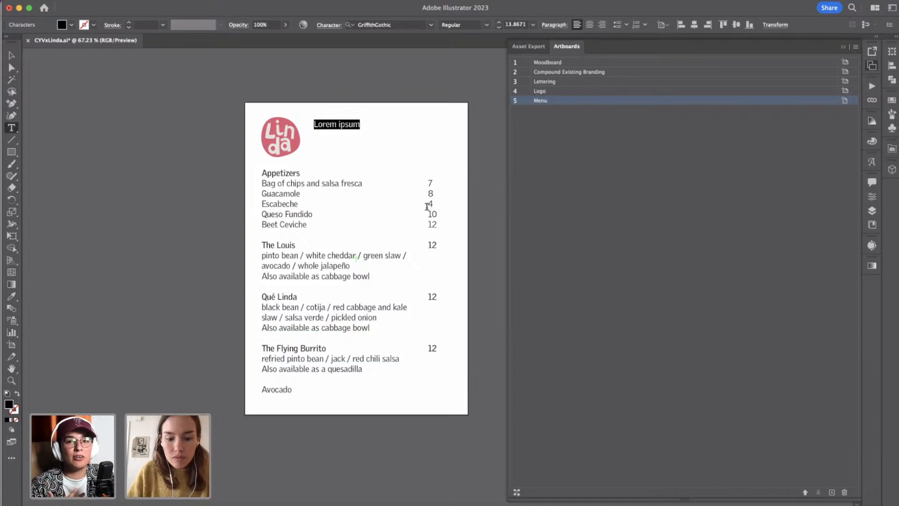
text(55)
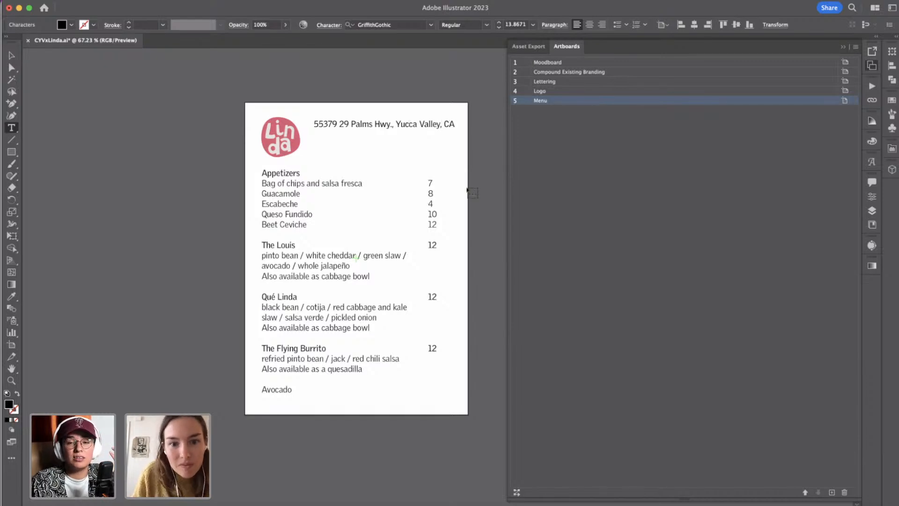
key(super+a)
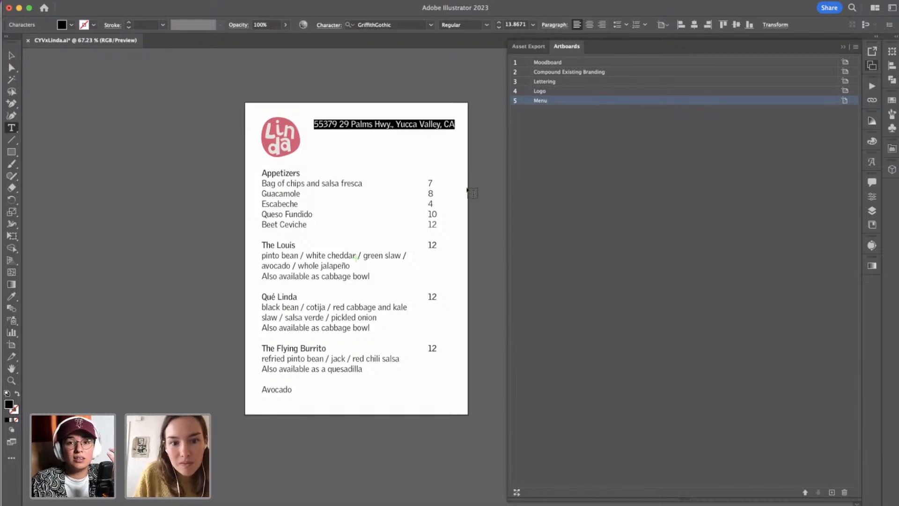
Set the font size of the restaurant address line to 10 px.
click(873, 197)
click(756, 398)
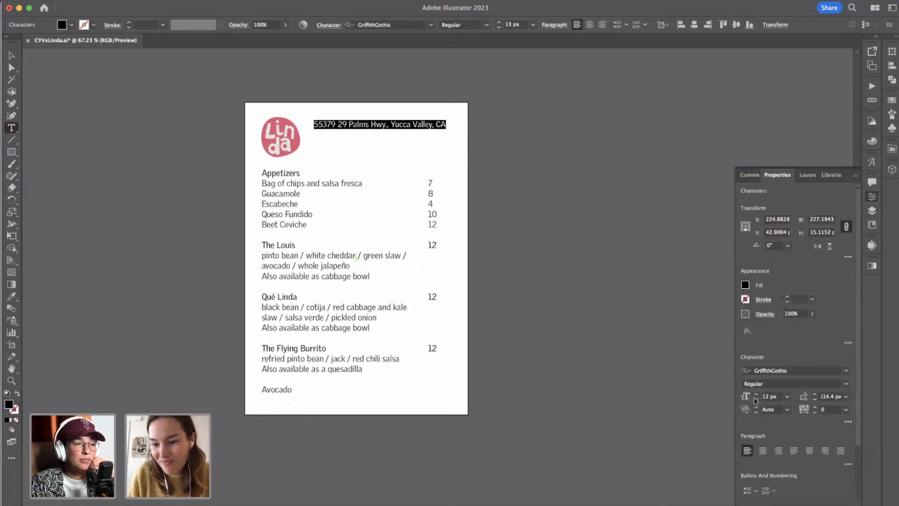
click(756, 399)
click(756, 398)
click(756, 399)
click(756, 398)
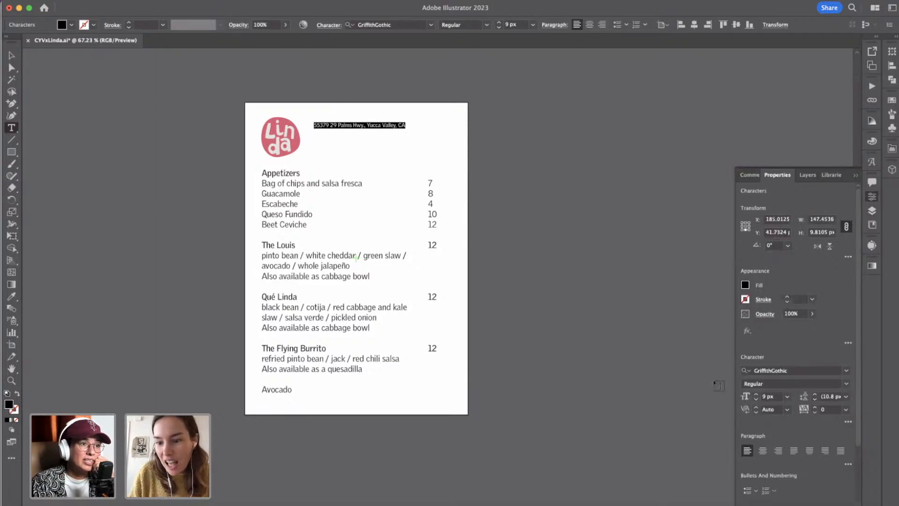
click(756, 394)
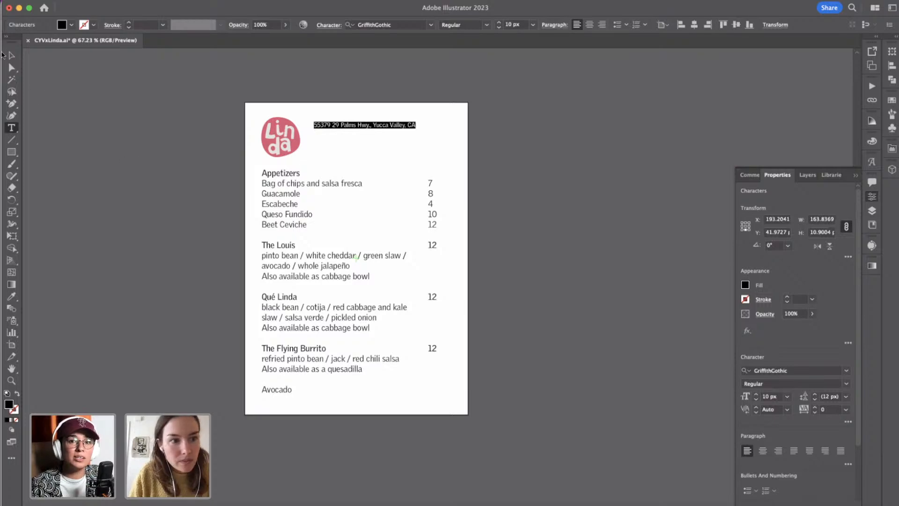
Move the address line down to the middle height of the Linda badge and across toward the price column.
click(11, 55)
scroll(341, 124, up, 5)
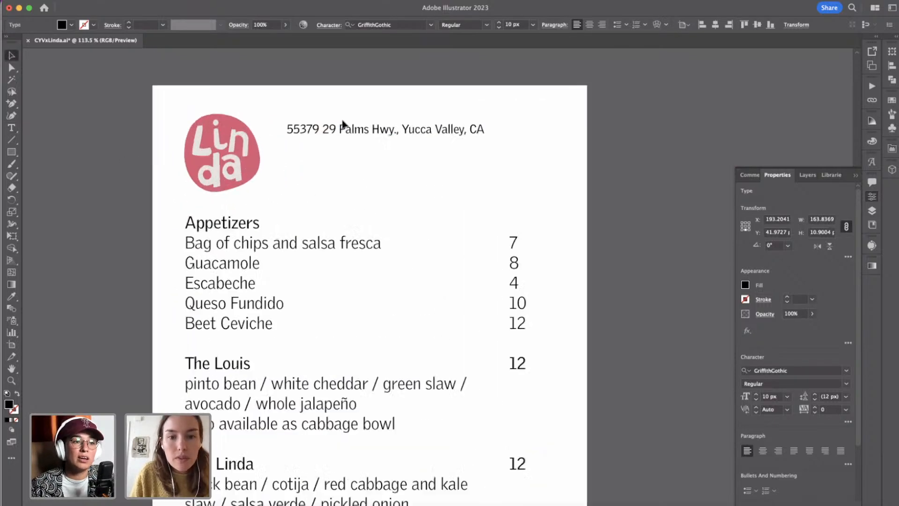
drag(342, 127, 337, 161)
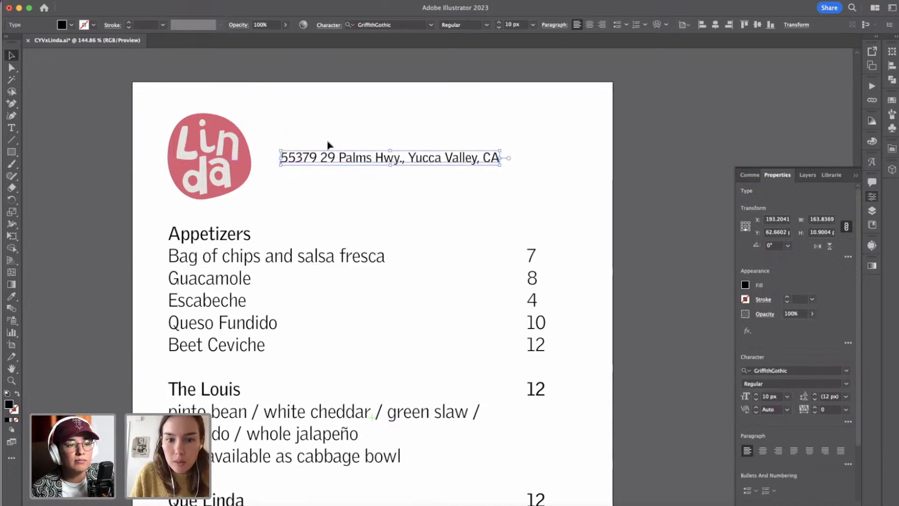
drag(342, 155, 384, 165)
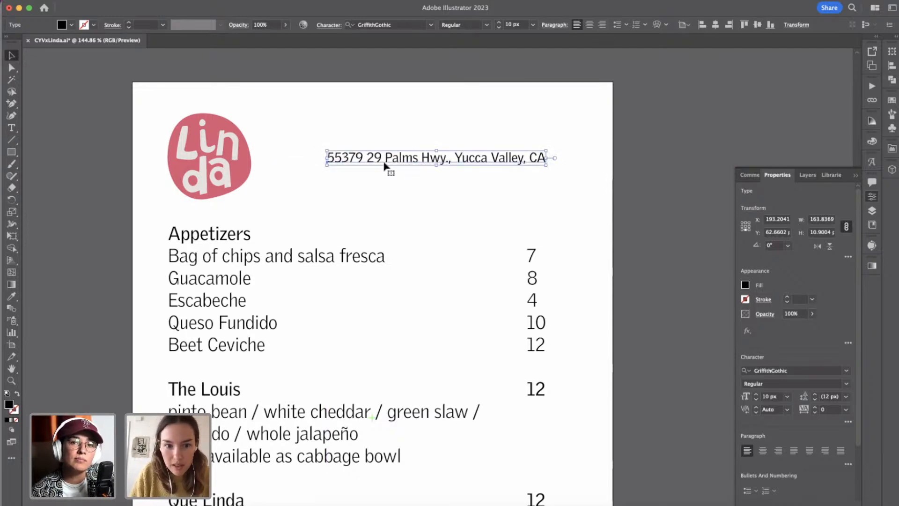
Shift the address line and the price column together closer to the menu's right margin and deselect them.
scroll(590, 283, down, 3)
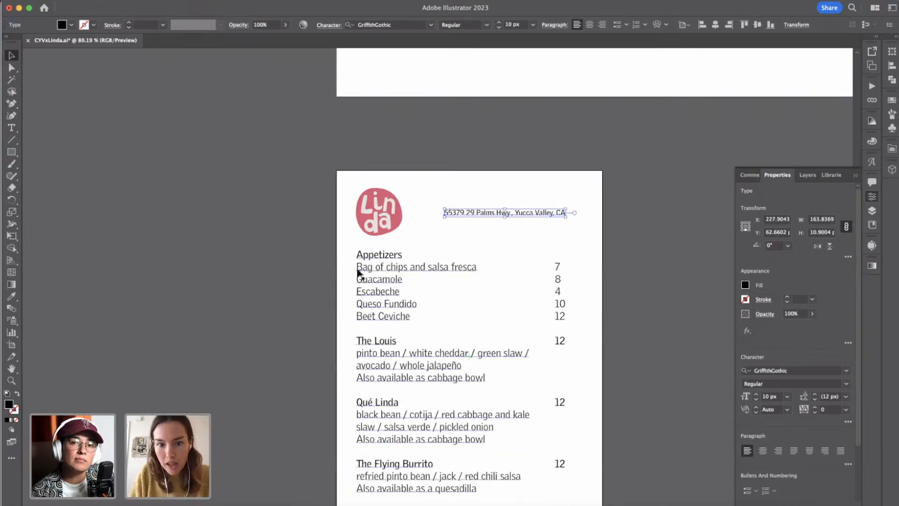
shift+click(569, 278)
key(shift+Right)
key(shift+Right)
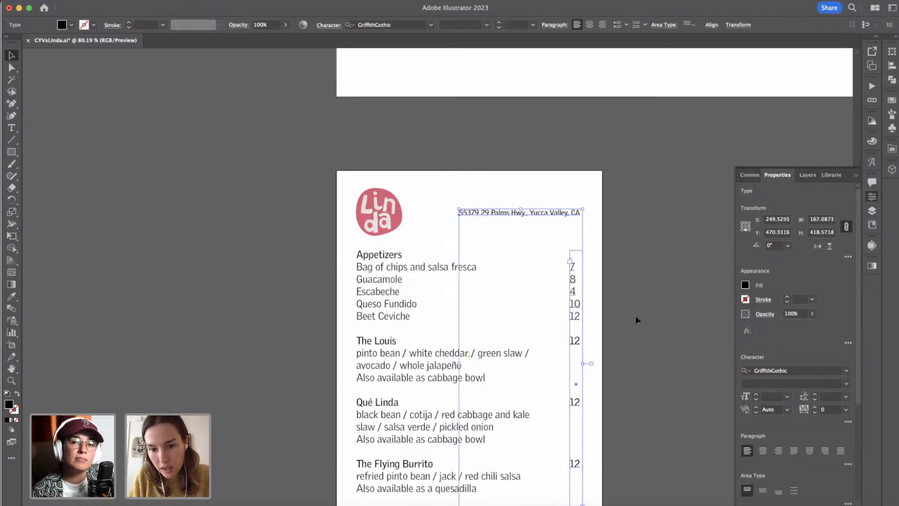
scroll(628, 352, down, 1)
key(shift+Left)
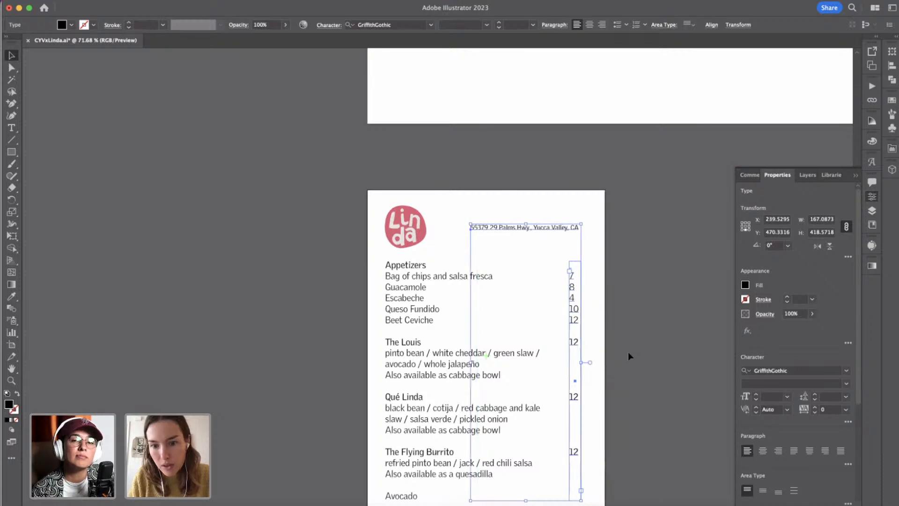
click(628, 352)
Add the price 1 to the price column on the Avocado row and deselect the text.
scroll(628, 352, down, 2)
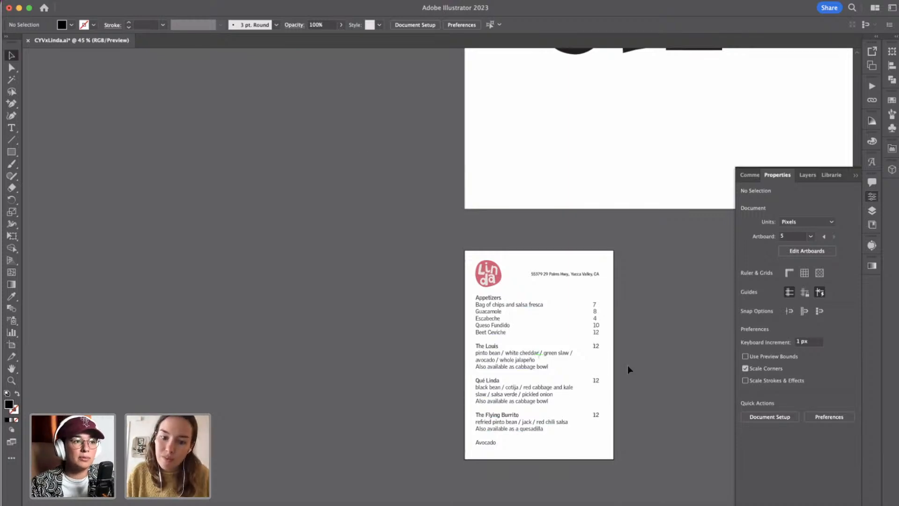
click(597, 424)
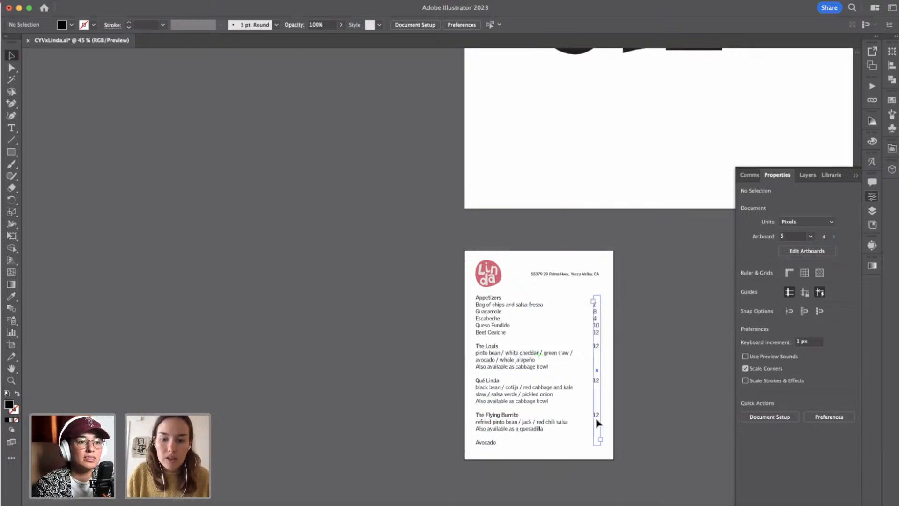
double_click(598, 418)
double_click(599, 414)
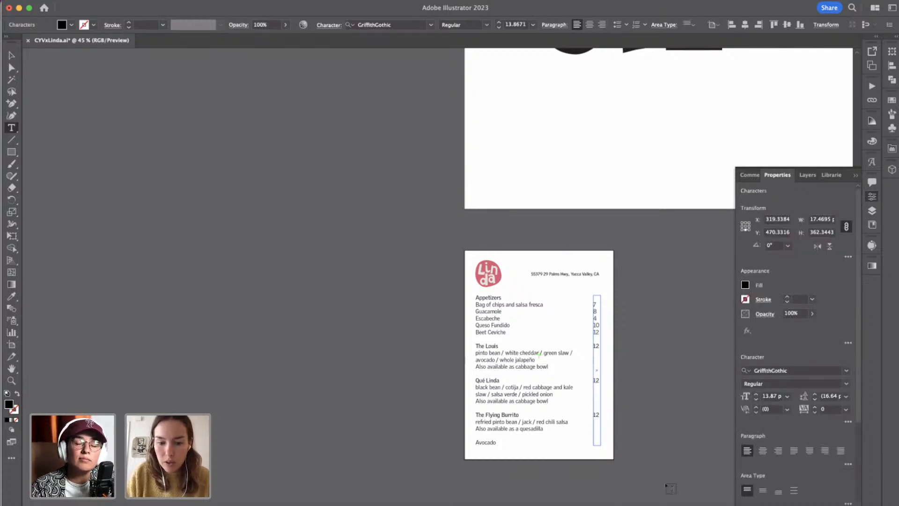
text(1)
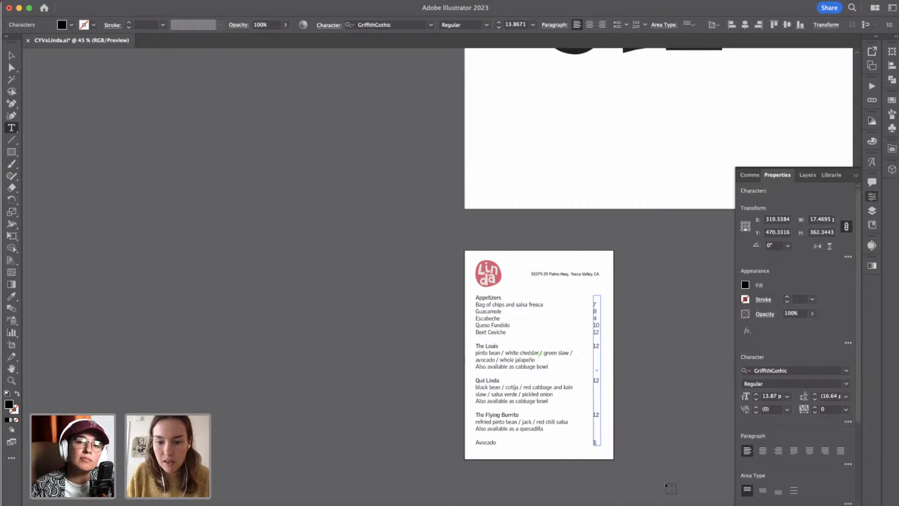
click(11, 56)
click(640, 336)
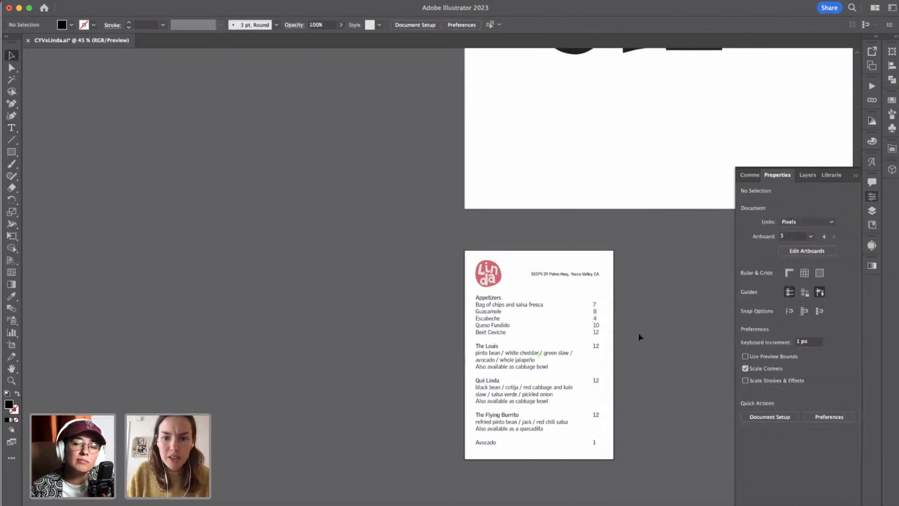
scroll(640, 337, right, 1)
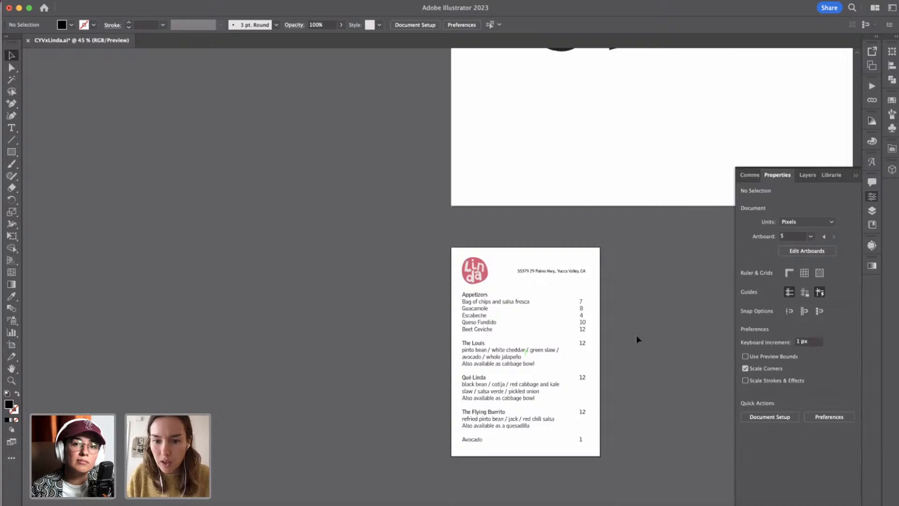
scroll(636, 335, right, 5)
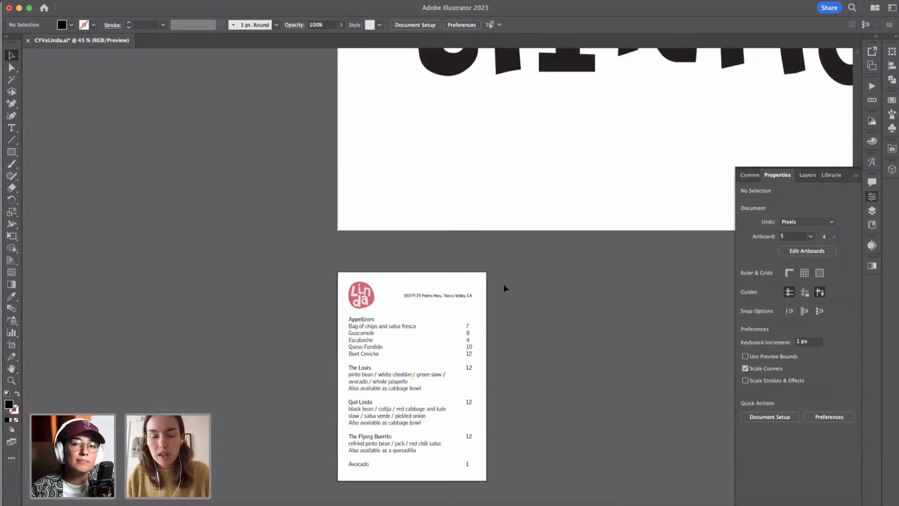
scroll(512, 368, down, 5)
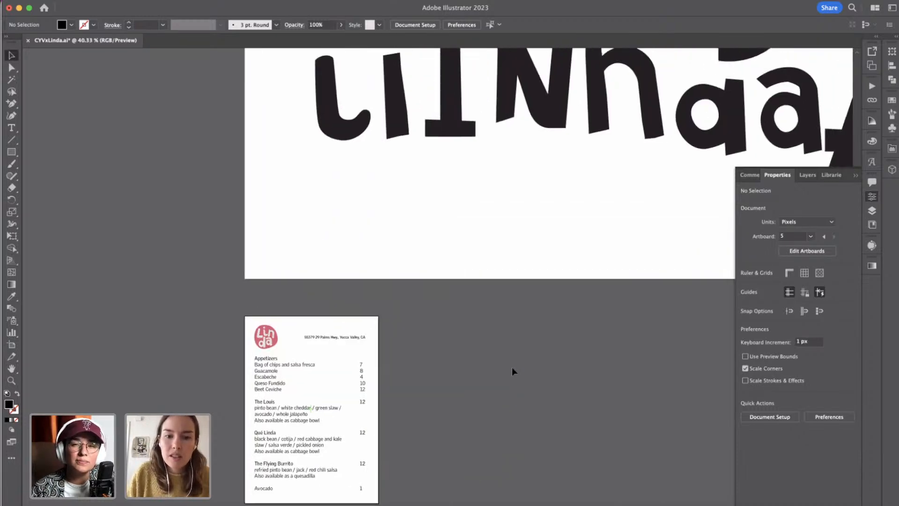
scroll(512, 367, right, 15)
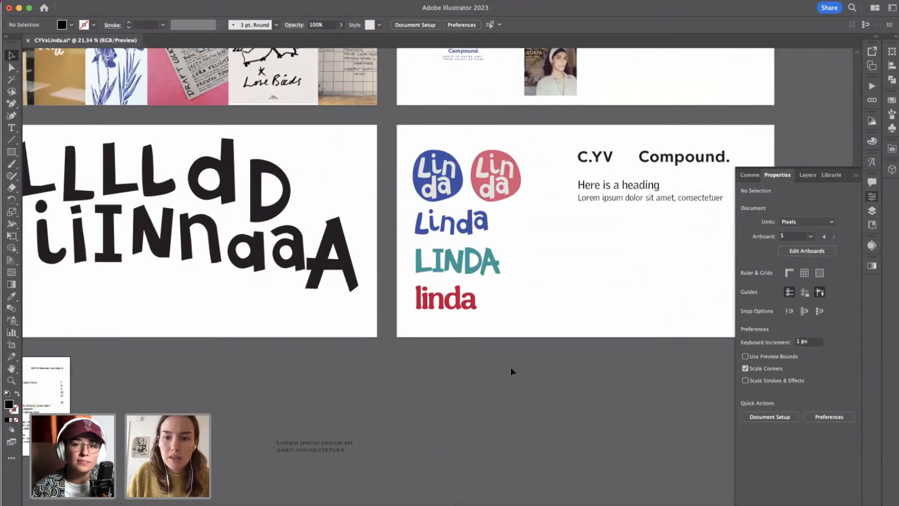
scroll(260, 397, left, 6)
drag(108, 350, 234, 459)
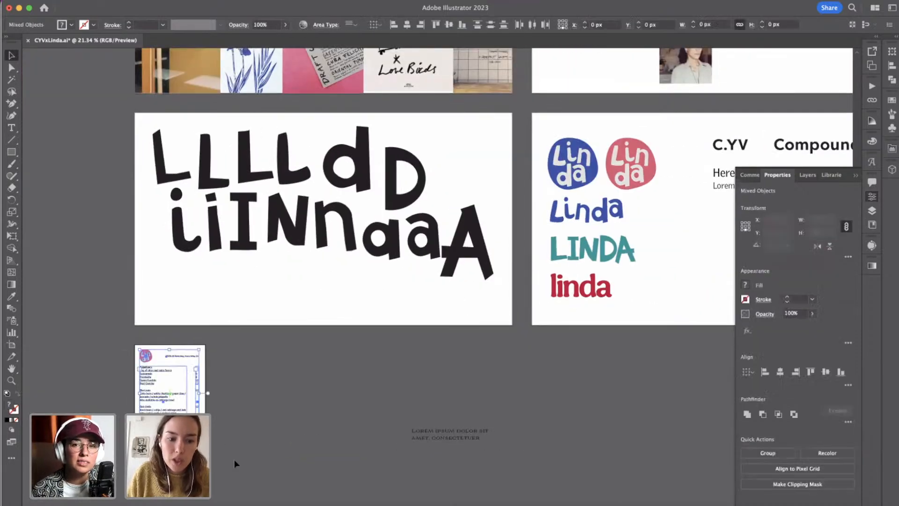
click(75, 298)
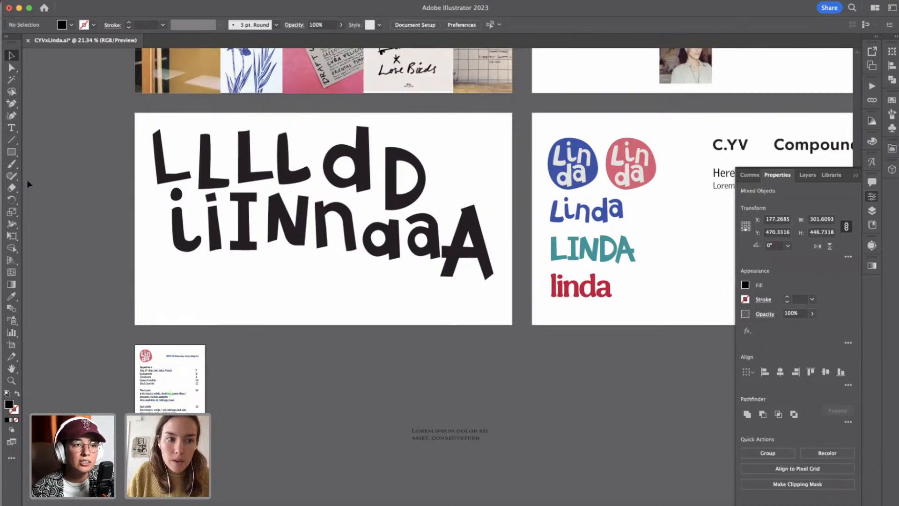
Draw a 359.5 by 504 px rectangle over the menu artboard with no fill and a 1 px black stroke.
click(12, 151)
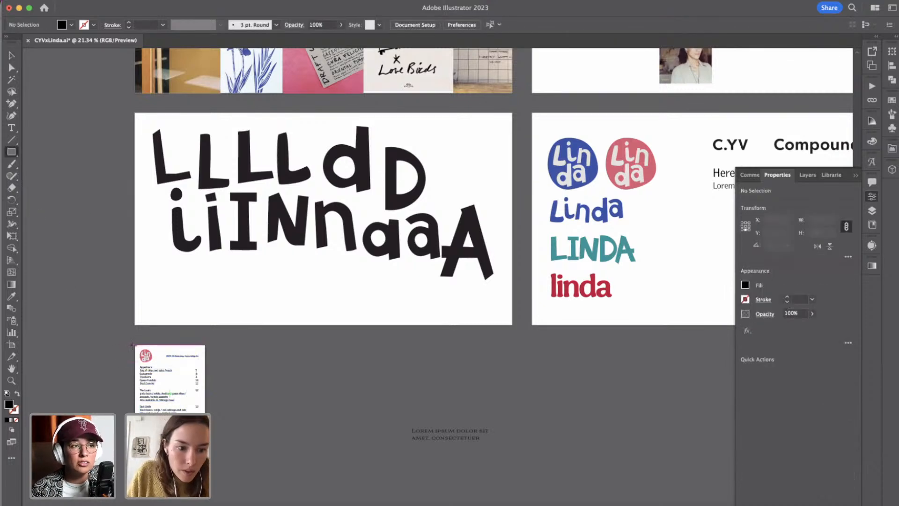
drag(134, 345, 223, 441)
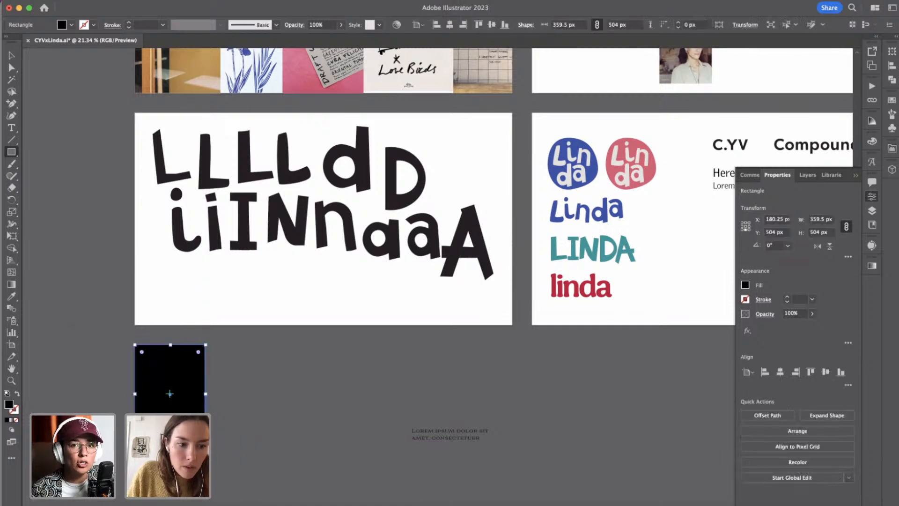
click(17, 393)
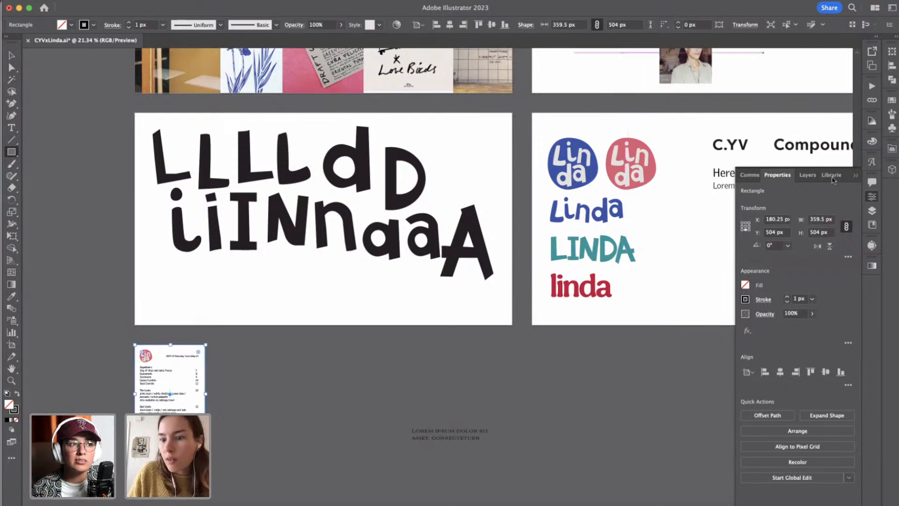
Try to set the menu outline rectangle to 360 px wide and 504 px high.
click(818, 220)
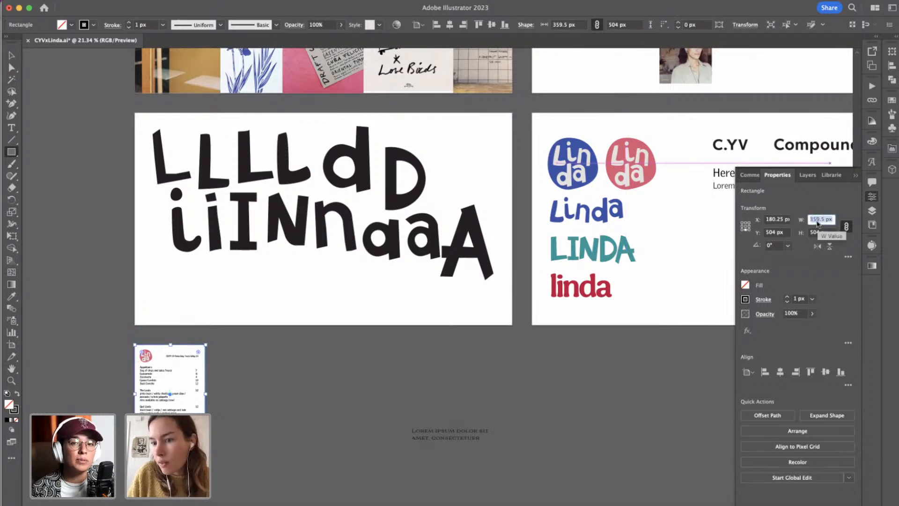
text(360)
key(Tab)
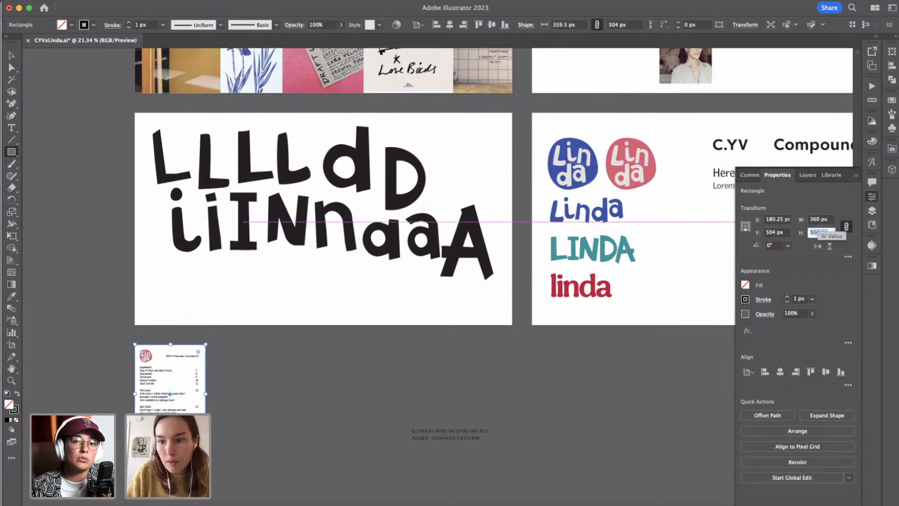
text(504)
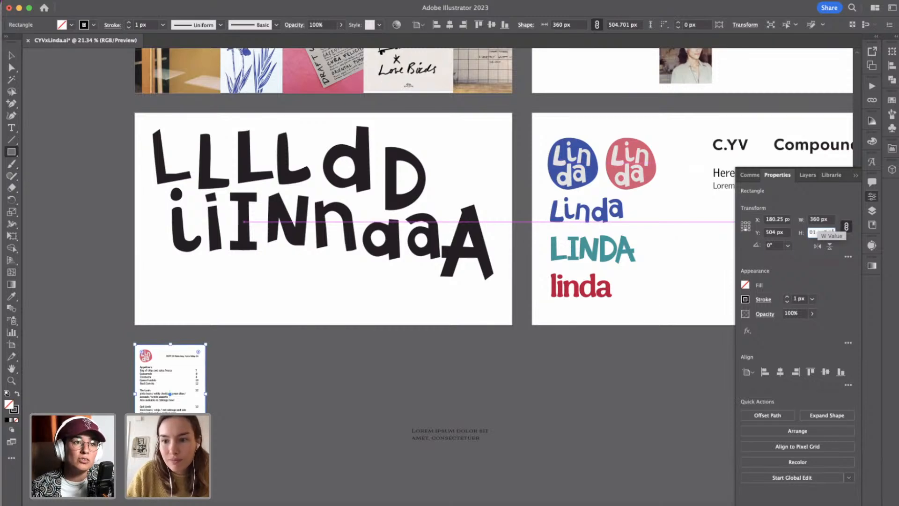
key(Tab)
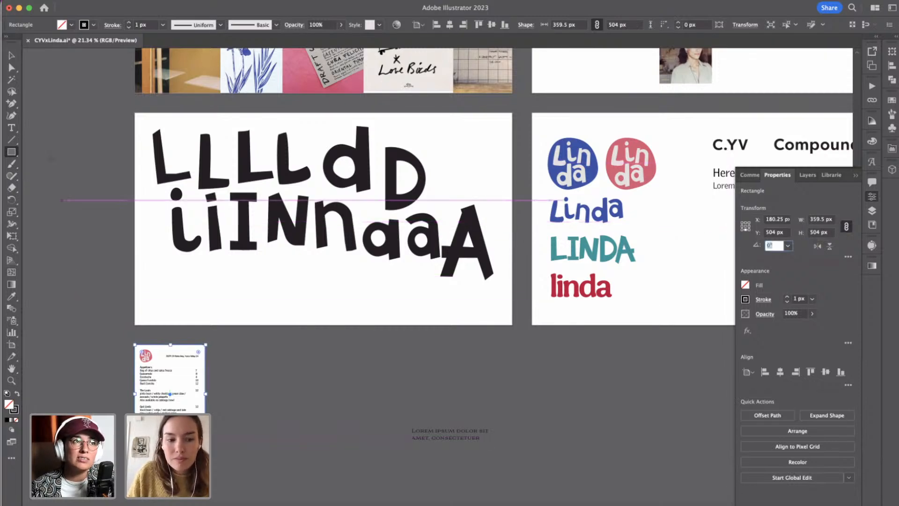
Copy all the menu artwork including its outline and paste it onto the Logo artboard below the sample heading text.
click(11, 54)
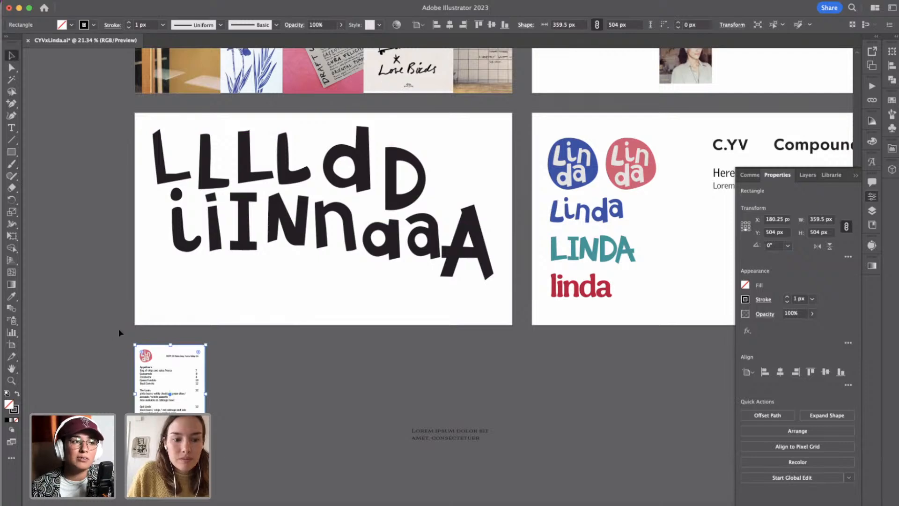
drag(265, 495, 268, 500)
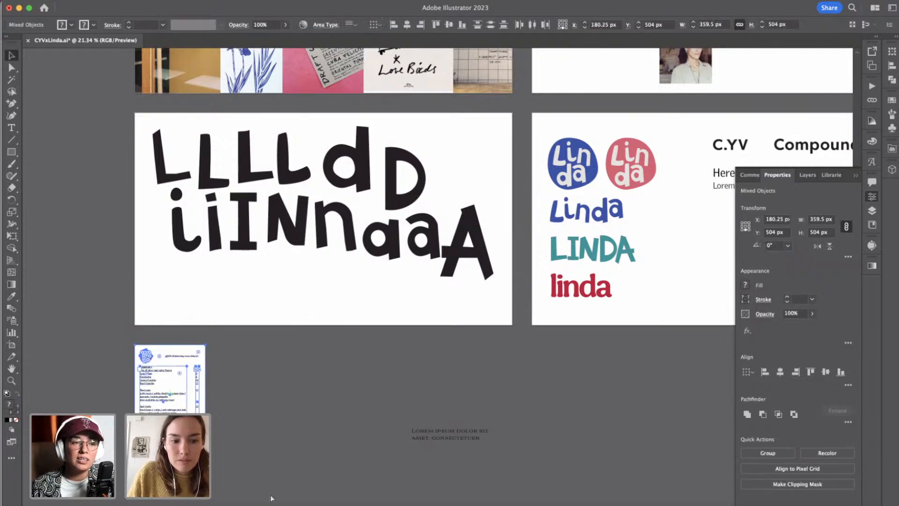
scroll(461, 390, right, 5)
scroll(461, 389, up, 4)
scroll(461, 389, up, 1)
scroll(460, 389, right, 5)
scroll(460, 389, up, 3)
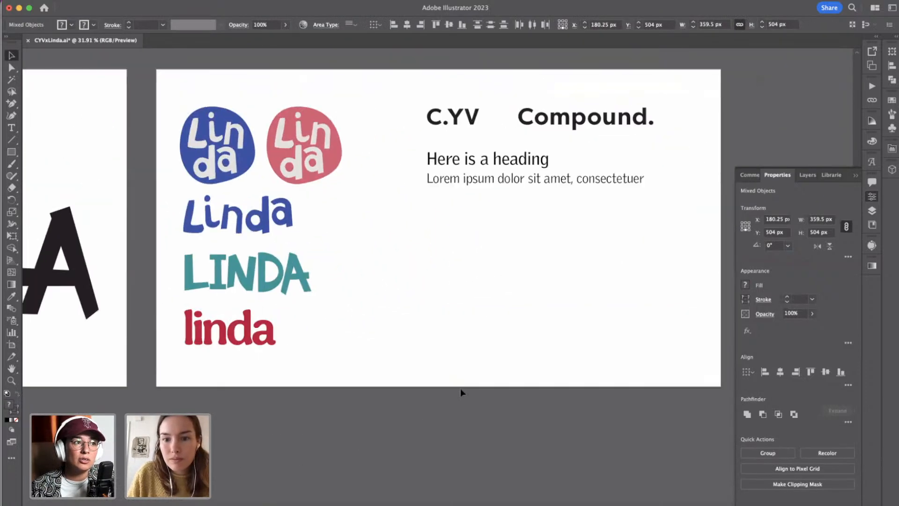
key(super+v)
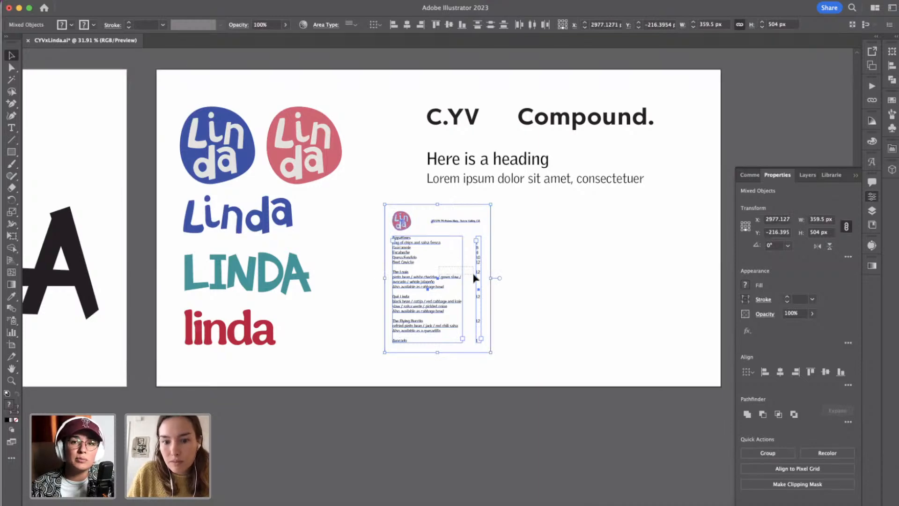
click(436, 255)
drag(551, 421, 551, 422)
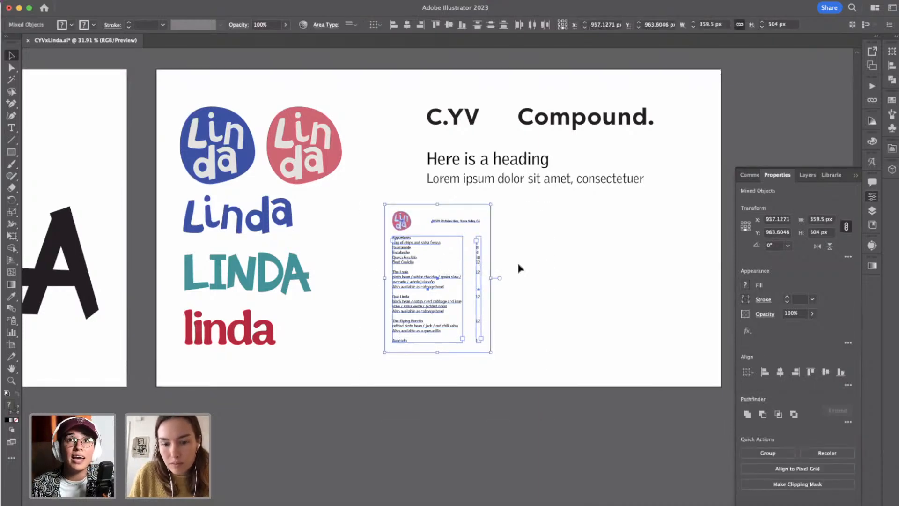
Move the pasted menu copy right to align its outline with the heading and sample text above, and deselect it.
key(shift+Right)
key(shift+Right)
key(shift+Right)
key(shift+Right)
key(shift+Right)
key(shift+Right)
key(shift+Right)
key(shift+Right)
key(shift+Right)
key(shift+Right)
key(shift+Right)
key(shift+Right)
key(shift+Right)
key(shift+Right)
key(shift+Right)
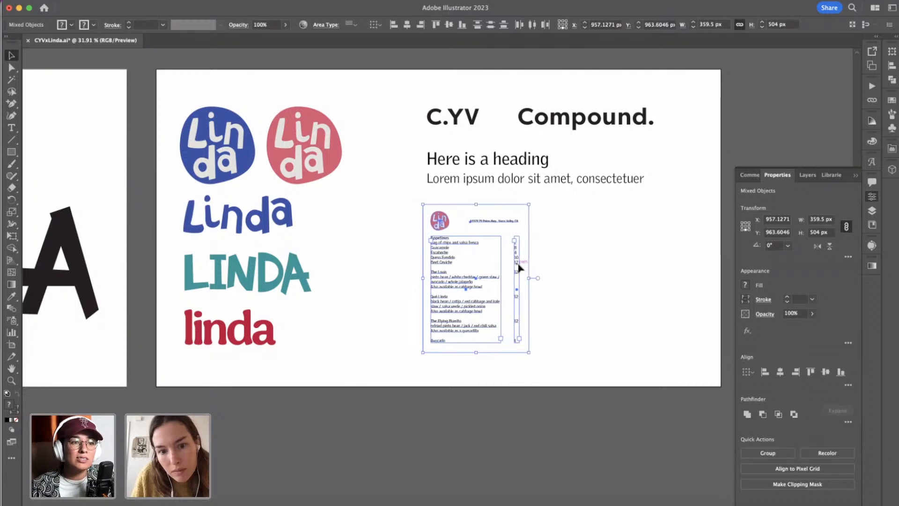
click(574, 251)
scroll(399, 242, up, 1)
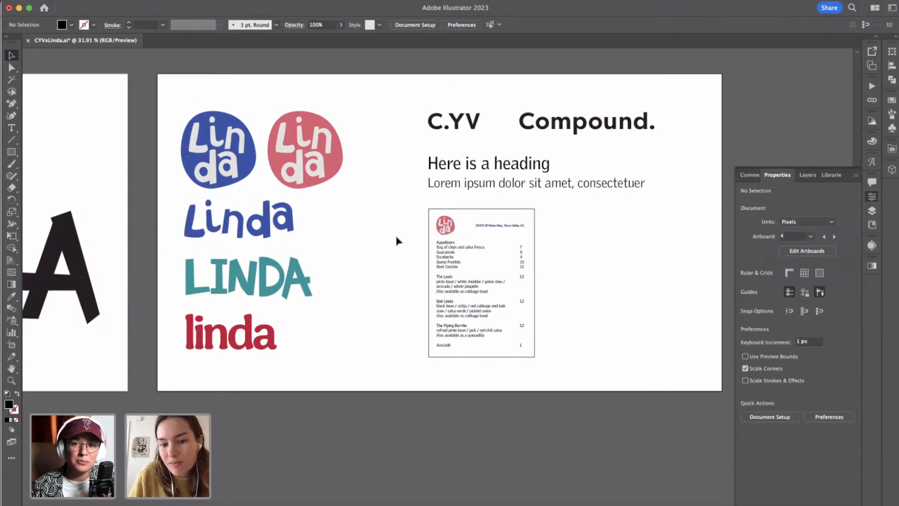
scroll(399, 242, up, 1)
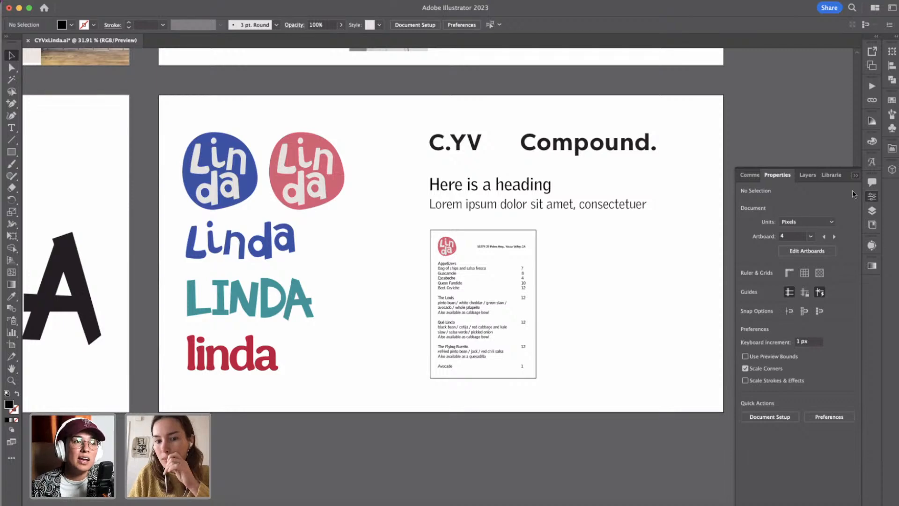
Draw a rectangle about 420 by 65 px beside the menu copy and fill it with the Linda wordmark's blue.
click(872, 196)
click(11, 152)
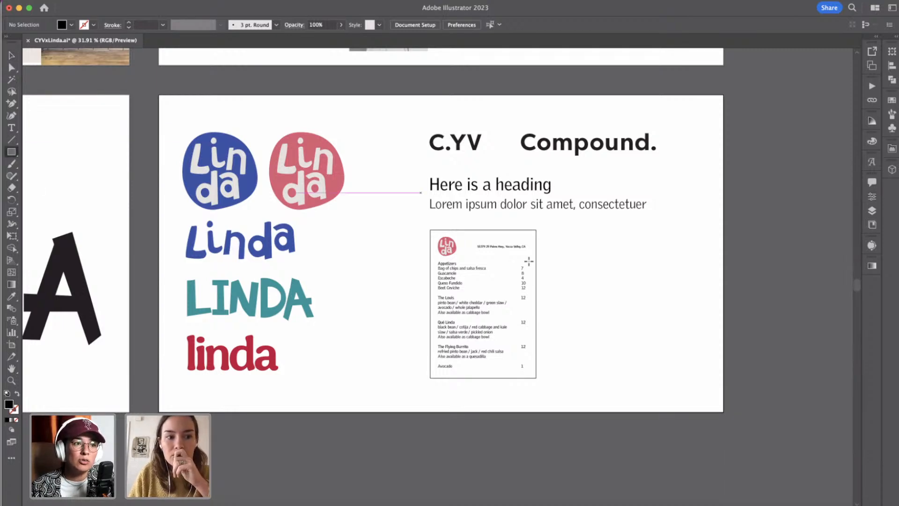
drag(556, 237, 680, 257)
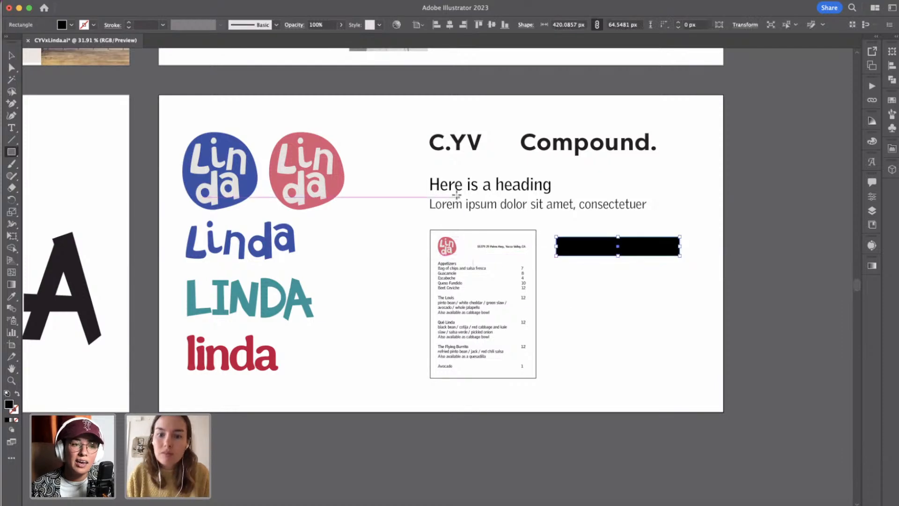
click(11, 296)
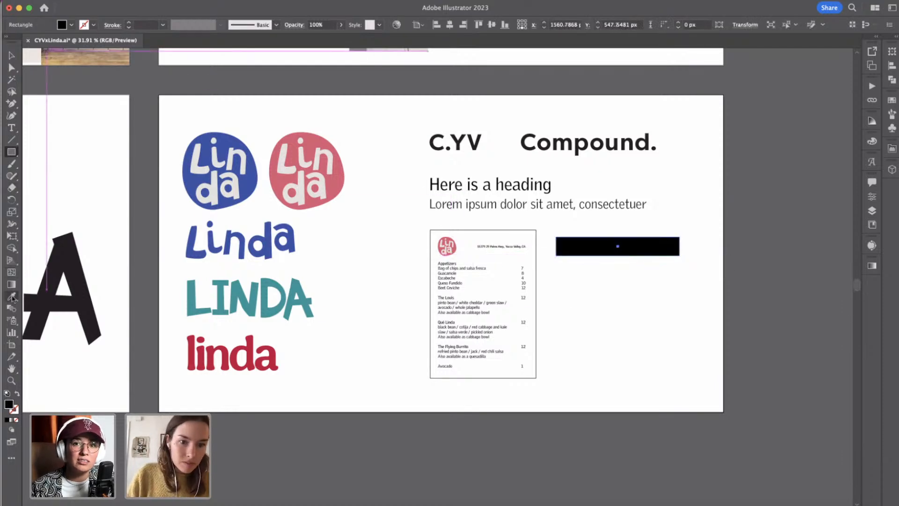
click(202, 233)
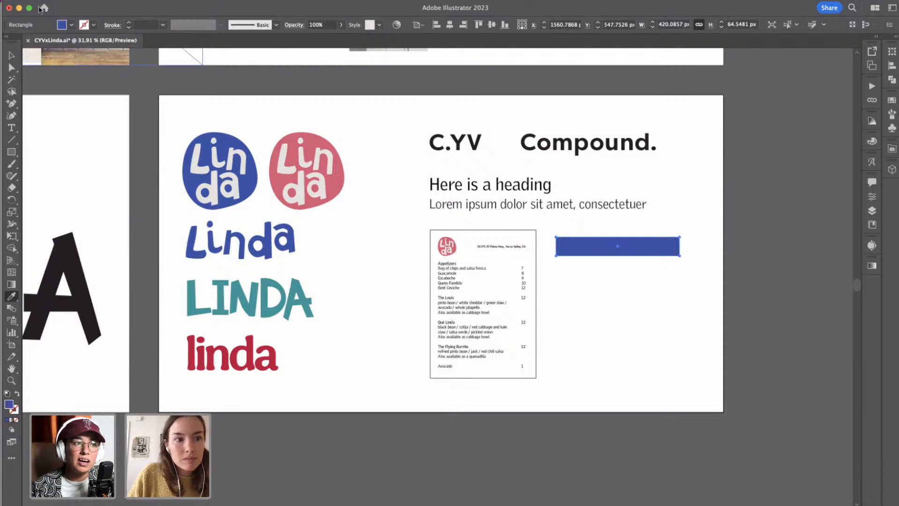
Shorten the blue rectangle from its right end to a width of about 319 px and deselect it.
click(11, 55)
scroll(628, 246, up, 2)
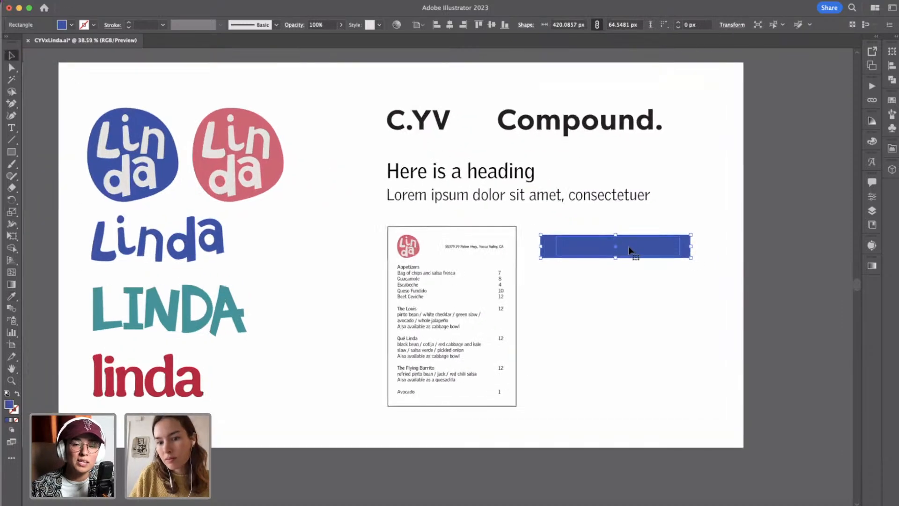
drag(692, 246, 649, 246)
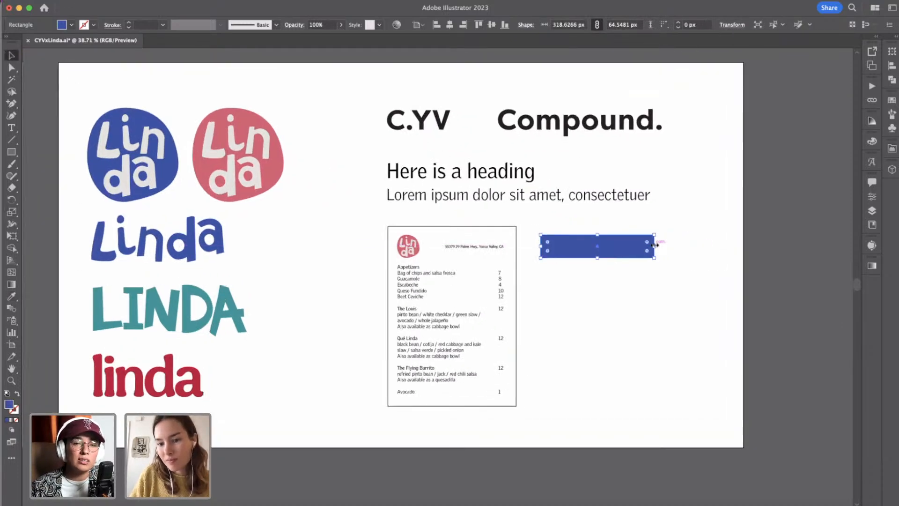
click(658, 247)
scroll(665, 256, up, 2)
scroll(668, 258, up, 1)
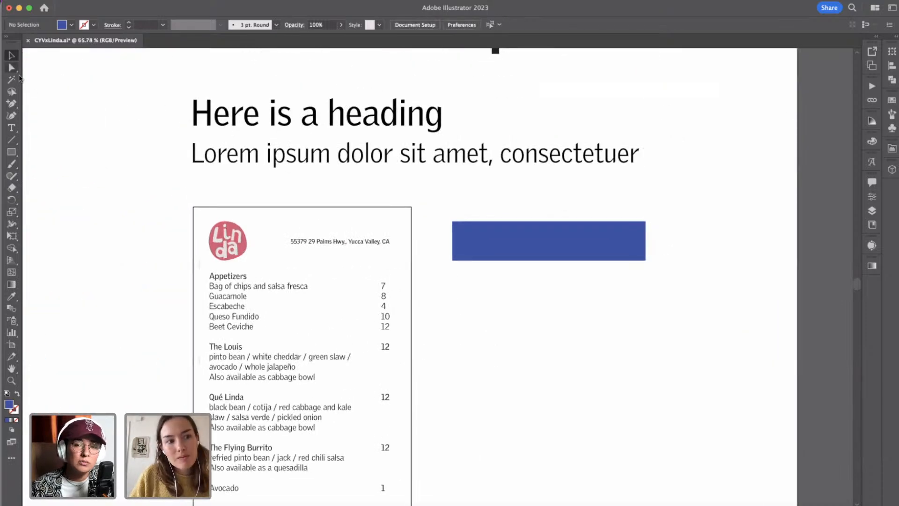
Add anchor points along the left, top, right and bottom edges of the blue rectangle.
click(12, 68)
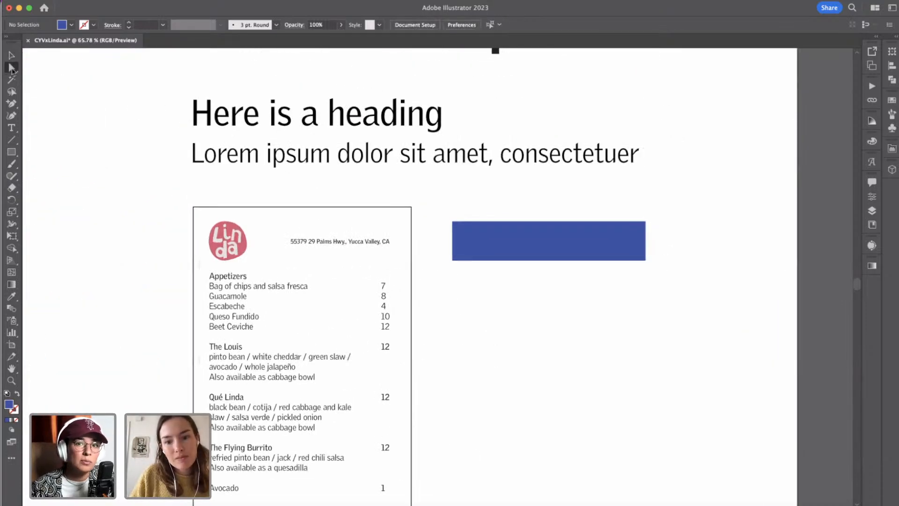
click(452, 222)
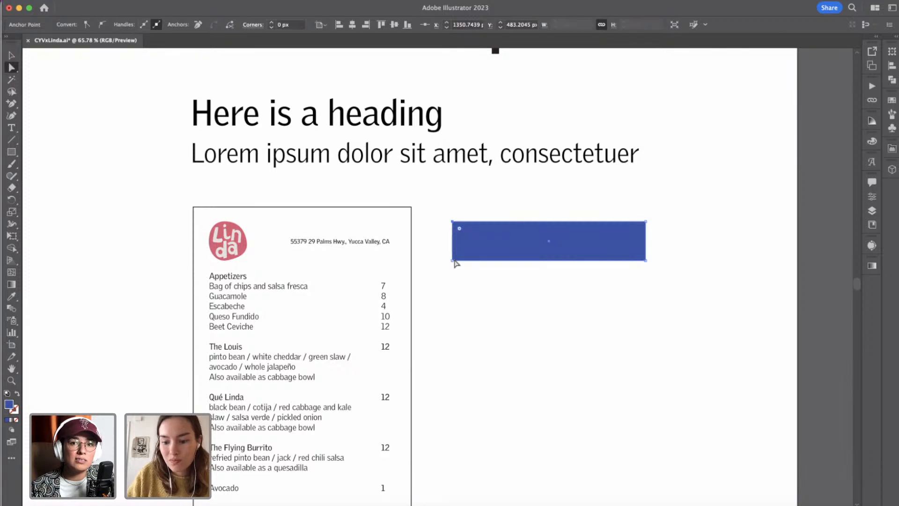
key(plus)
click(453, 229)
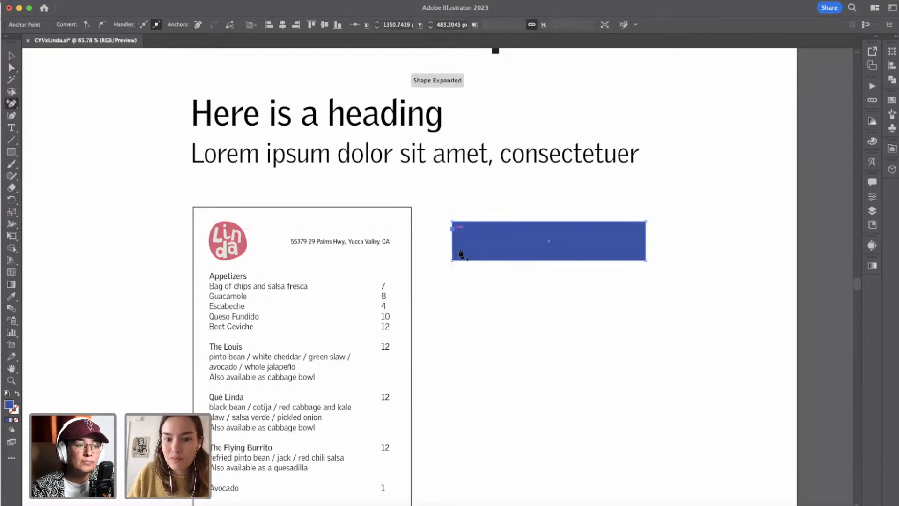
click(526, 221)
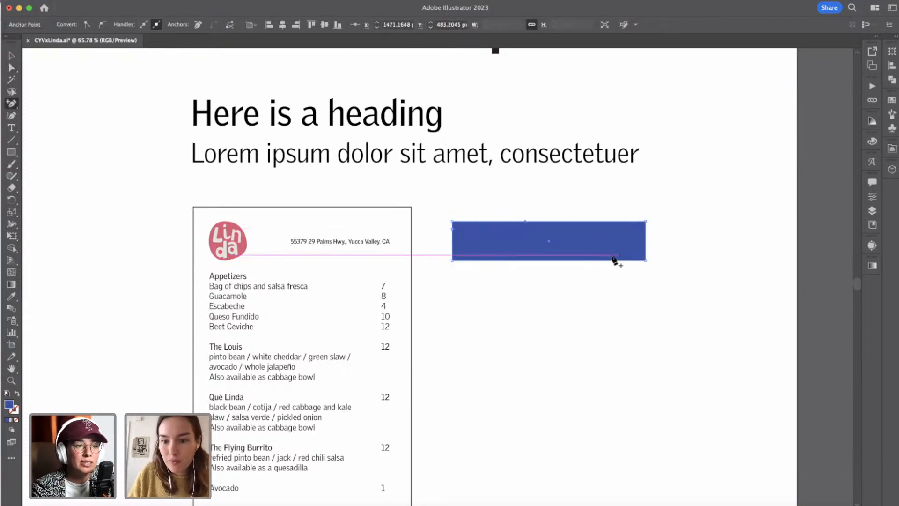
click(601, 261)
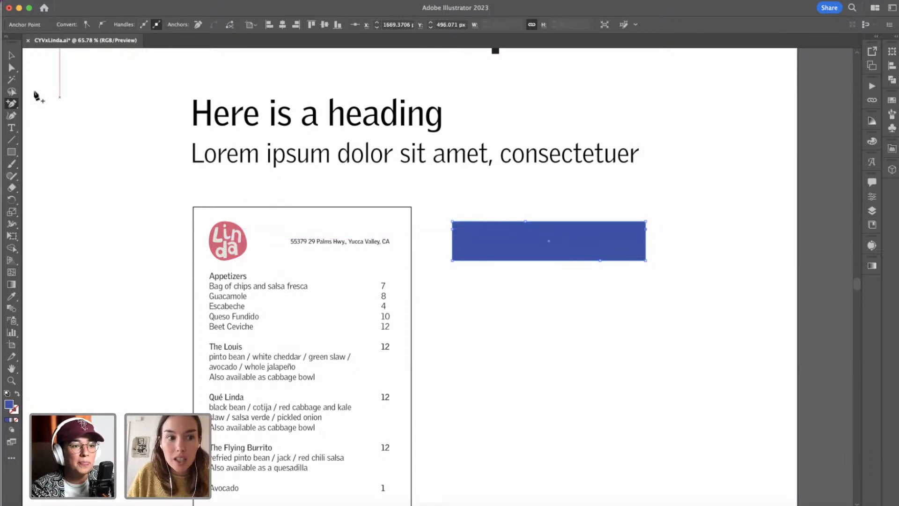
Nudge the blue rectangle's top-left corner slightly and raise its top-edge anchor point by 10 px.
click(12, 67)
drag(454, 226, 455, 225)
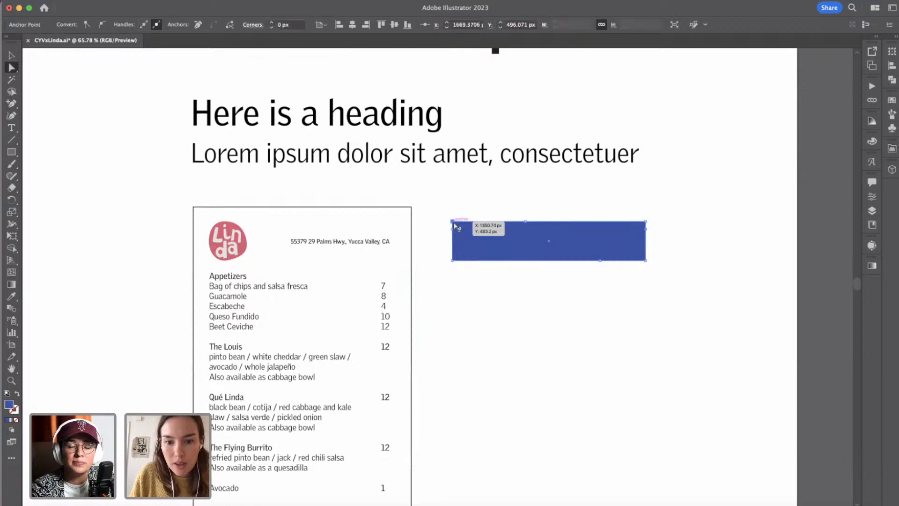
click(525, 221)
key(shift+Up)
key(Down)
key(Down)
key(Down)
key(Down)
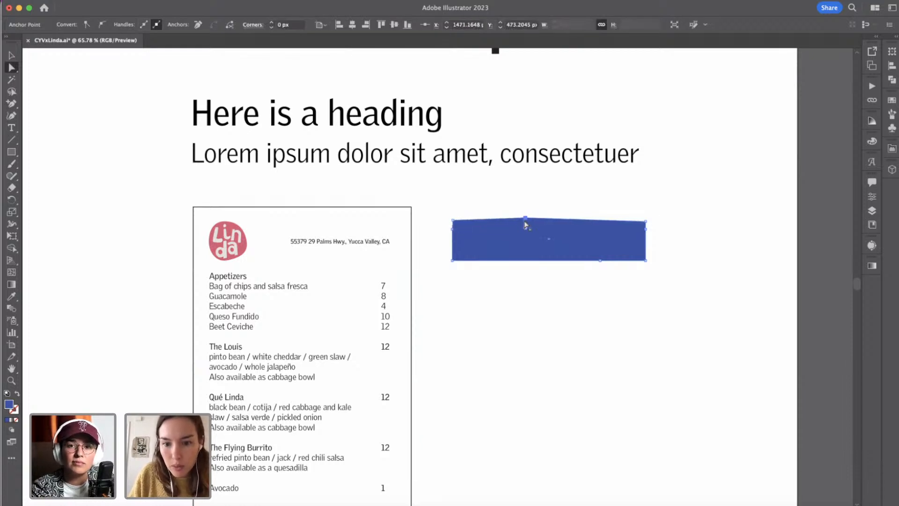
Nudge the blue shape's top-right corner inward and lower its right-edge and bottom-edge anchor points by 10 px each, then deselect it.
click(646, 223)
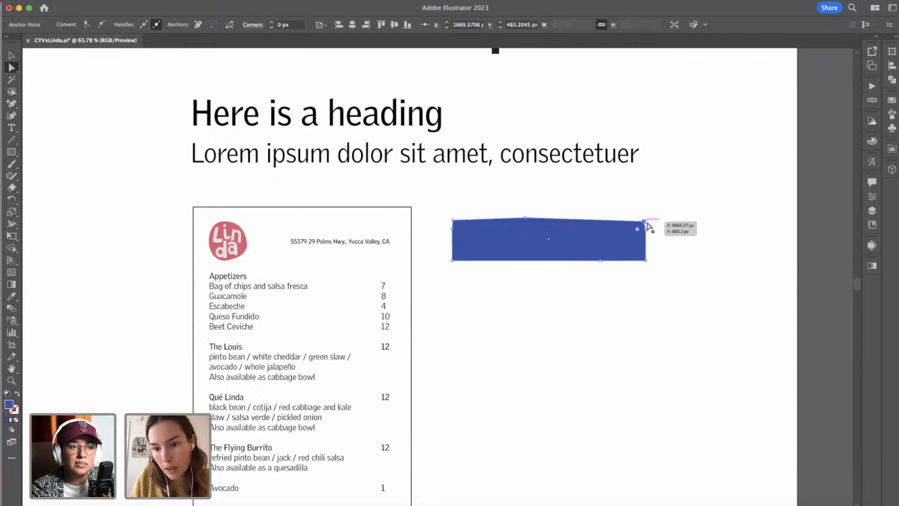
click(647, 230)
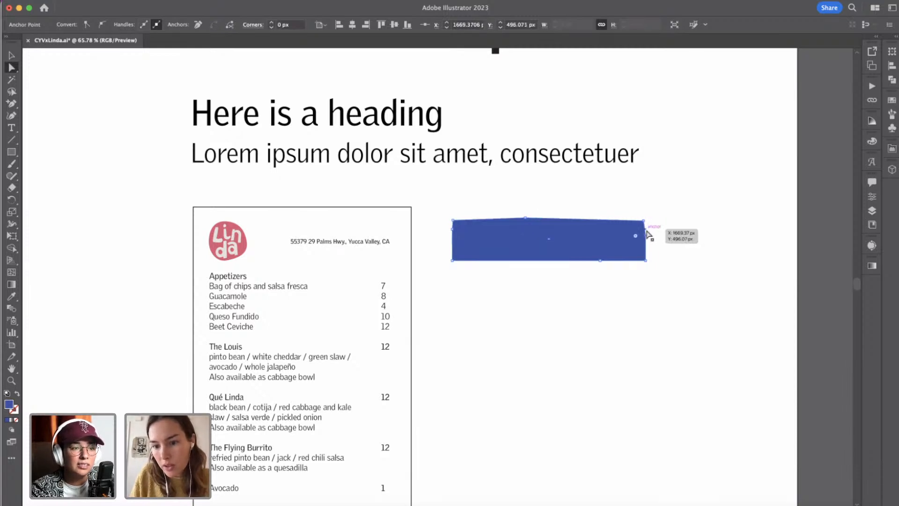
key(shift+Down)
drag(600, 261, 600, 267)
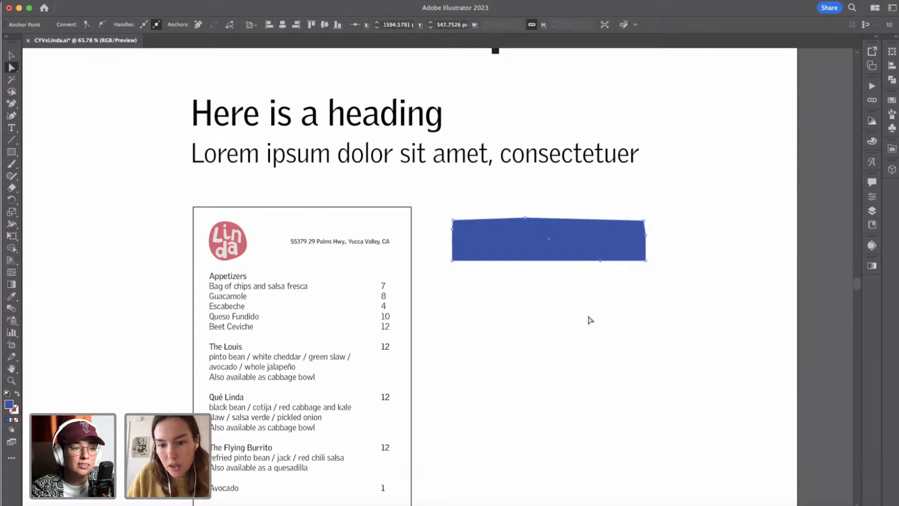
key(Up)
key(Up)
key(Up)
key(Up)
key(Up)
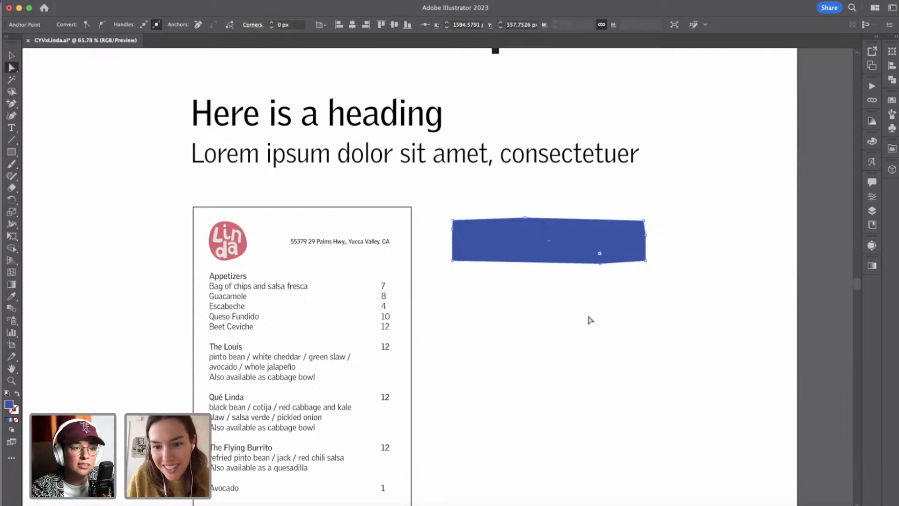
click(566, 294)
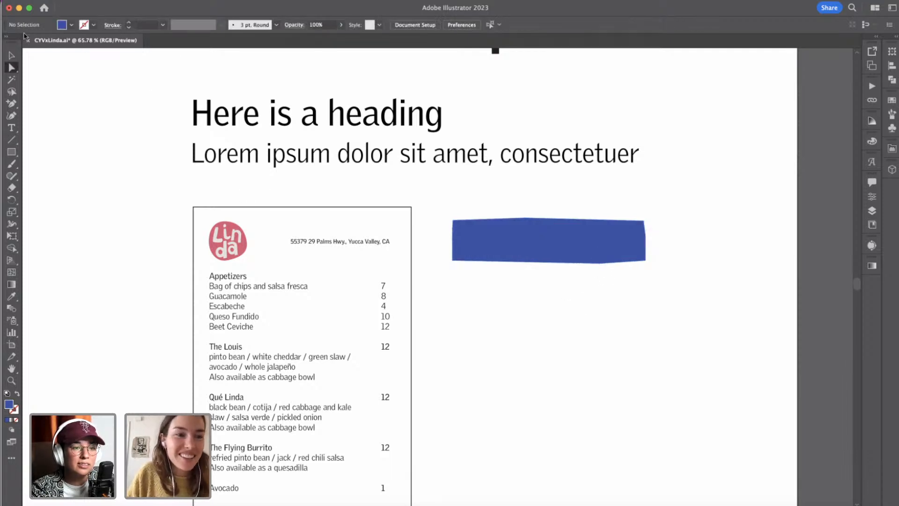
Place a copy of the blue Linda wordmark, scaled to about 157 by 56 px, on the left part of the blue banner.
click(10, 55)
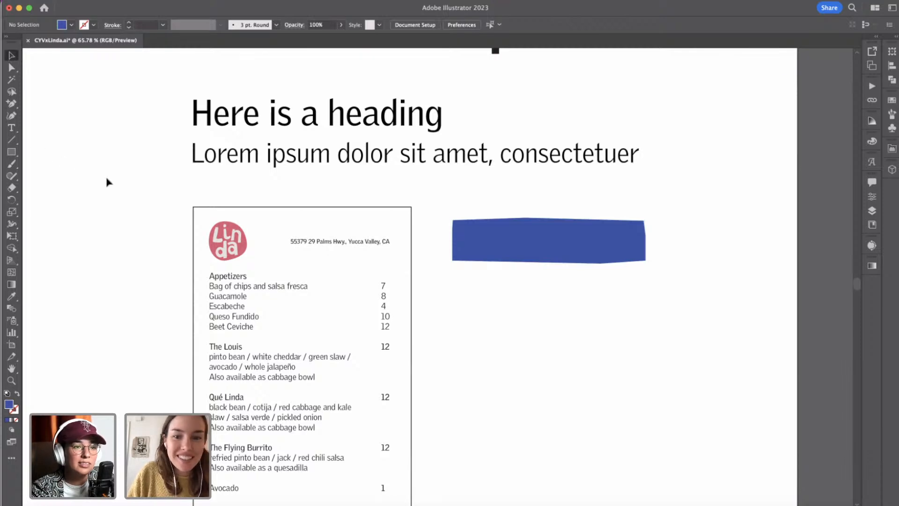
scroll(108, 182, left, 5)
scroll(111, 177, down, 3)
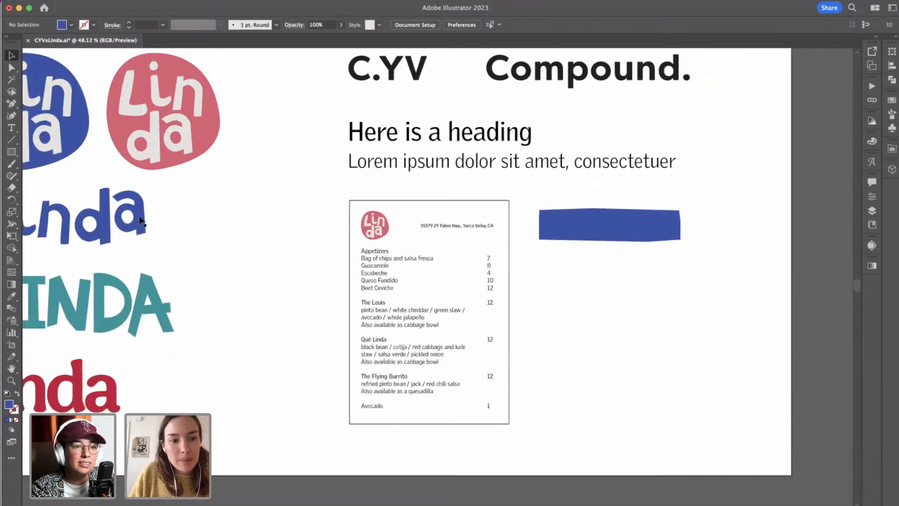
click(140, 220)
scroll(321, 327, left, 3)
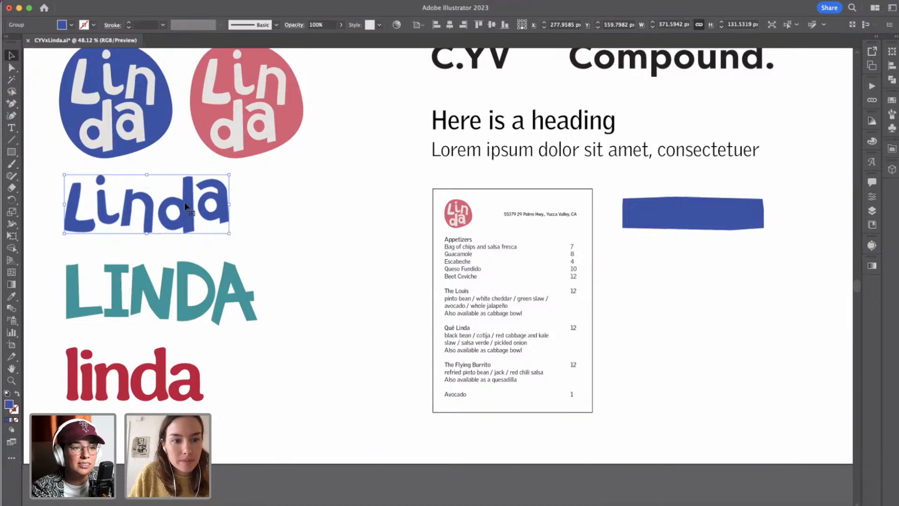
drag(184, 201, 699, 214)
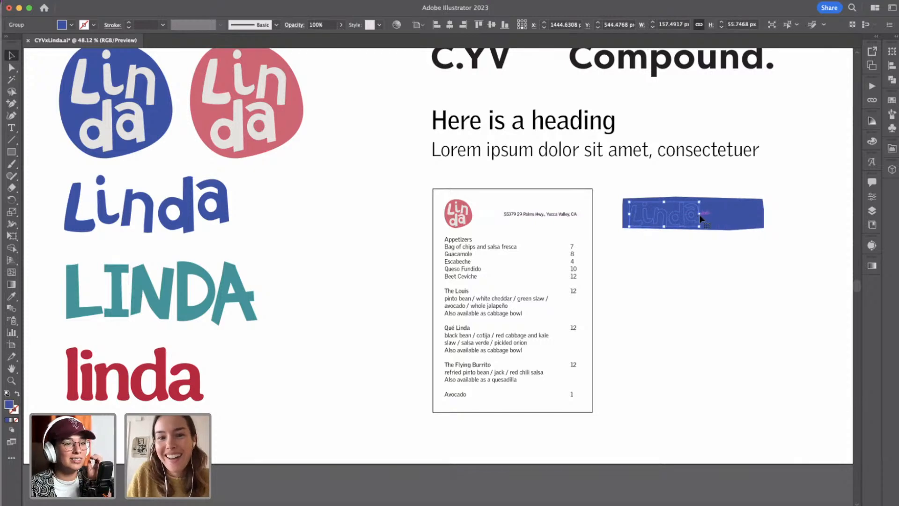
Recolor the wordmark on the banner with the off-white sampled from the blue round logo's lettering, and deselect it.
click(70, 25)
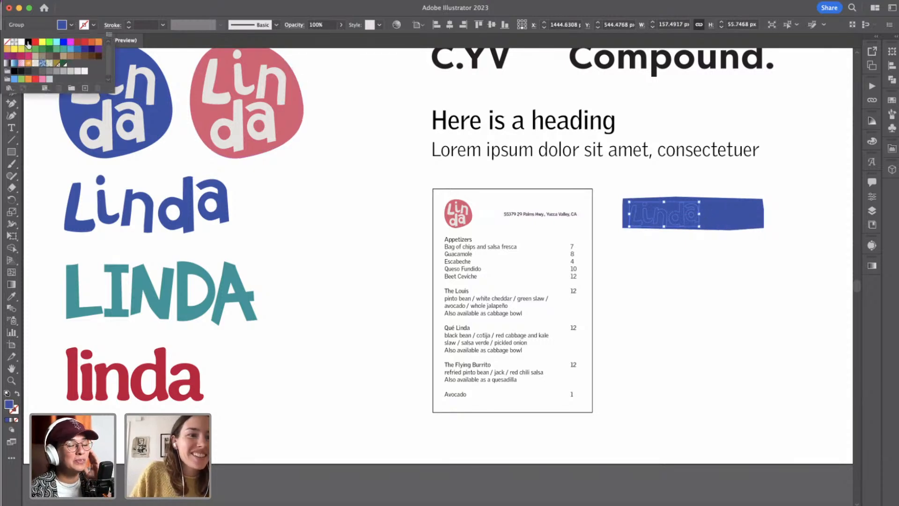
click(22, 42)
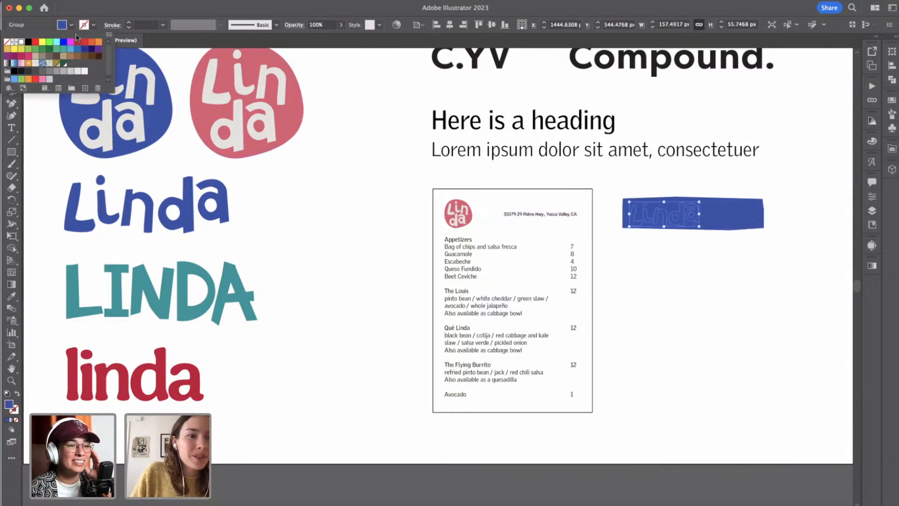
click(13, 298)
click(8, 301)
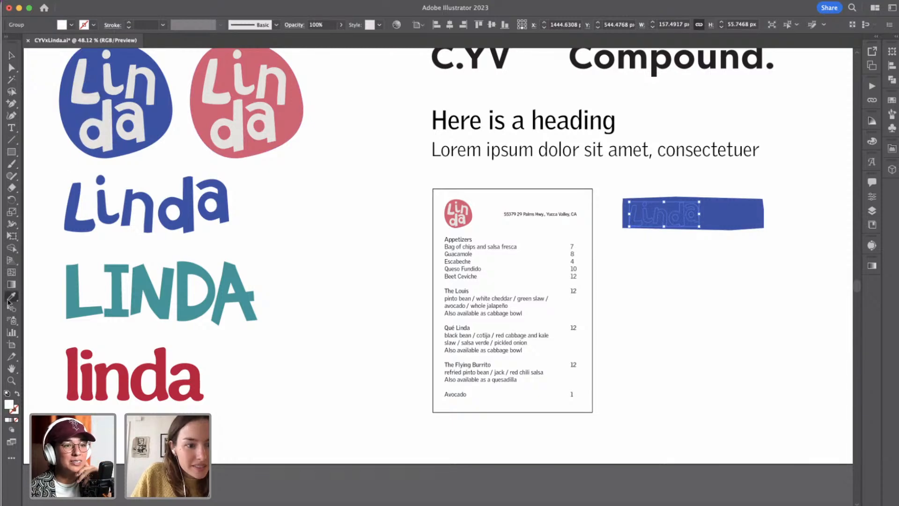
click(109, 105)
key(v)
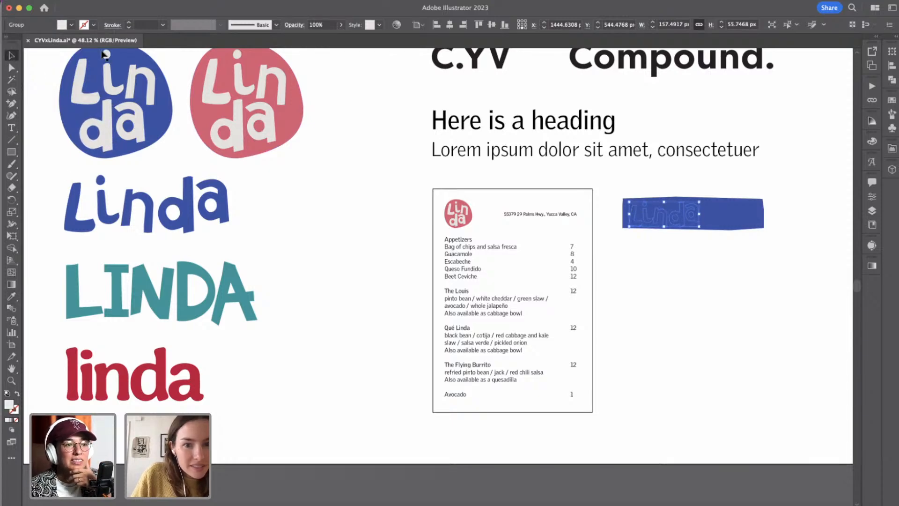
click(693, 262)
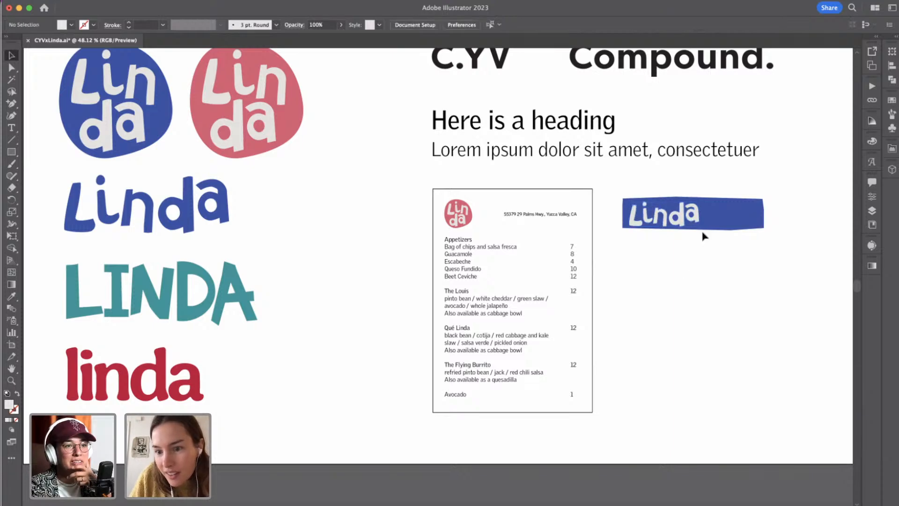
Draw a blue rectangle about 149 by 143 px covering the banner's excess area to the right of the wordmark.
click(723, 230)
scroll(722, 214, up, 4)
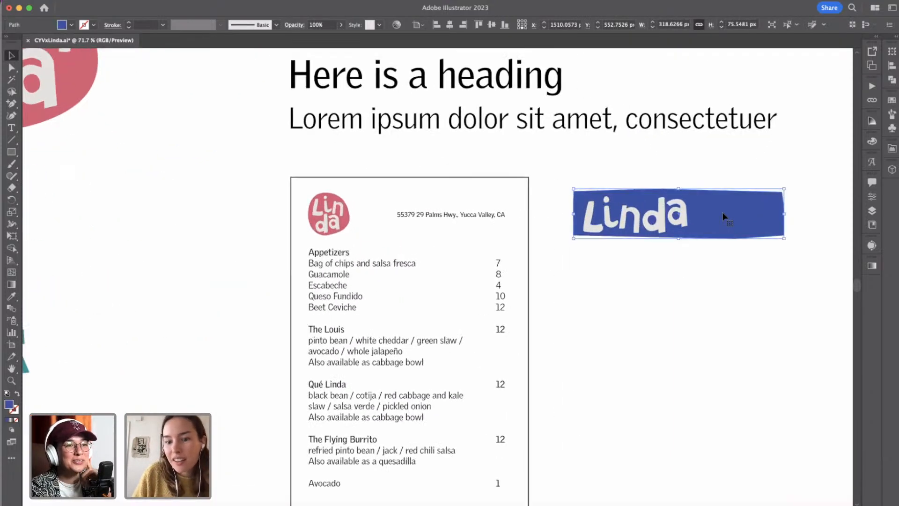
scroll(722, 213, right, 3)
click(11, 68)
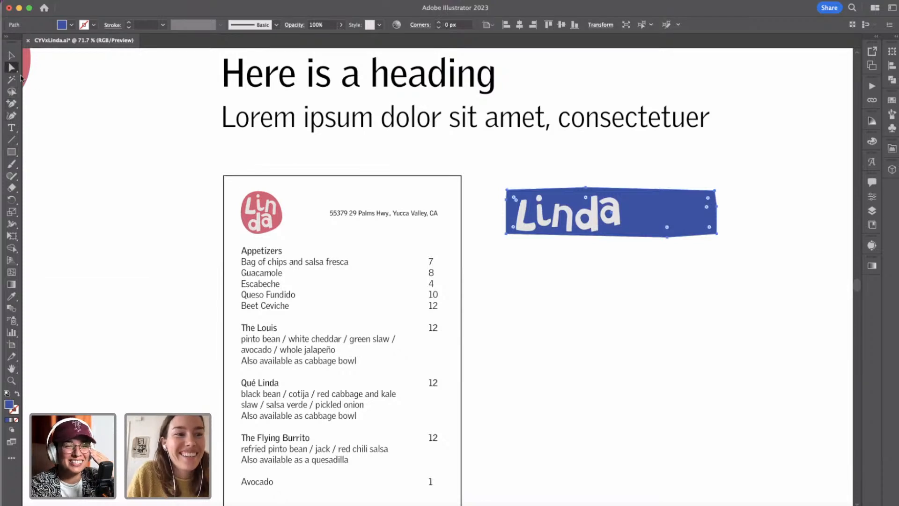
click(11, 152)
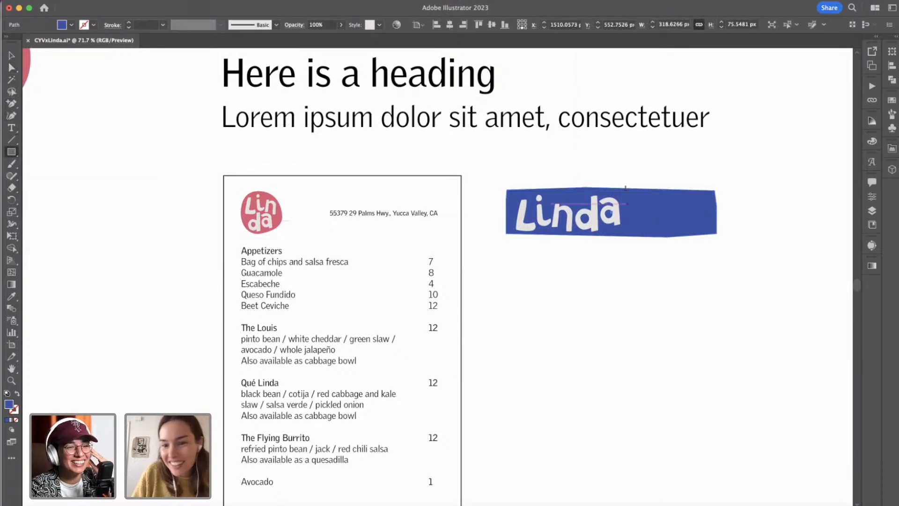
mouse_move(629, 181)
mouse_down()
mouse_move(712, 281)
mouse_move(727, 275)
mouse_up()
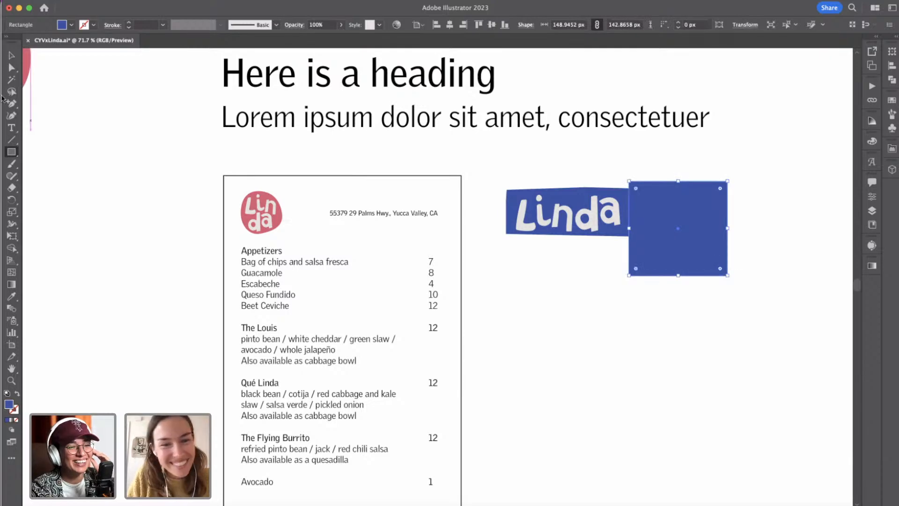
Subtract the new rectangle from the blue banner with Minus Front and expand the result, trimming the banner just past the wordmark.
click(11, 54)
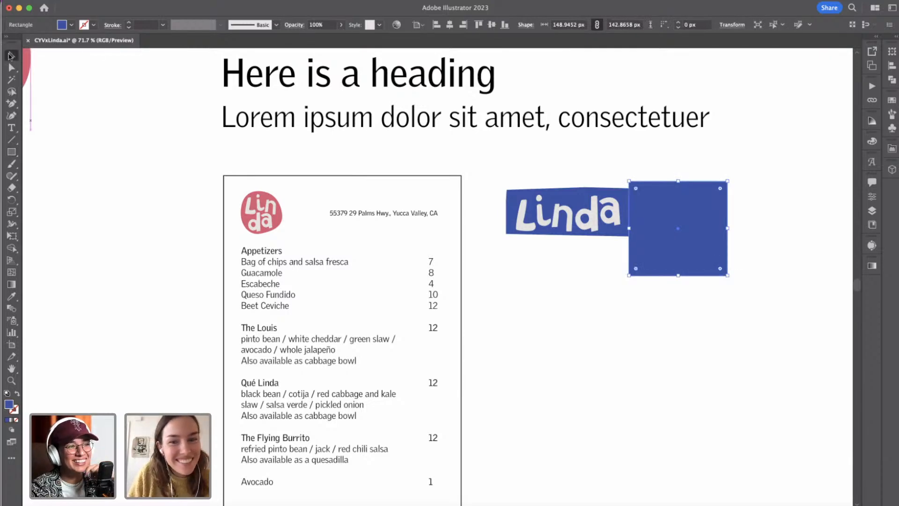
shift+click(506, 195)
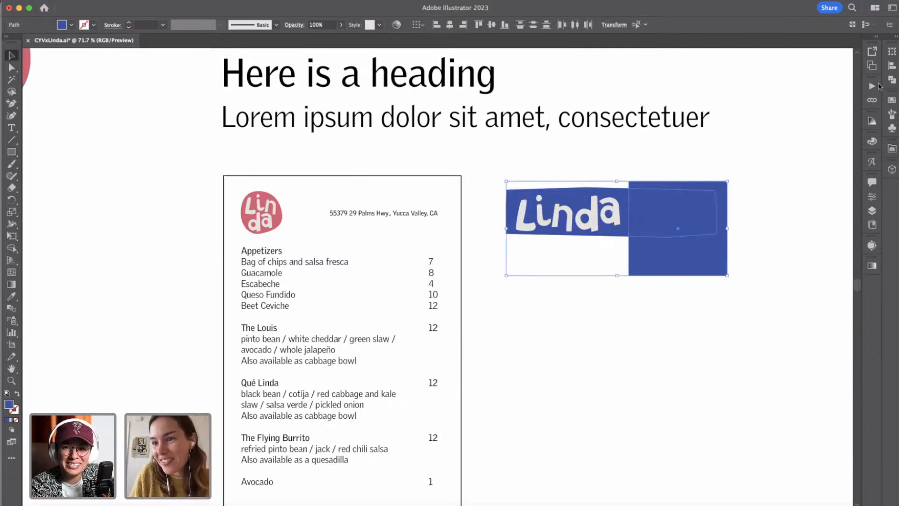
click(893, 80)
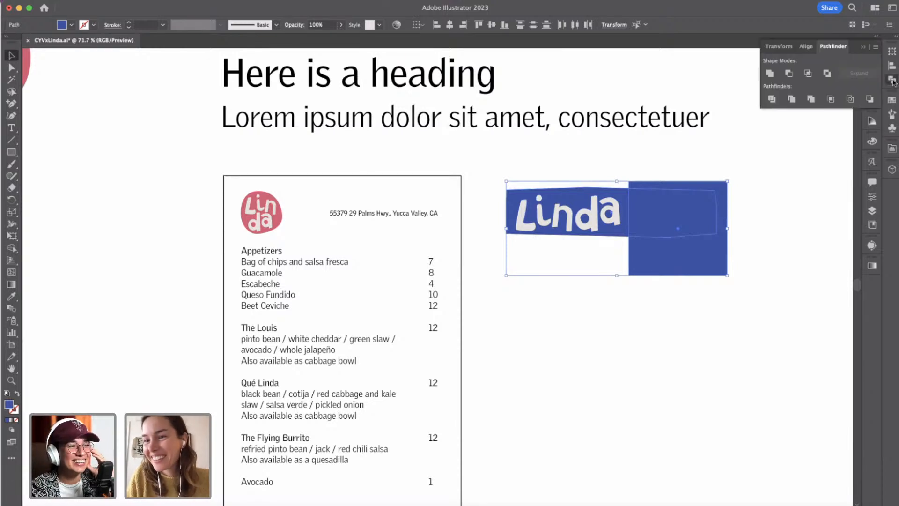
click(790, 74)
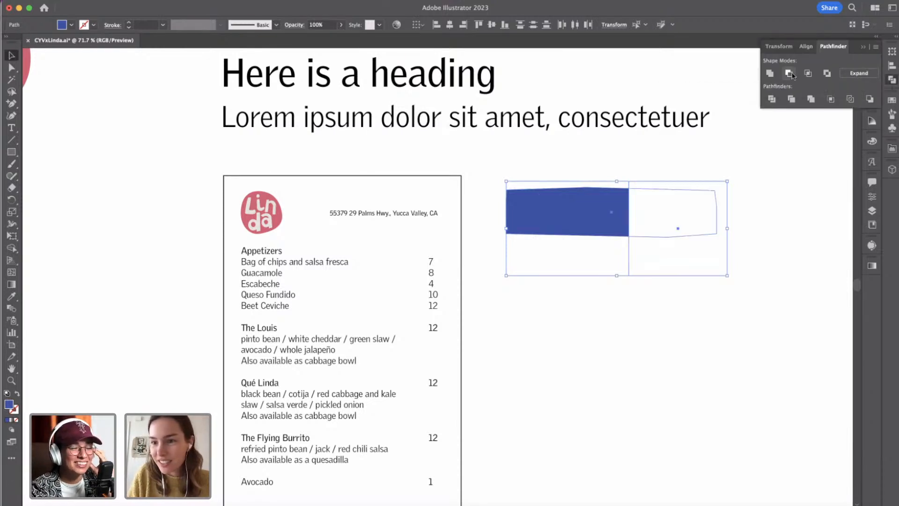
click(860, 74)
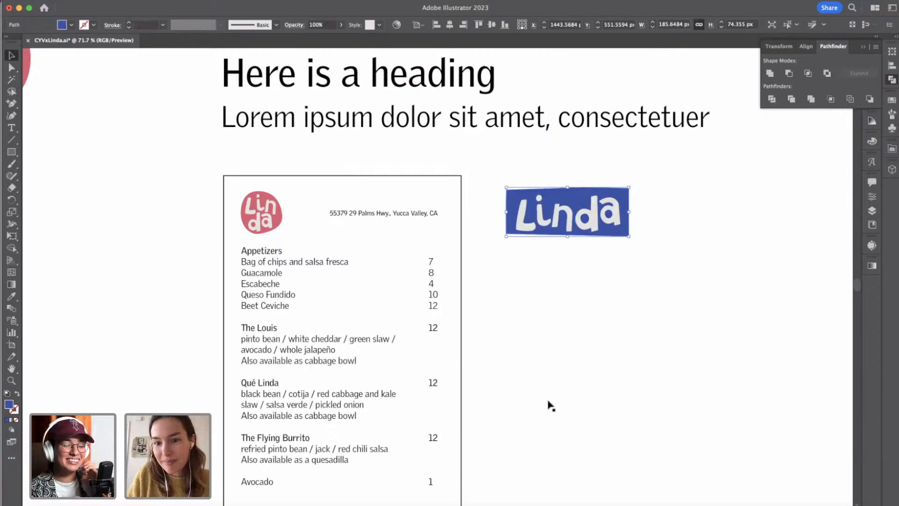
Nudge the trimmed blue banner down 4 px behind the Linda wordmark and deselect it.
drag(589, 209, 589, 212)
key(Up)
key(Up)
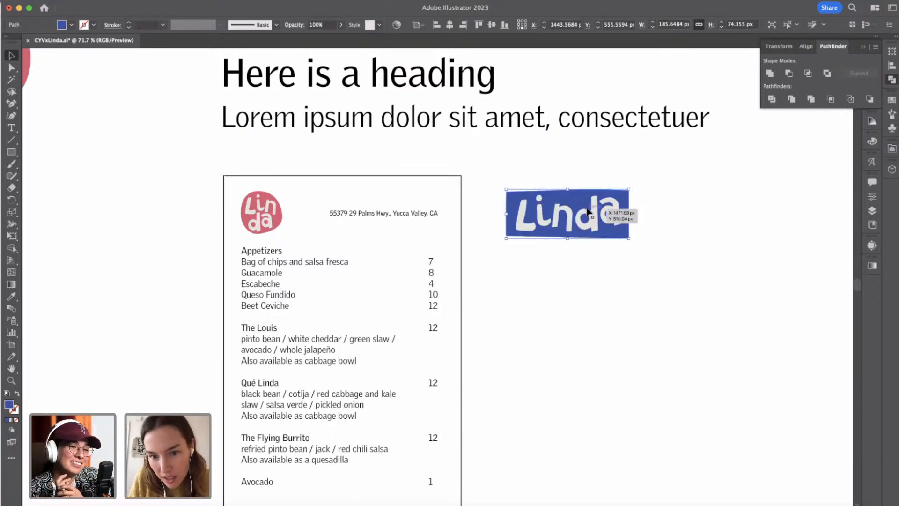
click(657, 243)
Create a blue rectangle 3.5 in wide and 2 in high below the Linda banner, beside the sample menu.
scroll(656, 243, down, 1)
scroll(657, 243, down, 1)
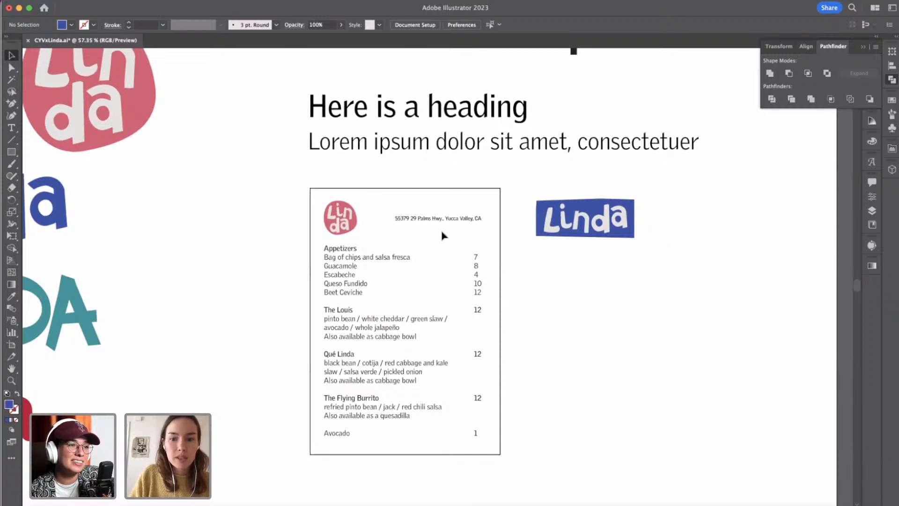
scroll(598, 248, down, 1)
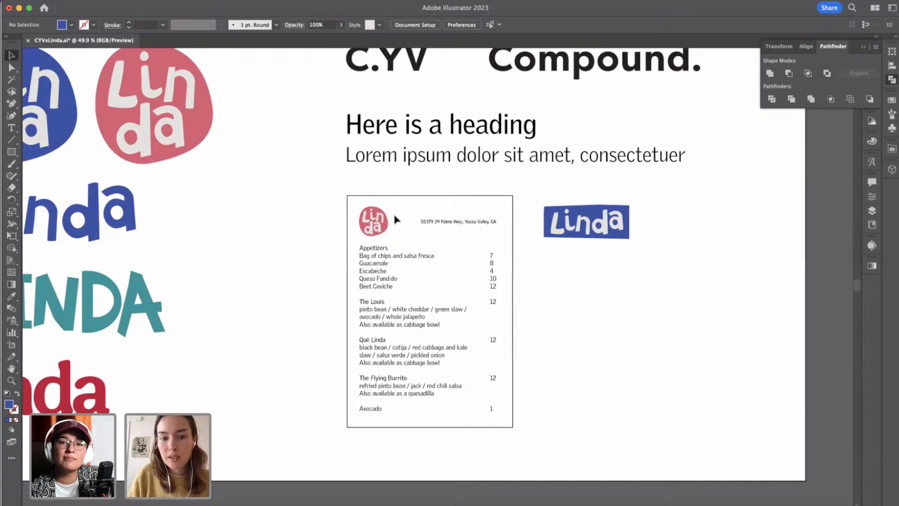
click(10, 152)
click(543, 293)
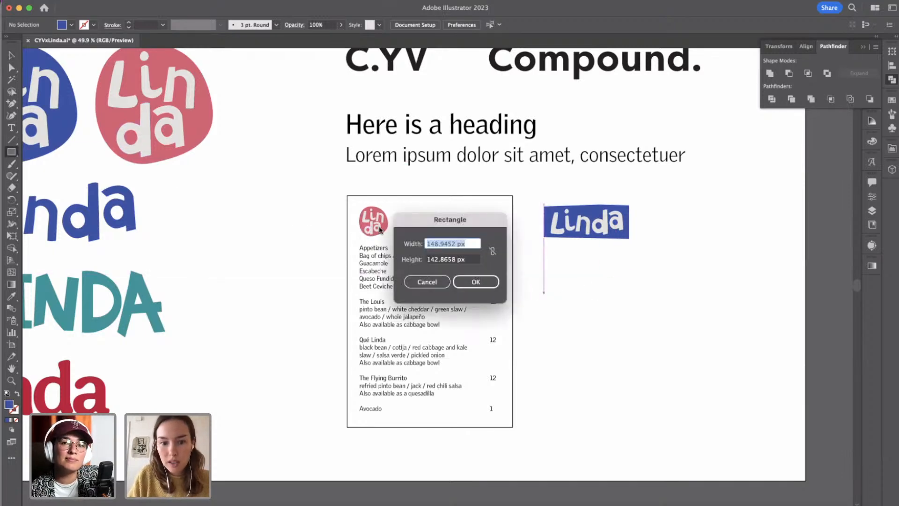
text(3.5)
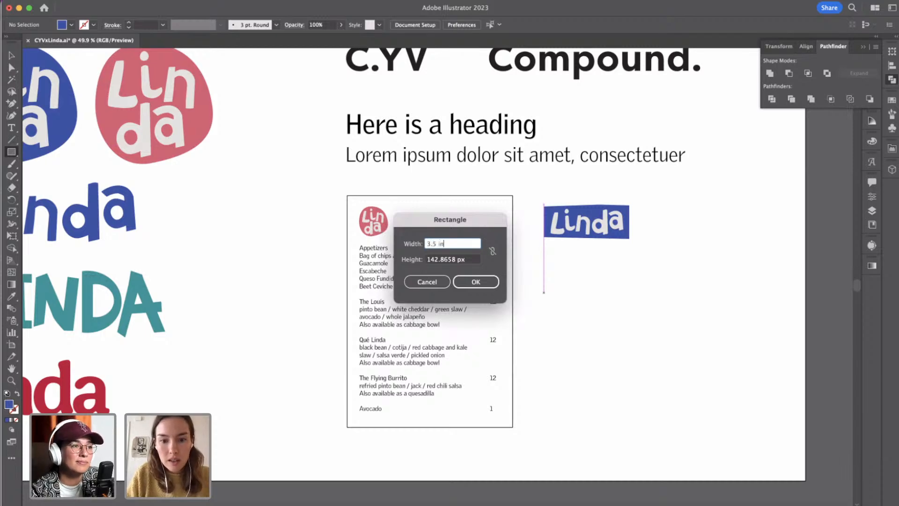
key(Tab)
text(2)
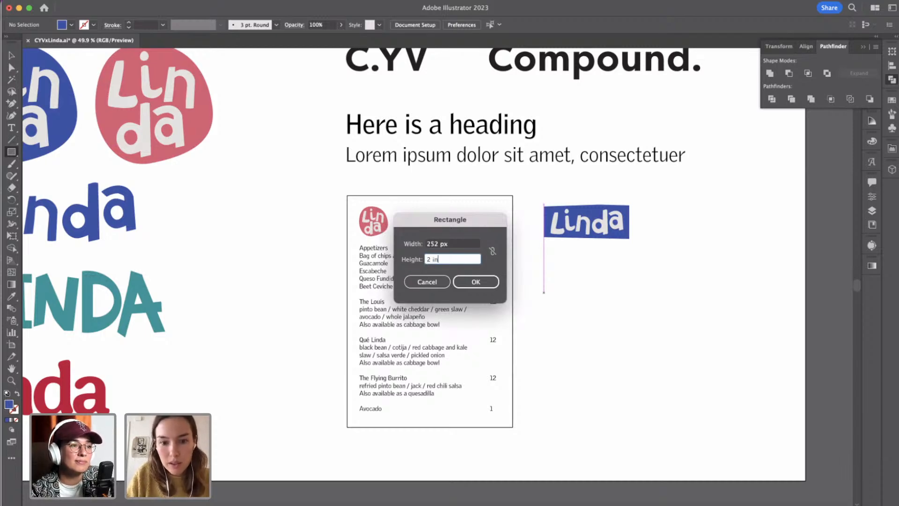
key(Tab)
click(471, 283)
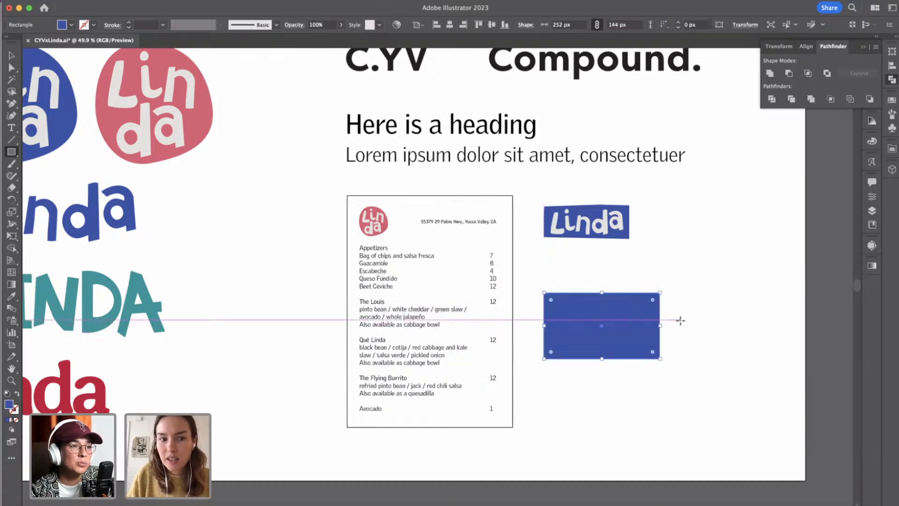
Examine the new blue rectangle's scale against the Linda banner, the sample menu and the logo options on the artboard.
scroll(681, 320, down, 3)
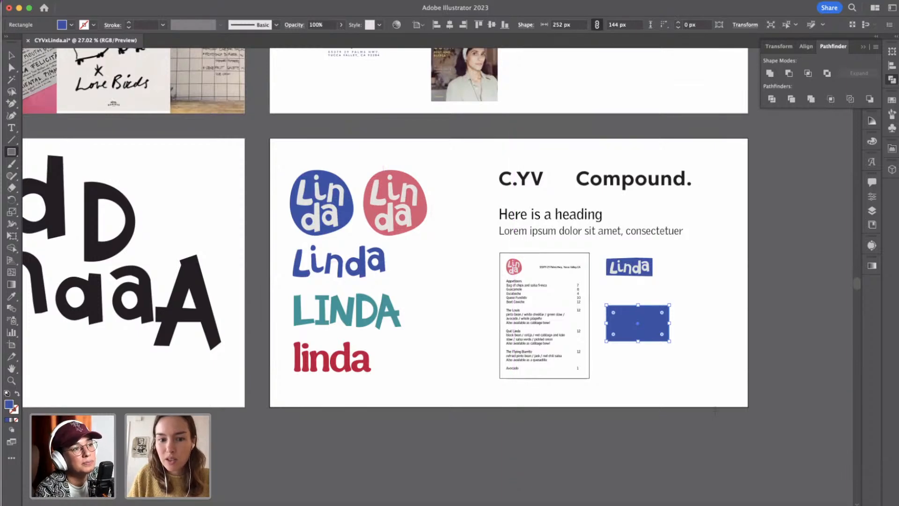
scroll(716, 411, up, 2)
scroll(715, 412, up, 3)
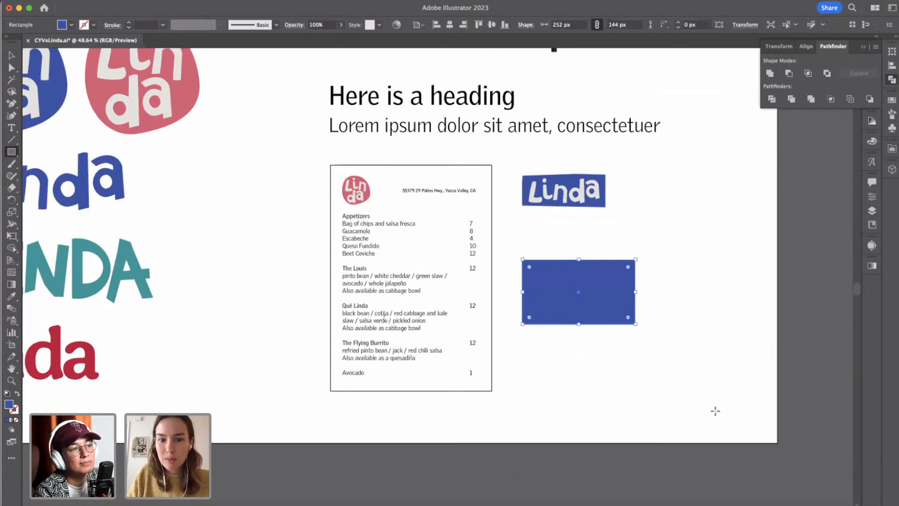
scroll(713, 410, down, 2)
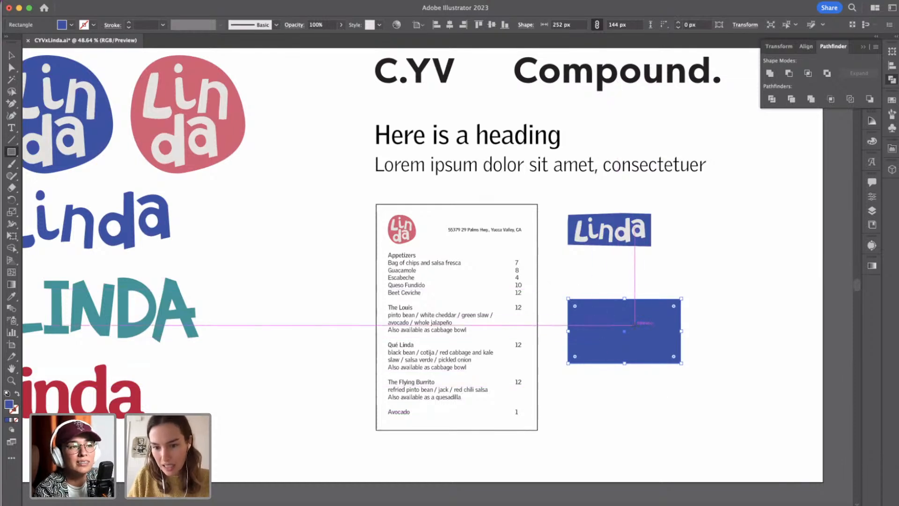
scroll(637, 323, up, 6)
scroll(635, 327, right, 5)
scroll(634, 327, down, 3)
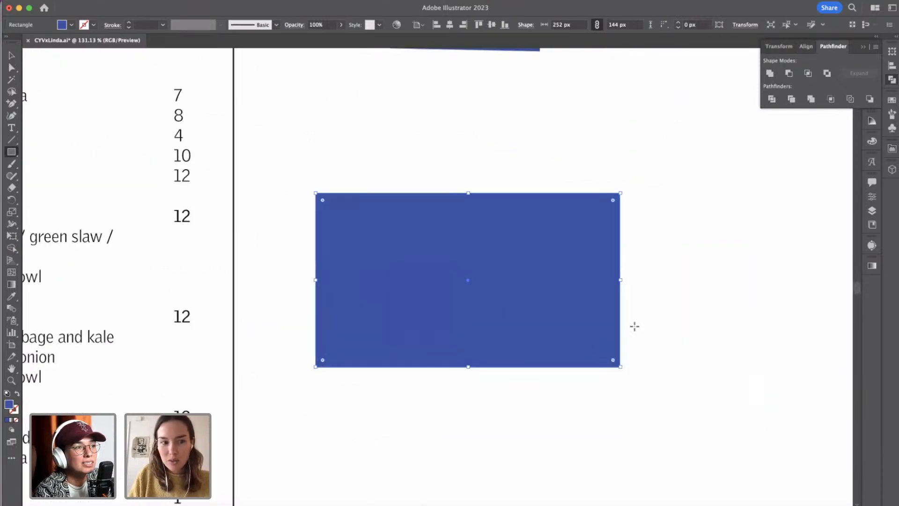
scroll(635, 326, down, 2)
key(v)
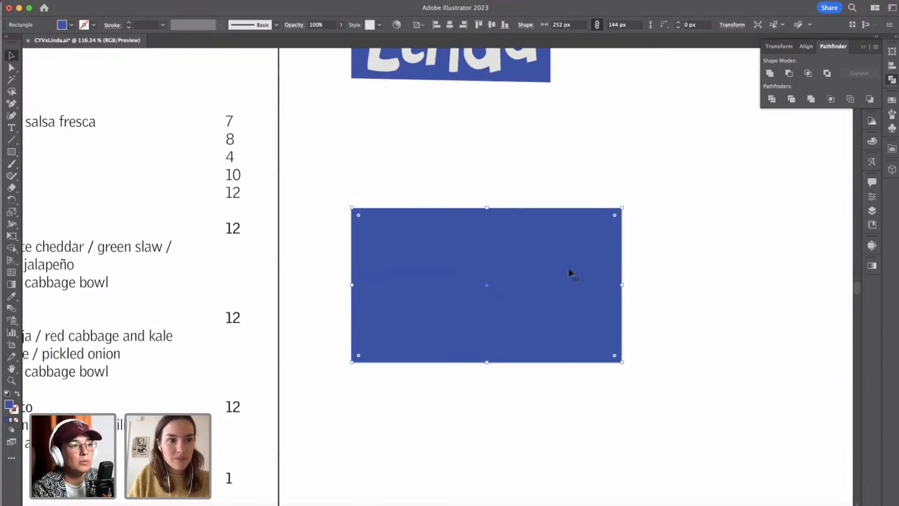
scroll(529, 144, down, 3)
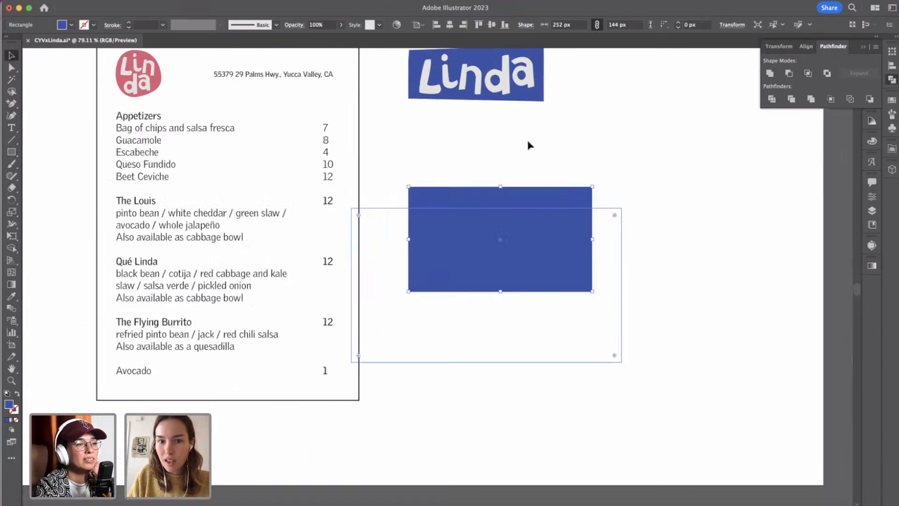
click(465, 79)
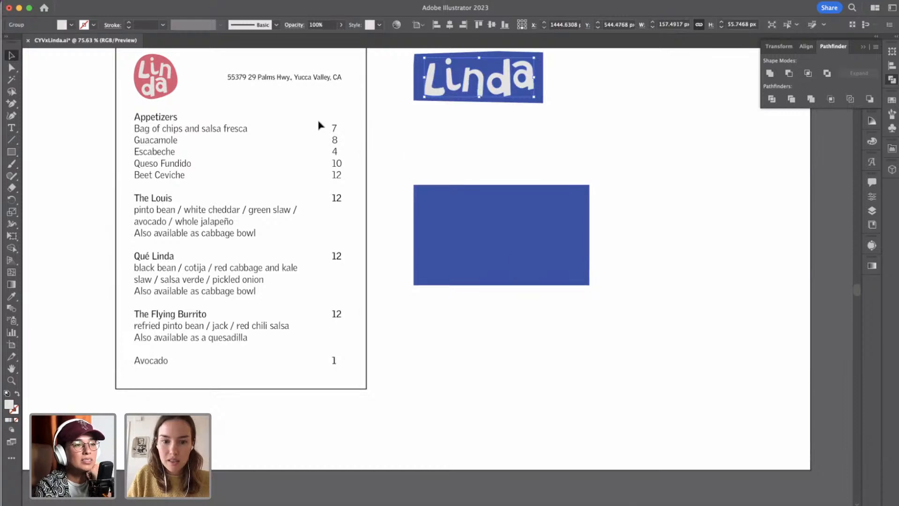
scroll(322, 124, down, 3)
scroll(95, 148, up, 3)
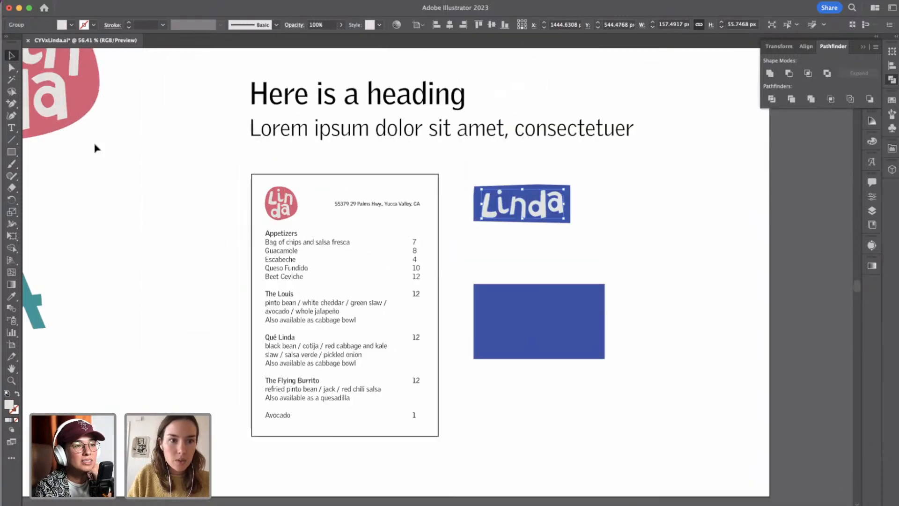
scroll(95, 148, down, 3)
scroll(95, 148, left, 5)
scroll(95, 148, up, 2)
scroll(95, 148, left, 4)
scroll(95, 148, up, 1)
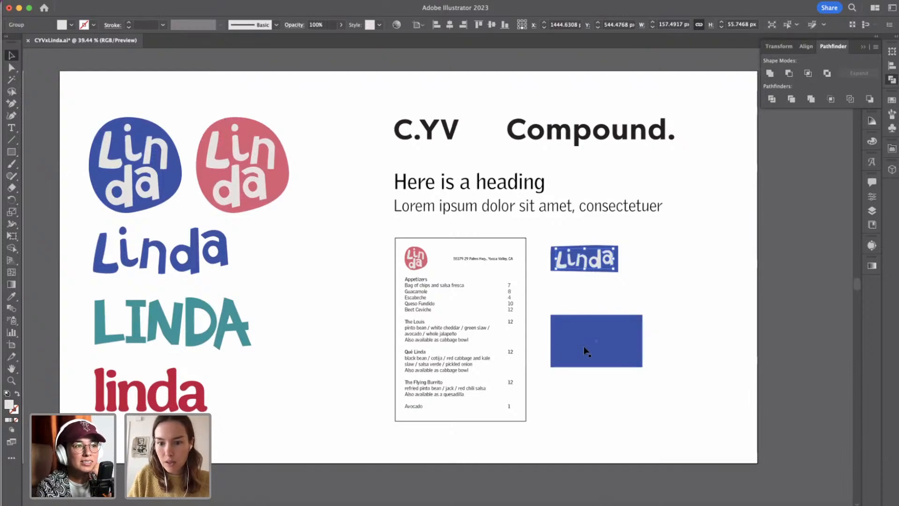
Place a copy of the blue rectangle level with the original, just to its right with a narrow gap.
click(583, 350)
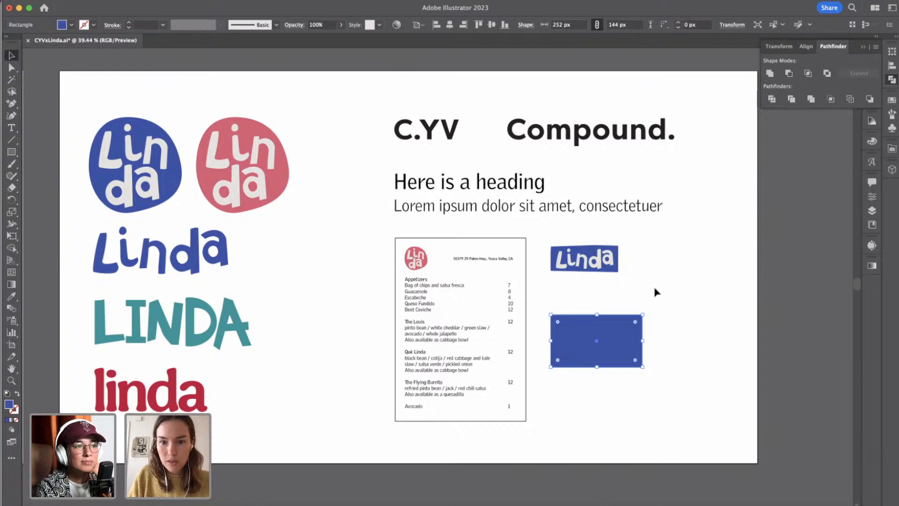
scroll(657, 290, up, 1)
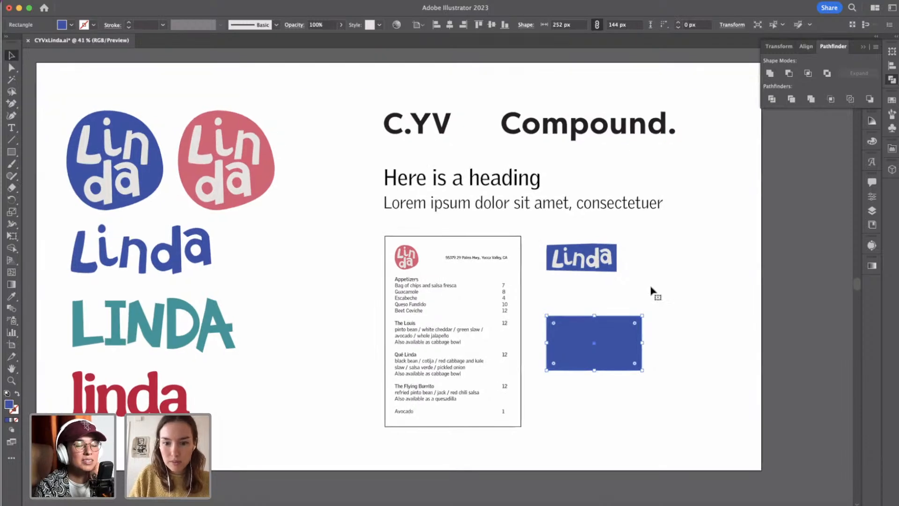
click(594, 411)
click(584, 347)
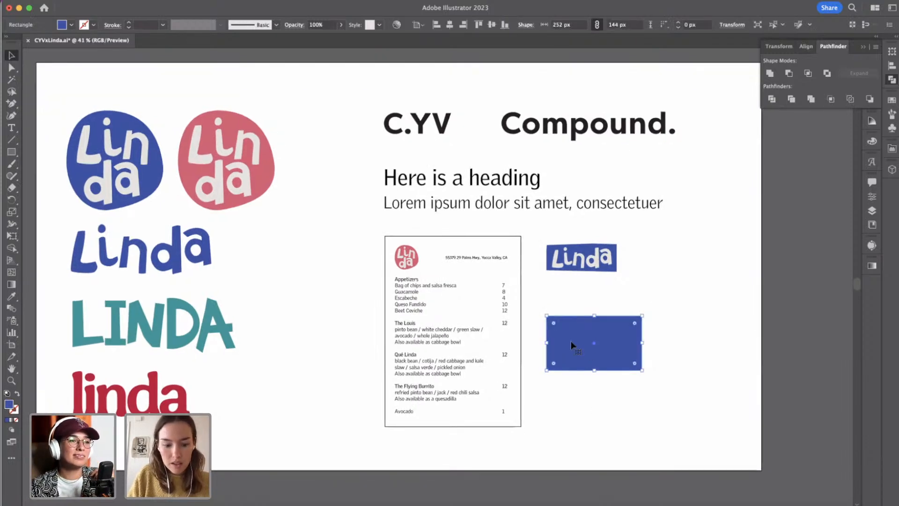
drag(574, 345, 670, 346)
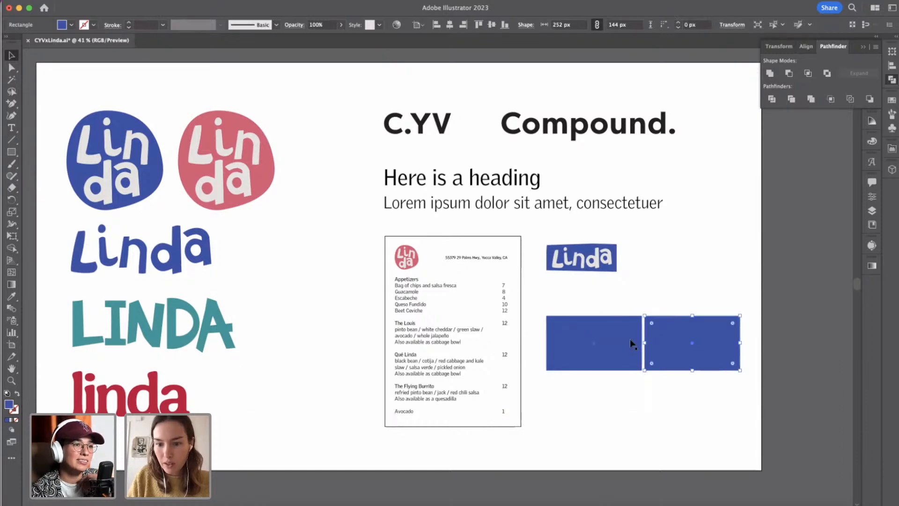
Turn both blue rectangles upright and arrange them side by side with a narrow gap just below the Linda banner, then deselect them.
shift+click(629, 338)
drag(745, 312, 651, 394)
click(689, 390)
drag(641, 322, 622, 305)
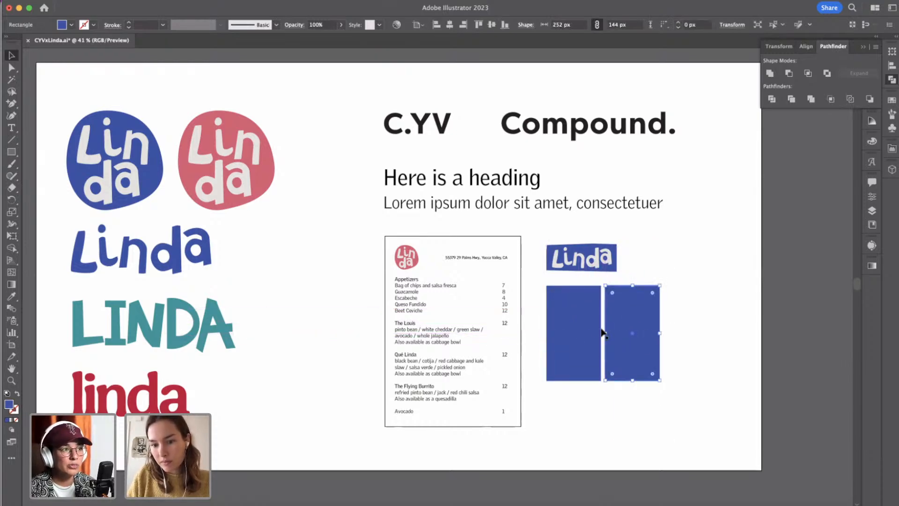
shift+click(583, 335)
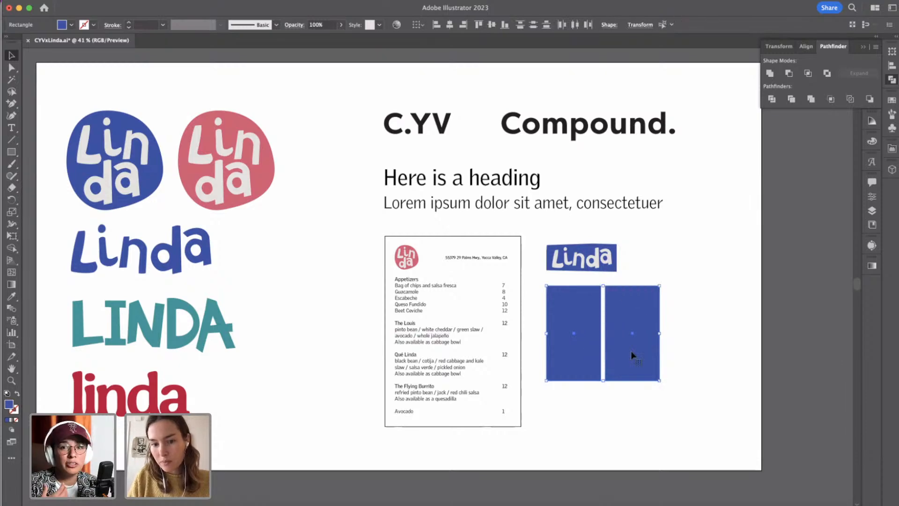
click(603, 428)
Place an enlarged copy of the menu's pink Linda badge, about 112 px wide, centred across the left blue card.
scroll(603, 429, up, 5)
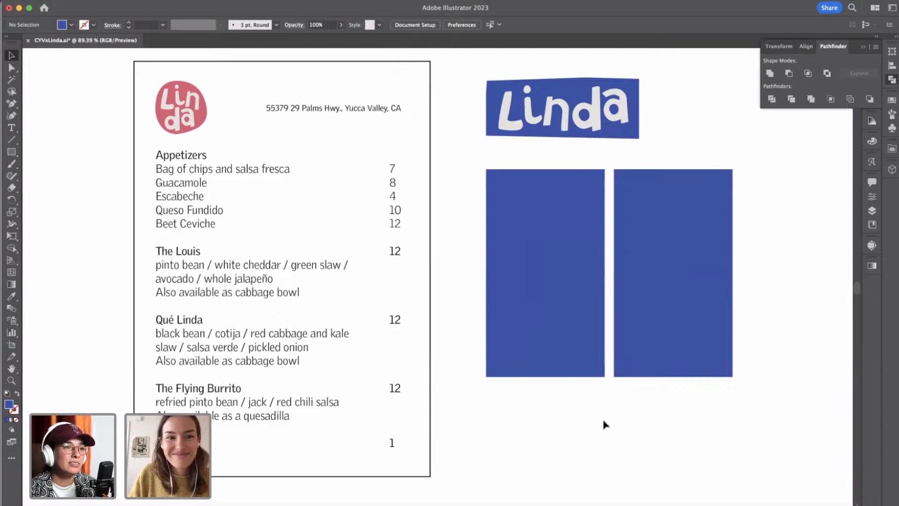
scroll(604, 425, down, 2)
scroll(602, 424, up, 3)
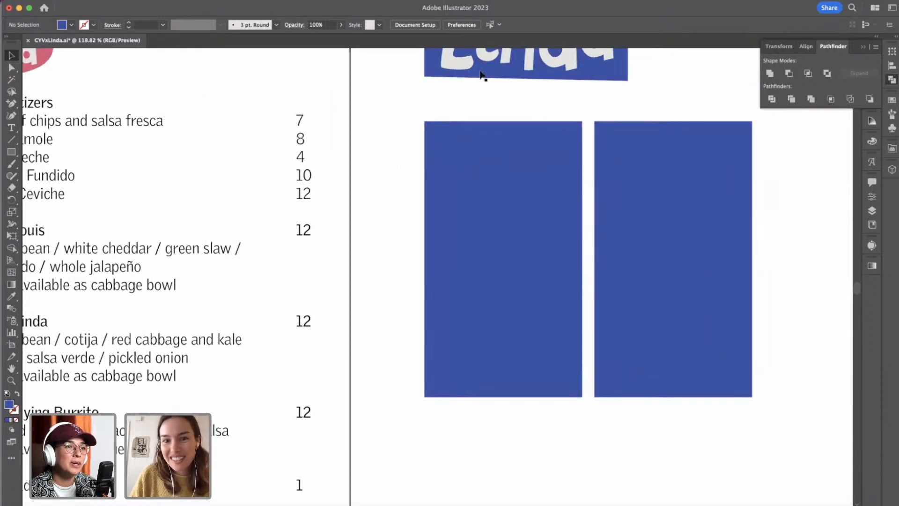
scroll(325, 217, down, 3)
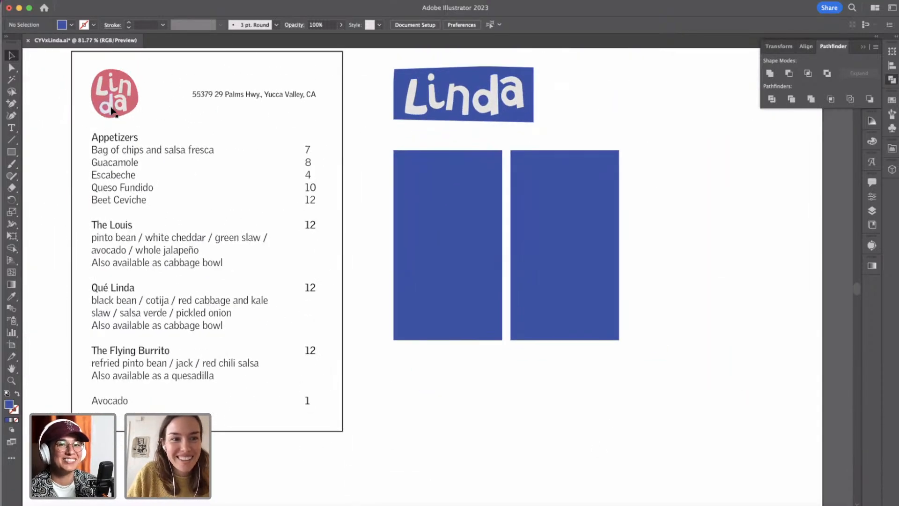
click(111, 111)
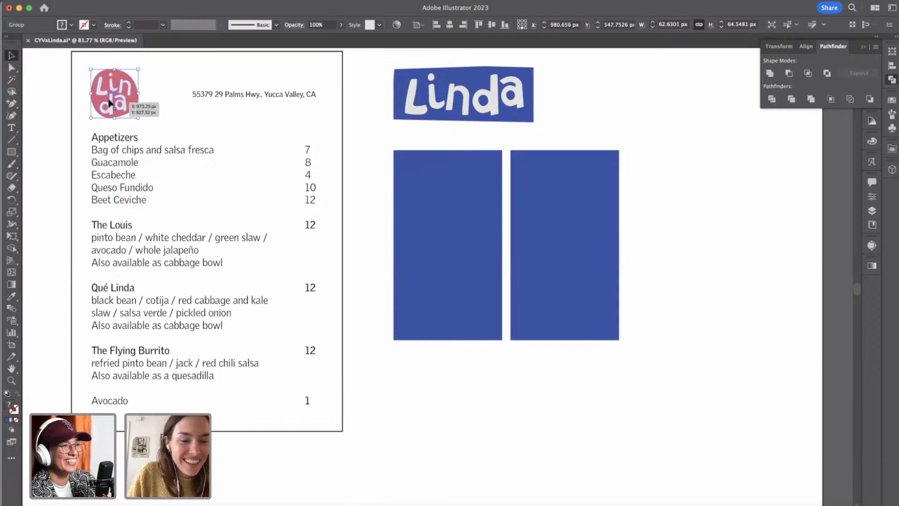
click(441, 180)
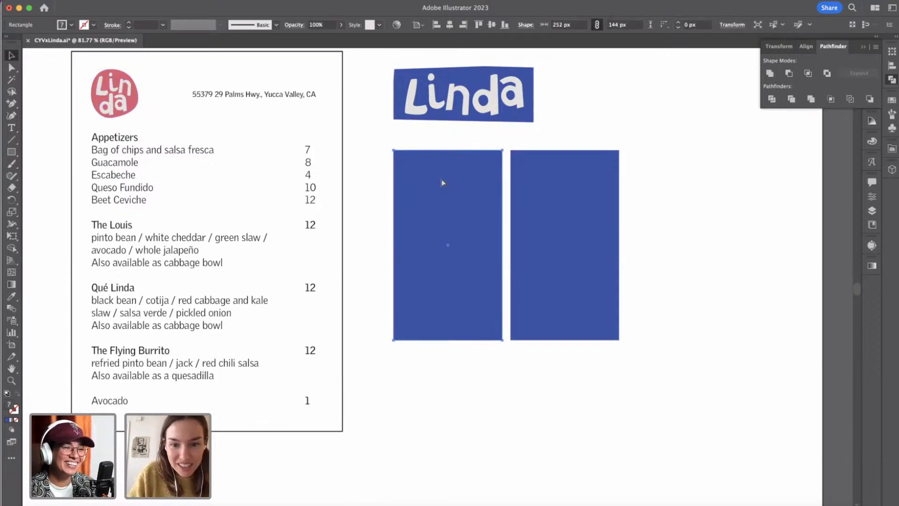
drag(118, 103, 460, 252)
scroll(469, 403, up, 5)
scroll(470, 403, up, 4)
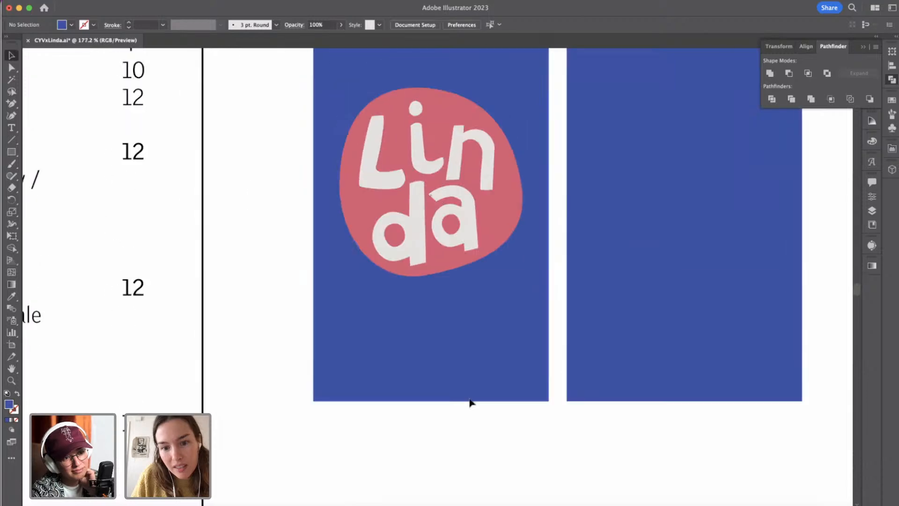
Recolour the pink blob of the card's Linda badge with the off-white sampled from its letters.
click(507, 225)
double_click(507, 225)
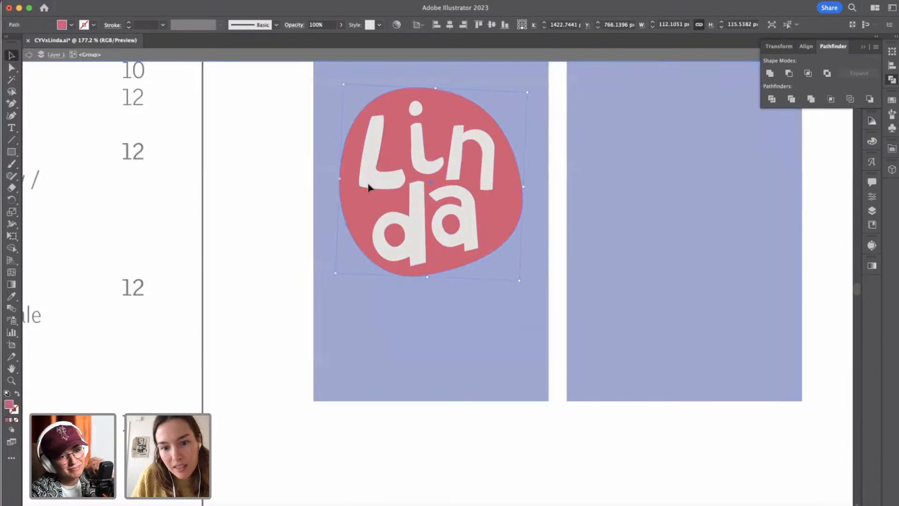
key(i)
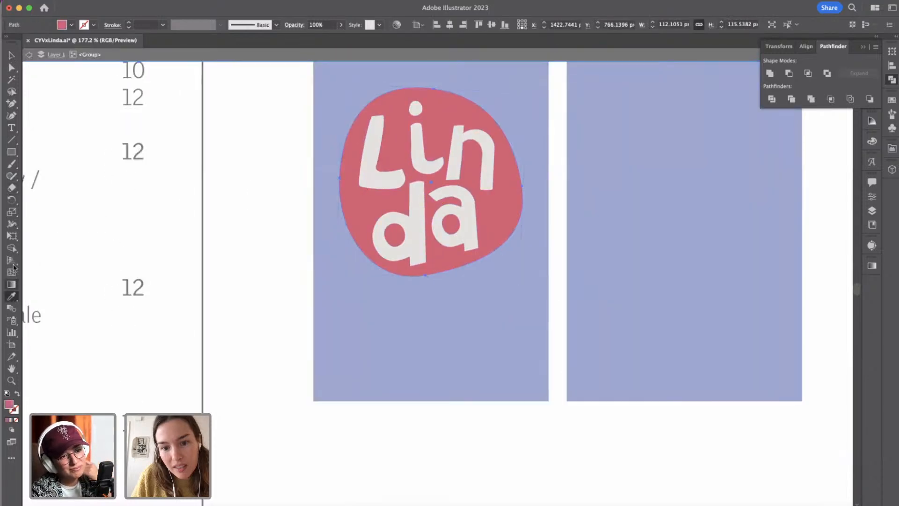
click(367, 147)
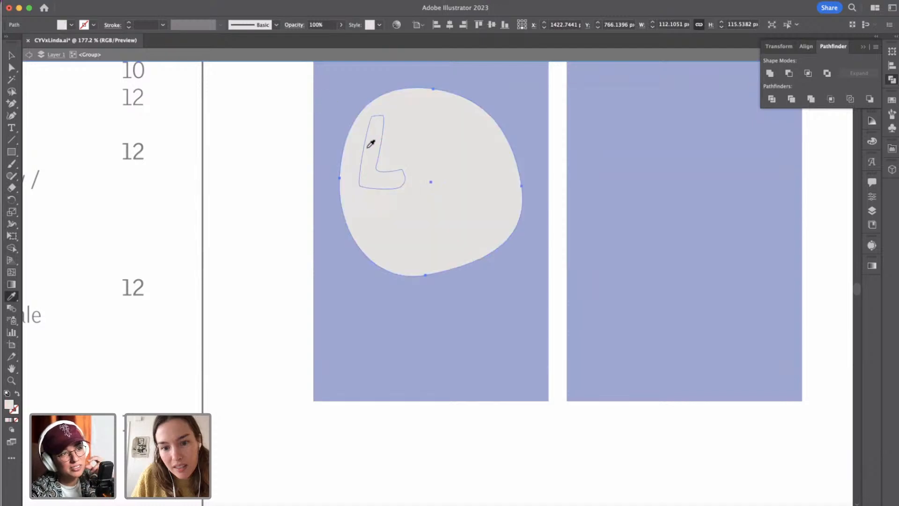
click(29, 54)
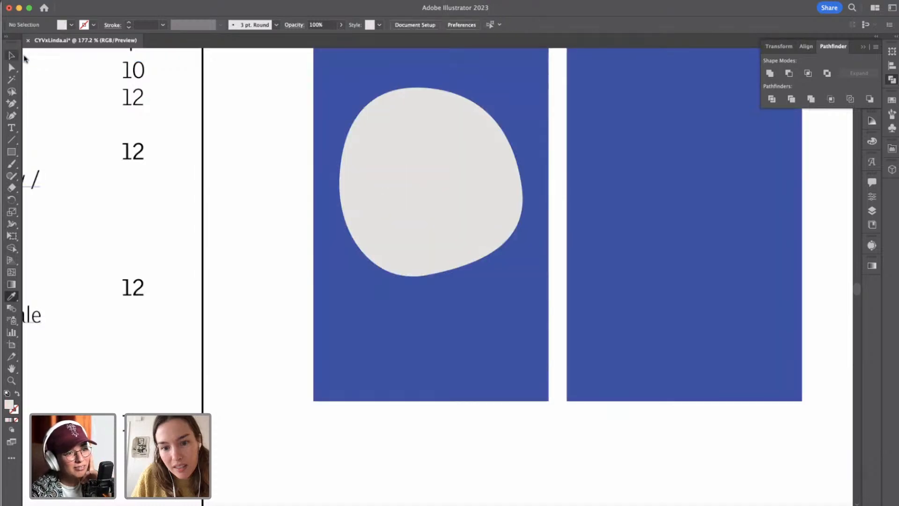
click(11, 56)
Recolour all the letters of the card's Linda badge, including the i's dot, with the blue sampled from the card.
click(371, 152)
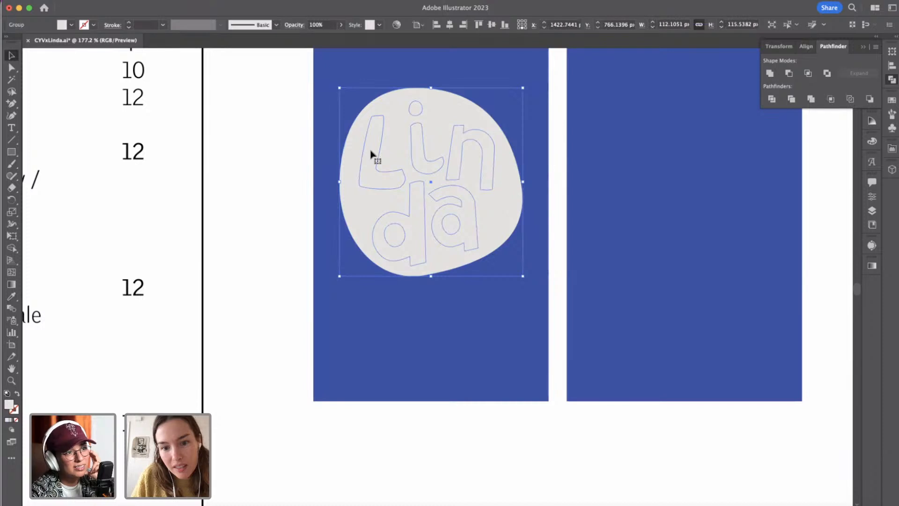
double_click(371, 153)
click(370, 153)
shift+click(421, 144)
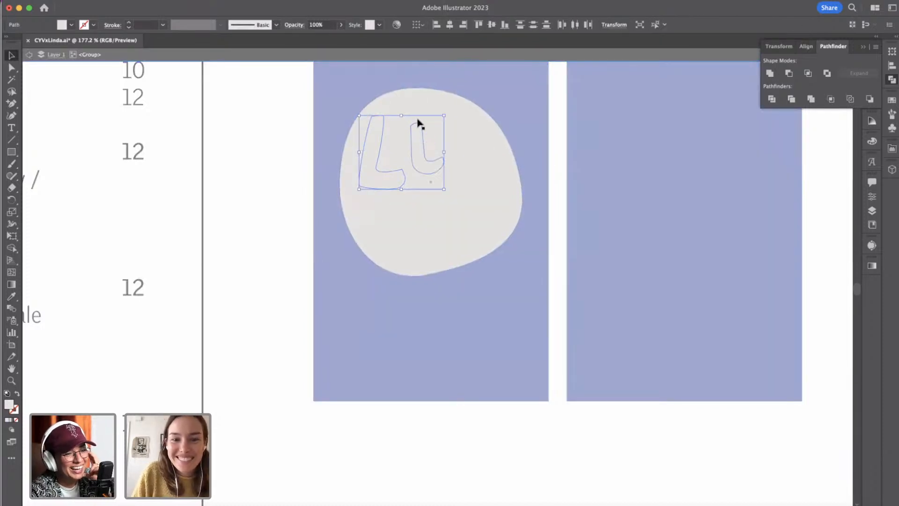
shift+click(417, 113)
shift+click(461, 141)
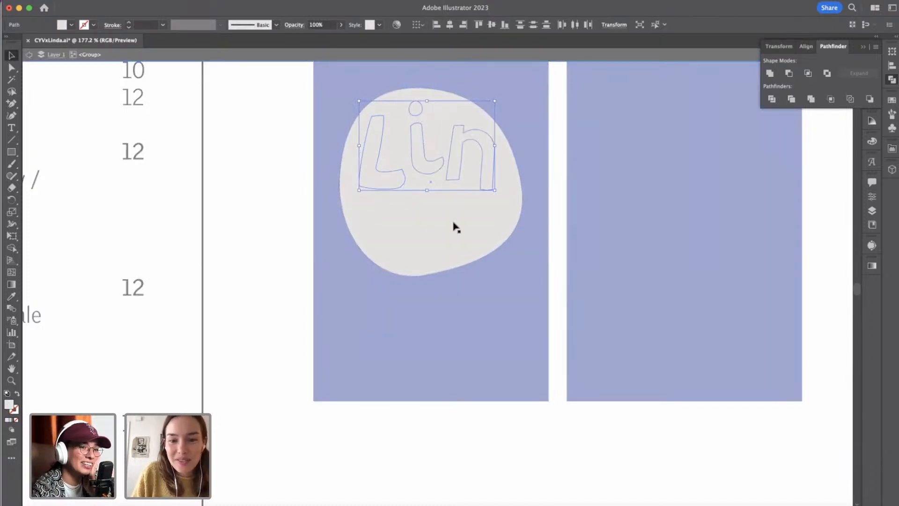
shift+click(462, 219)
shift+click(400, 228)
shift+click(414, 228)
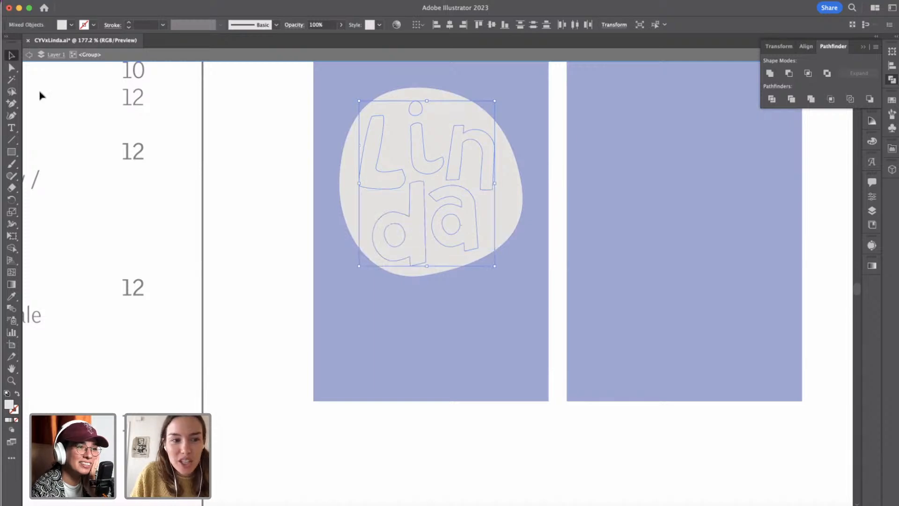
click(13, 297)
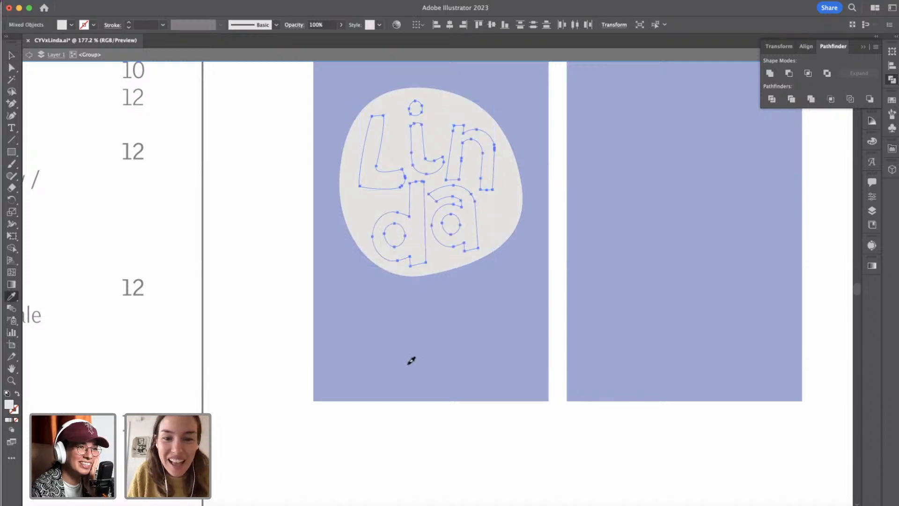
click(409, 364)
click(29, 56)
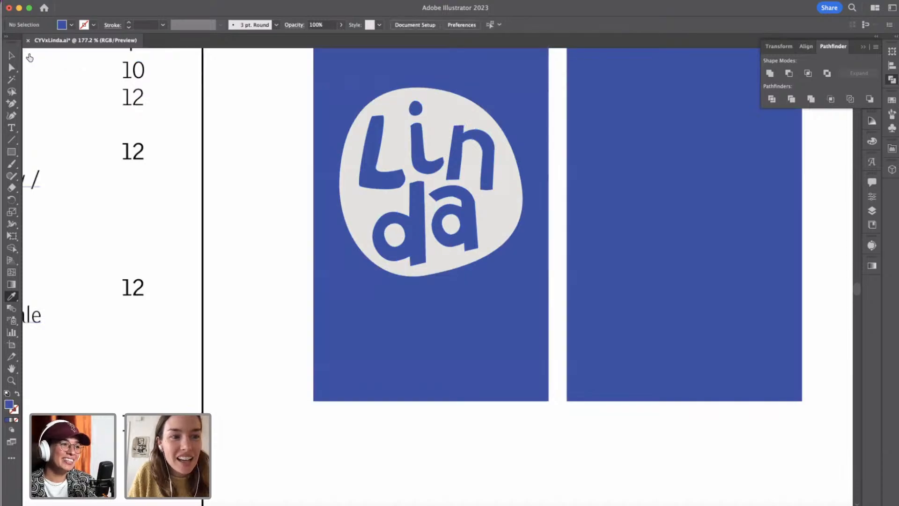
click(12, 56)
scroll(281, 252, down, 5)
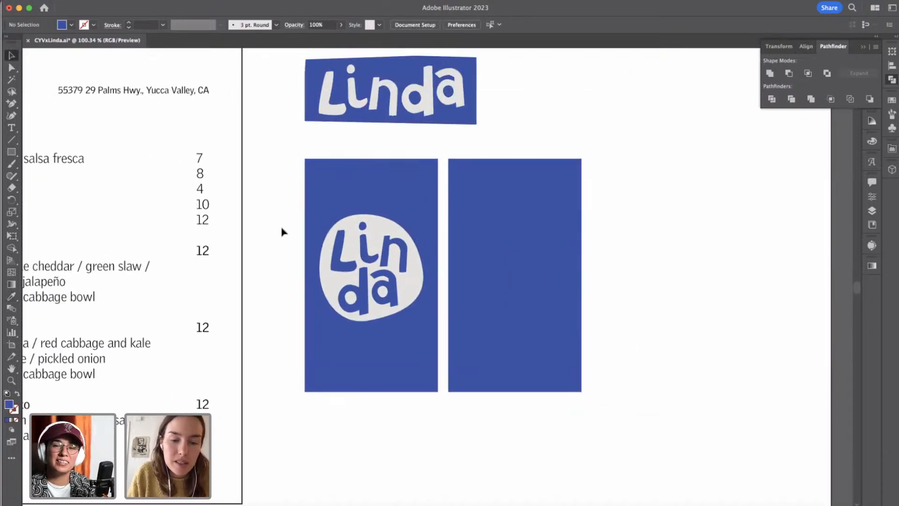
drag(396, 298, 405, 308)
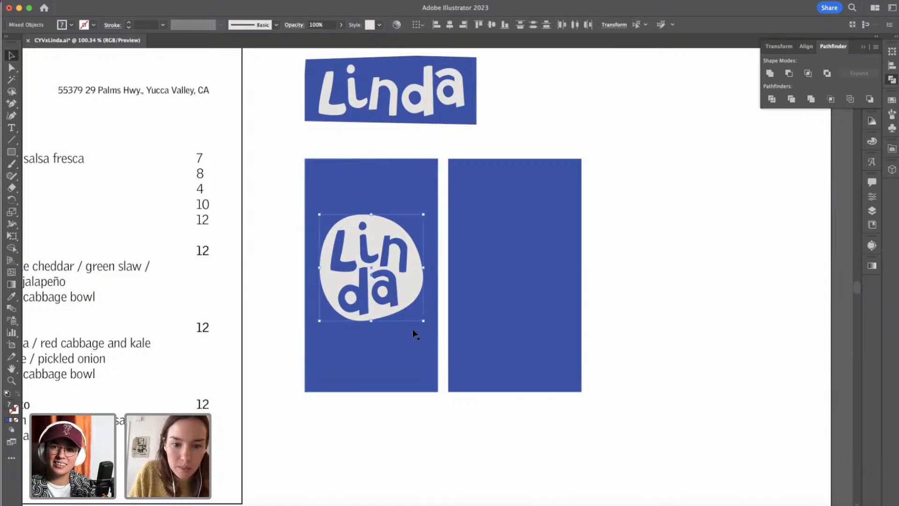
click(293, 296)
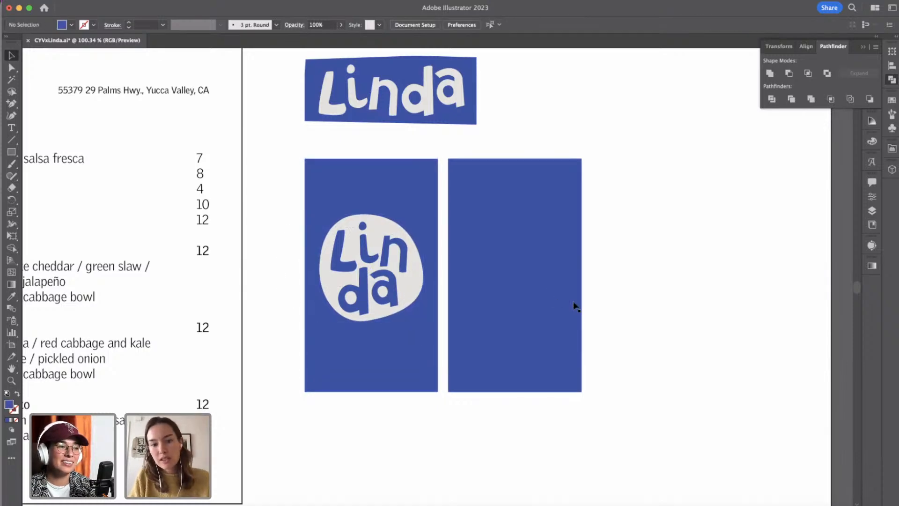
Give the right card the menu frame's appearance, with no fill and a 1 px black outline, and deselect it.
click(540, 323)
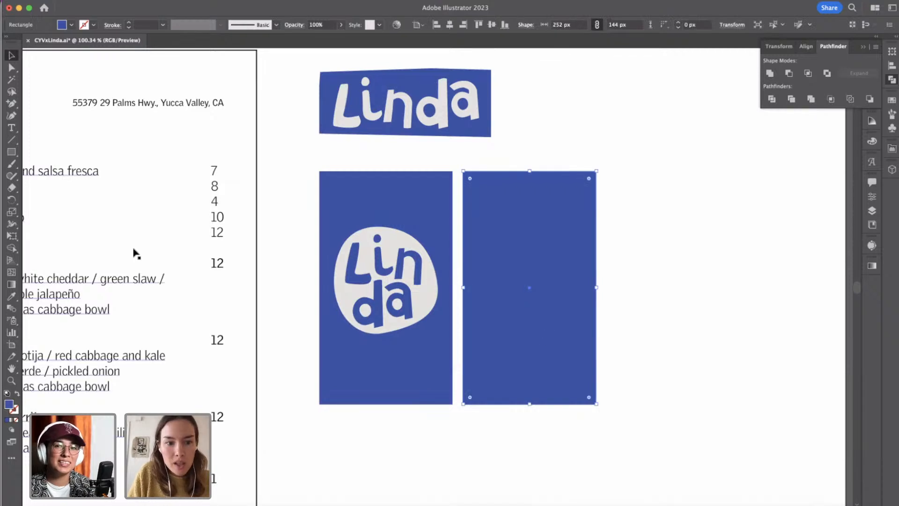
click(14, 296)
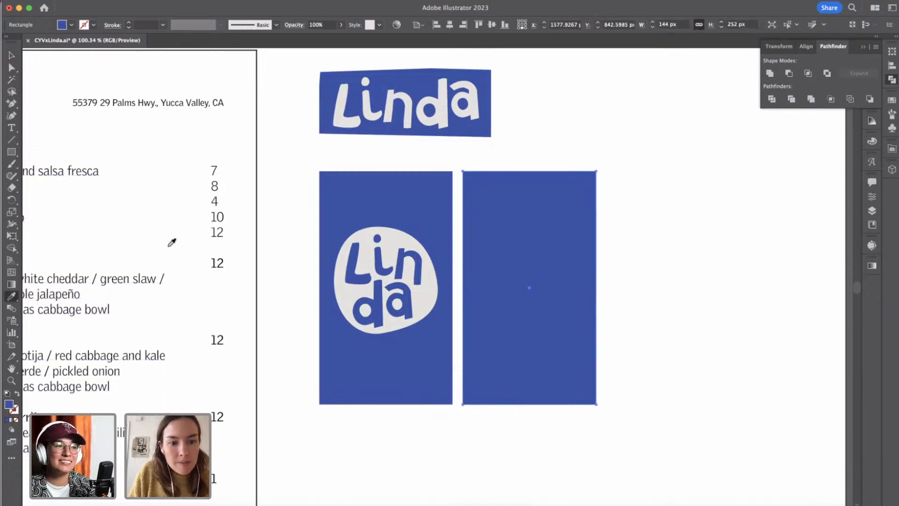
click(258, 235)
key(v)
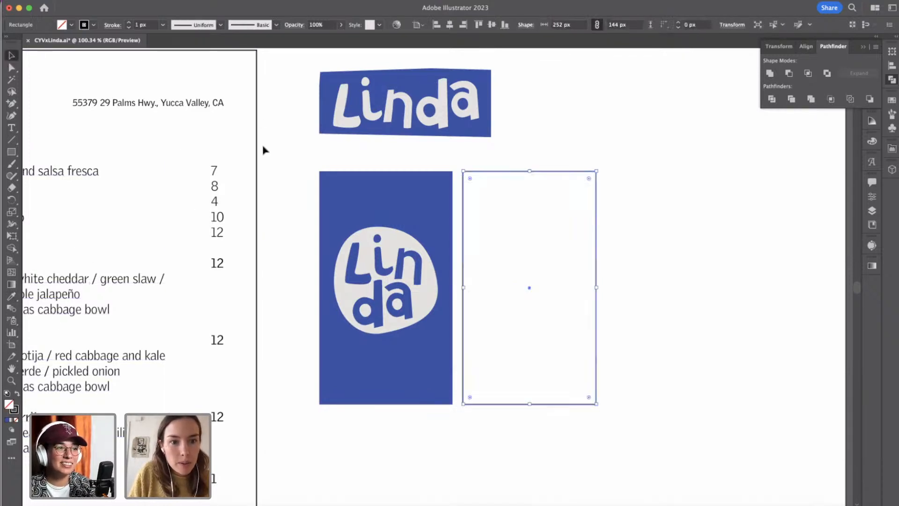
click(263, 146)
Paste a copy of the menu's item and price text and move it so the item text starts inside the outlined card.
scroll(309, 155, left, 3)
scroll(317, 161, left, 3)
click(143, 184)
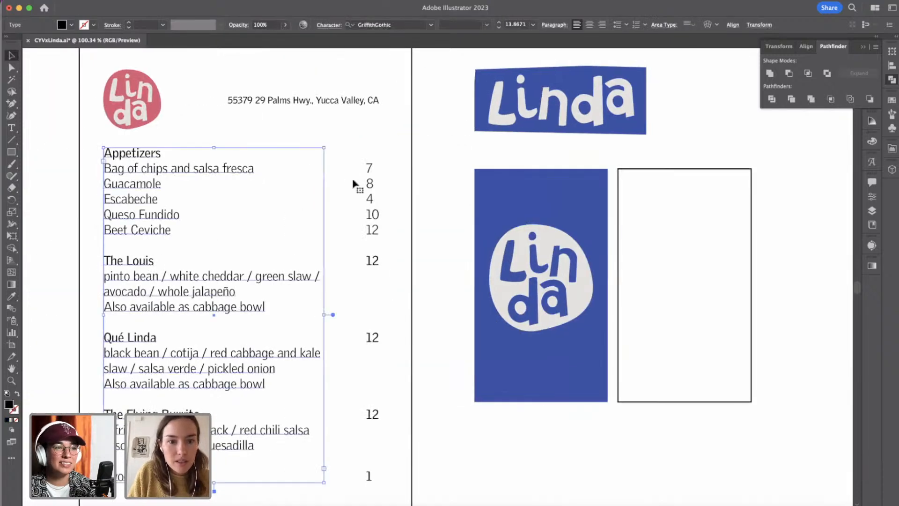
shift+click(370, 181)
scroll(407, 403, right, 5)
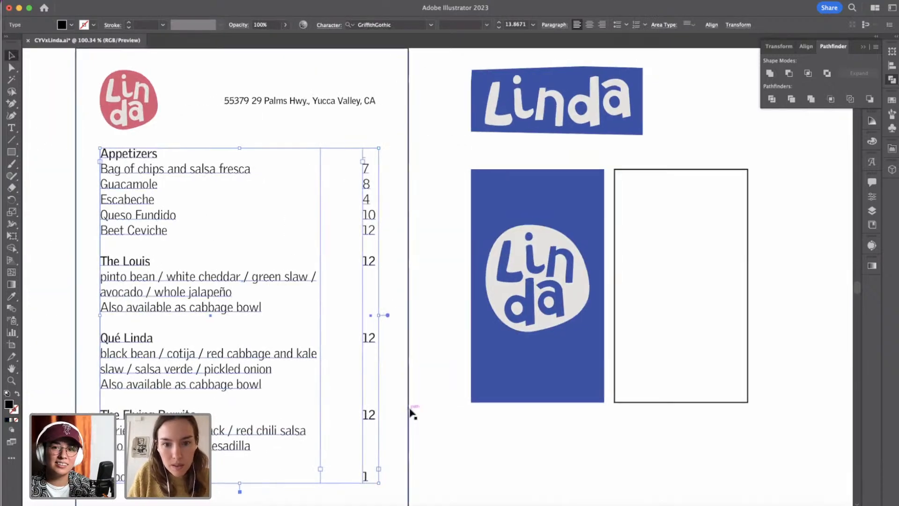
scroll(415, 412, up, 2)
click(447, 430)
key(super+v)
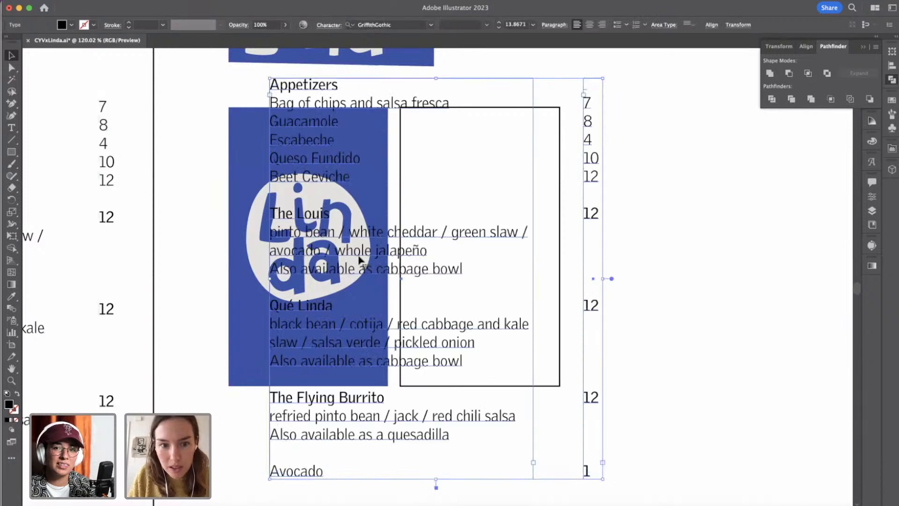
drag(304, 85, 450, 207)
click(667, 174)
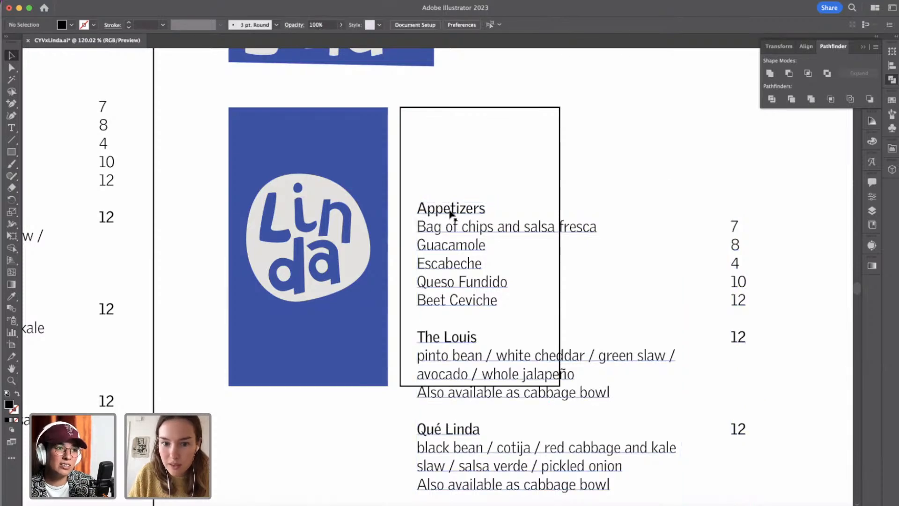
Replace the "Appetizers" heading in the copied text with "Chef" on its own line.
double_click(450, 212)
double_click(446, 208)
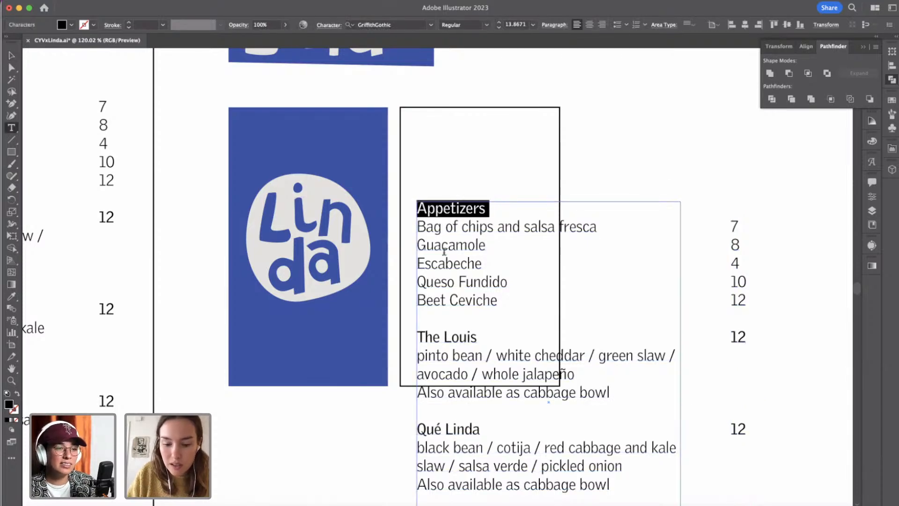
text(Fri)
key(BackSpace)
key(BackSpace)
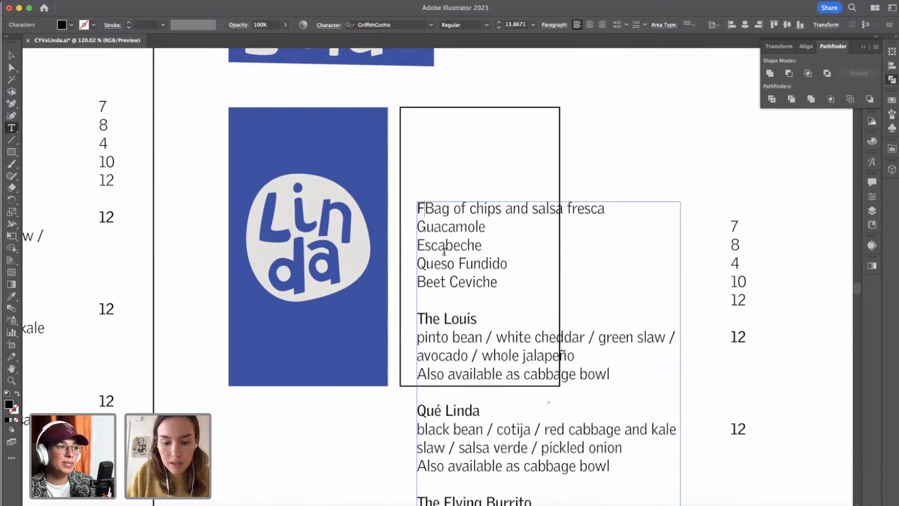
key(BackSpace)
text(Hea)
key(BackSpace)
key(BackSpace)
key(BackSpace)
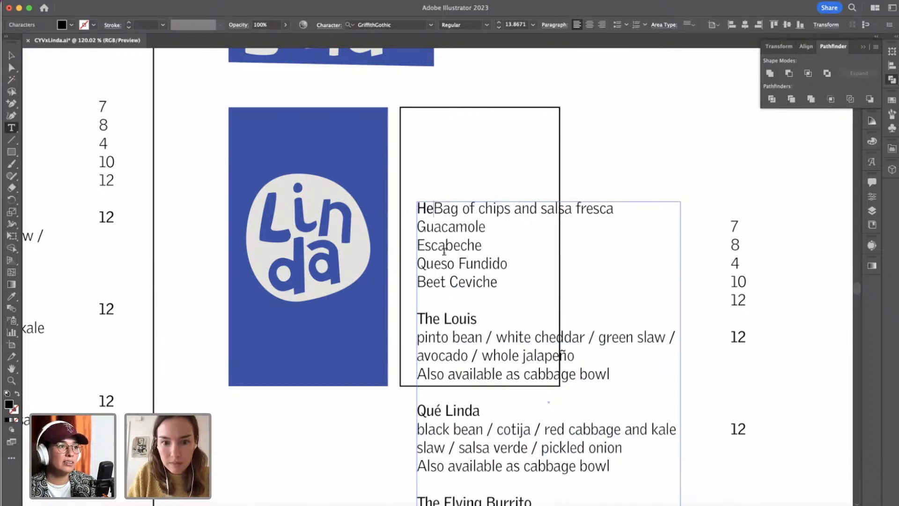
text(Chef)
key(Return)
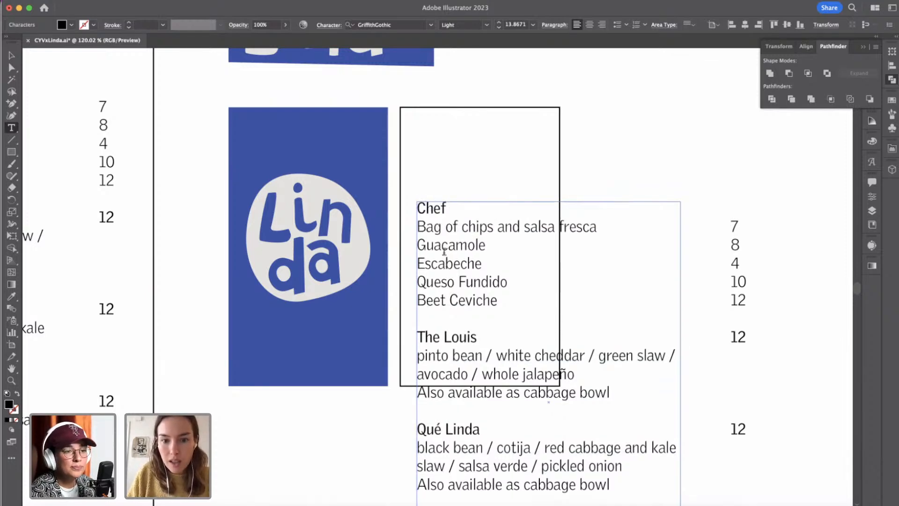
Try to delete the menu lines below "Chef" in the copied text, then undo the deletion.
key(shift+Down)
key(shift+Down)
key(shift+Down)
key(shift+Down)
key(shift+Down)
key(shift+Down)
key(shift+Down)
key(shift+Down)
key(shift+Down)
key(shift+Down)
key(shift+Down)
key(shift+Down)
key(shift+Down)
key(shift+Down)
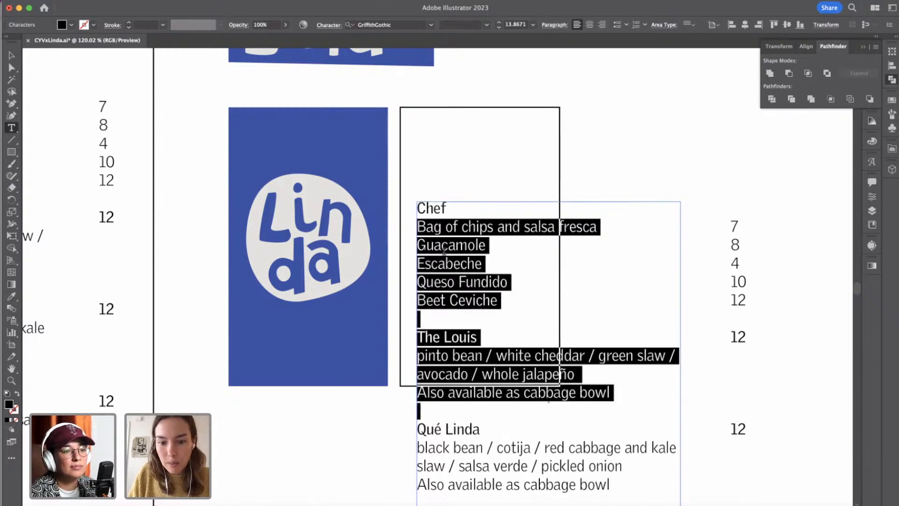
key(shift+Down)
key(shift+Down)
key(shift+Down)
key(shift+Down)
key(shift+Down)
key(shift+Down)
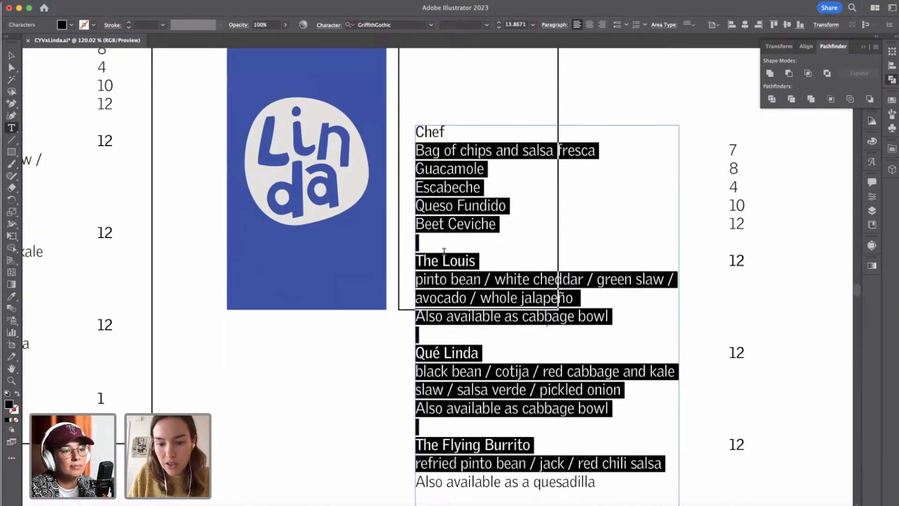
key(BackSpace)
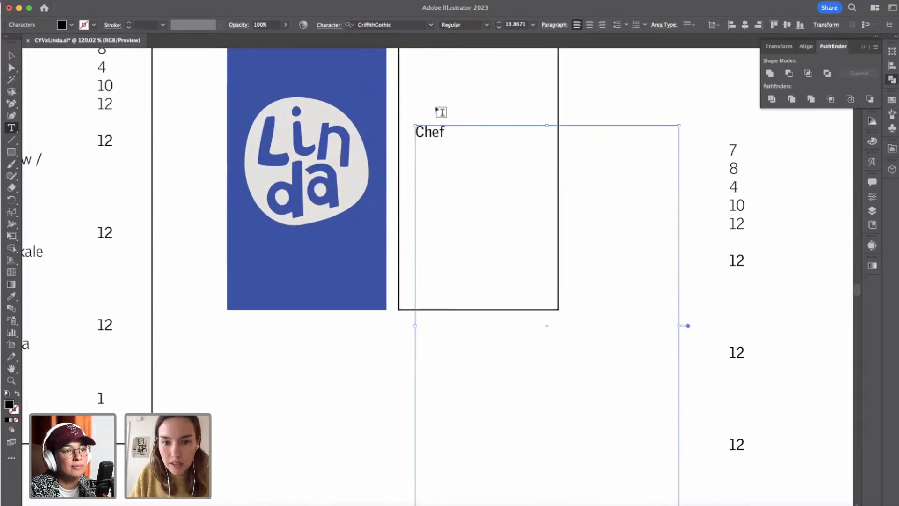
key(super+z)
Delete the menu lines below "Chef" in the copied text and enter "First Last" in their place.
click(440, 169)
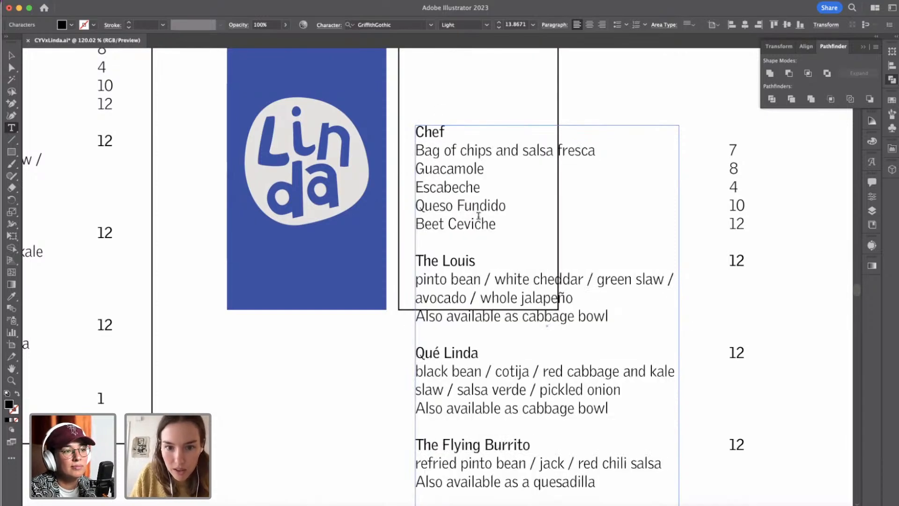
drag(416, 151, 639, 505)
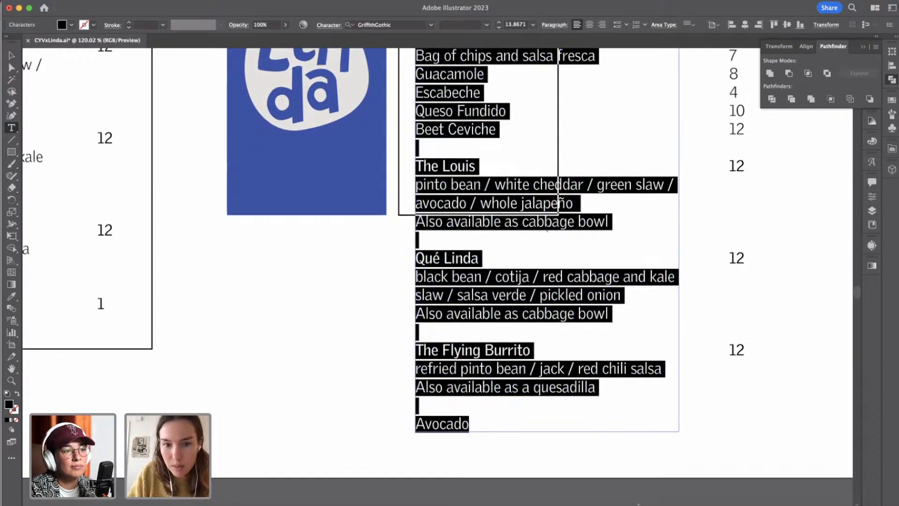
key(BackSpace)
scroll(552, 236, up, 5)
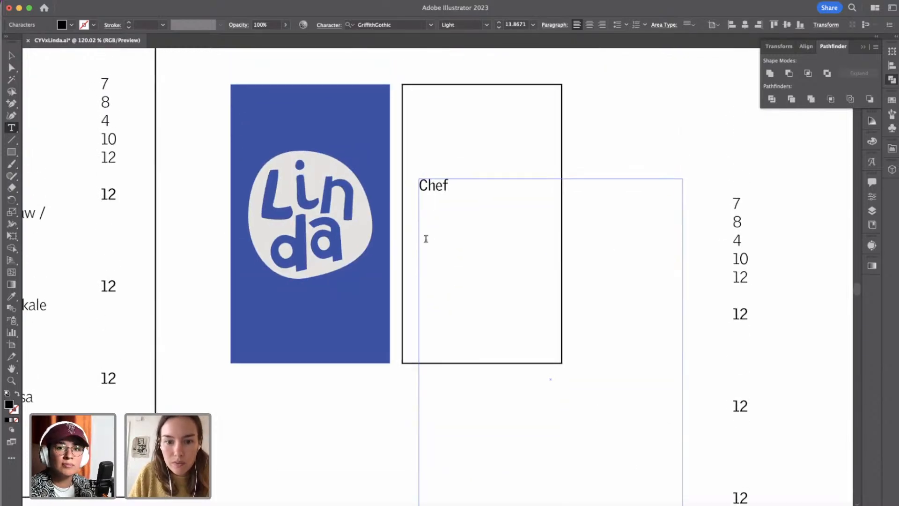
text(First Last)
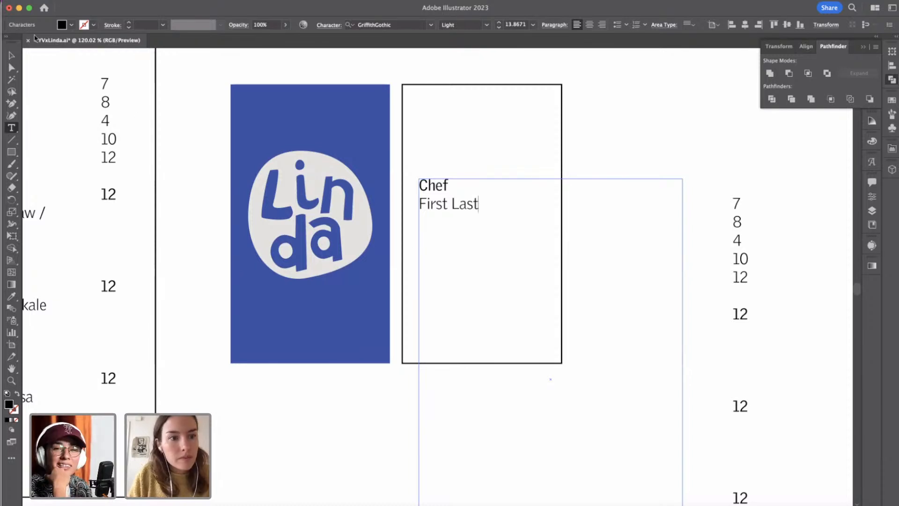
key(Escape)
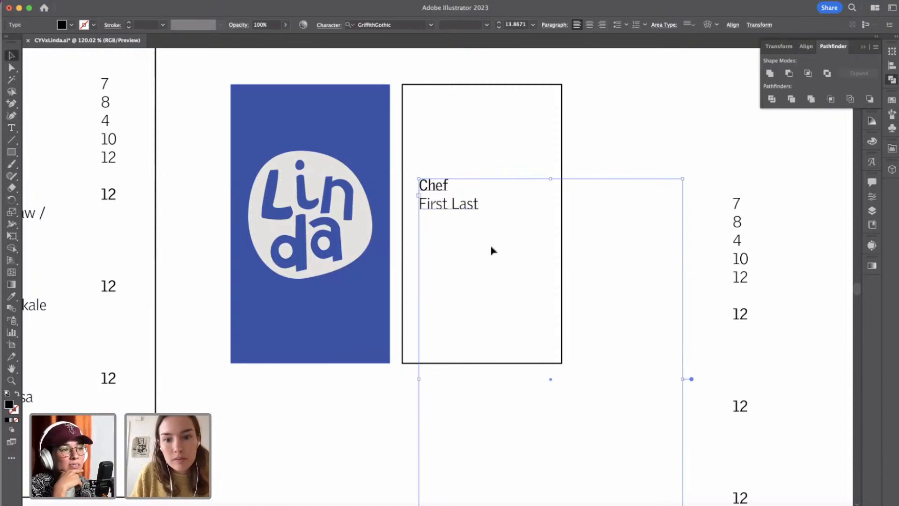
Add the contact's placeholder e-mail address below the name, separated by a blank line.
double_click(464, 206)
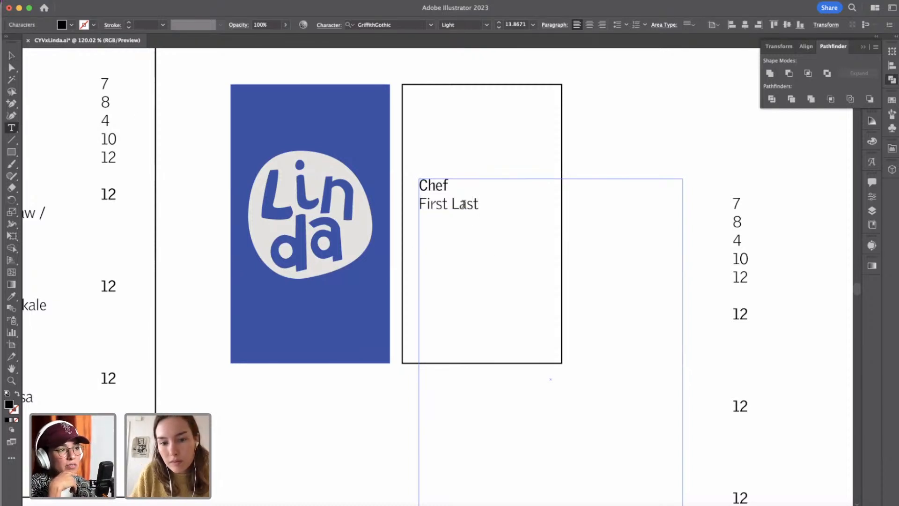
text(firs)
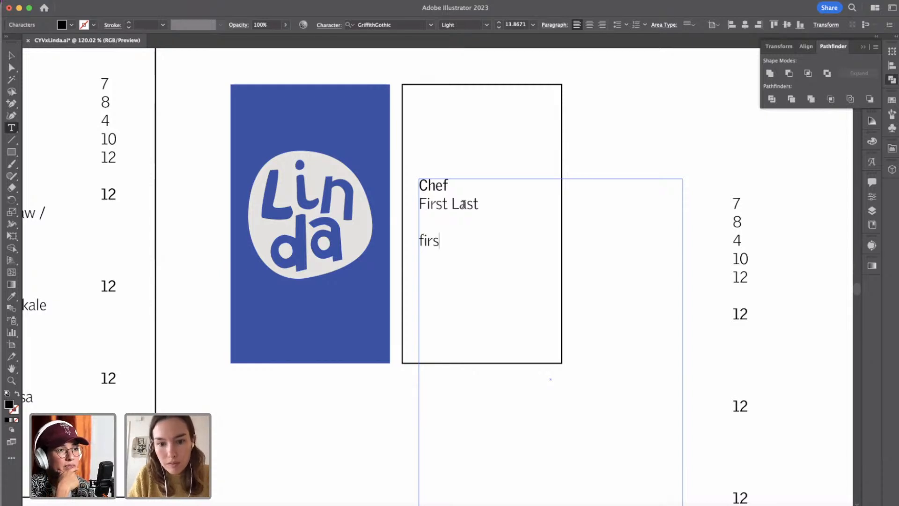
text(t@)
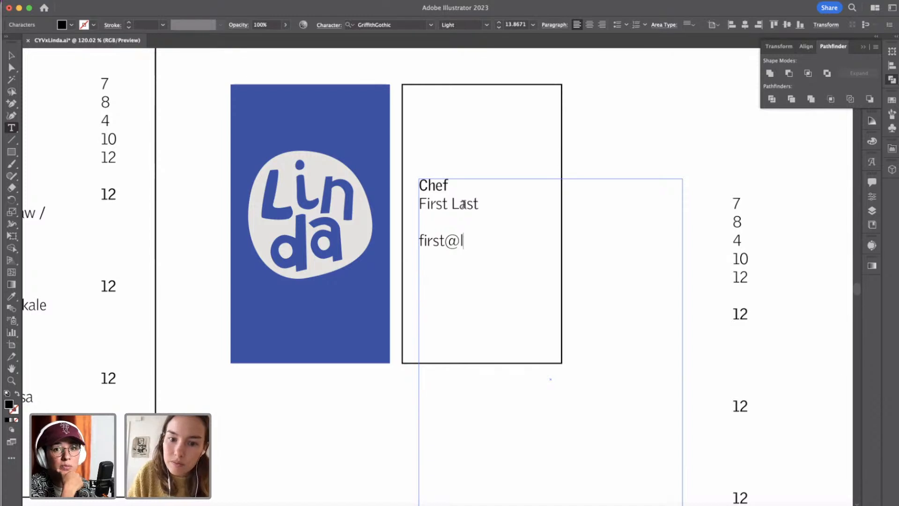
text(linda.)
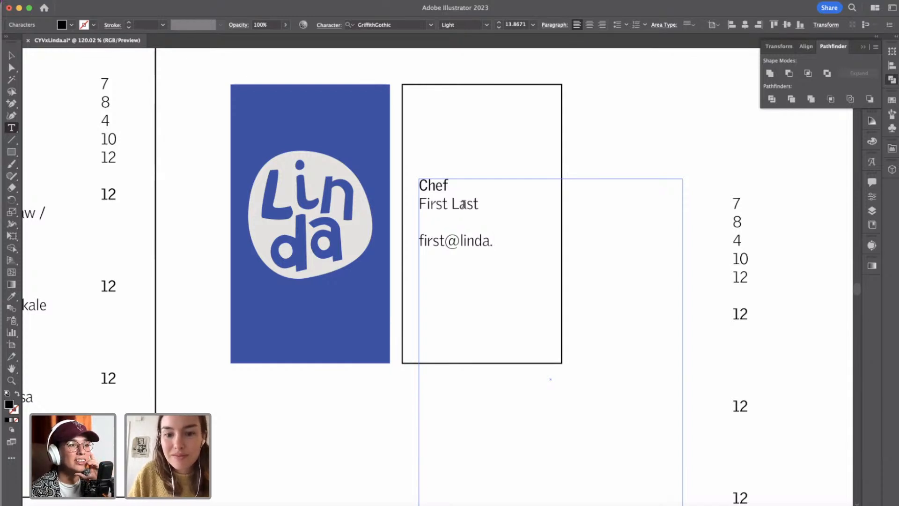
text(co)
key(Escape)
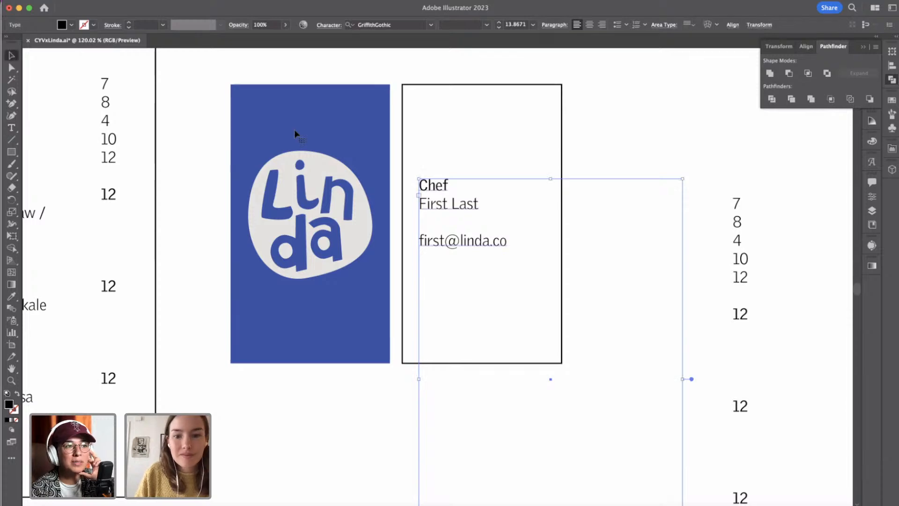
Shrink the contact text's frame in width and height so it fits closely around the text.
scroll(460, 248, down, 3)
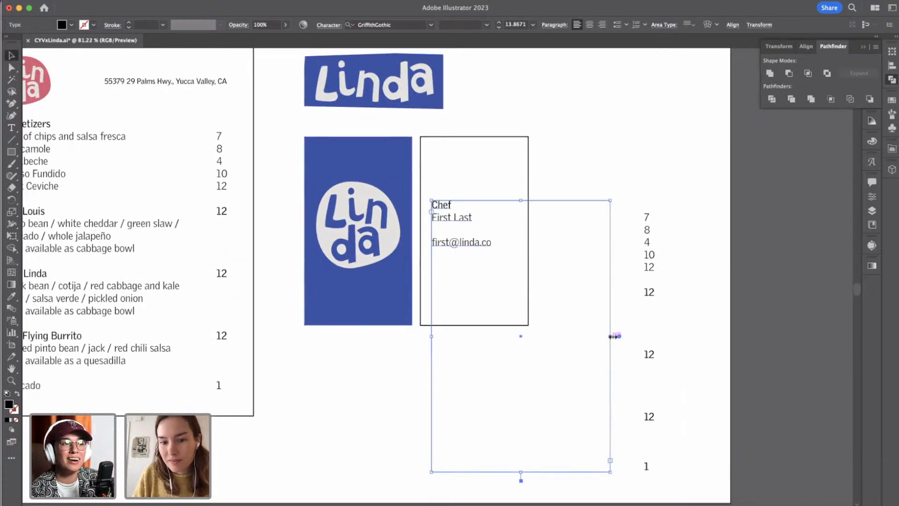
drag(609, 336, 492, 311)
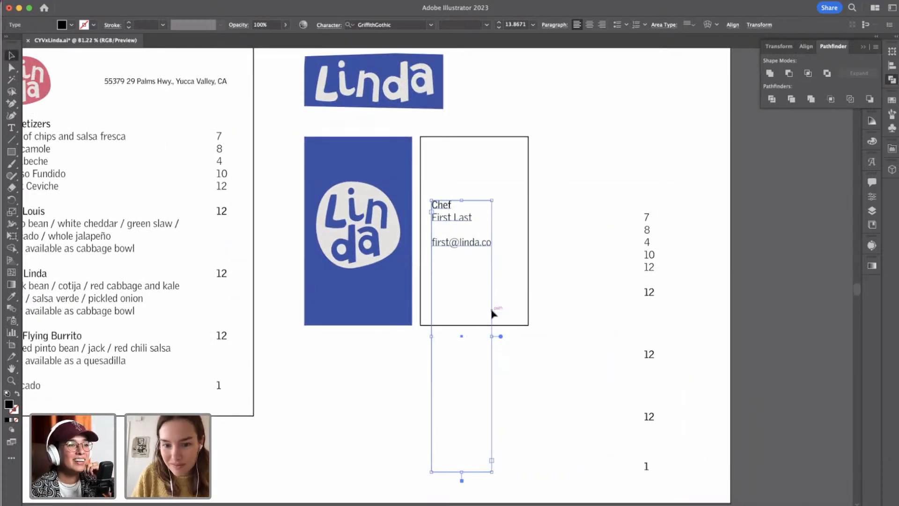
drag(461, 423, 473, 250)
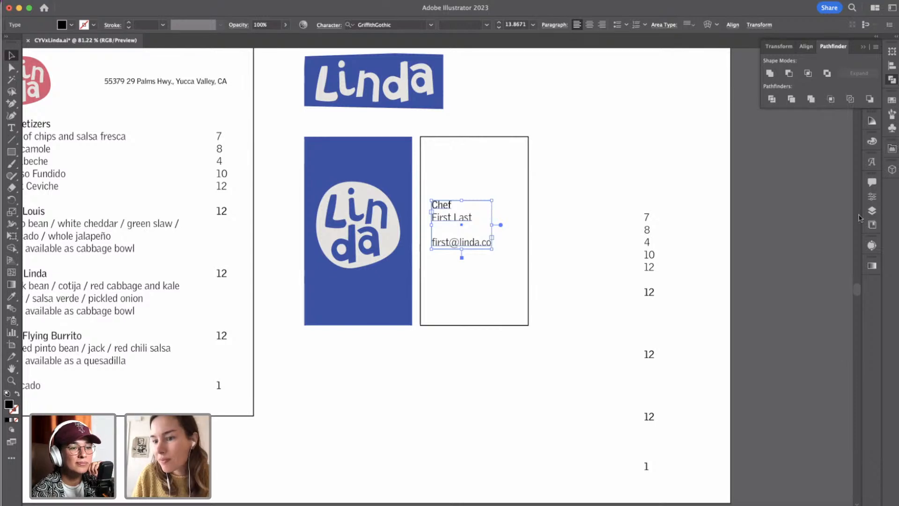
Align the contact text to the outlined card's lower-left corner and nudge it inward to leave a margin.
click(872, 197)
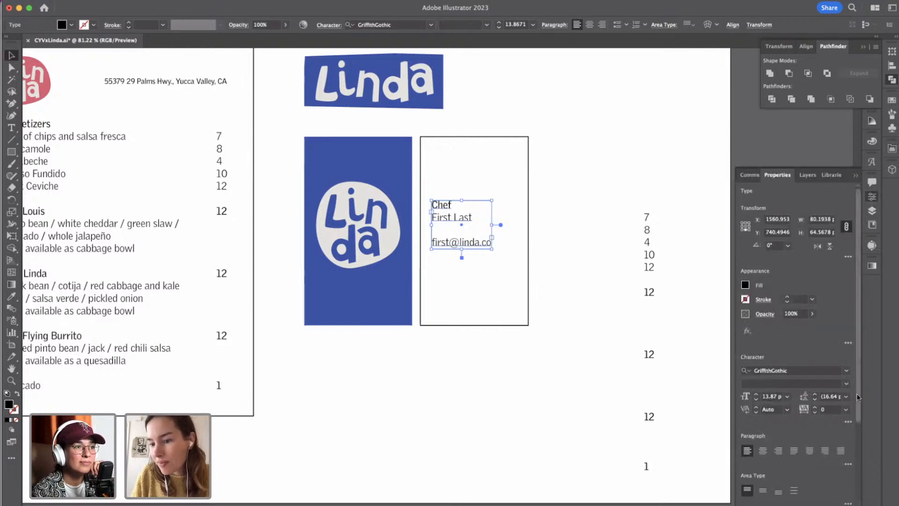
scroll(859, 450, down, 2)
scroll(859, 451, down, 3)
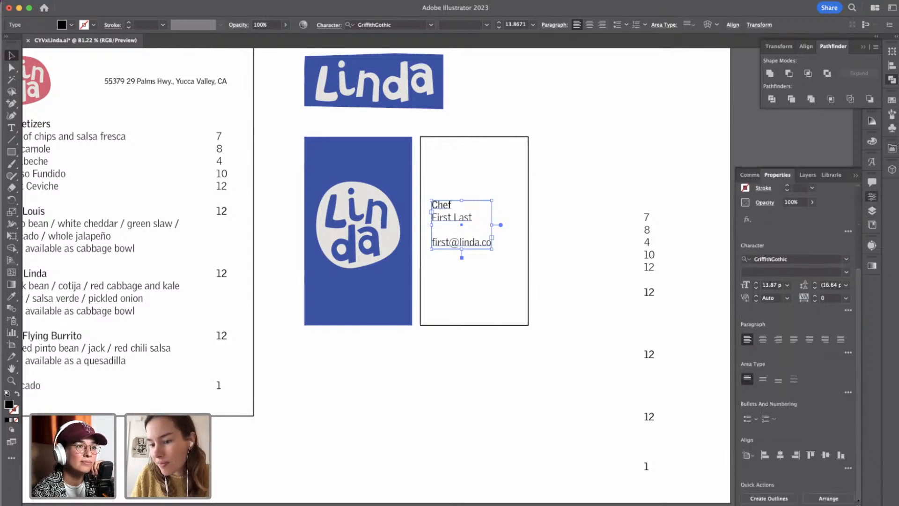
click(841, 455)
drag(449, 469, 430, 292)
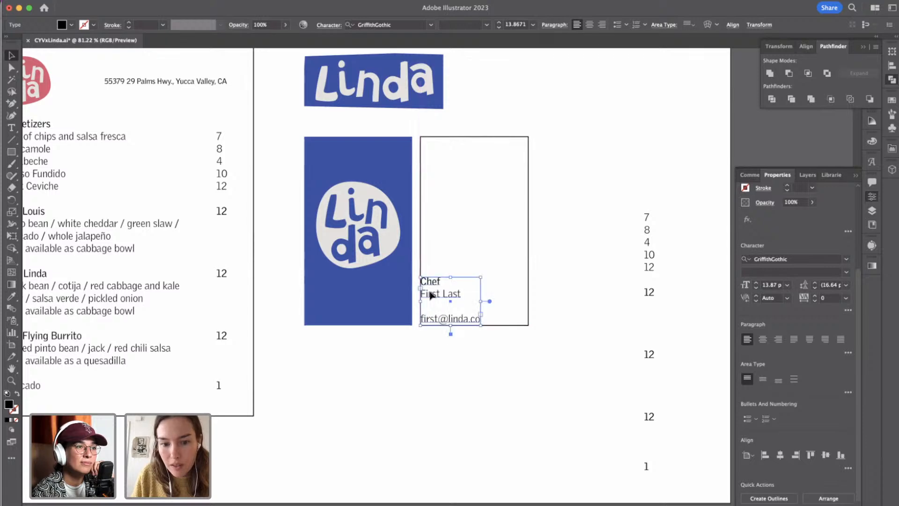
key(shift+Right)
key(shift+Right)
key(shift+Up)
key(shift+Up)
key(shift+Up)
key(shift+Left)
key(shift+Right)
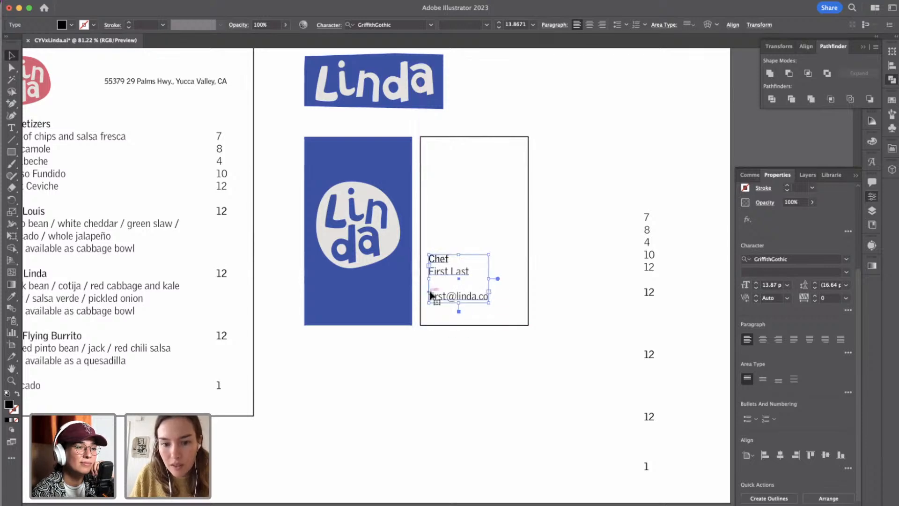
Delete the leftover column of menu prices beside the outlined card.
click(614, 187)
drag(613, 188, 703, 505)
key(Delete)
scroll(468, 285, up, 2)
scroll(468, 285, up, 3)
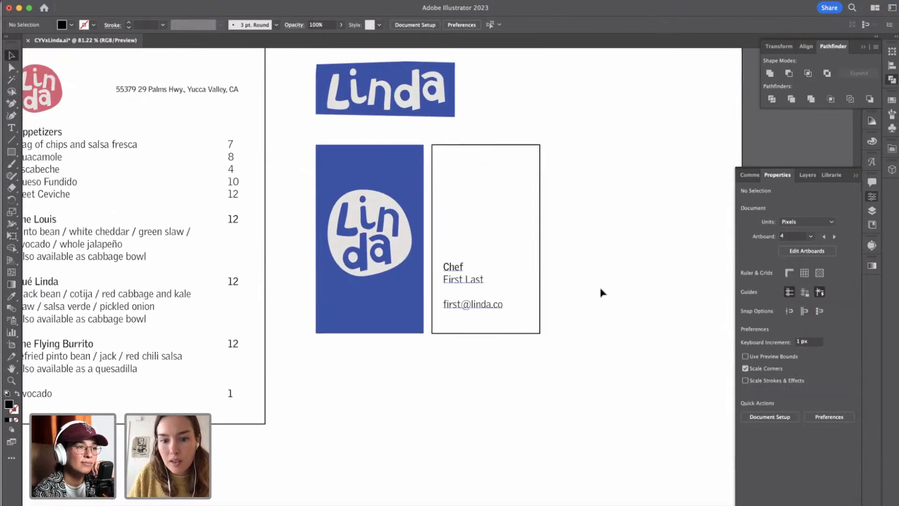
scroll(562, 306, up, 1)
Copy only the light gray blob from the blue card's logo and place the copy above the outlined card's contact text.
click(375, 225)
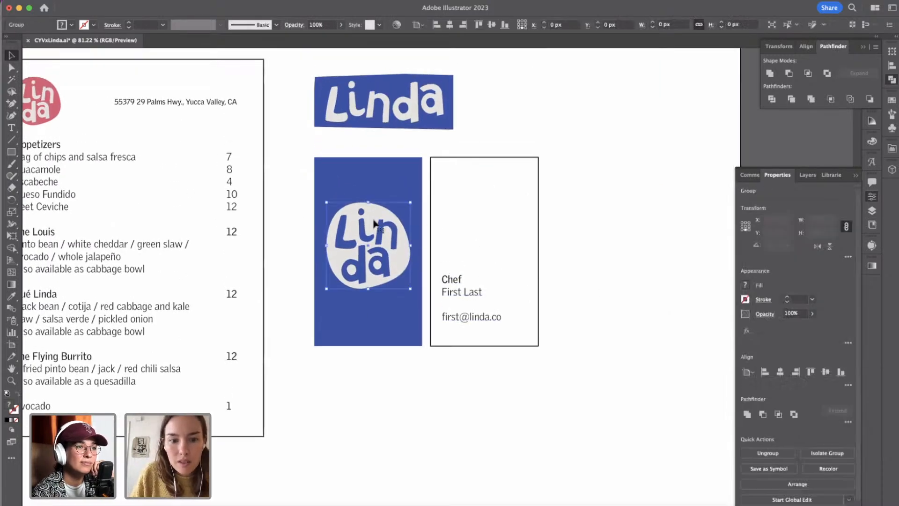
double_click(374, 220)
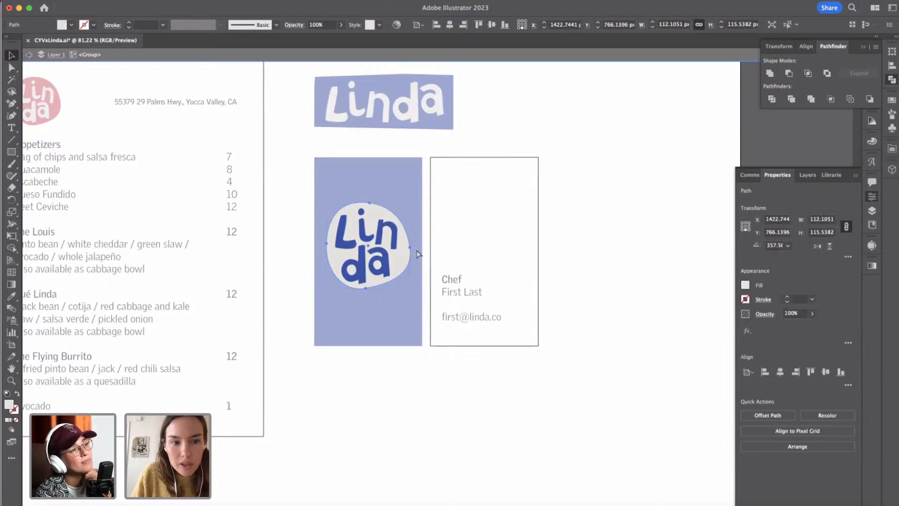
click(29, 55)
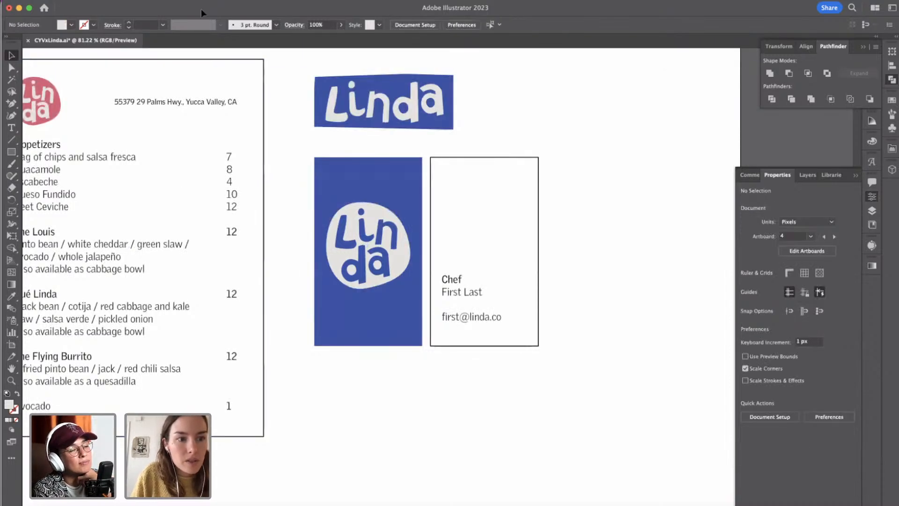
key(super+v)
drag(445, 258, 489, 192)
click(574, 165)
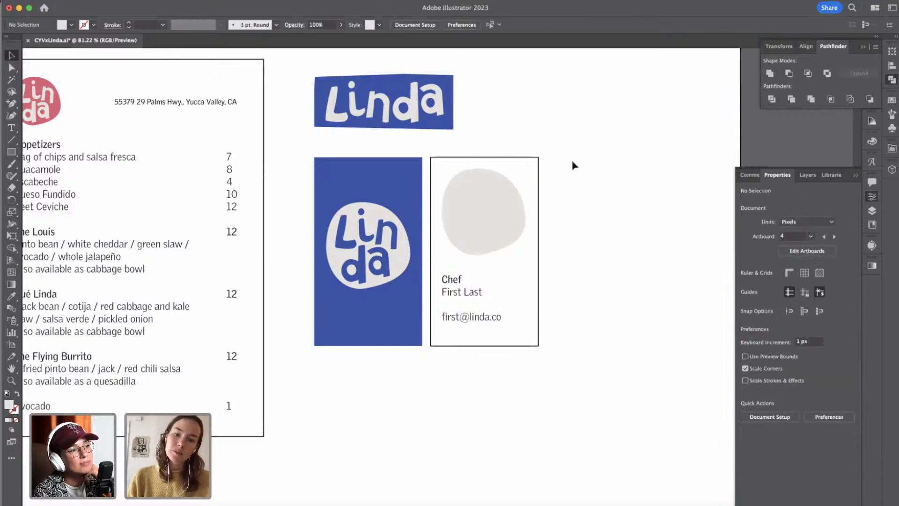
Scale the copied blob down proportionally to about 64 by 66 px near the outlined card's upper edge.
click(476, 253)
drag(484, 256, 485, 218)
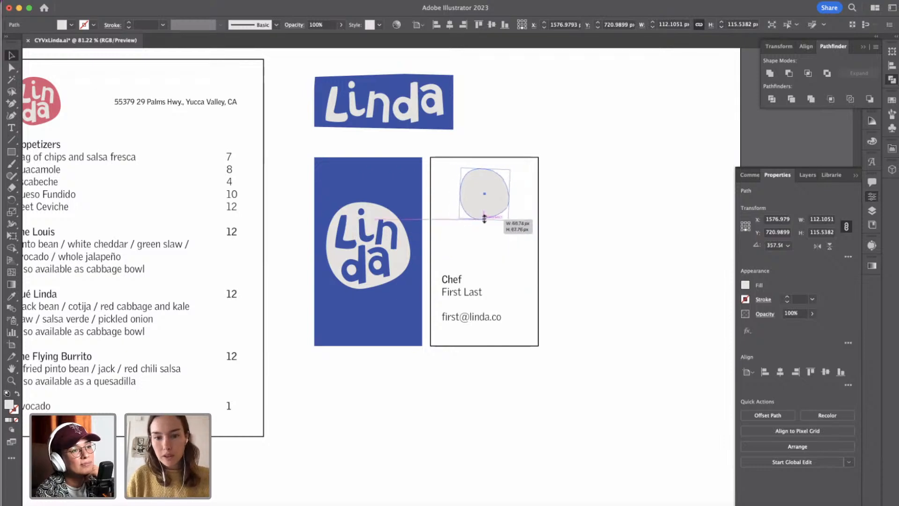
click(577, 183)
scroll(580, 273, down, 3)
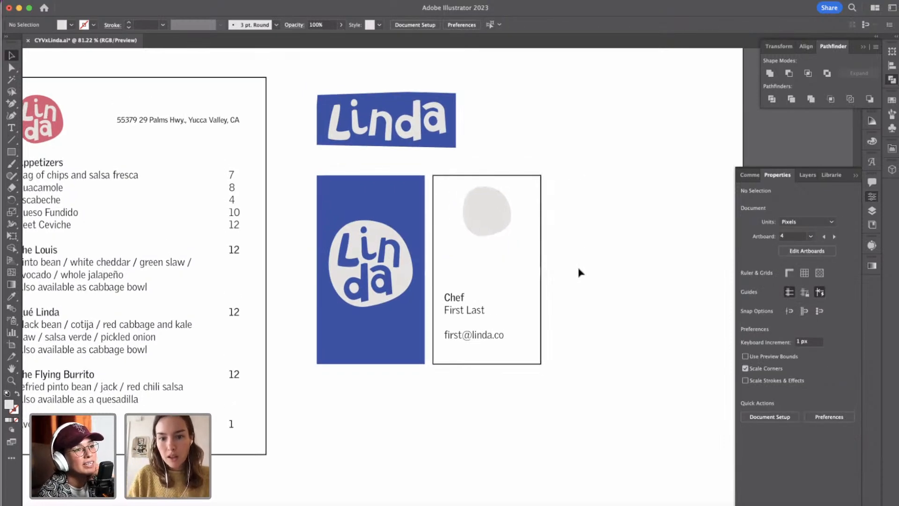
Recolor the small blob with the blue card's fill using the Eyedropper and move it slightly lower.
click(522, 242)
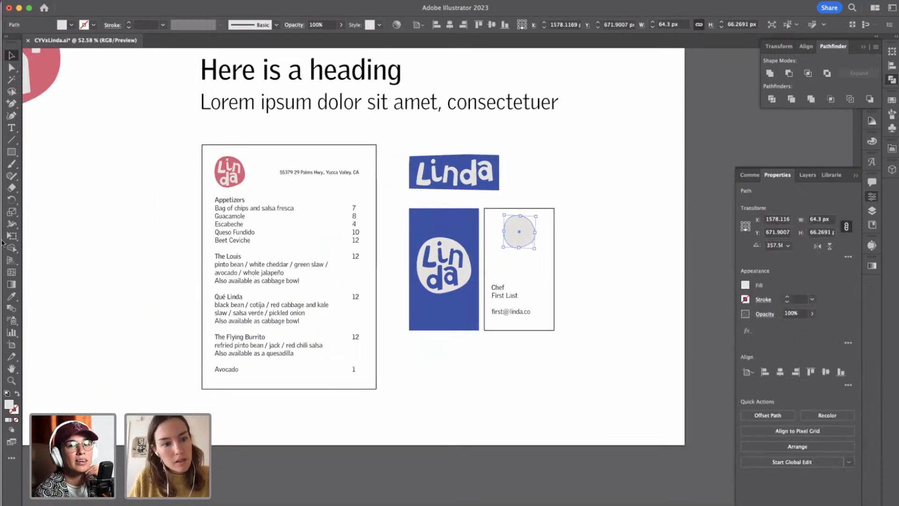
key(i)
click(466, 224)
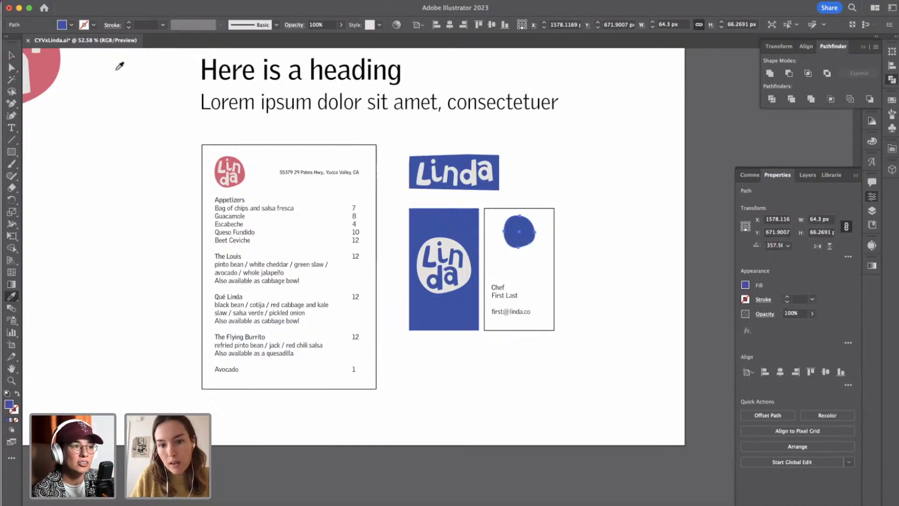
click(11, 56)
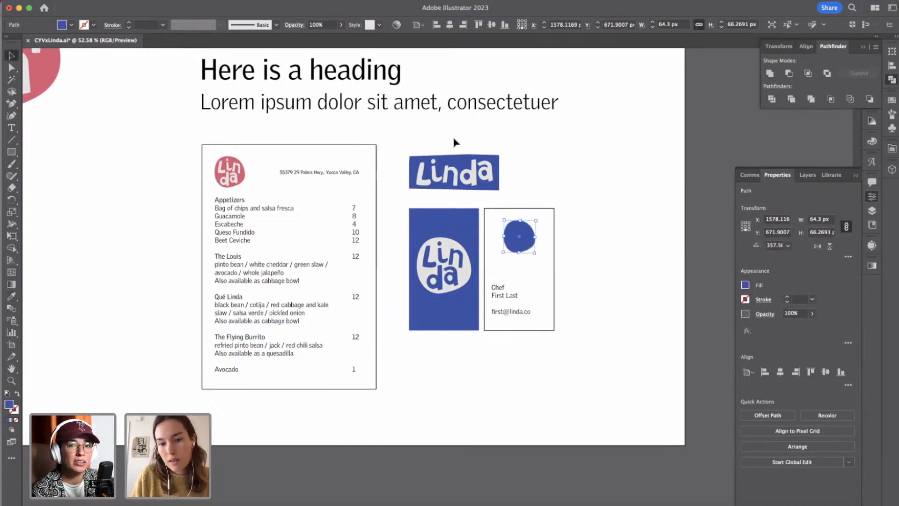
click(593, 225)
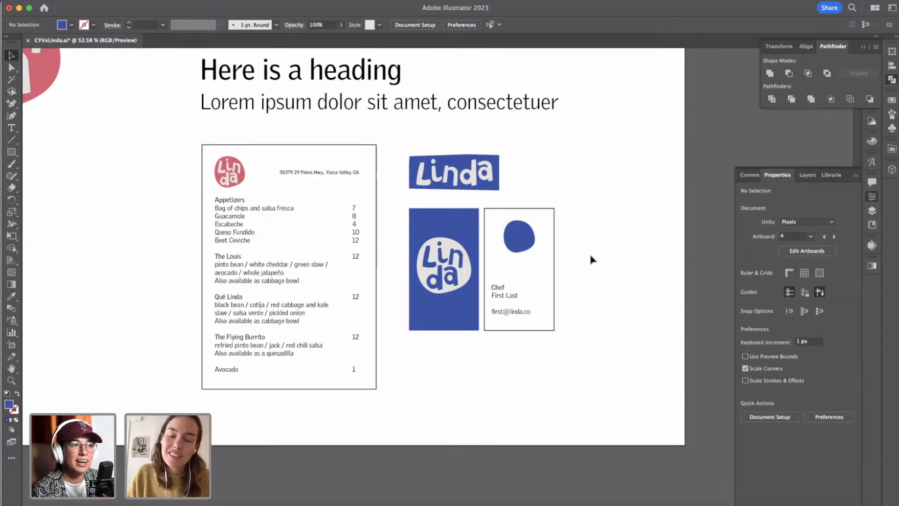
Examine the logo options, heading sample, menu and business cards together, and compare them with the moodboard and the other artboards.
scroll(588, 259, down, 3)
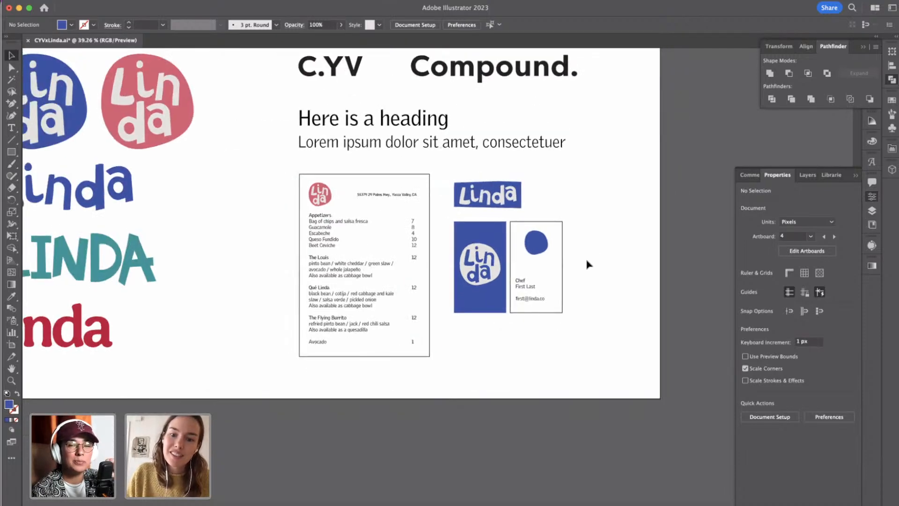
scroll(589, 265, down, 2)
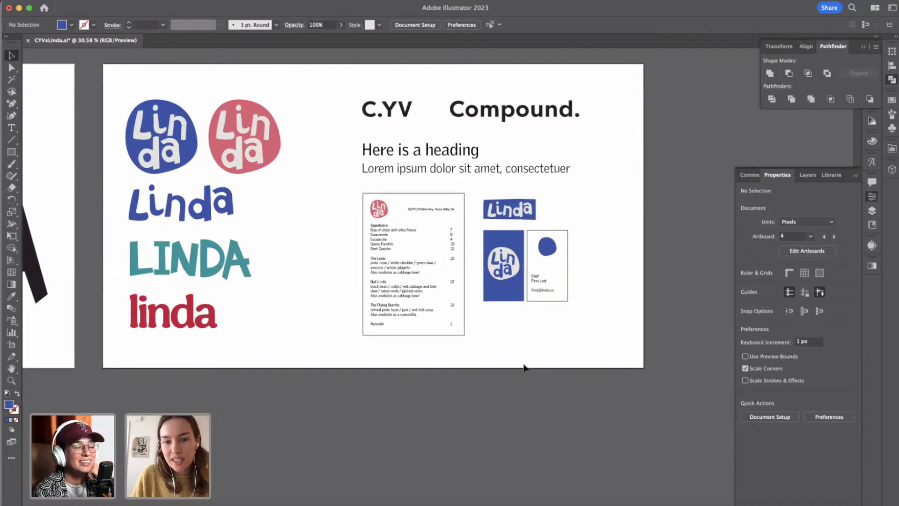
click(414, 150)
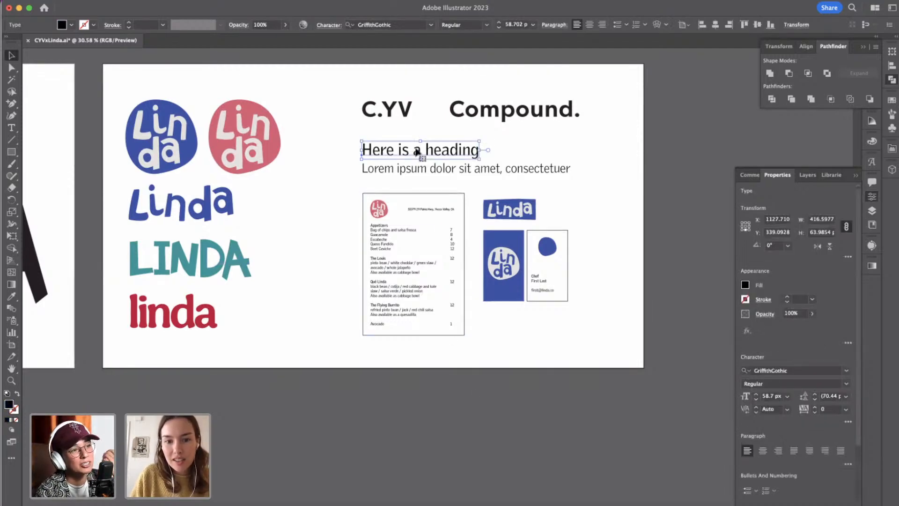
triple_click(418, 152)
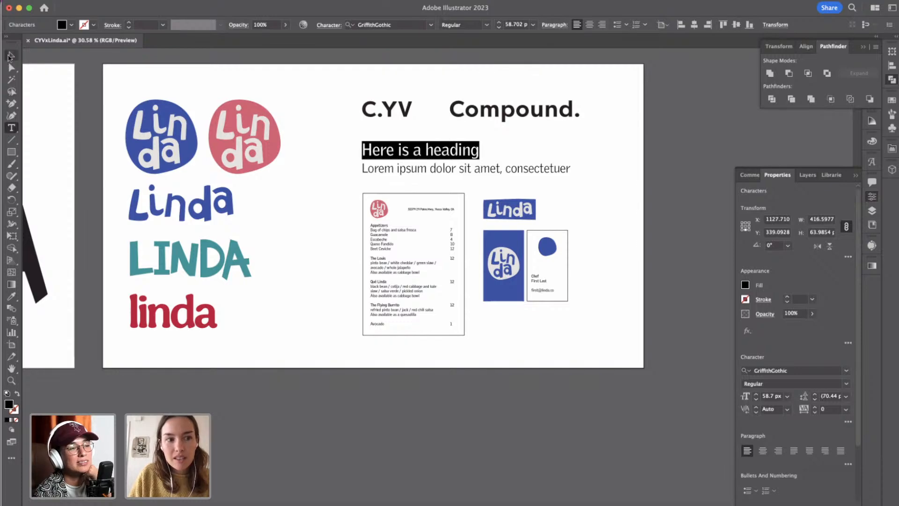
click(11, 56)
click(500, 152)
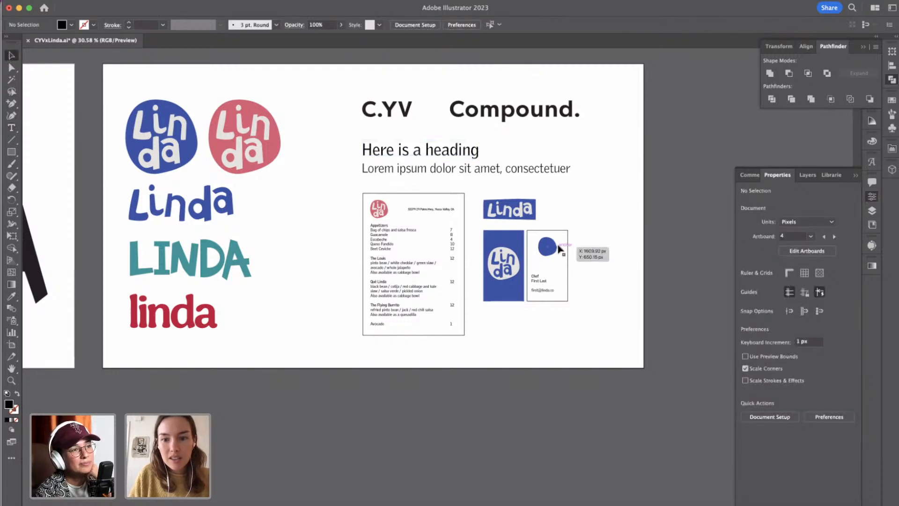
scroll(560, 250, down, 4)
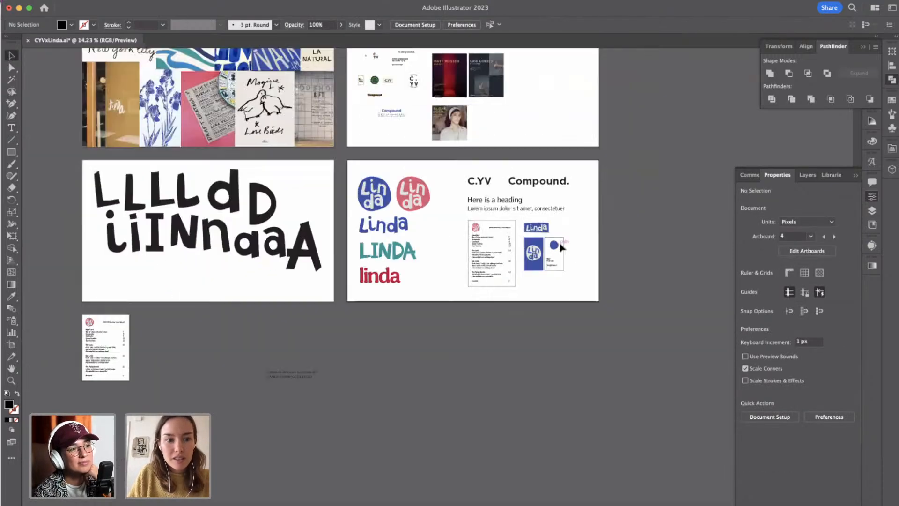
scroll(561, 247, left, 5)
scroll(358, 202, up, 3)
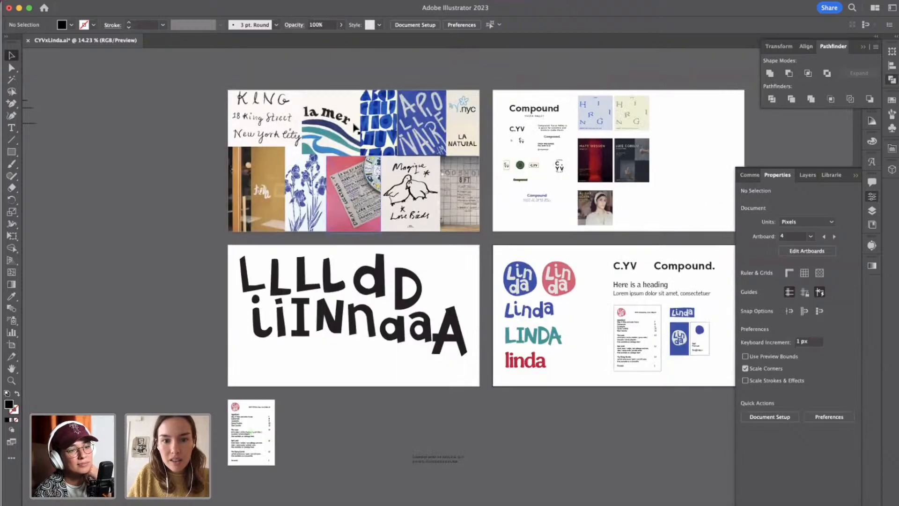
Examine the moodboard's lettering samples, flower drawings and illustrated menu references at close range.
scroll(363, 121, up, 4)
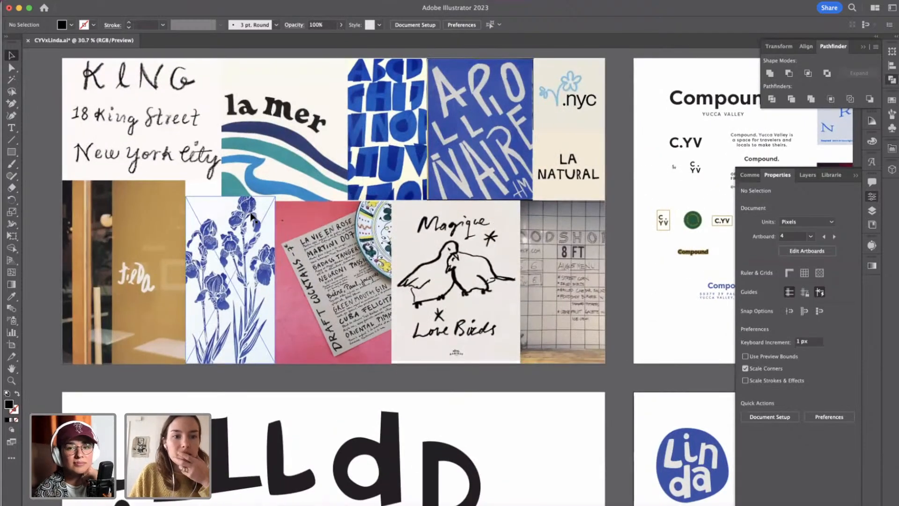
scroll(251, 216, up, 3)
scroll(251, 216, down, 3)
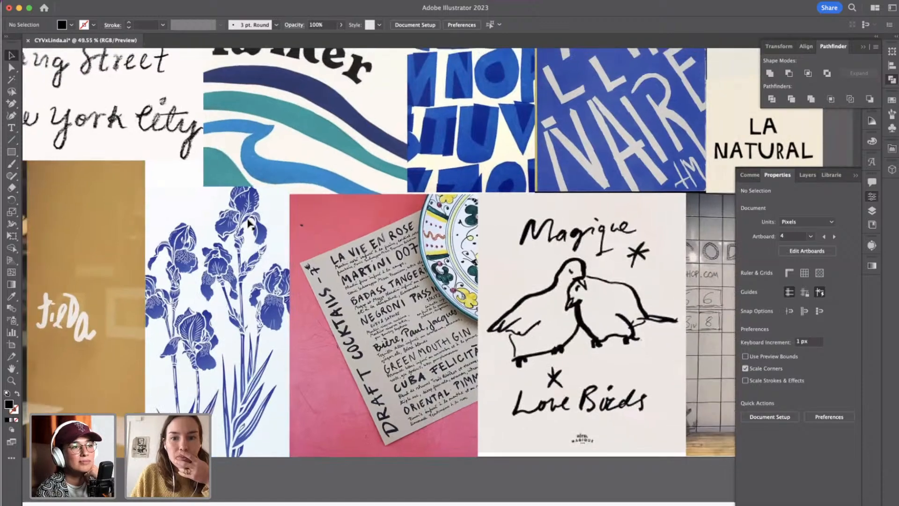
scroll(251, 217, up, 2)
scroll(251, 216, right, 3)
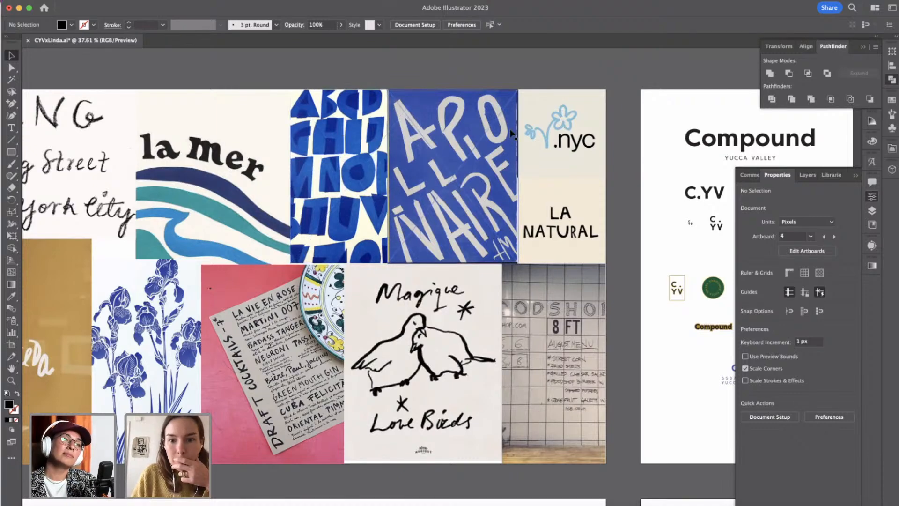
scroll(580, 143, up, 2)
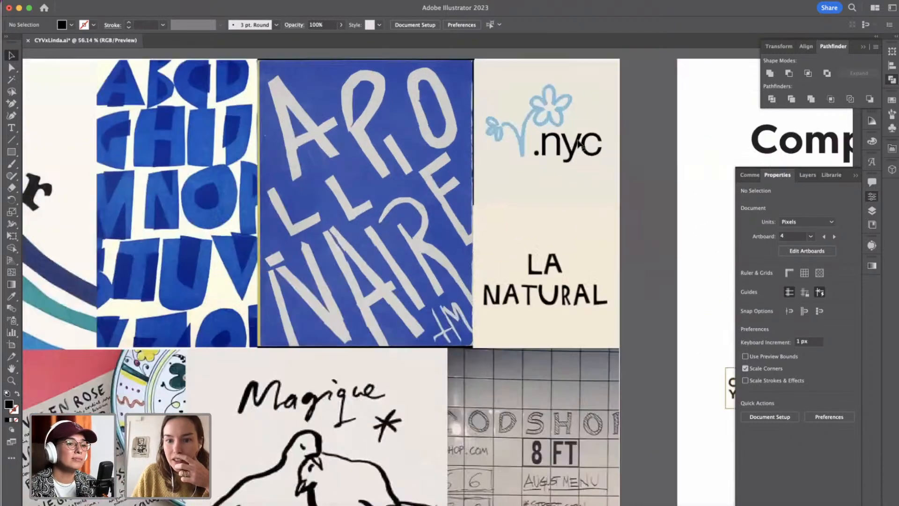
scroll(581, 143, up, 1)
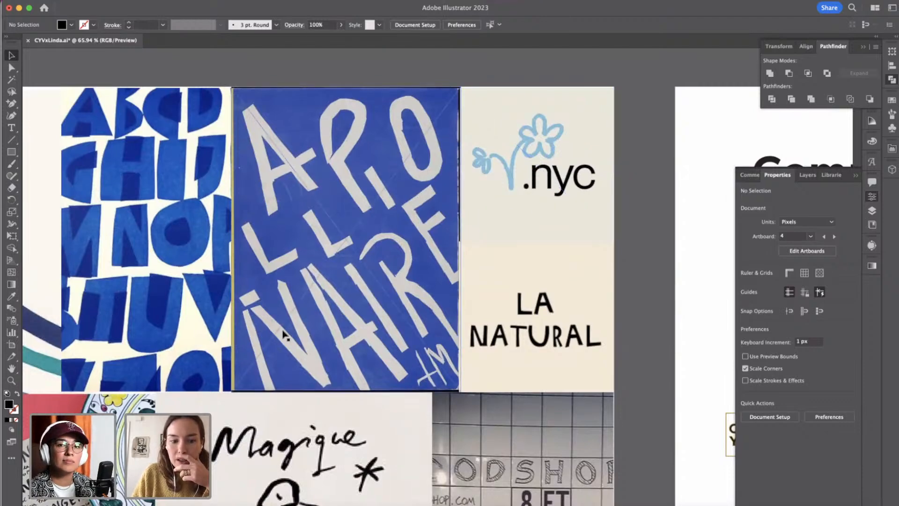
scroll(284, 335, down, 10)
scroll(284, 334, left, 10)
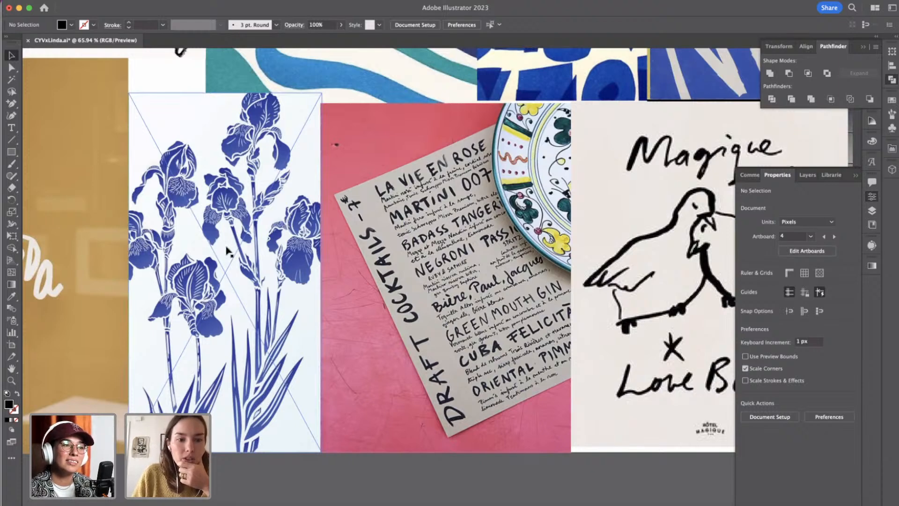
Find the moodboard's blue iris image in the layer list and lock it as a tracing template.
click(199, 204)
scroll(203, 206, up, 5)
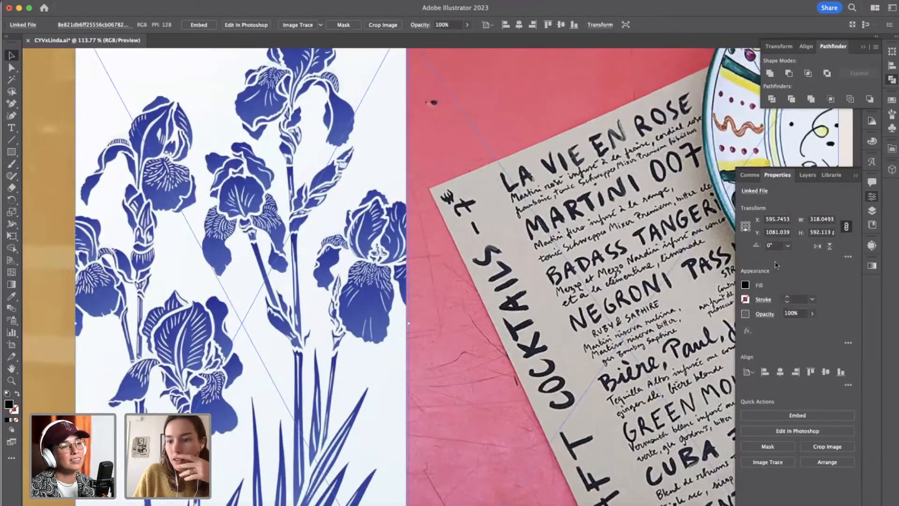
click(873, 211)
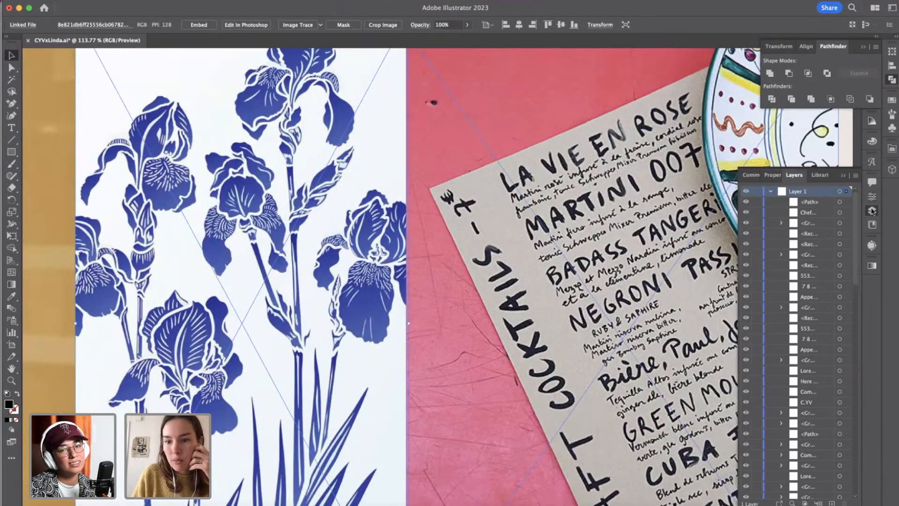
scroll(822, 303, down, 10)
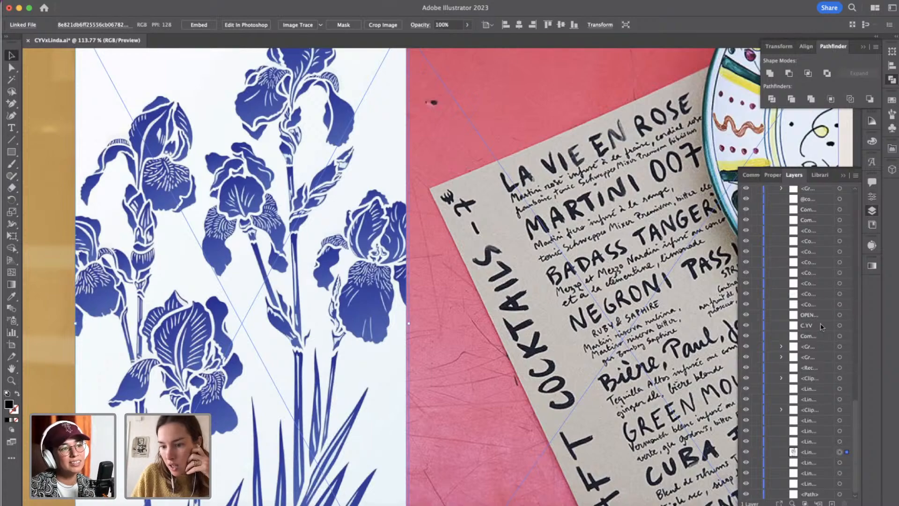
click(757, 452)
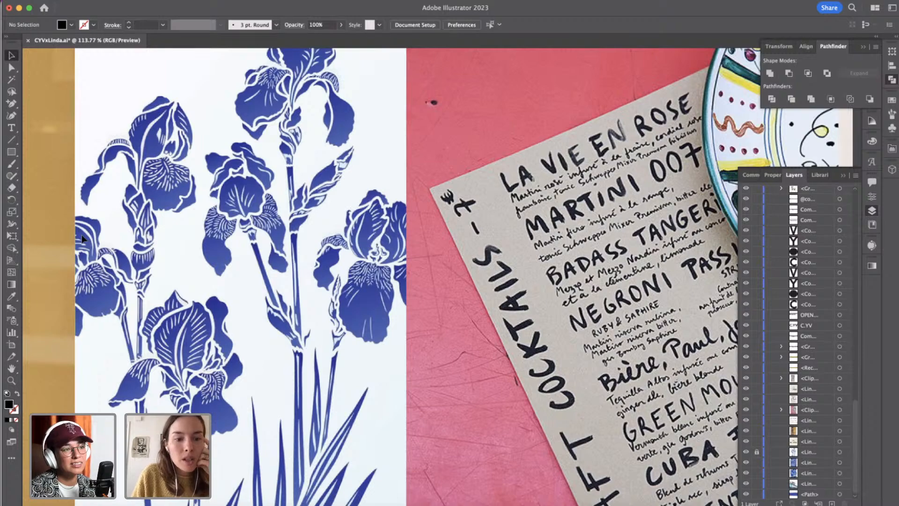
Trace the upper-left petal of the iris's left bloom with the Curvature tool as a closed black shape about 42 by 81 px.
click(11, 115)
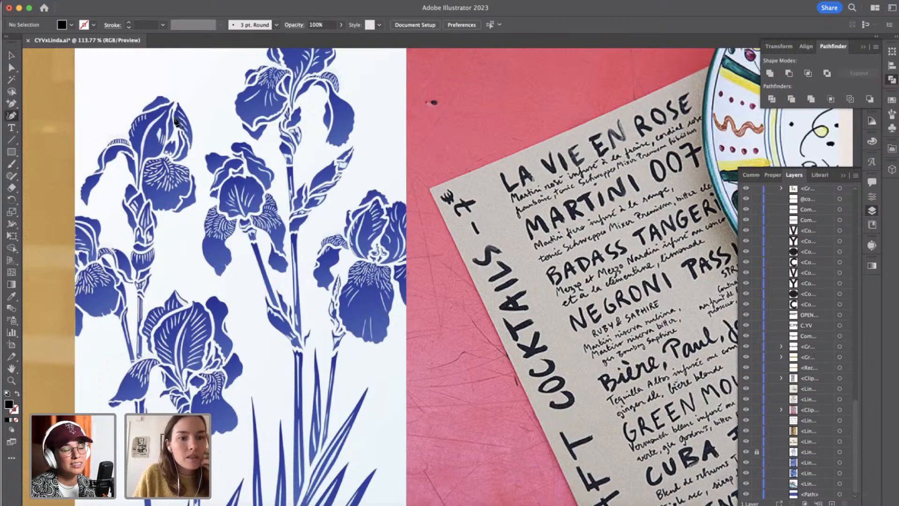
click(173, 101)
click(162, 104)
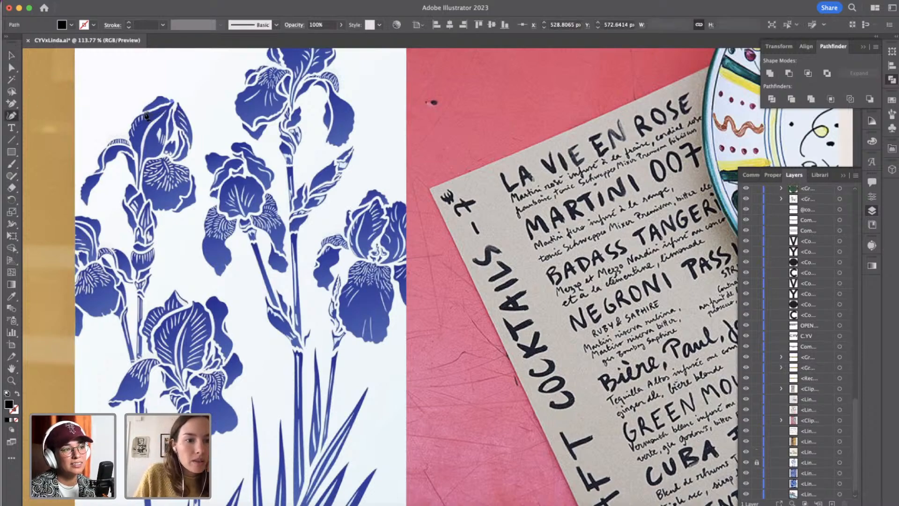
click(144, 112)
click(130, 124)
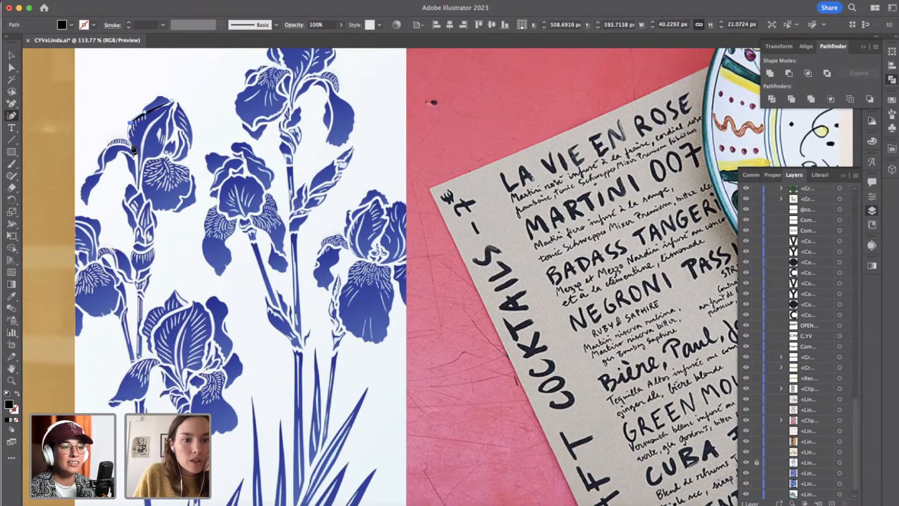
click(133, 146)
click(139, 152)
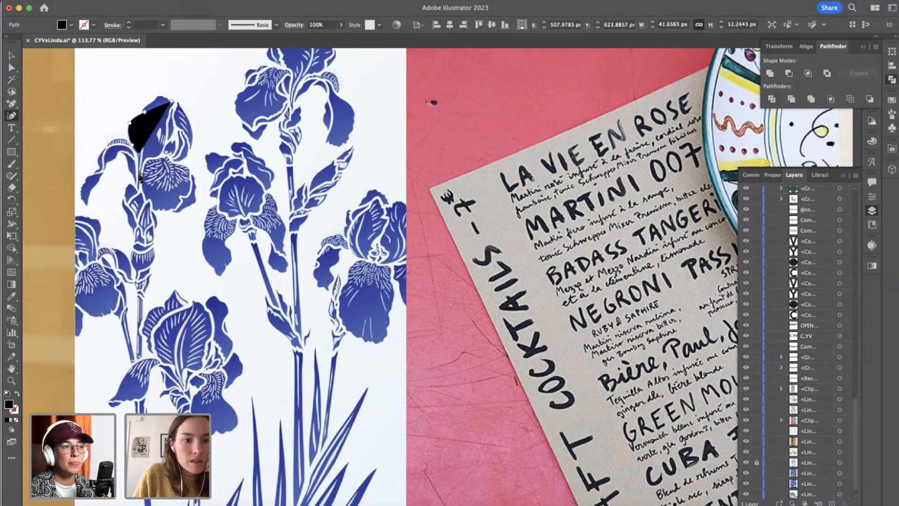
click(139, 187)
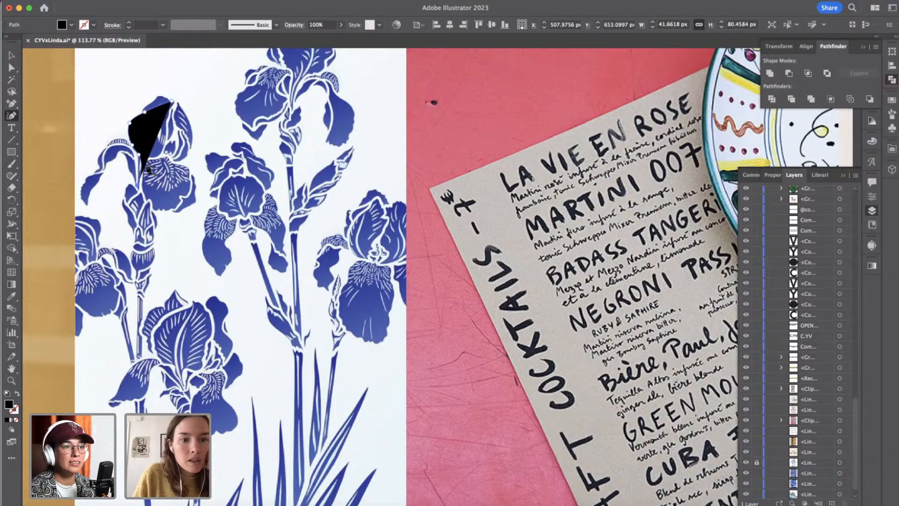
click(165, 149)
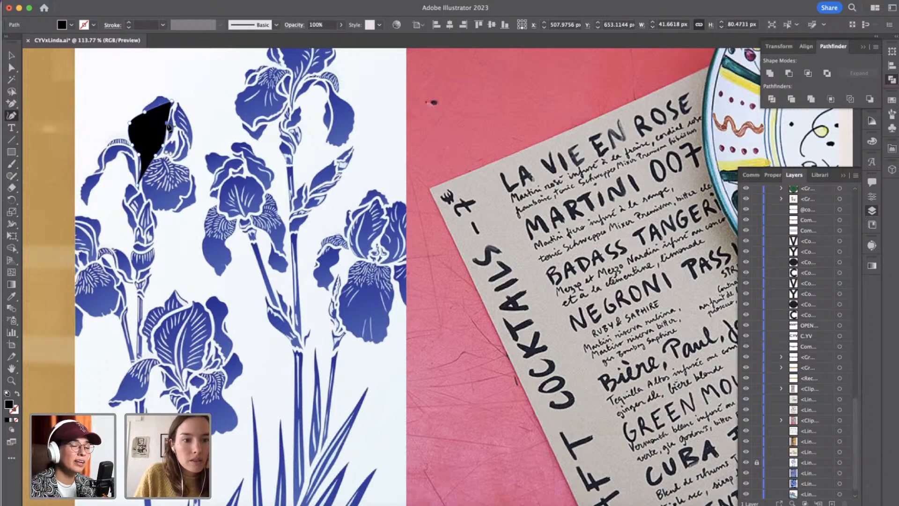
click(173, 102)
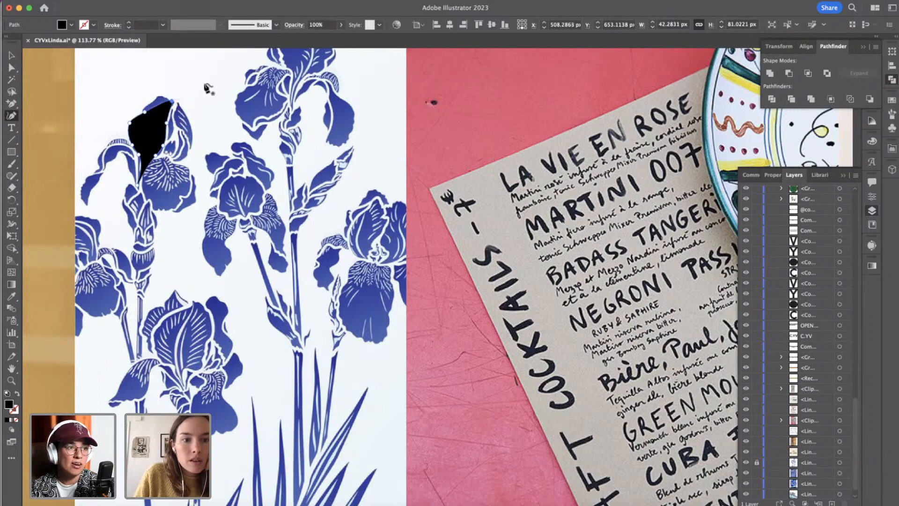
Trace the same bloom's upper-right petal as a closed, curved black shape about 32 by 57 px.
click(178, 104)
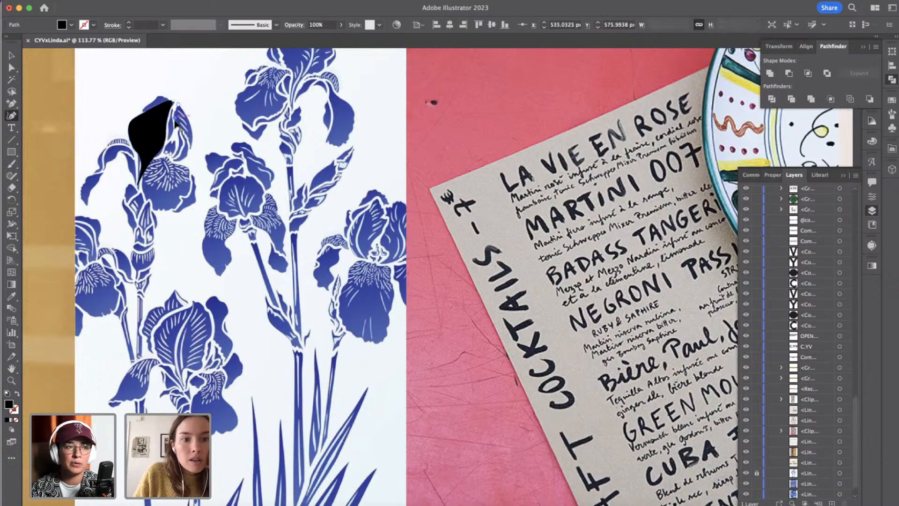
click(175, 119)
click(178, 128)
click(188, 140)
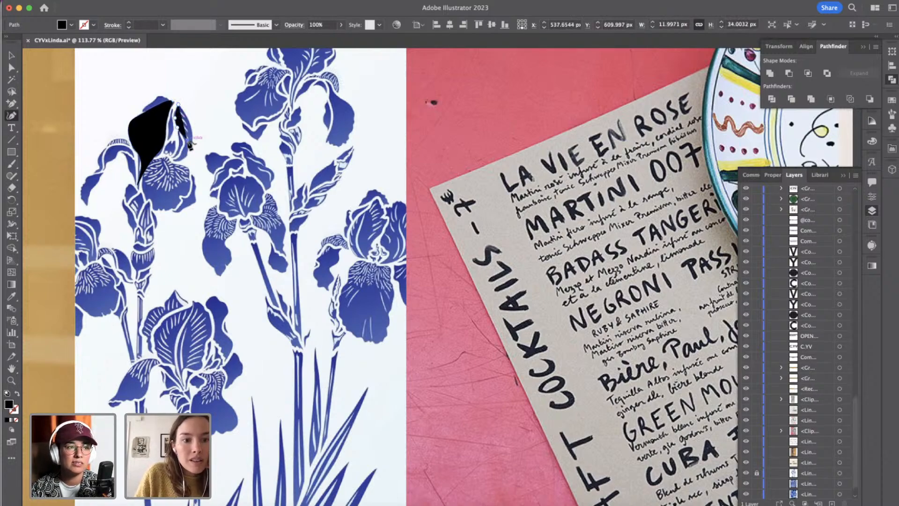
click(172, 157)
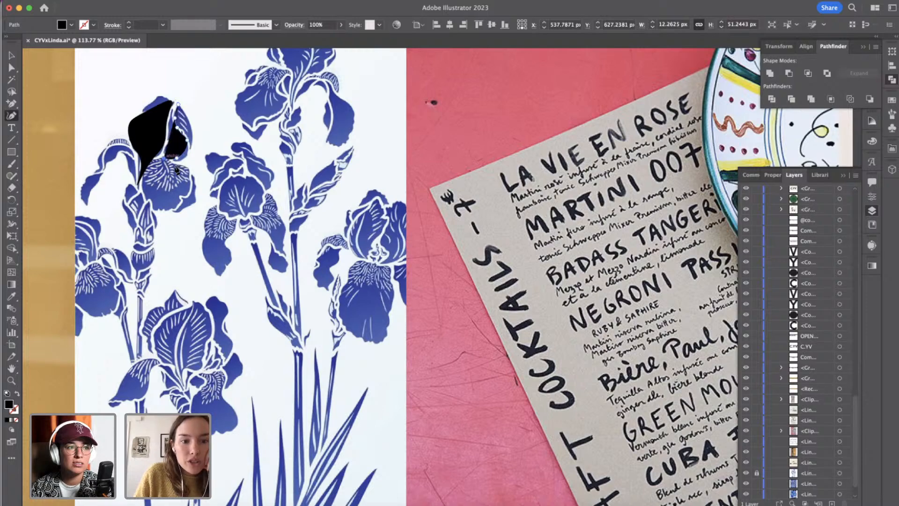
click(163, 159)
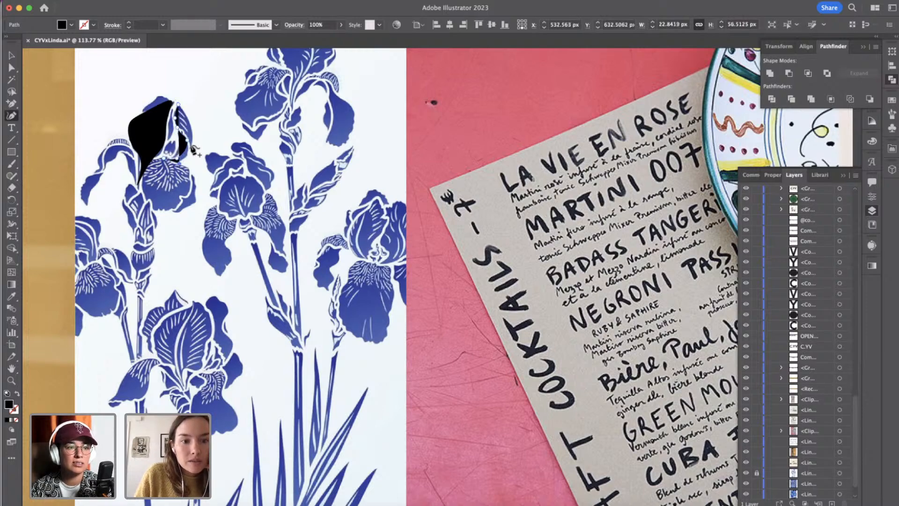
click(197, 129)
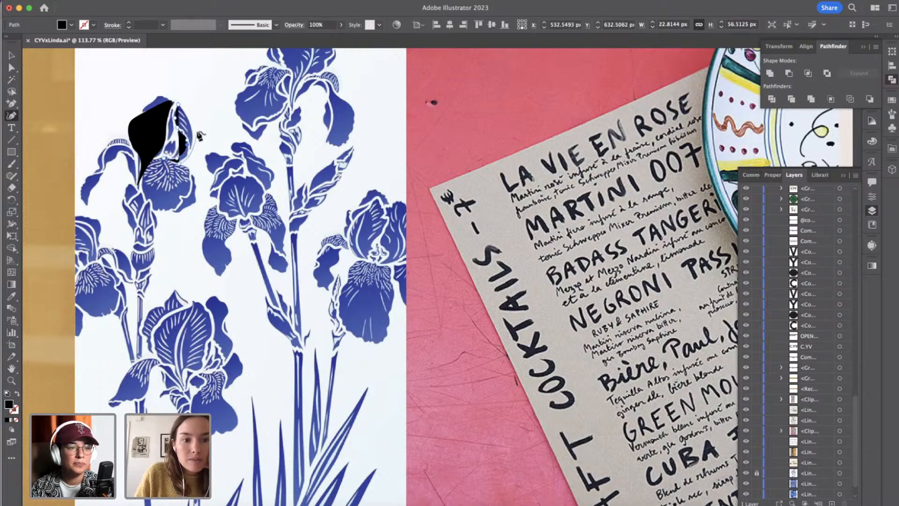
click(178, 104)
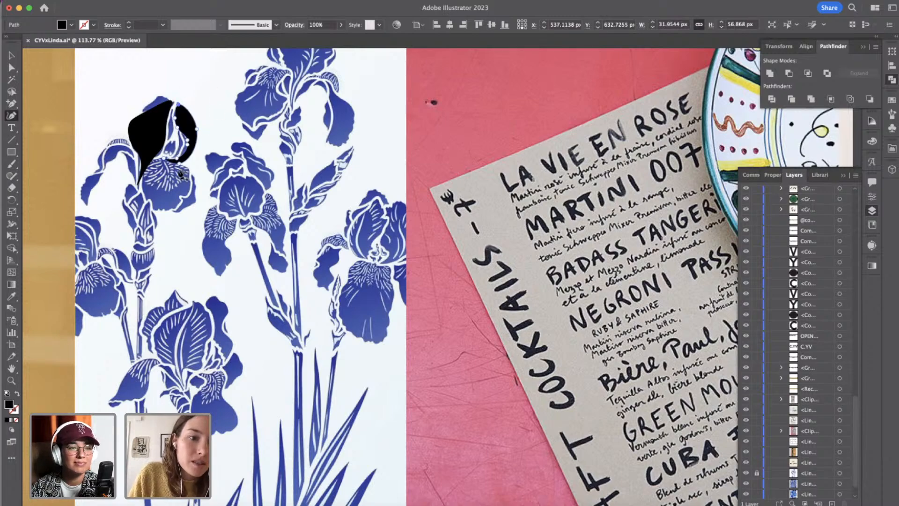
Trace the rounded lower petal beneath the two upper petals as a closed black shape about 44 by 48 px.
click(153, 166)
click(141, 179)
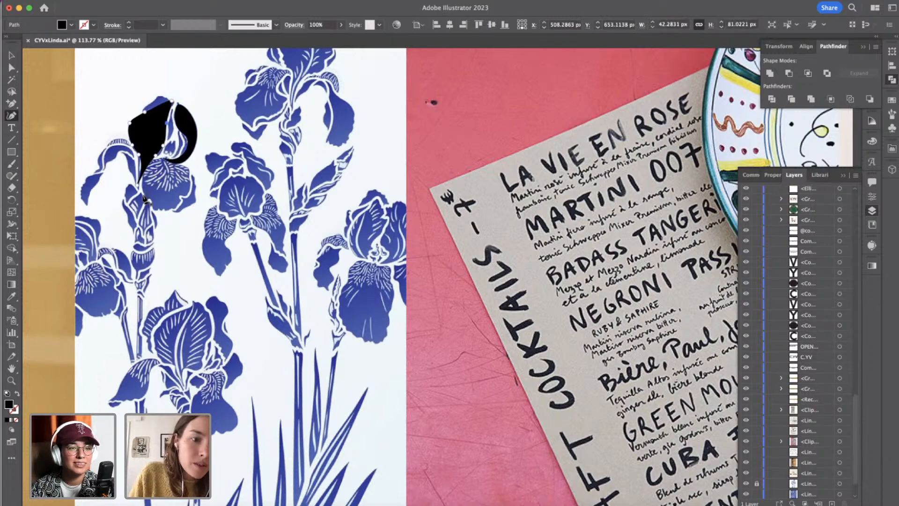
click(167, 170)
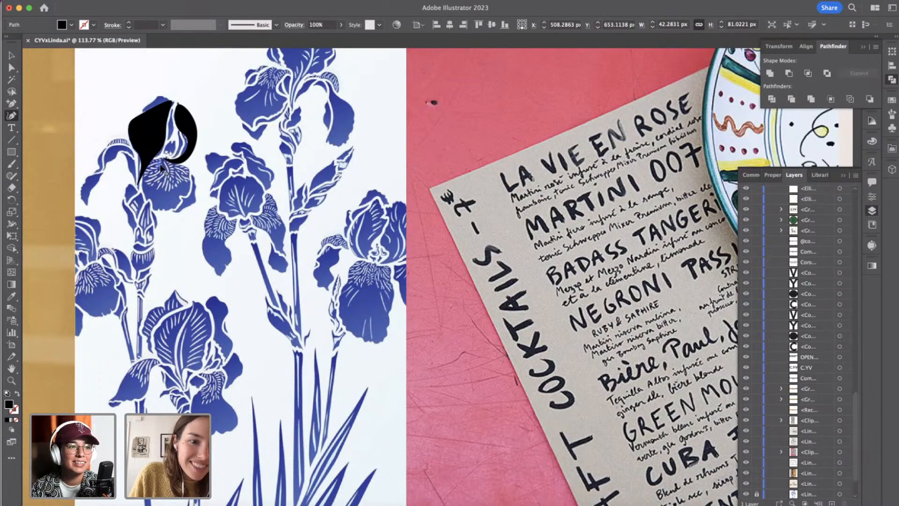
click(185, 172)
click(189, 178)
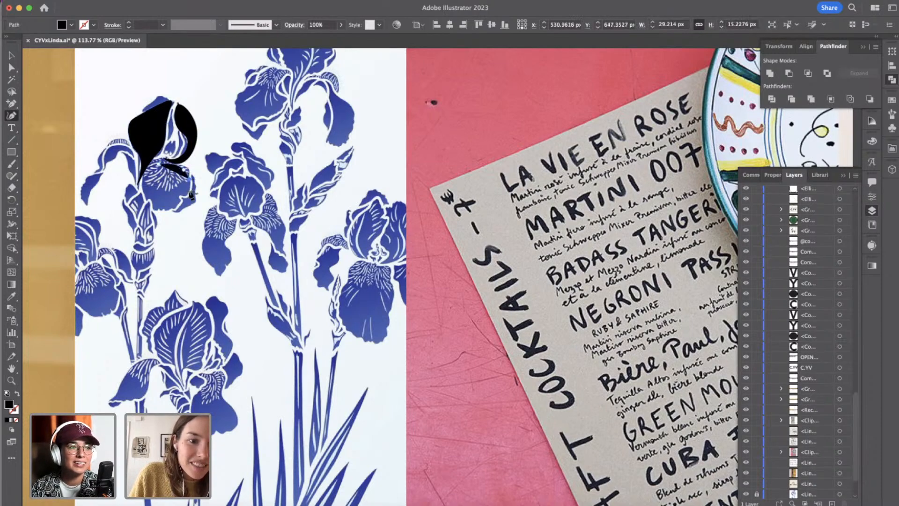
click(190, 193)
click(181, 200)
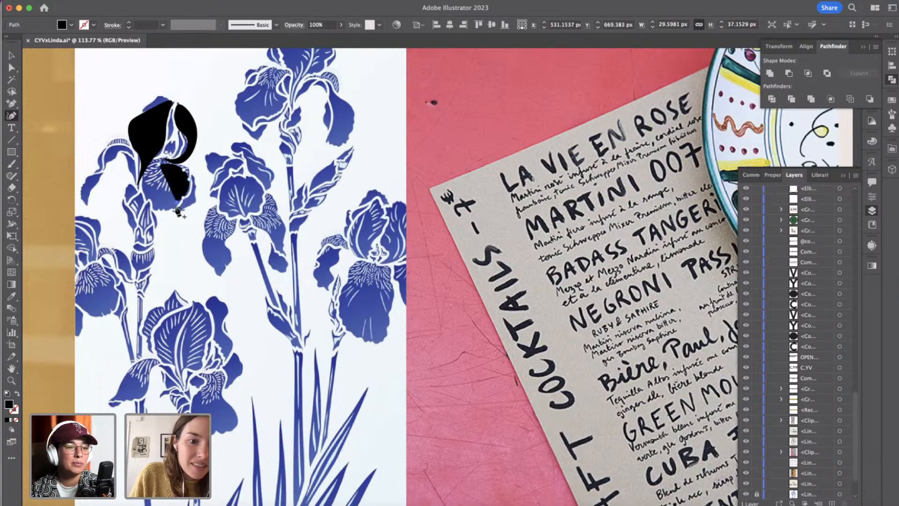
click(170, 212)
click(158, 208)
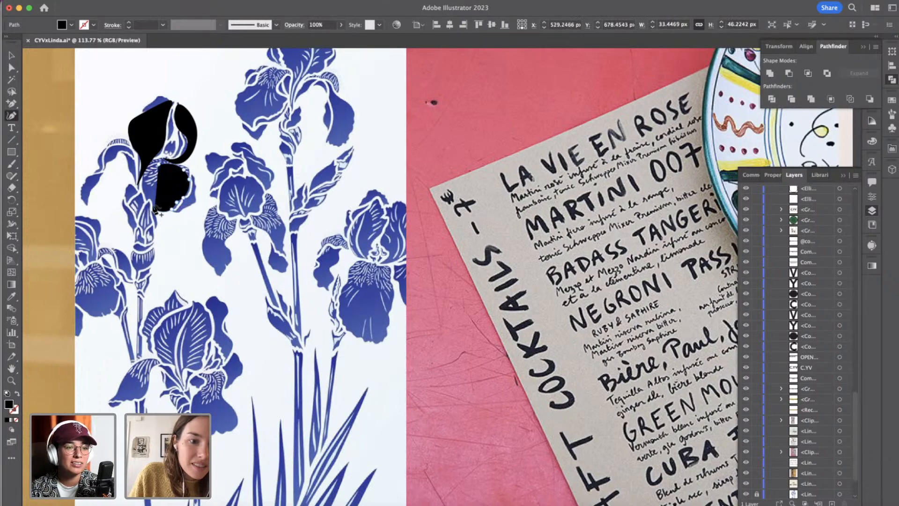
click(145, 205)
click(144, 195)
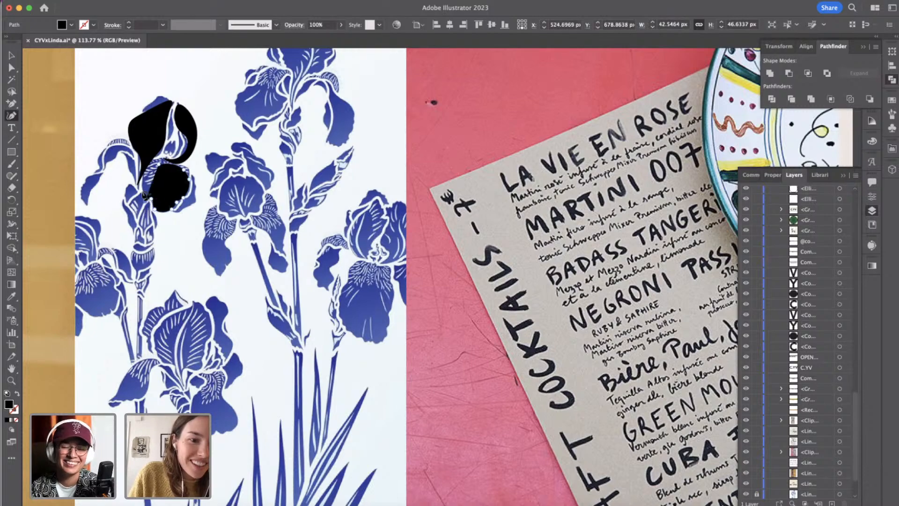
click(143, 188)
click(145, 186)
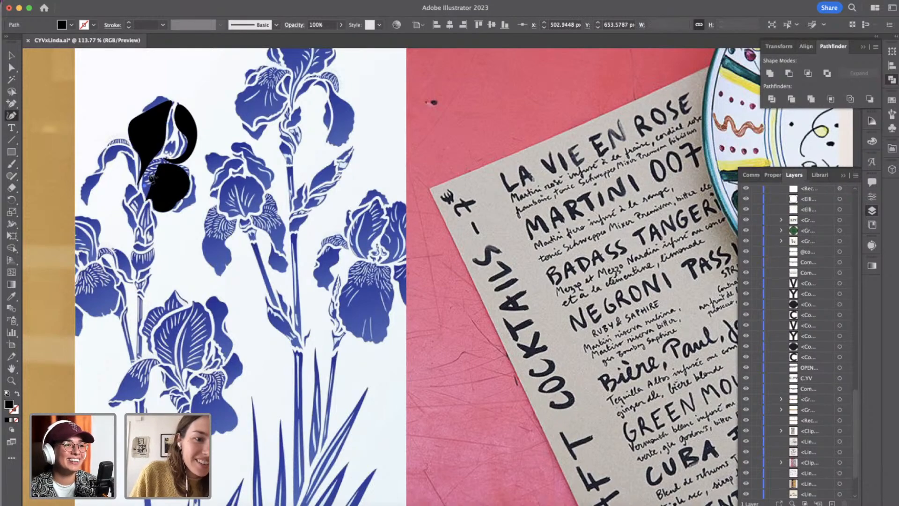
click(150, 202)
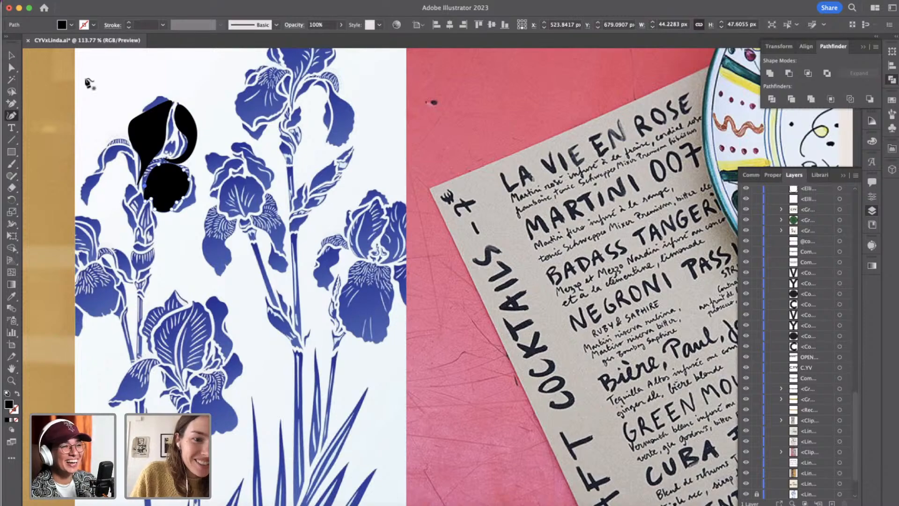
Trace the narrow, arching petal that droops on the bloom's left side as a closed black shape about 52 by 63 px.
click(129, 180)
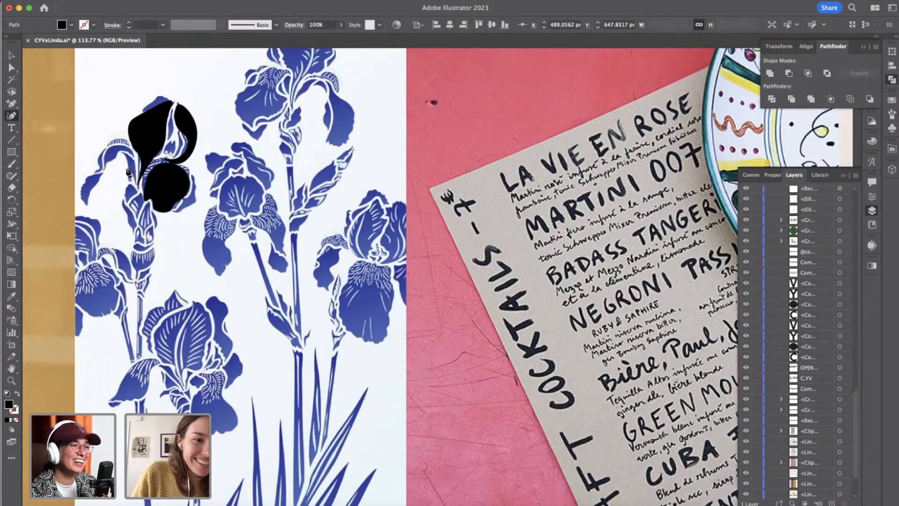
click(124, 170)
click(125, 156)
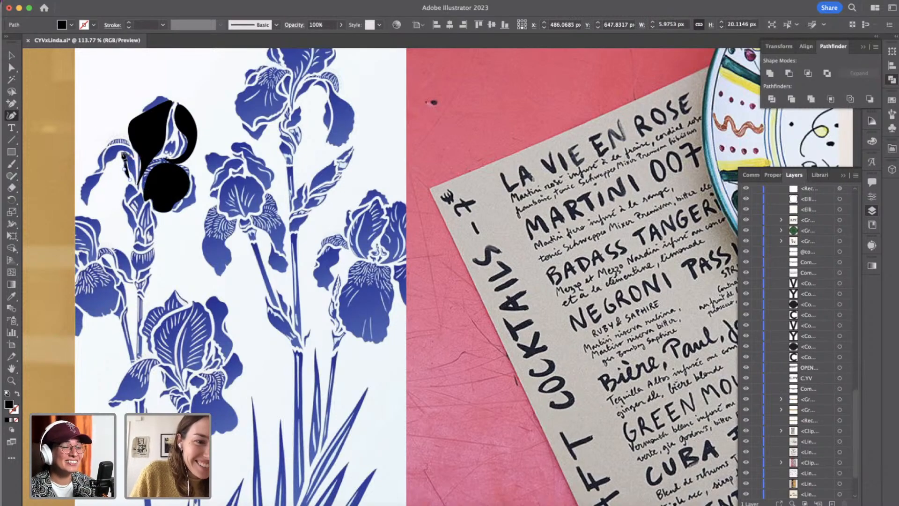
click(115, 161)
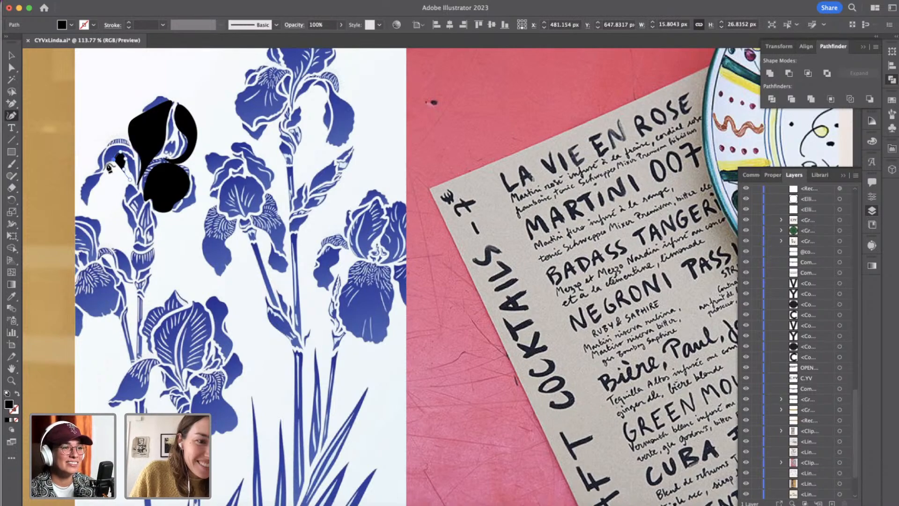
click(109, 167)
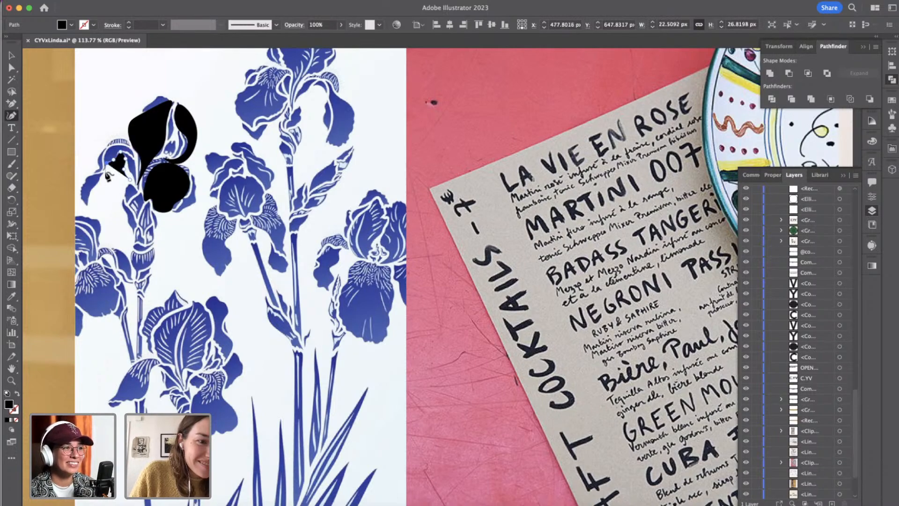
click(89, 195)
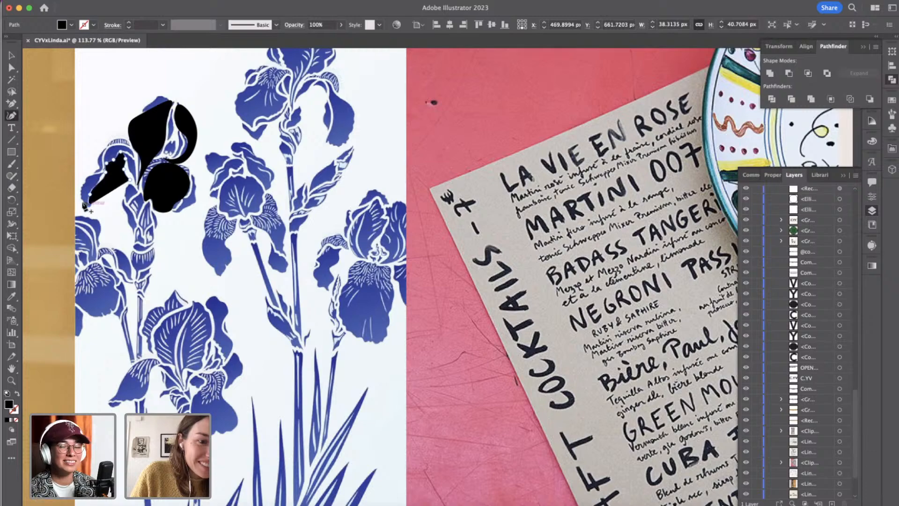
click(85, 203)
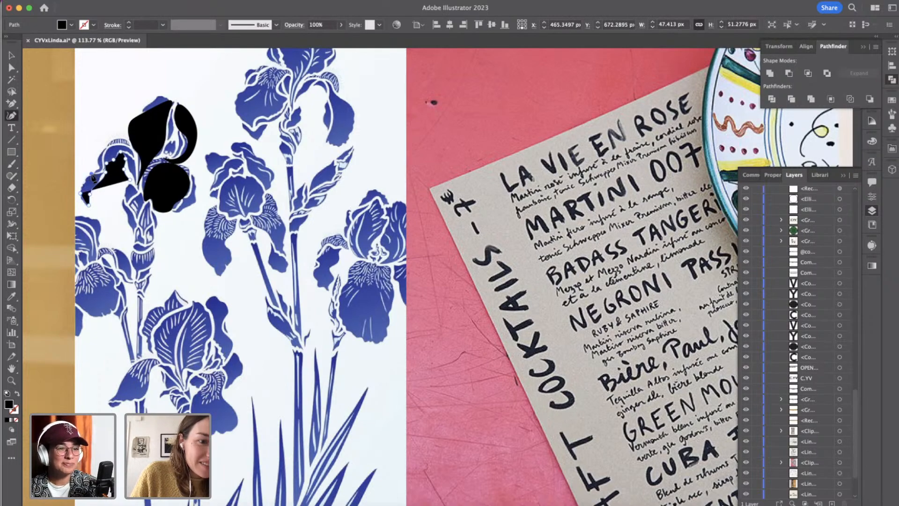
click(99, 154)
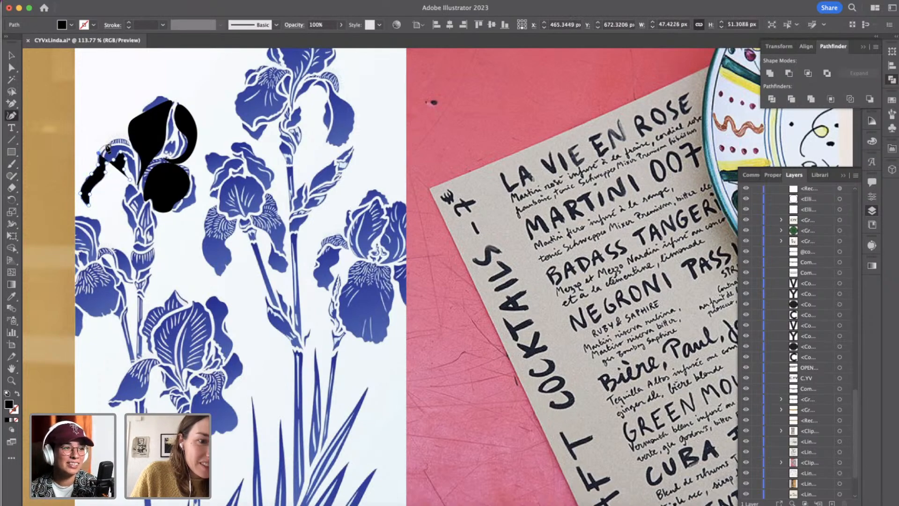
click(117, 141)
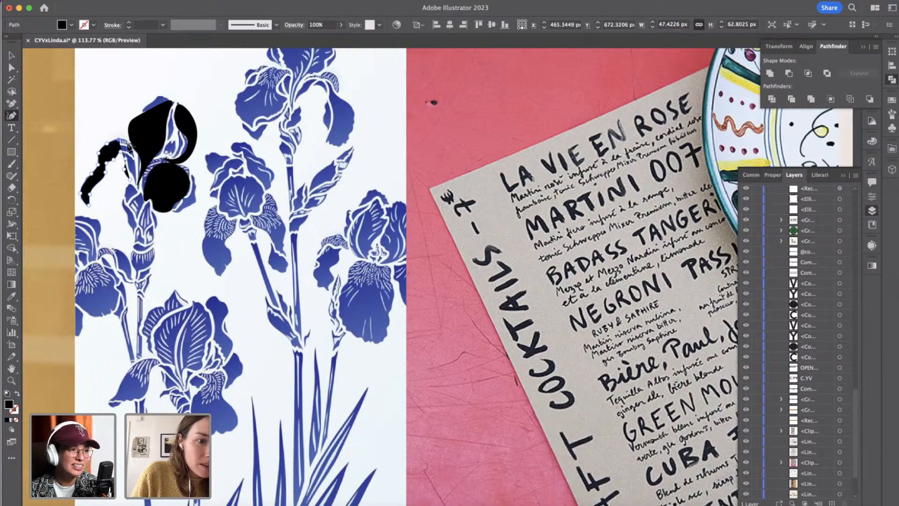
click(127, 144)
click(135, 168)
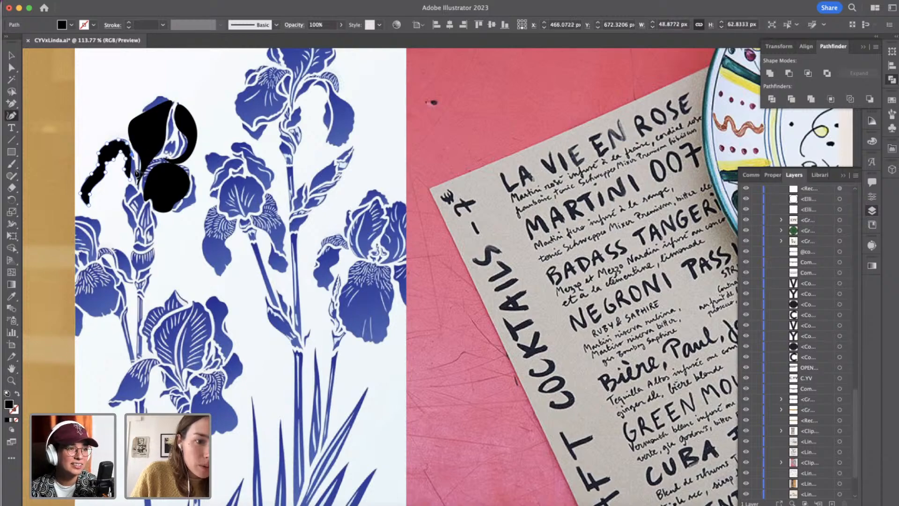
click(135, 186)
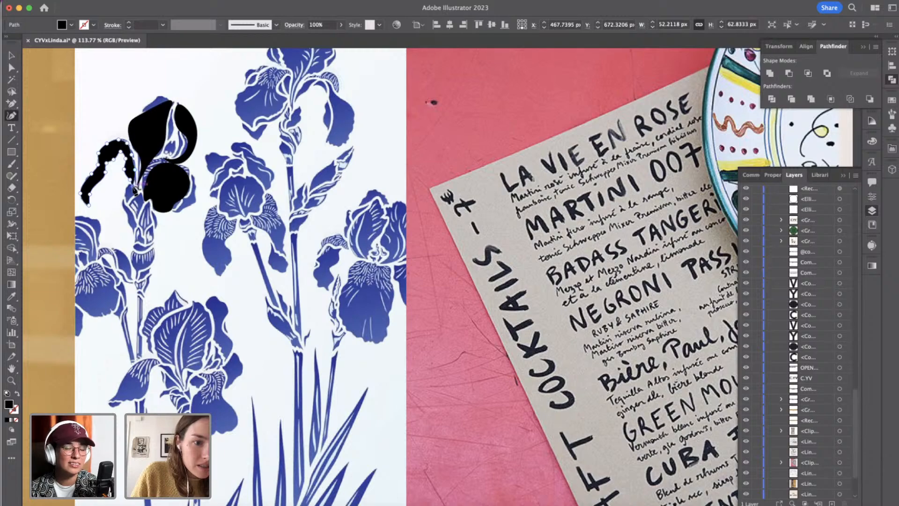
click(133, 186)
click(132, 182)
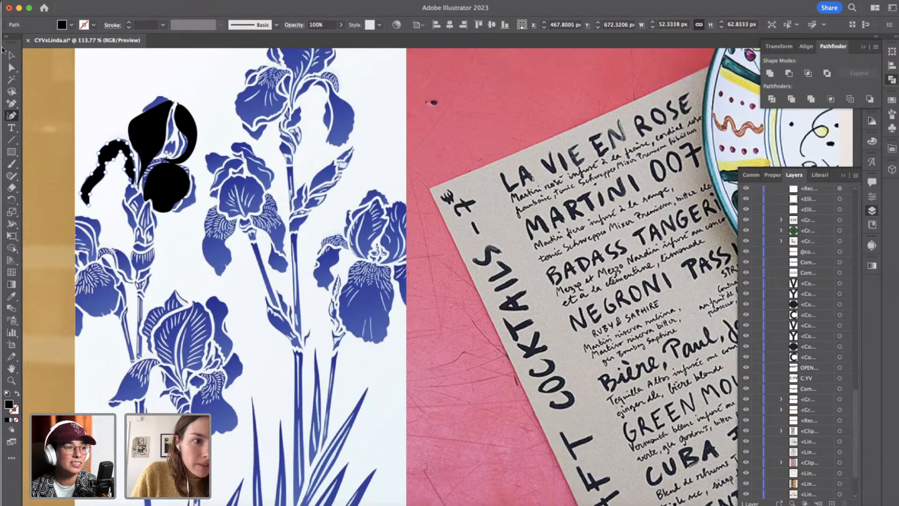
Reshape the upper-right petal with Direct Selection by extending its bottom edge inward above the rounded lower petal.
click(12, 56)
shift+click(151, 128)
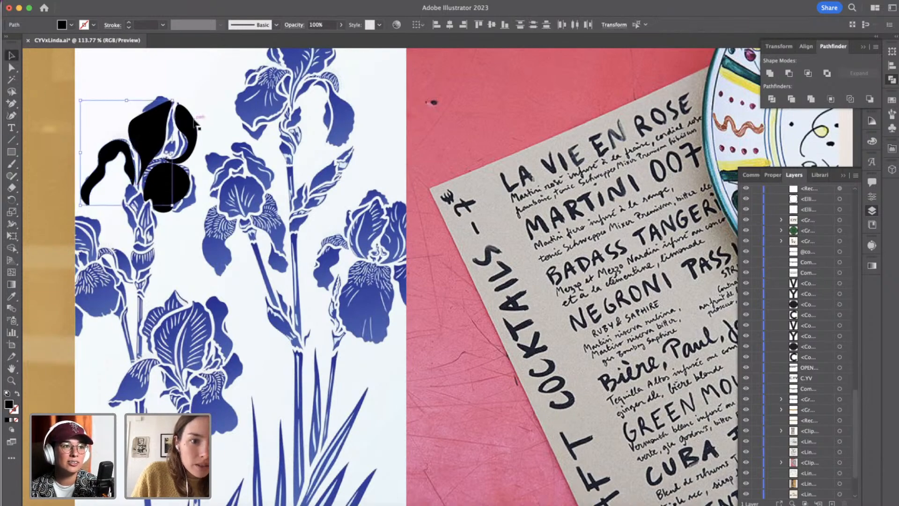
shift+click(196, 123)
click(220, 162)
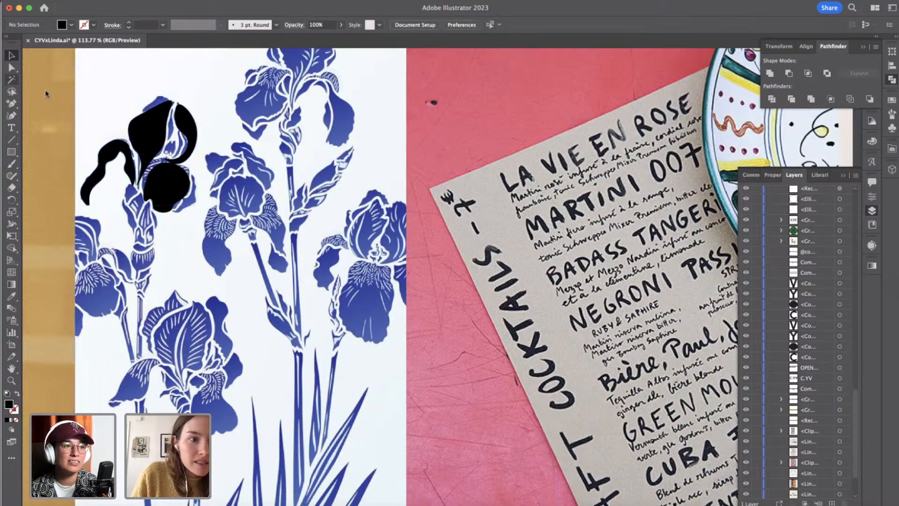
click(12, 68)
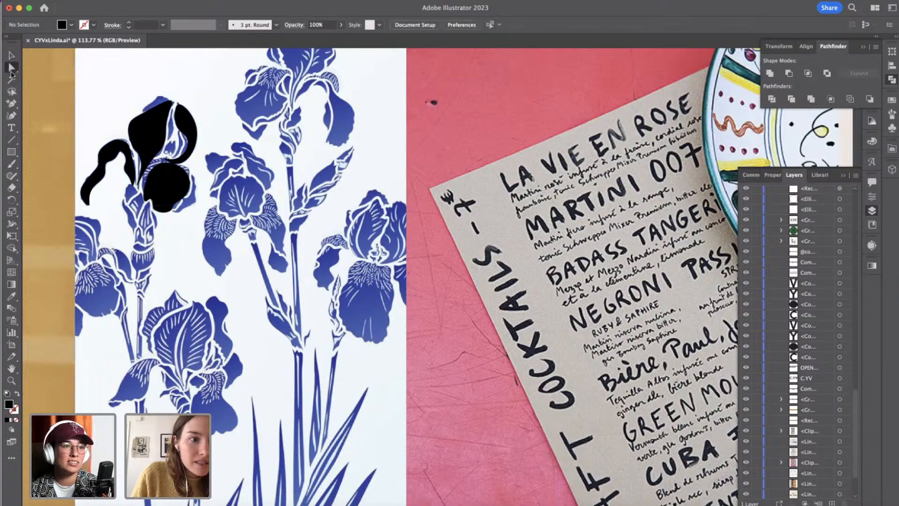
click(189, 153)
click(190, 151)
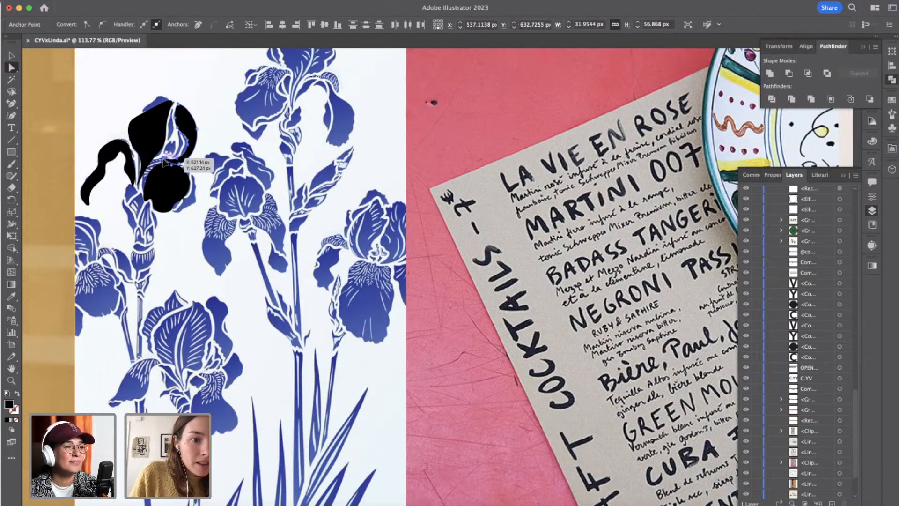
drag(165, 163, 158, 158)
click(207, 133)
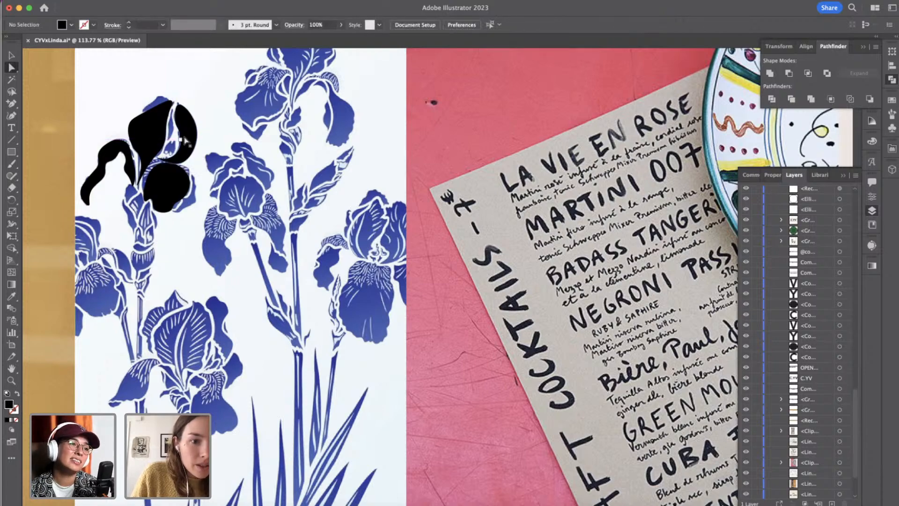
Adjust the same petal's inner-edge anchor and stretch its lower corner down toward the bloom's centre to follow the template.
click(185, 136)
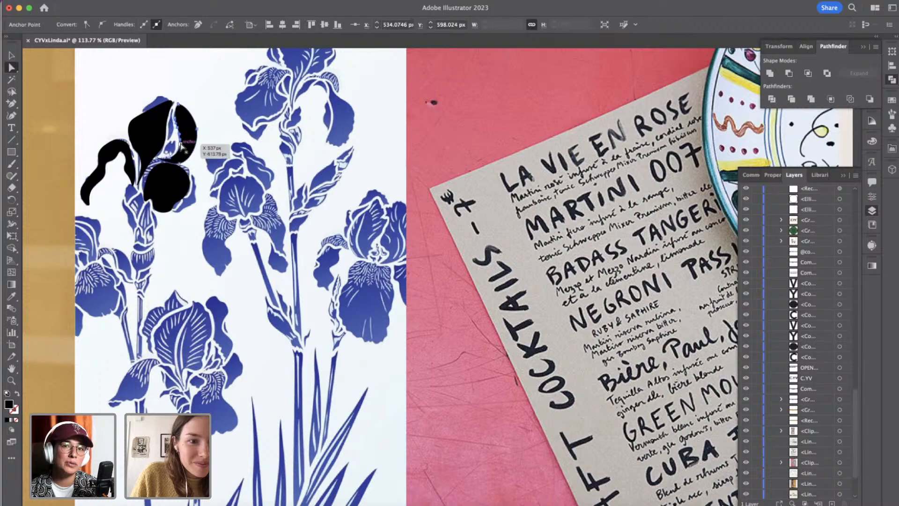
drag(181, 148, 180, 147)
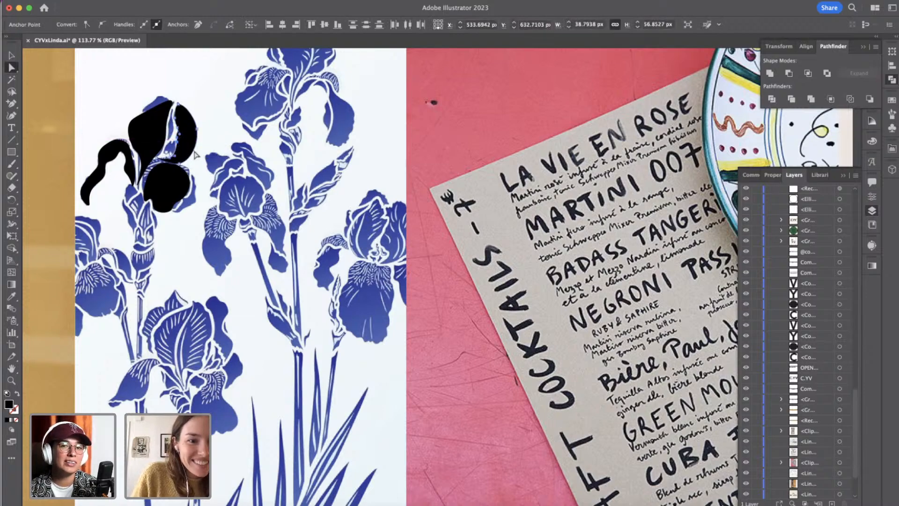
click(182, 165)
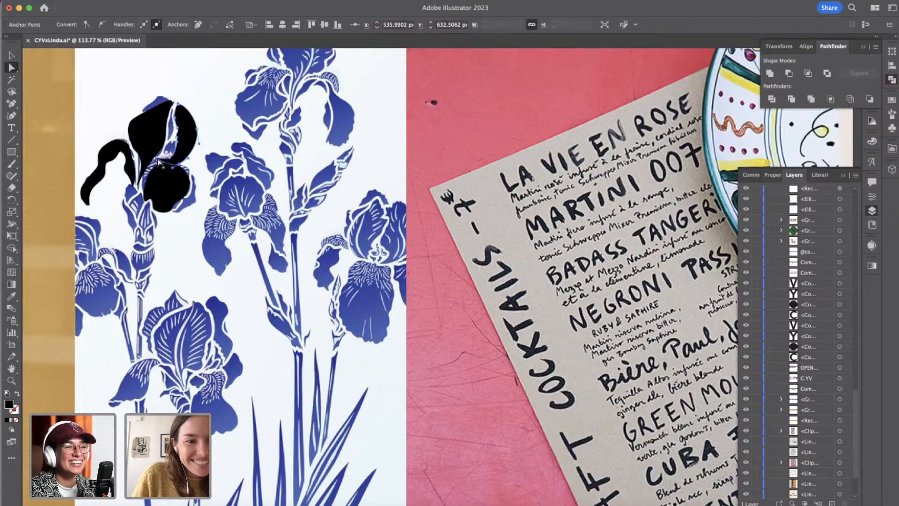
drag(159, 162, 180, 162)
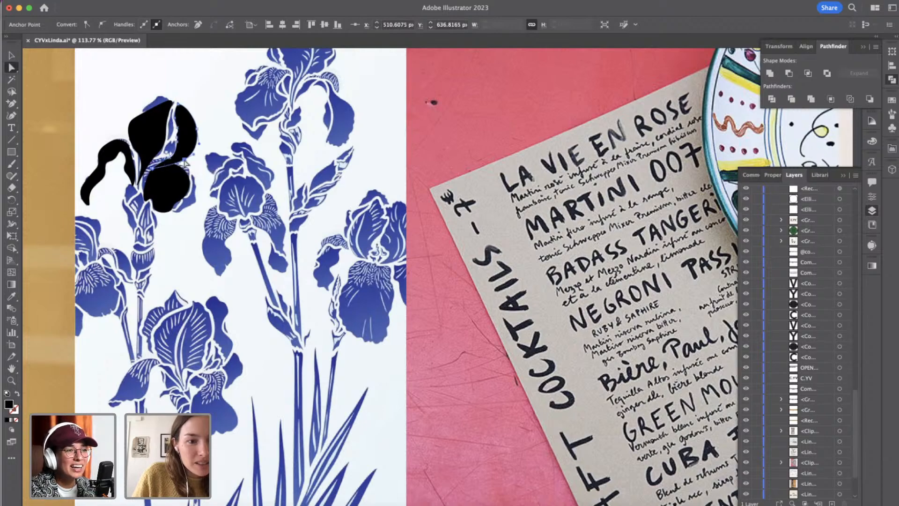
click(176, 161)
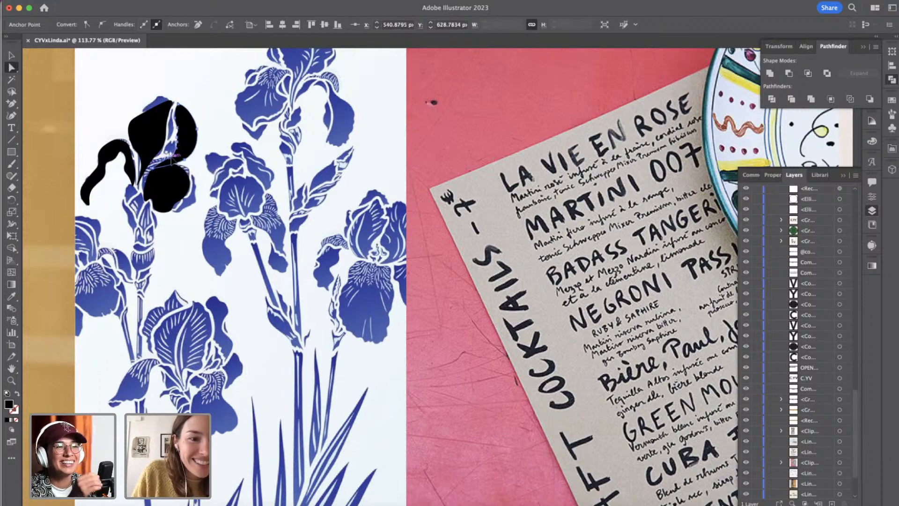
click(168, 154)
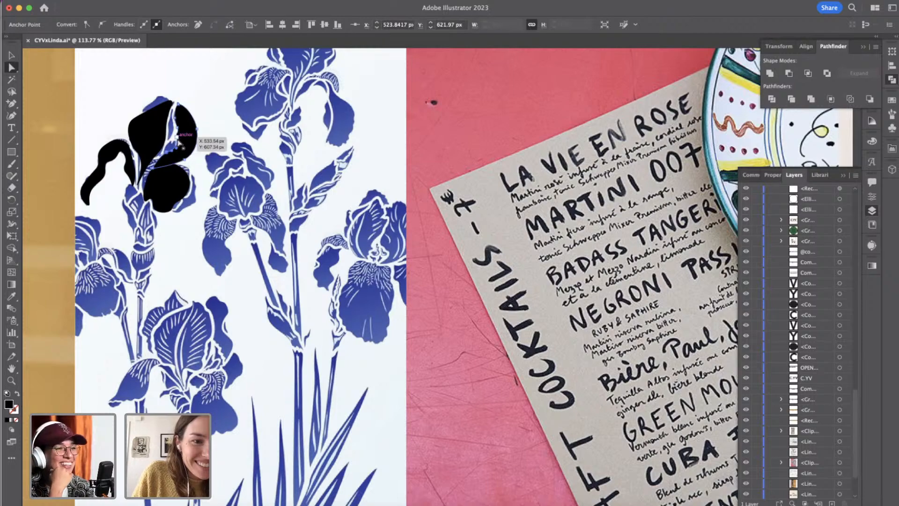
shift+click(179, 140)
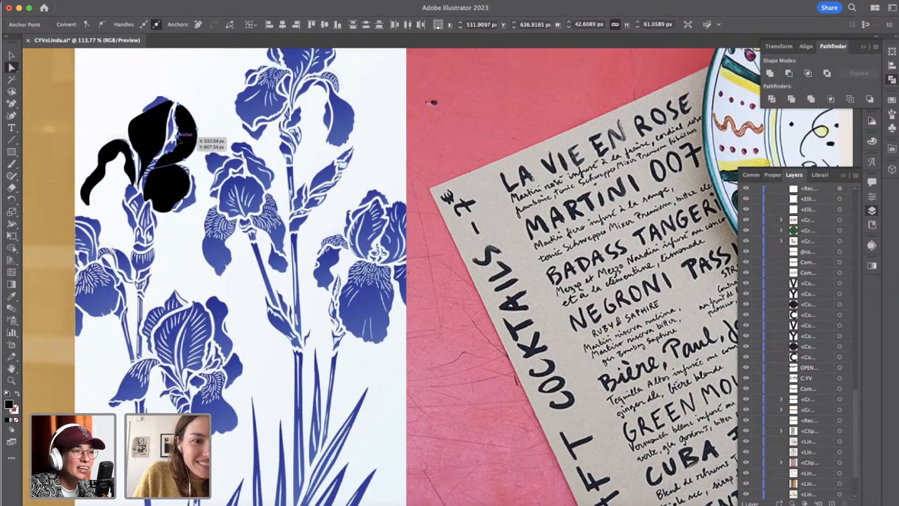
Deselect the petal and collapse the Layers and Pathfinder panels to free up the canvas.
click(236, 145)
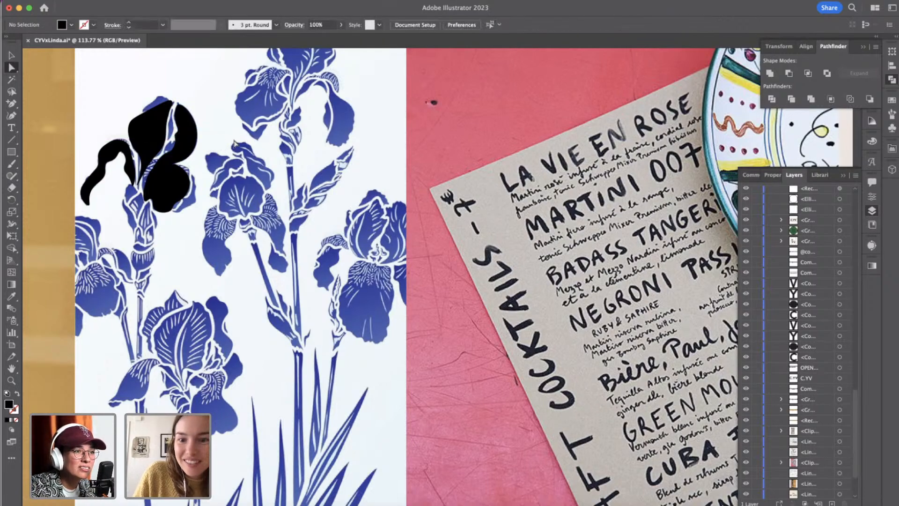
click(843, 177)
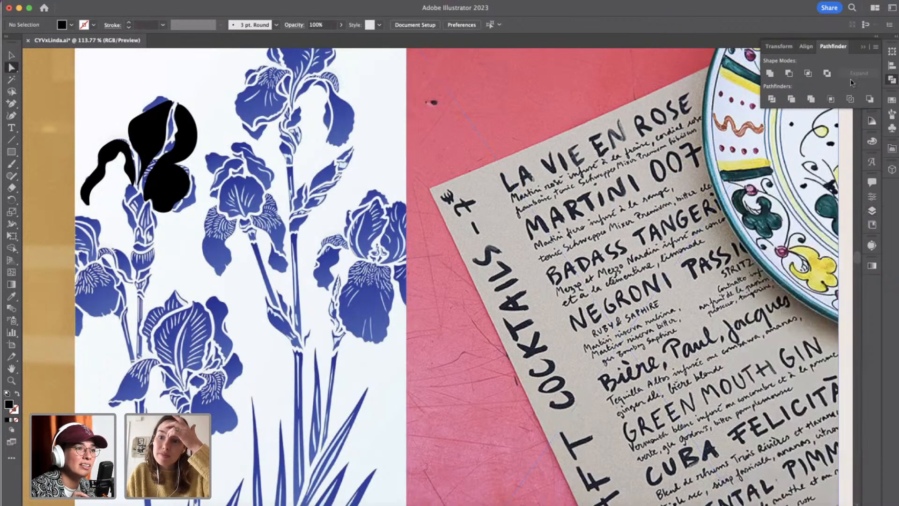
click(863, 49)
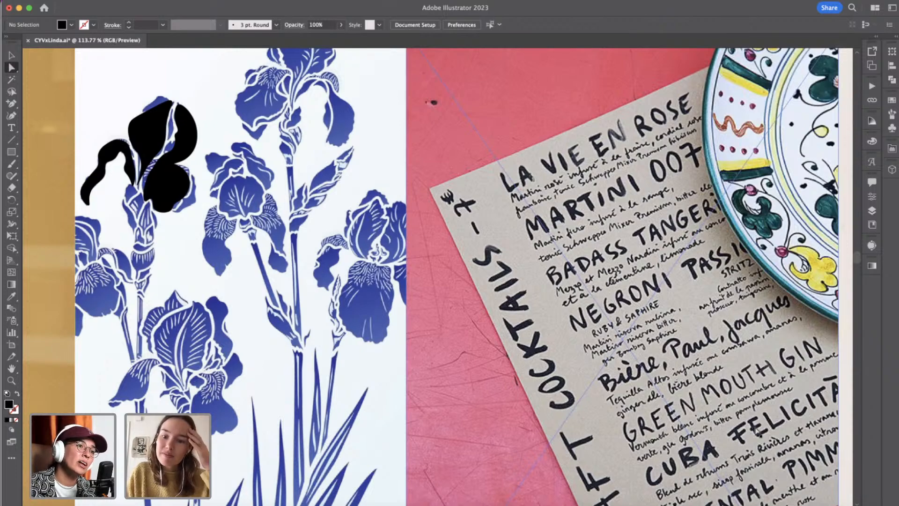
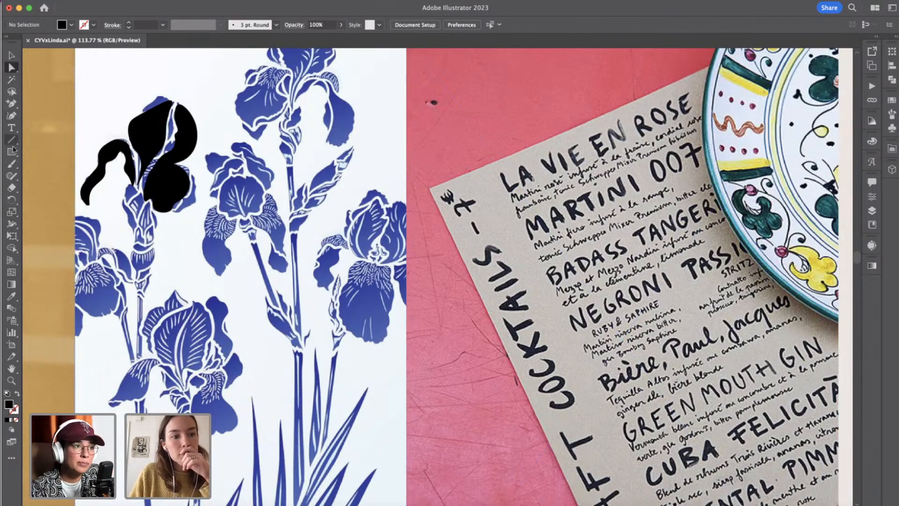
Outline the iris's stem sheath below the bloom with the Curvature tool, down its left side, around the base and up the right side.
click(11, 116)
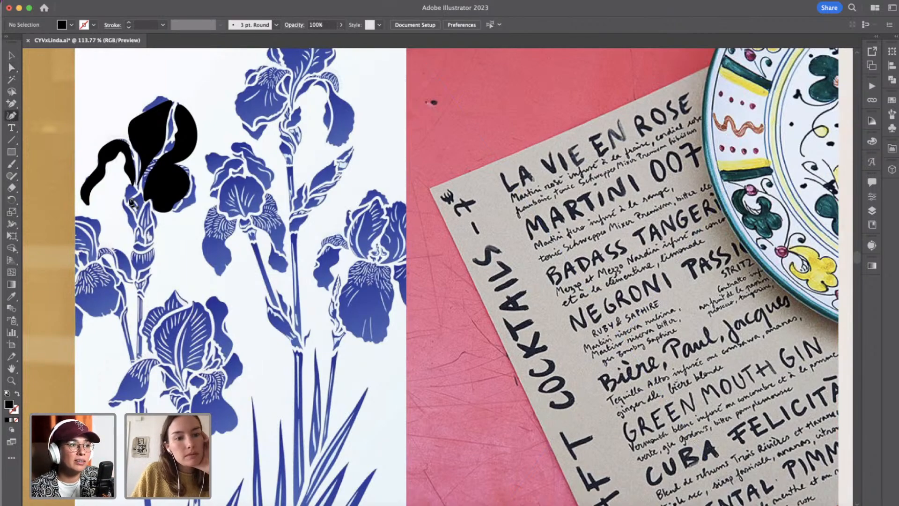
click(127, 189)
click(124, 202)
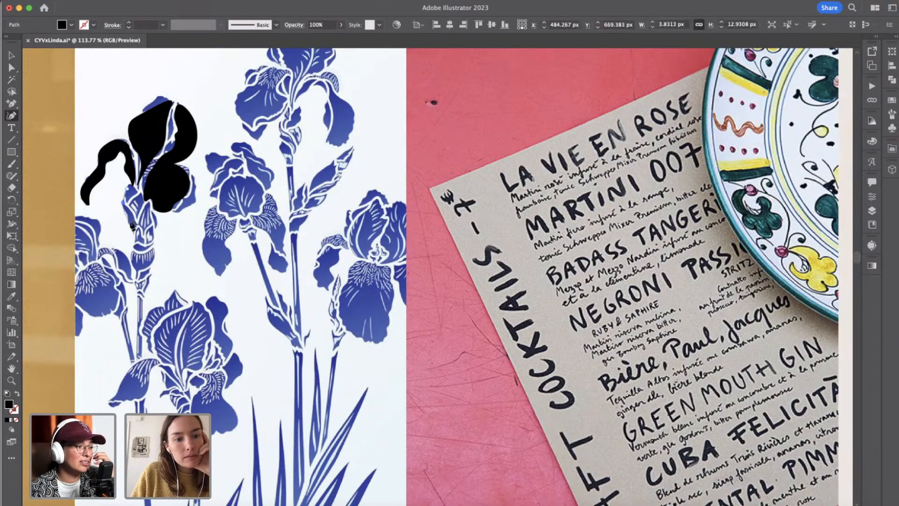
click(130, 231)
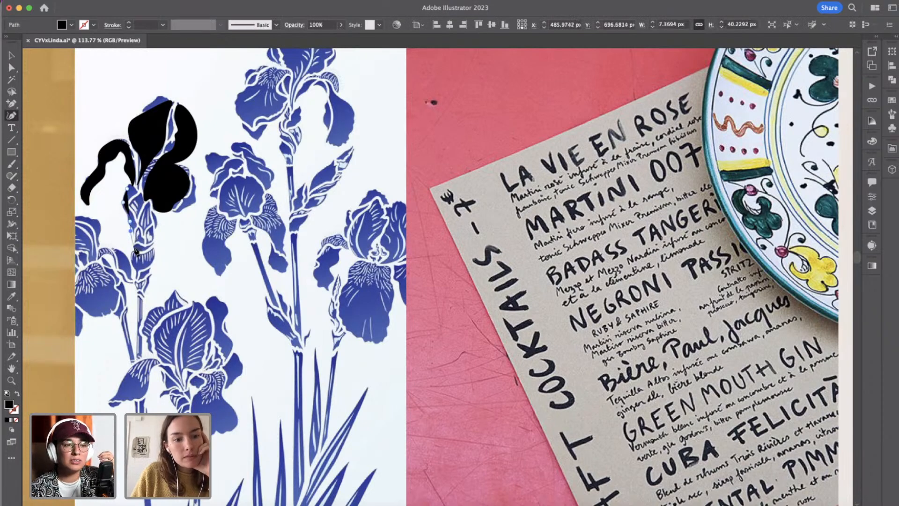
click(135, 251)
click(137, 266)
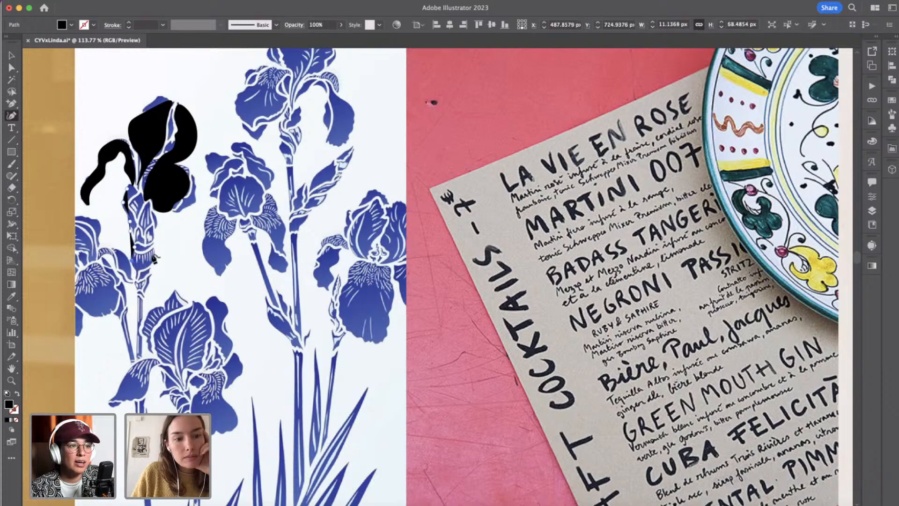
click(153, 252)
click(152, 231)
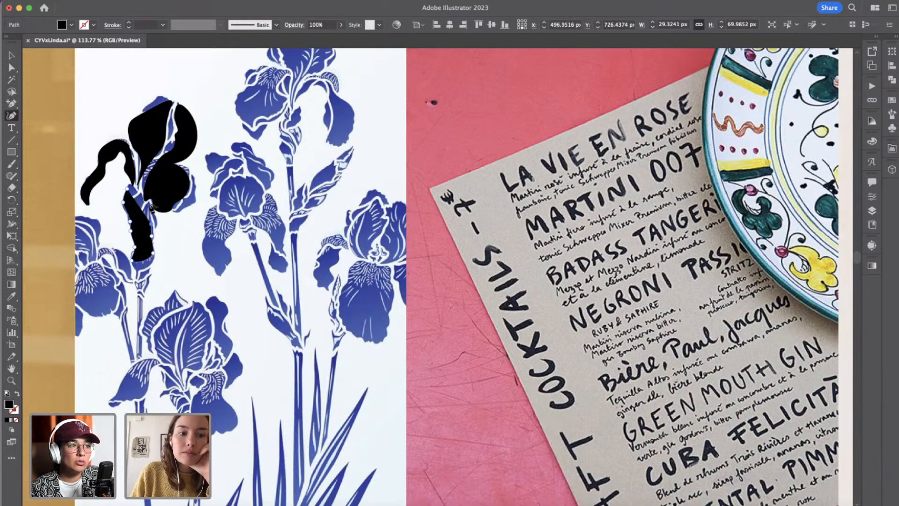
click(153, 209)
click(148, 212)
click(149, 207)
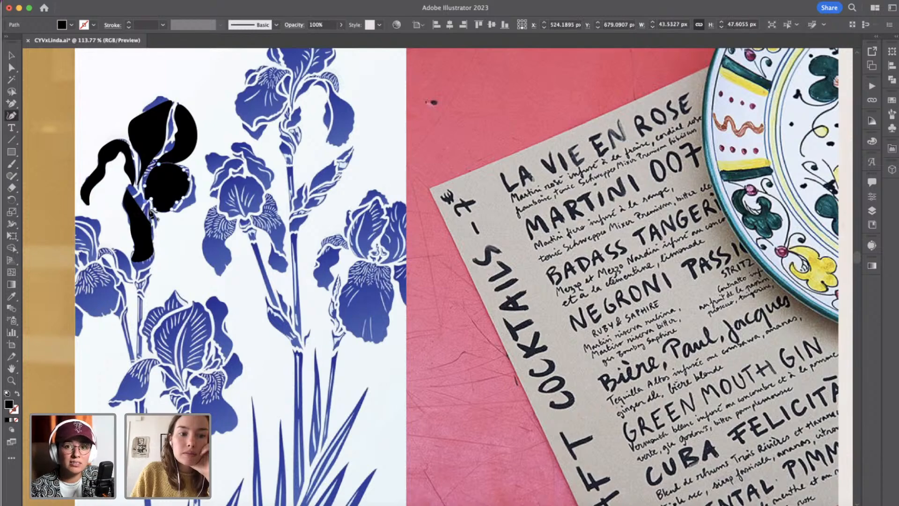
Complete the stem shape by tracing its notched upper edge beneath the petals and closing the path at about 29 by 71 px.
scroll(145, 226, up, 1)
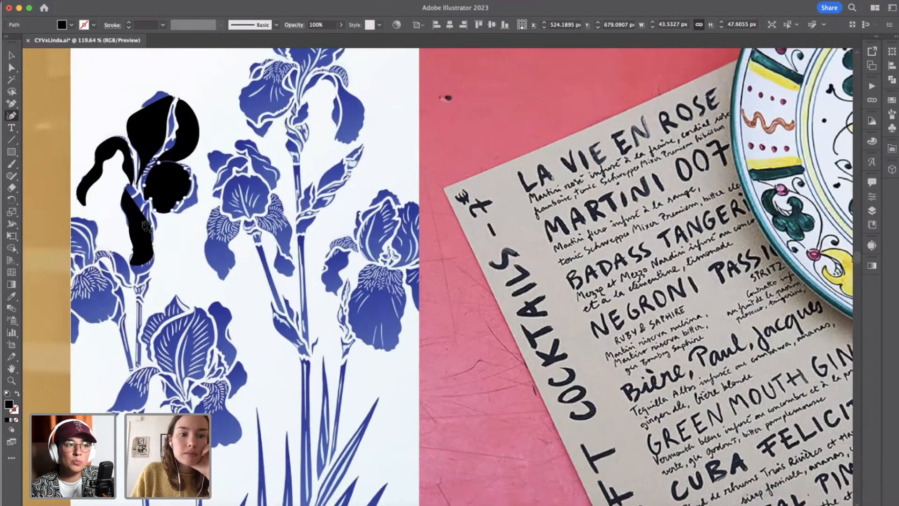
scroll(145, 226, up, 6)
click(157, 186)
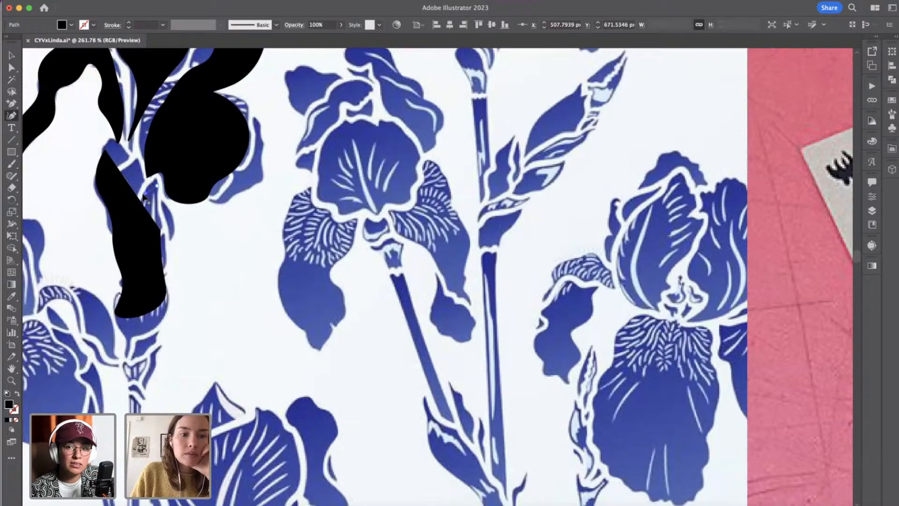
click(146, 193)
click(134, 167)
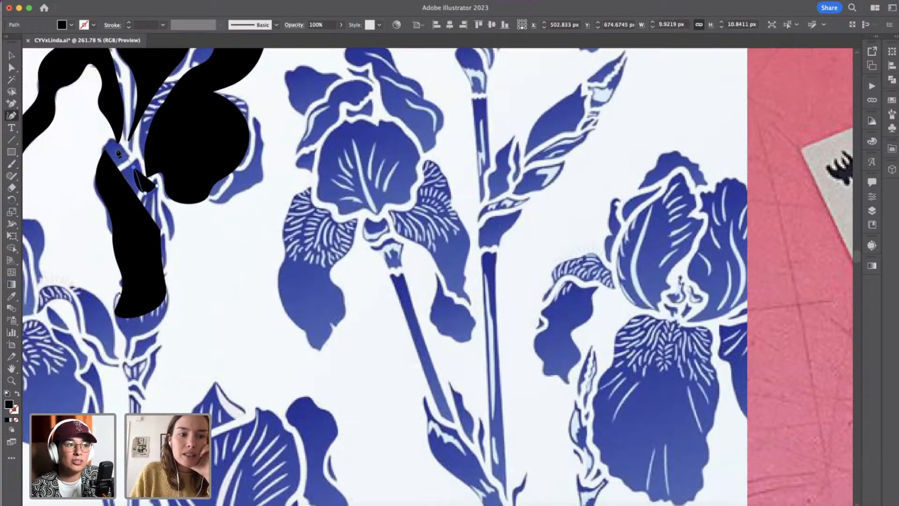
click(116, 149)
click(105, 149)
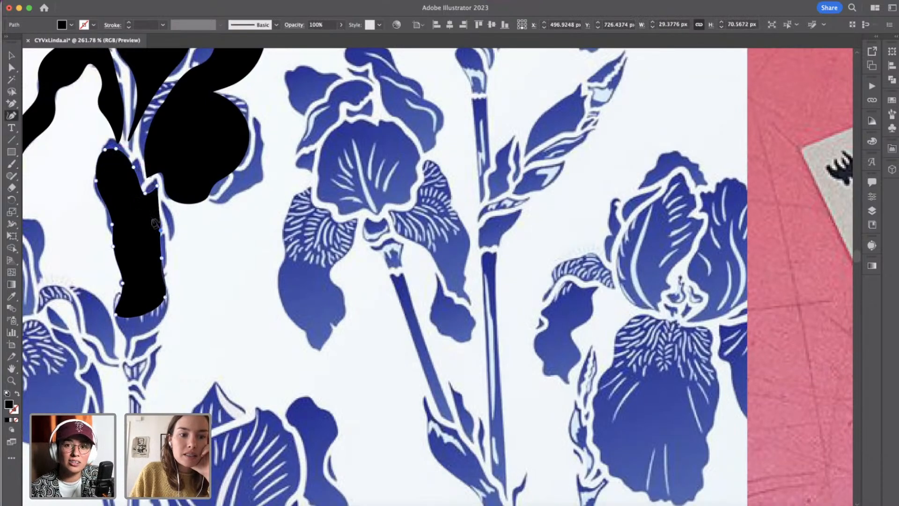
double_click(157, 185)
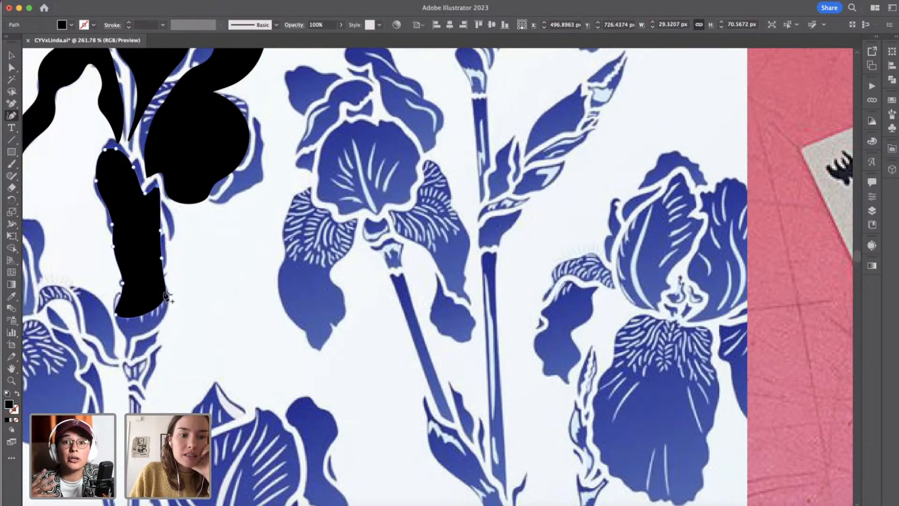
Refine the stem's upper-left contour by shifting its side and top anchors slightly inward and down to follow the template.
click(12, 68)
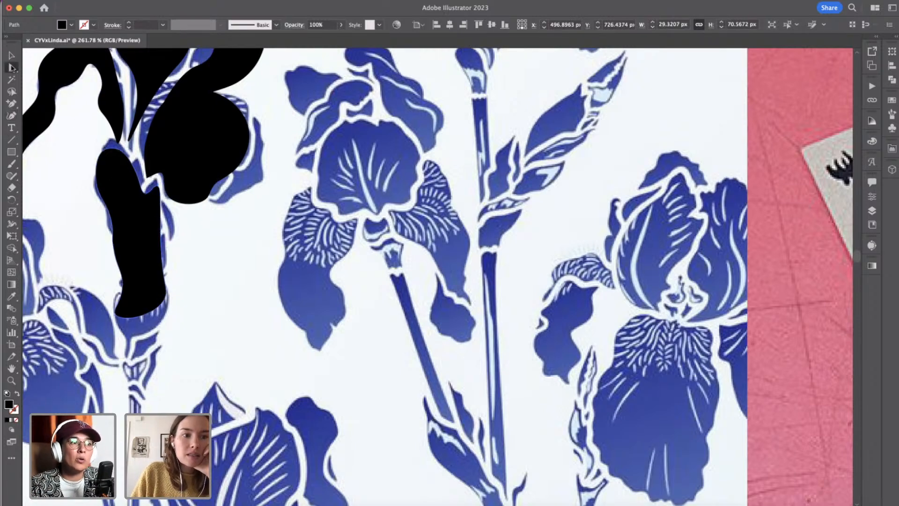
click(99, 185)
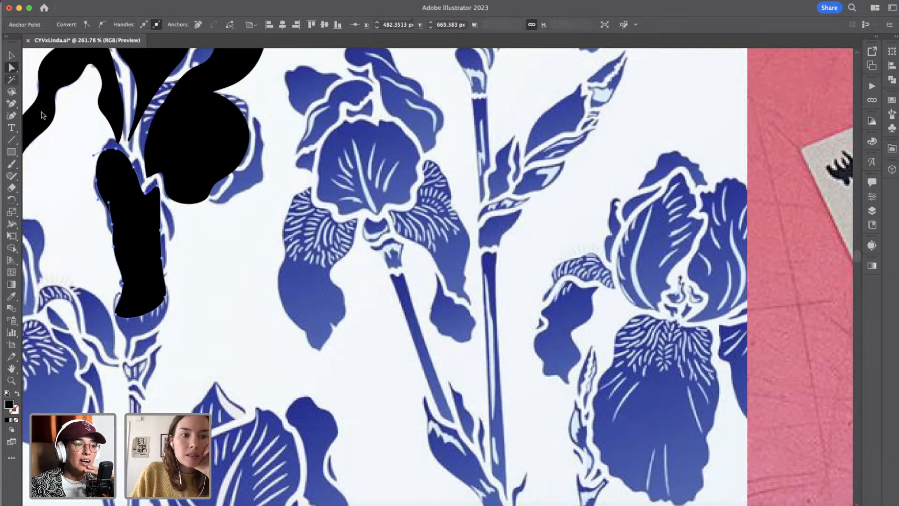
click(11, 114)
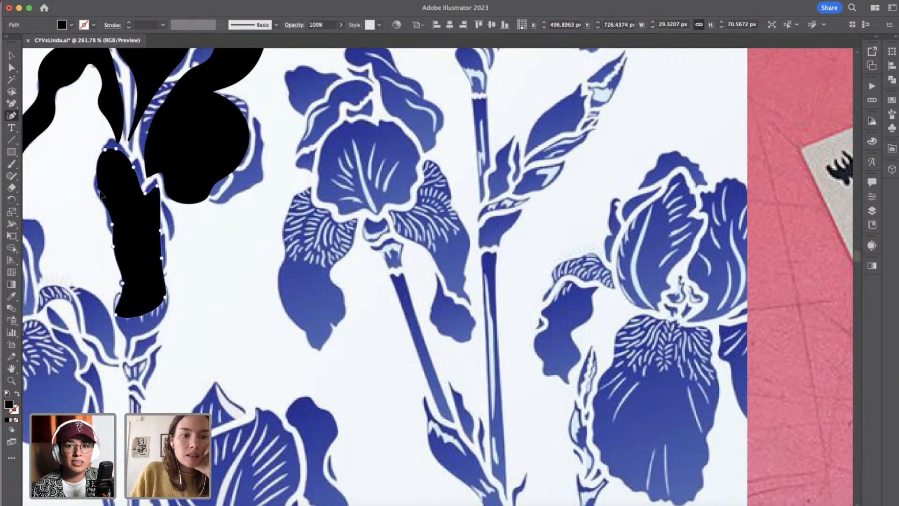
click(99, 192)
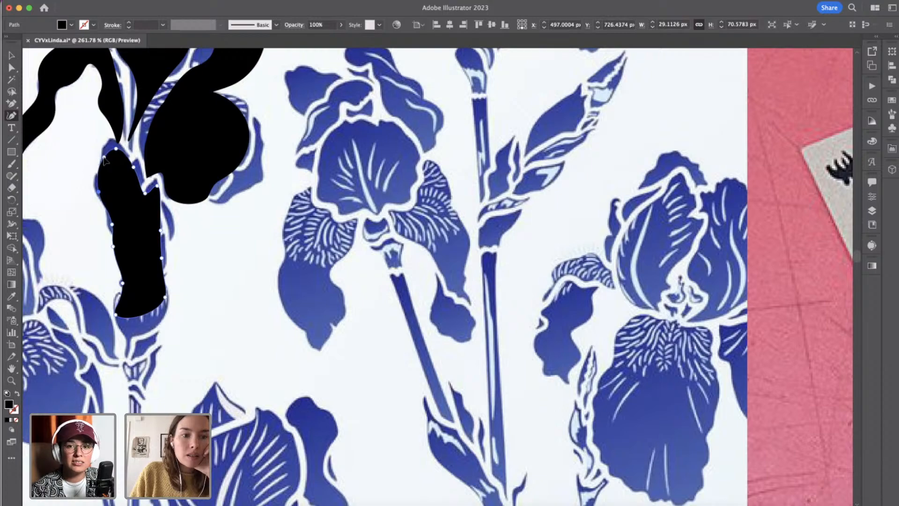
drag(104, 157, 104, 158)
scroll(143, 234, down, 3)
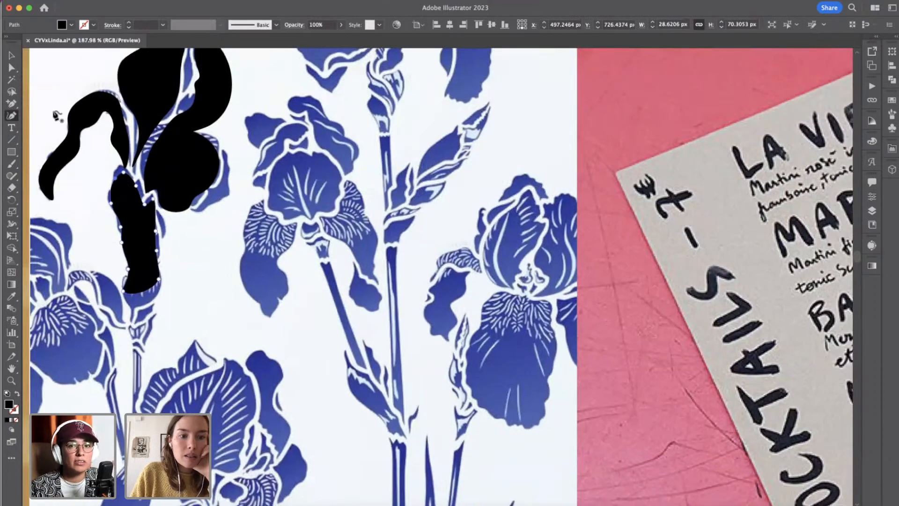
Copy all the traced black iris shapes and paste them onto the artboard with the Linda logos and sample menu.
click(11, 55)
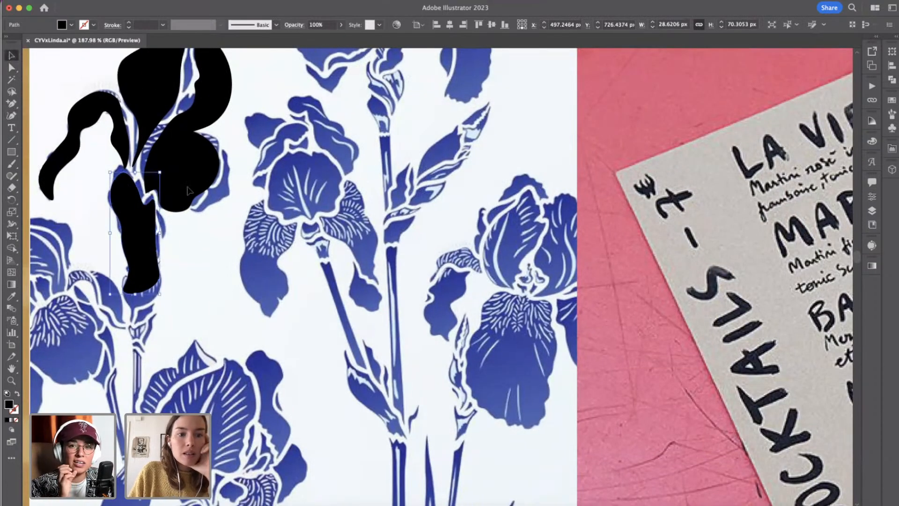
scroll(187, 190, down, 5)
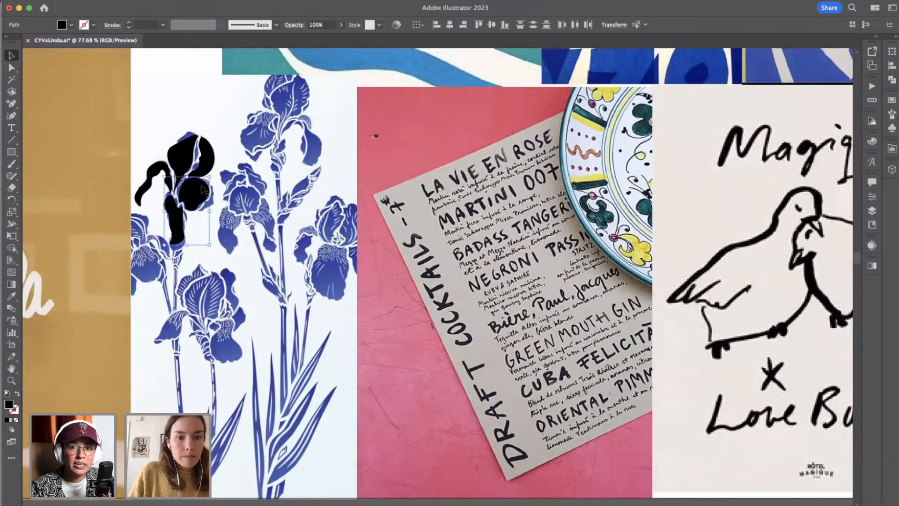
shift+click(205, 160)
shift+click(189, 156)
shift+click(154, 171)
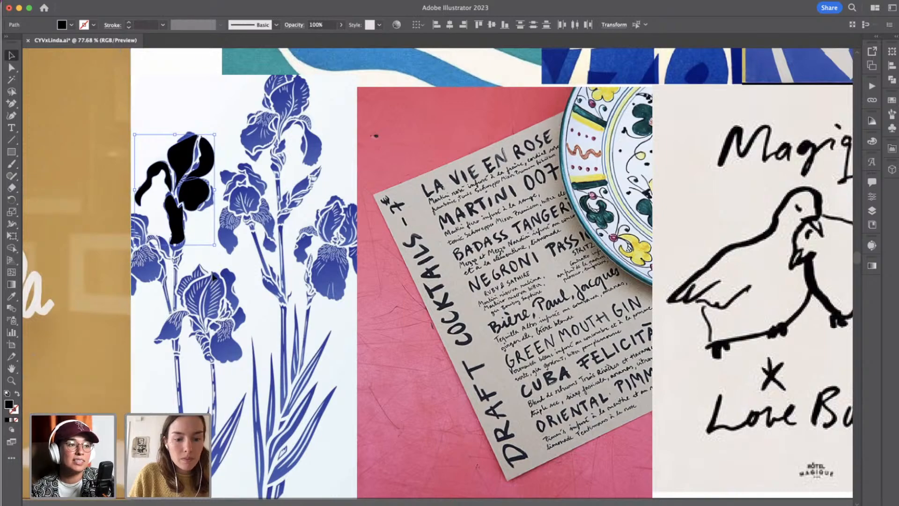
scroll(213, 277, down, 6)
scroll(213, 277, right, 6)
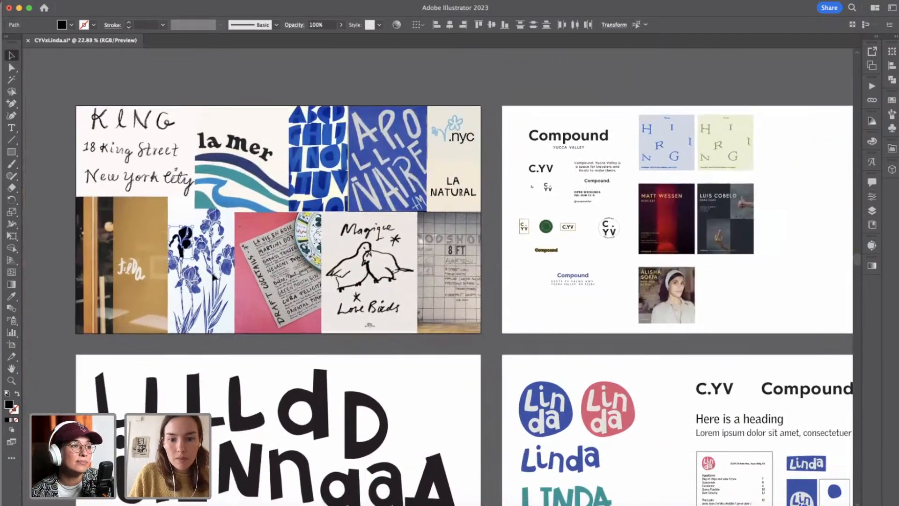
scroll(213, 277, down, 4)
scroll(594, 332, up, 4)
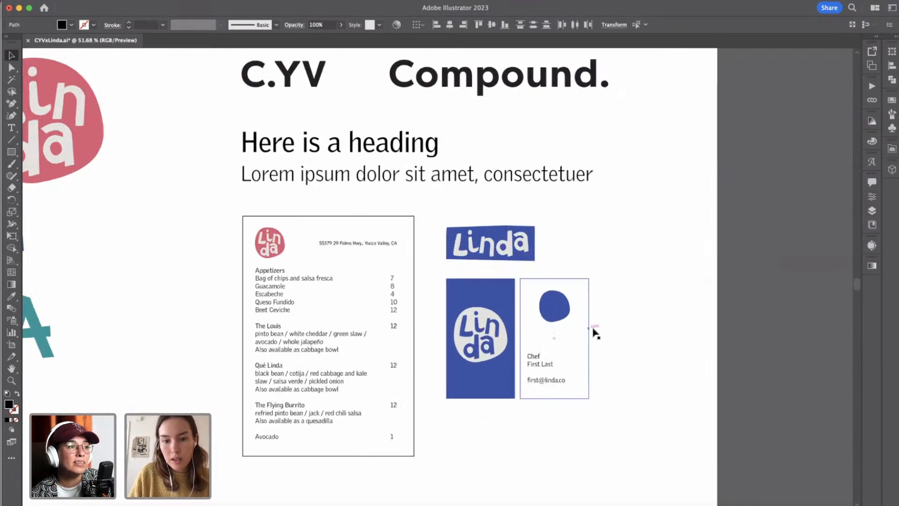
scroll(243, 313, left, 6)
scroll(243, 314, down, 2)
key(super+v)
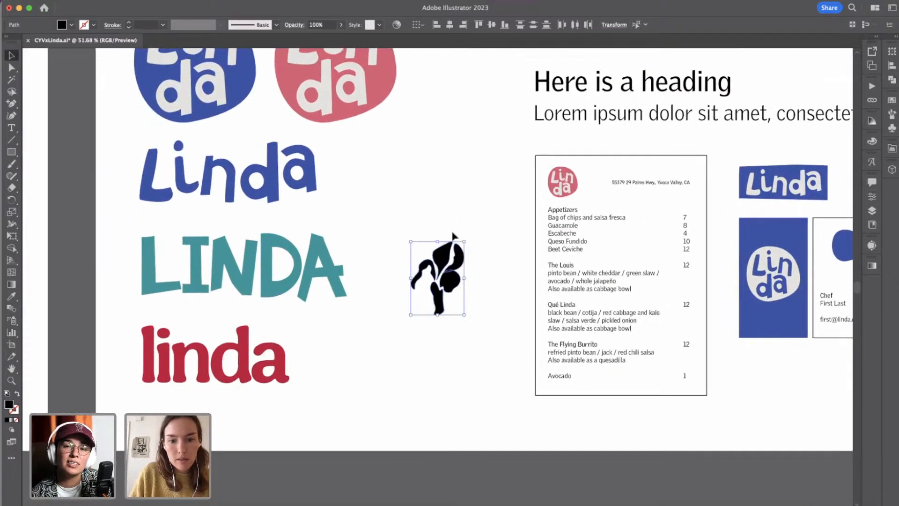
Place the iris directly left of the red "linda" wordmark and shift the pair right so both sit inside the artboard.
drag(440, 257, 119, 327)
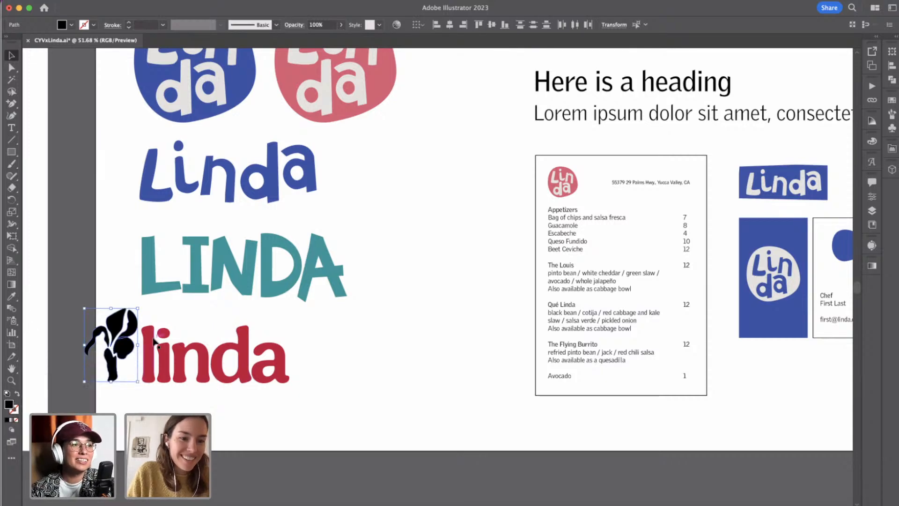
scroll(156, 344, down, 2)
shift+click(165, 356)
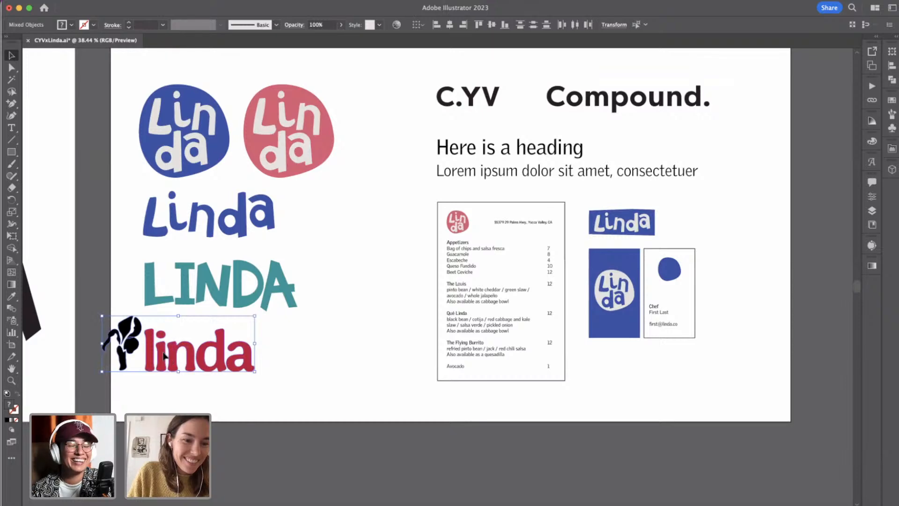
drag(165, 356, 191, 356)
click(157, 385)
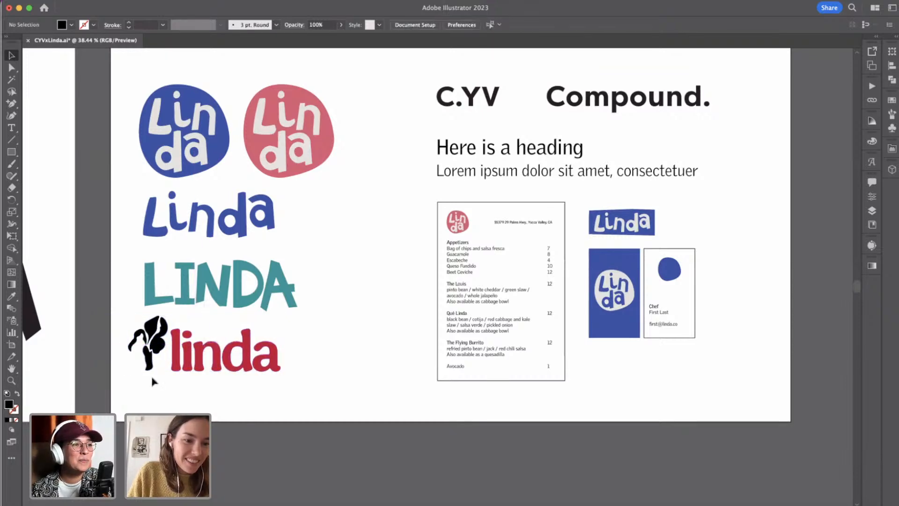
drag(117, 327, 154, 377)
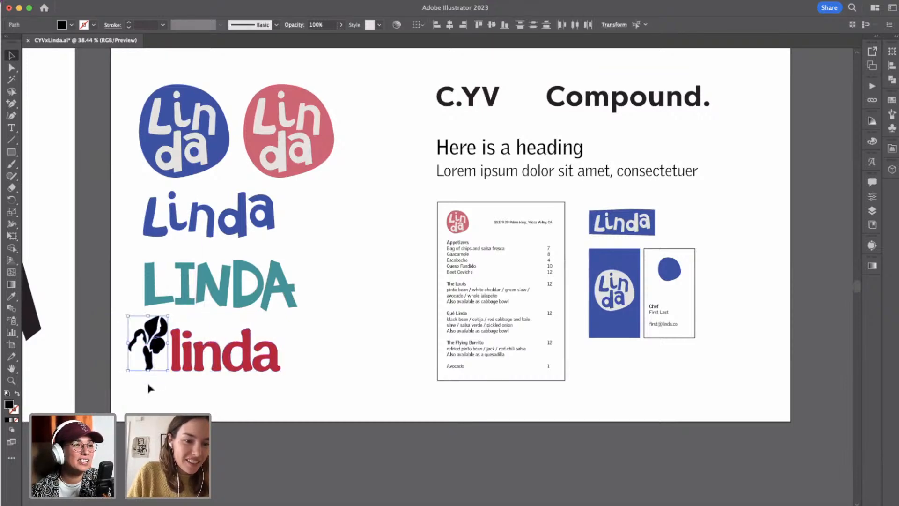
click(149, 388)
Draw a small curved black petal, about 33 by 28 px, with the Curvature tool inside the arch of the iris's drooping left petal.
scroll(149, 388, up, 5)
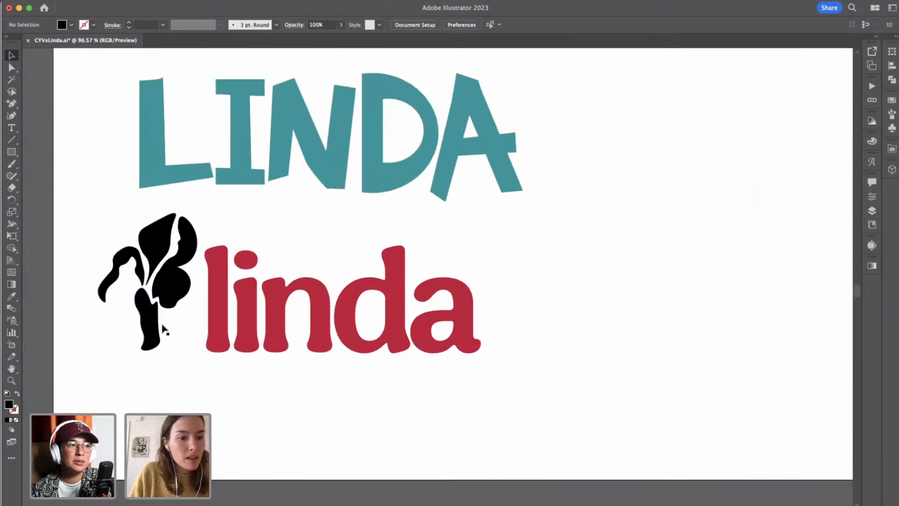
click(12, 116)
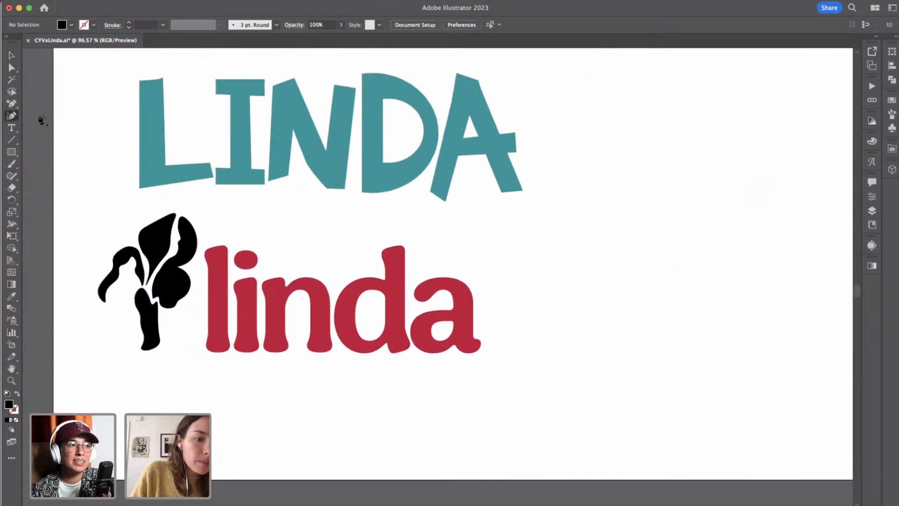
click(109, 297)
drag(131, 283, 141, 286)
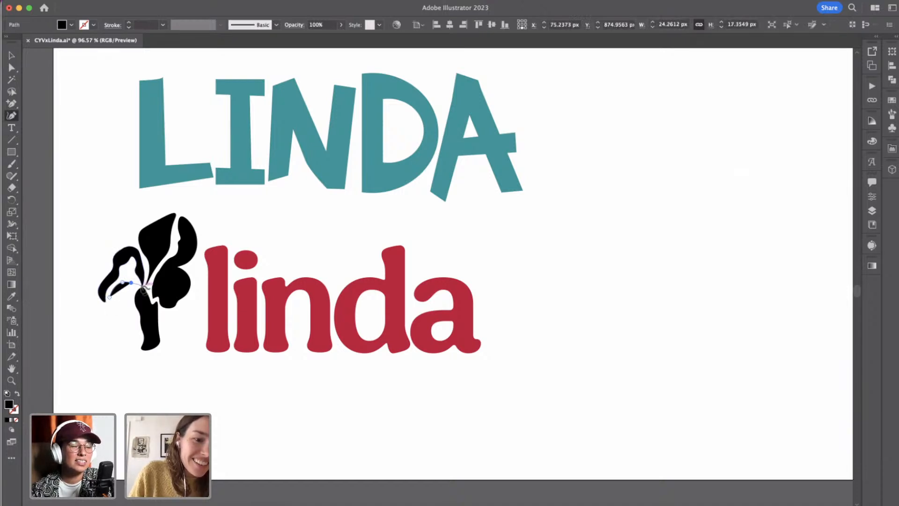
scroll(149, 282, up, 2)
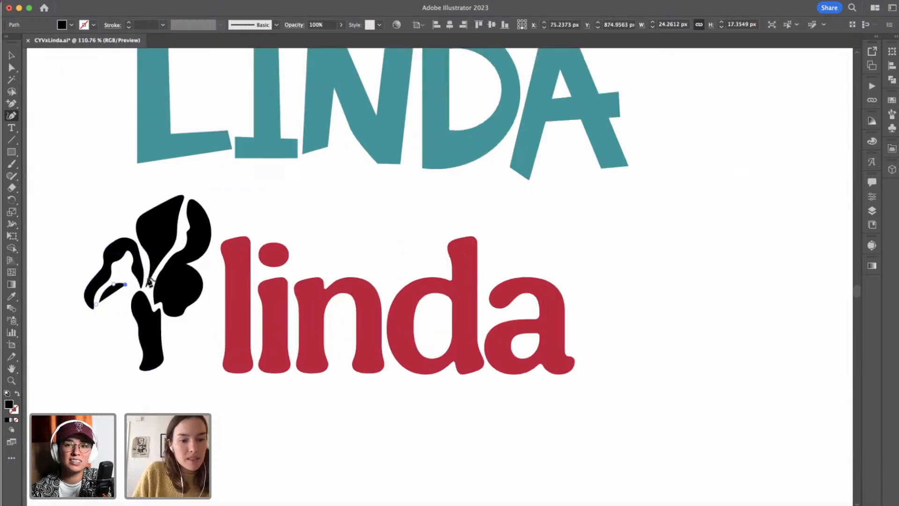
scroll(149, 282, up, 5)
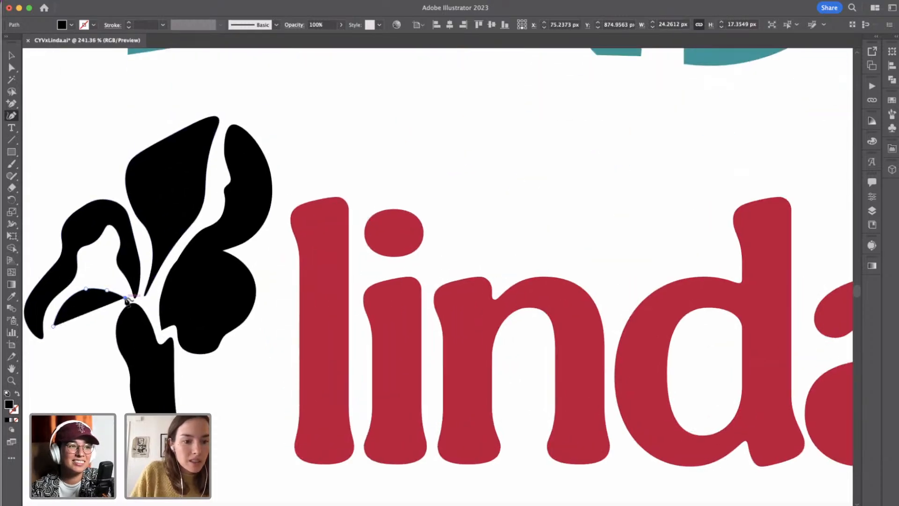
click(127, 299)
click(113, 277)
click(97, 265)
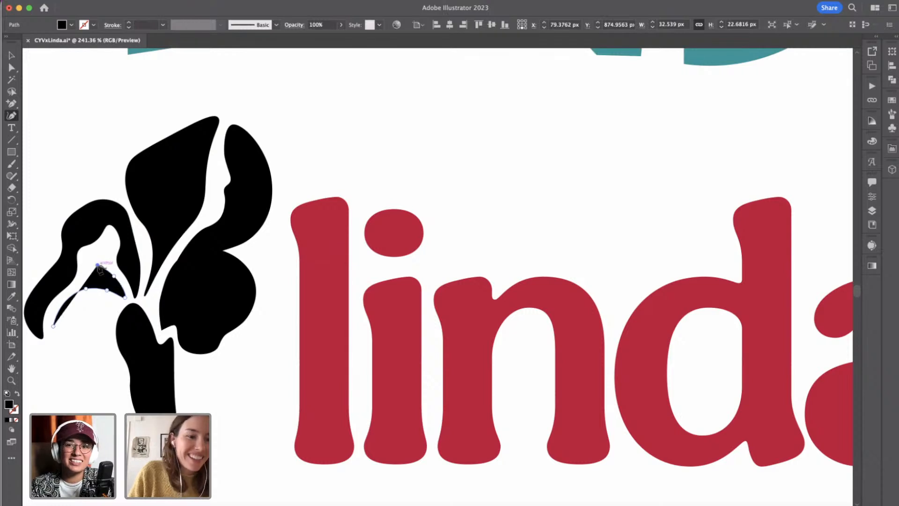
click(88, 273)
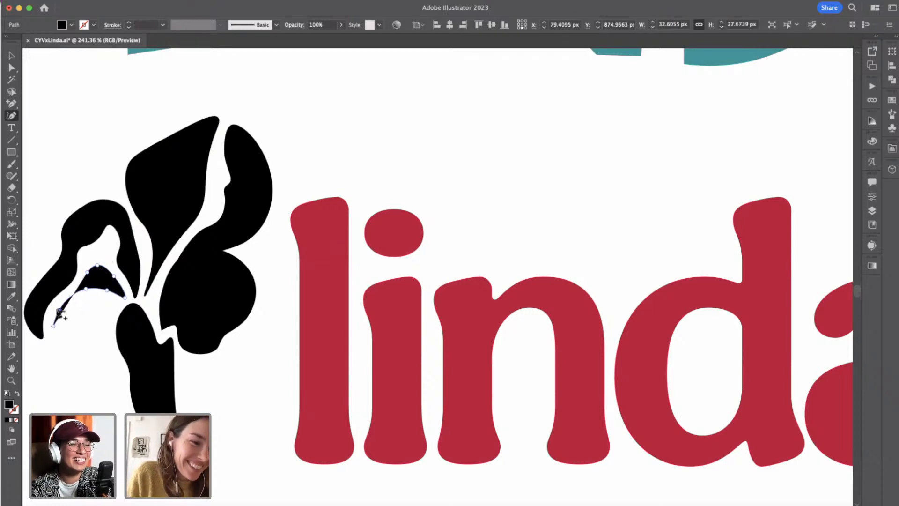
click(58, 310)
click(54, 326)
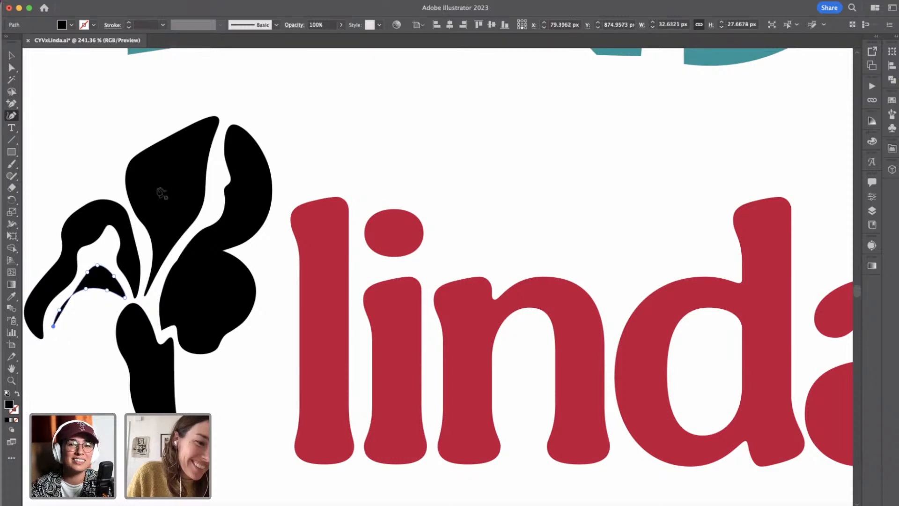
click(12, 67)
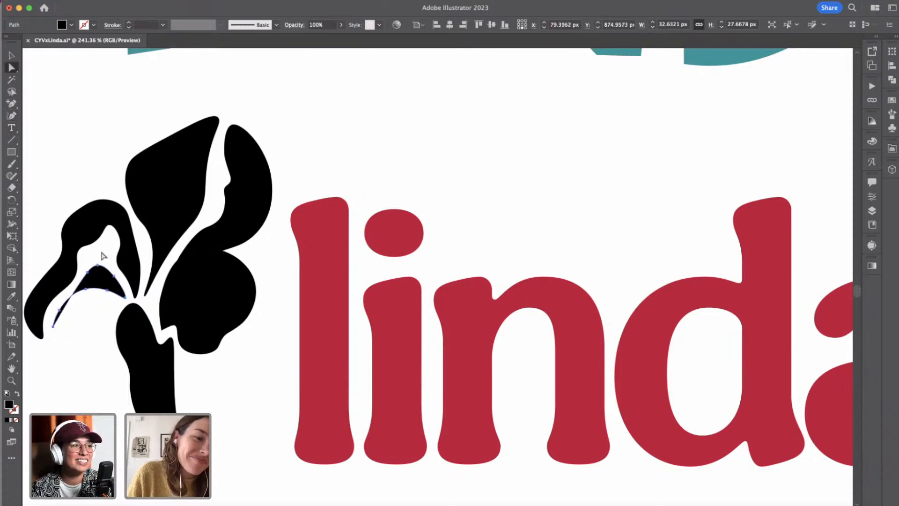
Reshape the iris's small inner left petal with a taller, narrower peak, a curved-in outer edge and a fuller lower tail.
click(59, 310)
drag(90, 295, 112, 299)
drag(97, 265, 86, 284)
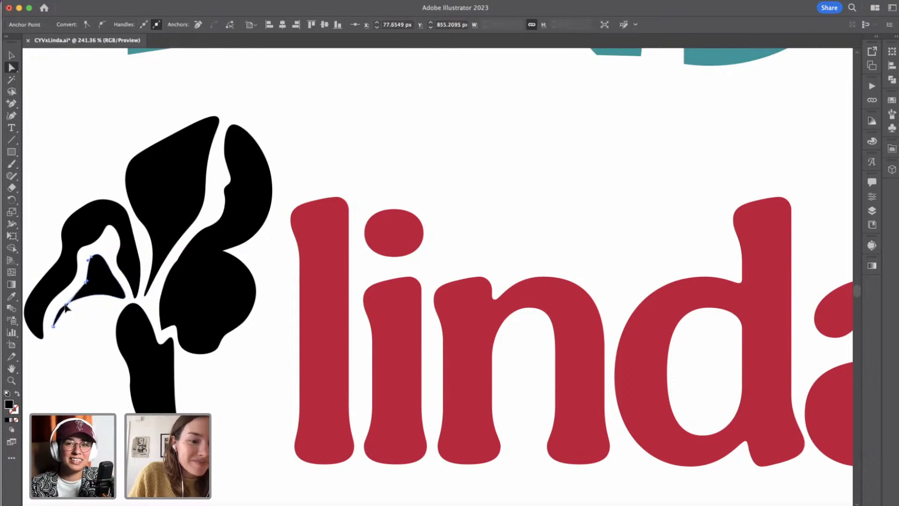
drag(59, 313, 63, 324)
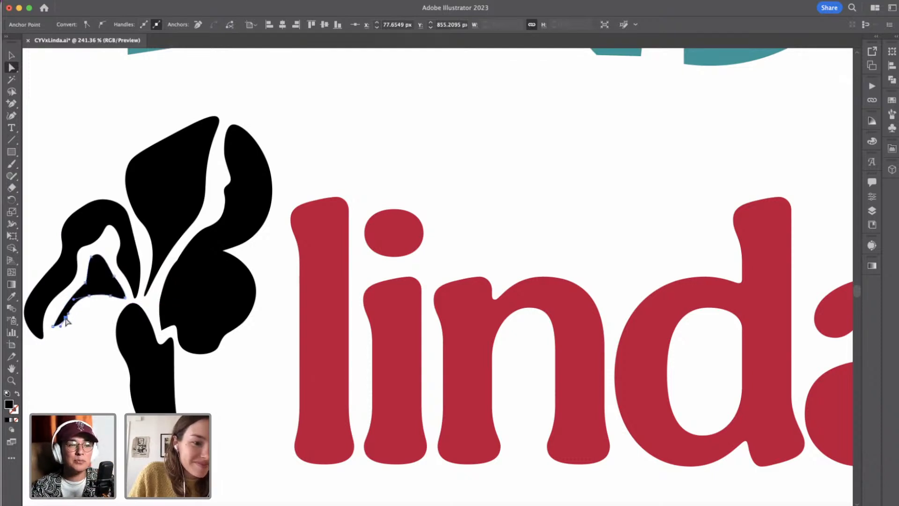
click(87, 283)
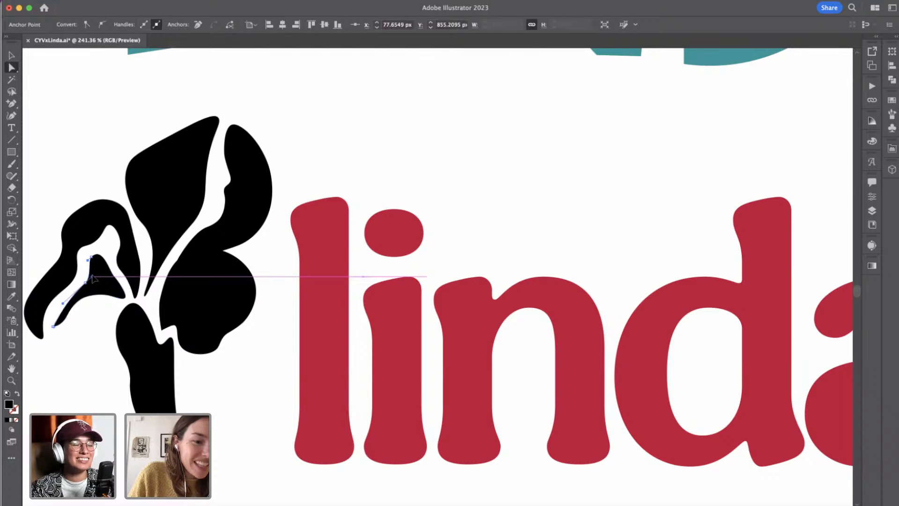
drag(93, 277, 93, 276)
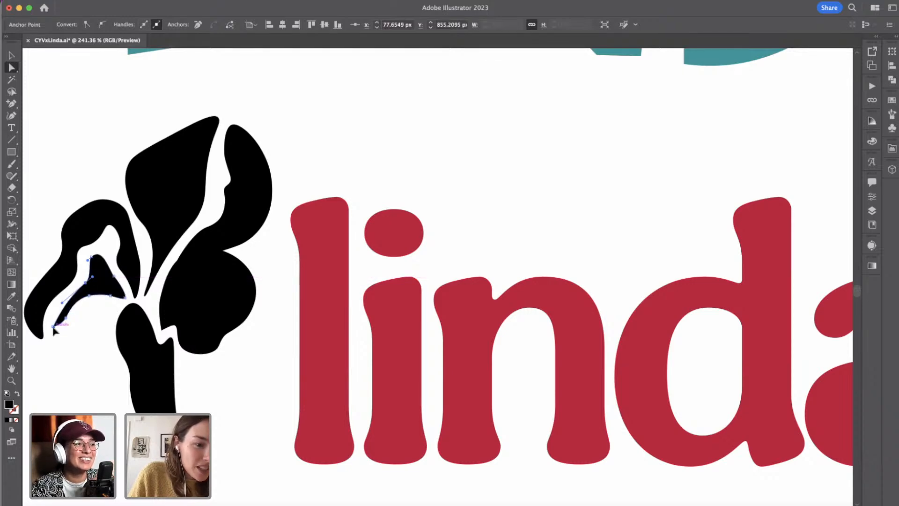
click(66, 318)
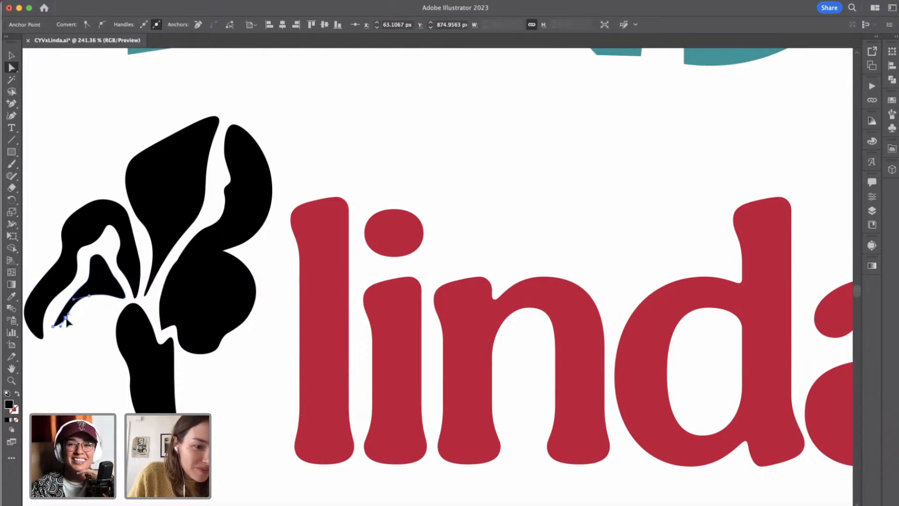
drag(66, 323, 54, 305)
click(92, 321)
Draw a curved black base piece, about 29 by 20 px, with the Curvature tool just below the iris stem, following its lower edge.
scroll(92, 321, down, 2)
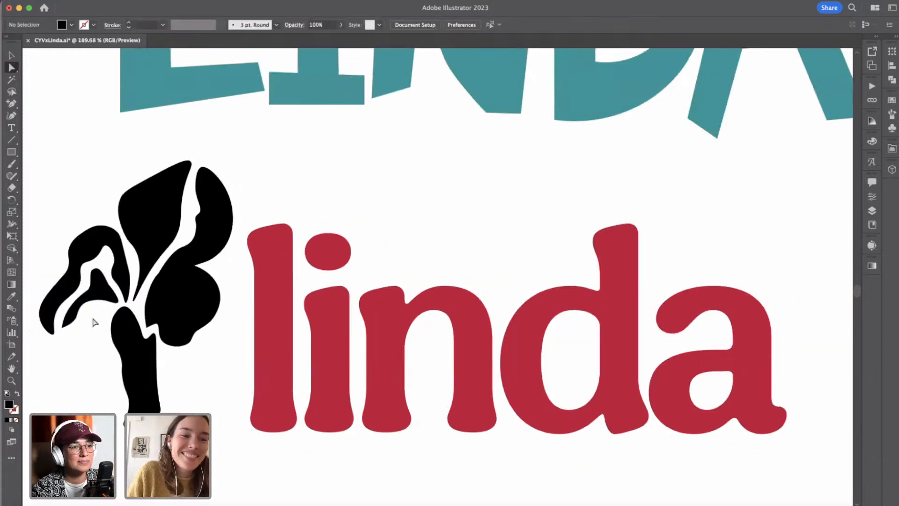
scroll(167, 372, down, 2)
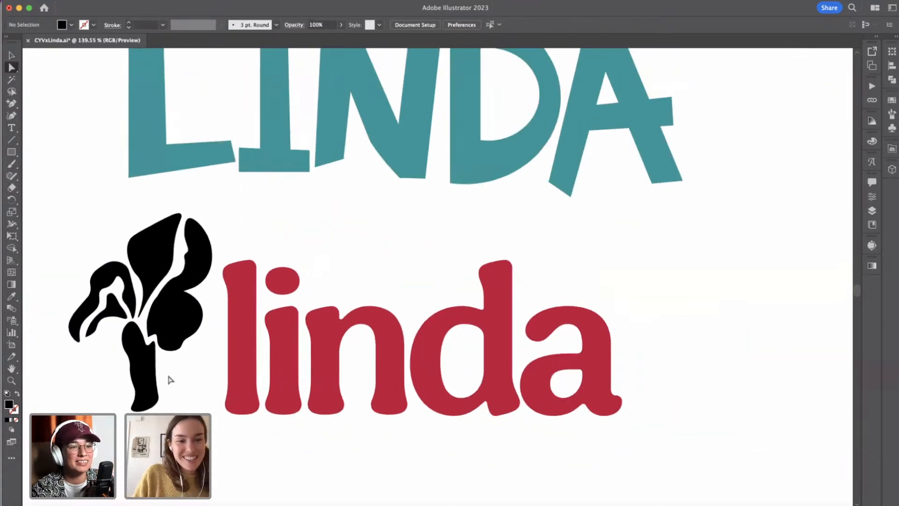
scroll(167, 372, down, 2)
scroll(136, 307, down, 1)
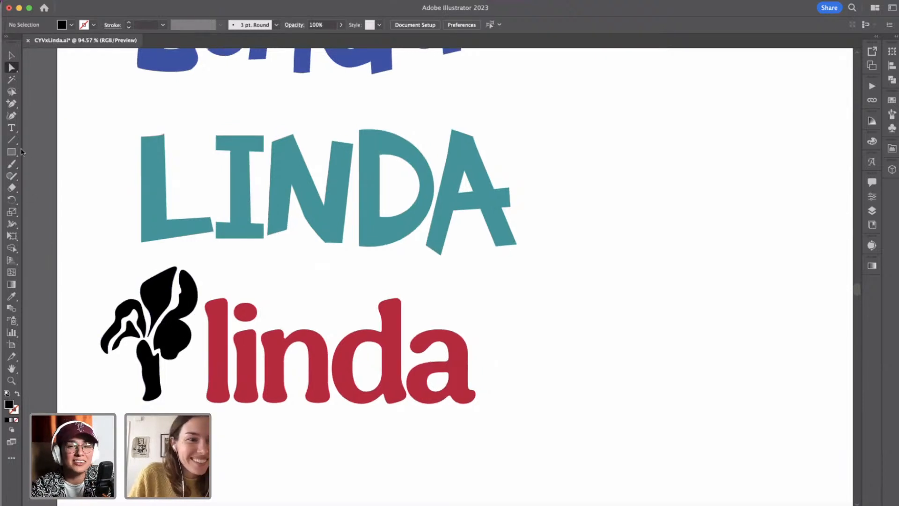
click(11, 117)
scroll(105, 419, up, 10)
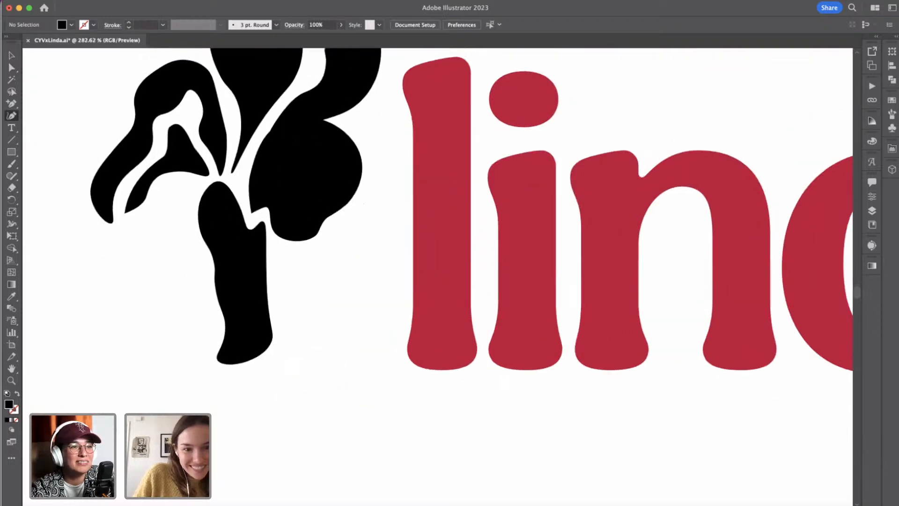
click(216, 370)
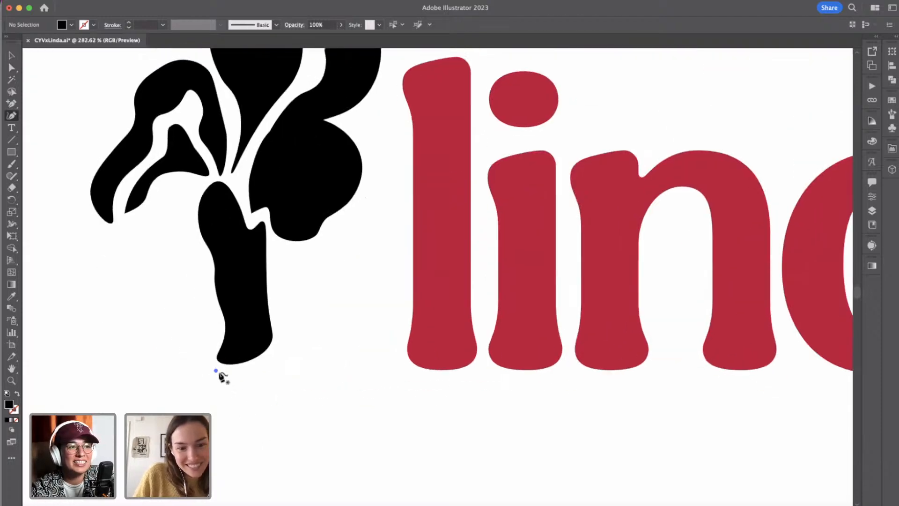
click(246, 370)
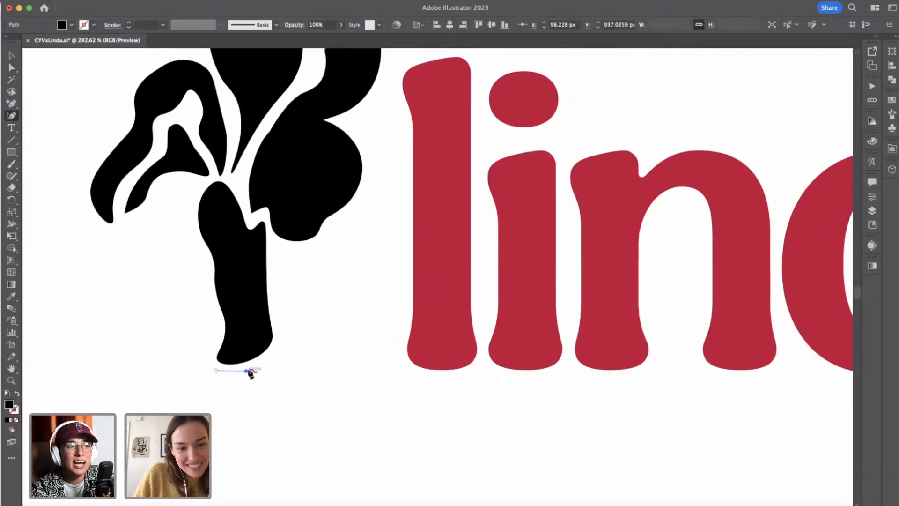
click(272, 358)
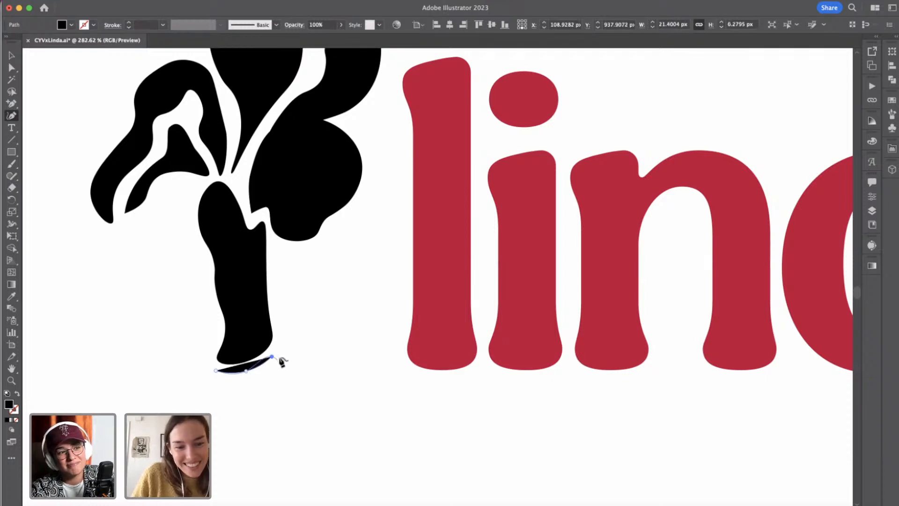
drag(278, 354, 280, 370)
click(280, 370)
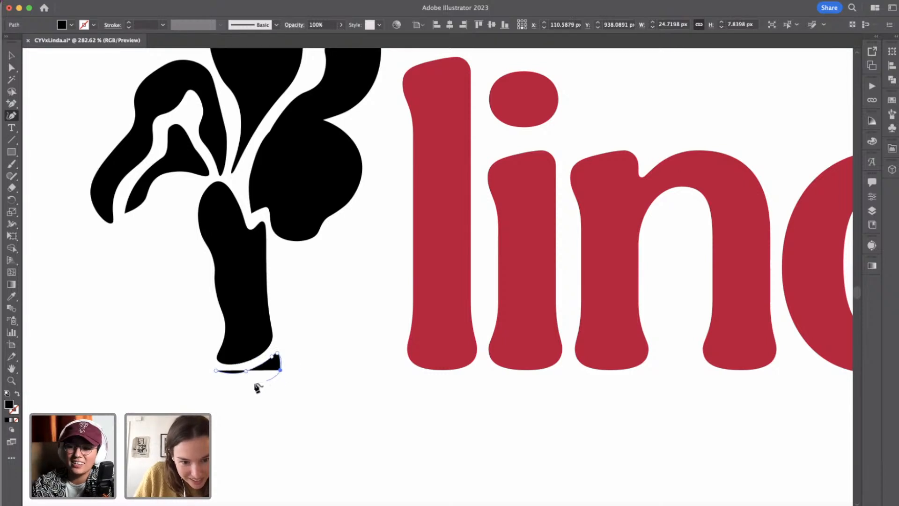
drag(252, 385, 231, 394)
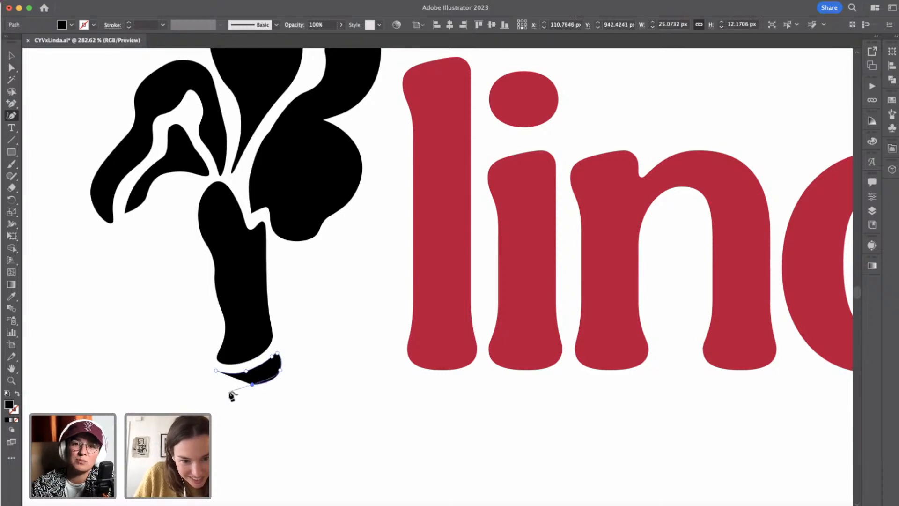
click(211, 404)
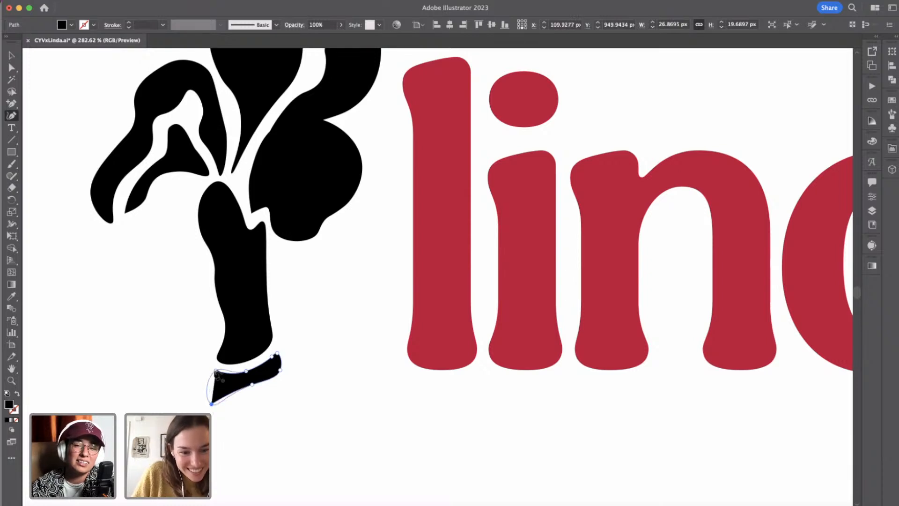
click(216, 373)
Refine the left end of the stem's base piece by adjusting the curves at its upper and lower corner anchors.
click(12, 68)
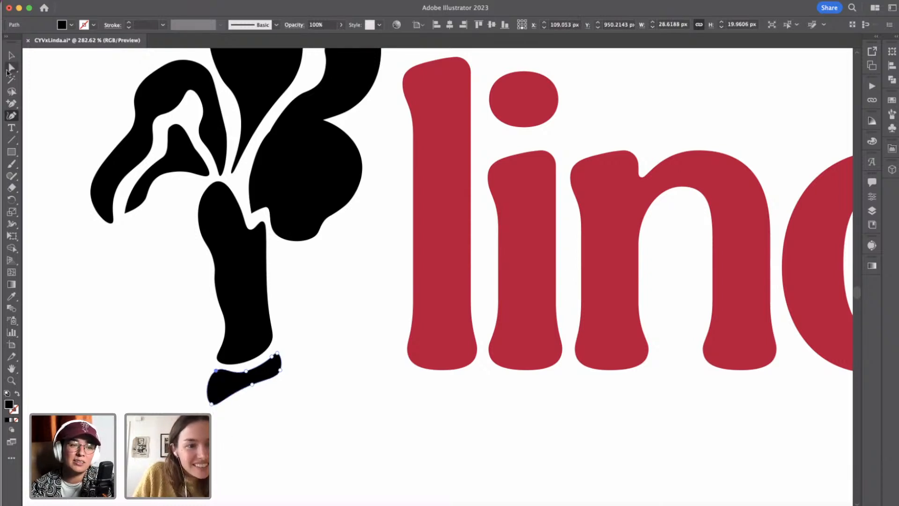
click(216, 372)
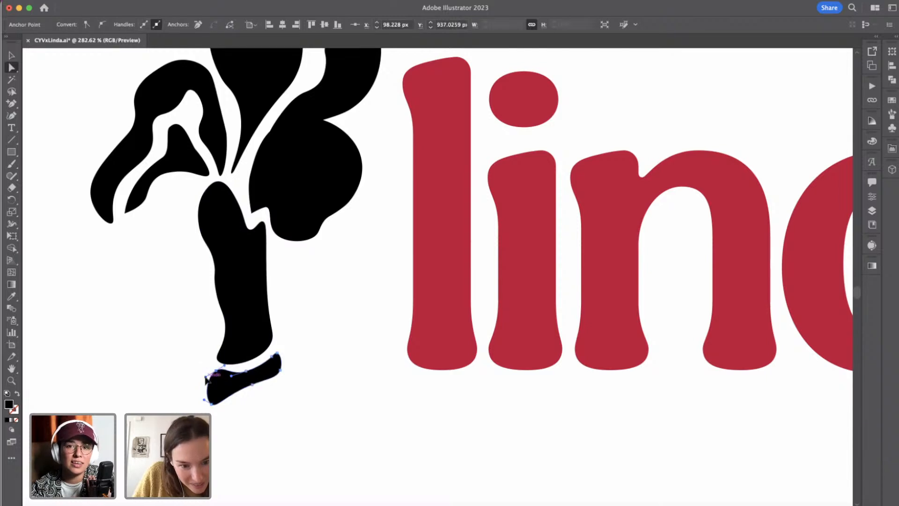
drag(212, 376, 209, 373)
drag(213, 405, 214, 406)
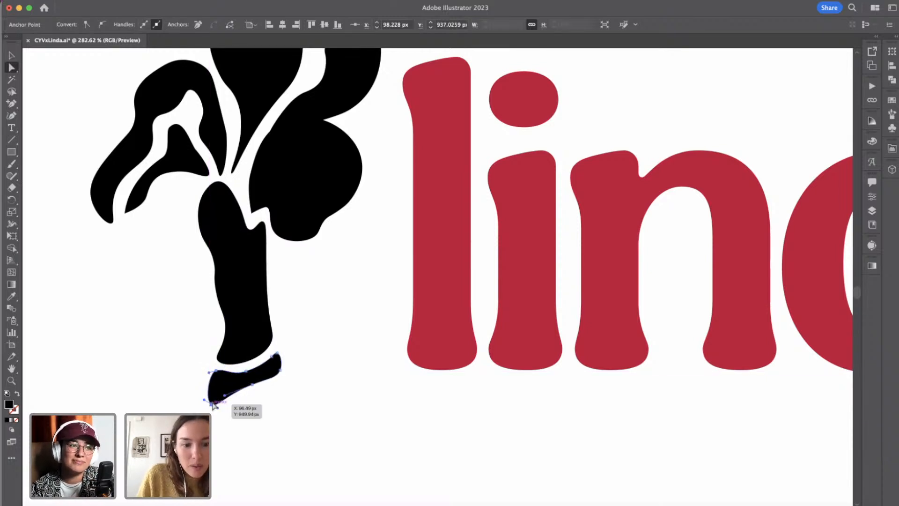
click(271, 438)
Extend and round the pointed lower tip of the iris's central upper petal, and smooth the curve leading into it.
scroll(274, 438, down, 5)
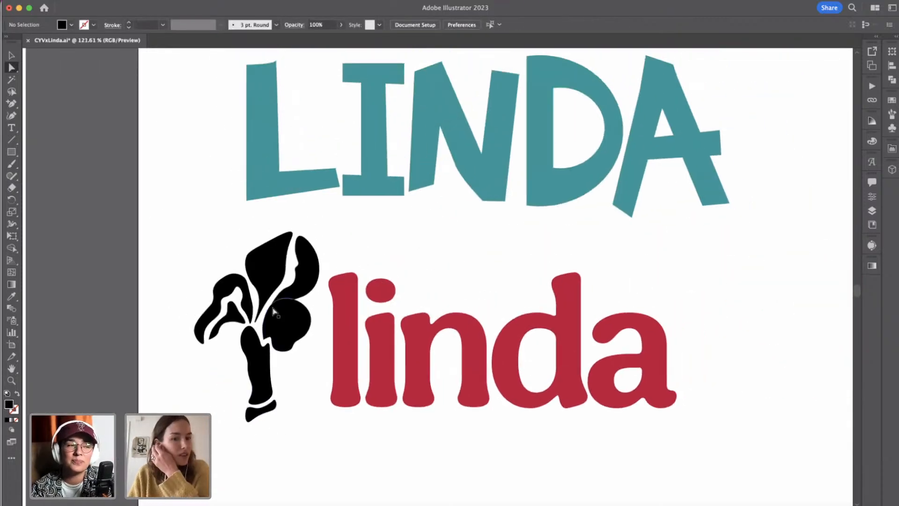
click(260, 320)
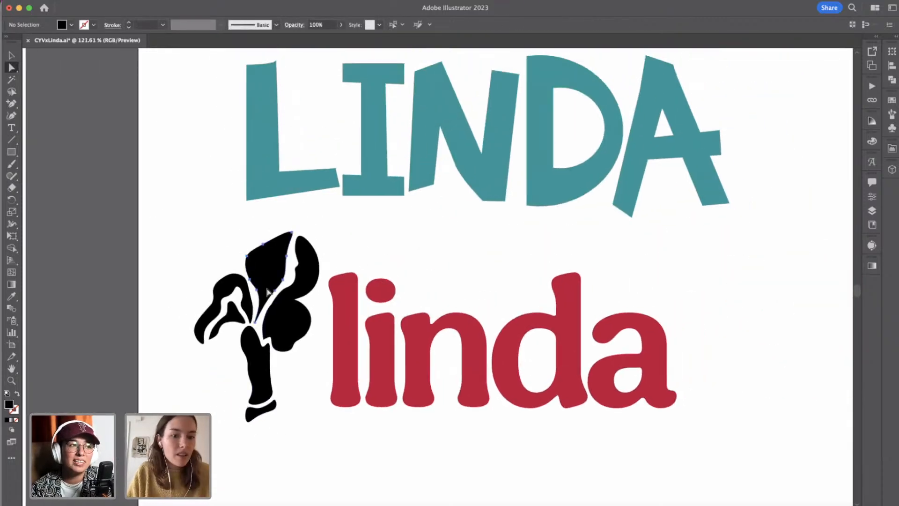
click(258, 325)
scroll(260, 347, up, 6)
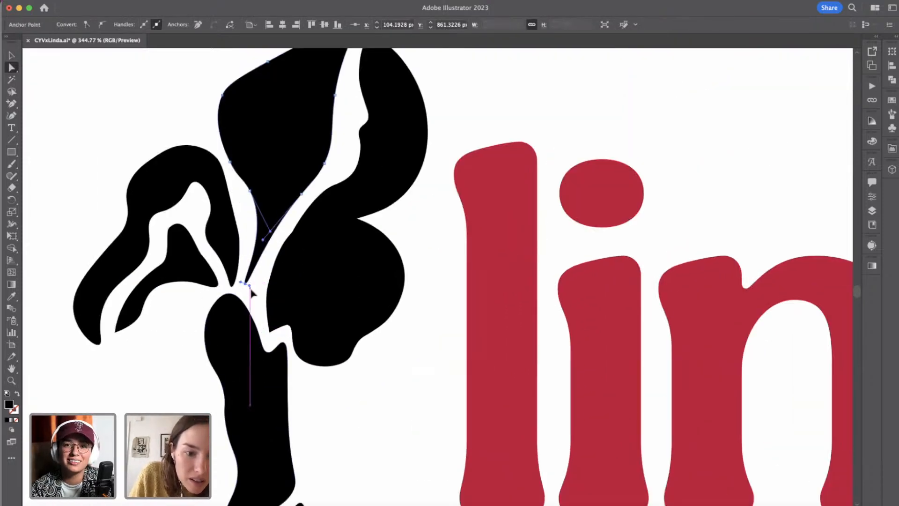
drag(252, 292, 255, 322)
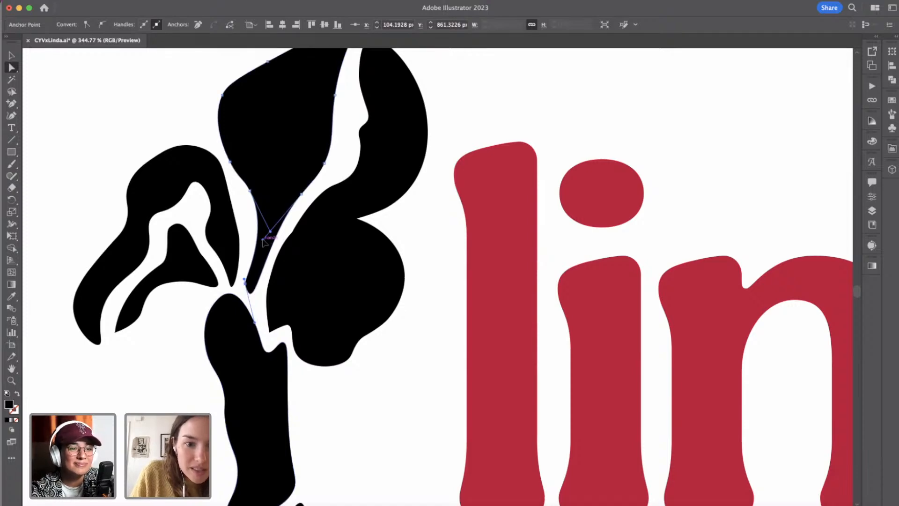
drag(263, 240, 267, 232)
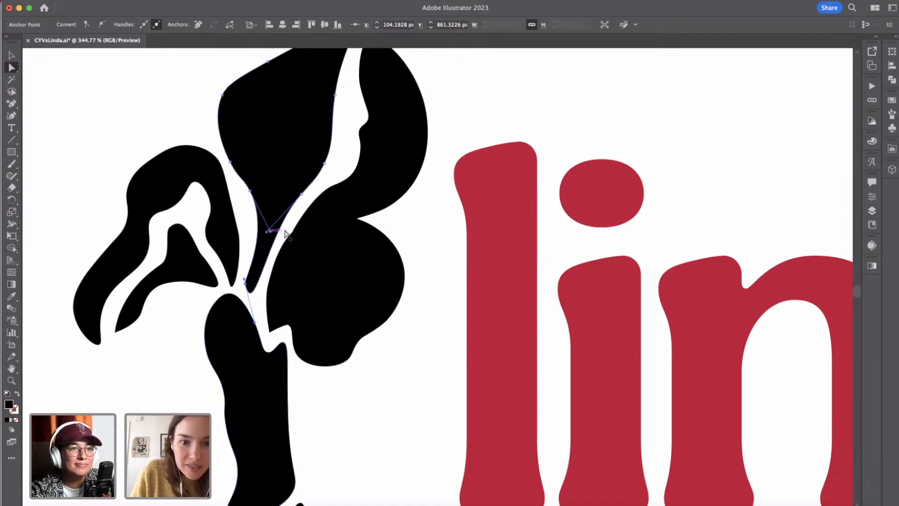
click(372, 416)
Adjust the inner left edge and the lower left curve of the iris's round right petal.
scroll(370, 412, down, 3)
click(320, 324)
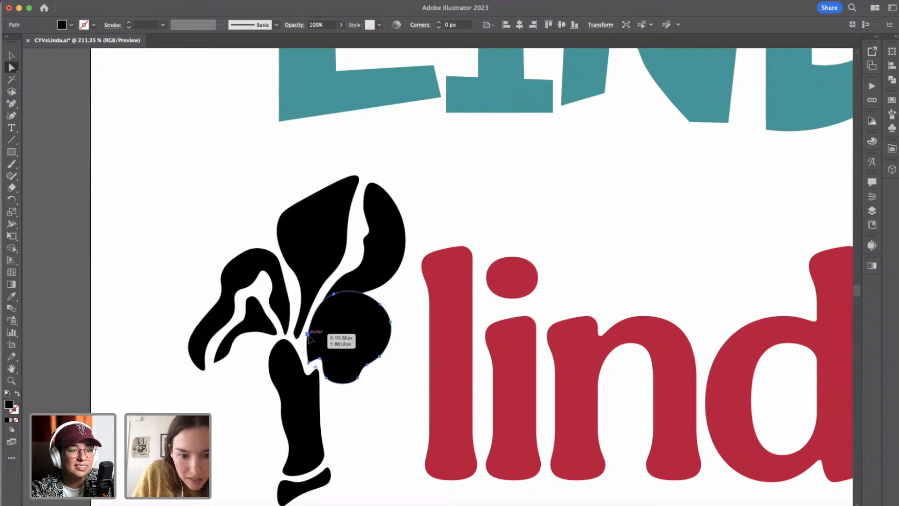
click(308, 335)
mouse_move(313, 323)
mouse_down()
mouse_move(334, 299)
mouse_move(334, 306)
mouse_move(355, 301)
mouse_move(316, 309)
mouse_up()
click(327, 378)
drag(328, 379, 331, 378)
click(365, 406)
Compare the iris and "linda" wordmark pairing with the moodboard references, especially the ".nyc" flower logo.
scroll(366, 409, down, 10)
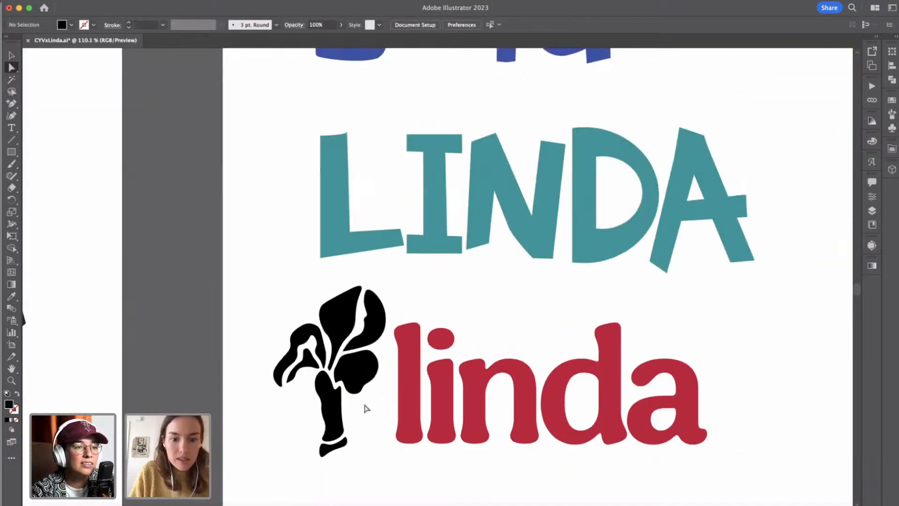
scroll(367, 409, down, 5)
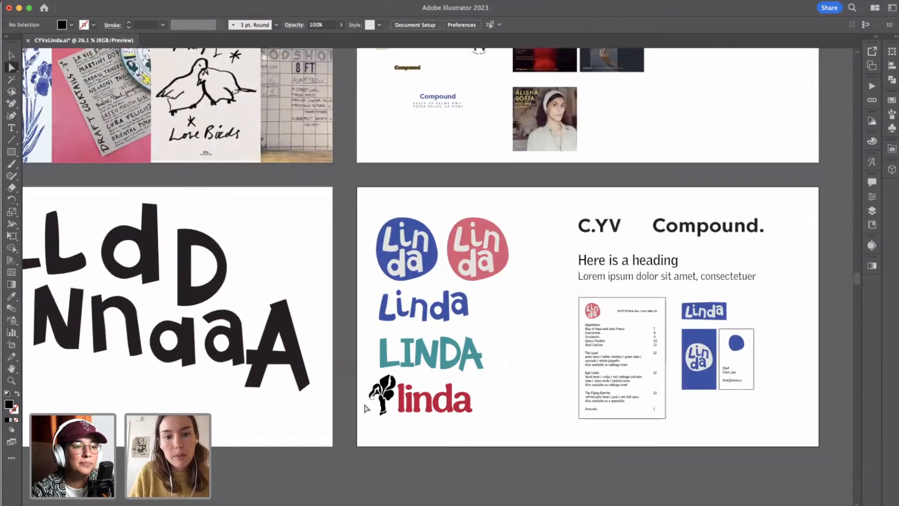
scroll(364, 409, up, 2)
scroll(366, 408, up, 3)
scroll(413, 75, up, 2)
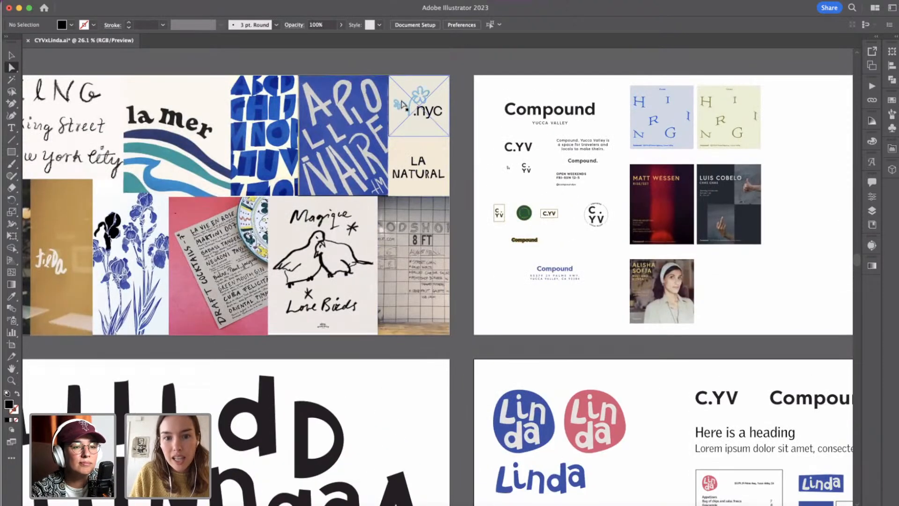
scroll(402, 104, up, 6)
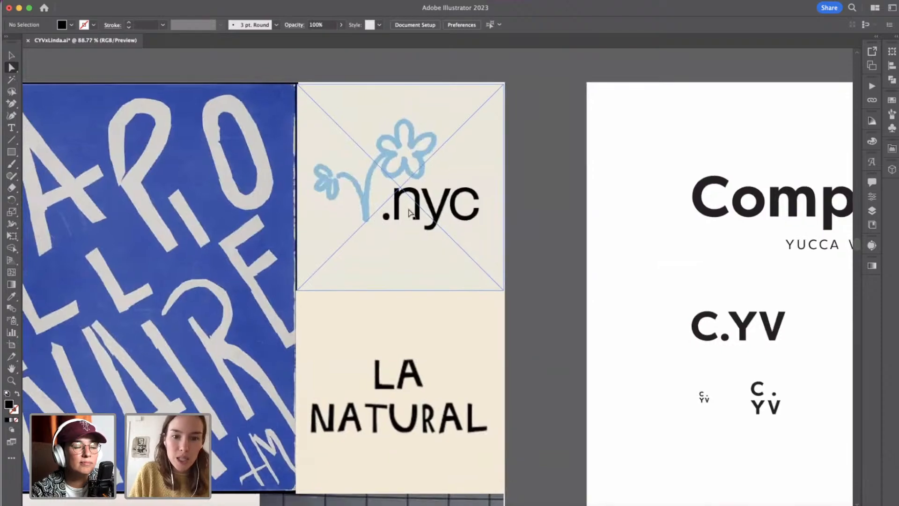
scroll(503, 313, down, 7)
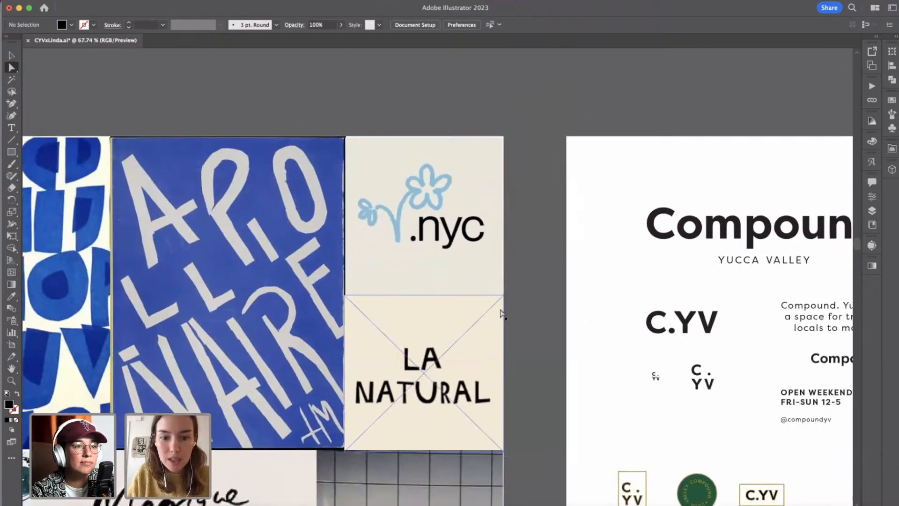
scroll(501, 314, down, 5)
scroll(501, 313, right, 1)
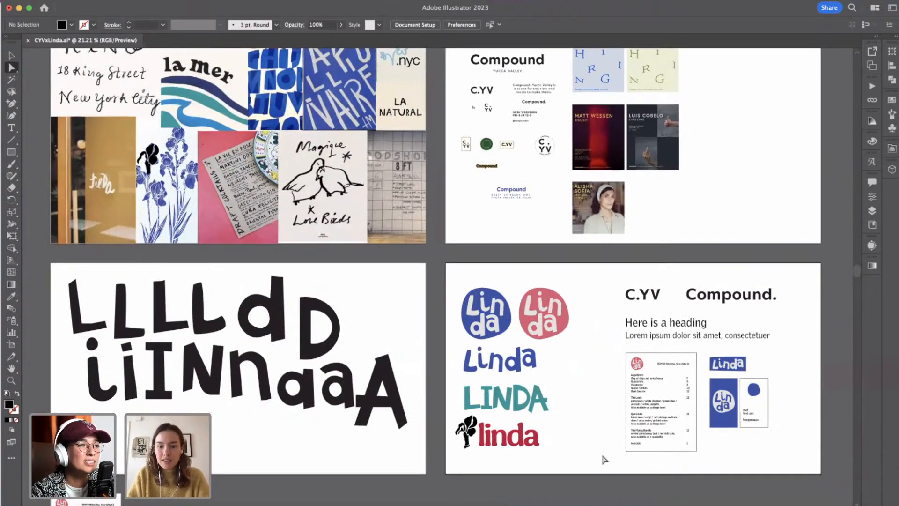
Recolour the whole black iris with the dark blue of the round Linda logo.
scroll(604, 460, up, 2)
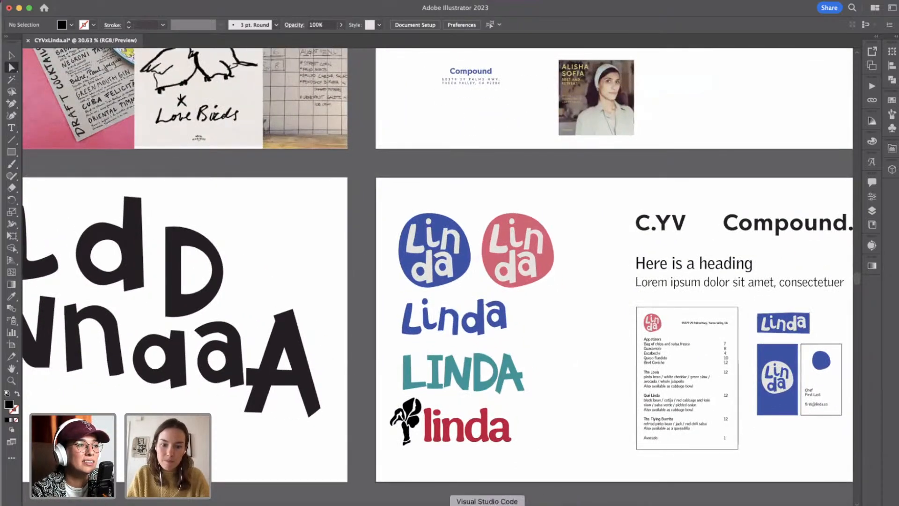
scroll(426, 412, up, 2)
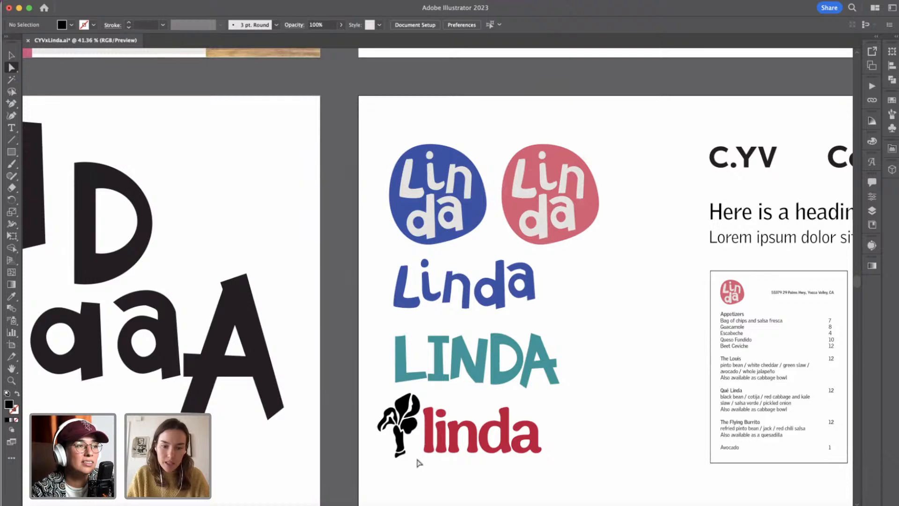
scroll(419, 463, up, 2)
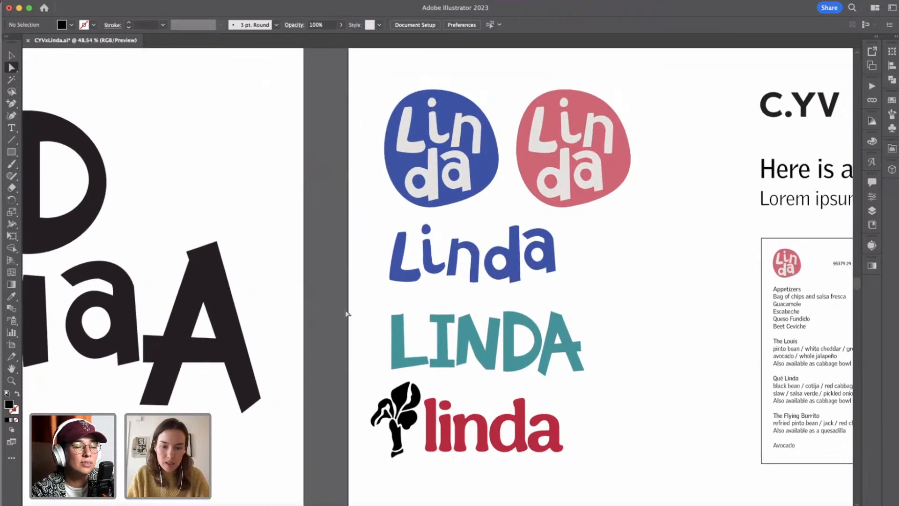
click(12, 56)
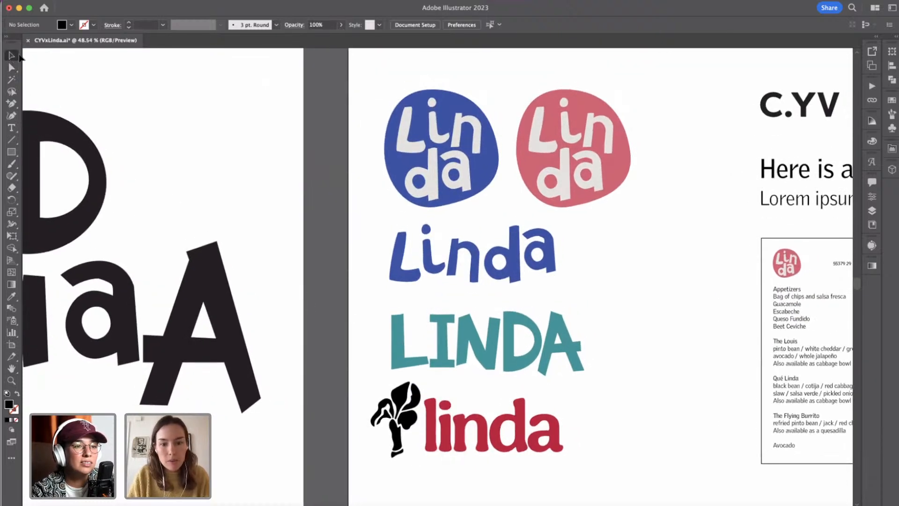
drag(411, 500, 419, 496)
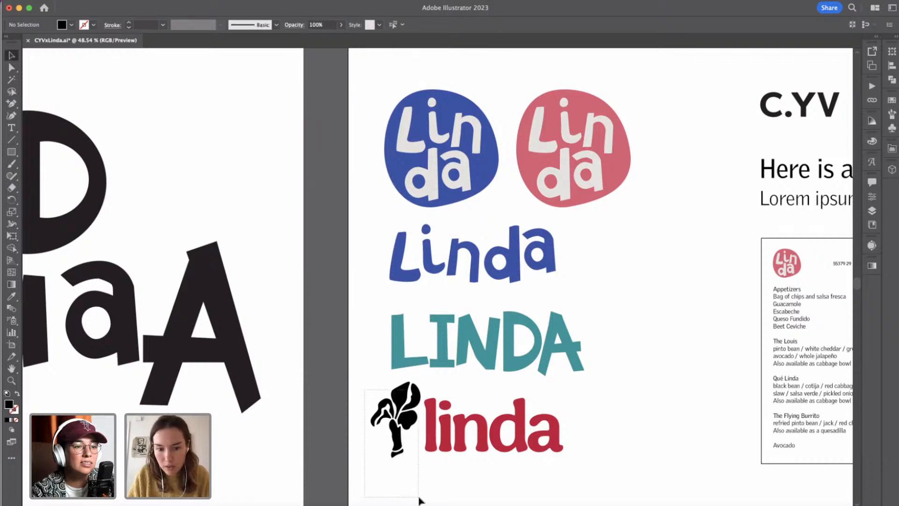
click(12, 297)
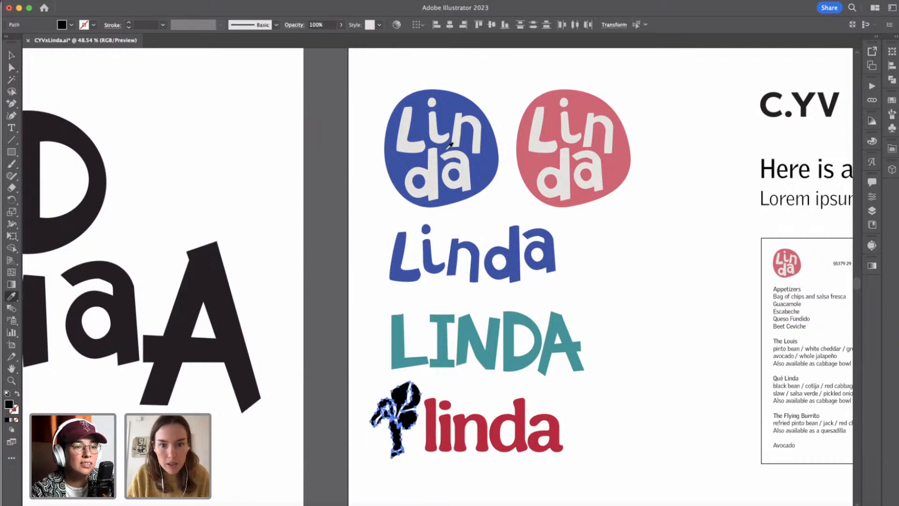
click(395, 166)
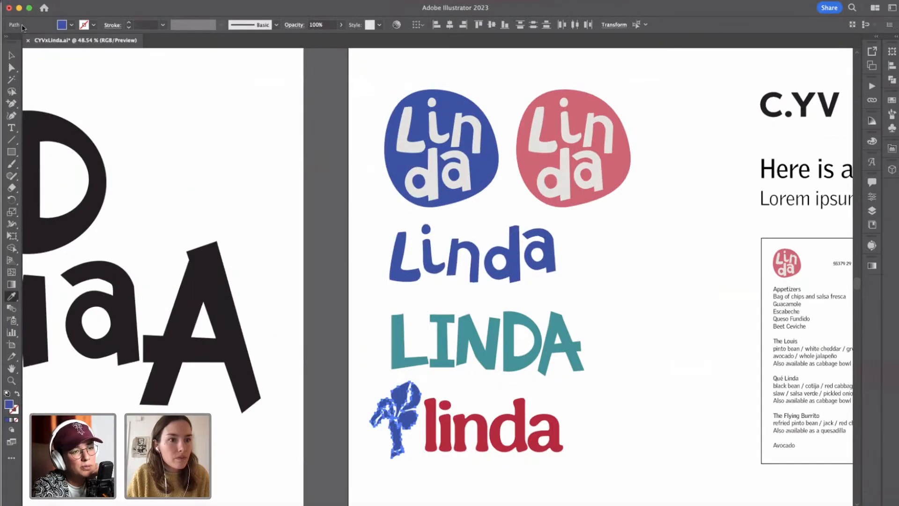
Move the red "linda" wordmark slightly down beside the iris.
click(13, 55)
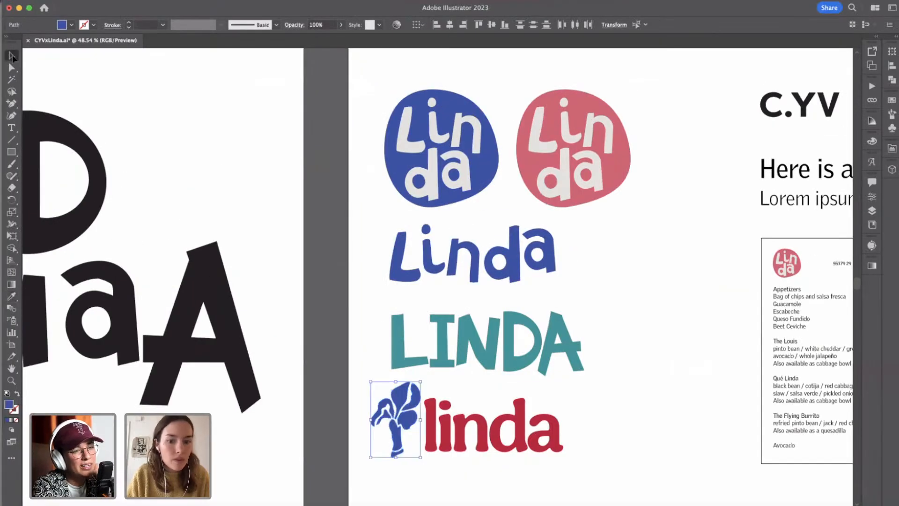
click(436, 424)
drag(555, 436, 559, 444)
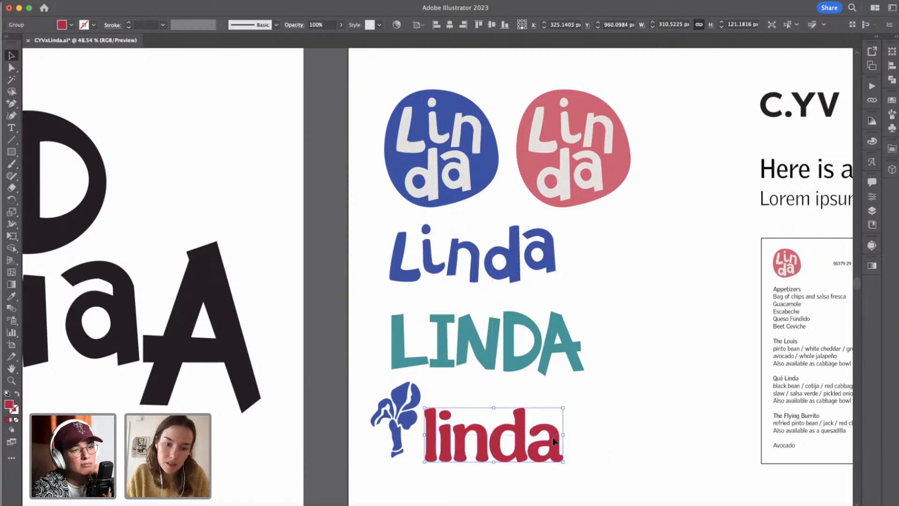
Try recolouring the red "linda" wordmark with blues sampled from the moodboard images.
click(11, 296)
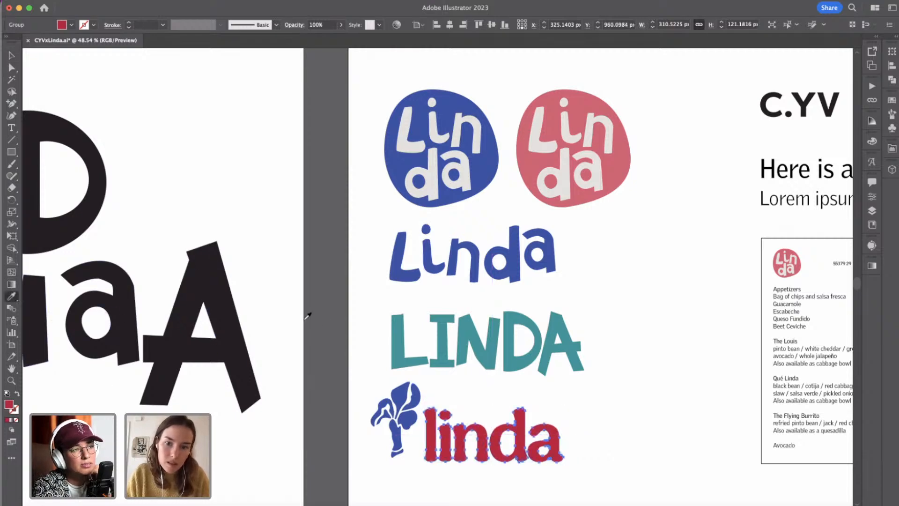
scroll(325, 324, down, 3)
scroll(325, 324, up, 10)
scroll(325, 323, left, 5)
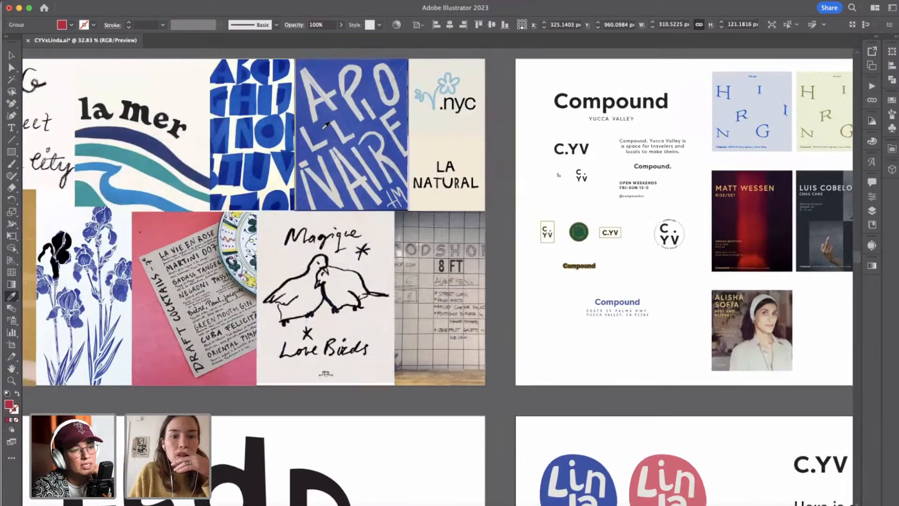
click(326, 125)
scroll(253, 131, down, 10)
scroll(252, 131, right, 6)
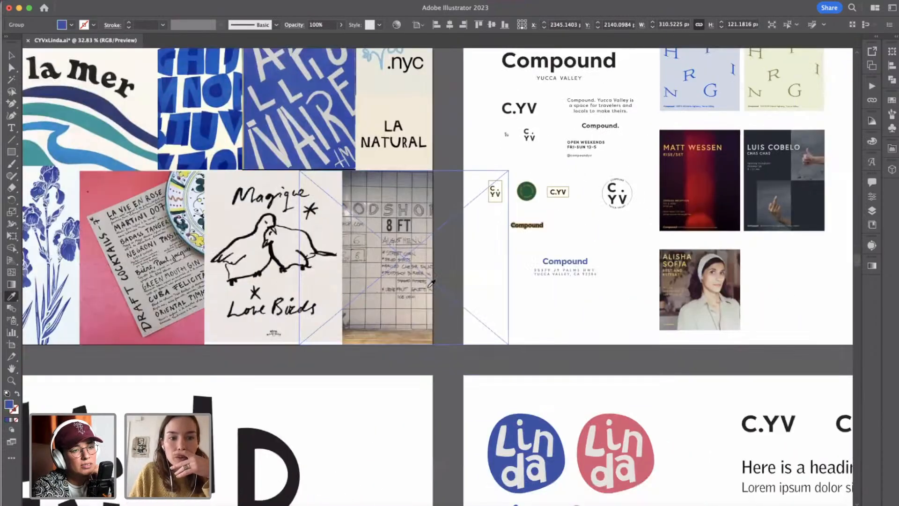
scroll(265, 140, up, 9)
scroll(265, 139, left, 5)
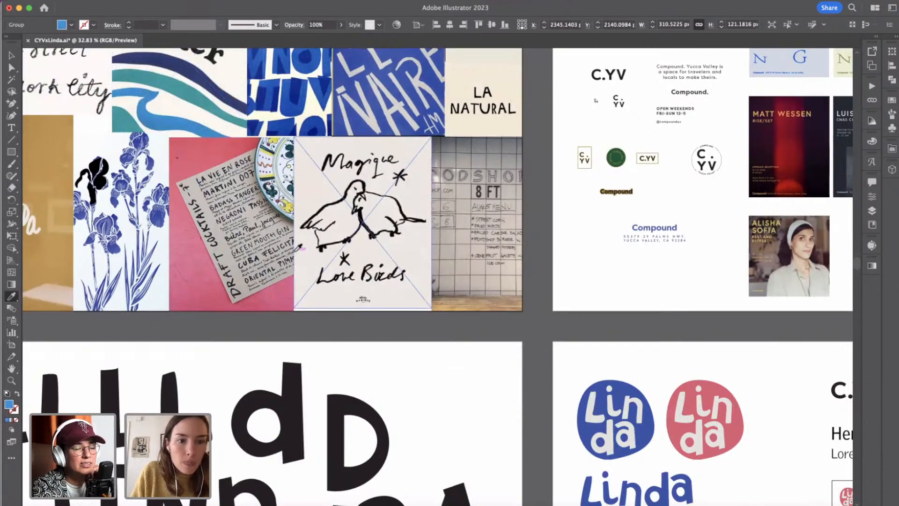
scroll(297, 247, down, 8)
scroll(297, 247, right, 6)
scroll(496, 424, up, 3)
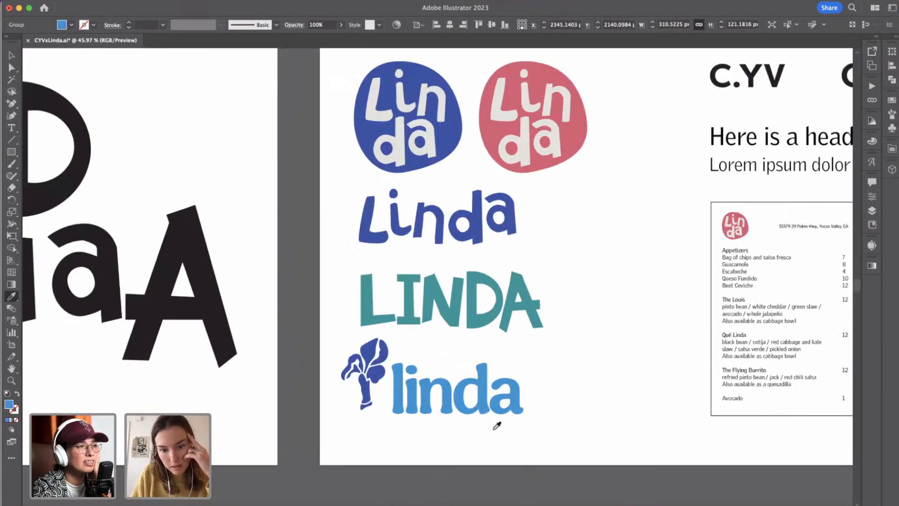
Select all the pieces of the blue iris and group them.
click(11, 56)
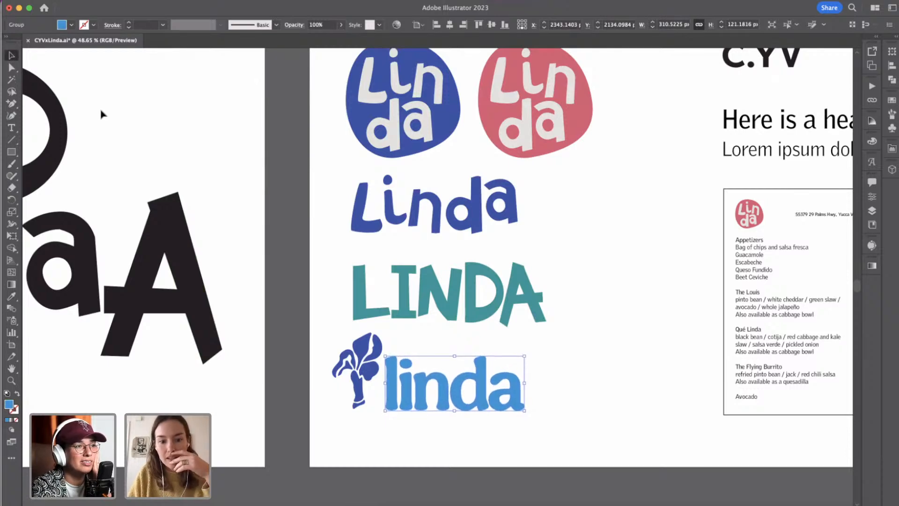
click(370, 352)
drag(318, 334, 377, 435)
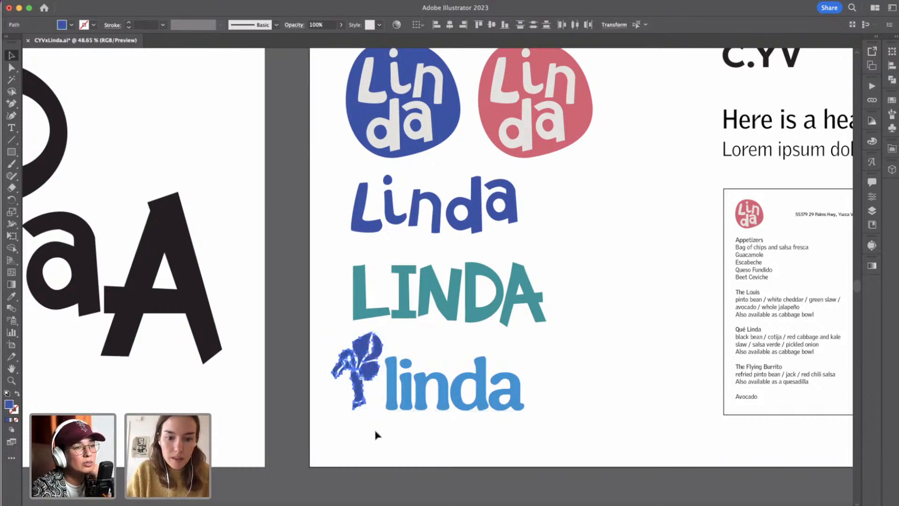
key(super+g)
Rotate the iris group slightly counter-clockwise and nudge it down beside the wordmark.
mouse_move(386, 328)
mouse_down()
mouse_move(391, 316)
mouse_move(385, 323)
mouse_up()
key(Down)
key(Down)
key(Down)
key(Down)
key(Down)
key(Down)
key(Down)
key(Down)
key(Down)
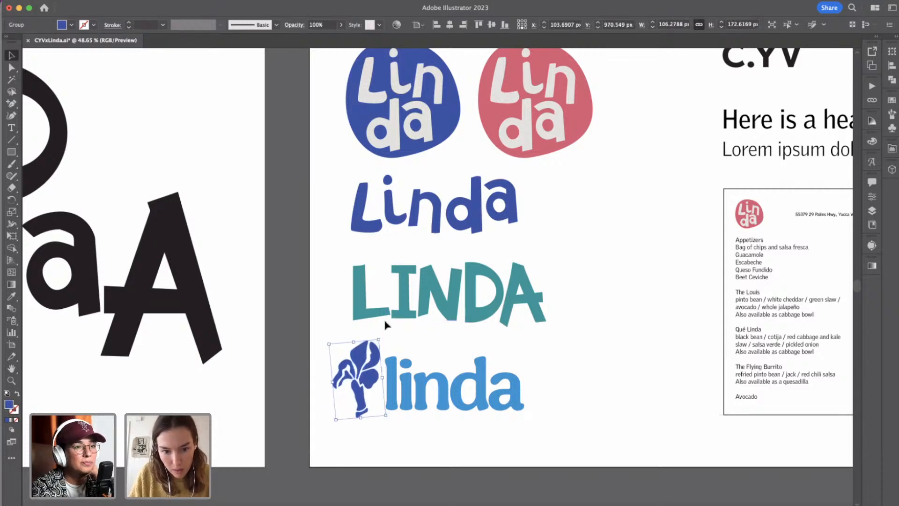
key(shift+Left)
key(shift+Right)
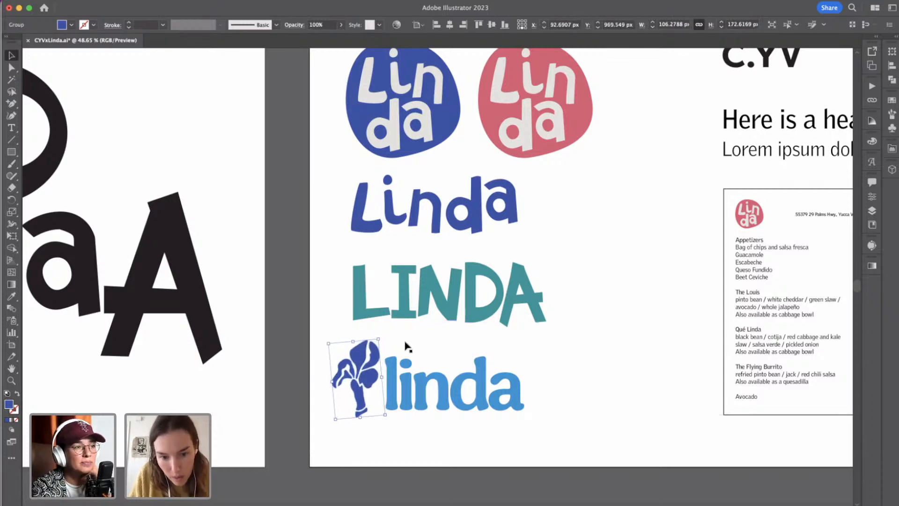
Scale the iris group down slightly so its height sits closer to that of the "linda" wordmark.
click(442, 442)
click(372, 343)
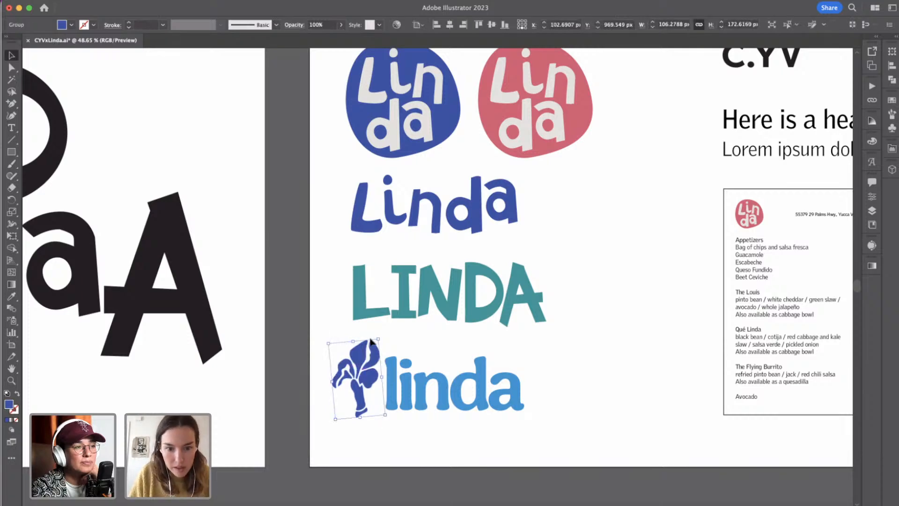
drag(354, 342, 354, 345)
drag(362, 419, 362, 414)
click(381, 437)
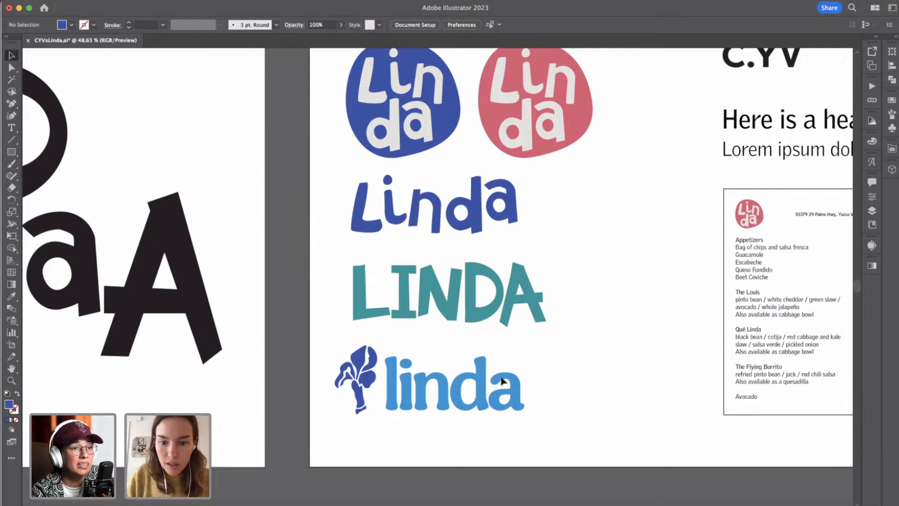
Recolour the light blue "linda" wordmark with the iris's dark blue.
click(398, 410)
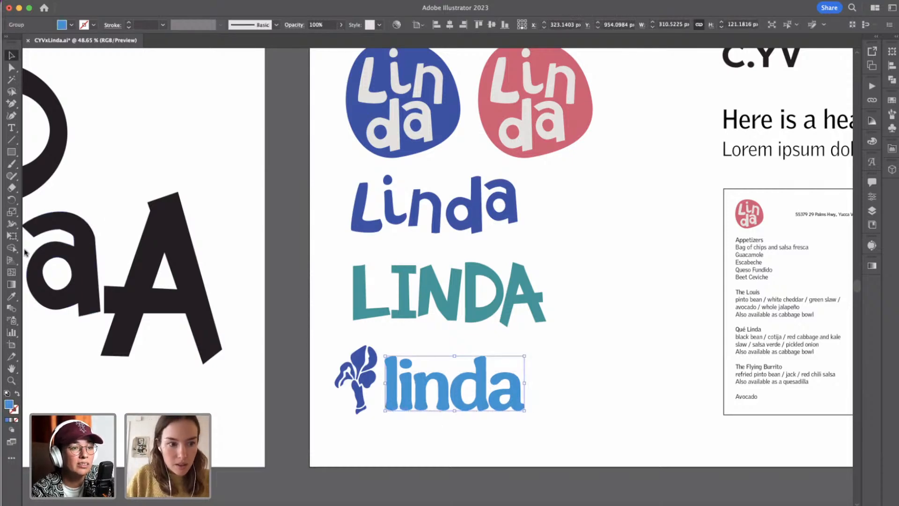
click(9, 298)
click(360, 373)
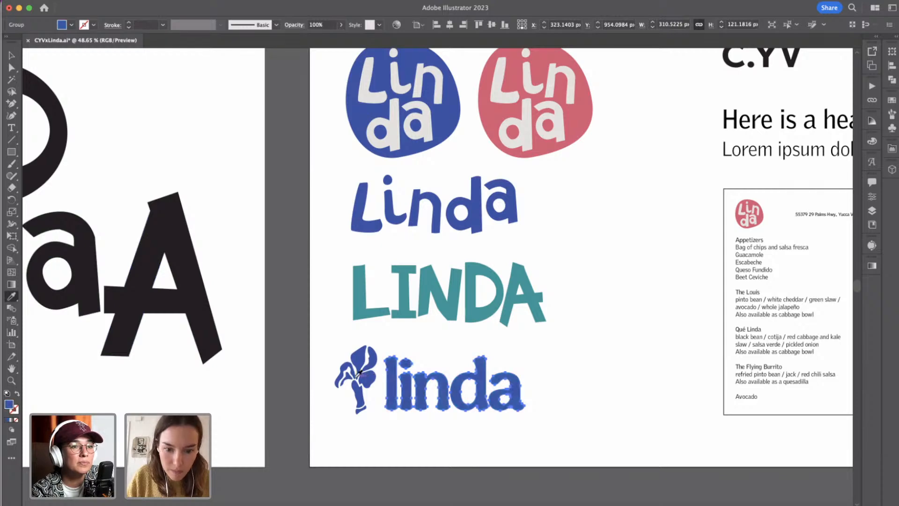
click(12, 54)
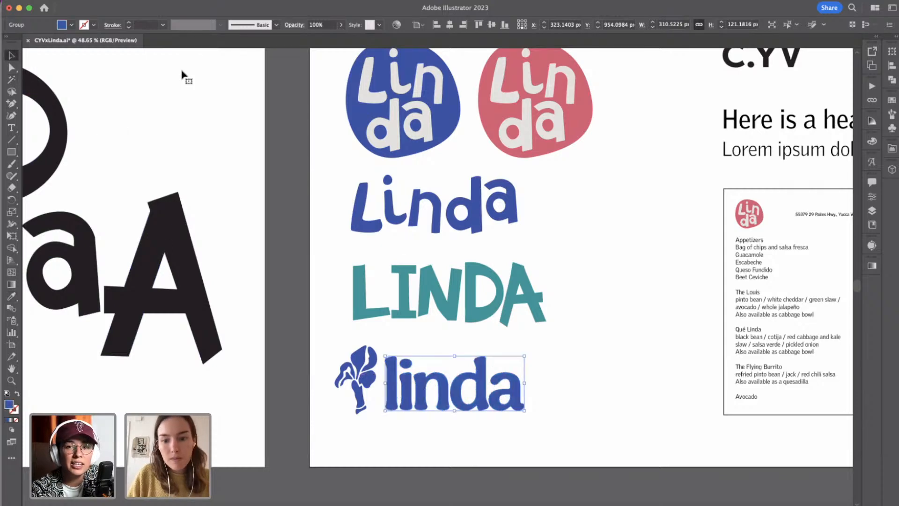
click(564, 391)
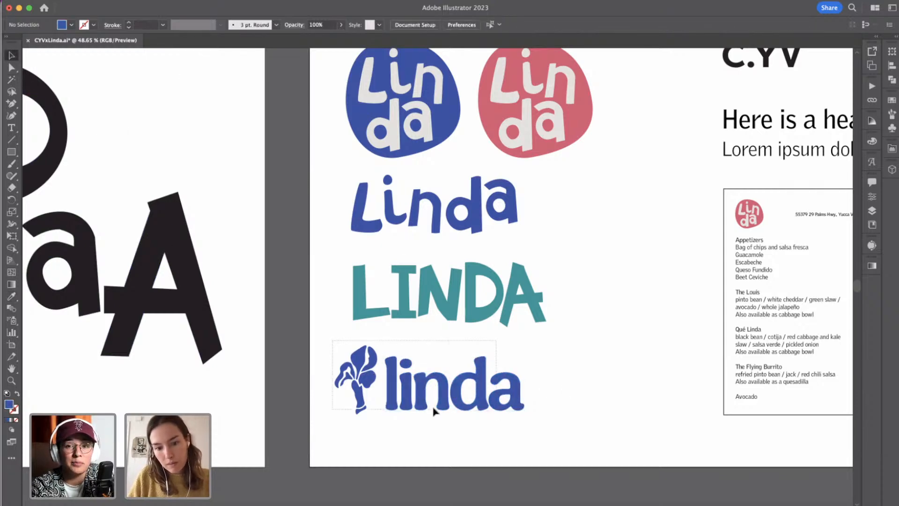
Delete the stem and its base piece from the iris group, leaving only the petals.
drag(361, 412, 368, 414)
click(376, 438)
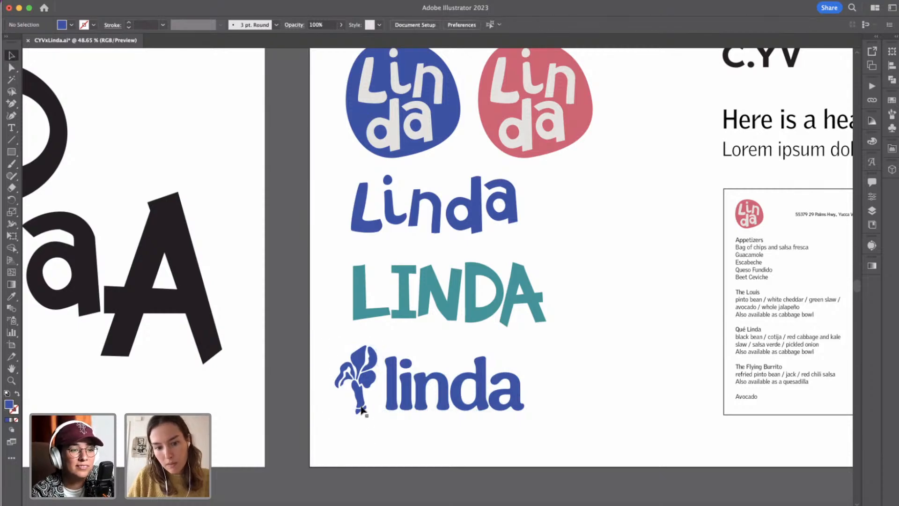
double_click(361, 398)
click(362, 400)
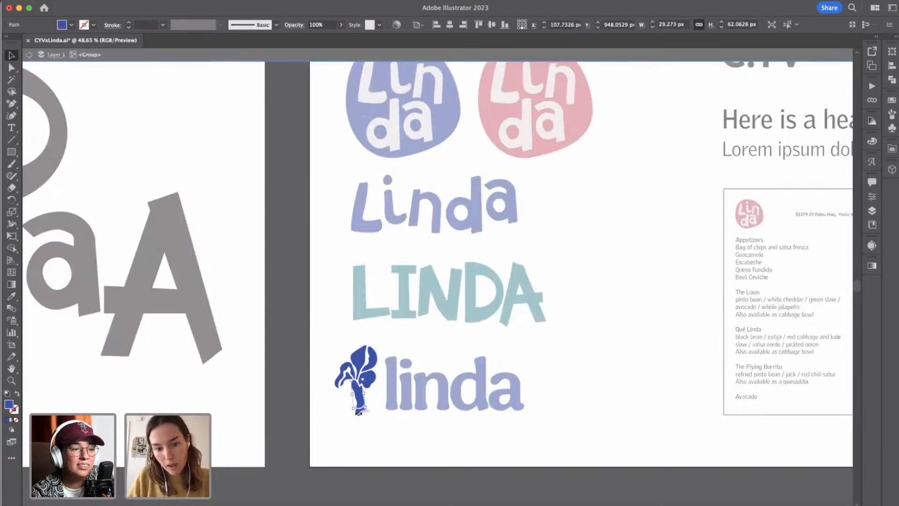
scroll(358, 413, up, 5)
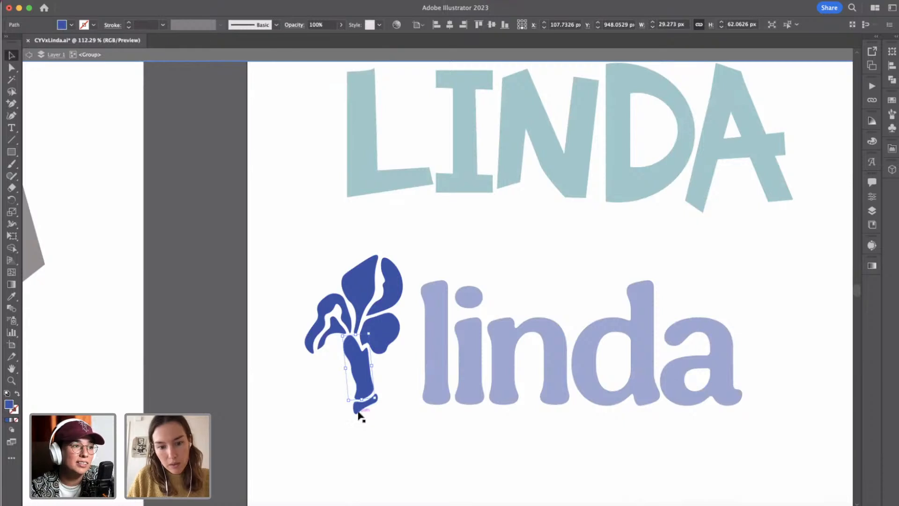
key(Delete)
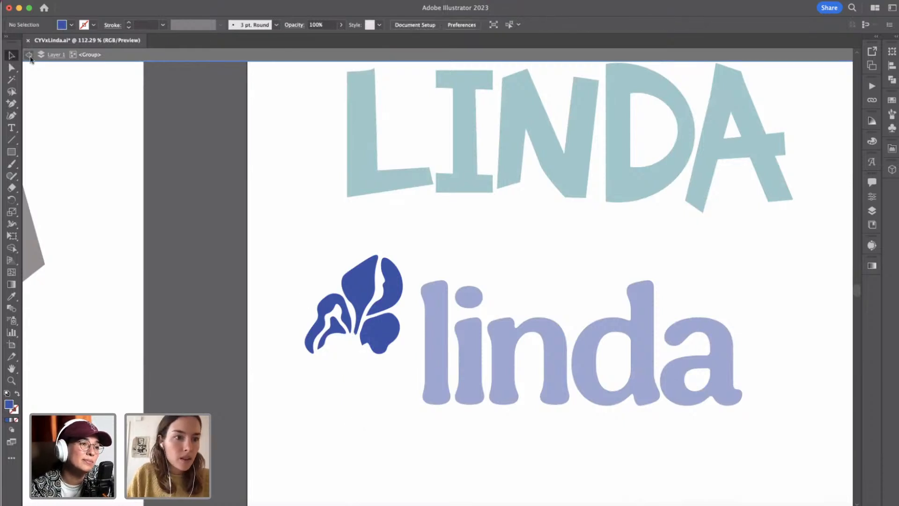
click(29, 56)
Rotate the stemless iris counter-clockwise, enlarge it to about 101 × 130 px, and place it lower beside the wordmark.
click(395, 350)
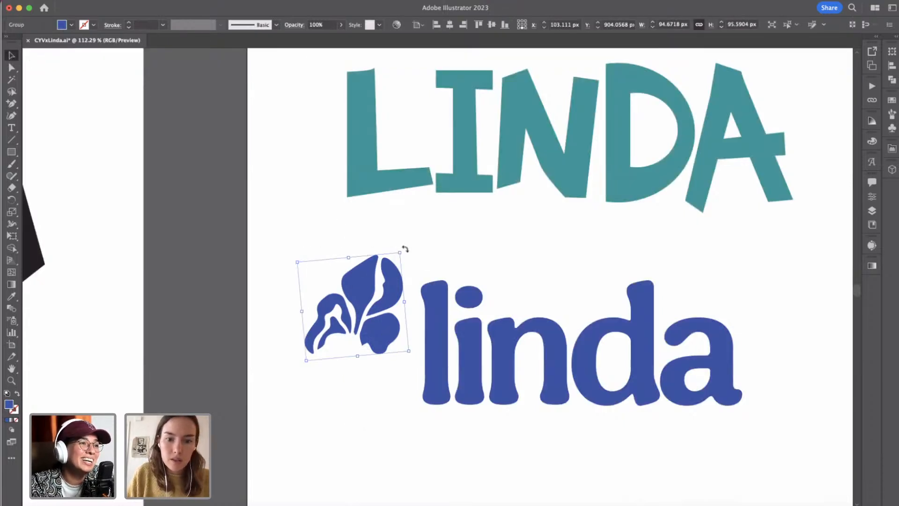
drag(403, 249, 383, 241)
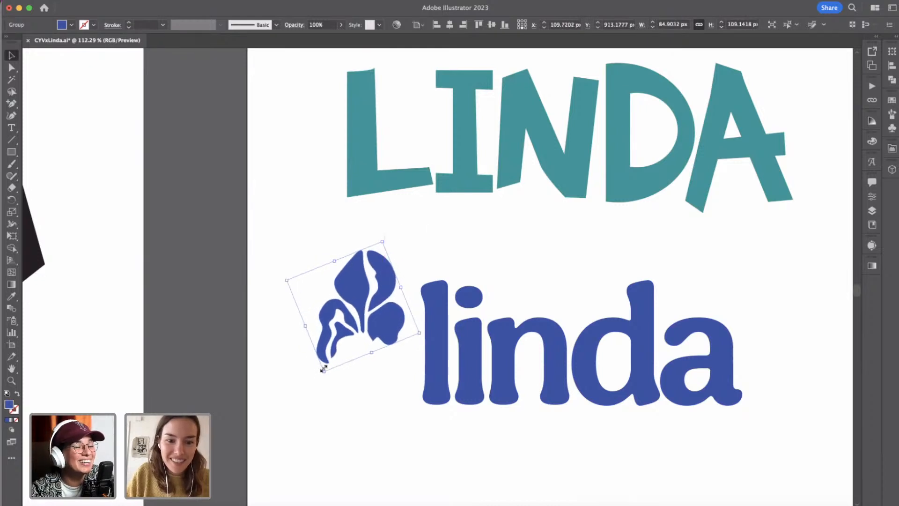
drag(324, 366, 294, 403)
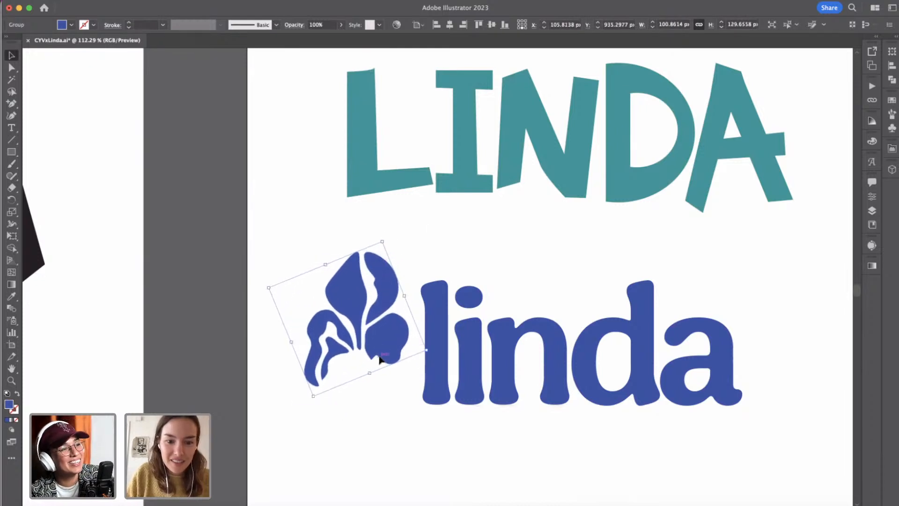
drag(370, 371, 374, 393)
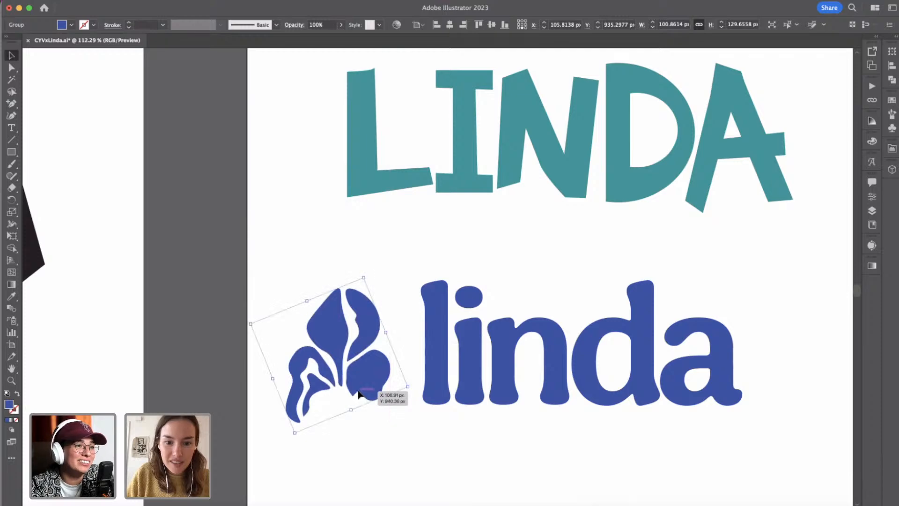
click(412, 455)
Shift the iris and "linda" wordmark together to the right, lining them up with the left edge of the logos above.
scroll(412, 454, down, 5)
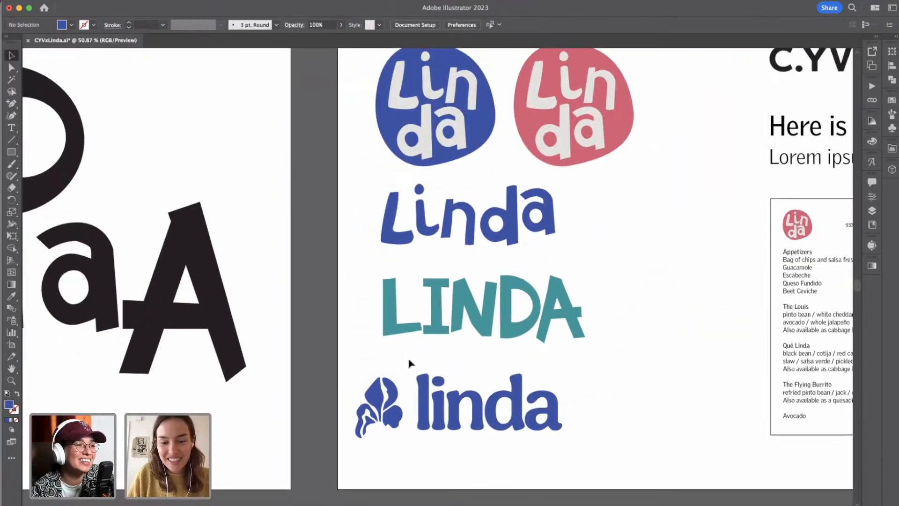
scroll(402, 402, down, 3)
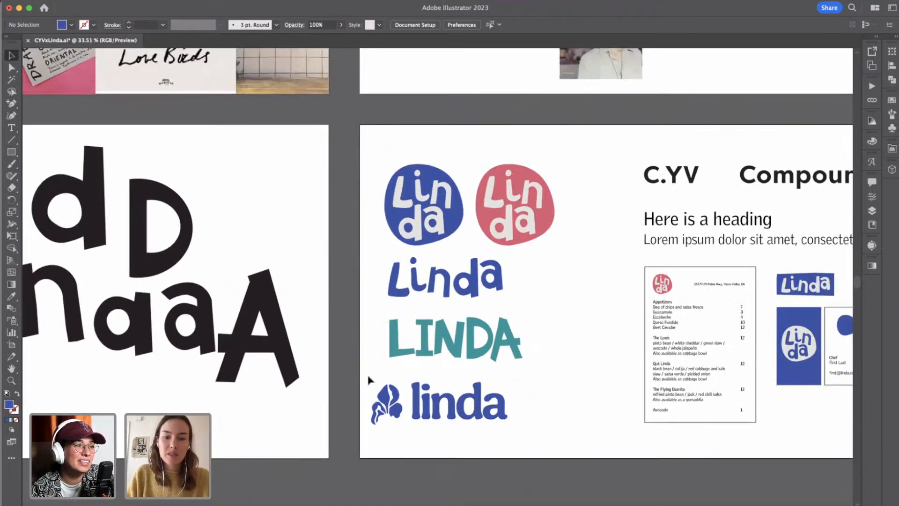
drag(367, 379, 523, 437)
key(shift+Right)
key(shift+Right)
key(shift+Right)
key(shift+Right)
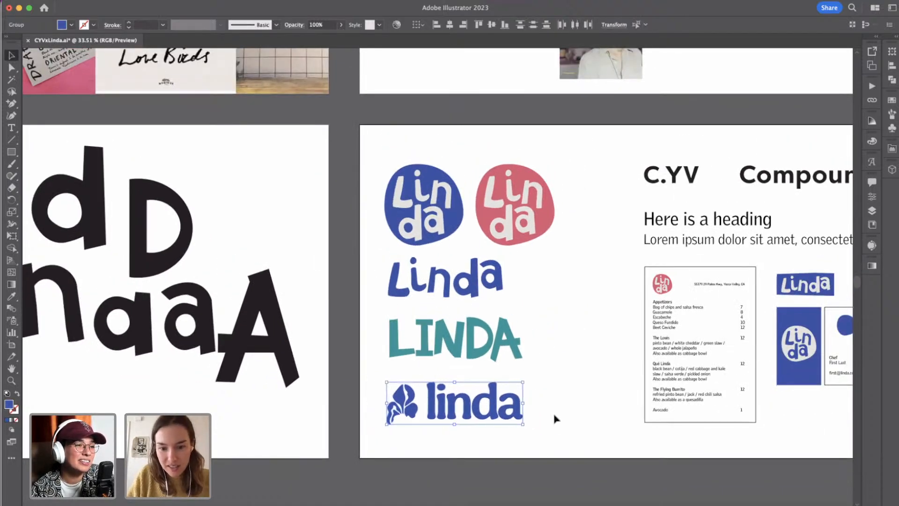
Scale the teal LINDA wordmark down to about 327 × 110 px and place a duplicate beside it to the right.
click(557, 416)
drag(380, 323, 492, 345)
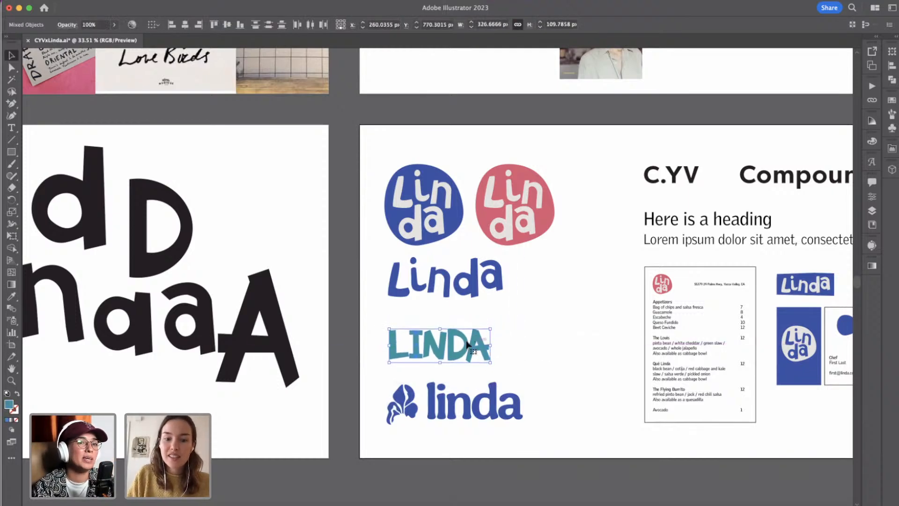
drag(548, 339, 599, 345)
key(super+shift+a)
Unite the pieces of the A in the duplicate LINDA and move the letter right, away from the D.
click(605, 351)
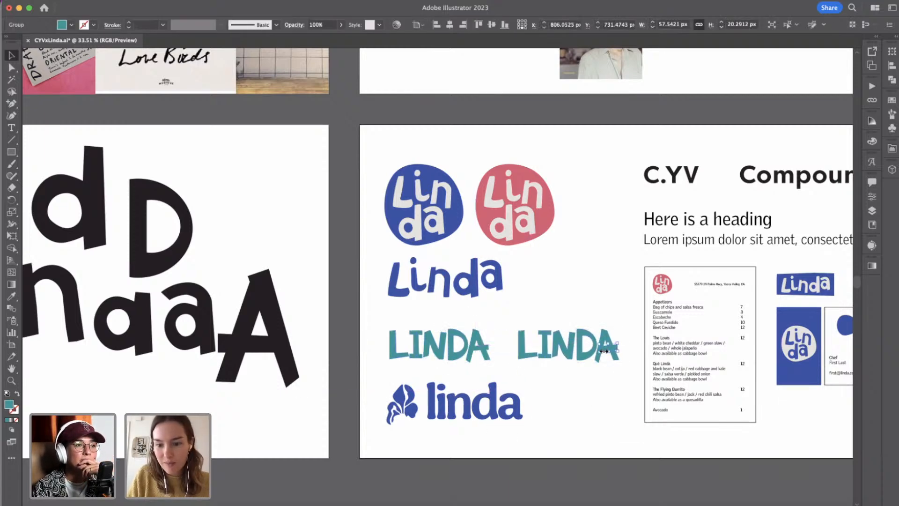
shift+click(604, 337)
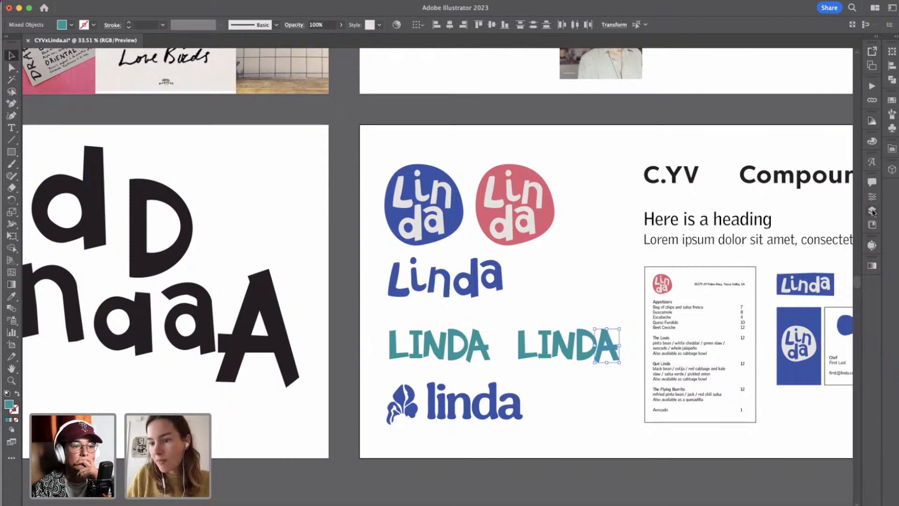
click(890, 78)
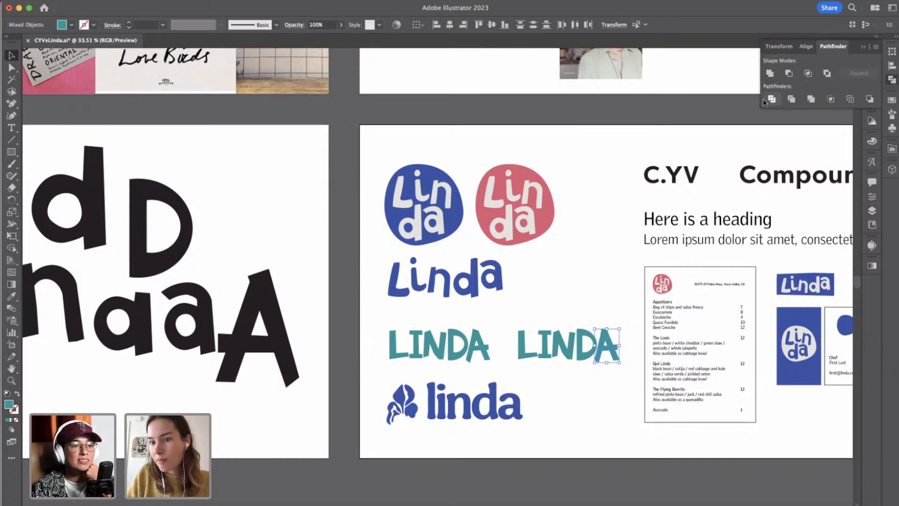
click(769, 73)
key(Right)
key(Right)
key(Right)
key(Right)
key(Right)
key(Right)
key(Right)
key(Right)
key(Right)
key(Right)
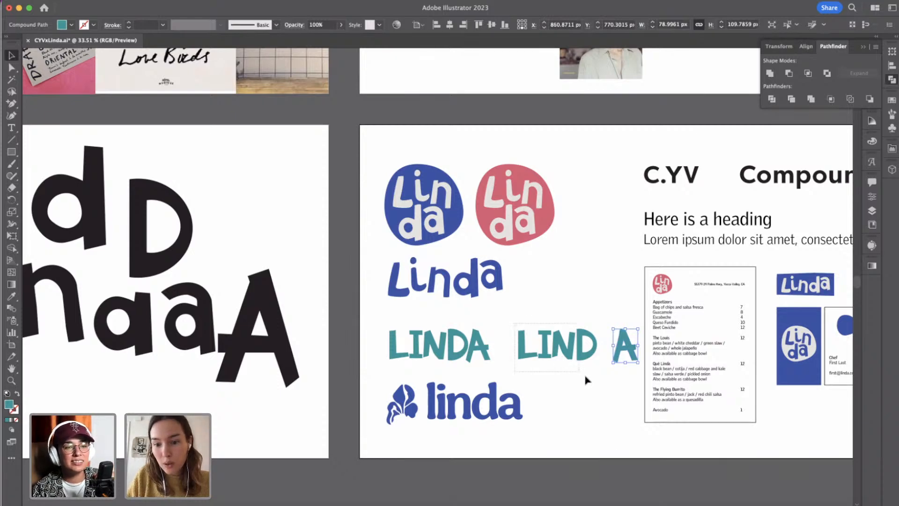
Distribute the horizontal spacing evenly between the letters of the duplicate LINDA.
drag(585, 376, 617, 376)
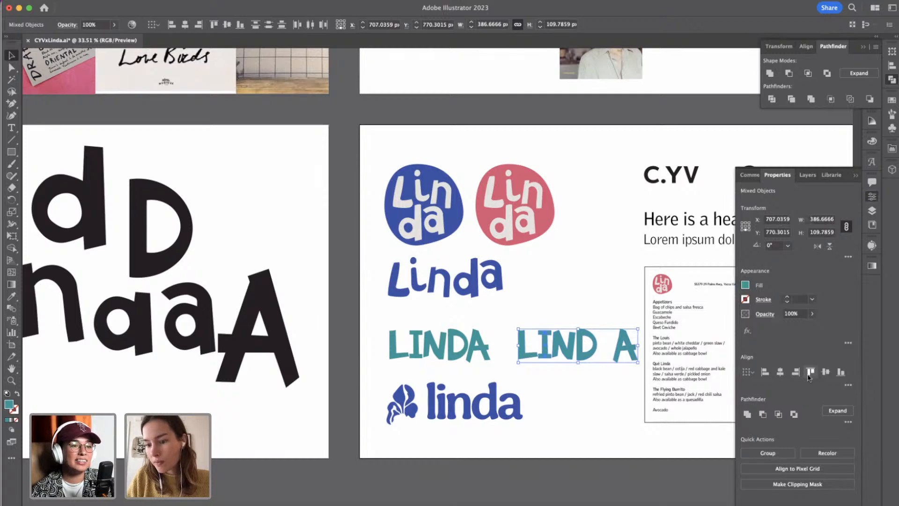
click(848, 386)
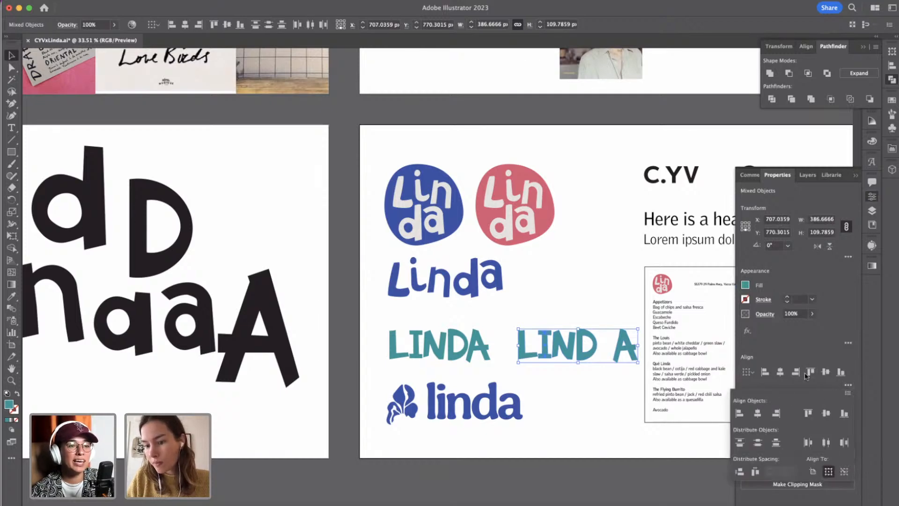
click(755, 471)
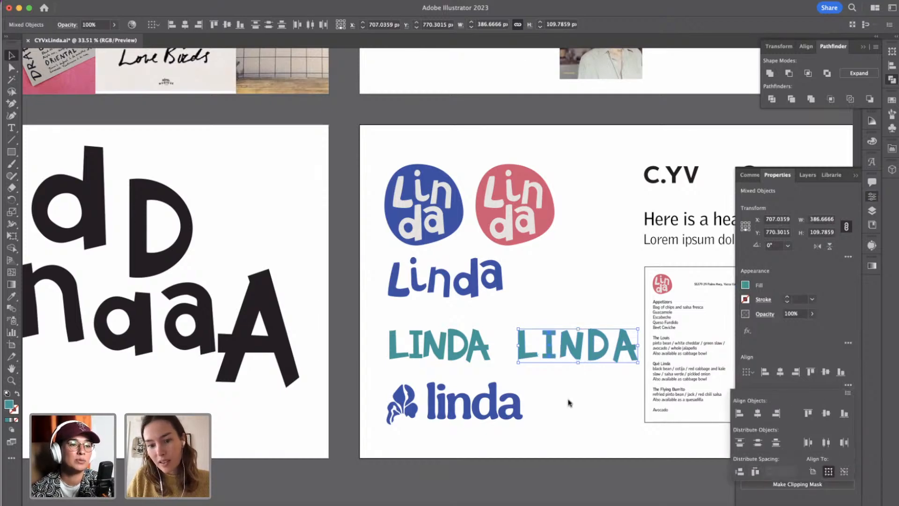
Nudge the D, N and I of the duplicate LINDA sideways to balance the gaps between letters by eye.
click(573, 400)
click(592, 362)
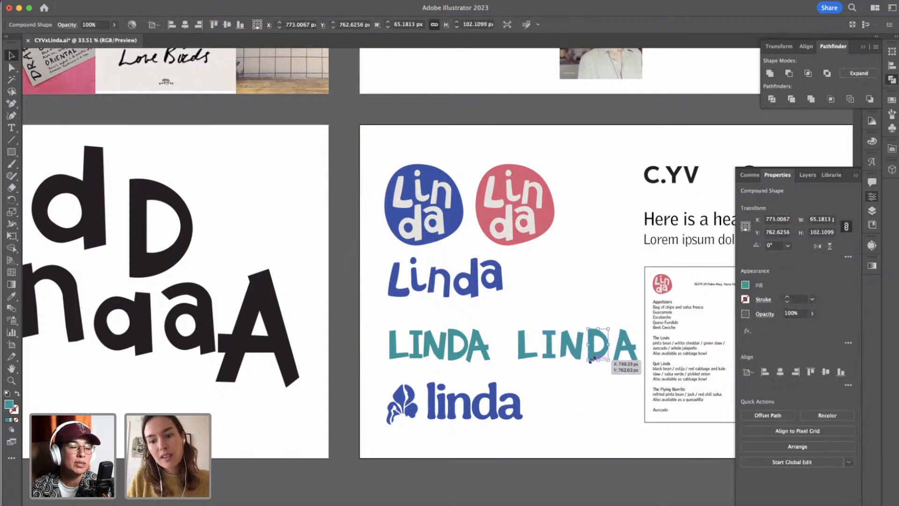
drag(590, 360, 591, 360)
click(593, 400)
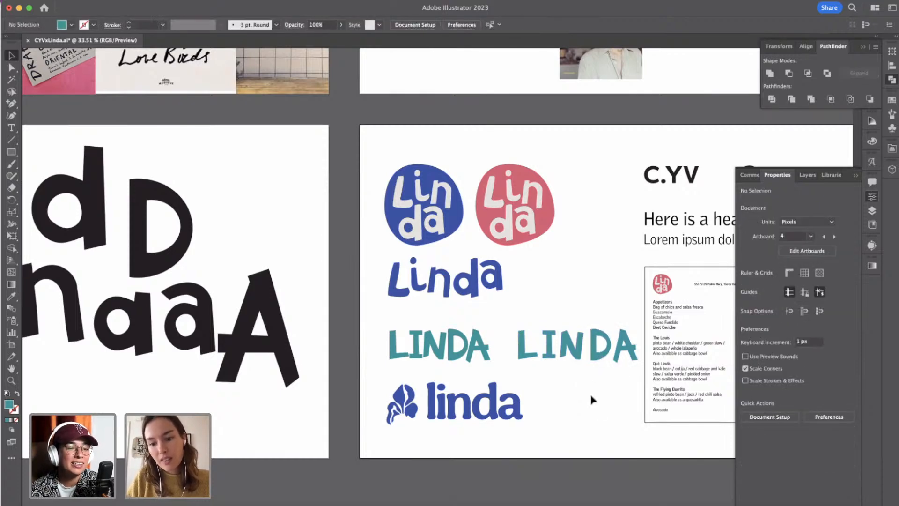
click(580, 362)
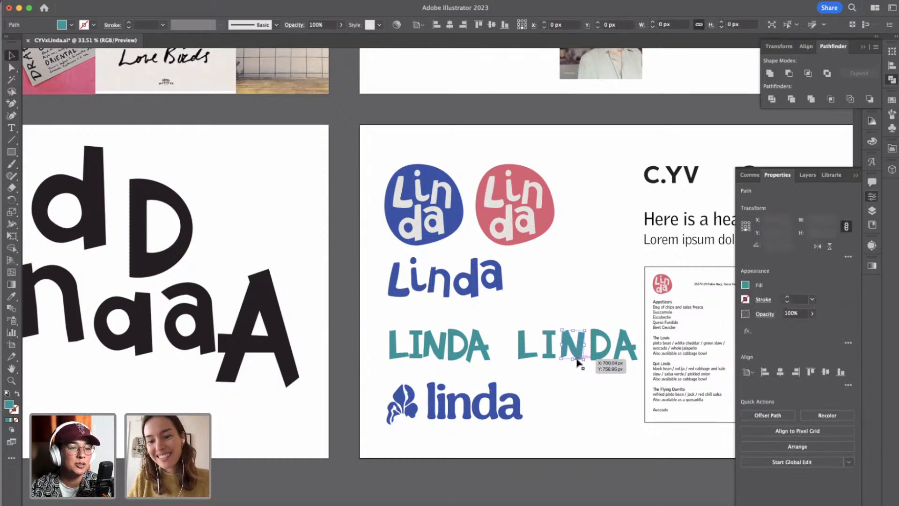
click(580, 391)
click(552, 359)
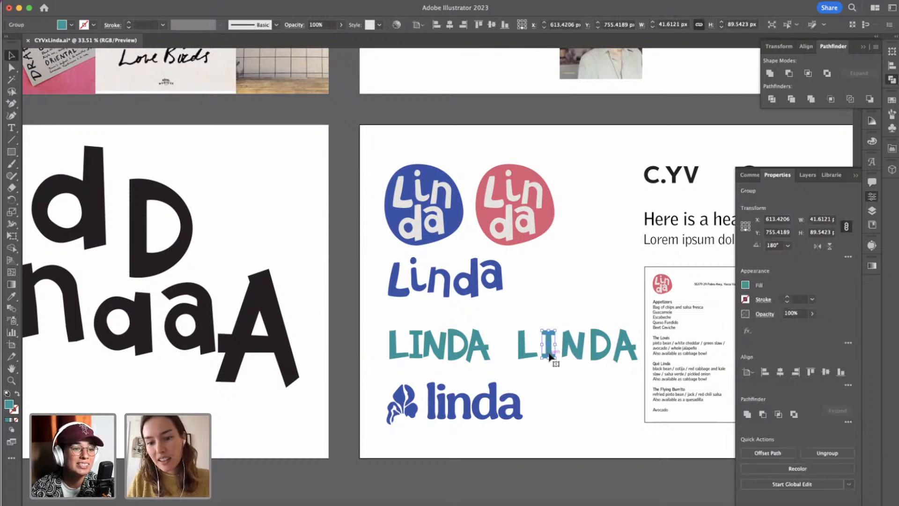
click(555, 396)
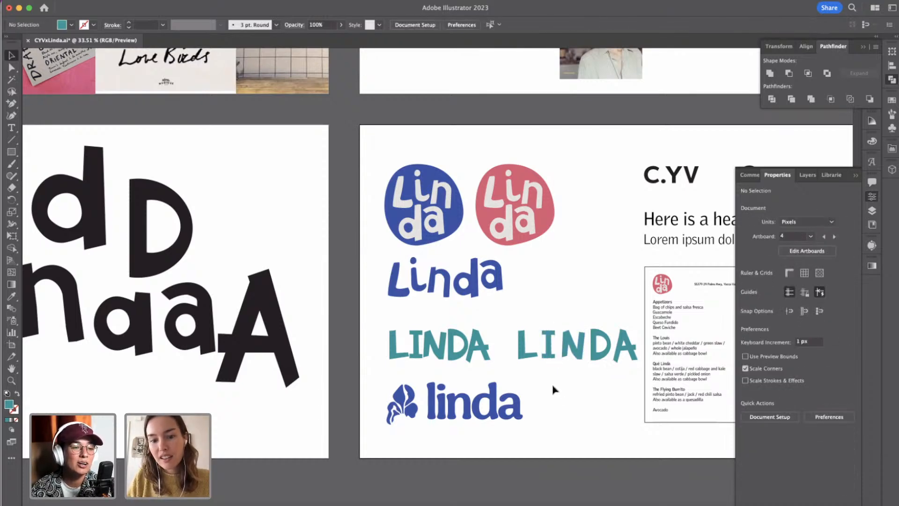
Scale the widely spaced LINDA down proportionally to about 336 × 95 px.
scroll(555, 389, down, 2)
drag(522, 336, 613, 354)
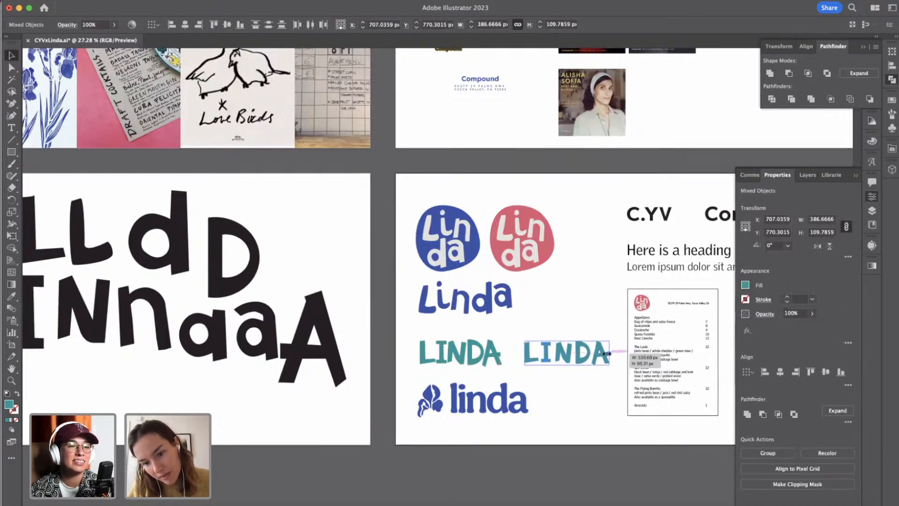
click(596, 382)
Level the slanted top of the A in the widely spaced LINDA by adjusting its two apex anchor points.
scroll(608, 360, up, 8)
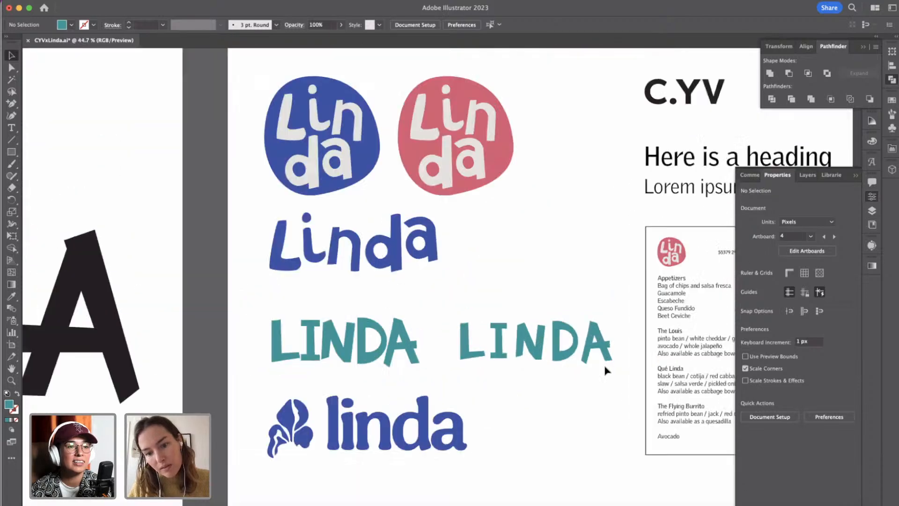
click(12, 67)
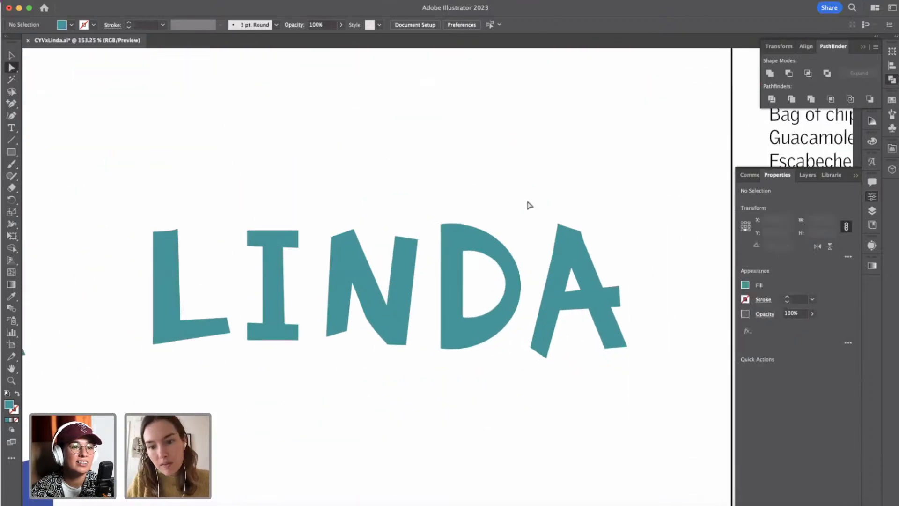
click(558, 224)
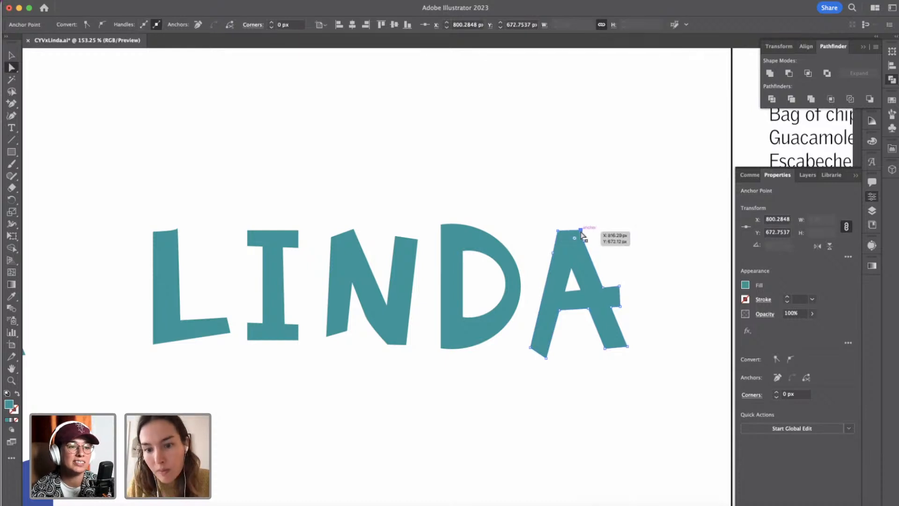
click(581, 231)
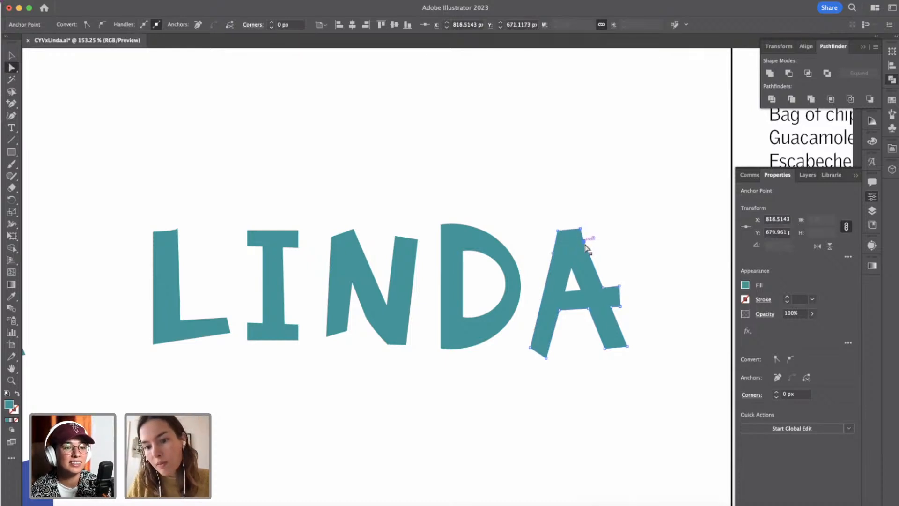
Move the anchor on the A's upper right edge 2 px right and 9 px down, and remove it to straighten the edge.
key(Right)
key(Right)
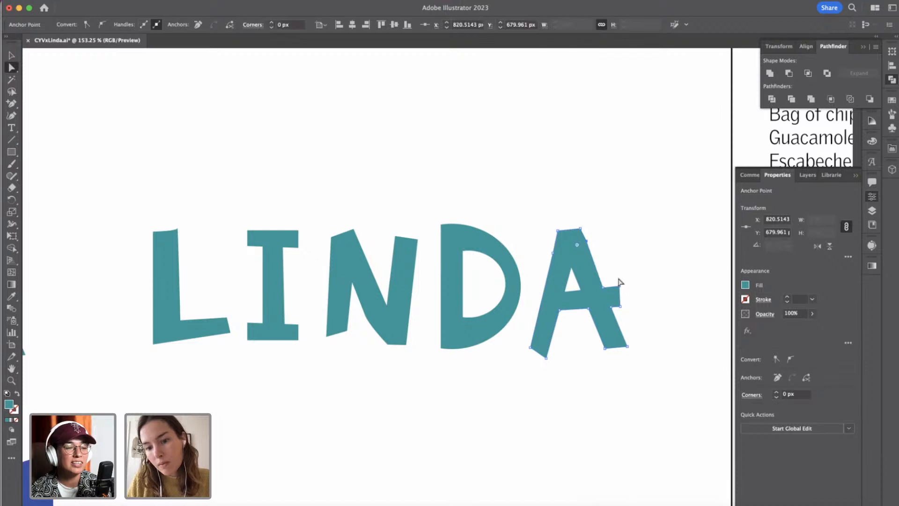
key(shift+Down)
key(Up)
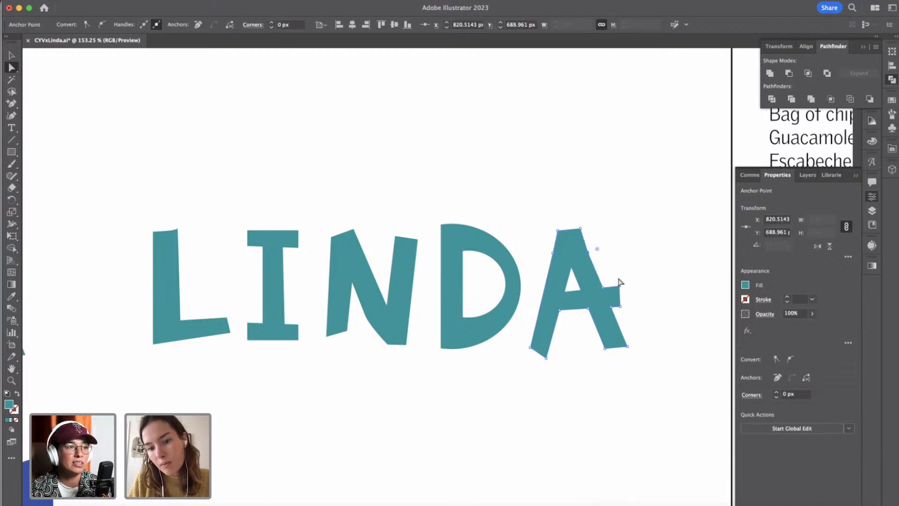
key(p)
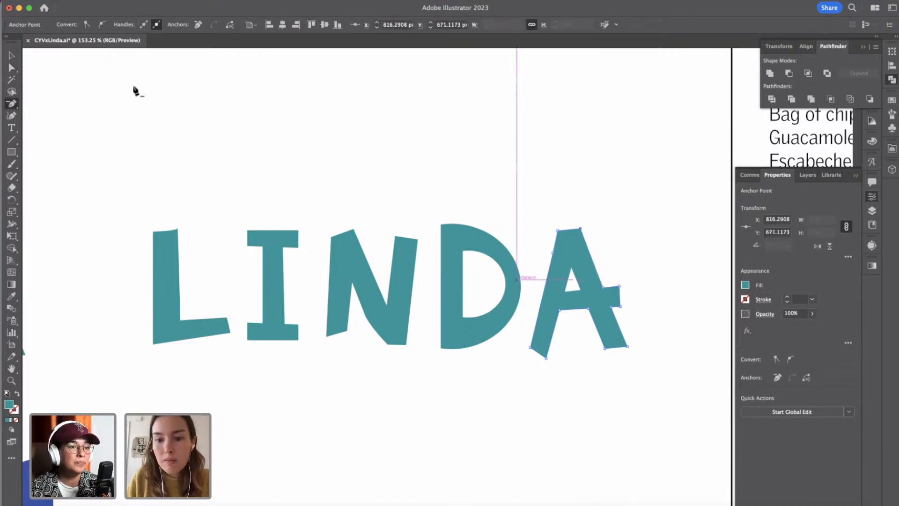
click(12, 56)
click(388, 193)
Expand the compound shape in the widely spaced LINDA lettering into plain paths.
scroll(388, 194, down, 6)
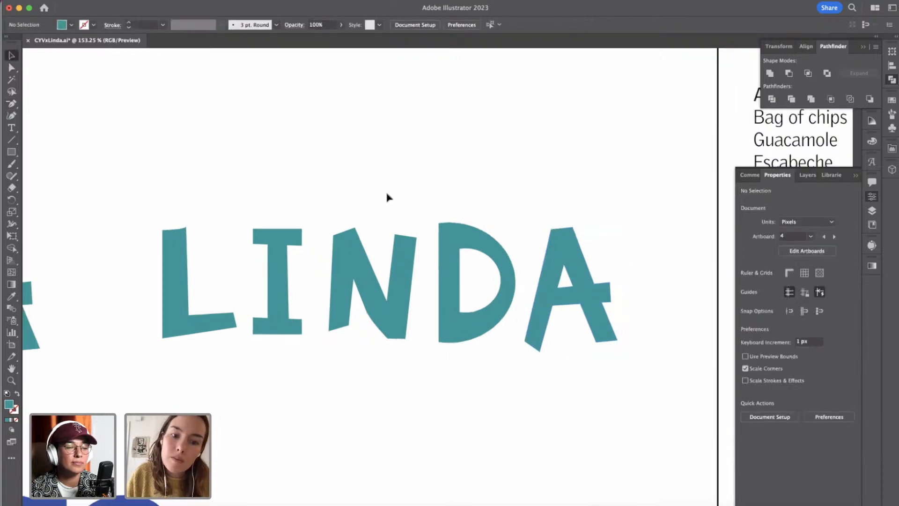
scroll(471, 318, down, 3)
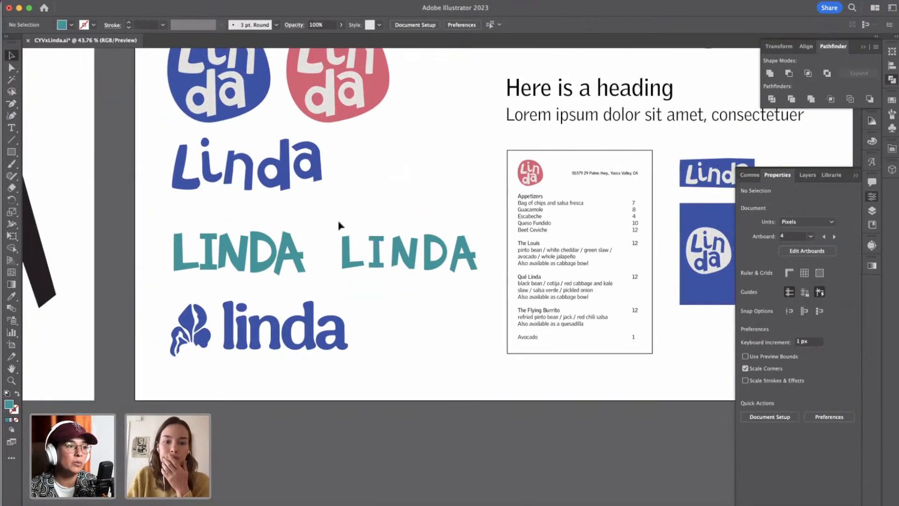
drag(340, 226, 485, 304)
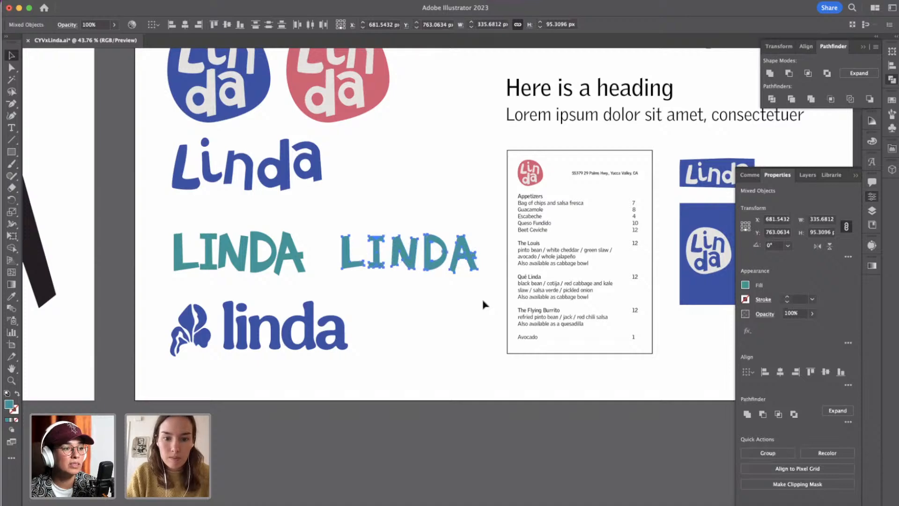
click(747, 415)
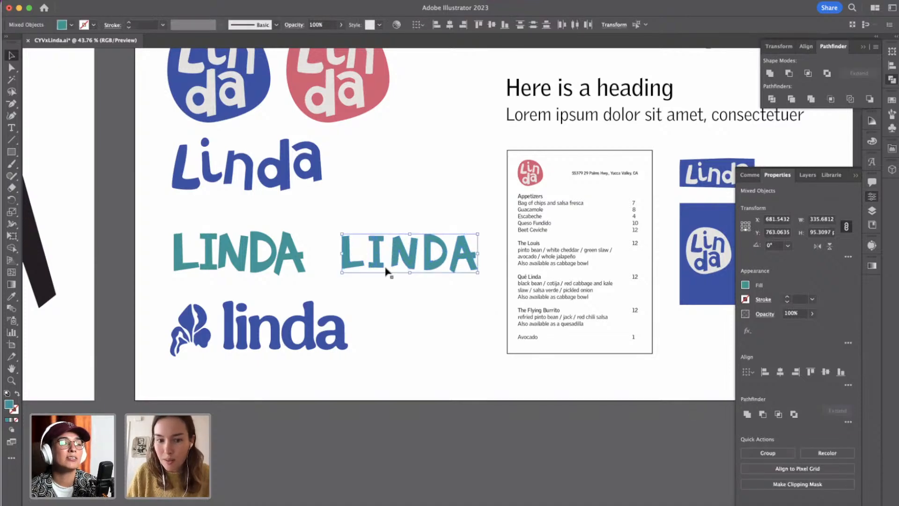
click(389, 312)
drag(328, 224, 473, 298)
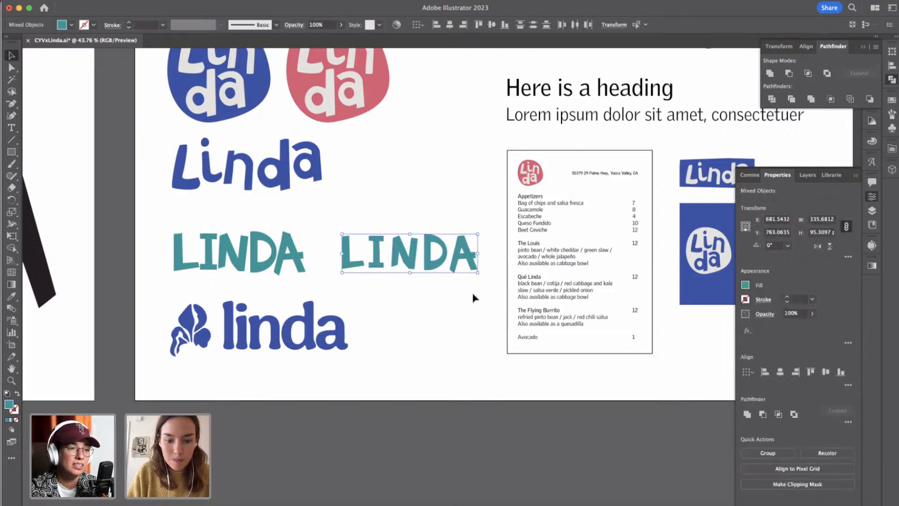
click(464, 298)
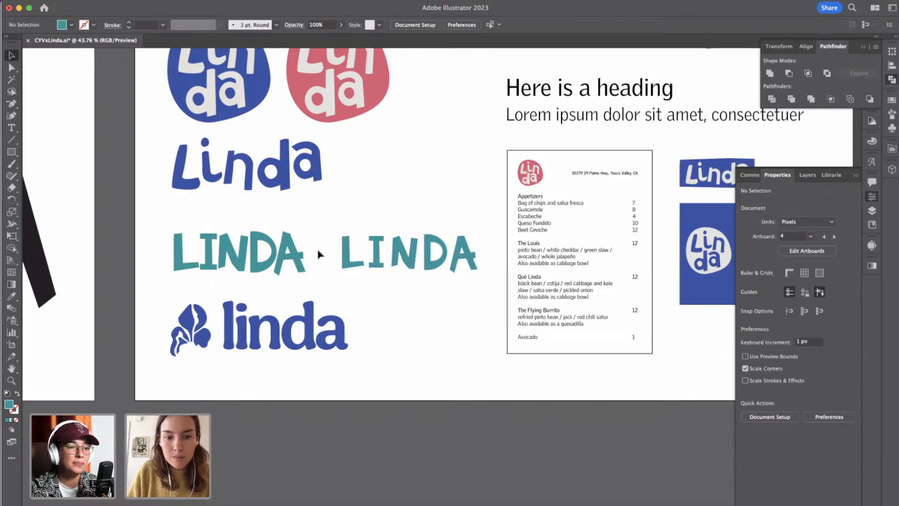
Compare the wordmarks with the mood board, examining the blue cut-out alphabet and how its letter shapes are built.
scroll(366, 268, up, 5)
scroll(368, 271, down, 5)
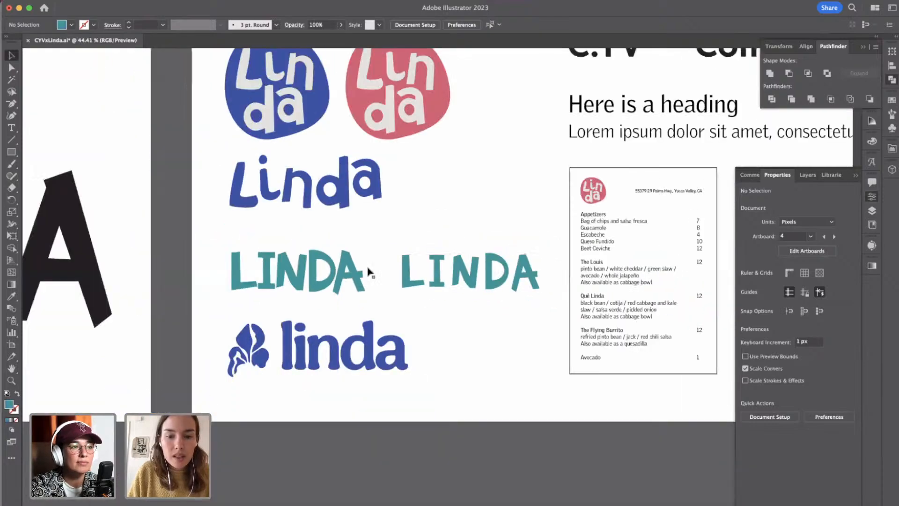
scroll(369, 271, down, 5)
scroll(369, 271, up, 3)
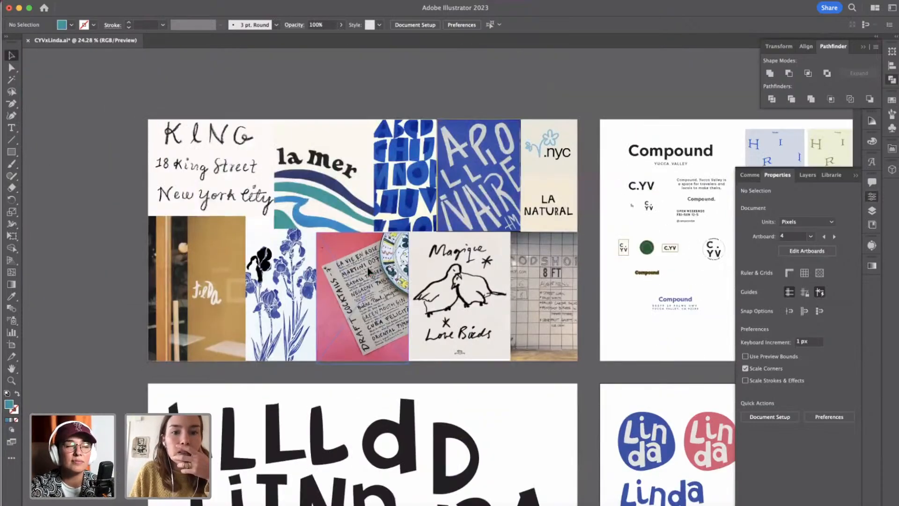
scroll(369, 271, right, 3)
scroll(349, 139, up, 1)
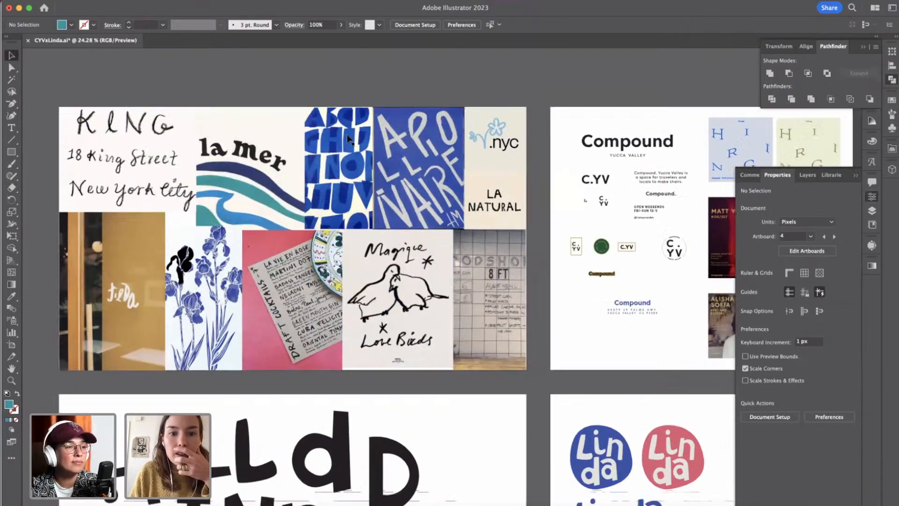
scroll(349, 139, up, 4)
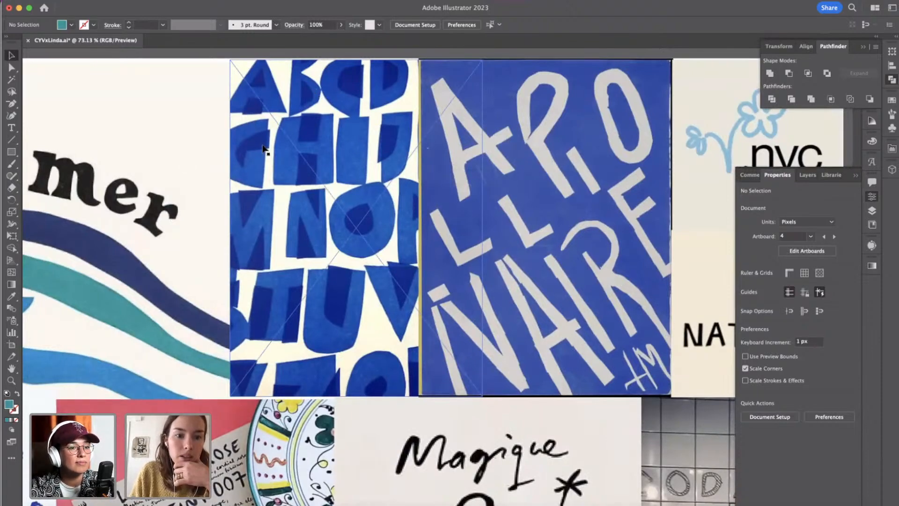
scroll(265, 146, up, 4)
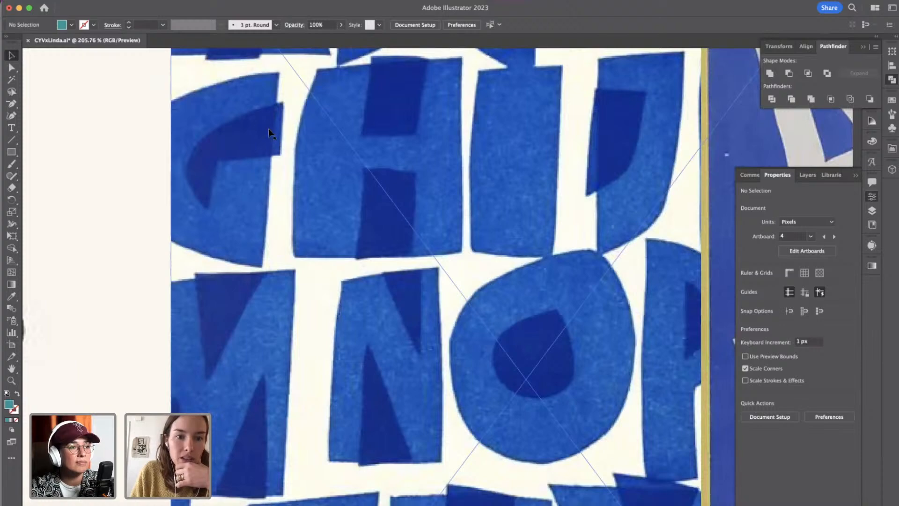
scroll(276, 250, down, 6)
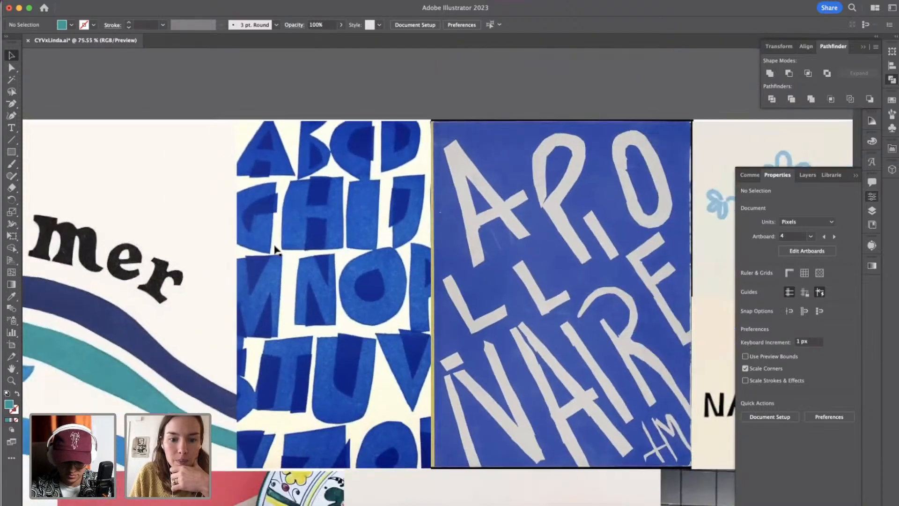
scroll(276, 251, down, 2)
scroll(353, 403, down, 5)
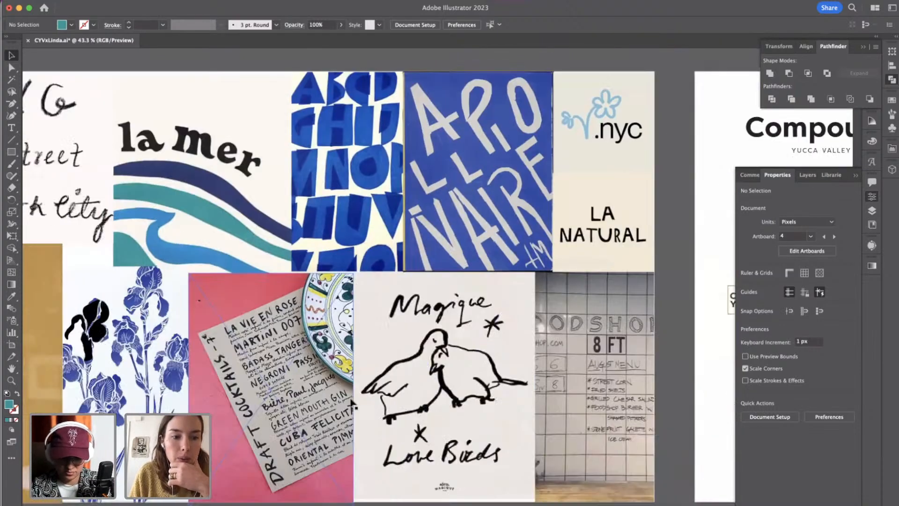
scroll(354, 402, down, 3)
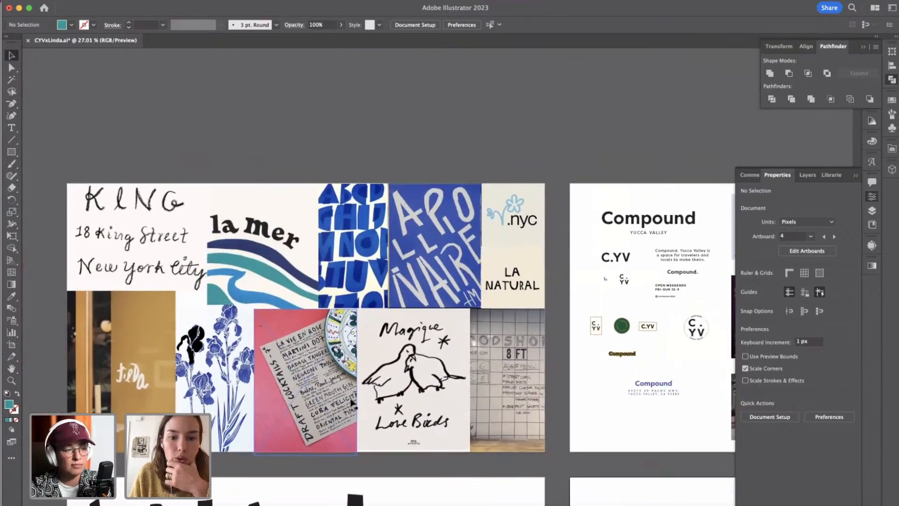
Compare the mood board and reference artwork with the logo board, examining the two teal LINDA wordmarks.
scroll(529, 447, down, 4)
scroll(529, 447, right, 4)
scroll(529, 448, down, 4)
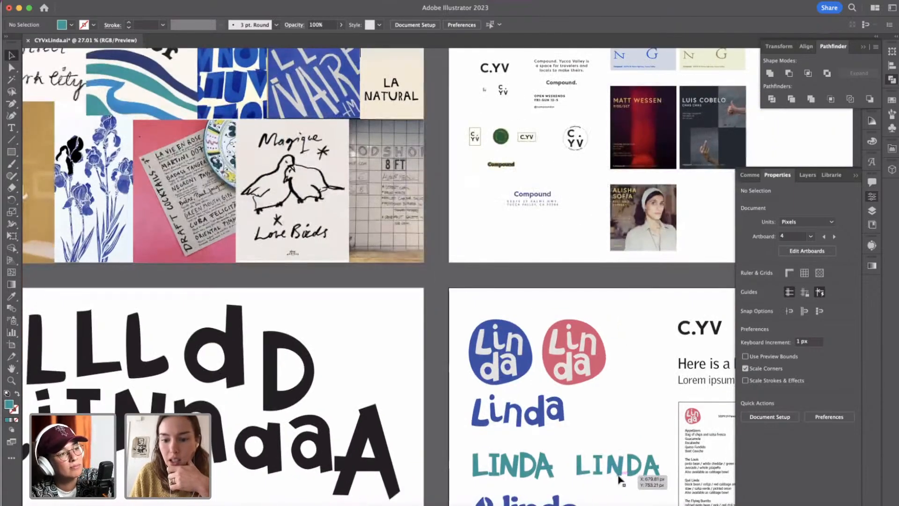
scroll(628, 478, down, 2)
scroll(628, 478, right, 3)
scroll(573, 375, up, 3)
scroll(574, 375, right, 2)
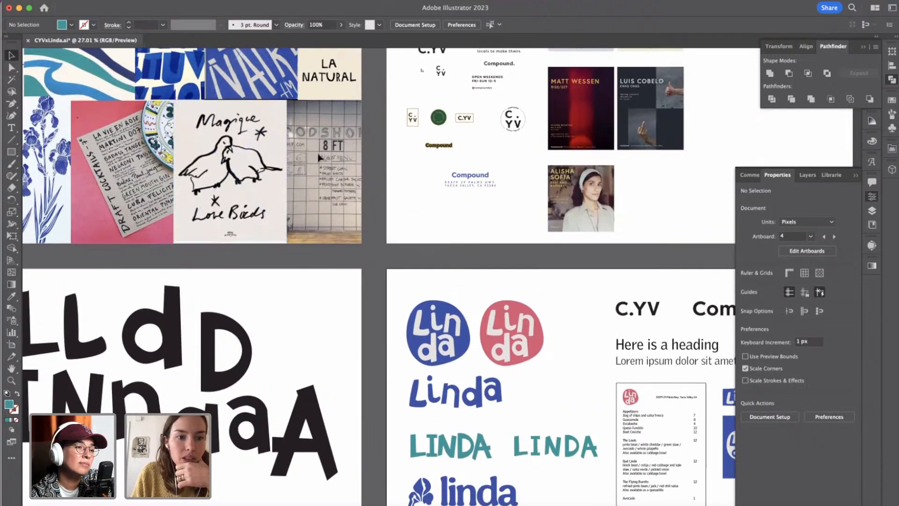
scroll(510, 414, down, 5)
scroll(510, 413, right, 1)
scroll(511, 413, up, 6)
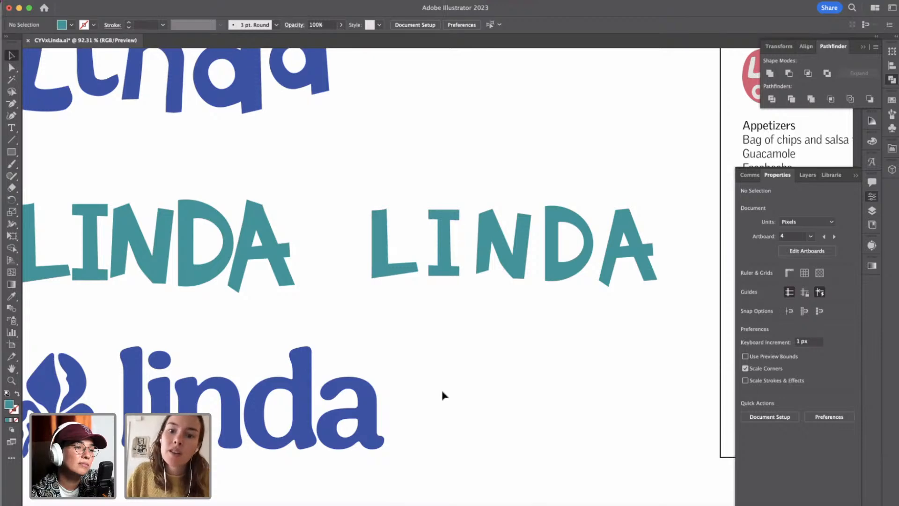
Ungroup the widely spaced teal LINDA lettering into separate letters.
scroll(444, 396, up, 3)
scroll(442, 395, up, 2)
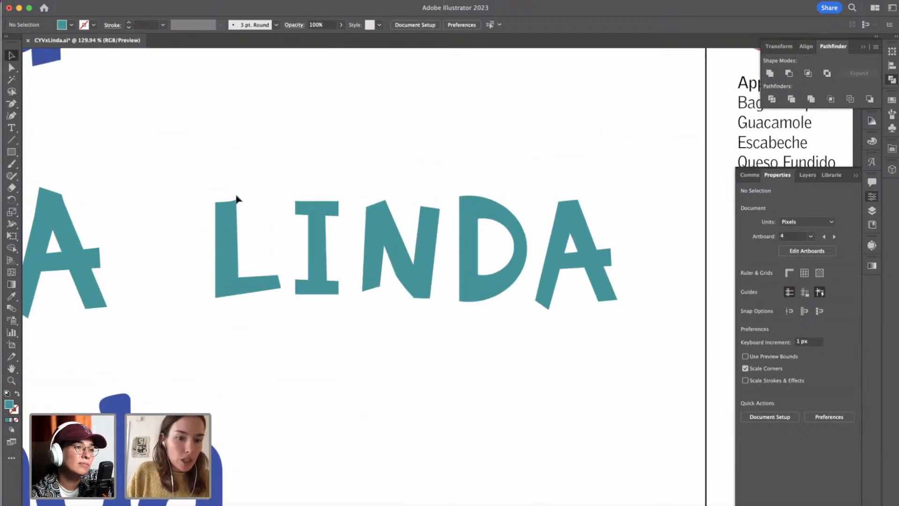
click(233, 228)
click(233, 230)
key(shift+super+g)
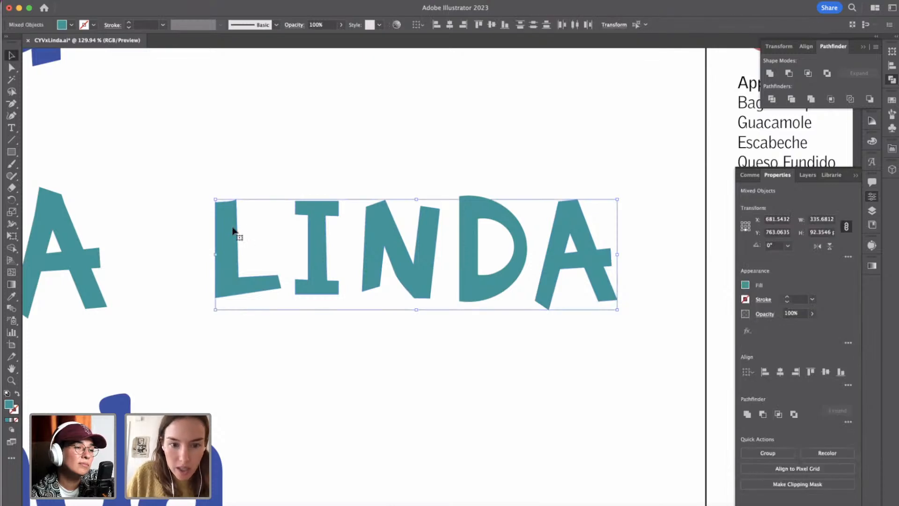
Place a copy of the L behind the original and enlarge it proportionally from its centre to 60 px wide.
click(239, 242)
click(233, 230)
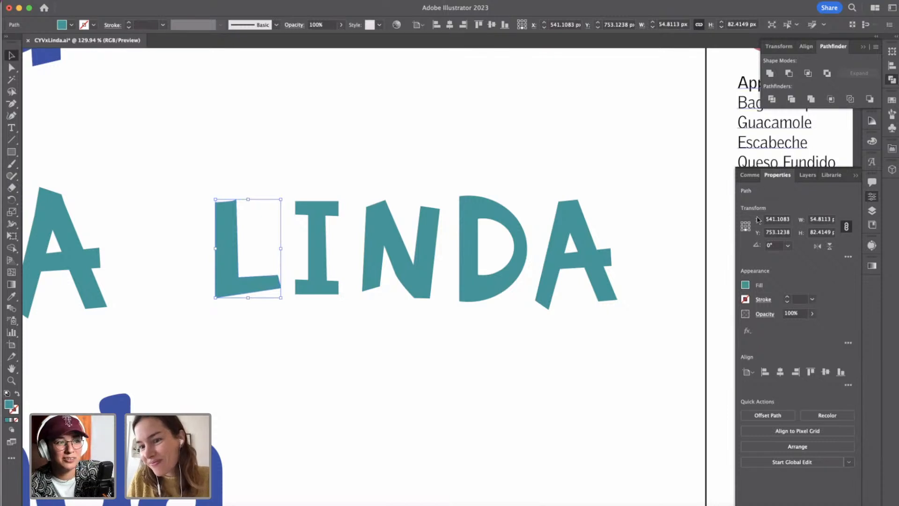
click(813, 219)
text(60)
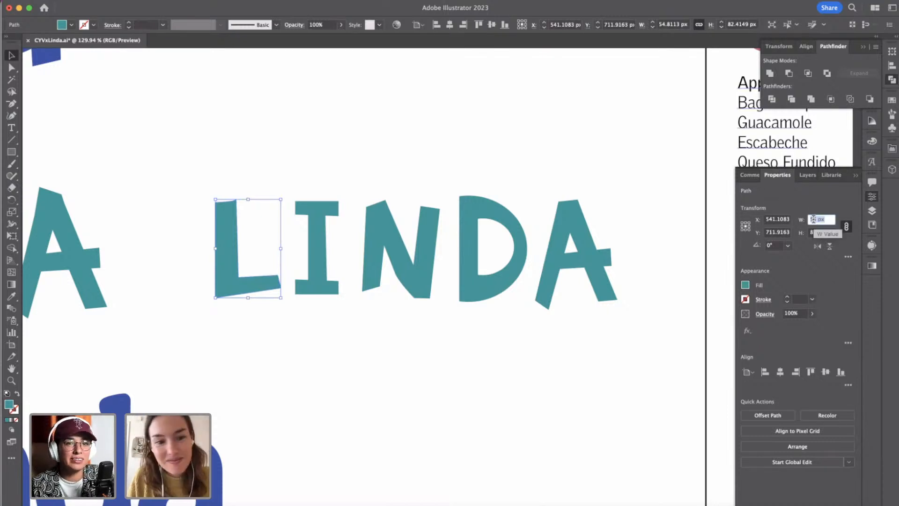
key(Return)
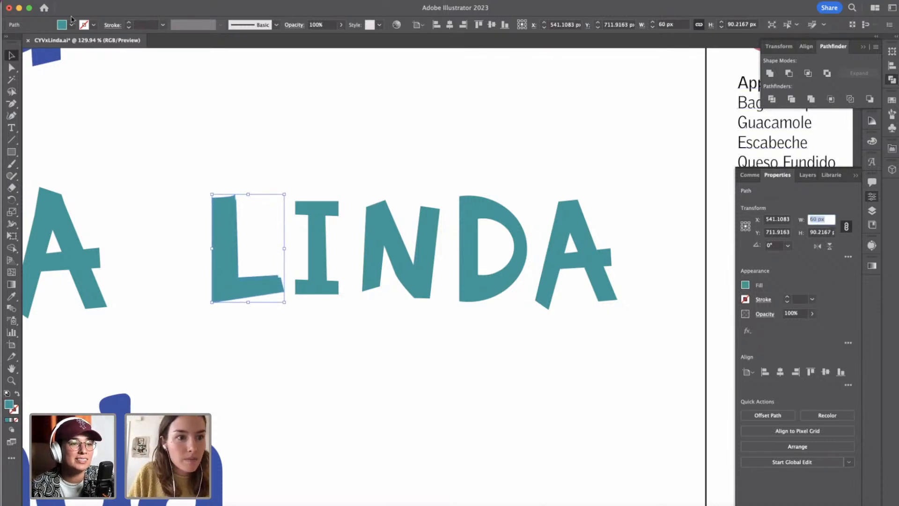
Fill the enlarged rear L with the blue sampled from the lowercase linda wordmark using the Eyedropper.
click(11, 296)
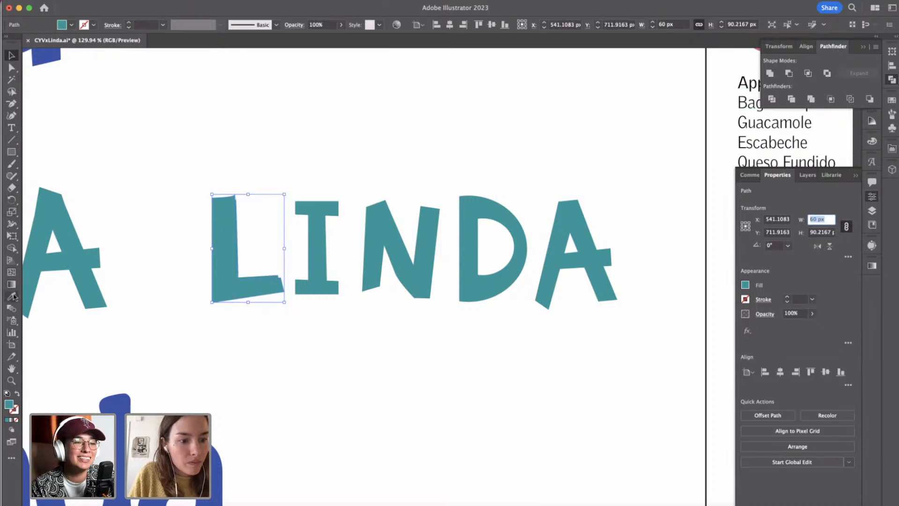
click(126, 402)
key(super+z)
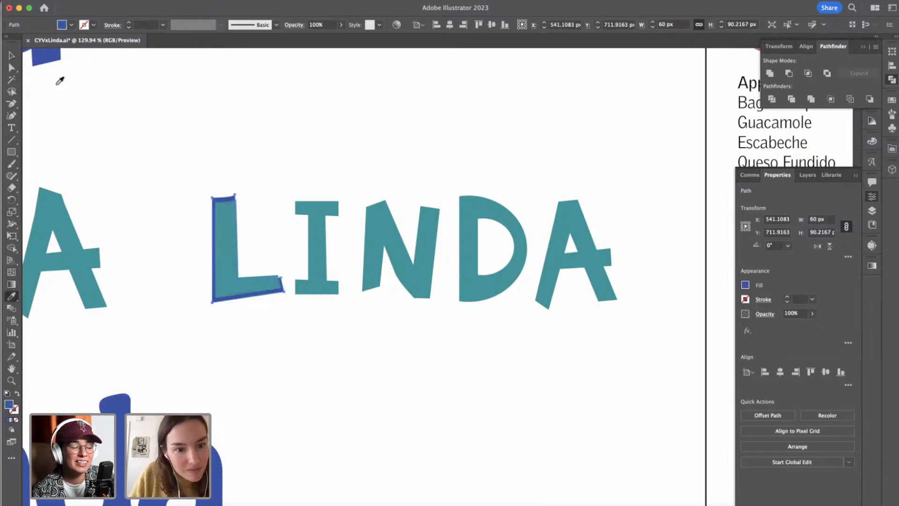
click(11, 54)
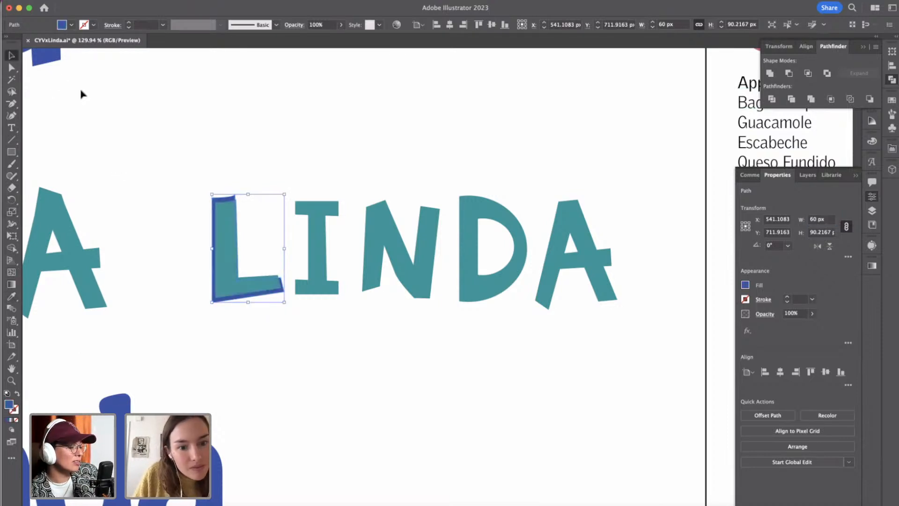
click(274, 126)
Recolor the five front letters of the widely spaced LINDA with the blue sampled from the lowercase linda wordmark.
click(225, 225)
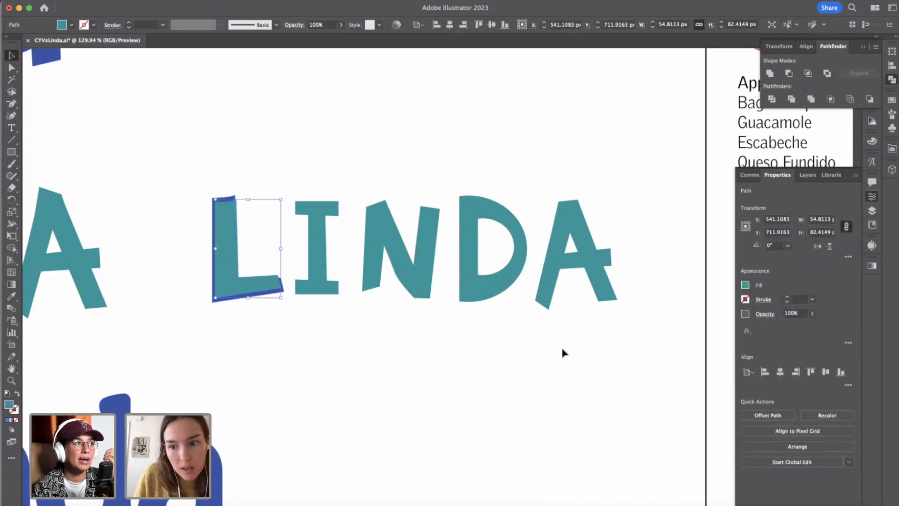
shift+click(319, 232)
shift+click(422, 239)
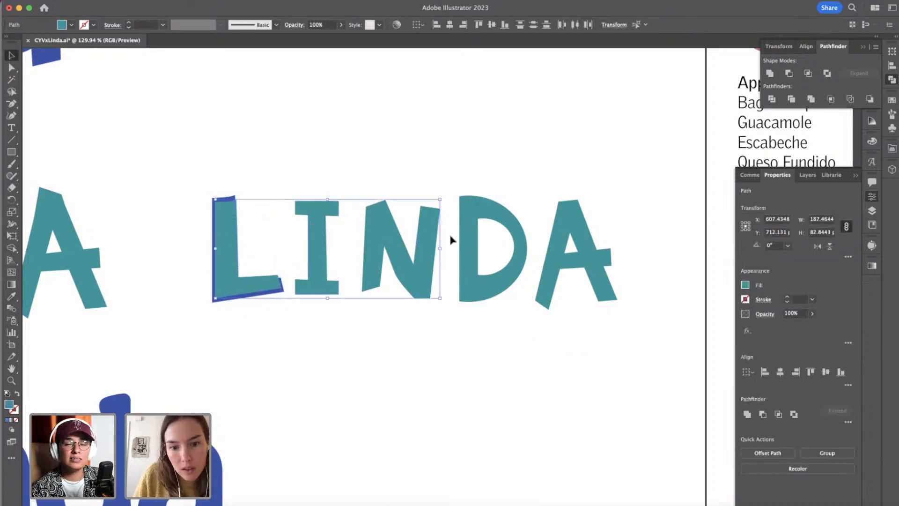
shift+click(473, 241)
shift+click(568, 227)
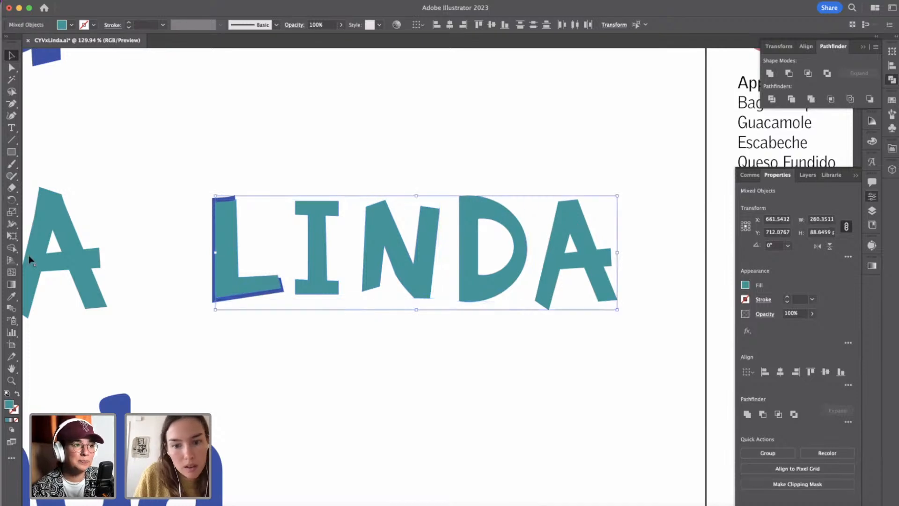
click(12, 297)
click(119, 398)
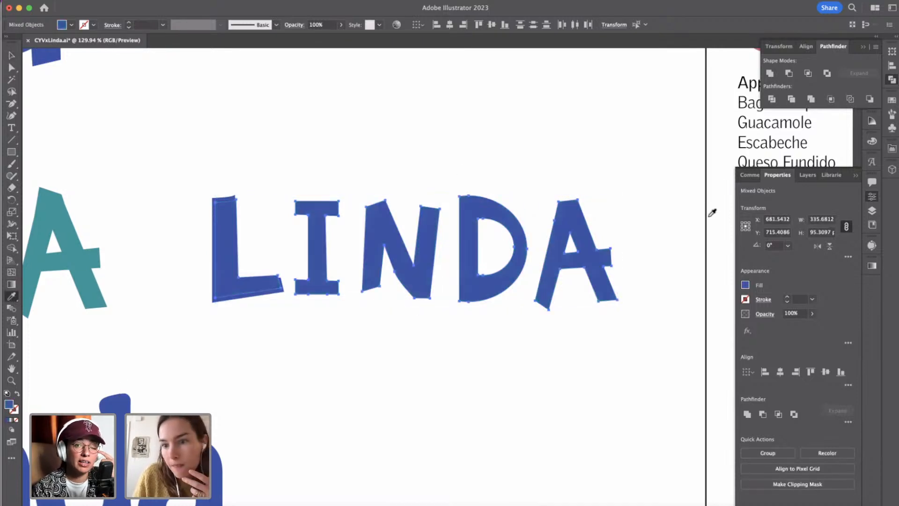
Try darker blue shades from the Color Guide on the five front LINDA letters.
click(873, 123)
click(772, 155)
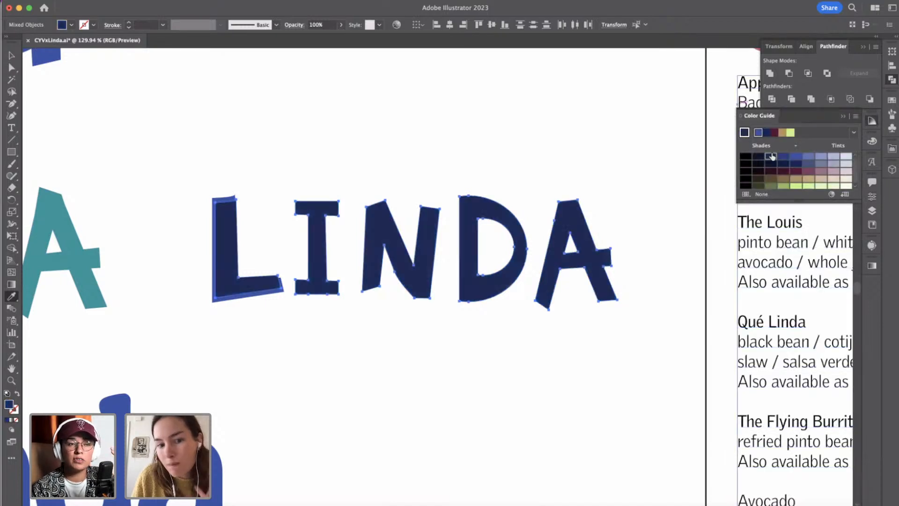
click(784, 157)
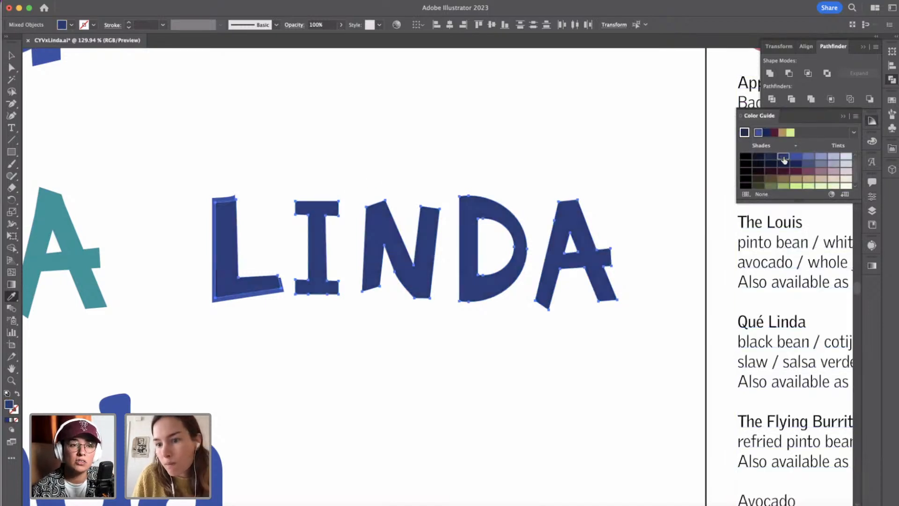
click(745, 134)
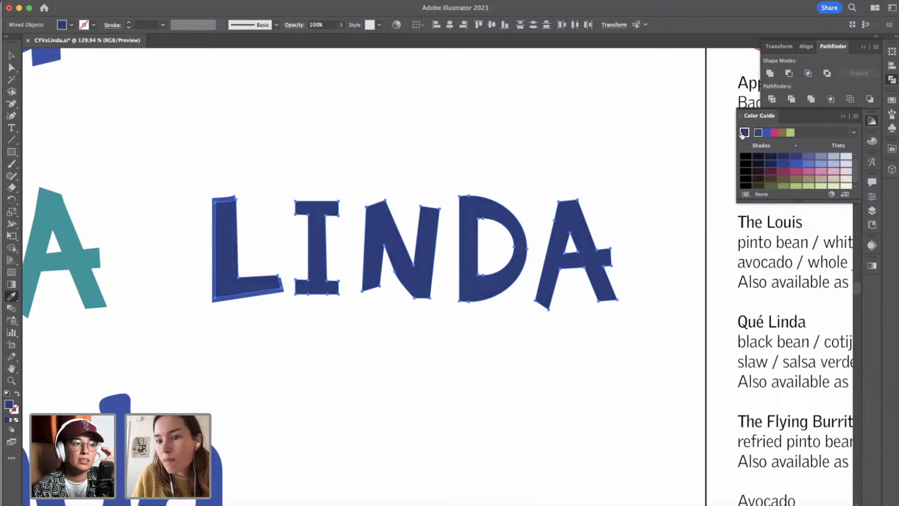
click(772, 164)
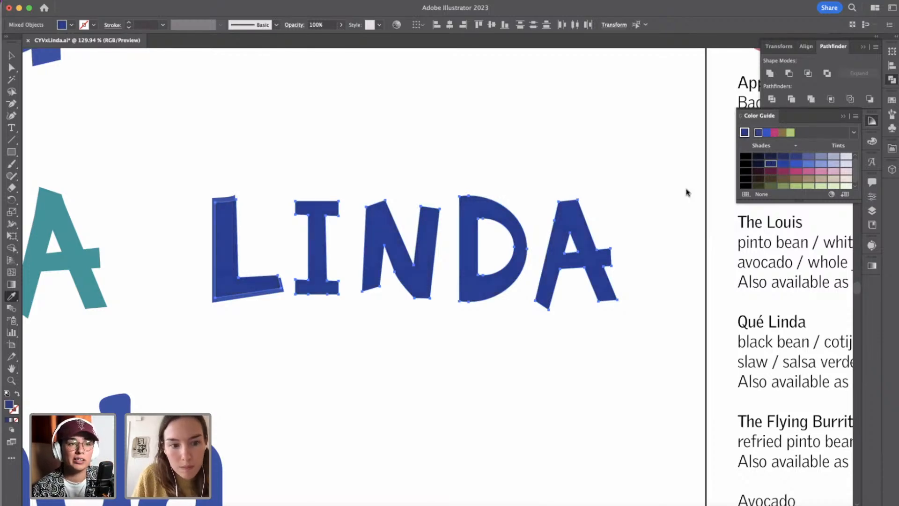
Set the fill of the five front LINDA letters to the more saturated blue 0C3BAF.
double_click(10, 404)
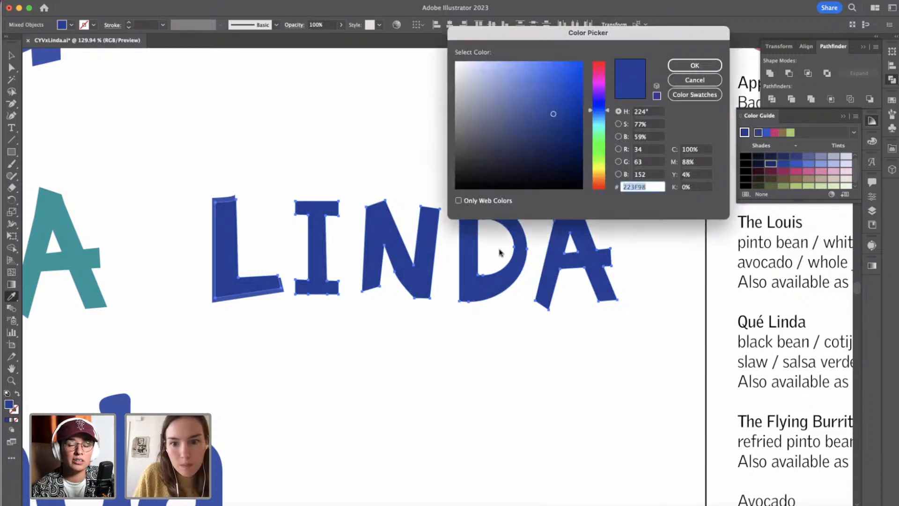
drag(566, 121, 573, 102)
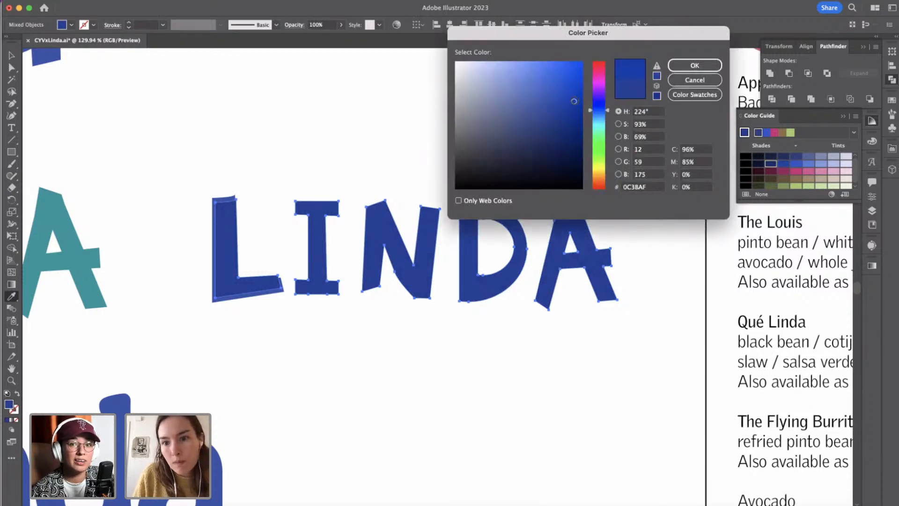
click(695, 65)
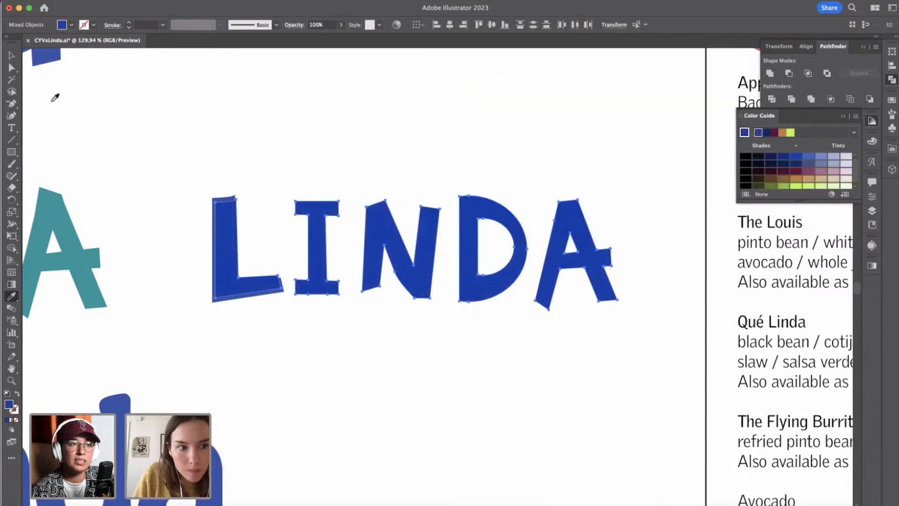
key(v)
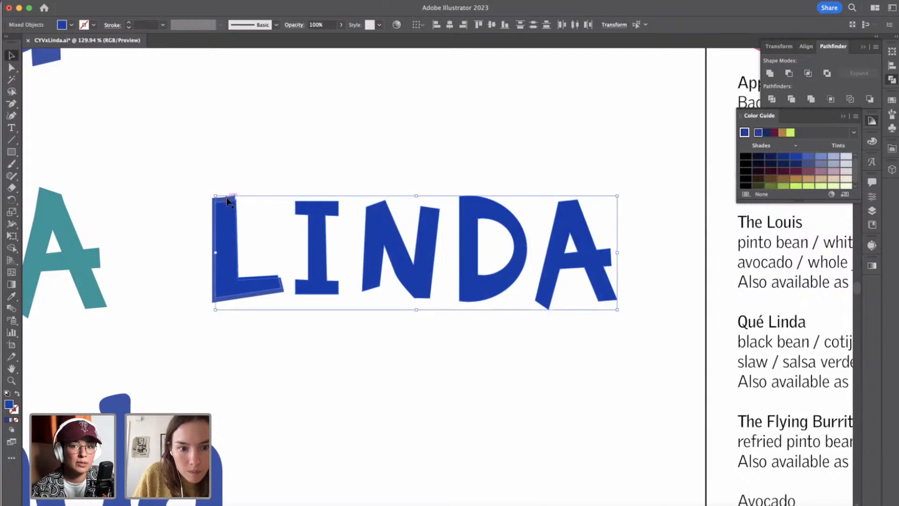
Fill the enlarged rear L with a lighter blue tint from the Color Guide, using its own color as the base.
click(226, 198)
click(812, 156)
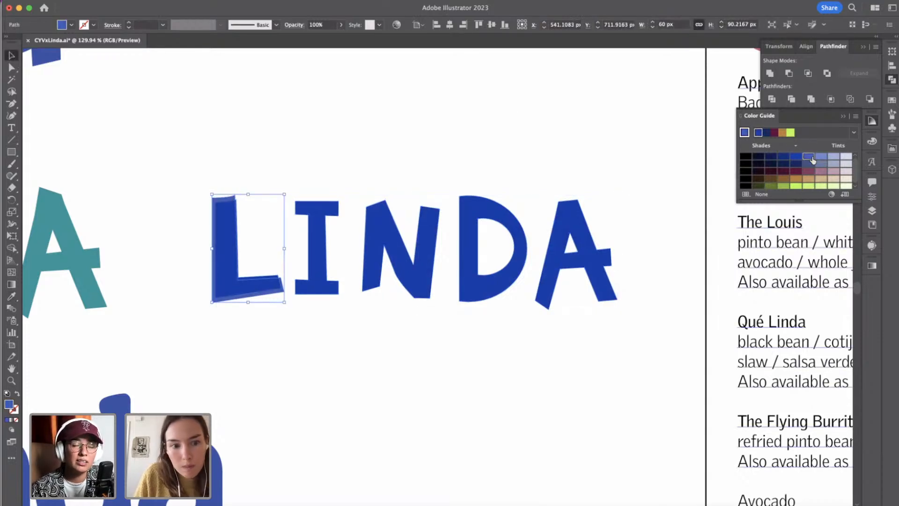
click(242, 193)
click(226, 198)
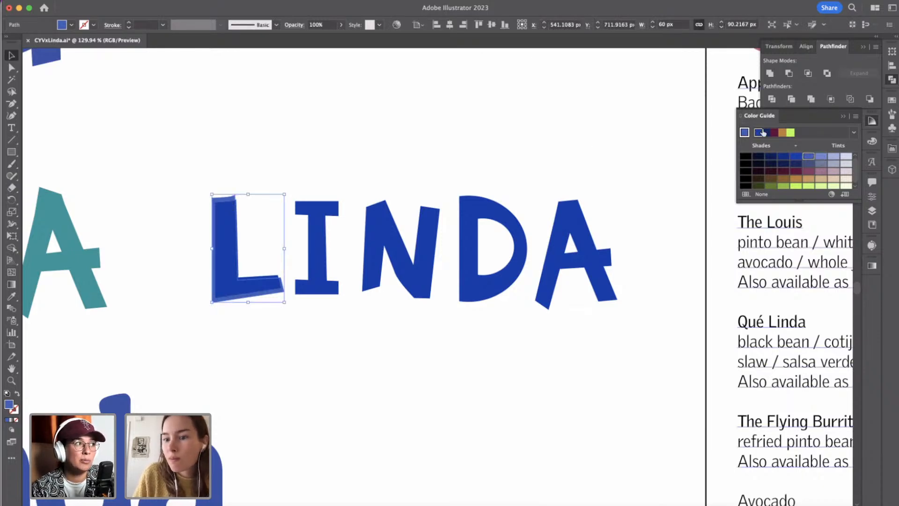
click(745, 134)
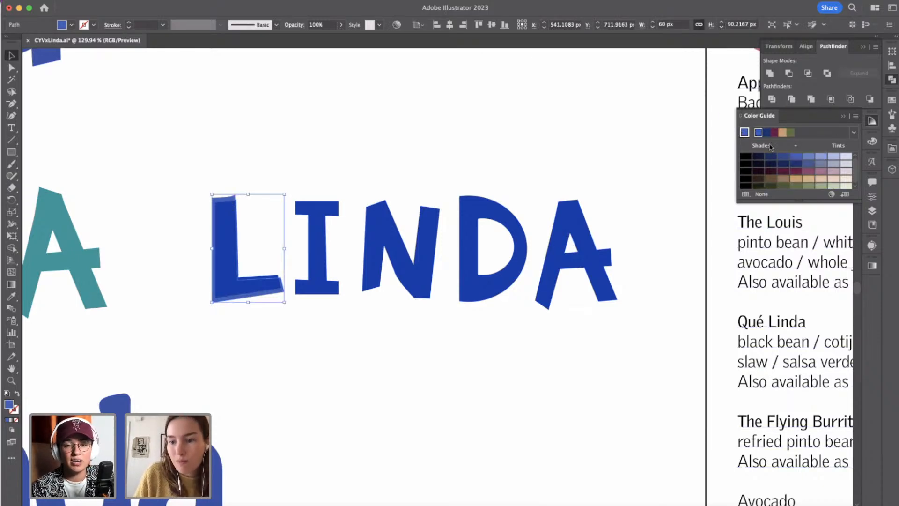
click(807, 158)
click(399, 132)
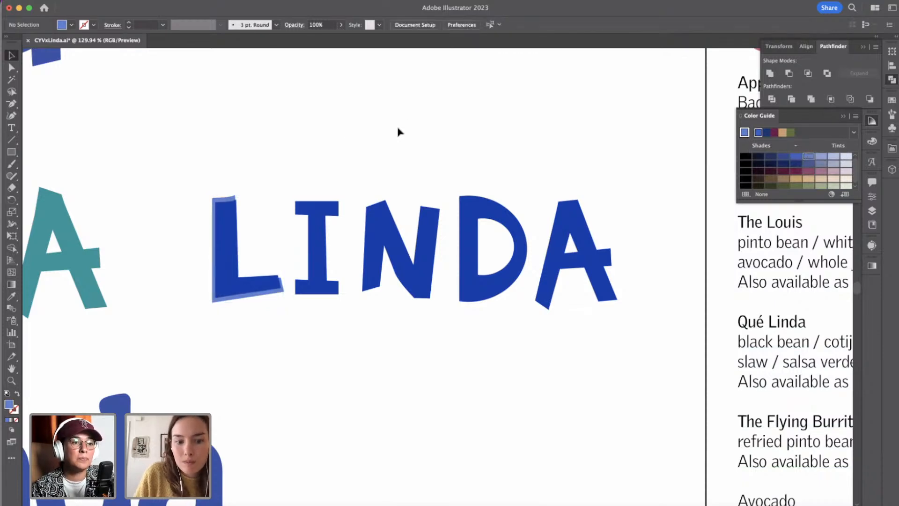
Set the opacity of the front L to 70%.
click(247, 237)
click(317, 26)
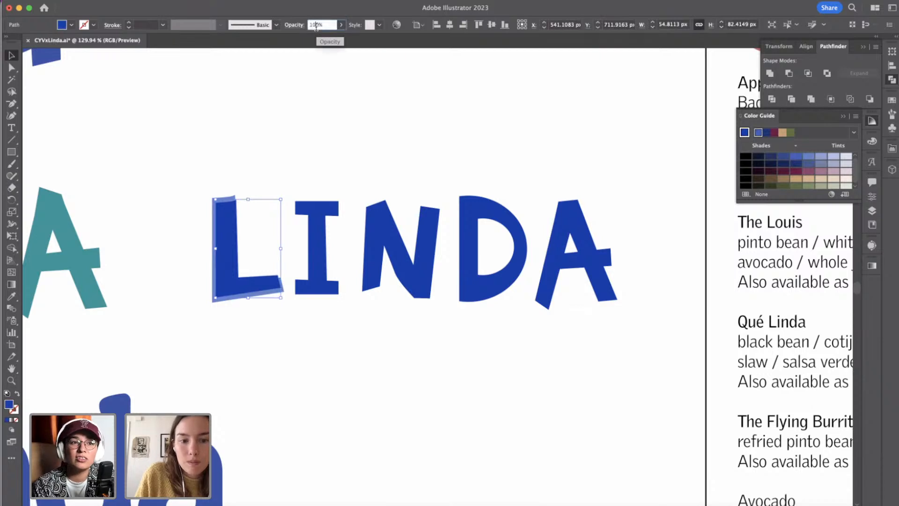
text(70)
key(Return)
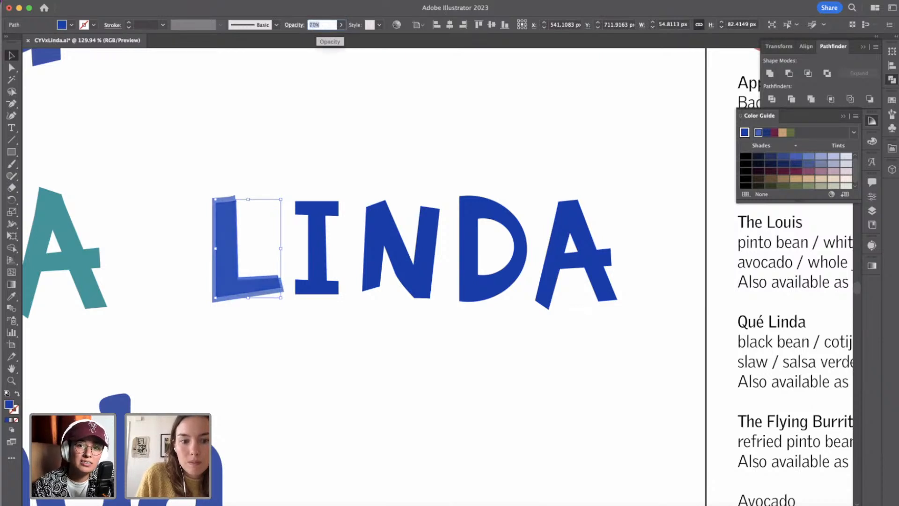
click(243, 202)
click(233, 241)
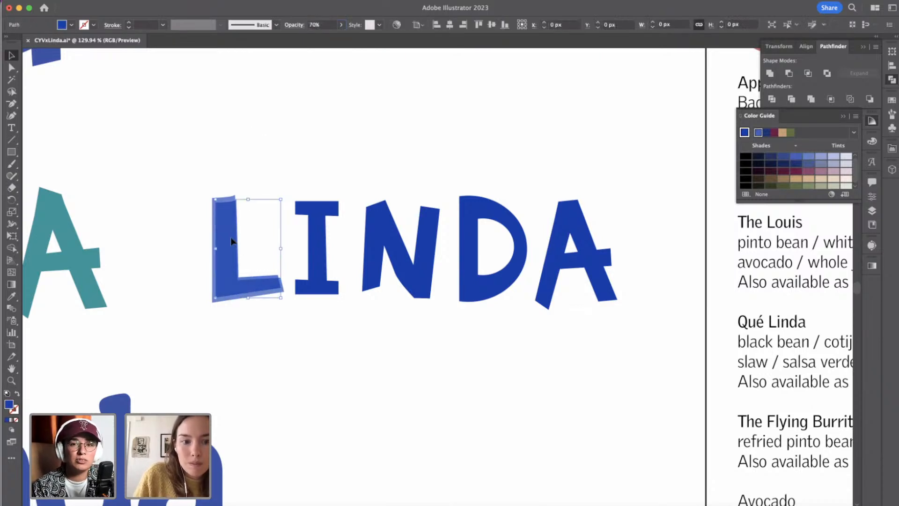
drag(283, 201, 291, 201)
click(305, 180)
Lower the upper-right anchor point of the enlarged rear L slightly to flatten its top edge.
click(217, 201)
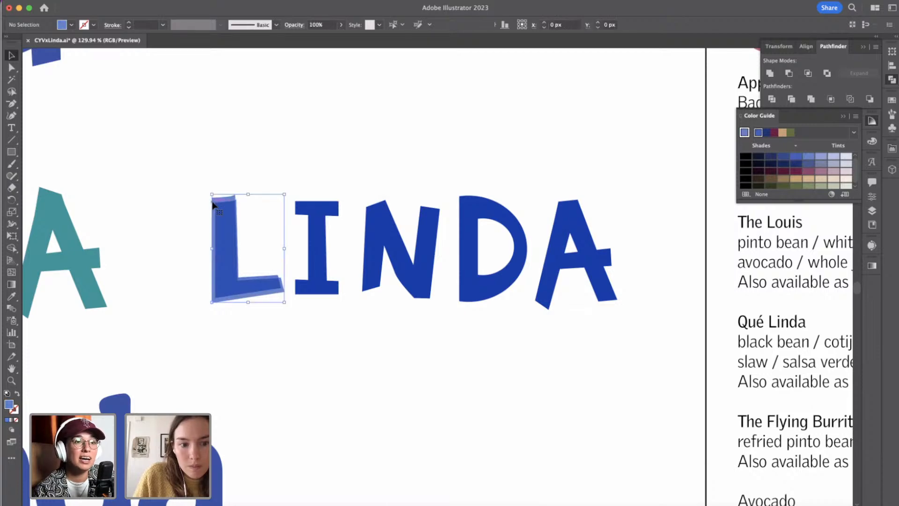
scroll(215, 201, up, 5)
key(a)
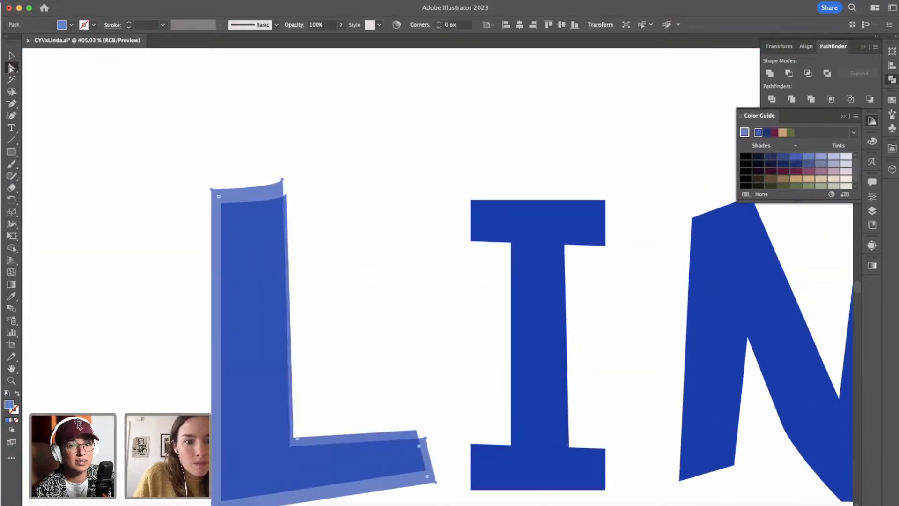
drag(283, 186, 283, 179)
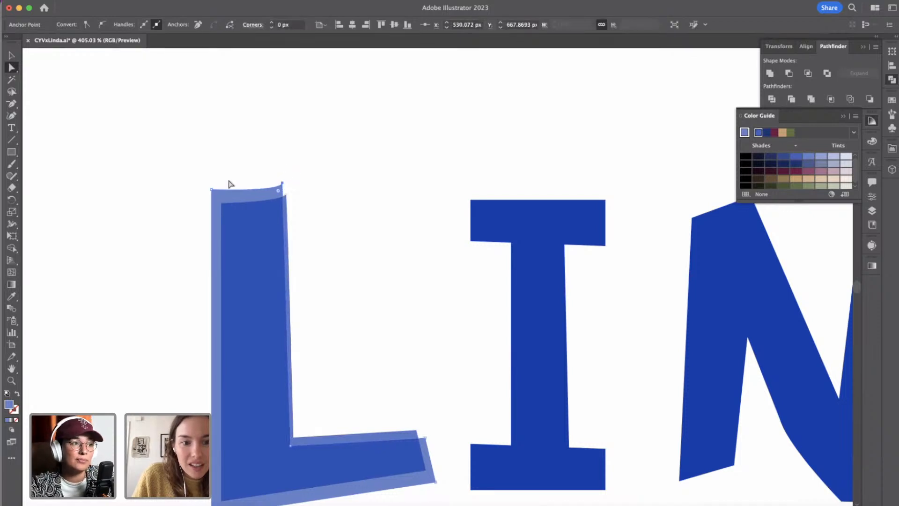
shift+click(212, 189)
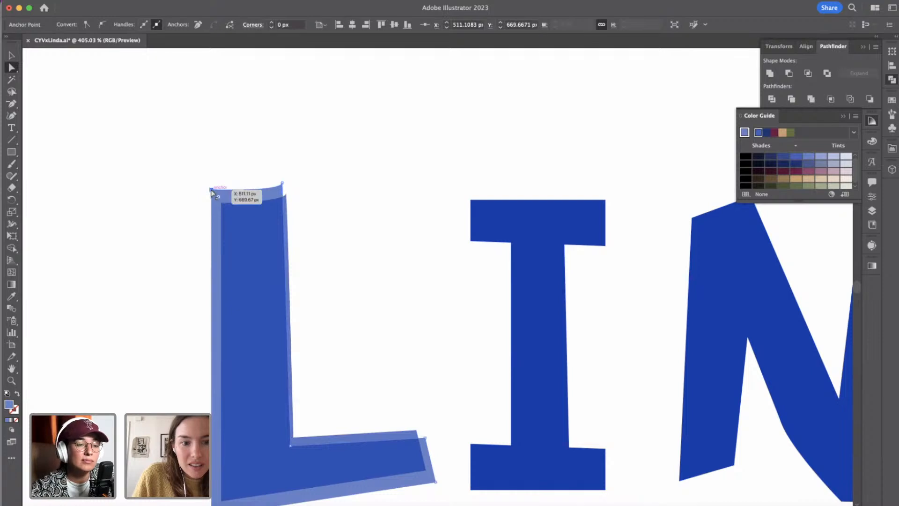
click(311, 169)
scroll(237, 301, down, 4)
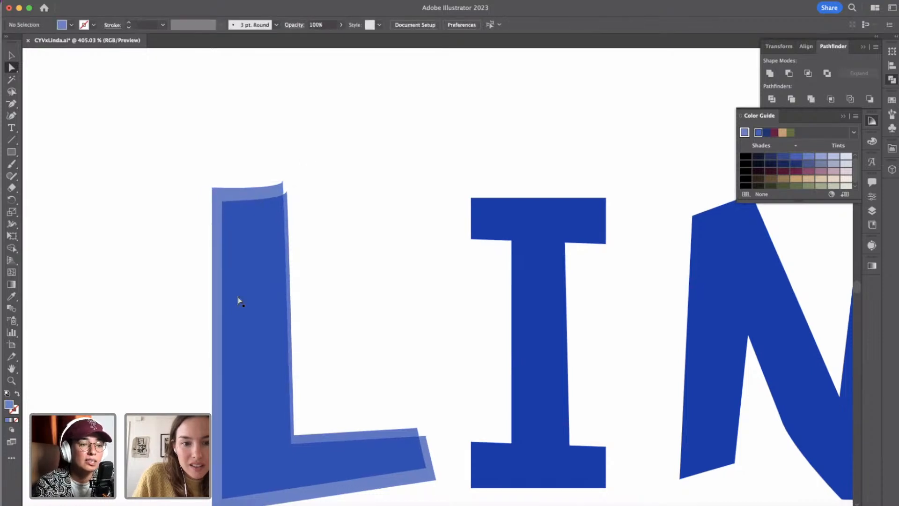
click(292, 96)
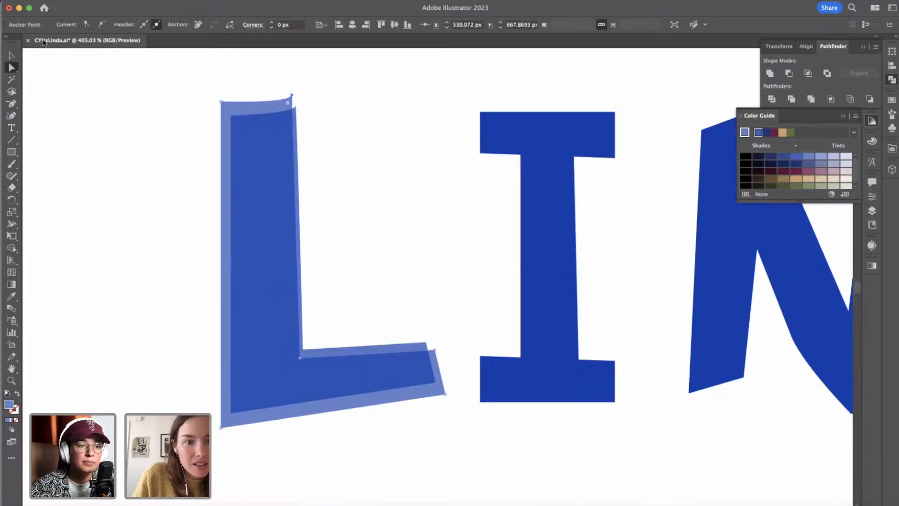
drag(12, 103, 52, 109)
click(292, 96)
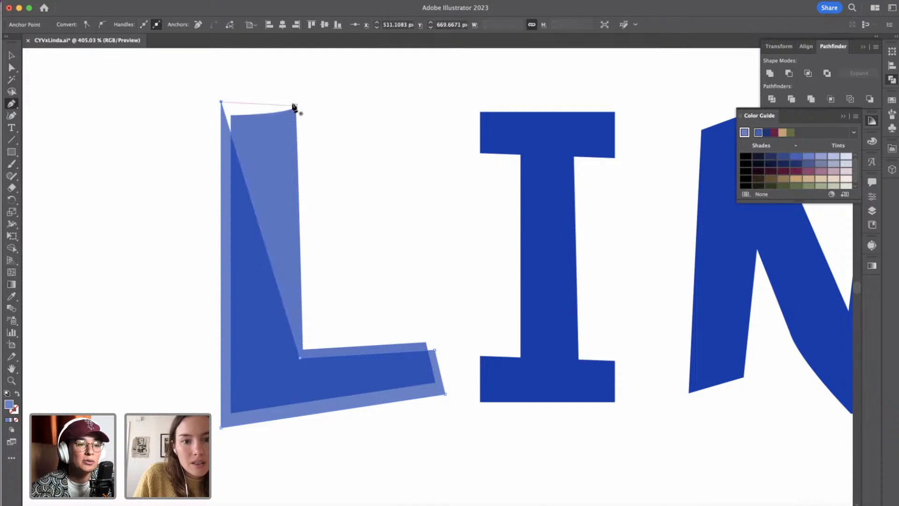
key(super+z)
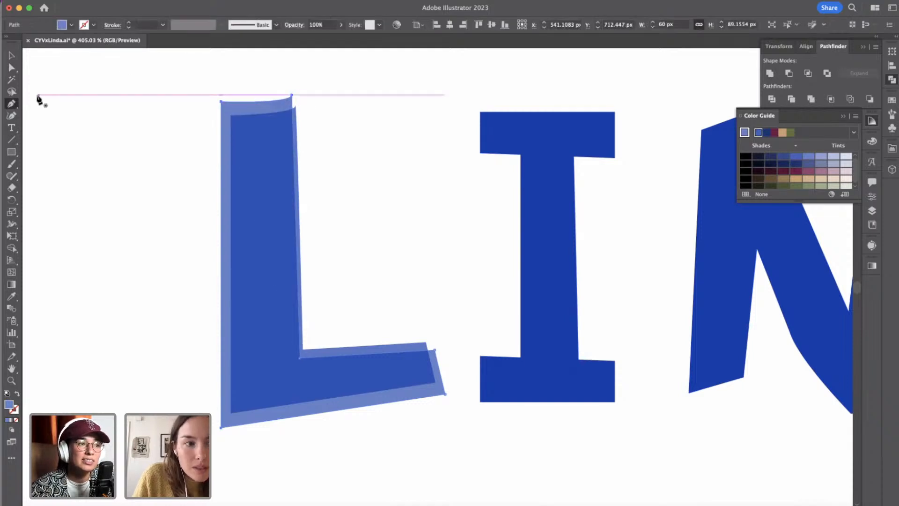
Convert the upper-right anchor point of the rear L to a sharp corner, straightening its top edge.
click(12, 68)
click(254, 99)
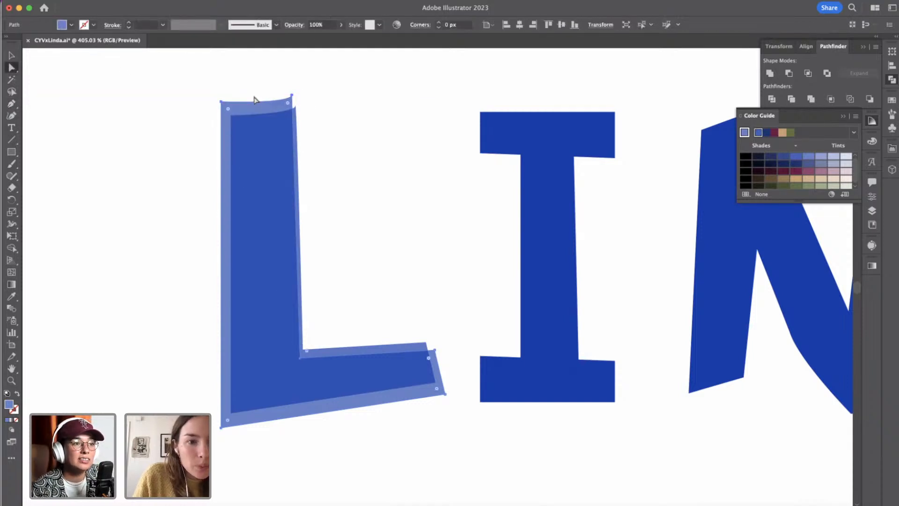
click(292, 95)
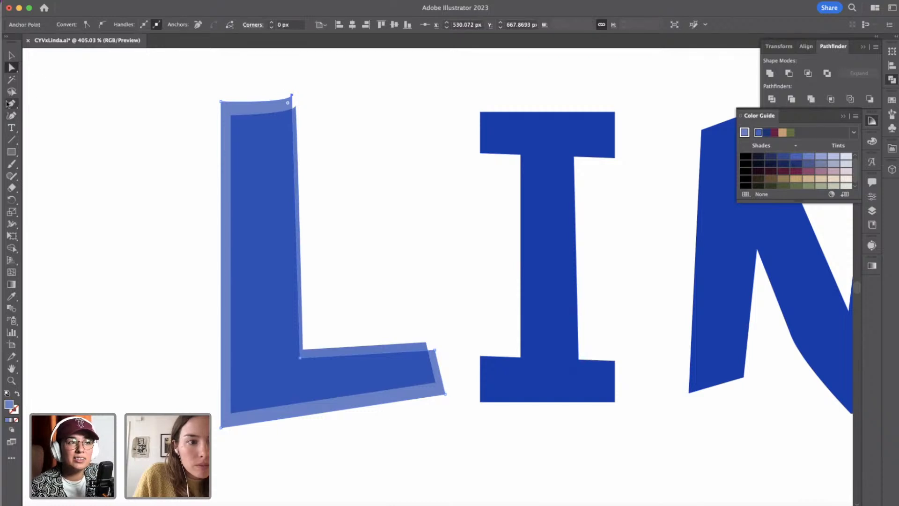
drag(8, 103, 71, 138)
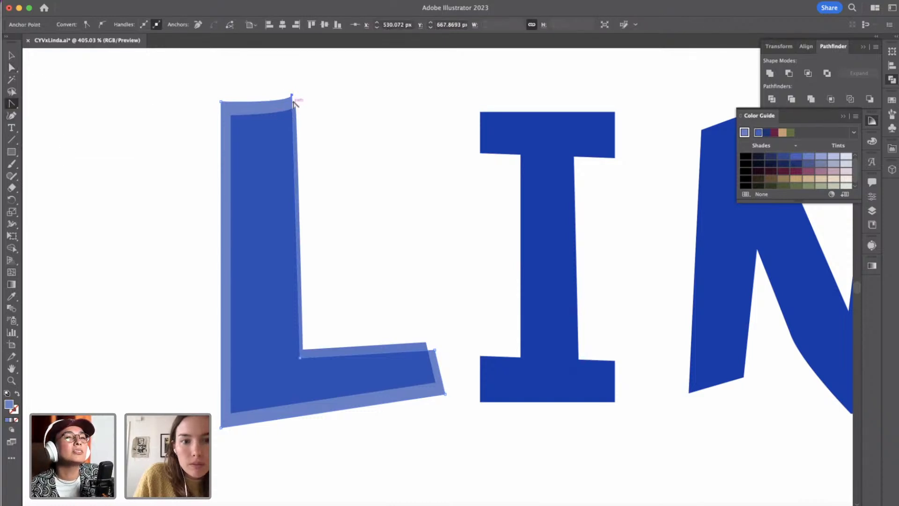
scroll(295, 99, up, 3)
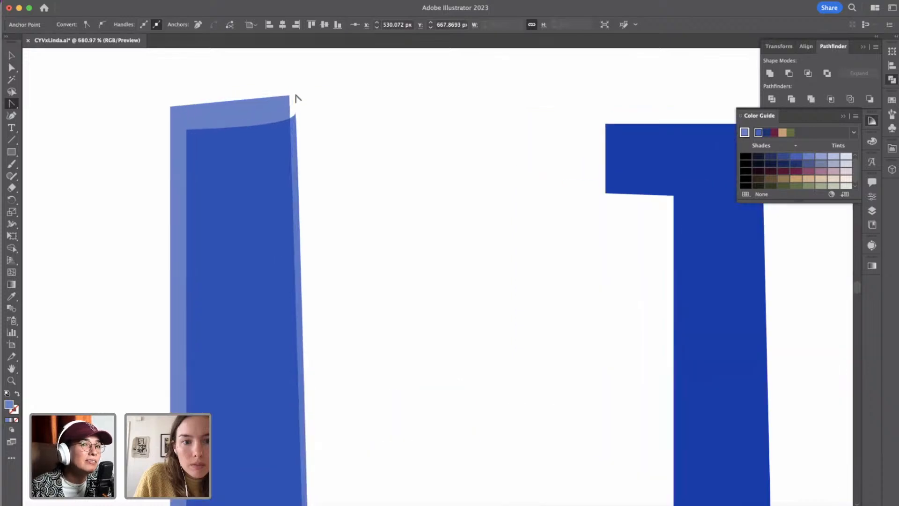
scroll(295, 99, down, 3)
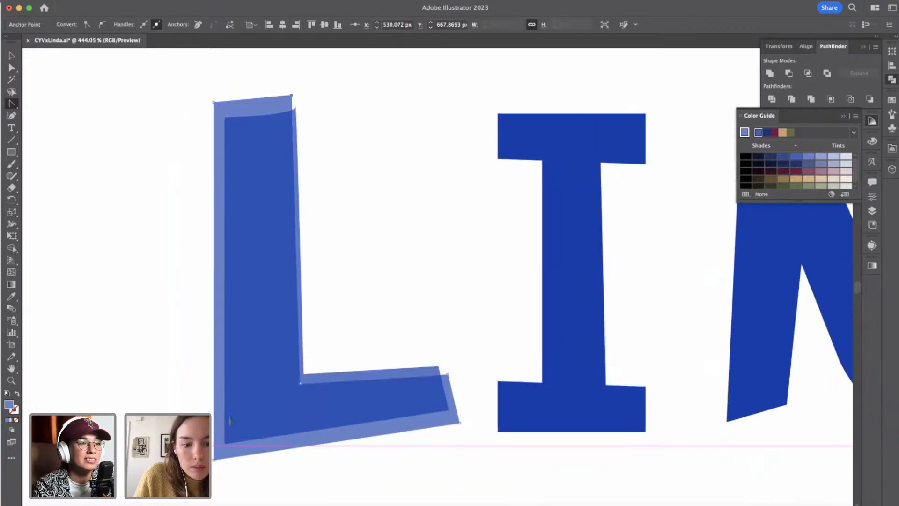
scroll(230, 421, down, 3)
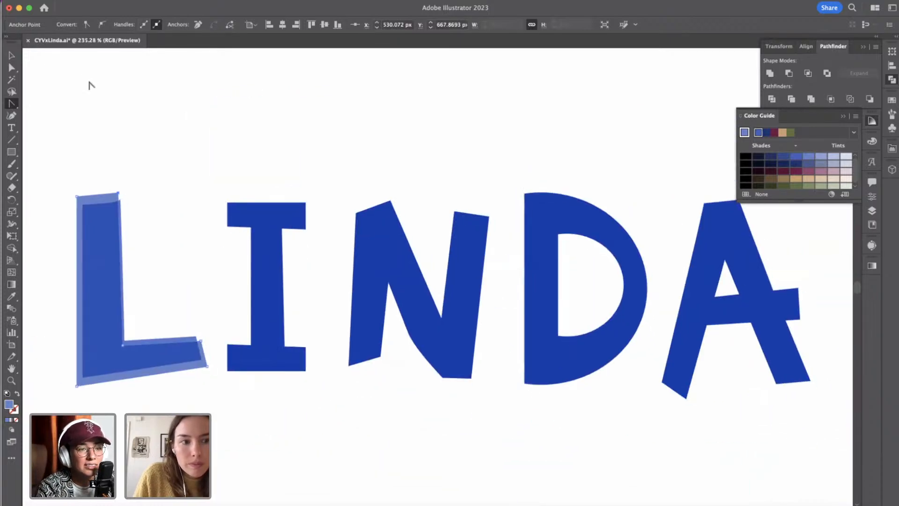
Restore the curve at the rear L's upper-right anchor point.
click(12, 67)
click(149, 171)
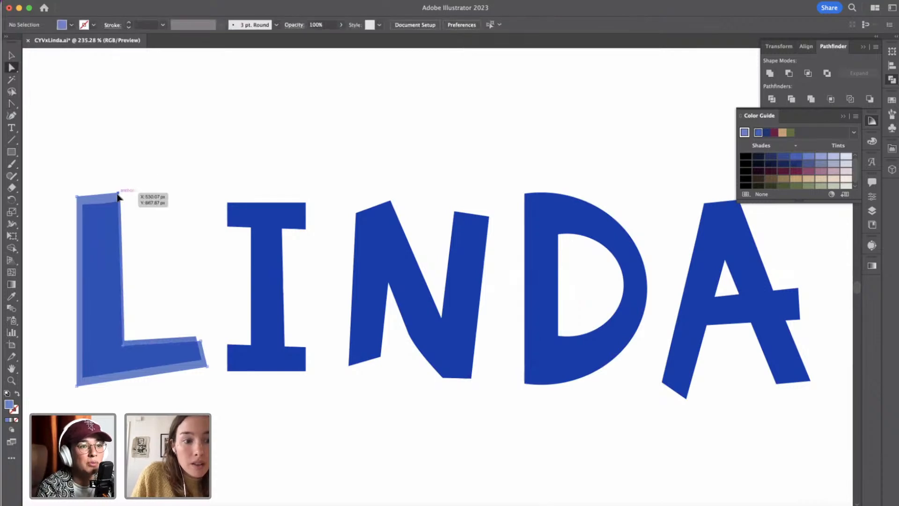
click(118, 197)
click(11, 104)
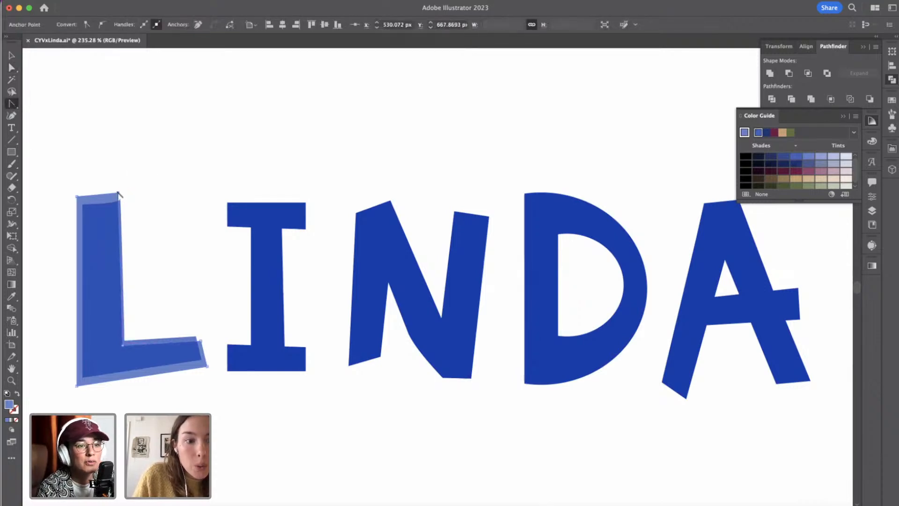
mouse_move(118, 194)
mouse_down()
mouse_move(103, 191)
mouse_move(101, 200)
mouse_move(118, 195)
mouse_up()
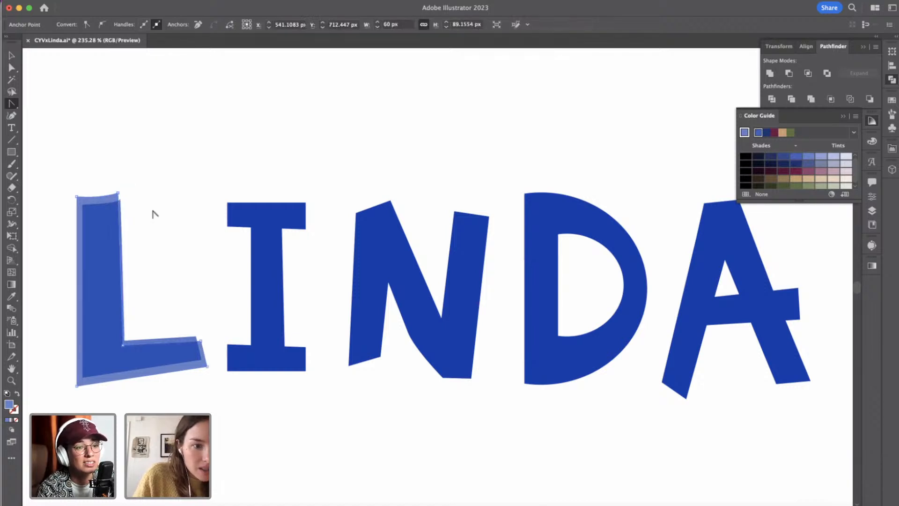
Slightly adjust the curve handle at the upper-right corner of the front L.
click(12, 68)
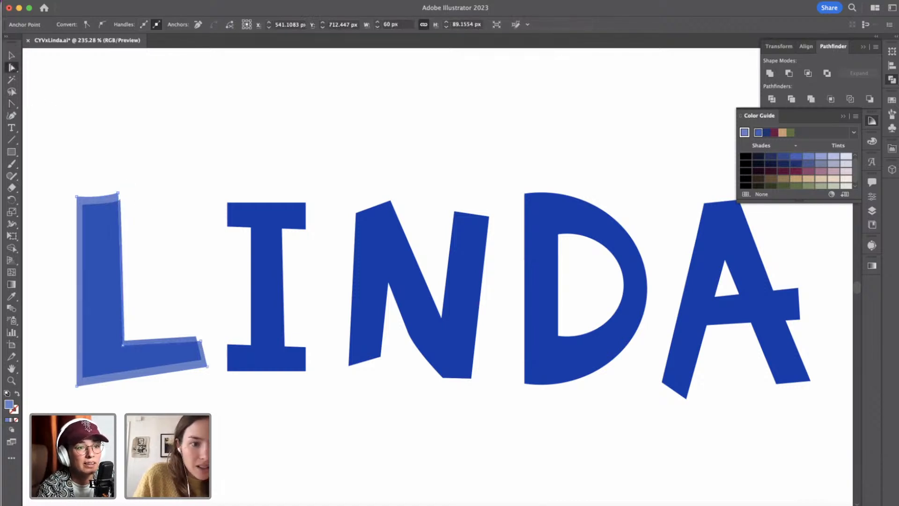
click(151, 225)
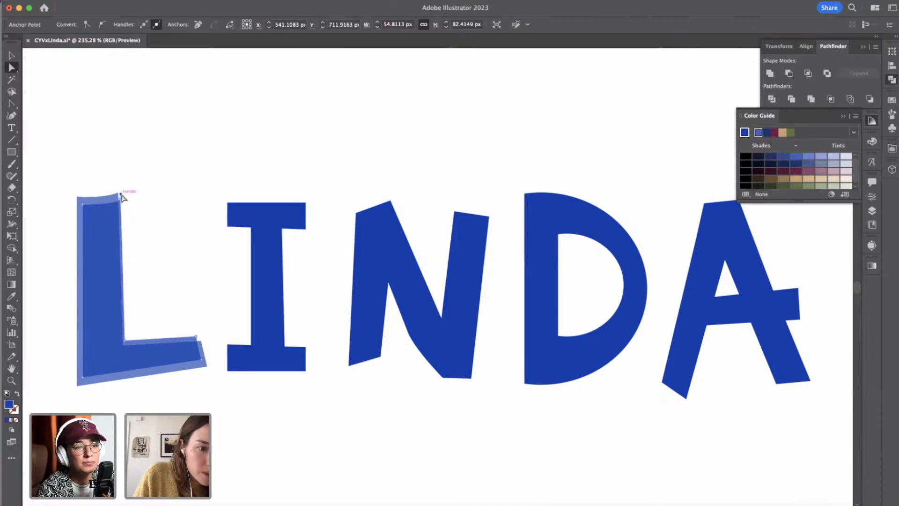
drag(121, 193, 120, 196)
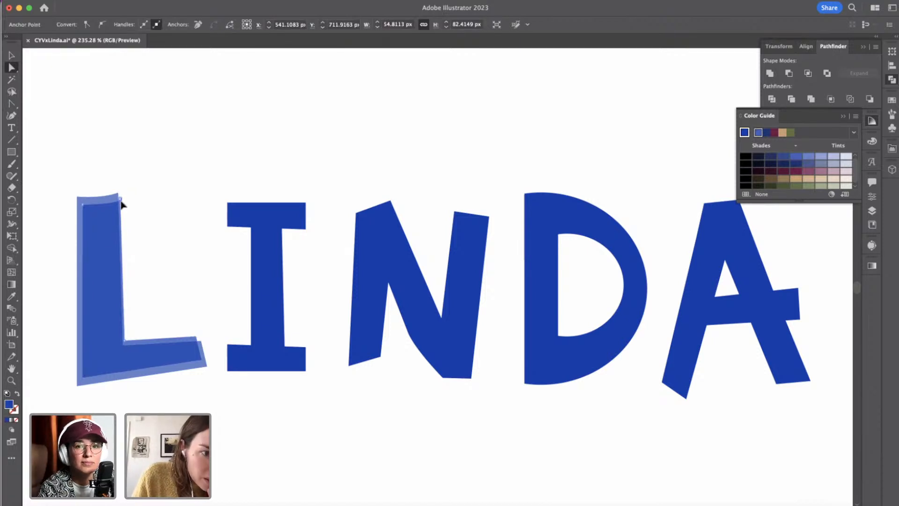
click(126, 204)
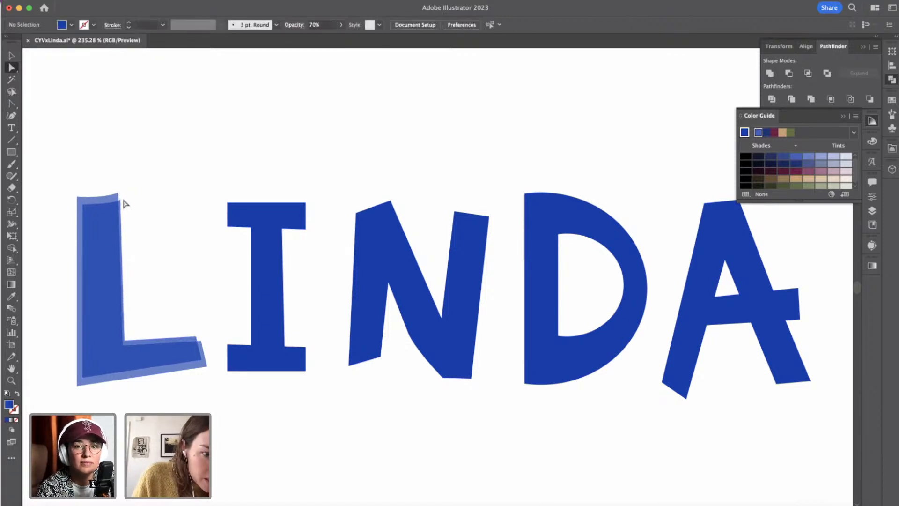
Duplicate the letter I in place and offset the copy 2 px down and 2 px to the left.
scroll(140, 219, down, 2)
click(11, 56)
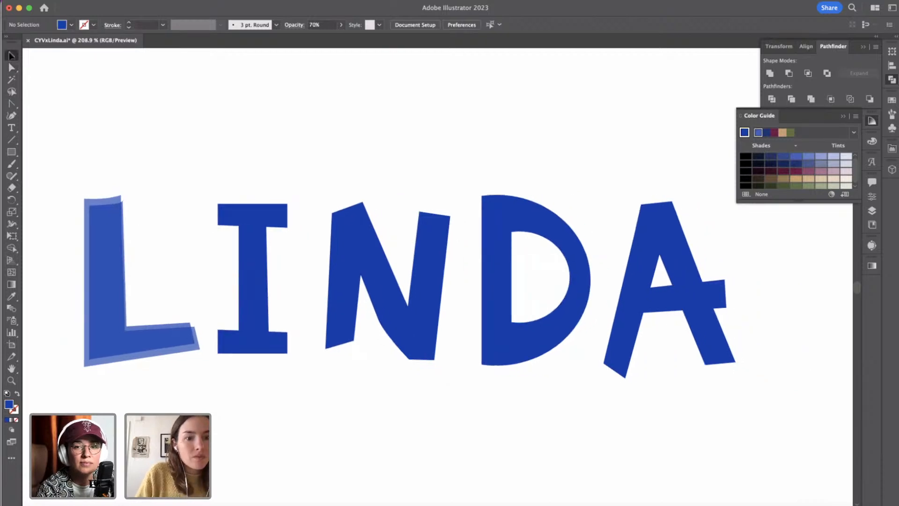
click(251, 225)
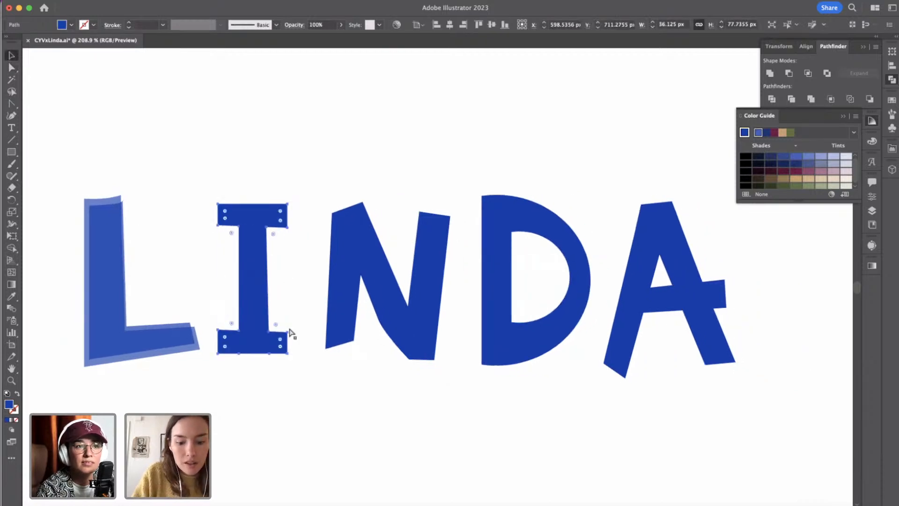
key(super+c)
key(super+f)
key(shift+Down)
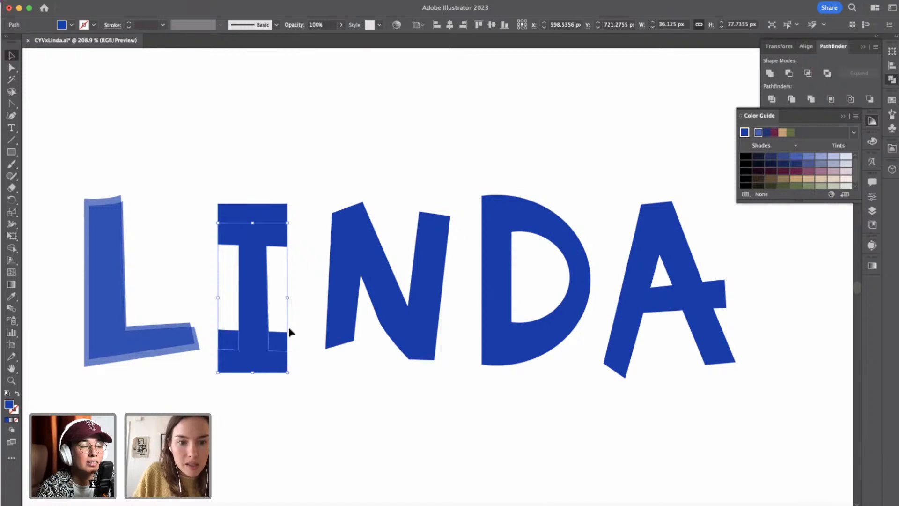
key(Up)
key(Up)
key(Up)
key(Up)
key(Up)
key(Up)
key(Up)
key(Up)
key(Left)
key(Left)
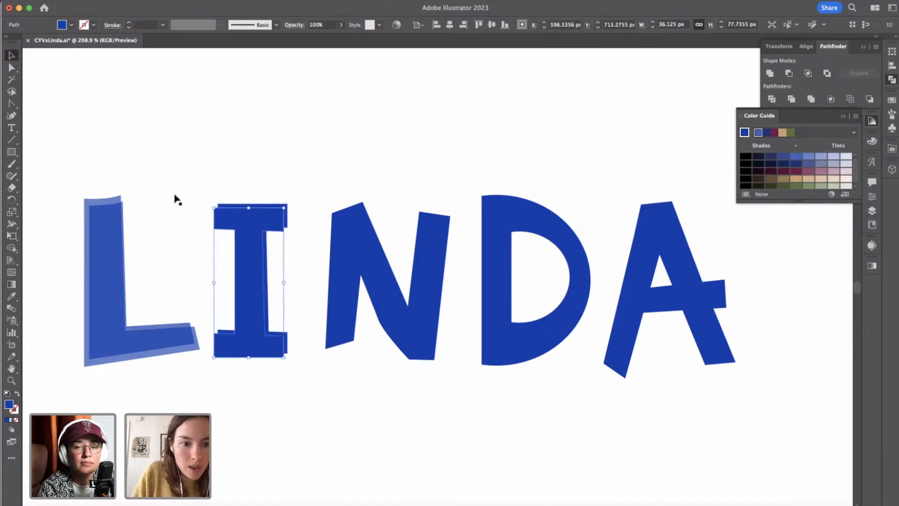
Fill the offset I copy with the lighter blue sampled from the rear L.
click(12, 296)
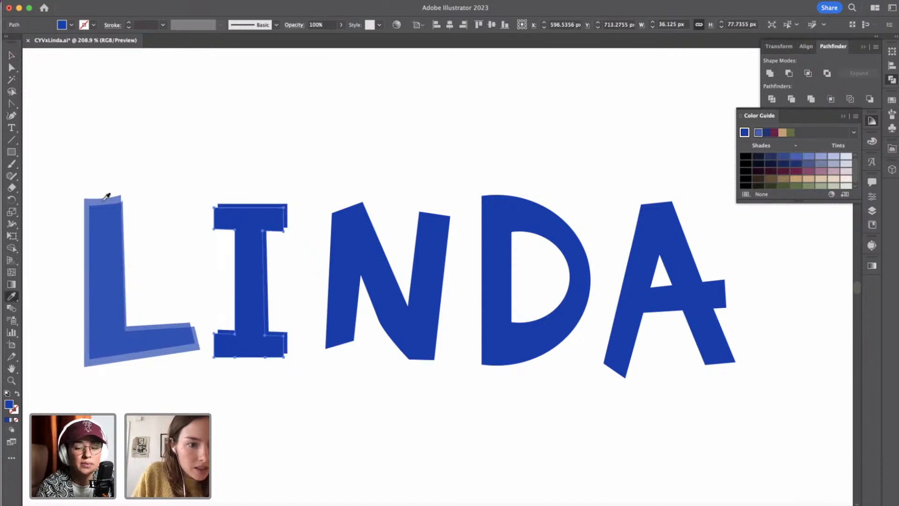
click(107, 197)
click(12, 56)
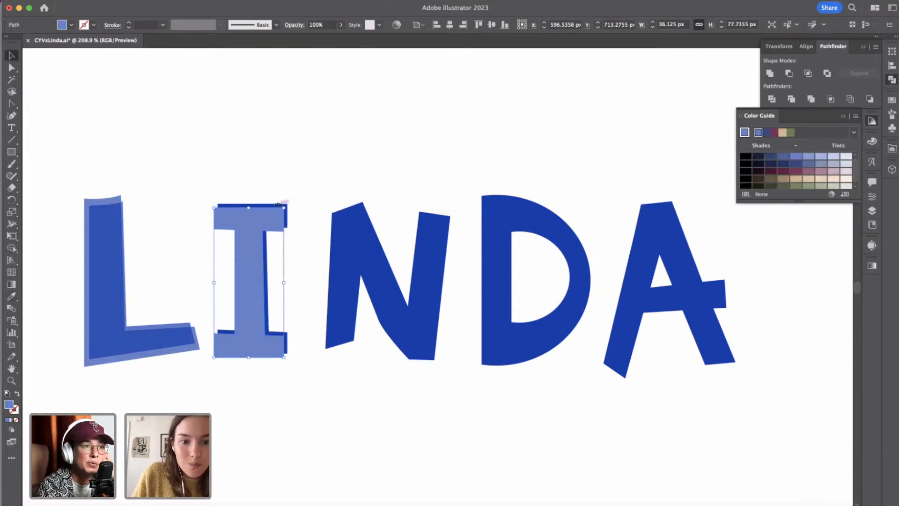
click(279, 201)
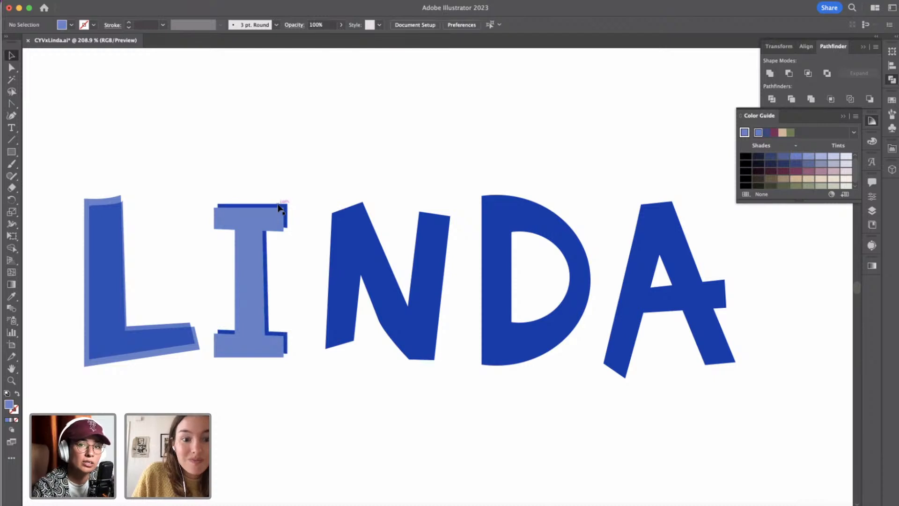
Bring the darker I to the front and give it the front L's blue fill and 70% opacity.
click(279, 207)
key(super+shift+bracketright)
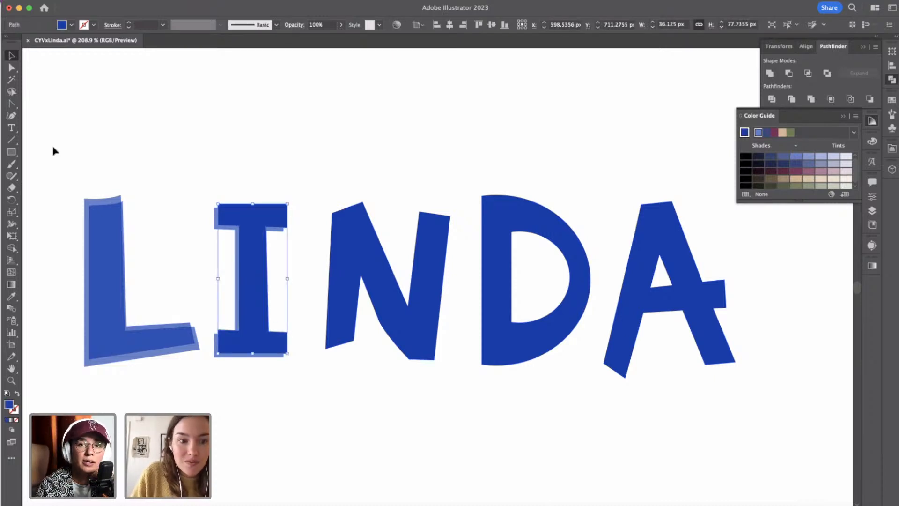
click(12, 297)
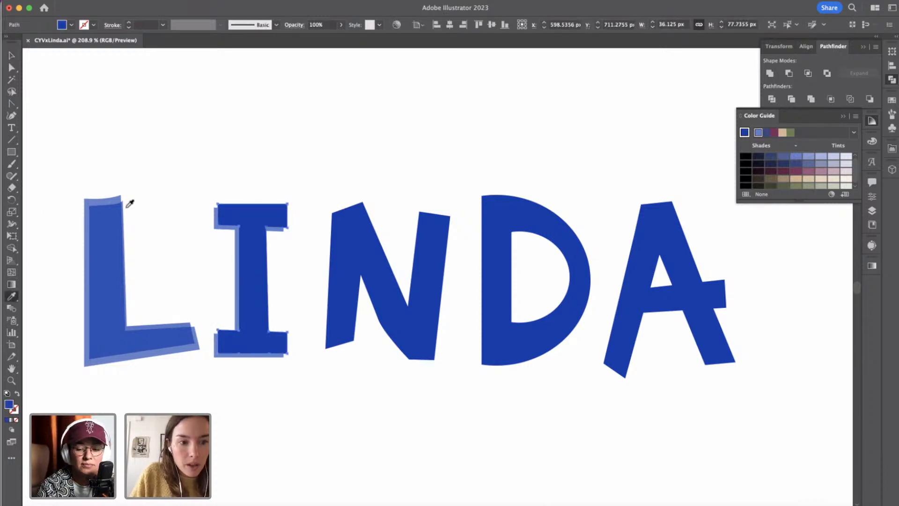
click(124, 208)
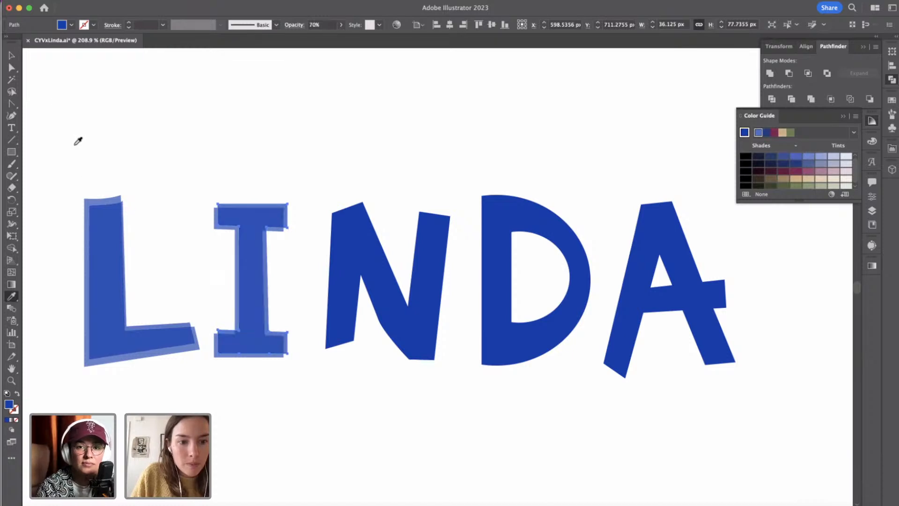
click(11, 55)
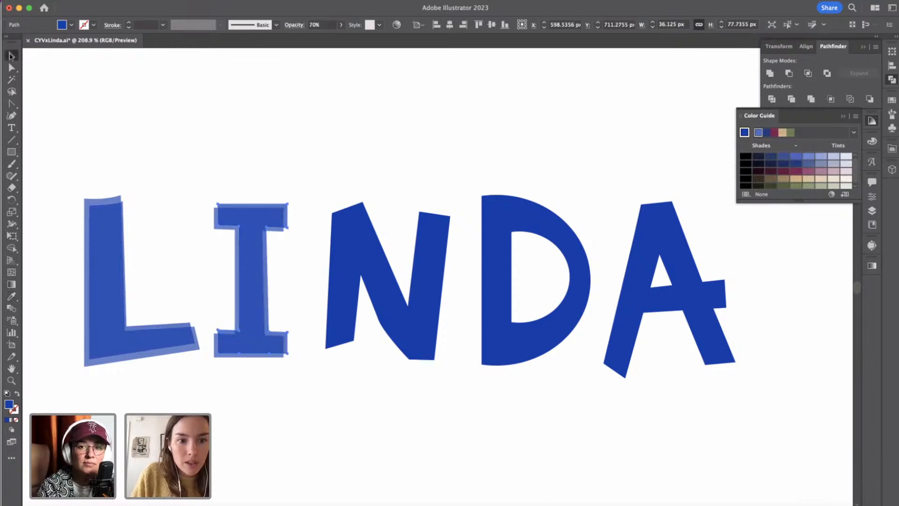
click(284, 172)
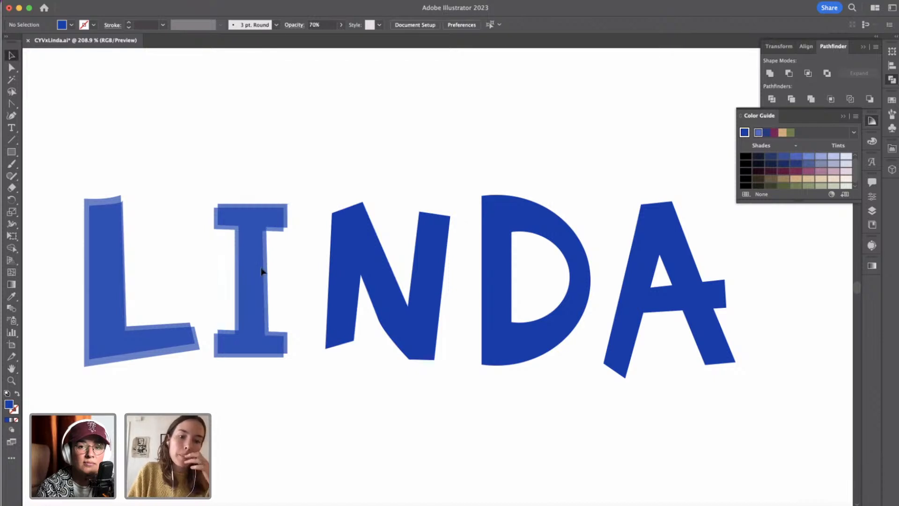
scroll(220, 237, up, 5)
click(211, 224)
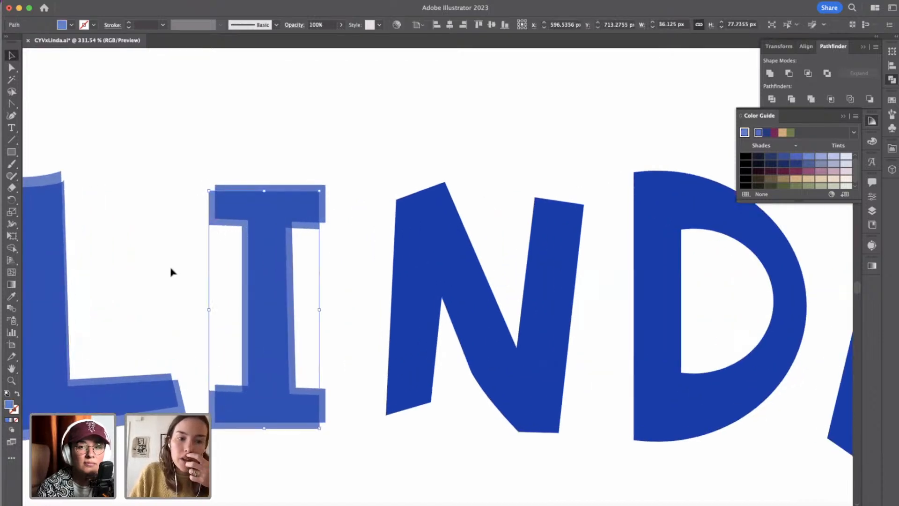
scroll(171, 272, down, 4)
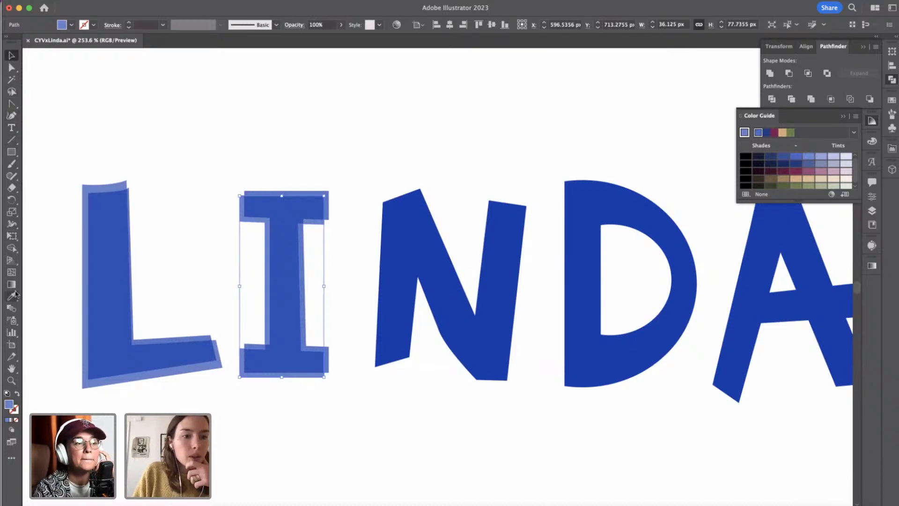
click(12, 104)
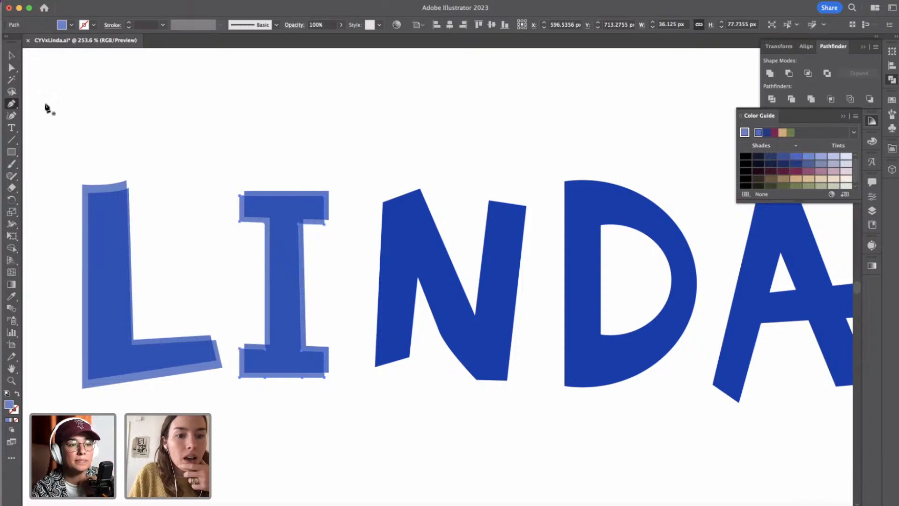
click(240, 221)
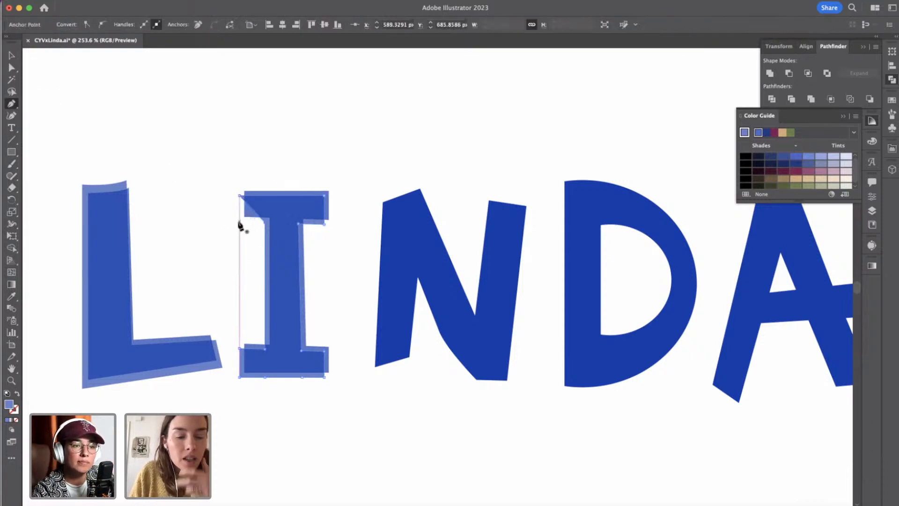
key(cmd+z)
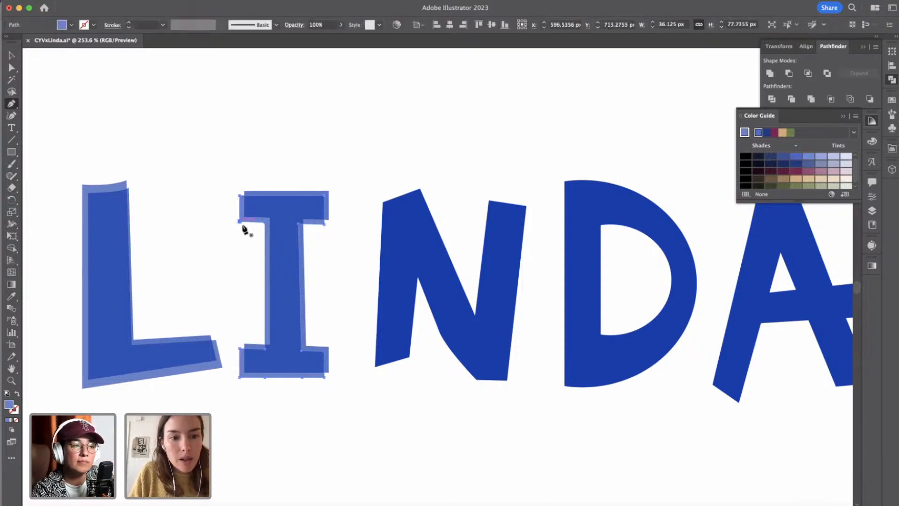
Nudge the lighter I's top-serif lower corners and stem-to-base joints to make its outline slightly irregular.
click(12, 68)
click(240, 222)
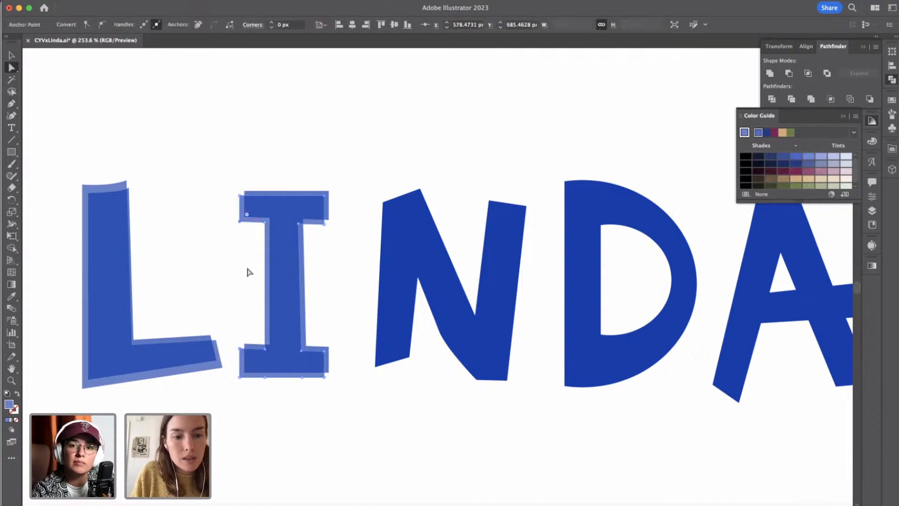
click(324, 224)
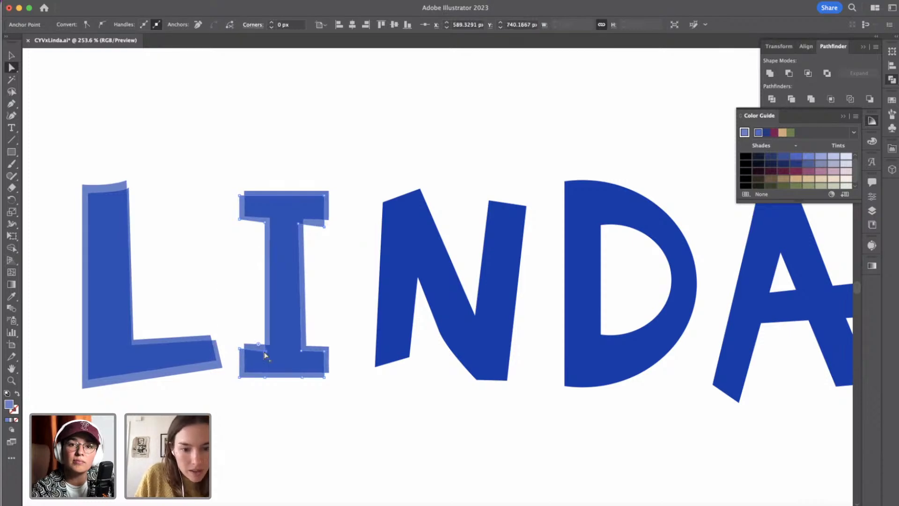
key(Right)
key(Down)
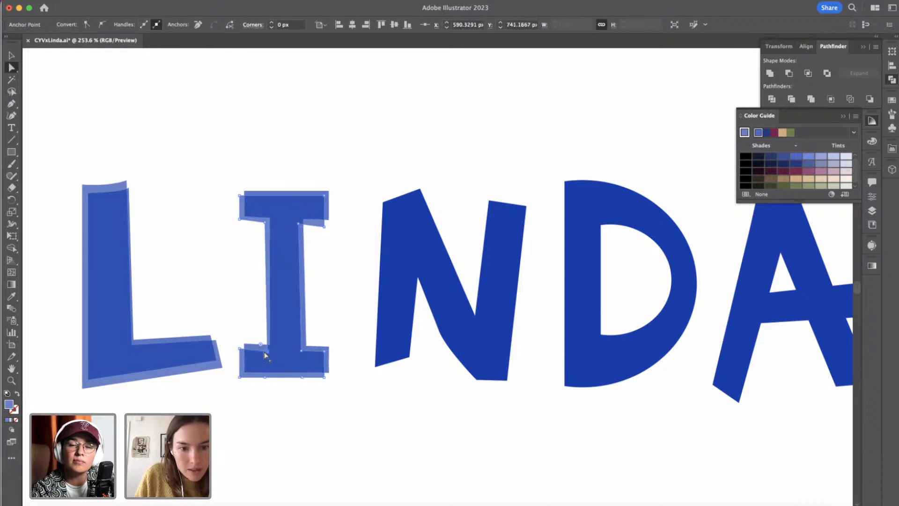
click(304, 352)
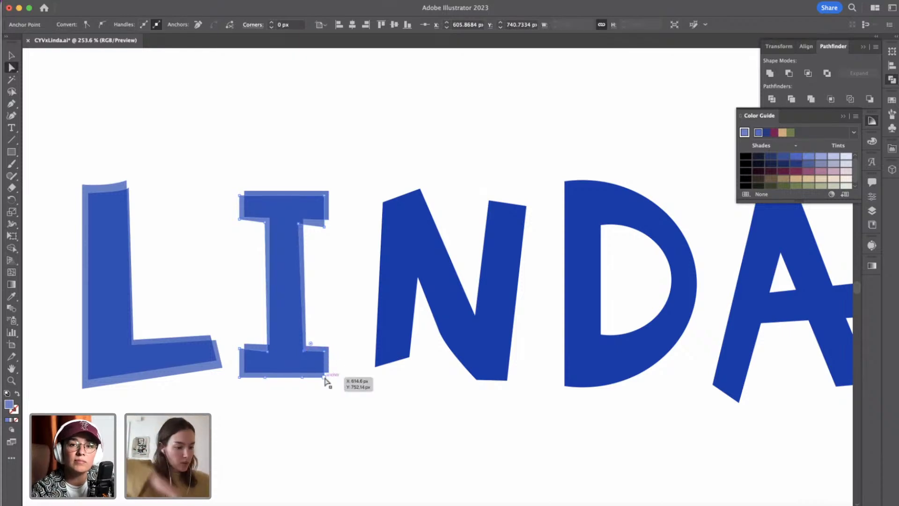
Move the two middle anchor points on the lighter I's bottom edge inward and slightly down to give the base a subtle bulge.
click(303, 378)
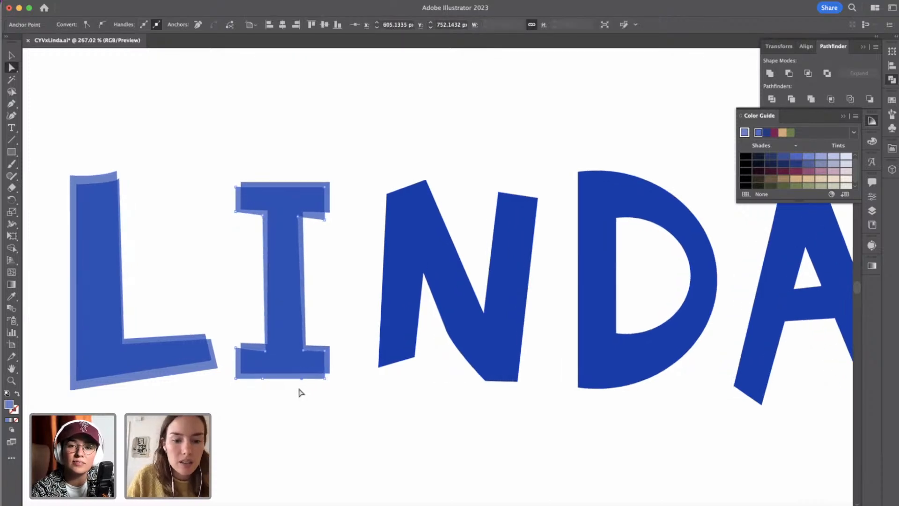
alt+scroll(301, 392, up, 5)
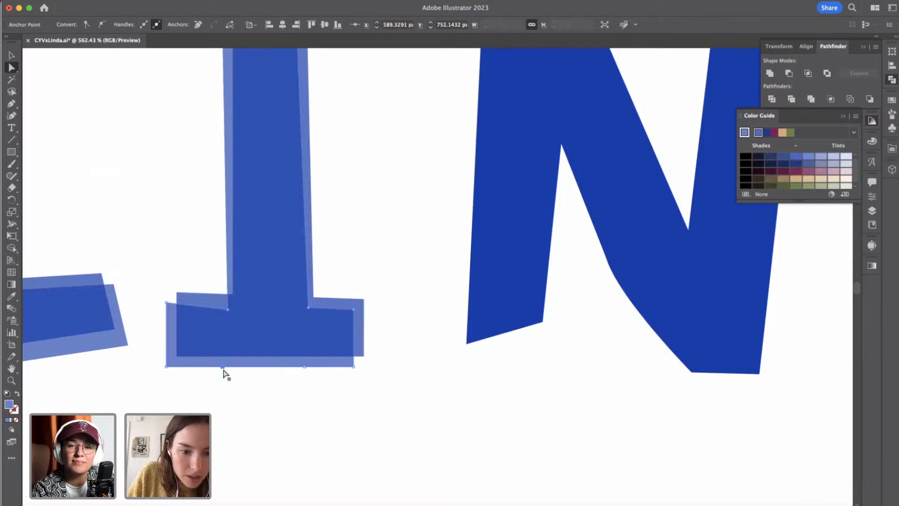
drag(224, 370, 234, 372)
click(302, 387)
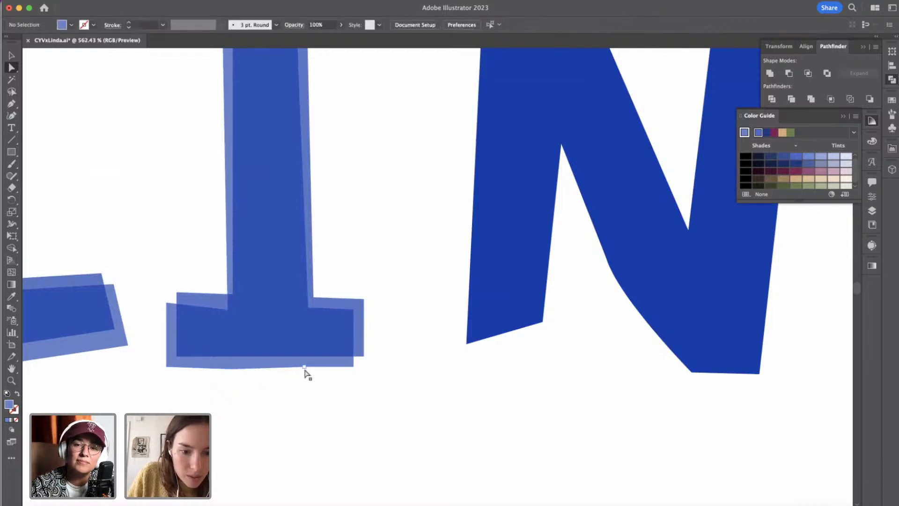
drag(304, 370, 293, 373)
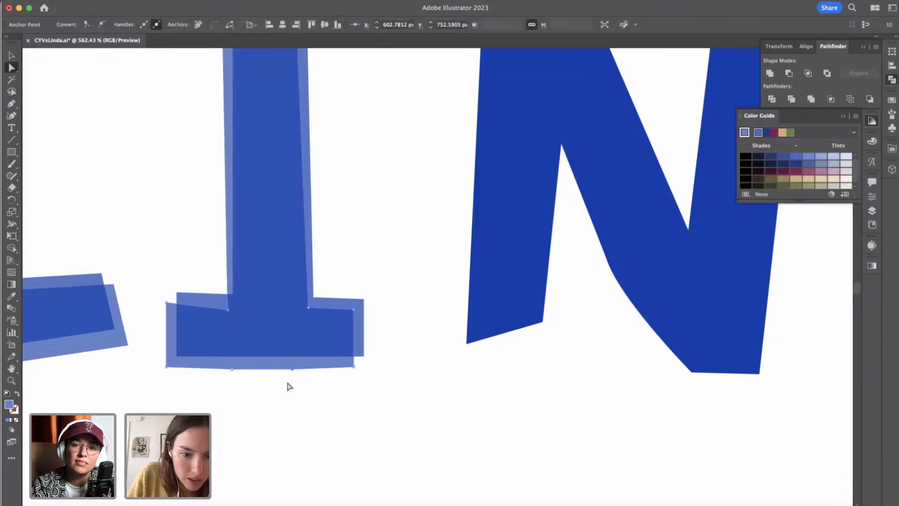
click(290, 386)
scroll(289, 387, down, 4)
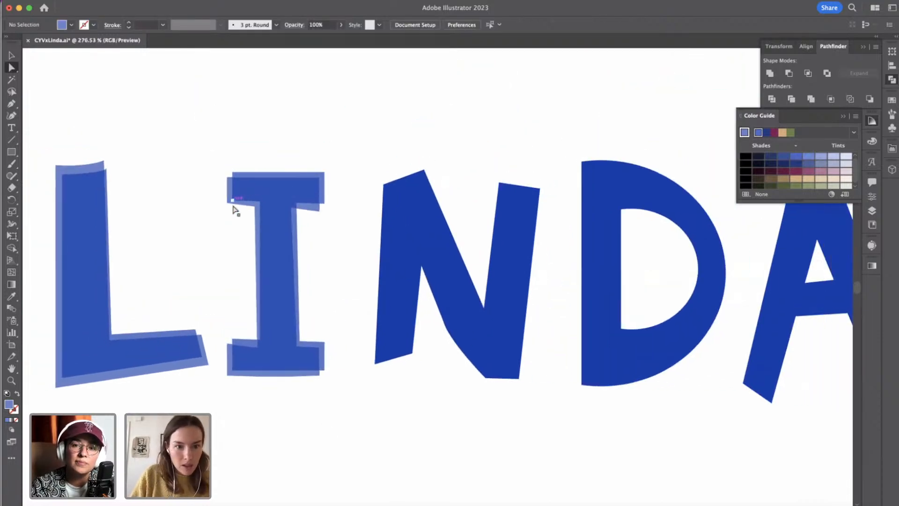
Lower the outer left corner point on the underside of the lighter I's top serif.
drag(227, 204, 227, 212)
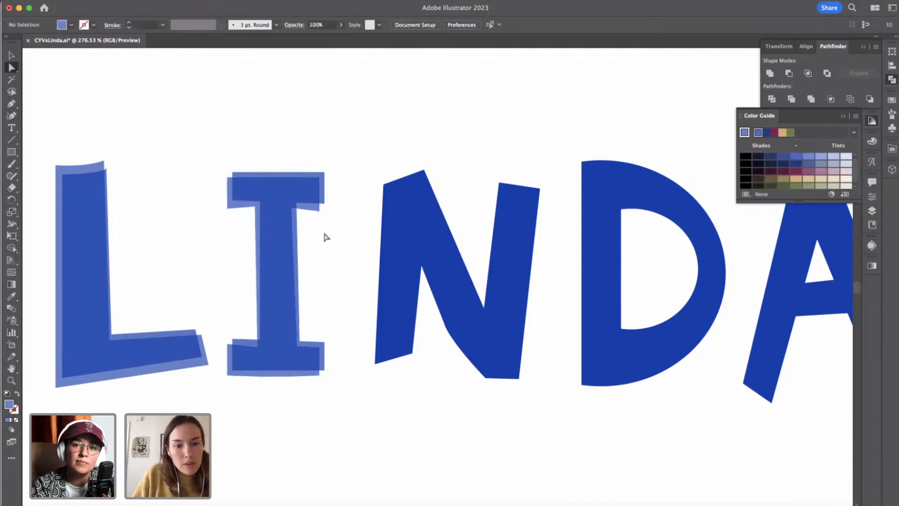
scroll(326, 227, down, 2)
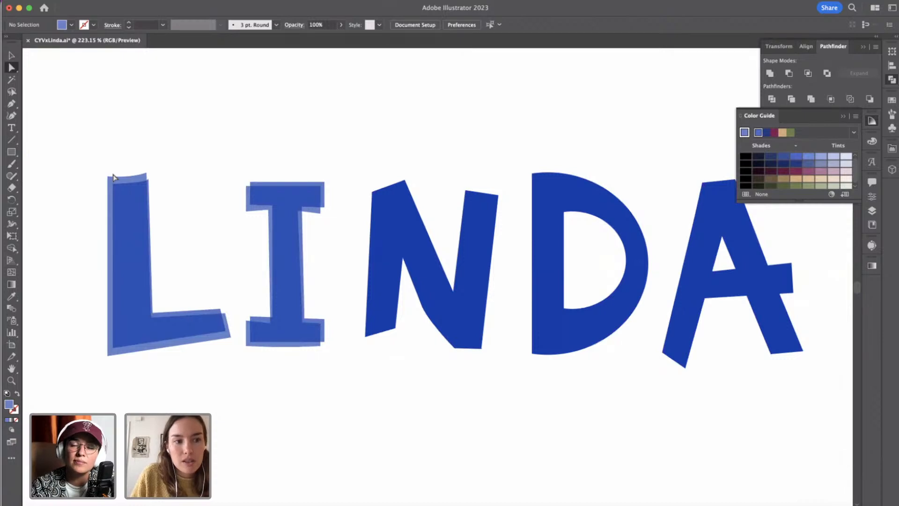
click(11, 55)
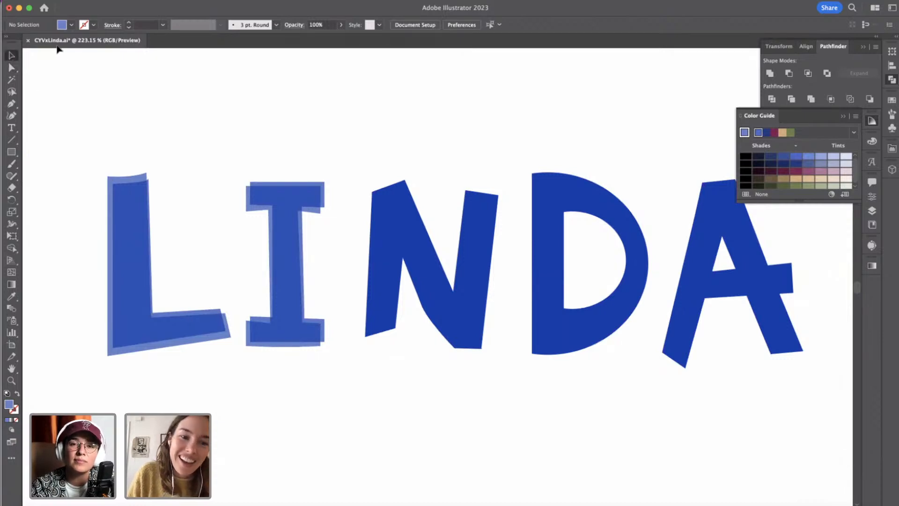
scroll(199, 156, up, 2)
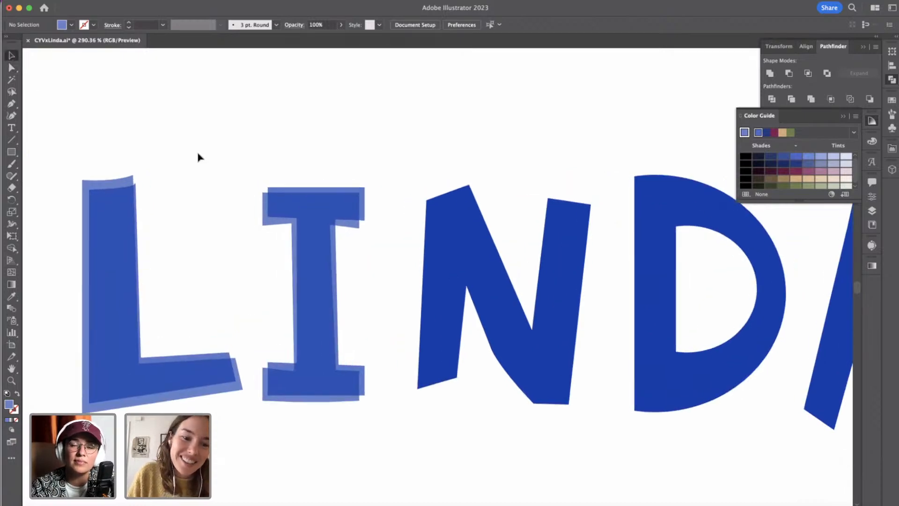
click(263, 227)
click(12, 68)
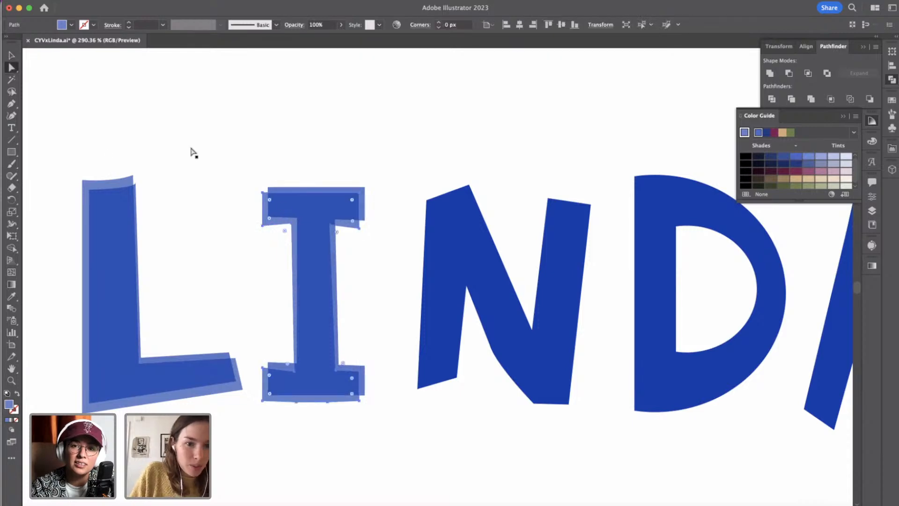
click(262, 195)
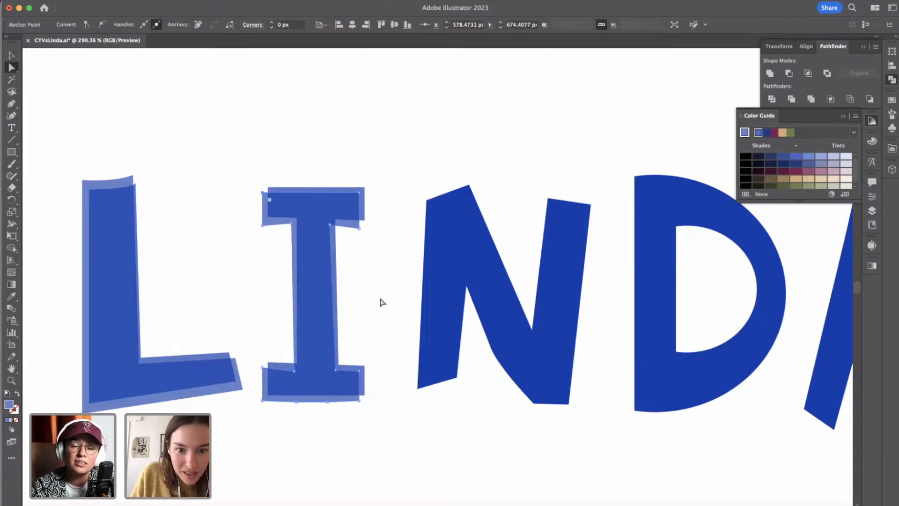
click(386, 311)
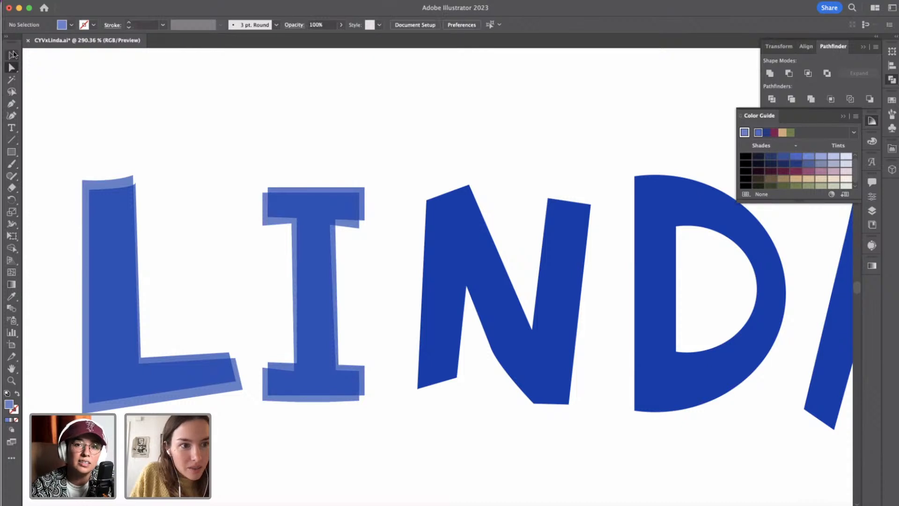
Duplicate the letter N in place and offset the copy 2 px to the left and 3 px down.
click(11, 55)
click(451, 250)
key(super+c)
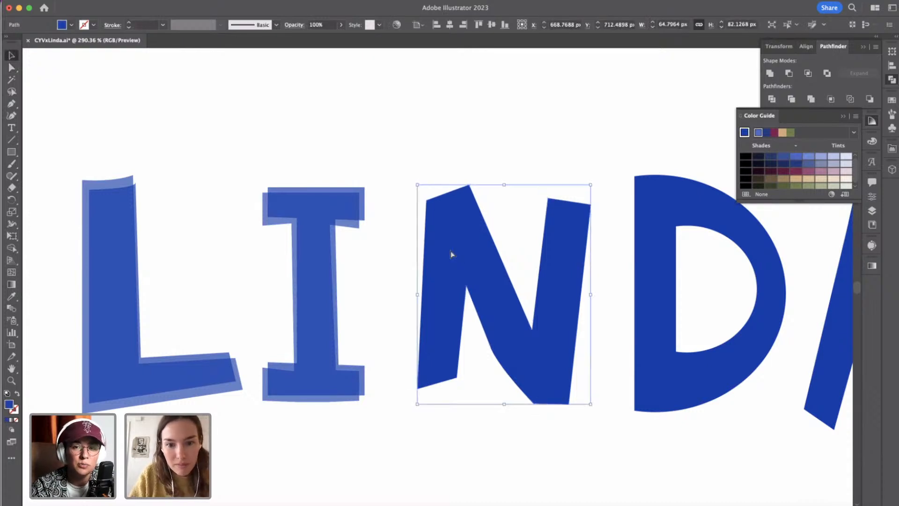
key(super+f)
key(Left)
key(Left)
key(Down)
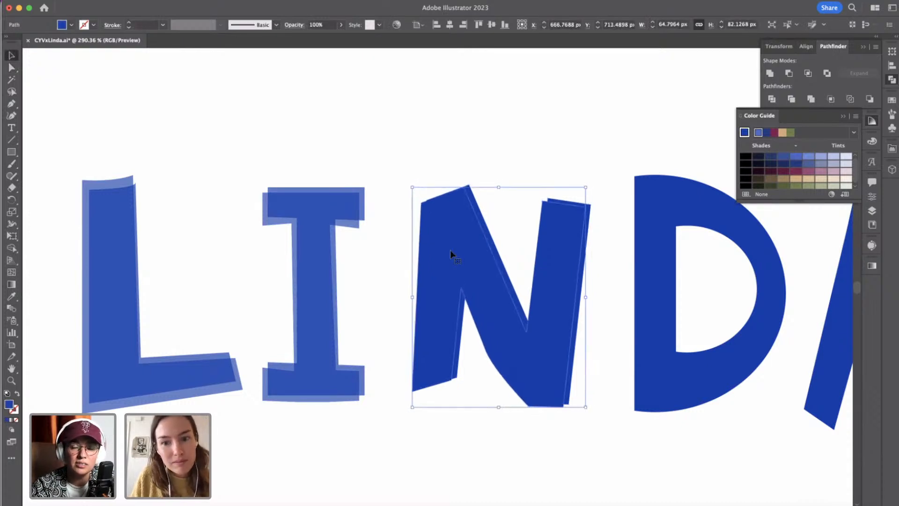
key(Down)
key(Down)
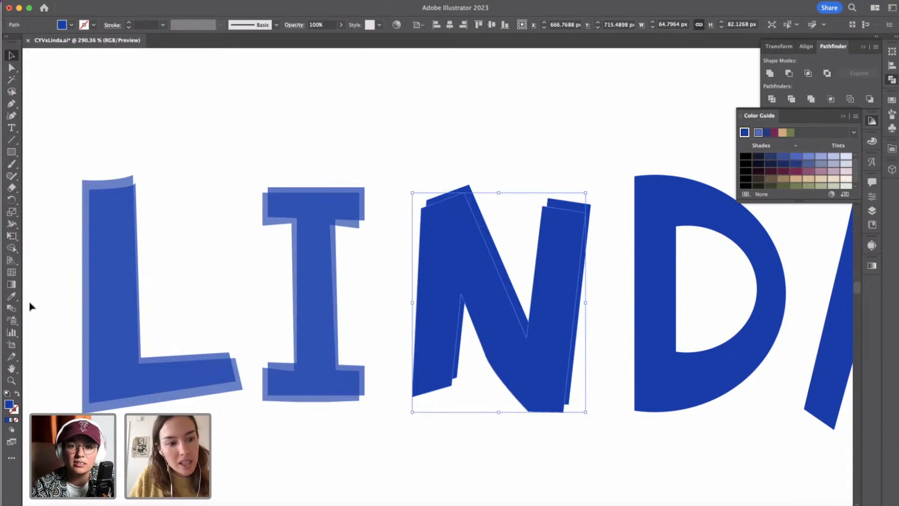
Fill the offset N copy with the lighter blue sampled from the rear L.
key(i)
click(104, 180)
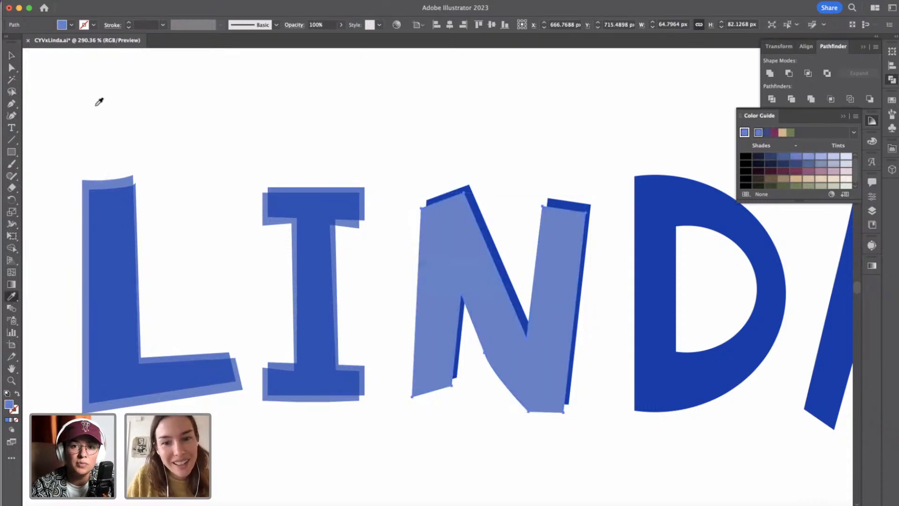
key(v)
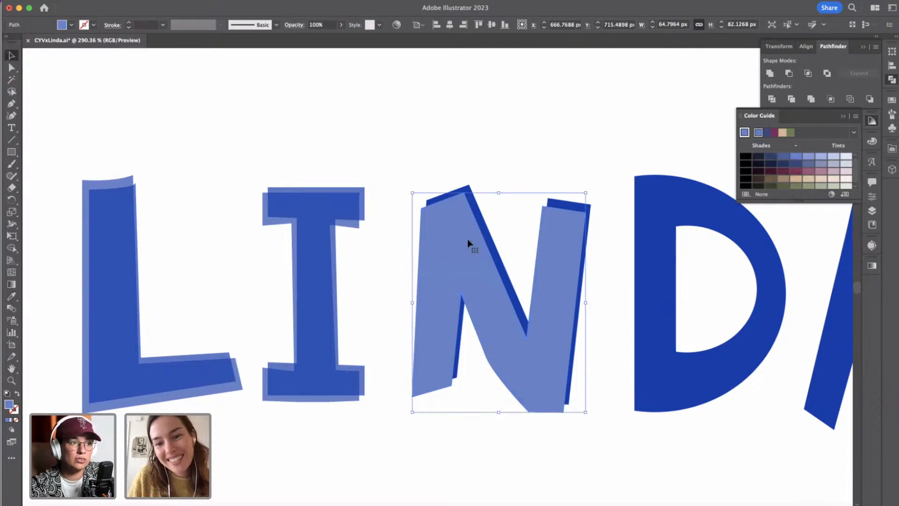
Give the original N behind the copy the front I's dark blue fill and 70% opacity.
click(481, 212)
click(12, 296)
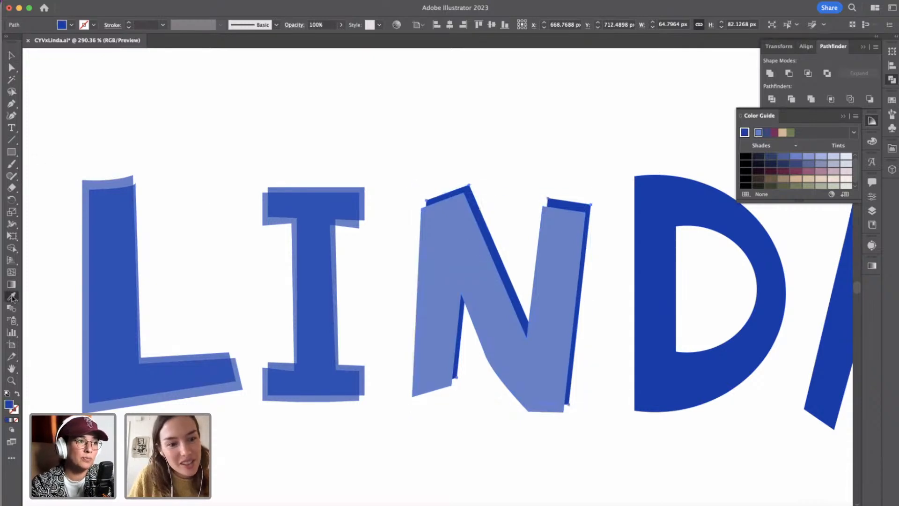
click(327, 194)
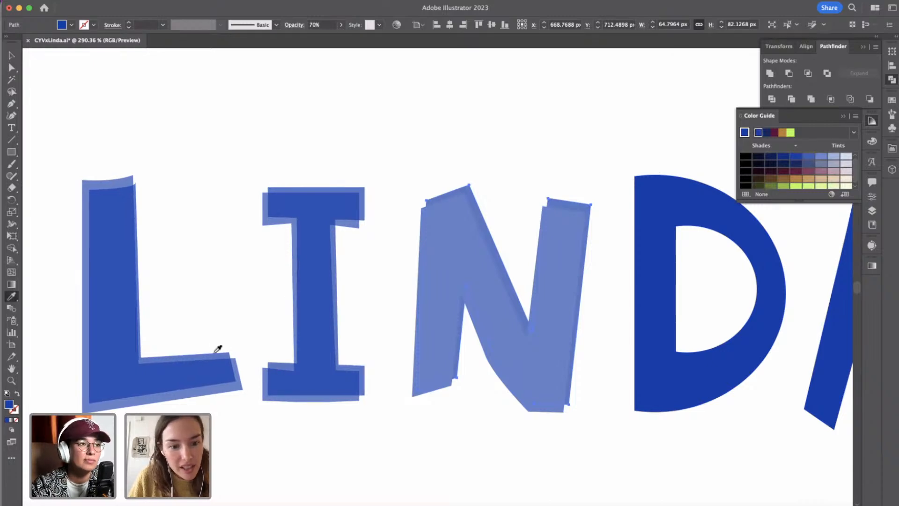
click(238, 378)
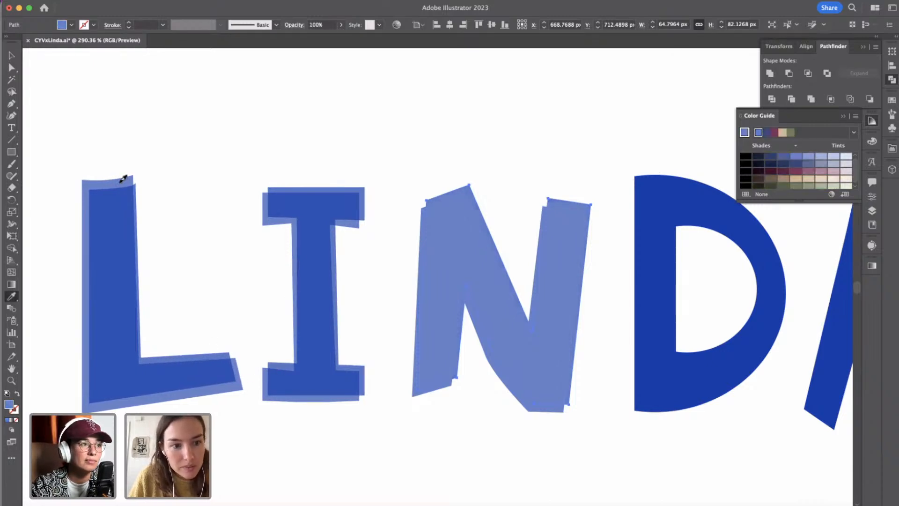
click(314, 201)
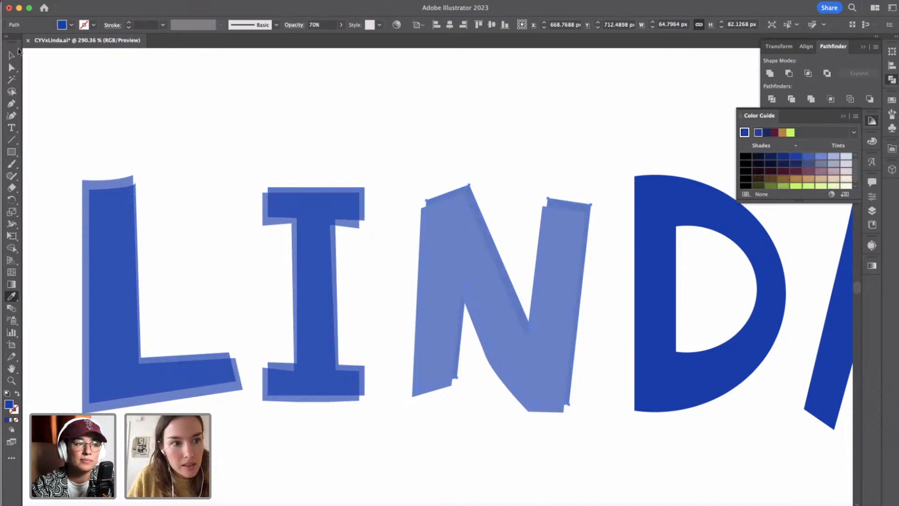
Give the offset N copy in front the dark blue fill and 70% opacity sampled from the I.
click(12, 57)
click(441, 204)
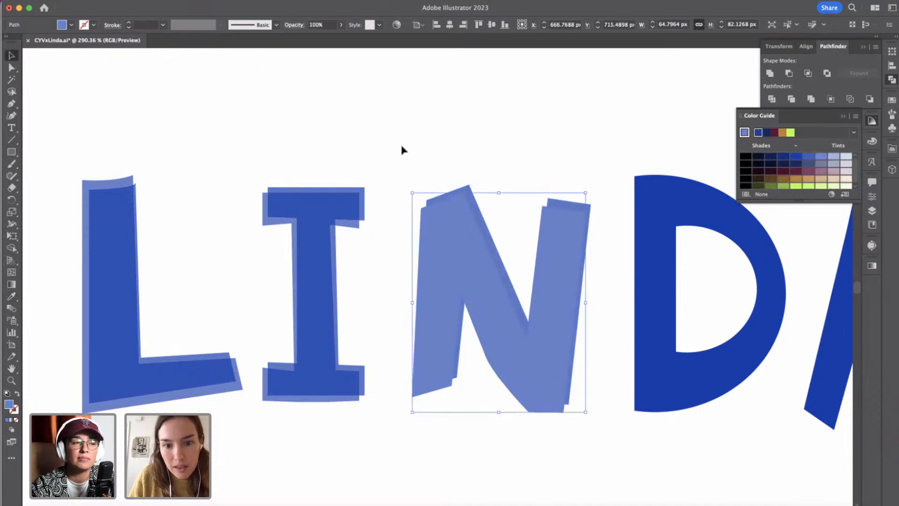
click(11, 296)
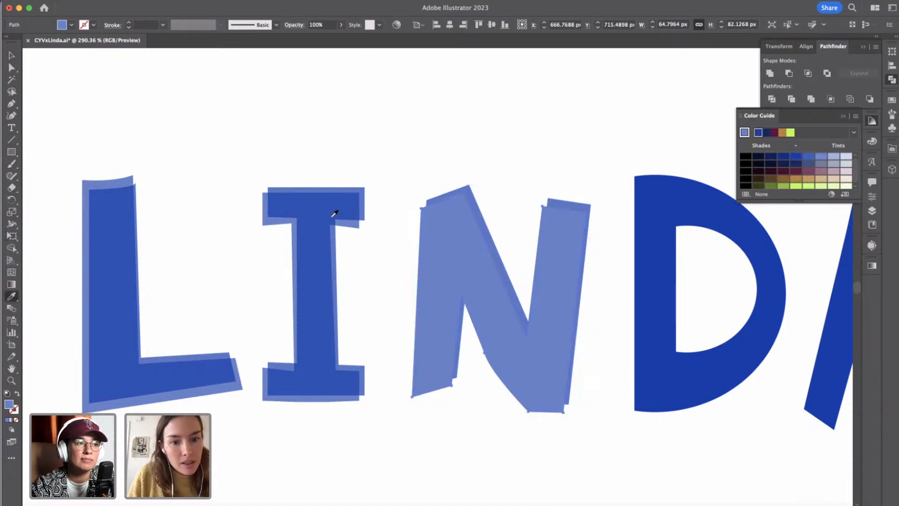
click(273, 219)
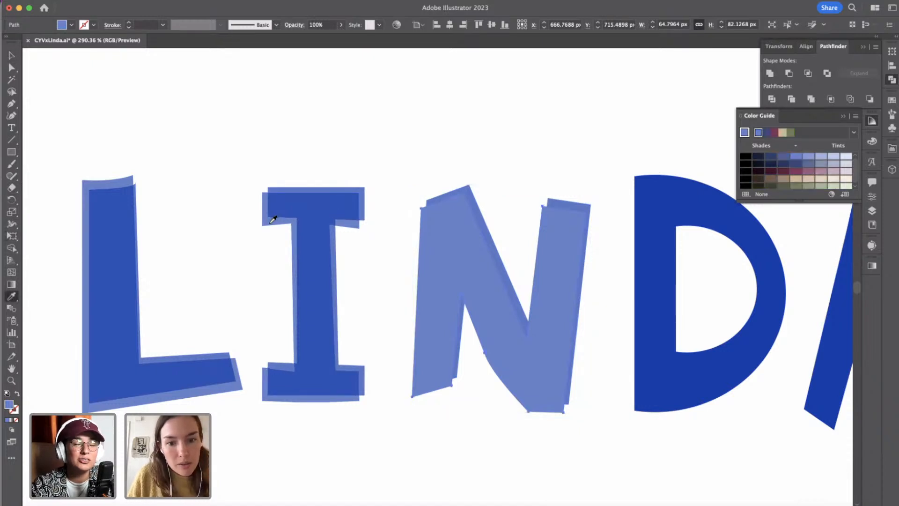
click(295, 186)
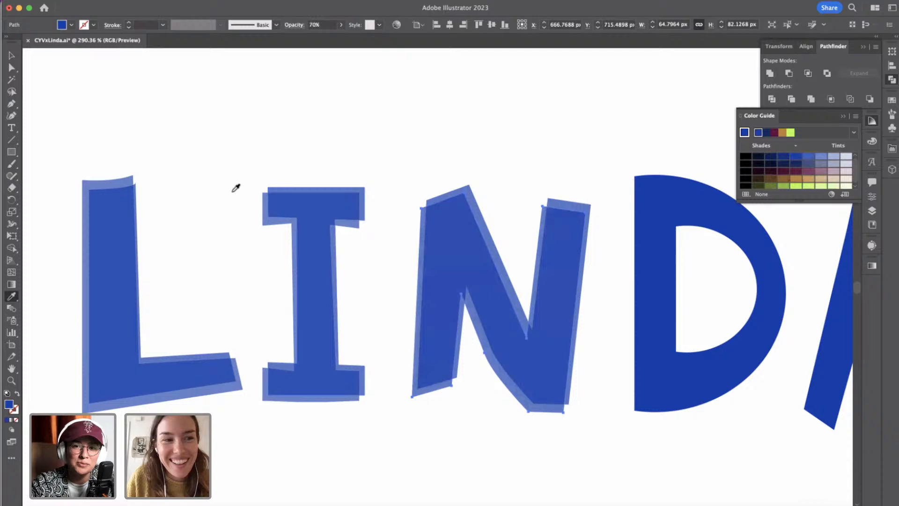
click(11, 55)
click(467, 171)
Try squashing the whole layered blue LINDA wordmark vertically from its lower edge, and undo the resize.
scroll(468, 171, down, 5)
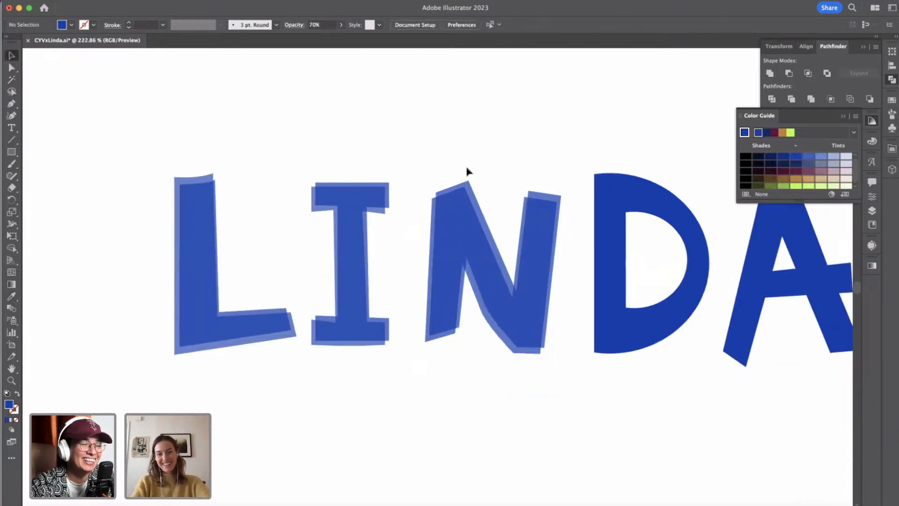
scroll(467, 171, down, 10)
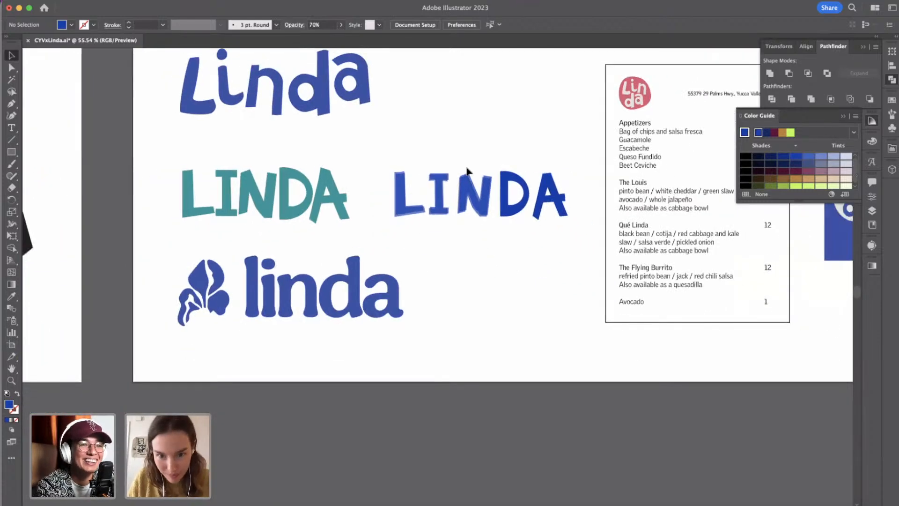
scroll(473, 152, up, 8)
scroll(472, 154, down, 5)
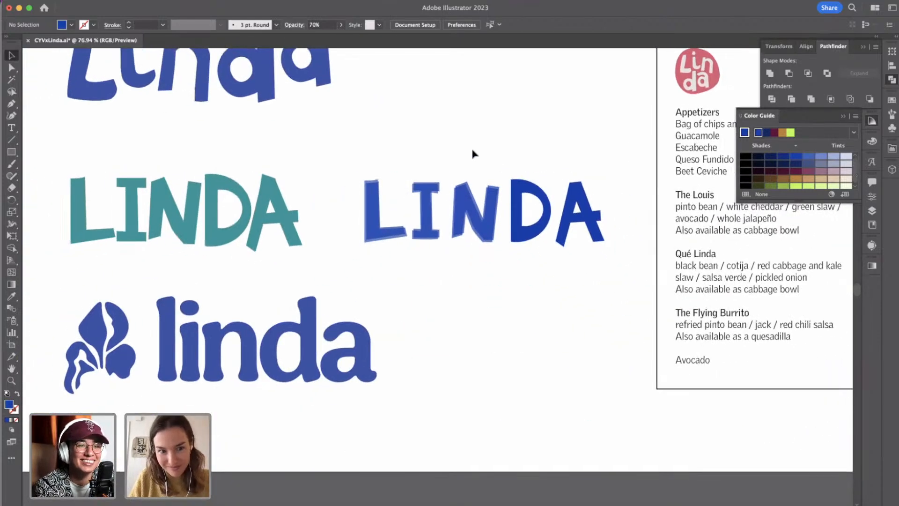
scroll(472, 154, up, 6)
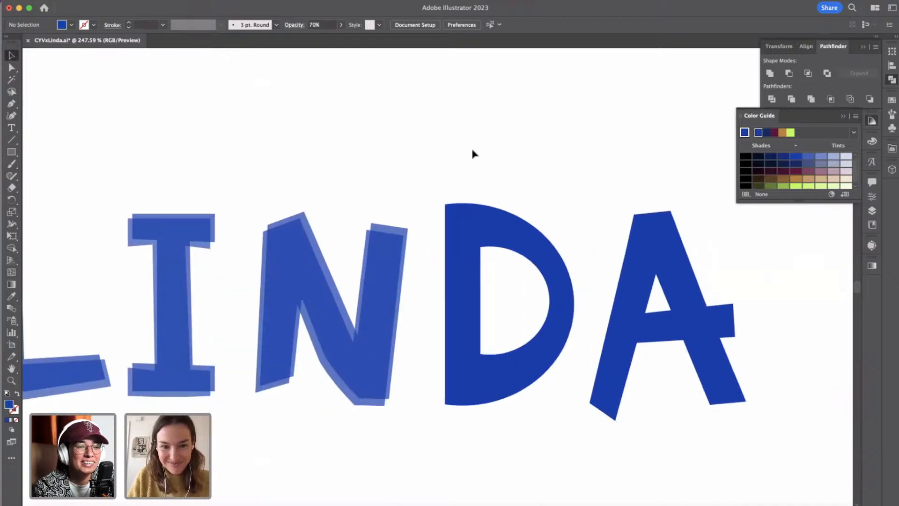
scroll(472, 154, down, 3)
drag(152, 167, 680, 338)
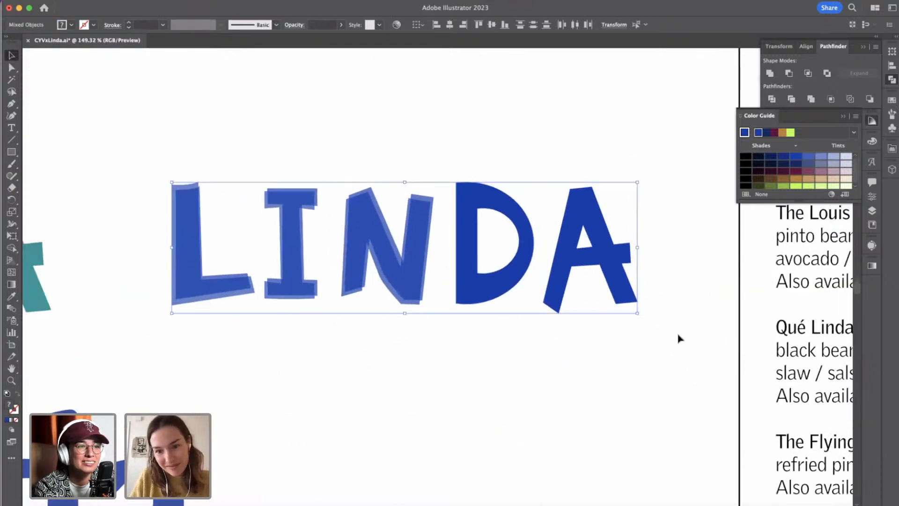
drag(404, 313, 406, 268)
key(super+z)
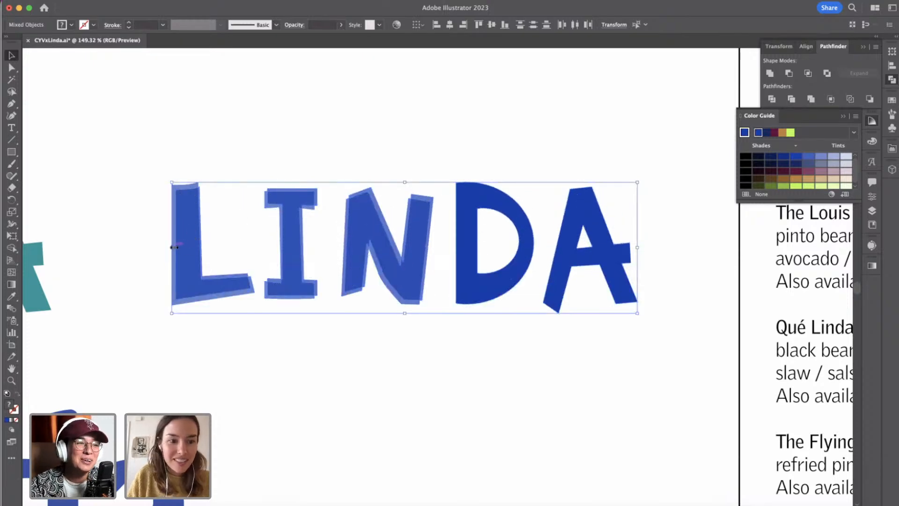
Narrow the whole layered blue LINDA wordmark horizontally by pulling in its L side, keeping its height.
drag(172, 247, 192, 247)
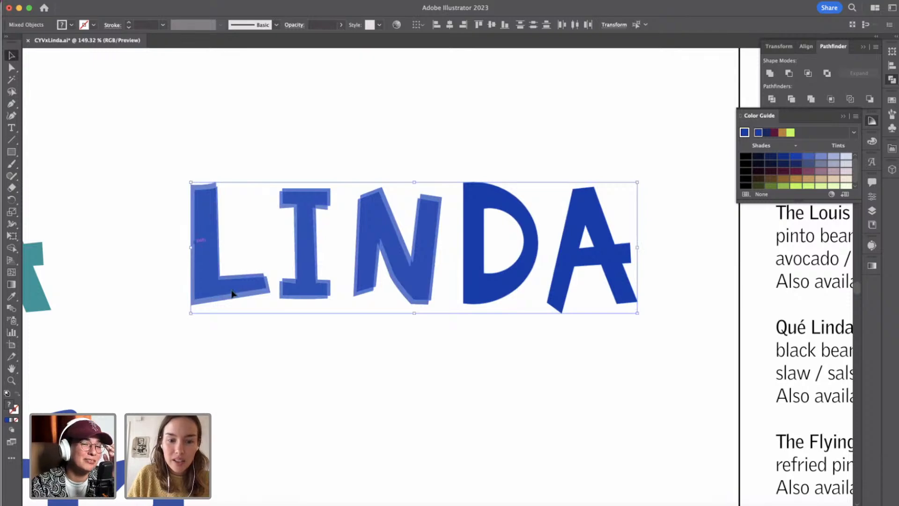
click(350, 281)
Duplicate the blue D in place in front and offset the copy 2 px to the left and 3 px down.
click(470, 254)
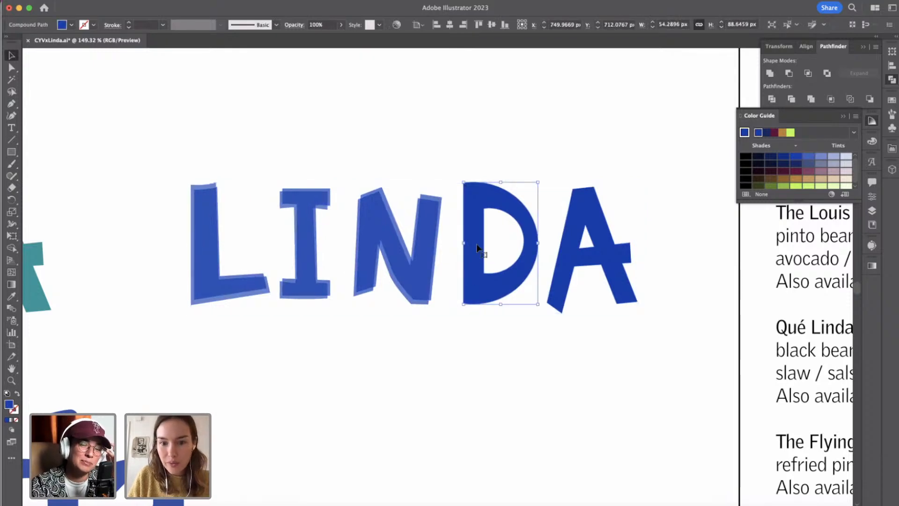
scroll(476, 244, up, 5)
key(super+c)
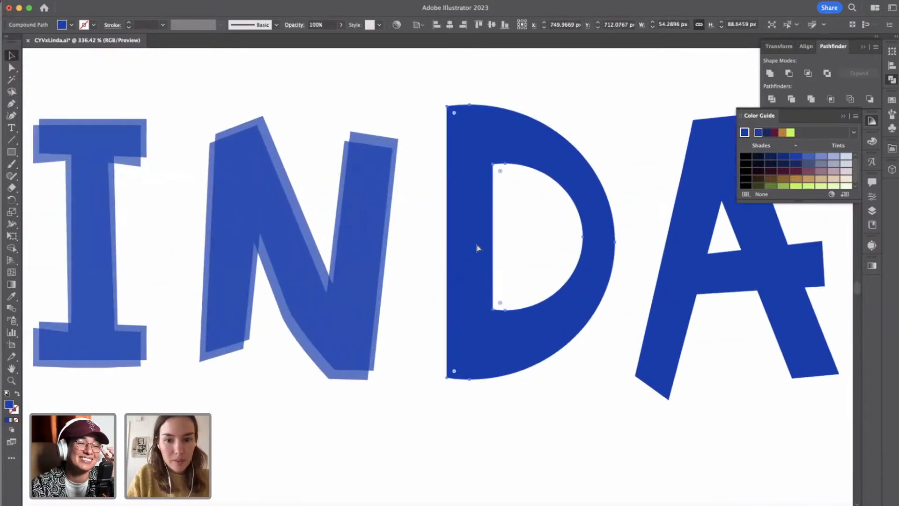
key(super+f)
key(super+f)
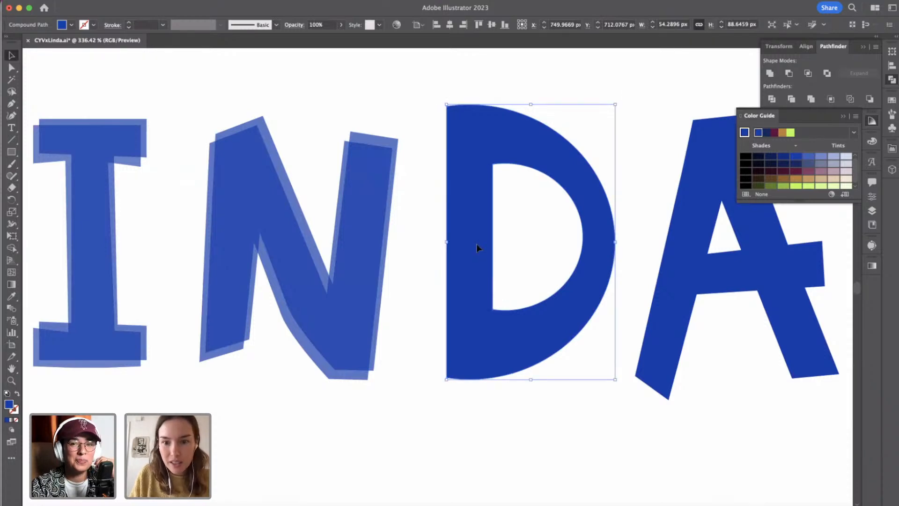
key(shift+Down)
key(shift+Up)
key(Down)
key(Down)
key(Down)
key(Down)
key(Left)
key(Left)
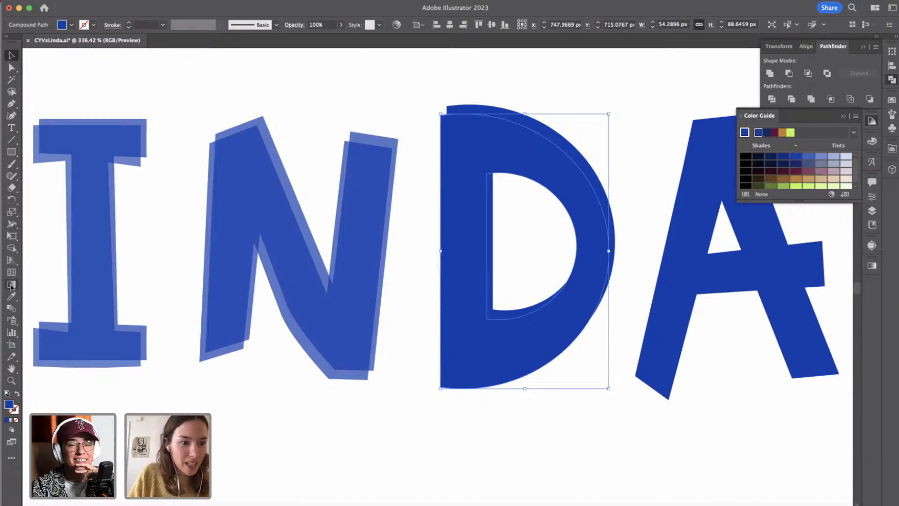
Give the offset D copy in front the dark blue fill and 70% opacity sampled from the N.
key(i)
click(269, 115)
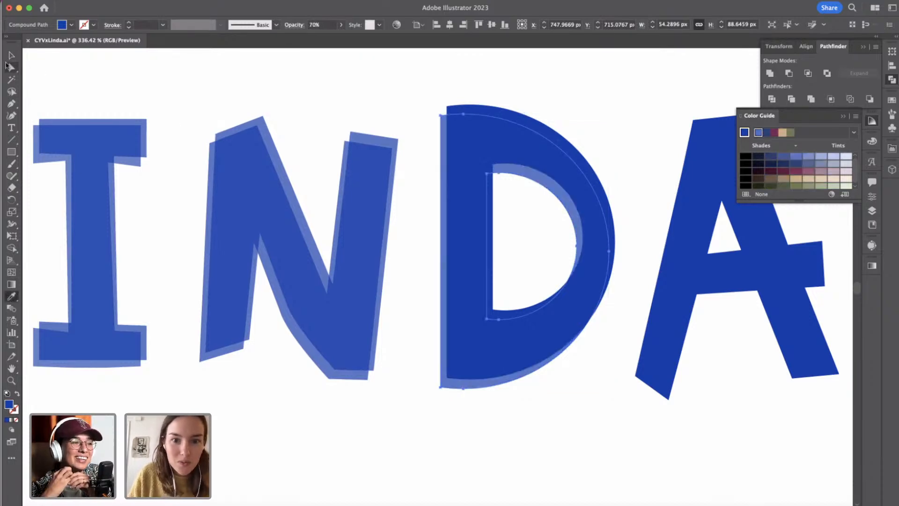
click(9, 55)
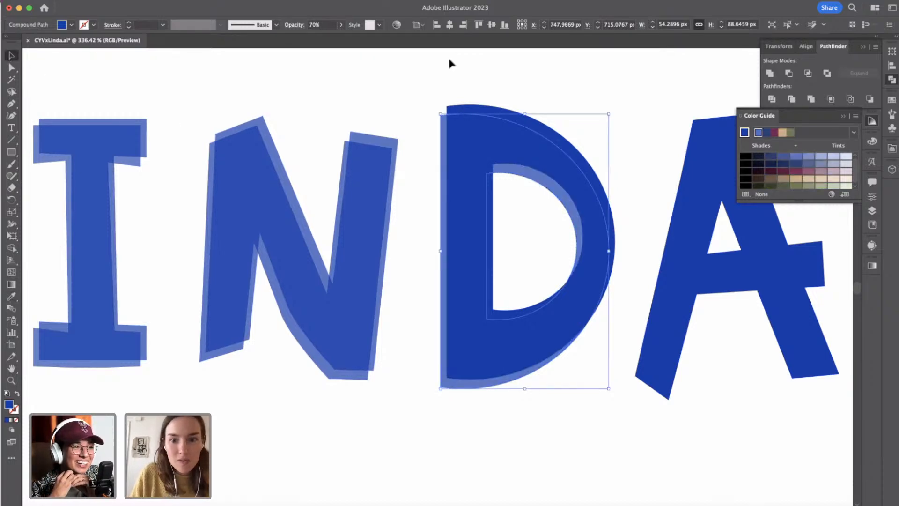
Give the original D behind the copy the N's blue fill and 70% opacity.
click(545, 127)
click(10, 296)
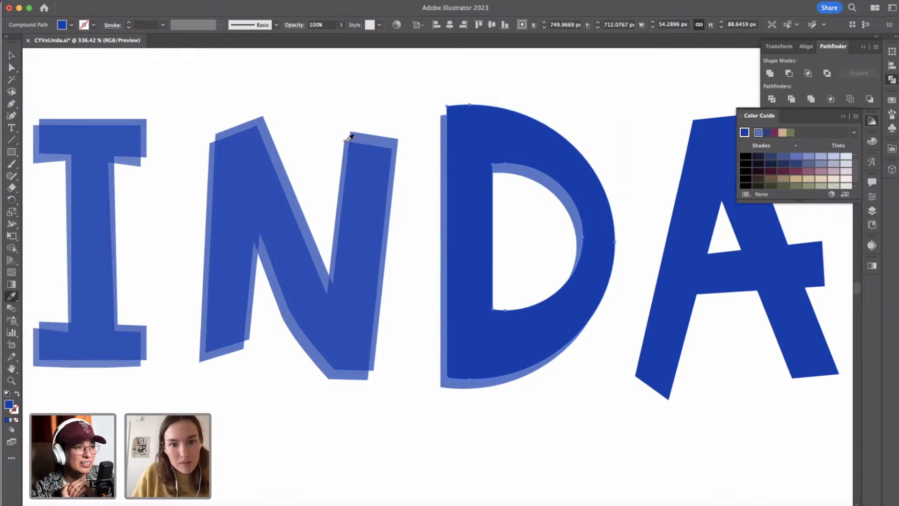
click(348, 141)
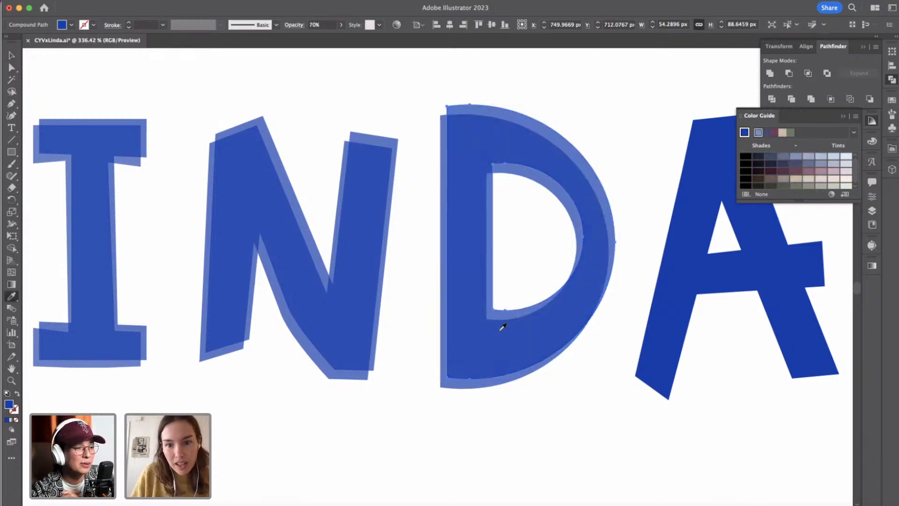
scroll(502, 321, down, 5)
scroll(383, 397, up, 4)
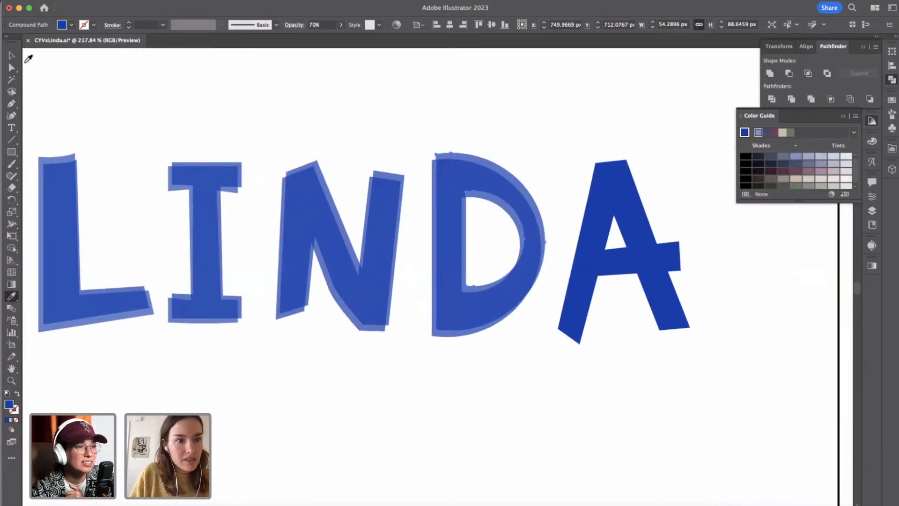
Fill the solid dark blue A with the lighter blue sampled from the rear L.
click(13, 56)
click(602, 216)
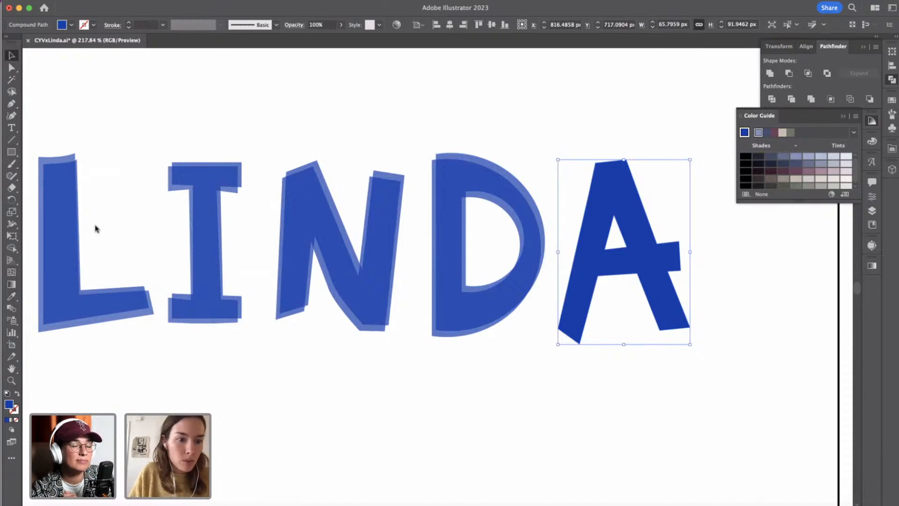
click(11, 296)
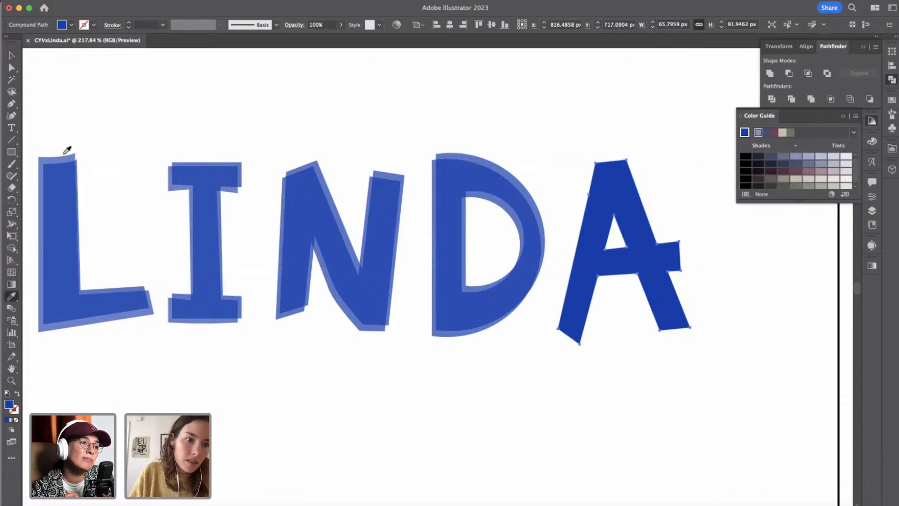
click(68, 156)
click(11, 55)
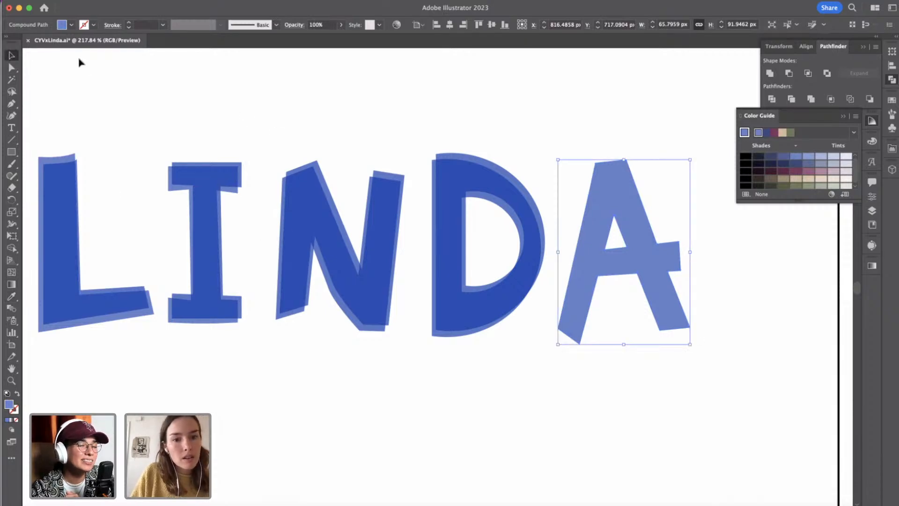
Delete the A from the layered blue wordmark.
click(444, 107)
click(602, 225)
key(Delete)
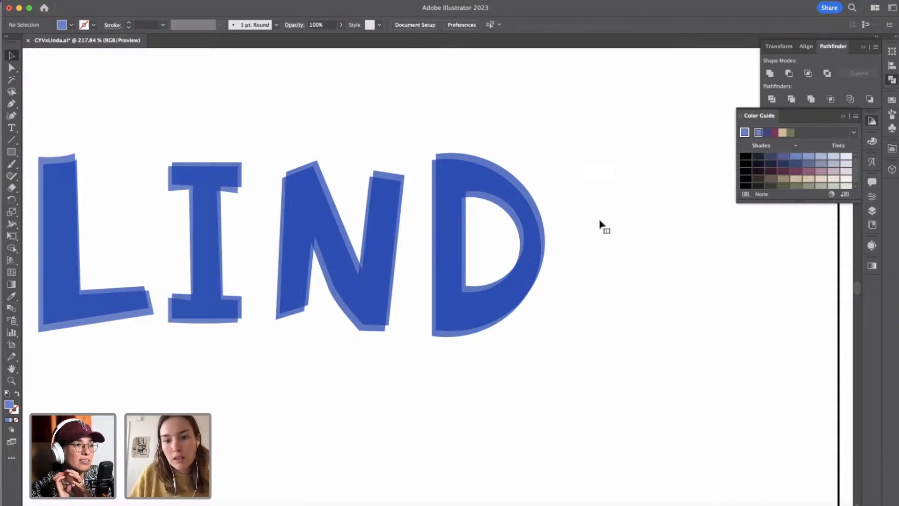
Copy the black single-storey lowercase a from the letter sketches and paste it beside the layered blue LIND letters.
scroll(600, 221, down, 5)
scroll(600, 221, left, 15)
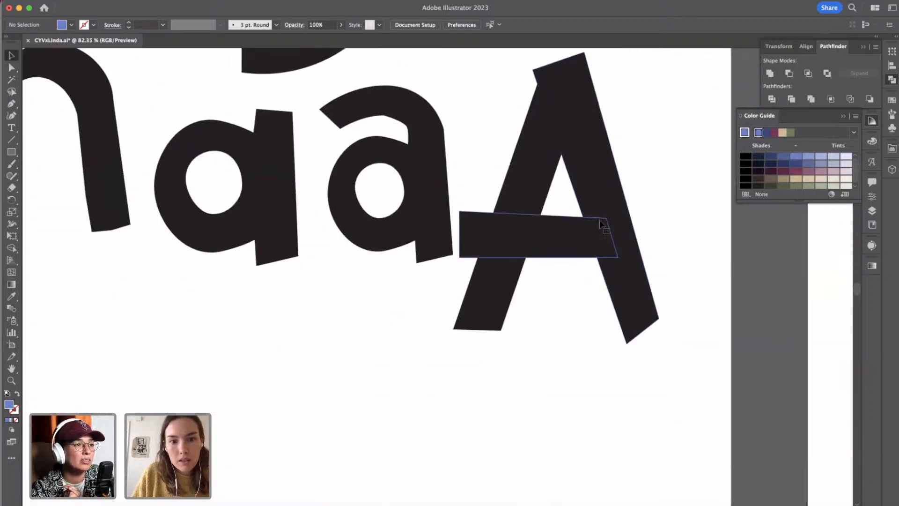
scroll(600, 220, down, 3)
click(408, 205)
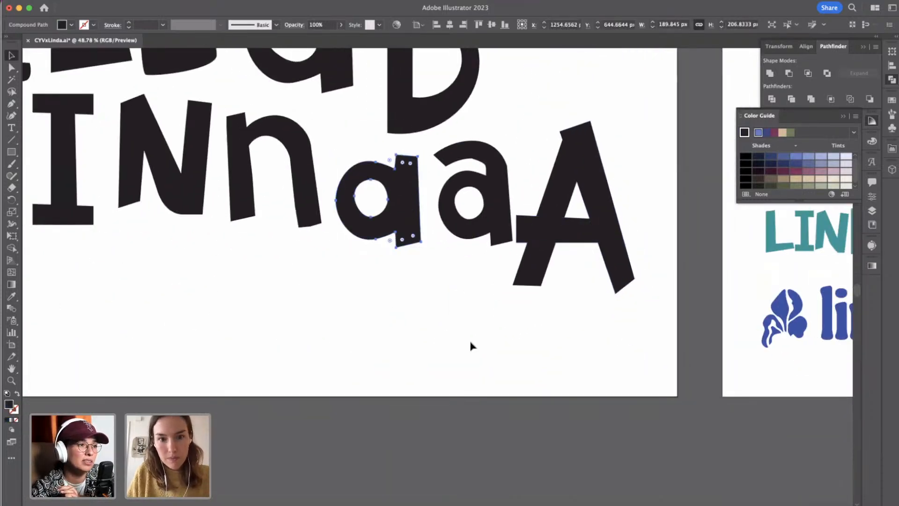
scroll(470, 346, right, 20)
scroll(516, 265, up, 3)
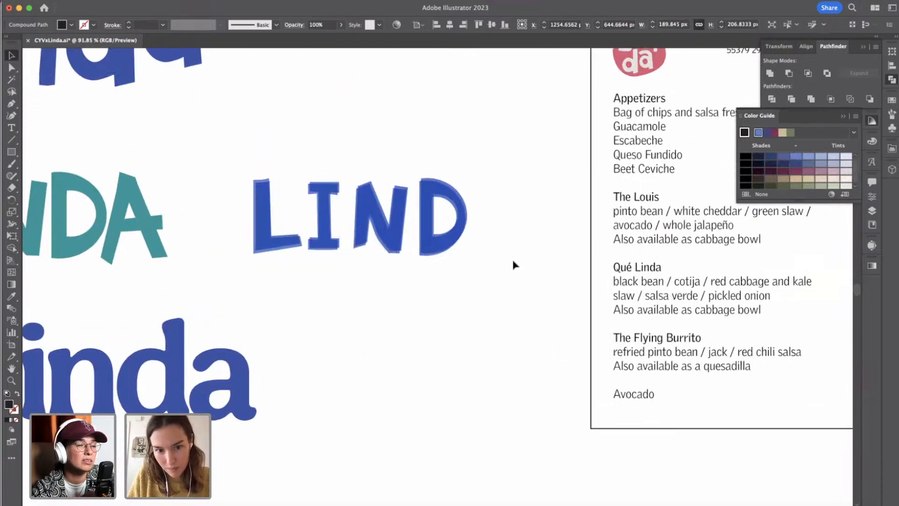
key(ctrl+v)
drag(468, 240, 537, 219)
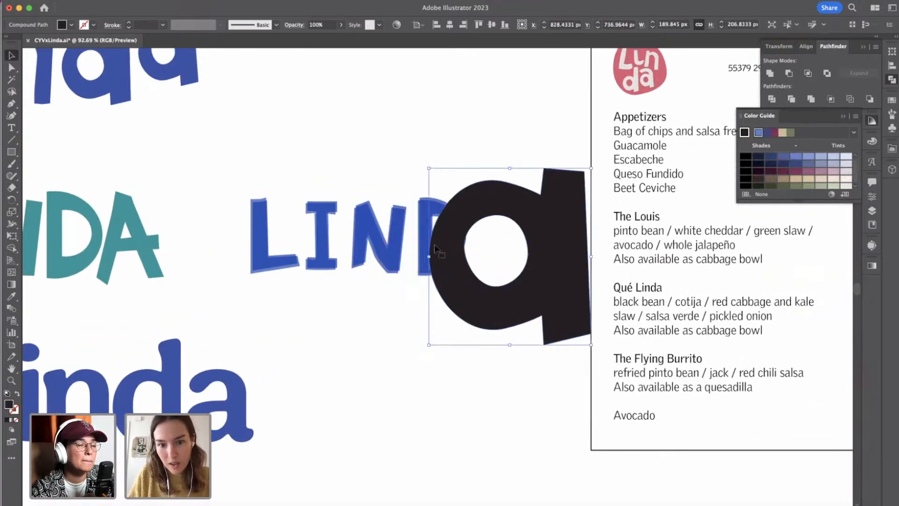
Scale the pasted black a down to about 64 by 70 px and position it directly after the D.
drag(429, 256, 521, 242)
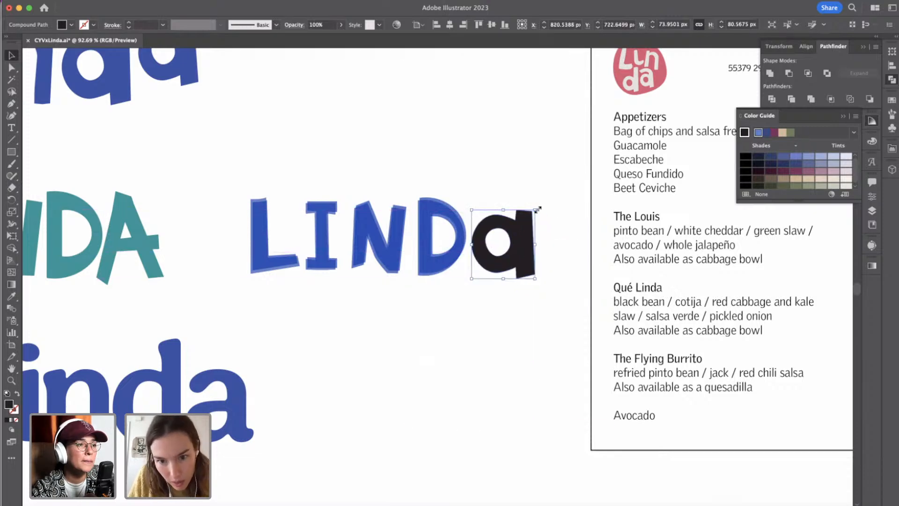
drag(536, 212, 525, 247)
click(545, 264)
click(526, 247)
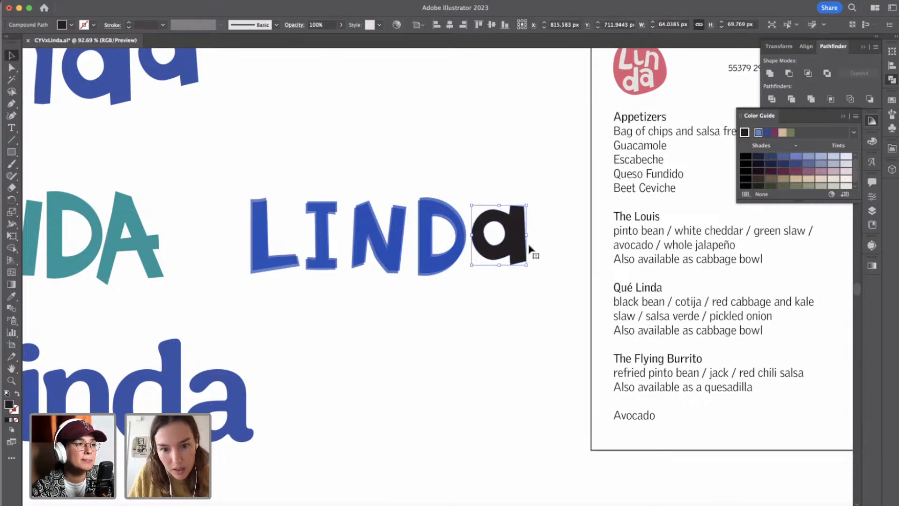
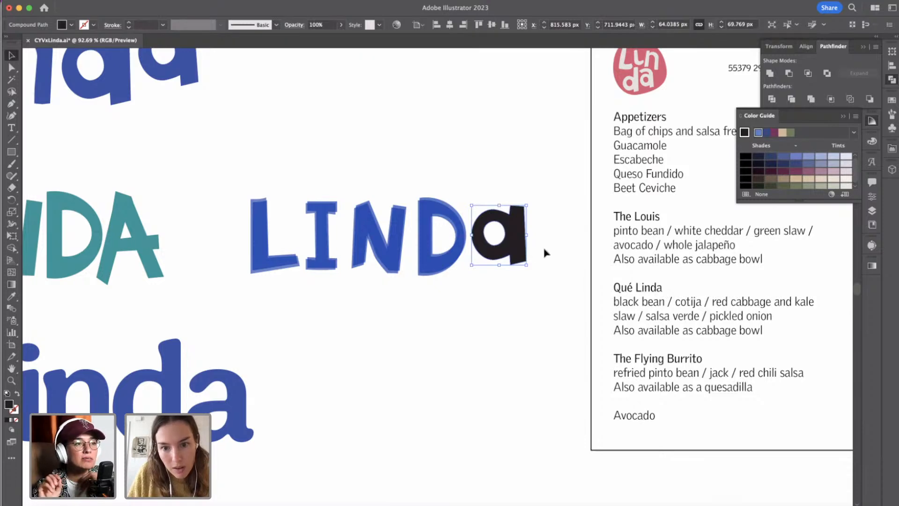
Remove the serif capital I from the blue LINDa wordmark, including both of its overlapping layers.
click(544, 253)
drag(521, 244, 519, 245)
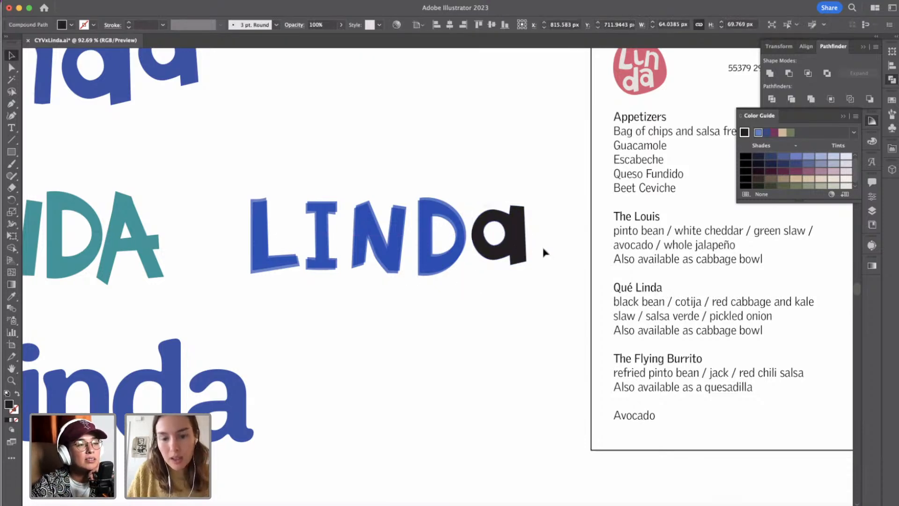
click(543, 248)
drag(396, 265, 331, 389)
click(331, 242)
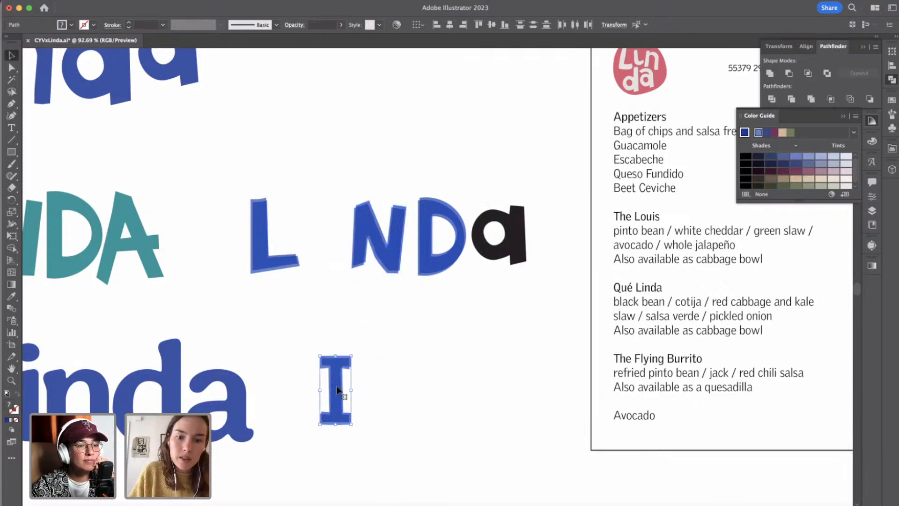
key(Delete)
Copy the angular lowercase i with the square dot from the artboard of black letter variations.
scroll(339, 391, left, 5)
scroll(338, 391, down, 3)
scroll(337, 393, left, 10)
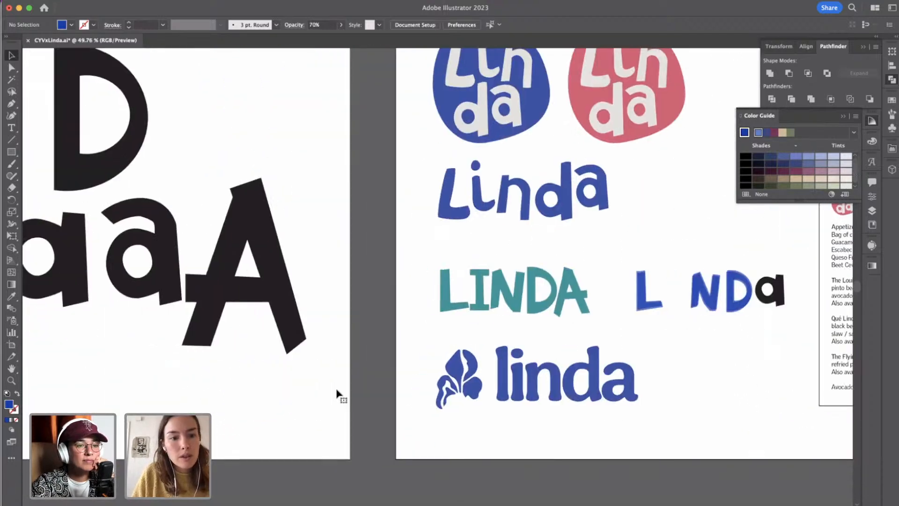
scroll(338, 393, right, 5)
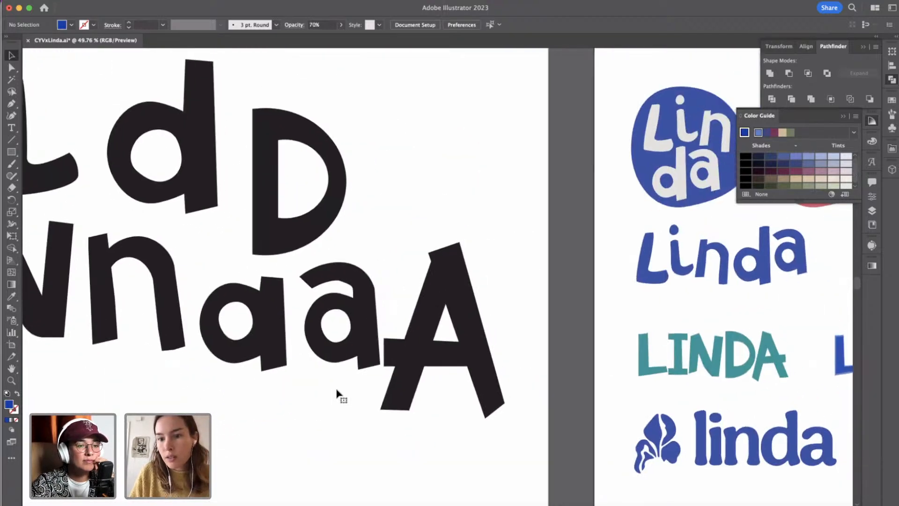
scroll(338, 393, left, 10)
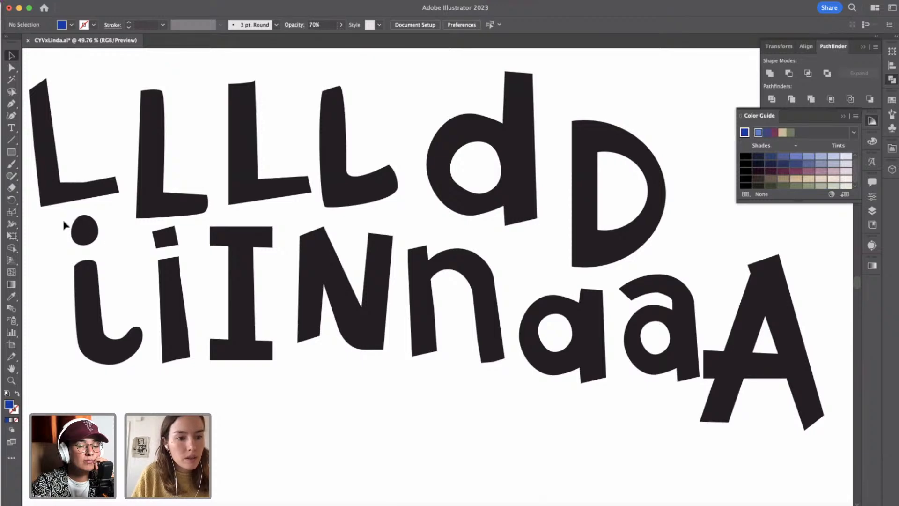
click(124, 324)
scroll(124, 321, right, 8)
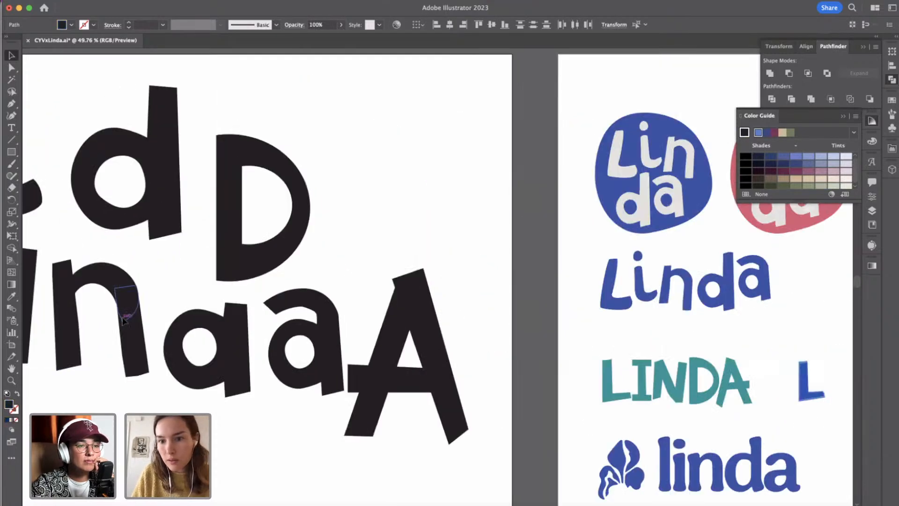
scroll(123, 318, left, 6)
scroll(123, 318, down, 2)
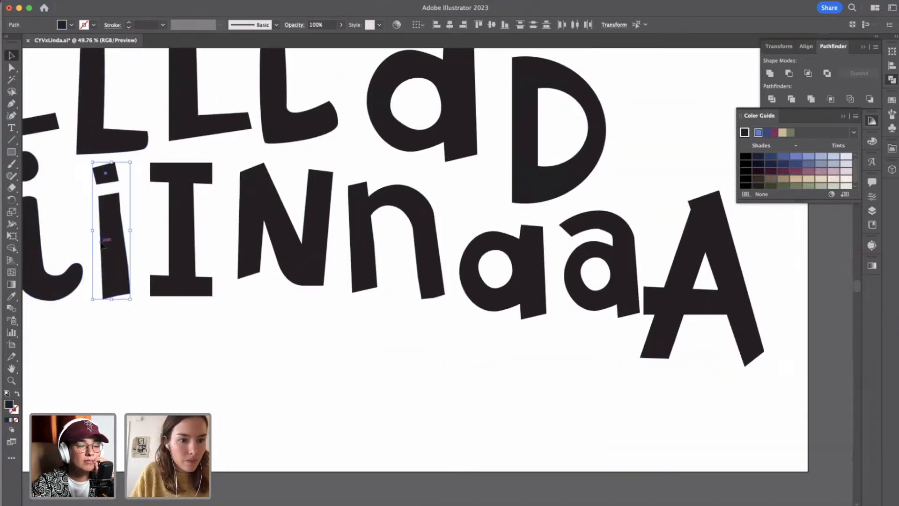
Paste the black lowercase i into the gap between the L and the N of the blue wordmark.
scroll(438, 342, right, 10)
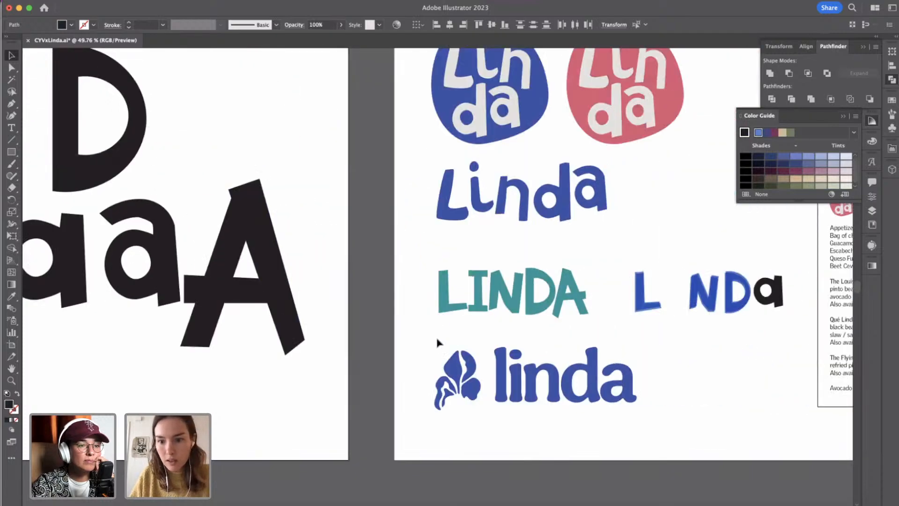
scroll(617, 280, up, 5)
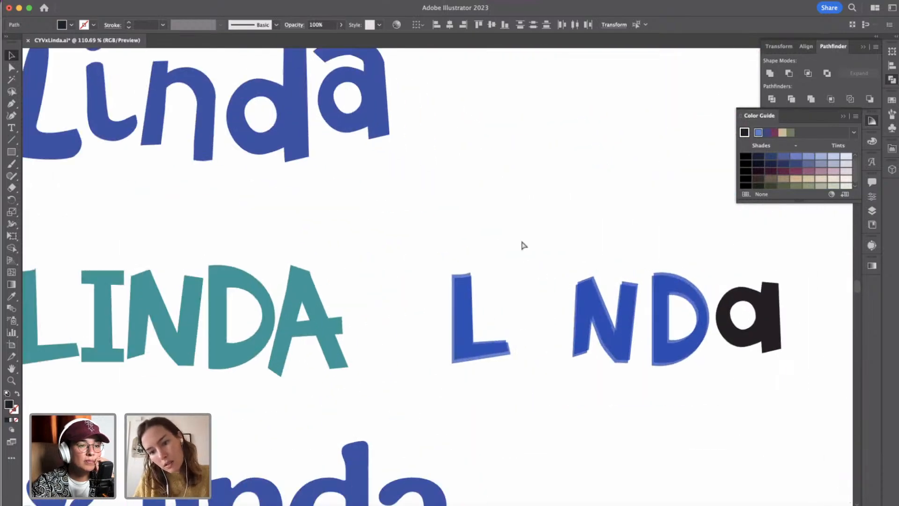
key(cmd+v)
drag(395, 279, 525, 331)
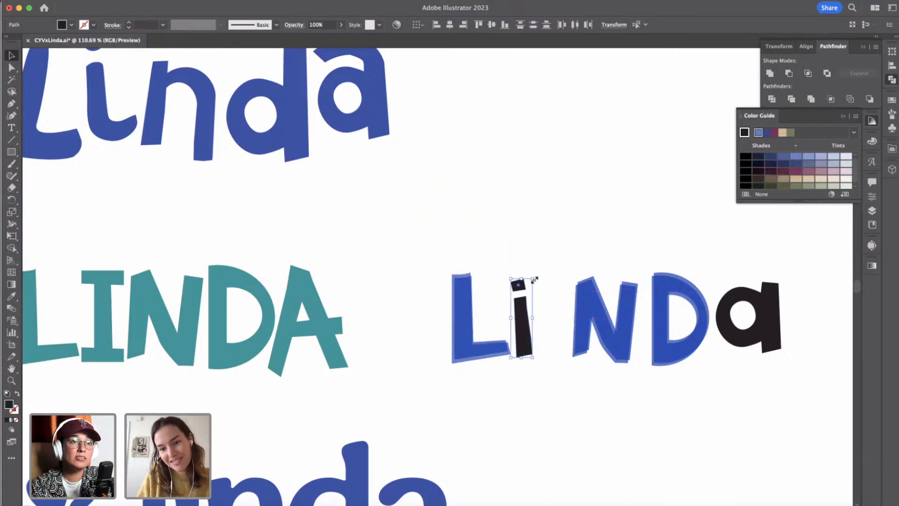
Enlarge the black i and position it so its dot lines up with the top of the L.
drag(535, 280, 556, 273)
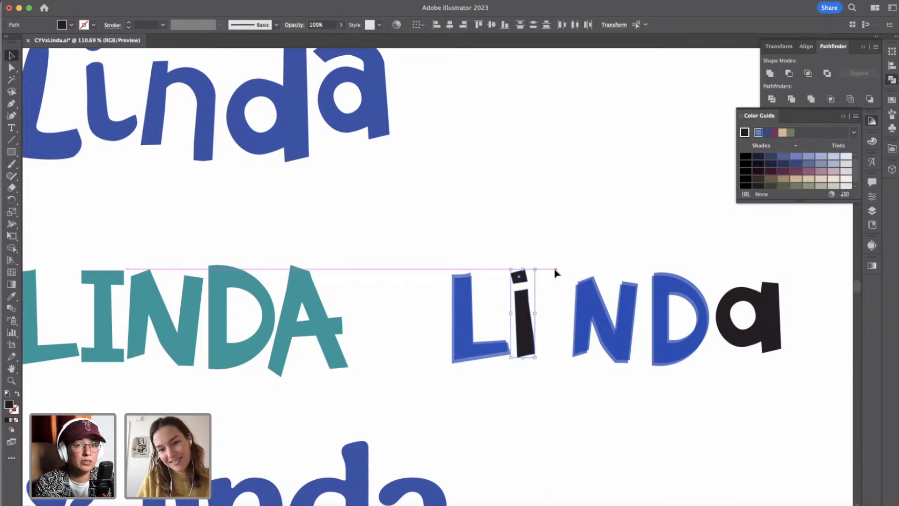
mouse_move(531, 345)
mouse_down()
mouse_move(538, 355)
mouse_move(542, 330)
mouse_up()
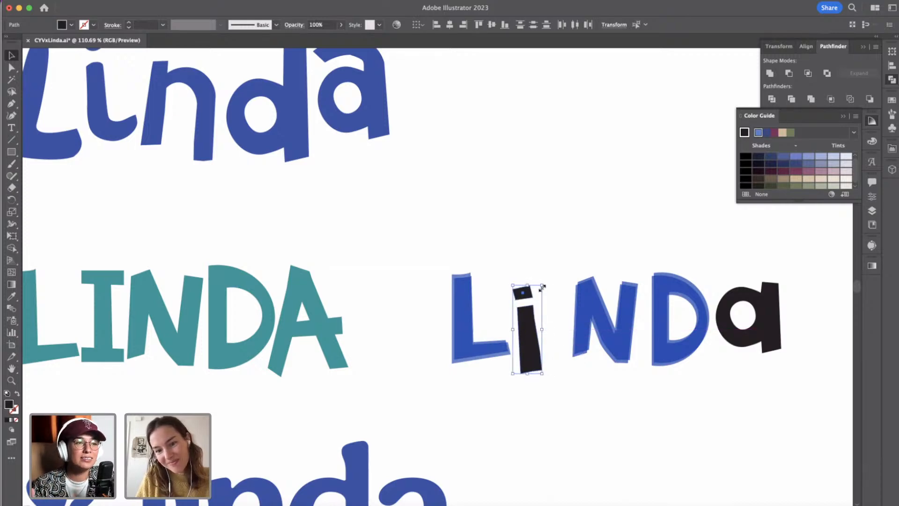
drag(542, 285, 525, 315)
click(530, 285)
click(523, 293)
shift+click(527, 313)
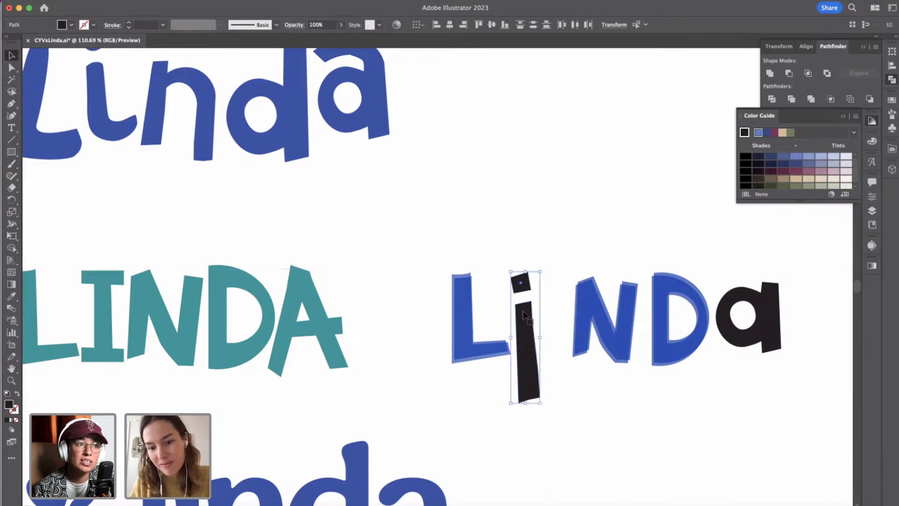
click(545, 399)
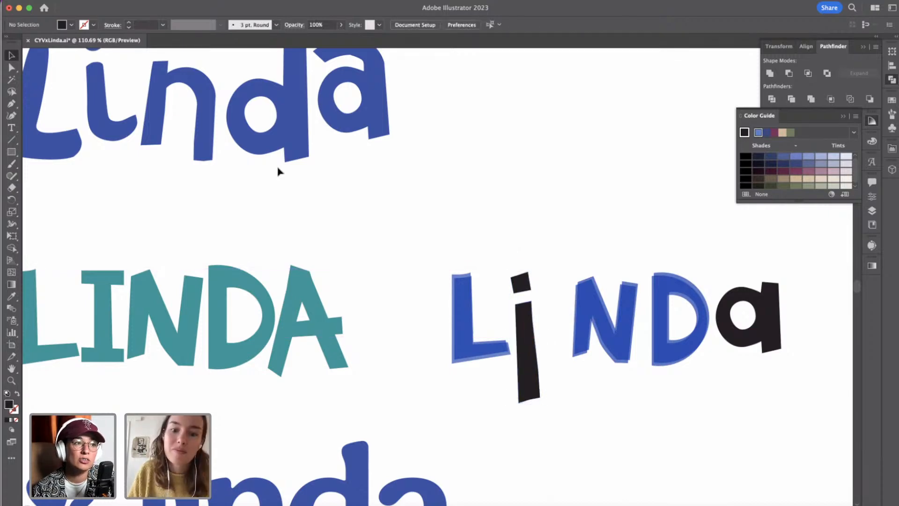
Raise the lower anchor points of the i's stem to shorten the stem to about 80 px.
click(12, 68)
click(502, 396)
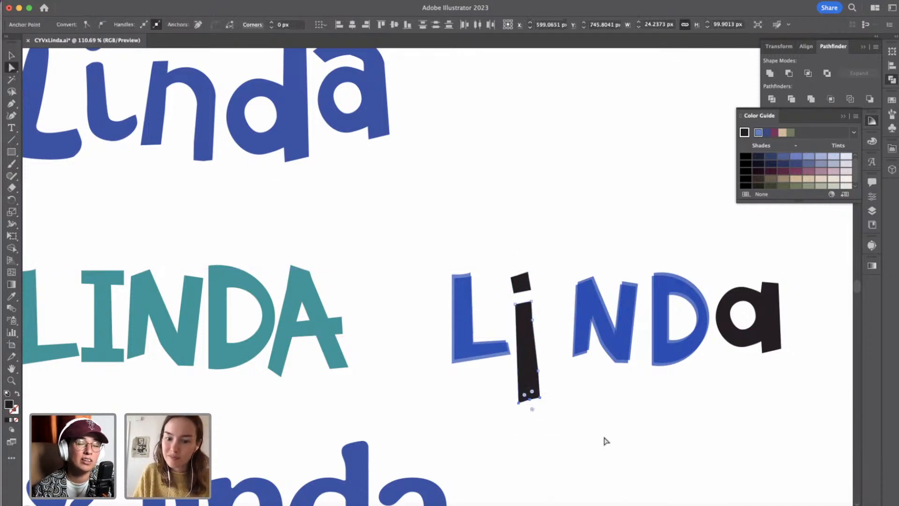
key(shift+Up)
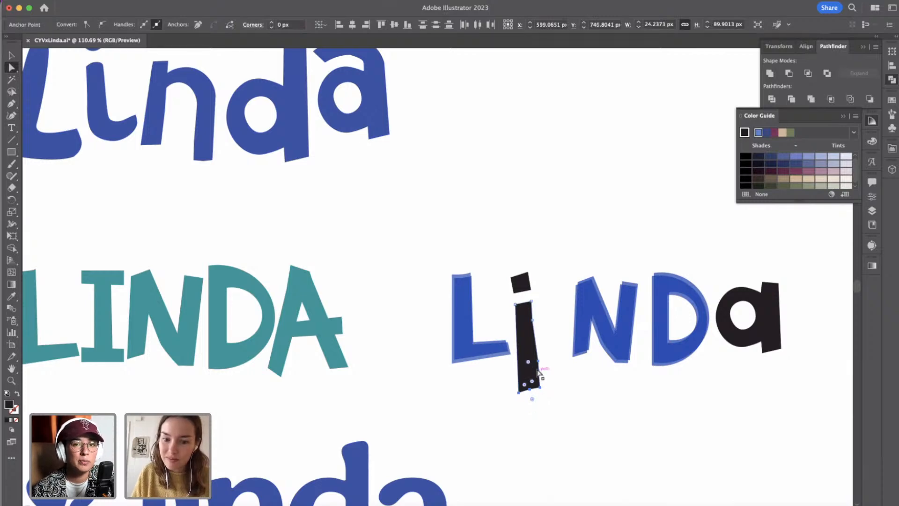
key(shift+Up)
key(shift+Up)
click(553, 359)
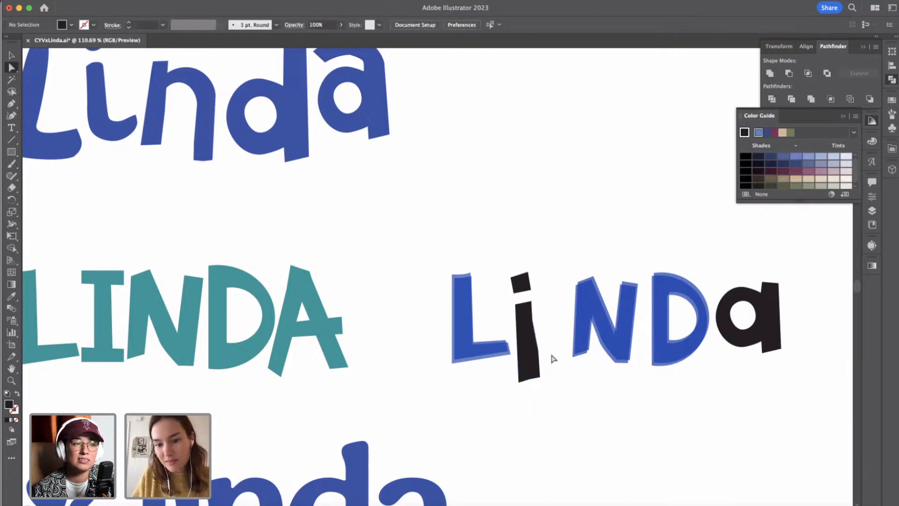
Shorten the i's stem further to about 70 px and adjust the upper anchor point on its right edge.
click(538, 352)
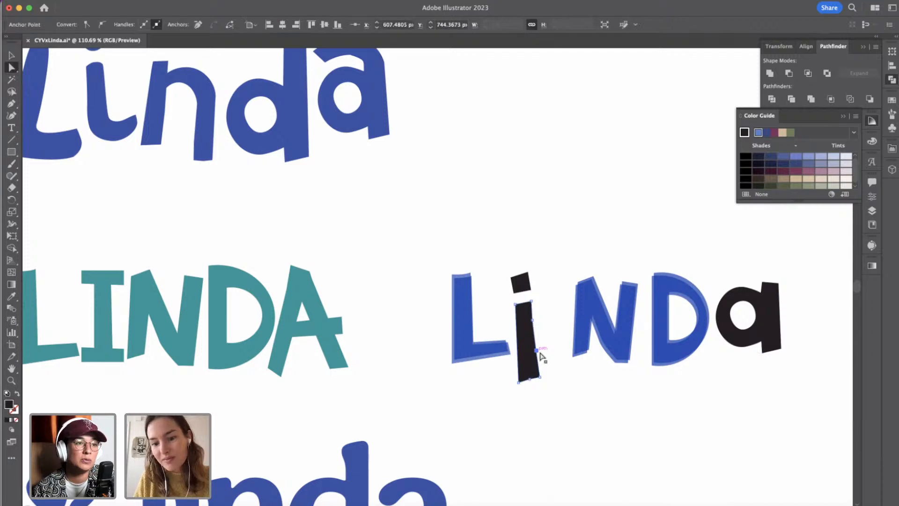
shift+click(540, 377)
shift+click(530, 379)
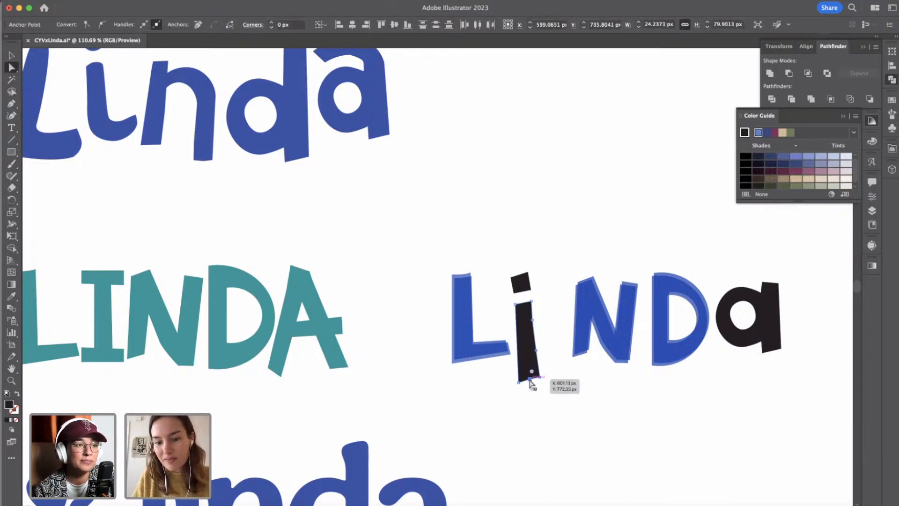
shift+click(519, 383)
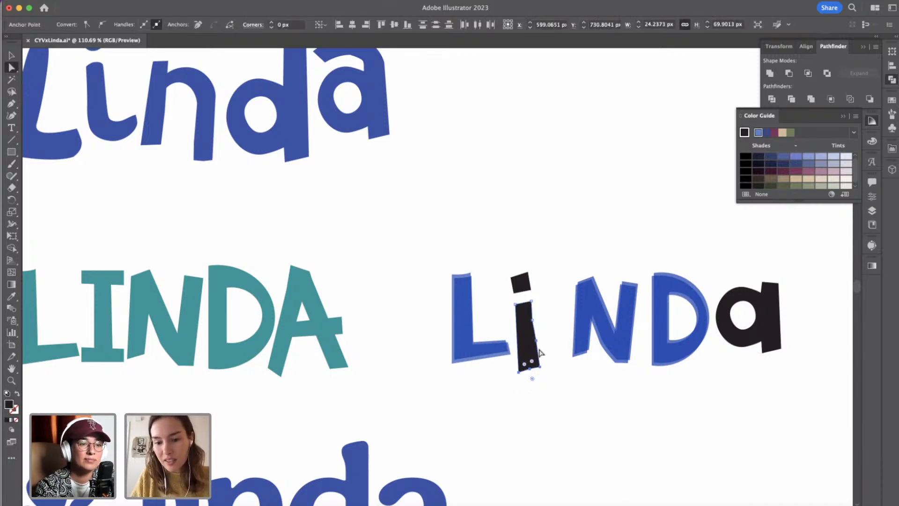
click(555, 351)
click(534, 320)
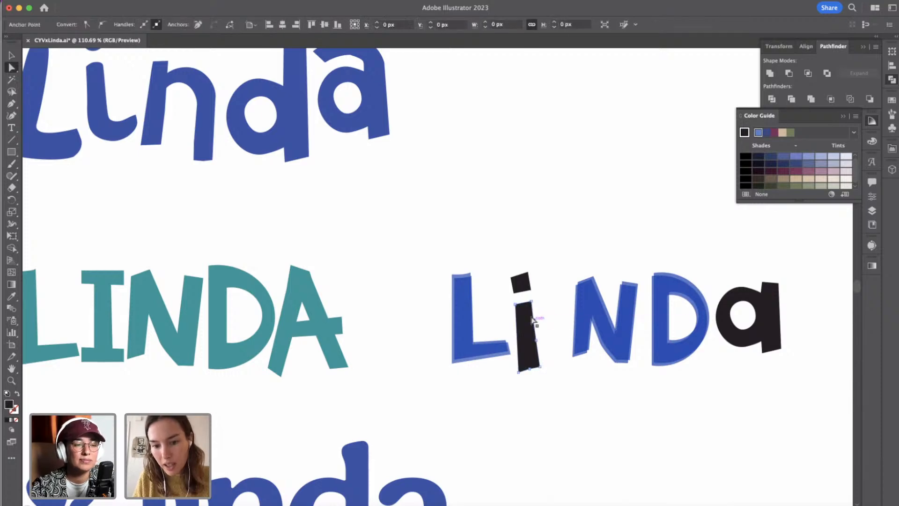
click(557, 362)
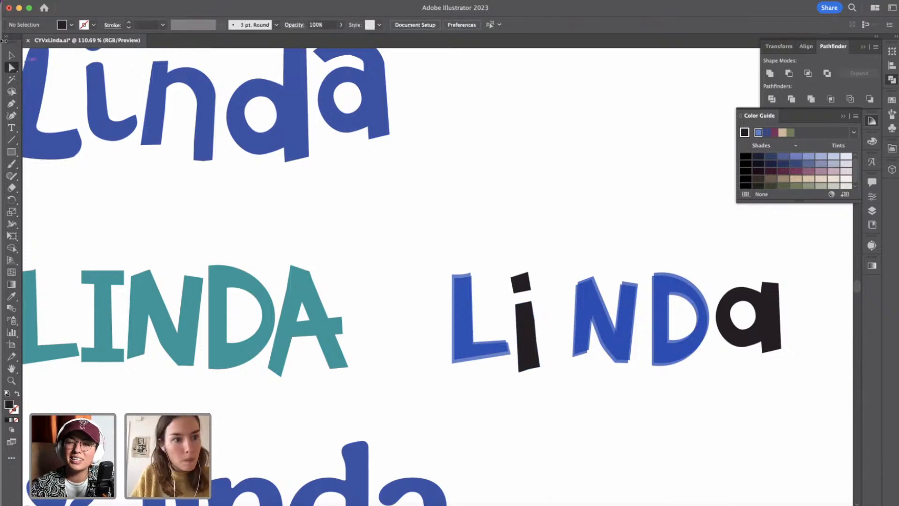
Shift the N, D and a together to the left to tighten the gap after the i.
key(v)
click(538, 356)
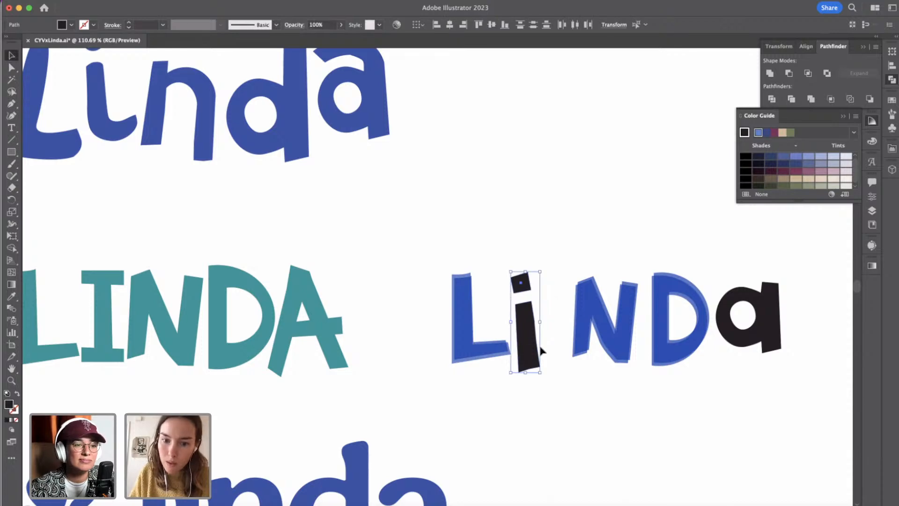
drag(563, 258, 839, 395)
key(shift+Left)
key(shift+Left)
click(789, 412)
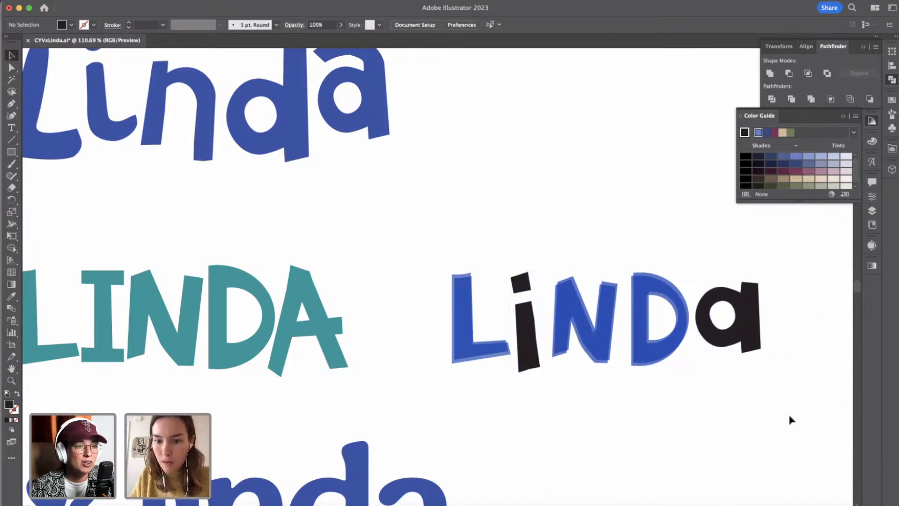
Recolor the dot and stem of the i with the N's translucent blue fill at 70% opacity using the Eyedropper.
scroll(572, 371, up, 4)
click(460, 196)
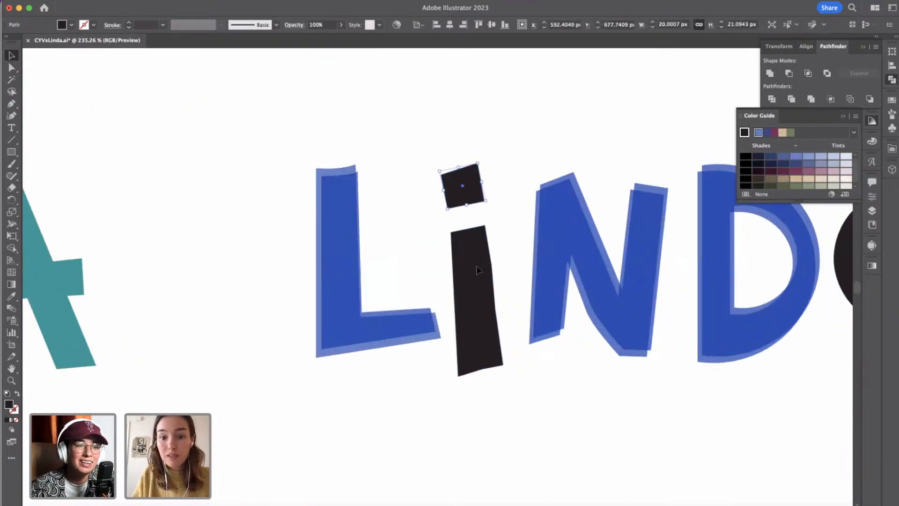
click(10, 297)
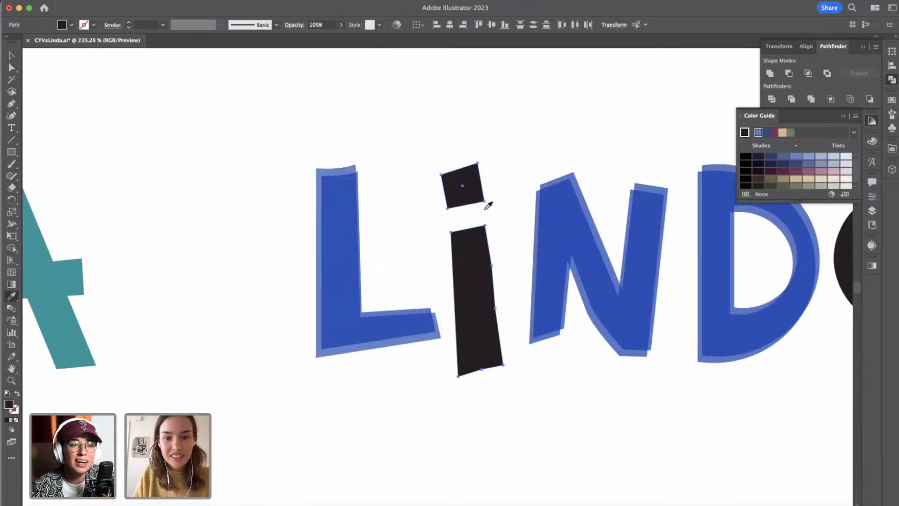
click(551, 180)
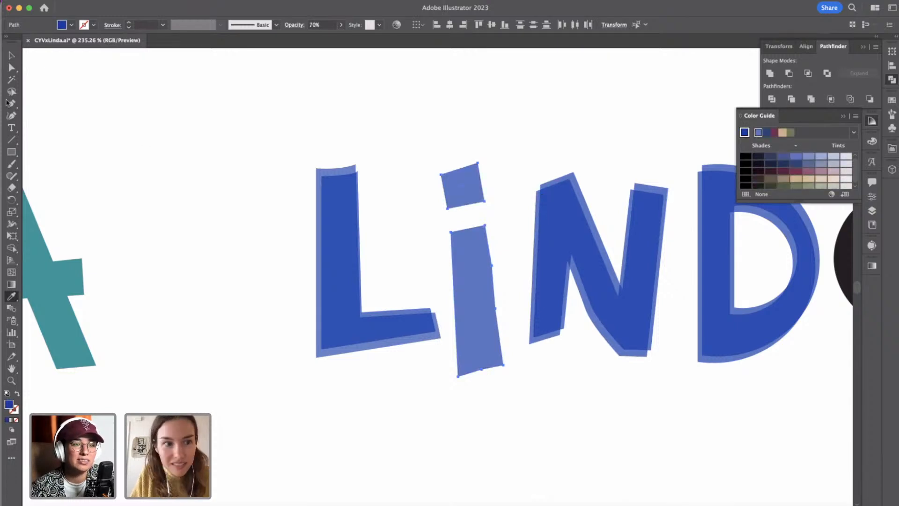
click(12, 54)
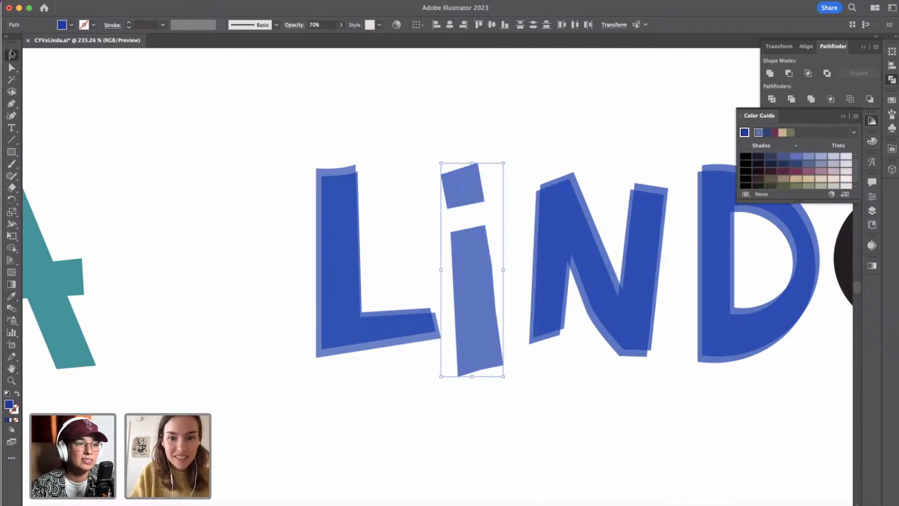
Duplicate the blue i in front of itself and offset the copy slightly downward for the layered overprint look.
key(super+f)
key(Right)
key(Down)
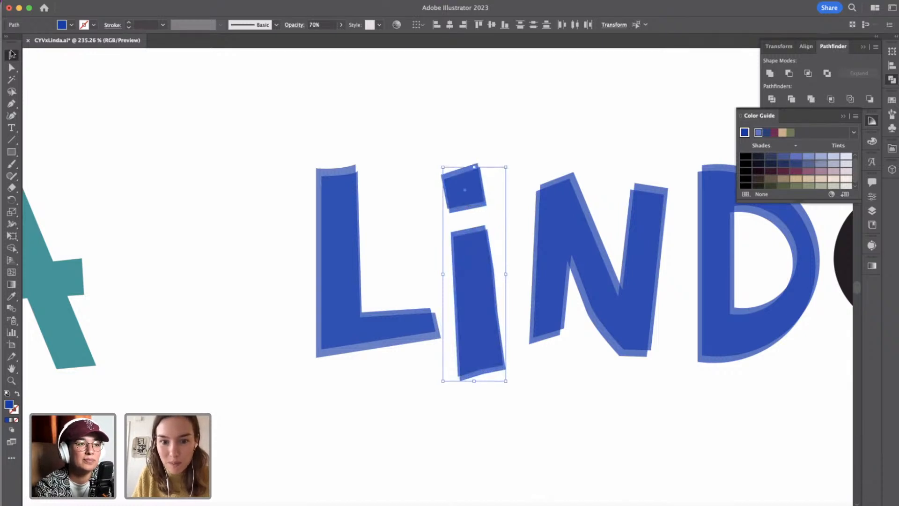
key(Left)
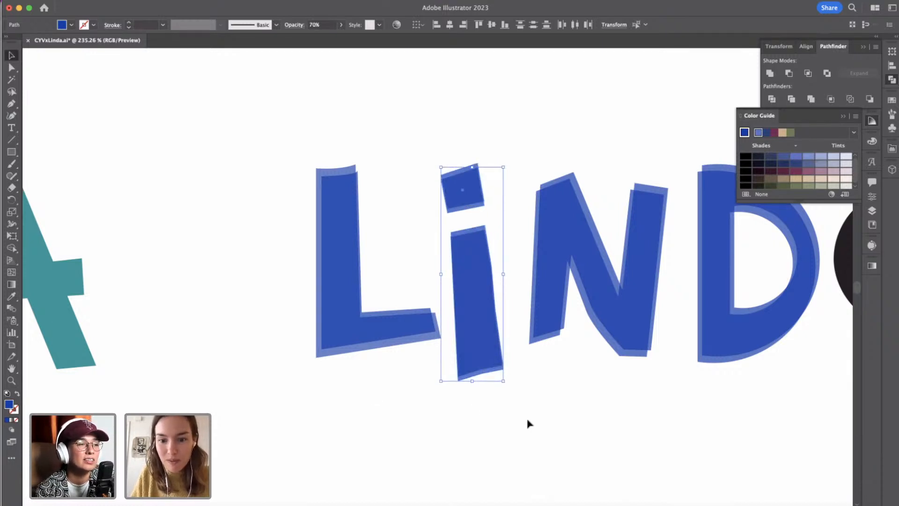
click(541, 416)
Nudge both layers of the i to the right to even out its spacing between the L and the N.
scroll(542, 416, right, 5)
scroll(548, 425, down, 4)
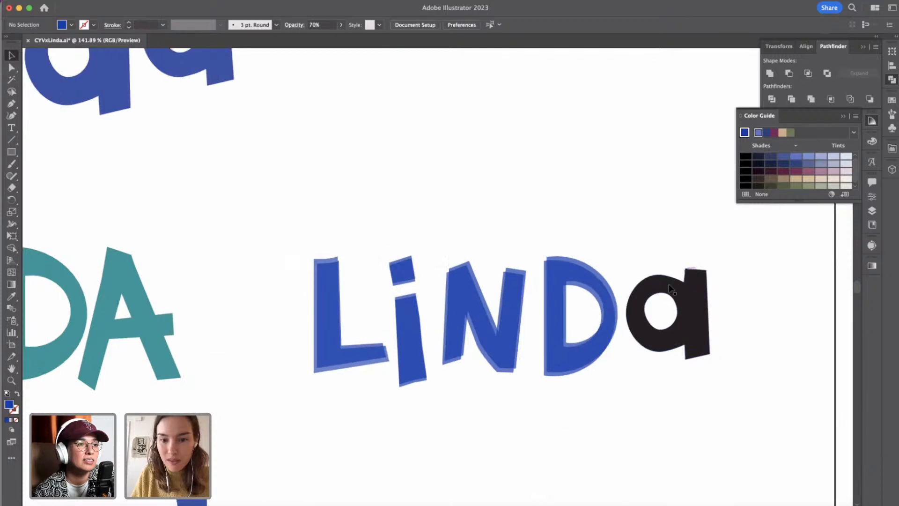
click(432, 316)
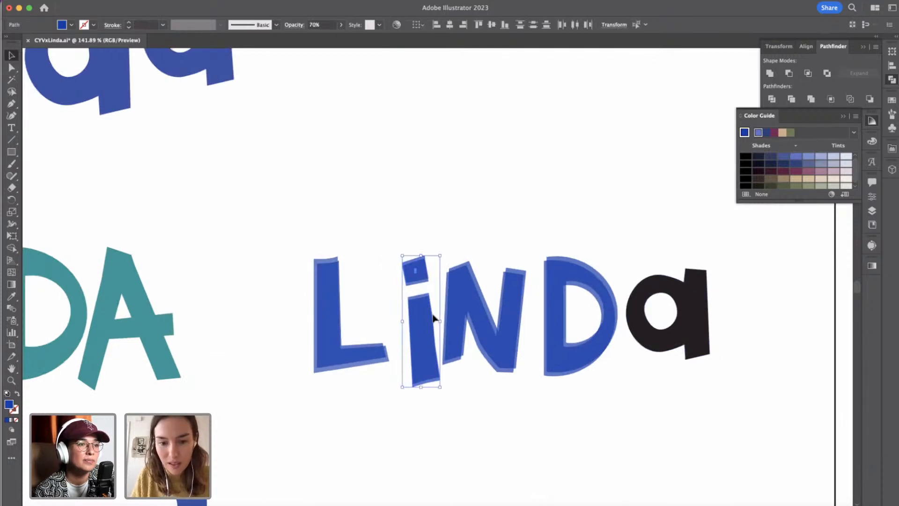
key(Right)
key(Right)
key(Right)
key(Right)
key(Right)
key(Right)
click(430, 441)
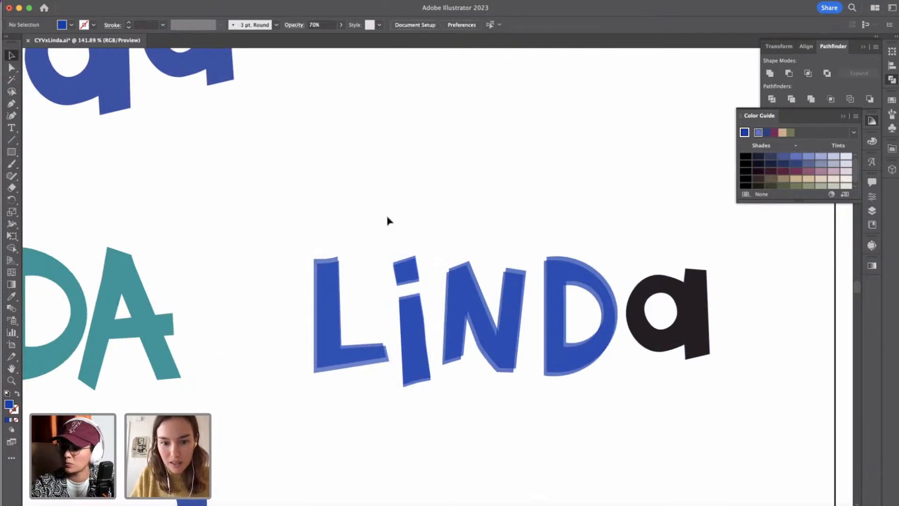
Shorten the stem of the layered blue i by raising its bottom edge close to the baseline of the neighboring letters.
drag(388, 218, 421, 322)
click(423, 419)
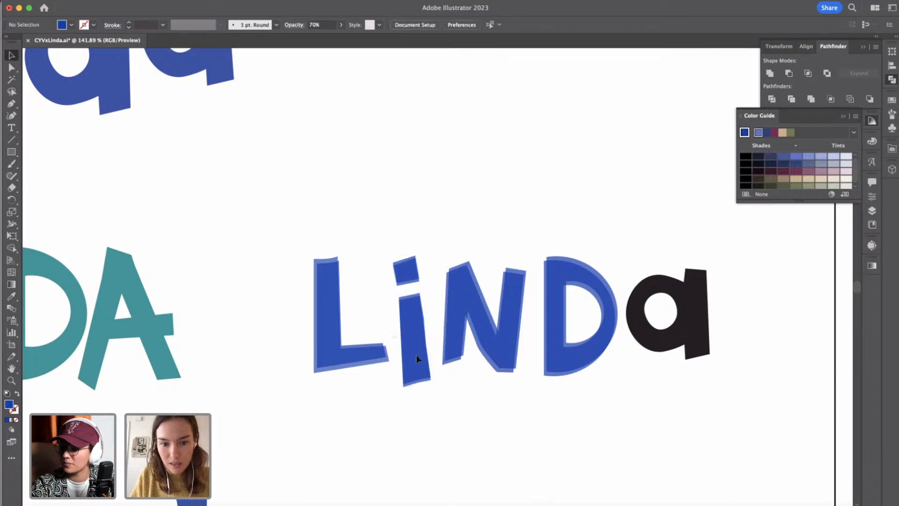
click(420, 381)
drag(416, 388, 416, 371)
click(415, 372)
scroll(421, 389, right, 3)
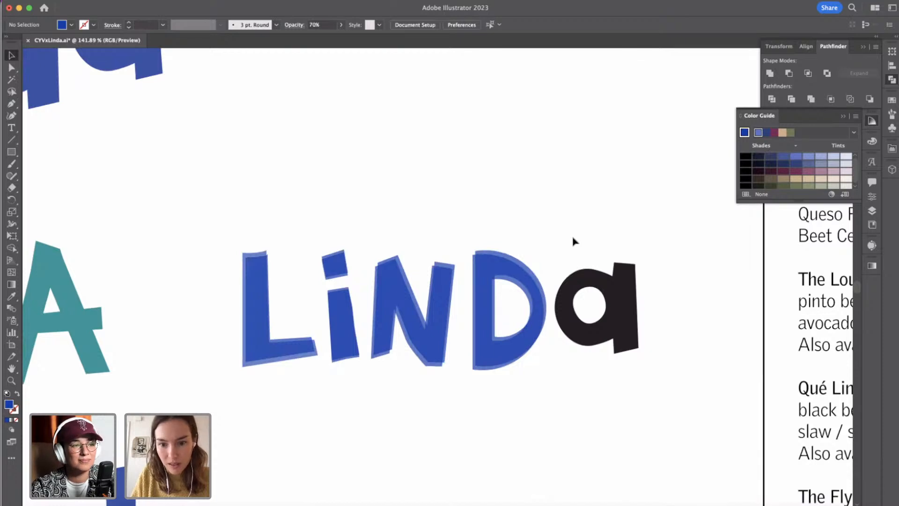
Draw a square about 36 px wide over the counter of the black lowercase a.
drag(574, 242, 648, 379)
click(648, 379)
click(615, 313)
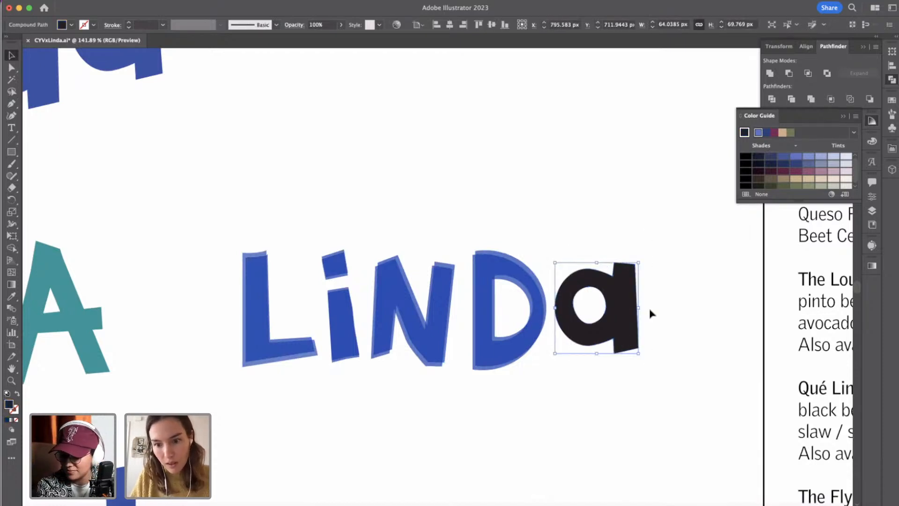
click(672, 311)
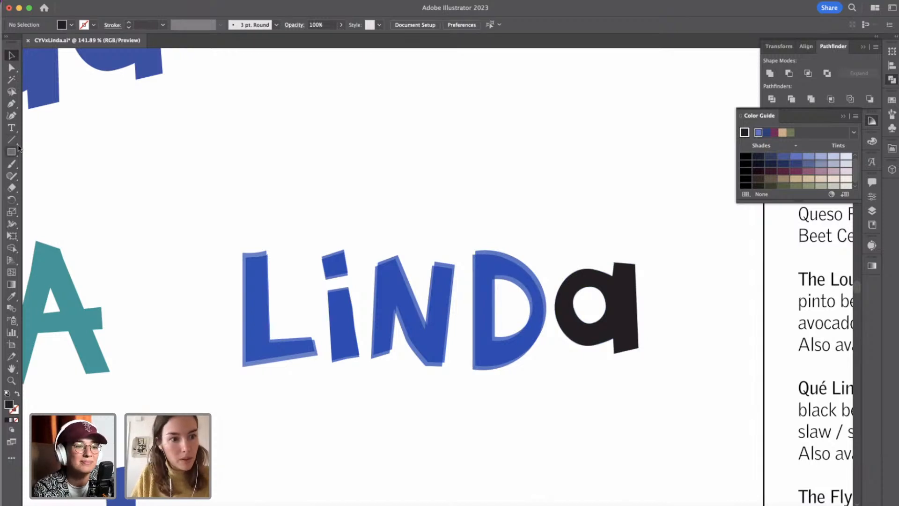
drag(13, 154, 52, 151)
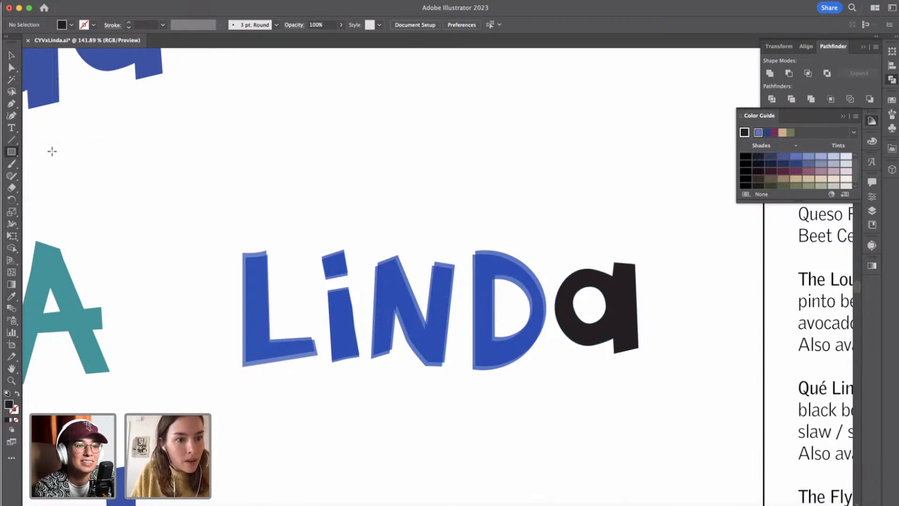
drag(568, 282, 617, 330)
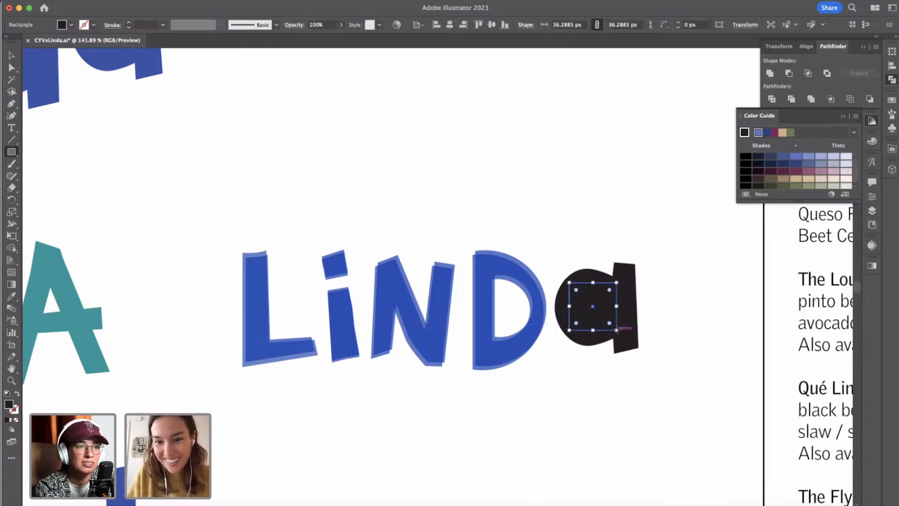
Recolor the square and the lowercase a with the N's translucent blue fill at 70% opacity using the Eyedropper.
click(12, 295)
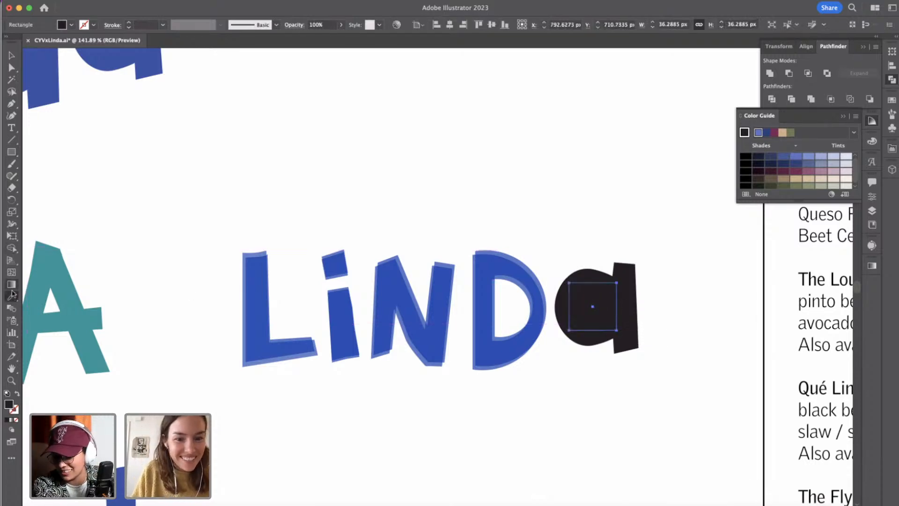
click(377, 275)
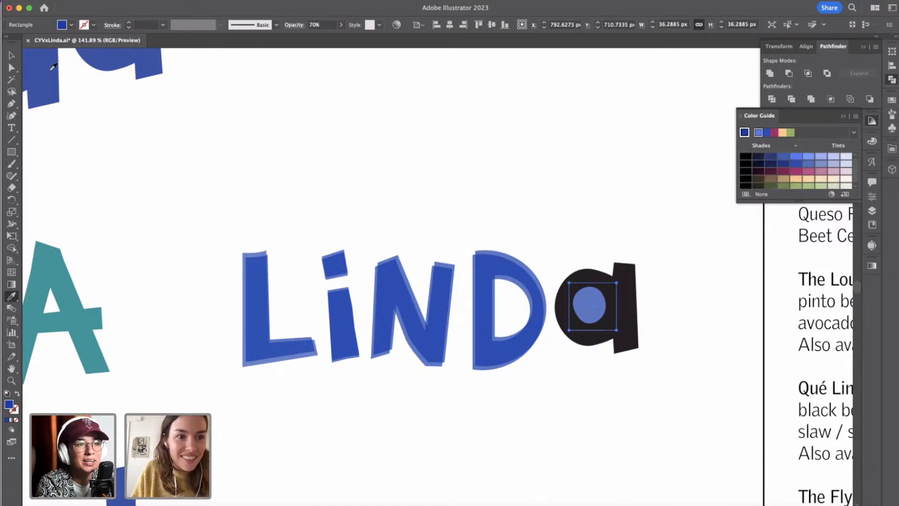
click(12, 56)
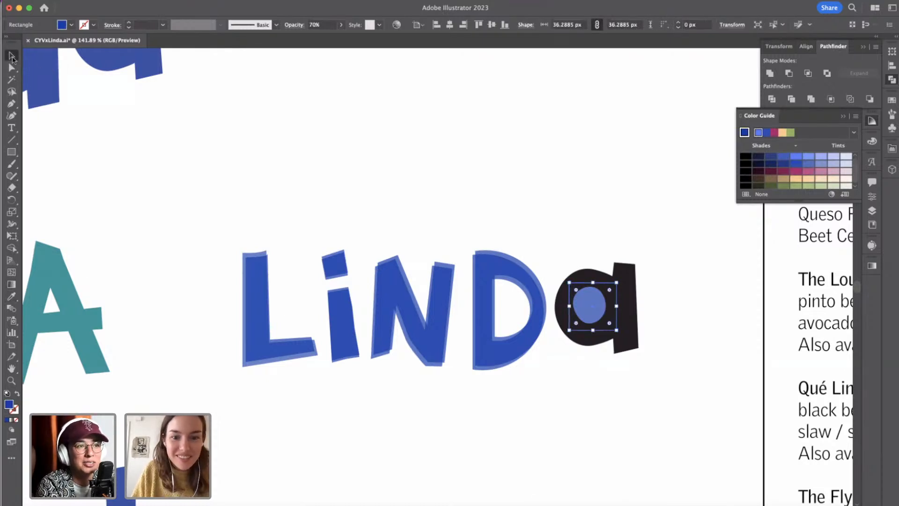
click(628, 277)
click(11, 296)
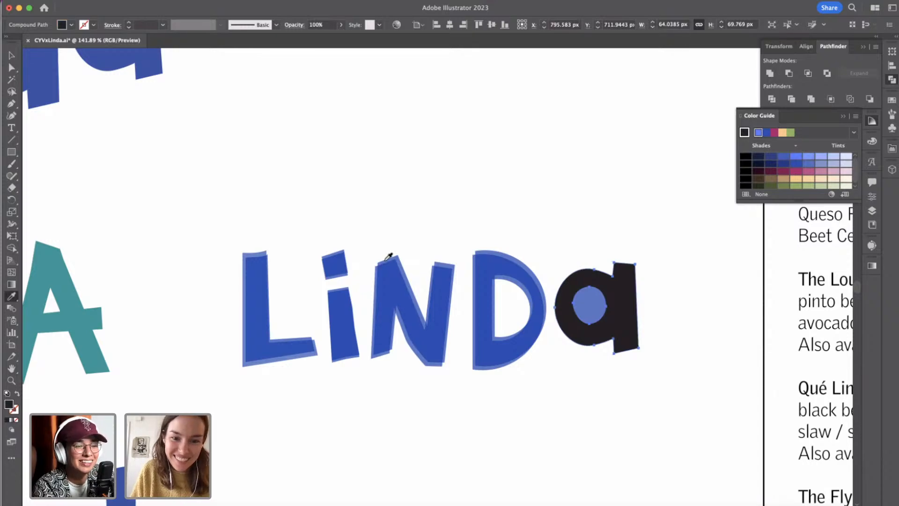
click(401, 252)
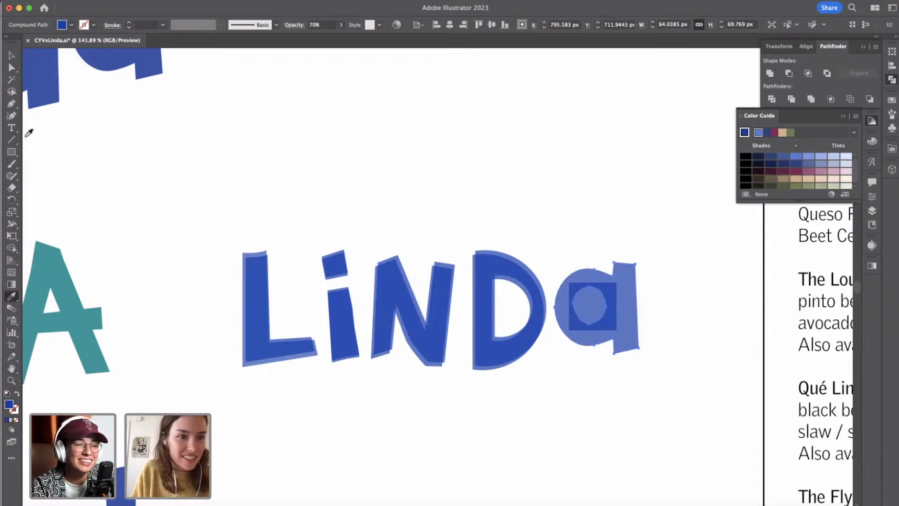
click(11, 55)
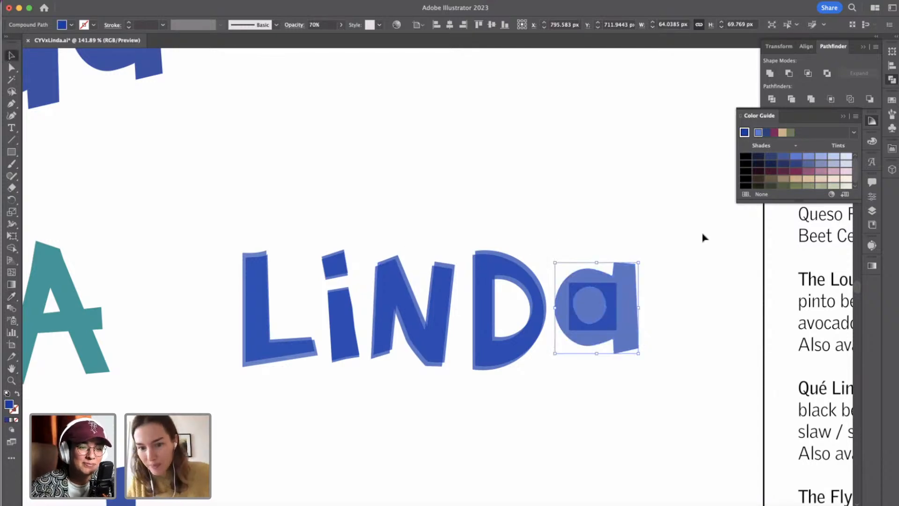
Match the square over the a's counter to the D's blue fill using the Eyedropper.
scroll(679, 335, up, 5)
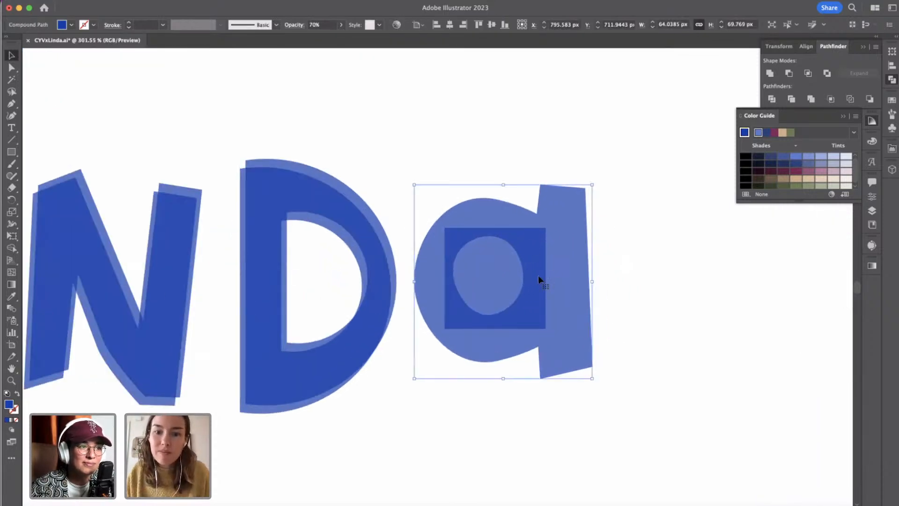
click(651, 277)
scroll(651, 277, down, 4)
click(590, 254)
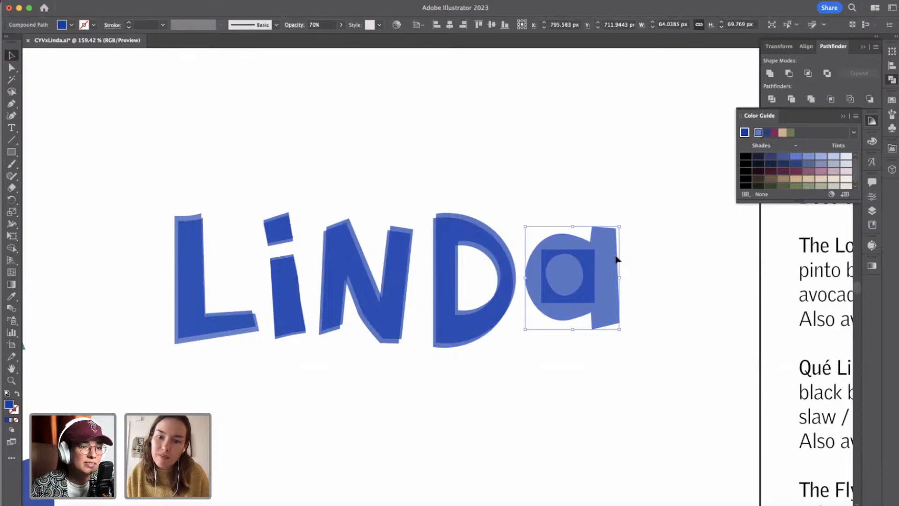
click(619, 257)
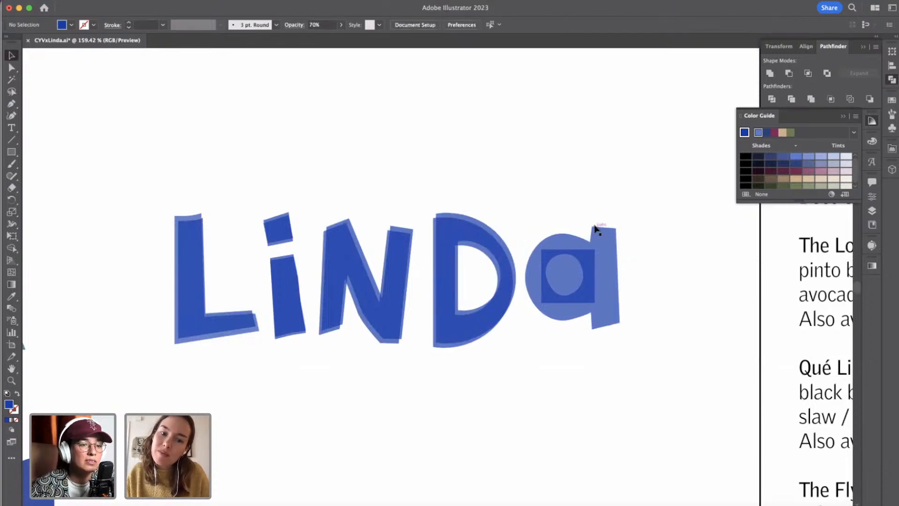
drag(558, 198, 579, 268)
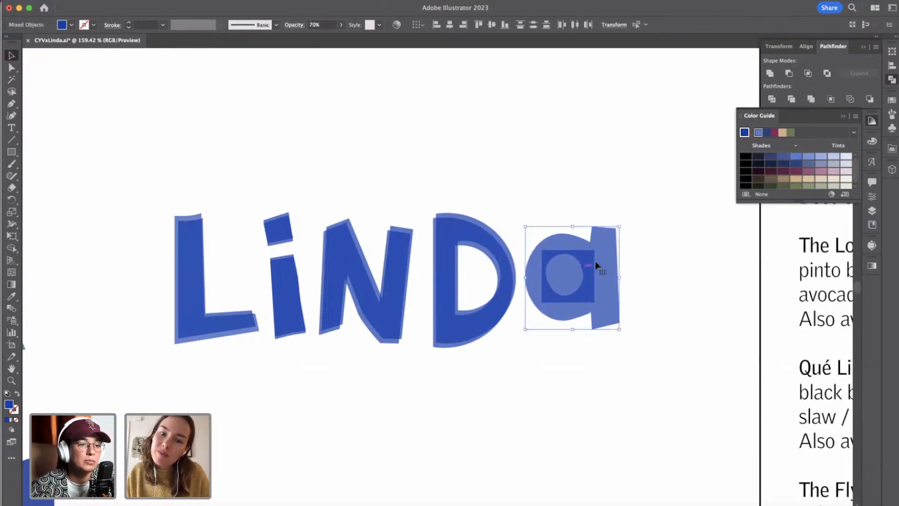
shift+click(604, 258)
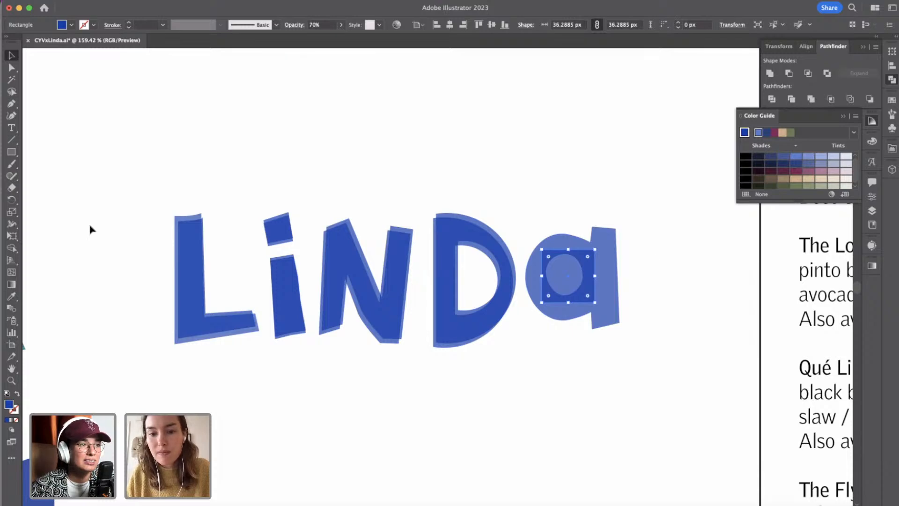
click(12, 296)
click(468, 233)
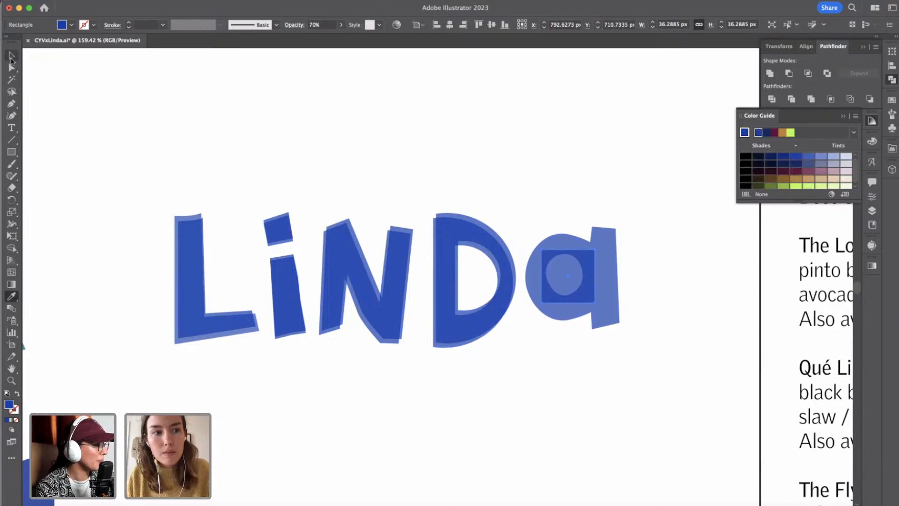
click(11, 55)
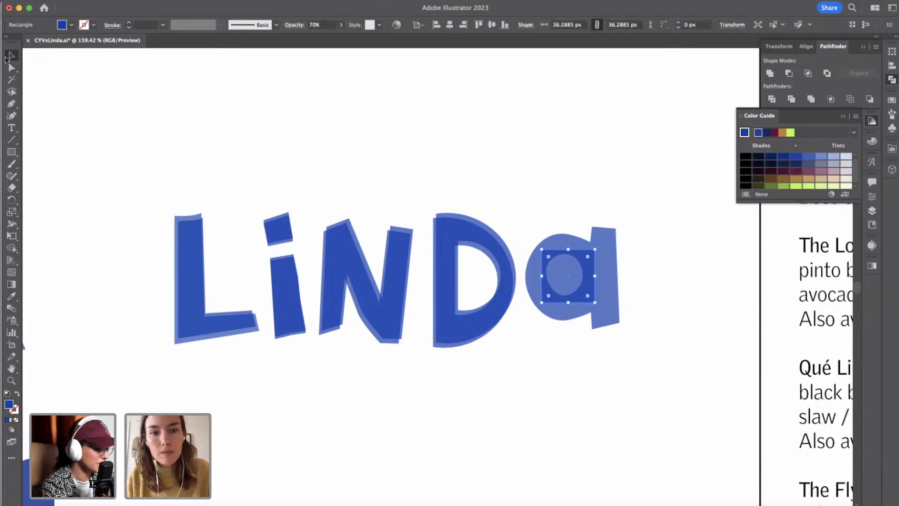
Duplicate the blue lowercase a and place the copy below the wordmark, under the original a.
click(613, 262)
click(654, 245)
click(611, 252)
key(ctrl+c)
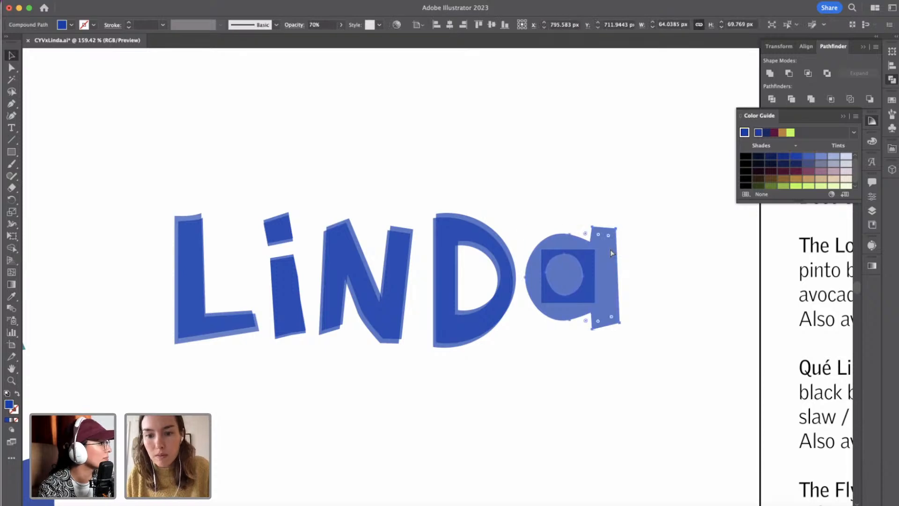
click(669, 257)
key(ctrl+v)
drag(445, 266, 569, 397)
click(582, 265)
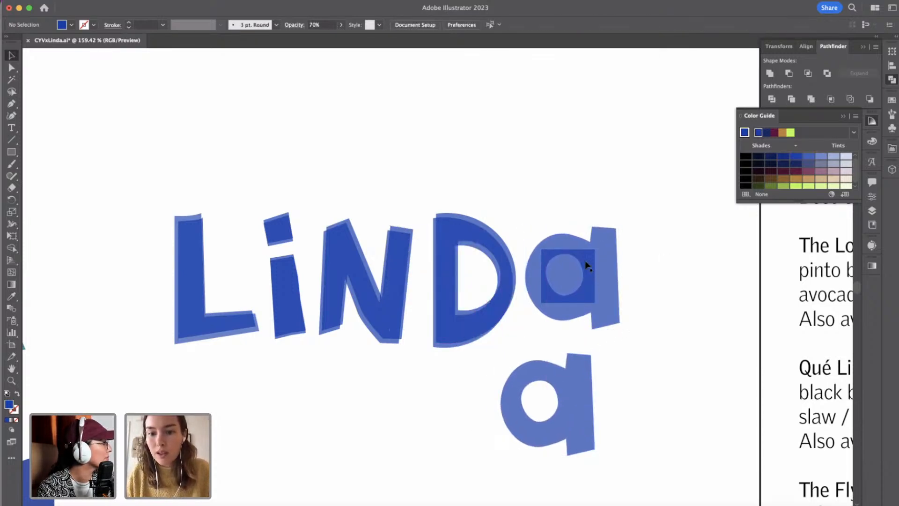
Nudge one stem layer of the i to the left and one dot layer to the right to offset the overprint.
drag(567, 219, 606, 263)
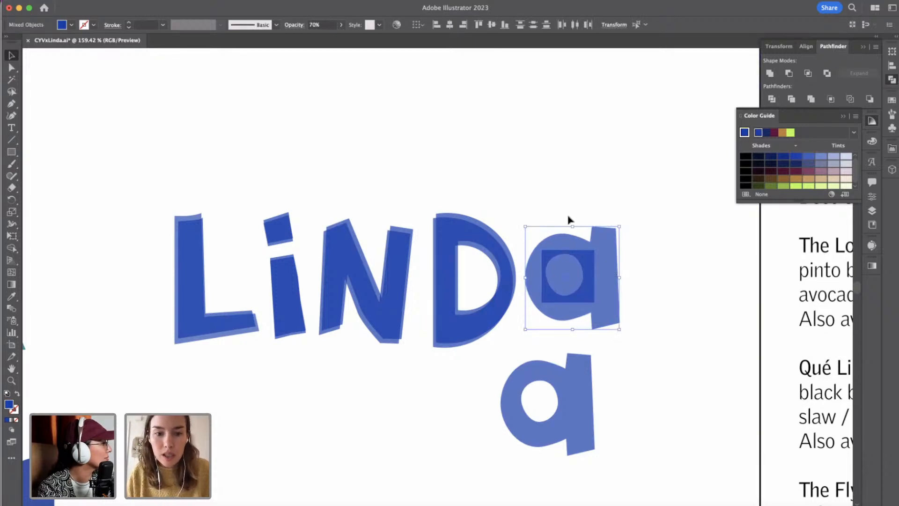
click(288, 270)
key(Left)
key(Left)
key(Left)
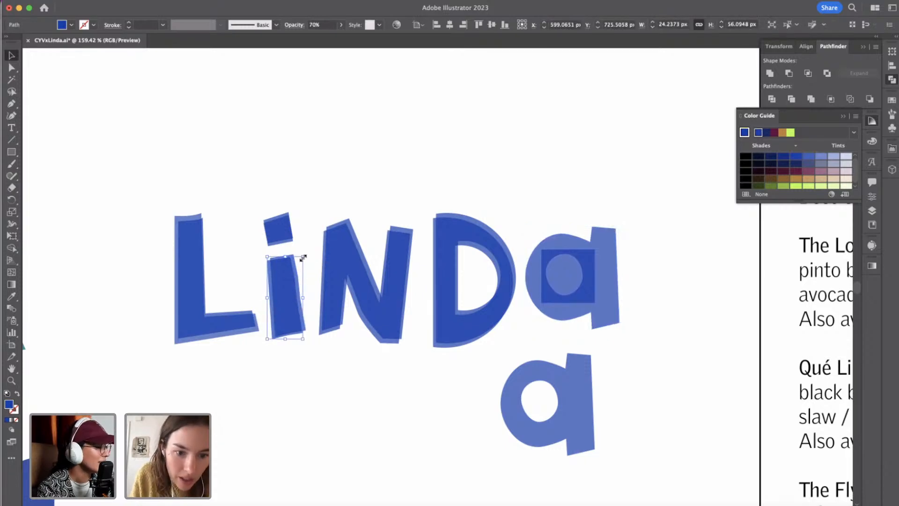
click(288, 229)
key(Right)
key(Right)
key(Right)
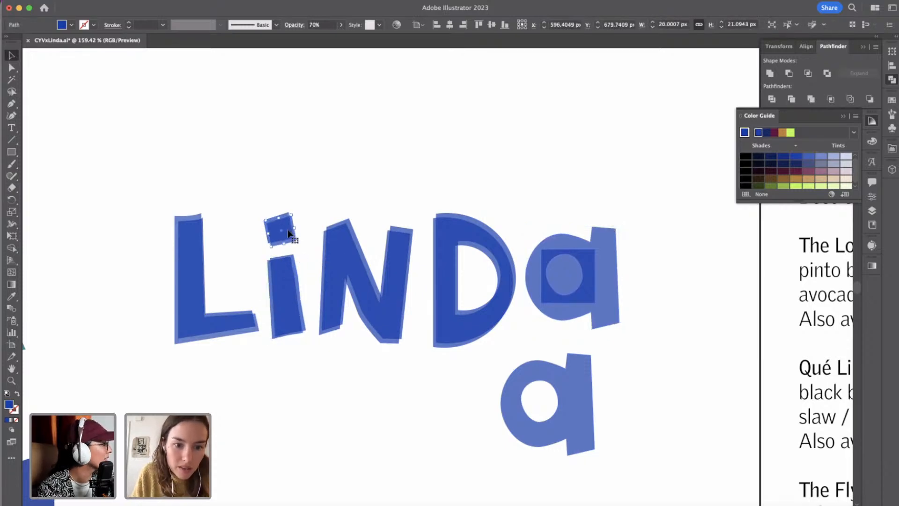
Rotate the dot of the i slightly clockwise to reduce its tilt.
click(292, 209)
drag(261, 196, 290, 239)
drag(293, 206, 299, 209)
click(310, 209)
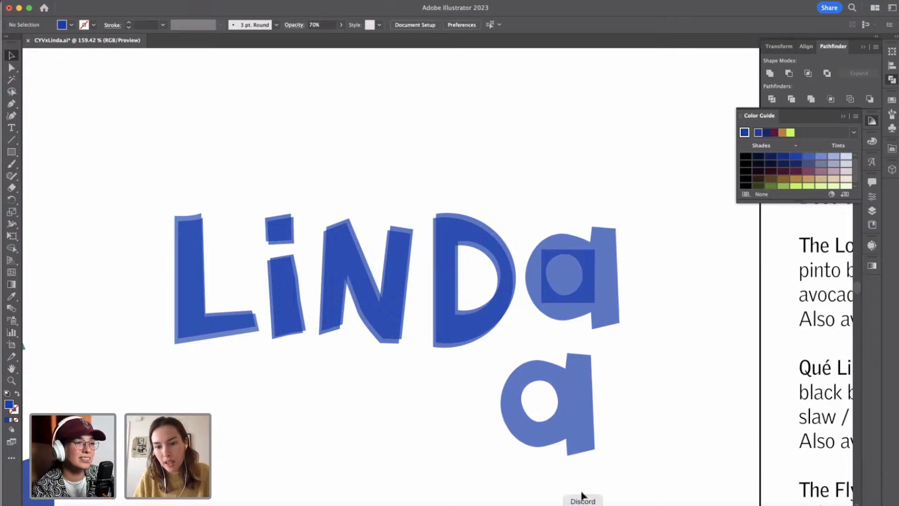
Move the blue square from the wordmark's a onto the counter of the duplicate a, and select both shapes.
click(586, 291)
click(630, 280)
click(596, 261)
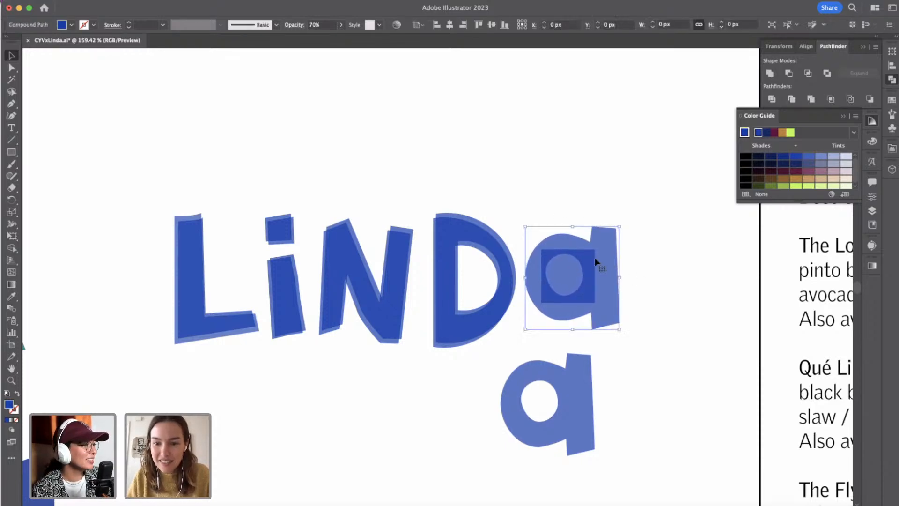
click(626, 261)
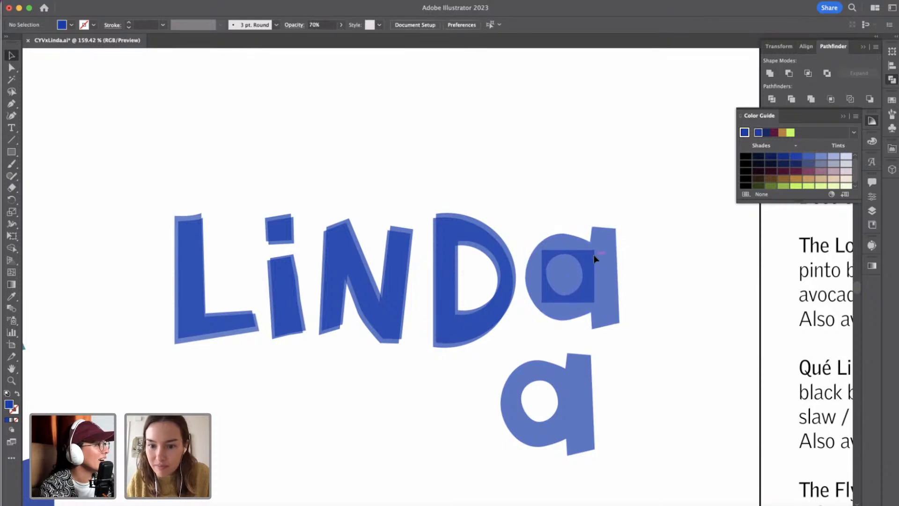
drag(595, 259, 562, 390)
shift+click(592, 402)
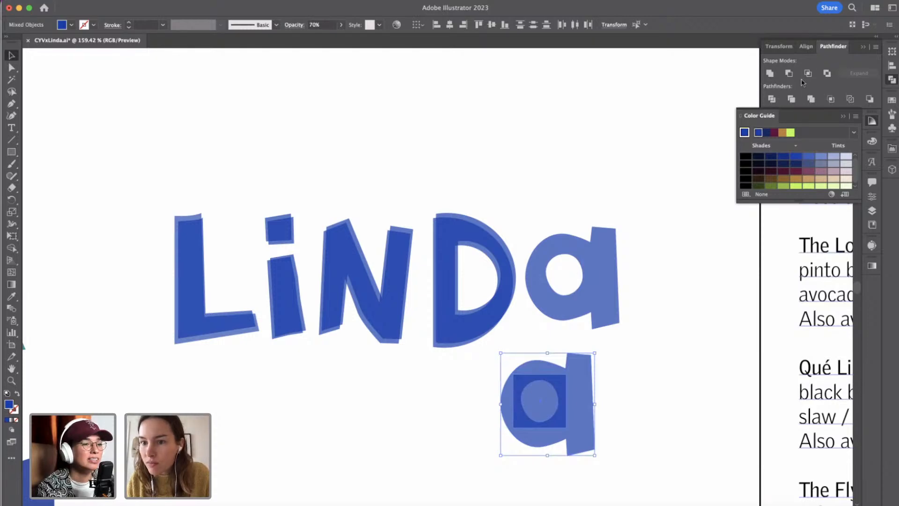
Try to intersect the square with the duplicate a using Pathfinder.
click(808, 74)
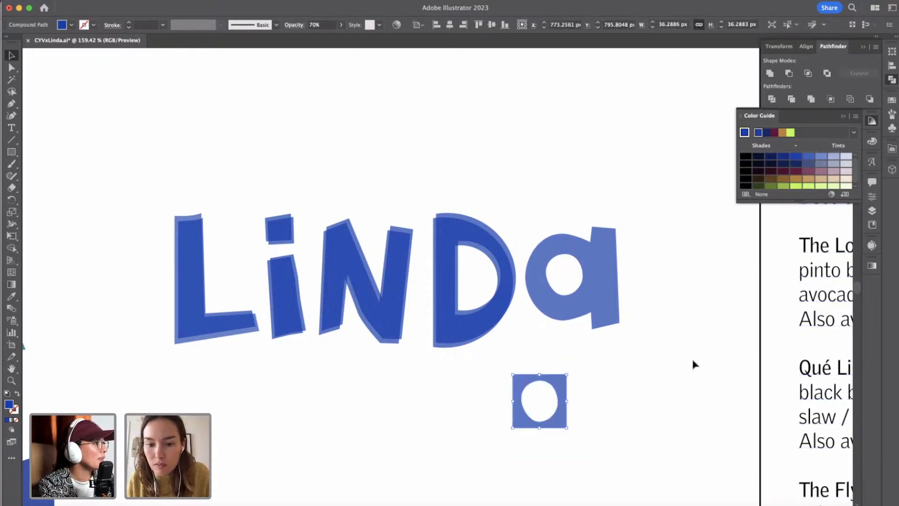
key(super+z)
click(645, 392)
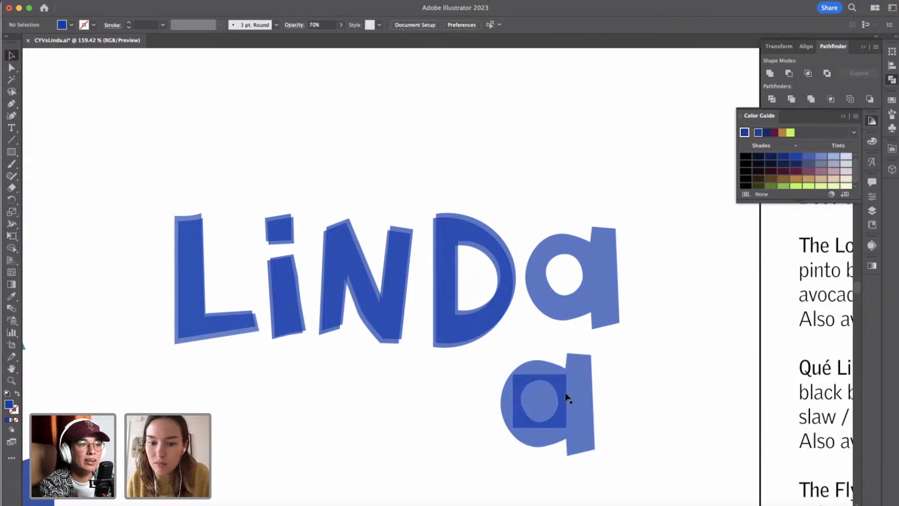
Delete all outer-contour anchor points of the duplicate a so that only its oval counter shape remains over the square.
click(578, 391)
key(p)
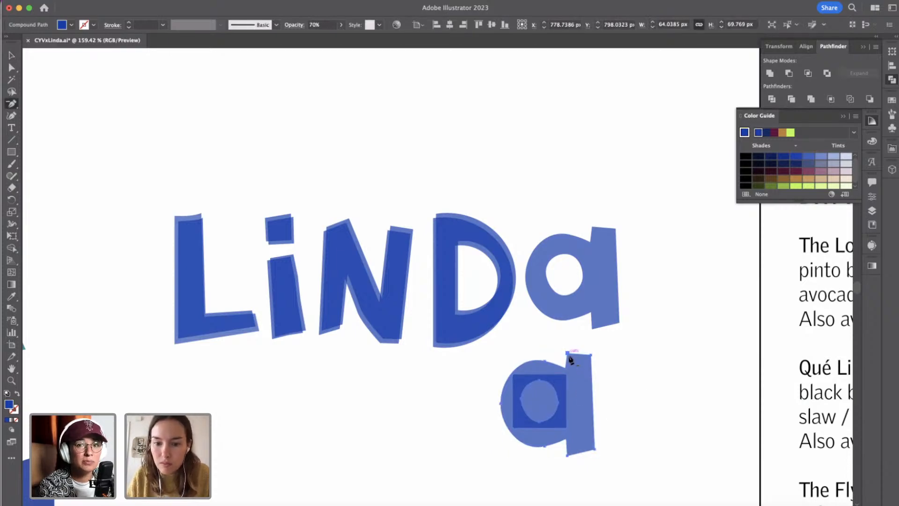
click(568, 368)
click(545, 361)
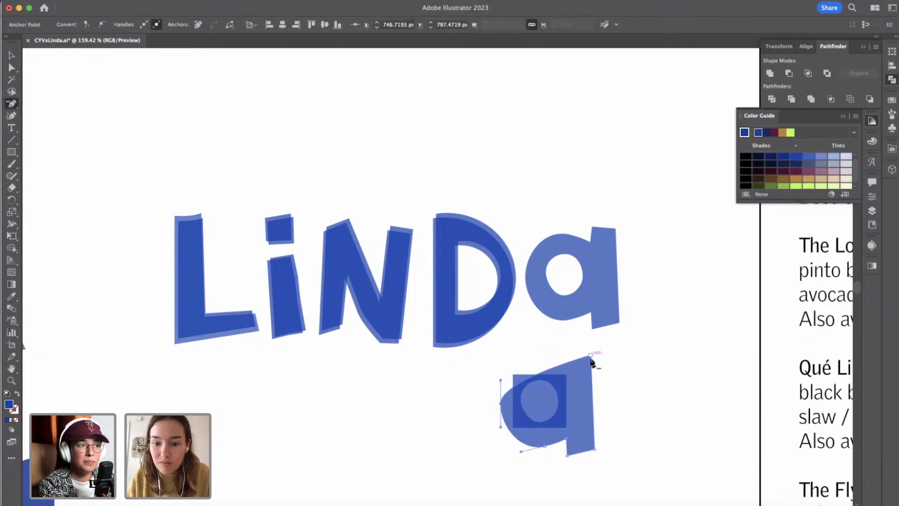
click(591, 356)
click(595, 449)
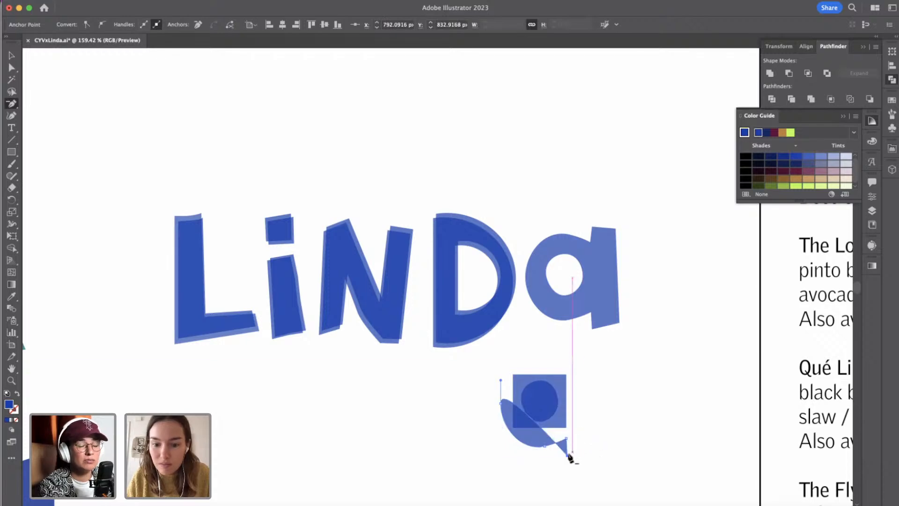
click(568, 439)
click(567, 439)
click(545, 446)
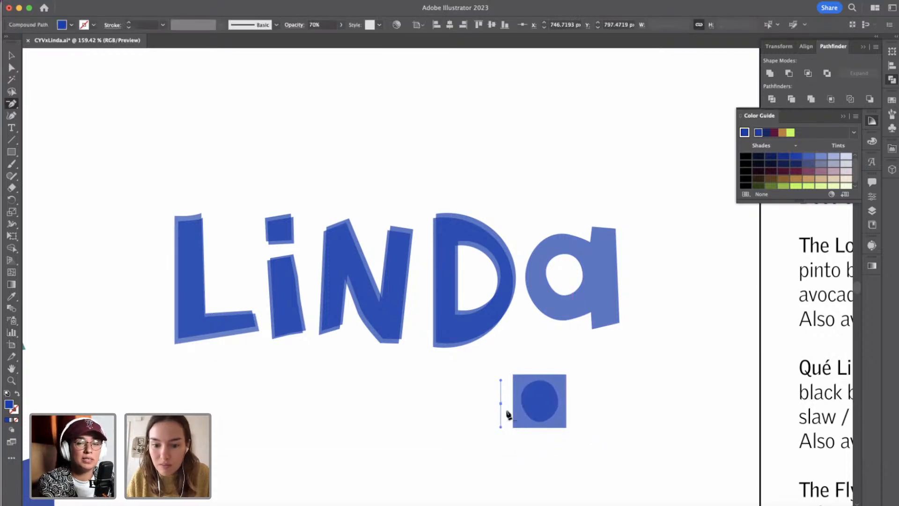
click(500, 403)
click(10, 55)
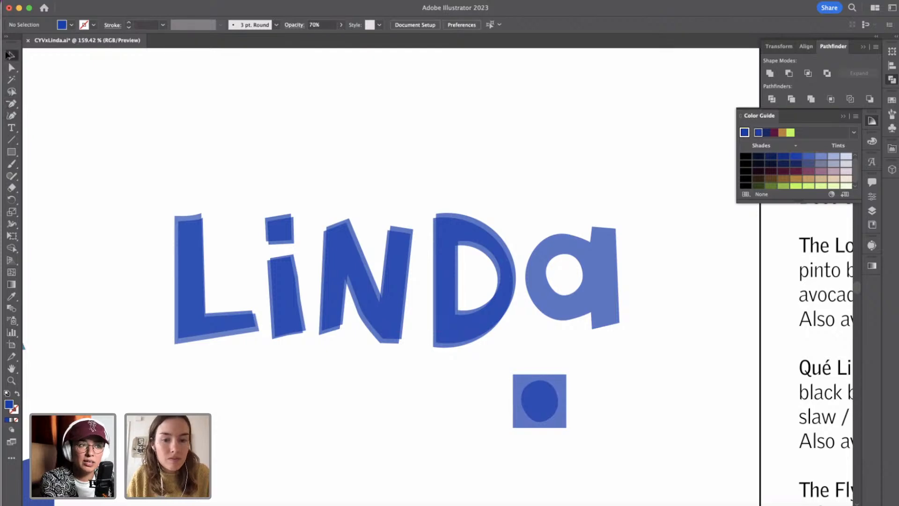
Intersect the blue square with the oval counter shape using Pathfinder, leaving only a solid oval.
click(563, 380)
drag(597, 377, 529, 423)
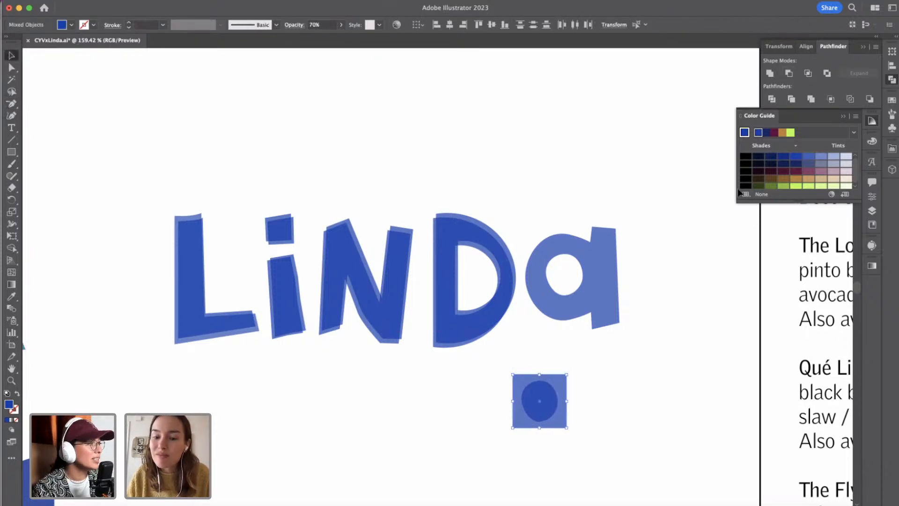
click(580, 380)
click(550, 394)
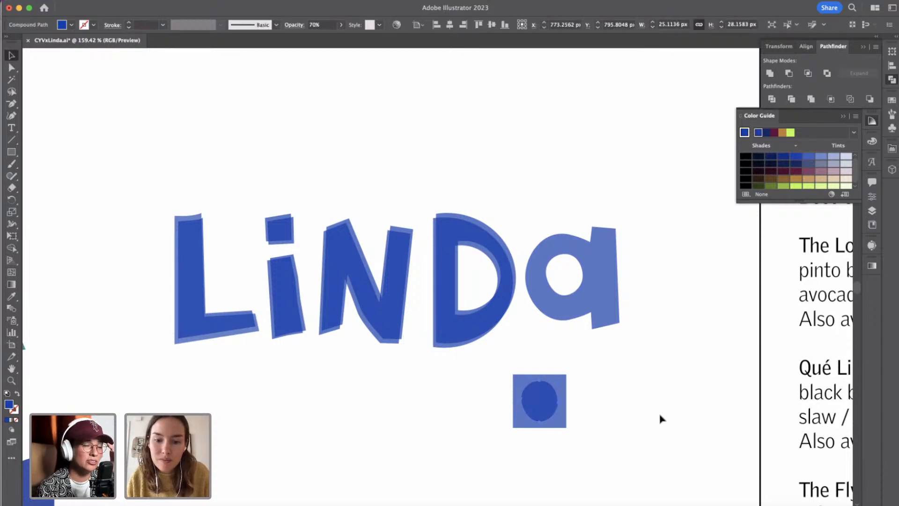
shift+click(566, 379)
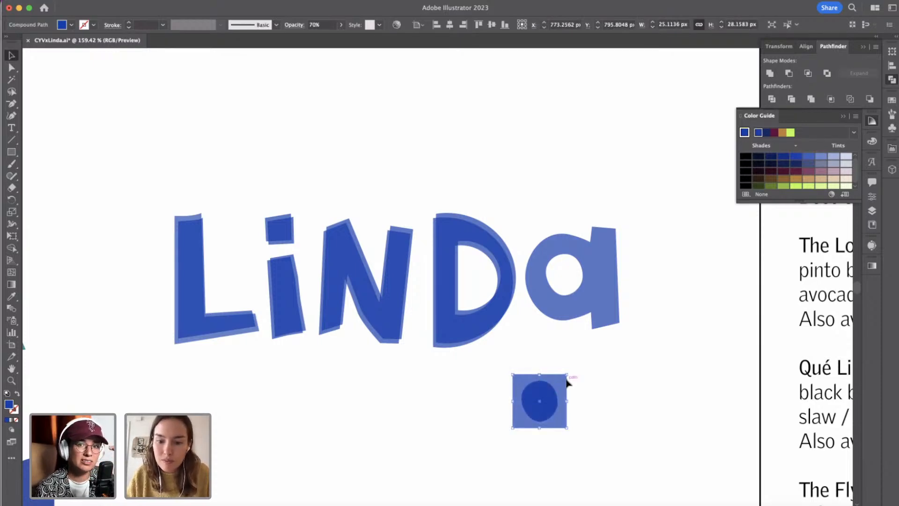
click(807, 74)
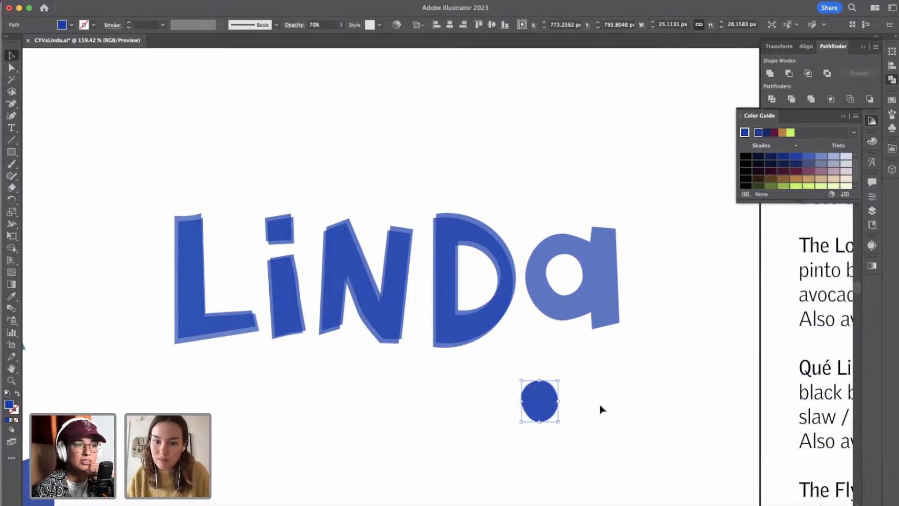
Move the solid blue oval into the counter of the wordmark's a and deselect it.
click(598, 374)
drag(515, 380, 589, 275)
click(671, 286)
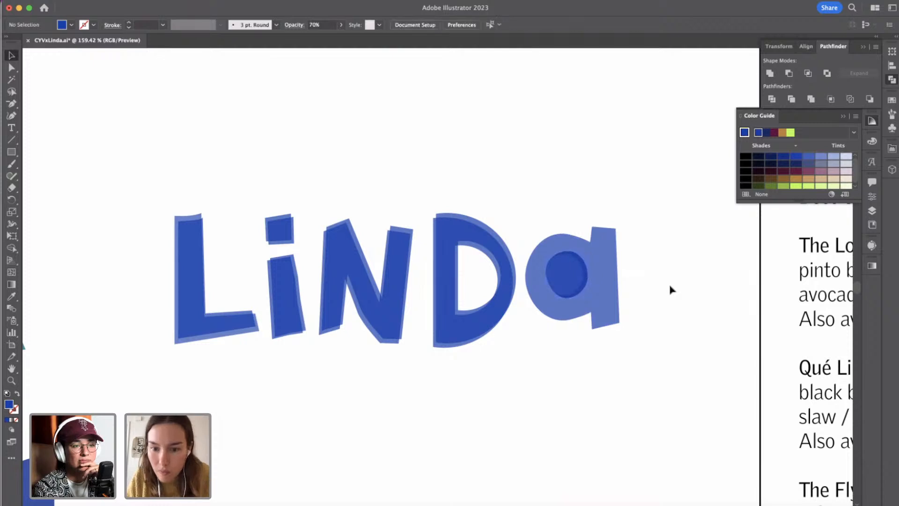
Nudge the upper layer of the a 3 px down and 2 px to the left to offset it from its lower layer.
click(602, 257)
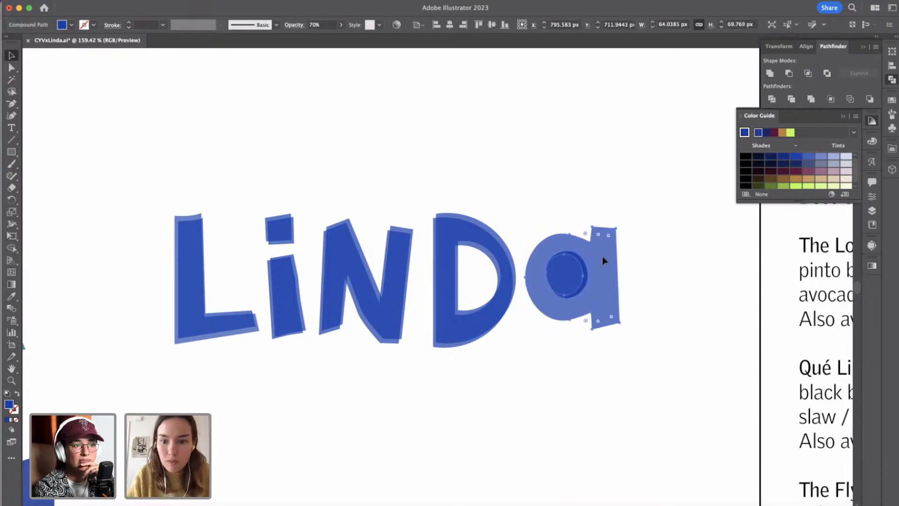
key(Down)
key(Down)
key(Down)
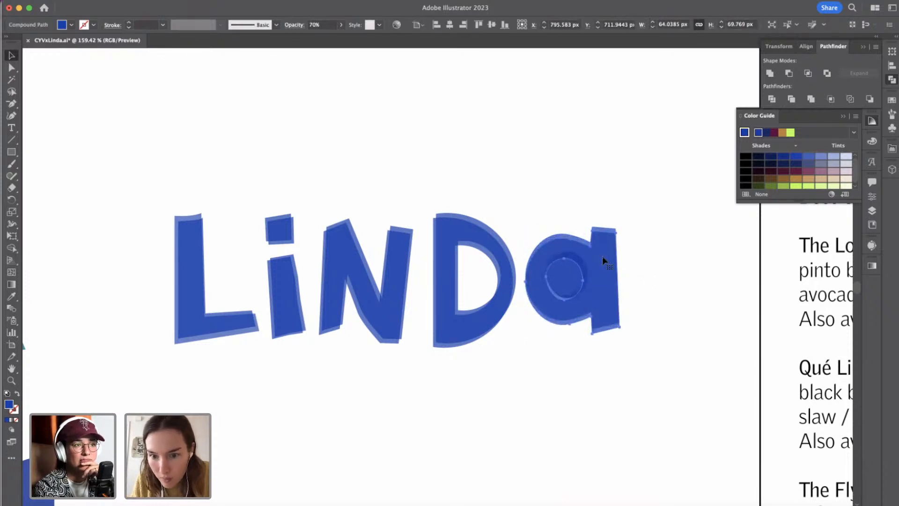
key(Left)
key(Left)
key(Left)
key(Right)
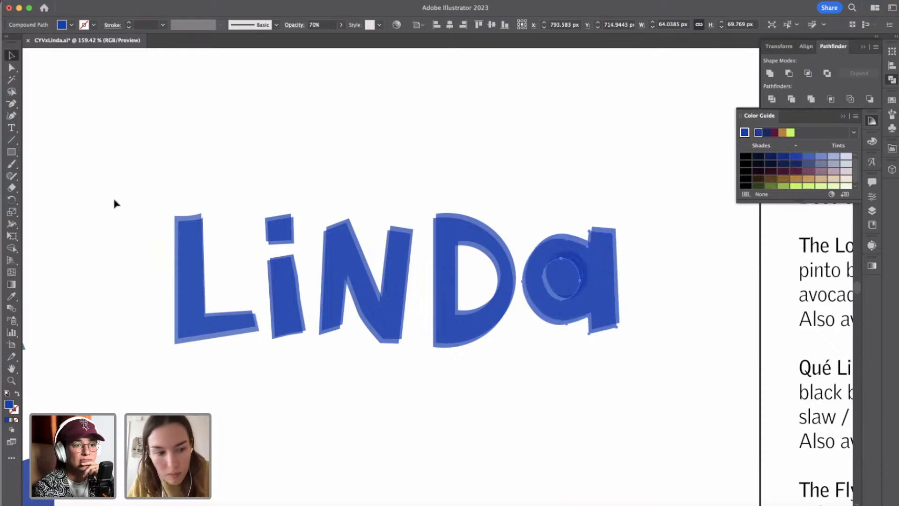
Match the a's upper layer to the blue of the D with the Eyedropper, then deselect it.
click(19, 292)
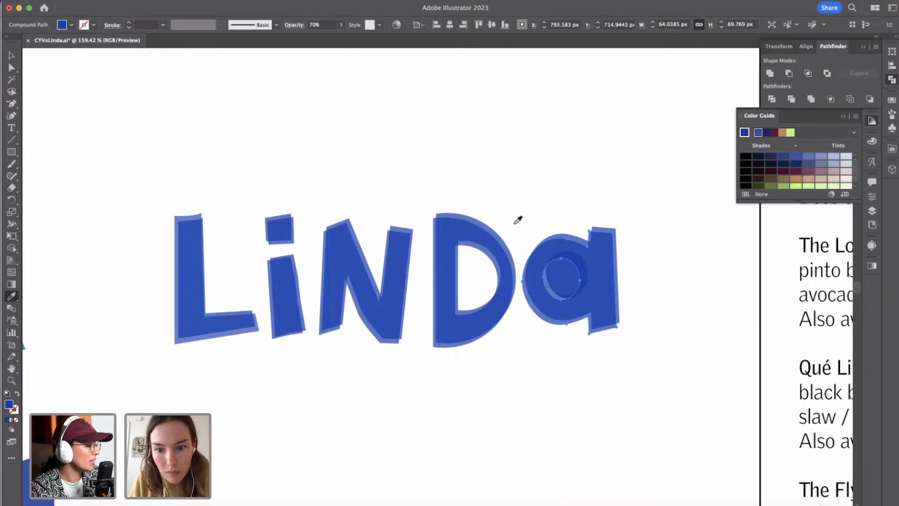
click(491, 225)
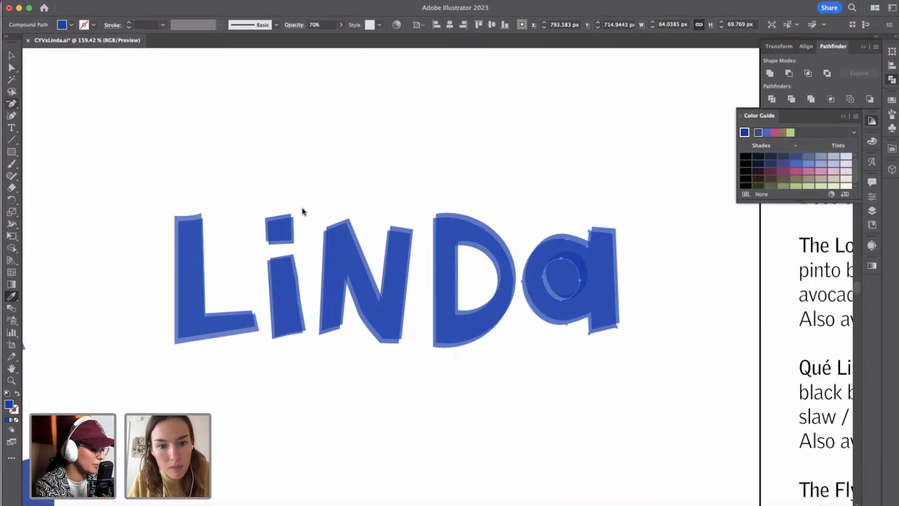
click(11, 55)
click(178, 56)
Examine the layered wordmark at reduced size next to the other Linda logo versions and the mockups.
scroll(177, 56, down, 3)
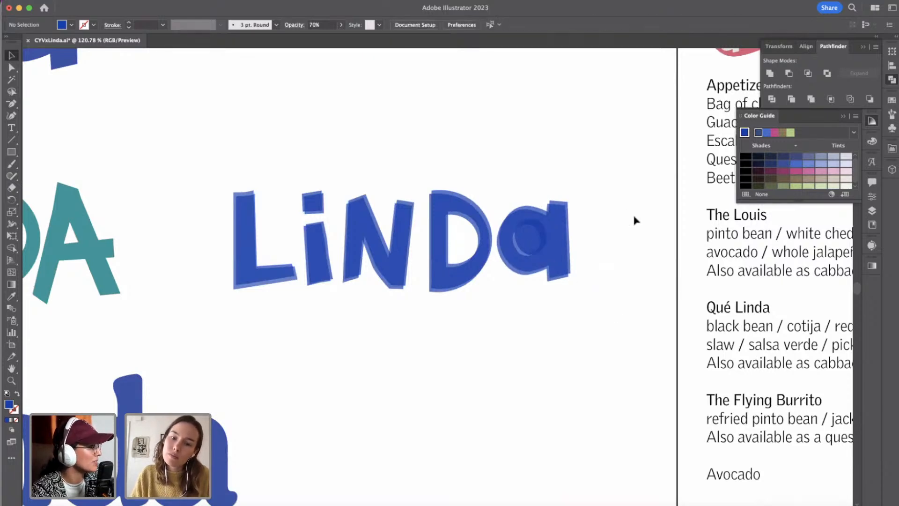
scroll(541, 380, down, 3)
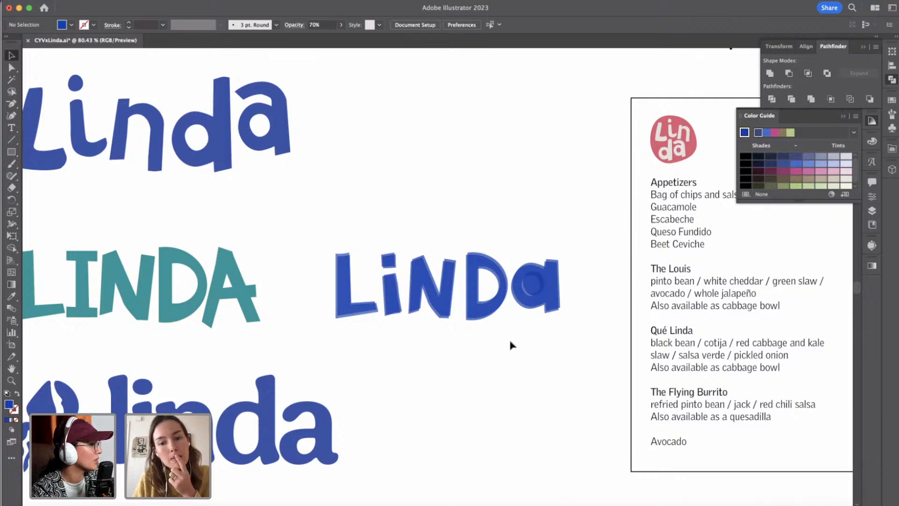
scroll(511, 346, down, 5)
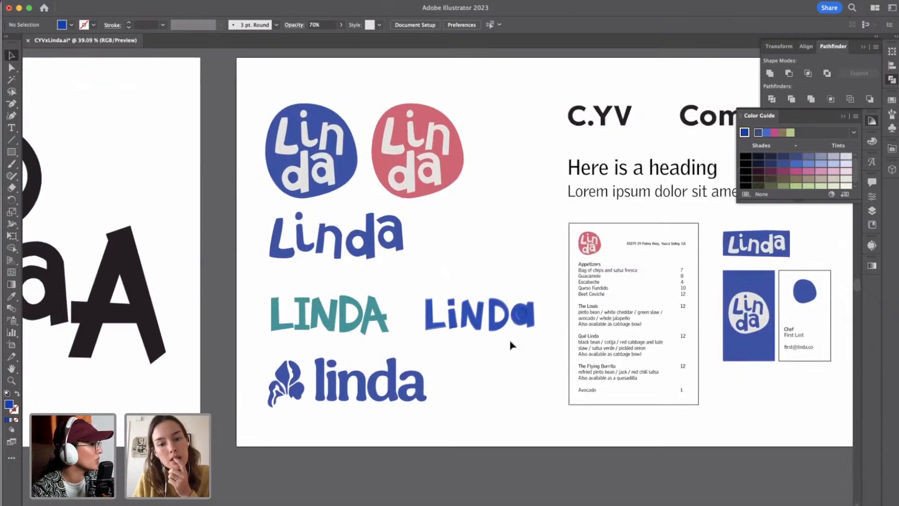
scroll(511, 345, down, 3)
scroll(511, 345, down, 1)
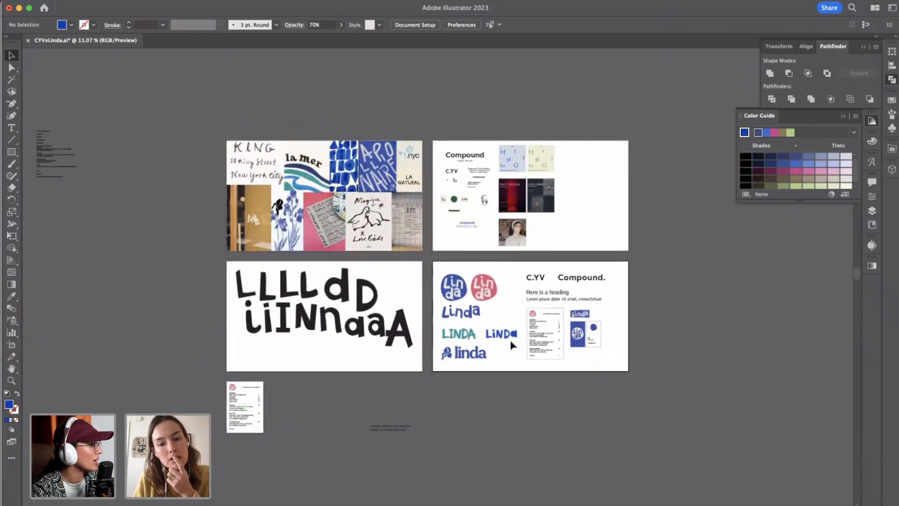
scroll(512, 345, up, 4)
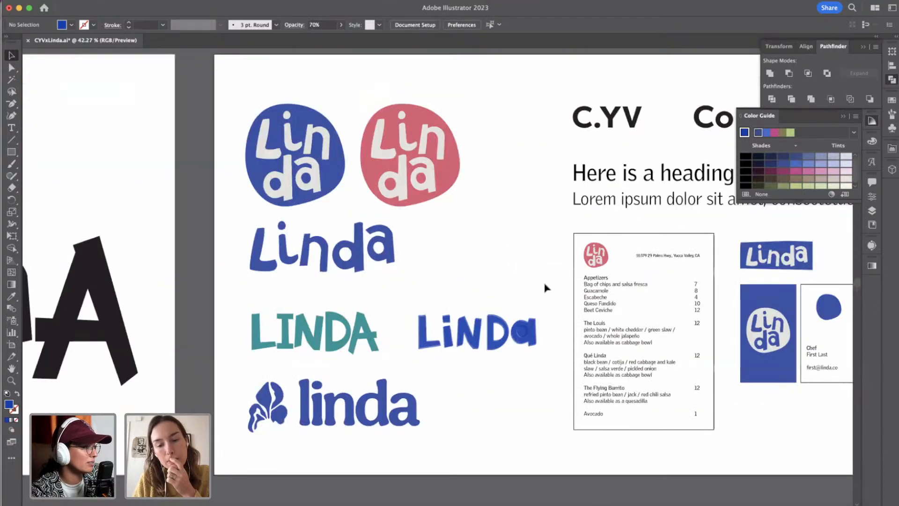
scroll(539, 300, up, 4)
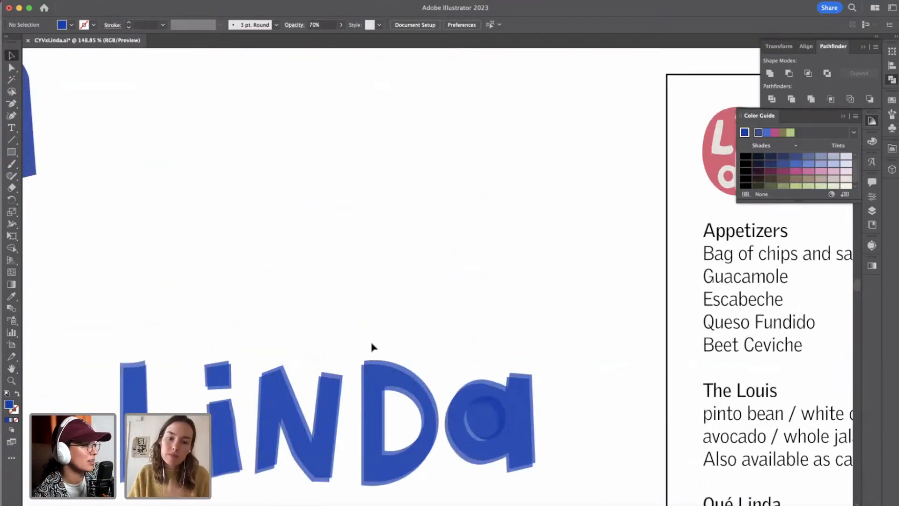
Shift the right anchor point of the D's upper-layer counter slightly to the left, thickening the bowl.
click(396, 473)
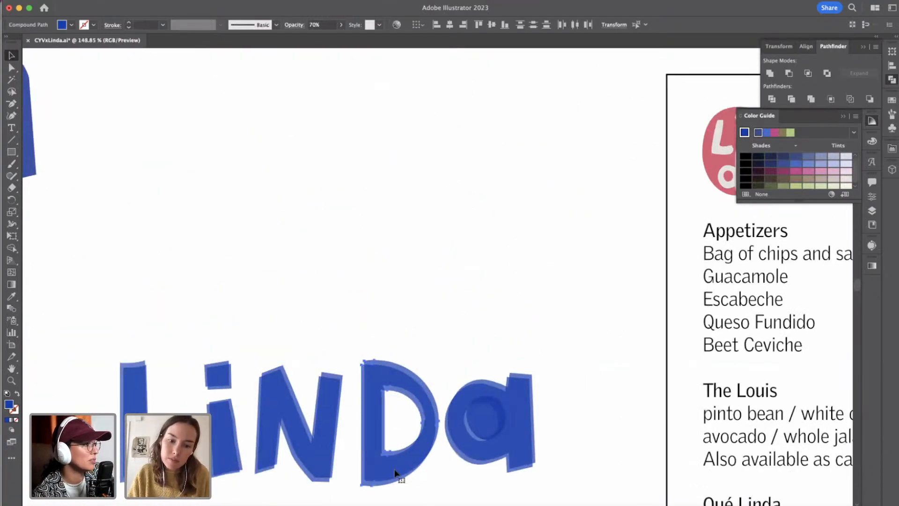
click(435, 445)
scroll(445, 421, up, 3)
click(423, 384)
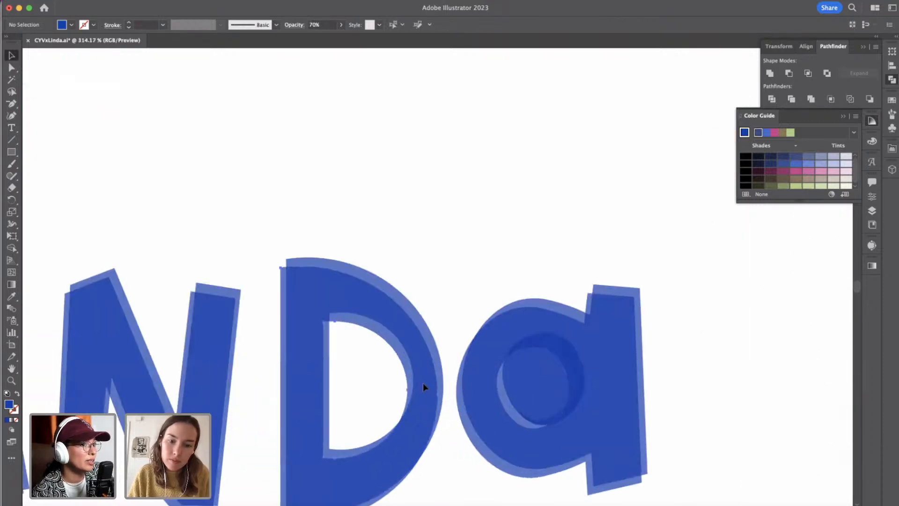
click(11, 68)
double_click(11, 69)
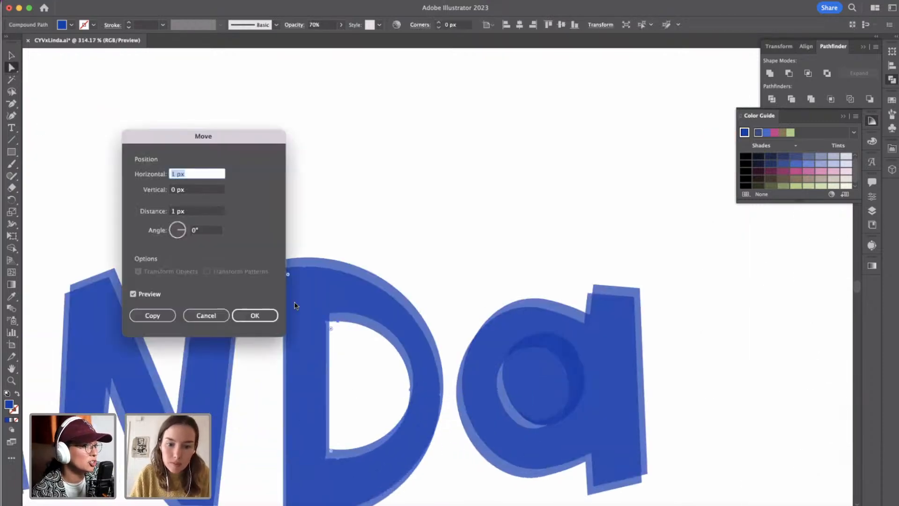
click(206, 315)
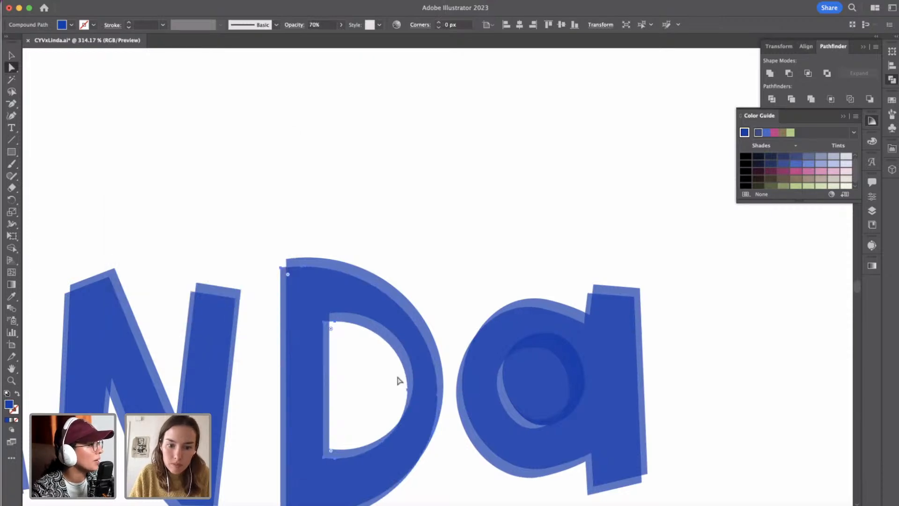
click(408, 391)
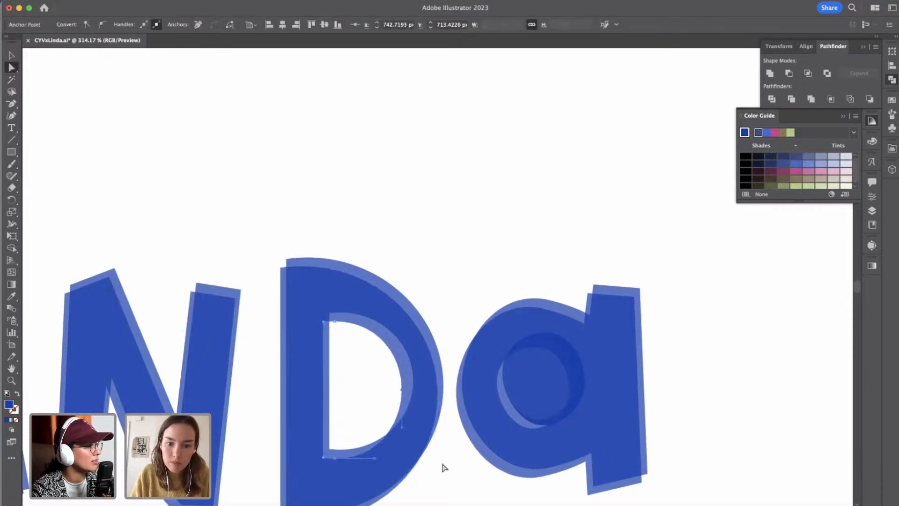
click(461, 325)
Add a black point-text capital L in GriffithGothic Regular, 10 px, below the layered wordmark.
scroll(462, 325, down, 6)
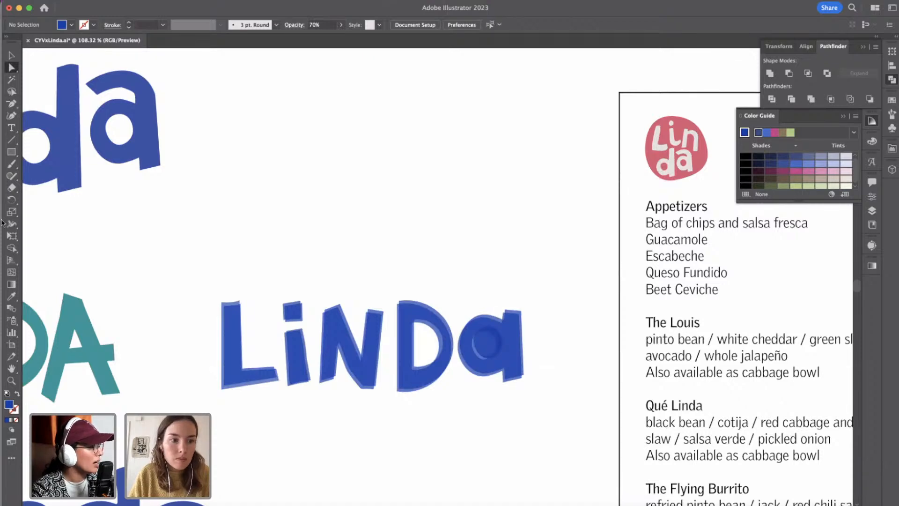
click(10, 129)
scroll(217, 260, down, 5)
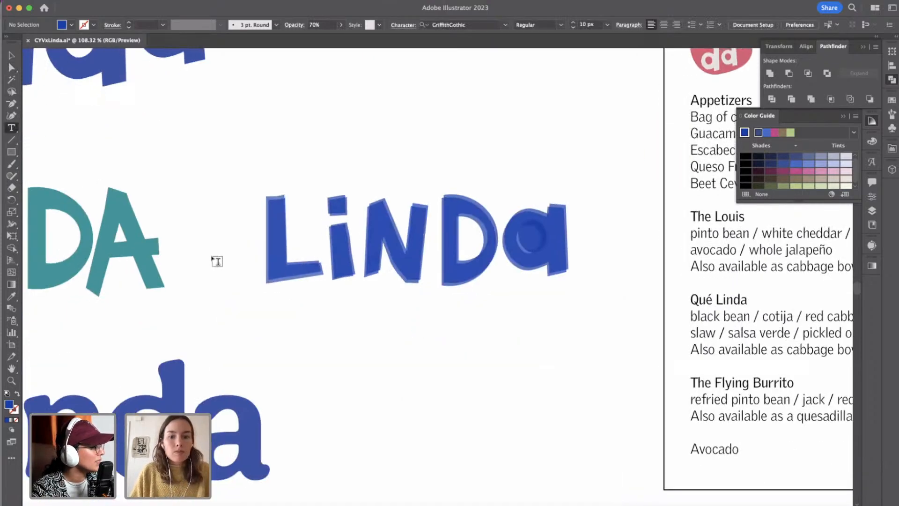
click(334, 341)
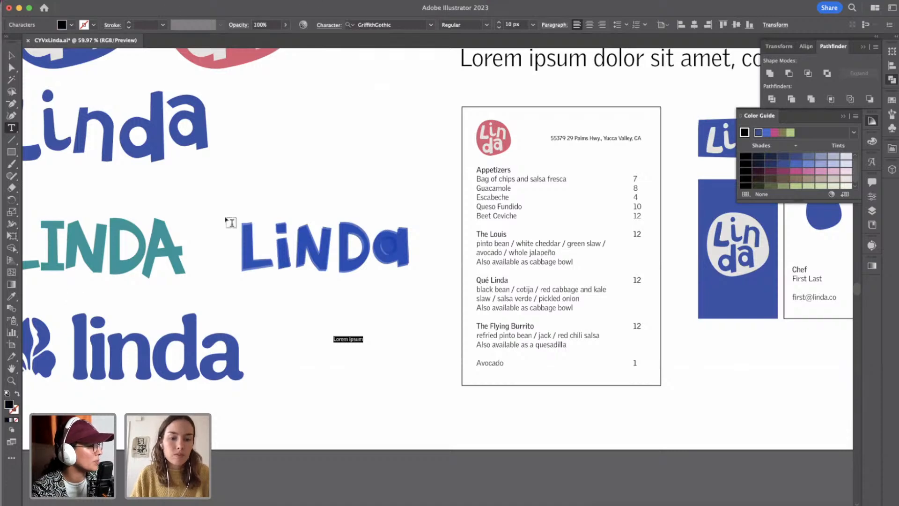
text(4)
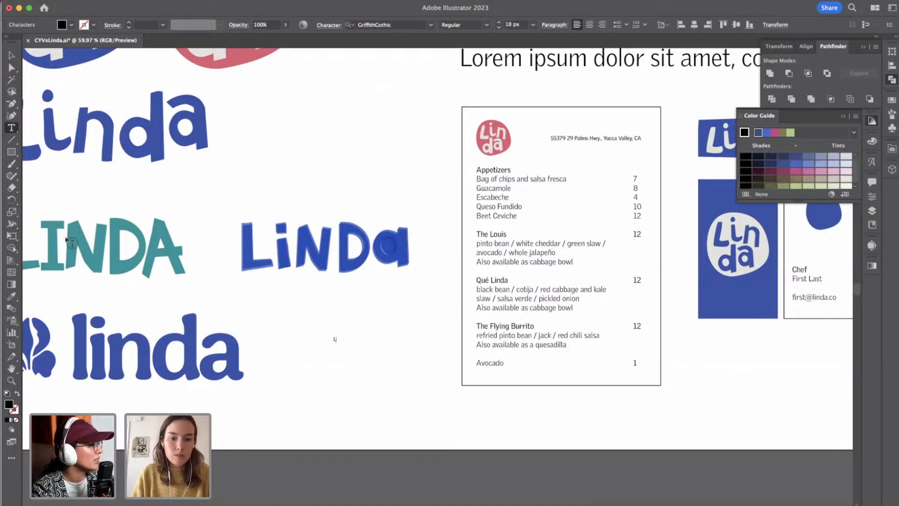
click(11, 55)
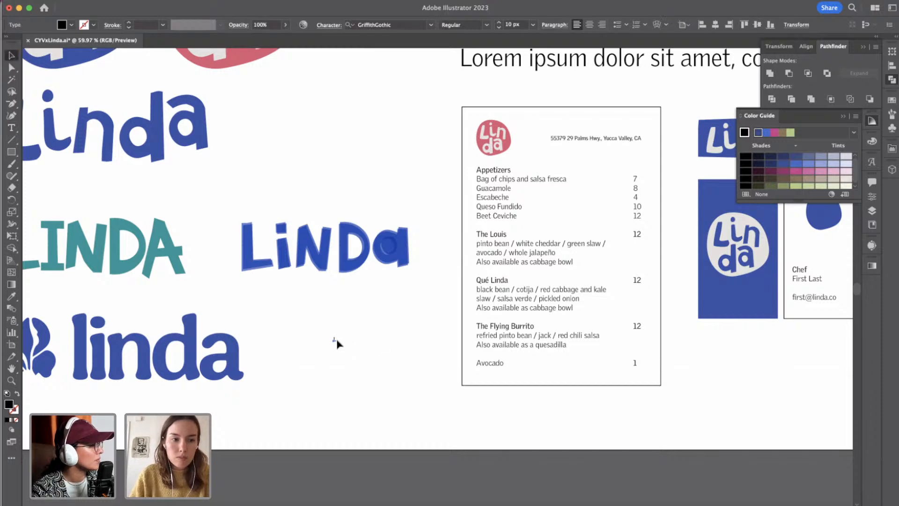
key(super+t)
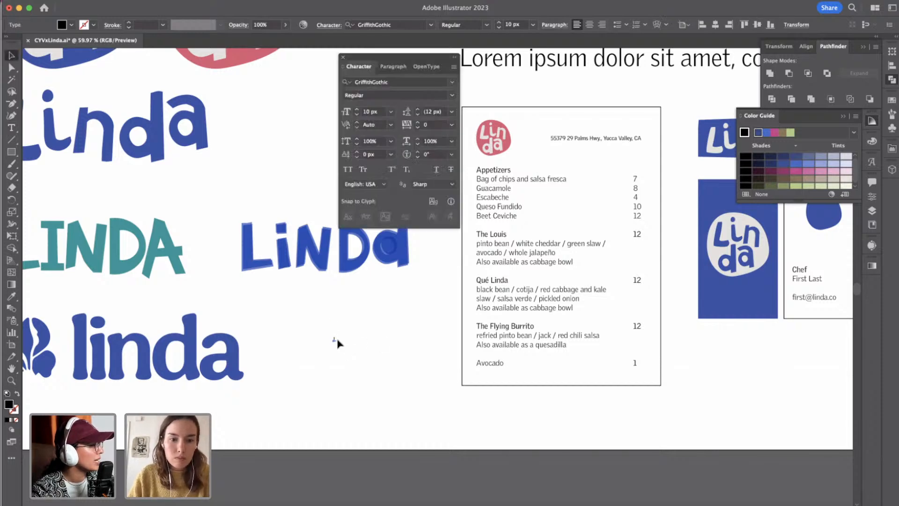
click(343, 59)
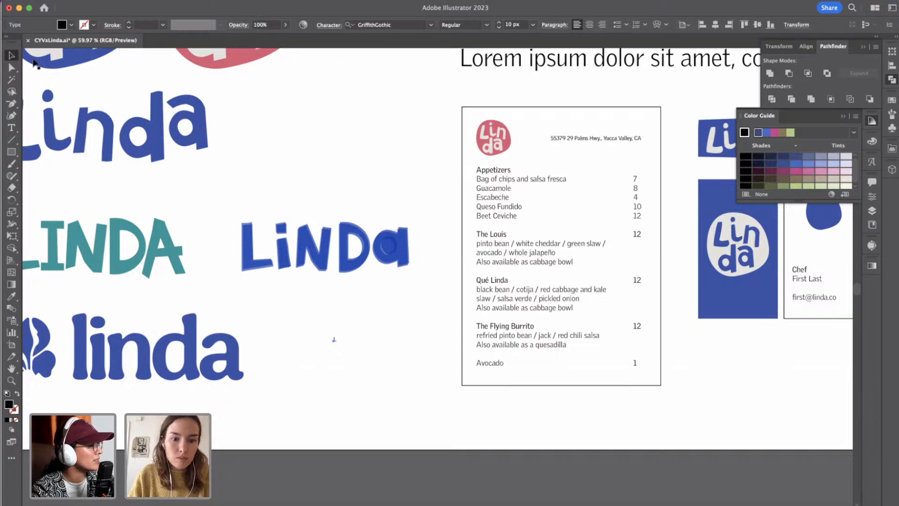
scroll(315, 322, up, 5)
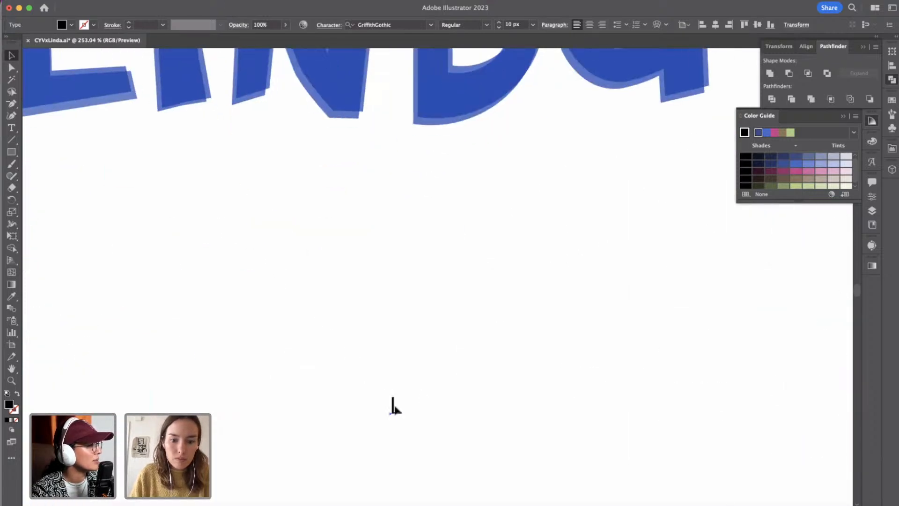
Show the bounding box, scale the text letter up to about 121 px and place it below the layered wordmark.
click(235, 1)
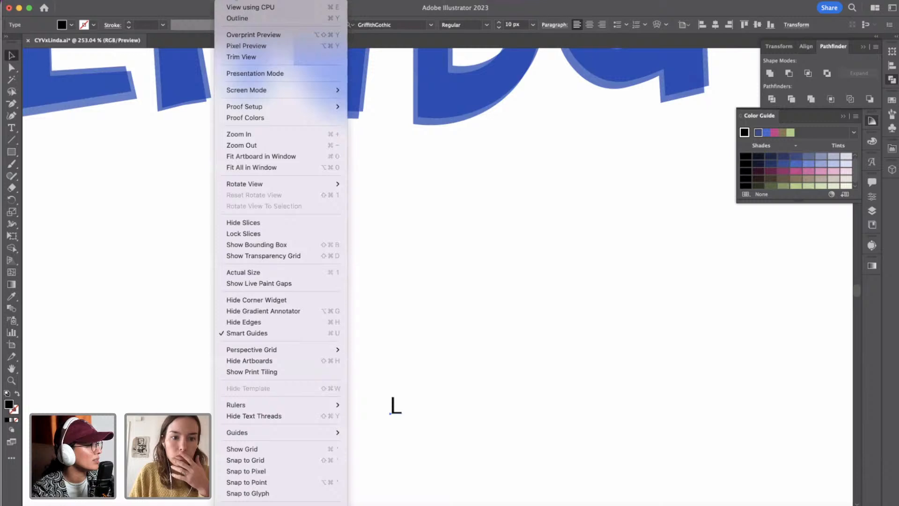
click(251, 244)
drag(403, 392, 679, 117)
drag(432, 206, 322, 391)
scroll(252, 403, down, 3)
scroll(254, 403, down, 5)
Replace the text letter with a lowercase d and scale it up to about 206 px.
double_click(321, 392)
text(d)
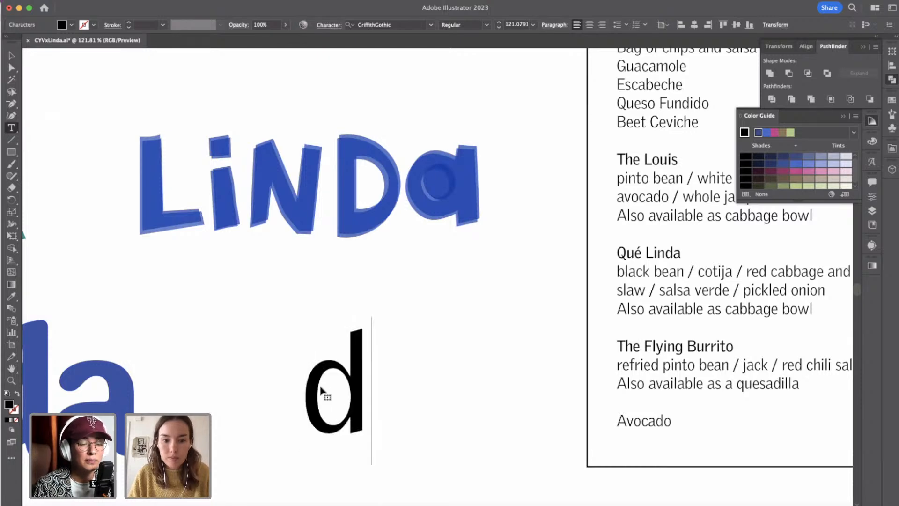
click(11, 56)
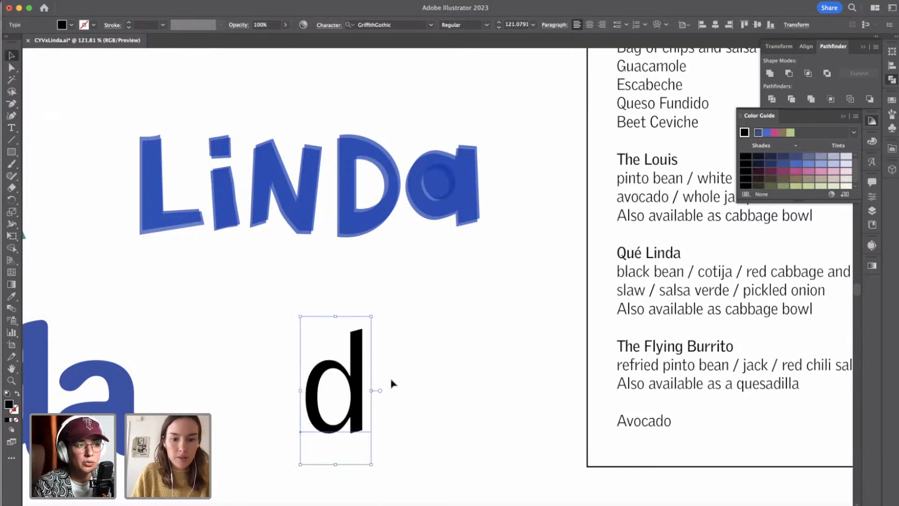
mouse_move(371, 391)
mouse_down()
mouse_move(420, 389)
mouse_move(380, 384)
mouse_up()
click(429, 391)
click(436, 394)
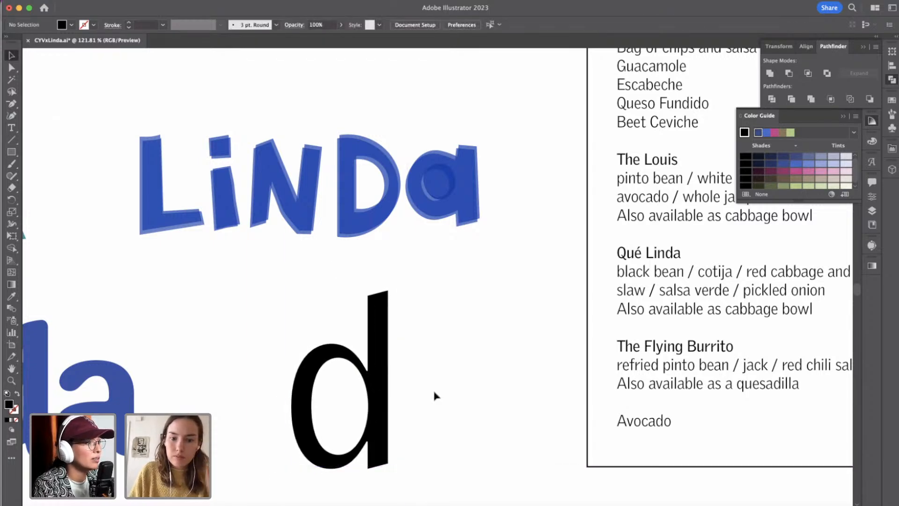
Complete the large black text so that it reads "Linda".
double_click(383, 391)
text(Link)
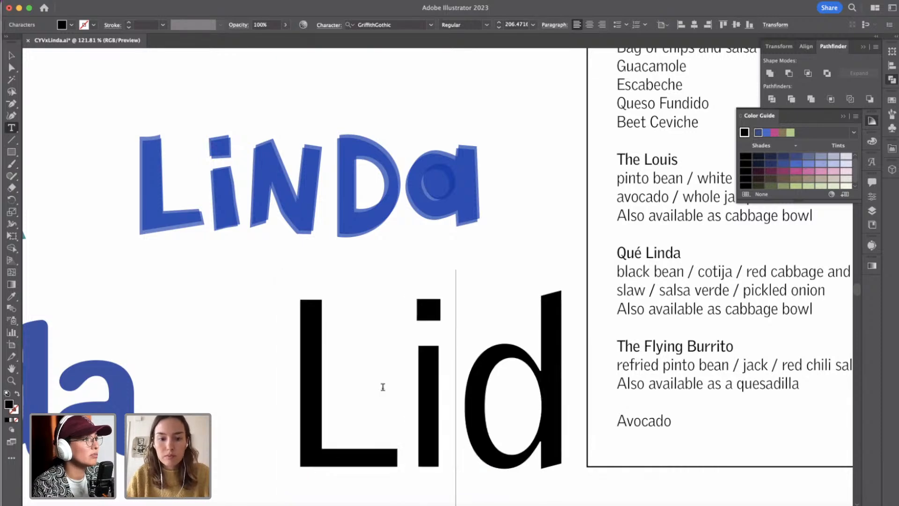
key(BackSpace)
text(a)
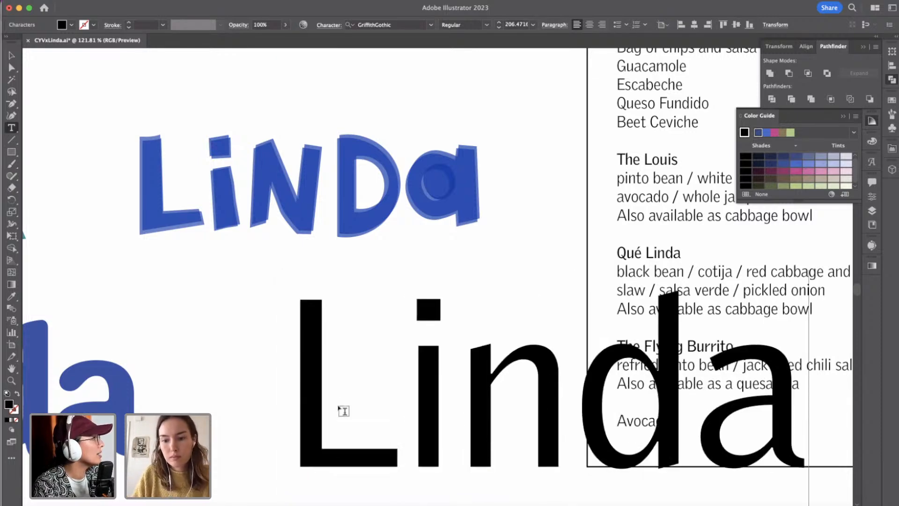
Scale the black "Linda" text down to about 131 px and place it beneath the layered wordmark, clear of the menu.
click(12, 55)
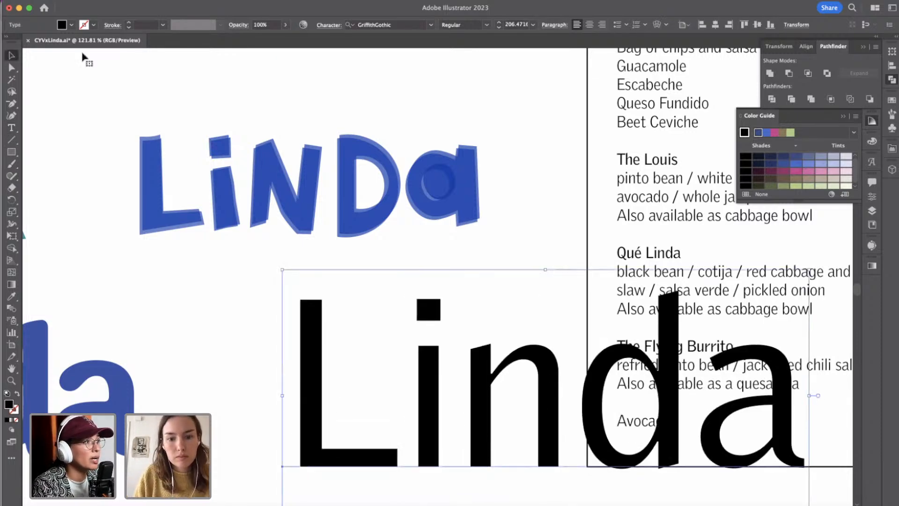
scroll(440, 364, right, 2)
scroll(440, 365, down, 4)
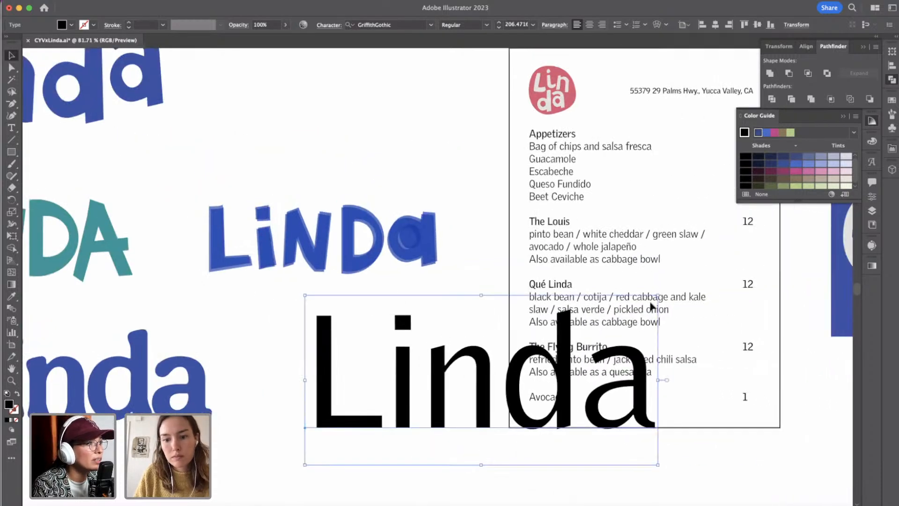
drag(658, 298, 514, 364)
drag(446, 427, 413, 401)
drag(482, 342, 495, 328)
drag(463, 363, 453, 365)
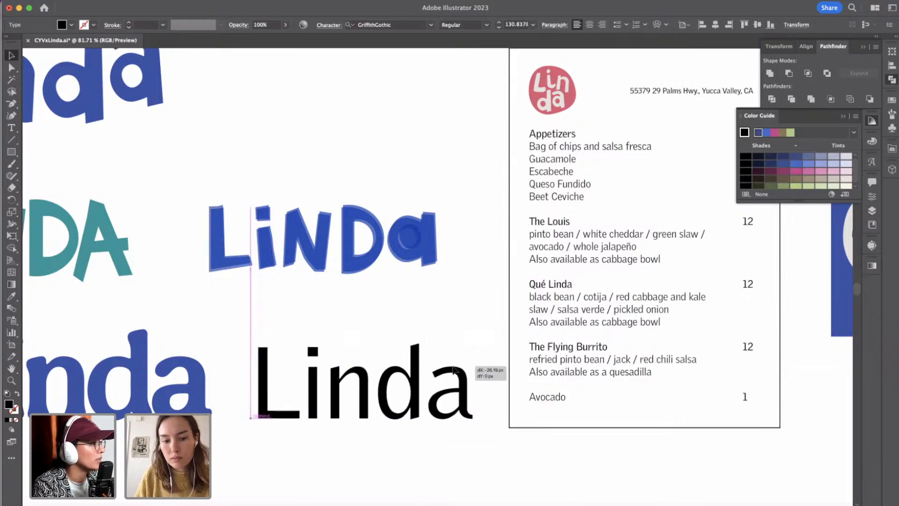
mouse_move(898, 1)
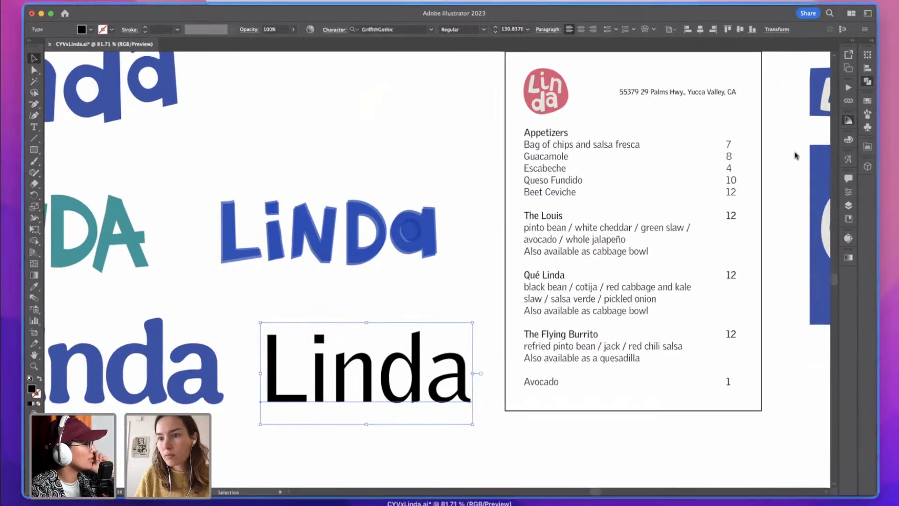
Search the application's commands and help for "touch type" to locate the Touch Type Tool.
click(794, 154)
click(852, 8)
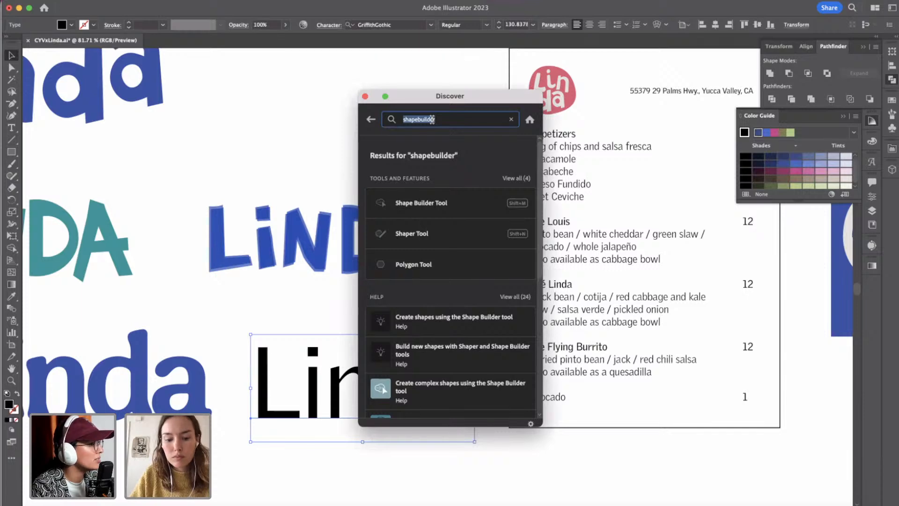
text(type)
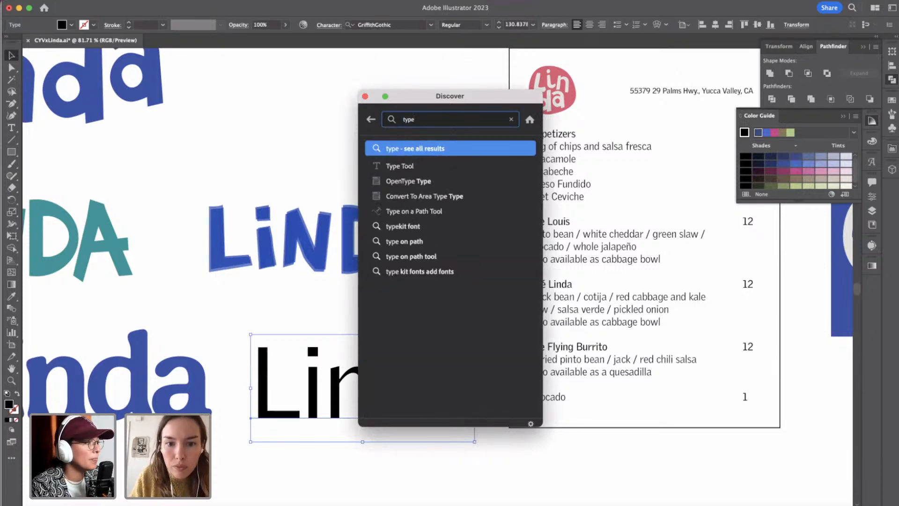
text( t)
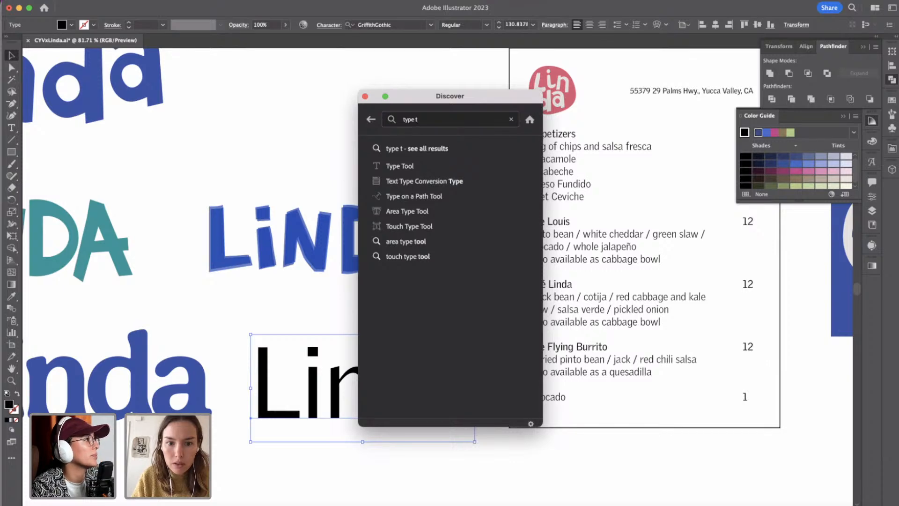
key(BackSpace)
key(BackSpace)
key(BackSpace)
key(BackSpace)
key(BackSpace)
text(ou)
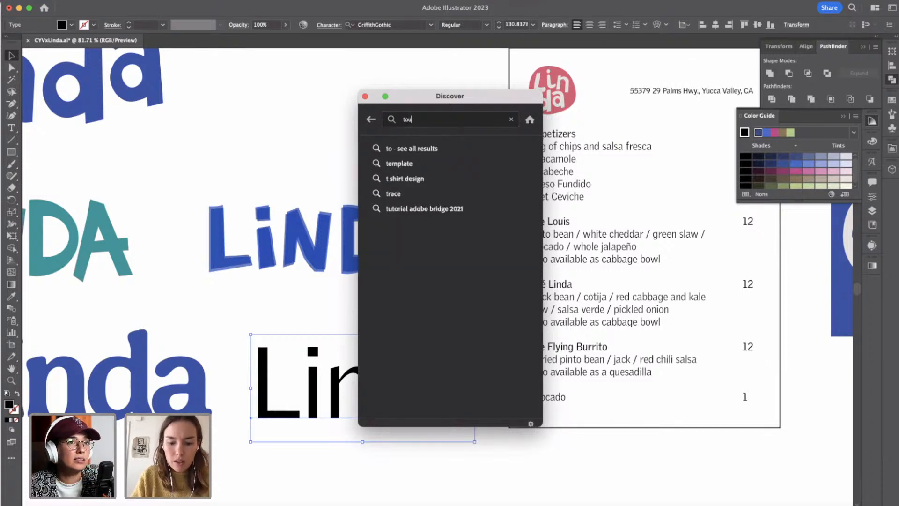
text(ch type)
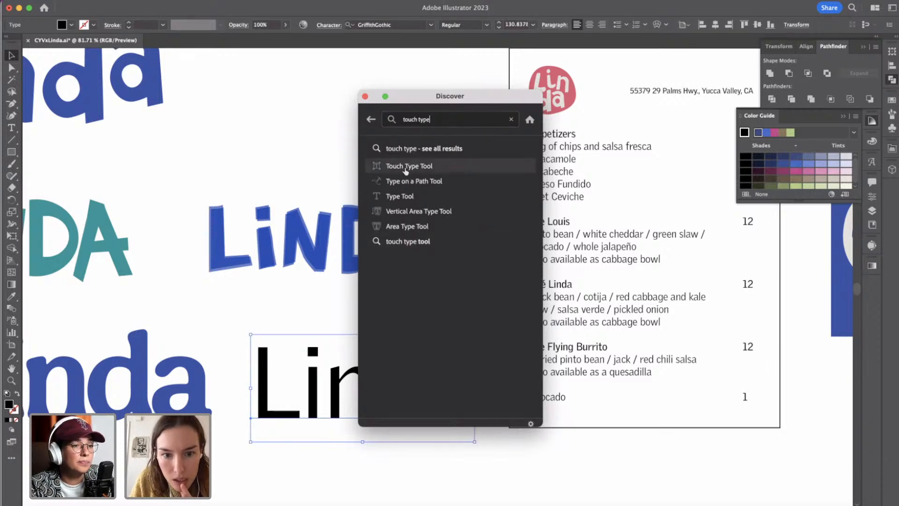
mouse_move(397, 167)
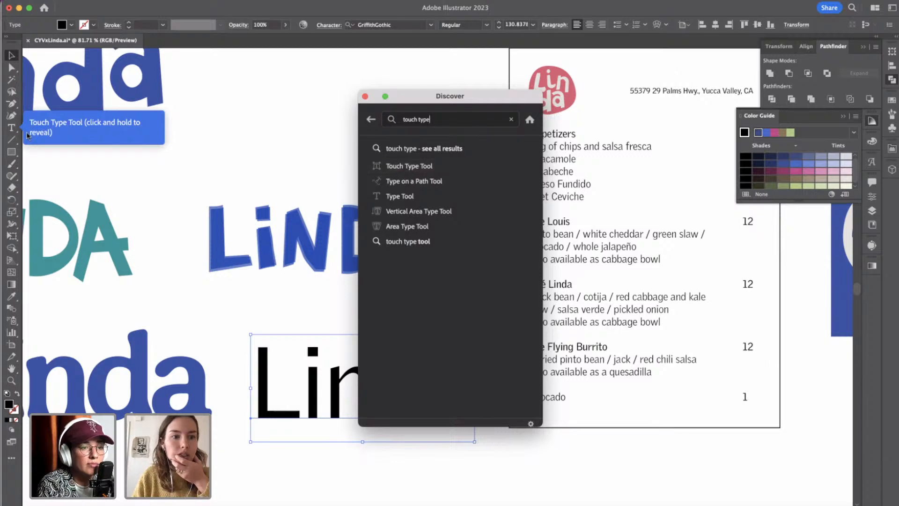
Activate the Touch Type Tool and close the Discover search window.
click(12, 129)
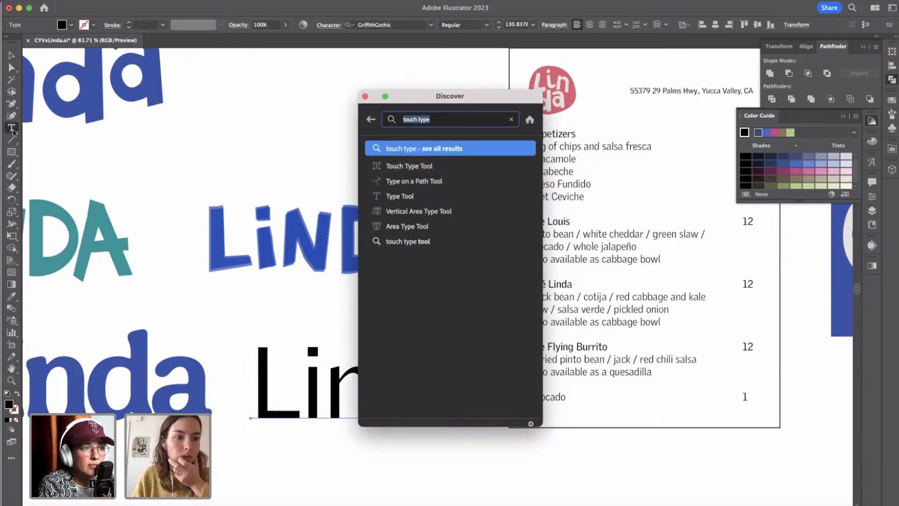
click(13, 129)
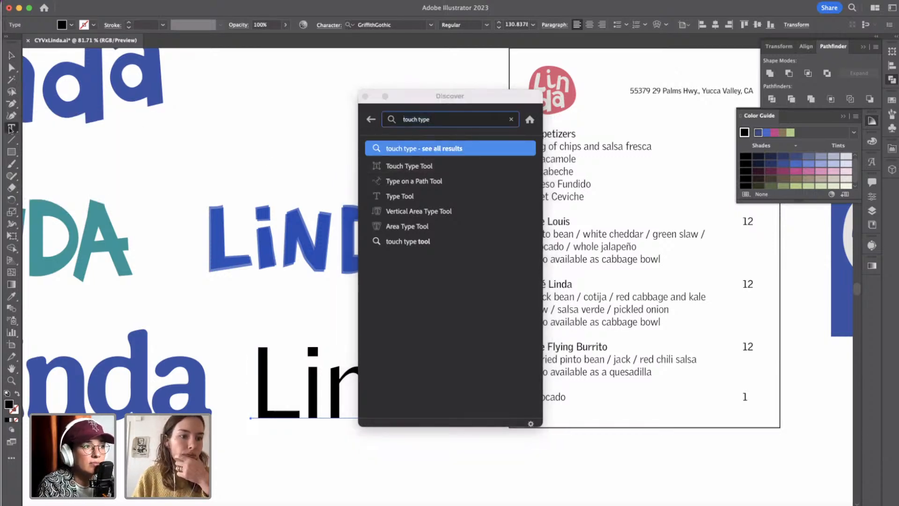
click(11, 129)
click(61, 200)
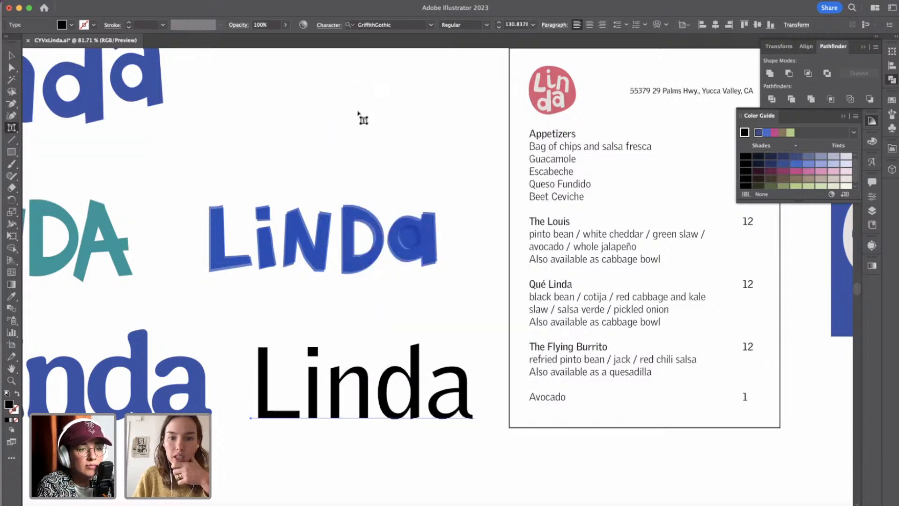
click(366, 97)
Resize the L of the black "Linda" text, tilt it slightly counterclockwise and set it just below the baseline.
click(271, 360)
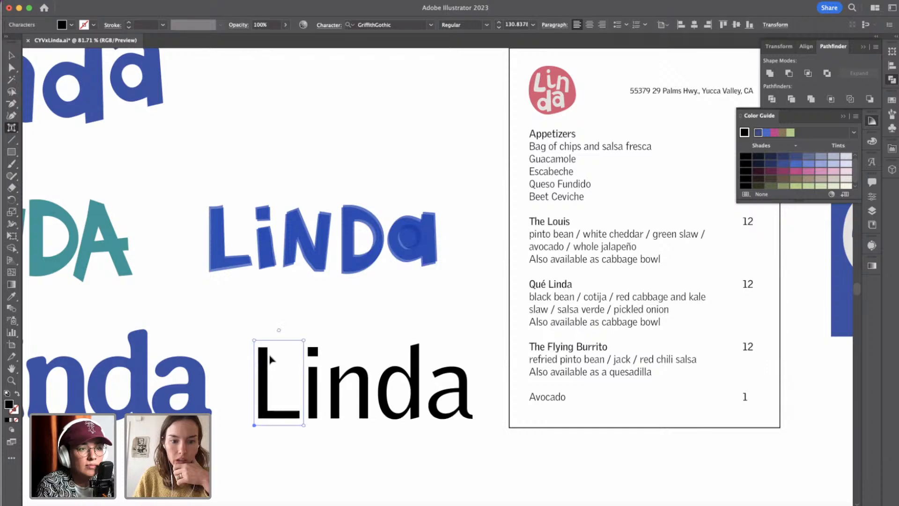
drag(305, 344, 268, 352)
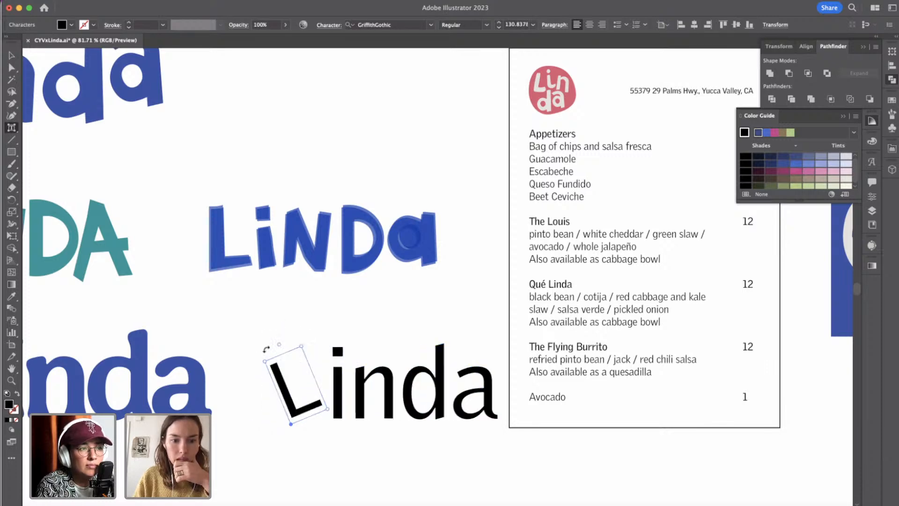
drag(291, 424, 276, 438)
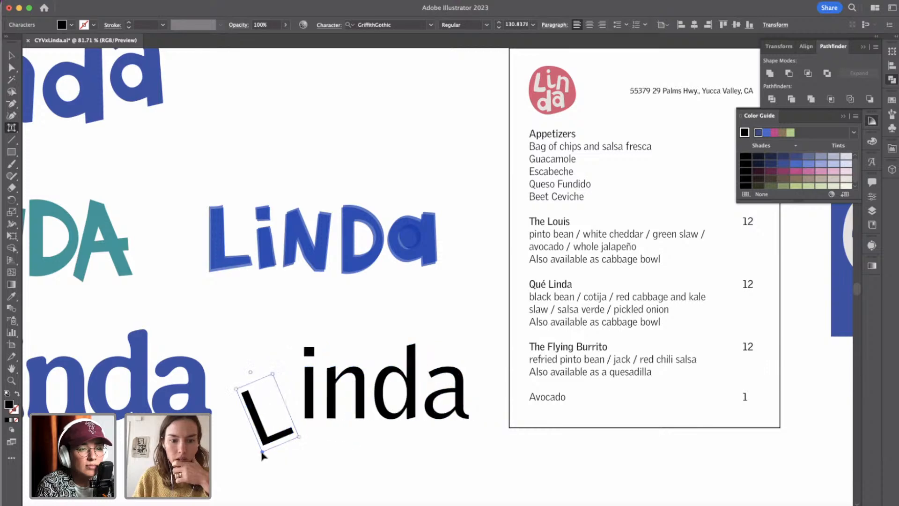
drag(273, 373, 317, 327)
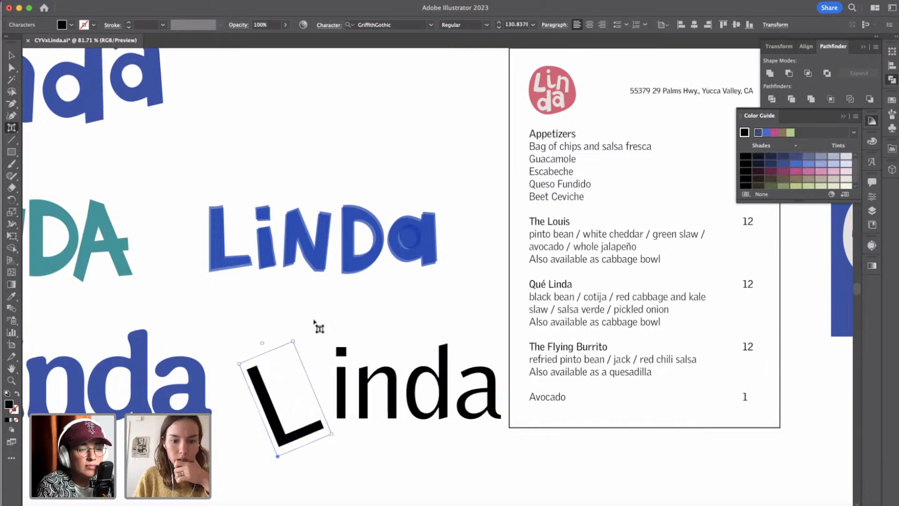
drag(333, 433, 322, 432)
click(335, 438)
click(262, 392)
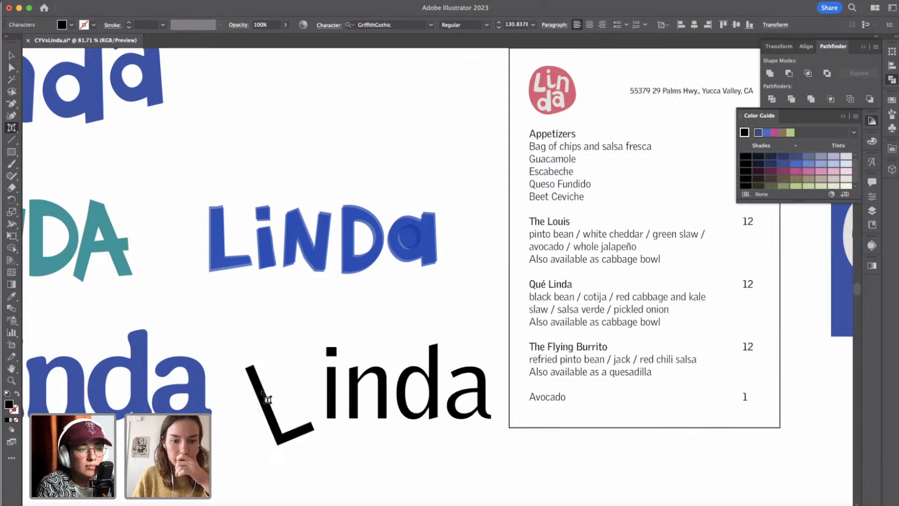
drag(257, 344, 277, 348)
Tilt the n of the black text slightly clockwise and shift the d down and closer to the n.
click(352, 372)
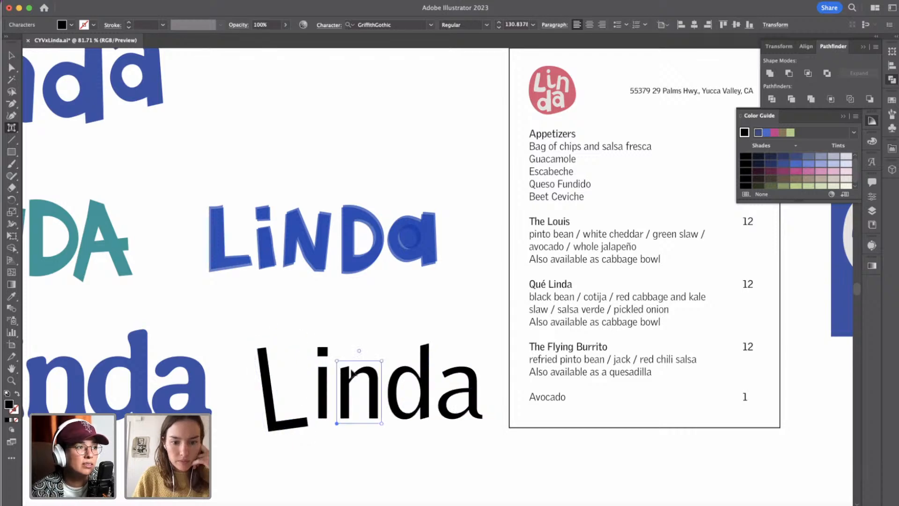
drag(359, 350, 371, 351)
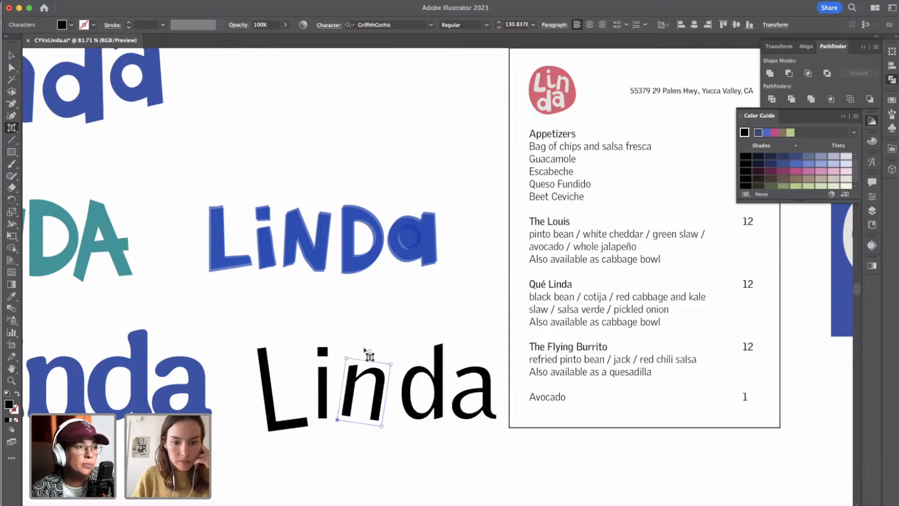
click(412, 372)
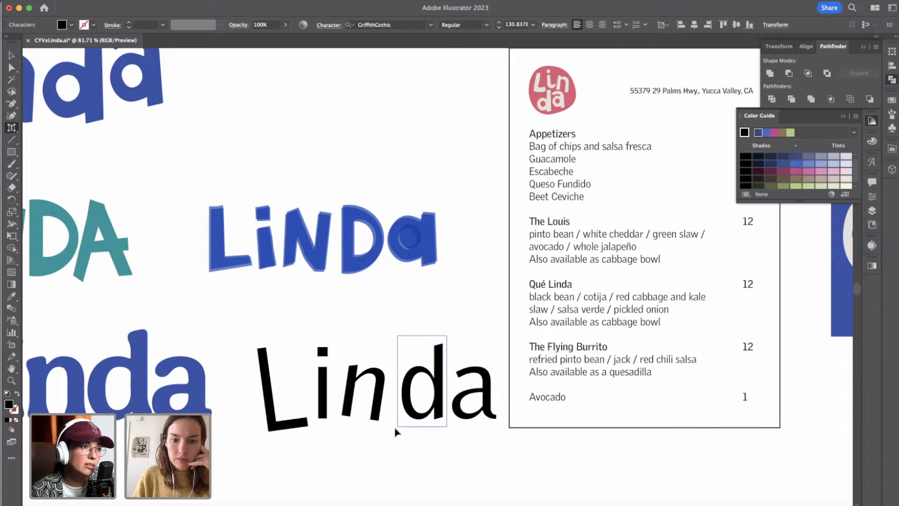
drag(395, 429, 387, 433)
Enlarge the a of the black text with a slight clockwise tilt and lower the i below the baseline.
click(471, 376)
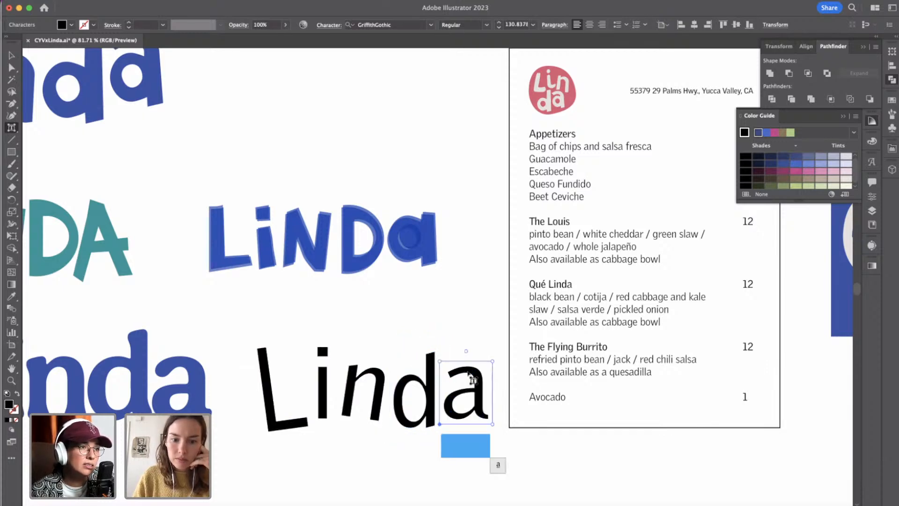
mouse_move(492, 361)
mouse_down()
mouse_move(500, 353)
mouse_move(470, 347)
mouse_move(486, 347)
mouse_up()
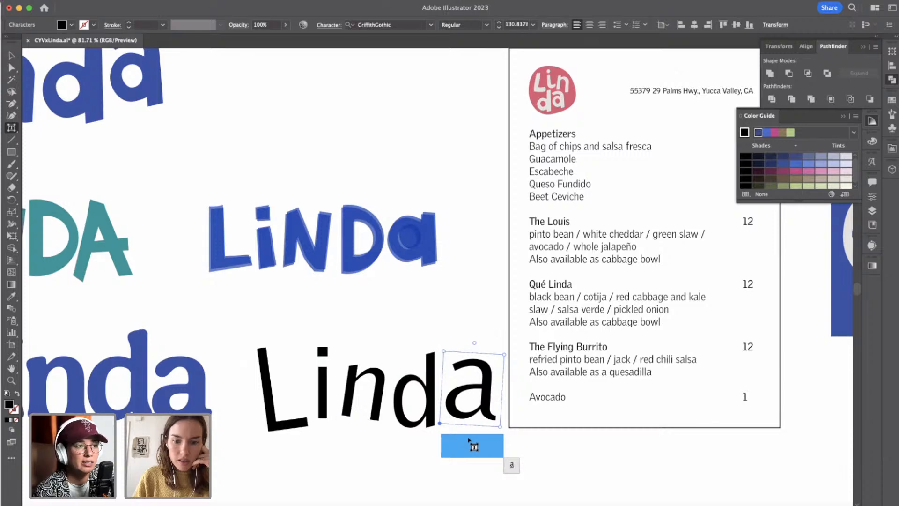
click(322, 357)
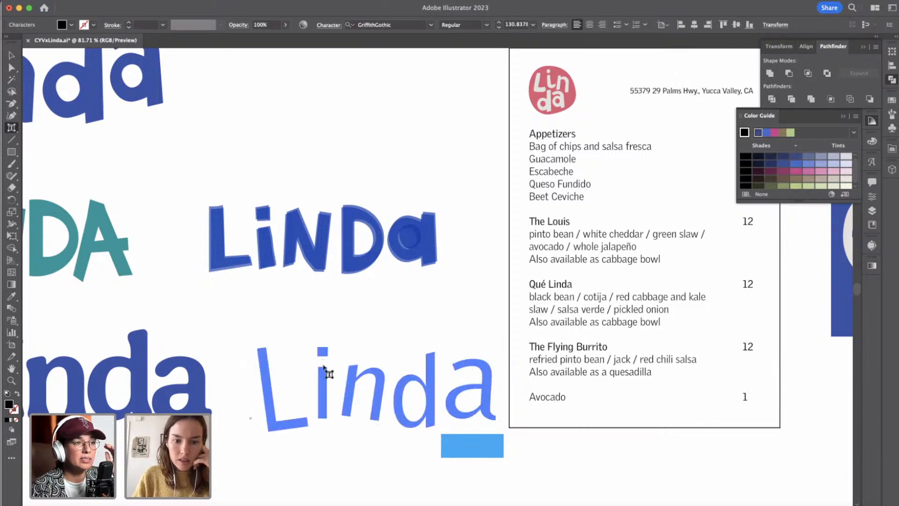
click(323, 365)
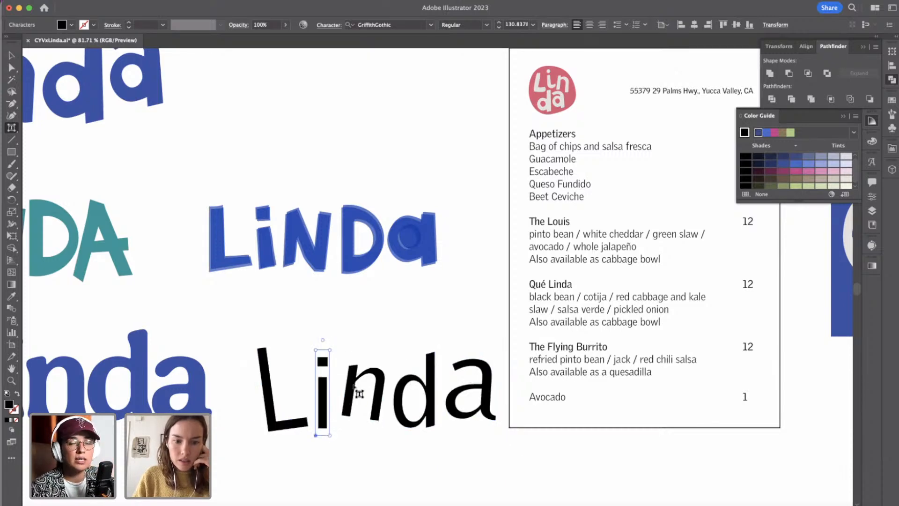
Reposition the n, d, a and L of the black text for tighter, uneven spacing, raising the L, and deselect.
drag(347, 392, 392, 385)
drag(392, 383, 392, 383)
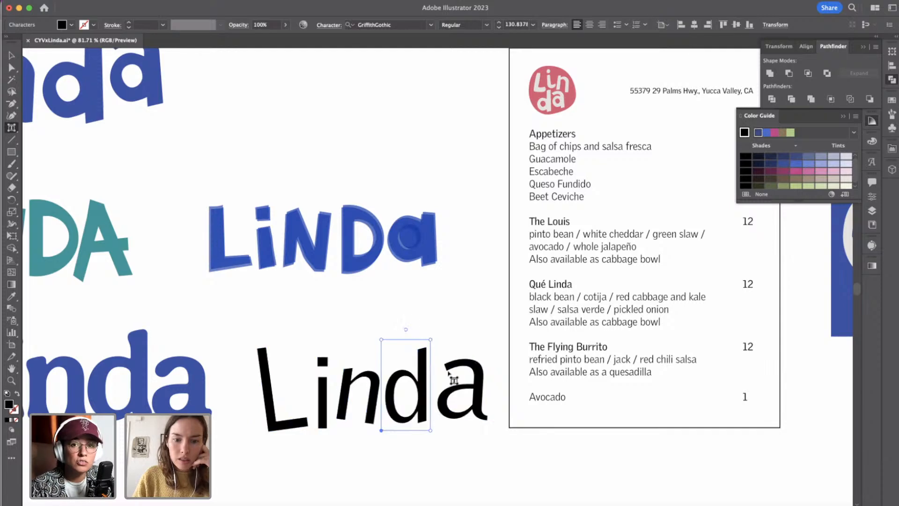
mouse_move(457, 372)
mouse_down()
mouse_move(452, 365)
mouse_move(451, 379)
mouse_up()
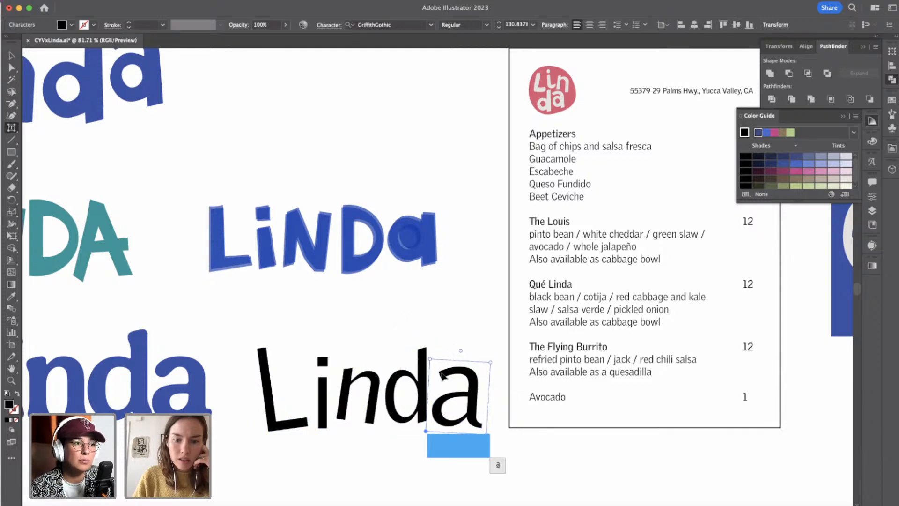
click(267, 374)
drag(267, 374, 273, 364)
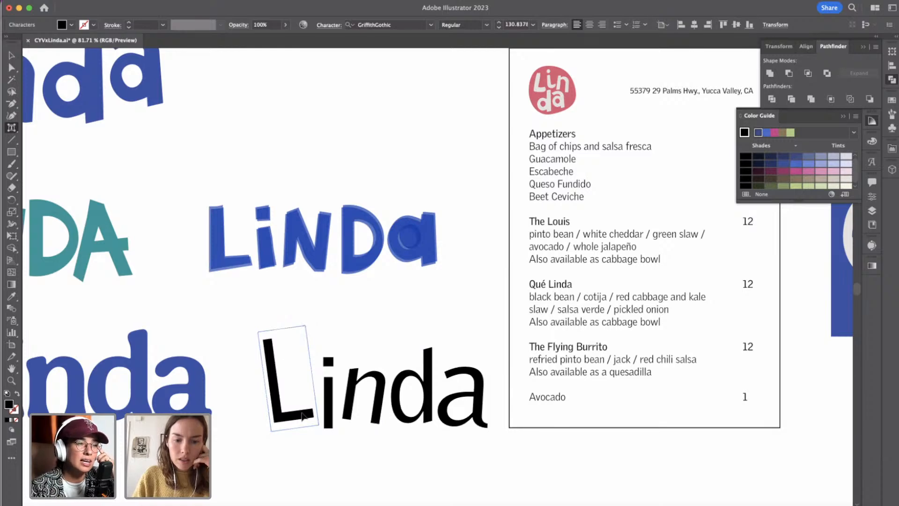
click(380, 422)
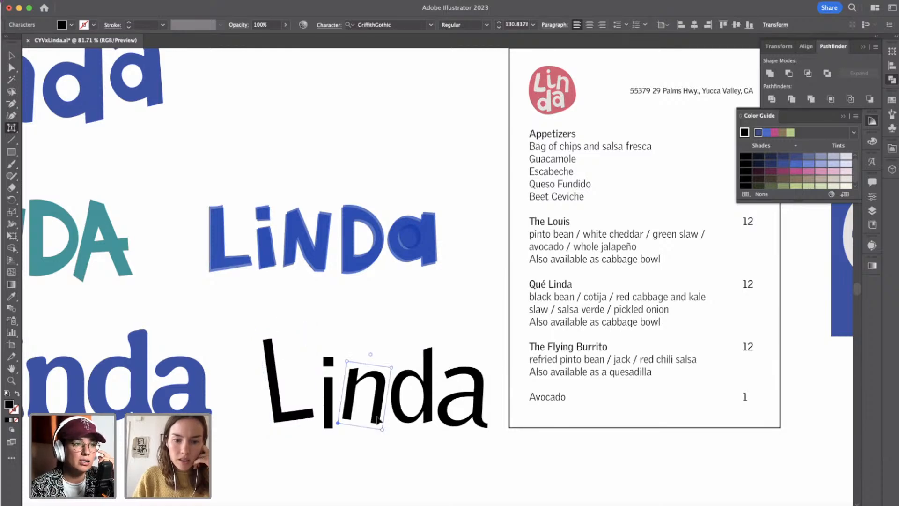
click(388, 448)
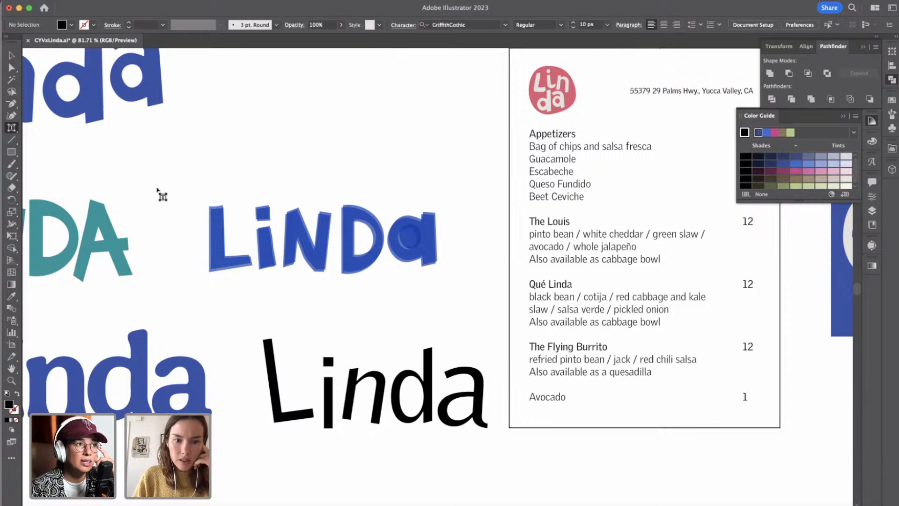
Delete the two overlapping blue circles filling the counter of the a in the layered wordmark.
click(19, 55)
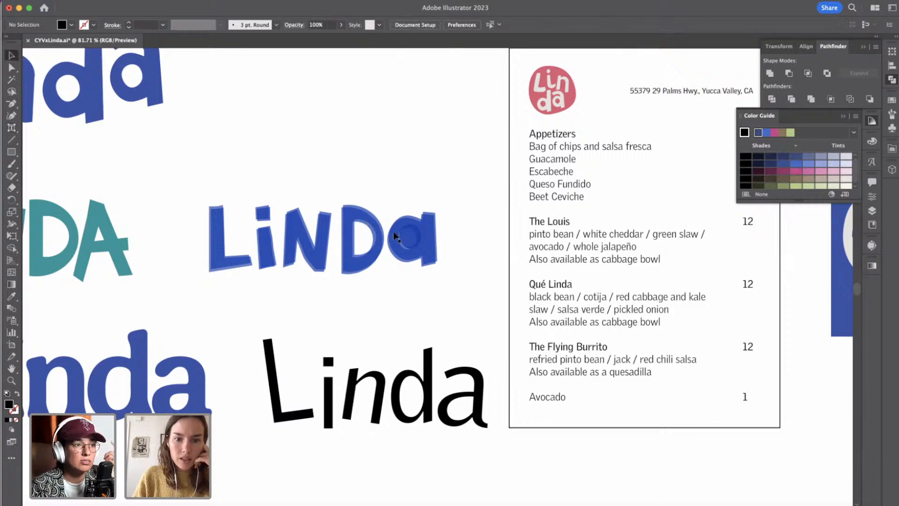
click(408, 235)
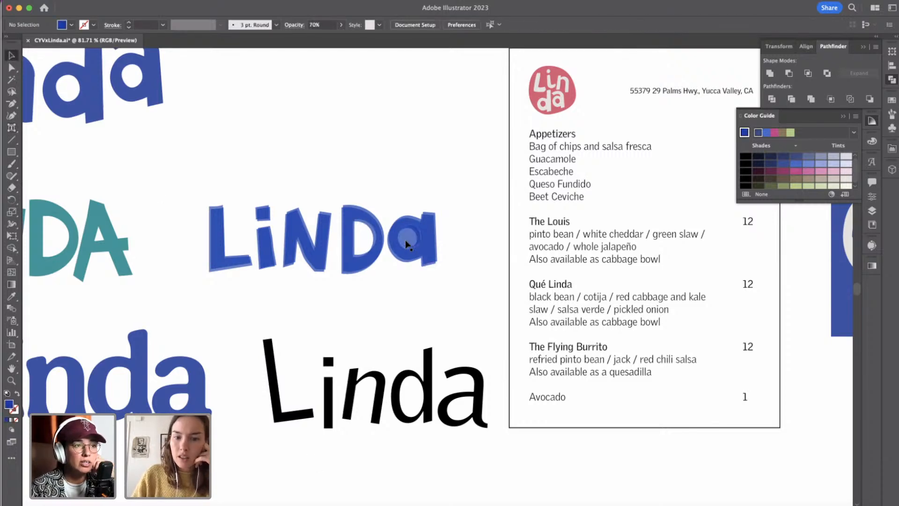
click(407, 235)
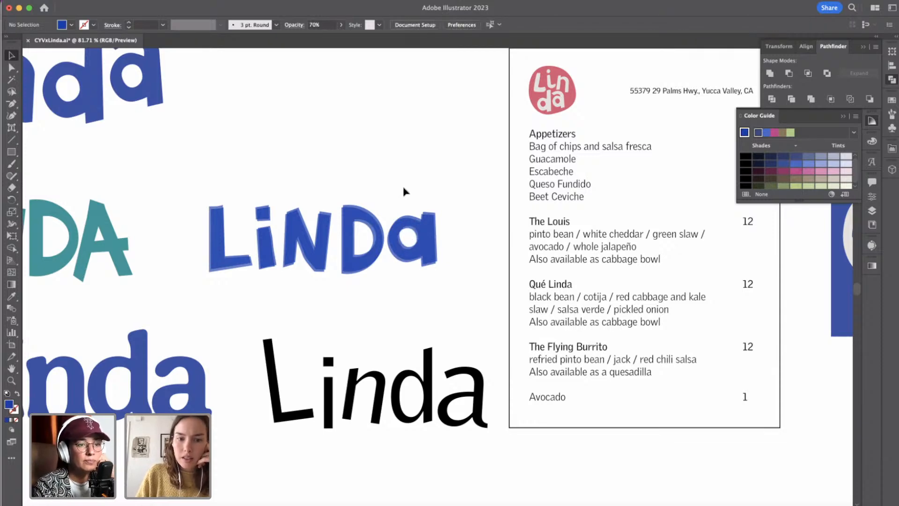
scroll(406, 191, down, 3)
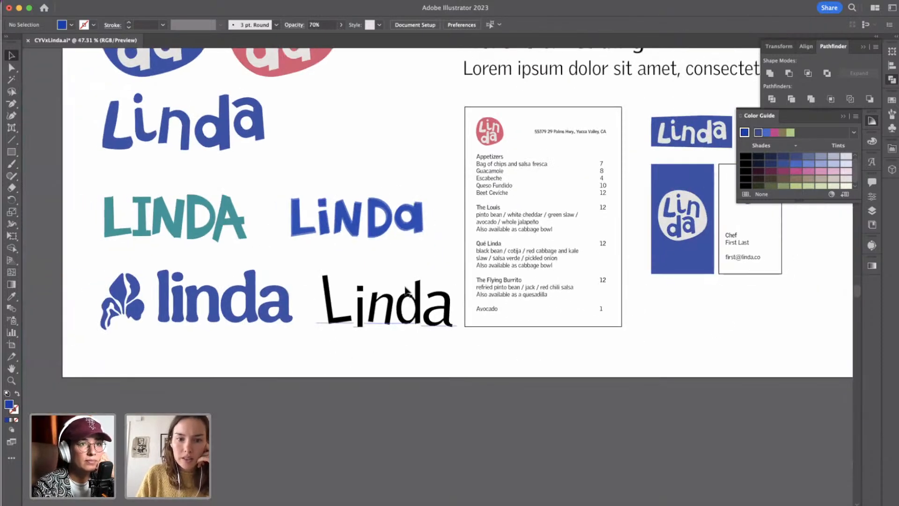
click(329, 300)
double_click(329, 293)
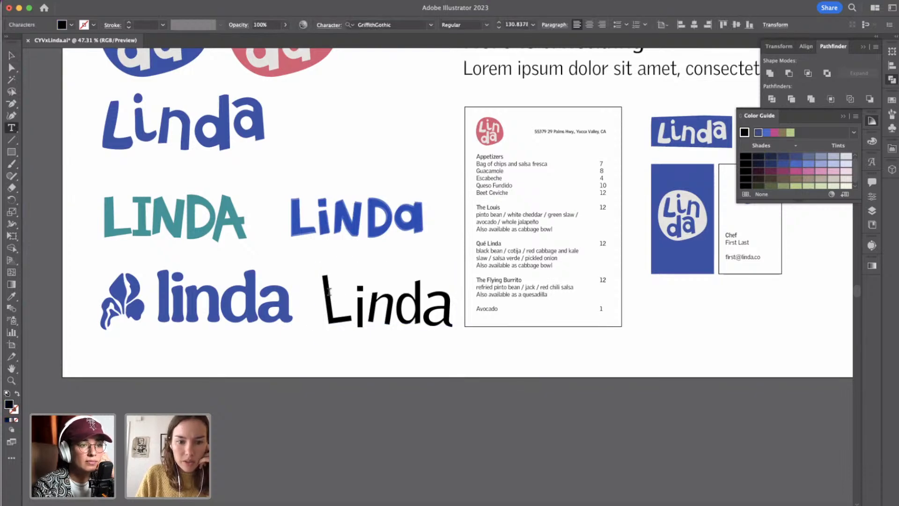
click(12, 68)
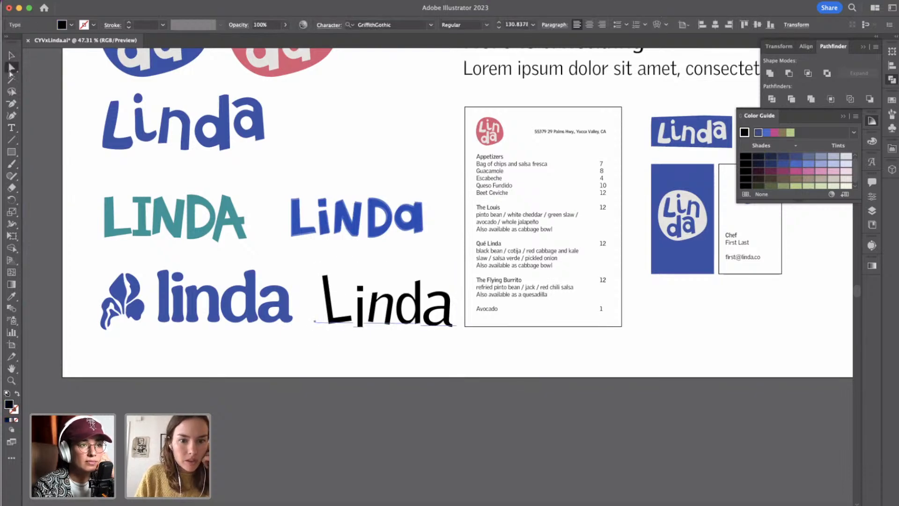
double_click(328, 287)
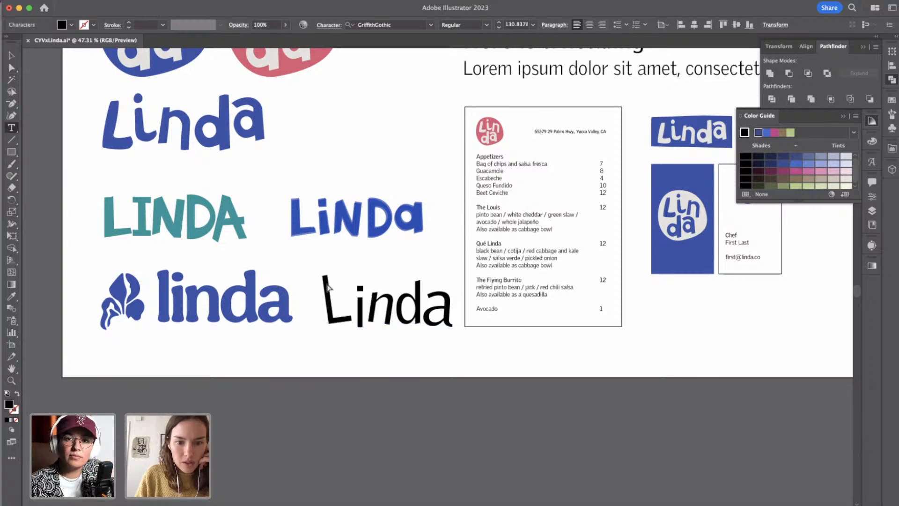
click(12, 68)
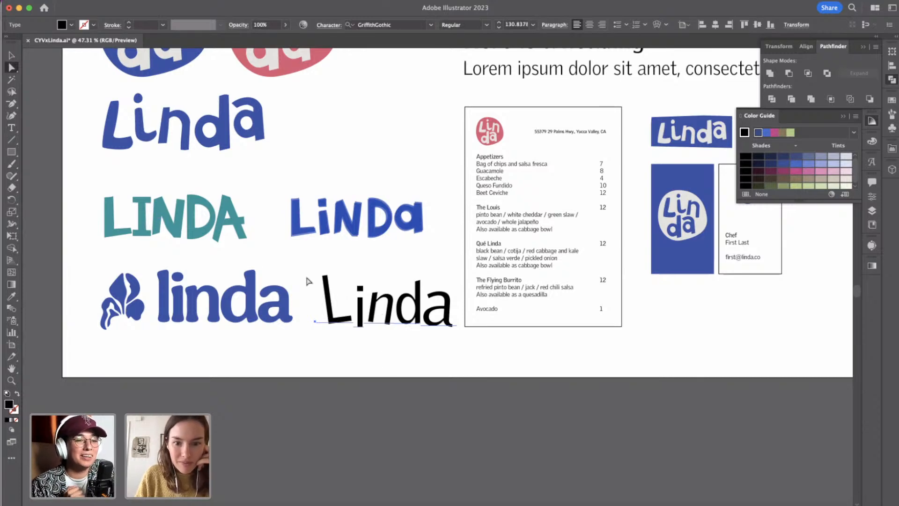
Use the Touch Type tool to rotate the L of the black Linda text slightly clockwise, bringing it closer to upright.
click(12, 128)
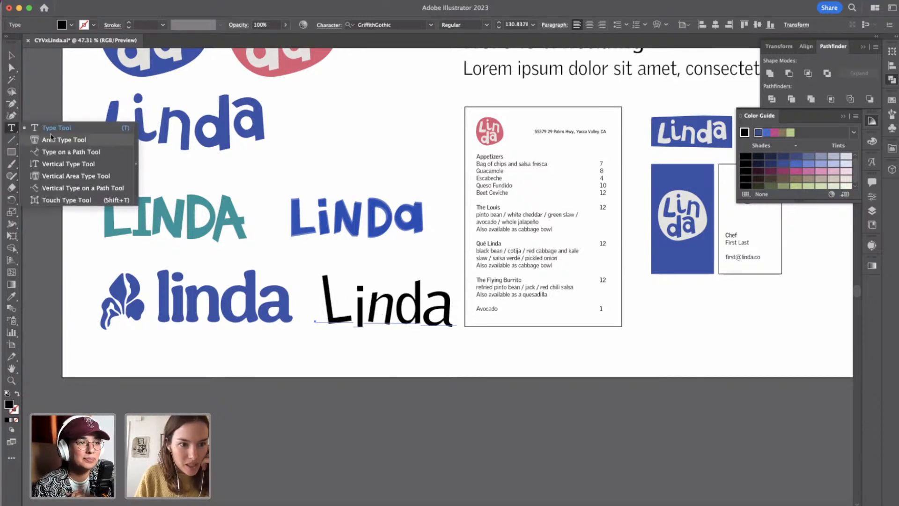
click(46, 202)
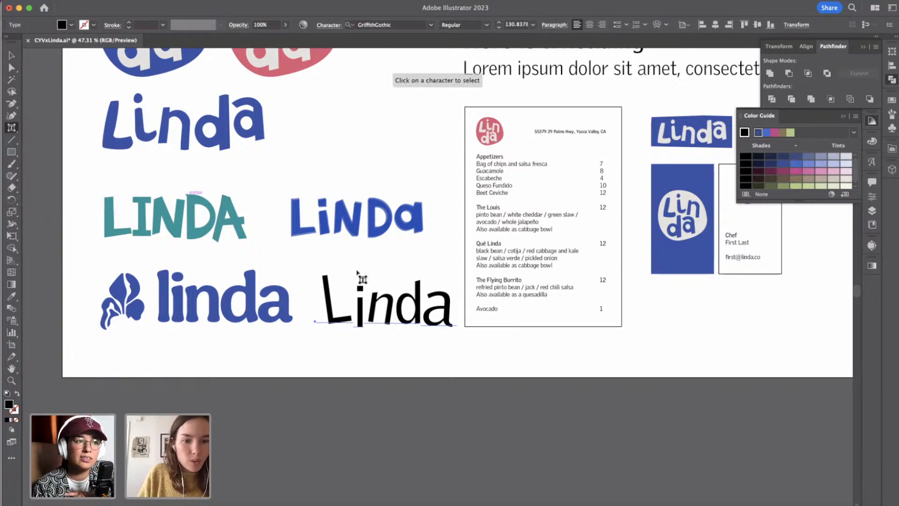
click(328, 297)
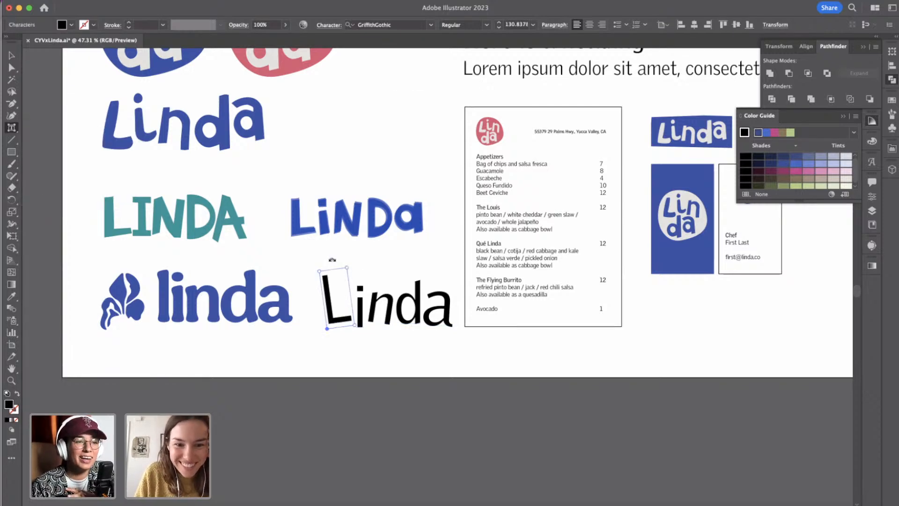
drag(333, 260, 333, 259)
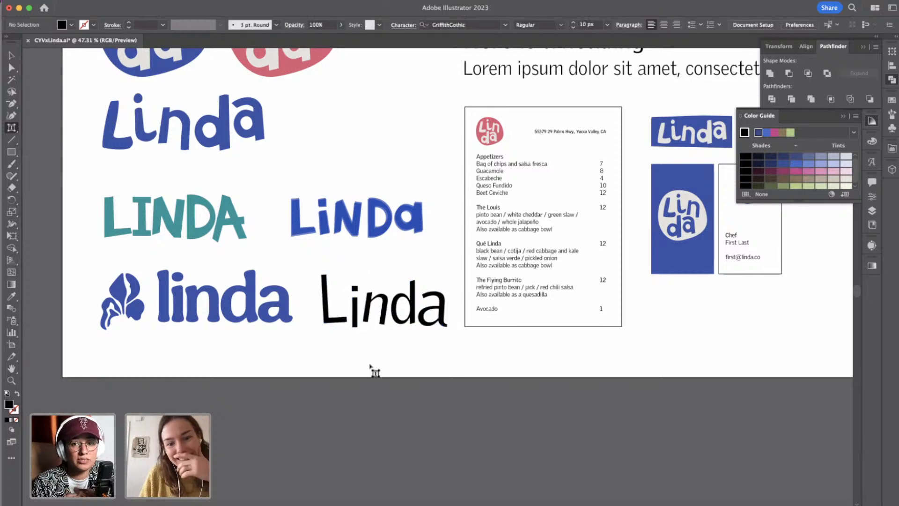
Straighten the n of the black text and rework the d and a into a tighter, more upright arrangement.
click(382, 304)
drag(381, 279, 439, 303)
click(403, 300)
click(439, 308)
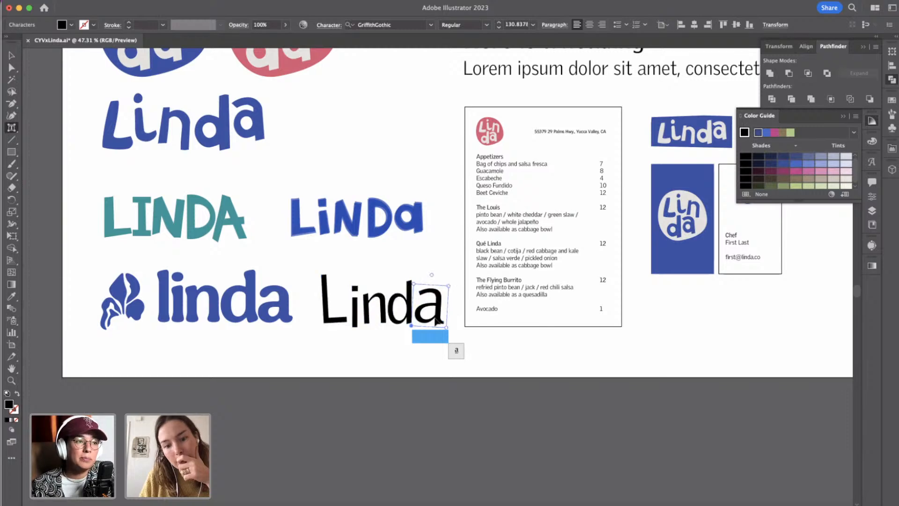
Tilt the i of the black text slightly counter-clockwise, move it up and closer to the L, and deselect.
click(356, 330)
drag(356, 331, 358, 331)
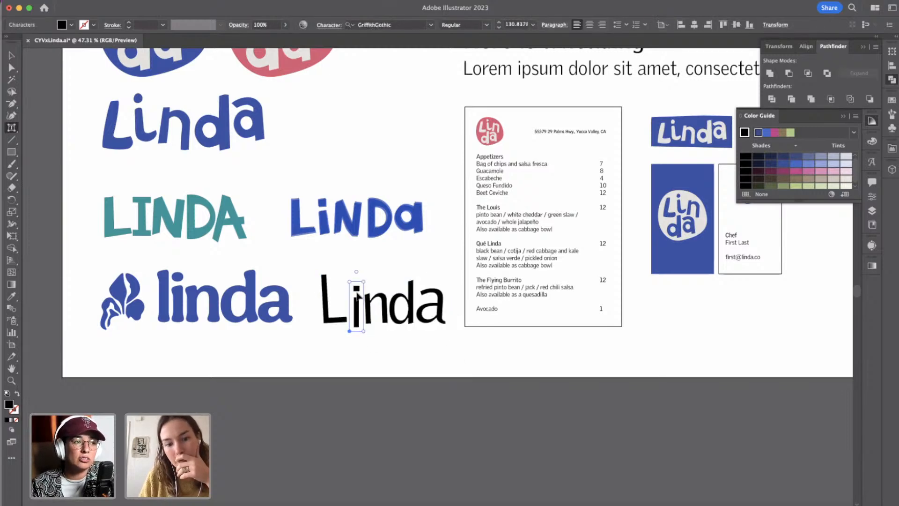
drag(357, 272, 355, 271)
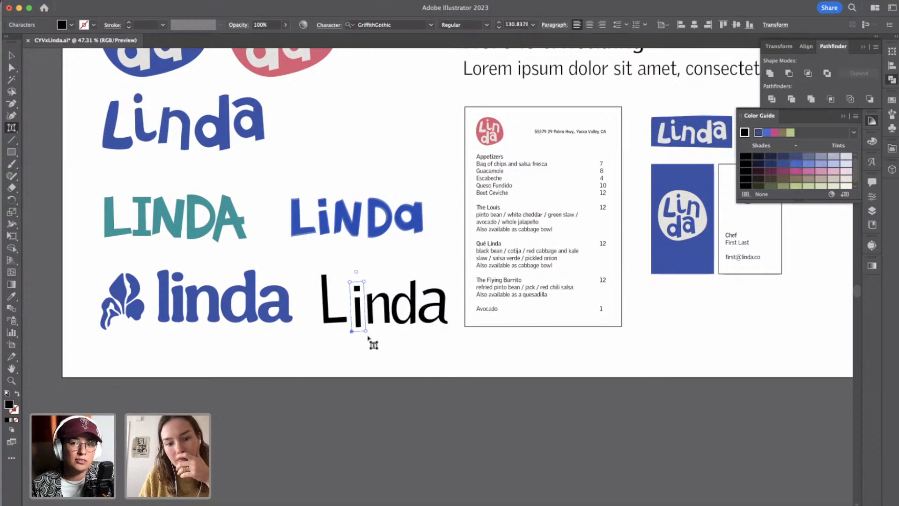
drag(360, 319, 353, 317)
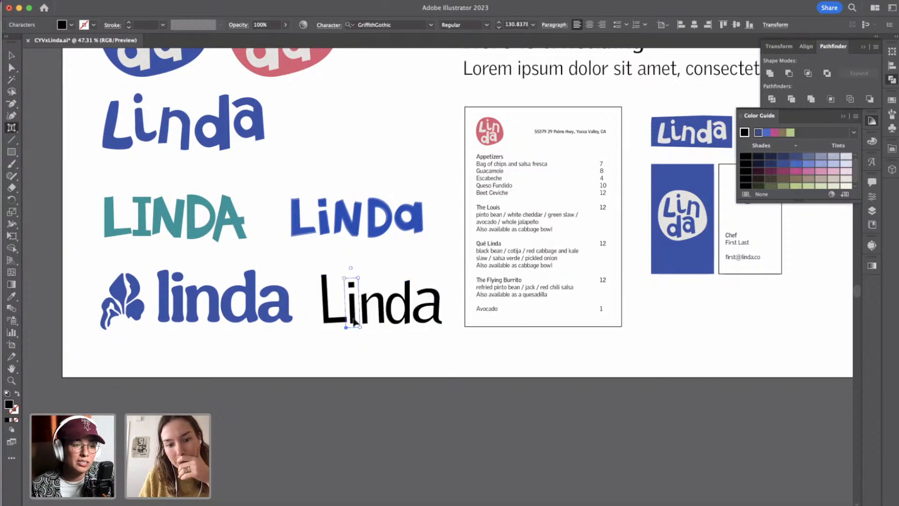
click(354, 348)
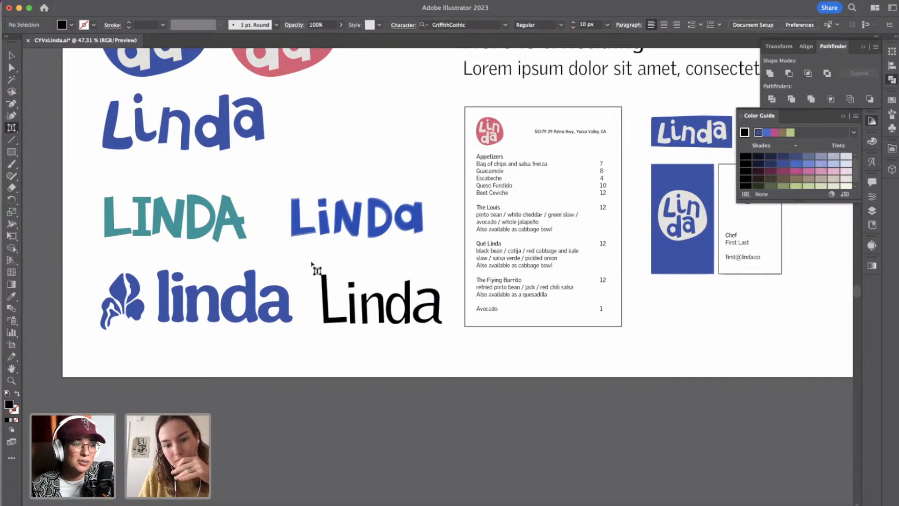
Try Aesthet Nova, Aviano and Covik Sans on the whole black Linda text, returning it to GriffithGothic.
click(12, 54)
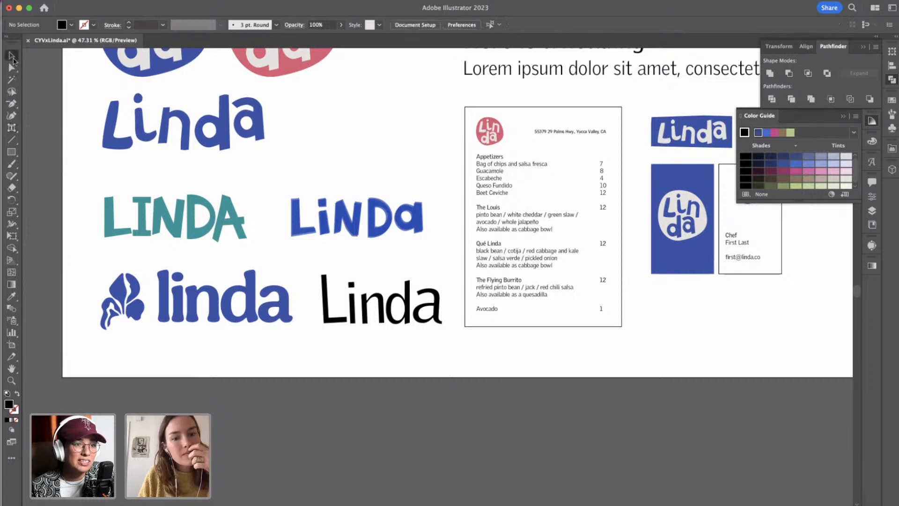
click(356, 305)
double_click(356, 305)
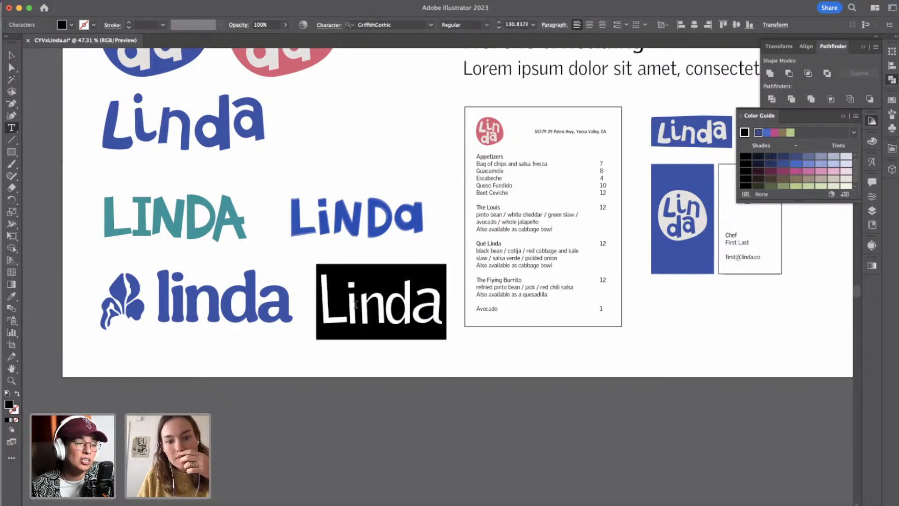
click(431, 27)
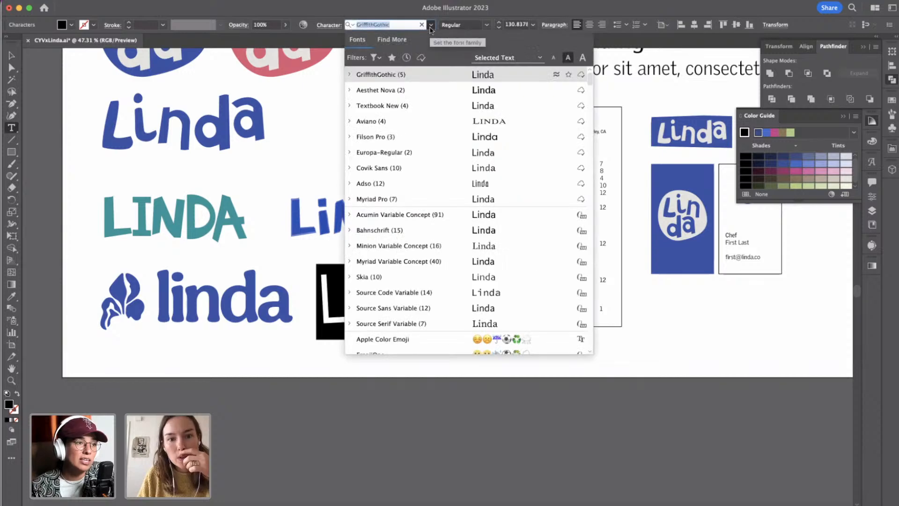
click(397, 89)
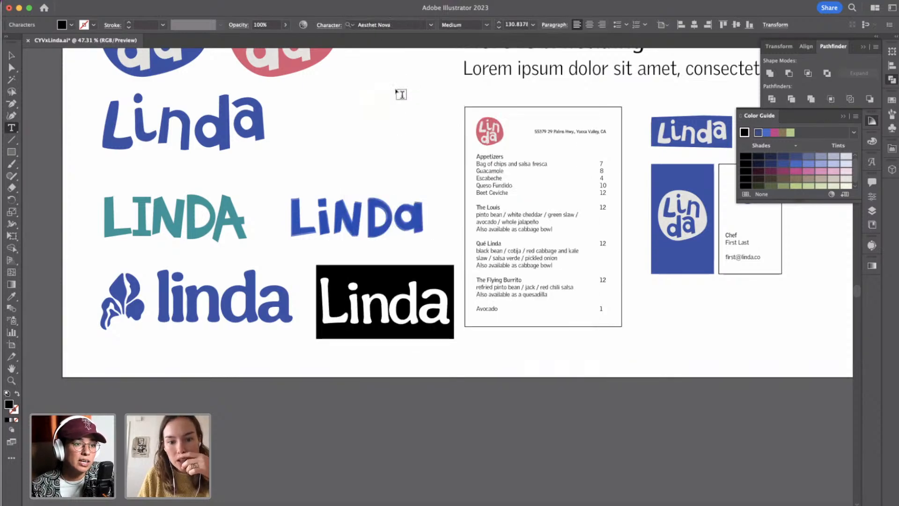
click(432, 27)
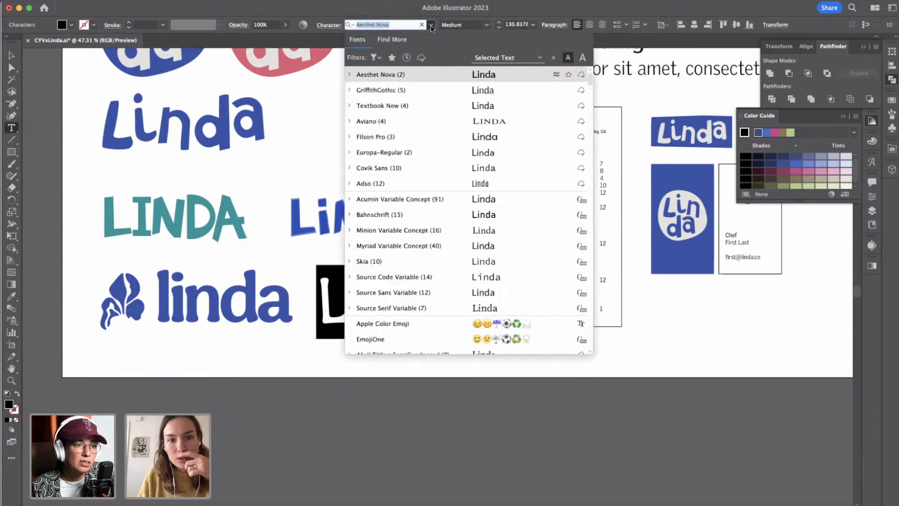
click(405, 121)
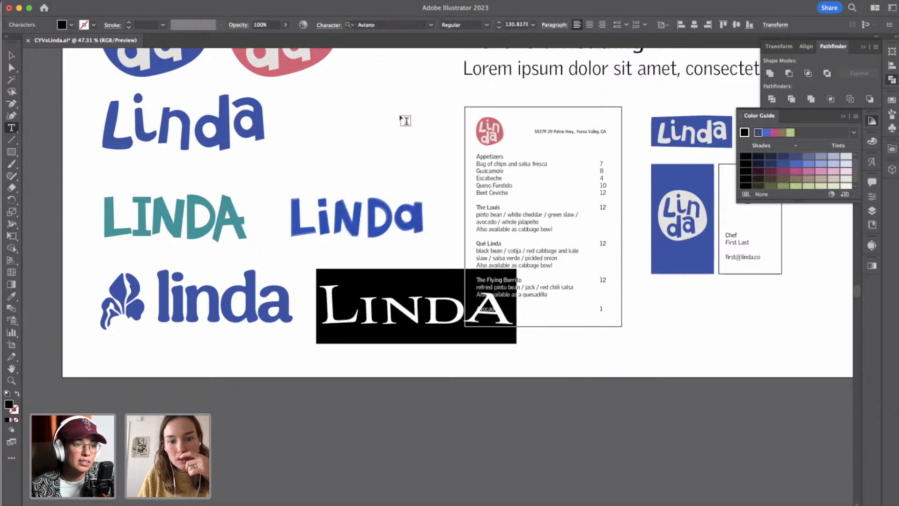
click(431, 24)
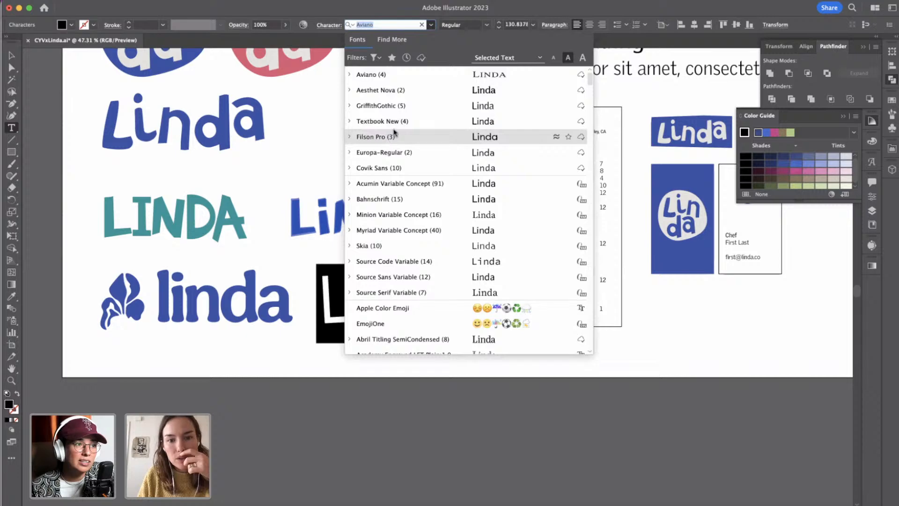
click(384, 169)
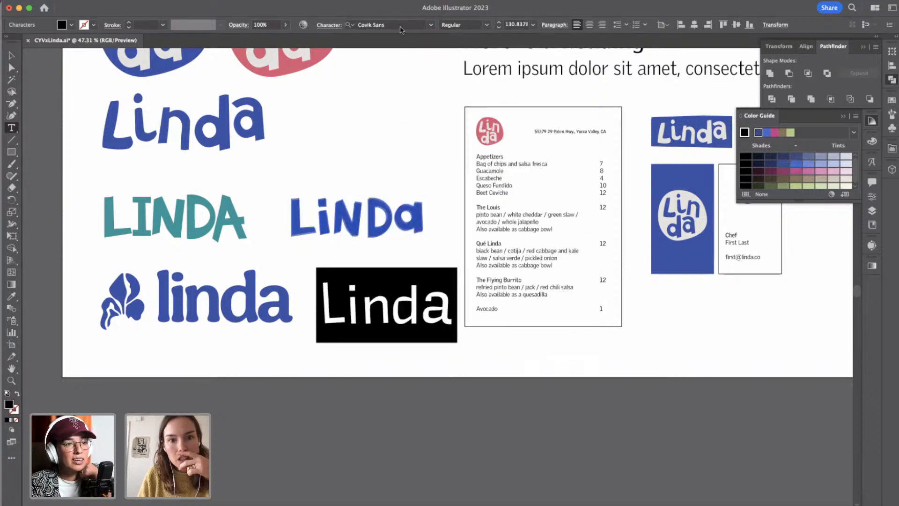
click(432, 24)
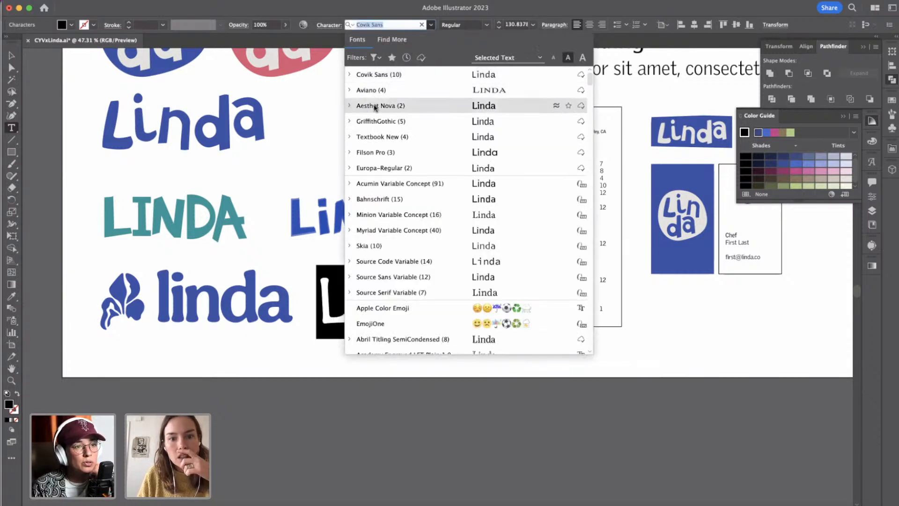
click(375, 121)
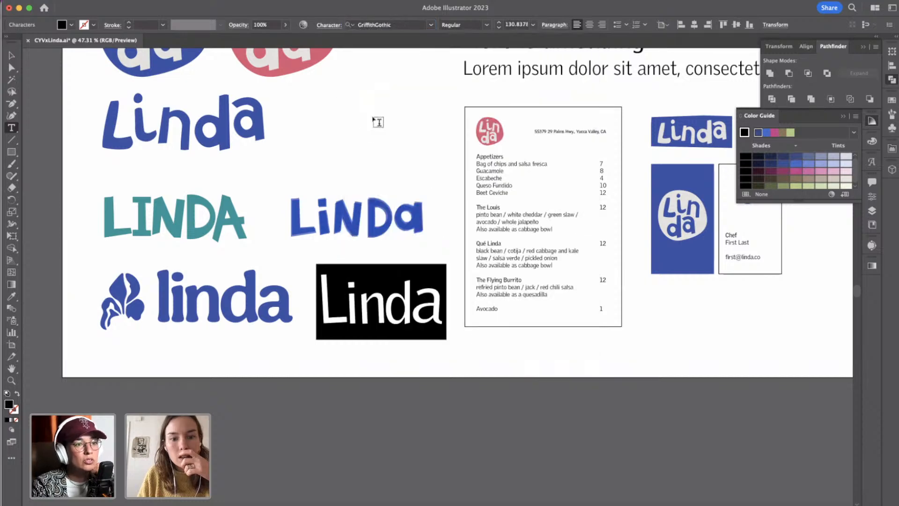
Recolour the black Linda text with the blue sampled from the blue Linda wordmark.
scroll(374, 301, up, 4)
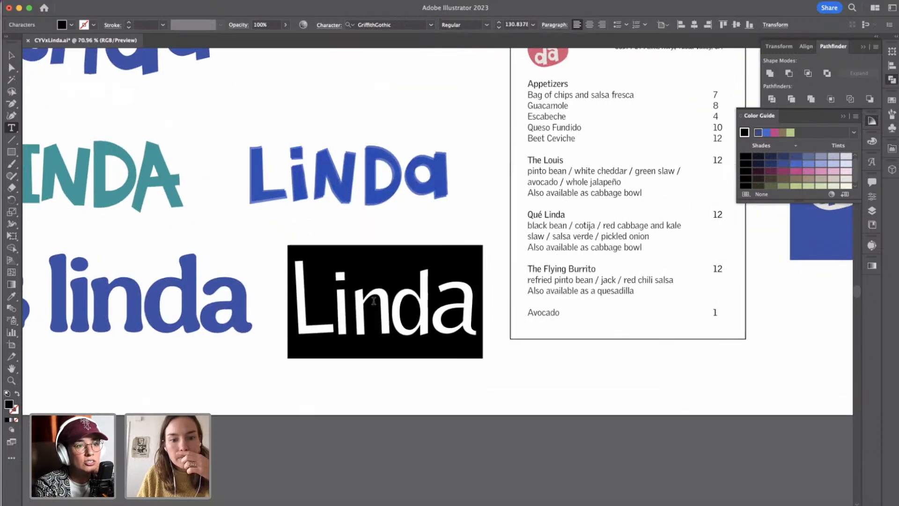
scroll(374, 301, down, 3)
click(11, 55)
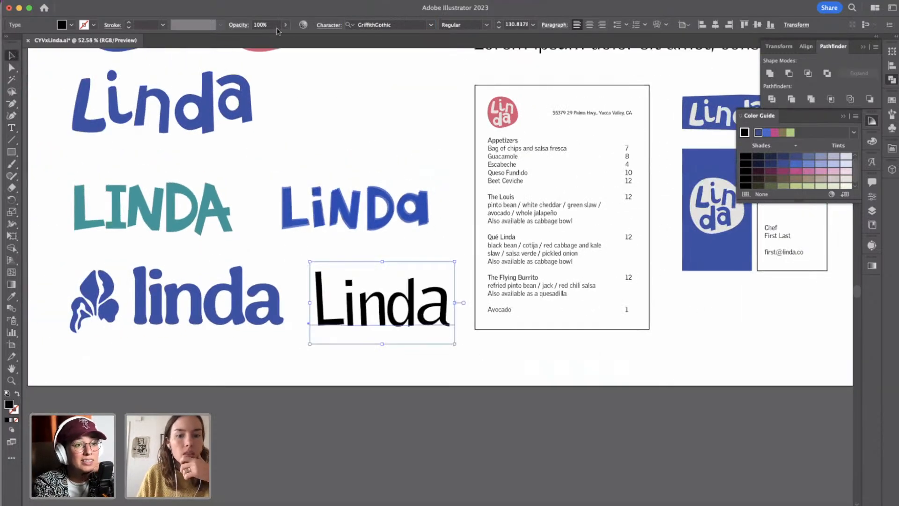
key(i)
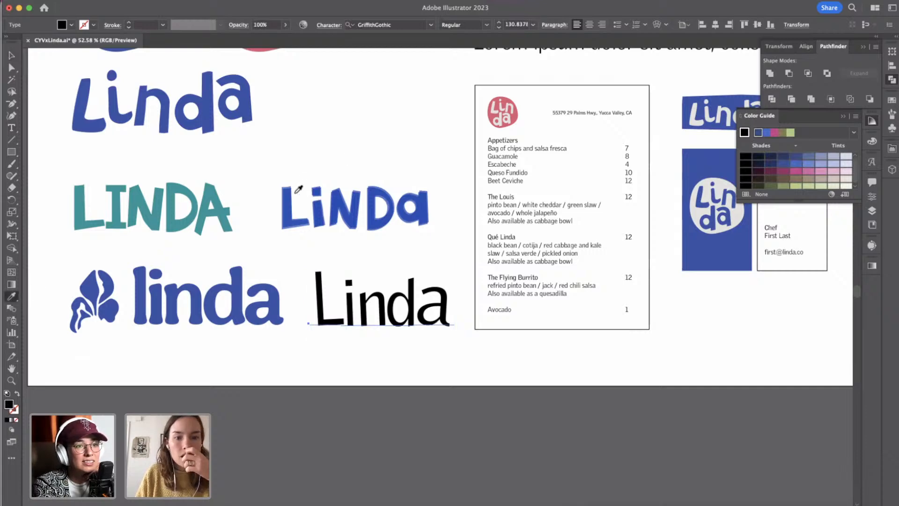
click(239, 91)
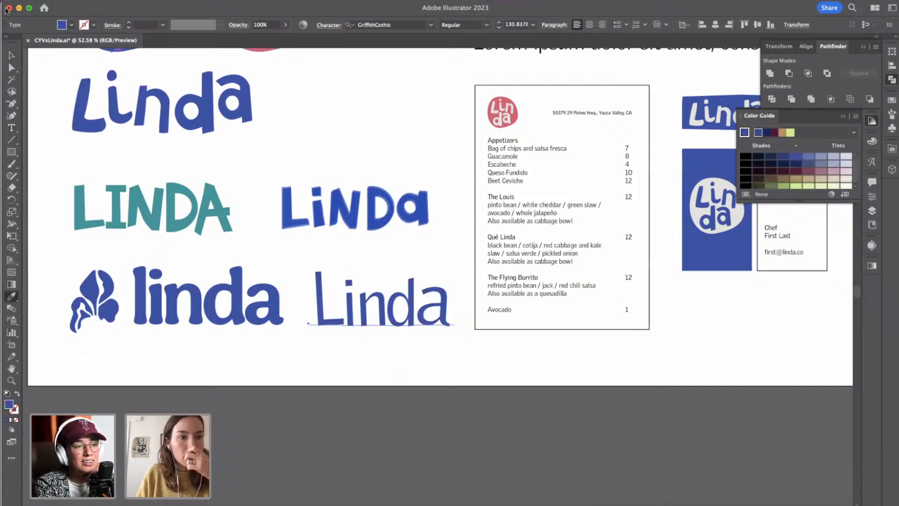
click(11, 56)
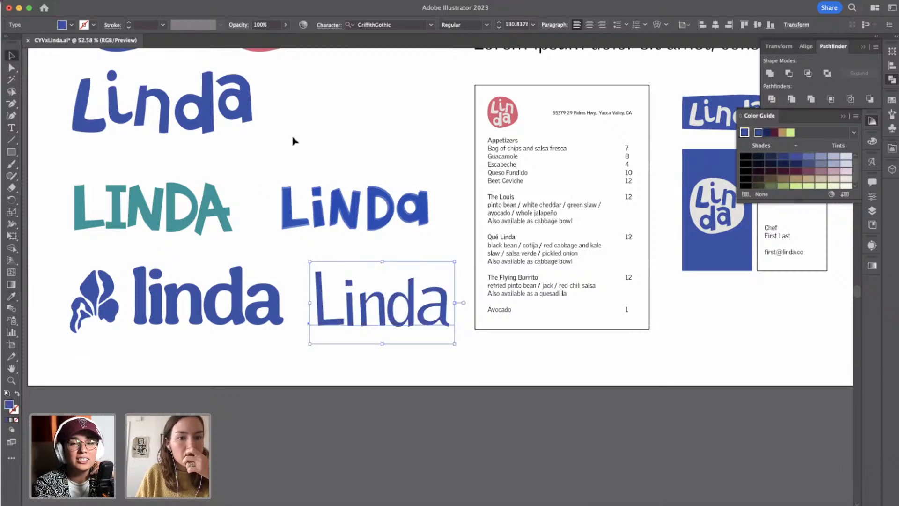
Recolour the GriffithGothic Linda text with the golden tan sampled from the storefront photo on the mood board.
click(11, 296)
scroll(221, 234, down, 5)
scroll(220, 234, up, 5)
scroll(221, 235, left, 10)
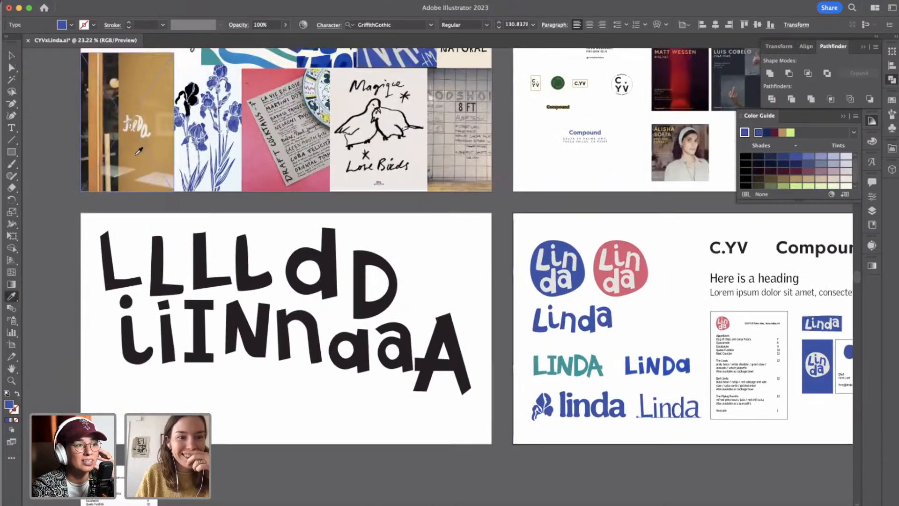
click(139, 151)
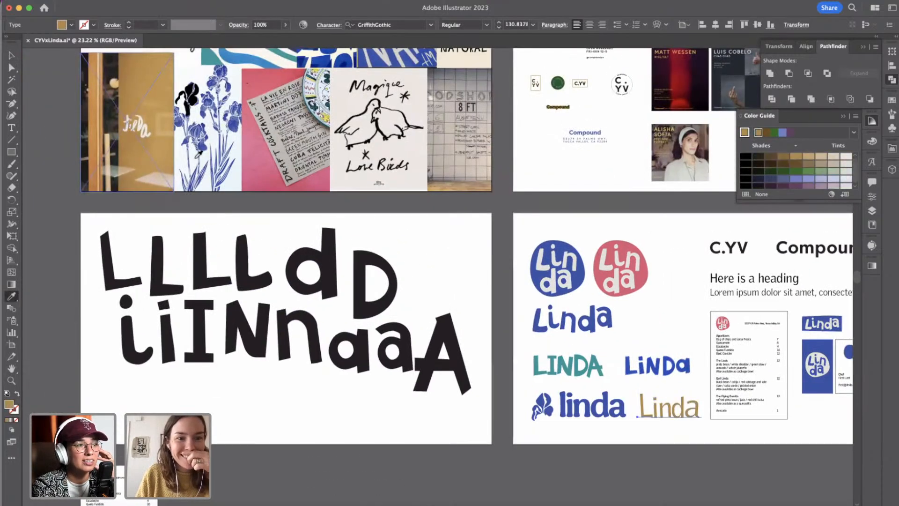
Draw a tan rectangle about 76 by 138 px over the L of the tan text, rotate it slightly counter-clockwise and deselect.
scroll(626, 425, down, 3)
scroll(627, 425, right, 6)
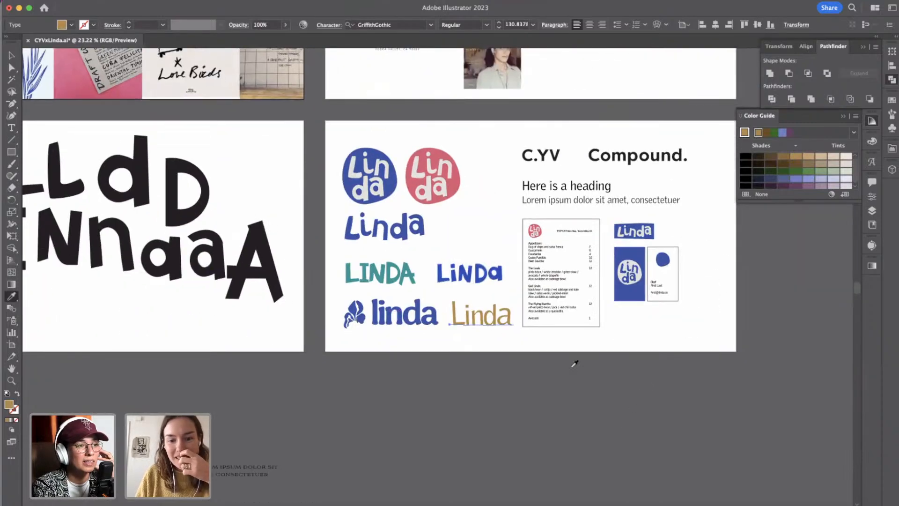
scroll(524, 282, up, 5)
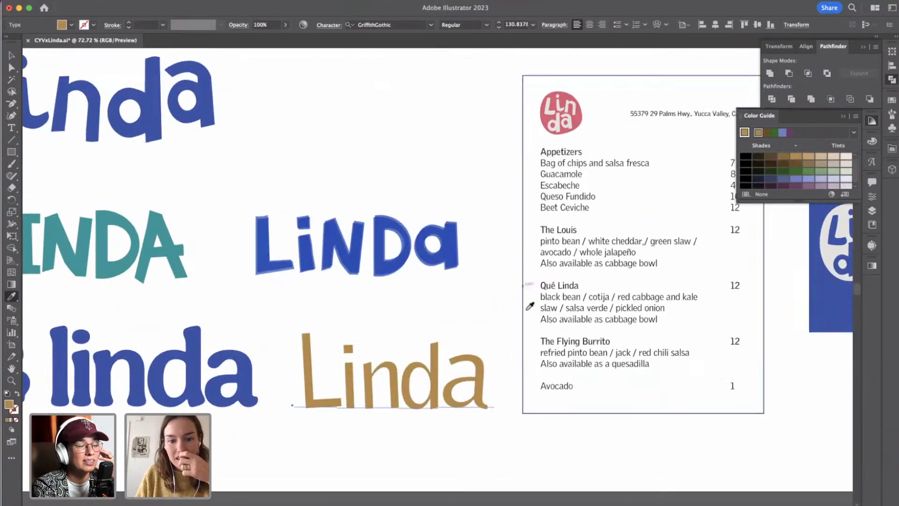
click(10, 153)
drag(293, 325, 344, 419)
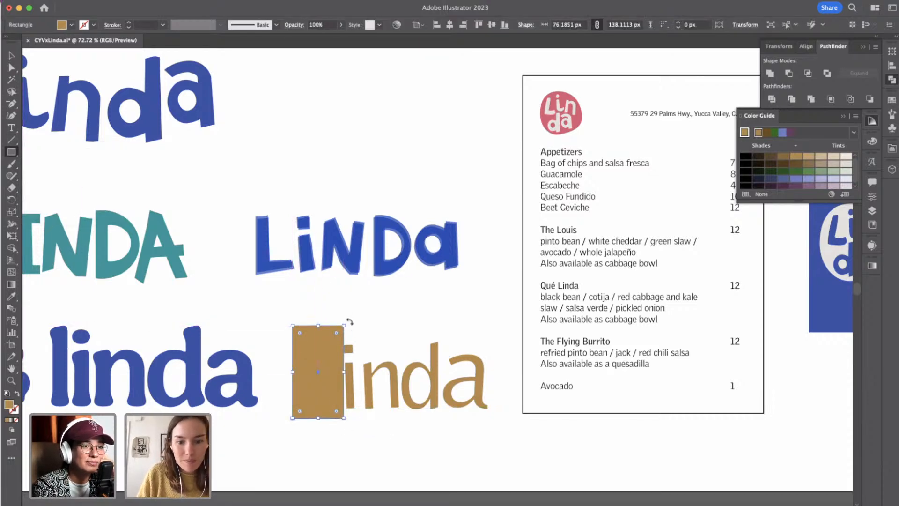
drag(347, 322, 345, 317)
drag(279, 343, 385, 354)
key(Delete)
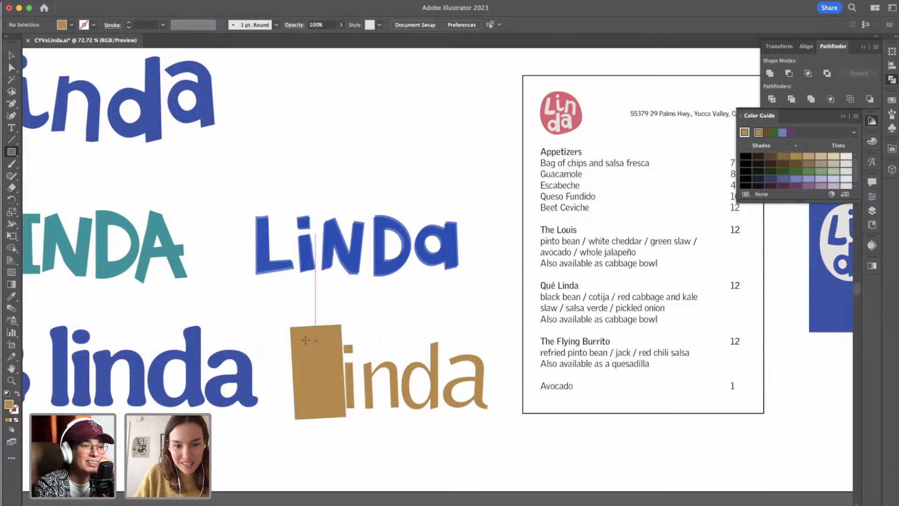
Recolour the L of the tan Linda text white over its tilted rectangle and deselect the text.
click(11, 55)
click(348, 395)
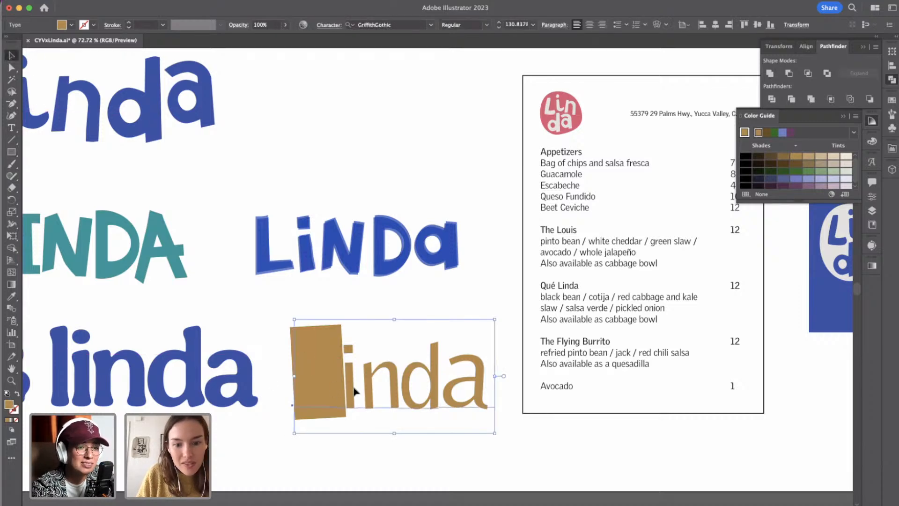
double_click(355, 391)
key(shift+Left)
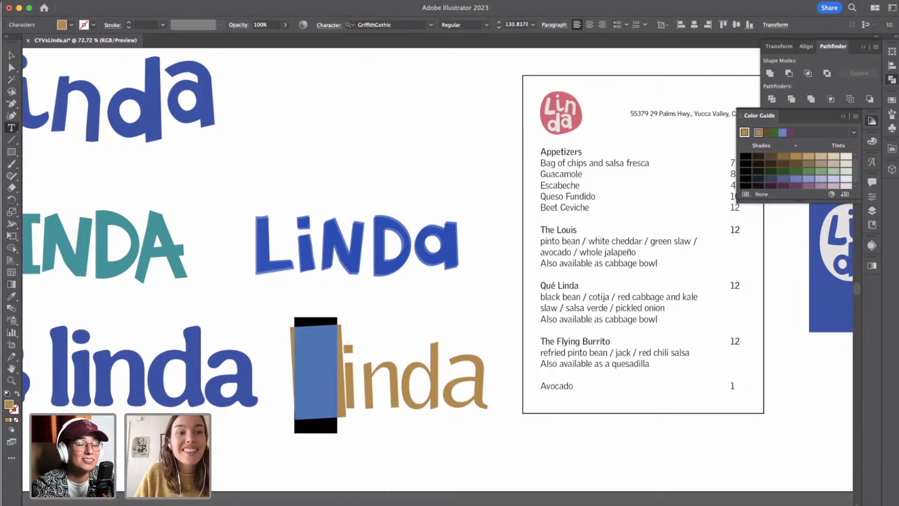
click(70, 25)
click(22, 42)
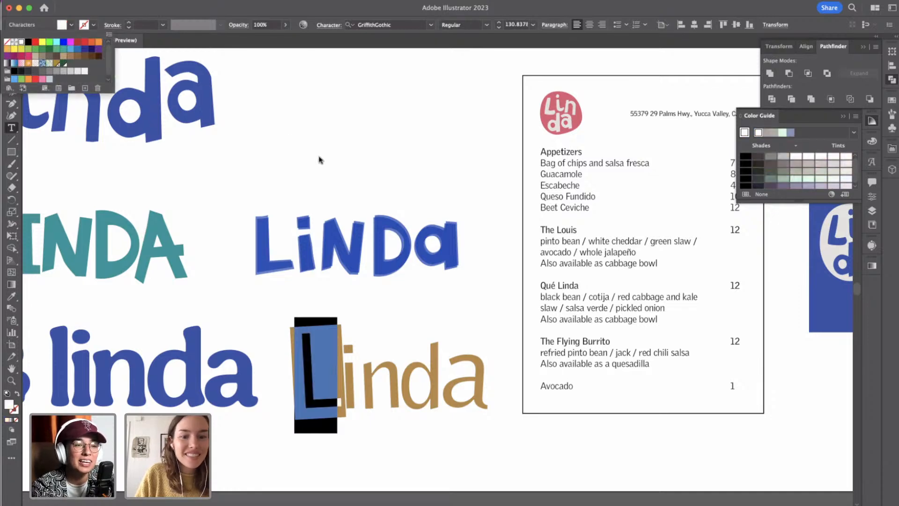
click(280, 130)
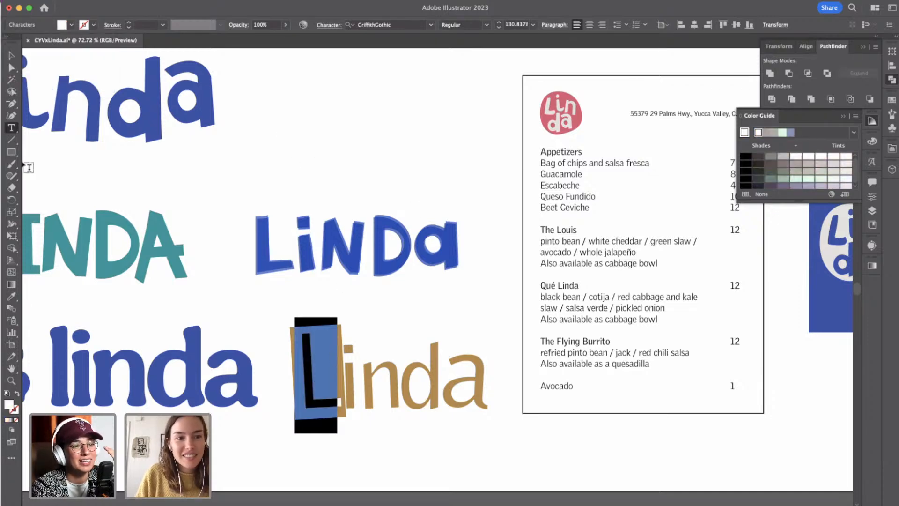
click(11, 55)
click(374, 303)
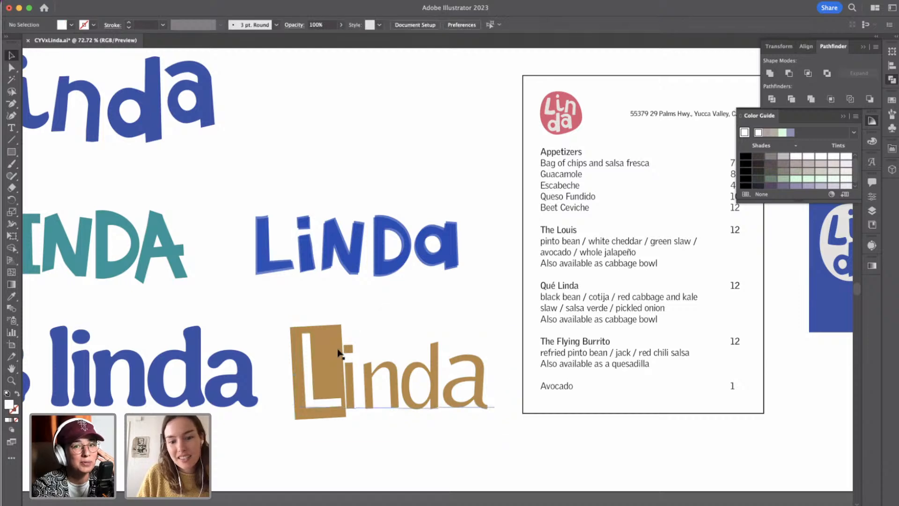
Set the tracking of the letters L and i in the tan Linda text to 50.
double_click(338, 361)
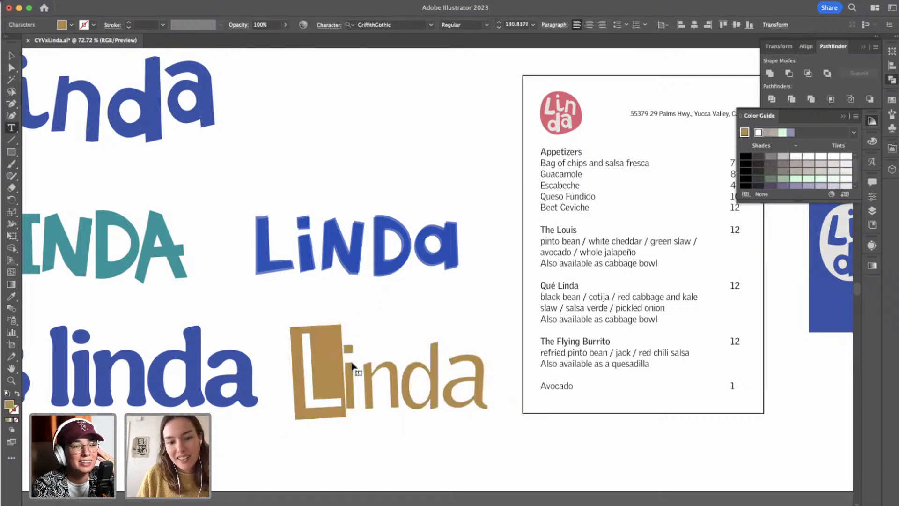
key(Left)
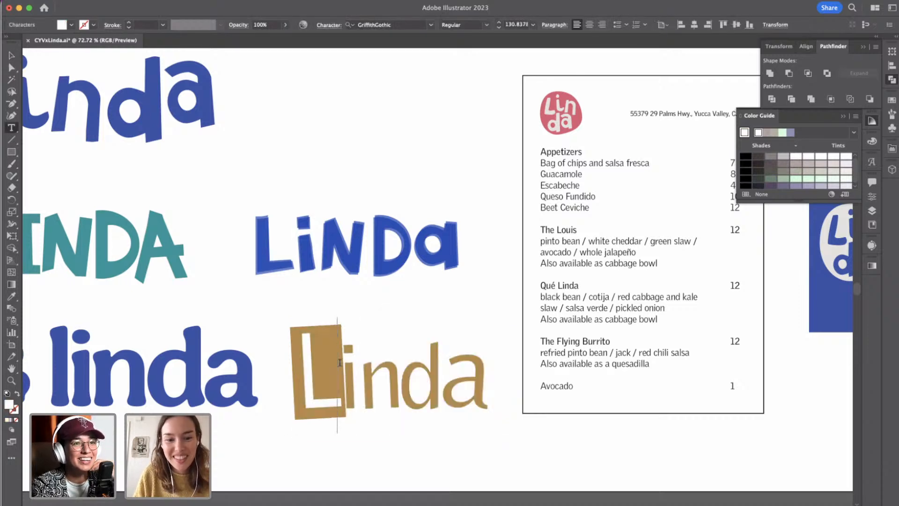
key(Left)
key(shift+Right)
key(shift+Right)
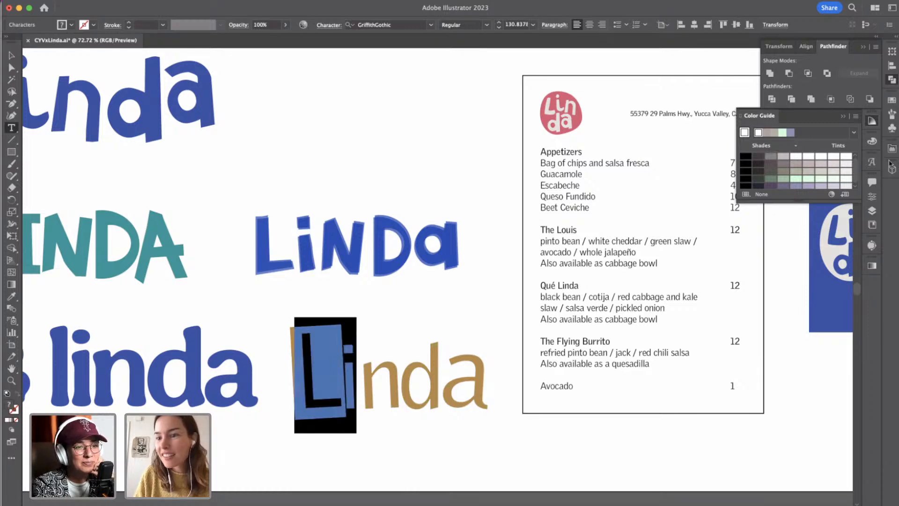
click(872, 196)
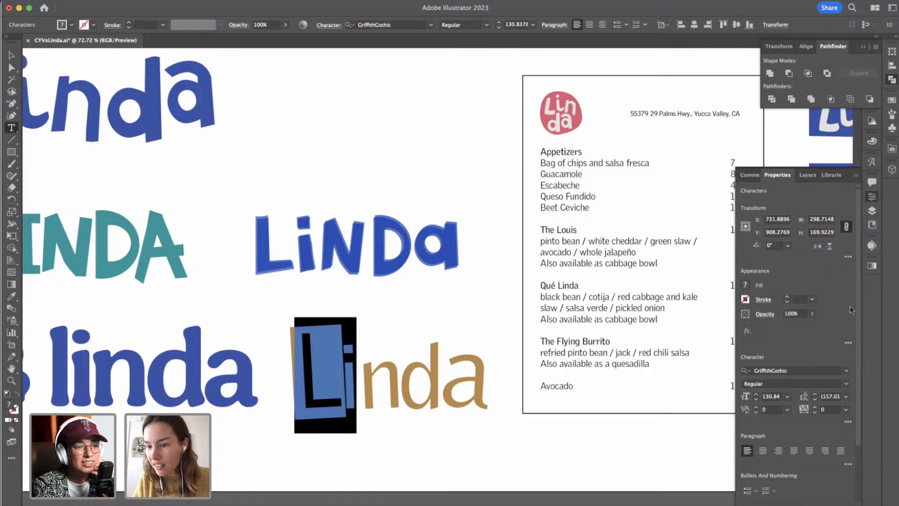
scroll(834, 337, down, 3)
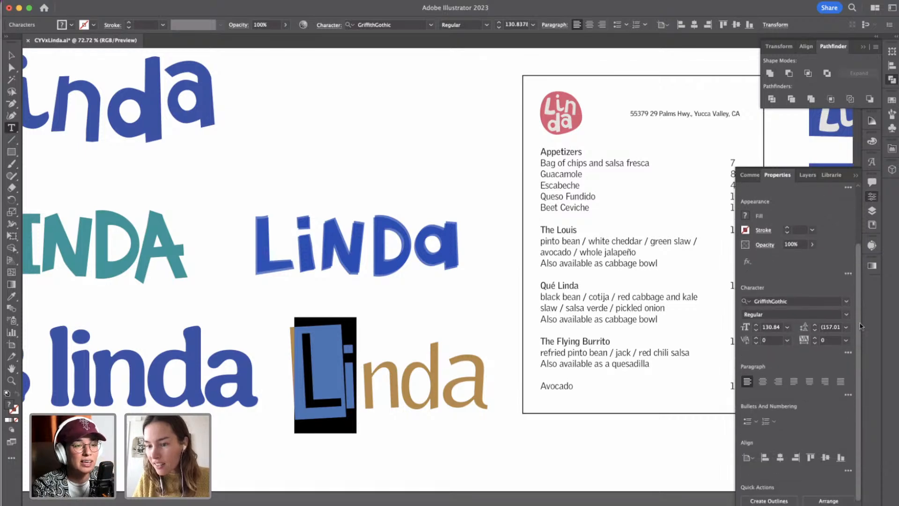
click(815, 336)
click(815, 336)
click(815, 336)
click(815, 336)
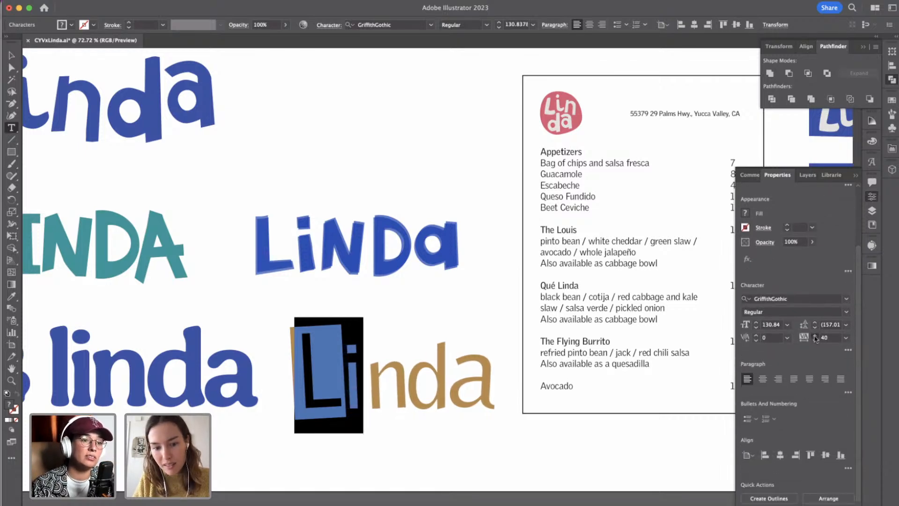
click(815, 335)
click(376, 383)
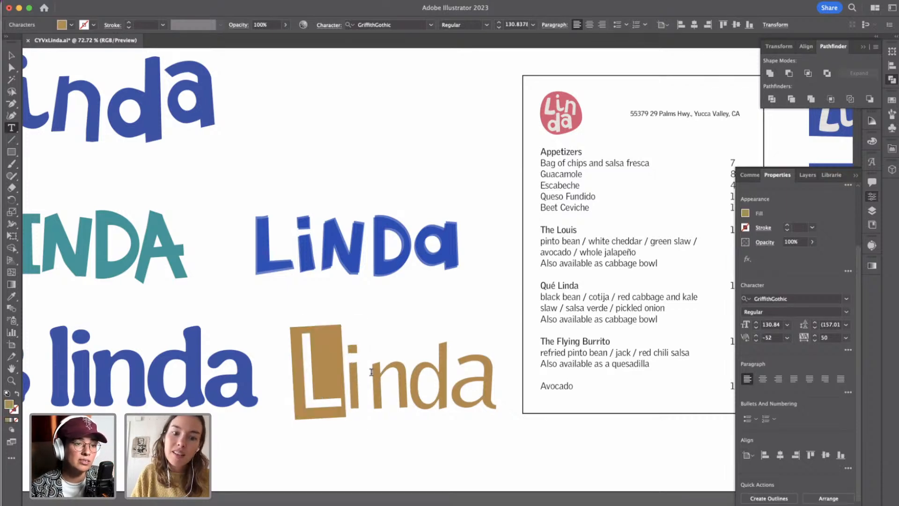
Duplicate the L's tan rectangle over the n, with the copy upright at 0° and about 69 by 125 px.
click(11, 56)
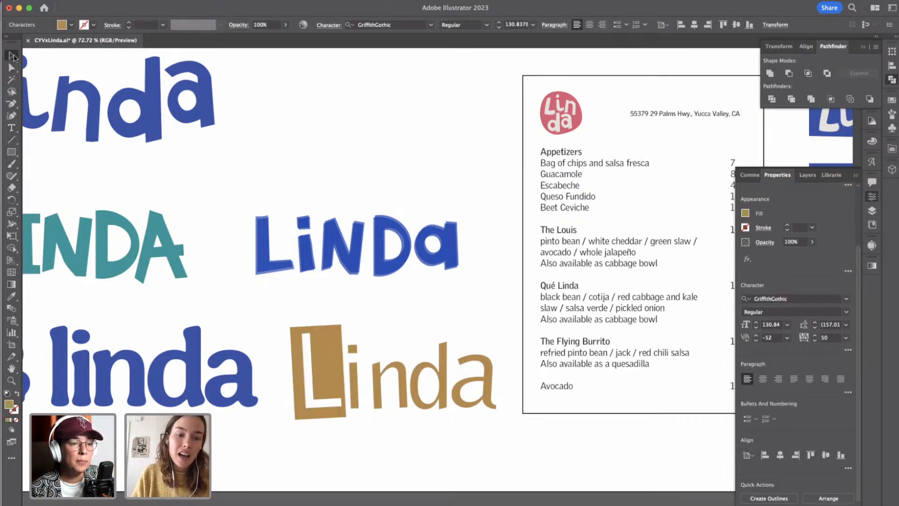
click(313, 363)
click(291, 345)
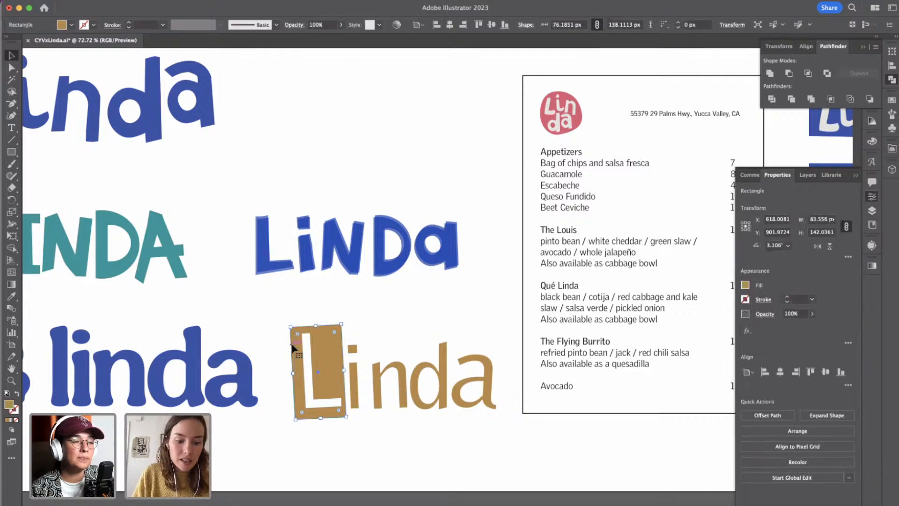
drag(290, 347, 361, 345)
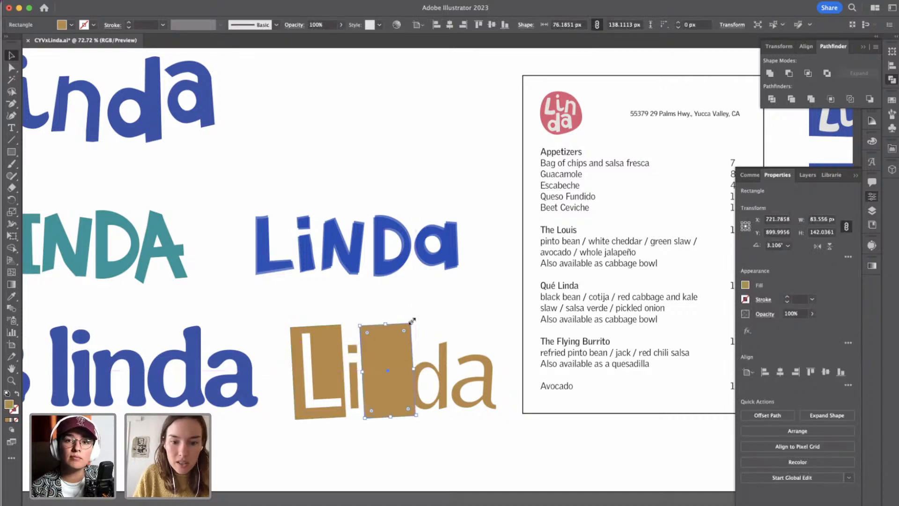
mouse_move(412, 321)
mouse_down()
mouse_move(406, 336)
mouse_move(413, 329)
mouse_up()
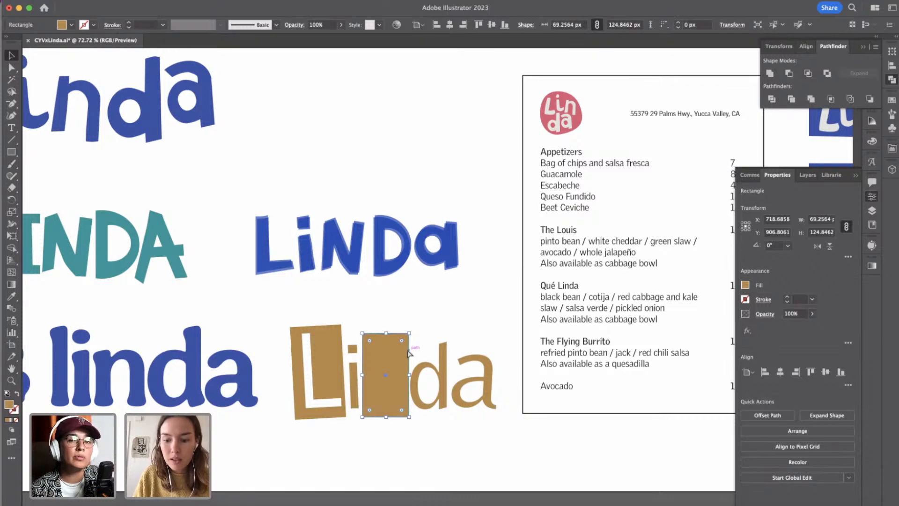
Recolour the n of the tan Linda text white over its rectangle and leave text editing.
double_click(369, 388)
double_click(354, 383)
double_click(360, 382)
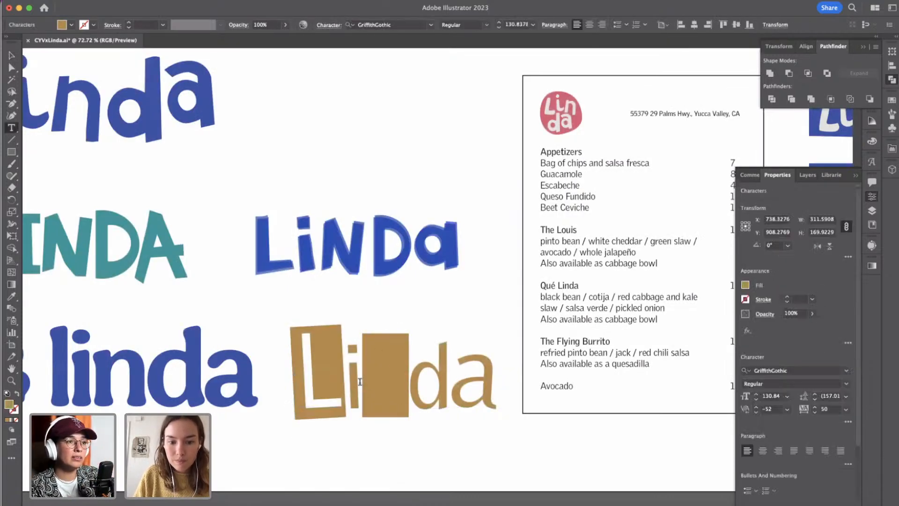
key(shift+Left)
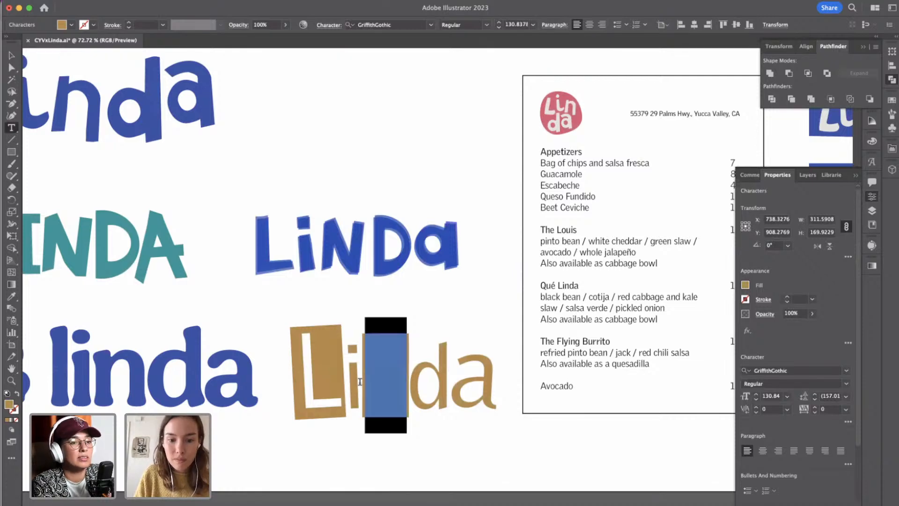
click(746, 285)
click(649, 321)
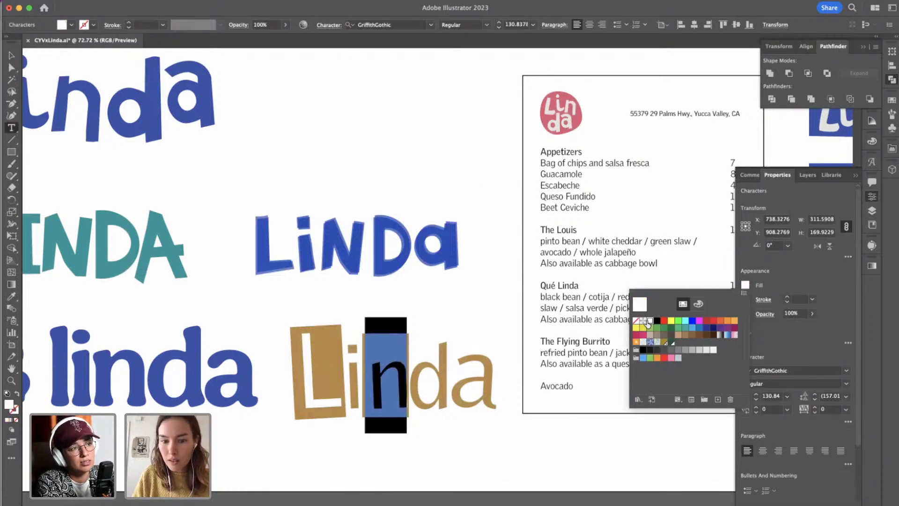
click(13, 55)
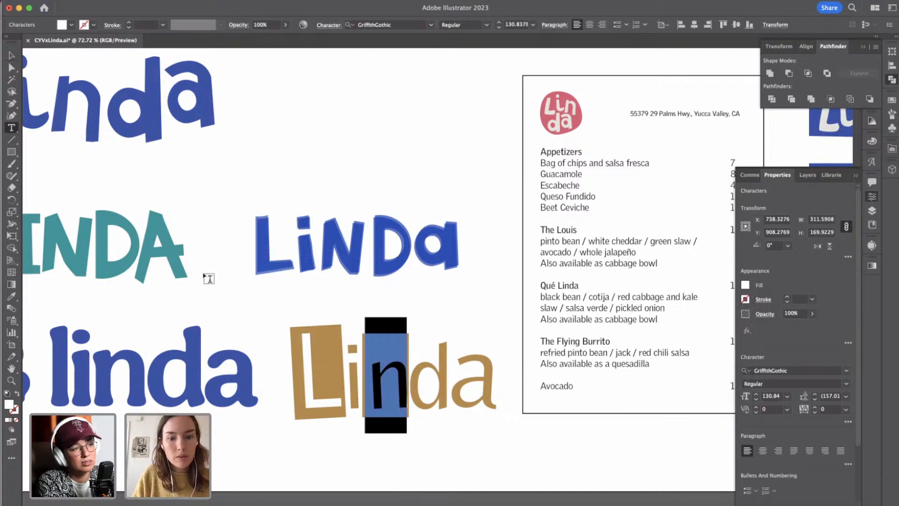
click(13, 55)
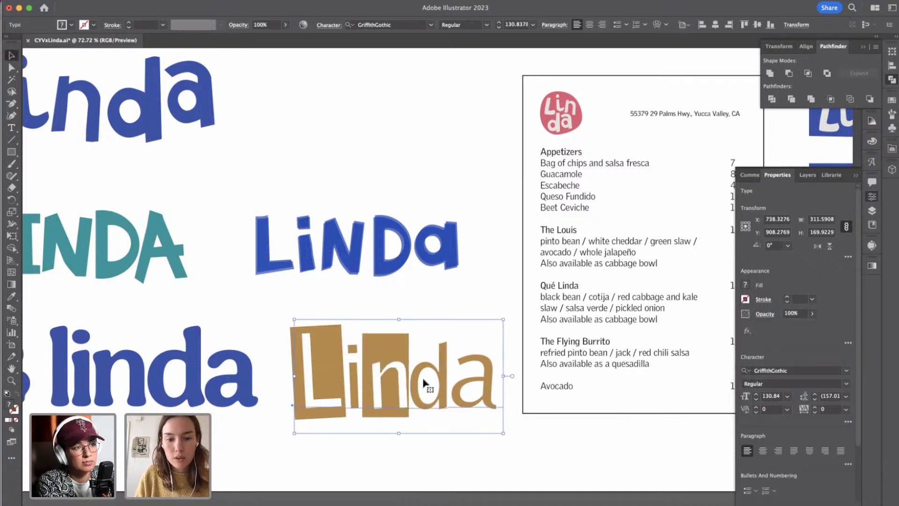
Nudge the tan Linda text 2 px to the left relative to its rectangles.
key(Left)
key(Left)
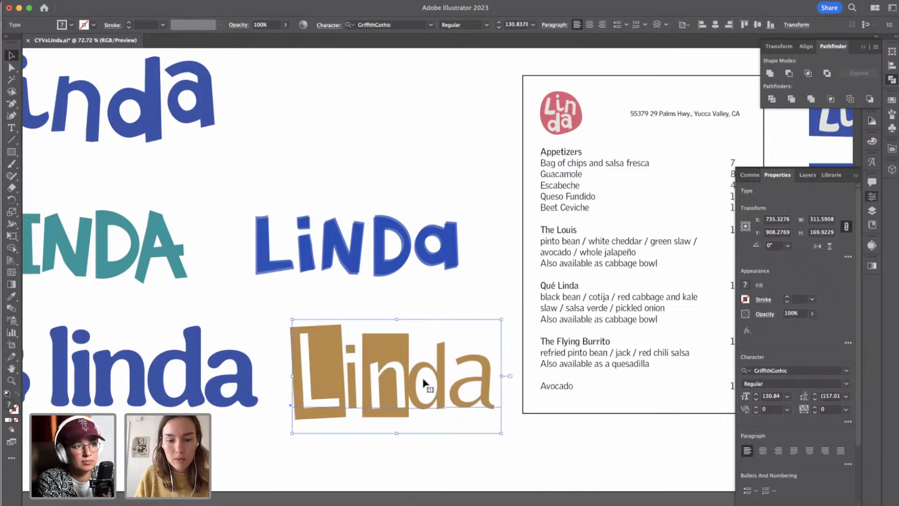
double_click(406, 393)
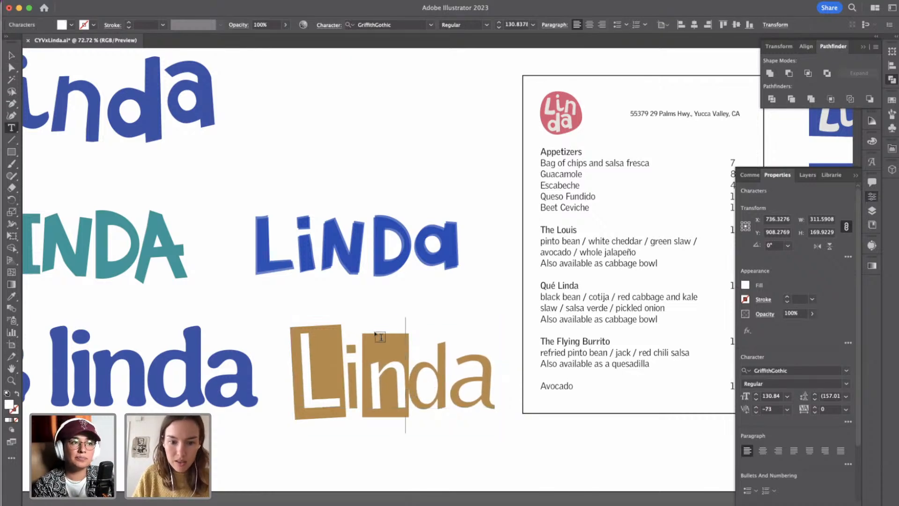
click(11, 55)
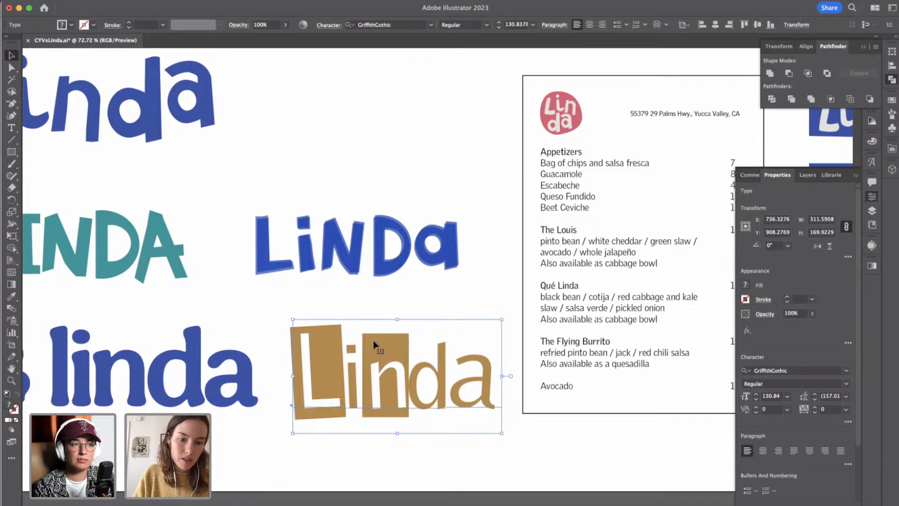
Select the tan rectangle behind the n and try to adjust it from its upper corner.
scroll(375, 338, down, 1)
shift+click(393, 333)
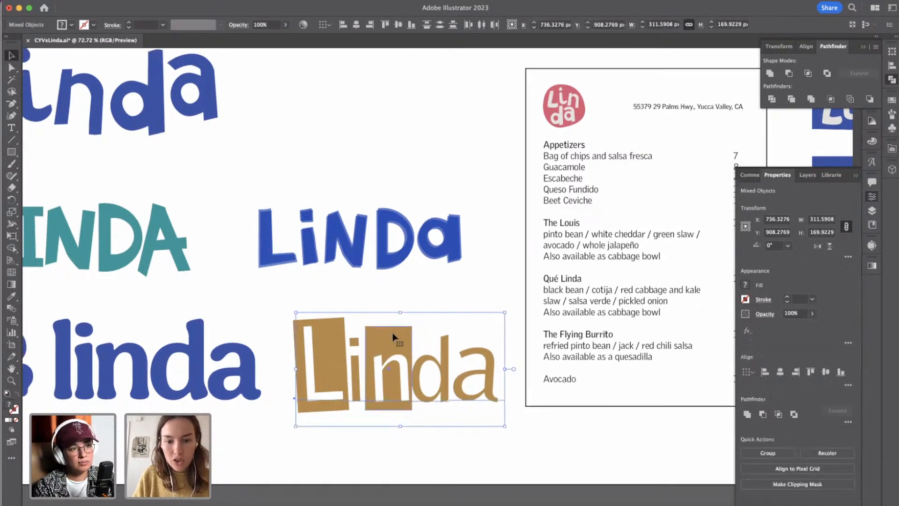
click(431, 333)
click(369, 335)
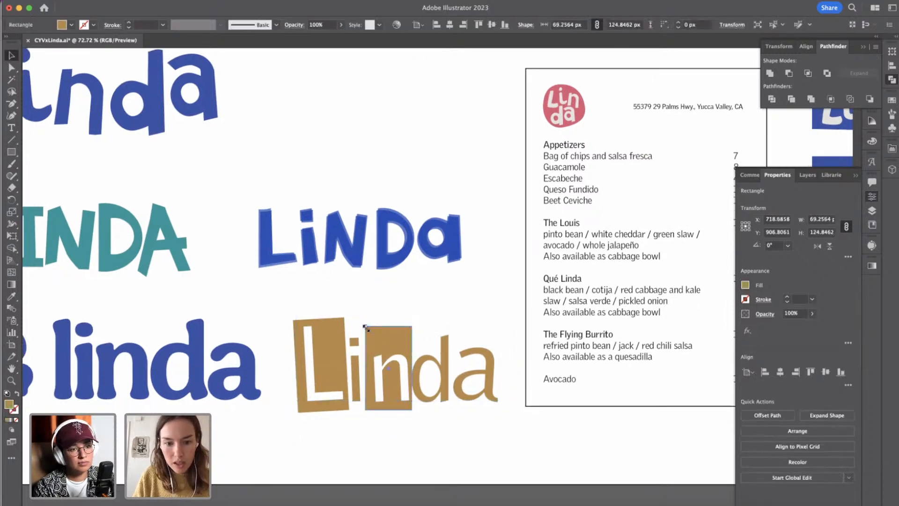
drag(367, 328, 369, 326)
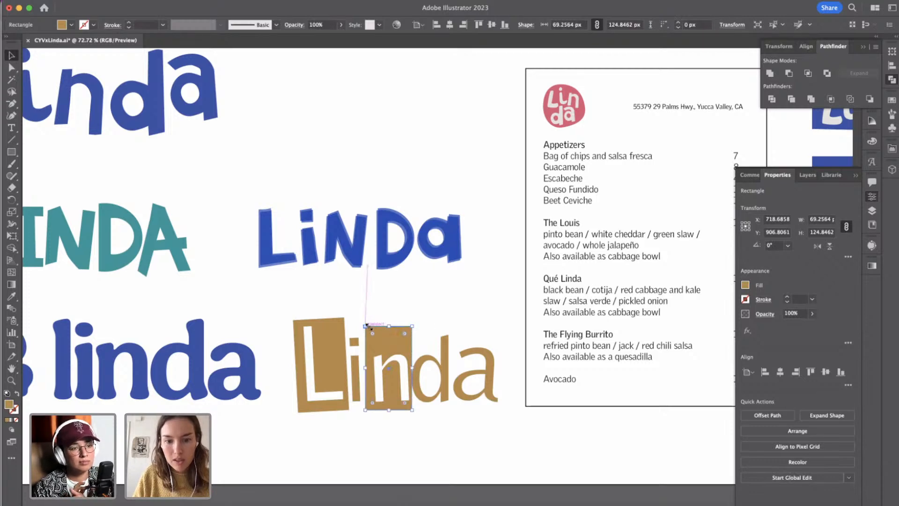
Set the tracking of the letters n and d in the tan Linda text to 40.
double_click(425, 366)
key(super+a)
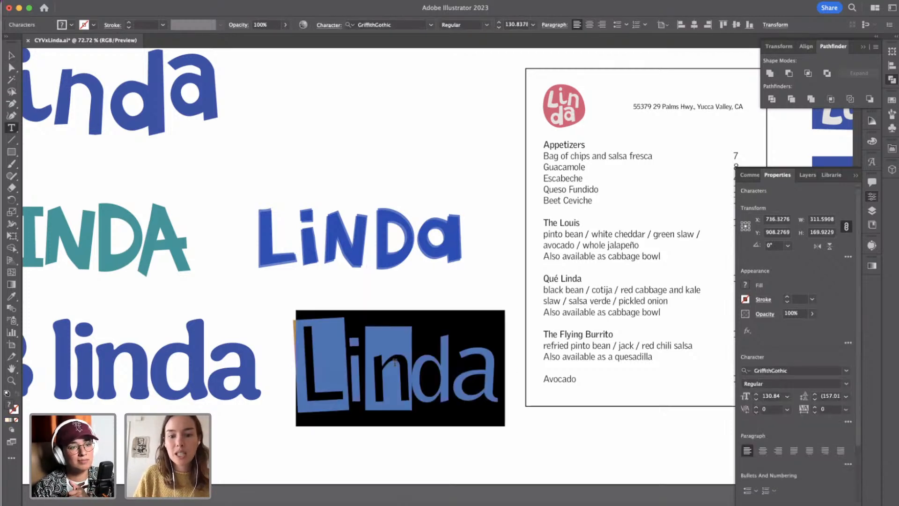
click(395, 362)
key(Left)
key(shift+Right)
key(shift+Right)
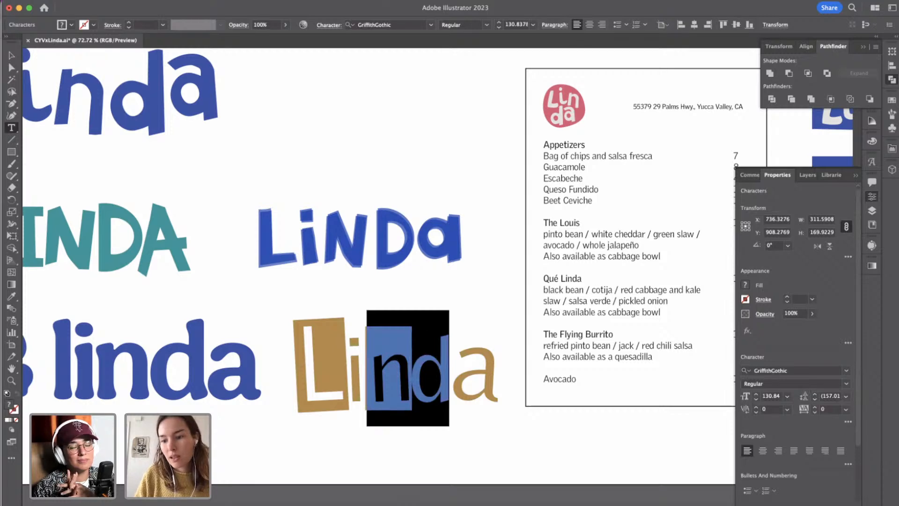
click(815, 407)
click(815, 406)
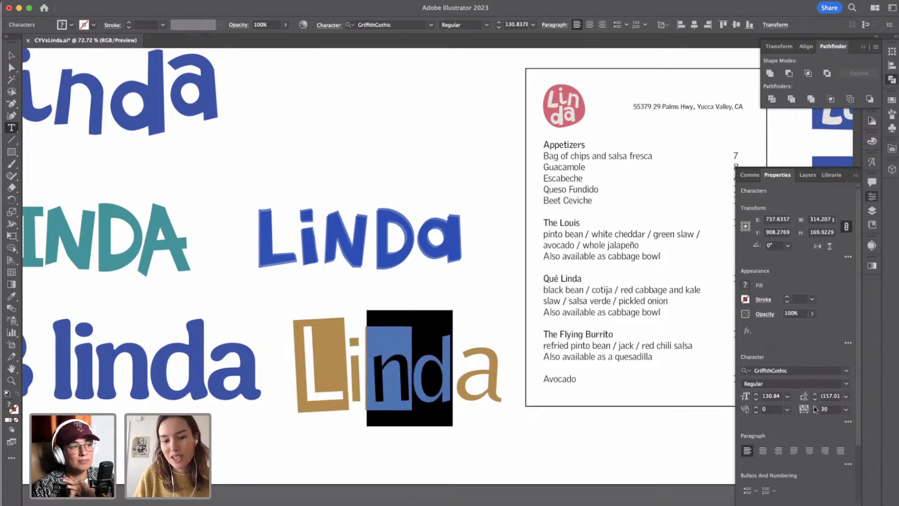
click(815, 407)
click(815, 407)
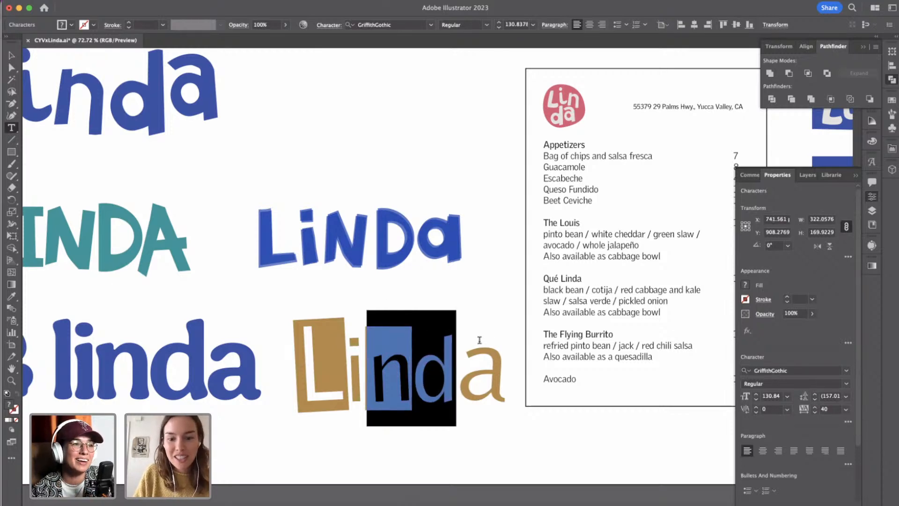
click(481, 361)
Try placing the n's tan rectangle over the final a, and undo it.
click(11, 55)
click(364, 368)
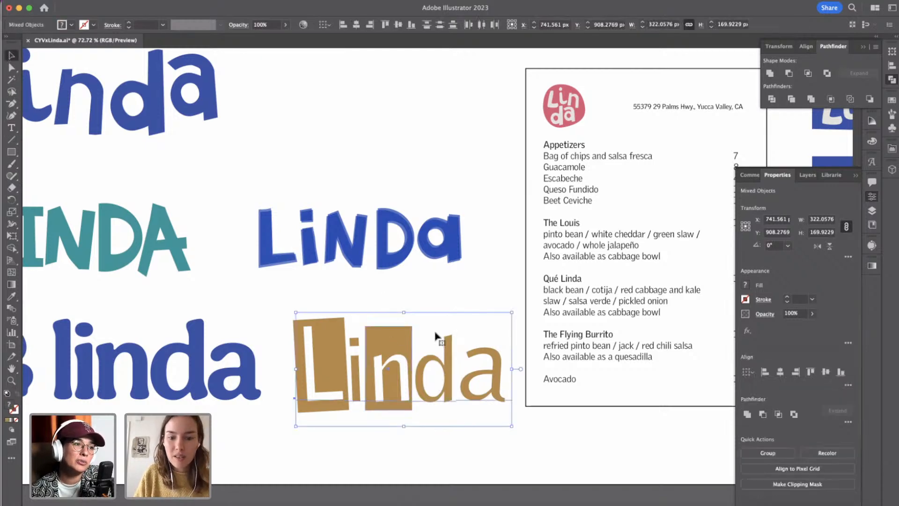
click(396, 341)
drag(395, 339, 472, 339)
key(super+z)
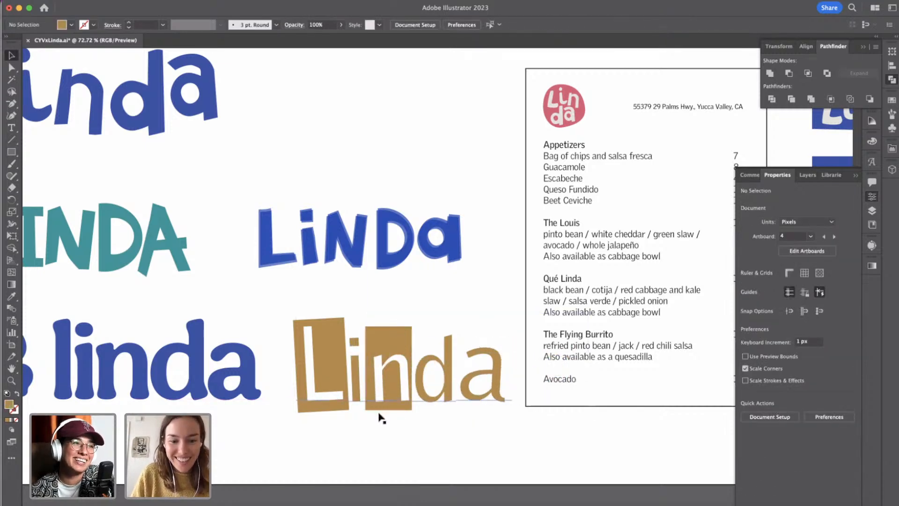
Duplicate the n's tan rectangle over the final a and enlarge the copy to about 76 px wide and 135 px high.
drag(401, 470, 375, 410)
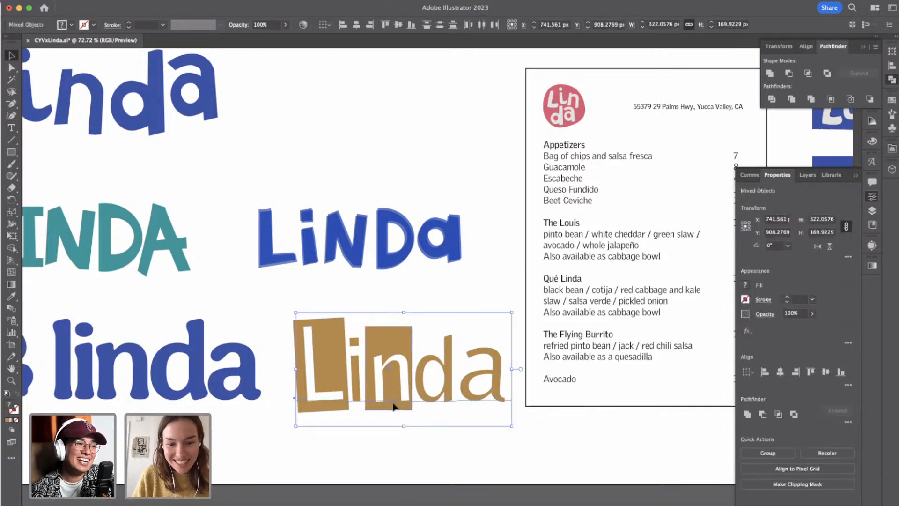
click(411, 391)
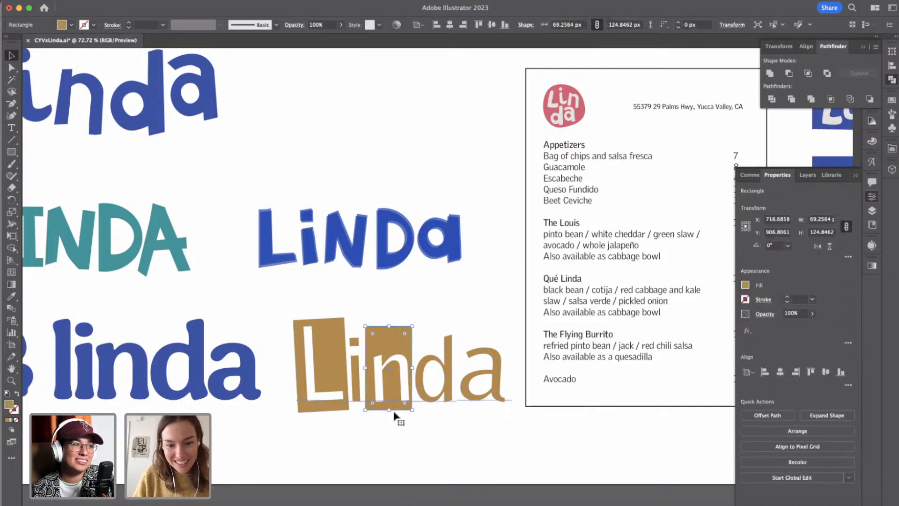
drag(396, 411, 489, 415)
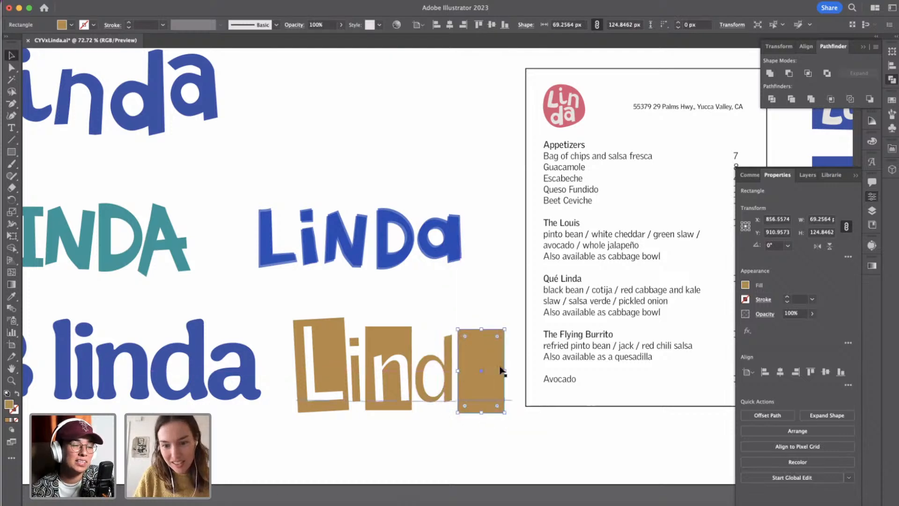
mouse_move(506, 369)
mouse_down()
mouse_move(525, 370)
mouse_move(510, 370)
mouse_up()
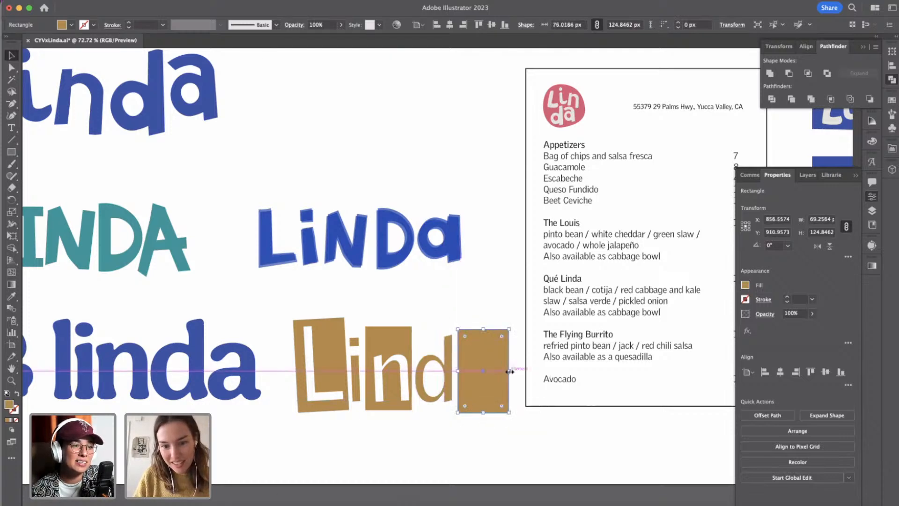
drag(484, 331, 485, 322)
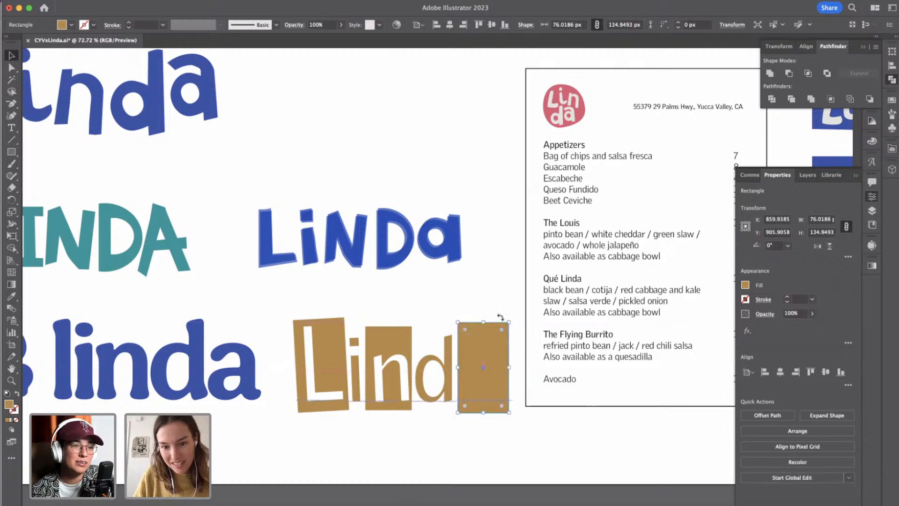
Nudge the tan Linda text up 2 px relative to its rectangles.
click(10, 67)
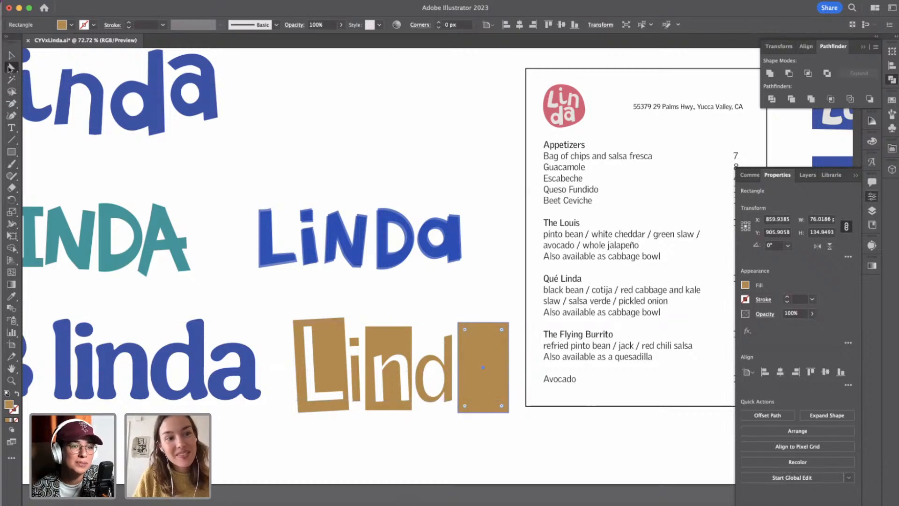
click(508, 323)
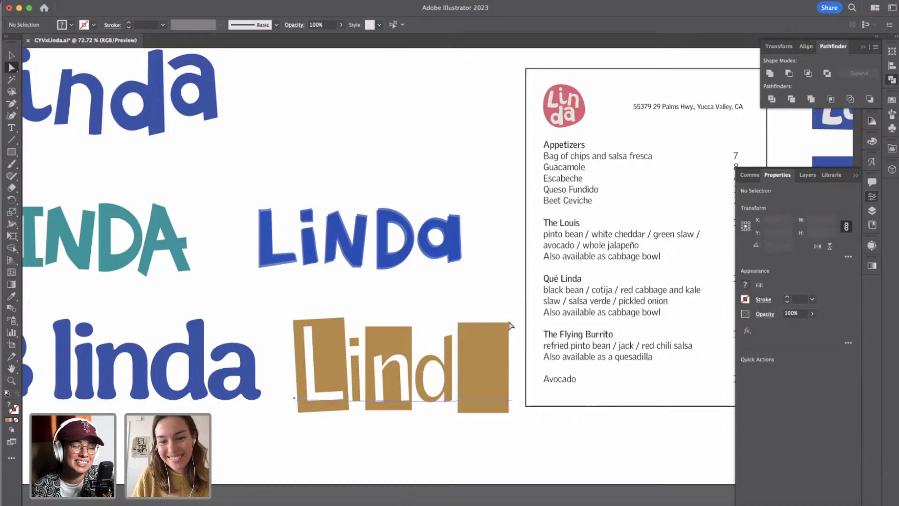
key(Up)
key(Up)
key(Up)
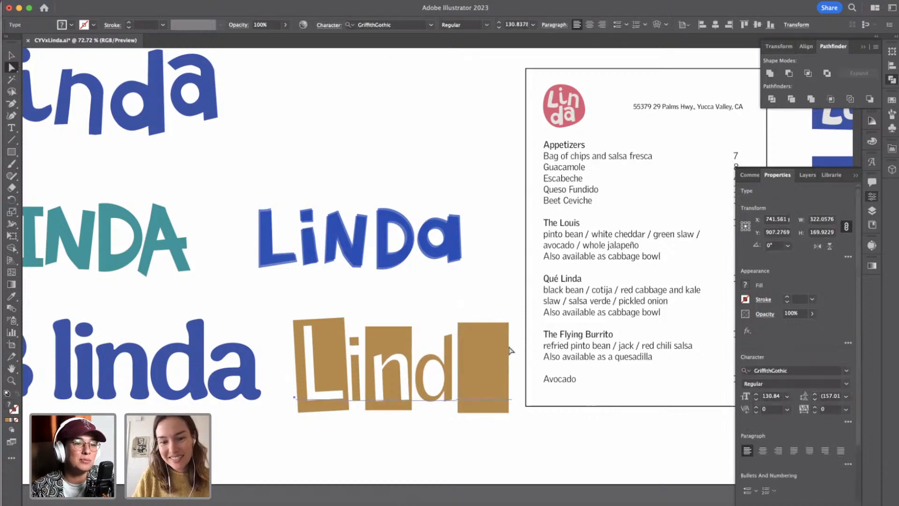
key(Up)
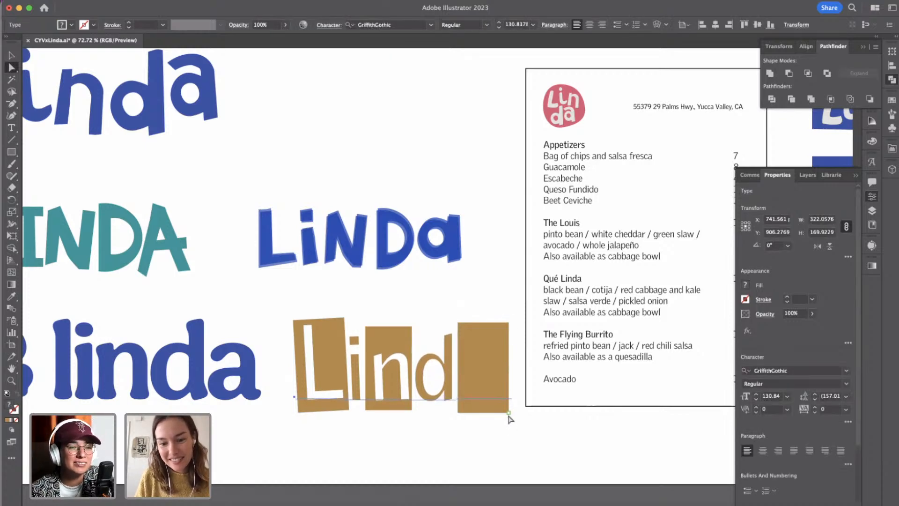
click(490, 429)
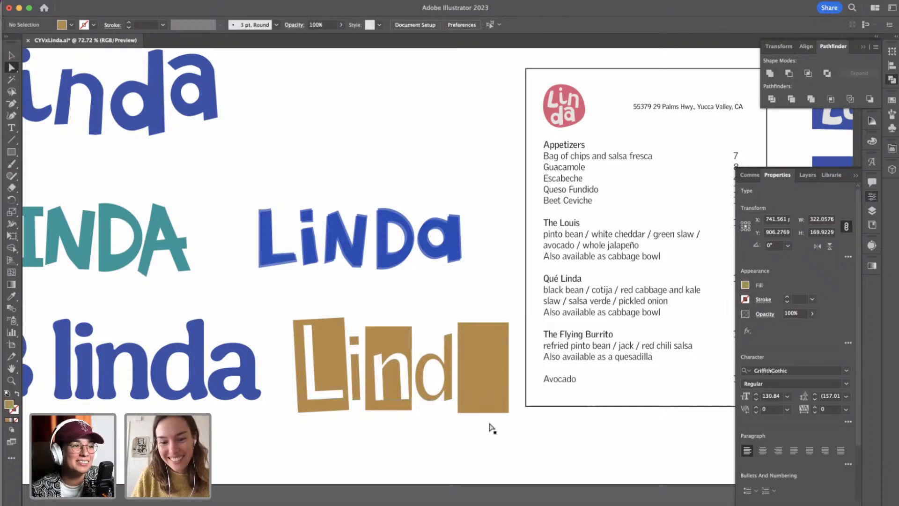
Change the fill of the final a in the tan Linda text to white.
click(488, 410)
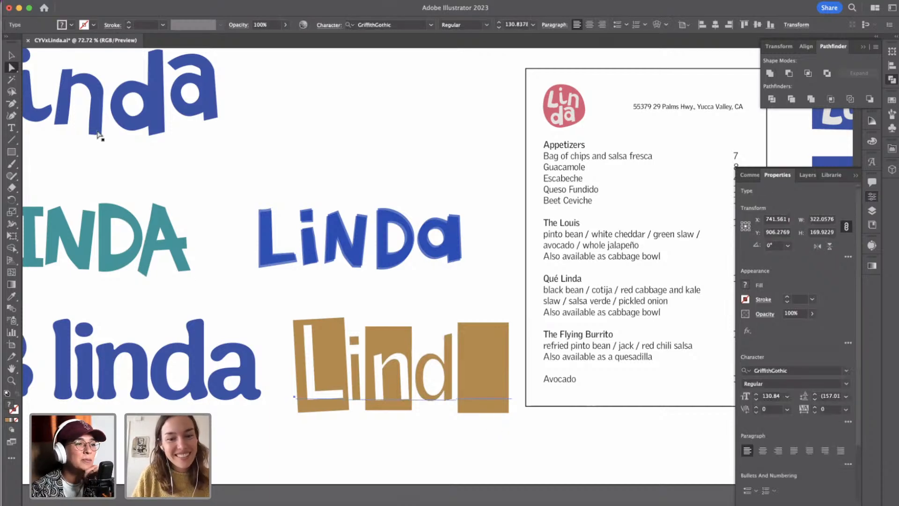
click(7, 129)
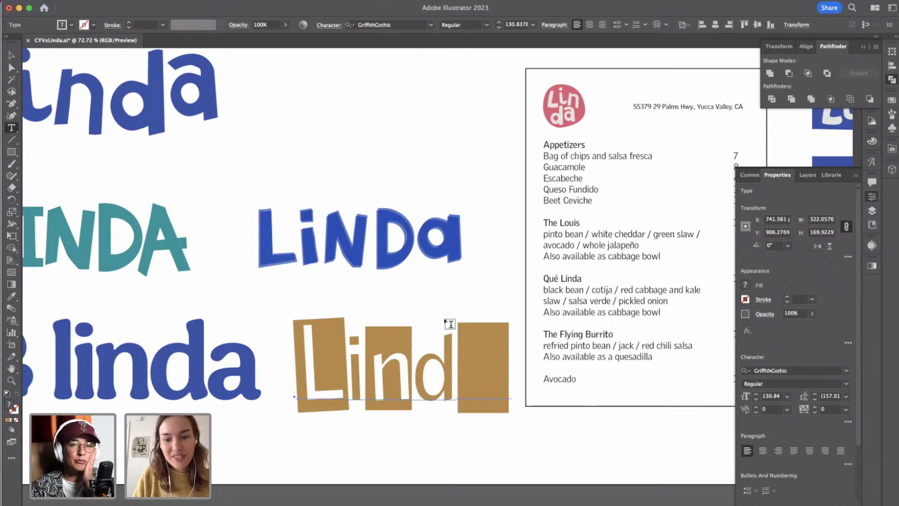
click(446, 363)
drag(446, 362, 517, 428)
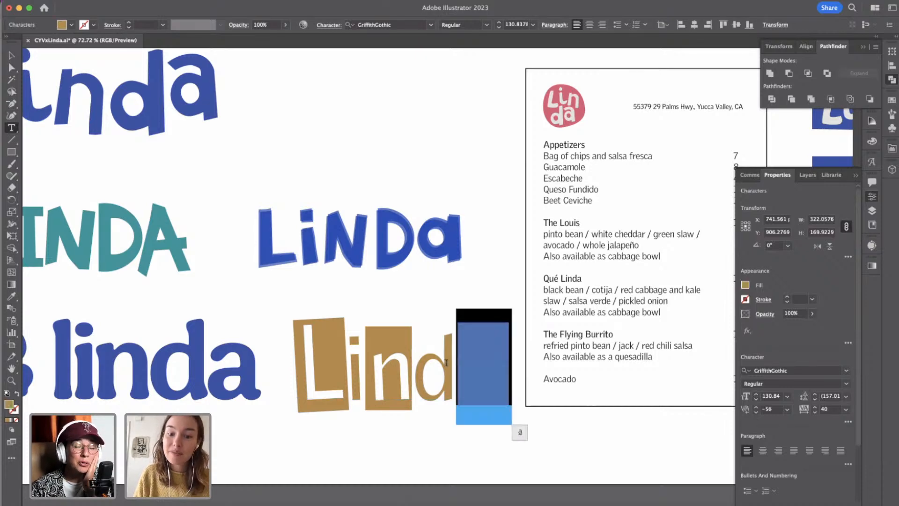
click(746, 286)
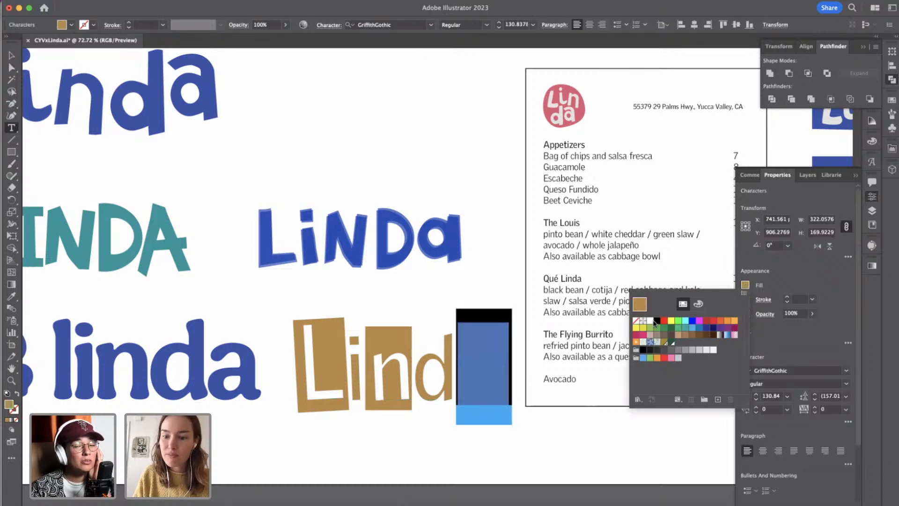
click(650, 322)
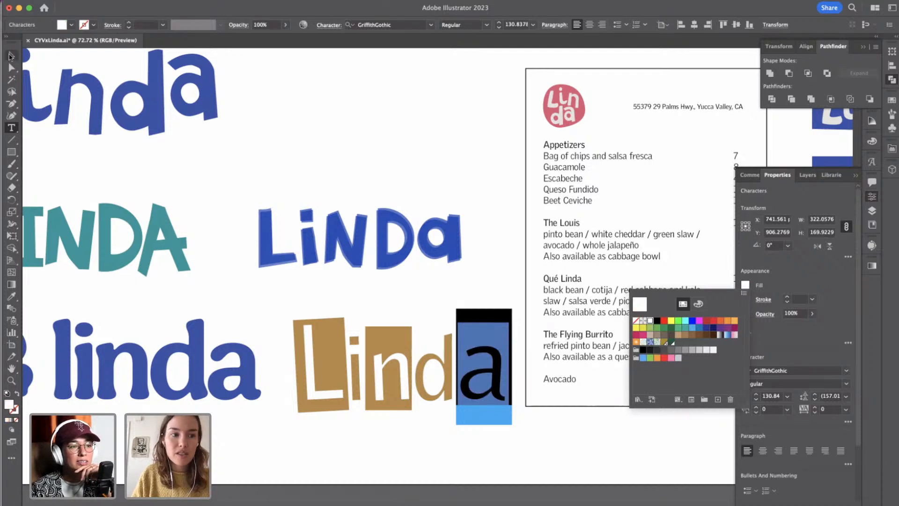
click(12, 55)
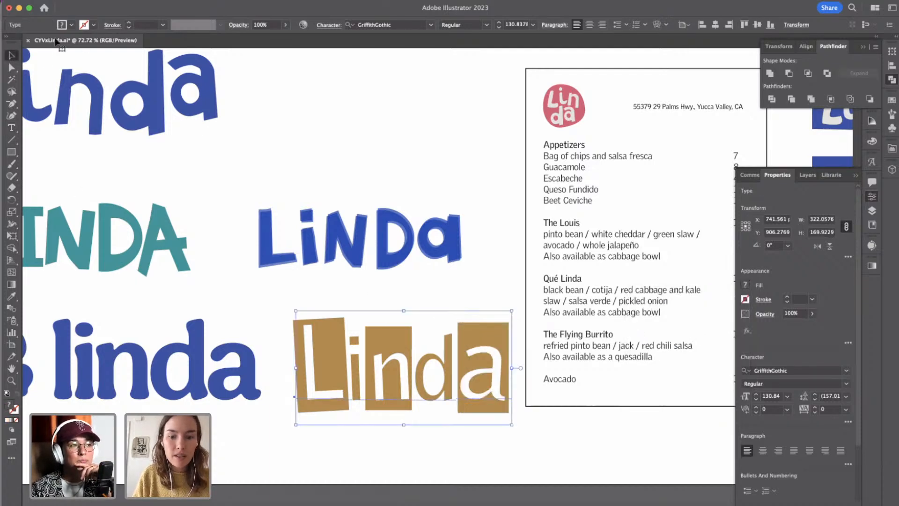
click(516, 333)
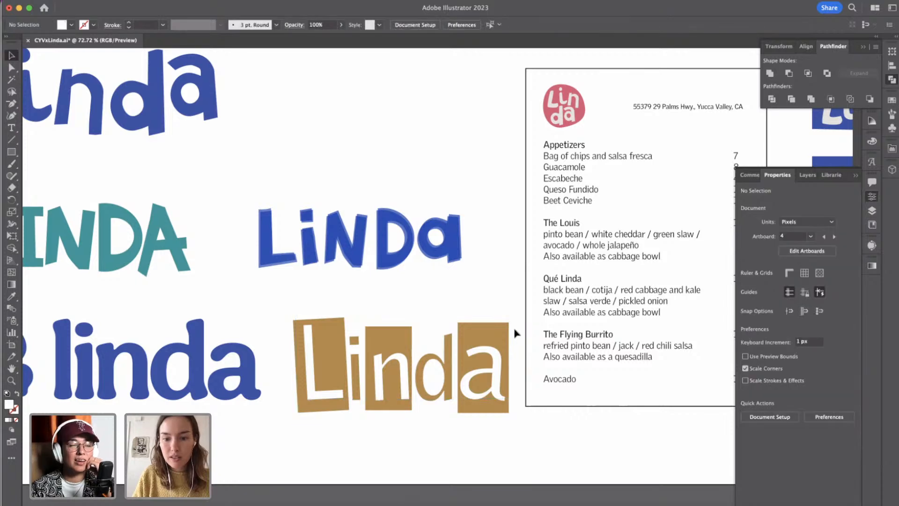
Scale the tan Linda text and its rectangles down proportionally to about 288 px wide.
drag(317, 417, 487, 368)
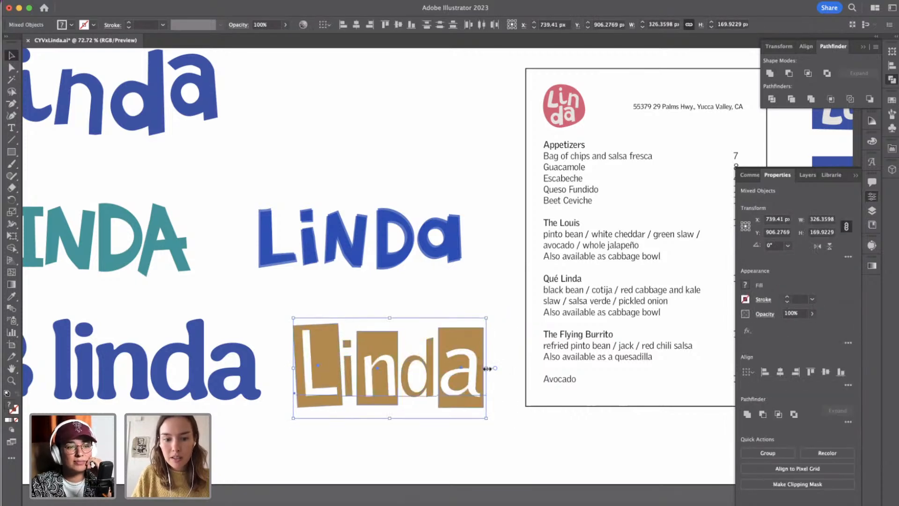
click(453, 430)
scroll(453, 430, down, 2)
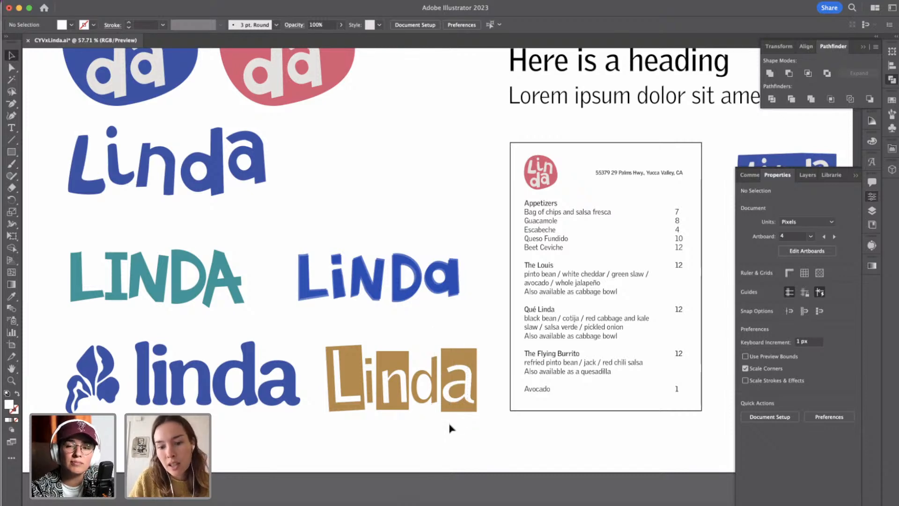
Group the tan Linda text with its three rectangles.
drag(404, 316, 328, 342)
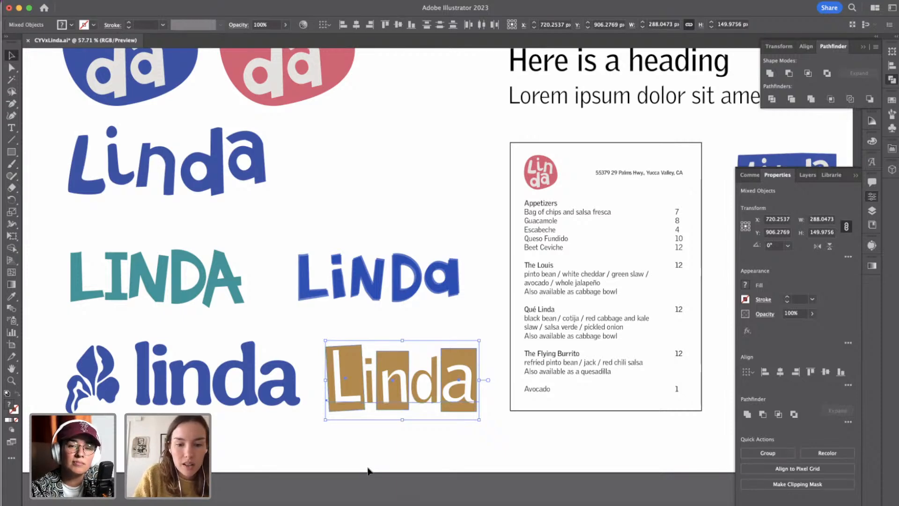
key(ctrl+g)
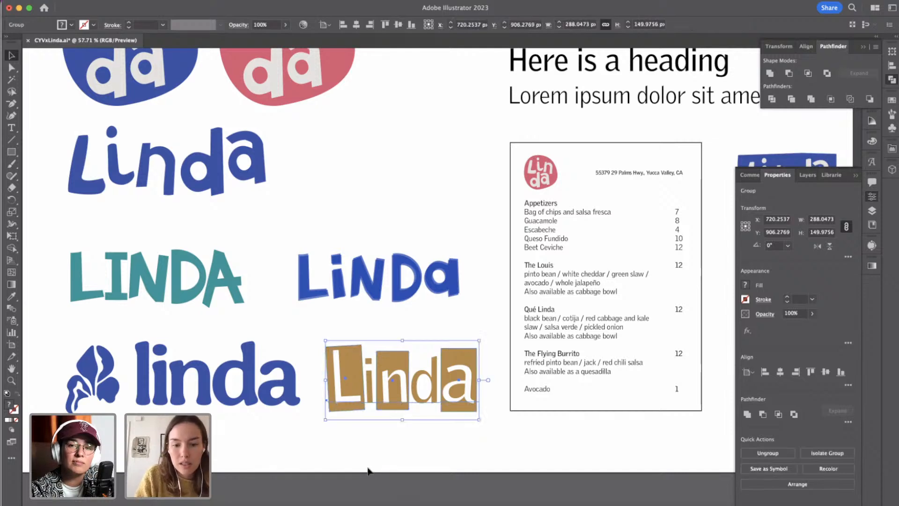
click(435, 431)
scroll(434, 431, down, 2)
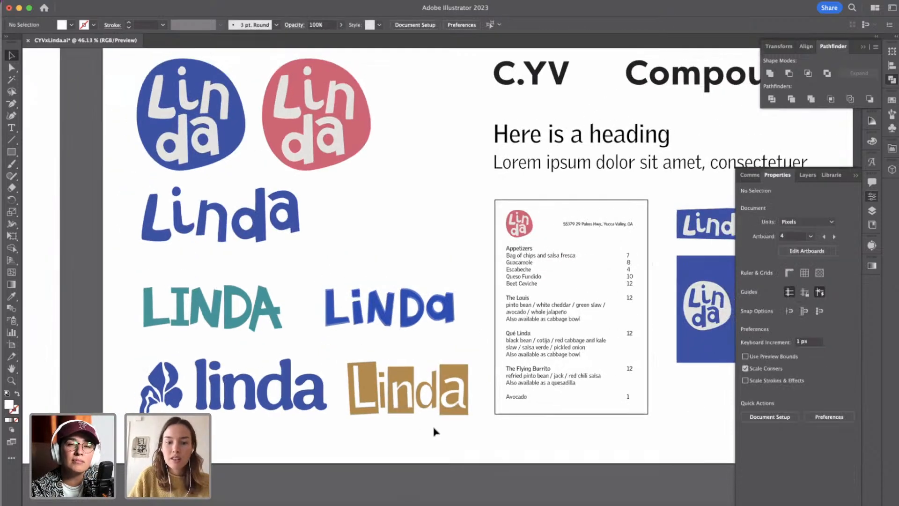
scroll(435, 432, up, 1)
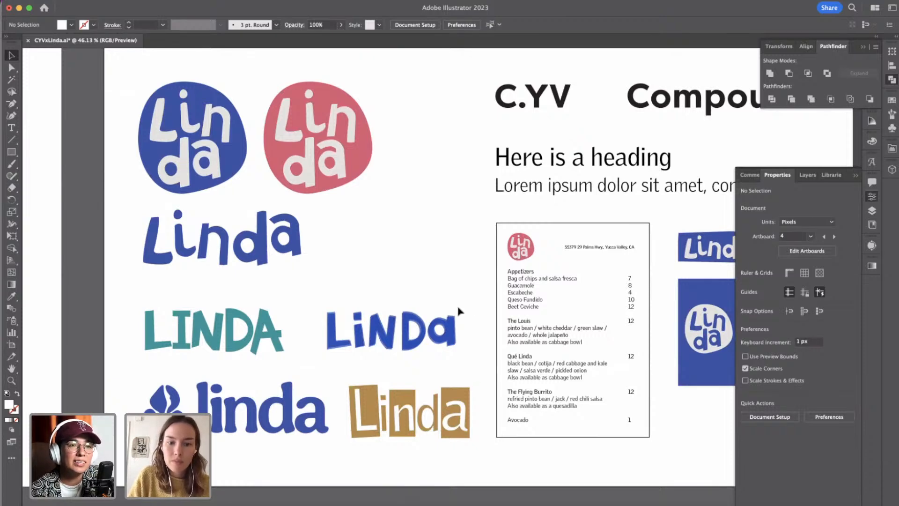
Set the fill of the blue mixed-case LiNDa wordmark beside the teal LINDA to black.
drag(462, 310, 316, 357)
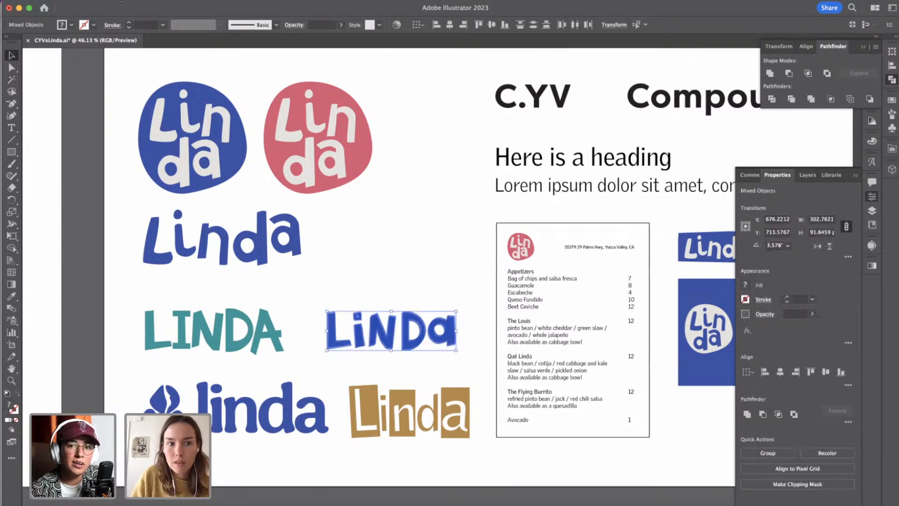
click(72, 25)
click(28, 41)
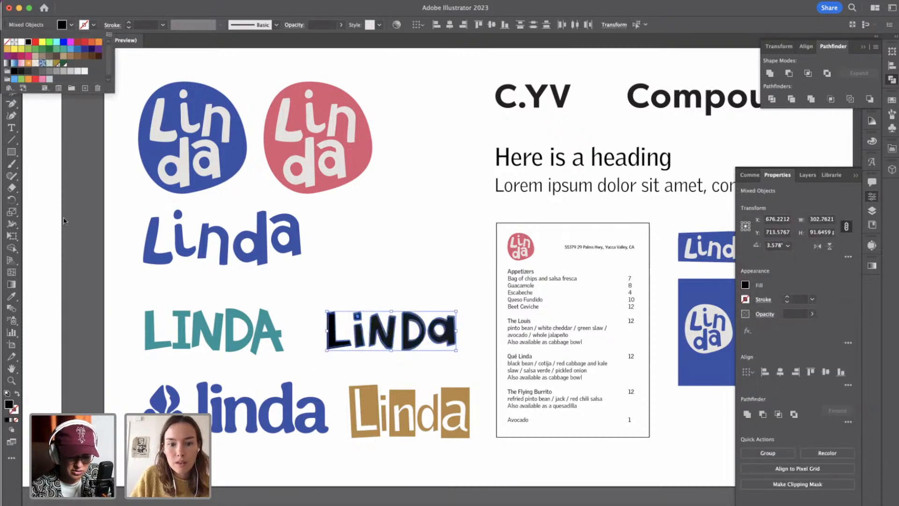
click(66, 237)
click(151, 280)
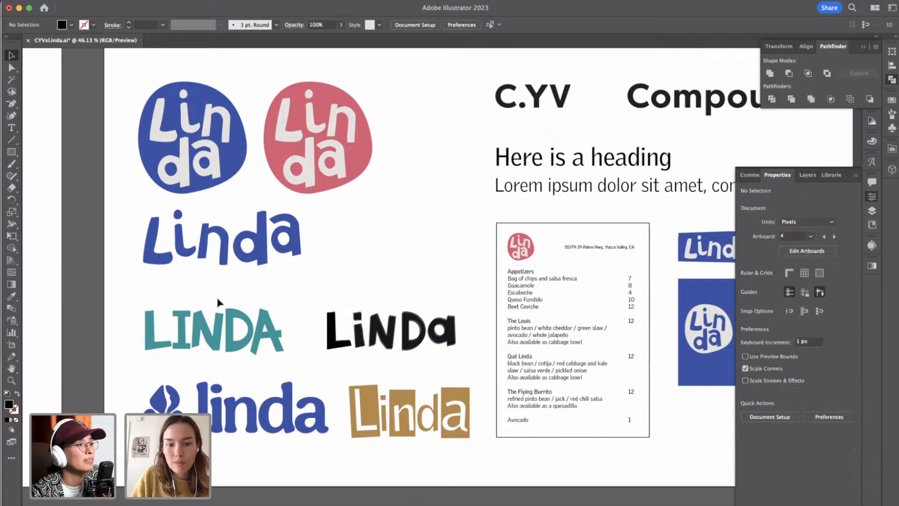
Recolour the black mixed-case LiNDa wordmark with the dark teal sampled from the painted plate rim in the moodboard.
drag(317, 298, 470, 350)
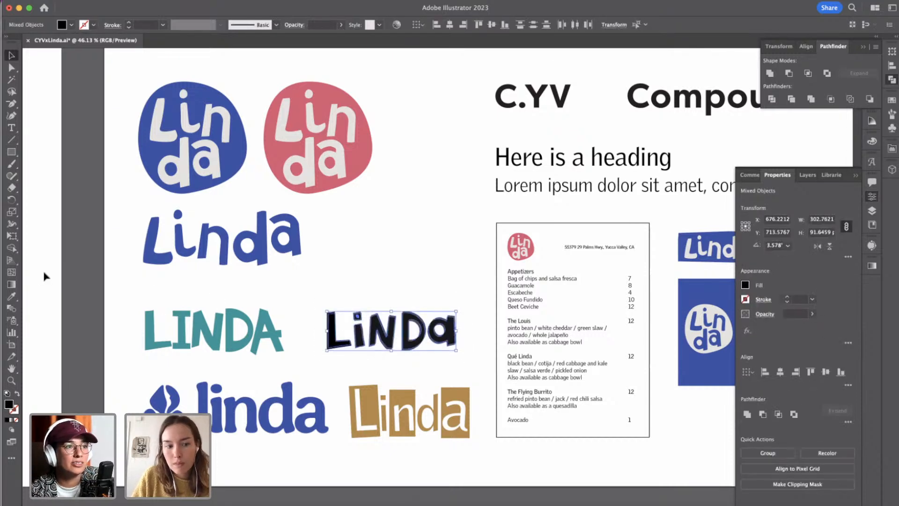
click(14, 296)
scroll(131, 238, left, 10)
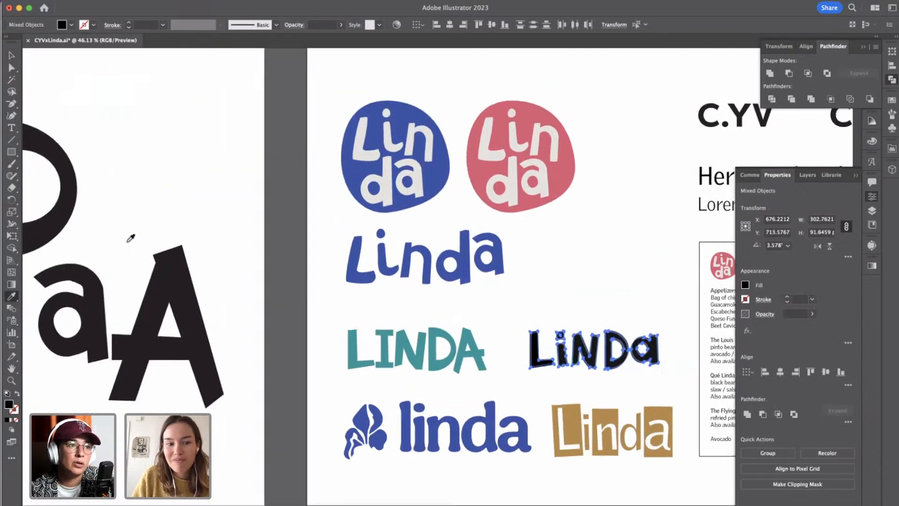
scroll(131, 238, down, 10)
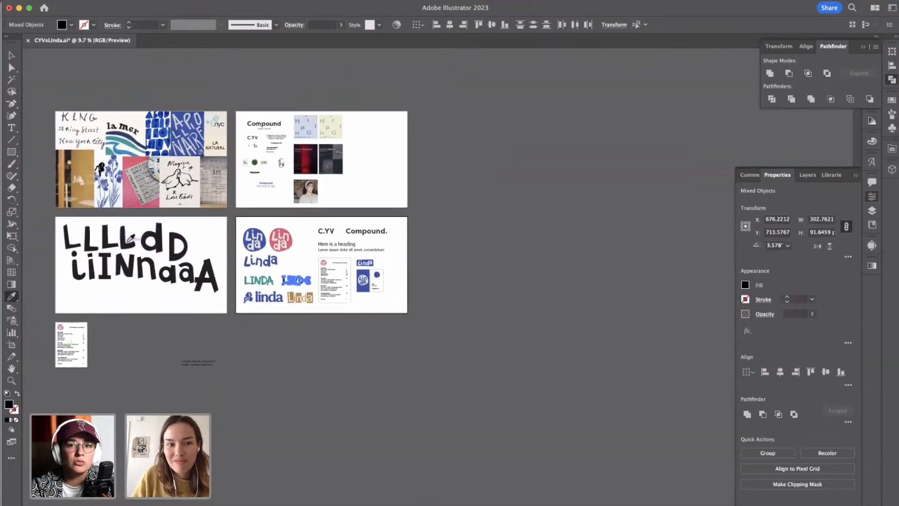
click(11, 56)
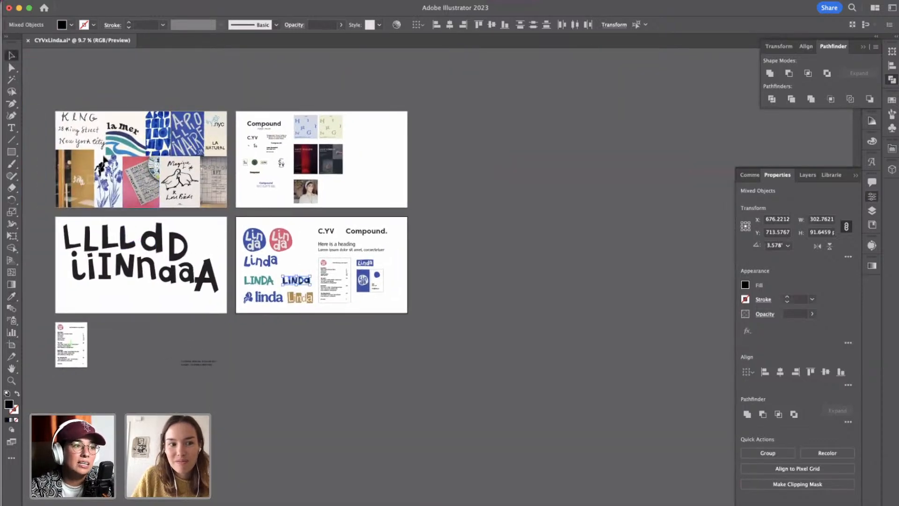
scroll(111, 139, up, 5)
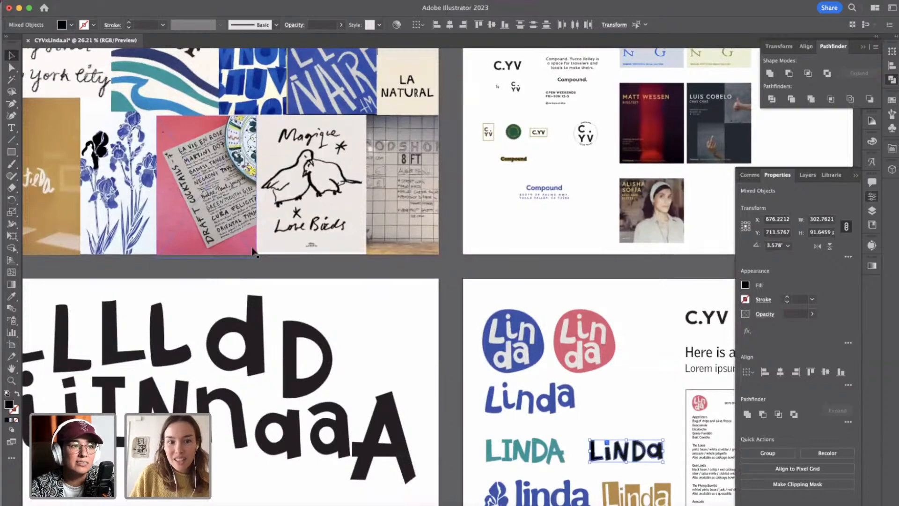
scroll(406, 288, down, 5)
scroll(406, 288, right, 3)
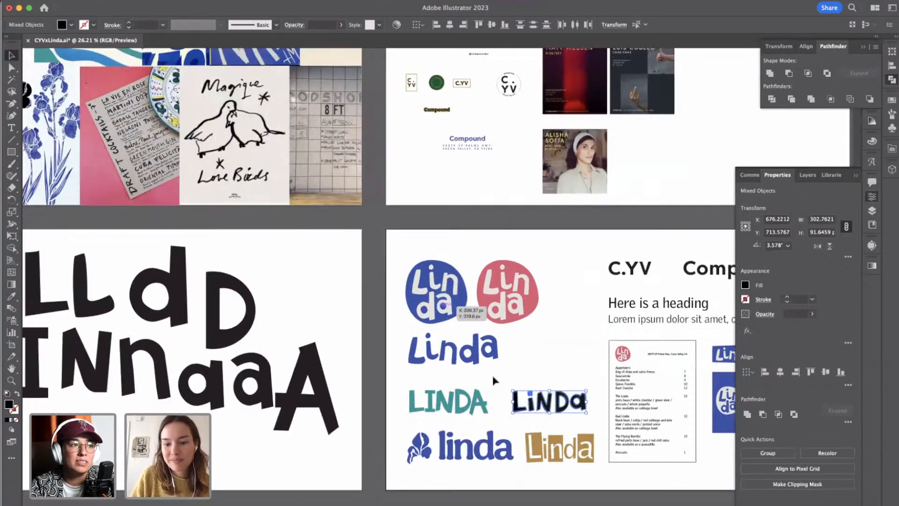
scroll(295, 199, up, 4)
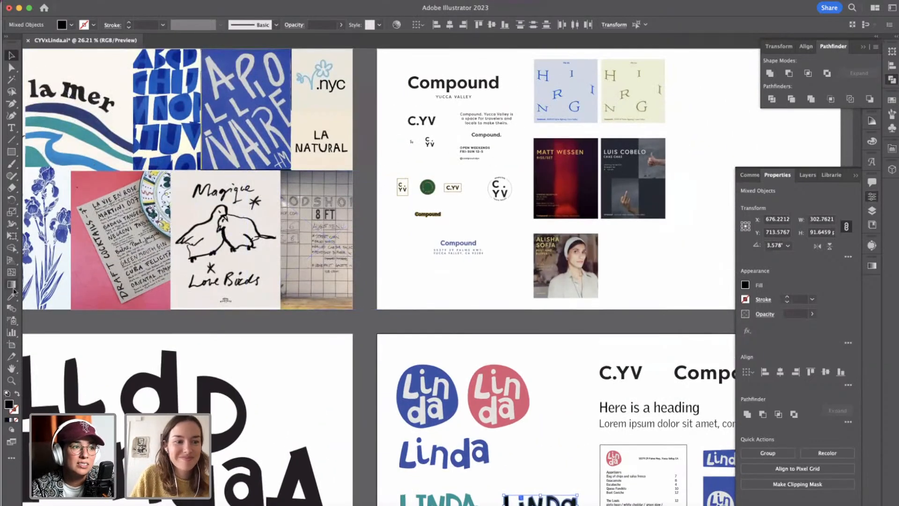
click(12, 297)
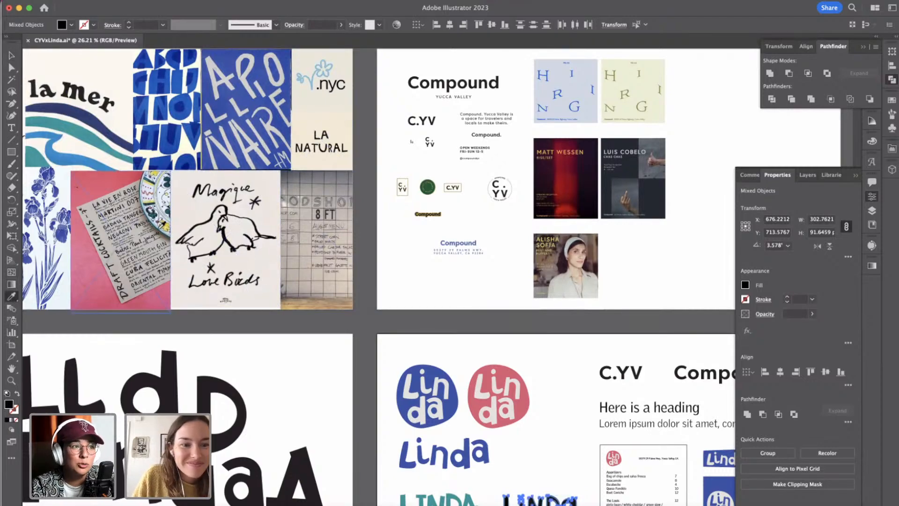
scroll(158, 227, up, 2)
scroll(158, 228, up, 7)
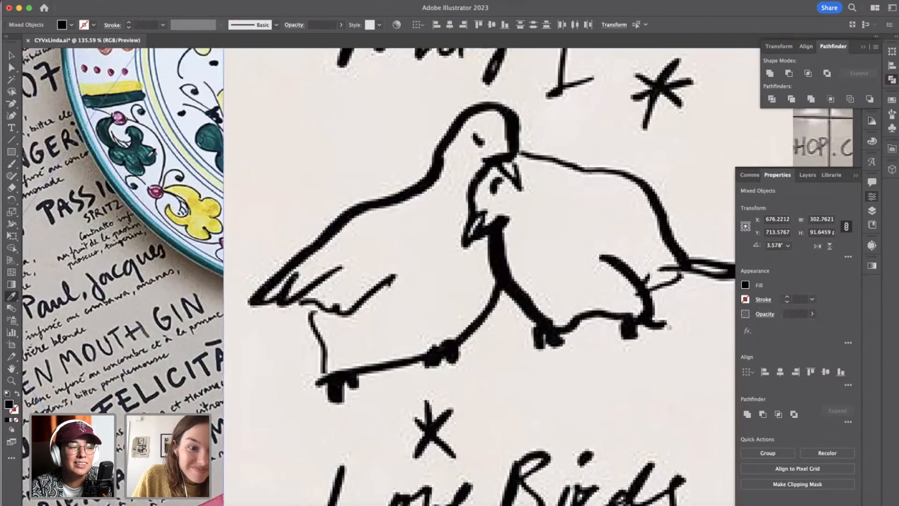
click(142, 148)
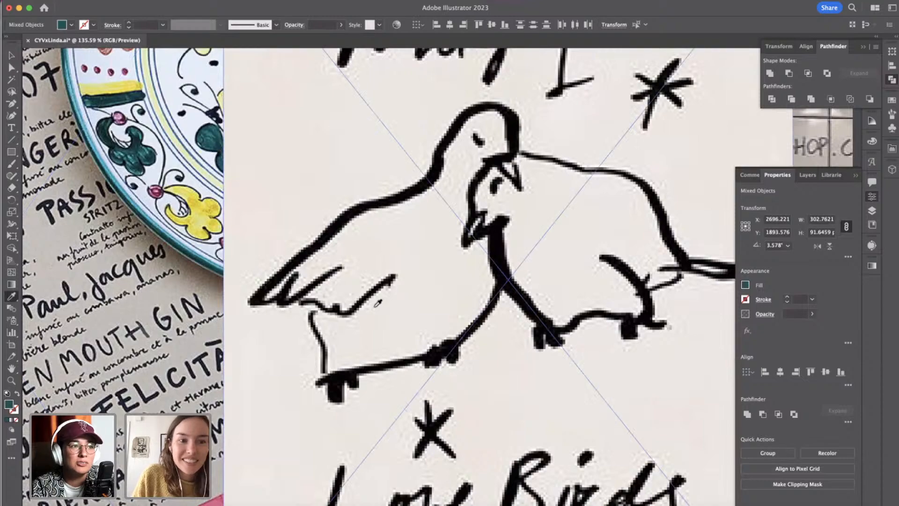
scroll(375, 307, down, 7)
scroll(524, 411, down, 5)
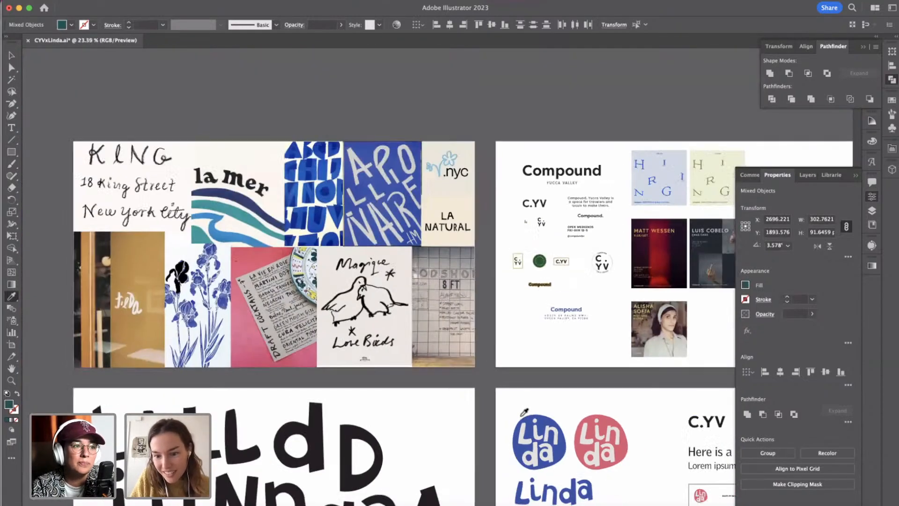
key(v)
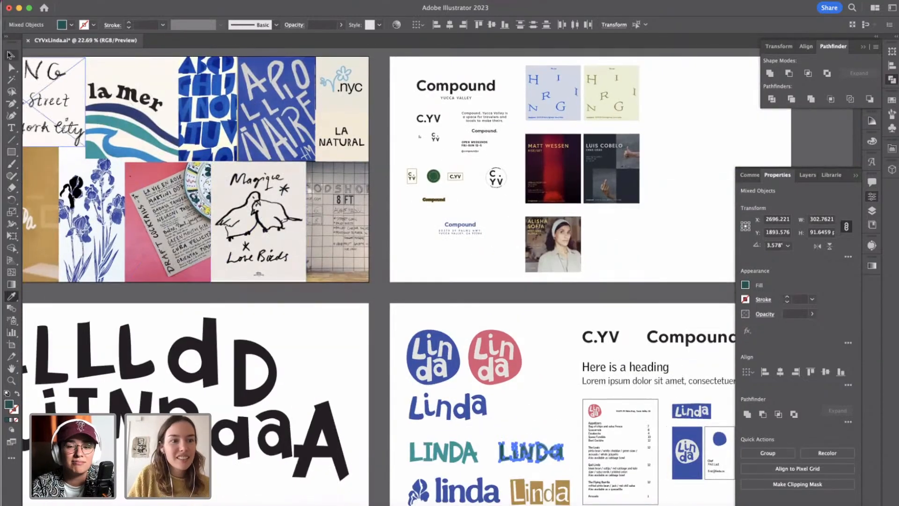
click(531, 451)
click(543, 432)
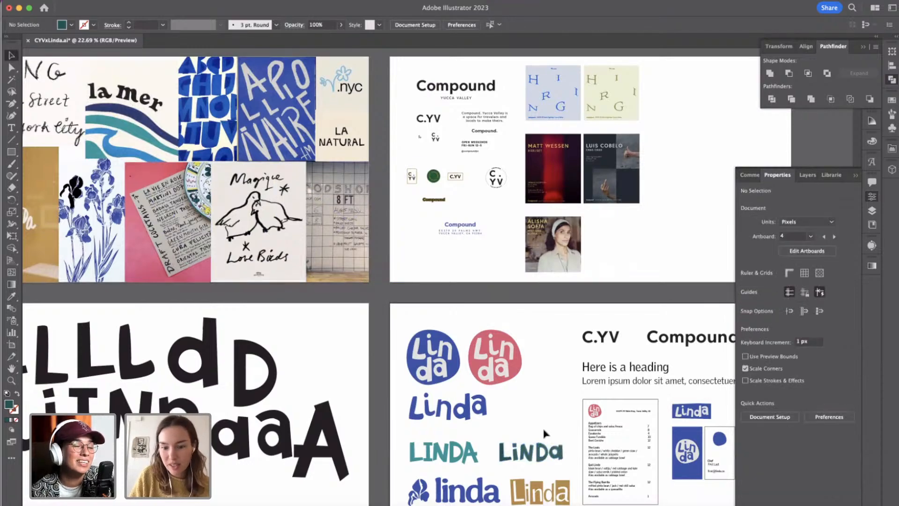
Scale the blue iris linda logo down slightly and shift the tan Linda group to sit beside it beneath the LiNDa wordmark.
scroll(544, 432, up, 6)
scroll(545, 432, down, 3)
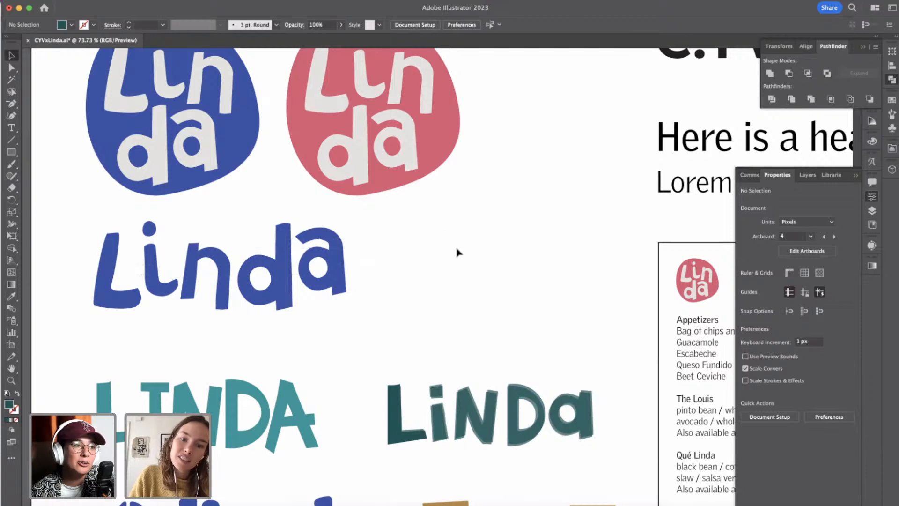
scroll(458, 252, down, 3)
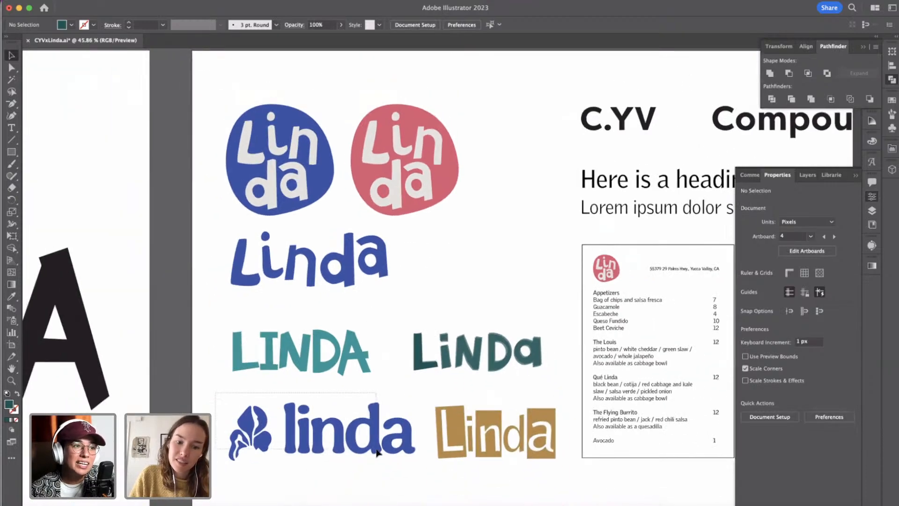
click(396, 452)
scroll(250, 327, down, 2)
scroll(251, 327, left, 1)
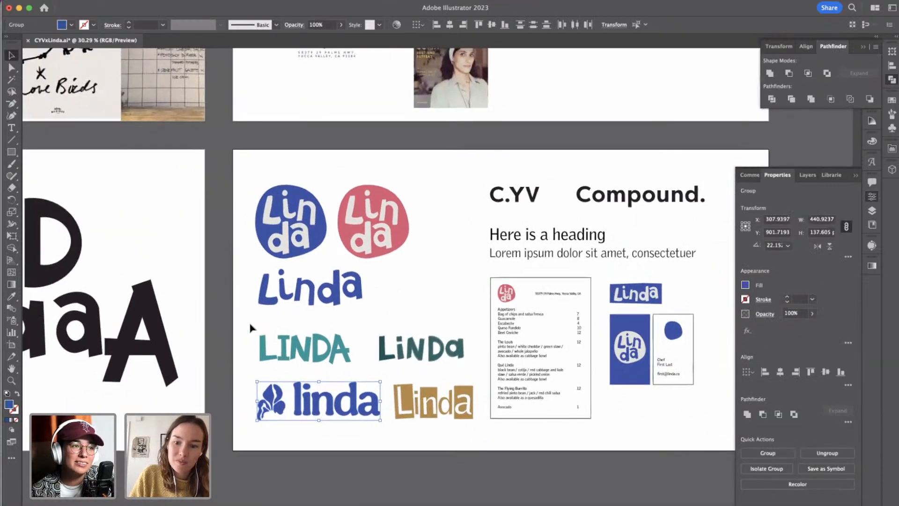
click(576, 441)
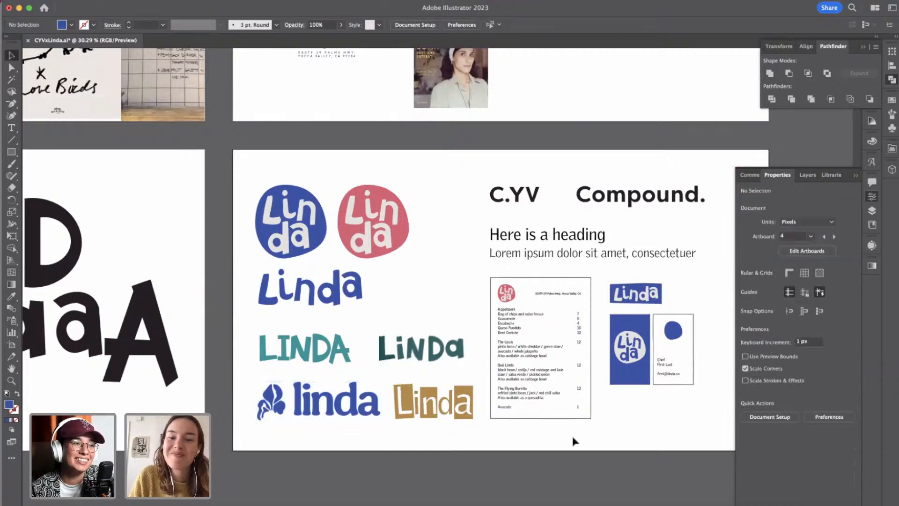
click(358, 427)
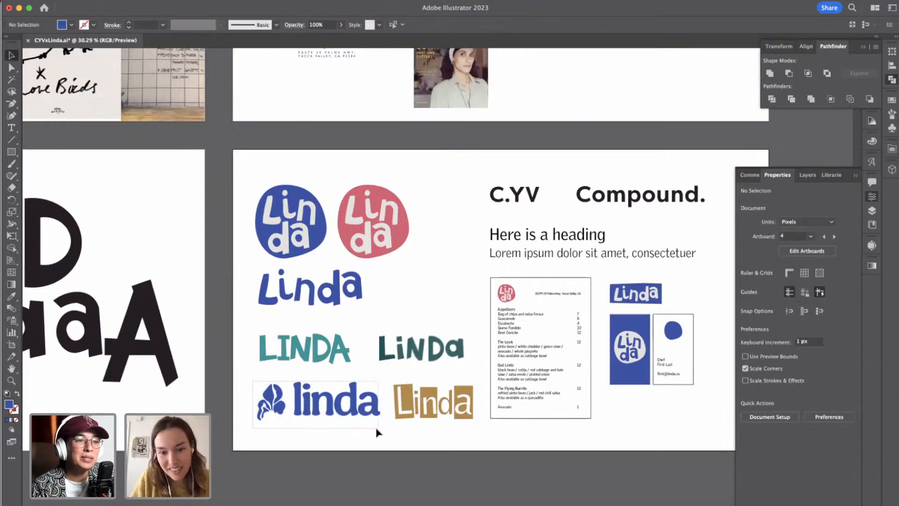
drag(380, 381, 450, 406)
click(377, 398)
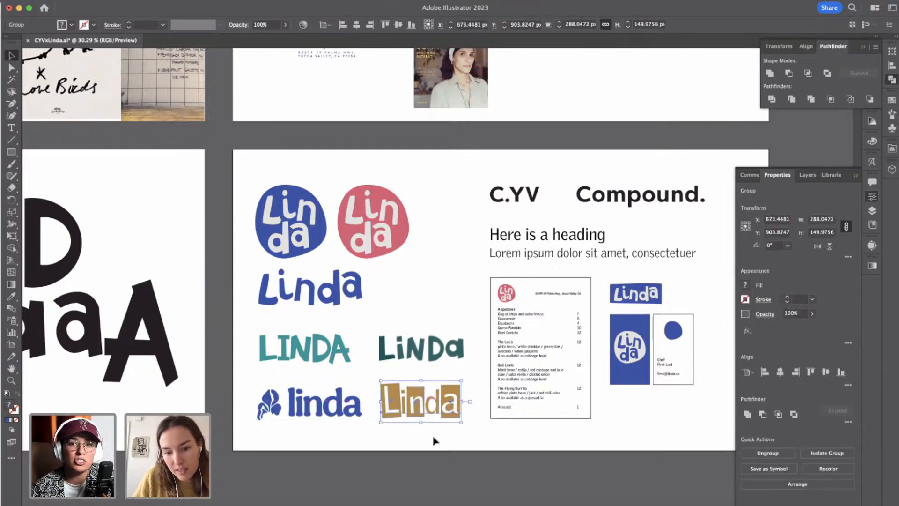
click(434, 437)
Add a new artboard after the Logo artboard.
scroll(604, 396, right, 5)
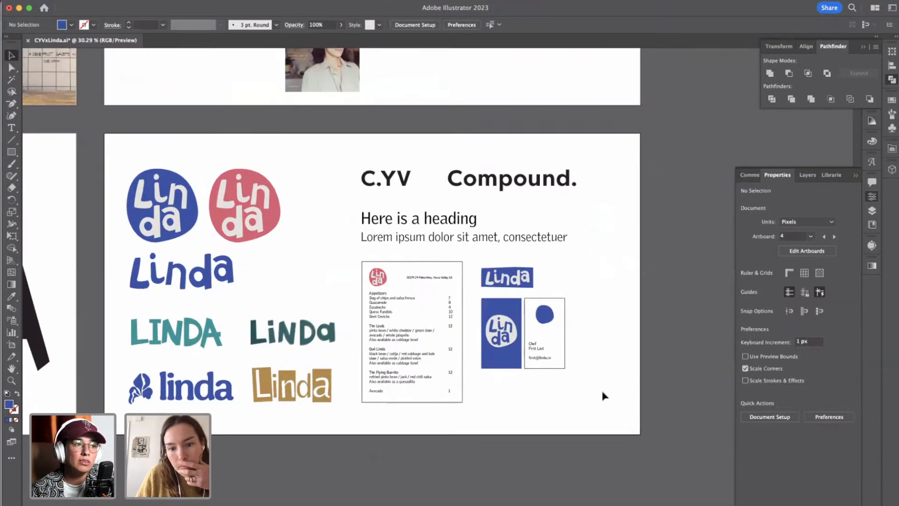
click(864, 48)
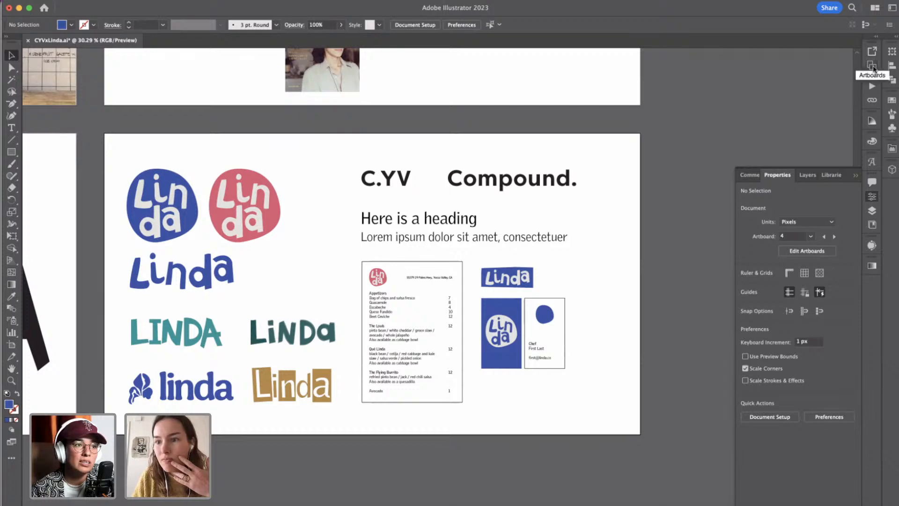
click(873, 67)
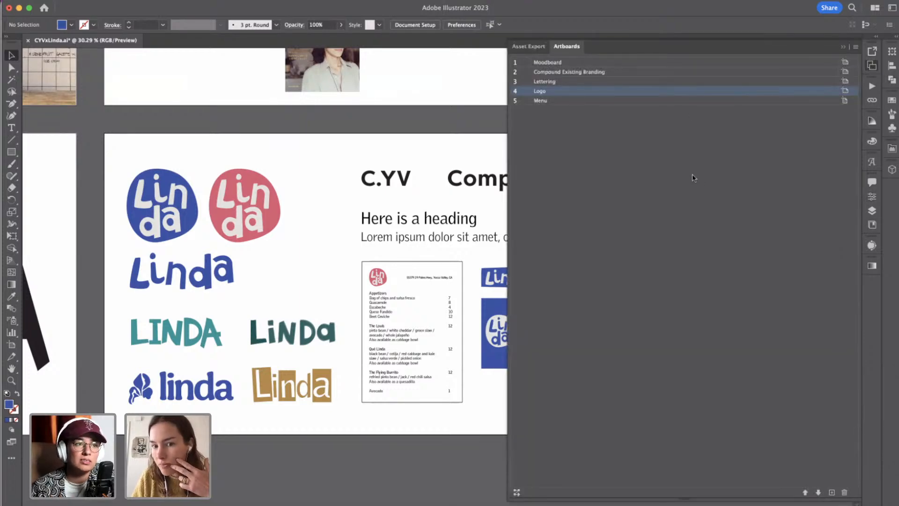
click(832, 492)
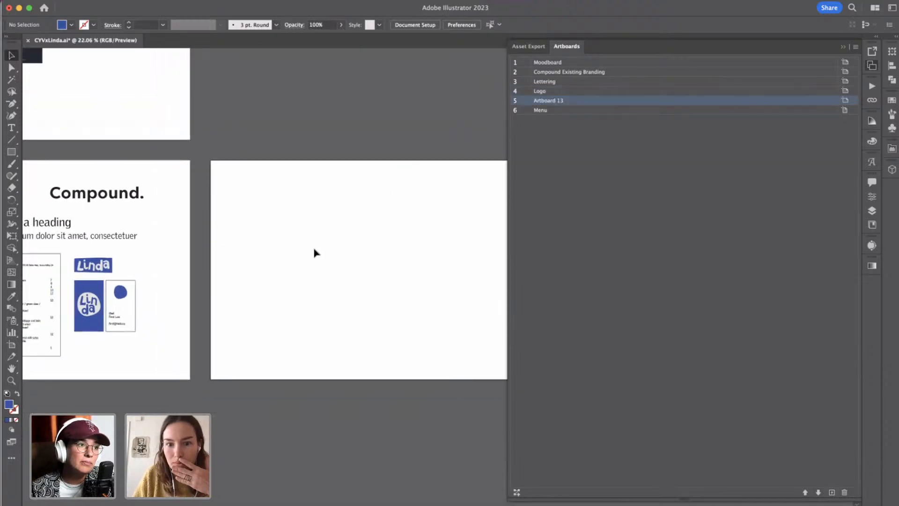
scroll(314, 253, left, 3)
click(842, 48)
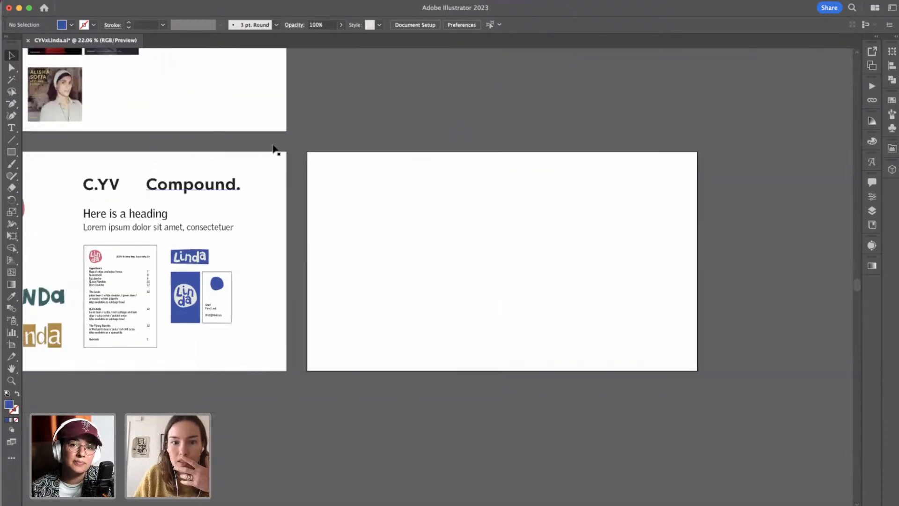
Copy the C.YV and Compound. text, heading samples, menu and card mockups from the Logo artboard to the left part of the new artboard.
scroll(277, 150, left, 5)
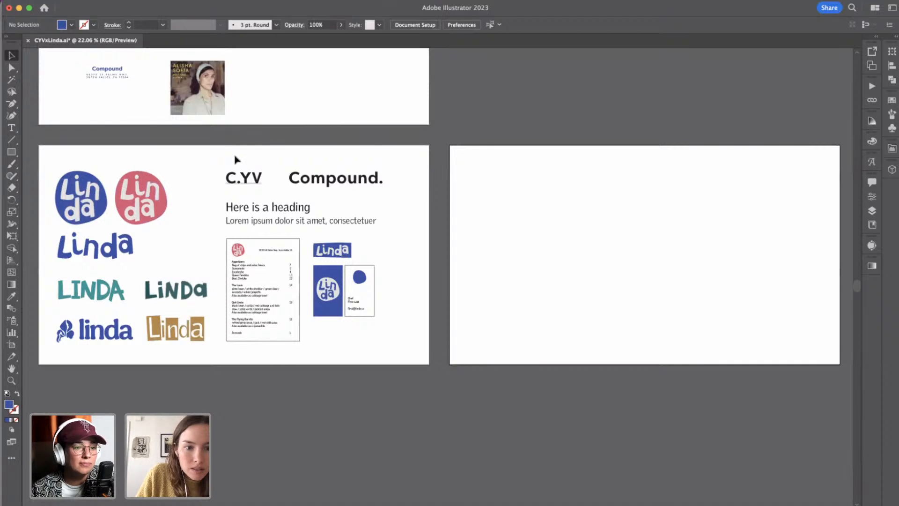
drag(234, 157, 403, 348)
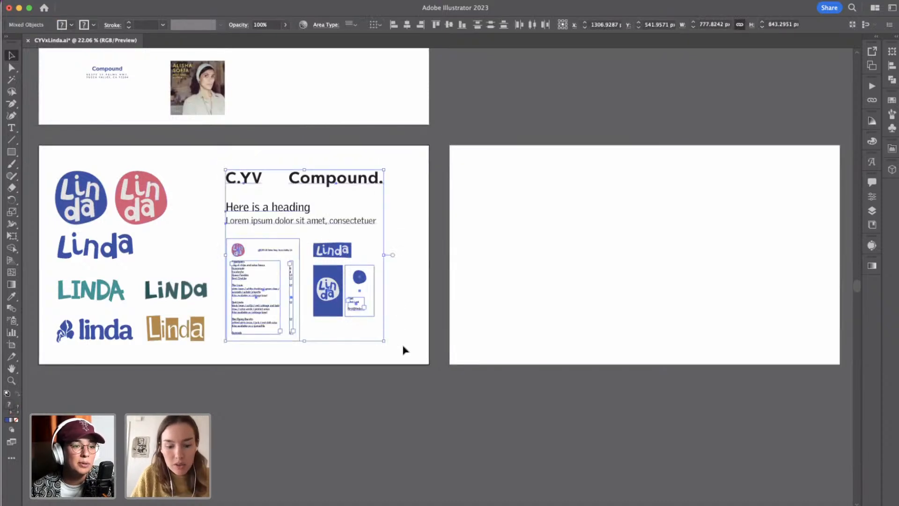
click(526, 287)
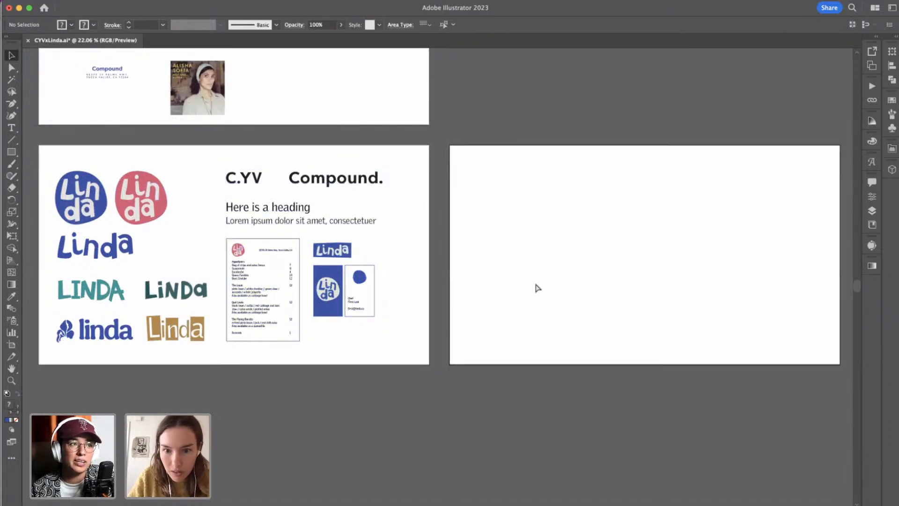
key(shift+super+v)
drag(656, 183, 493, 184)
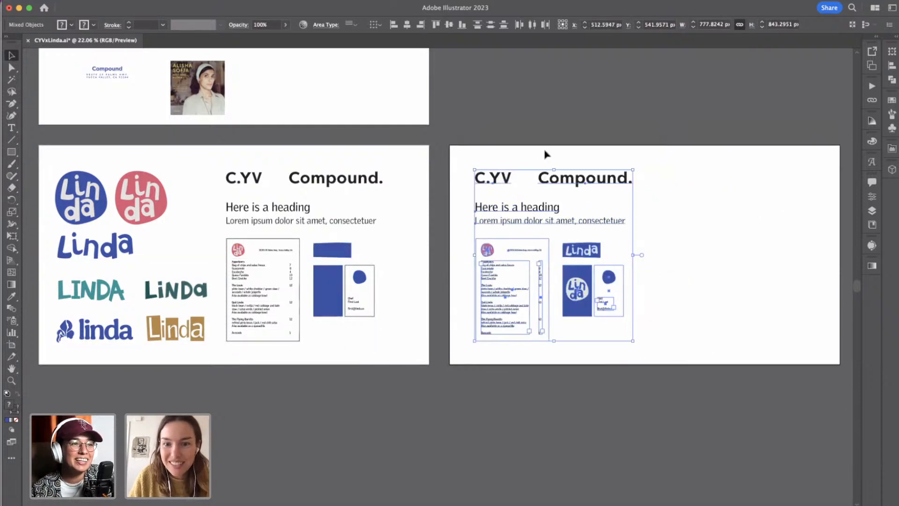
click(544, 153)
Examine the character and paragraph settings of the copied C.YV and Compound. text.
click(582, 178)
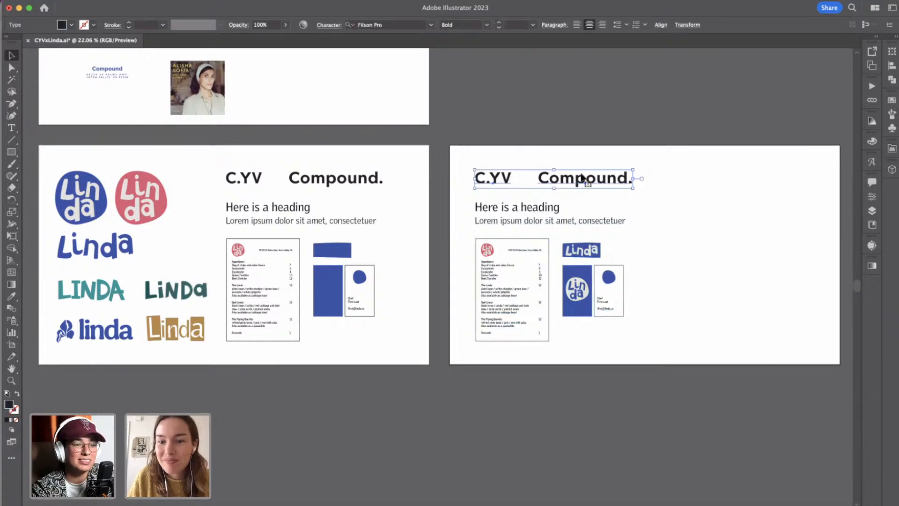
click(873, 197)
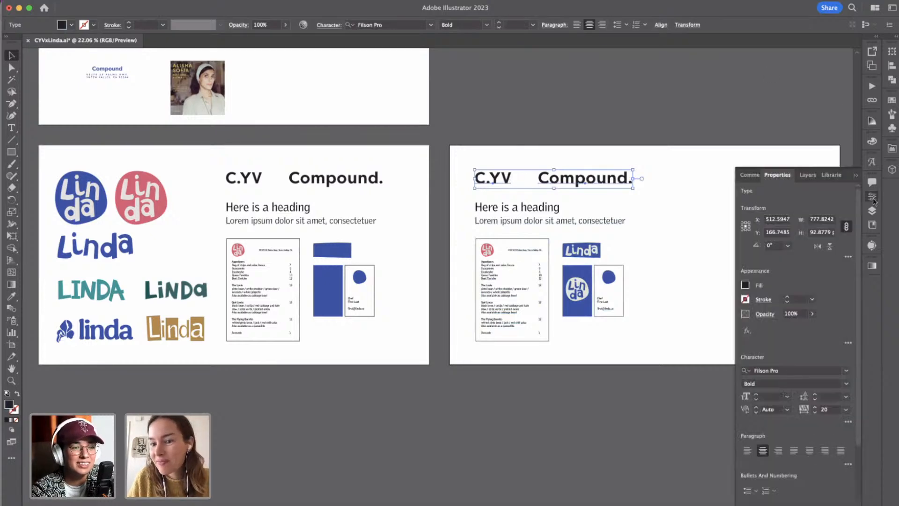
scroll(820, 422, down, 3)
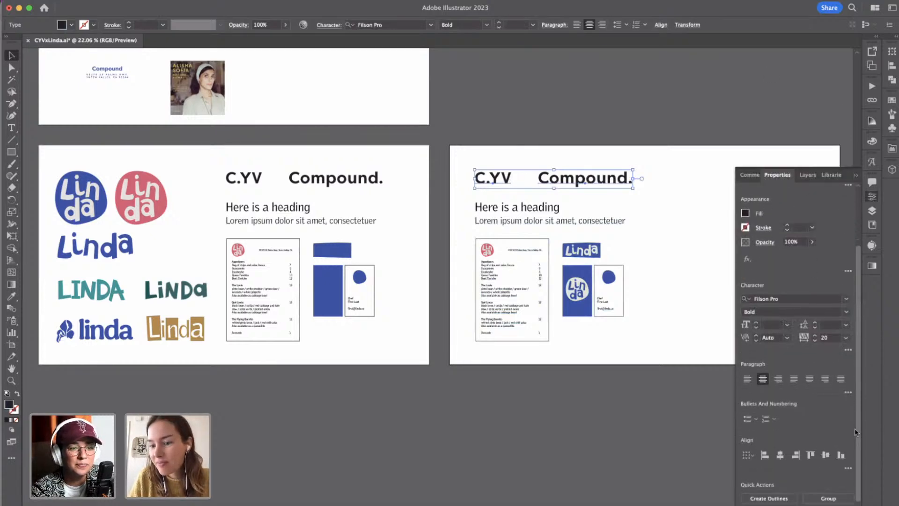
click(673, 232)
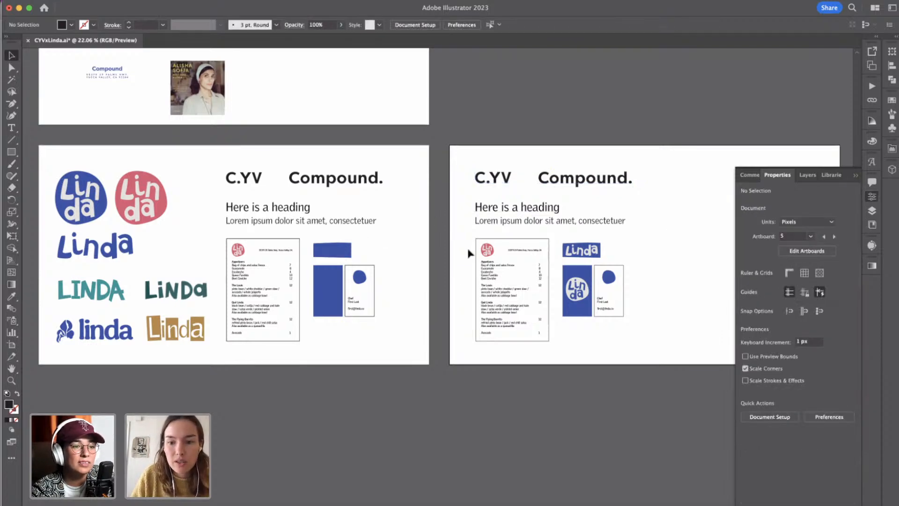
Try to move the blue banner shape on the Logo artboard and undo the move.
drag(321, 248, 317, 253)
key(super+z)
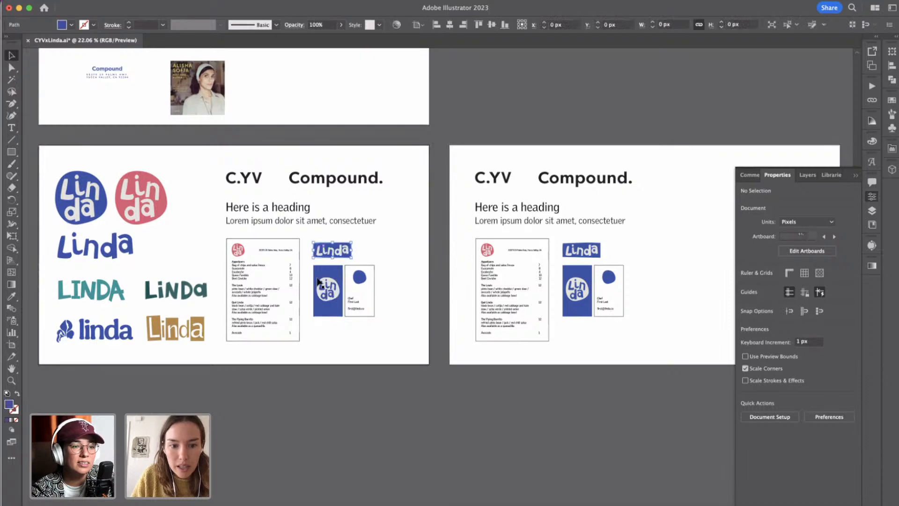
click(430, 232)
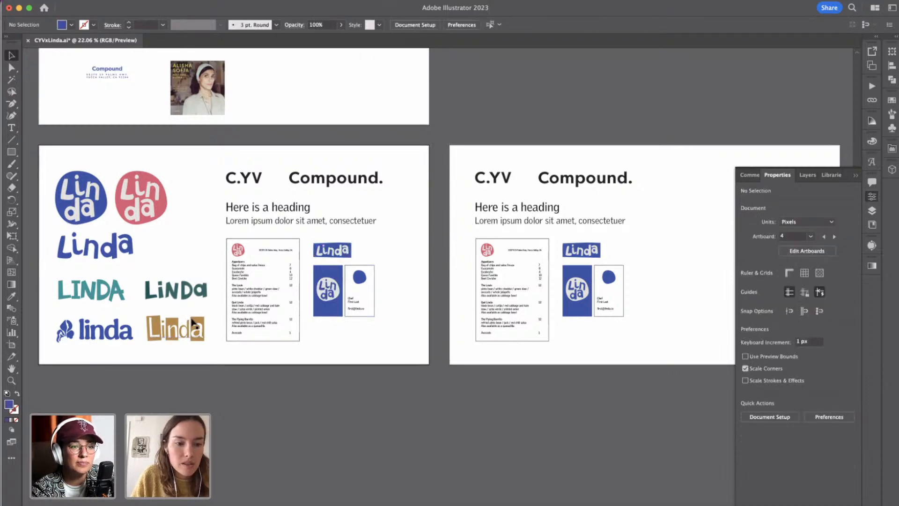
click(145, 323)
click(209, 351)
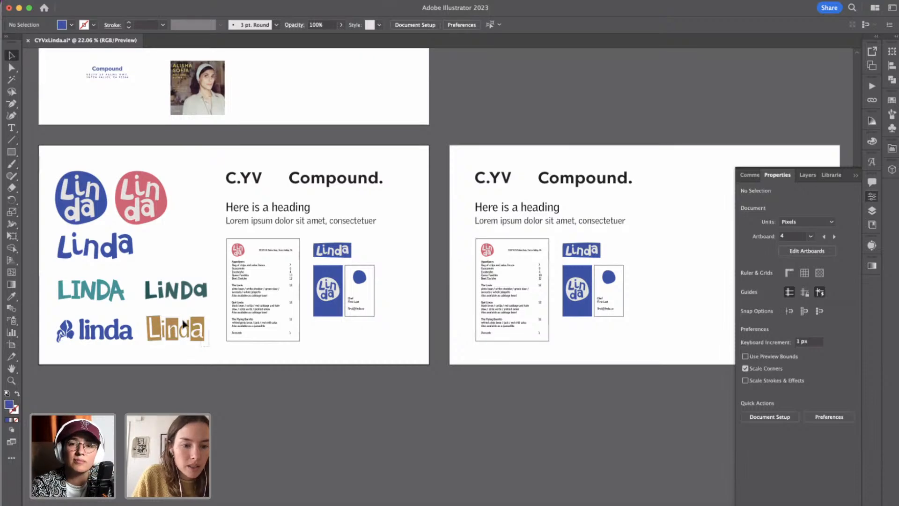
Copy the gold Linda block-letter wordmark over the blue banner on the new artboard and scale it to about 213 px wide.
click(147, 321)
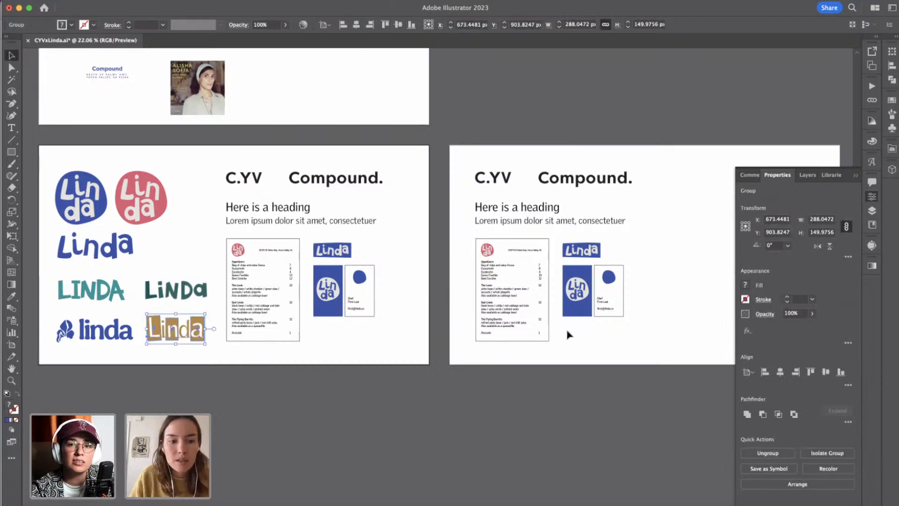
scroll(572, 327, up, 5)
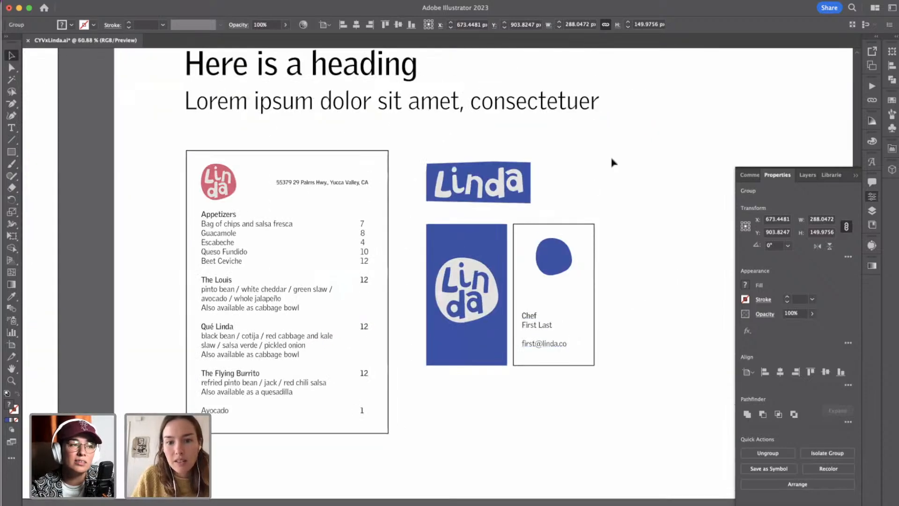
key(super+x)
key(super+v)
drag(404, 267, 491, 174)
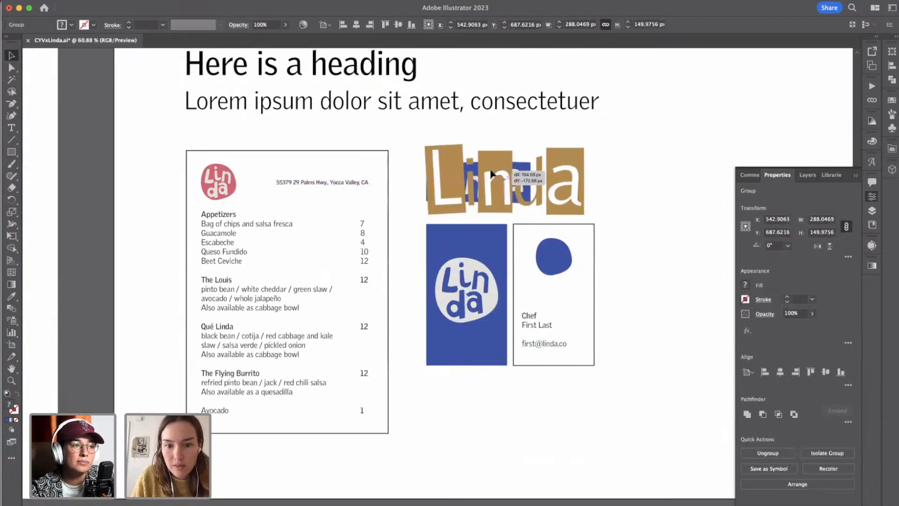
drag(588, 182, 544, 181)
Send the gold wordmark to the back and delete the blue Linda banner covering it.
key(super+shift+[)
click(585, 170)
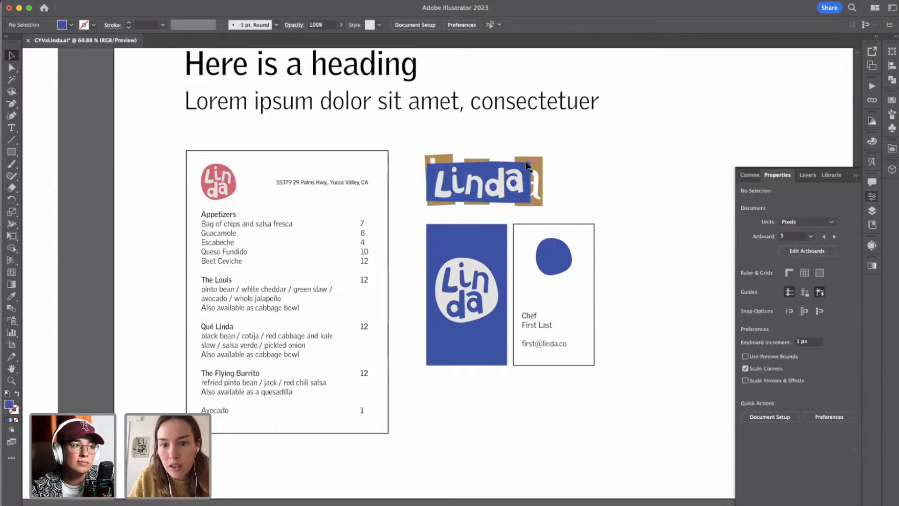
click(522, 172)
key(Delete)
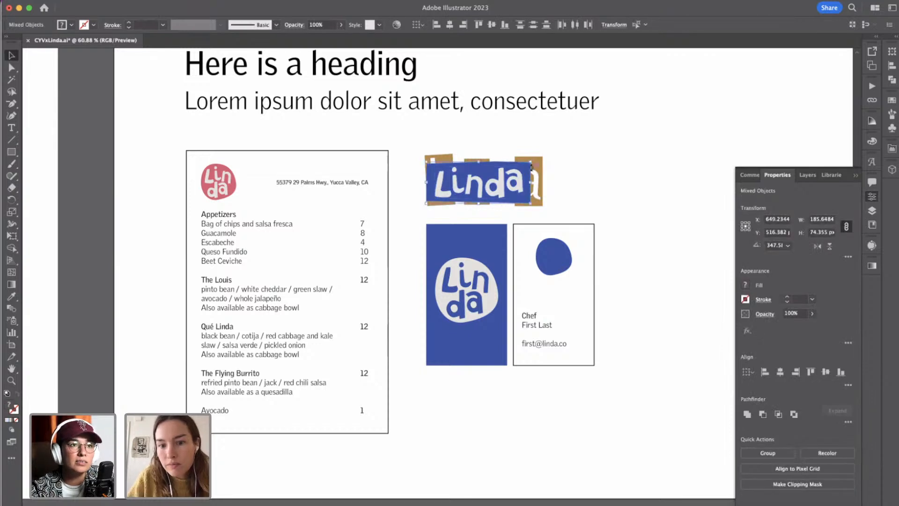
drag(411, 142, 553, 204)
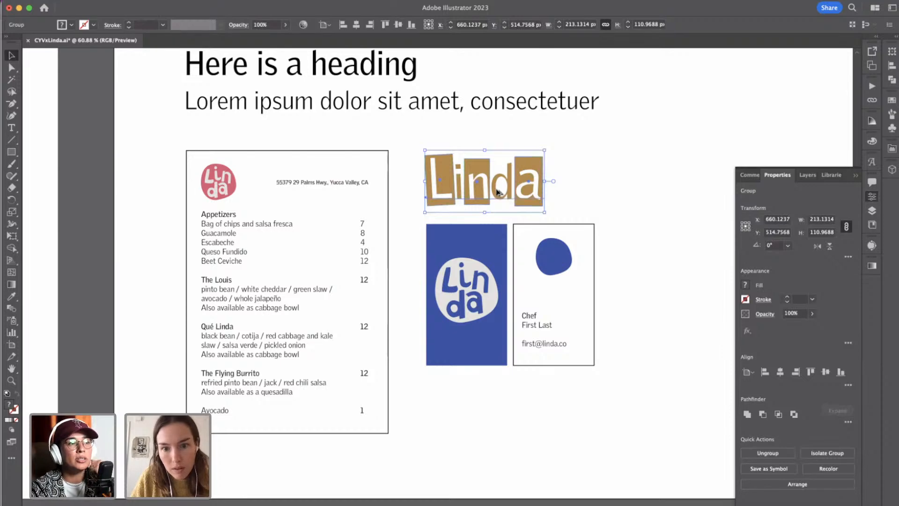
Replace the menu mockup's red round logo with a copy of the gold wordmark about 94 px wide.
drag(498, 192, 255, 182)
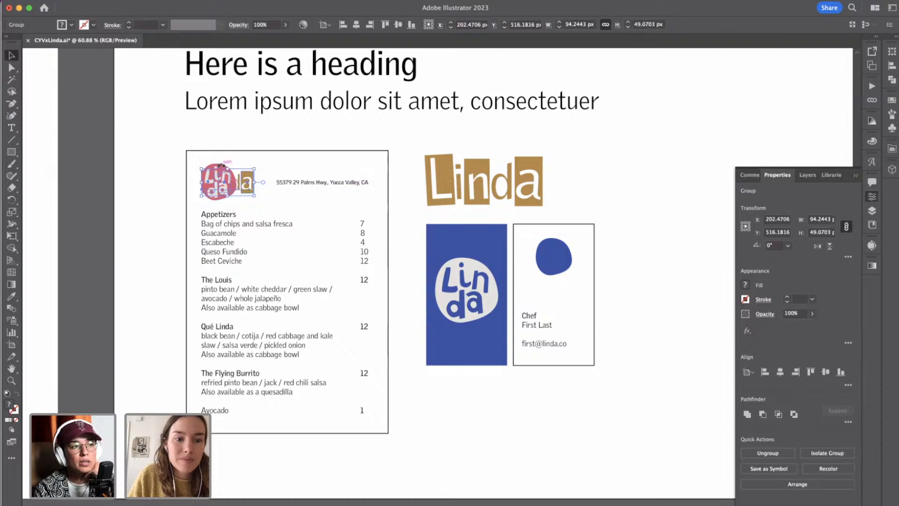
click(171, 168)
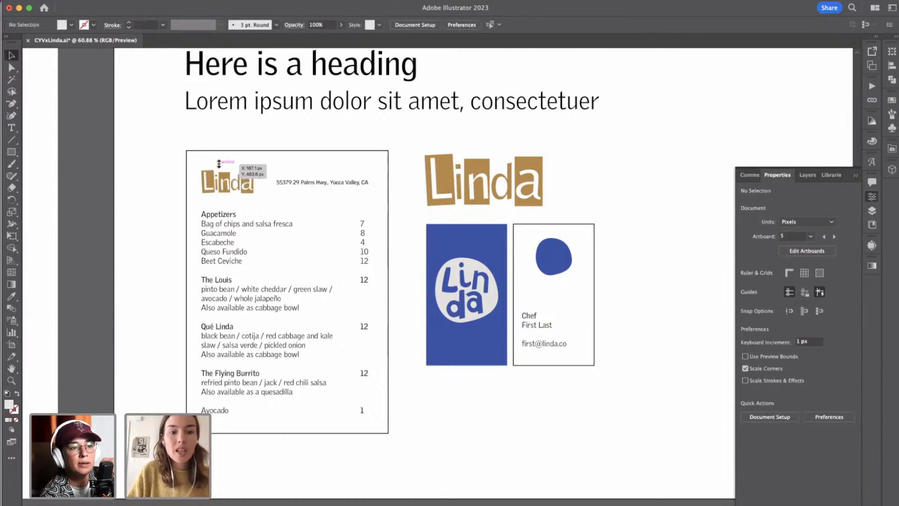
Collapse the document properties and examine the lettering and illustration references on the moodboard artboard.
alt+scroll(219, 163, down, 2)
alt+scroll(219, 163, down, 8)
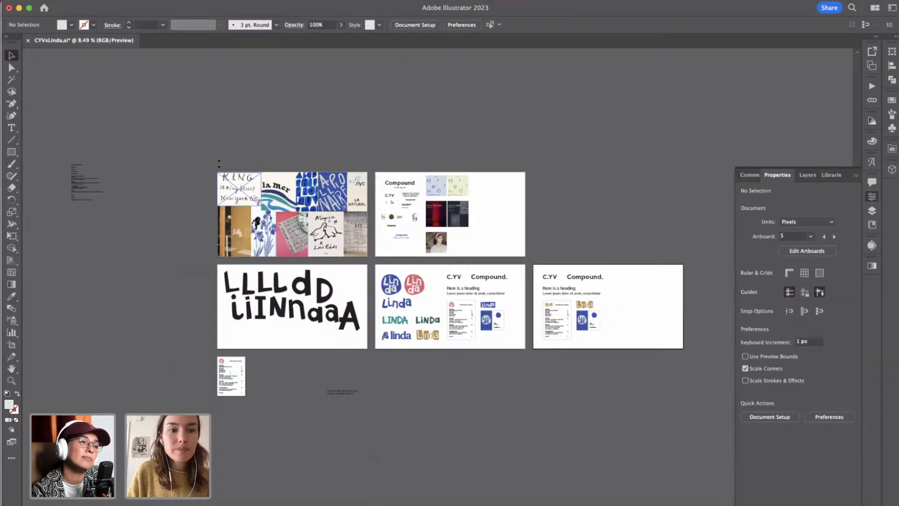
right_click(219, 163)
click(201, 156)
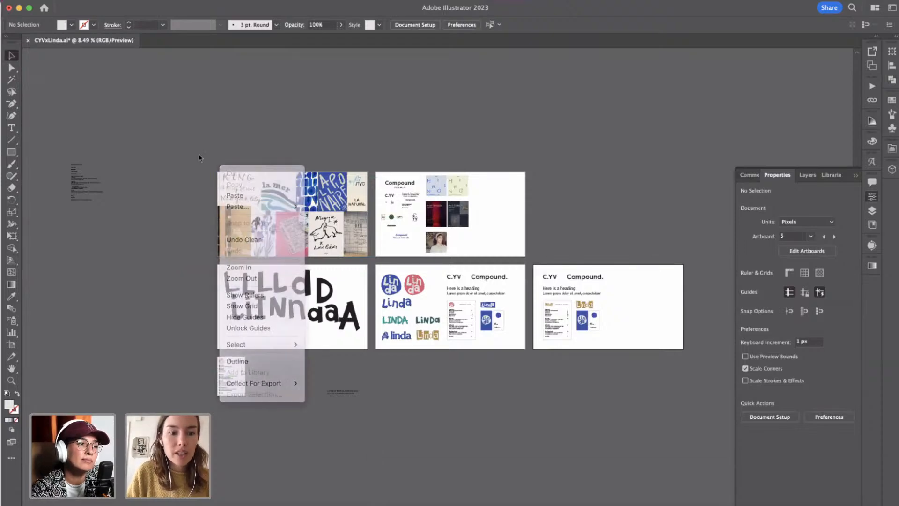
alt+scroll(297, 197, up, 6)
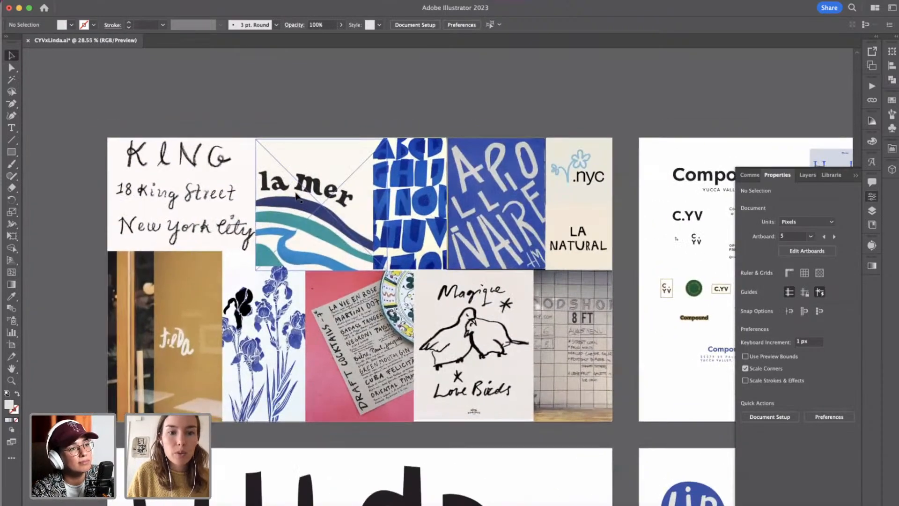
alt+scroll(297, 197, up, 2)
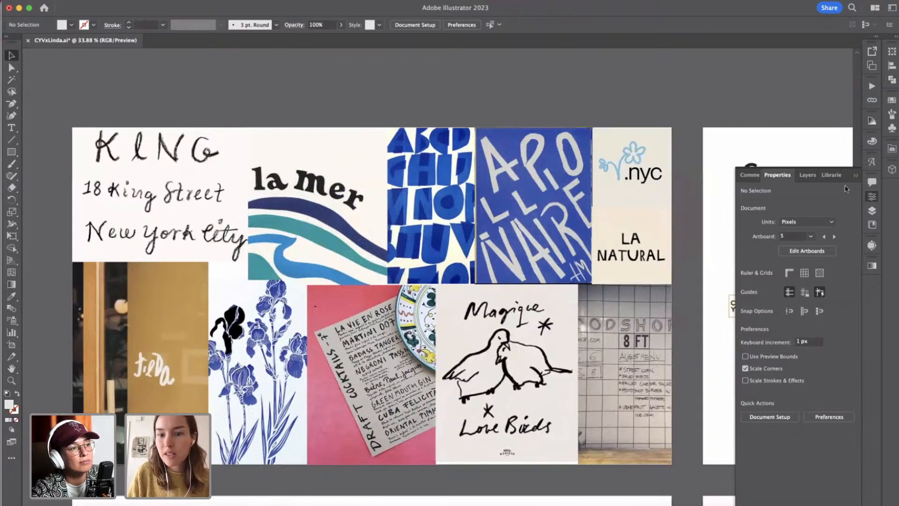
click(857, 176)
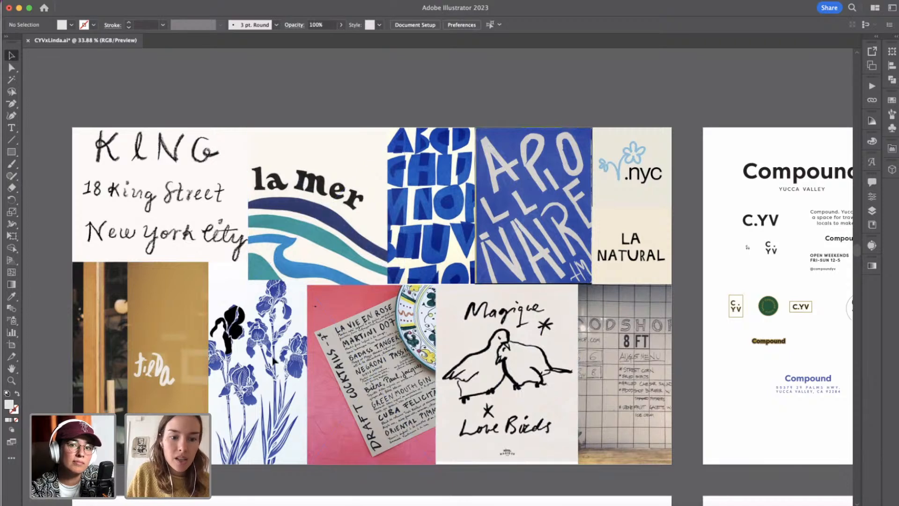
scroll(626, 324, right, 3)
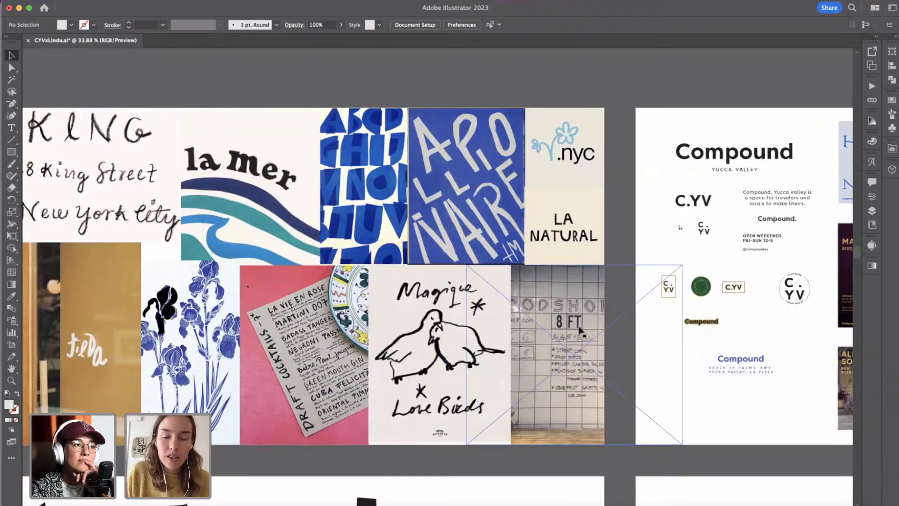
Examine the Compound logos, badges and poster samples on the brand reference artboard.
scroll(579, 331, right, 4)
scroll(580, 331, right, 2)
scroll(522, 352, right, 8)
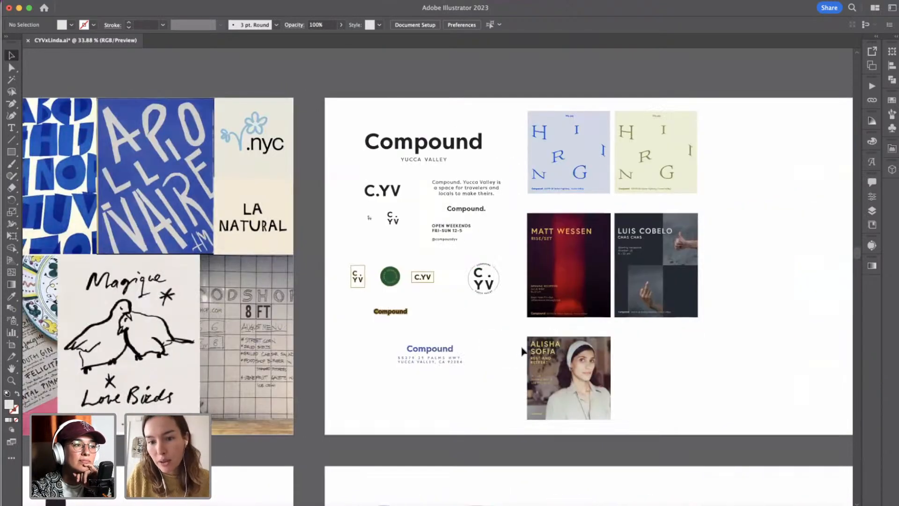
scroll(697, 263, up, 2)
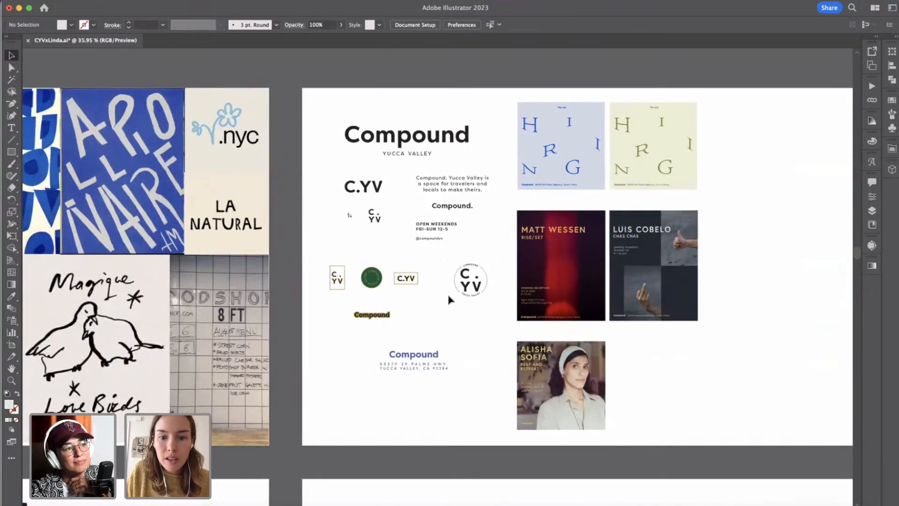
scroll(448, 299, up, 4)
scroll(449, 299, up, 2)
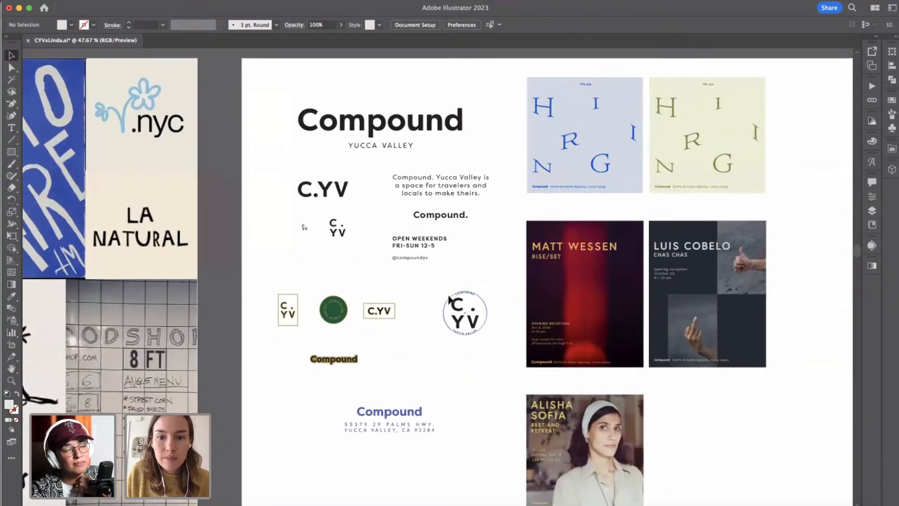
scroll(449, 298, down, 1)
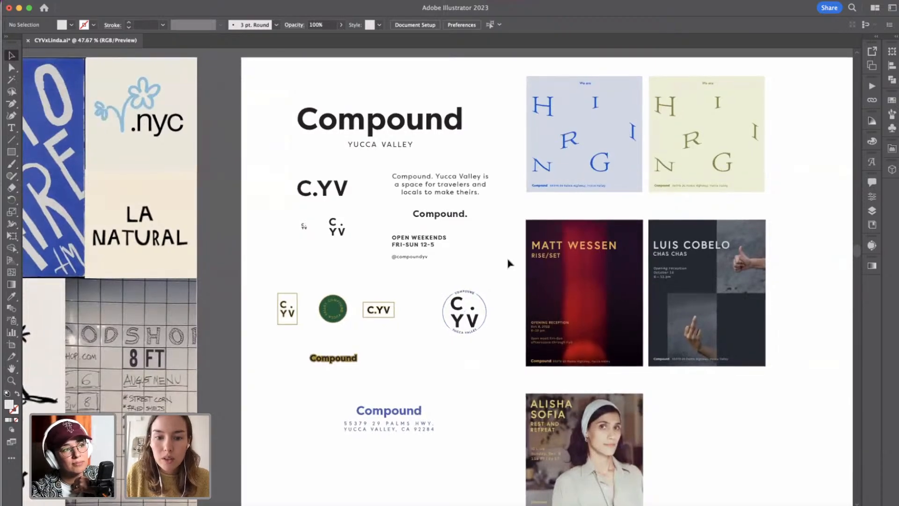
scroll(509, 264, down, 2)
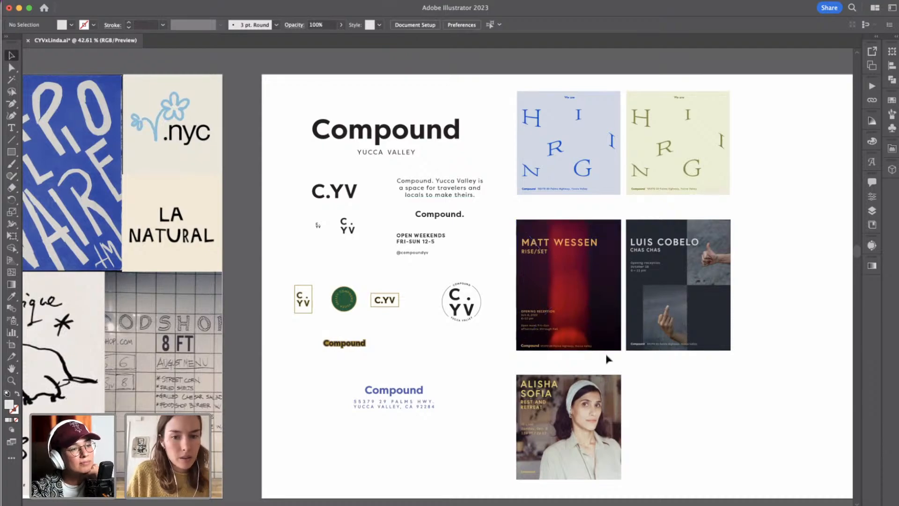
Compare the hand-lettered moodboard images with the neighbouring Compound brand samples.
scroll(607, 359, left, 8)
scroll(607, 358, down, 4)
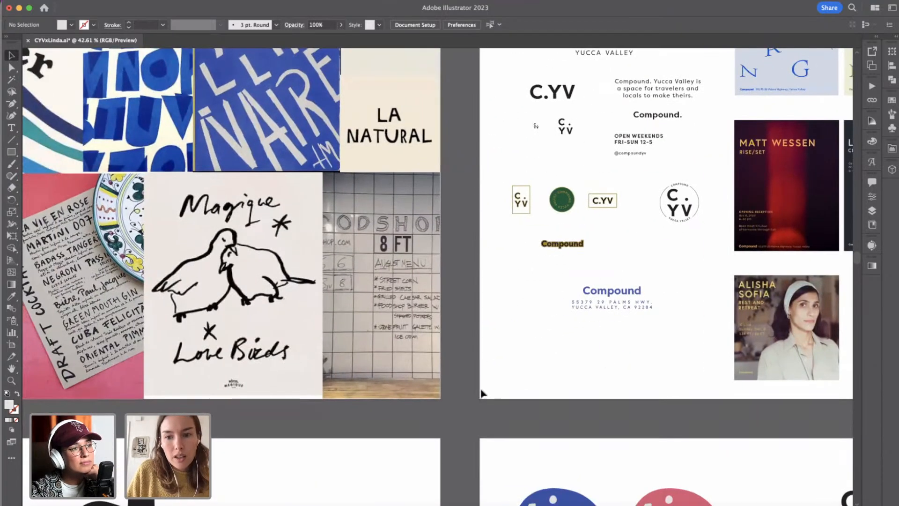
scroll(482, 393, down, 5)
scroll(482, 393, left, 3)
scroll(481, 394, up, 6)
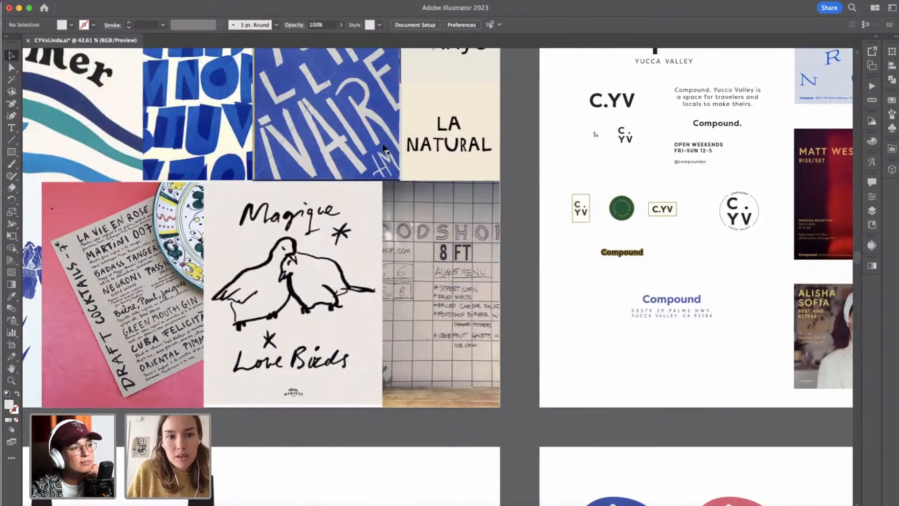
scroll(377, 202, up, 3)
scroll(380, 206, down, 12)
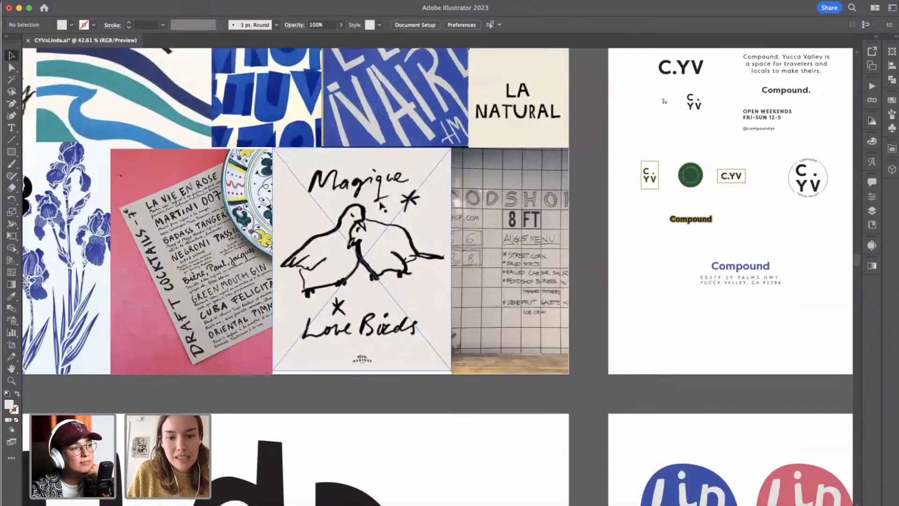
Review the black letter studies, the coloured Linda logo options and the blue mockups on the Logo artboard.
alt+scroll(380, 206, down, 3)
scroll(380, 206, left, 1)
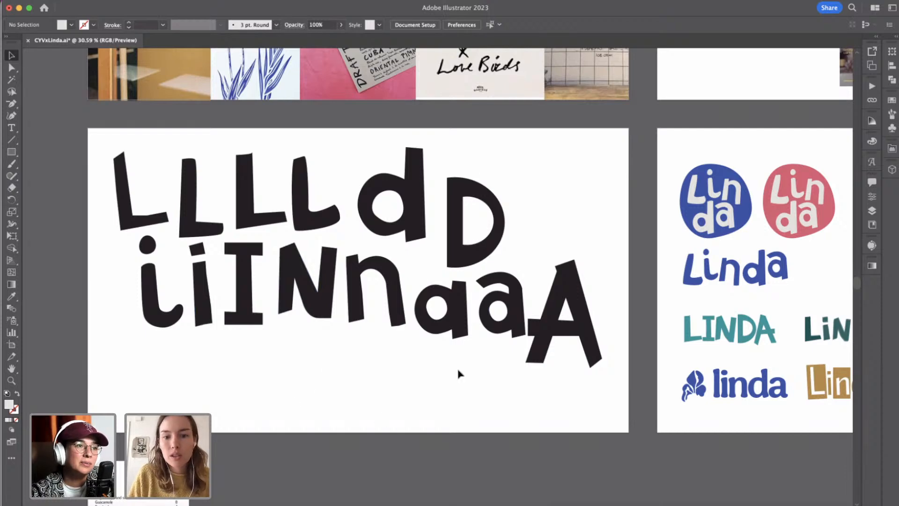
scroll(459, 373, right, 3)
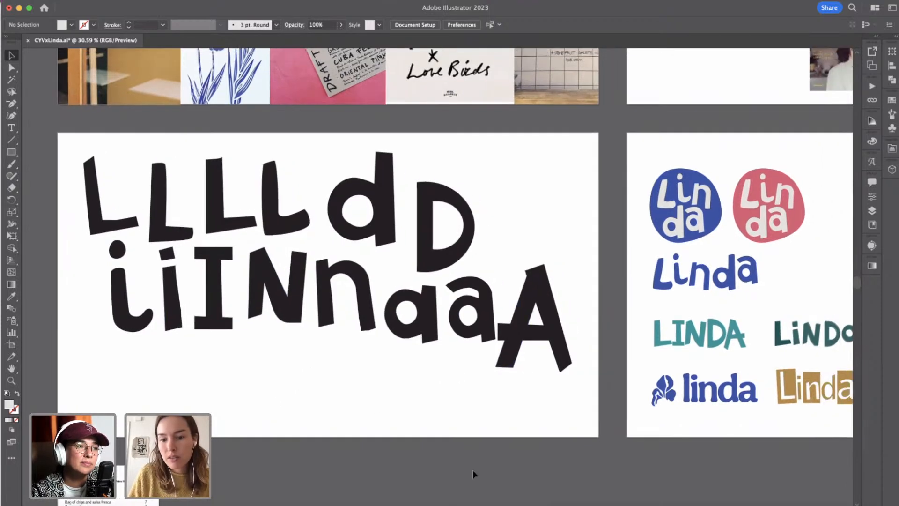
scroll(359, 380, right, 10)
scroll(354, 388, right, 6)
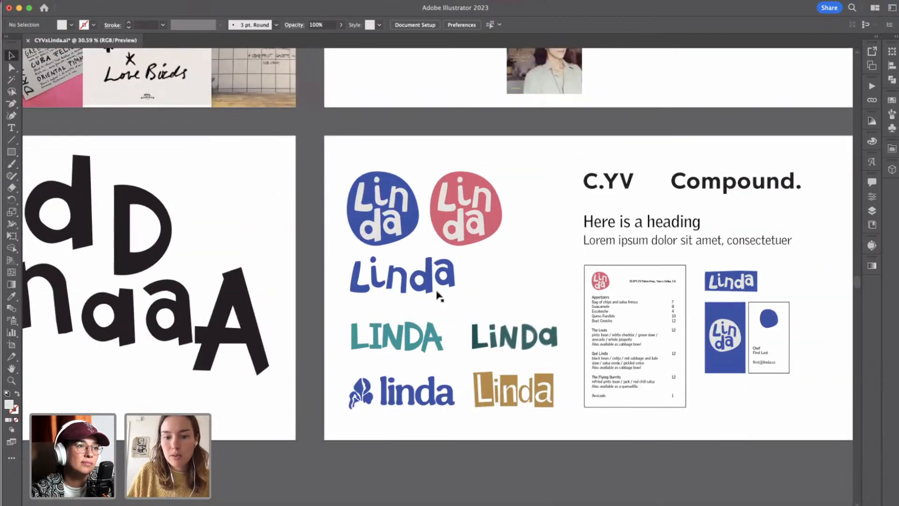
scroll(514, 251, up, 5)
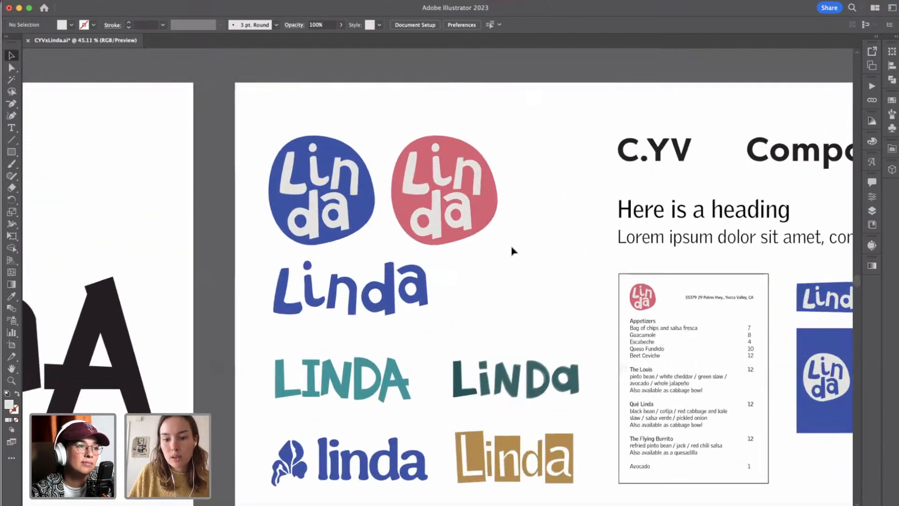
scroll(459, 254, down, 1)
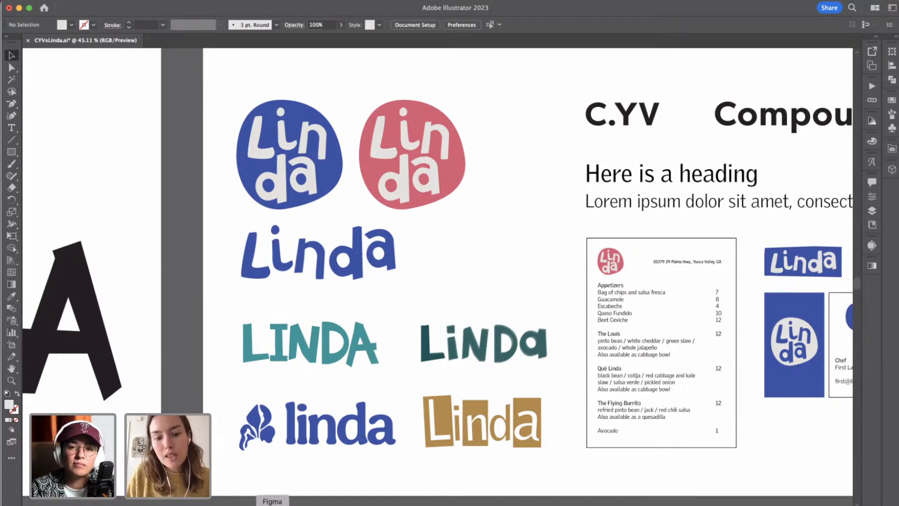
scroll(487, 483, right, 3)
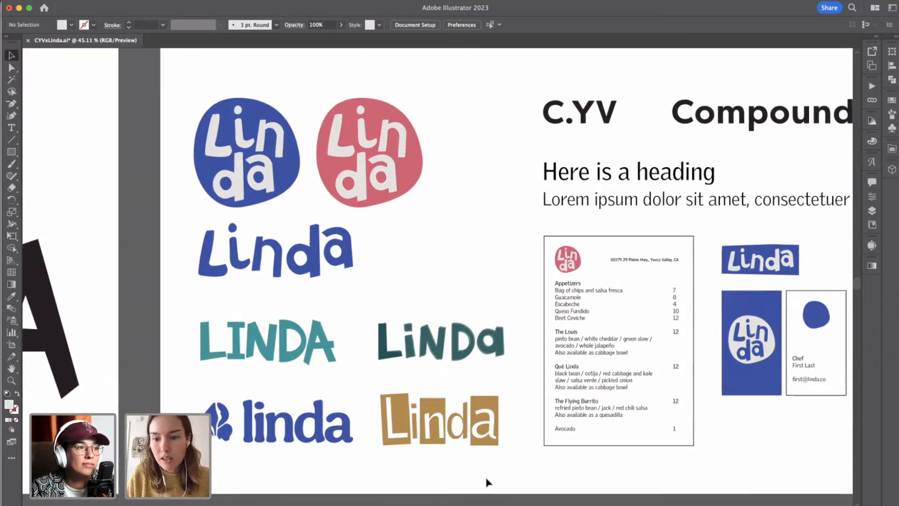
scroll(488, 482, right, 10)
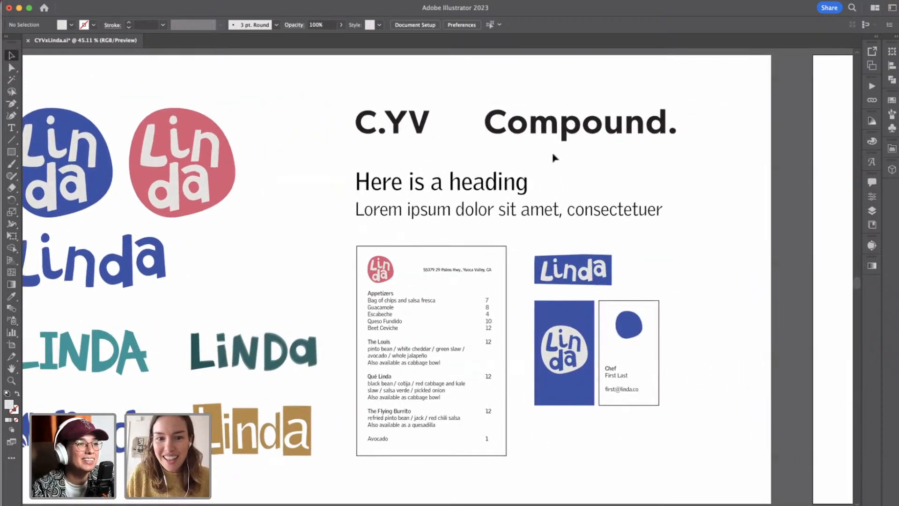
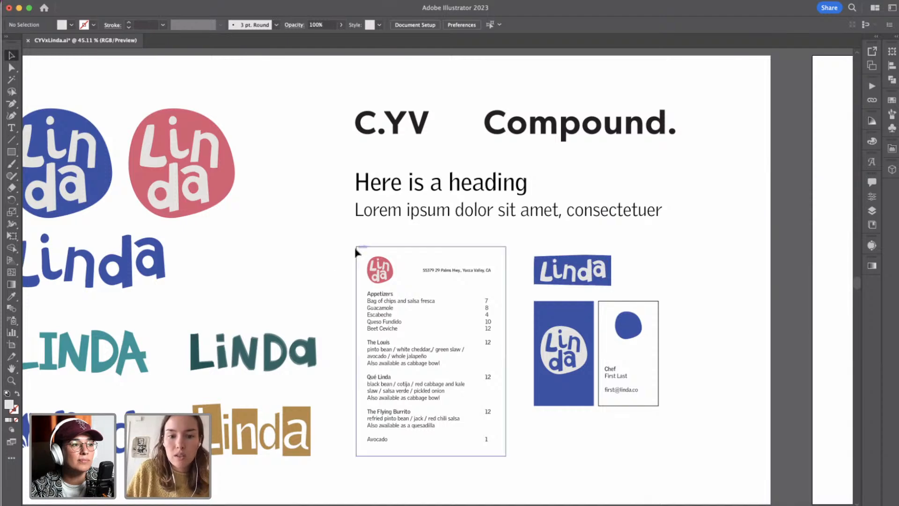
Compare the blue and pink Linda mockups with the gold block-letter mockups on the neighbouring artboard.
scroll(561, 381, down, 5)
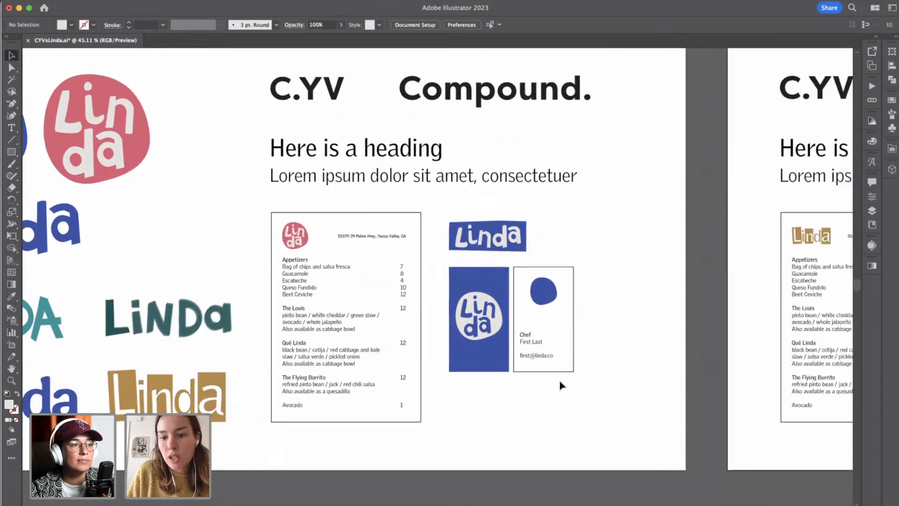
scroll(560, 385, down, 1)
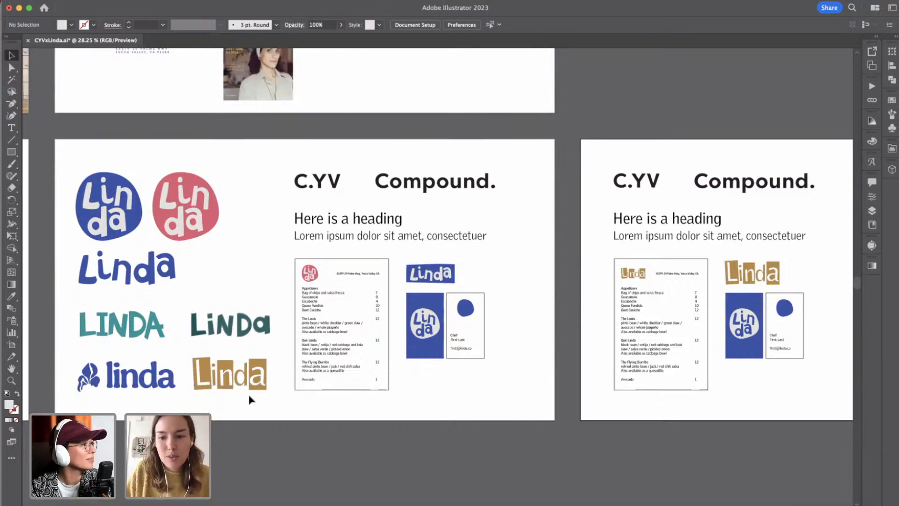
scroll(755, 247, up, 4)
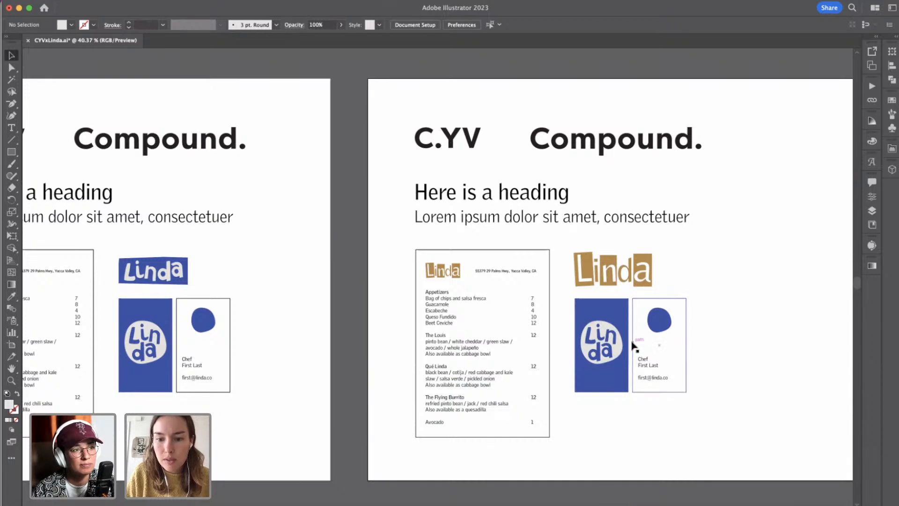
scroll(722, 500, down, 3)
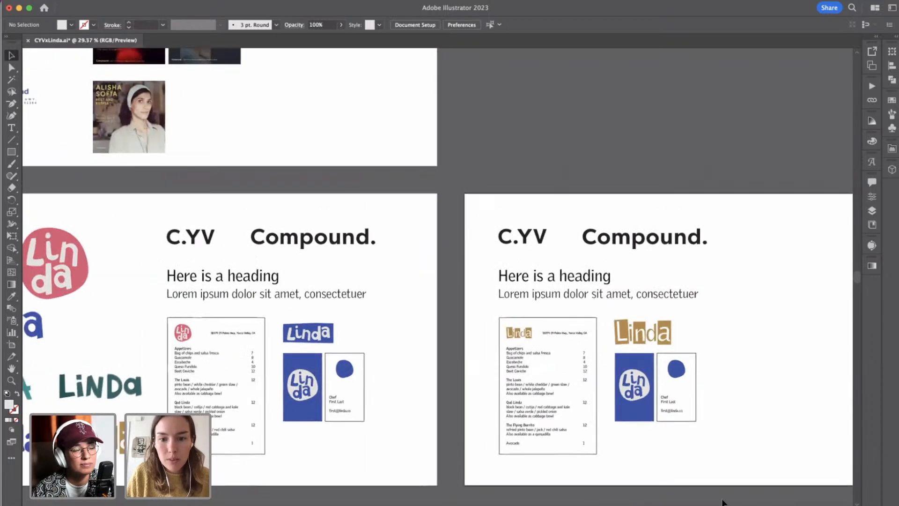
Review all five artboards together, from the moodboard and Compound references to the letter studies and both mockup directions.
scroll(722, 499, down, 3)
scroll(722, 500, down, 5)
scroll(723, 502, down, 3)
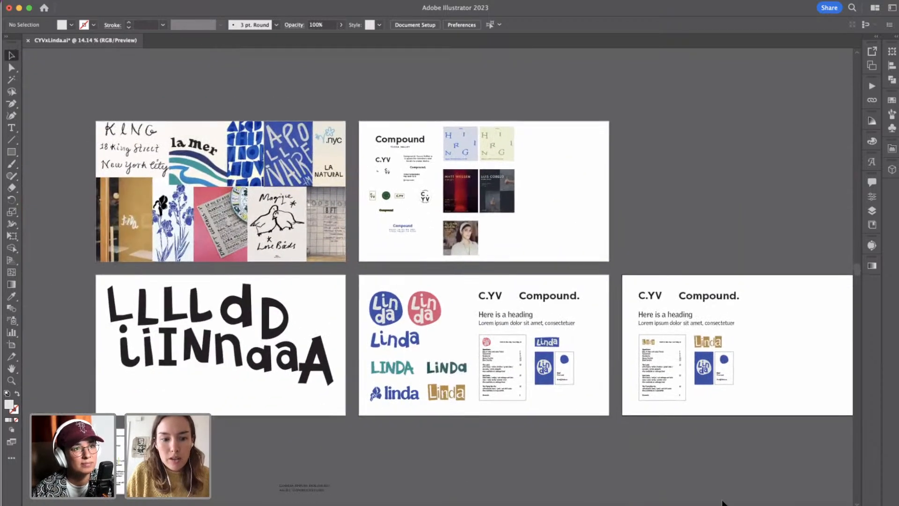
scroll(724, 503, up, 3)
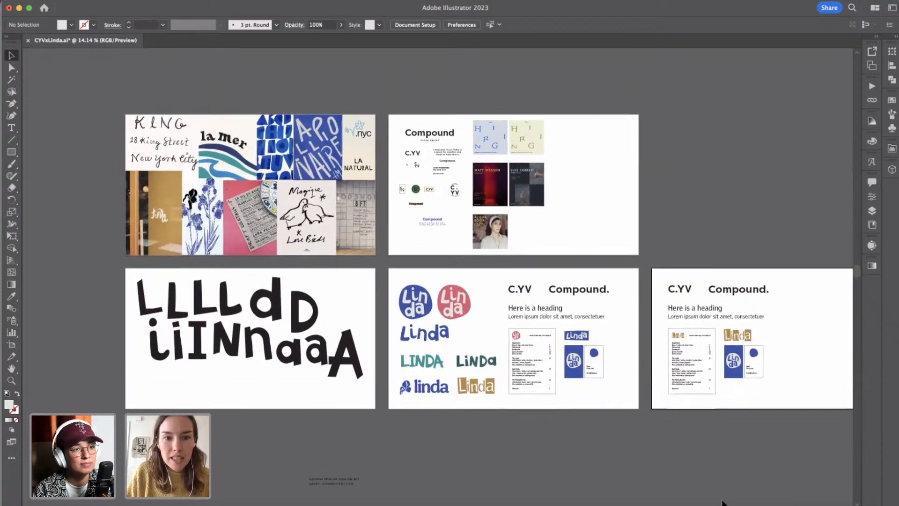
scroll(723, 504, right, 2)
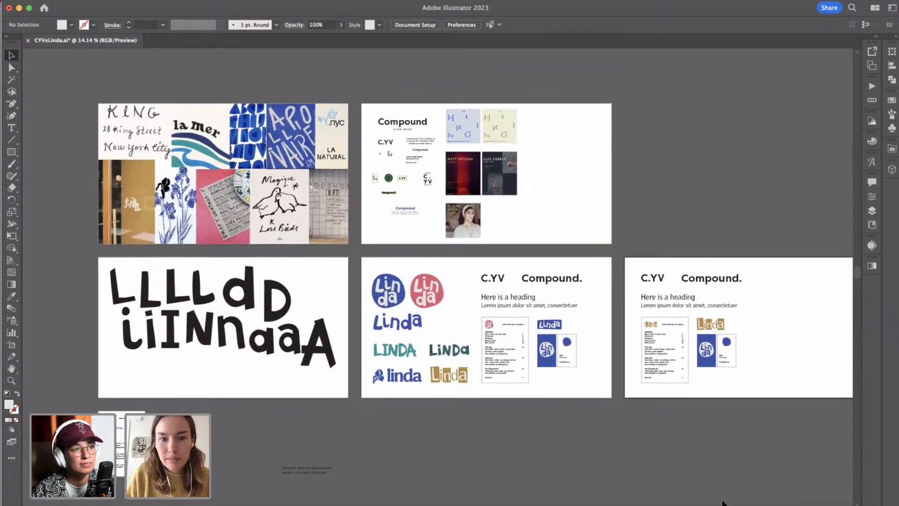
scroll(724, 503, down, 1)
scroll(724, 503, right, 2)
scroll(724, 504, up, 1)
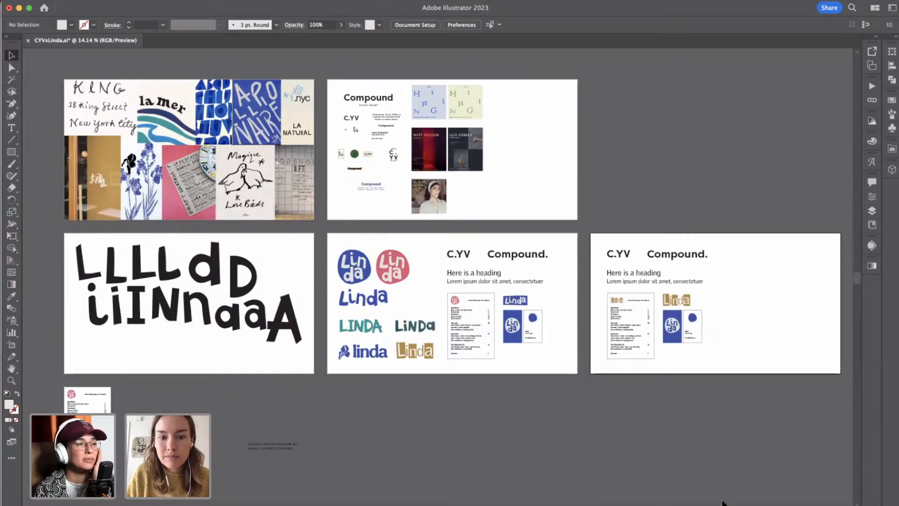
scroll(723, 504, up, 1)
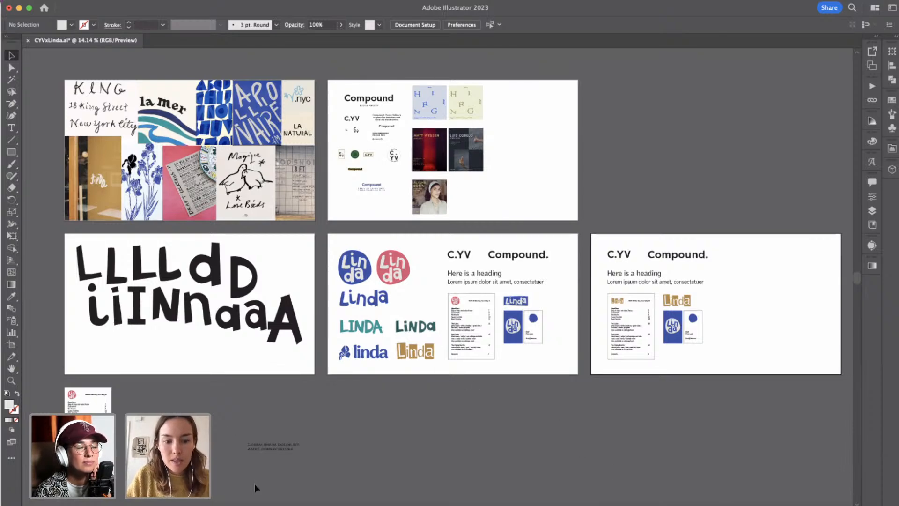
Switch to Google Chrome and show the designer's Behance profile with its portfolio projects.
click(224, 504)
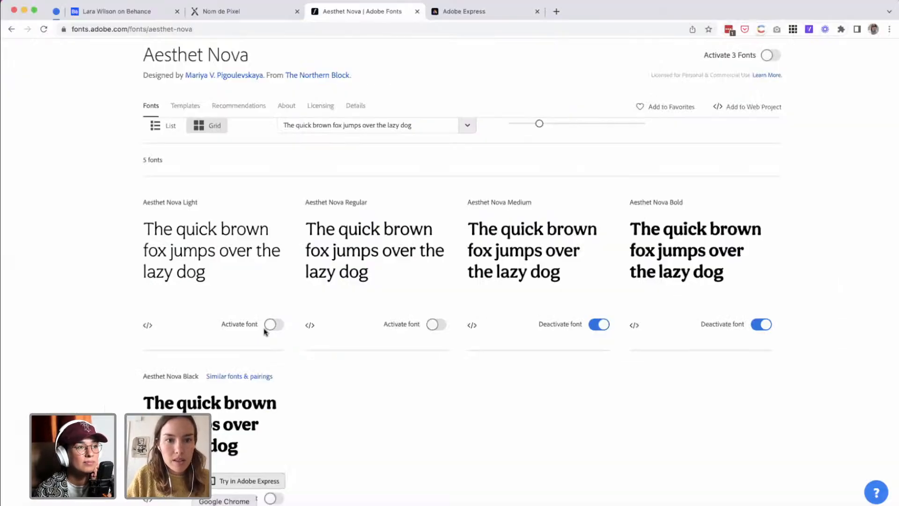
click(117, 11)
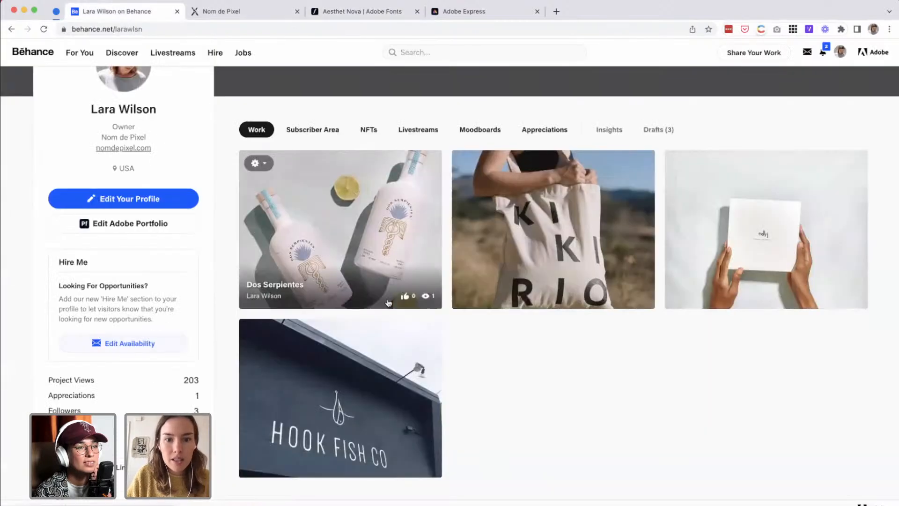